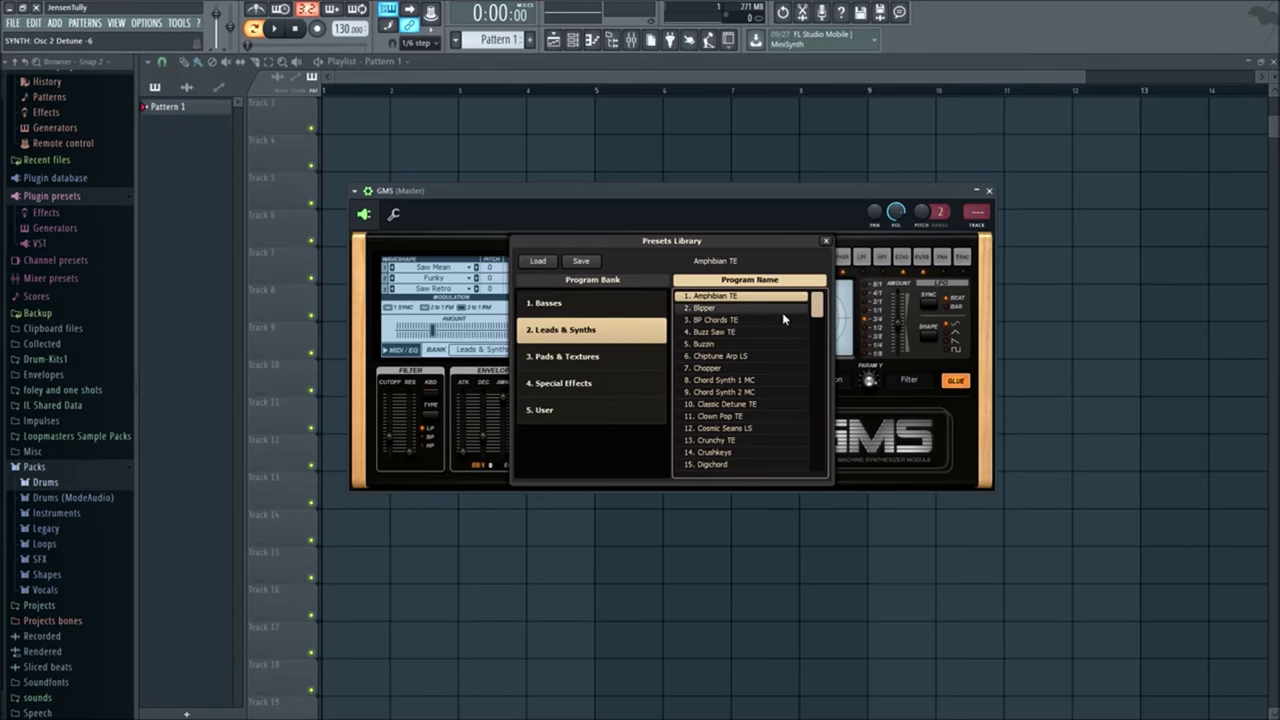
# Step: Look through the presets in the GMS Leads & Synths bank
pyautogui.scroll(-3, 738, 368)
pyautogui.scroll(-3, 738, 370)
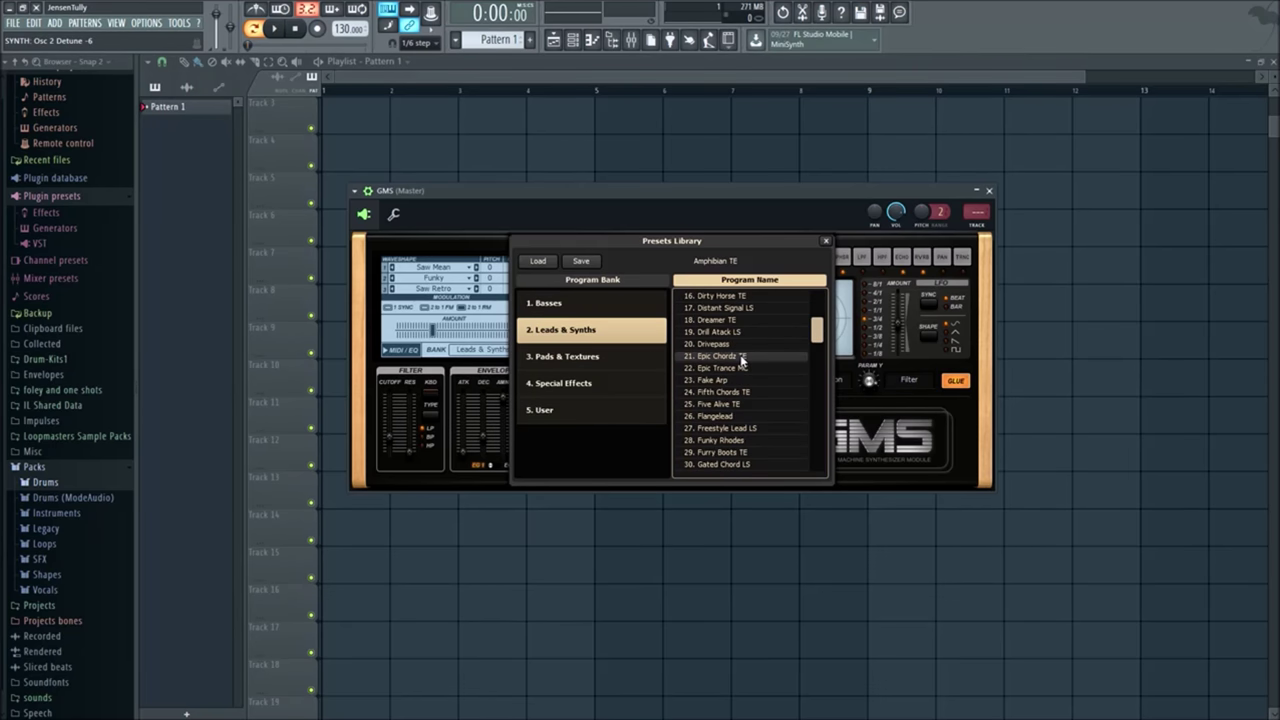
pyautogui.scroll(11, 741, 360)
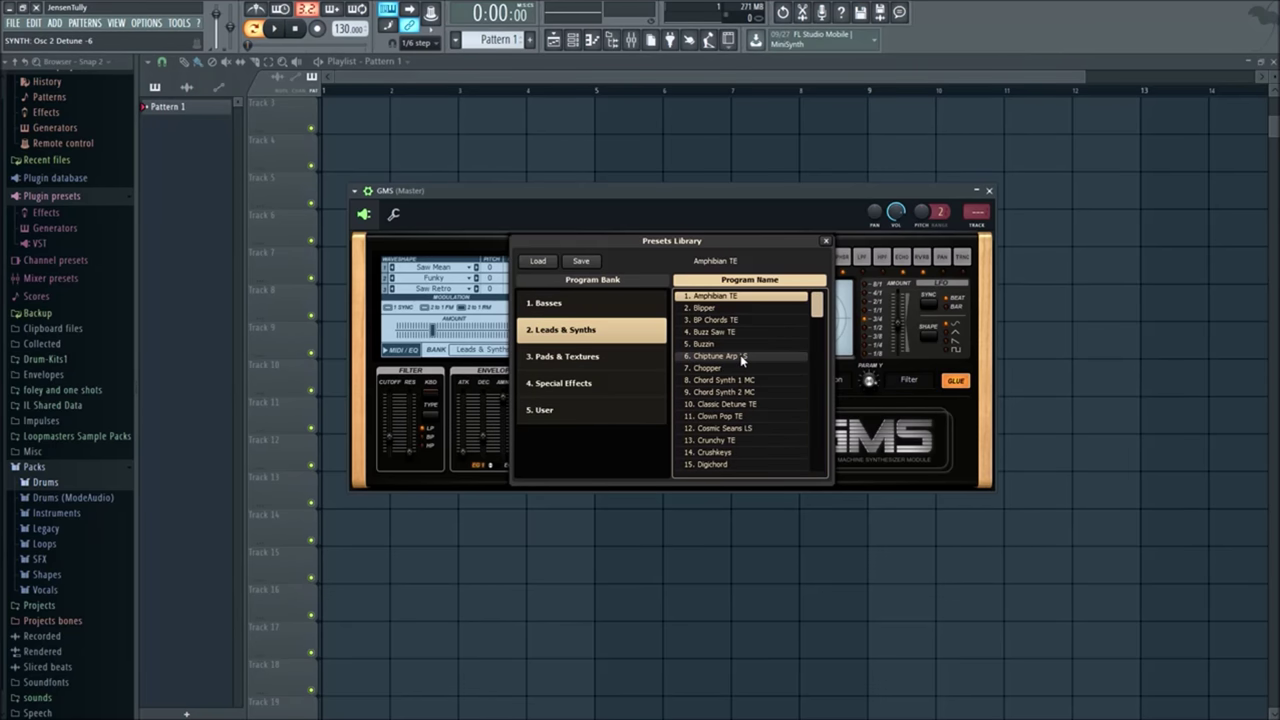
pyautogui.scroll(-20, 740, 356)
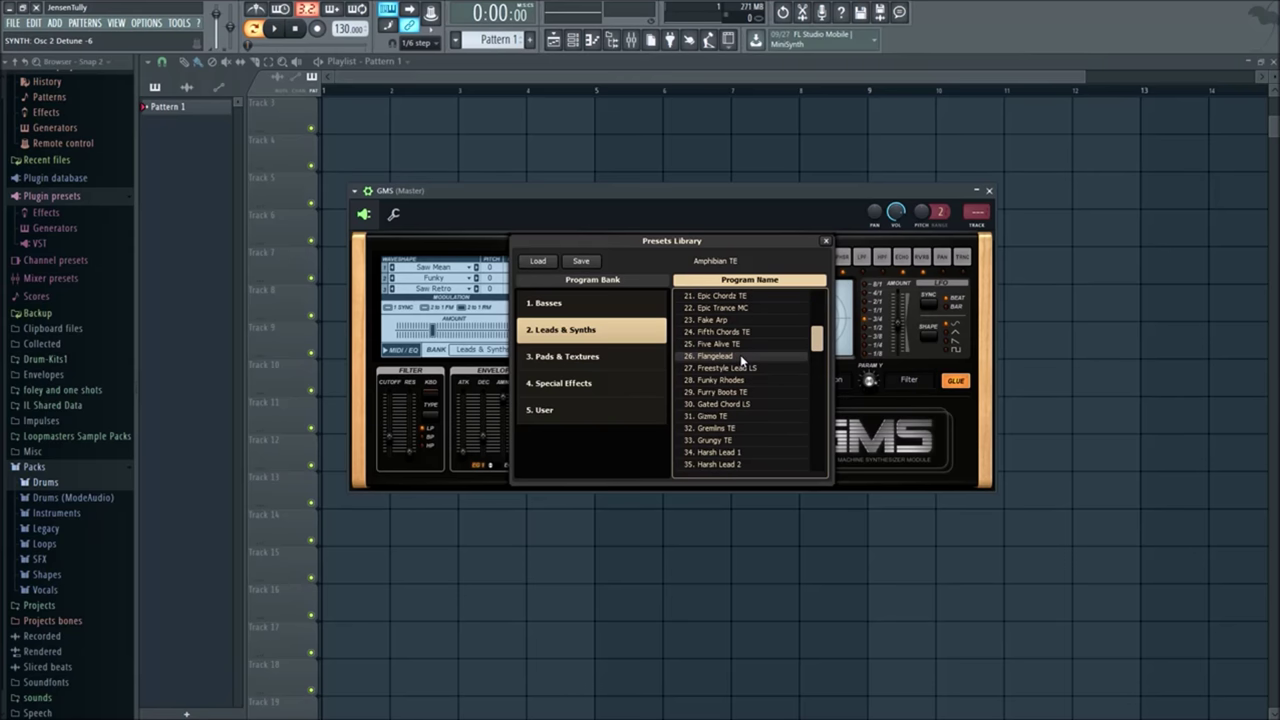
pyautogui.scroll(-10, 740, 354)
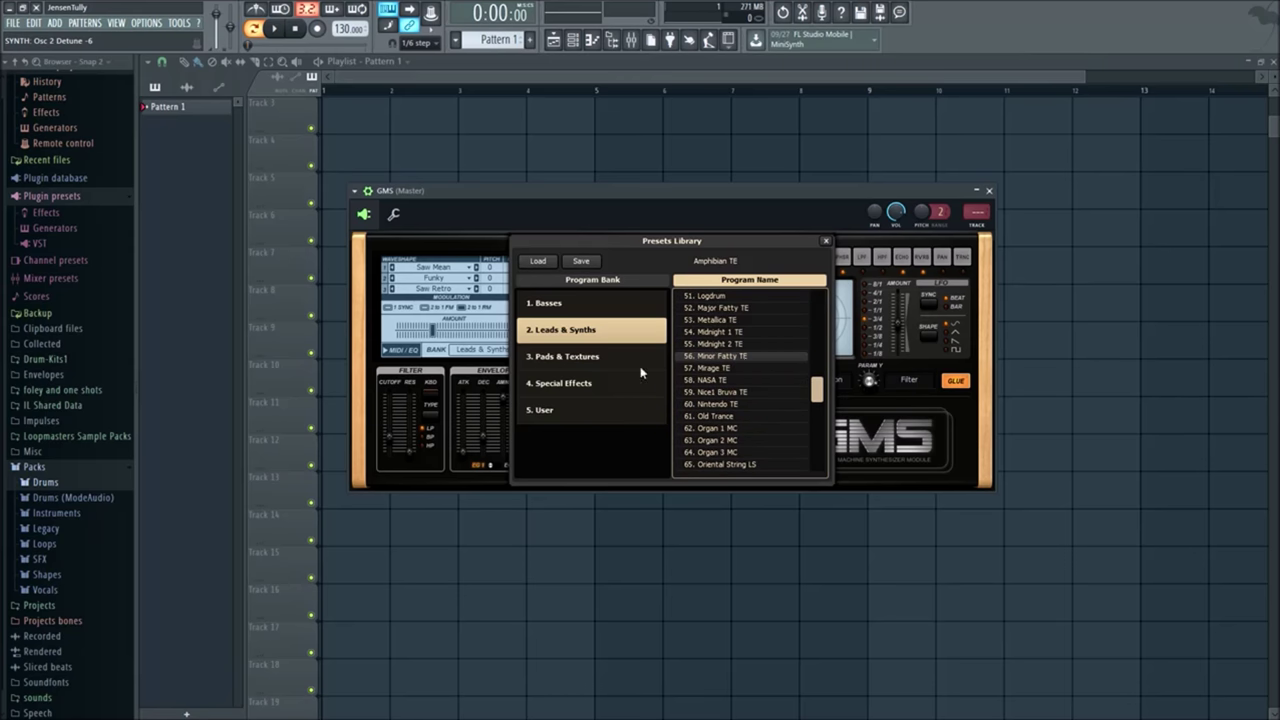
# Step: Browse the Pads & Textures, Special Effects, Basses and User program banks, ending on Leads & Synths
pyautogui.click(543, 364)
pyautogui.scroll(4, 710, 368)
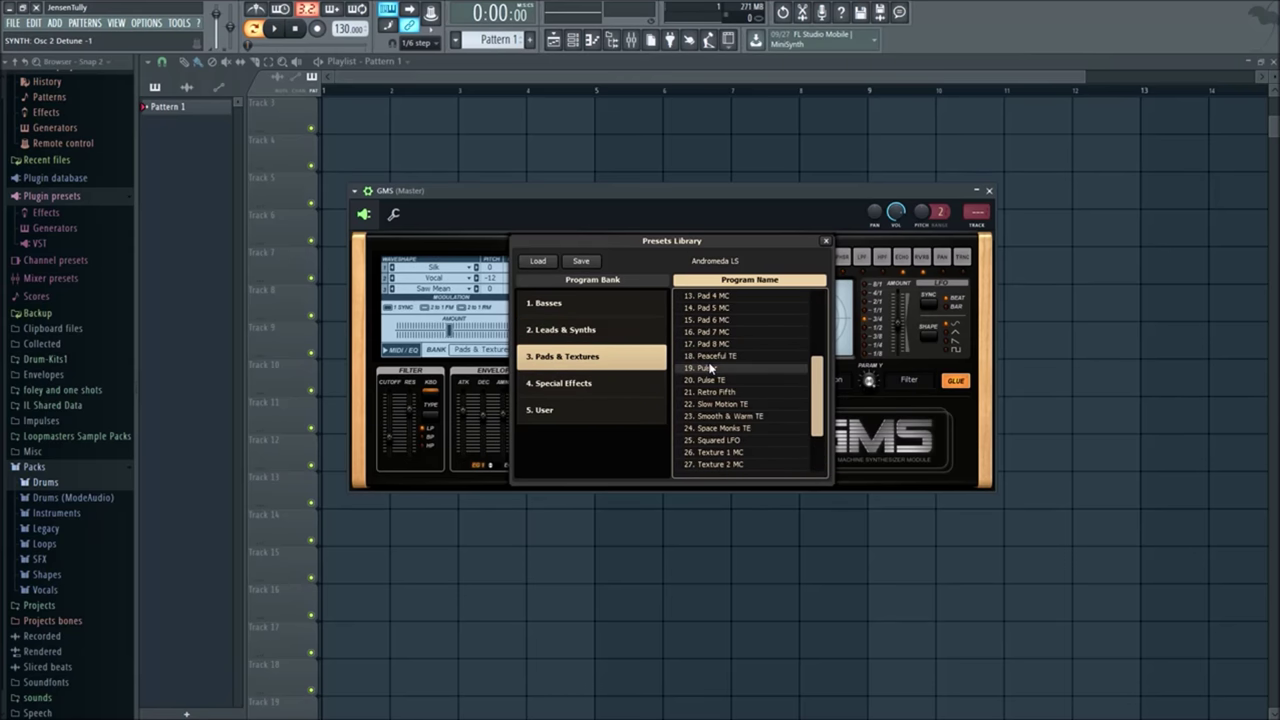
pyautogui.scroll(3, 710, 368)
pyautogui.click(597, 380)
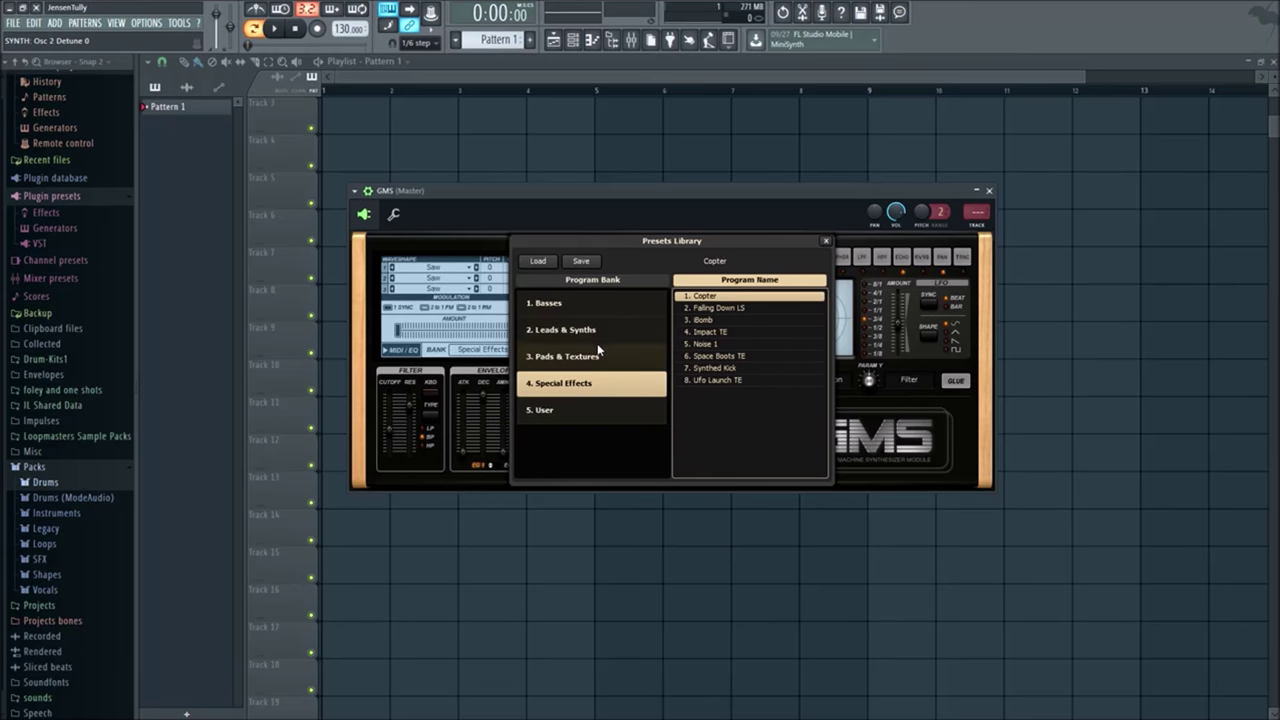
pyautogui.click(604, 331)
pyautogui.click(600, 303)
pyautogui.click(590, 383)
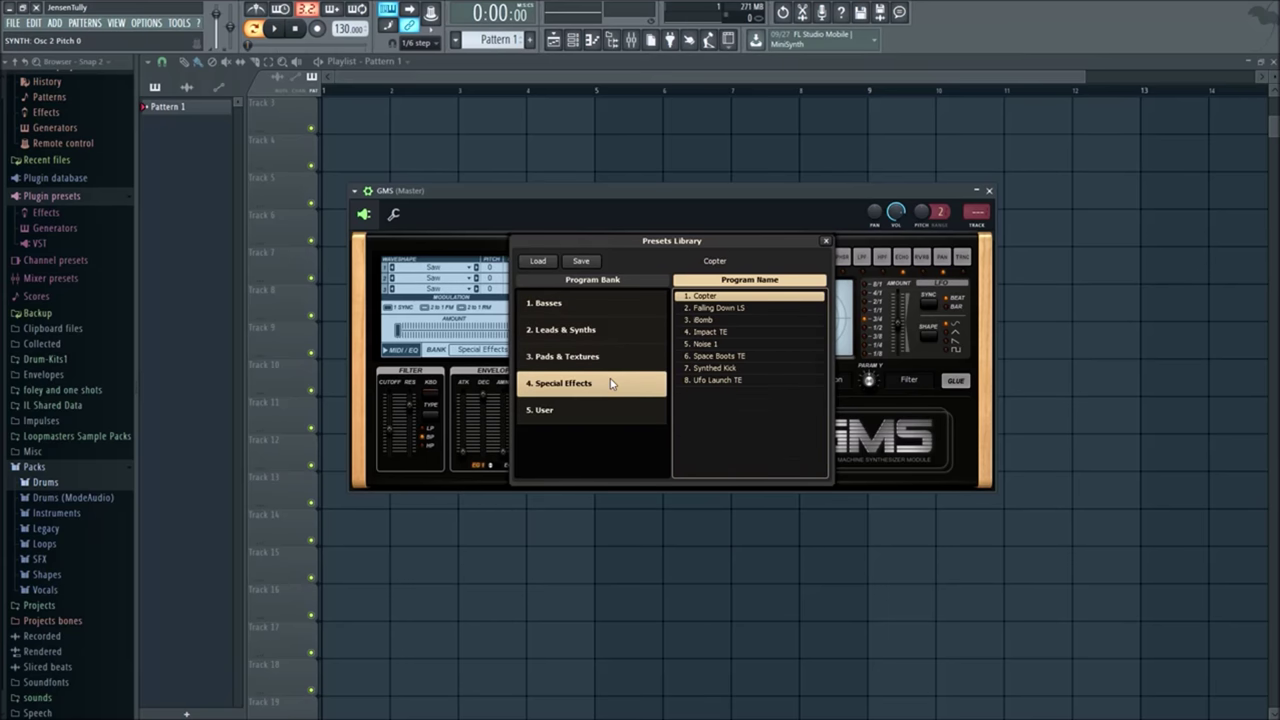
pyautogui.click(593, 411)
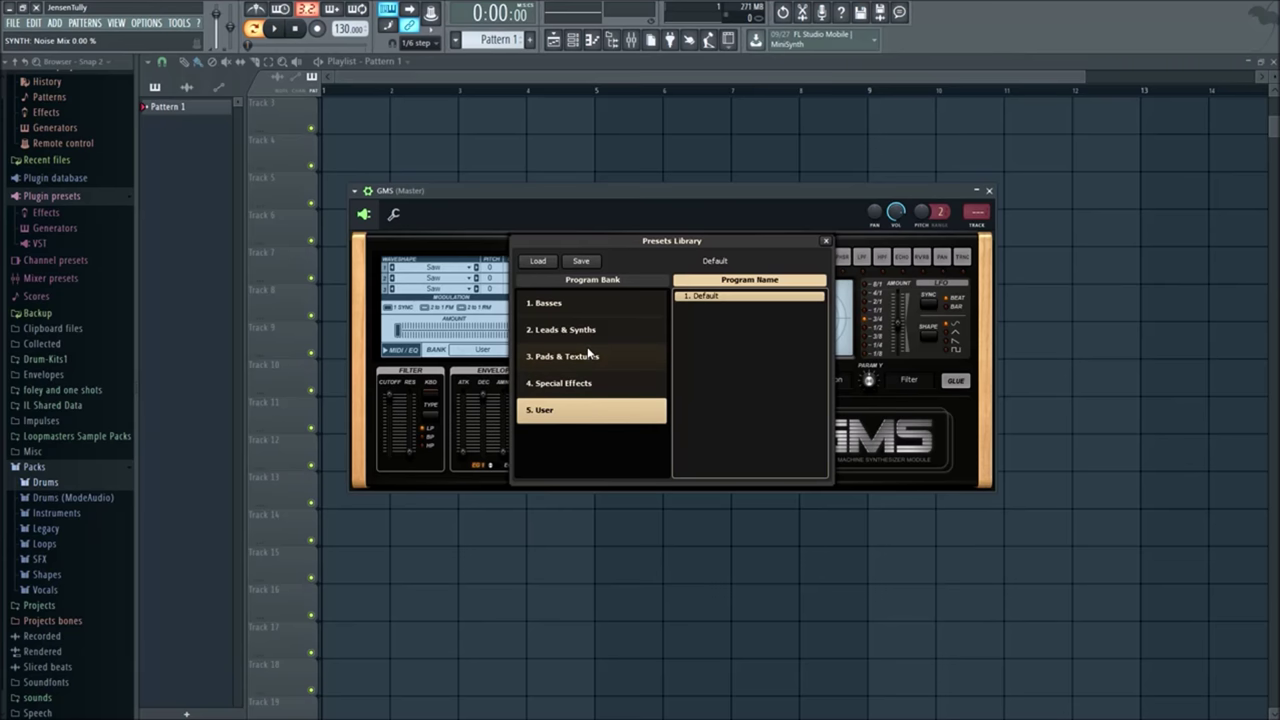
pyautogui.click(590, 356)
pyautogui.click(594, 424)
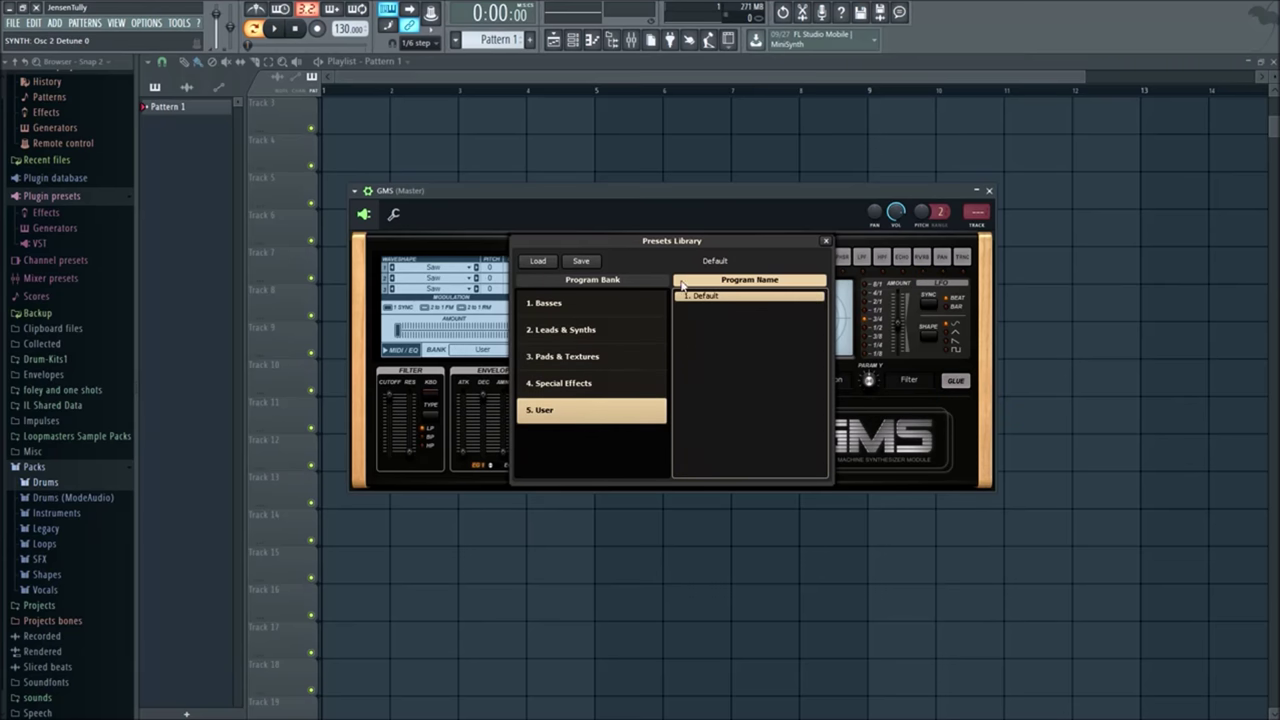
pyautogui.click(585, 332)
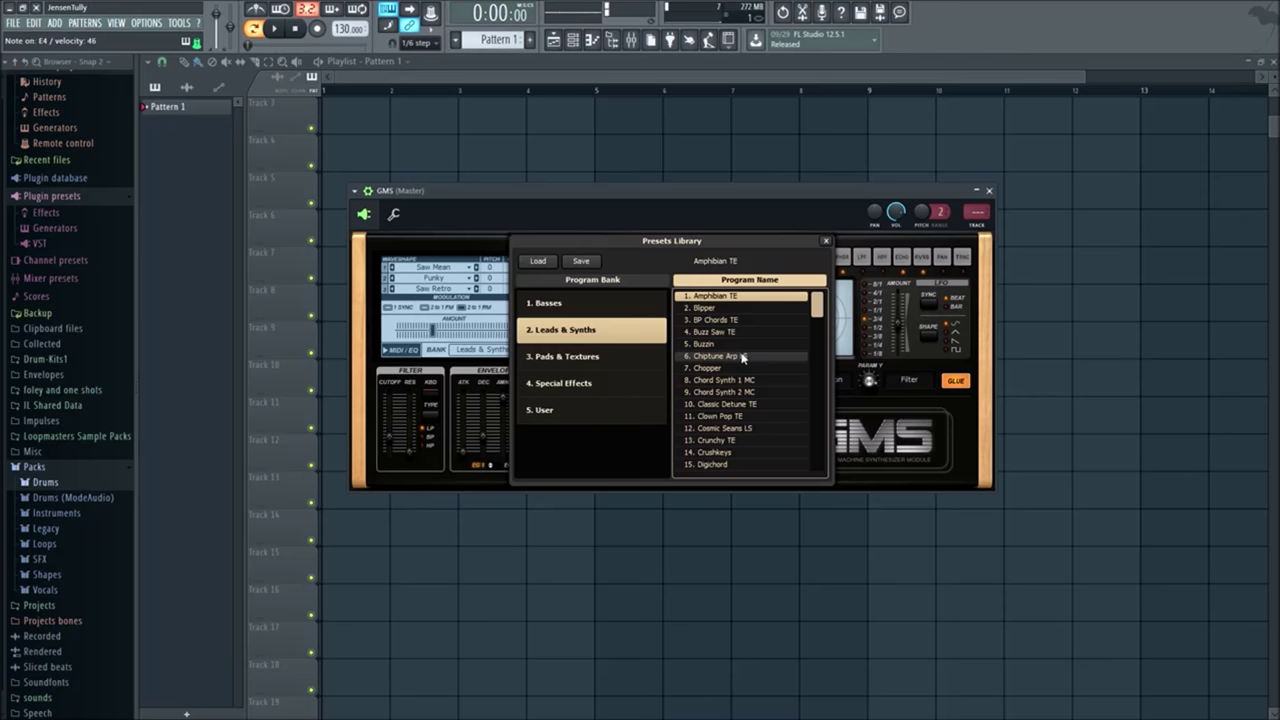
# Step: Load the Crushkeys and Fake Arp presets from the Leads & Synths bank to audition their sounds
pyautogui.scroll(-3, 743, 357)
pyautogui.scroll(-2, 743, 357)
pyautogui.scroll(-3, 743, 357)
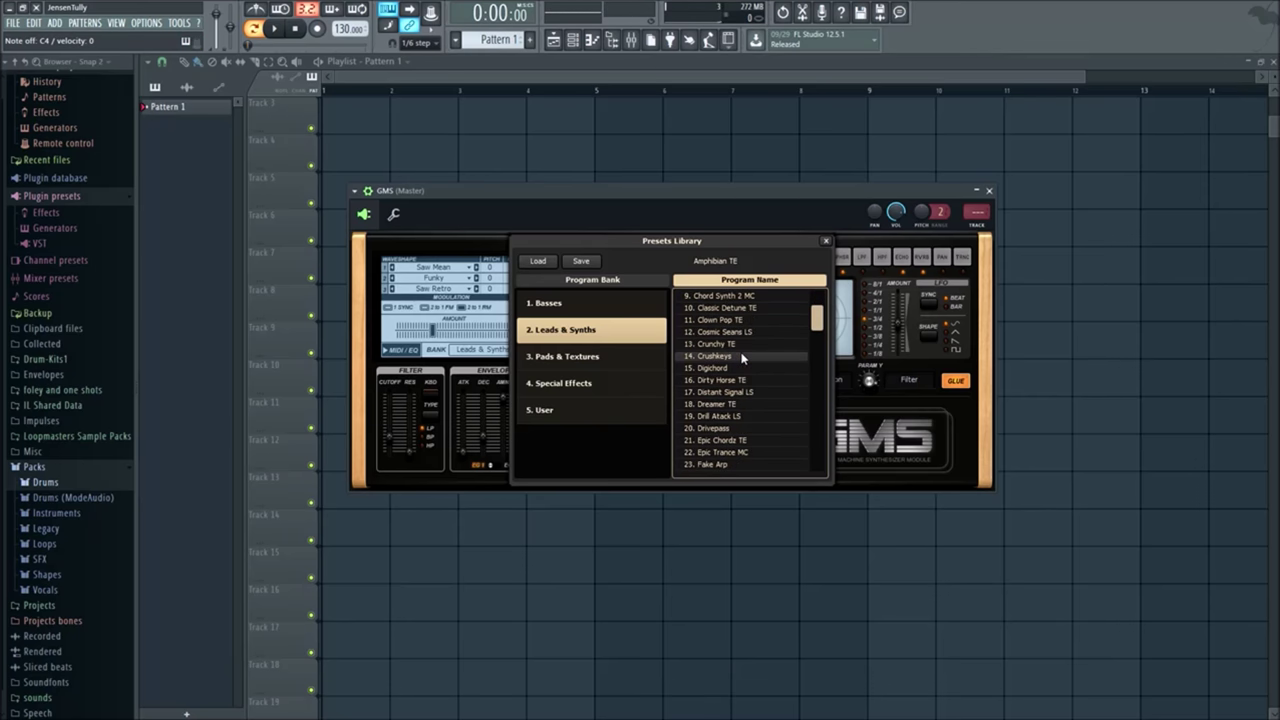
pyautogui.click(742, 357)
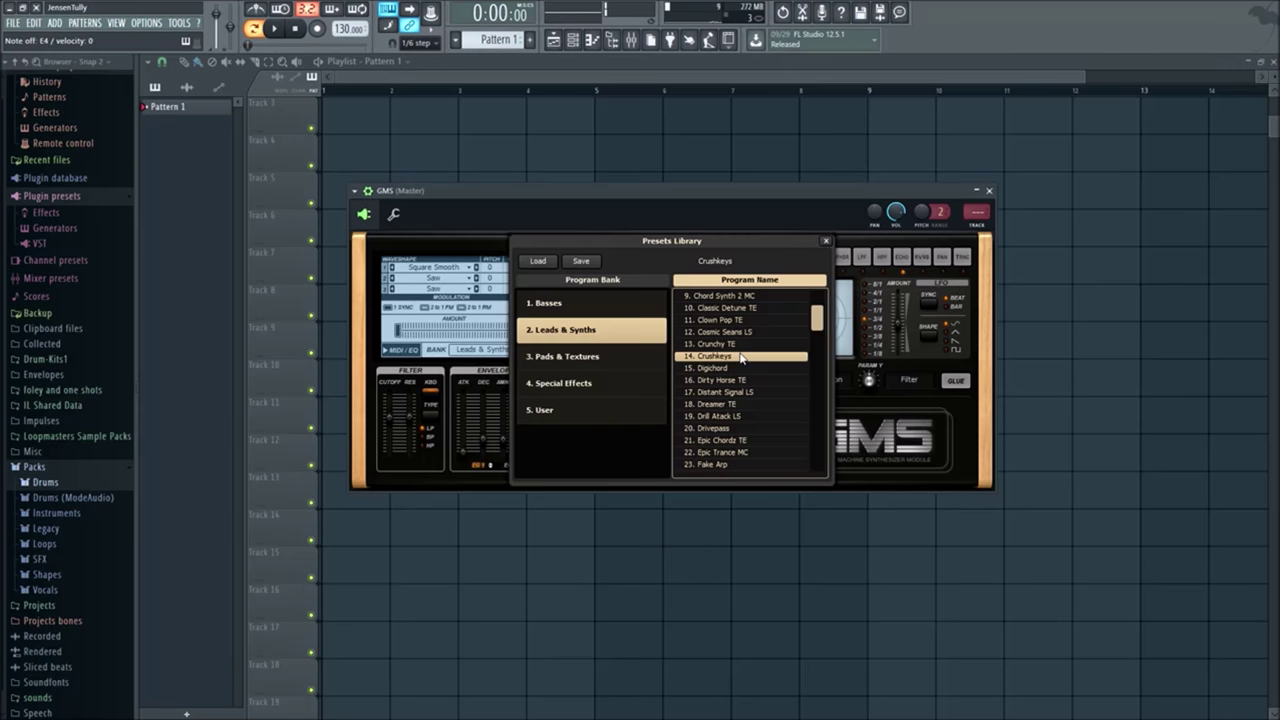
pyautogui.scroll(-6, 736, 364)
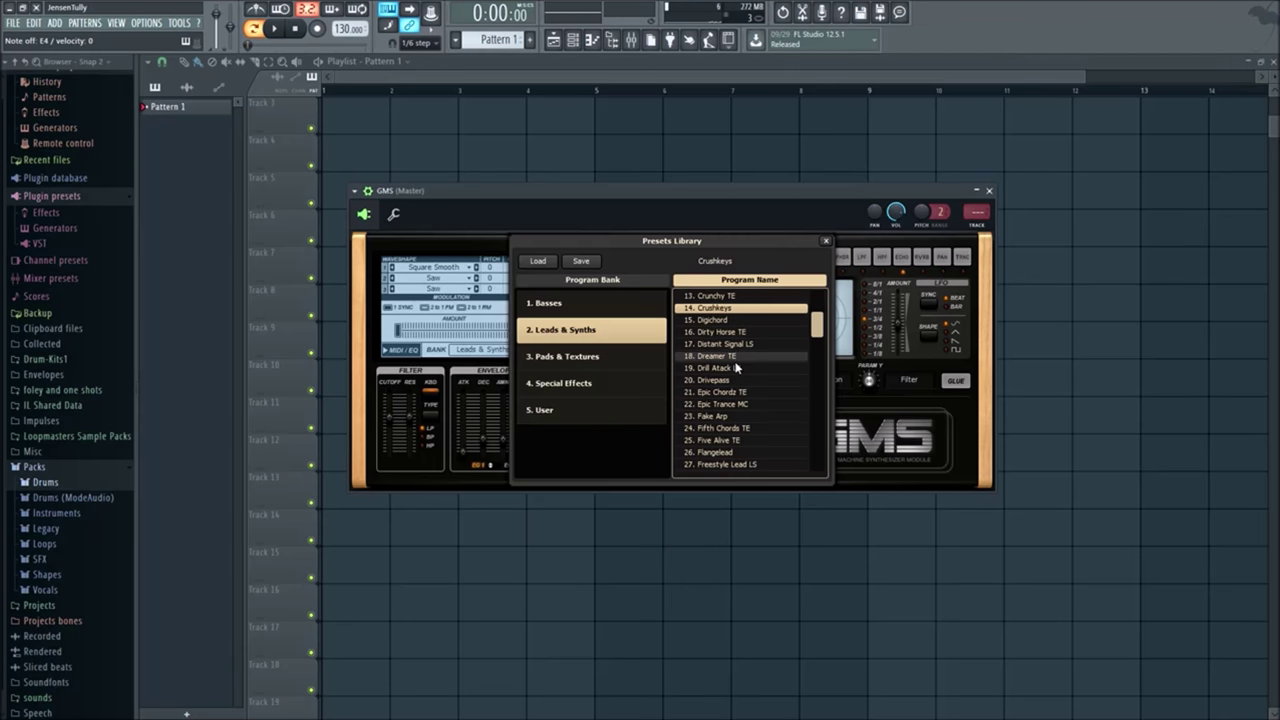
pyautogui.click(714, 393)
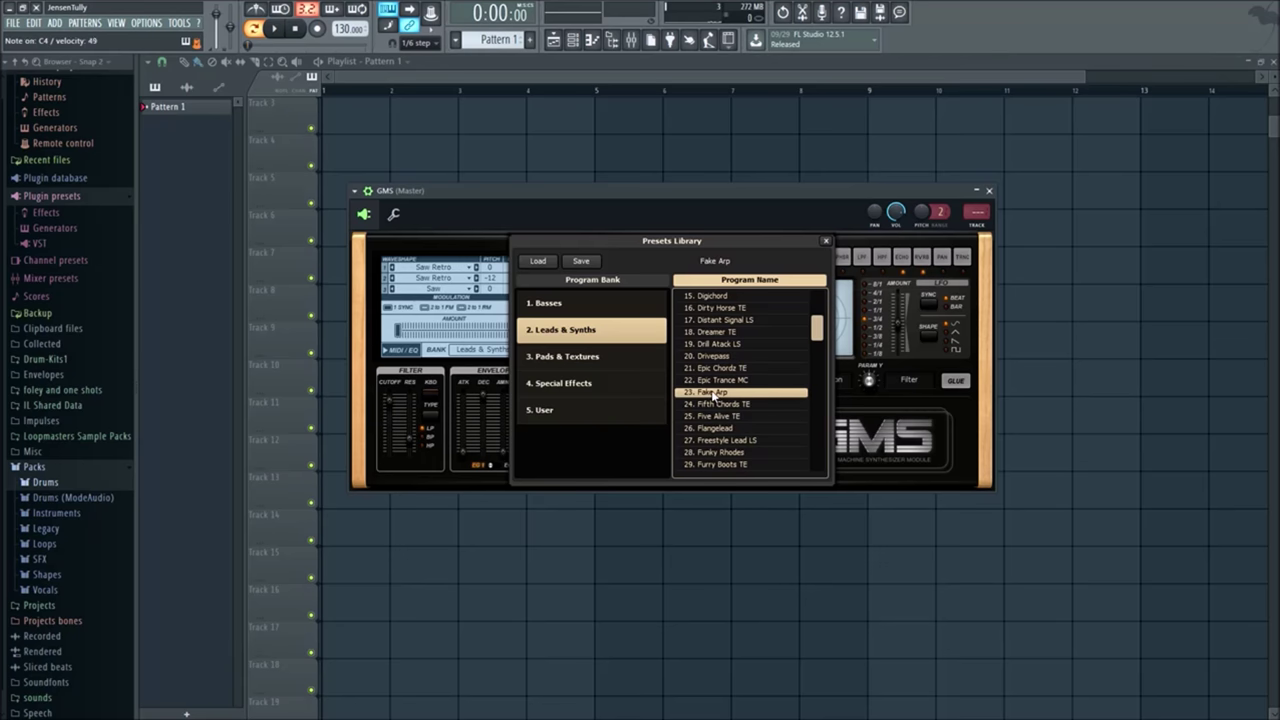
# Step: Audition the Epic Trance MC, Furry Boots TE and Harsh Lead 2 presets one after another
pyautogui.scroll(-2, 737, 400)
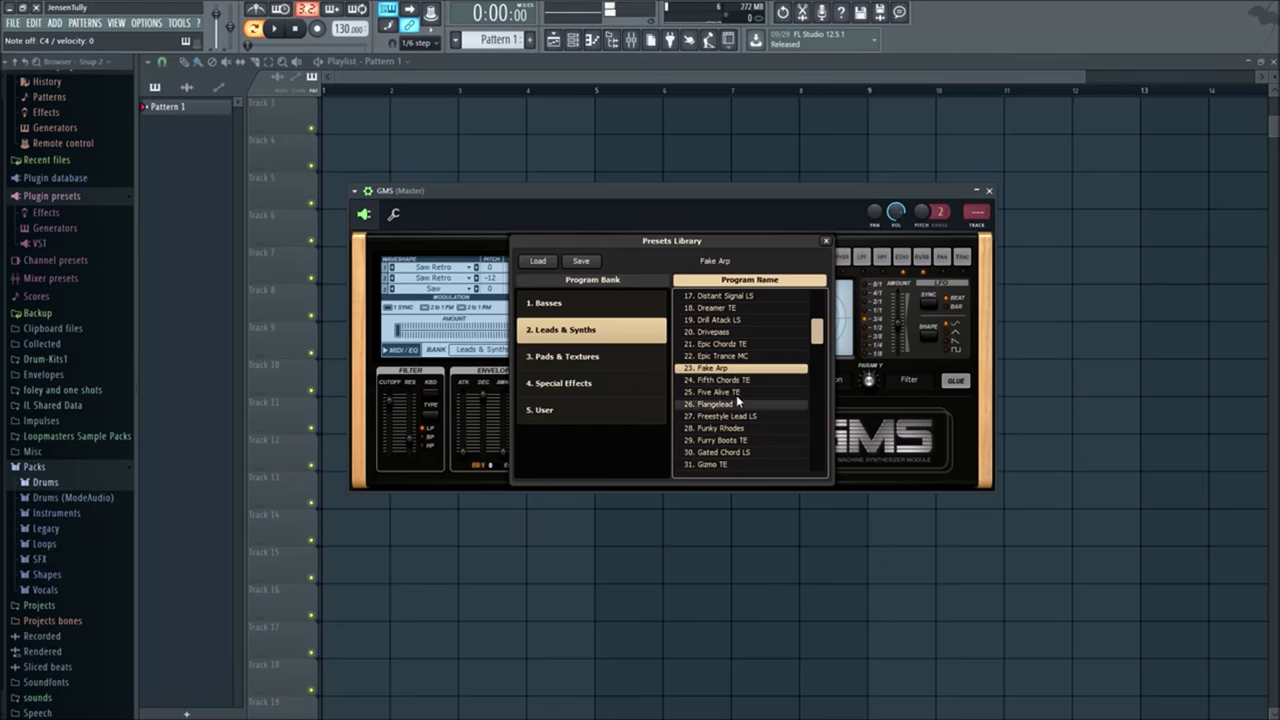
pyautogui.click(725, 356)
pyautogui.scroll(-2, 727, 410)
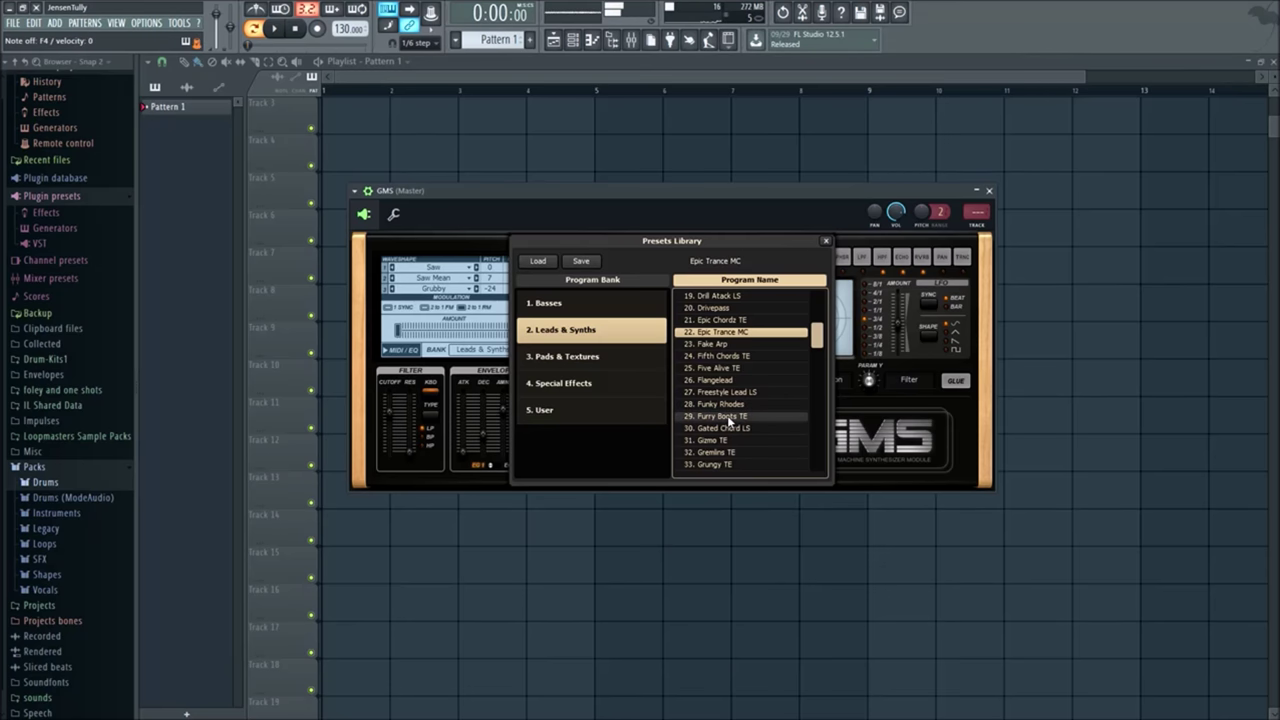
pyautogui.click(735, 416)
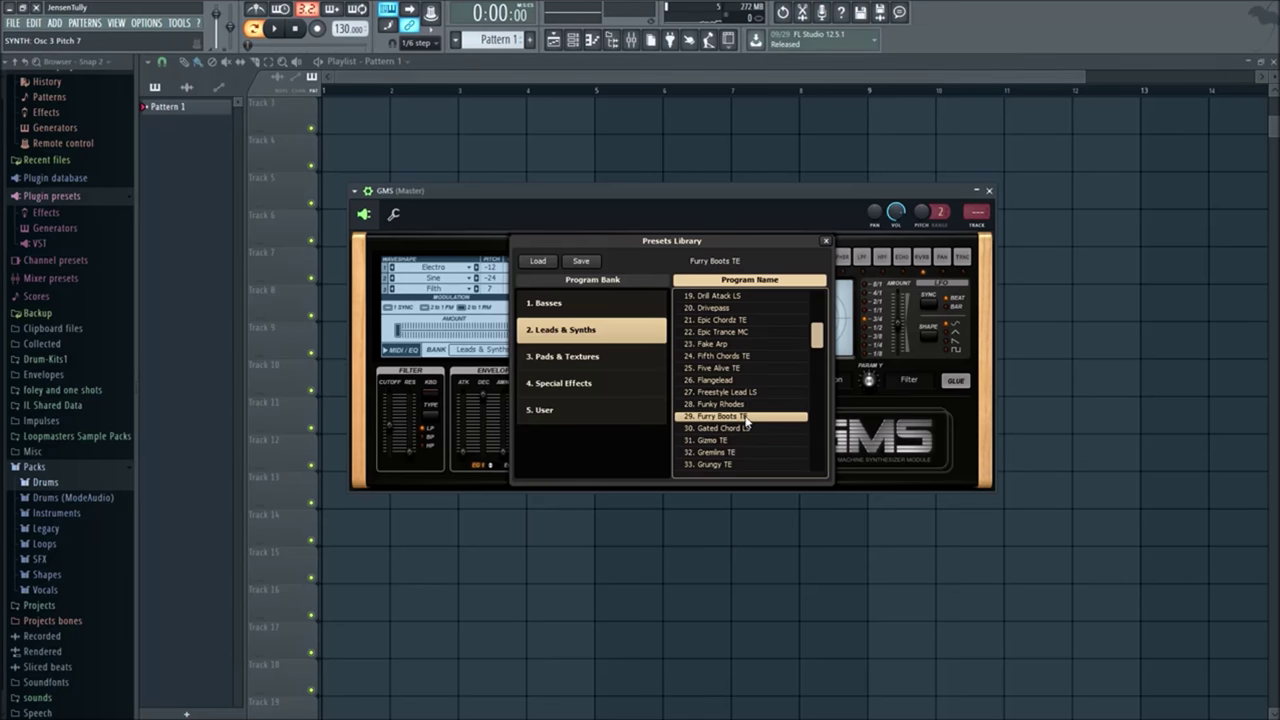
pyautogui.scroll(-1, 741, 416)
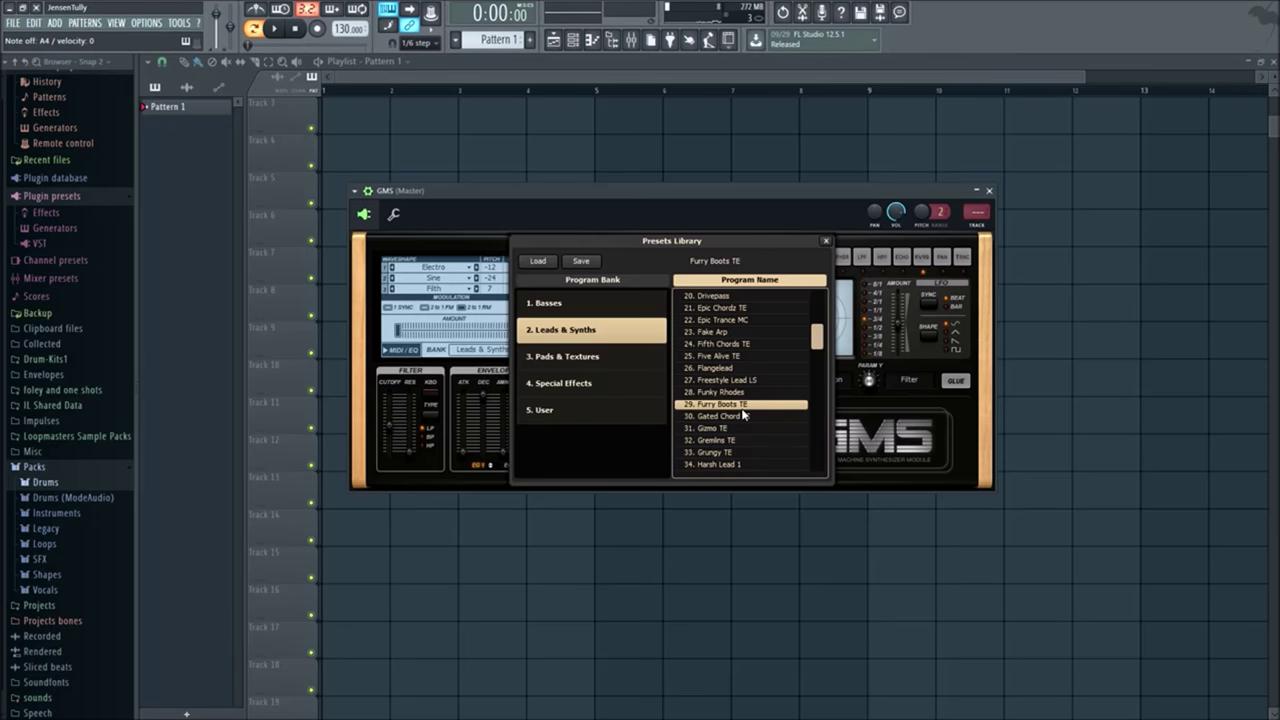
pyautogui.scroll(-6, 743, 406)
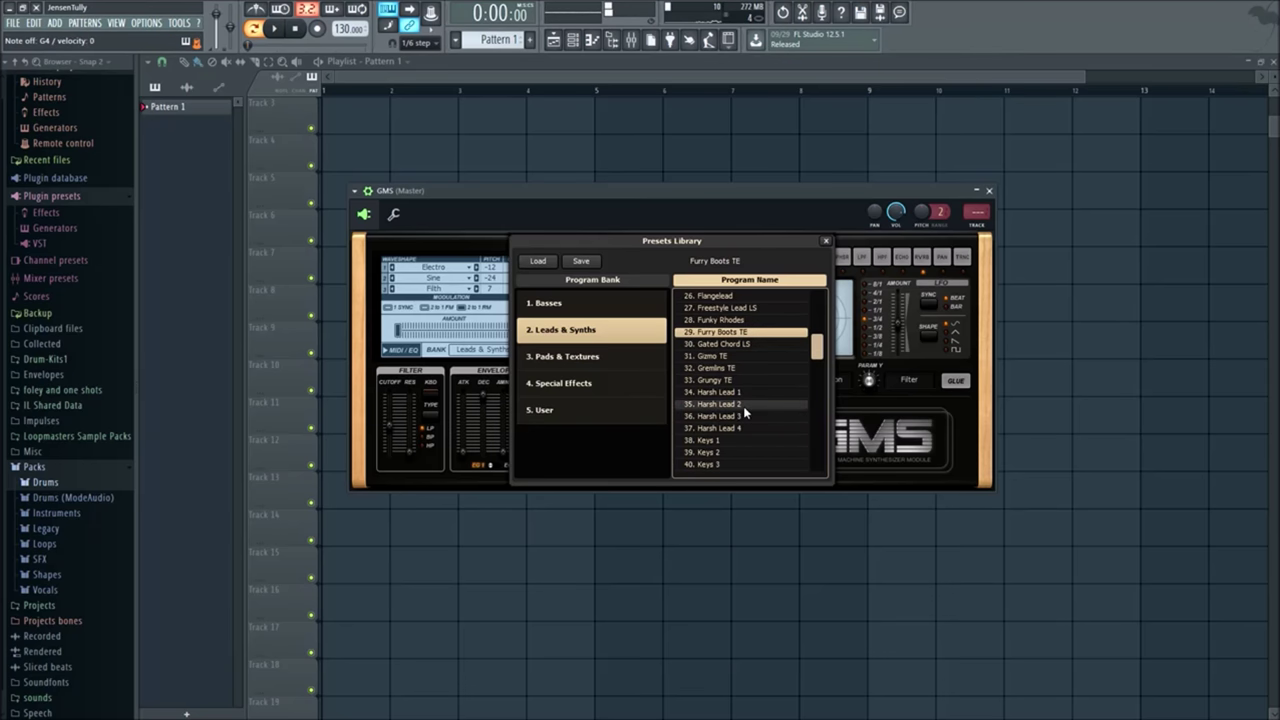
pyautogui.click(743, 406)
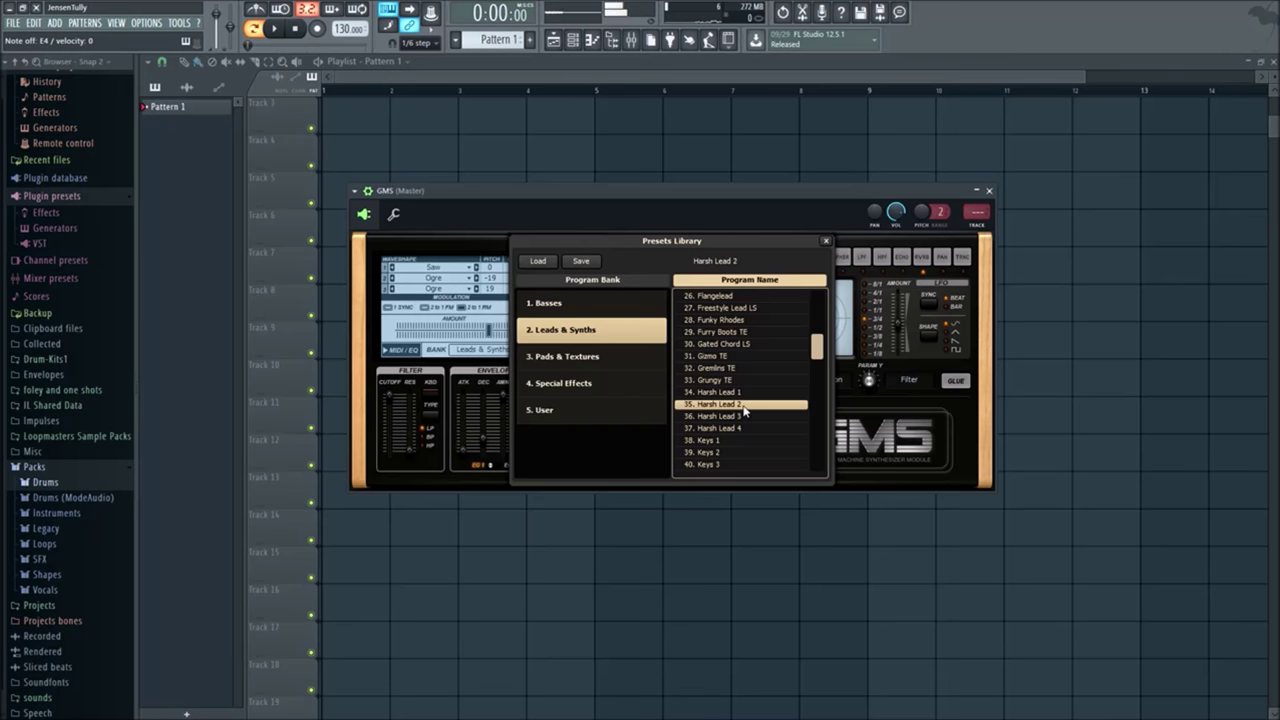
# Step: Try the Keys 1 and Layerchords presets, and load Logdrum from the Leads & Synths bank
pyautogui.scroll(-11, 743, 410)
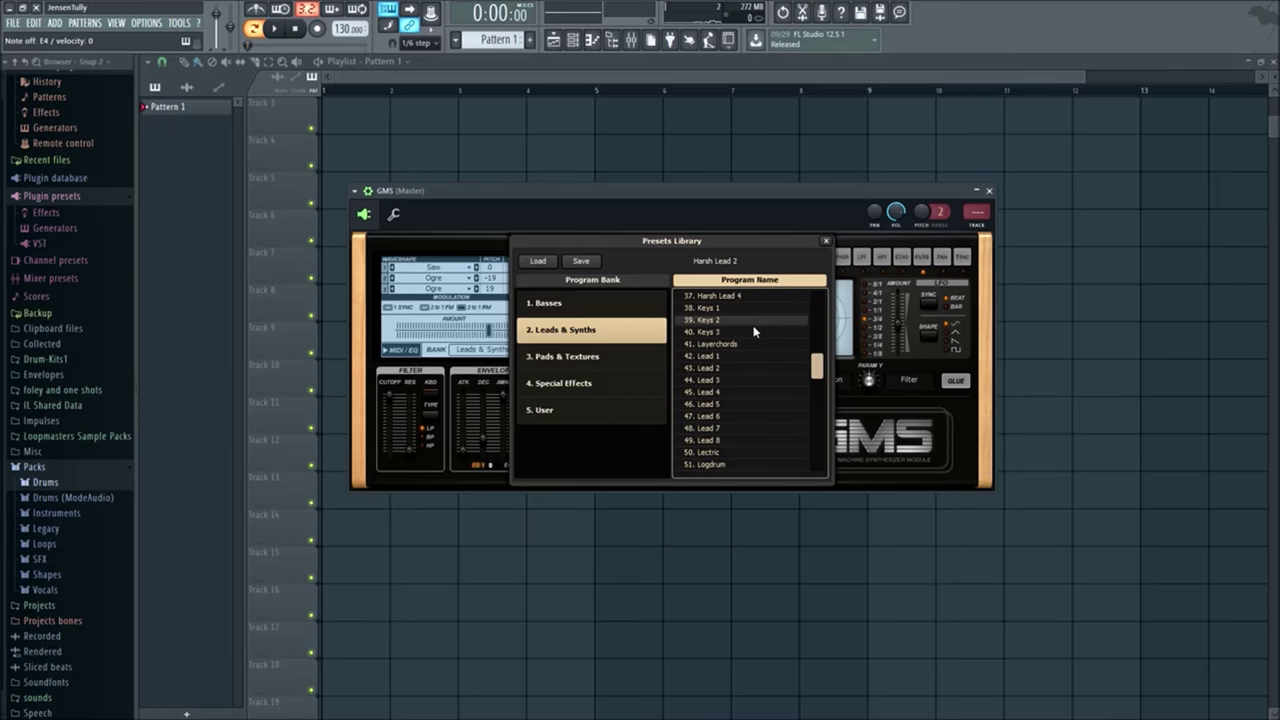
pyautogui.click(733, 310)
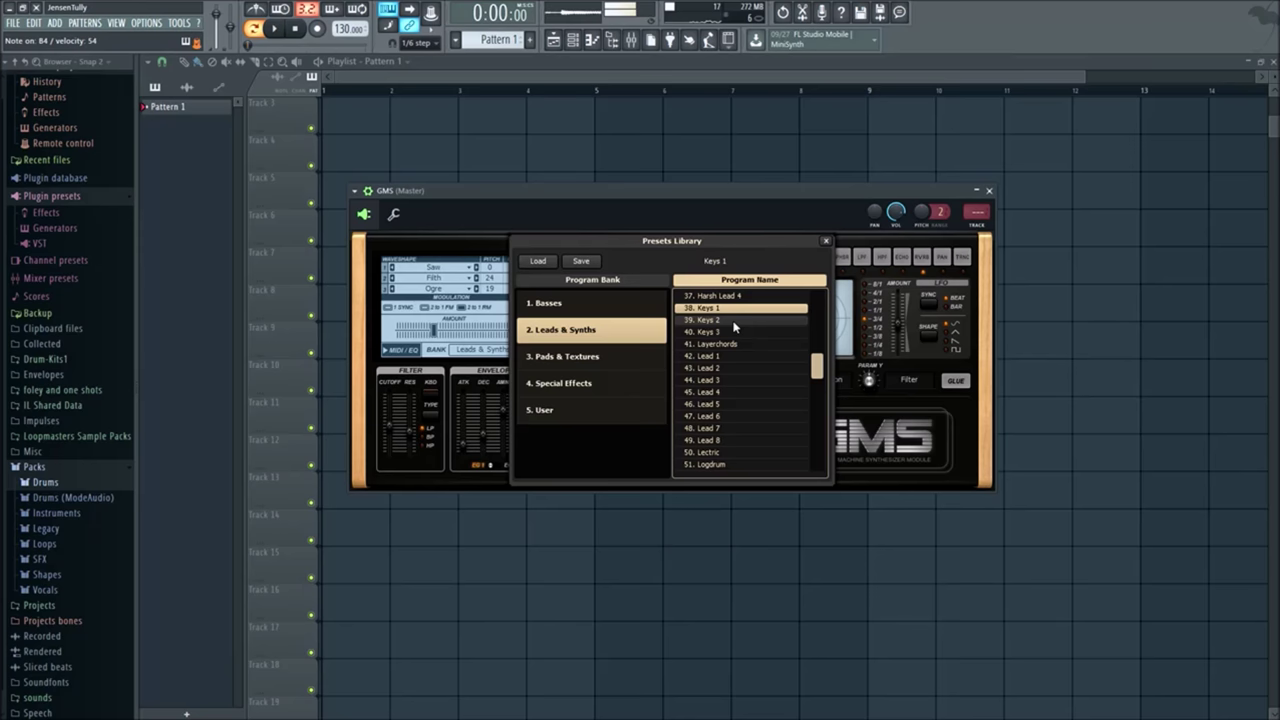
pyautogui.click(720, 344)
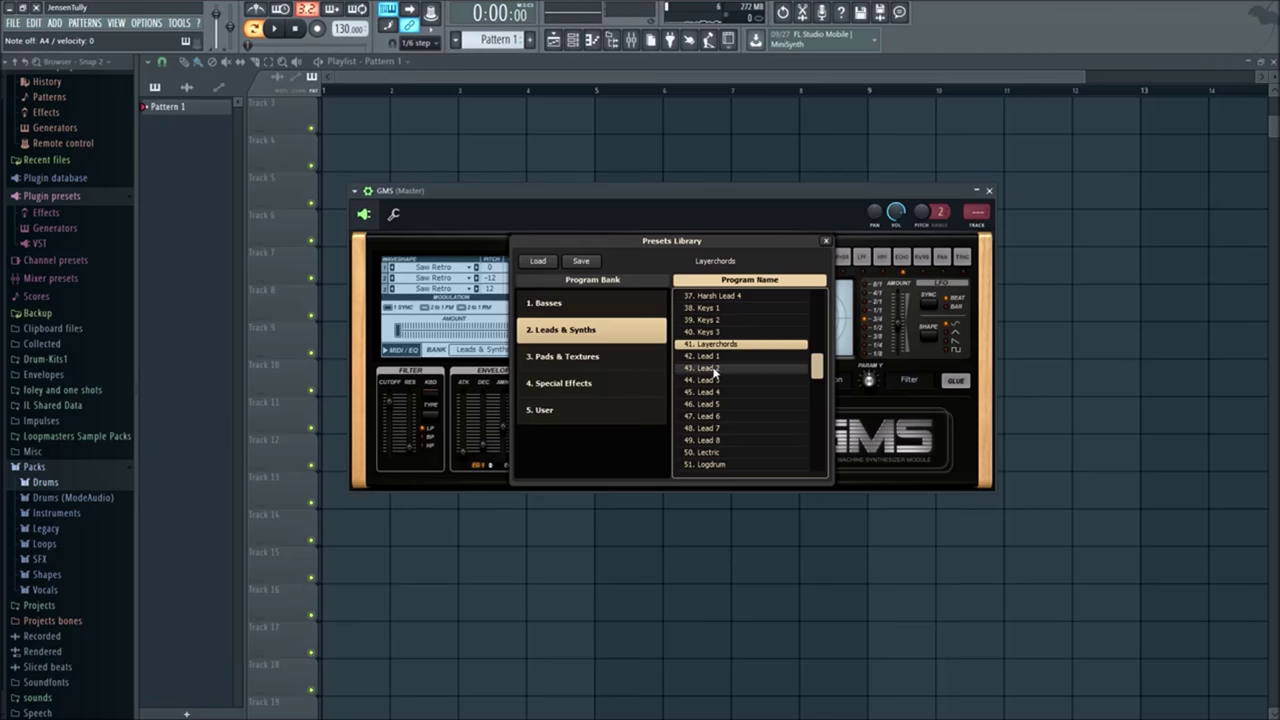
pyautogui.scroll(-1, 713, 405)
pyautogui.scroll(-4, 713, 405)
pyautogui.click(718, 404)
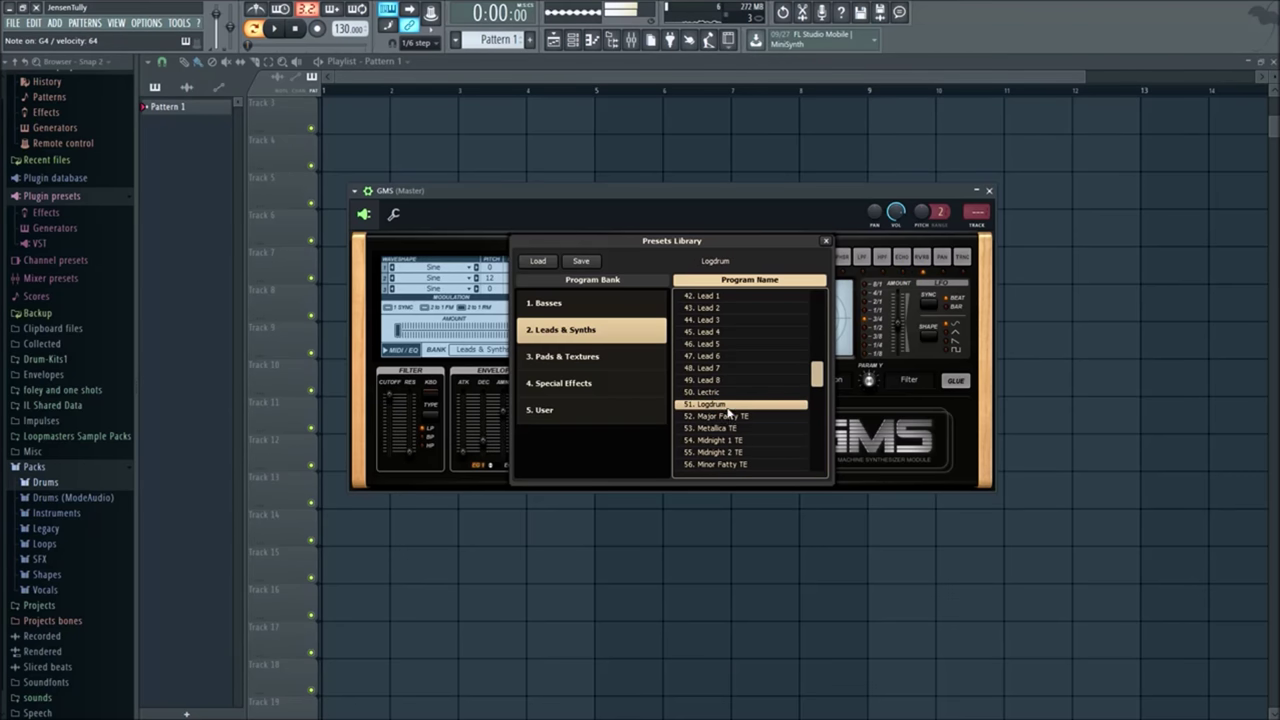
# Step: Close the presets library and the GMS window, and reopen the library from the GMS channel
pyautogui.click(825, 241)
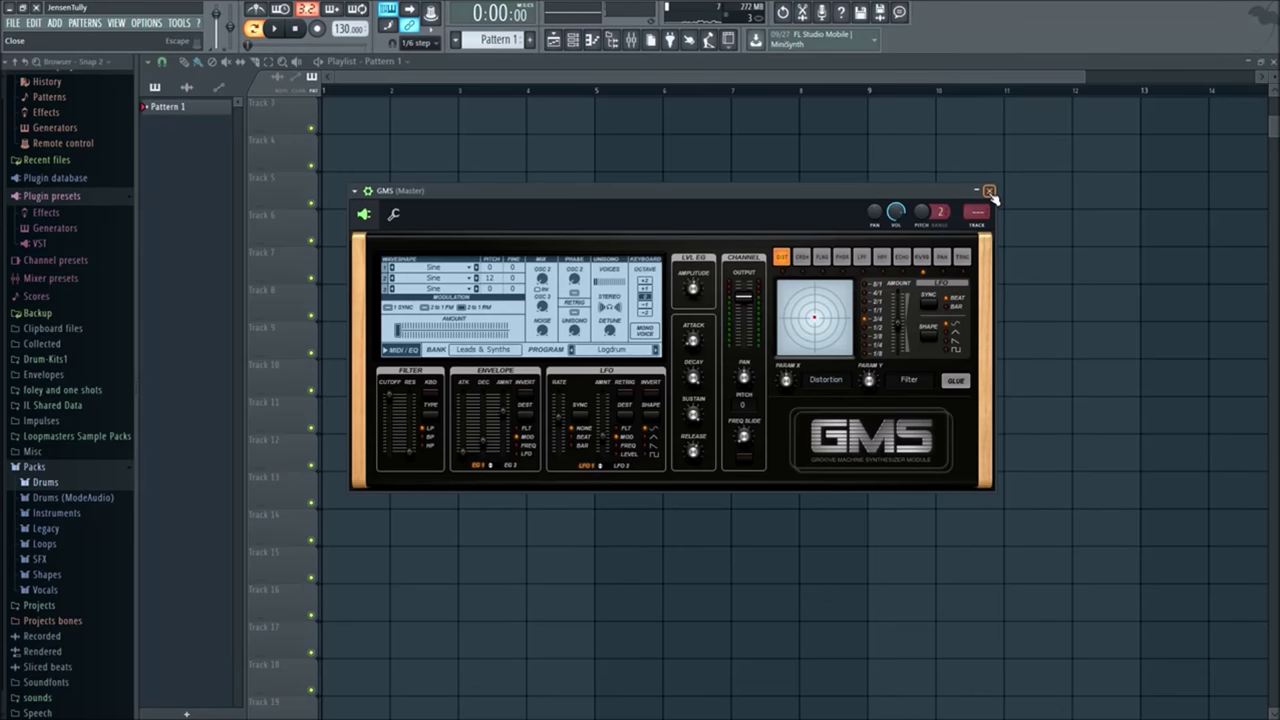
pyautogui.click(989, 190)
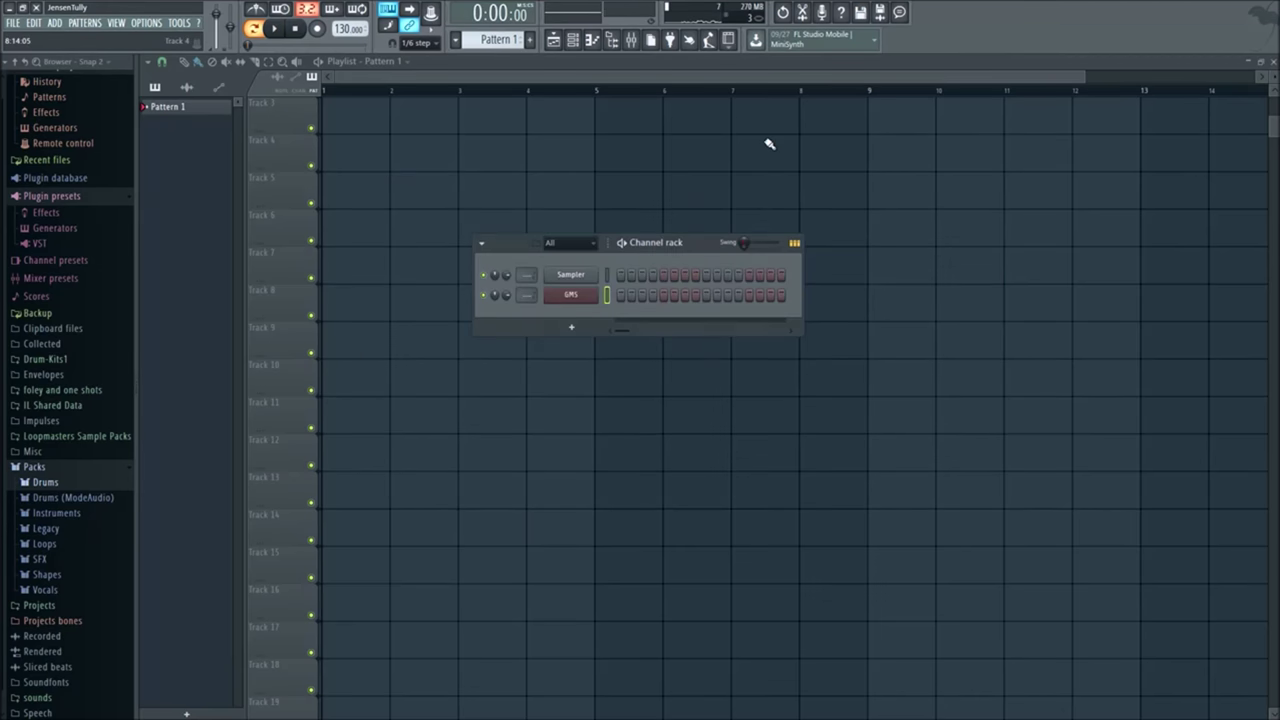
pyautogui.click(580, 296)
pyautogui.click(487, 351)
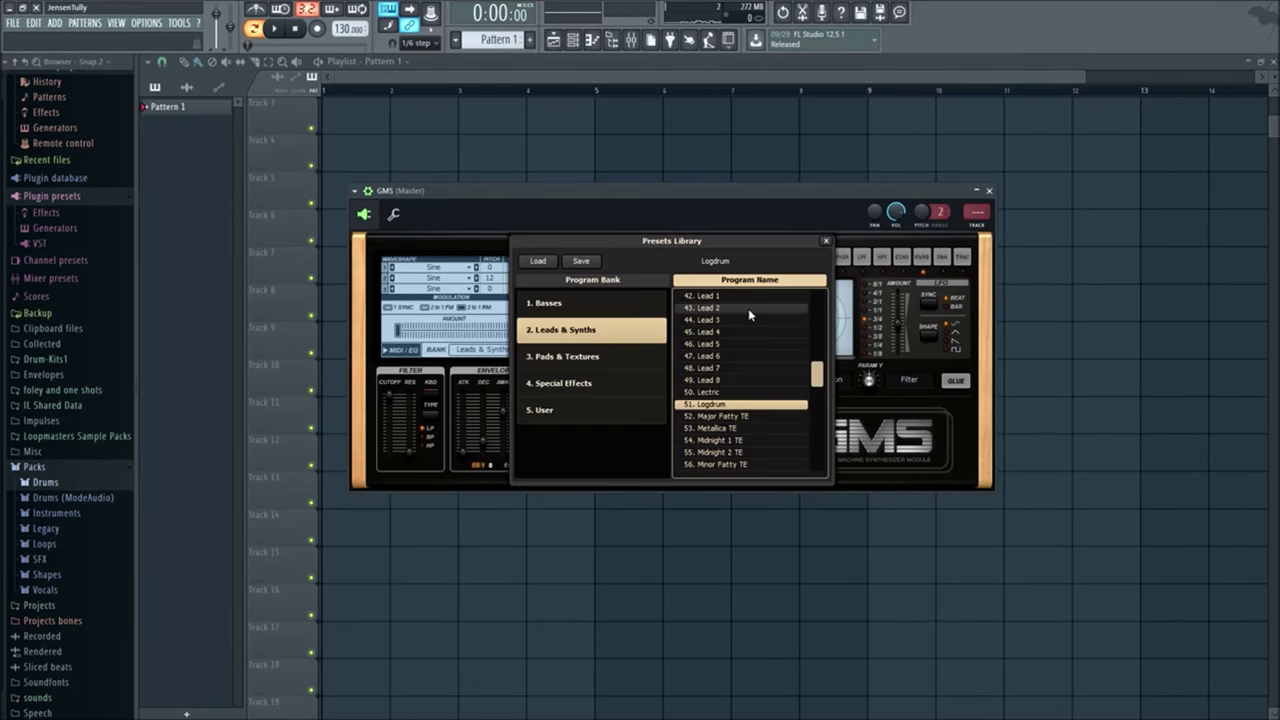
# Step: Close the GMS window, open the channel's piano roll and add a short C#7 note at the start of bar 1
pyautogui.click(989, 191)
pyautogui.click(574, 40)
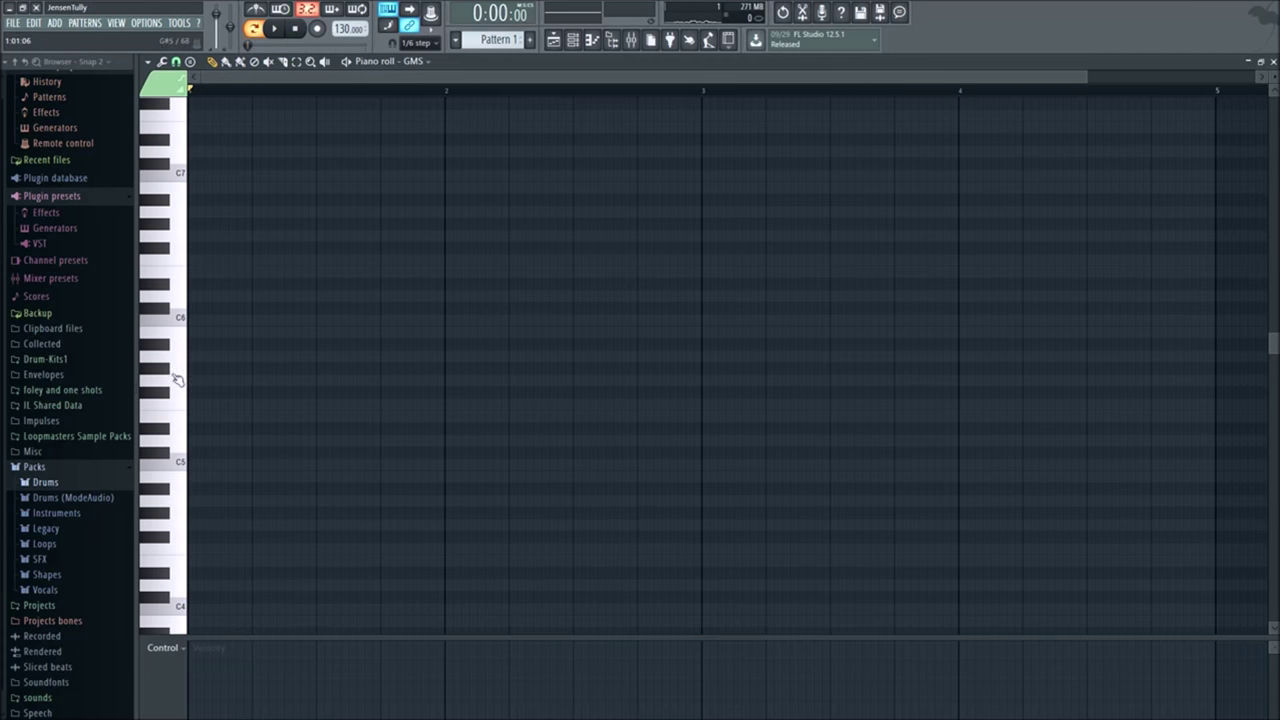
pyautogui.scroll(3, 209, 303)
pyautogui.click(226, 273)
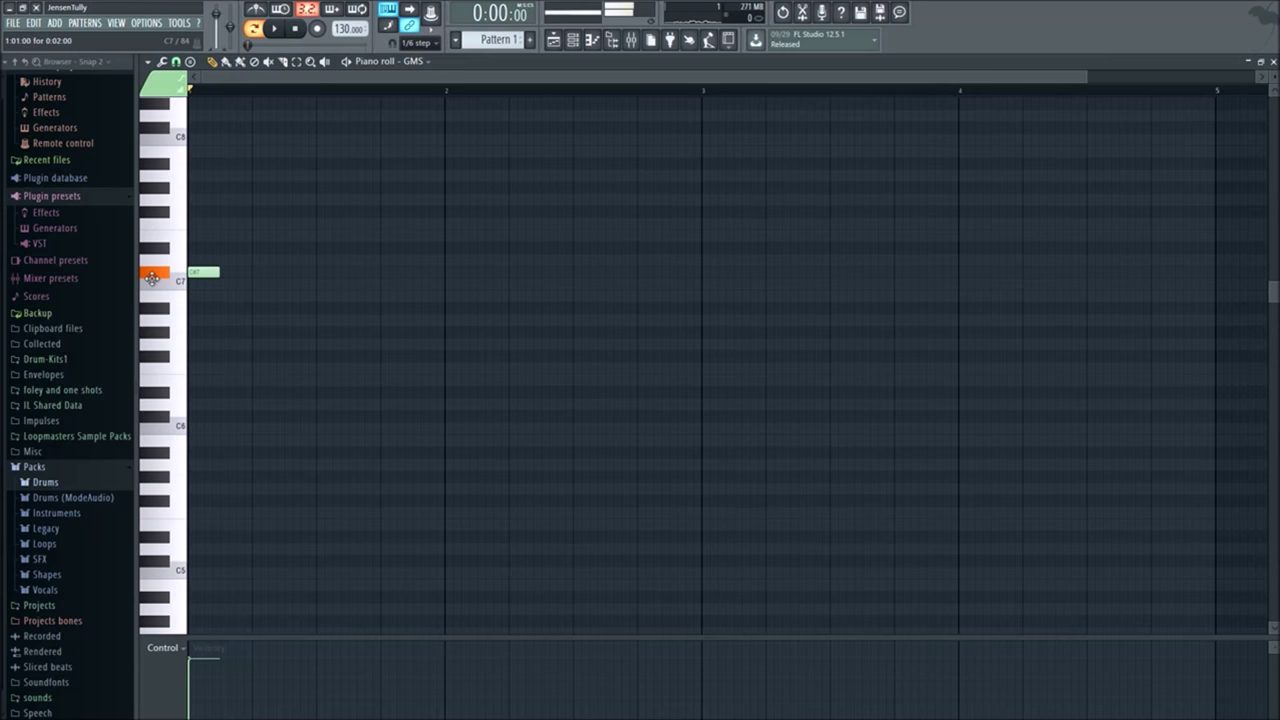
# Step: Move the note at the start of bar 1 down to F4 and back up to C5
pyautogui.scroll(-2, 200, 280)
pyautogui.moveTo(205, 200); pyautogui.dragTo(212, 588)
pyautogui.scroll(-9, 214, 529)
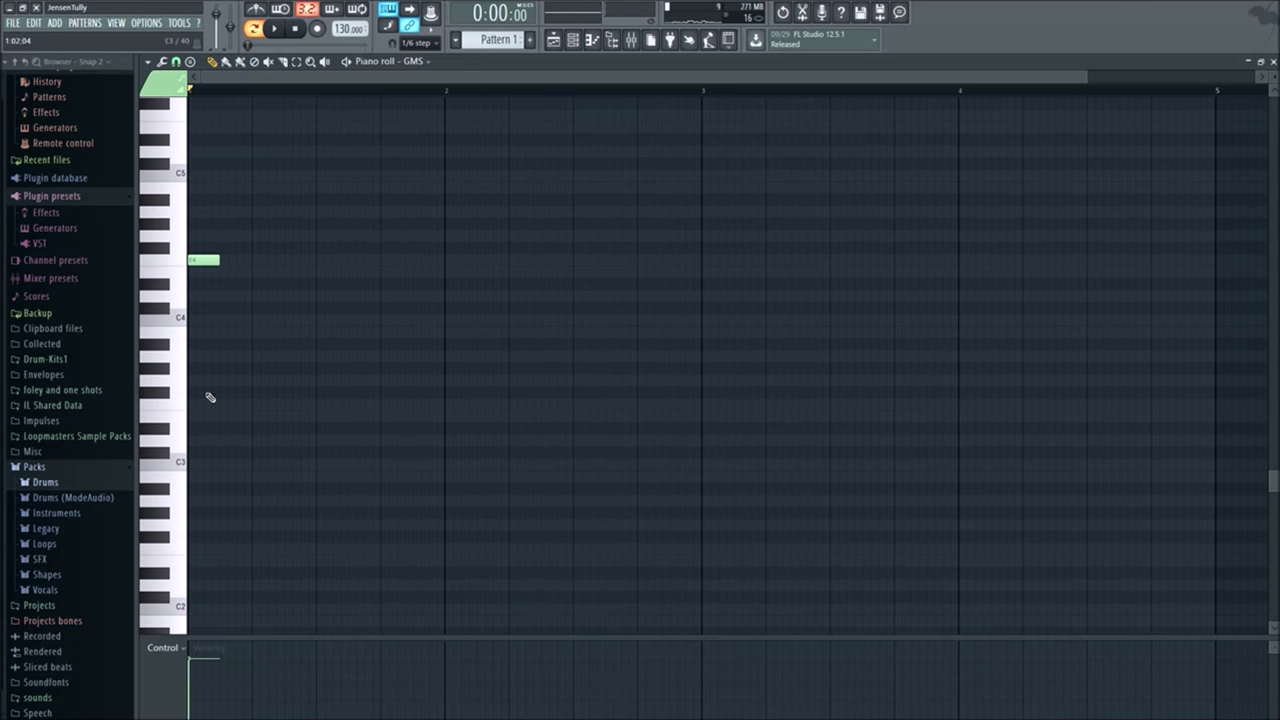
pyautogui.moveTo(194, 252); pyautogui.dragTo(196, 174)
pyautogui.scroll(4, 203, 263)
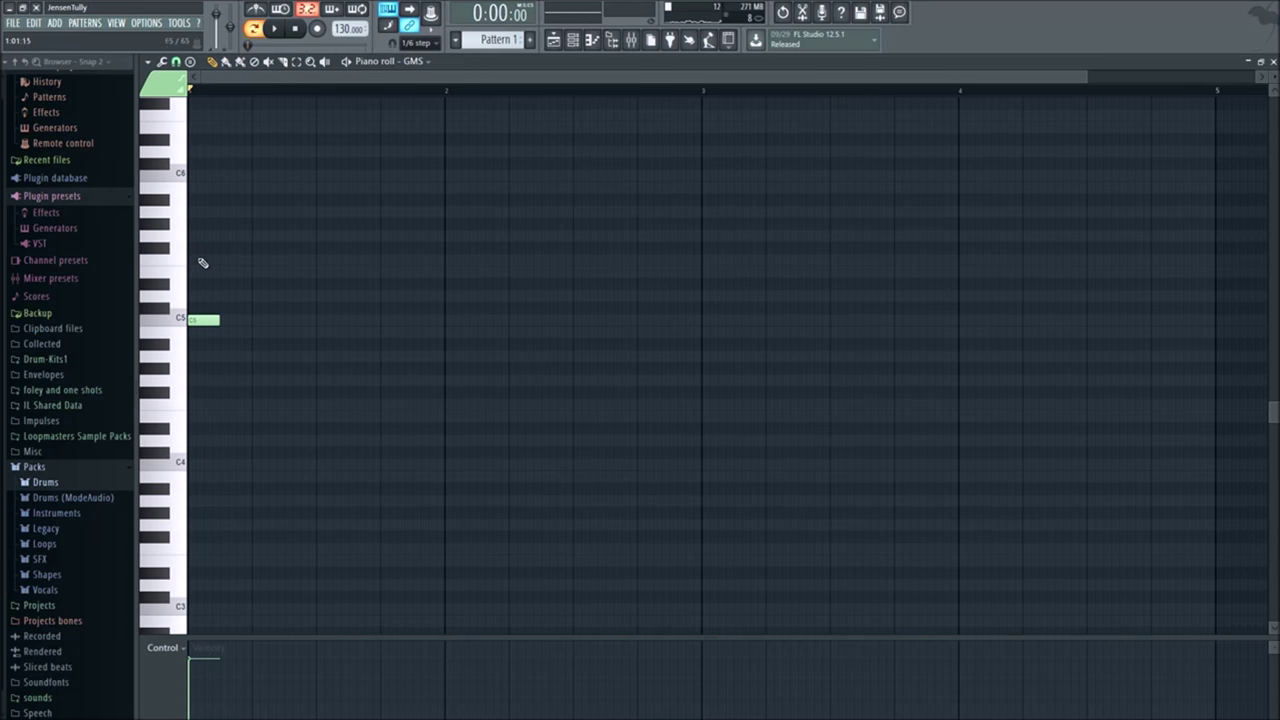
# Step: Place a short F5 note at the start of bar 1 and remove the C5 note
pyautogui.click(193, 323)
pyautogui.click(191, 262)
pyautogui.click(191, 262)
pyautogui.click(193, 262)
pyautogui.rightClick(202, 320)
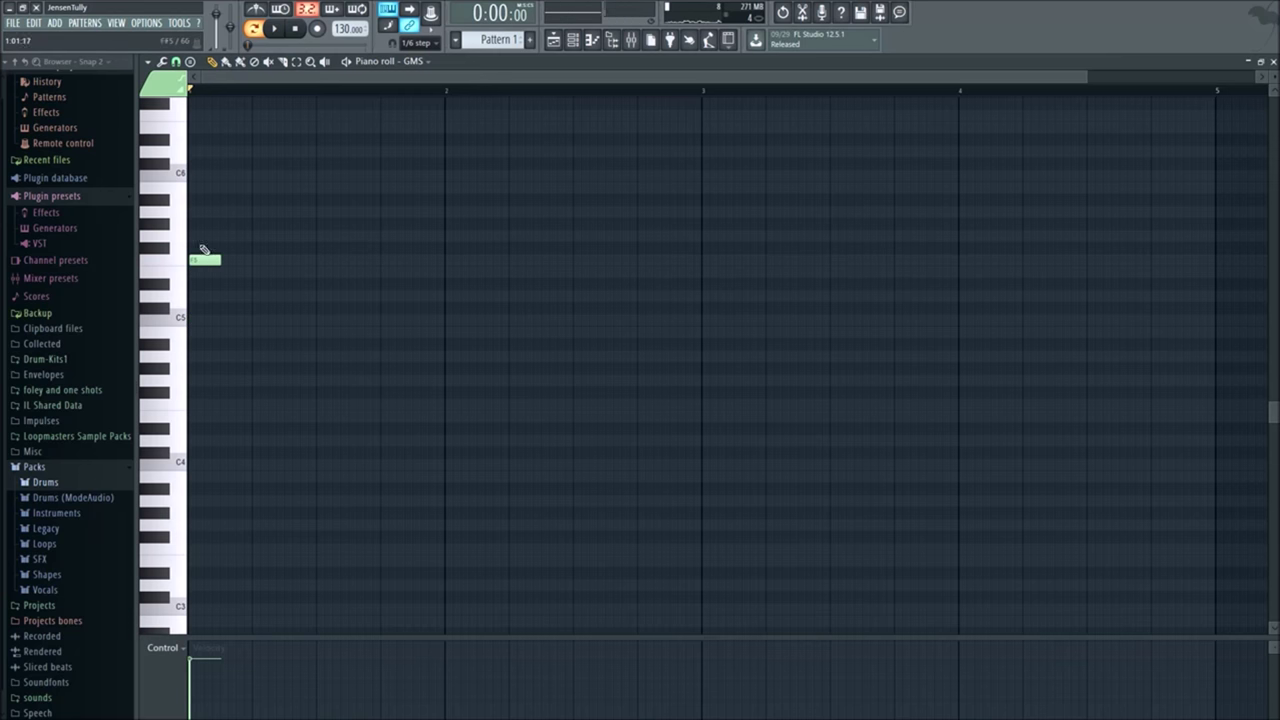
pyautogui.click(196, 262)
# Step: Preview the sound of E5 on the piano roll keyboard
pyautogui.scroll(4, 206, 277)
pyautogui.scroll(-3, 206, 285)
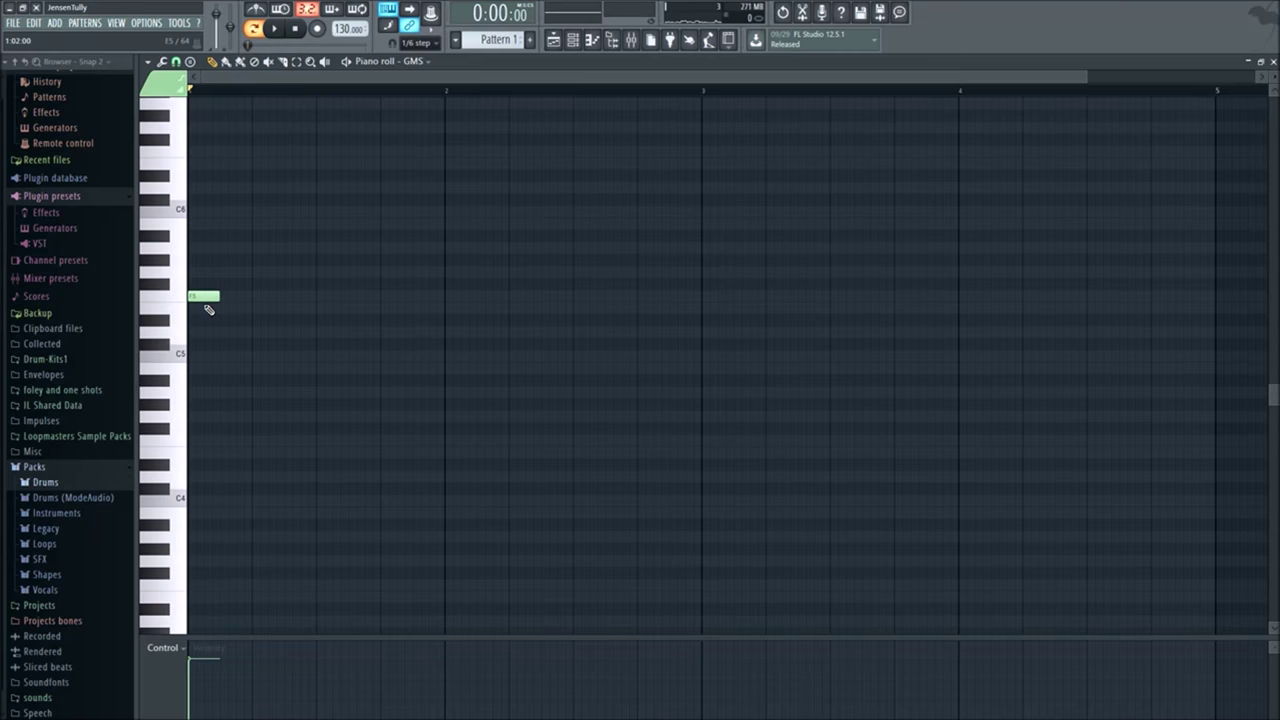
pyautogui.scroll(-1, 208, 309)
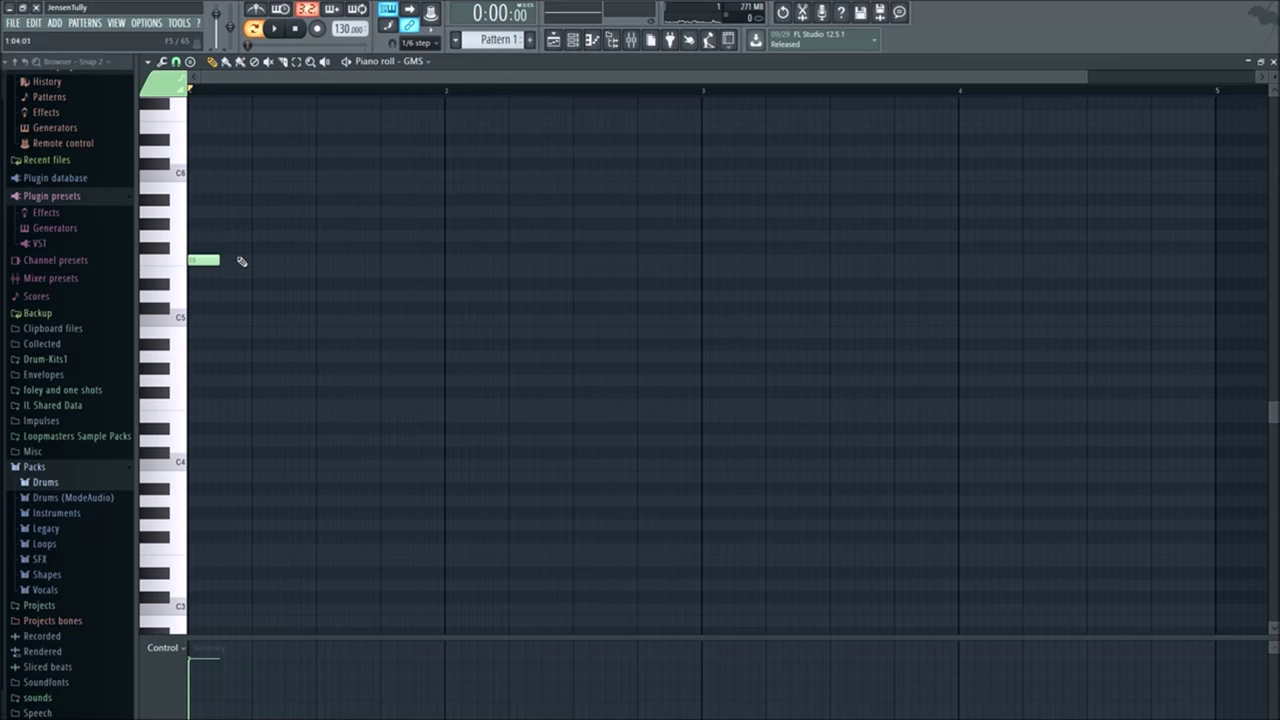
pyautogui.click(175, 272)
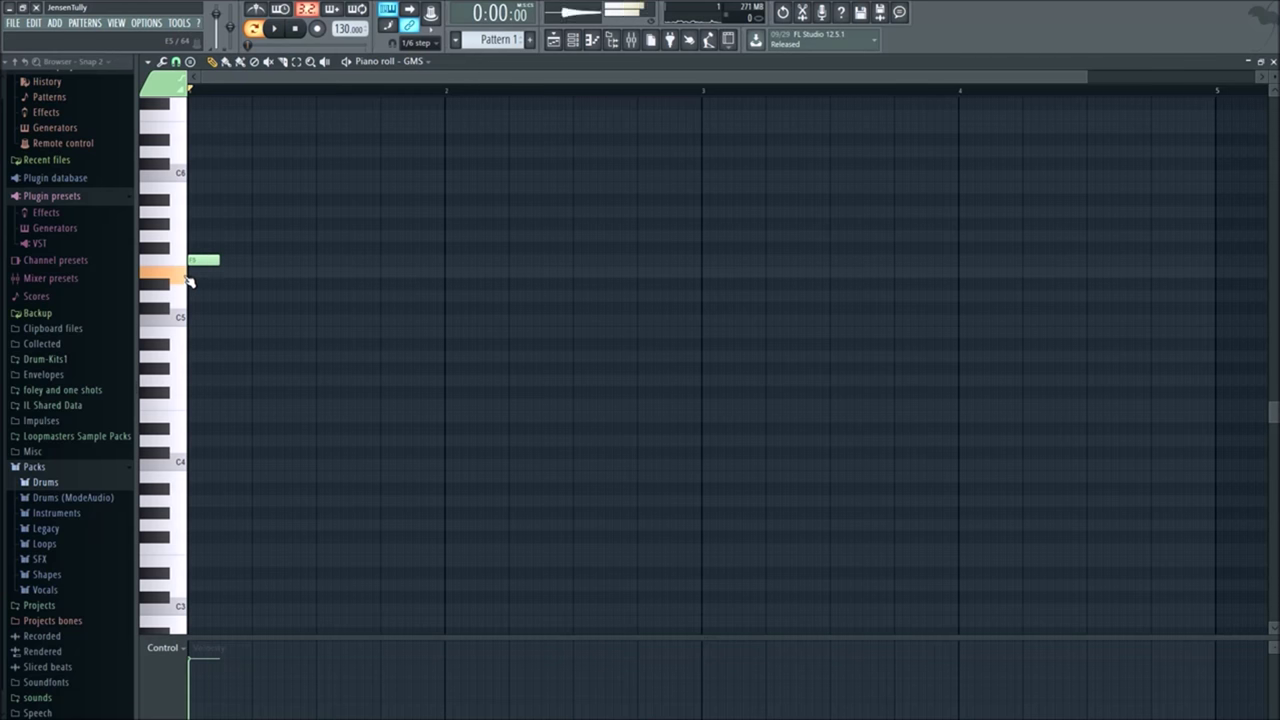
# Step: Add short D5 and A#4 notes below the F5 at the start of bar 1 and play the chord
pyautogui.click(190, 272)
pyautogui.moveTo(185, 272); pyautogui.dragTo(179, 347)
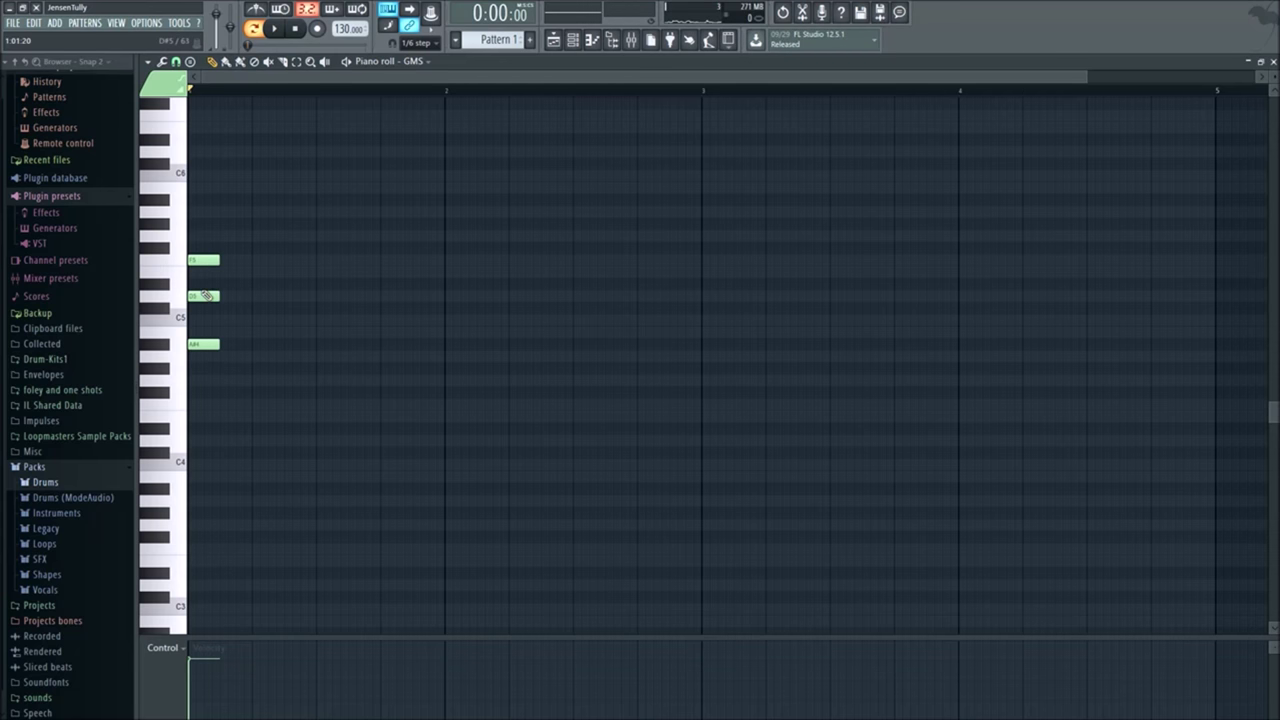
pyautogui.press('space')
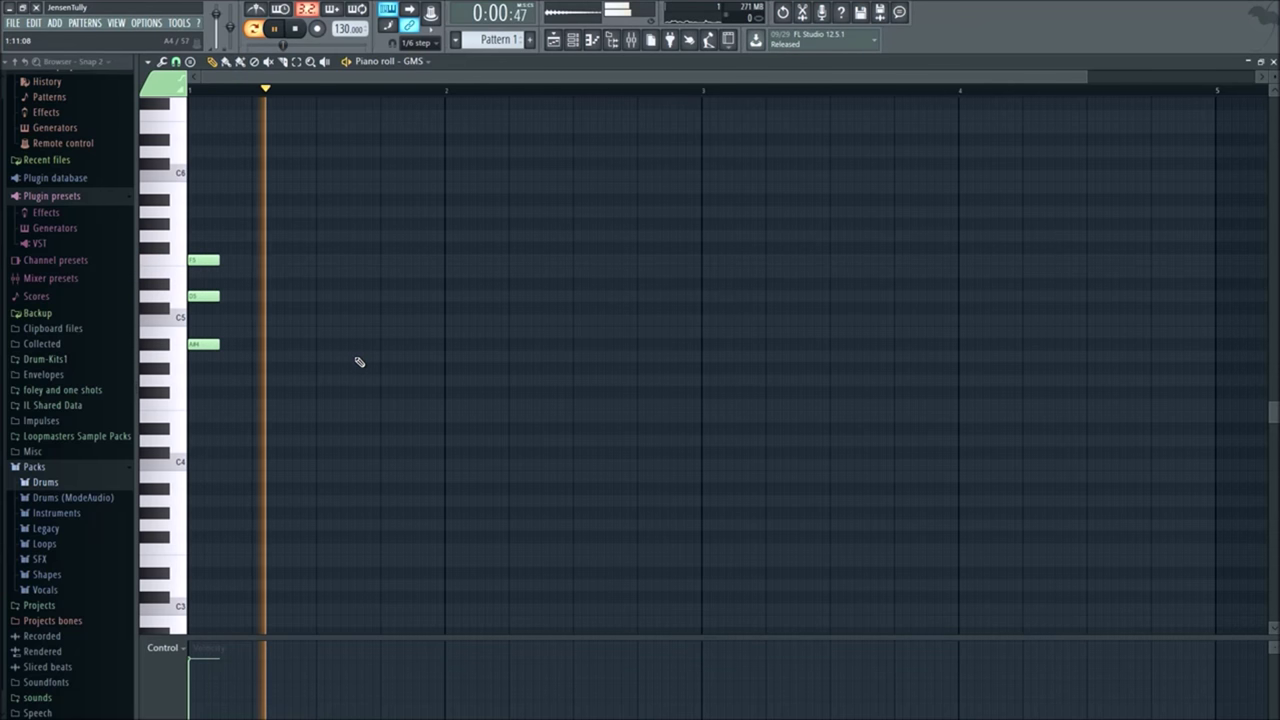
pyautogui.press('space')
# Step: Lengthen the three chord notes together to half a bar and set the piano roll snap to 1/6 beat
pyautogui.moveTo(310, 481); pyautogui.dragTo(314, 264)
pyautogui.click(176, 62)
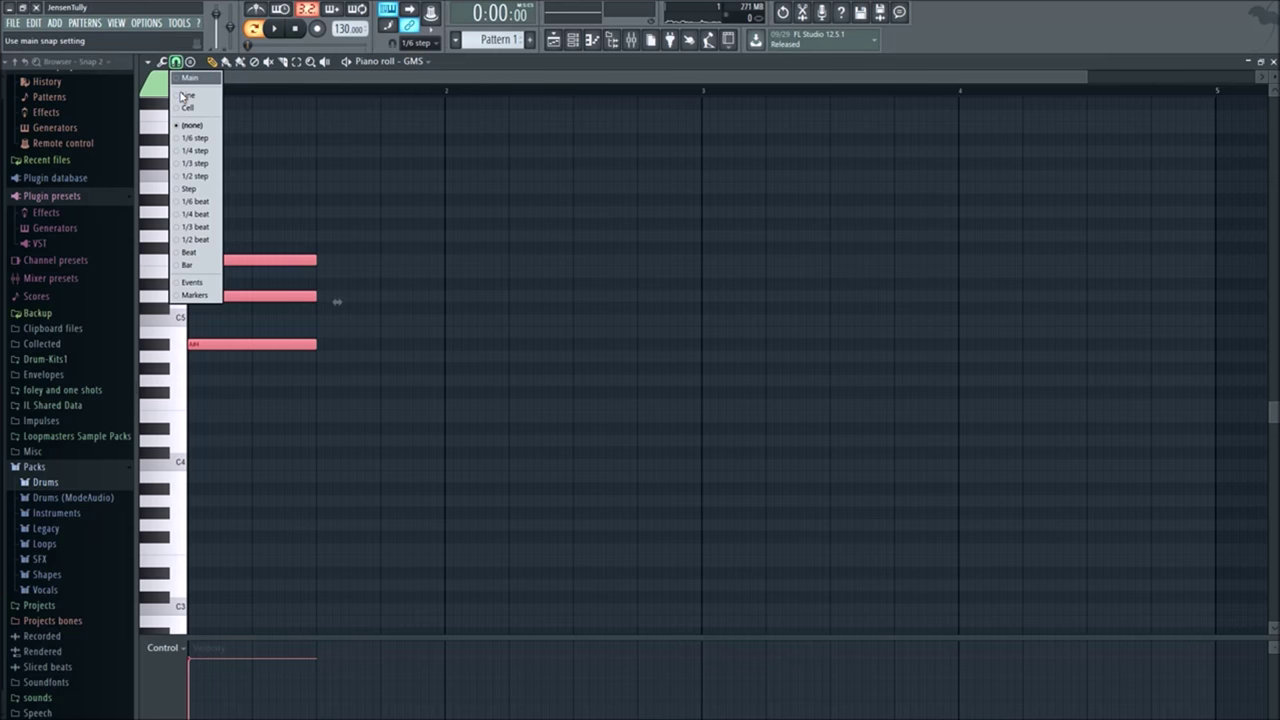
pyautogui.click(203, 266)
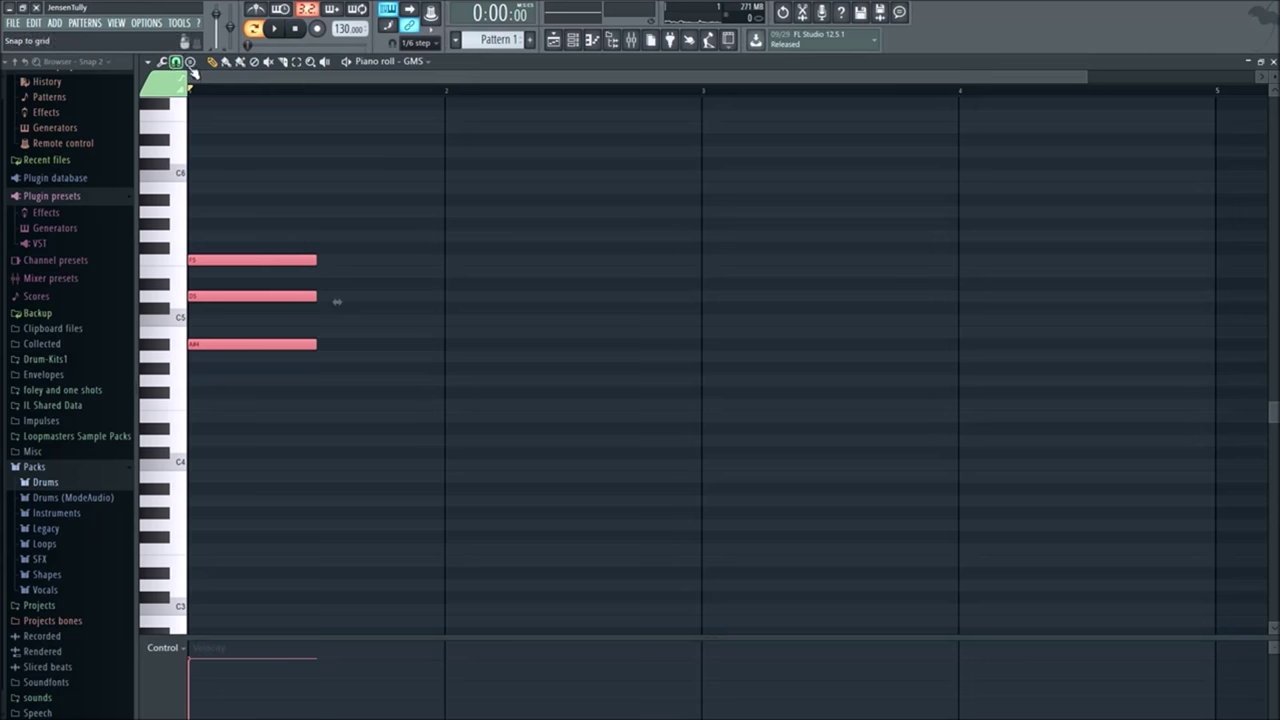
pyautogui.click(176, 62)
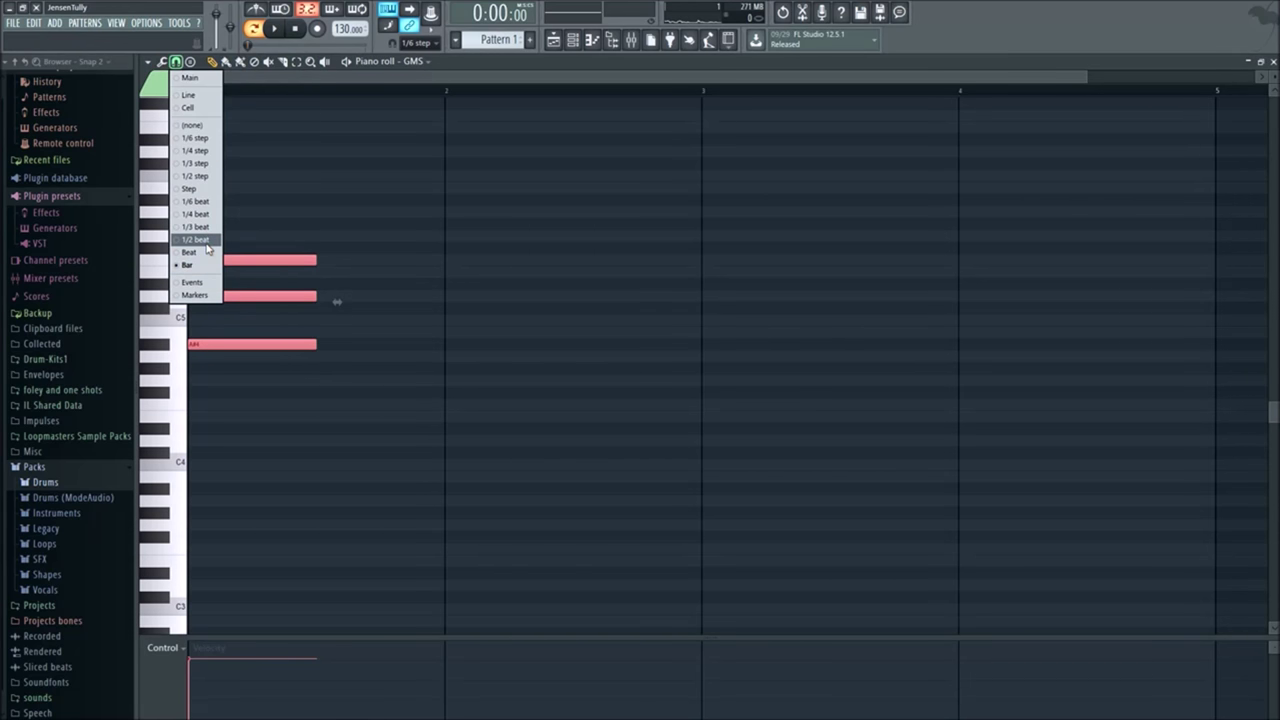
pyautogui.click(207, 203)
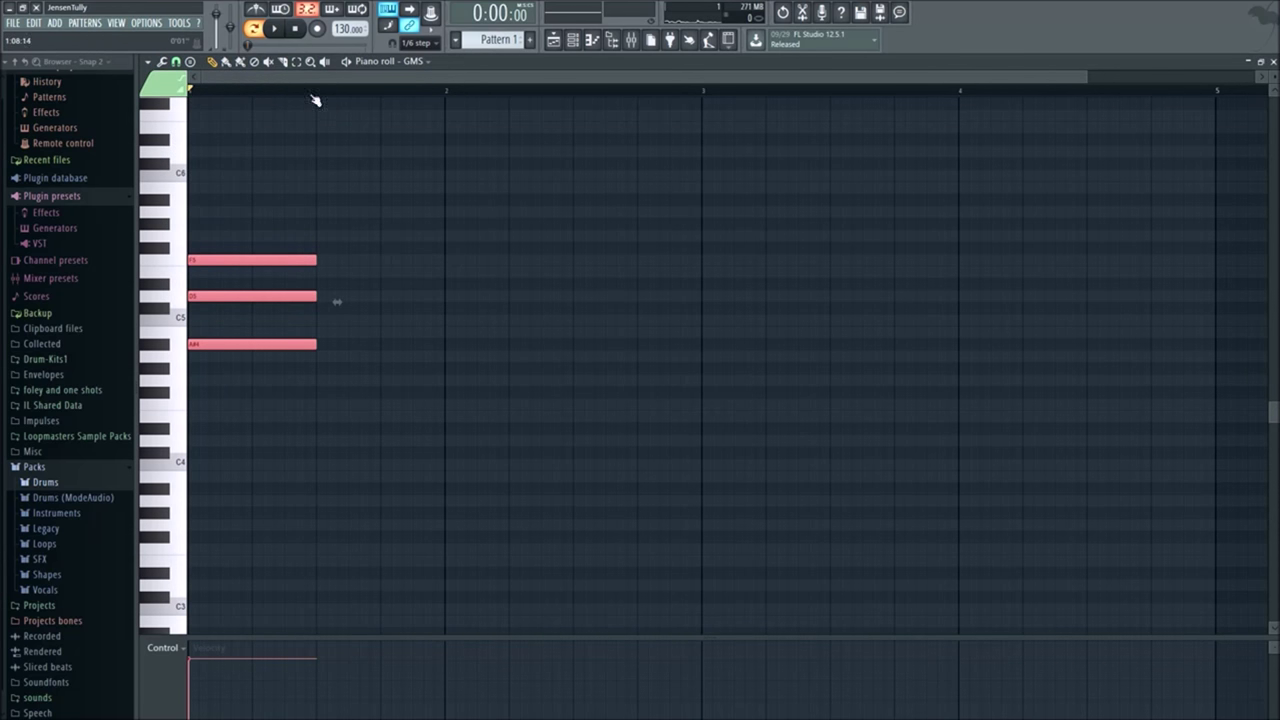
# Step: Lower the project tempo to 93.990 BPM and play the chord
pyautogui.moveTo(336, 40); pyautogui.dragTo(341, 31)
pyautogui.rightClick(341, 31)
pyautogui.press('space')
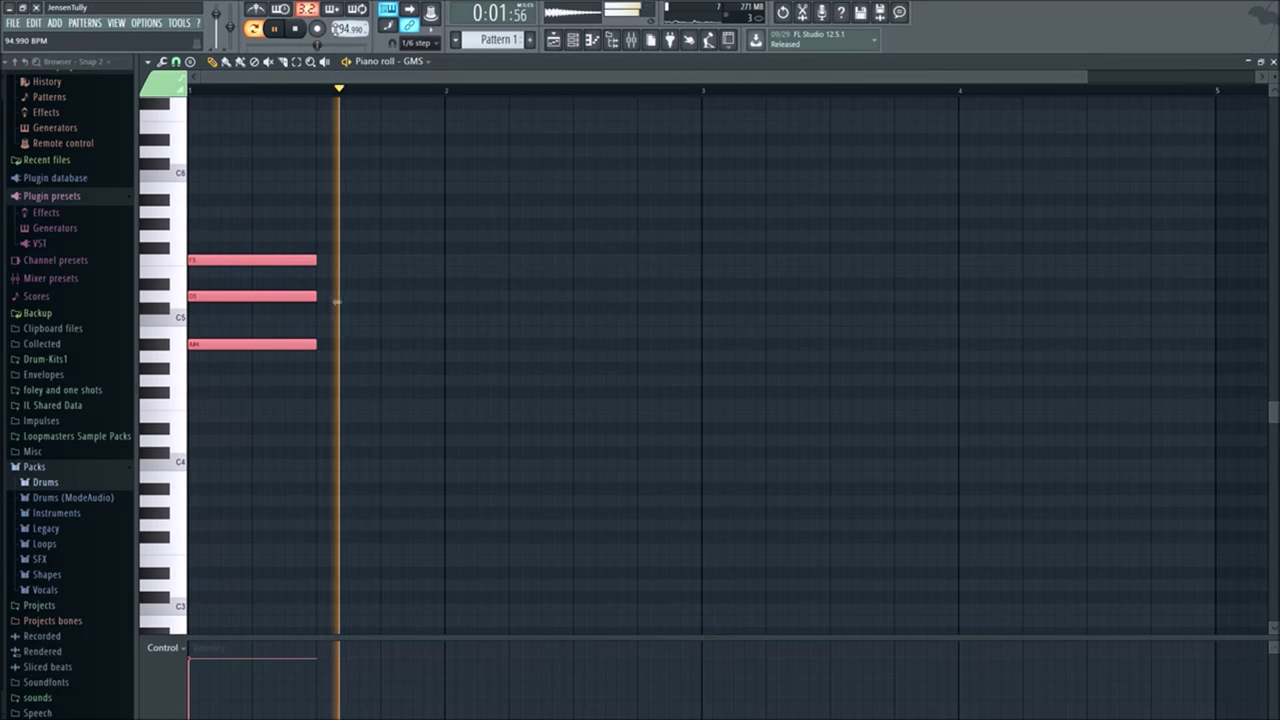
pyautogui.press('space')
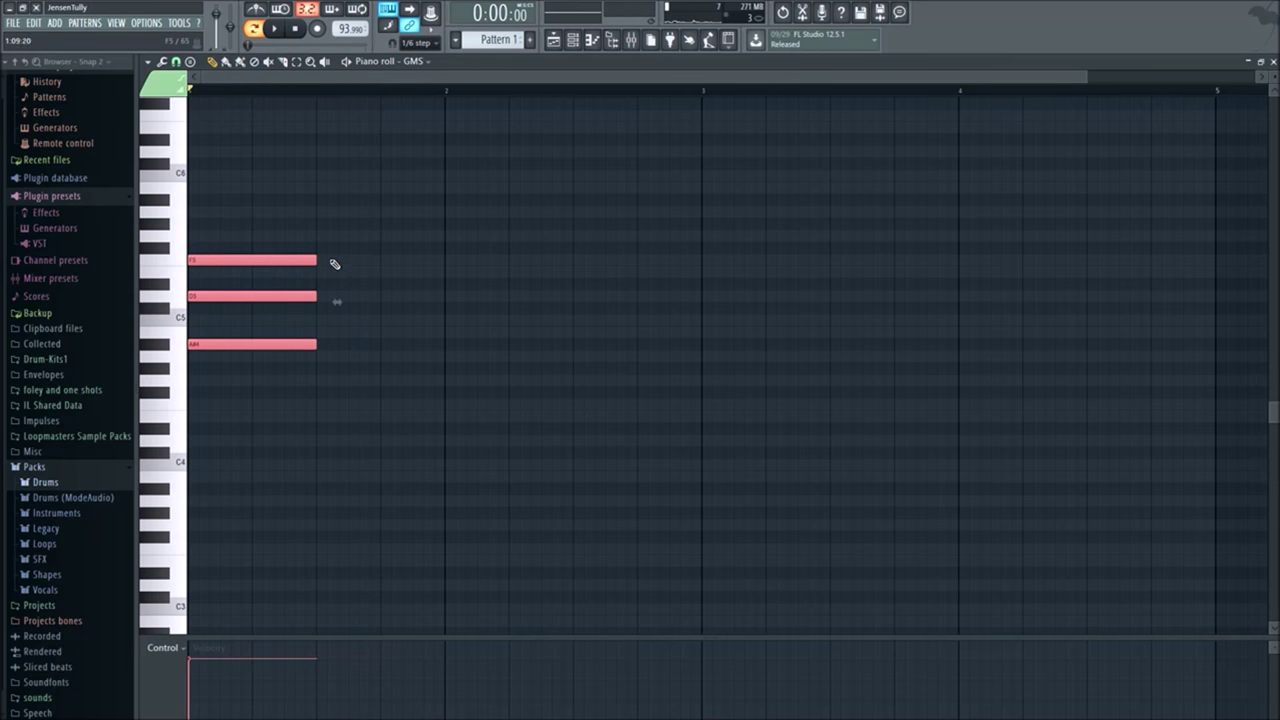
# Step: Lengthen the three chord notes to a full bar and repeat the chord in bars 2, 3 and 4
pyautogui.moveTo(317, 260); pyautogui.dragTo(449, 263)
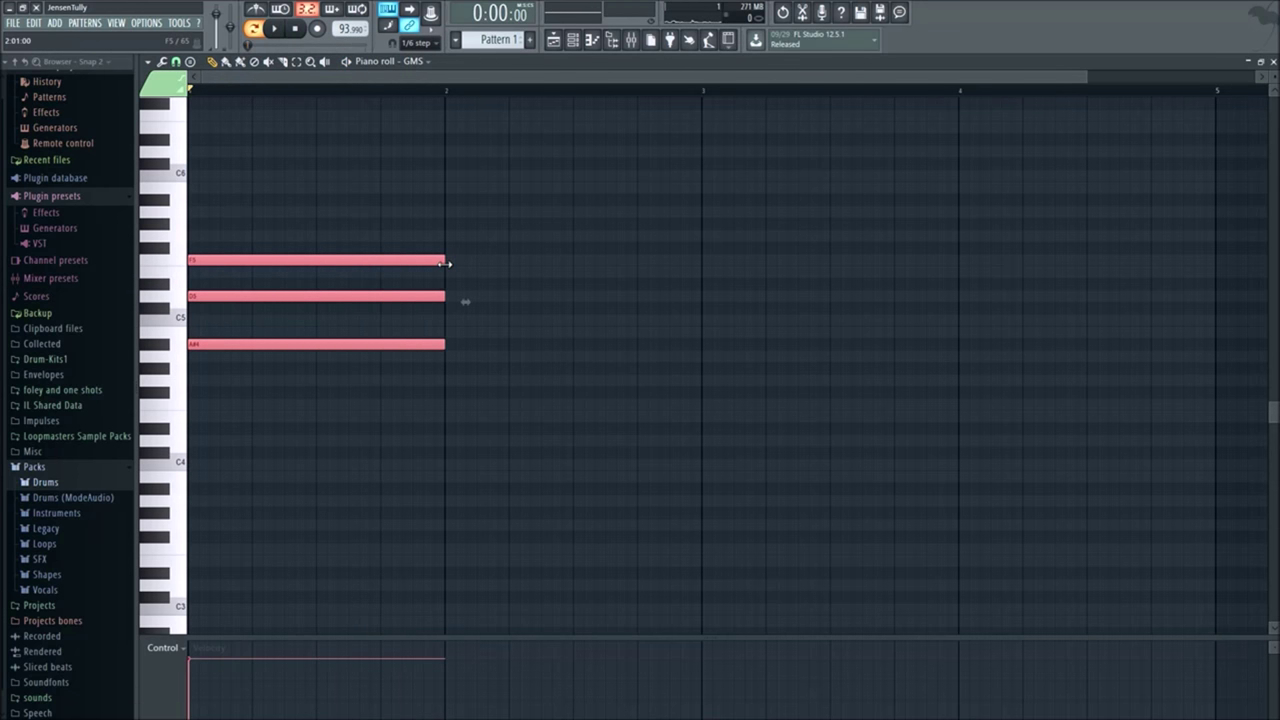
pyautogui.click(638, 425)
pyautogui.scroll(-2, 428, 463)
pyautogui.scroll(5, 428, 463)
pyautogui.scroll(-3, 420, 475)
pyautogui.moveTo(375, 541); pyautogui.dragTo(852, 369)
pyautogui.click(719, 551)
pyautogui.scroll(3, 344, 502)
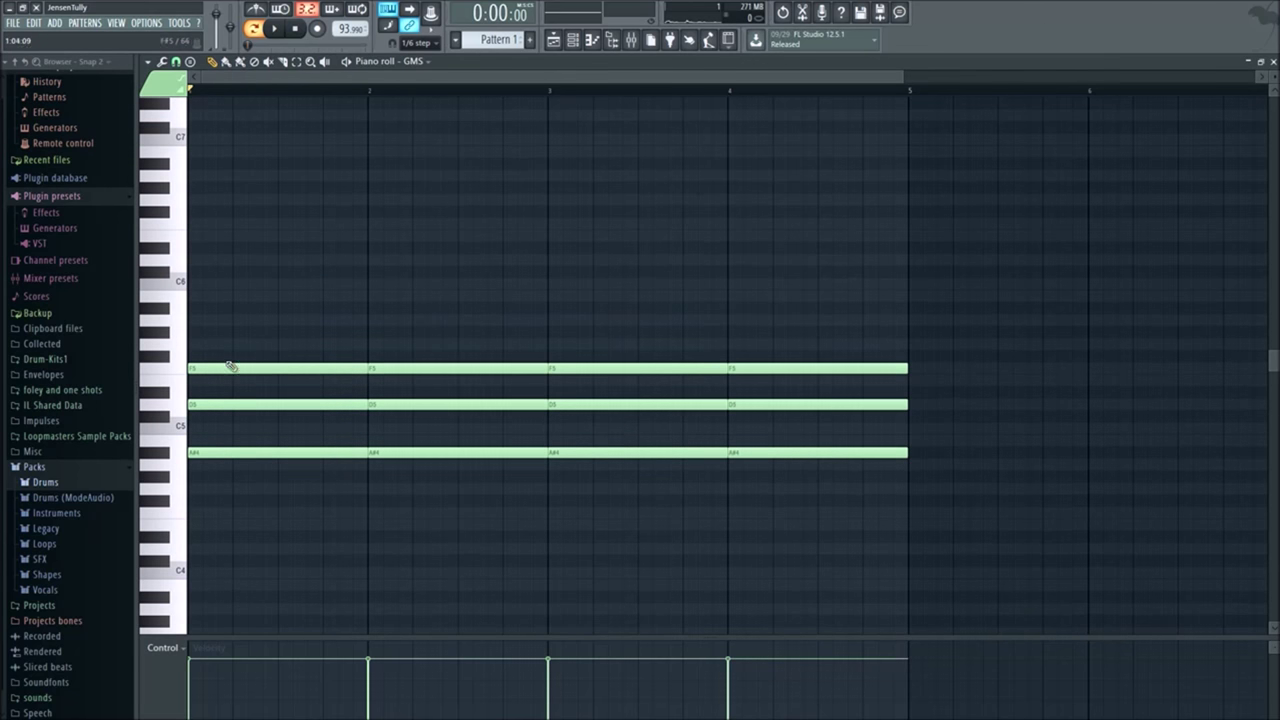
# Step: Add a full-bar A5 note above the chord in each of bars 1 to 4 and play the pattern
pyautogui.click(190, 319)
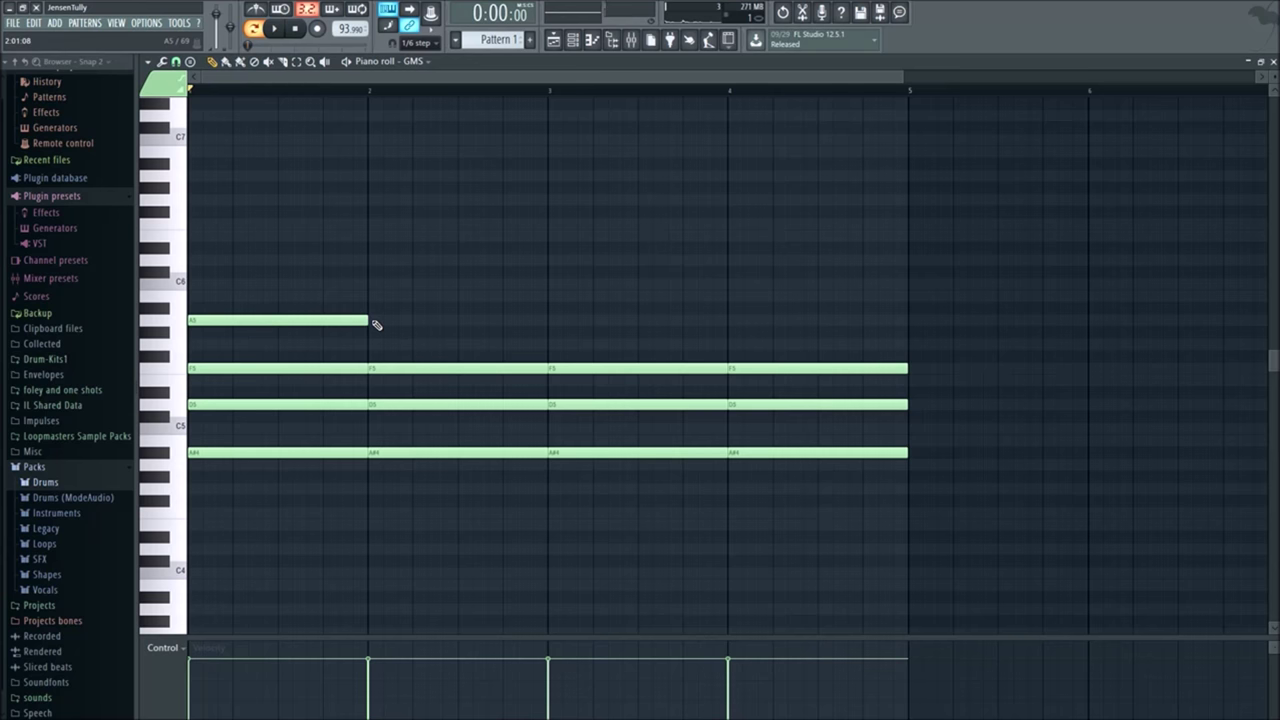
pyautogui.moveTo(376, 324); pyautogui.dragTo(548, 321)
pyautogui.click(572, 321)
pyautogui.moveTo(728, 323); pyautogui.dragTo(701, 325)
pyautogui.click(740, 322)
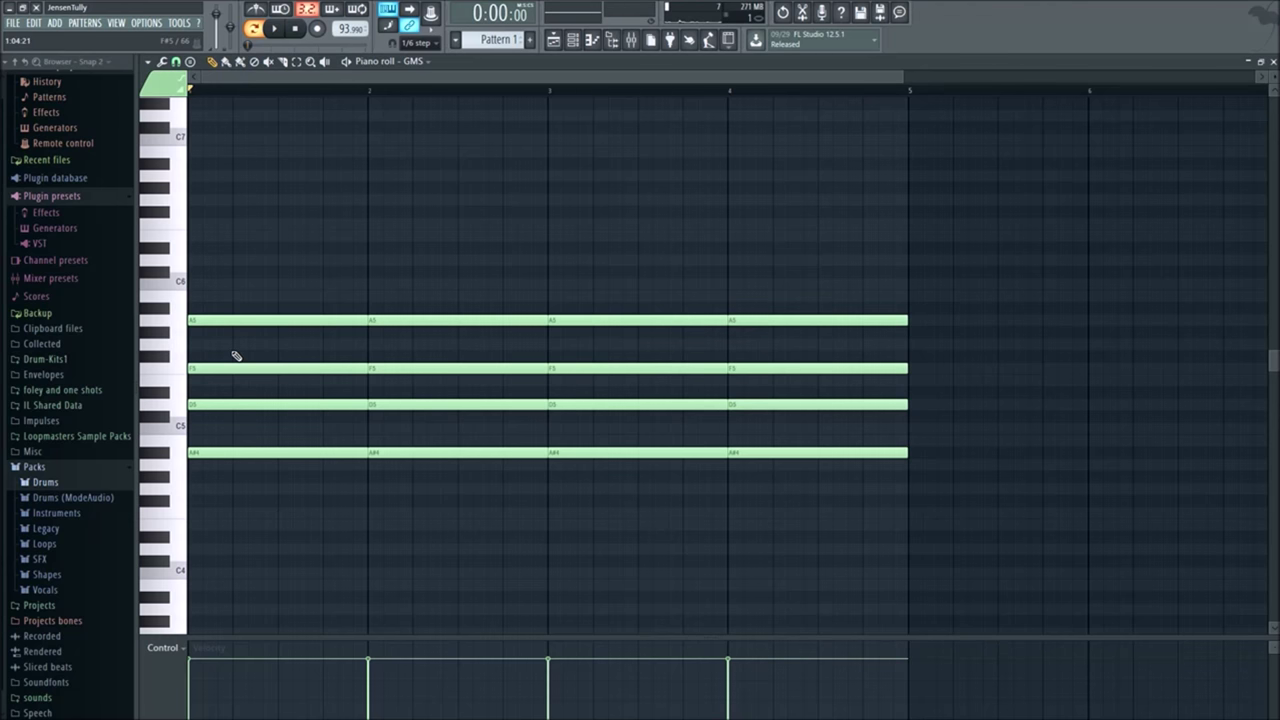
pyautogui.press('space')
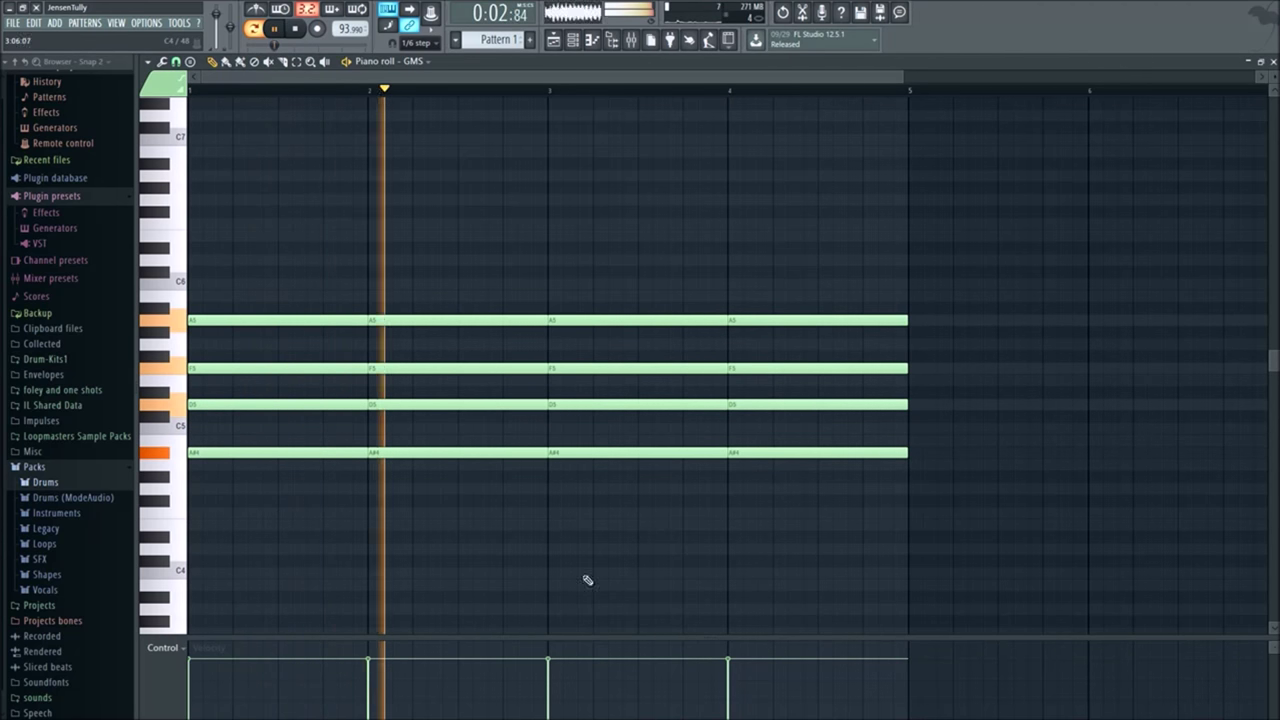
pyautogui.press('space')
pyautogui.moveTo(494, 553); pyautogui.dragTo(479, 302)
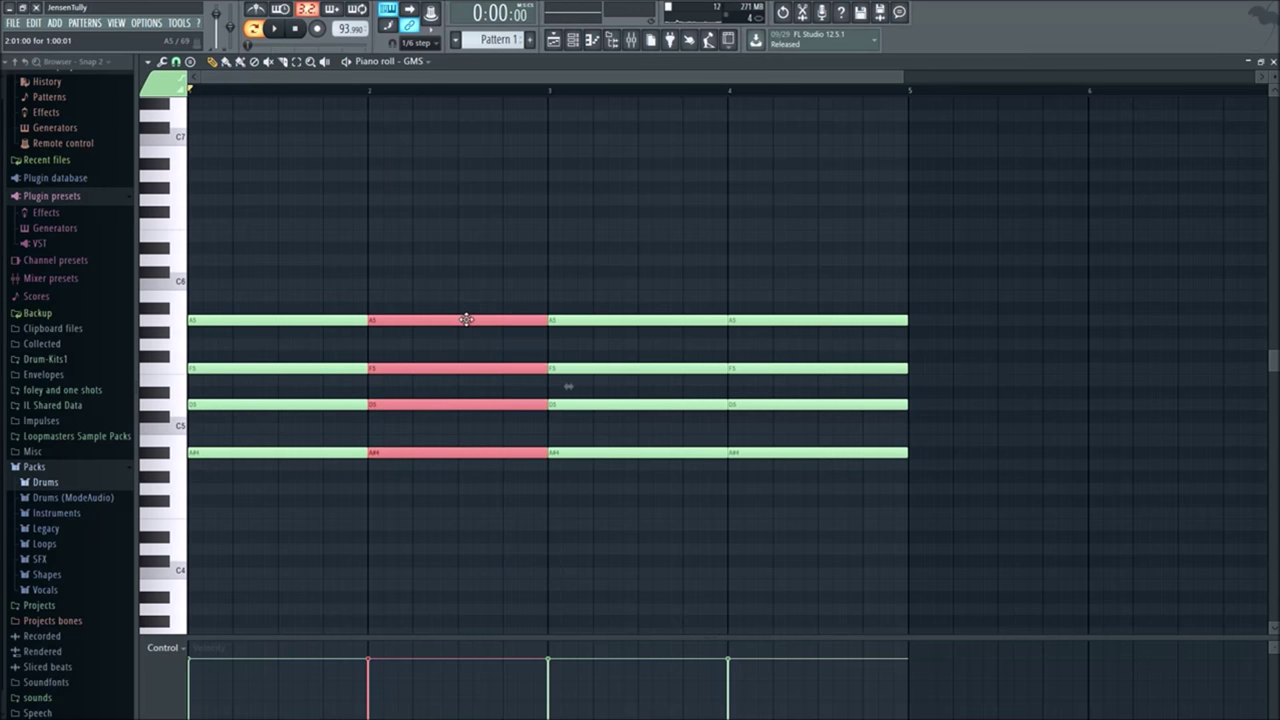
pyautogui.scroll(-3, 468, 319)
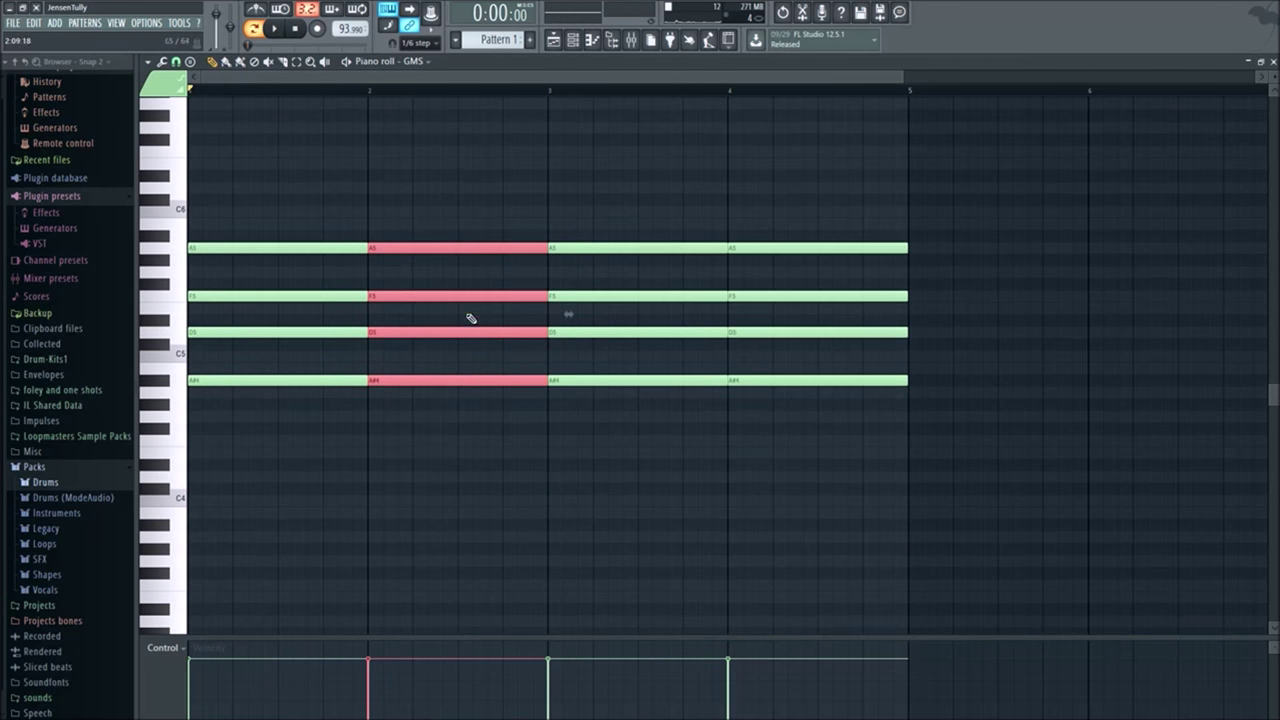
pyautogui.click(423, 279)
# Step: Try raising D5 in bar 2, F5 in bar 3 and A5 in bar 4 by an octave, listen, and move them back down
pyautogui.click(408, 333)
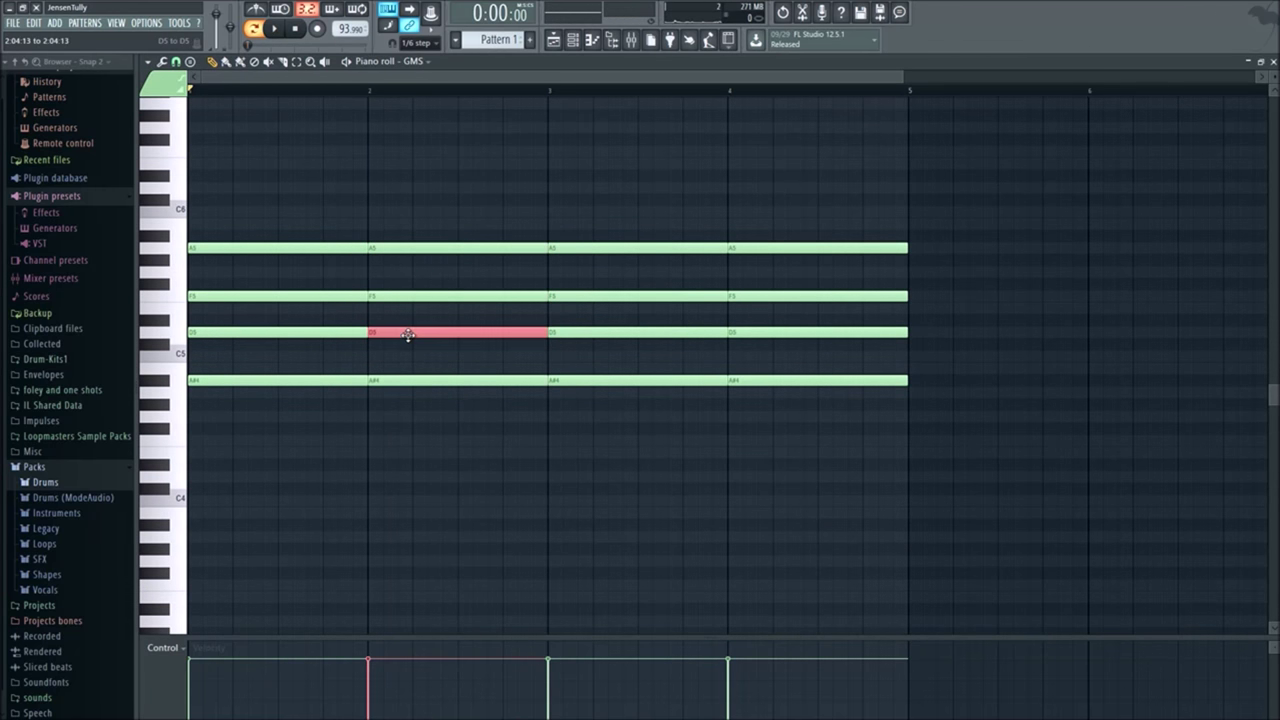
pyautogui.keyDown('shift'); pyautogui.click(591, 299); pyautogui.keyUp('shift')
pyautogui.keyDown('shift'); pyautogui.click(752, 248); pyautogui.keyUp('shift')
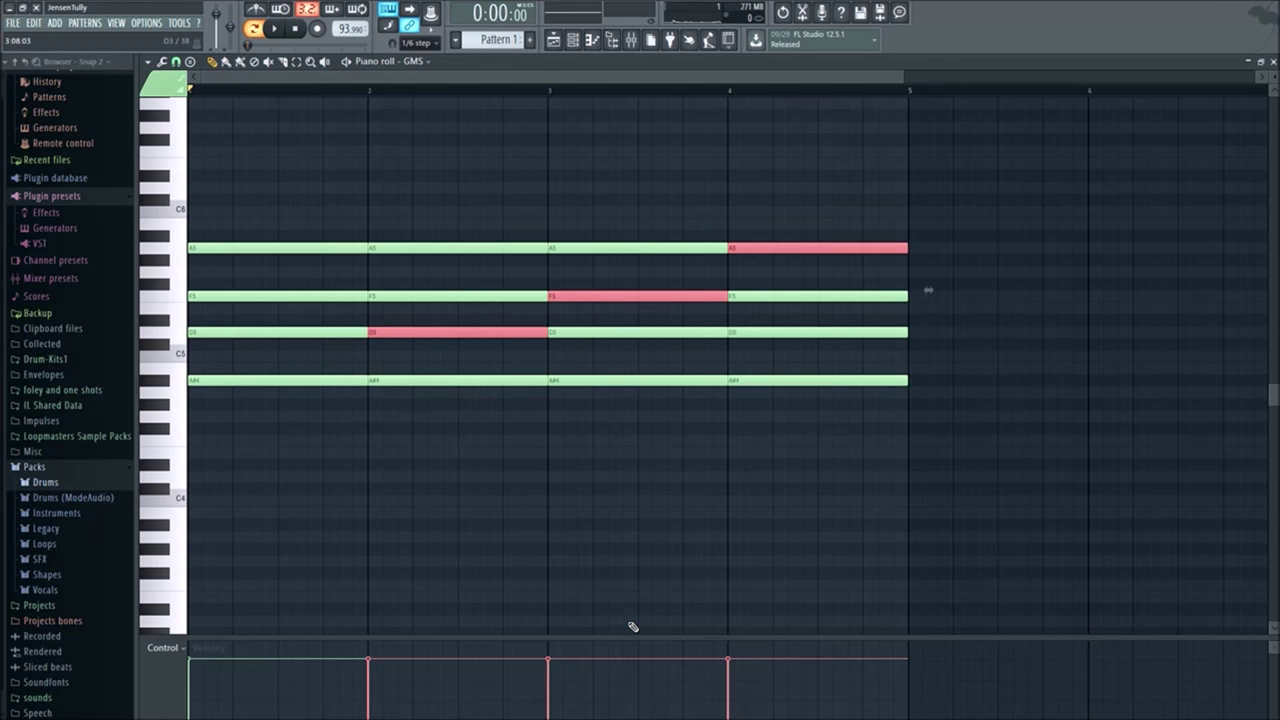
pyautogui.scroll(3, 632, 626)
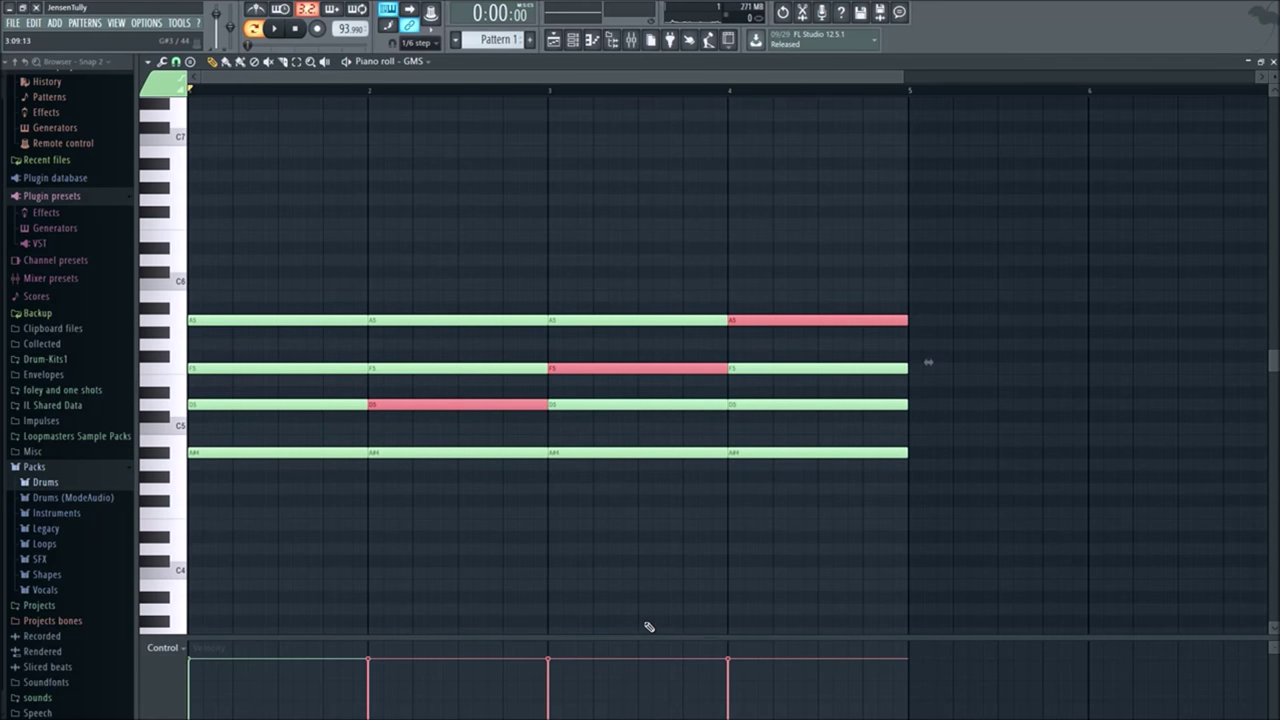
pyautogui.hotkey('ctrl', 'Up')
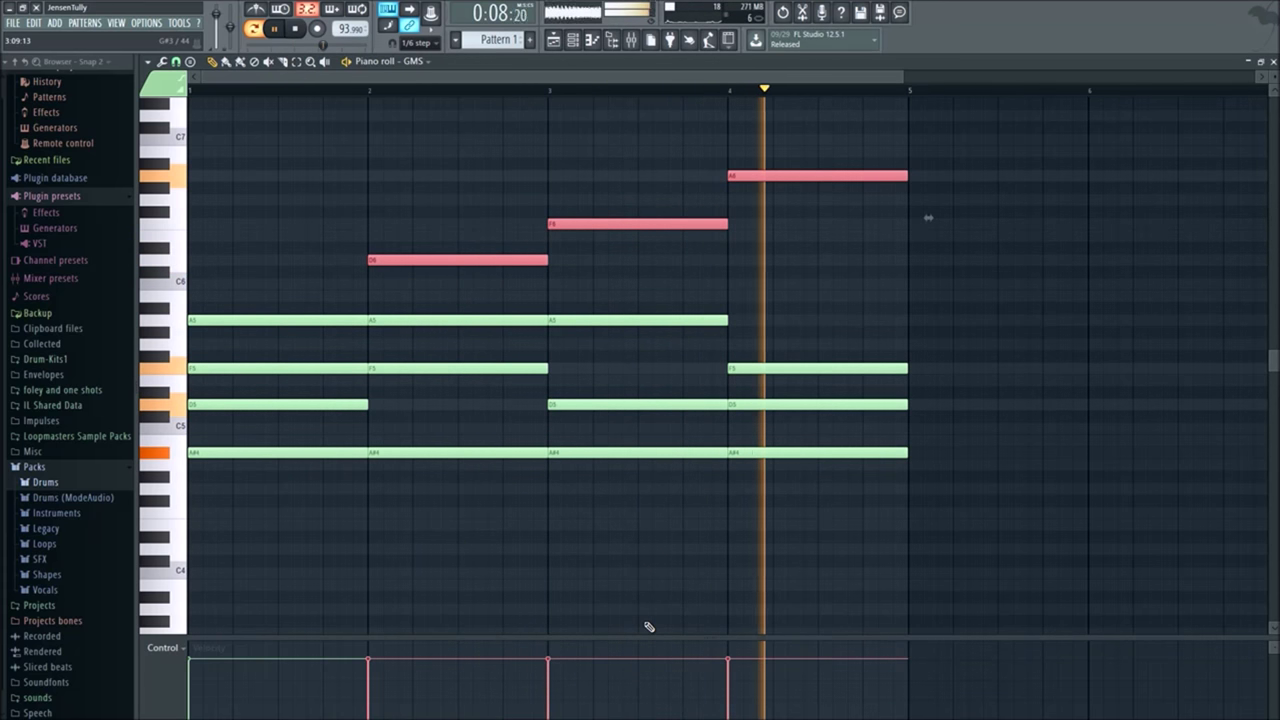
pyautogui.press('space')
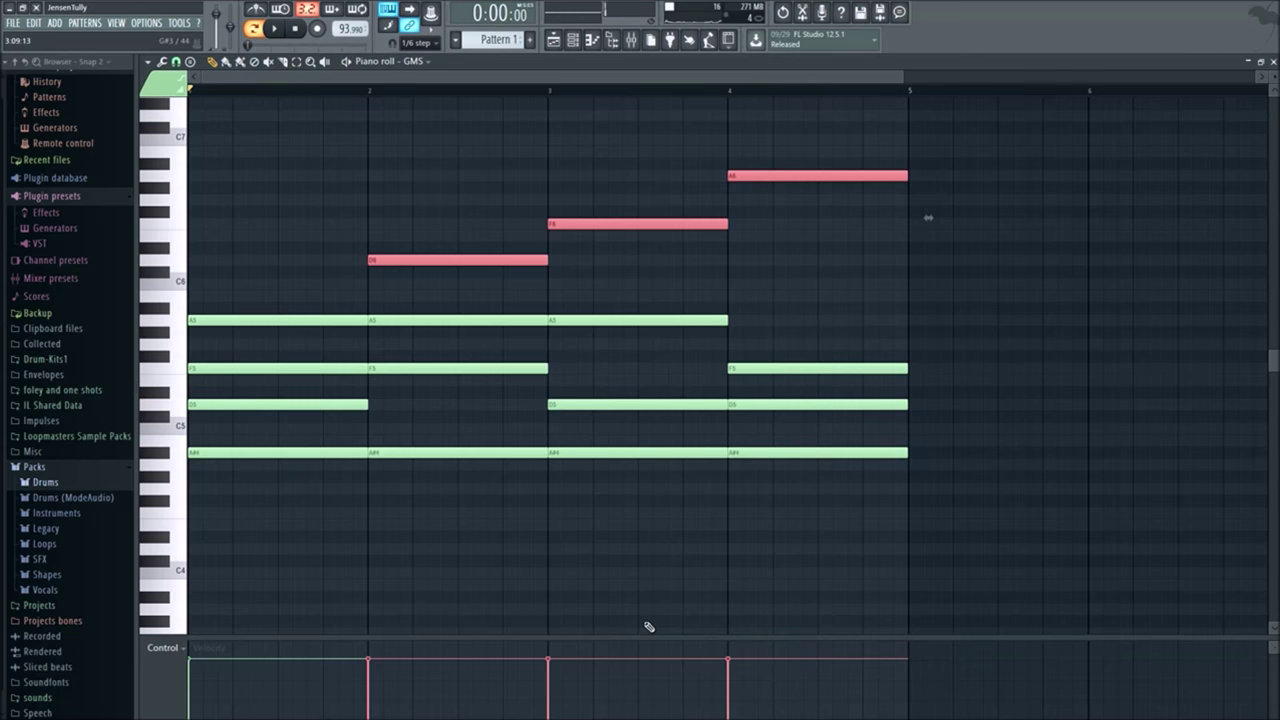
pyautogui.hotkey('ctrl', 'Down')
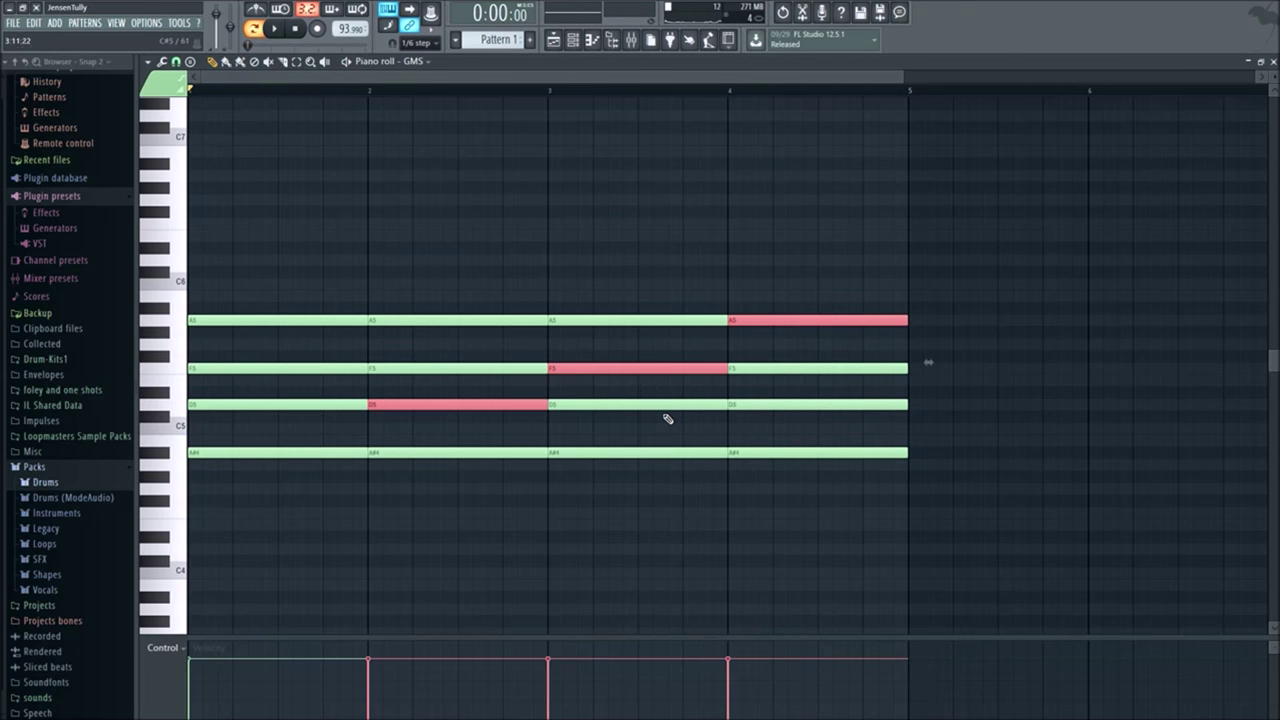
# Step: Try raising bar 4's D5 and A#4 instead of its A5, along with bar 2's D5 and bar 3's F5, by an octave, and revert it
pyautogui.keyDown('ctrl'); pyautogui.click(766, 321); pyautogui.keyUp('ctrl')
pyautogui.keyDown('ctrl'); pyautogui.click(774, 404); pyautogui.keyUp('ctrl')
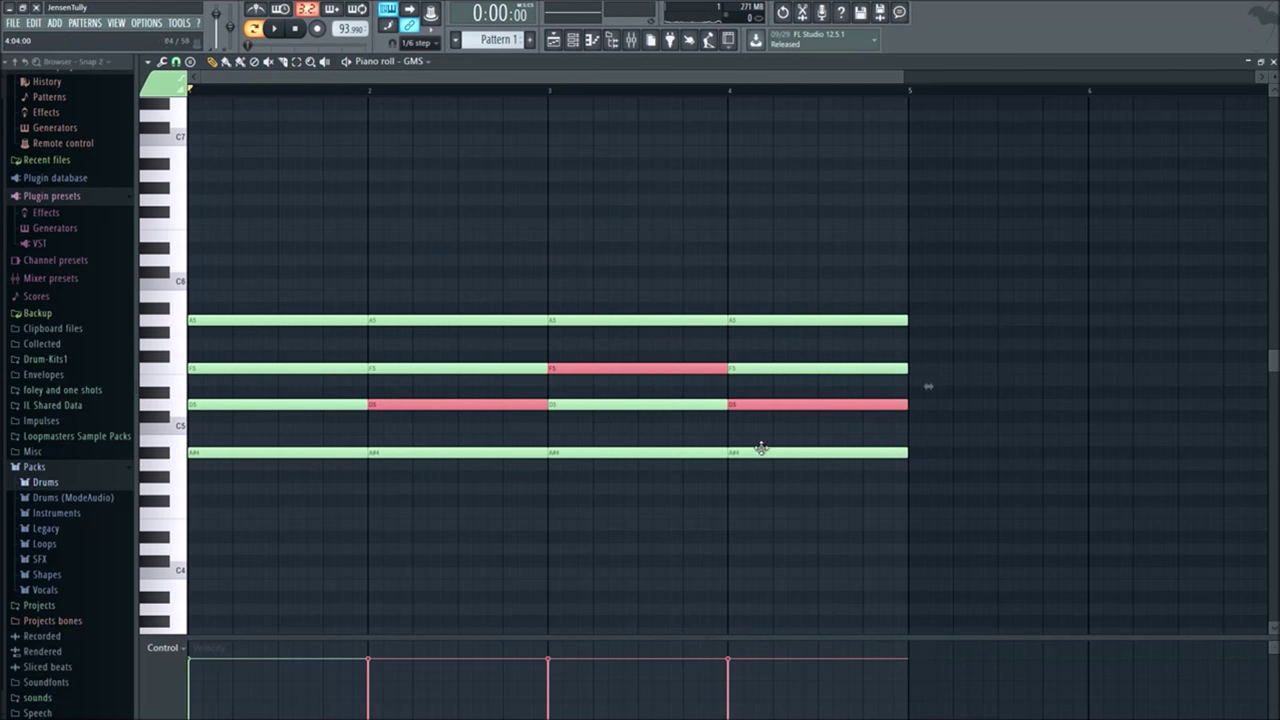
pyautogui.hotkey('ctrl', 'Up')
pyautogui.press('space')
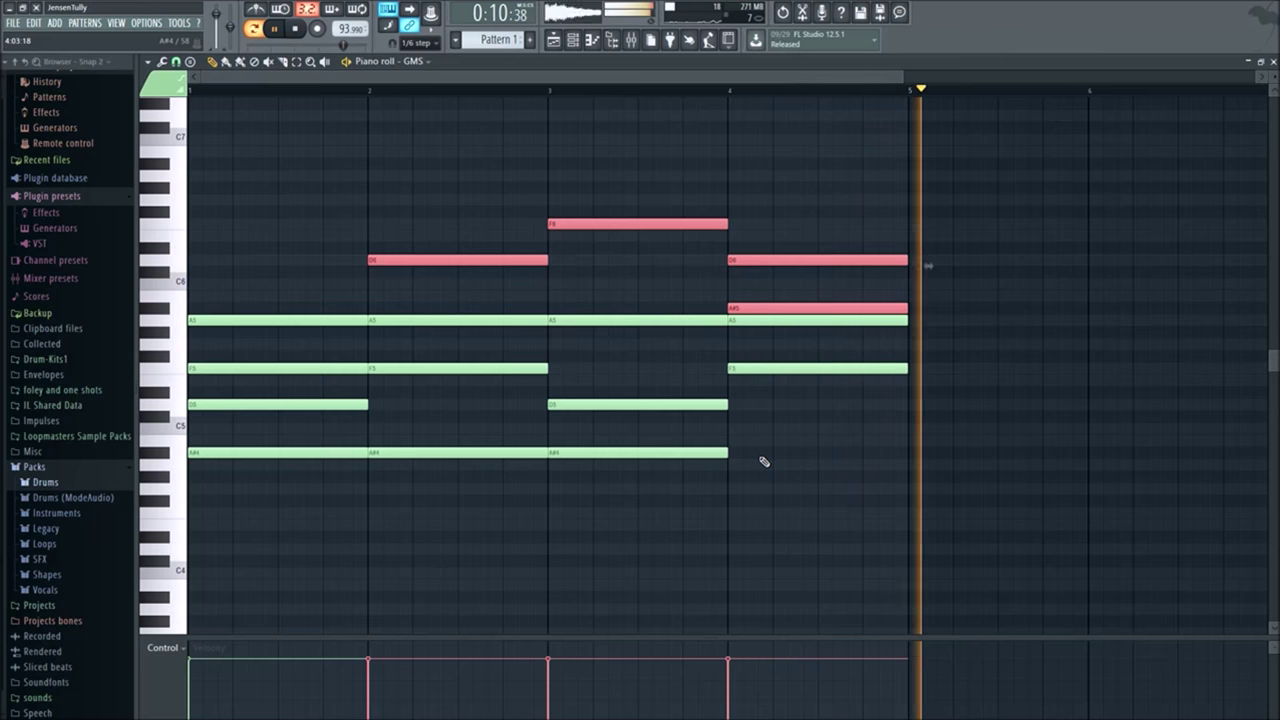
pyautogui.press('space')
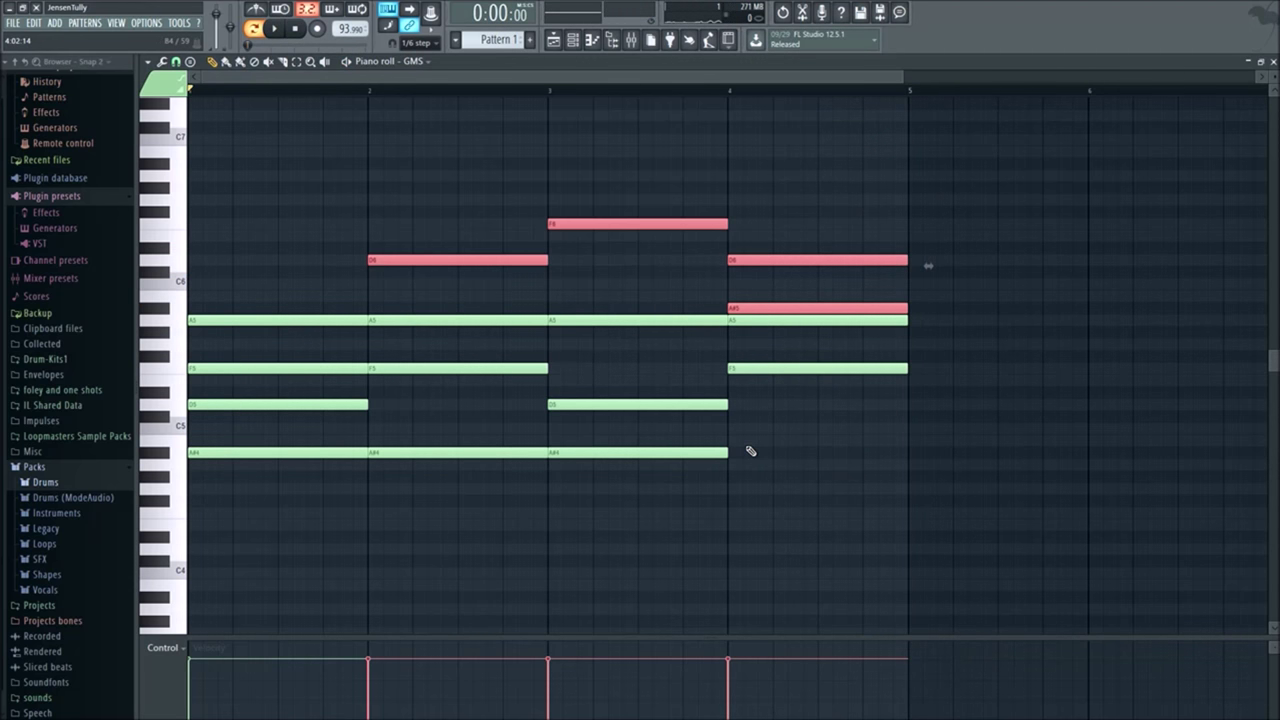
pyautogui.hotkey('ctrl', 'Down')
pyautogui.hotkey('ctrl', 'd')
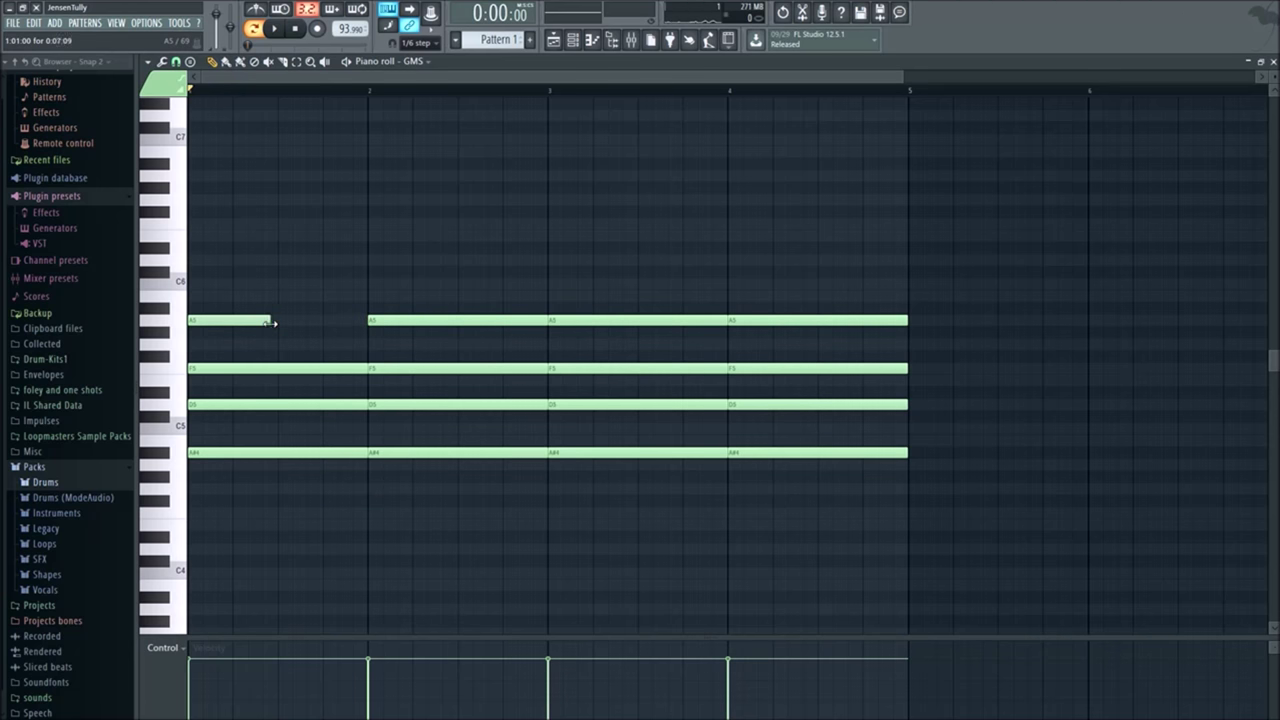
# Step: Halve the A5 notes in bars 1 and 2, shift them to the second half of their bars and raise bar 2's to B5
pyautogui.moveTo(237, 321); pyautogui.dragTo(325, 320)
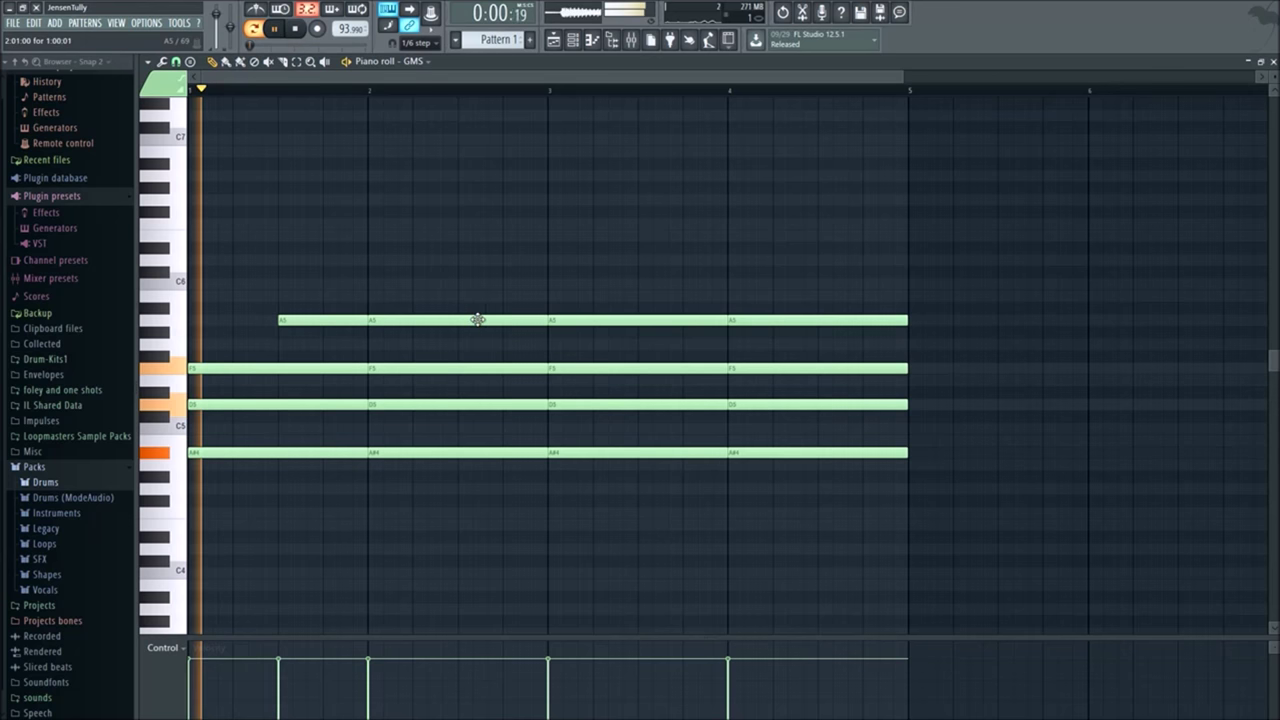
pyautogui.press('space')
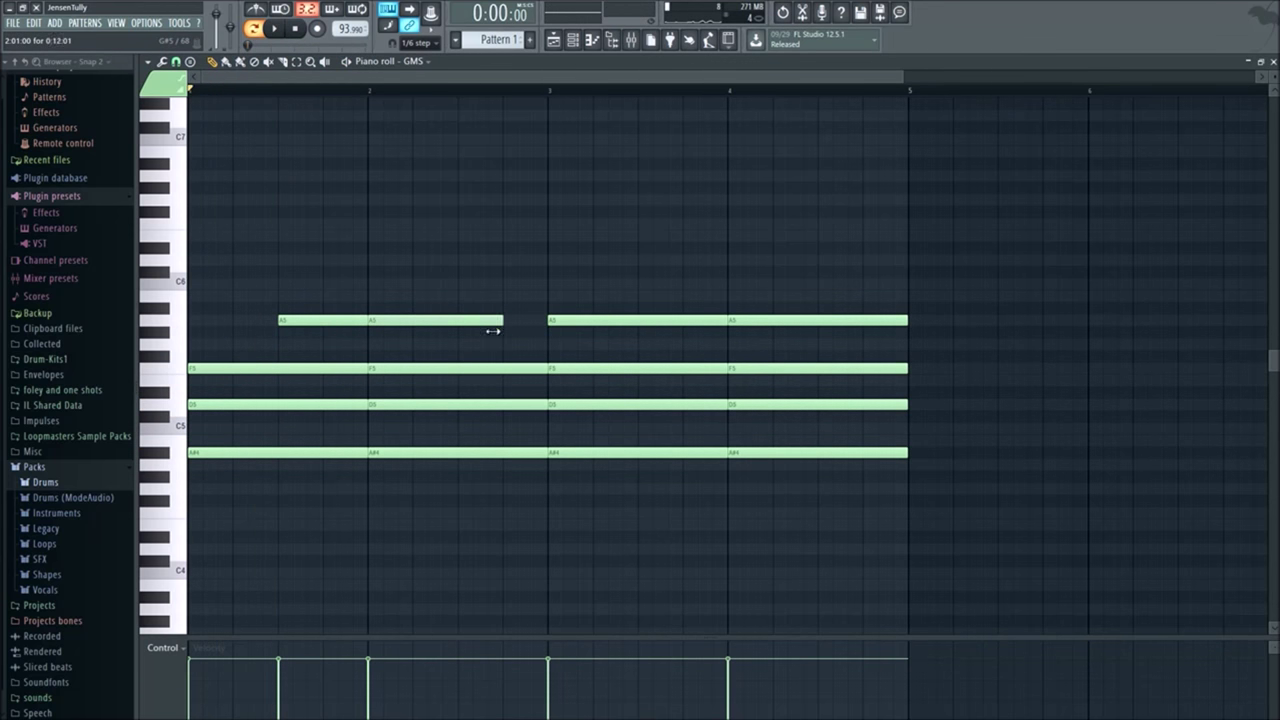
pyautogui.moveTo(435, 323); pyautogui.dragTo(541, 320)
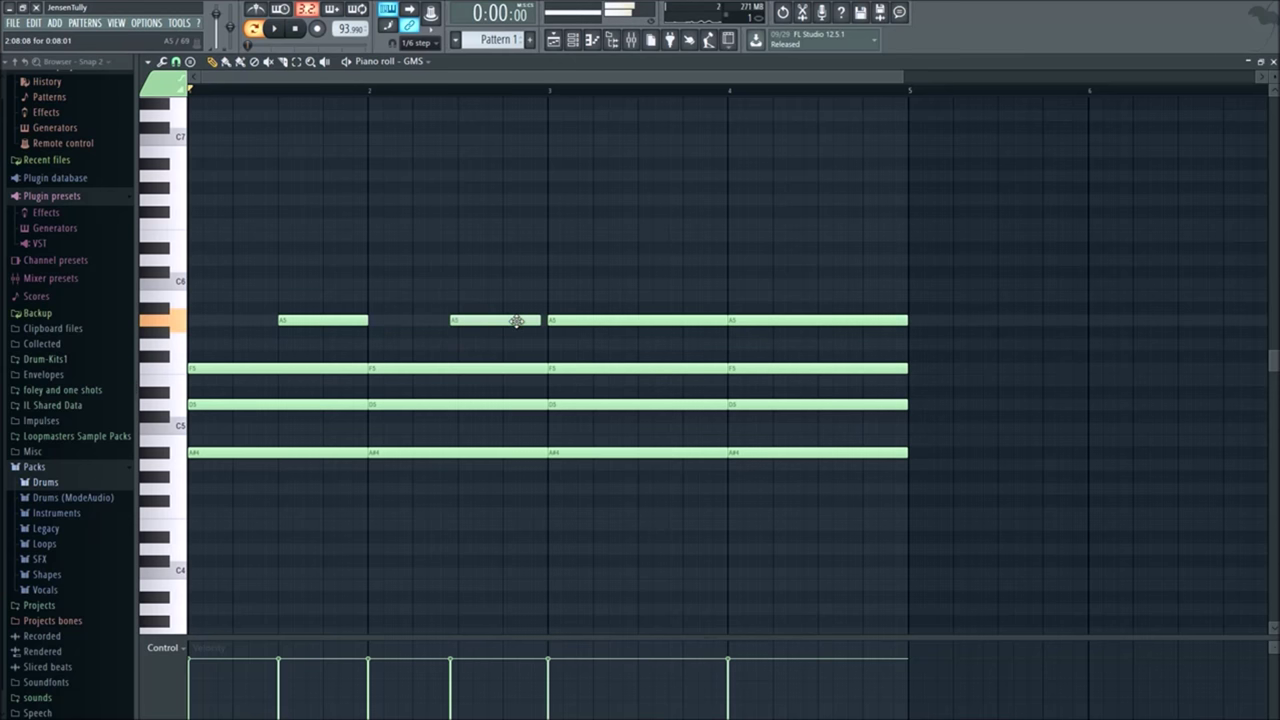
pyautogui.moveTo(493, 321); pyautogui.dragTo(494, 291)
pyautogui.press('space')
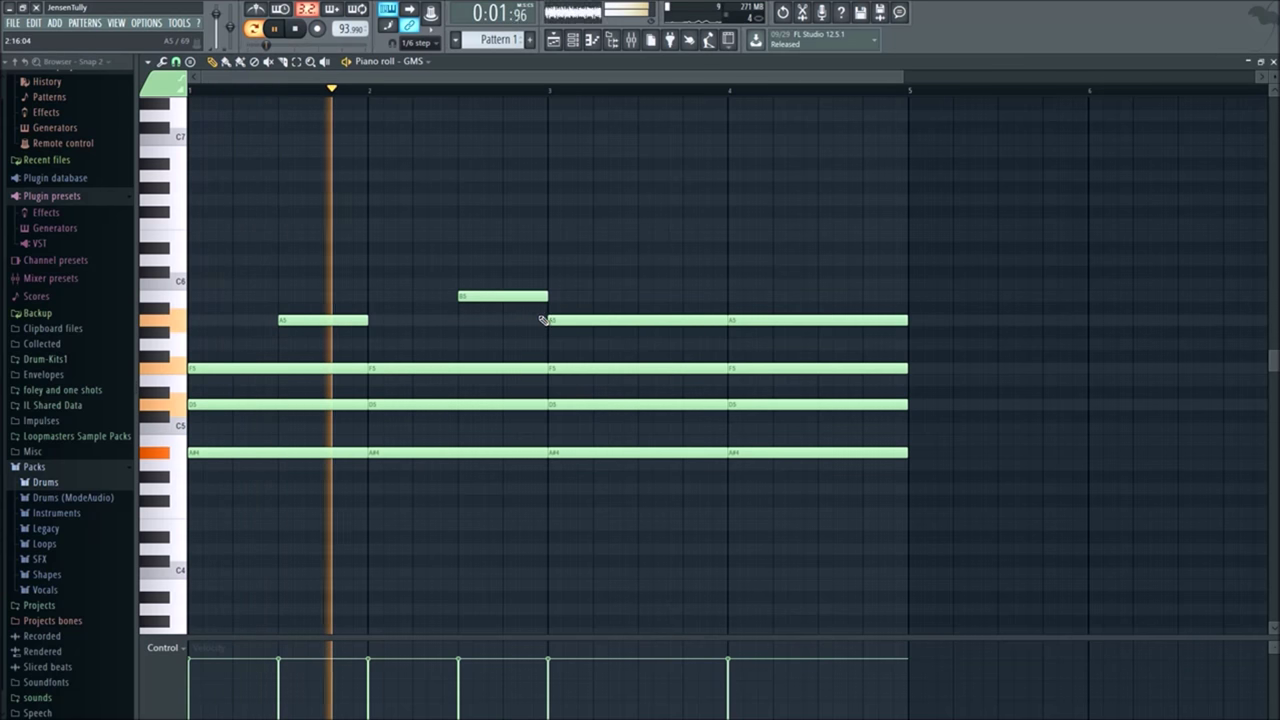
# Step: Move bar 3's A5 note to start at mid-bar and play the pattern
pyautogui.moveTo(546, 318); pyautogui.dragTo(636, 318)
pyautogui.press('space')
pyautogui.press('space')
# Step: Move bar 2's B5 down to A5 on beat 2, and remove the A5 notes in bars 1 and 2
pyautogui.moveTo(480, 296); pyautogui.dragTo(465, 320)
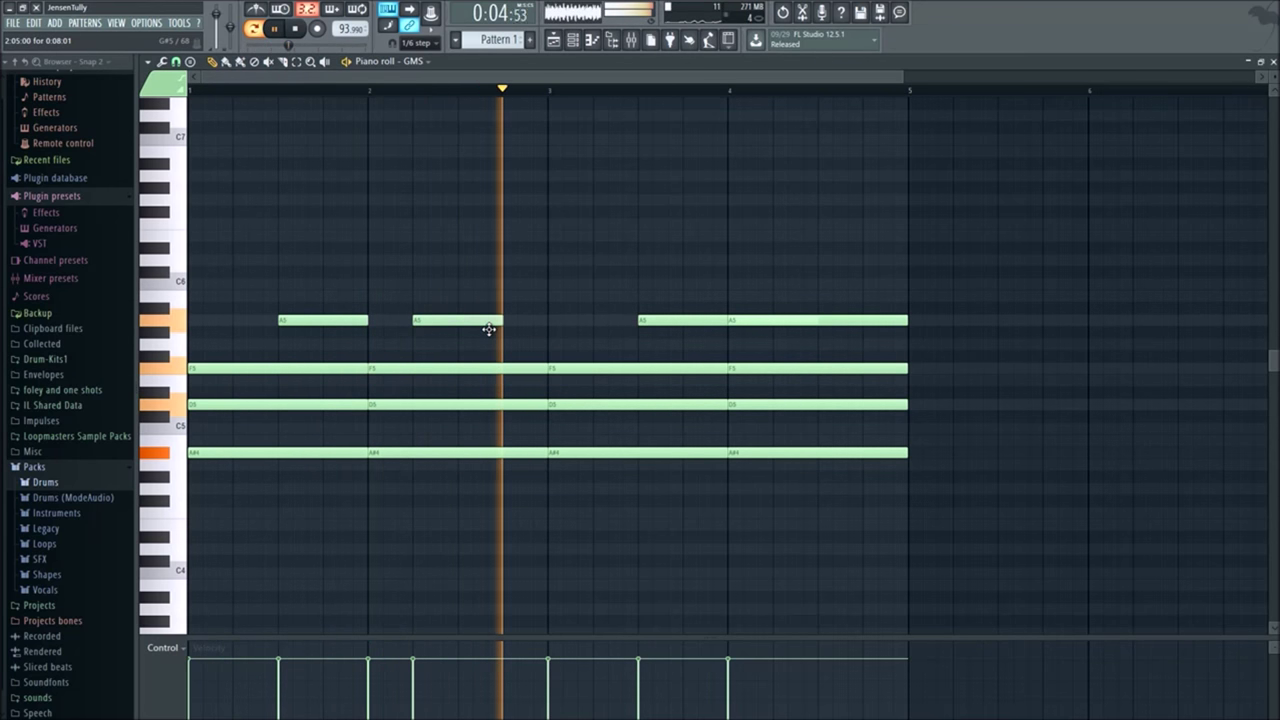
pyautogui.press('space')
pyautogui.moveTo(455, 319); pyautogui.dragTo(495, 320)
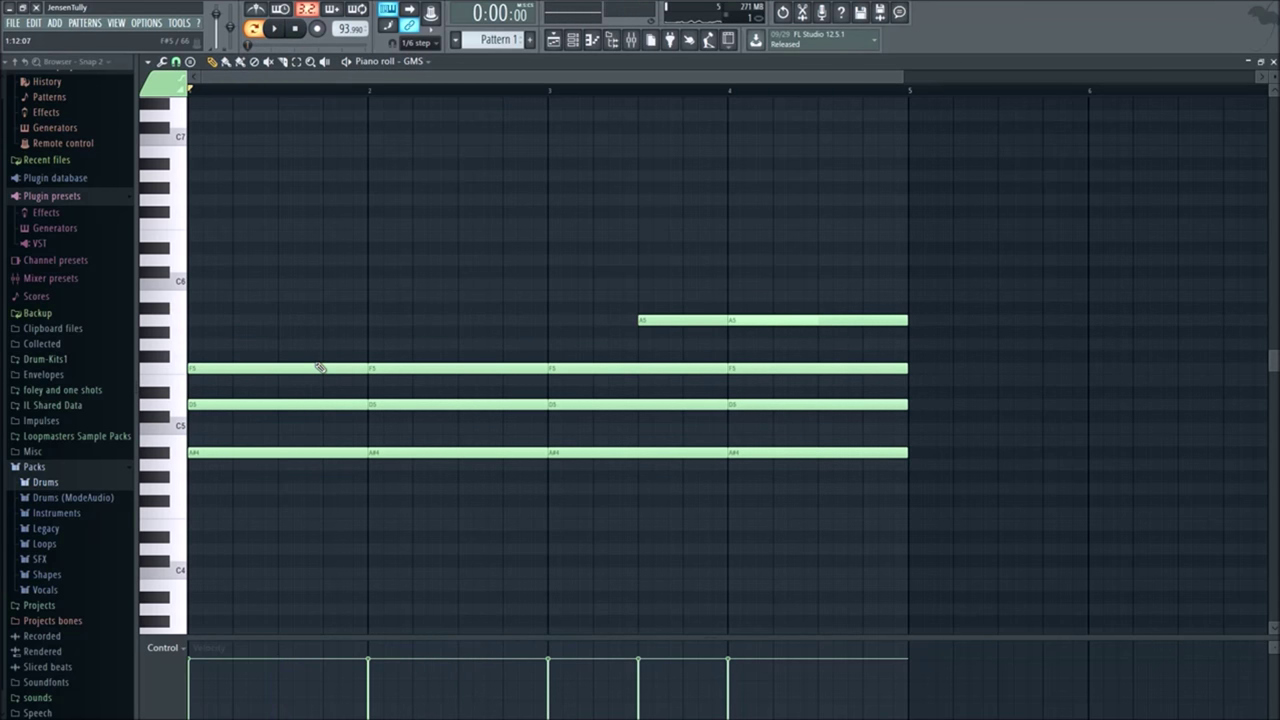
# Step: Restore full-bar A5 notes at the start of bars 1, 2 and 3
pyautogui.moveTo(677, 320); pyautogui.dragTo(565, 328)
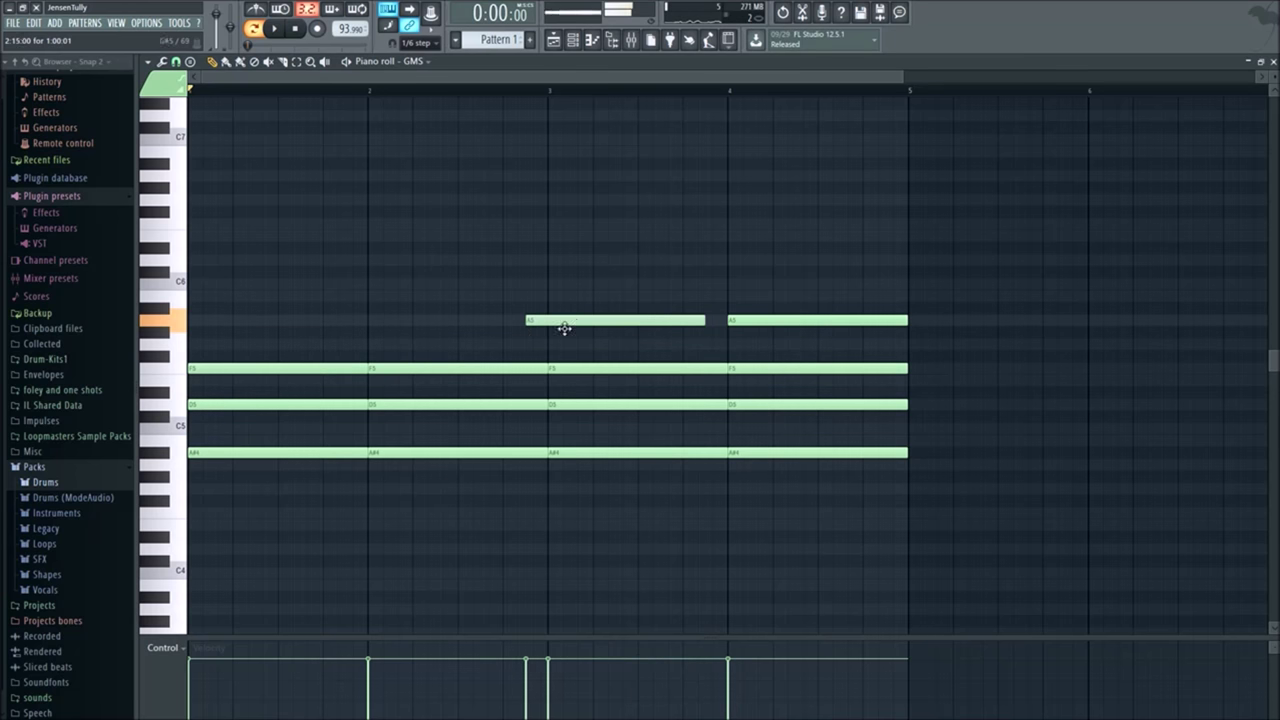
pyautogui.moveTo(697, 269); pyautogui.dragTo(762, 315)
pyautogui.moveTo(682, 336); pyautogui.dragTo(289, 337)
pyautogui.click(586, 266)
# Step: Play the four-bar chord pattern from the start to check how it sounds
pyautogui.press('space')
pyautogui.press('space')
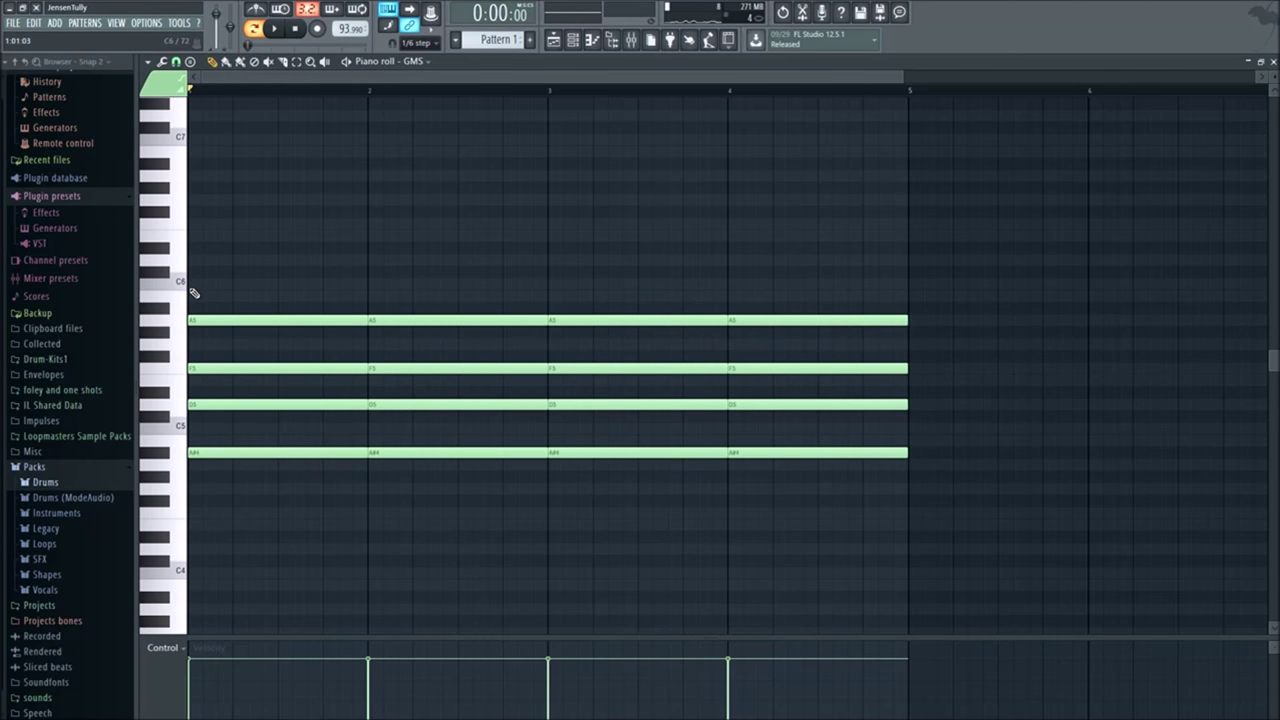
pyautogui.press('space')
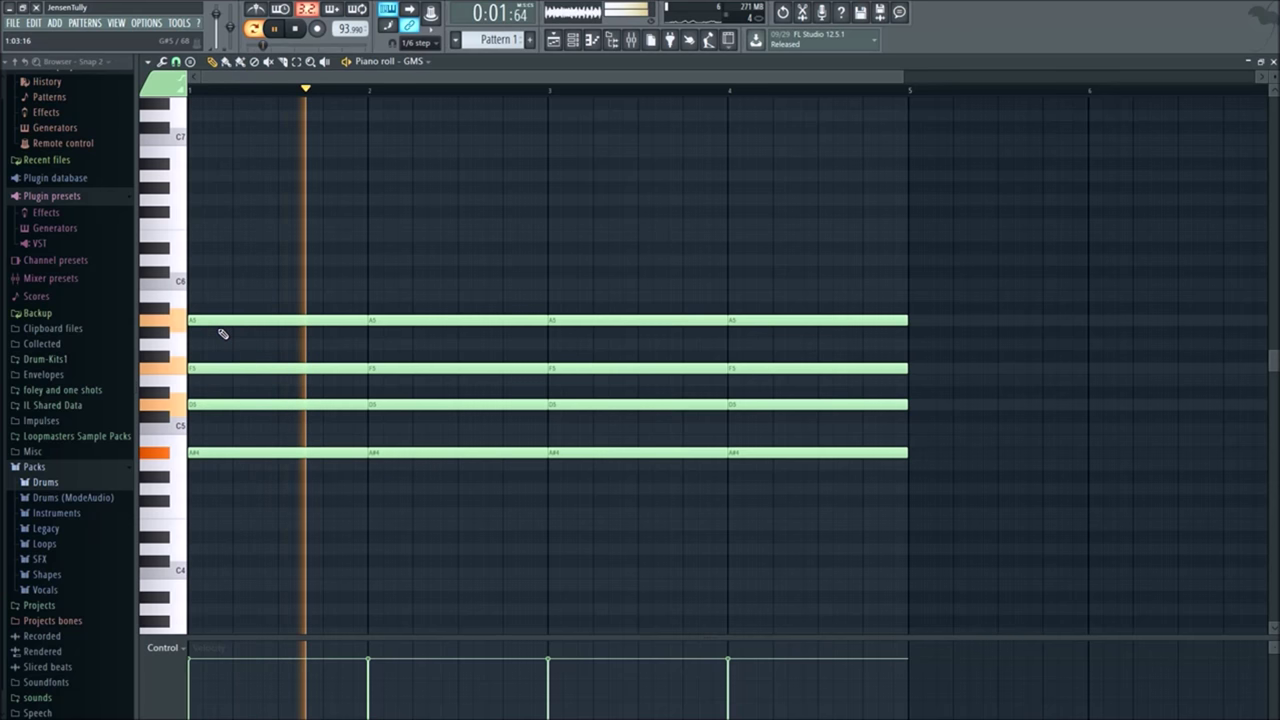
pyautogui.press('space')
pyautogui.scroll(2, 240, 400)
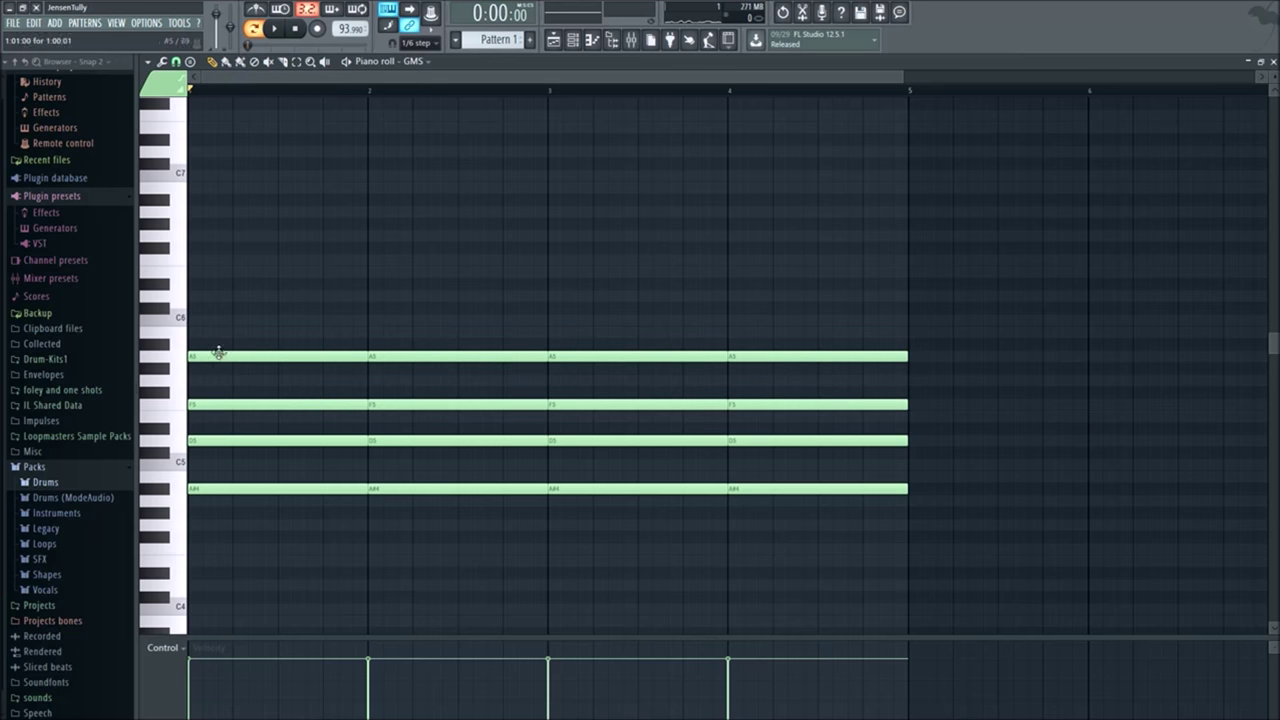
# Step: Add full-bar C6 notes above the chords in bars 1 through 4 and play the pattern
pyautogui.click(195, 321)
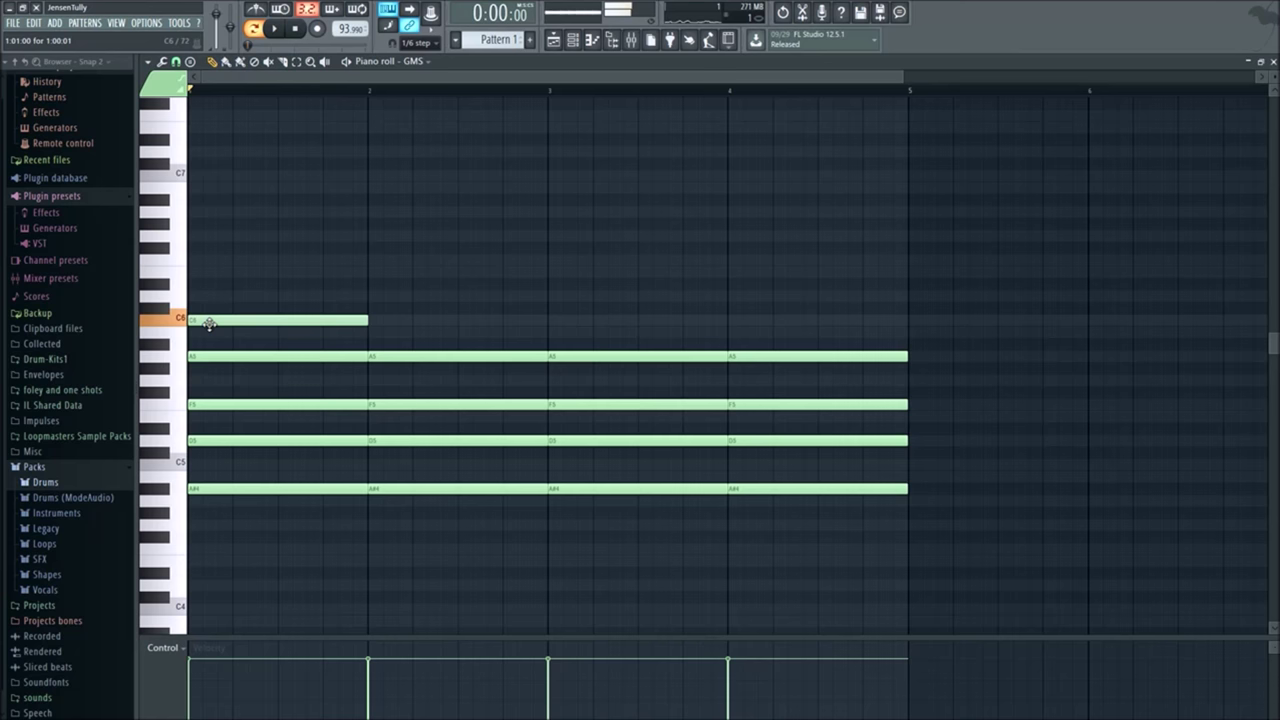
pyautogui.click(374, 321)
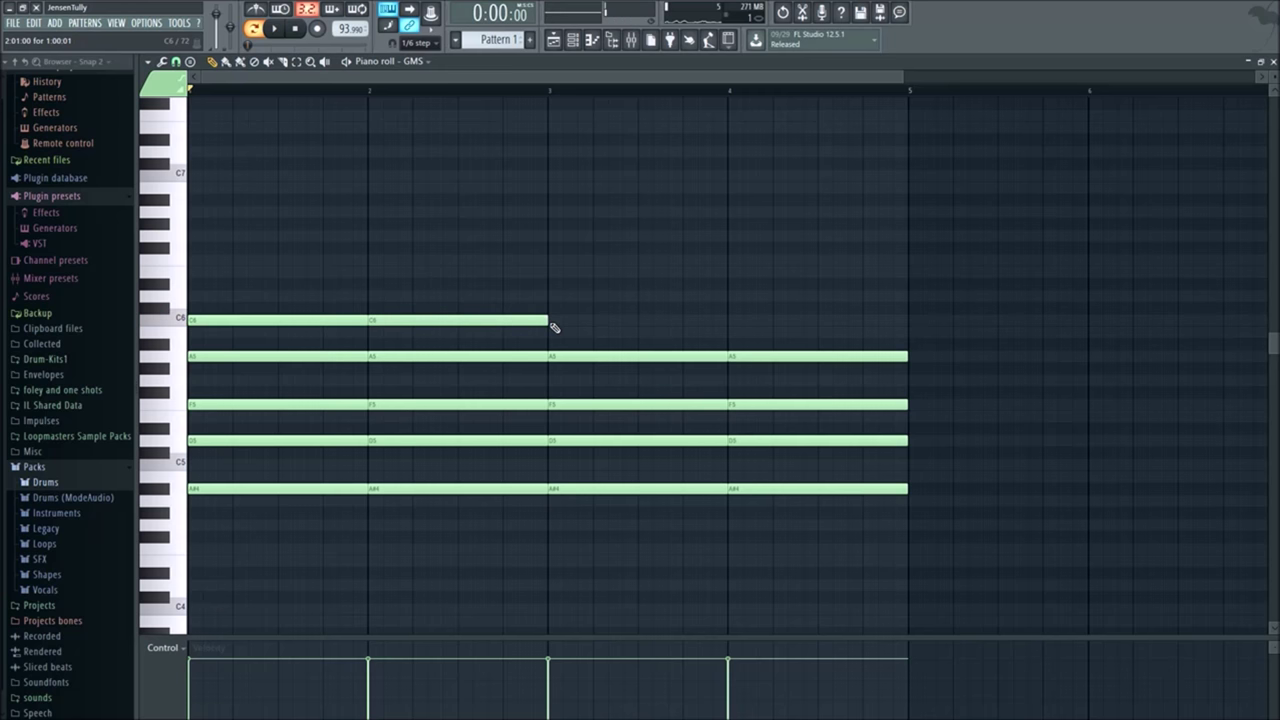
pyautogui.click(556, 321)
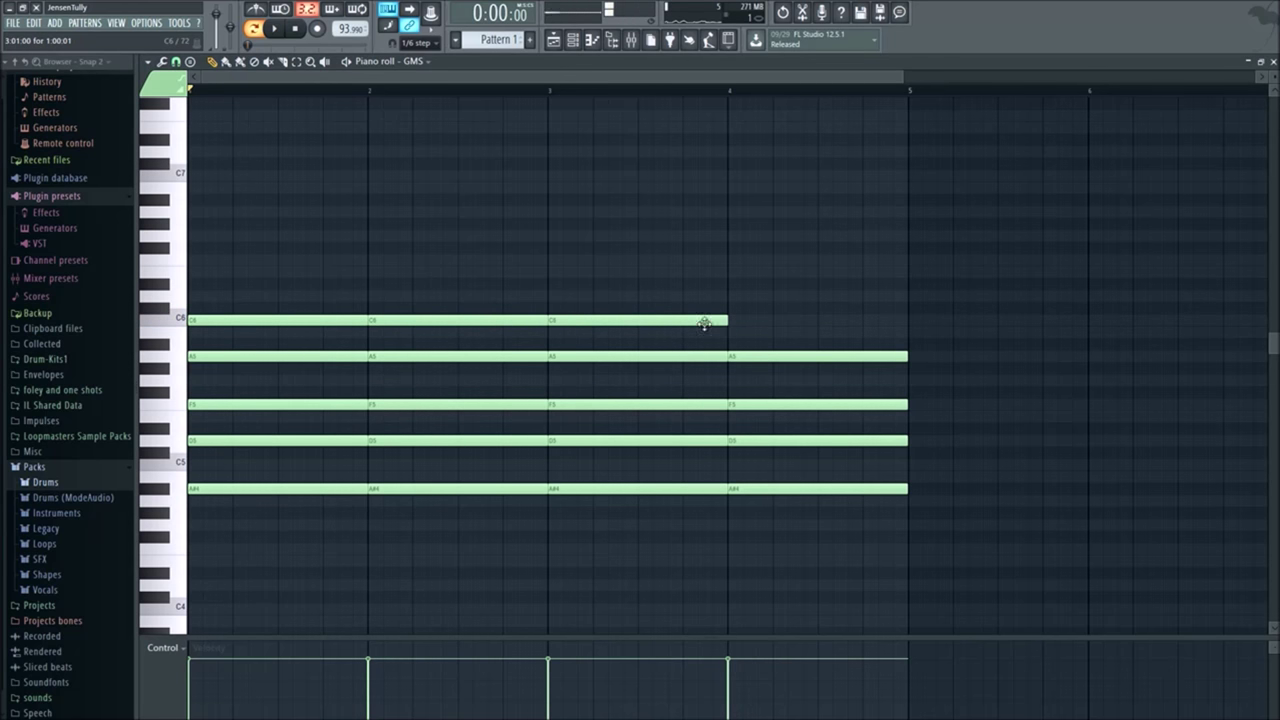
pyautogui.click(745, 320)
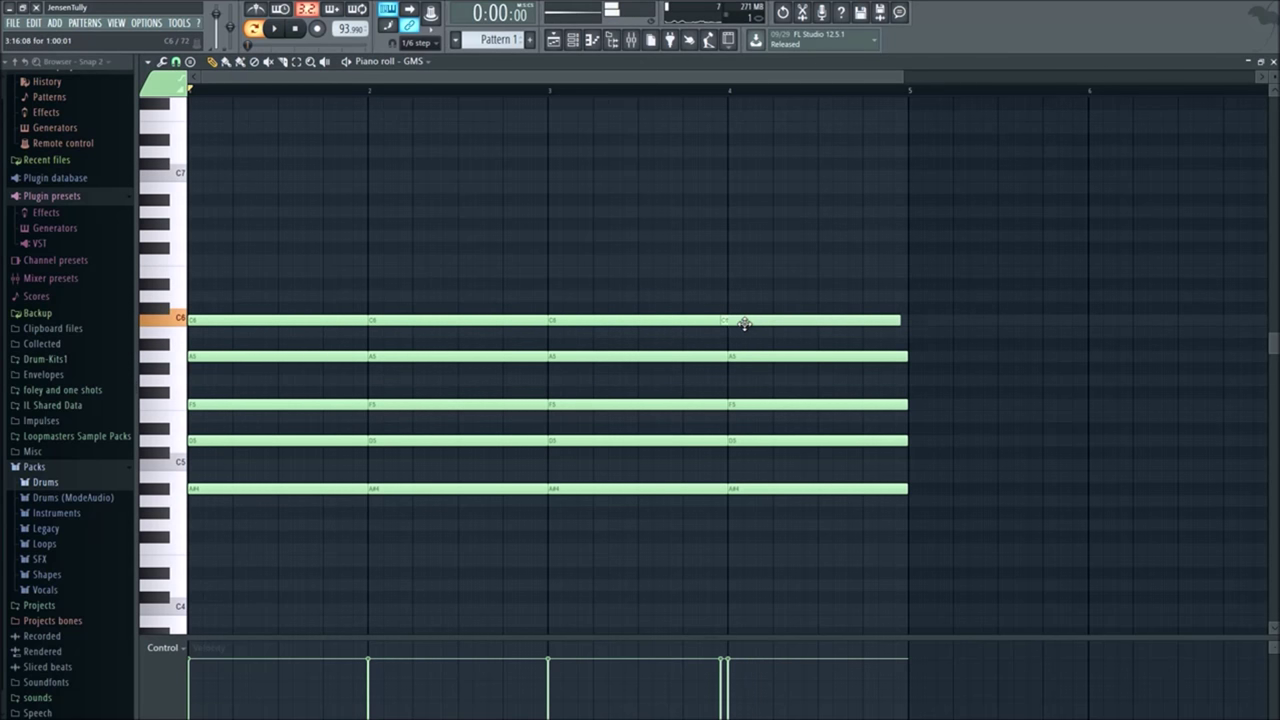
pyautogui.press('space')
pyautogui.scroll(-1, 326, 534)
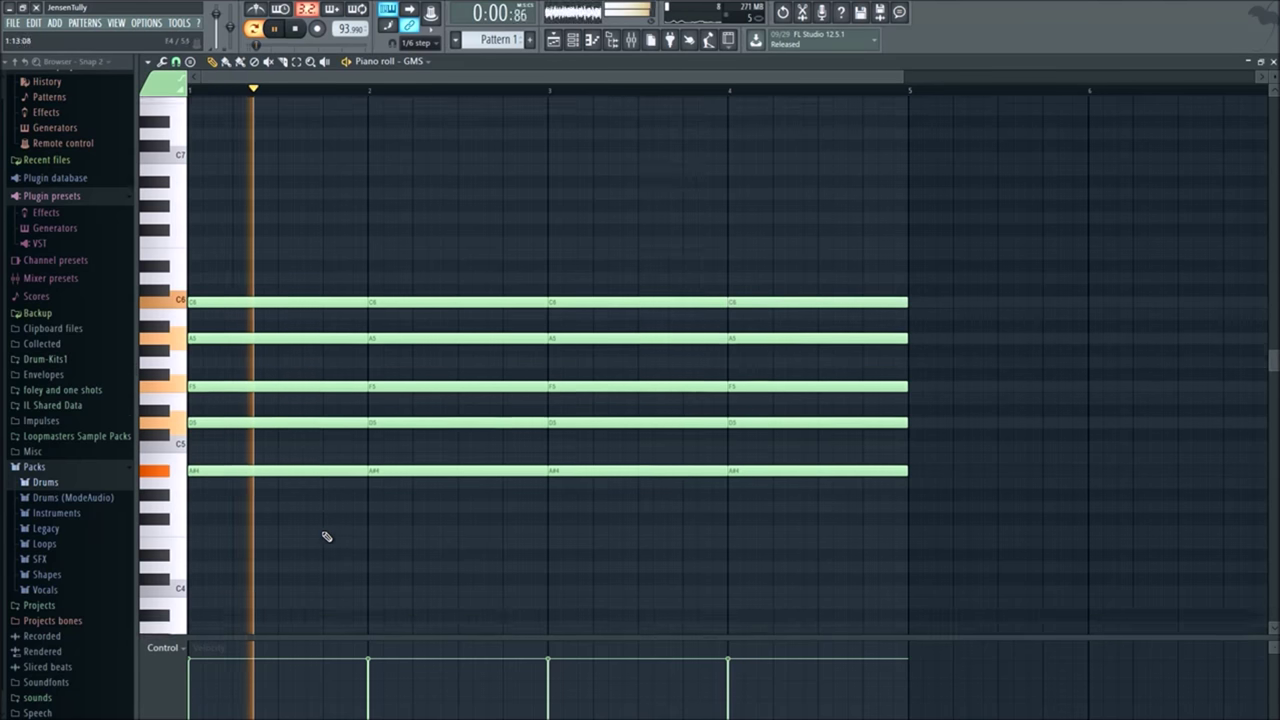
# Step: Raise the A5 notes in bars 1 and 3, bar 2's D5 and bar 4's F5 by one octave, and play the result
pyautogui.keyDown('ctrl'); pyautogui.scroll(-2, 320, 517); pyautogui.keyUp('ctrl')
pyautogui.keyDown('ctrl'); pyautogui.click(280, 320); pyautogui.keyUp('ctrl')
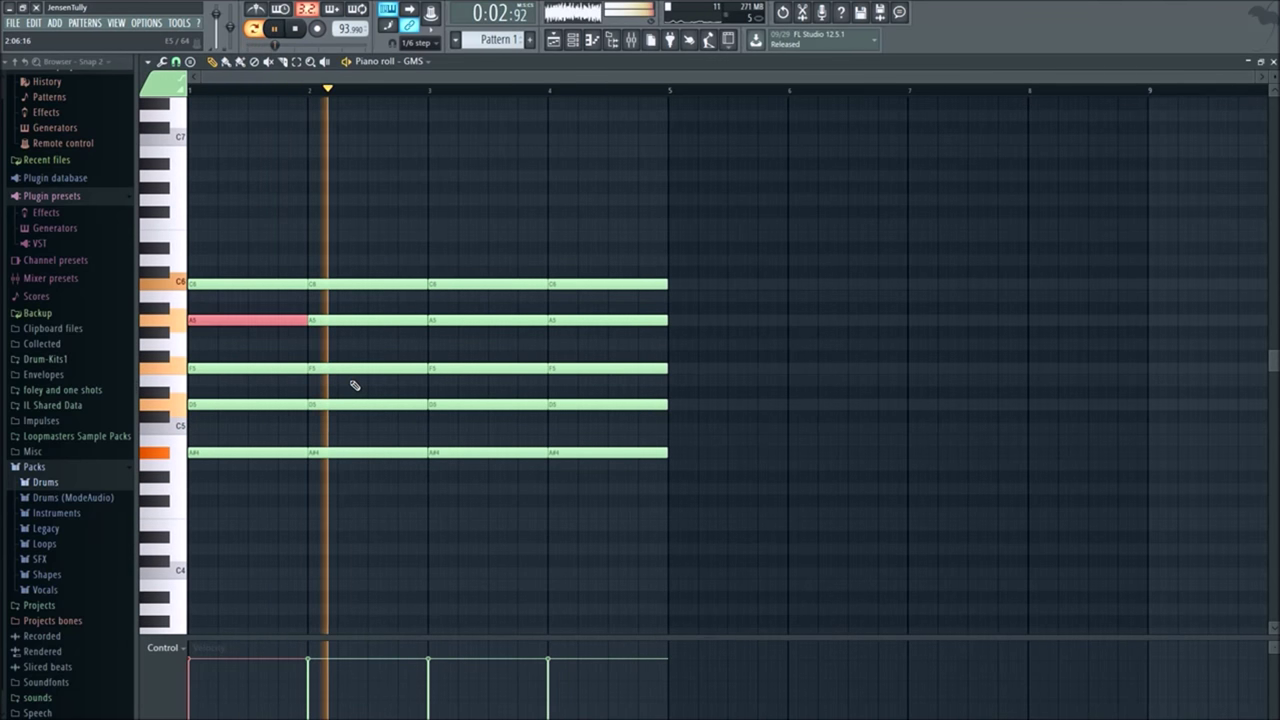
pyautogui.keyDown('ctrl'); pyautogui.click(372, 404); pyautogui.keyUp('ctrl')
pyautogui.keyDown('ctrl'); pyautogui.click(450, 320); pyautogui.keyUp('ctrl')
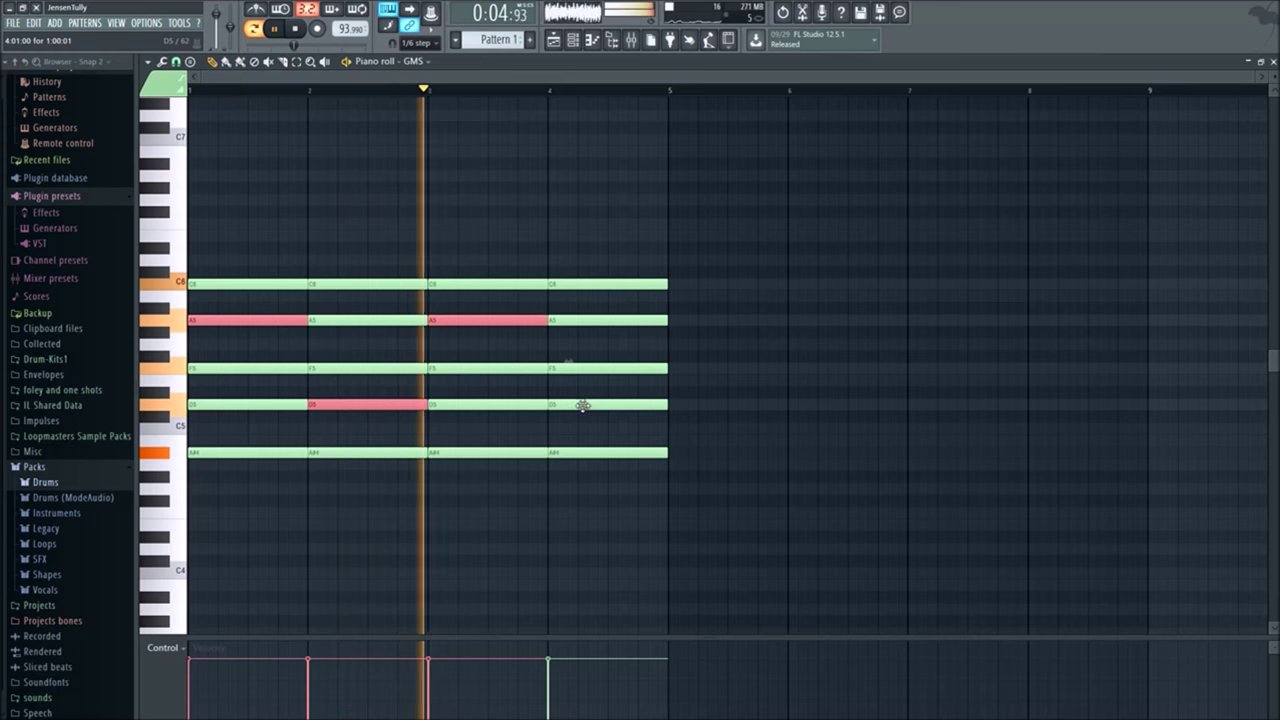
pyautogui.keyDown('ctrl'); pyautogui.click(591, 370); pyautogui.keyUp('ctrl')
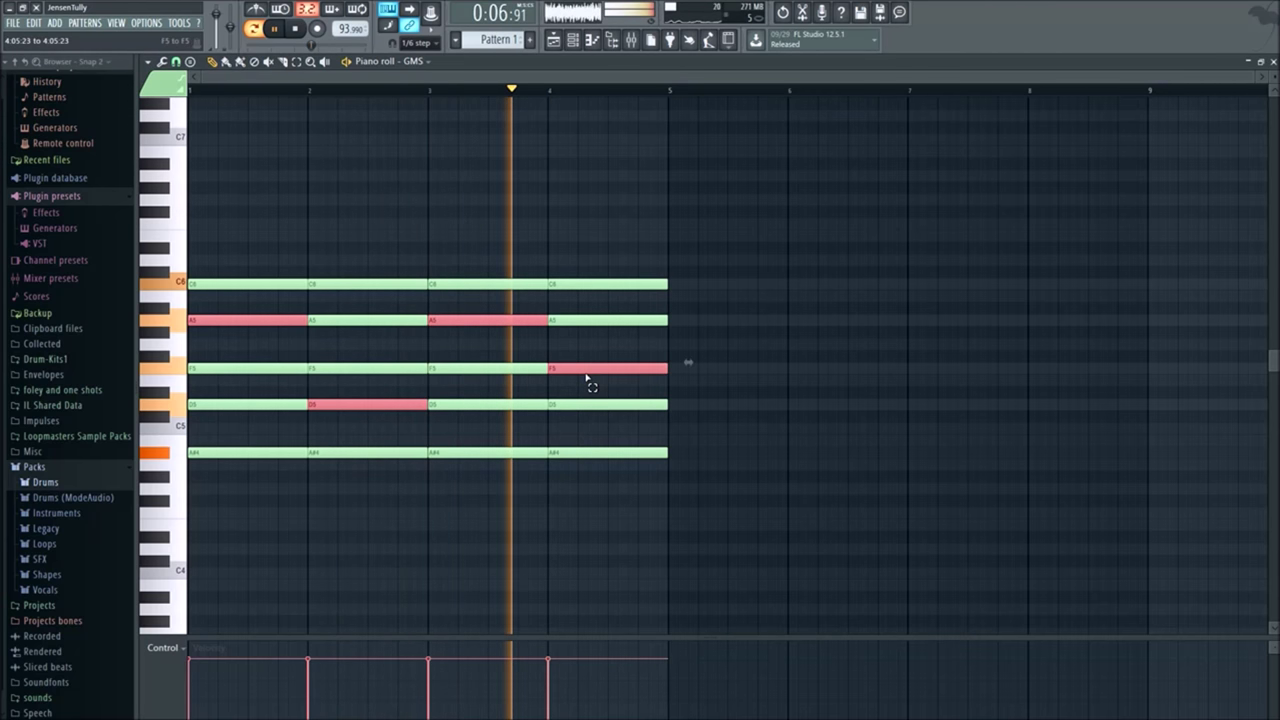
pyautogui.hotkey('ctrl', 'Down')
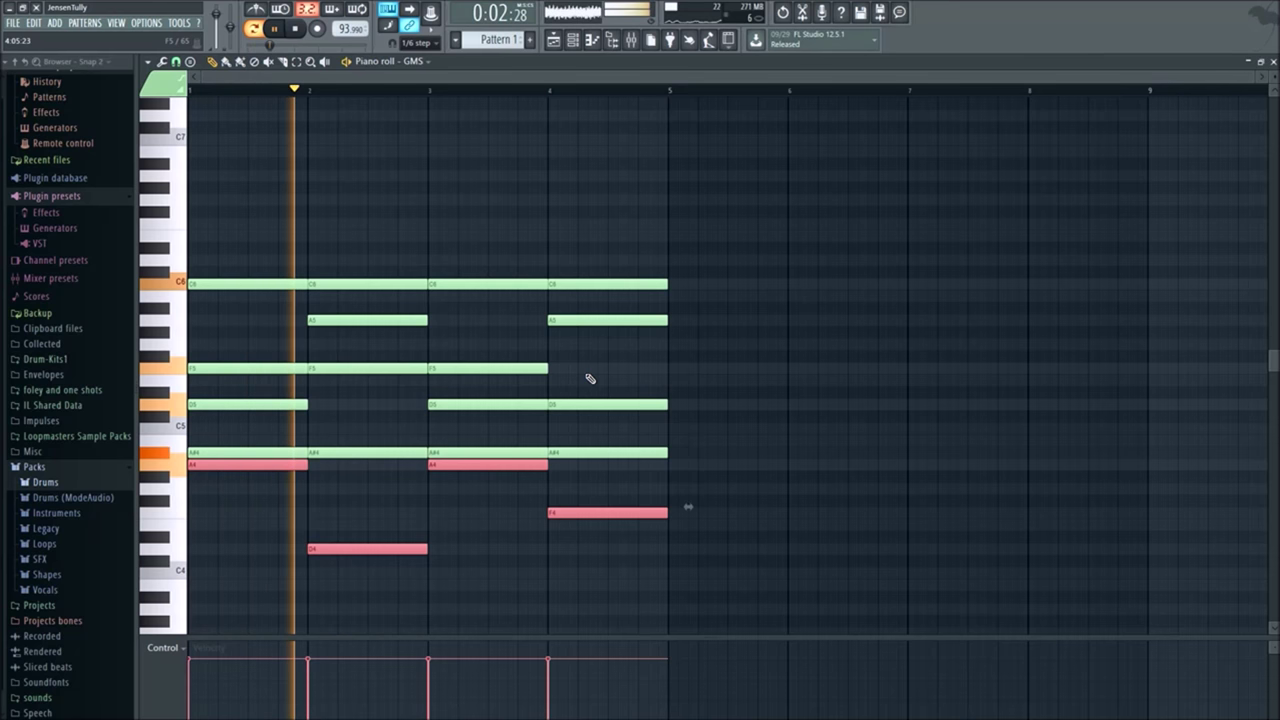
pyautogui.press('space')
pyautogui.hotkey('ctrl', 'Up')
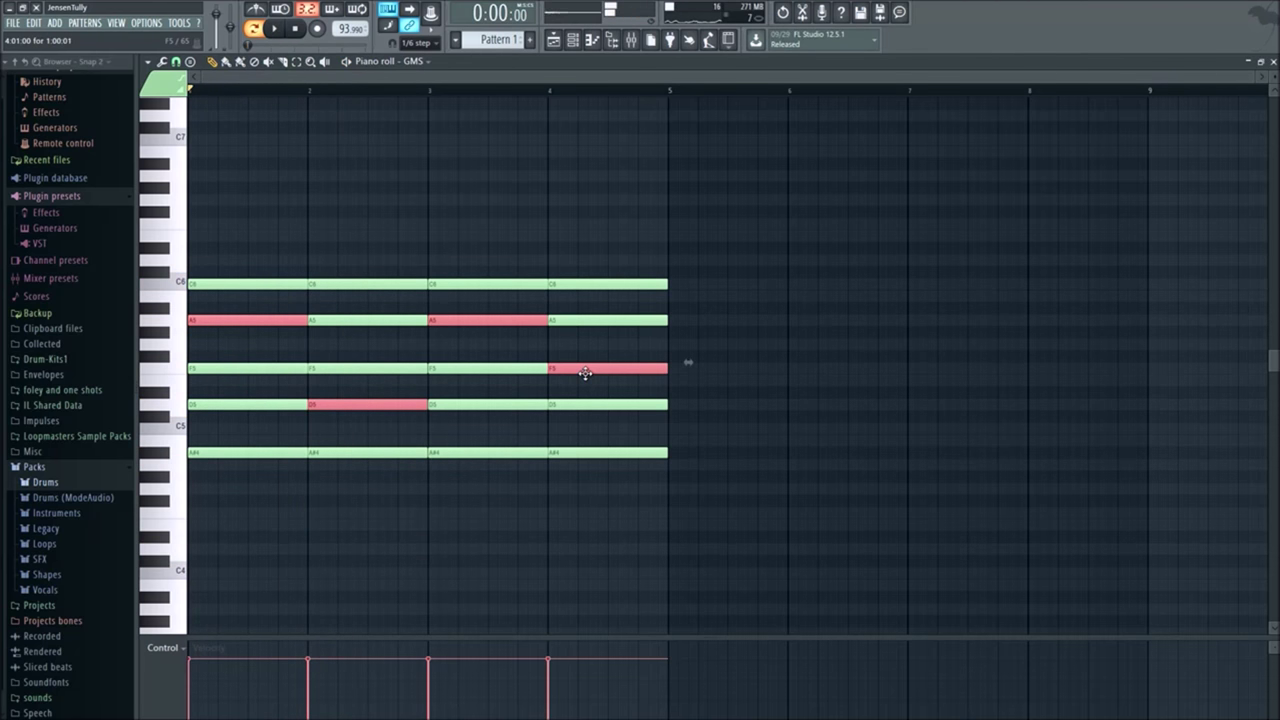
pyautogui.hotkey('ctrl', 'Up')
pyautogui.press('space')
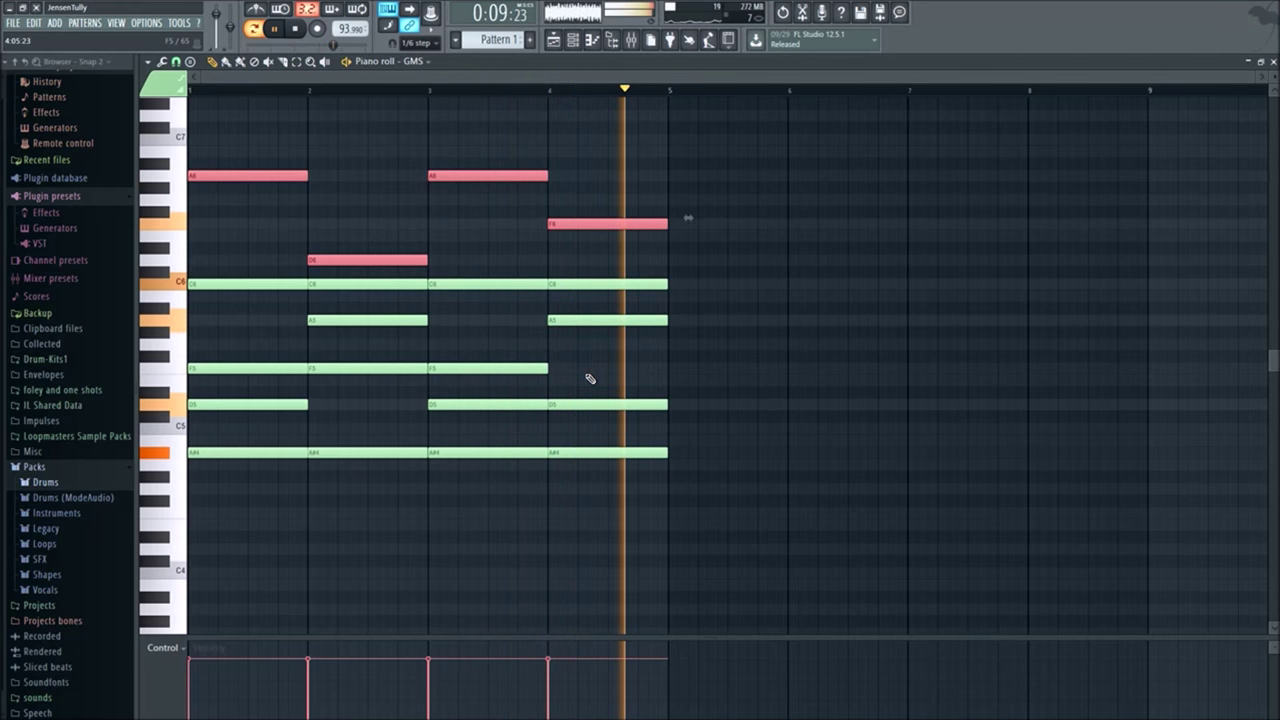
# Step: Lower the velocity of the A6 notes in bars 1 and 3 to the same level, well below the other notes
pyautogui.click(585, 177)
pyautogui.click(471, 178)
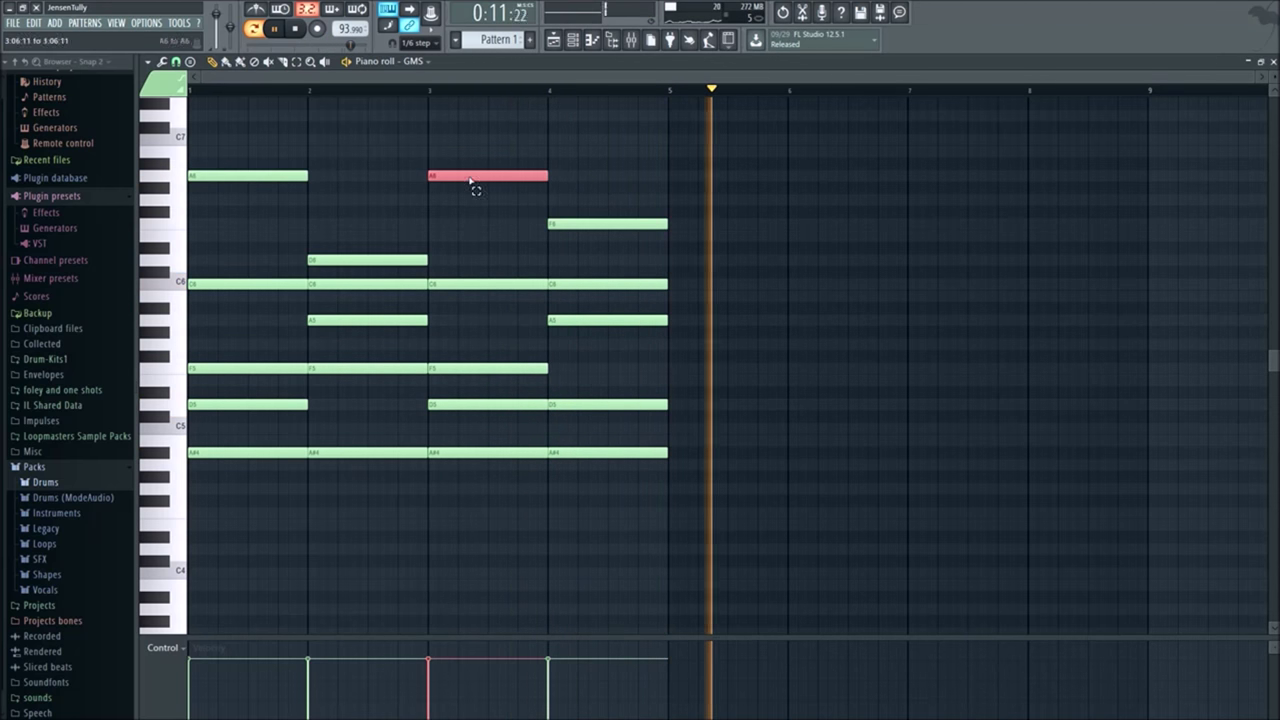
pyautogui.keyDown('shift'); pyautogui.click(288, 177); pyautogui.keyUp('shift')
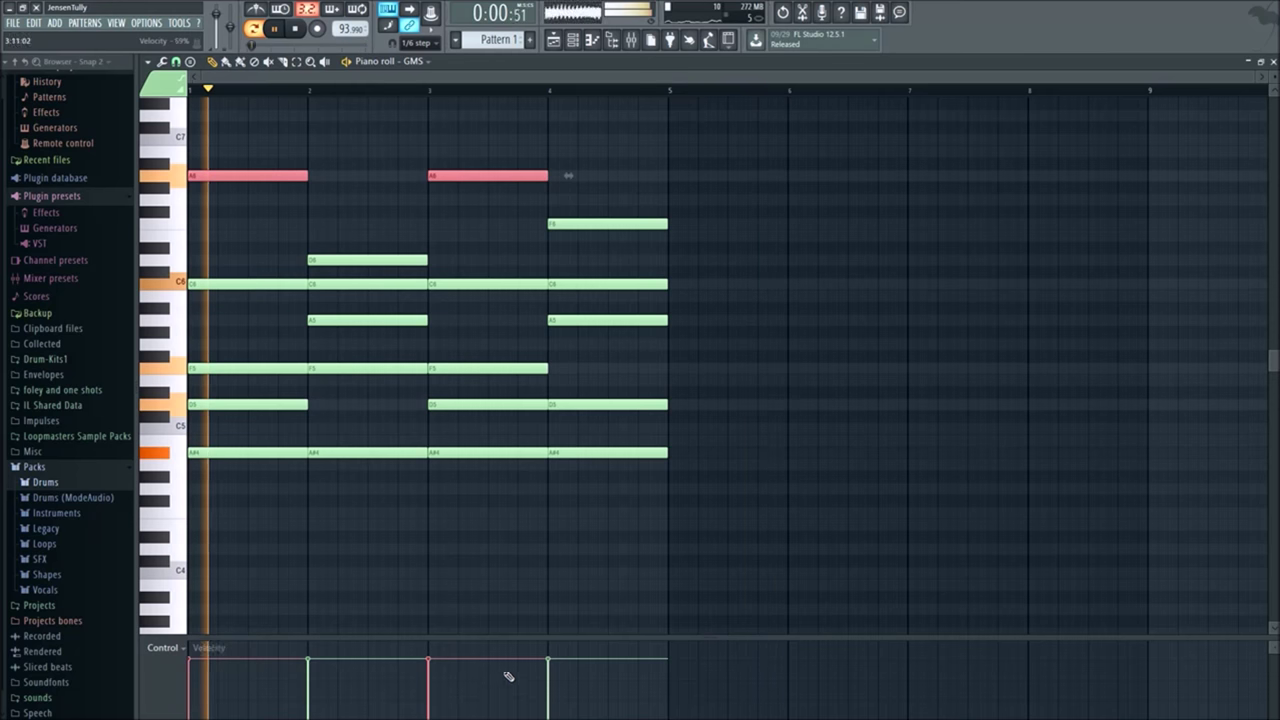
pyautogui.moveTo(428, 659); pyautogui.dragTo(428, 686)
pyautogui.moveTo(222, 666); pyautogui.dragTo(278, 704)
pyautogui.click(441, 696)
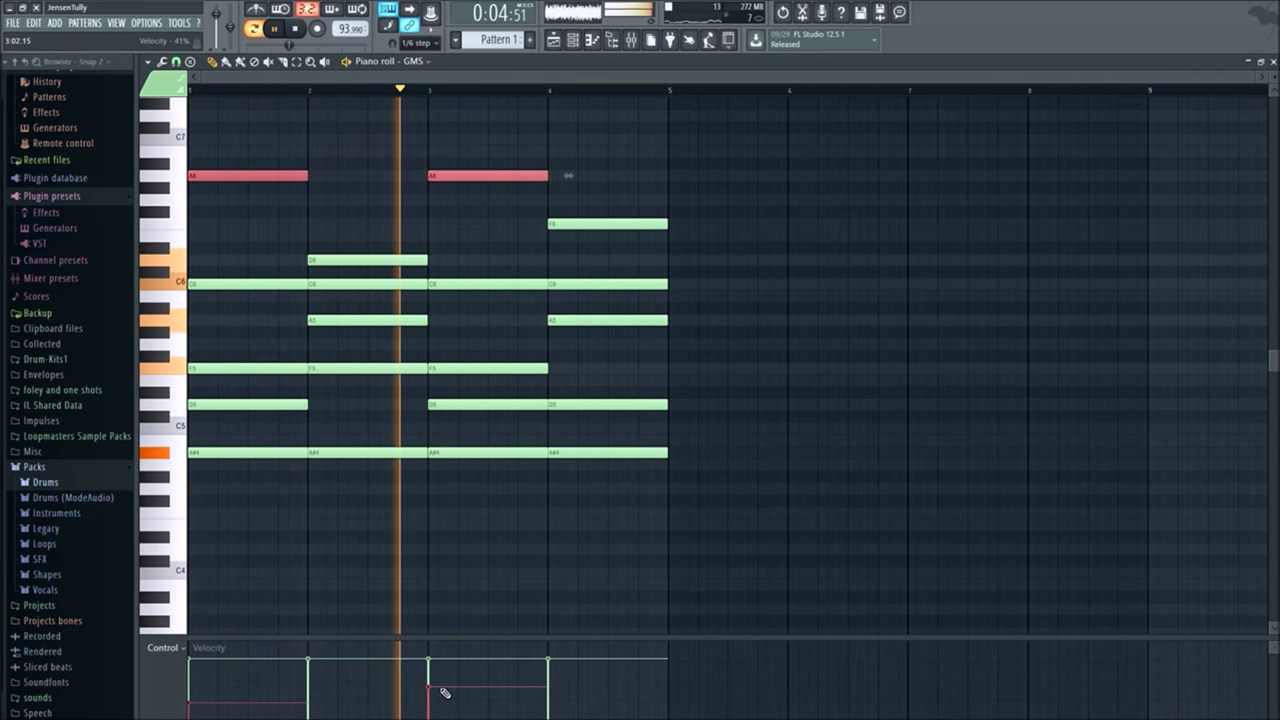
pyautogui.moveTo(443, 694); pyautogui.dragTo(444, 708)
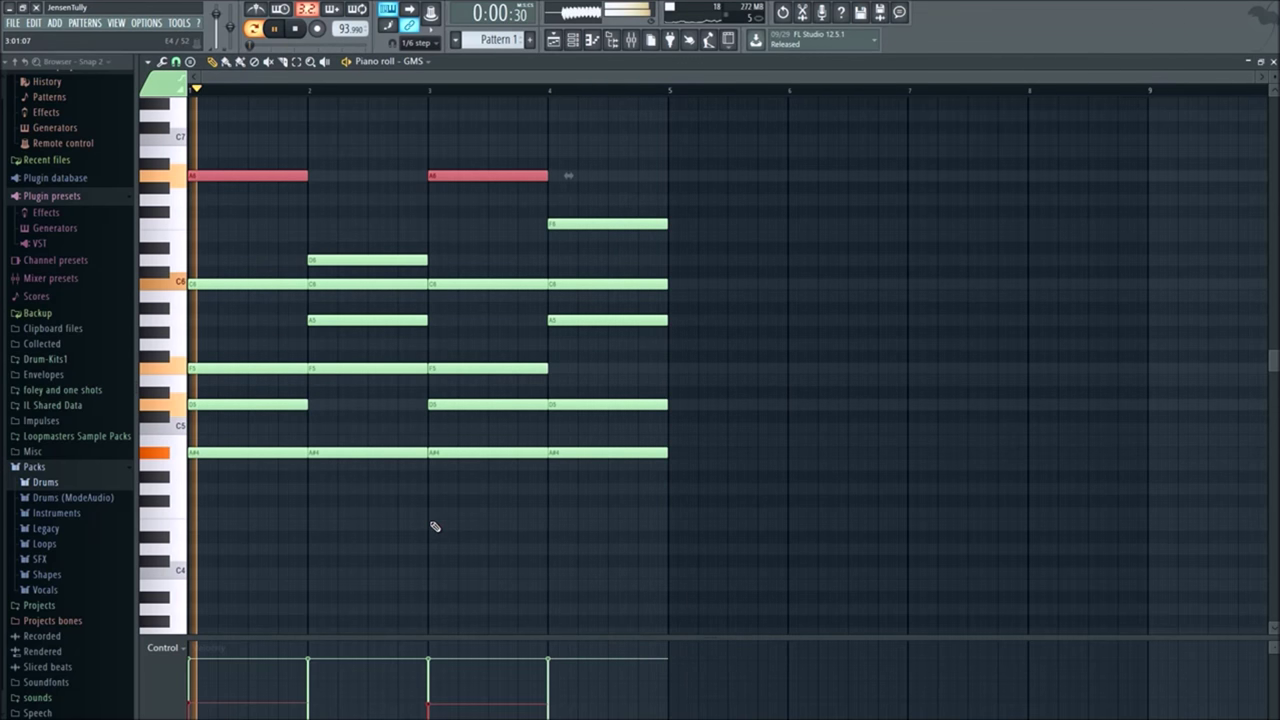
pyautogui.press('space')
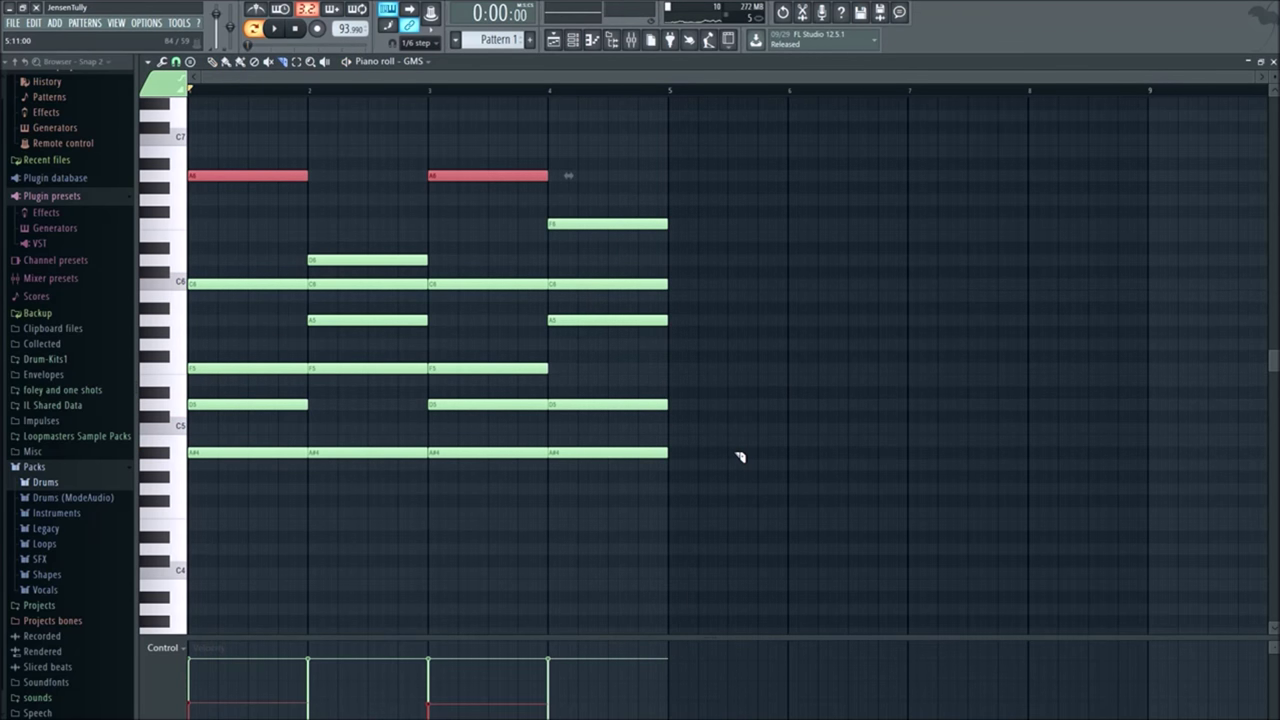
# Step: Turn piano roll snapping to none, slice the last chord's notes at the bar 5 line and delete the overhanging ends
pyautogui.scroll(2, 764, 425)
pyautogui.keyDown('ctrl'); pyautogui.scroll(4, 737, 457); pyautogui.keyUp('ctrl')
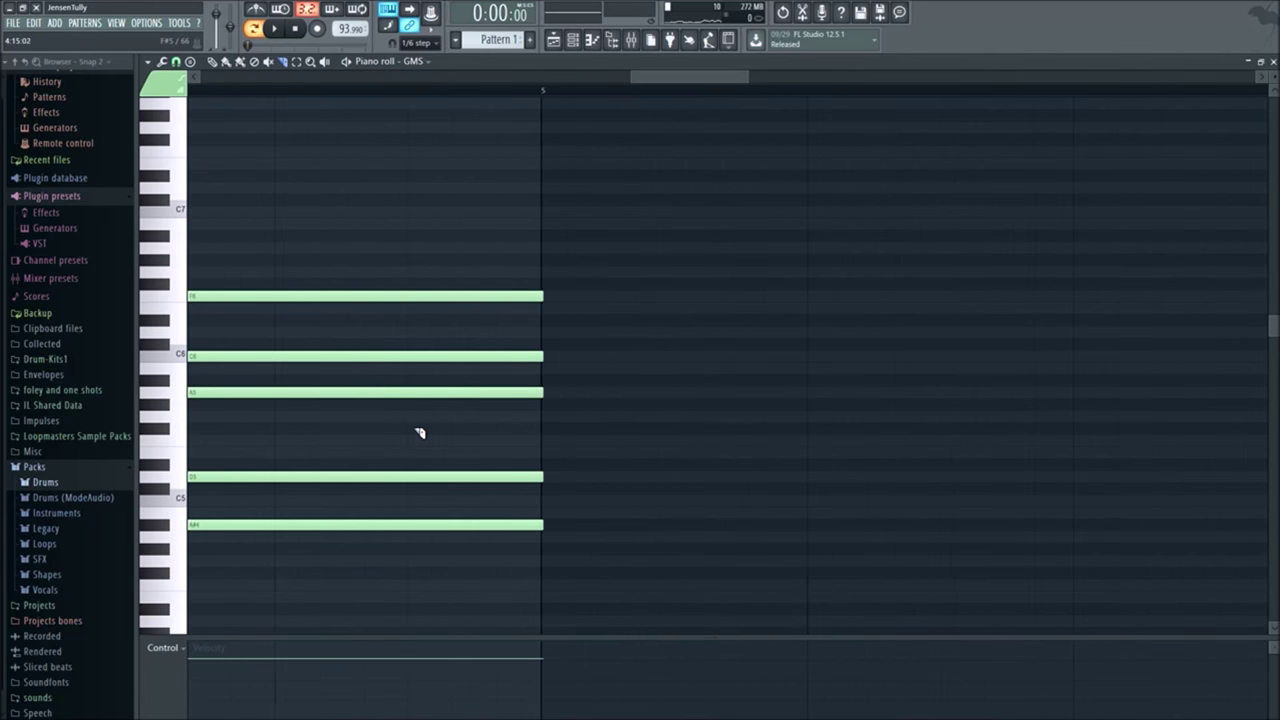
pyautogui.keyDown('ctrl'); pyautogui.scroll(2, 420, 432); pyautogui.keyUp('ctrl')
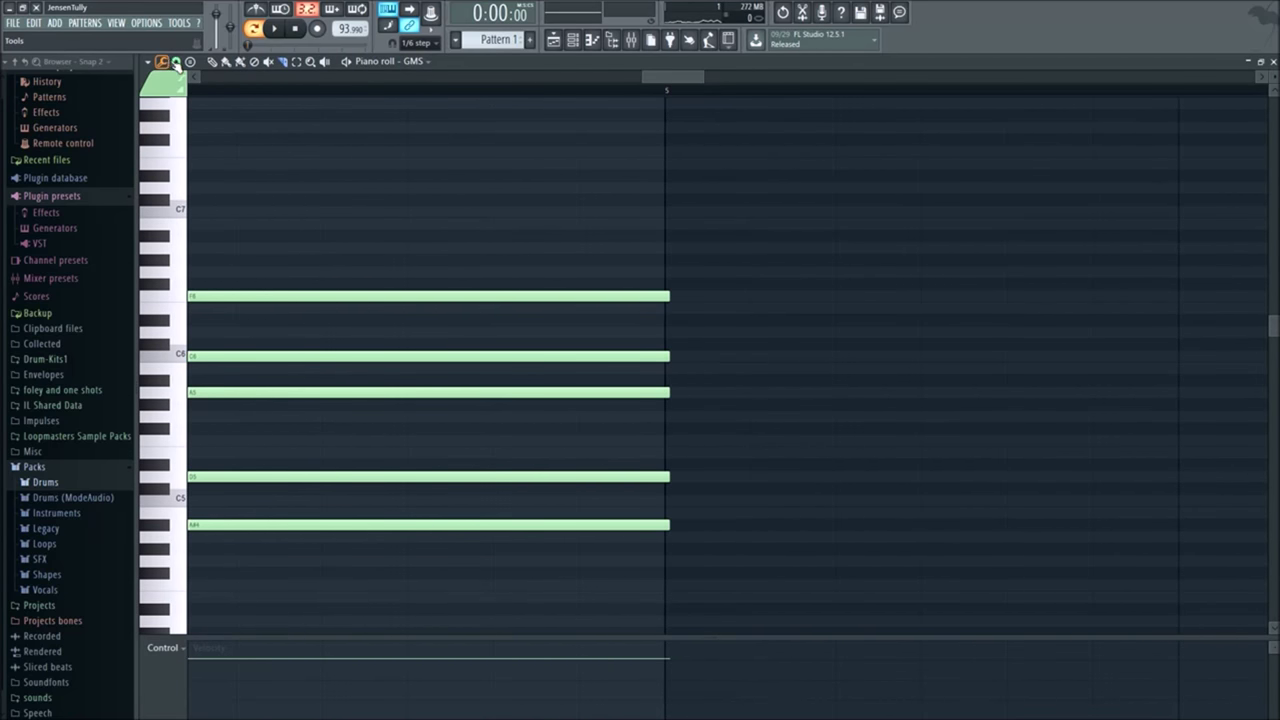
pyautogui.click(162, 62)
pyautogui.click(162, 62)
pyautogui.click(176, 62)
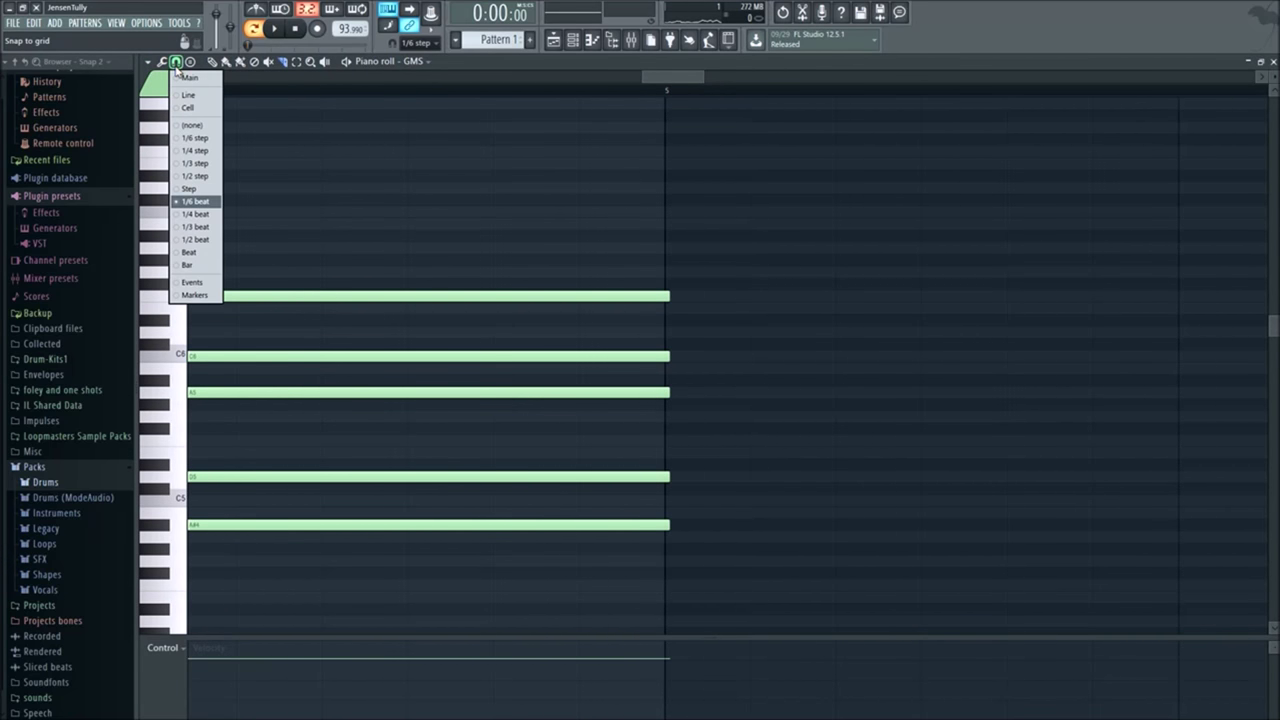
pyautogui.click(182, 124)
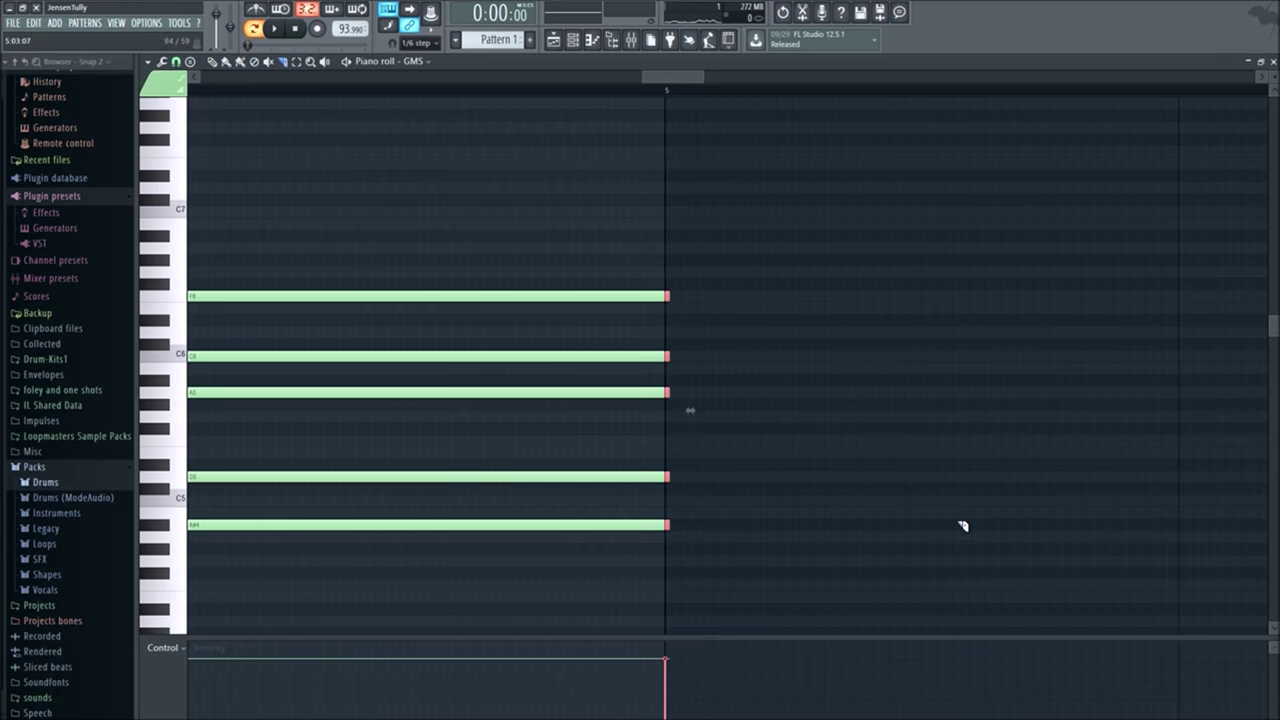
pyautogui.click(690, 412)
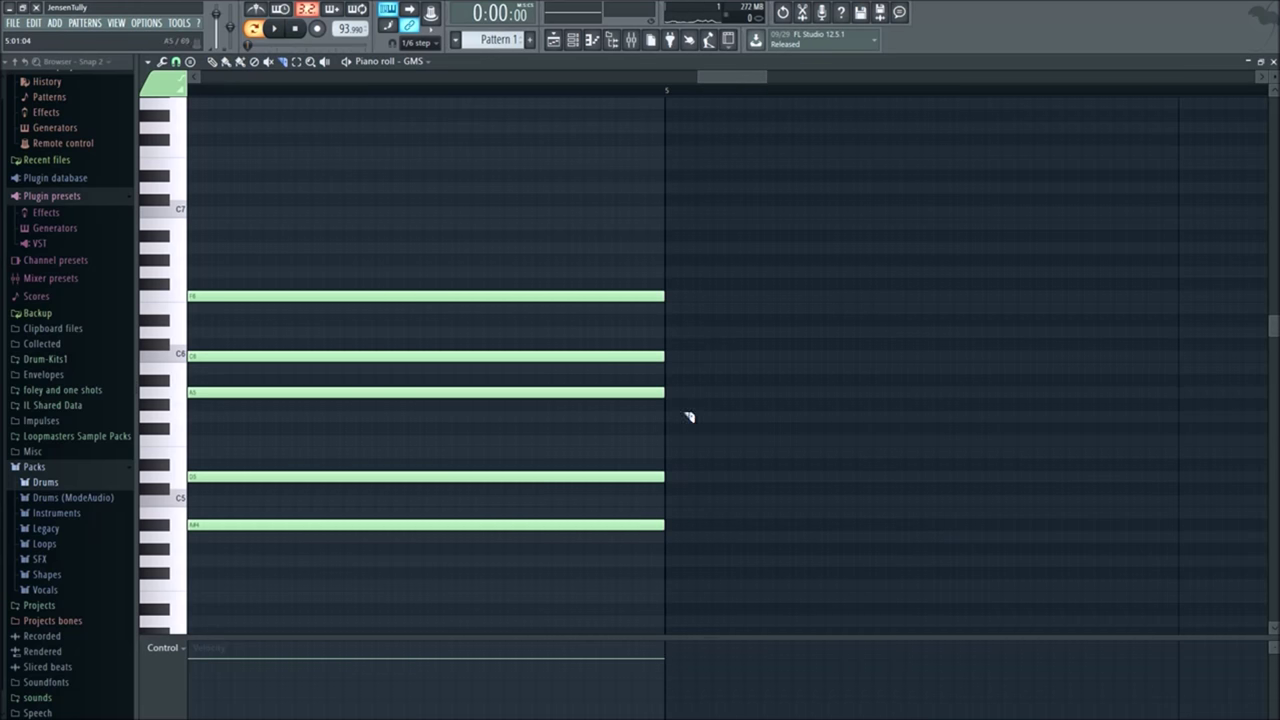
pyautogui.scroll(-2, 560, 468)
pyautogui.hotkey('ctrl', 'z')
pyautogui.scroll(3, 450, 450)
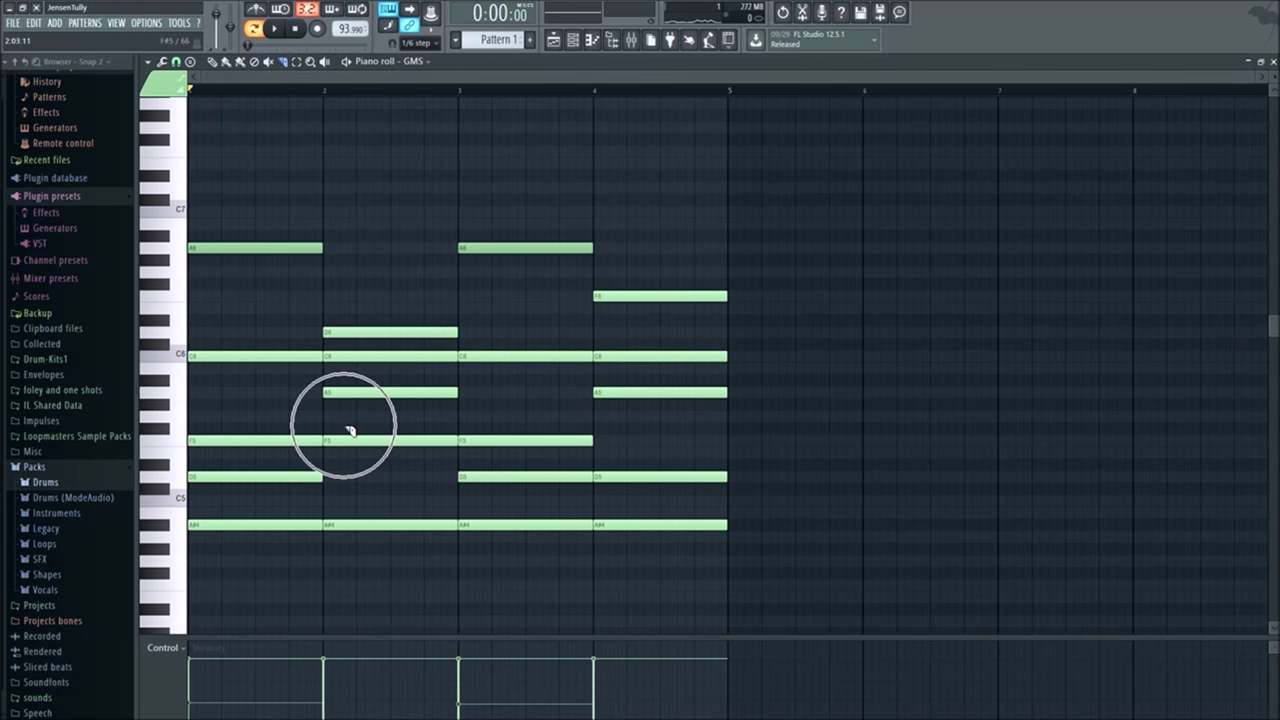
# Step: Duplicate the whole four-bar chord pattern into bars 5 through 8 during playback
pyautogui.press('space')
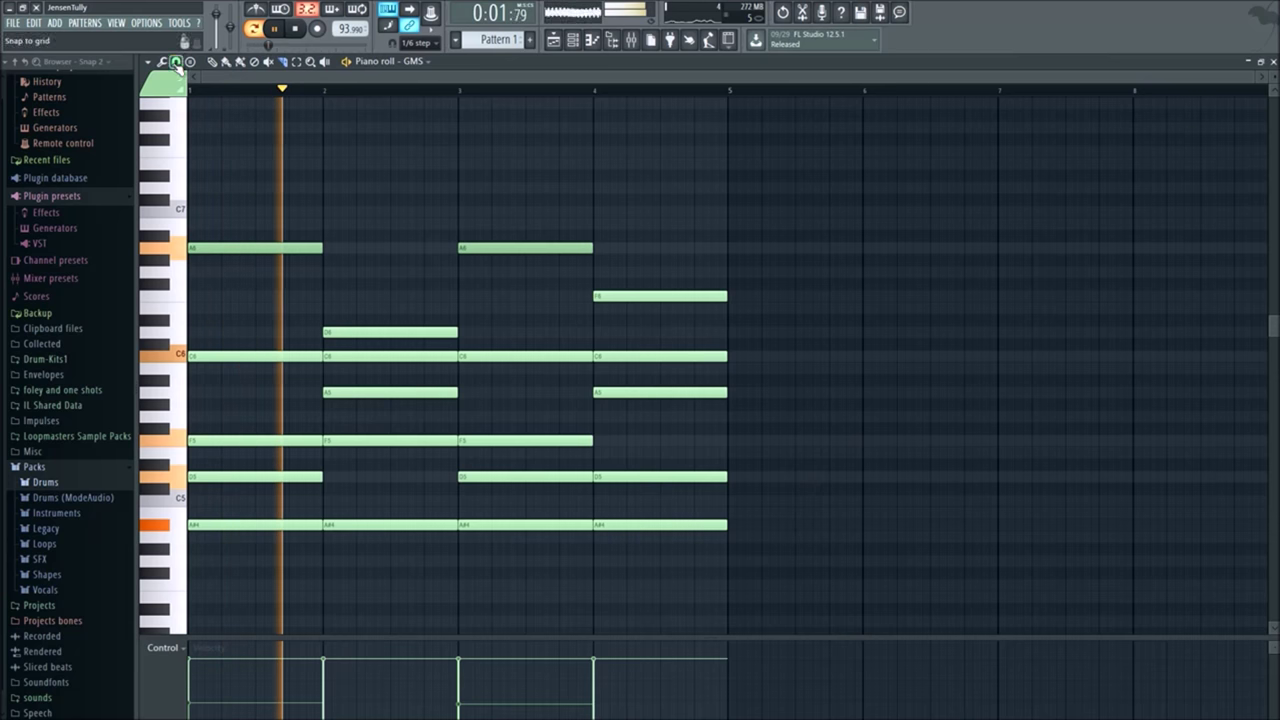
pyautogui.moveTo(946, 625); pyautogui.dragTo(249, 163)
pyautogui.moveTo(271, 245); pyautogui.dragTo(811, 251)
pyautogui.hotkey('ctrl', 'z')
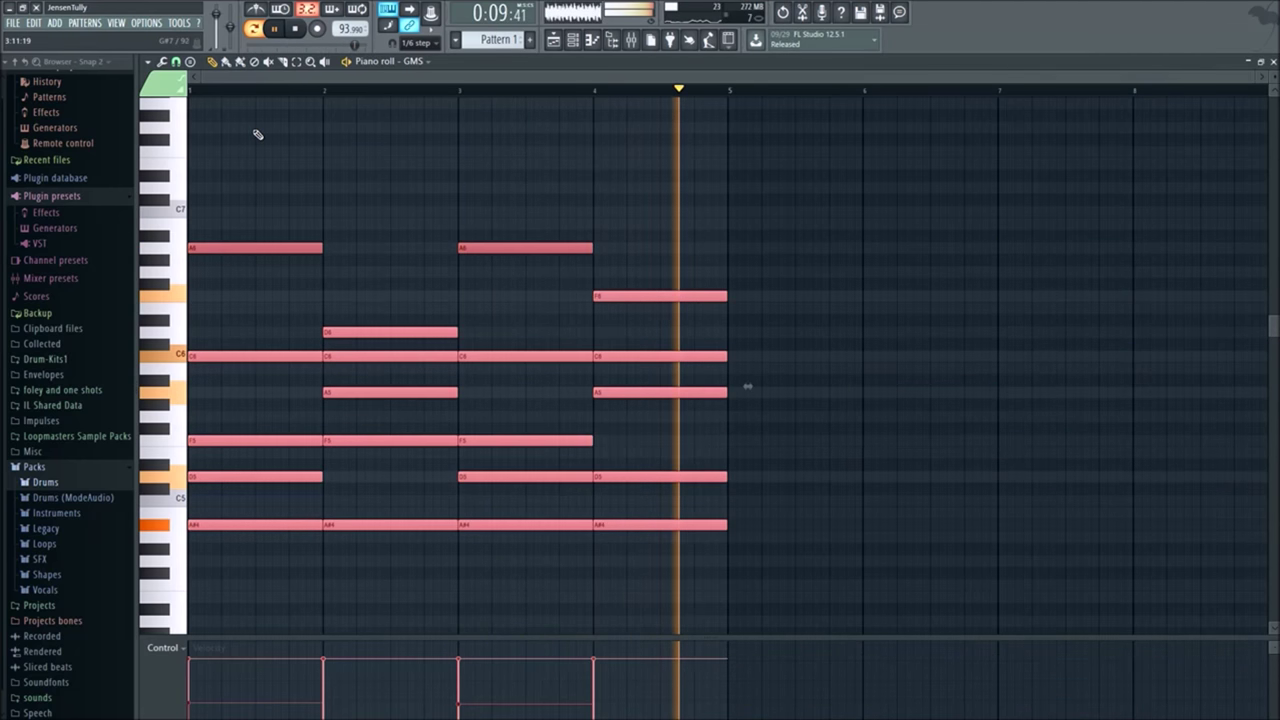
pyautogui.click(175, 62)
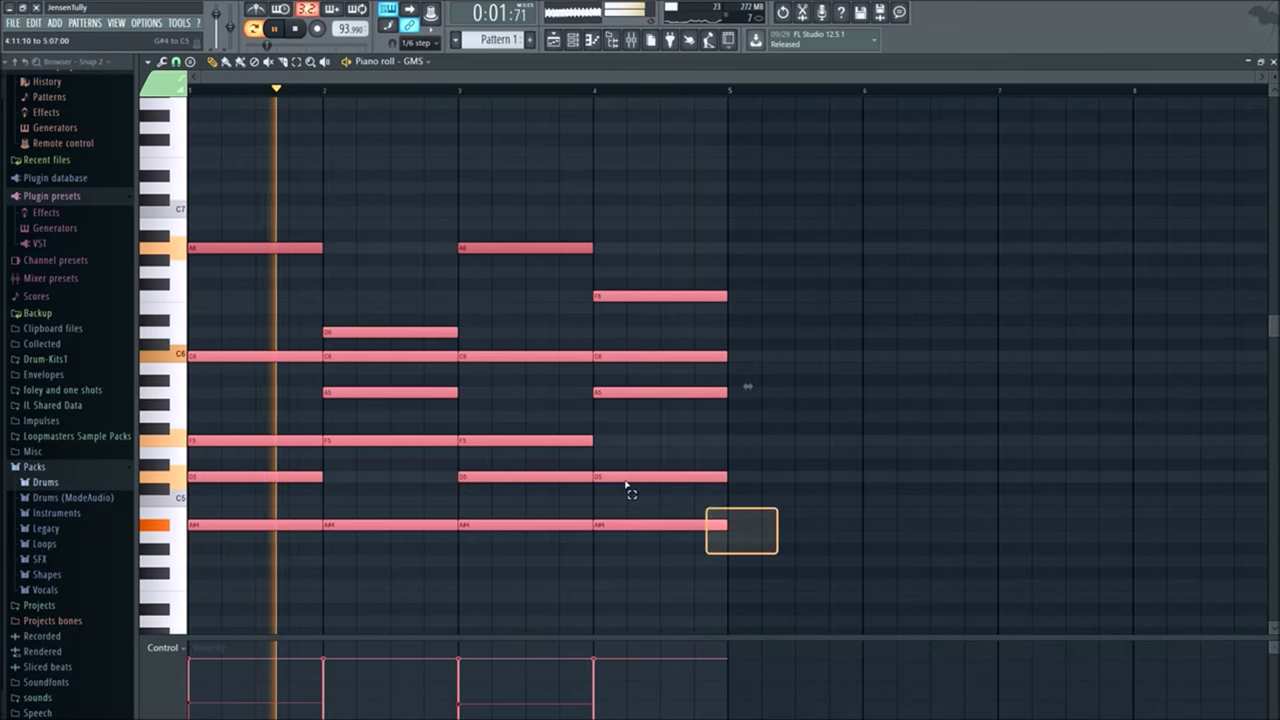
pyautogui.hotkey('ctrl', 'b')
pyautogui.click(897, 194)
# Step: Move bar 5's A6 note down to G6
pyautogui.scroll(-3, 897, 194)
pyautogui.moveTo(586, 251); pyautogui.dragTo(590, 274)
pyautogui.moveTo(748, 249)
pyautogui.mouseDown()
pyautogui.moveTo(758, 273)
pyautogui.moveTo(757, 241)
pyautogui.mouseUp()
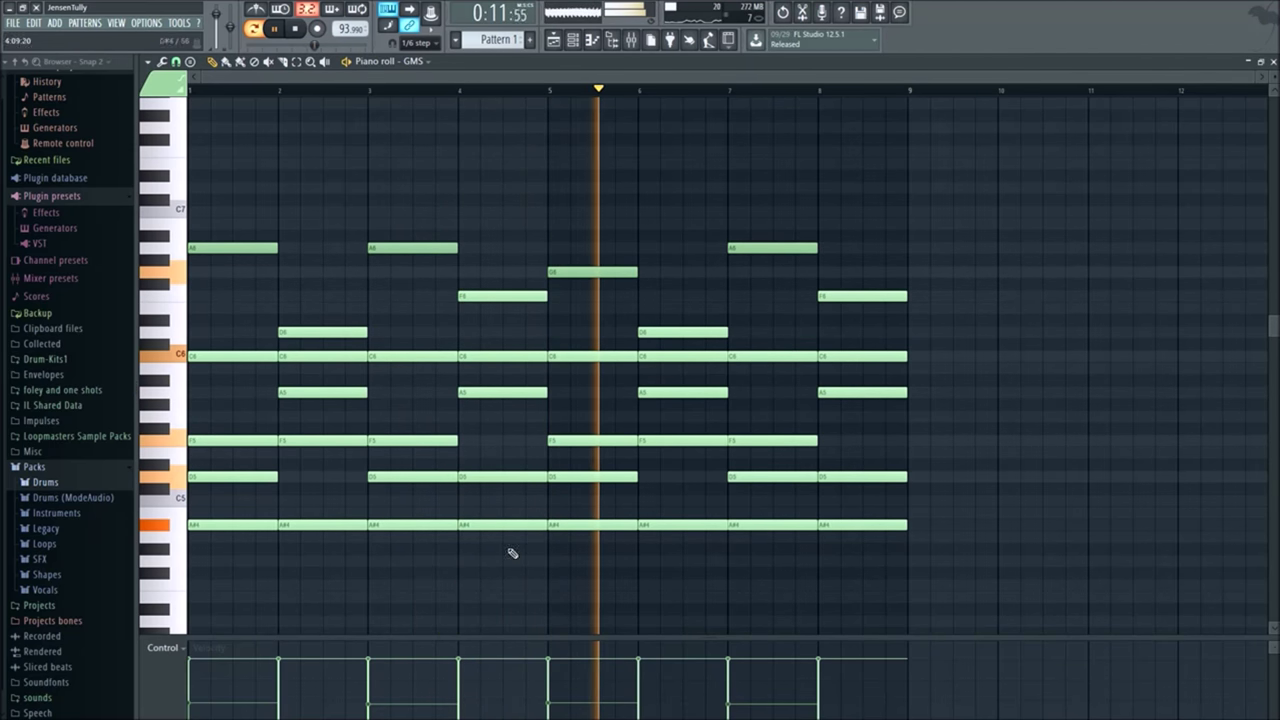
# Step: Try lowering bar 6's D6 and A5 notes by one octave, and listen from bar 5
pyautogui.click(693, 391)
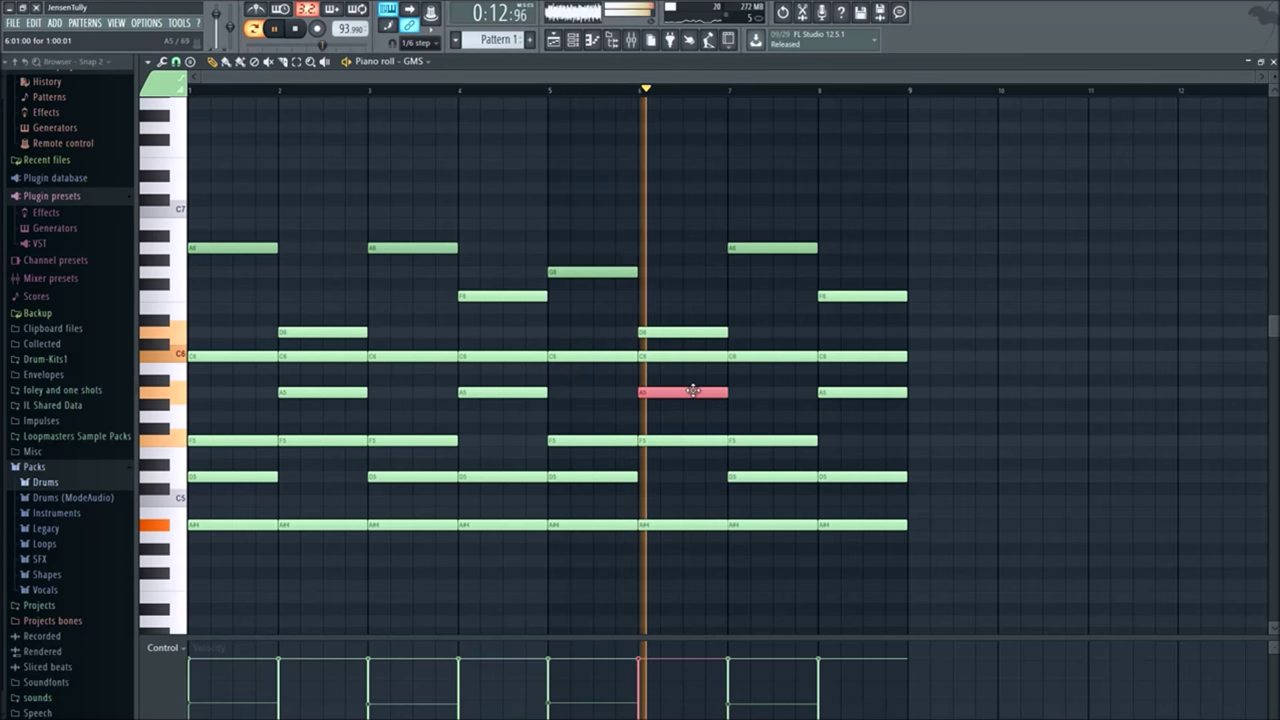
pyautogui.keyDown('shift'); pyautogui.click(690, 331); pyautogui.keyUp('shift')
pyautogui.hotkey('ctrl', 'Down')
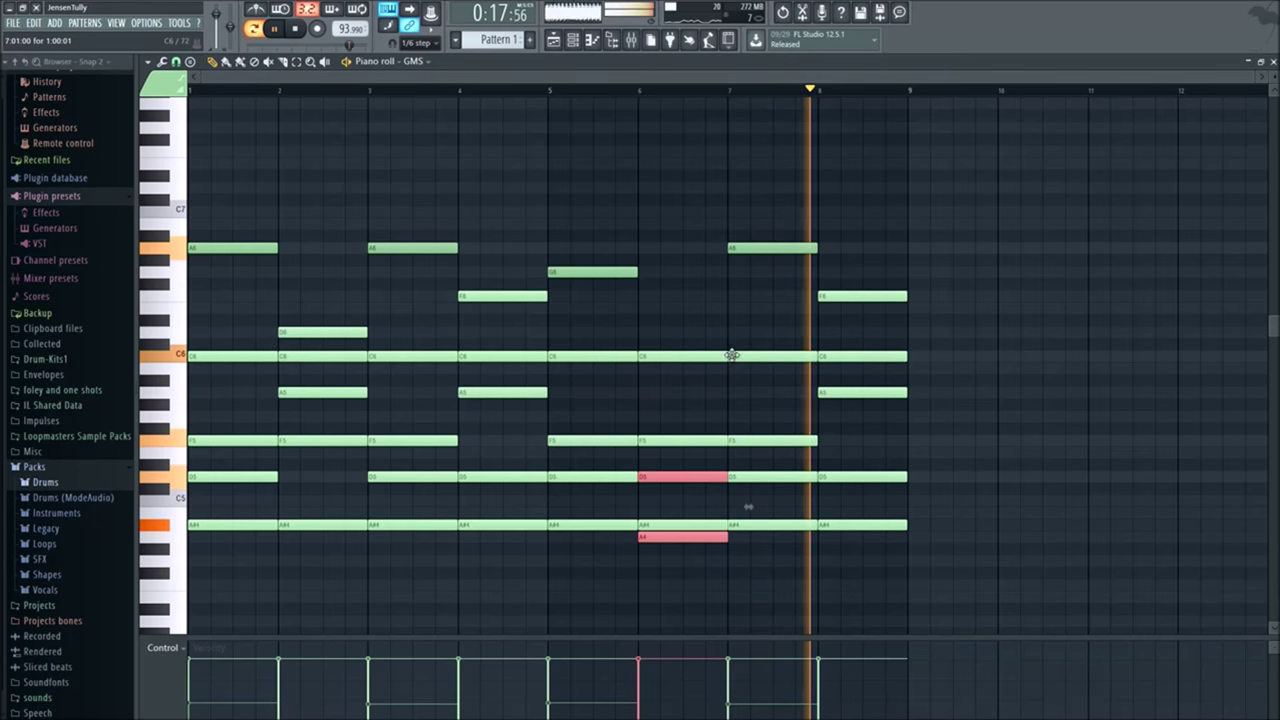
pyautogui.press('space')
pyautogui.press('space')
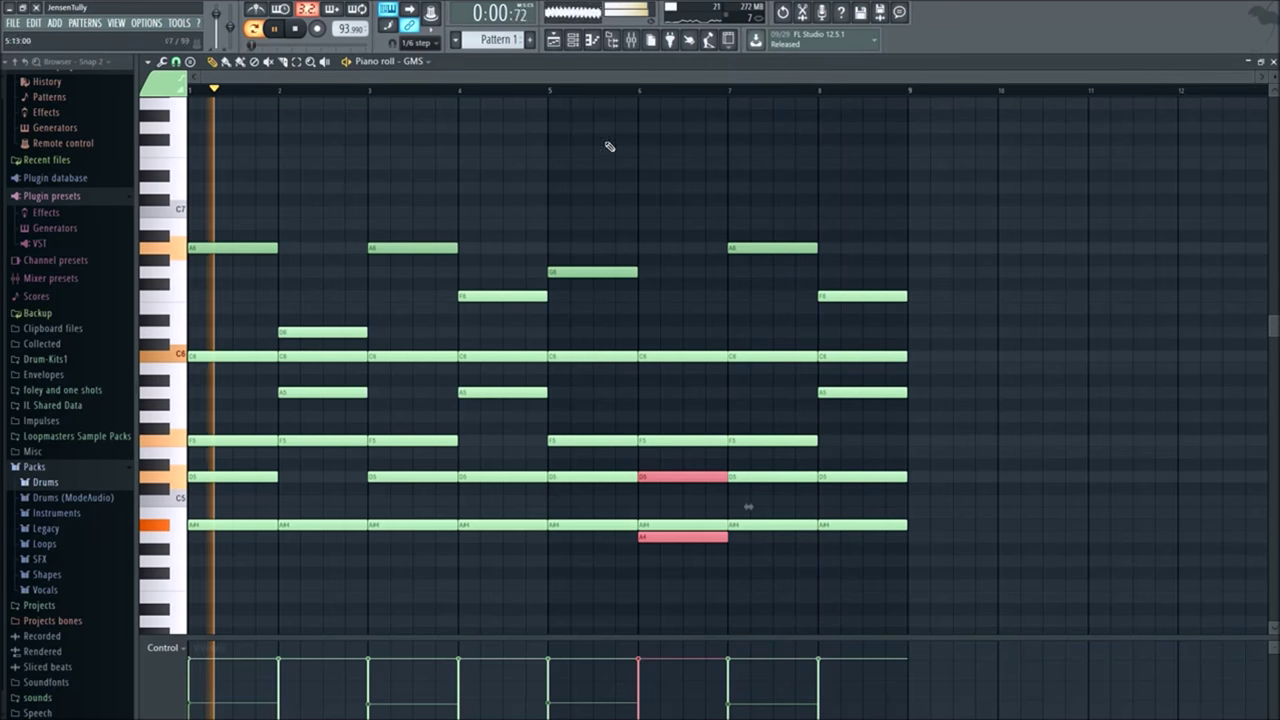
pyautogui.click(543, 90)
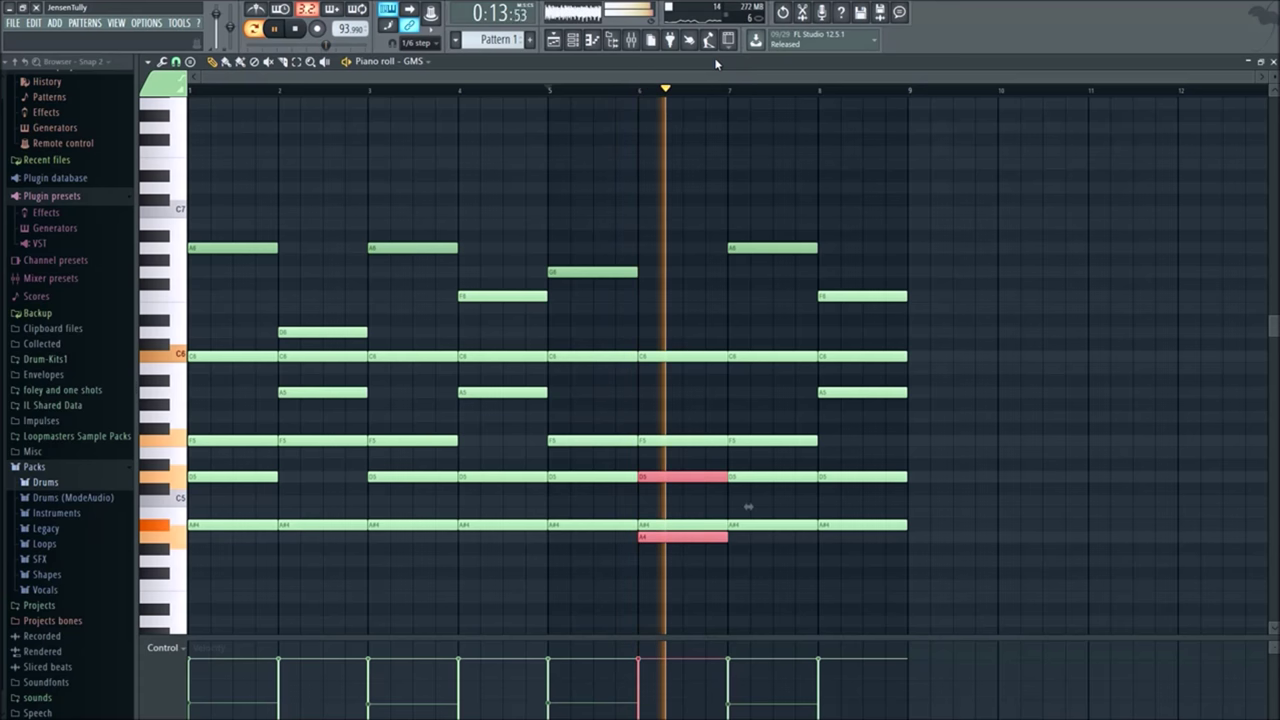
pyautogui.press('space')
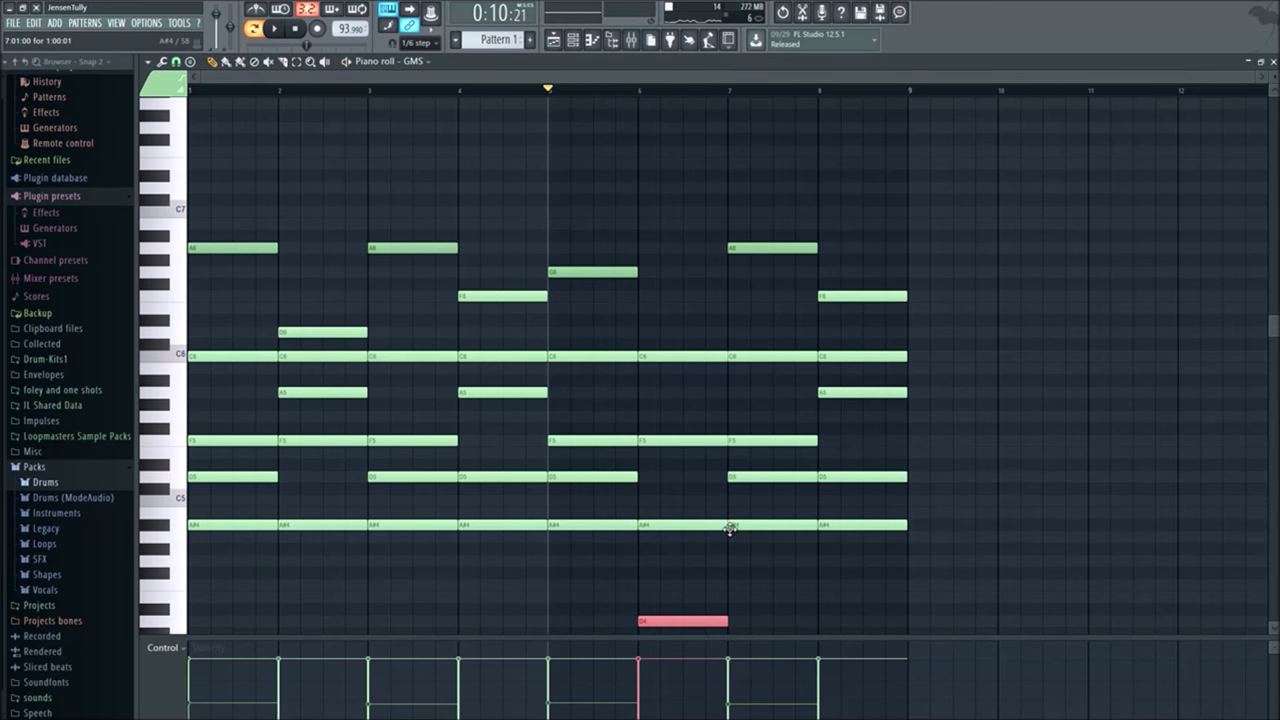
pyautogui.press('space')
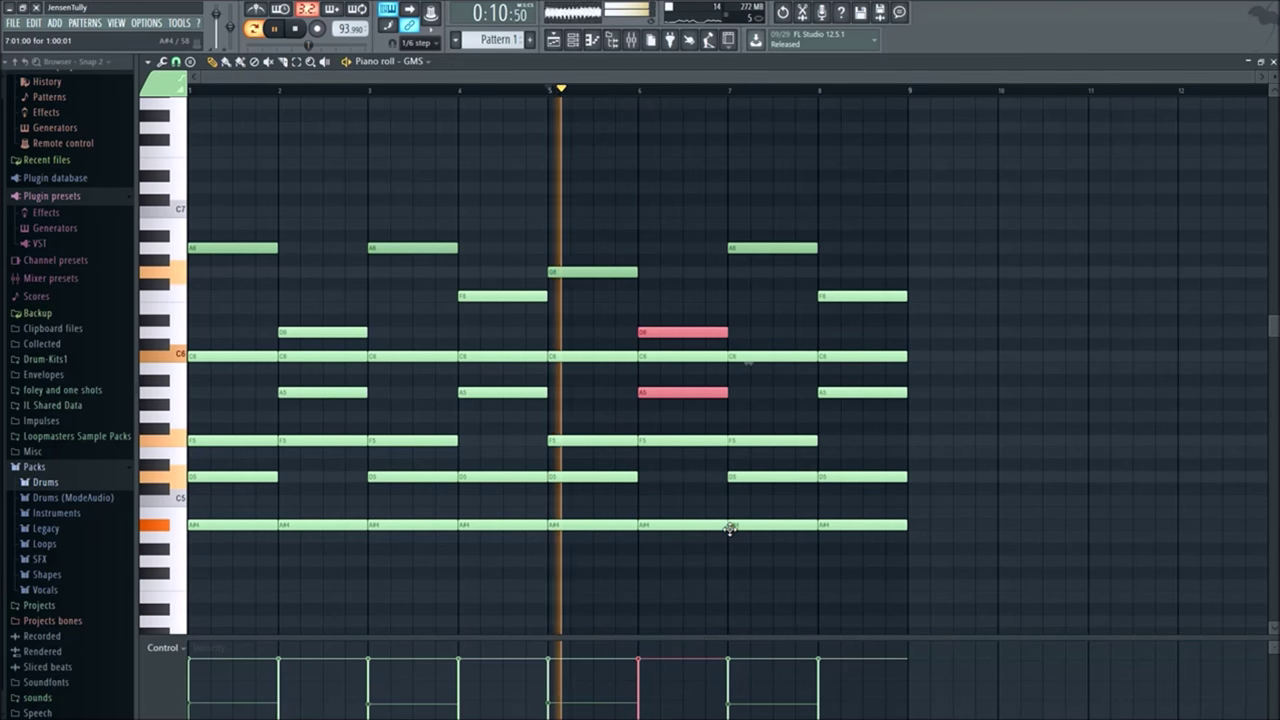
pyautogui.click(676, 247)
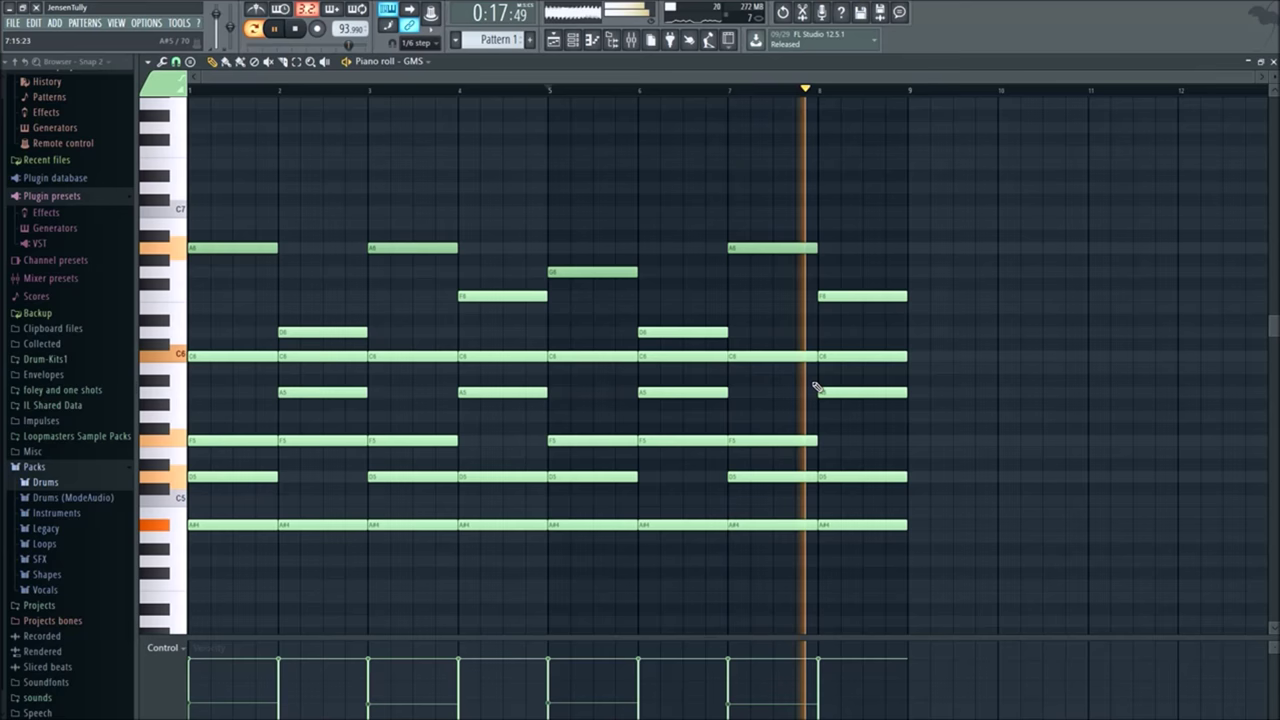
# Step: Copy the row of A#4 notes across all eight bars one octave down to A#3
pyautogui.scroll(-3, 661, 403)
pyautogui.scroll(-2, 600, 464)
pyautogui.press('space')
pyautogui.moveTo(203, 390); pyautogui.dragTo(1000, 328)
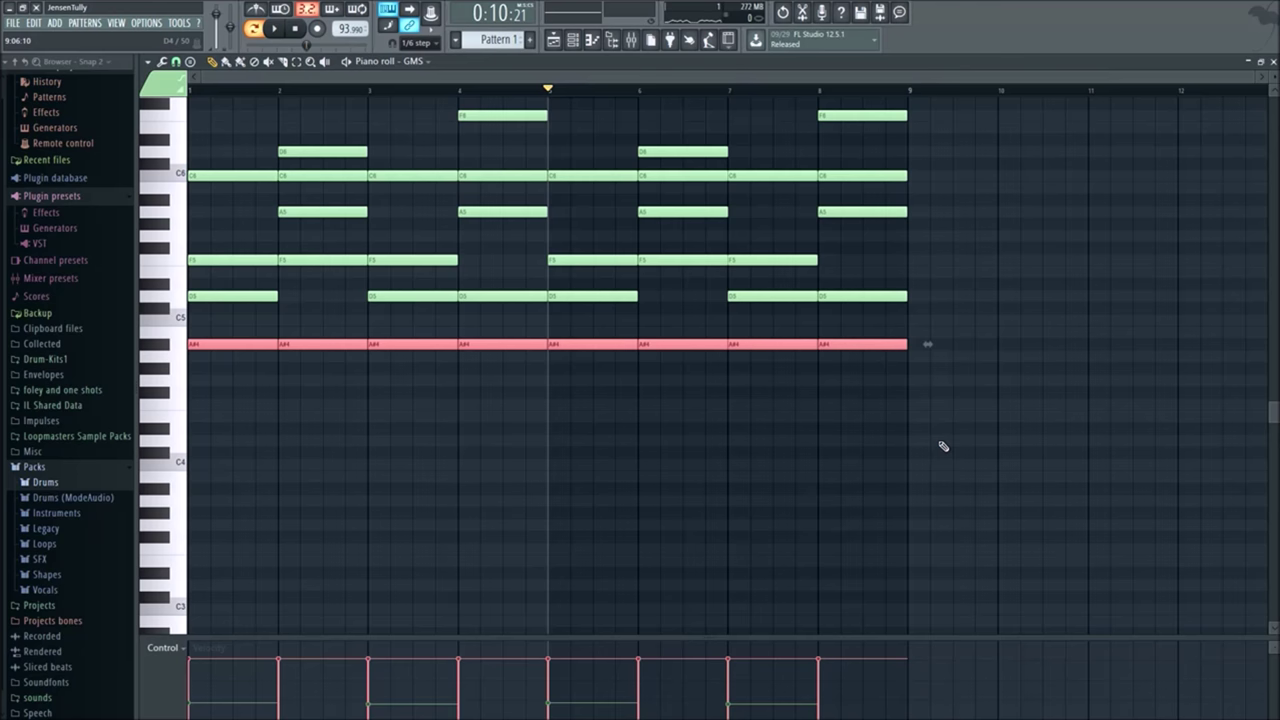
pyautogui.hotkey('ctrl', 'v')
pyautogui.hotkey('ctrl', 'Down')
pyautogui.hotkey('ctrl', 'd')
pyautogui.moveTo(1046, 372); pyautogui.dragTo(176, 356)
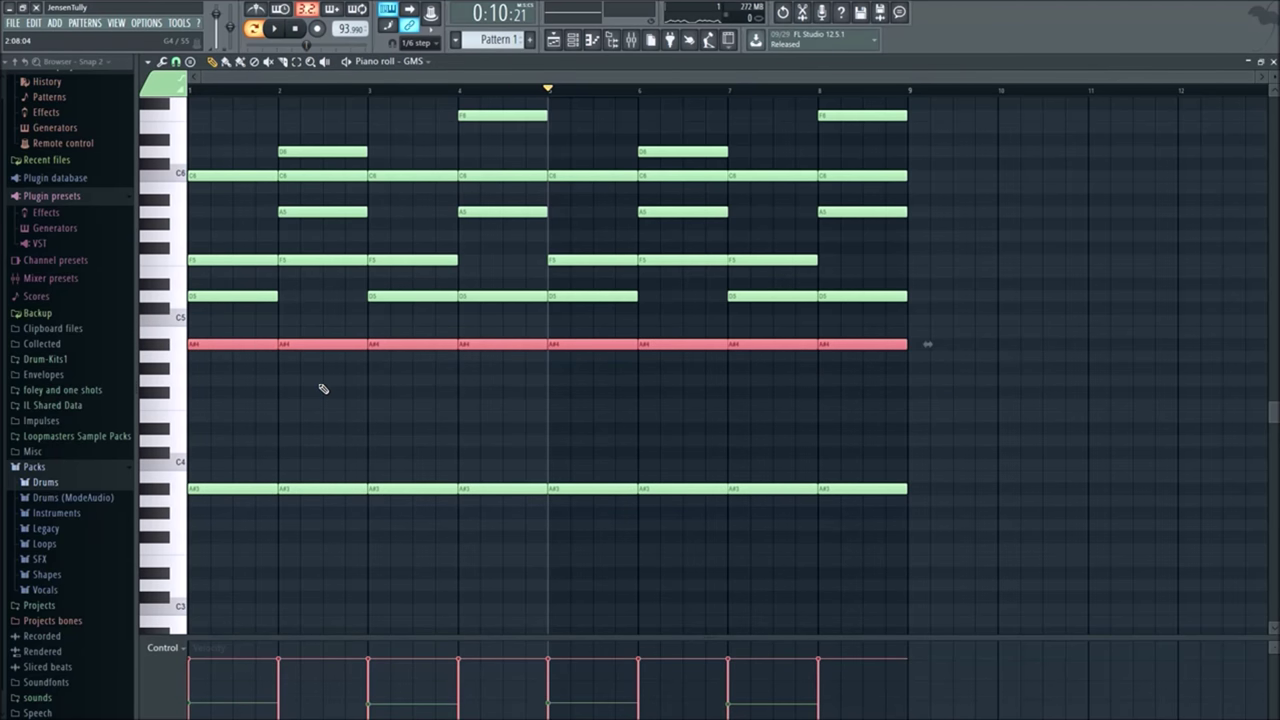
# Step: Try a copy of the A#4 row two octaves lower at A#2 across all eight bars
pyautogui.hotkey('ctrl', 'd')
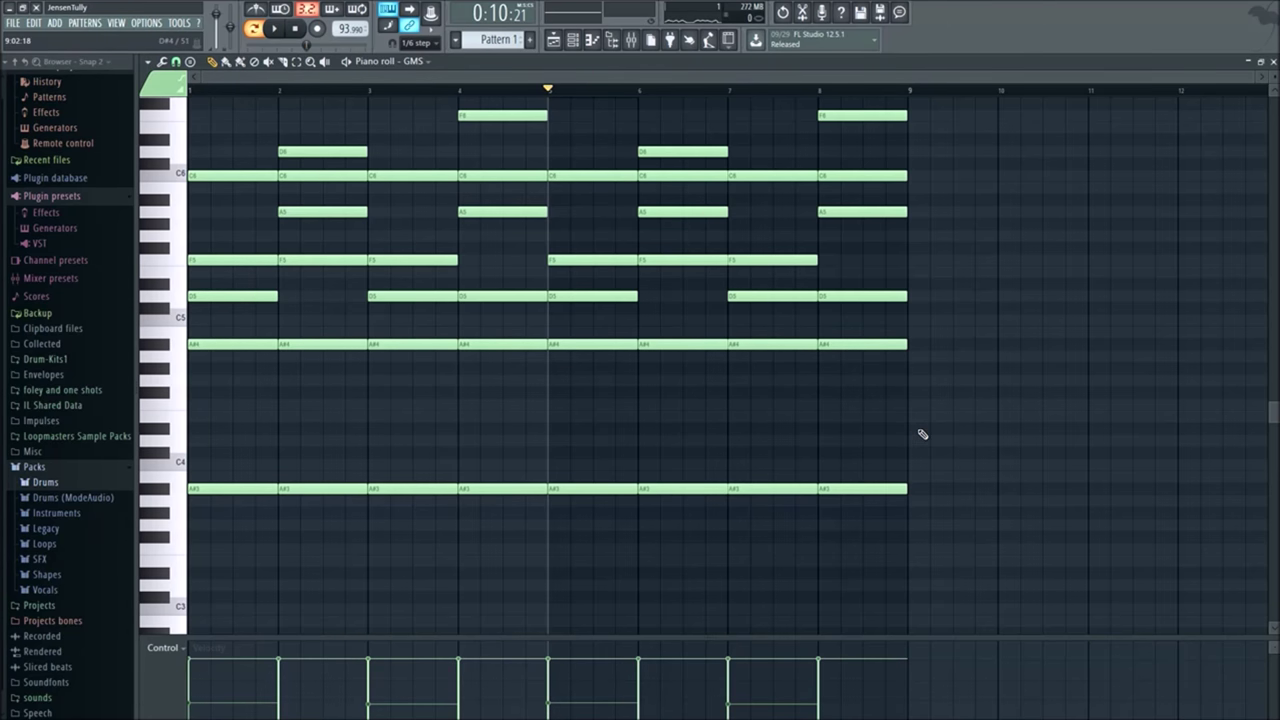
pyautogui.moveTo(990, 388); pyautogui.dragTo(202, 314)
pyautogui.hotkey('ctrl', 'd')
pyautogui.moveTo(942, 374); pyautogui.dragTo(192, 334)
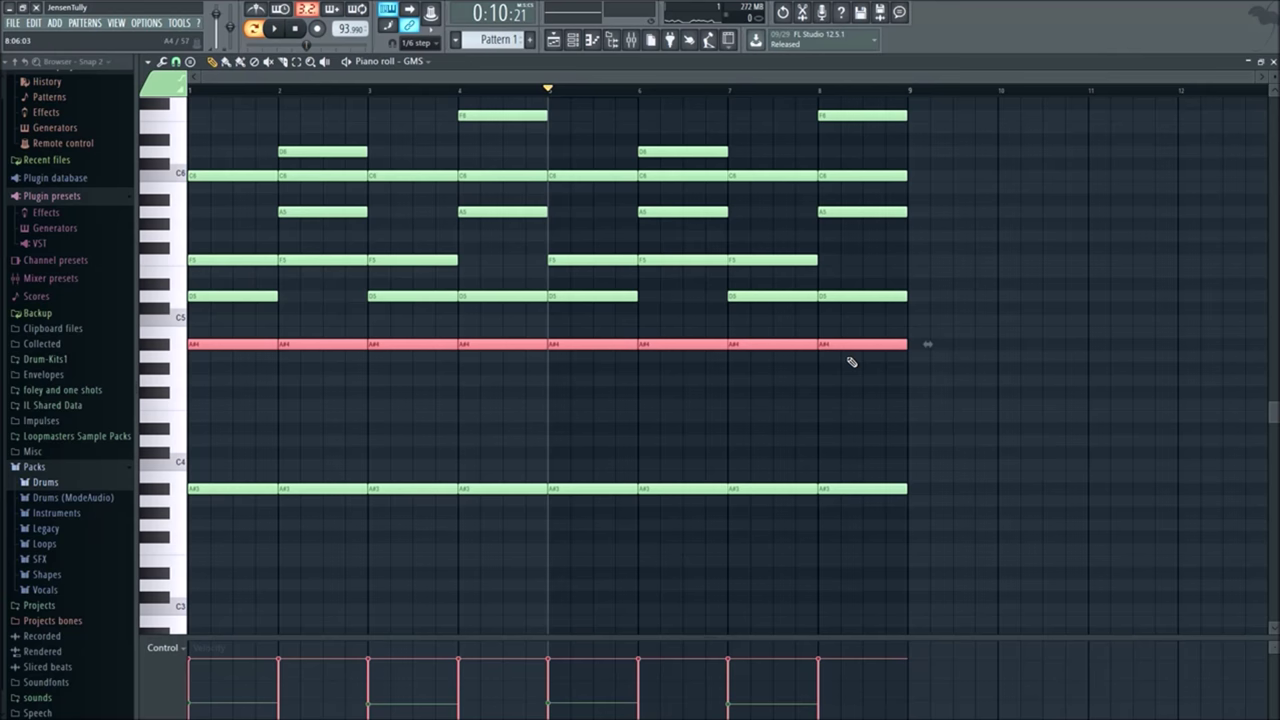
pyautogui.hotkey('ctrl', 'Down')
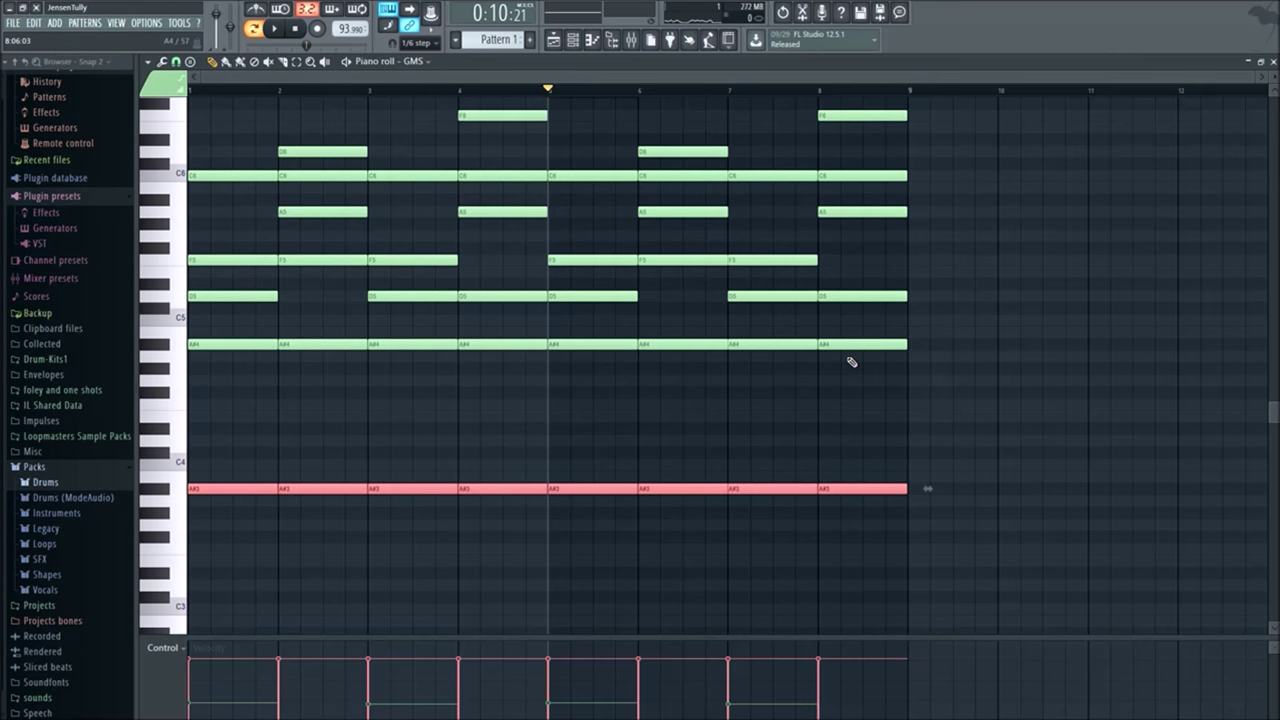
pyautogui.hotkey('ctrl', 'Down')
pyautogui.scroll(1, 852, 362)
pyautogui.scroll(-3, 852, 362)
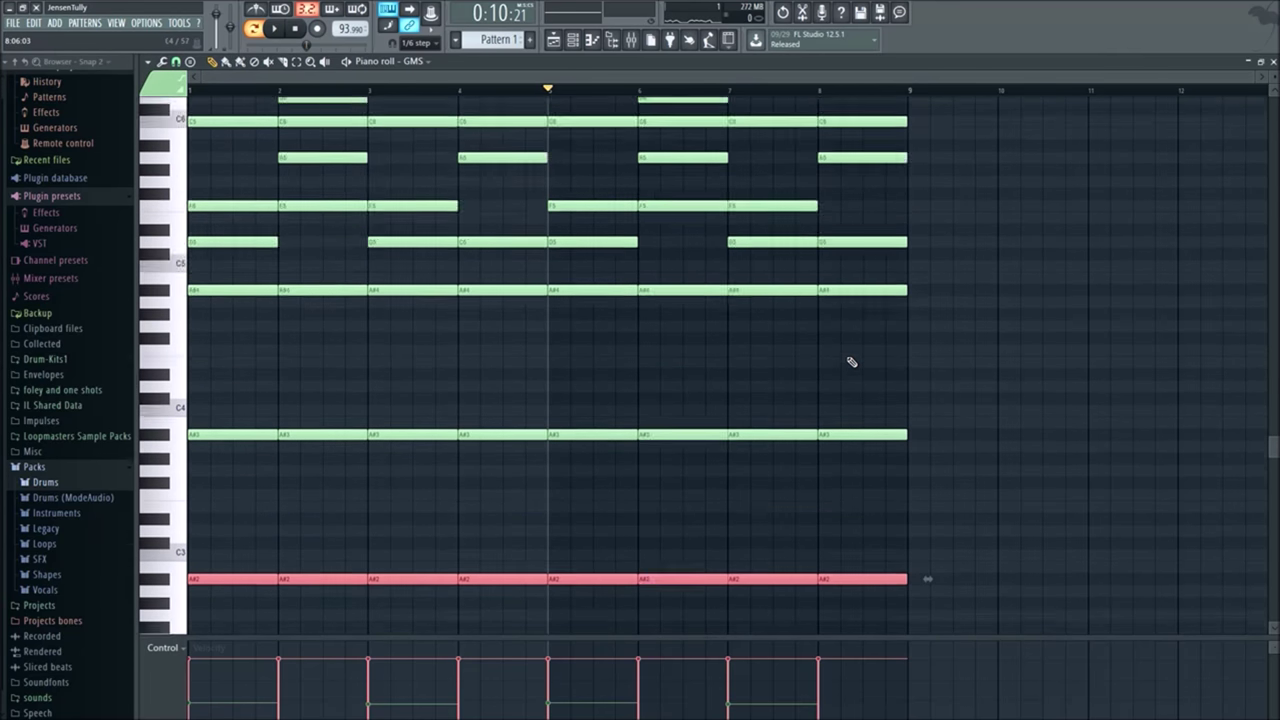
pyautogui.moveTo(1030, 472); pyautogui.dragTo(107, 563)
pyautogui.press('Delete')
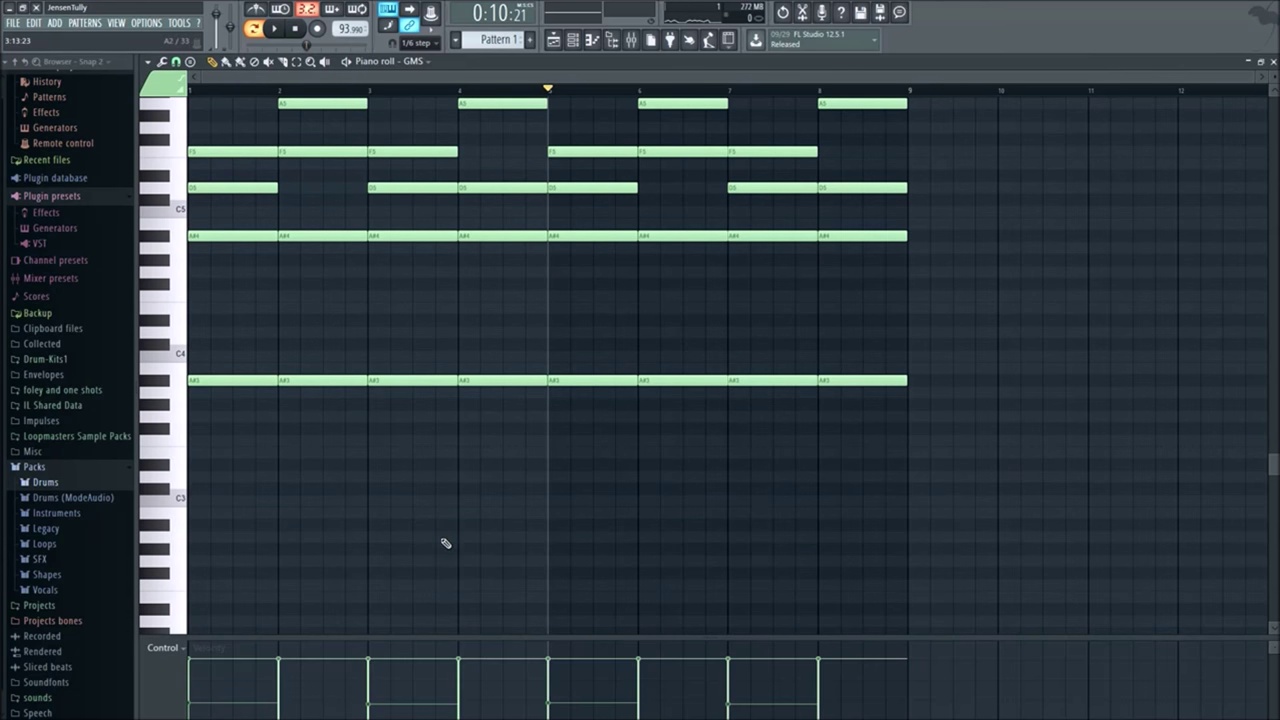
# Step: Listen to the chord progression from bar 5 with the A#3 bass notes
pyautogui.scroll(3, 446, 543)
pyautogui.press('space')
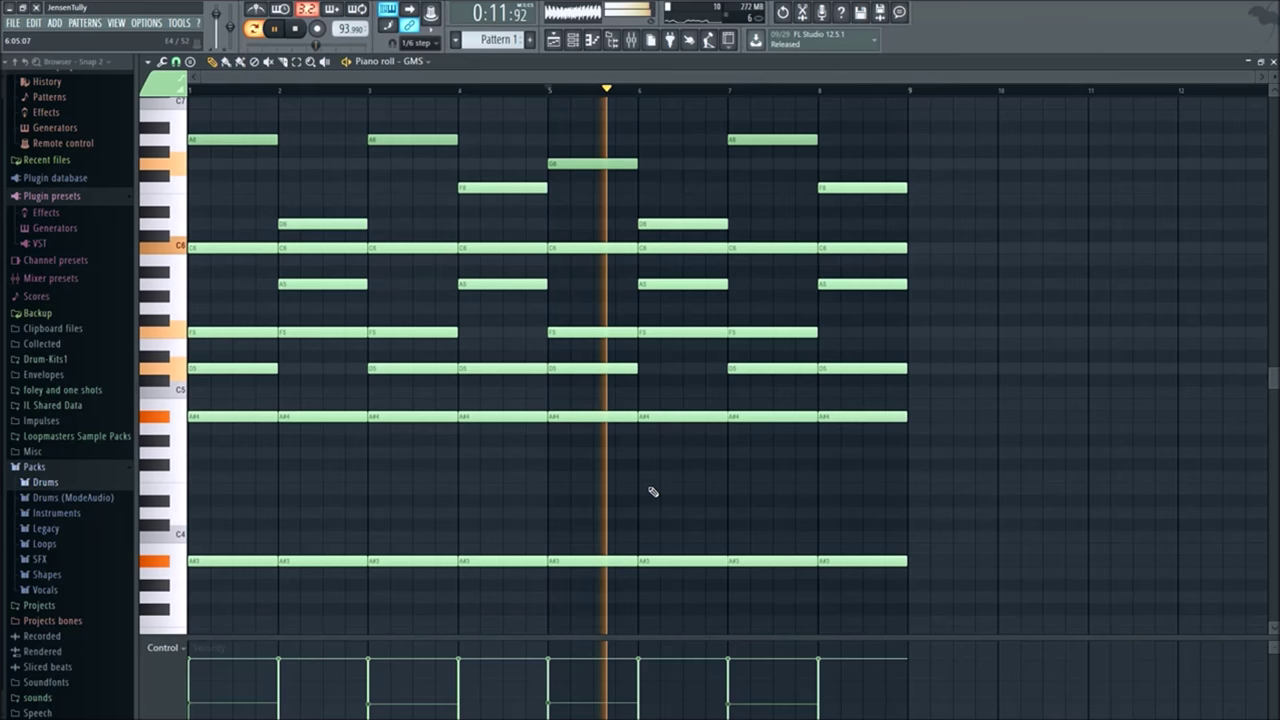
pyautogui.press('space')
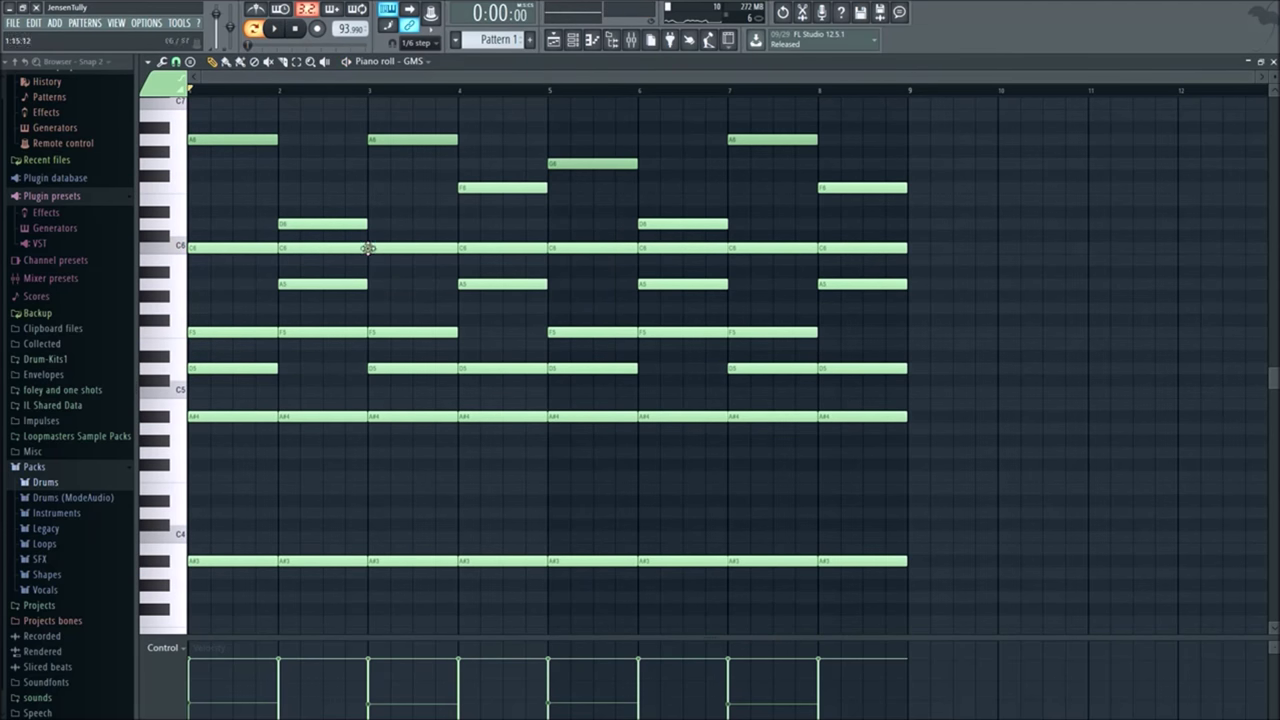
# Step: Lower the velocity of the A#3 notes across all eight bars to about 12% and play the pattern back
pyautogui.moveTo(216, 590); pyautogui.dragTo(950, 478)
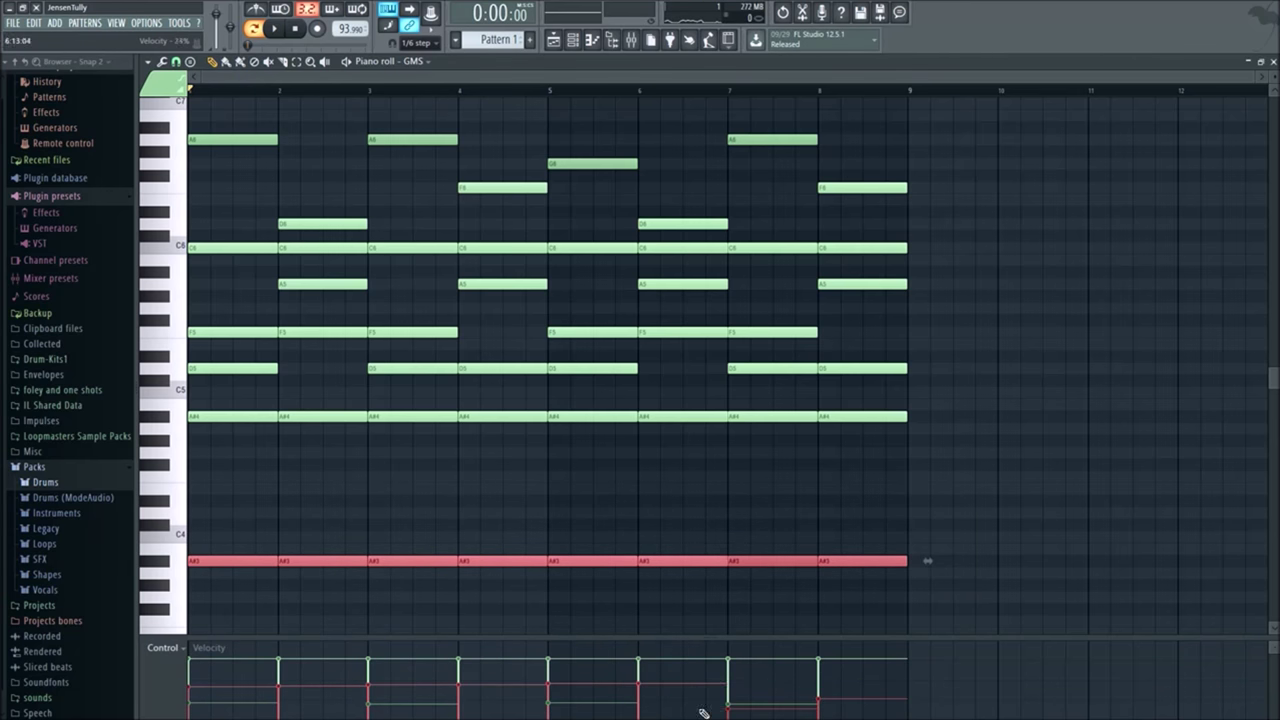
pyautogui.press('space')
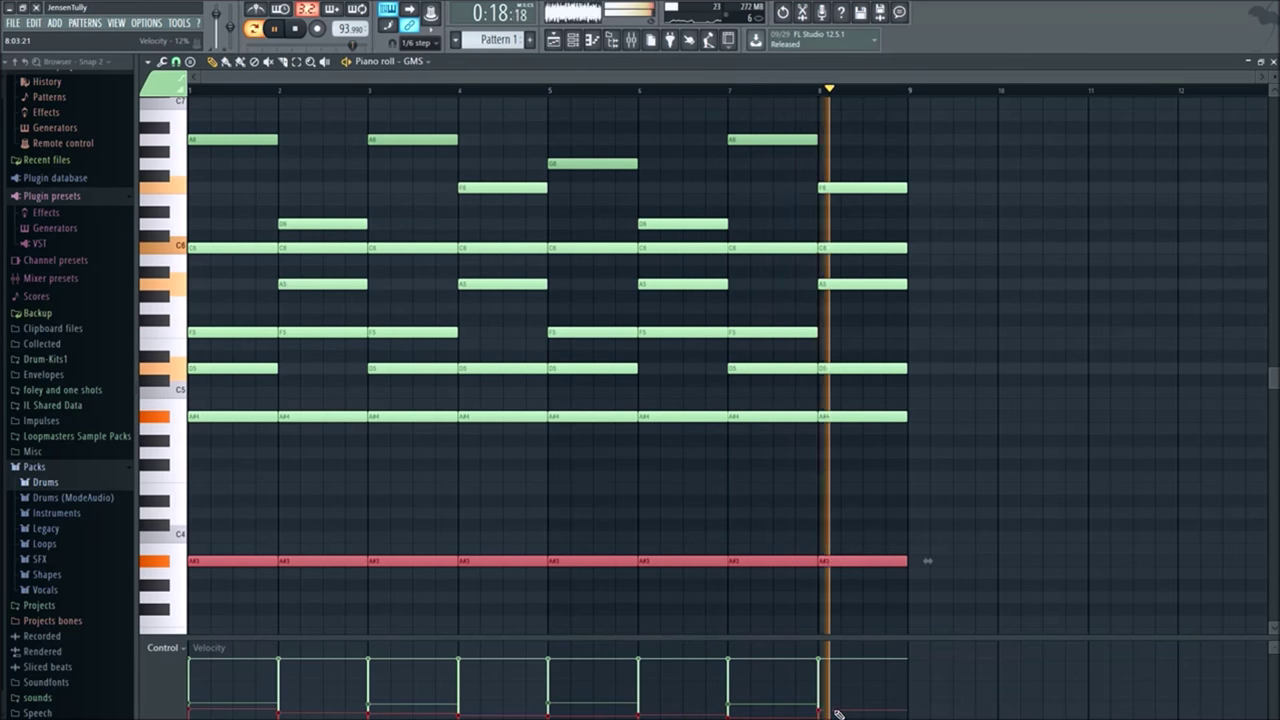
pyautogui.press('space')
pyautogui.press('space')
pyautogui.click(383, 506)
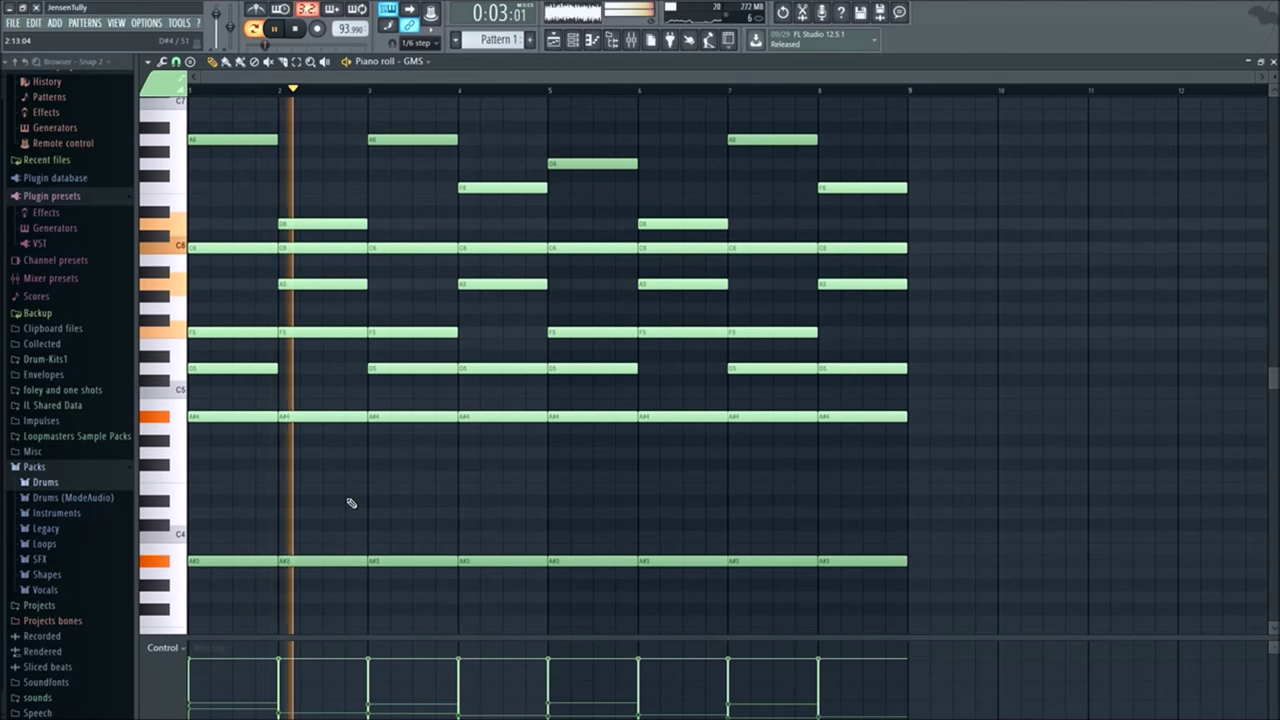
pyautogui.press('space')
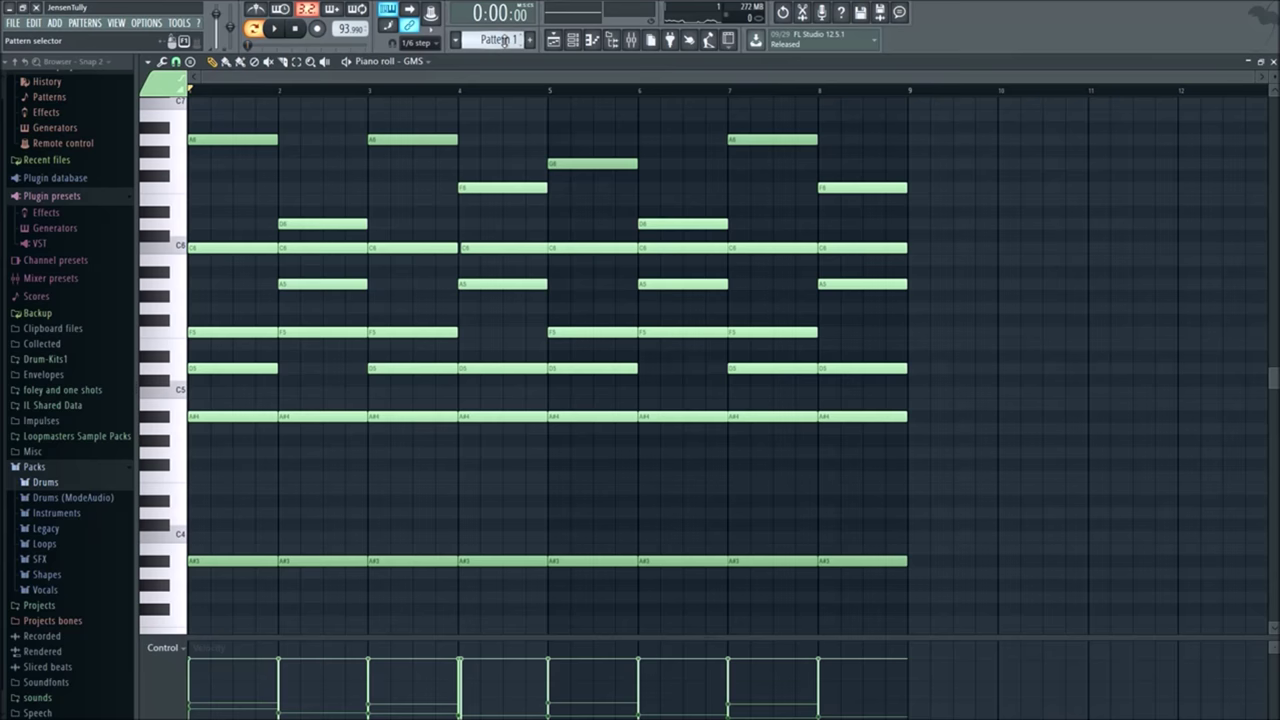
# Step: Switch to Pattern 2 and place Pattern 1 at bar 1 of Track 3 in the playlist
pyautogui.scroll(-1, 503, 40)
pyautogui.click(556, 41)
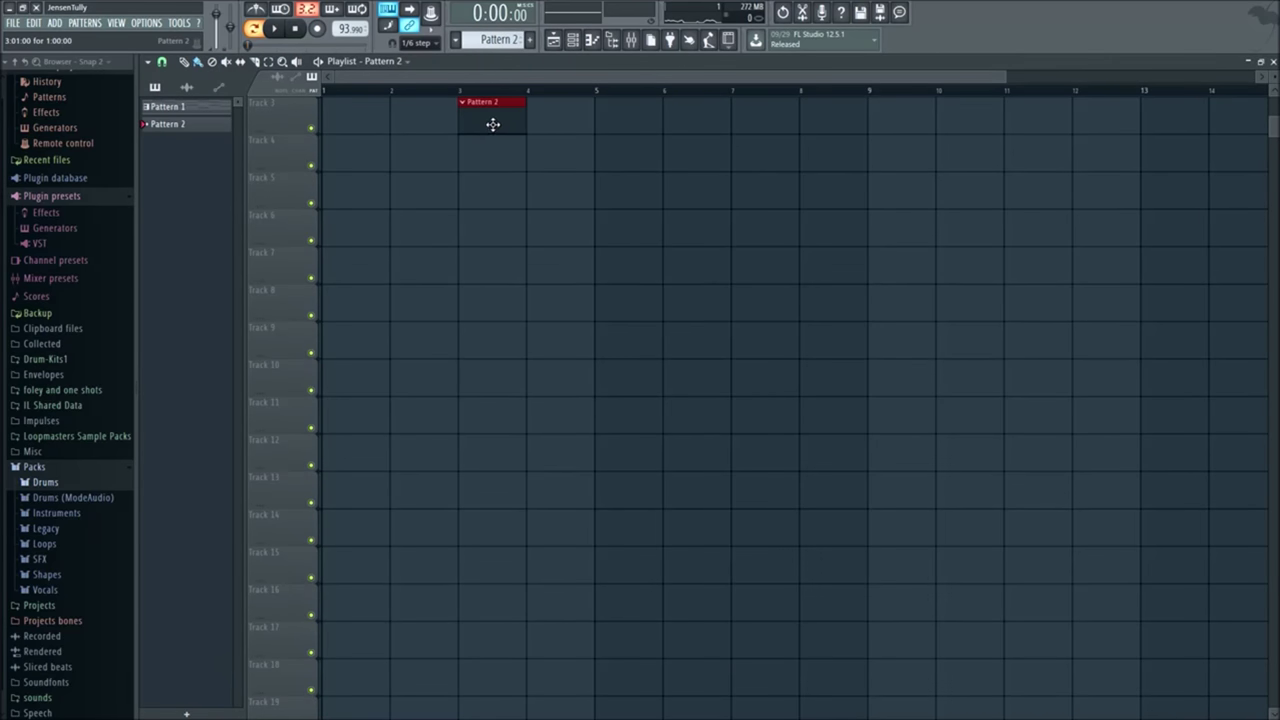
pyautogui.click(462, 112)
pyautogui.moveTo(470, 112); pyautogui.dragTo(333, 112)
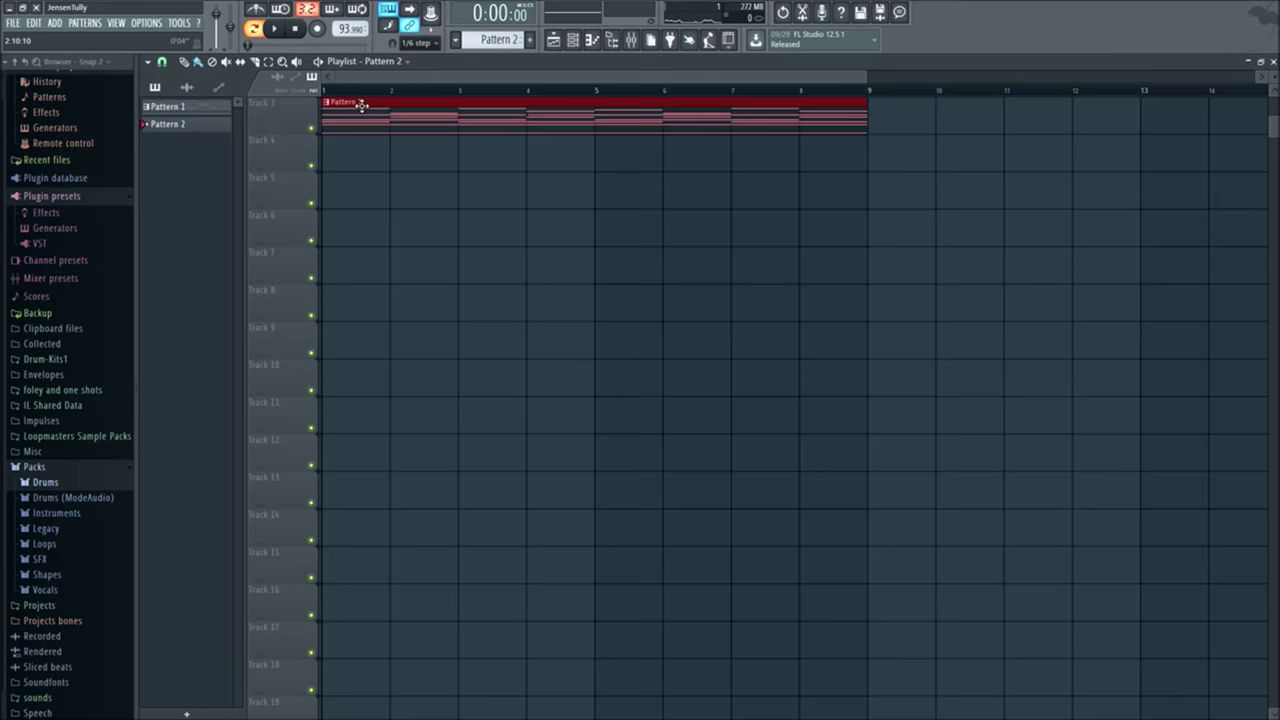
# Step: Switch to song mode and audition the Drums pack's 808 CH and 808 OH hats against the chords
pyautogui.scroll(1, 82, 203)
pyautogui.scroll(-2, 78, 478)
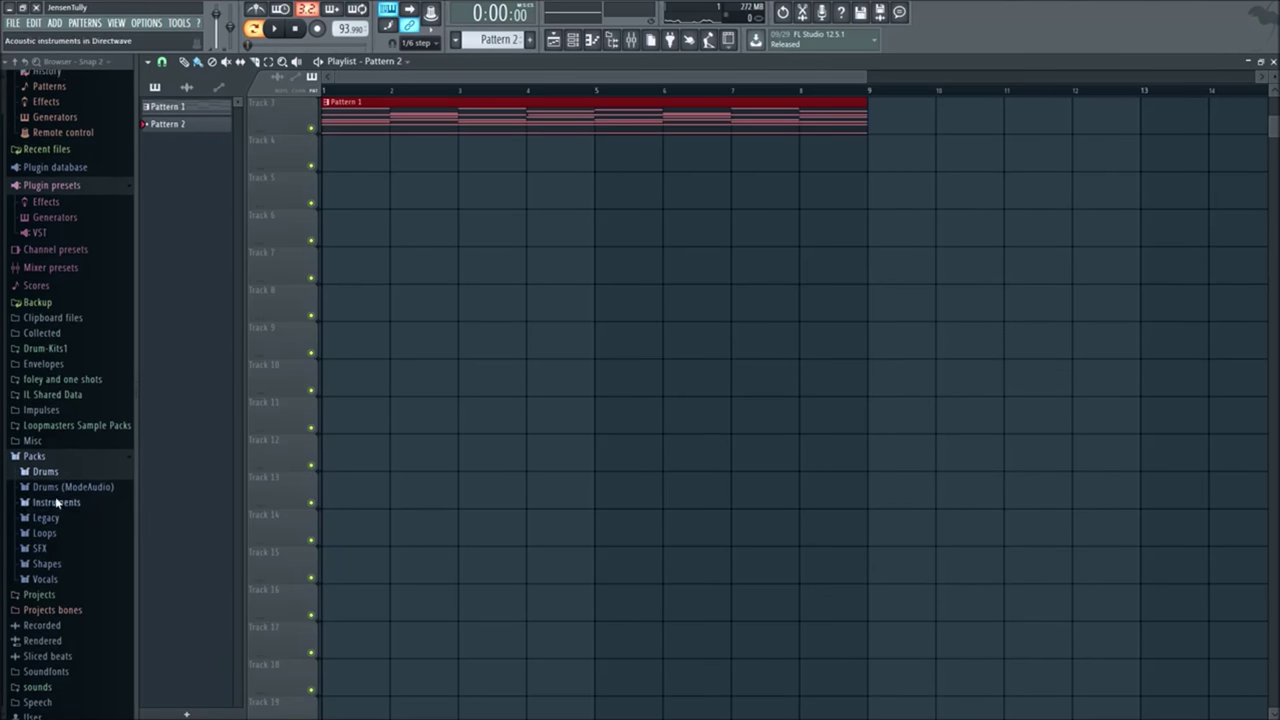
pyautogui.scroll(-8, 67, 450)
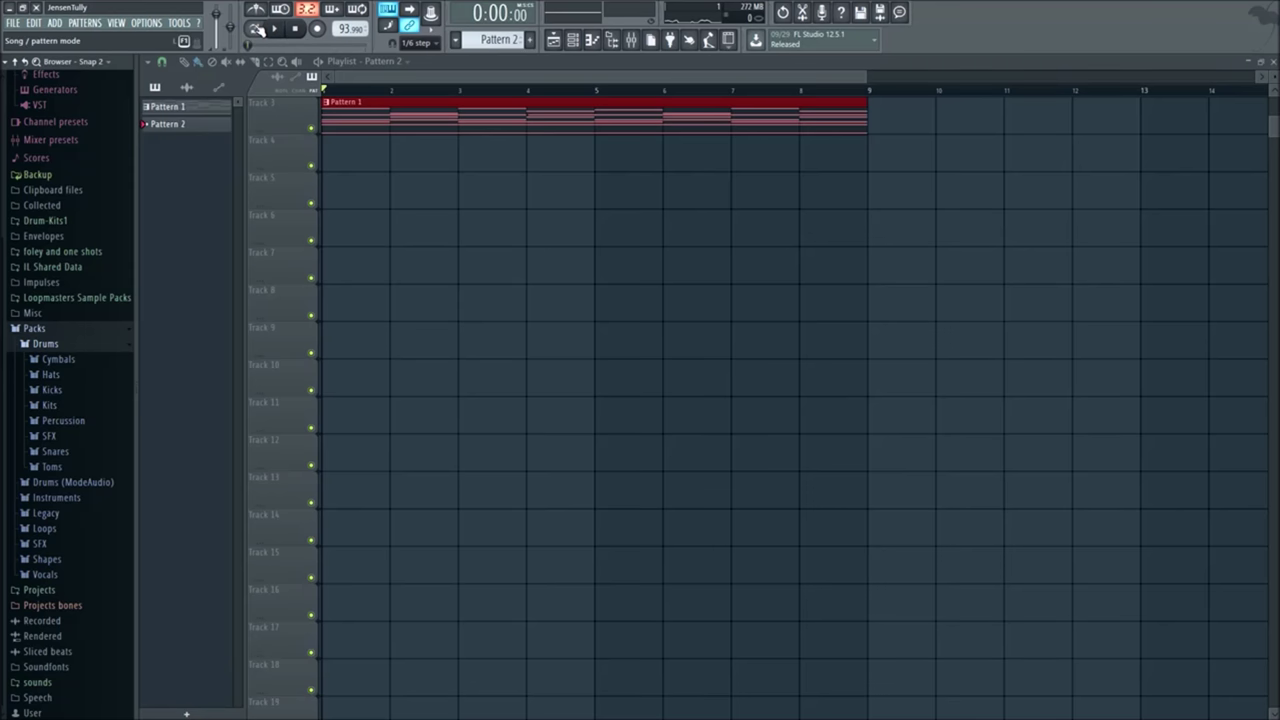
pyautogui.click(52, 374)
pyautogui.click(52, 374)
pyautogui.click(52, 374)
pyautogui.click(73, 392)
pyautogui.scroll(-11, 76, 400)
pyautogui.click(75, 249)
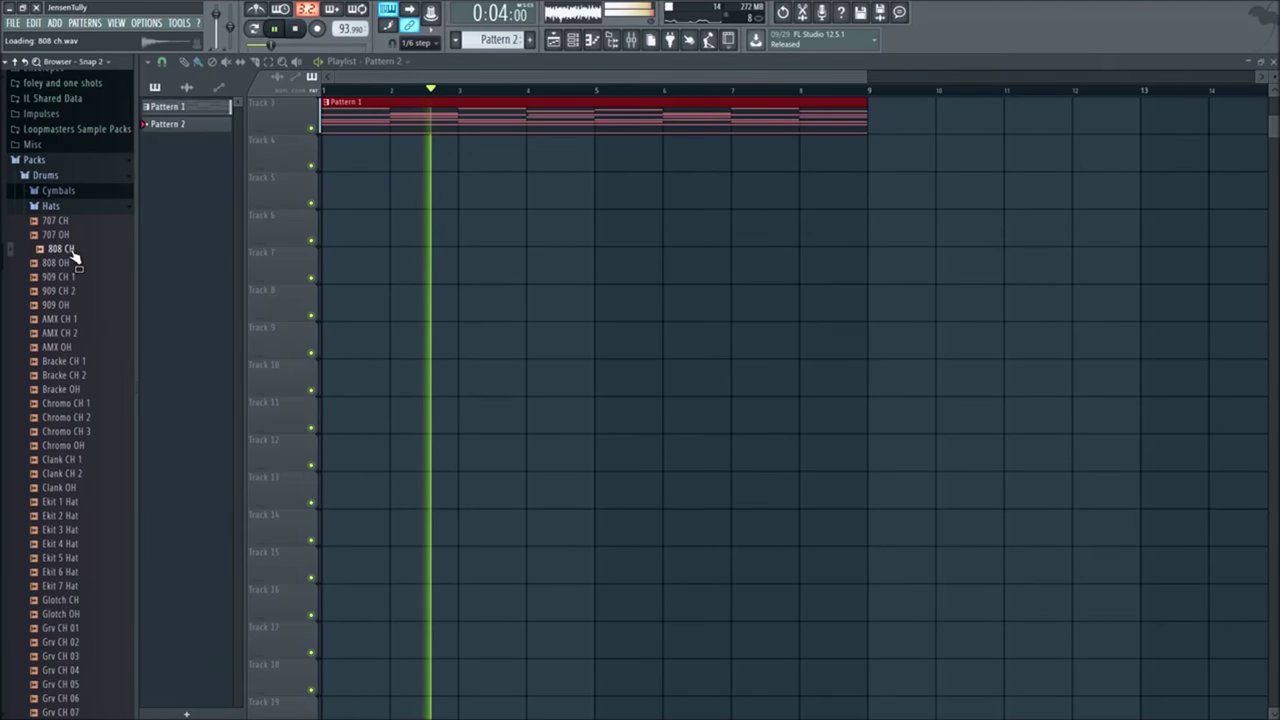
pyautogui.click(72, 262)
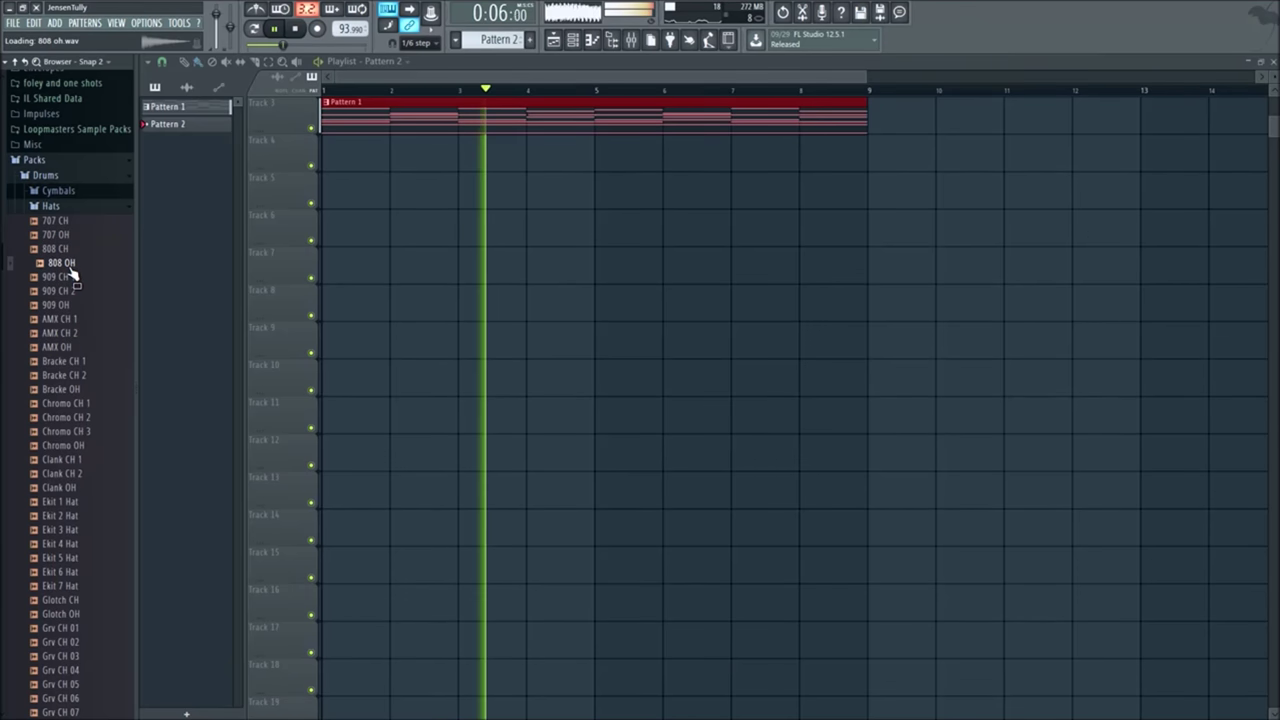
pyautogui.click(73, 251)
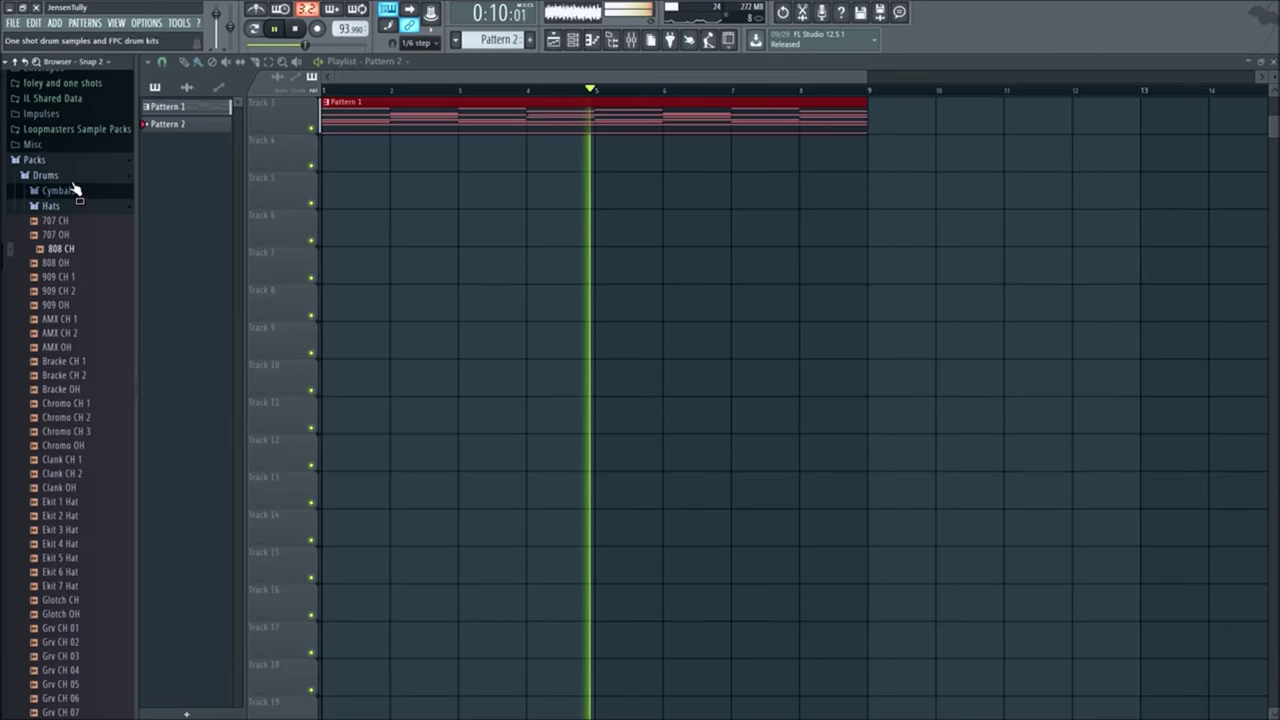
pyautogui.click(60, 207)
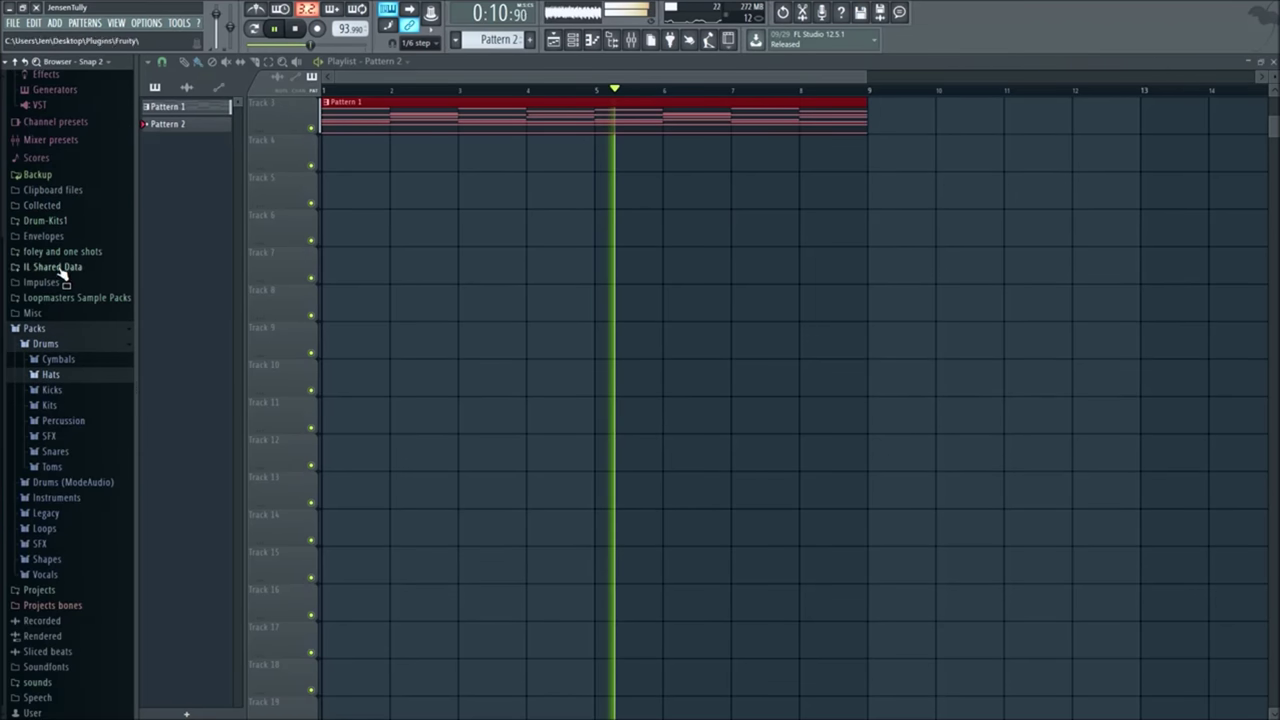
# Step: Audition the Drums pack's 707, 22in, Alma, Chromo and Filtered kicks while the song plays
pyautogui.click(72, 392)
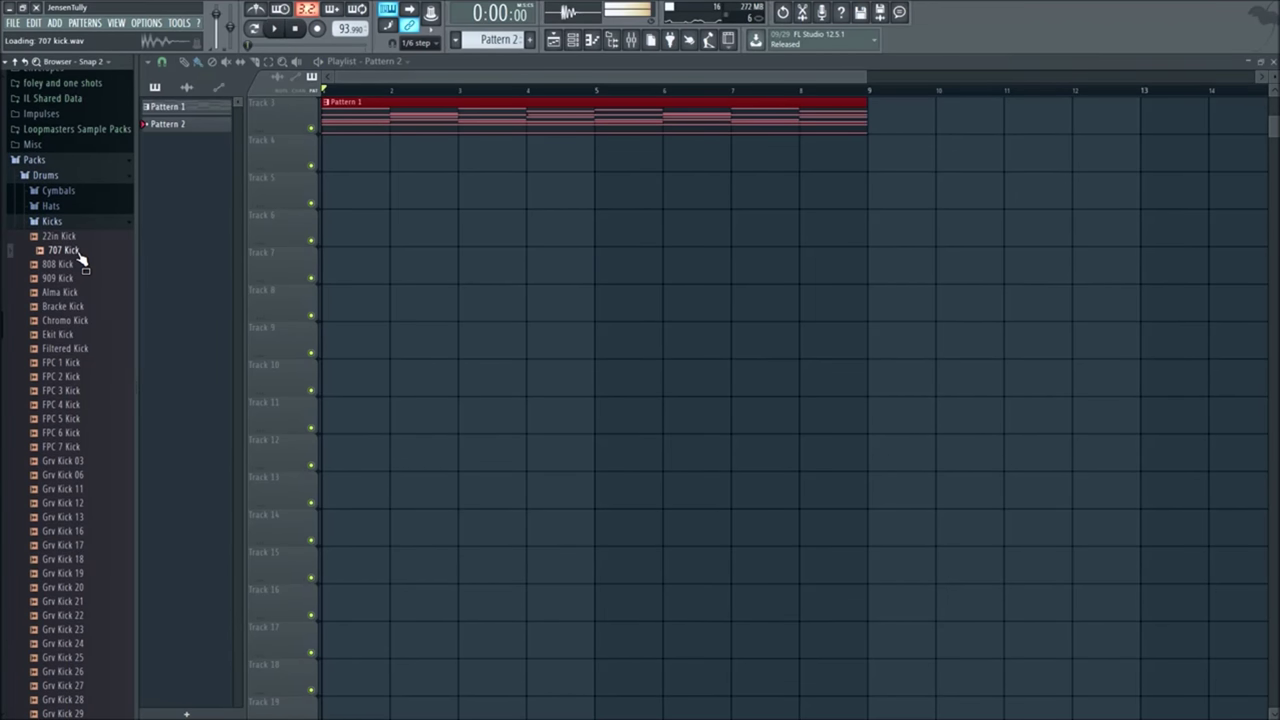
pyautogui.click(78, 237)
pyautogui.click(78, 292)
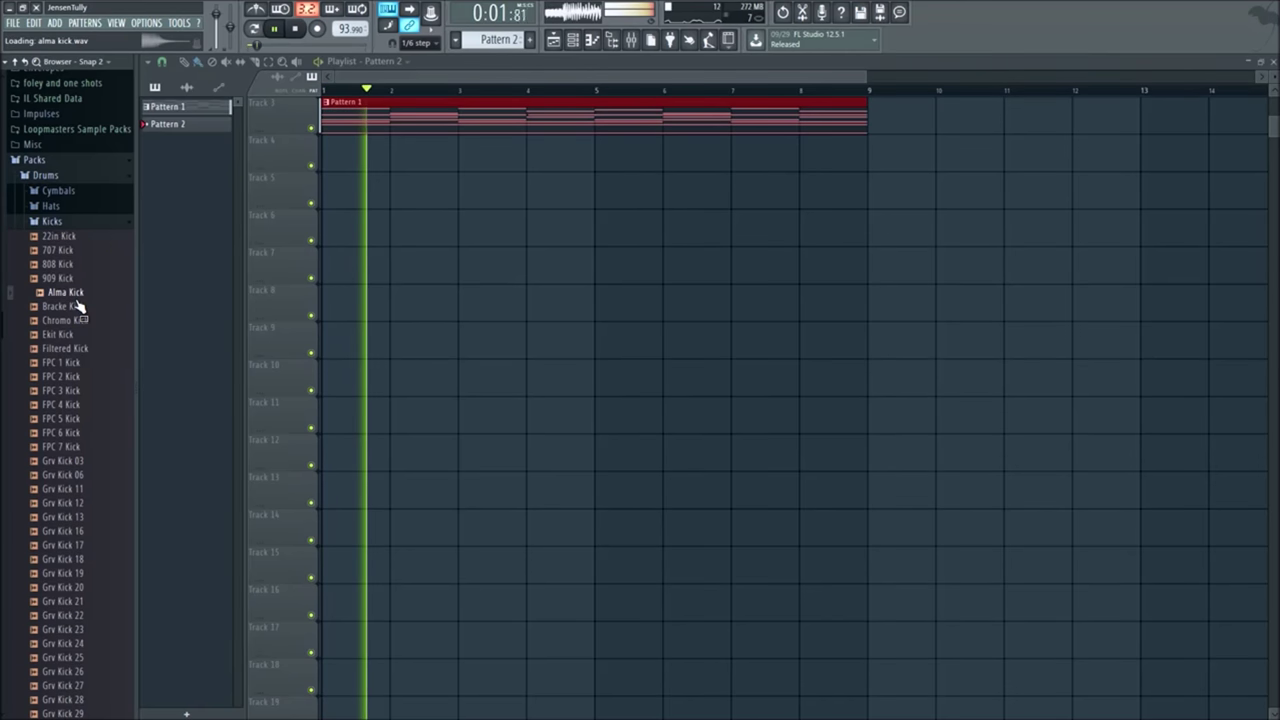
pyautogui.click(78, 320)
pyautogui.click(80, 348)
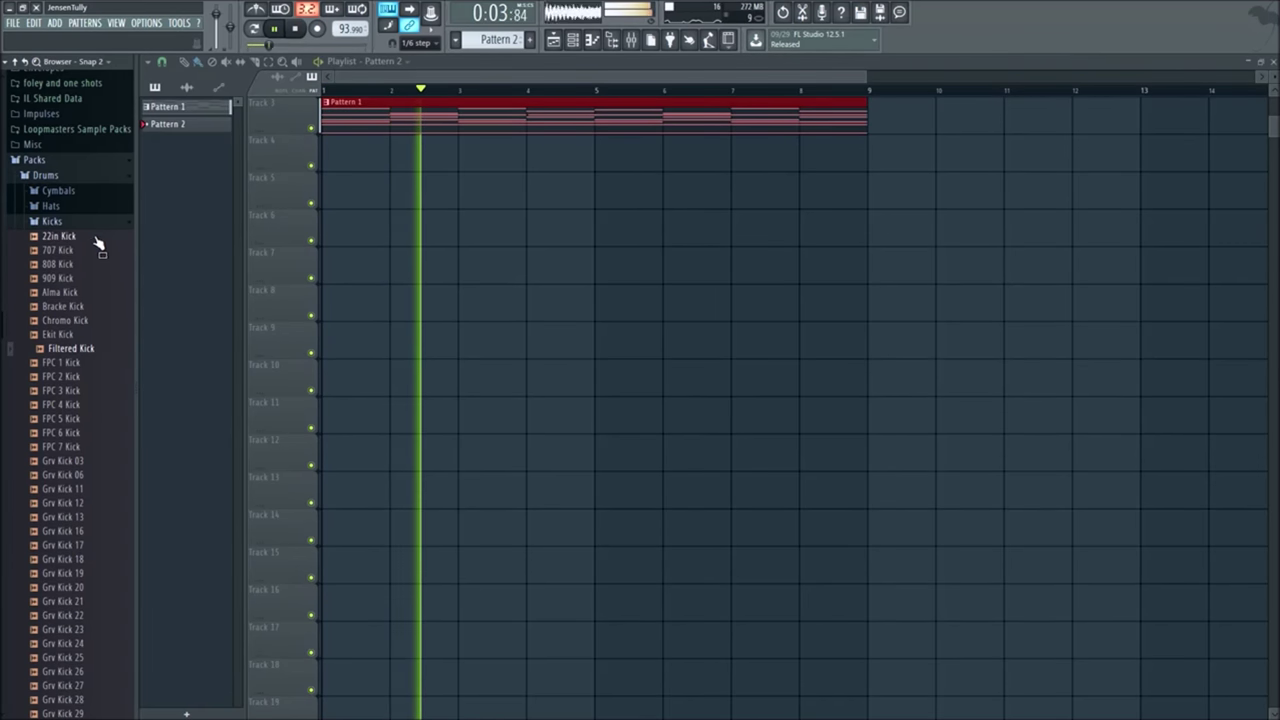
# Step: Audition the Yam, WhoDat, RD, Pow and Linn kicks at the end of the Drums pack's Kicks folder
pyautogui.scroll(-12, 91, 575)
pyautogui.click(58, 404)
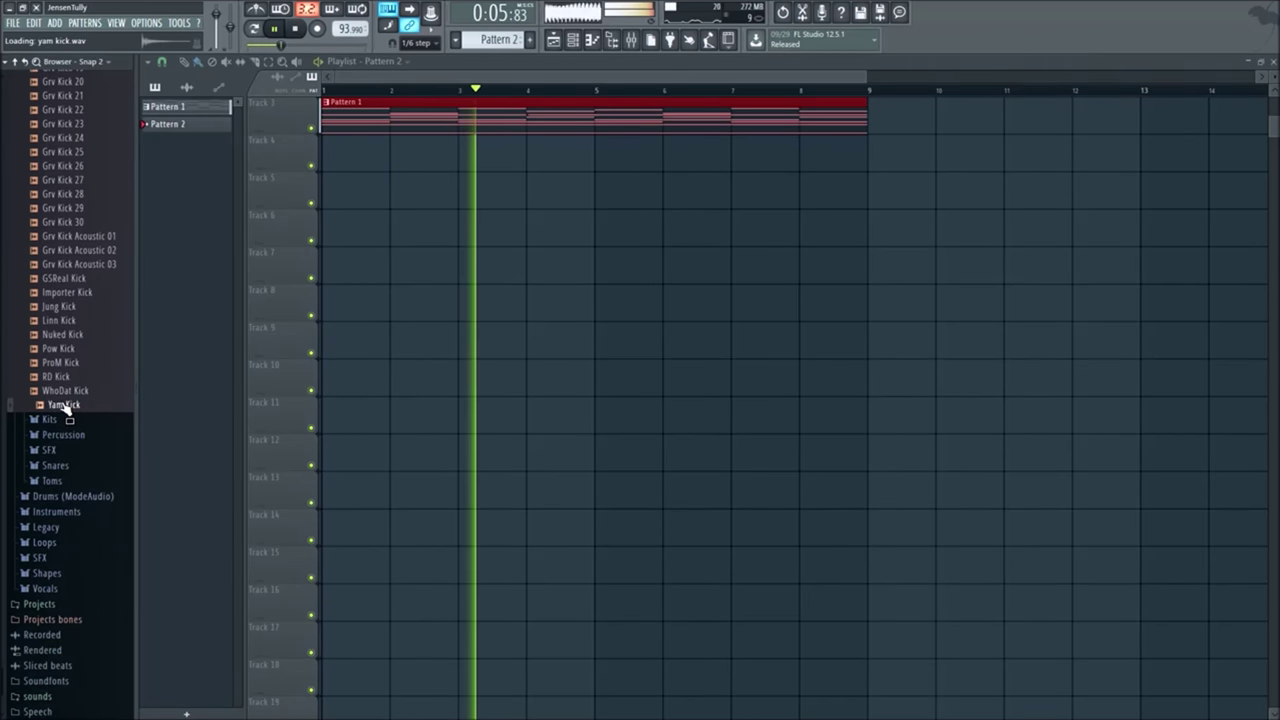
pyautogui.click(68, 390)
pyautogui.click(72, 376)
pyautogui.click(76, 362)
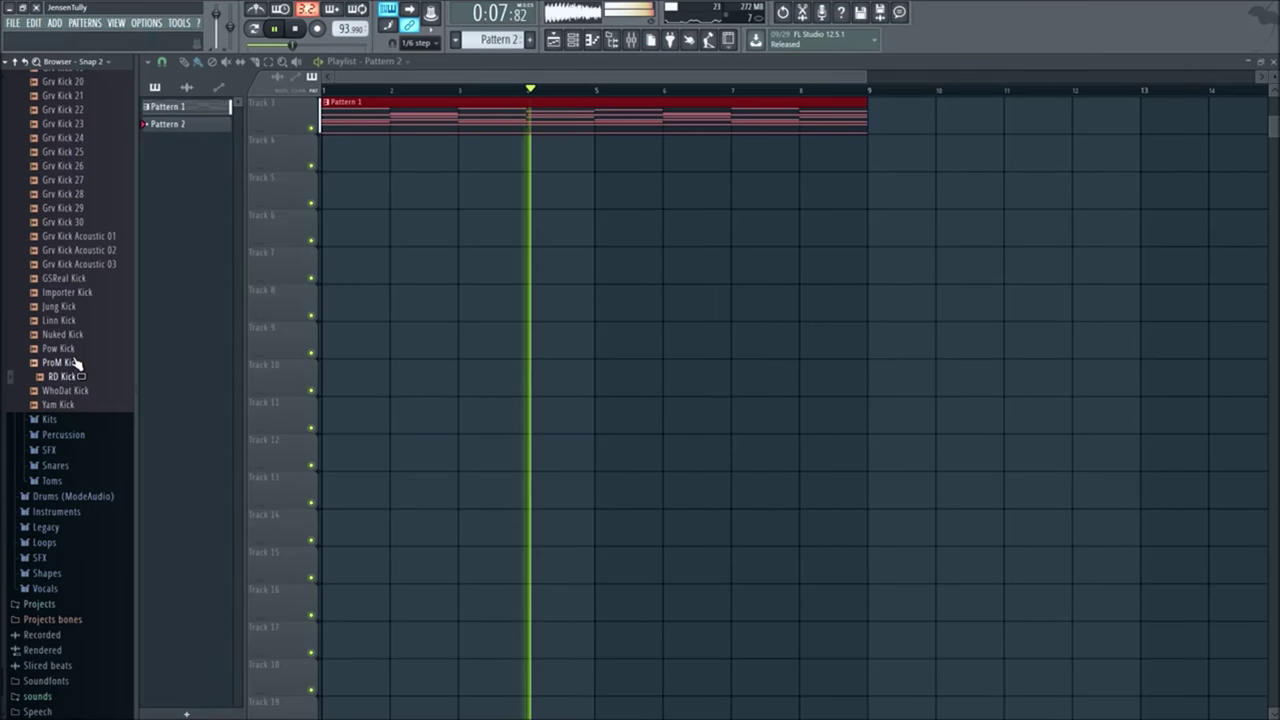
pyautogui.click(70, 354)
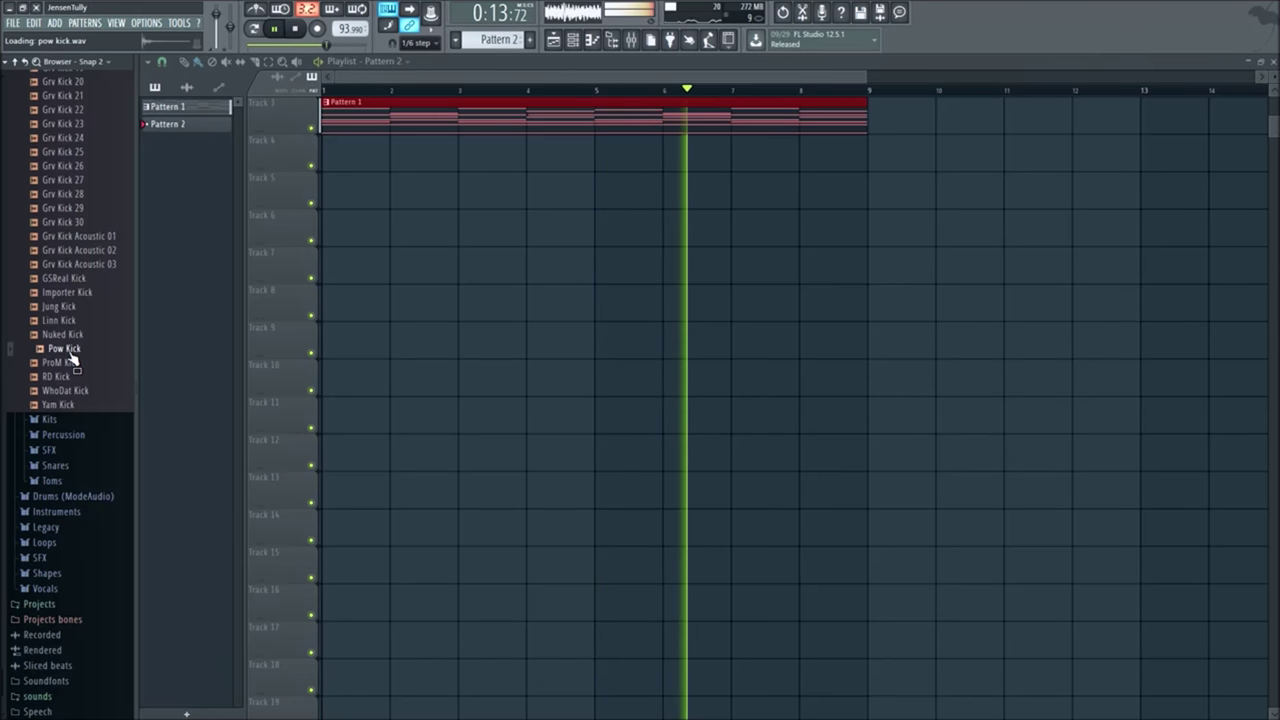
pyautogui.click(68, 321)
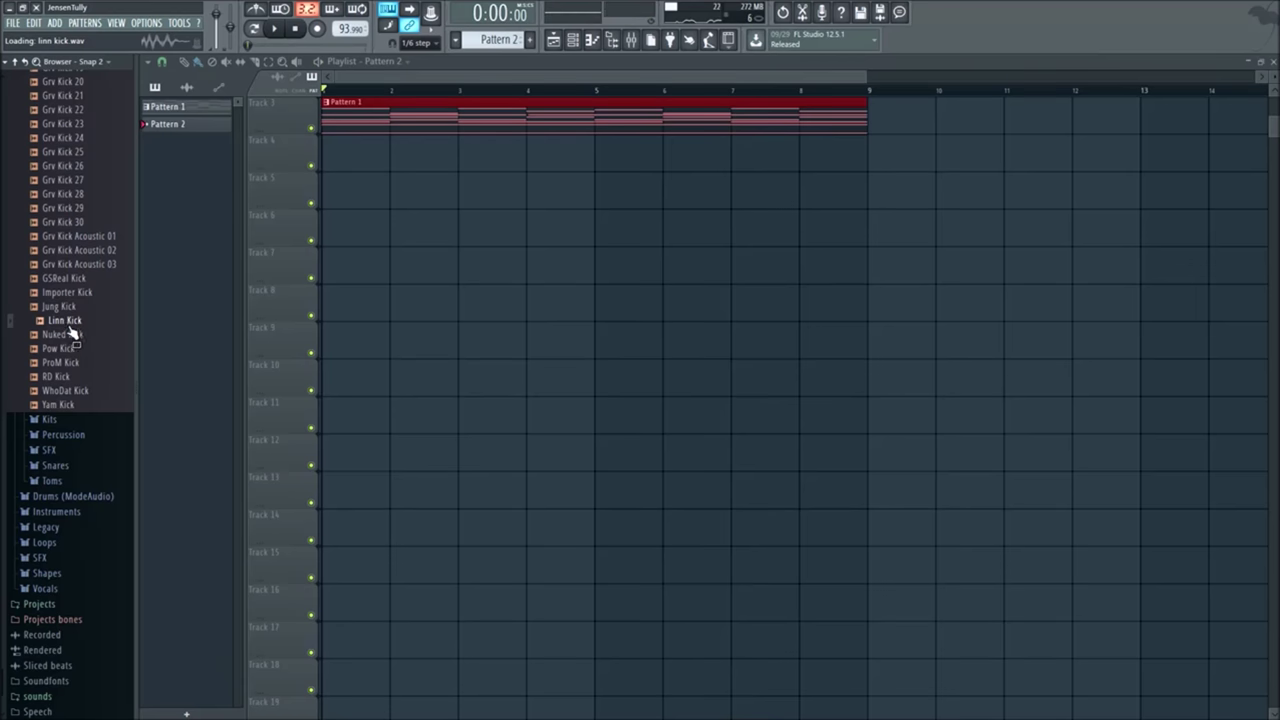
pyautogui.scroll(10, 70, 333)
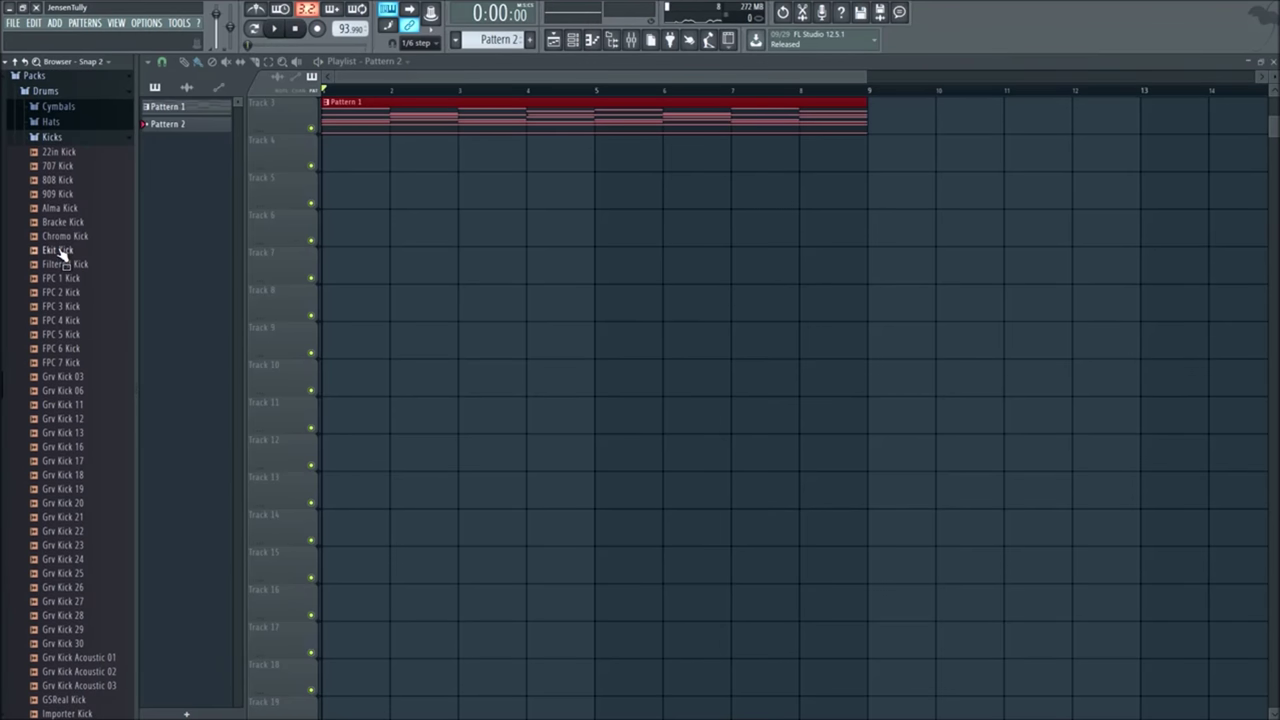
# Step: Browse the Drums pack's Hats folder again
pyautogui.click(80, 139)
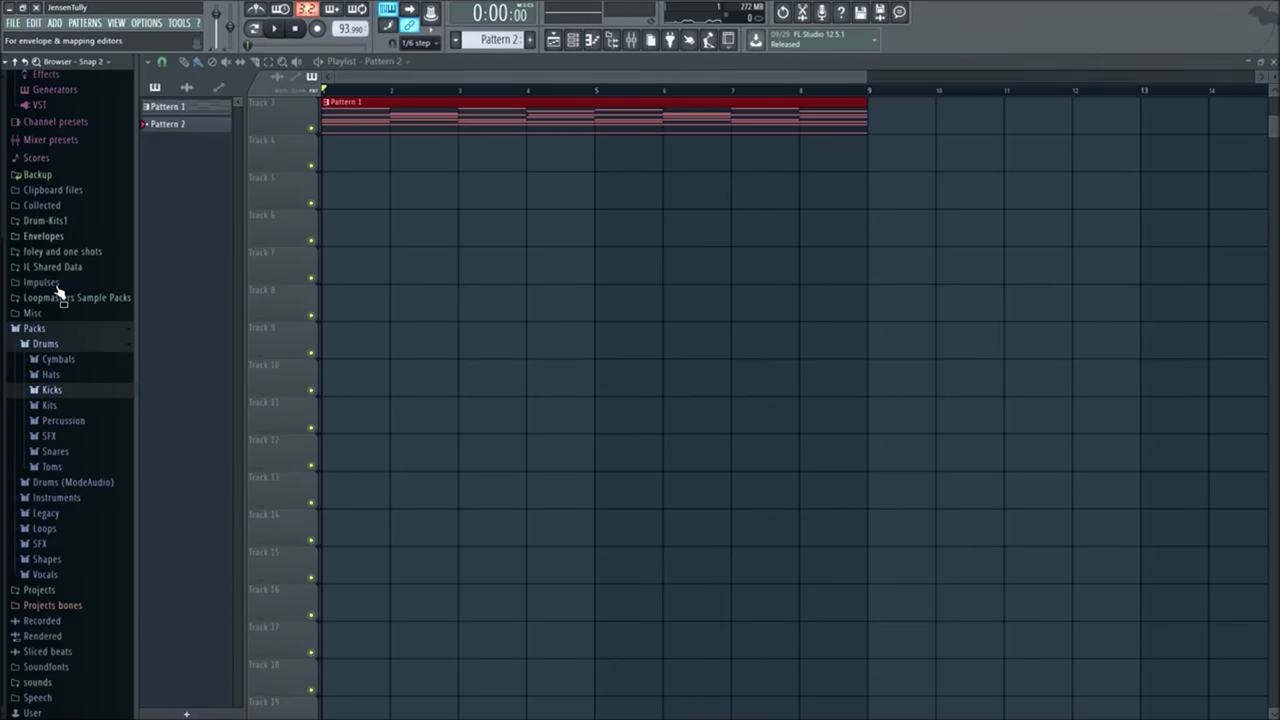
pyautogui.click(68, 377)
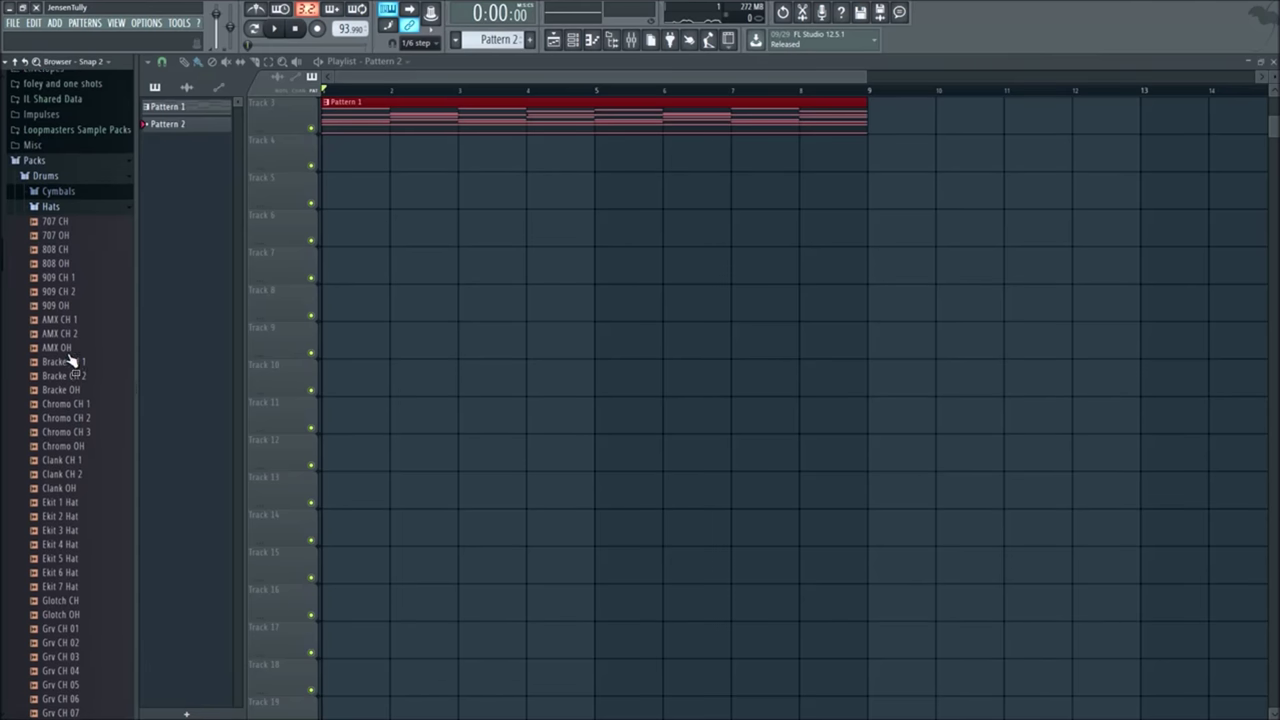
pyautogui.click(79, 208)
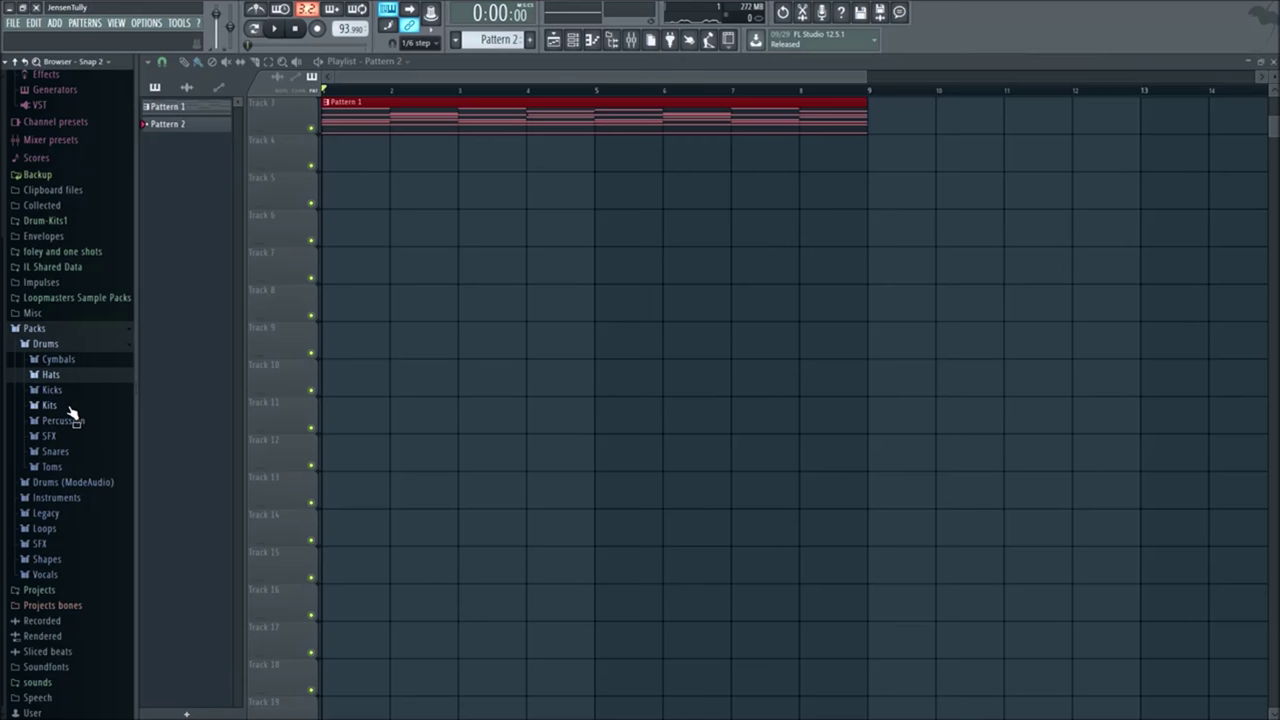
# Step: Audition kick samples in the Drums (ModeAudio) Kicks folder against the chords, including Attack Kick 03
pyautogui.click(72, 483)
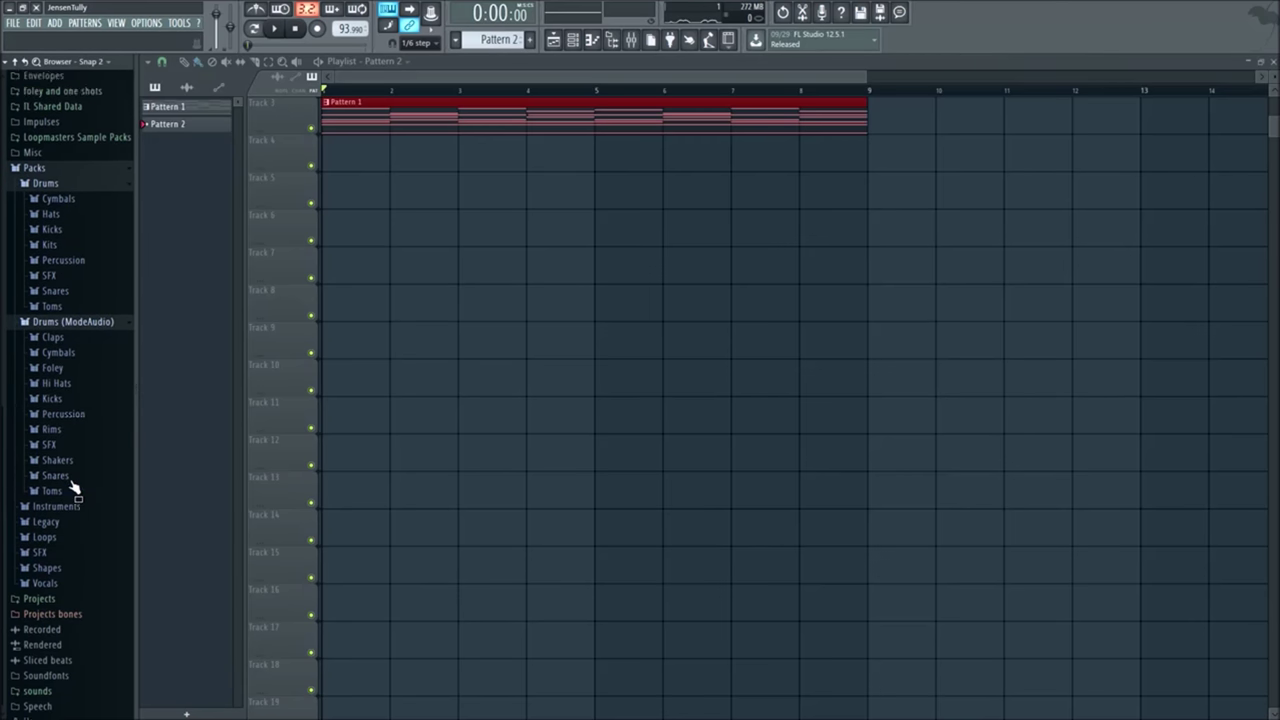
pyautogui.click(70, 392)
pyautogui.press('space')
pyautogui.scroll(-6, 77, 405)
pyautogui.click(75, 408)
pyautogui.scroll(-3, 77, 410)
pyautogui.scroll(2, 72, 414)
pyautogui.click(72, 412)
pyautogui.scroll(6, 67, 318)
pyautogui.click(40, 292)
pyautogui.click(55, 182)
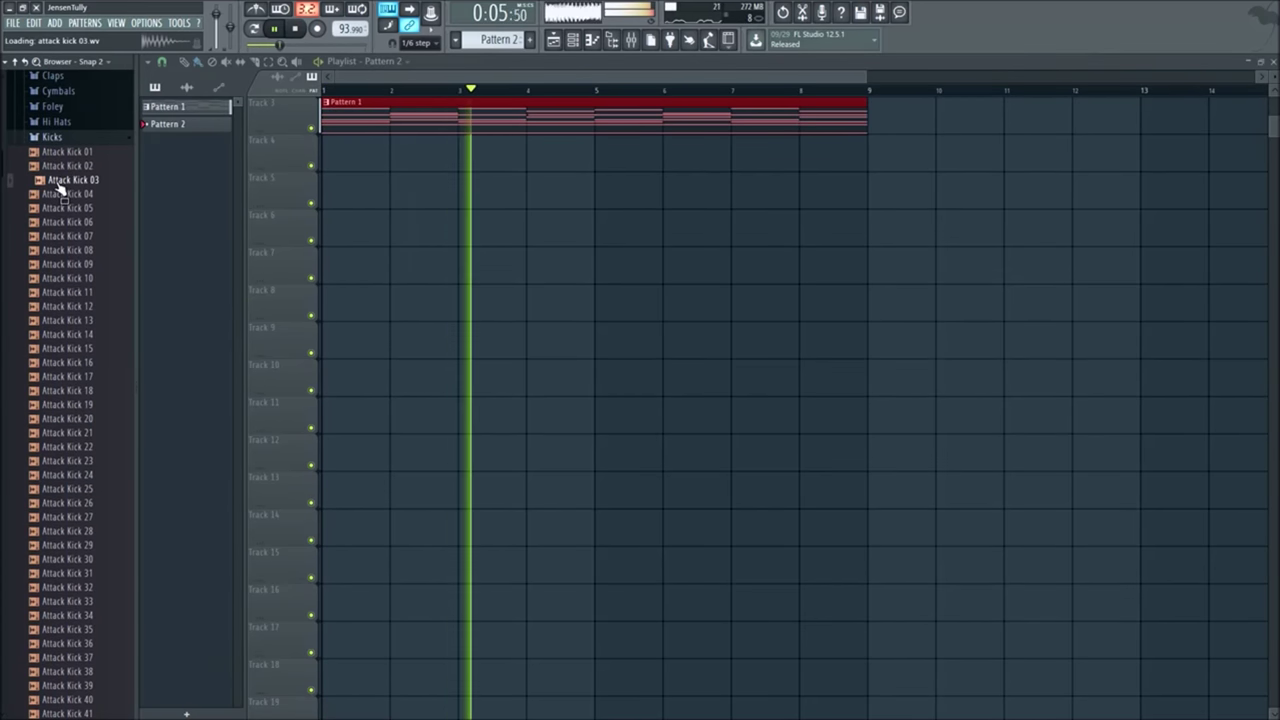
# Step: Audition Attack Kick 02 and load it into a new sampler channel
pyautogui.click(65, 166)
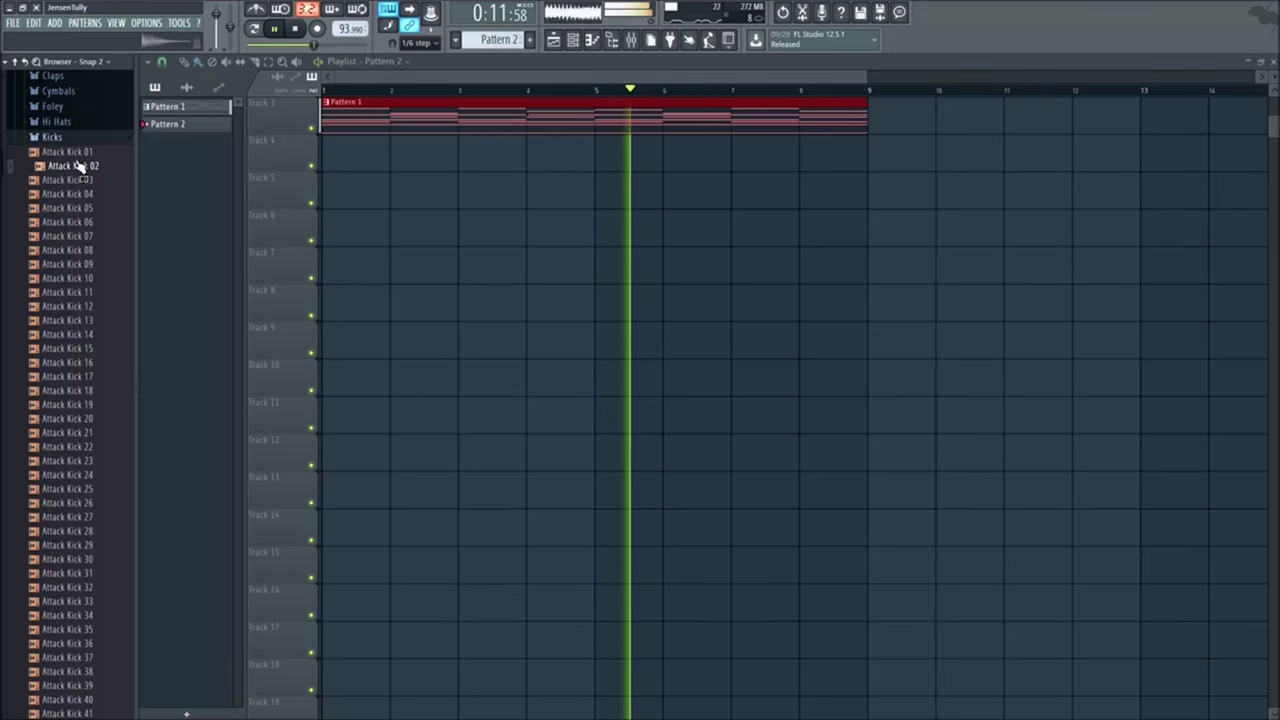
pyautogui.press('Up')
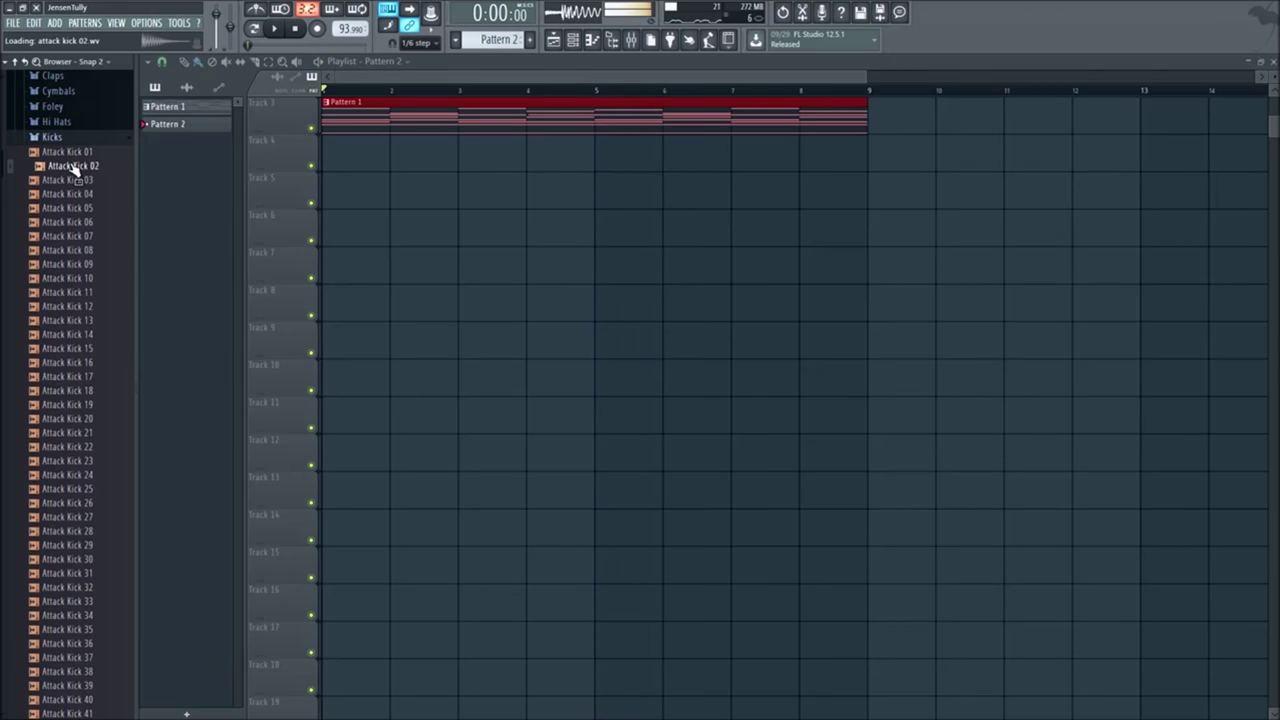
pyautogui.rightClick(73, 166)
pyautogui.click(93, 179)
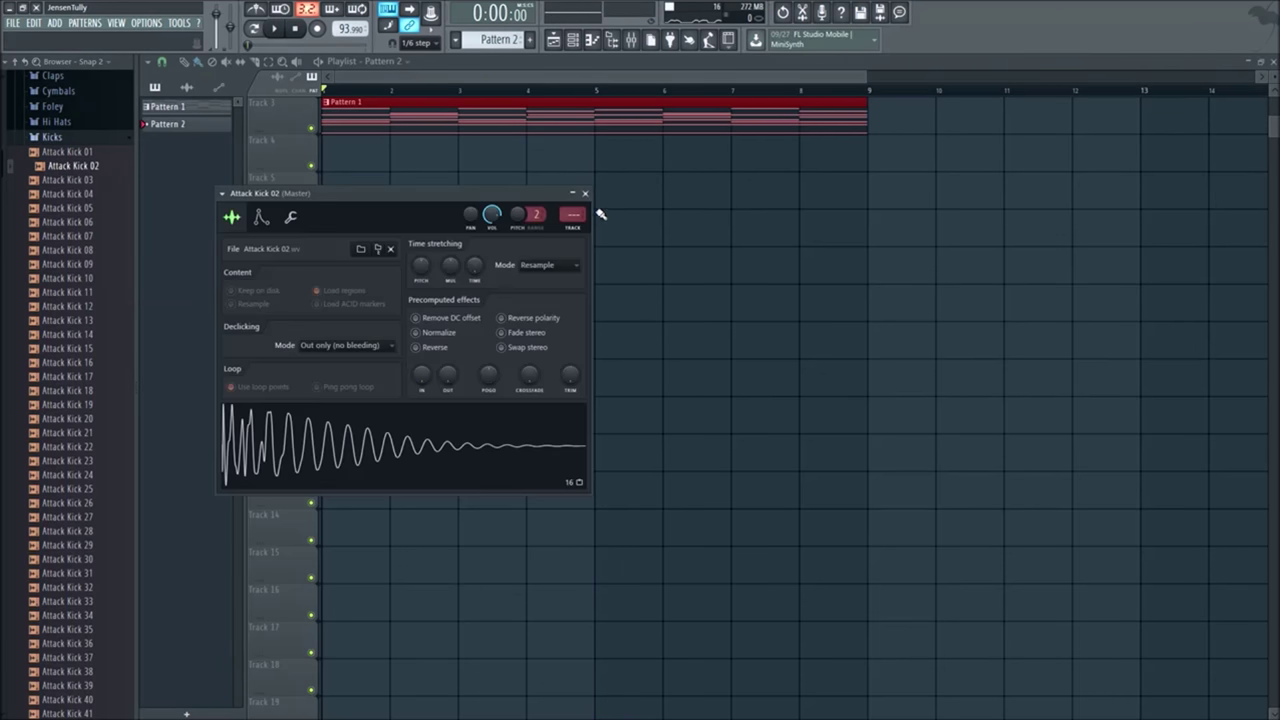
# Step: Close the Attack Kick 02 channel settings and delete the unused Sampler channel from the channel rack
pyautogui.click(585, 194)
pyautogui.click(635, 42)
pyautogui.click(635, 42)
pyautogui.click(592, 40)
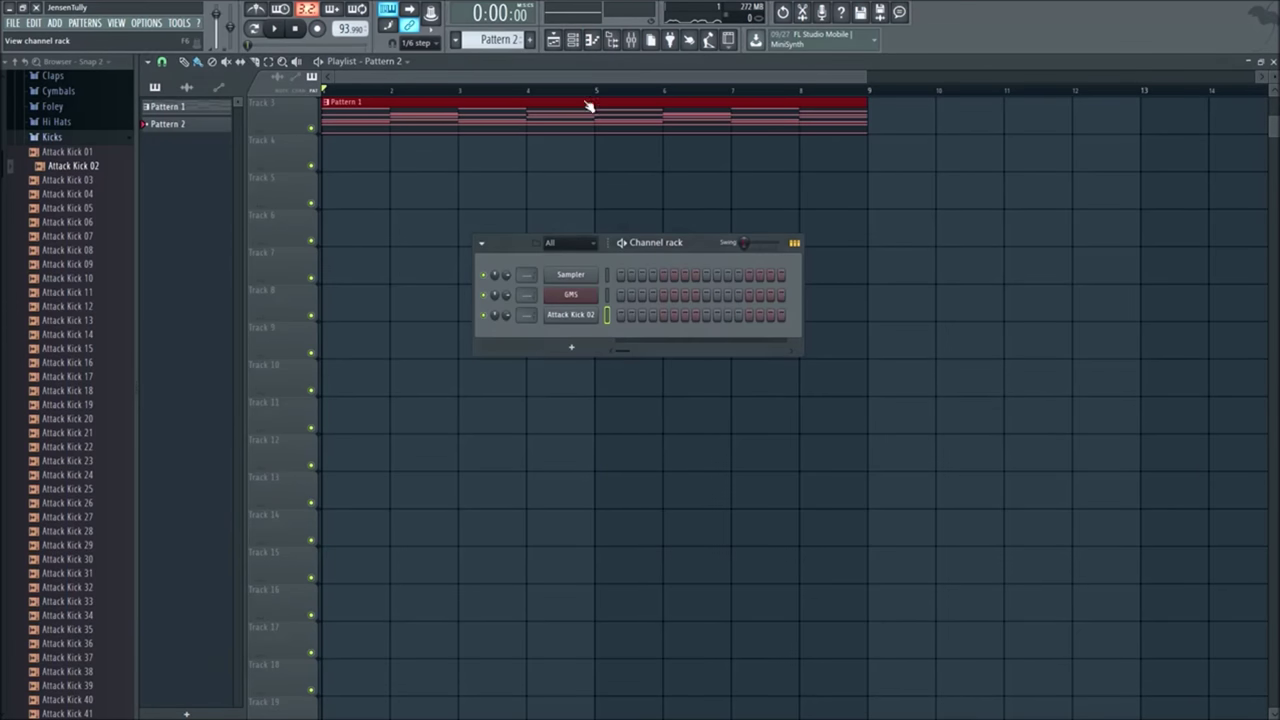
pyautogui.rightClick(590, 275)
pyautogui.hotkey('alt', 'Delete')
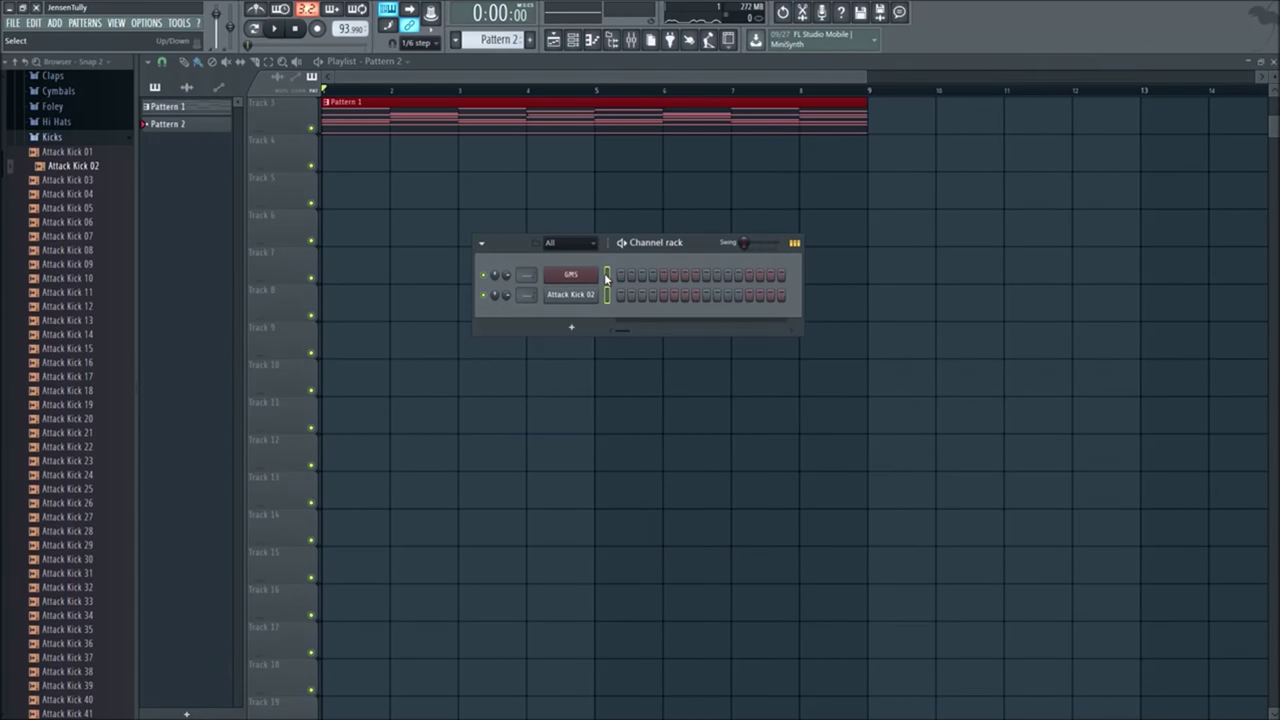
# Step: Route the selected GMS and Attack Kick 02 channels to consecutive mixer tracks starting from Insert 1
pyautogui.click(631, 42)
pyautogui.rightClick(181, 116)
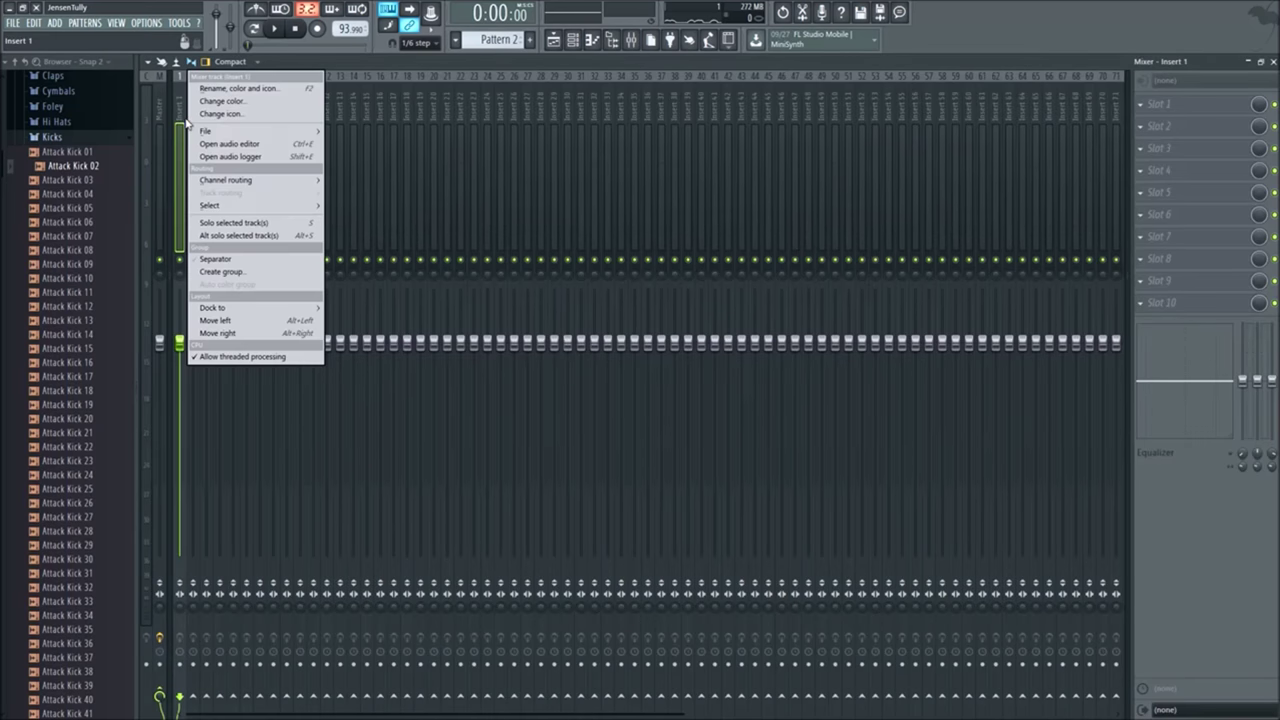
pyautogui.click(575, 42)
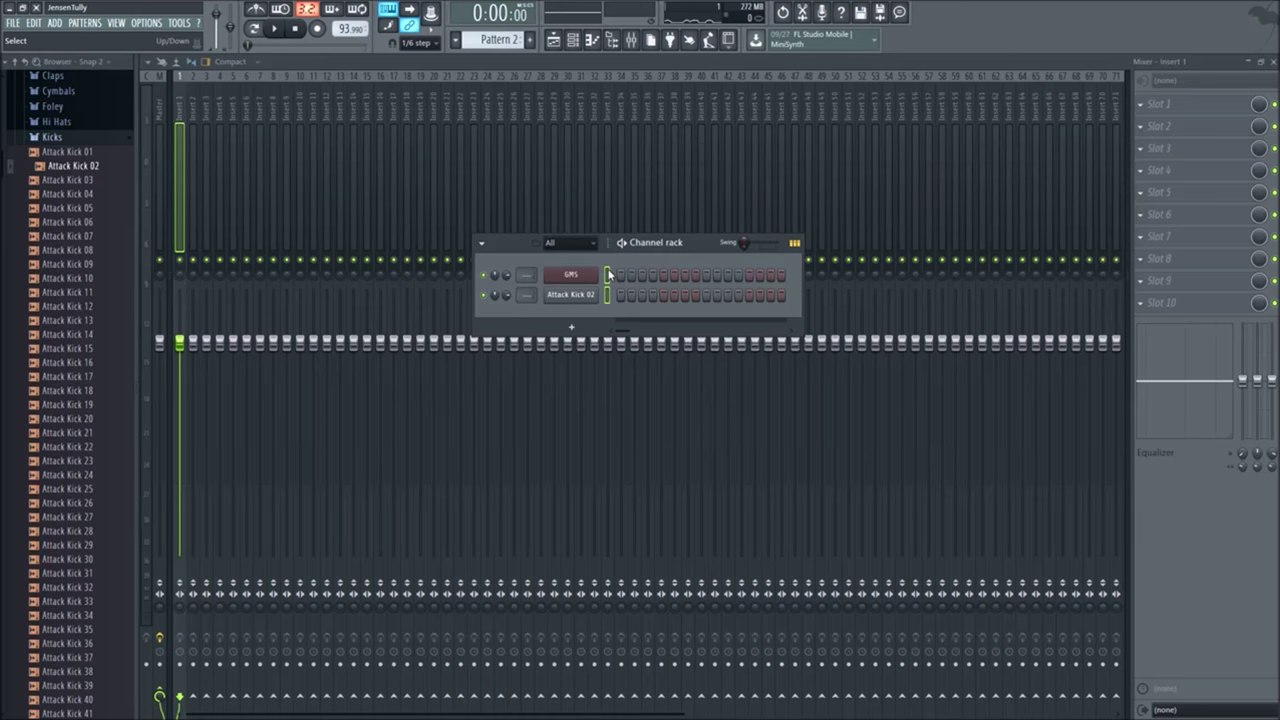
pyautogui.click(611, 40)
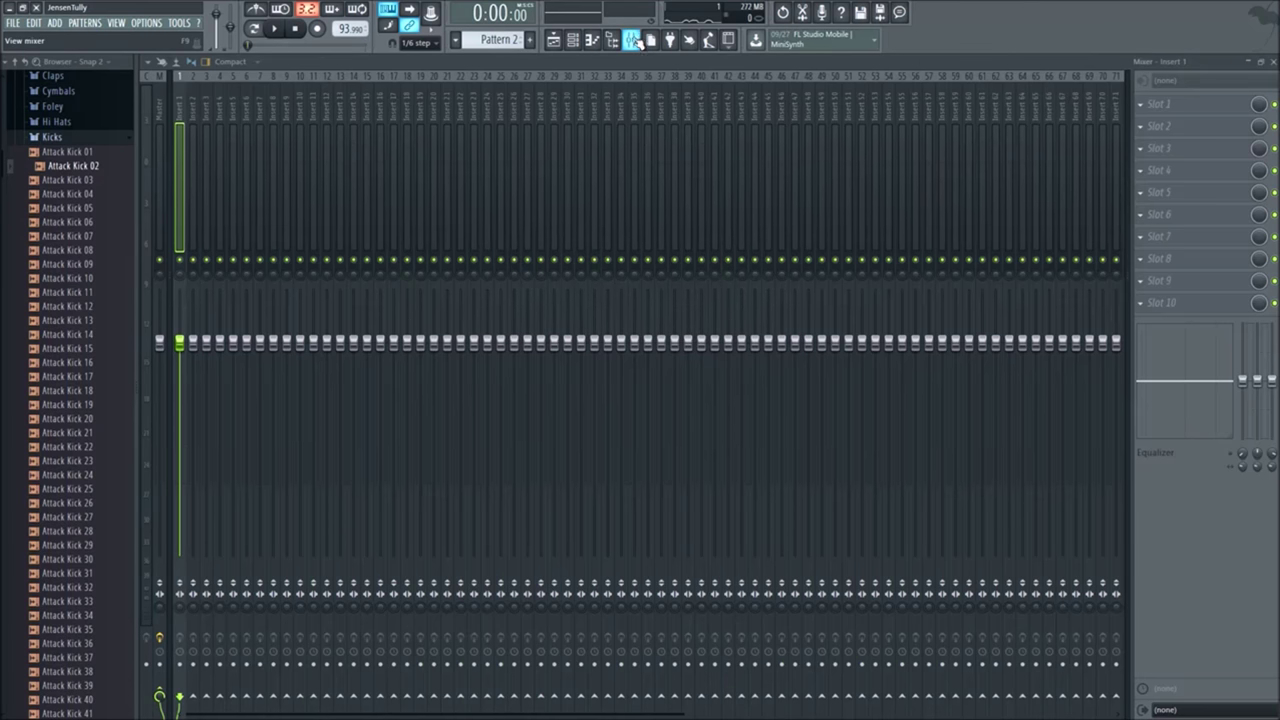
pyautogui.rightClick(182, 114)
pyautogui.moveTo(252, 180)
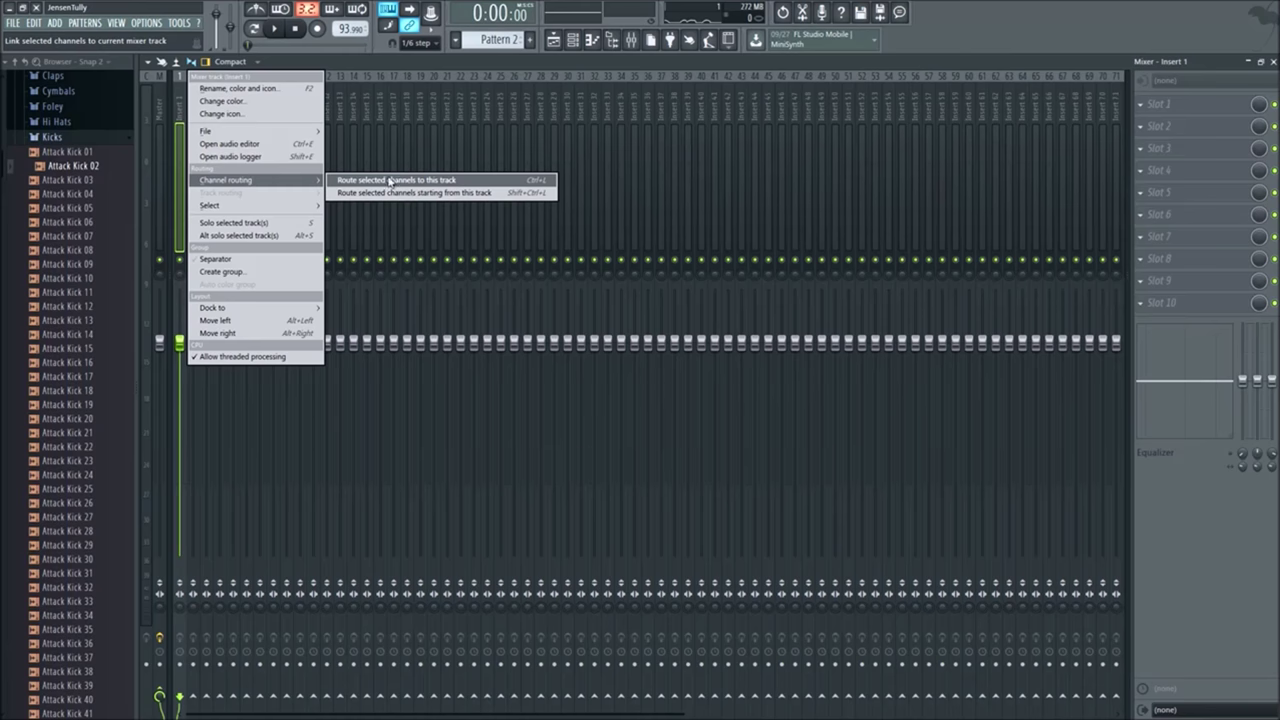
pyautogui.click(475, 195)
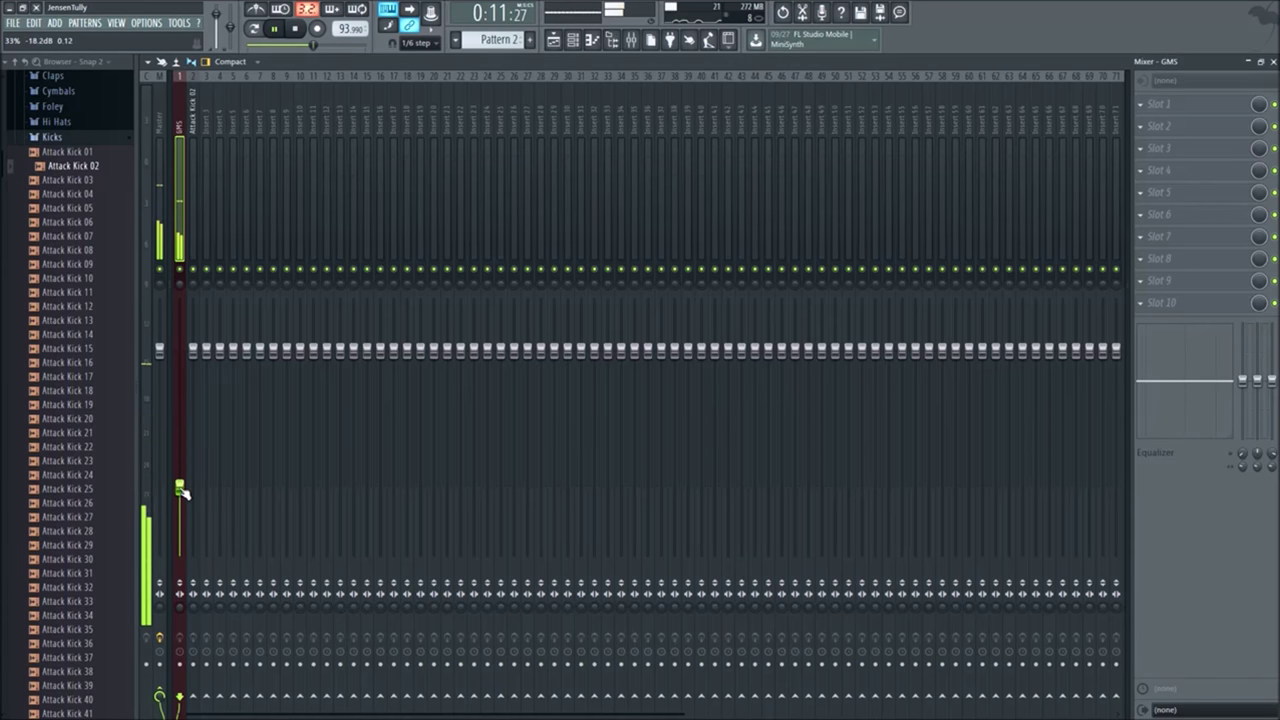
# Step: Place an Attack Kick 02 hit on the first step of Pattern 2
pyautogui.click(553, 40)
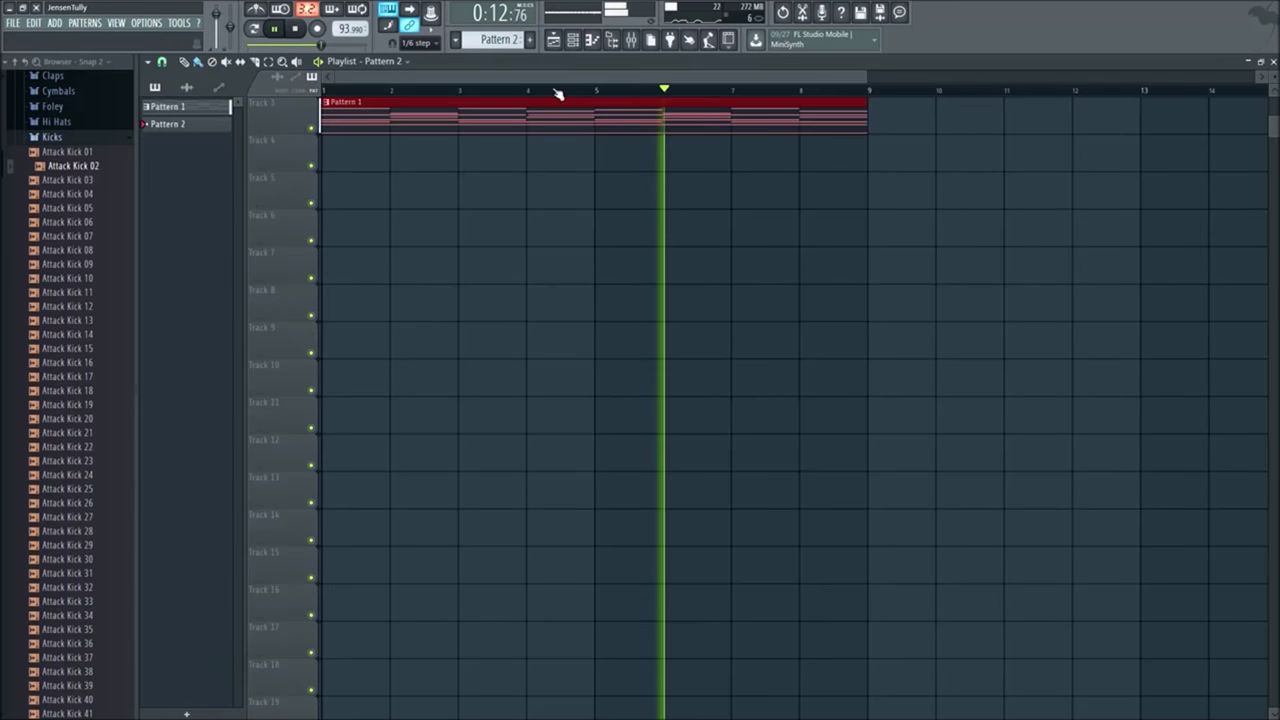
pyautogui.click(591, 40)
pyautogui.press('space')
pyautogui.click(620, 295)
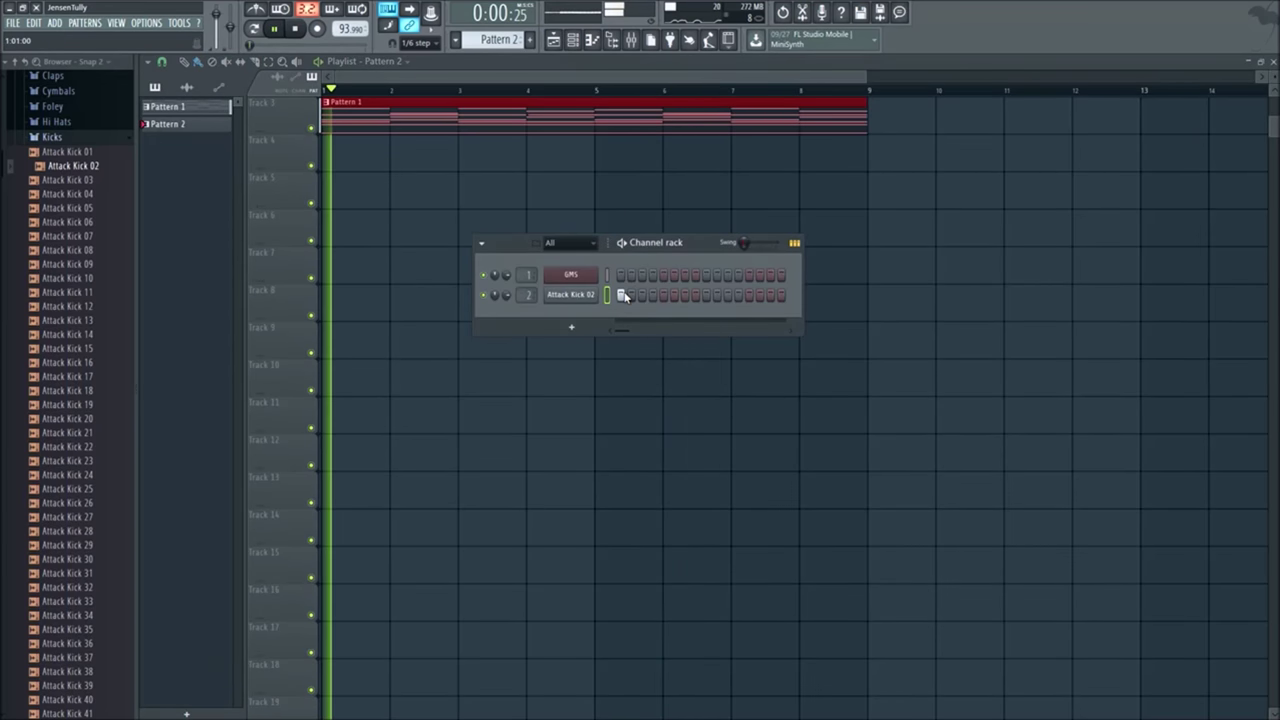
# Step: Fill bars 1 to 8 of Track 4 with Pattern 2 clips beneath the chords and play the arrangement
pyautogui.moveTo(335, 150); pyautogui.dragTo(948, 156)
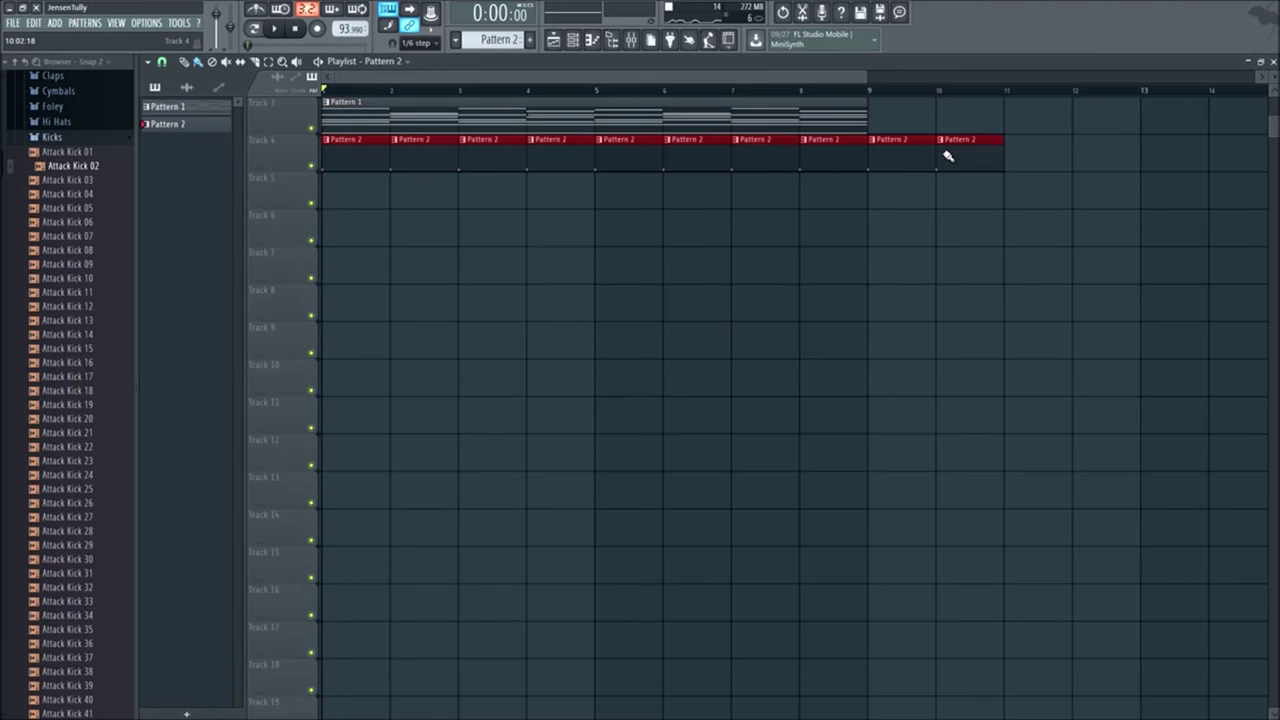
pyautogui.click(573, 40)
pyautogui.press('space')
pyautogui.press('space')
pyautogui.moveTo(689, 240); pyautogui.dragTo(672, 250)
pyautogui.press('space')
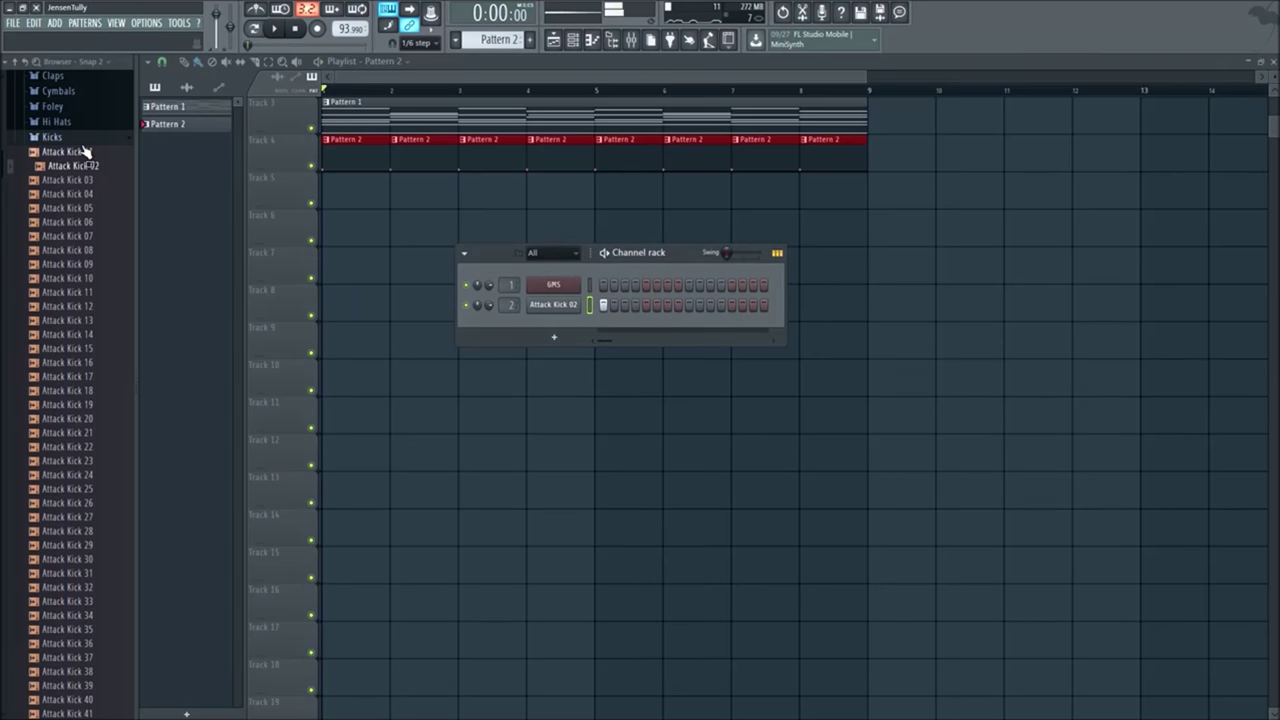
# Step: Audition claps in the Drums (ModeAudio) Claps folder against the beat, including Attack Clap 02, 03 and 05
pyautogui.click(84, 139)
pyautogui.click(52, 330)
pyautogui.scroll(-4, 57, 334)
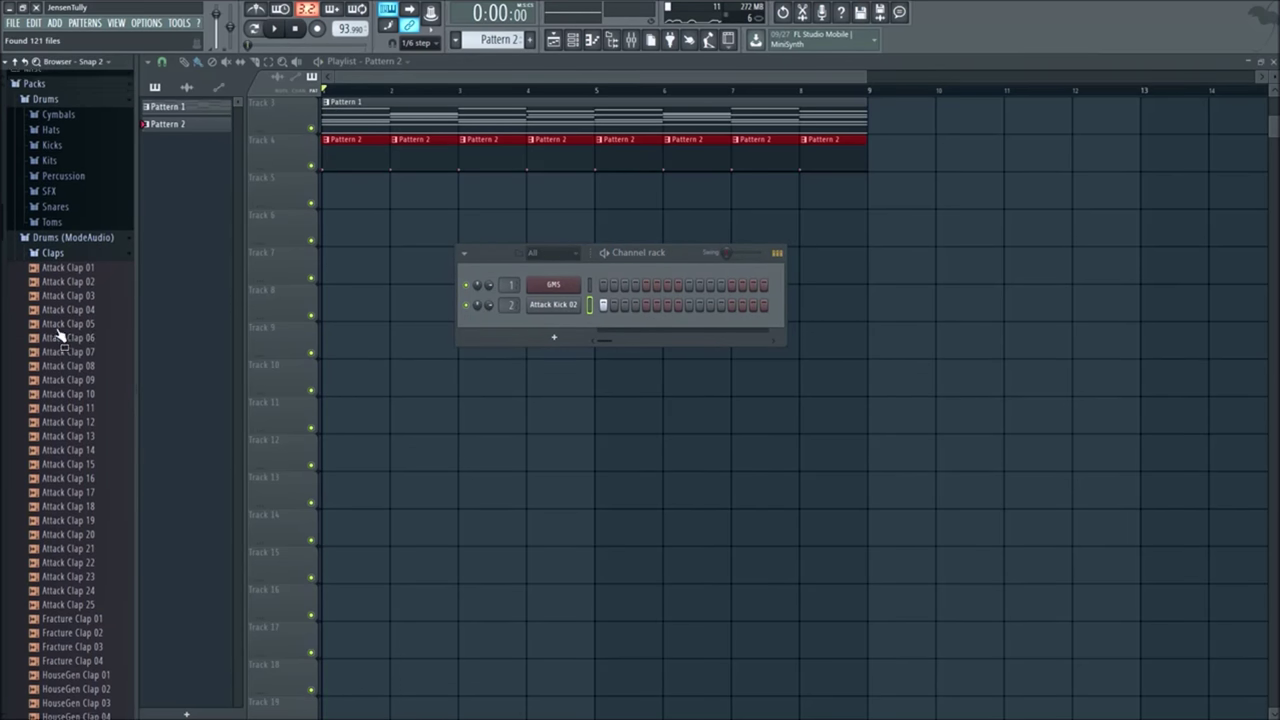
pyautogui.click(80, 189)
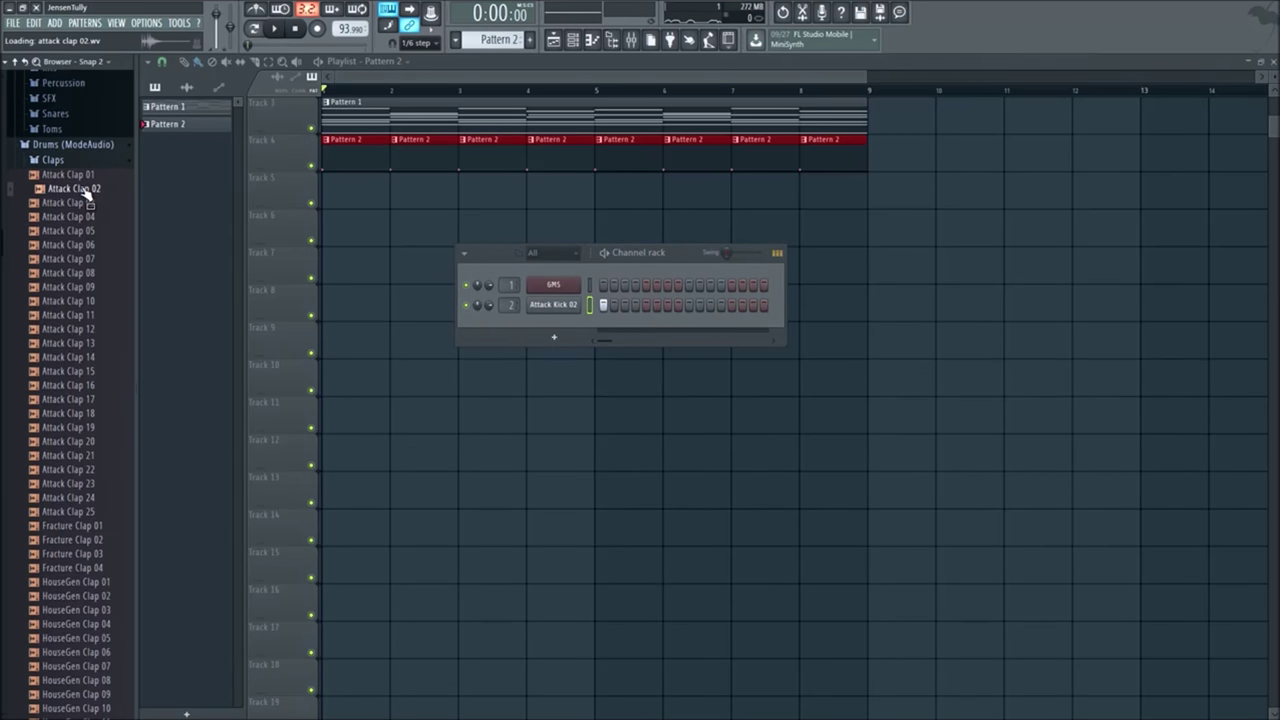
pyautogui.press('space')
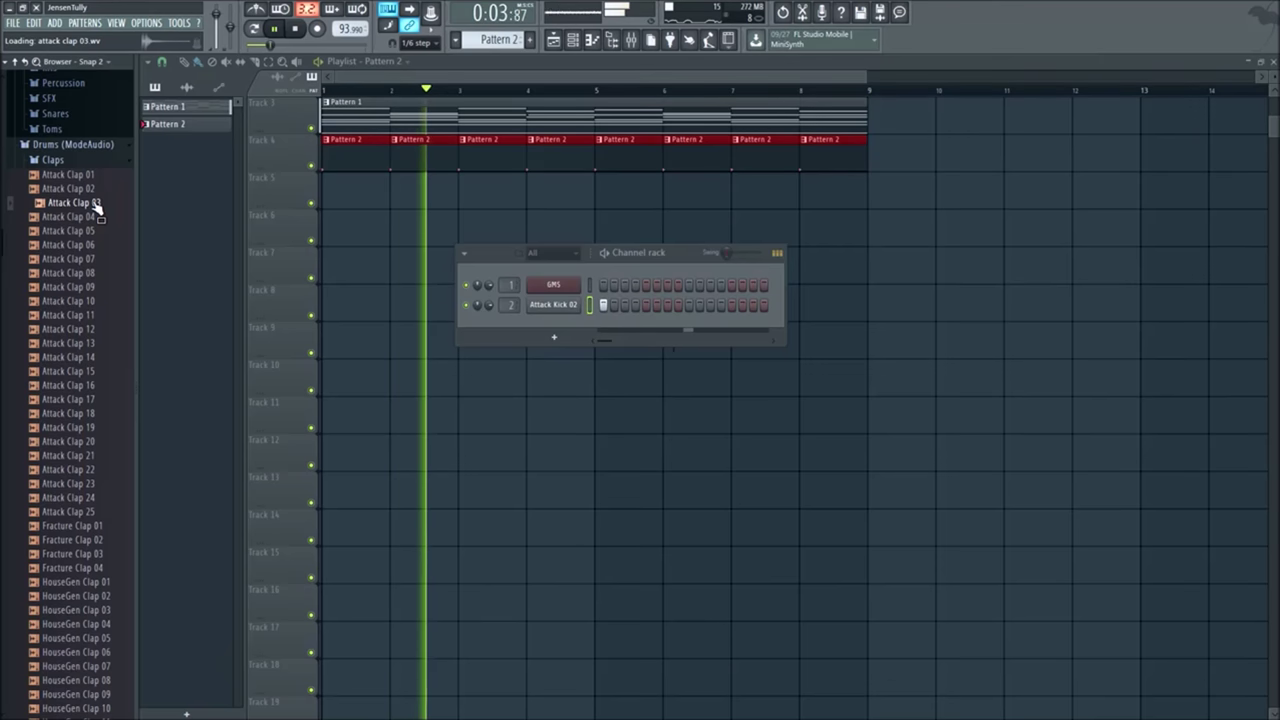
pyautogui.click(100, 233)
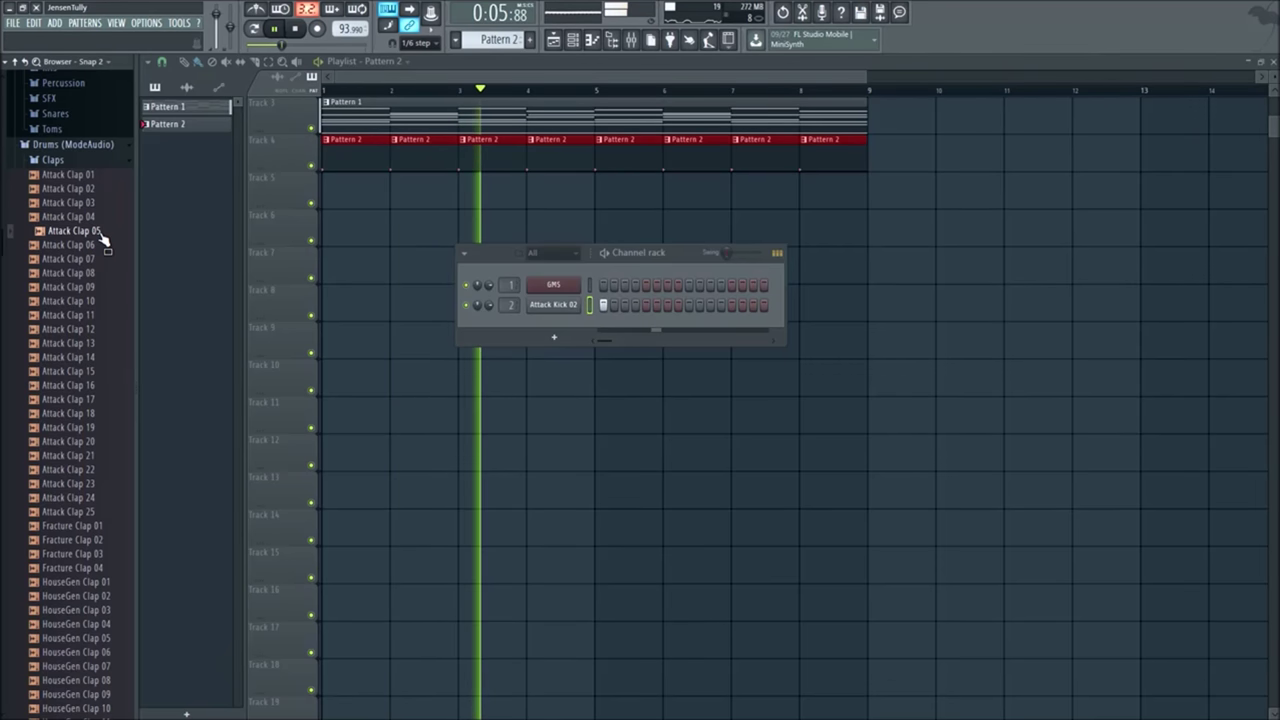
# Step: Audition Attack Clap 06 and load it into a new channel
pyautogui.click(99, 245)
pyautogui.rightClick(99, 248)
pyautogui.click(112, 252)
pyautogui.click(100, 260)
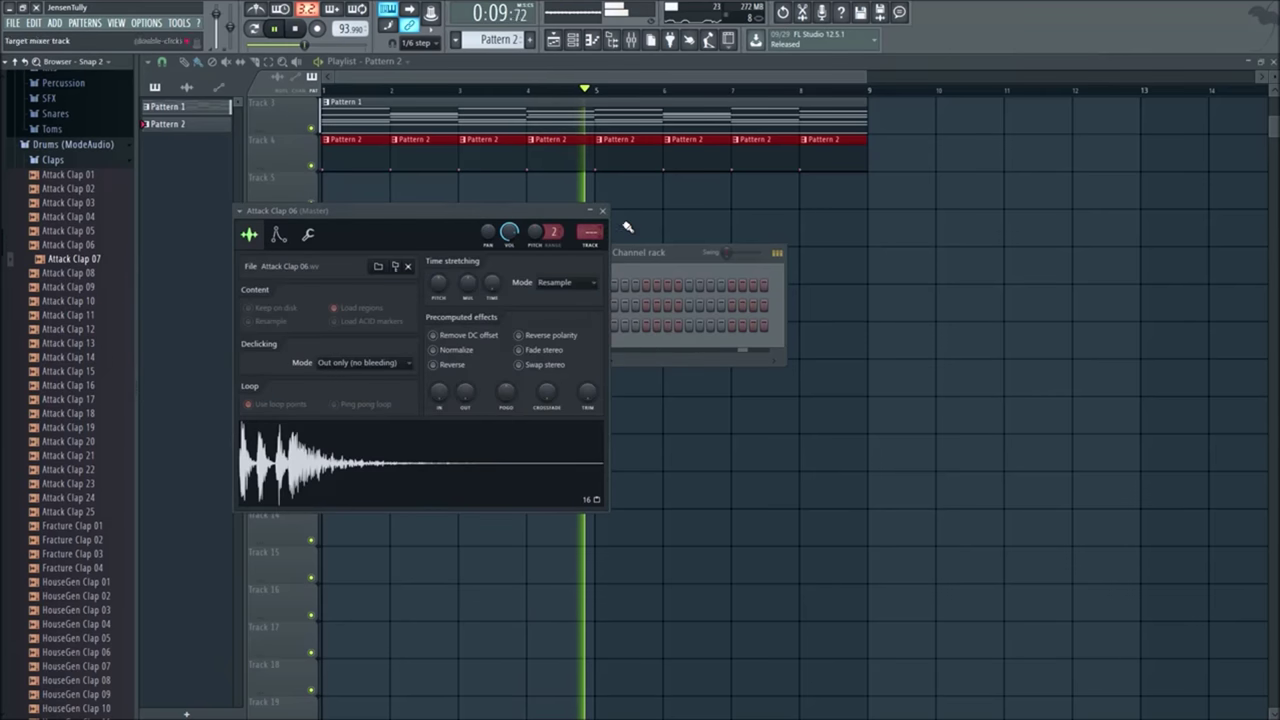
pyautogui.click(603, 211)
# Step: Load Attack Clap 07 and Attack Clap 08 into separate new channels
pyautogui.rightClick(90, 258)
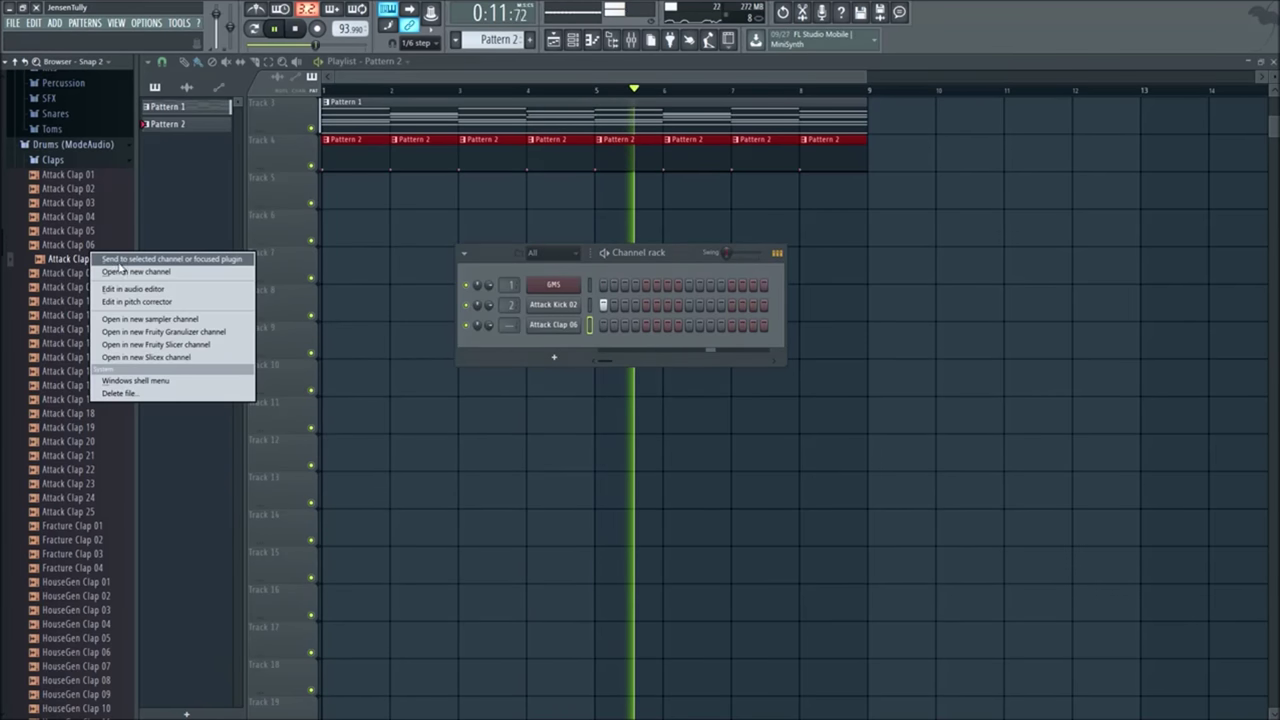
pyautogui.click(112, 271)
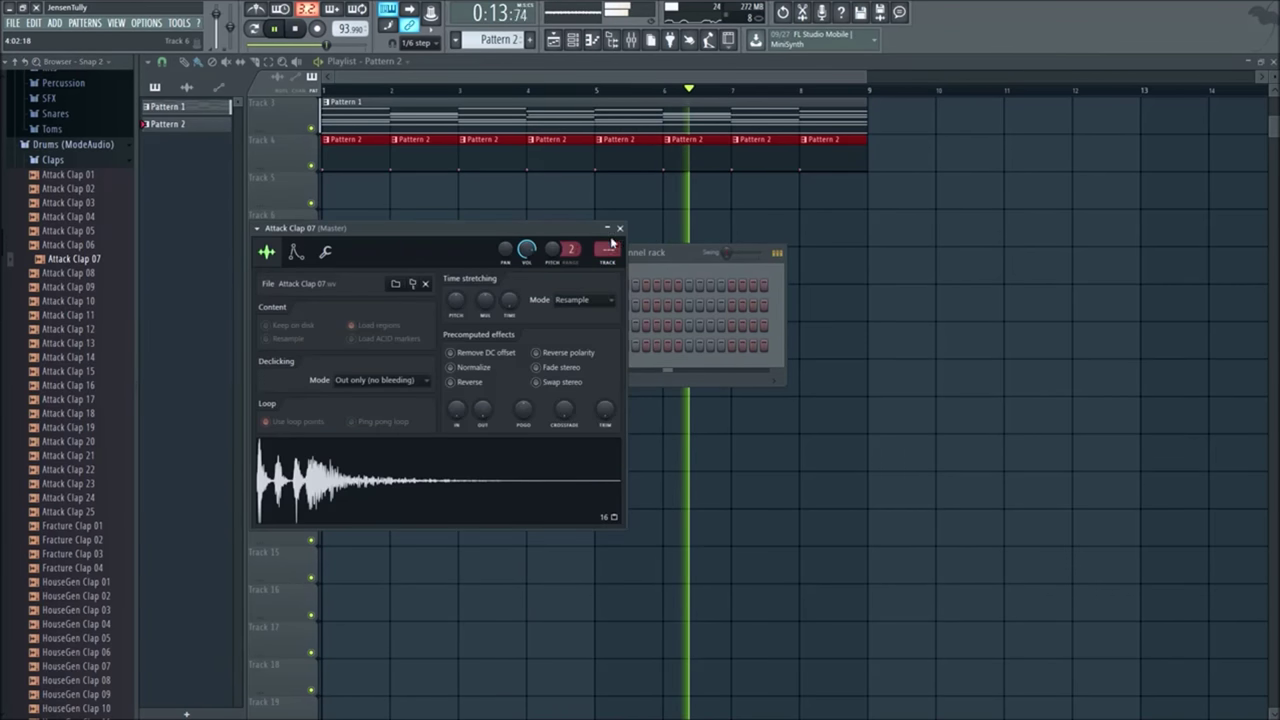
pyautogui.click(620, 230)
pyautogui.click(72, 273)
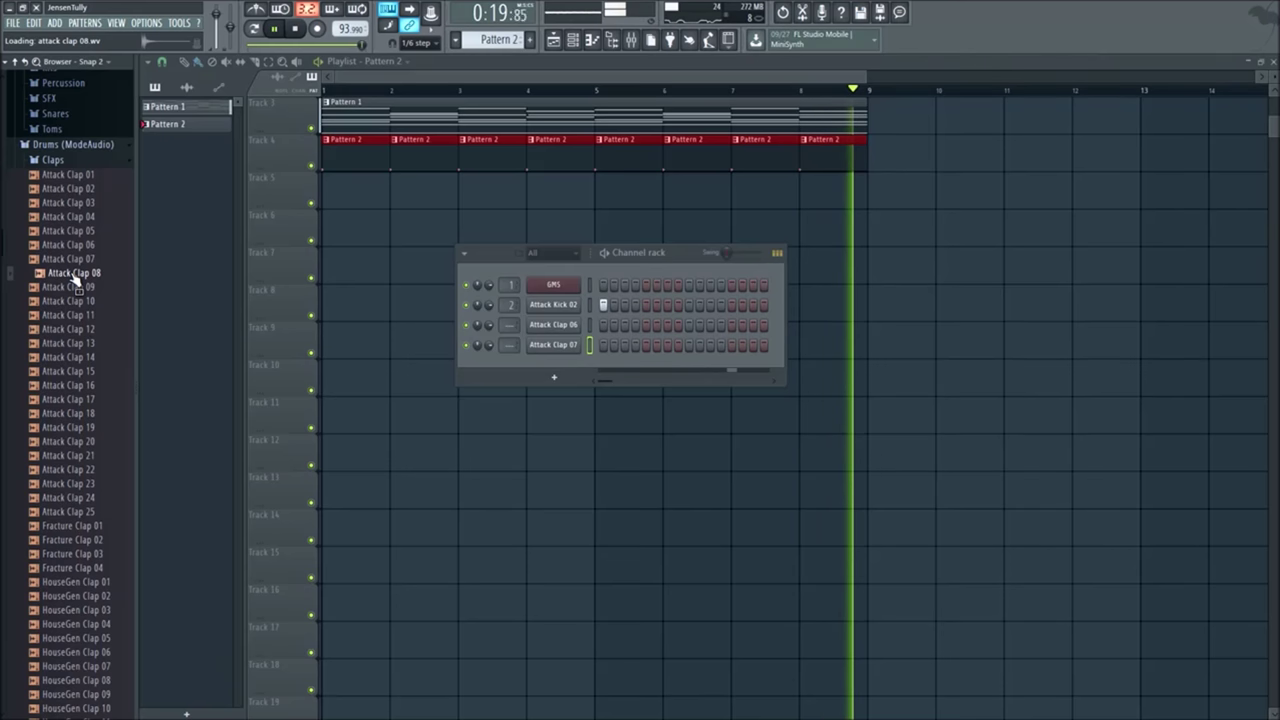
pyautogui.rightClick(76, 272)
pyautogui.click(115, 291)
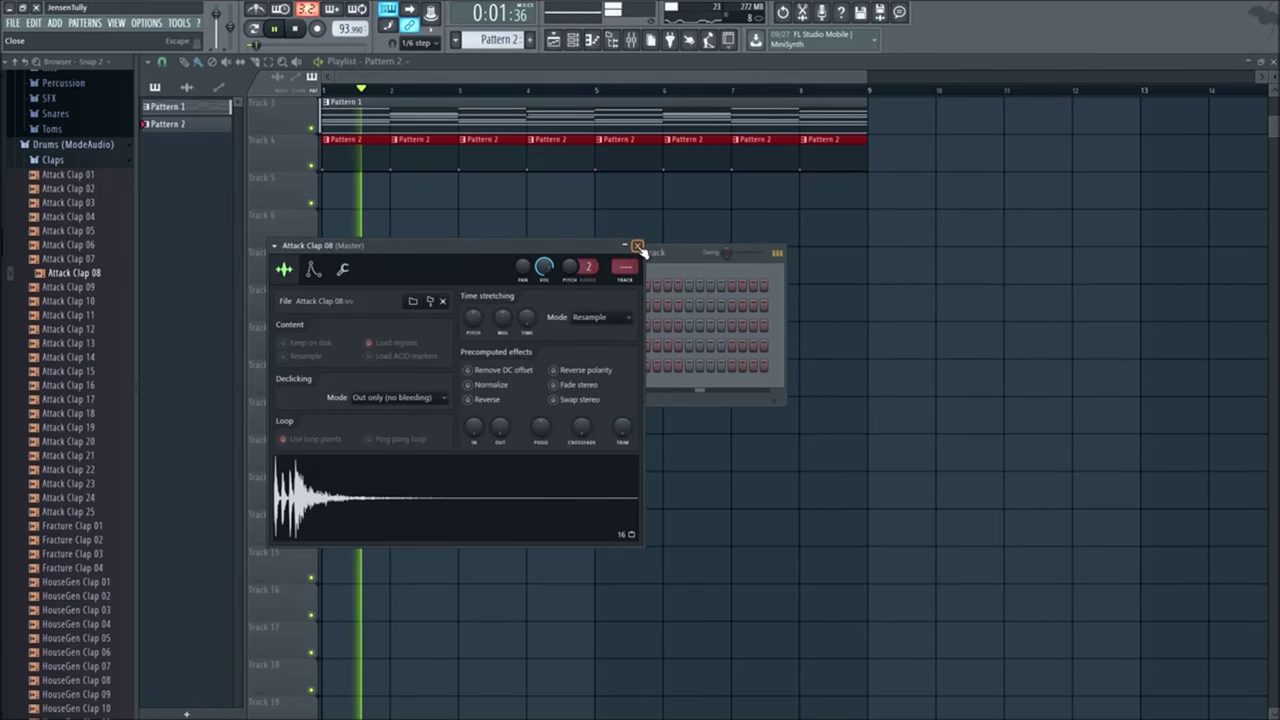
pyautogui.click(637, 246)
# Step: Browse the Drums (ModeAudio) Hi Hats folder, and audition Attack Snare 01, 03 and 04 in its Snares folder
pyautogui.click(52, 159)
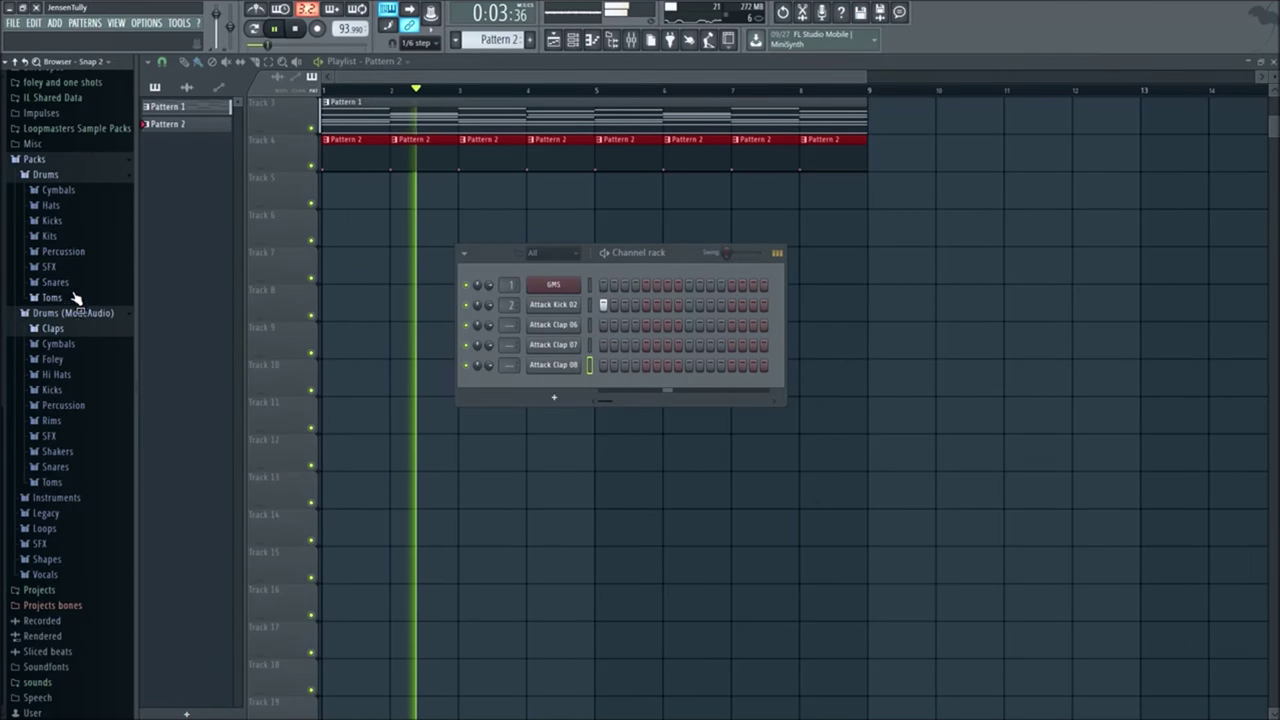
pyautogui.click(55, 374)
pyautogui.click(56, 290)
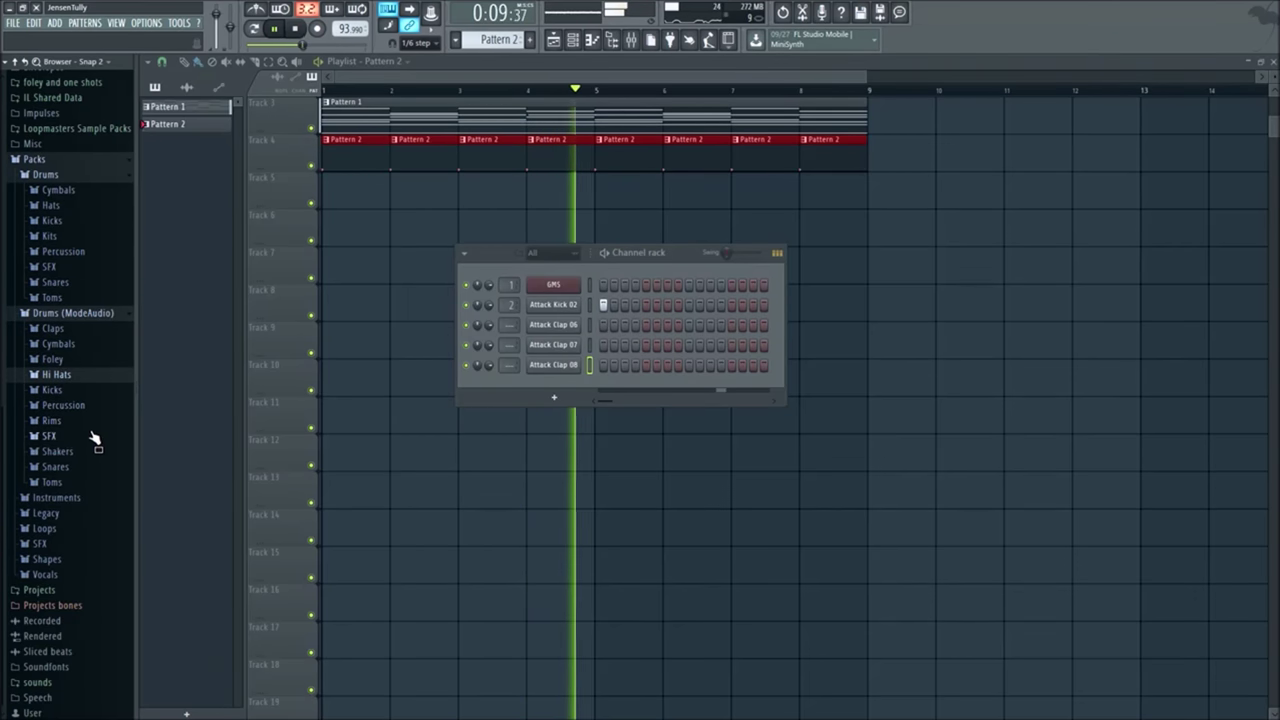
pyautogui.click(75, 467)
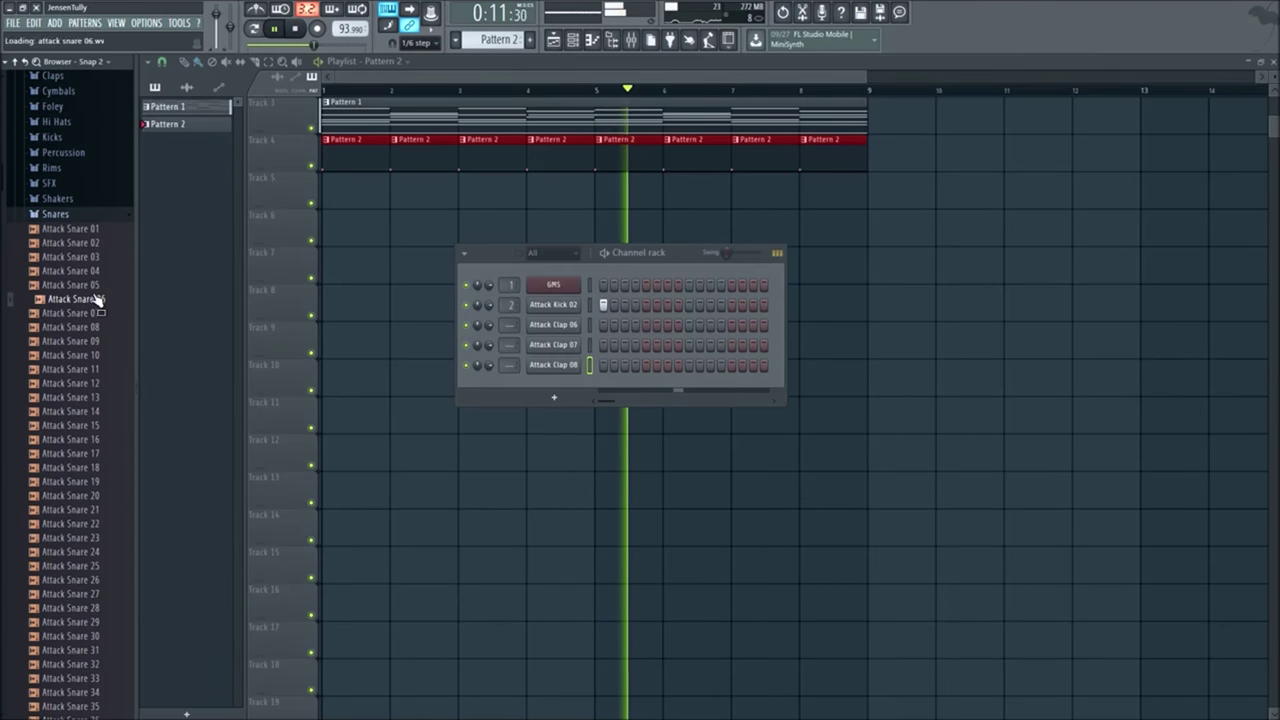
pyautogui.click(85, 231)
pyautogui.click(50, 257)
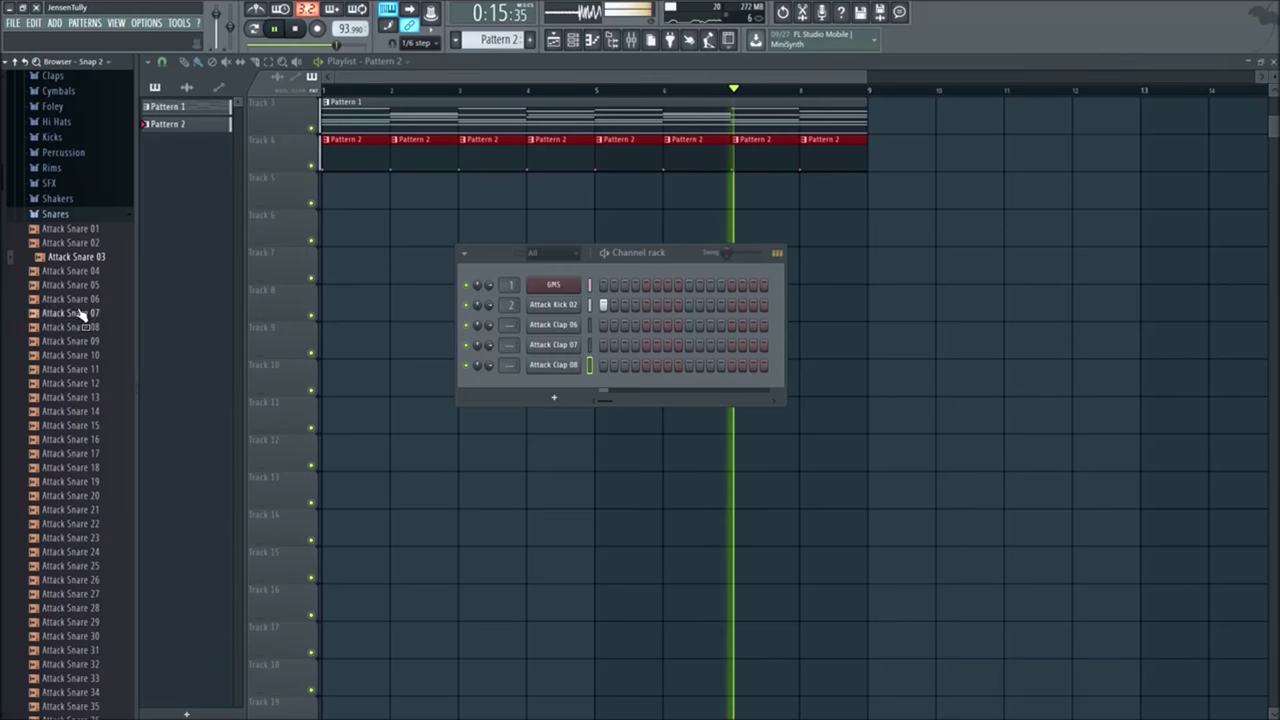
pyautogui.click(63, 273)
pyautogui.press('space')
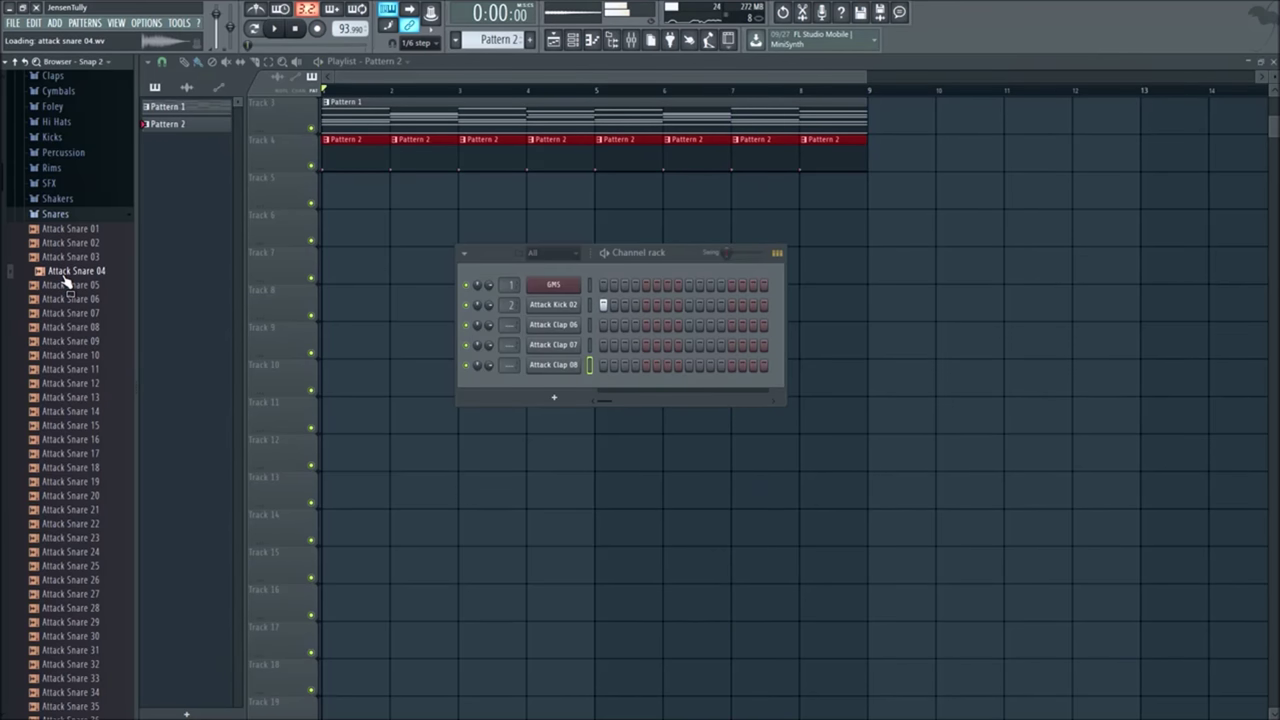
# Step: Audition more samples further down the Snares folder, including Attack Snare 11 and Attack Snare 60
pyautogui.scroll(-4, 78, 367)
pyautogui.scroll(2, 80, 371)
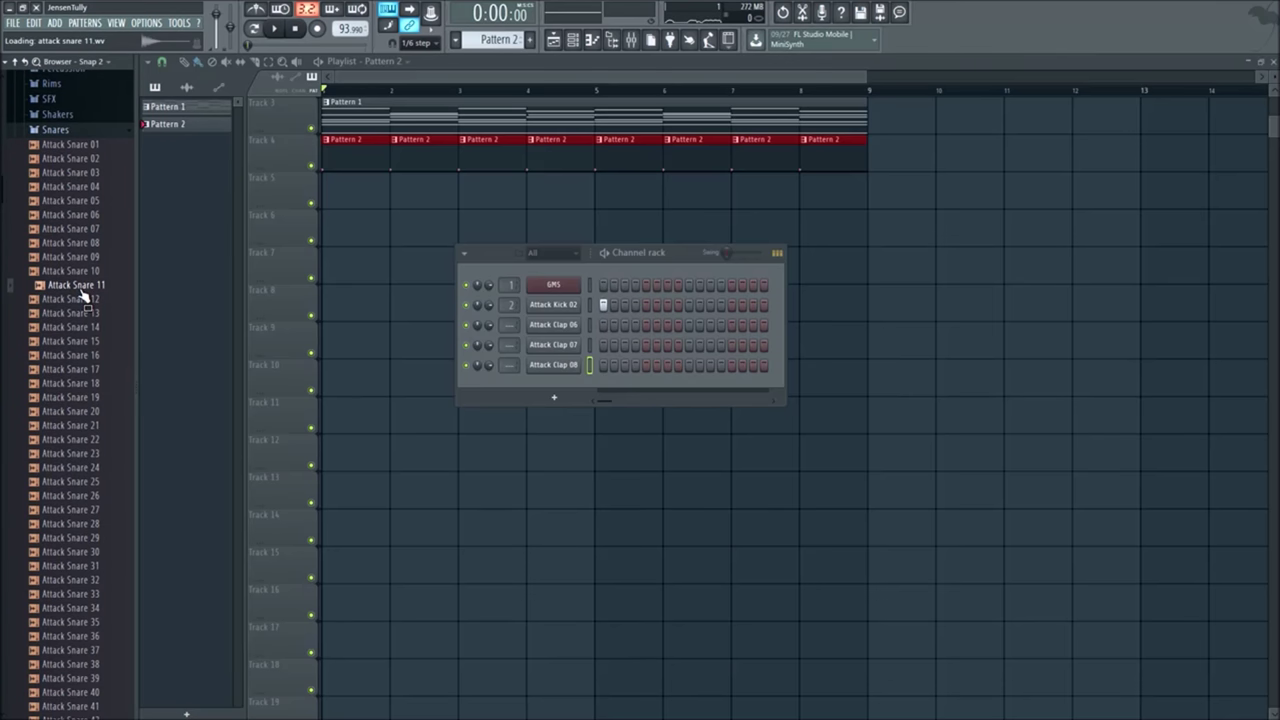
pyautogui.scroll(-2, 85, 295)
pyautogui.scroll(-4, 83, 290)
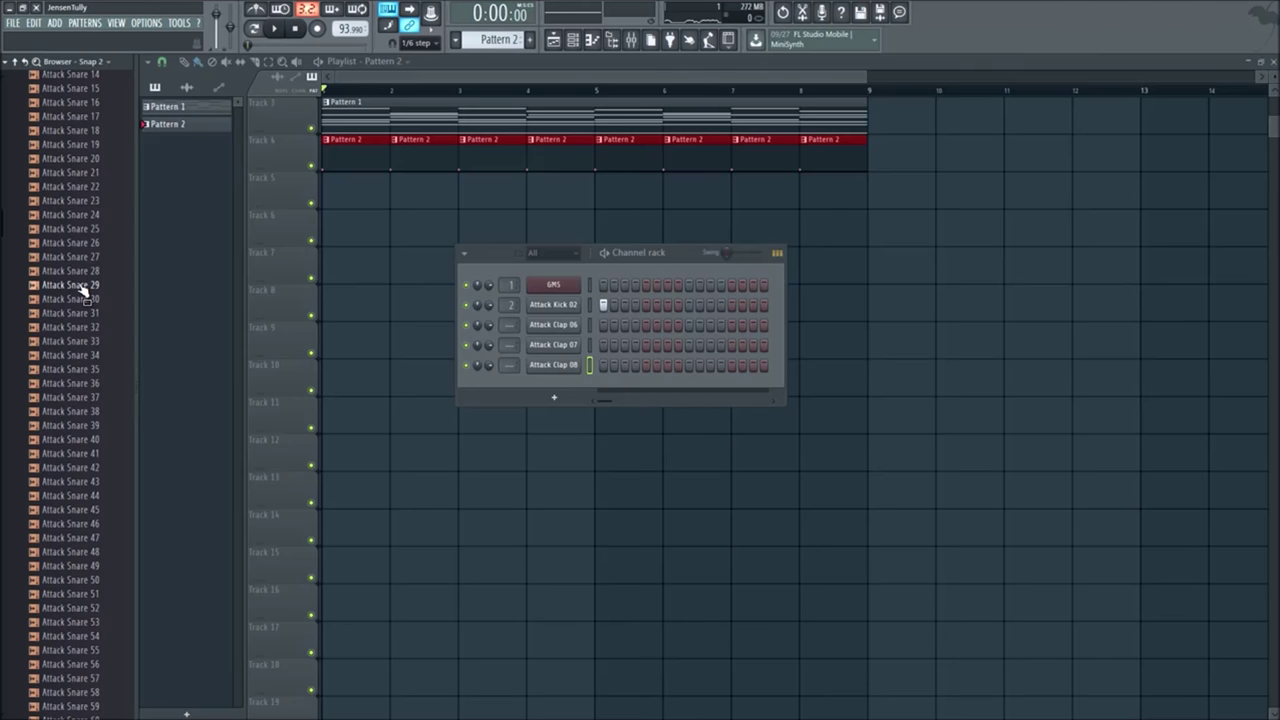
pyautogui.scroll(-4, 82, 289)
pyautogui.click(78, 286)
pyautogui.scroll(-4, 83, 289)
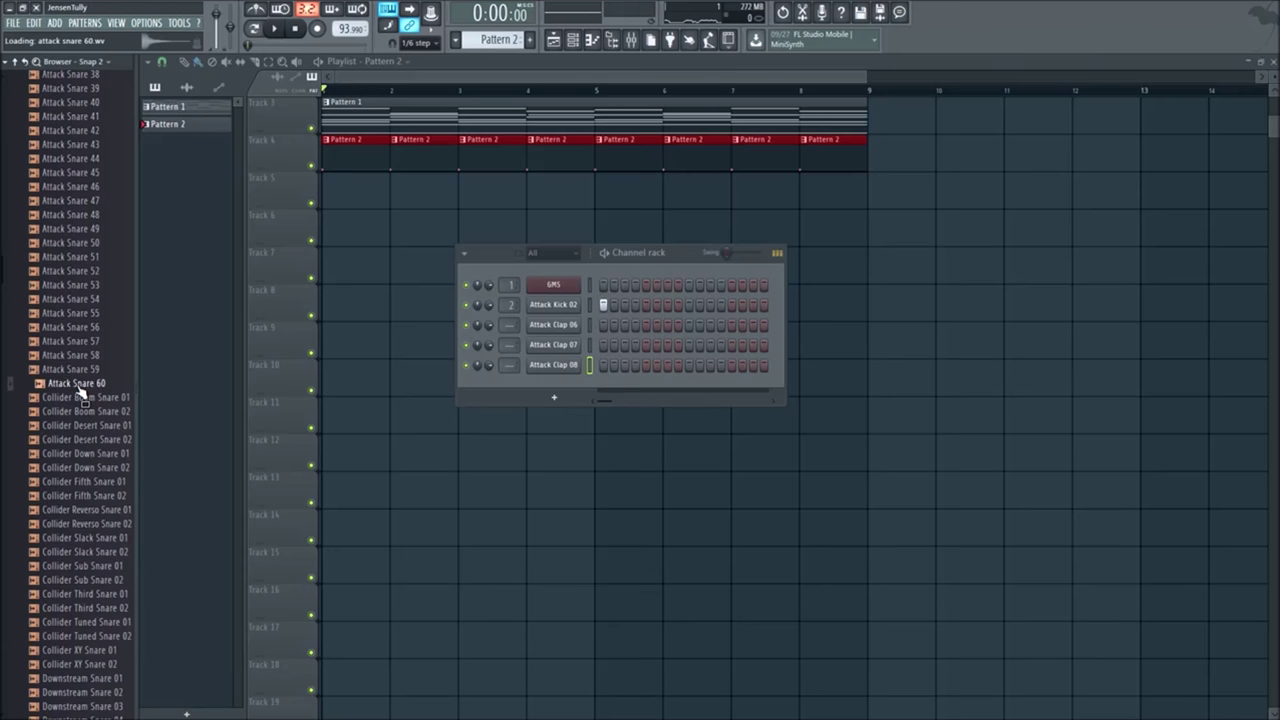
pyautogui.scroll(-12, 78, 388)
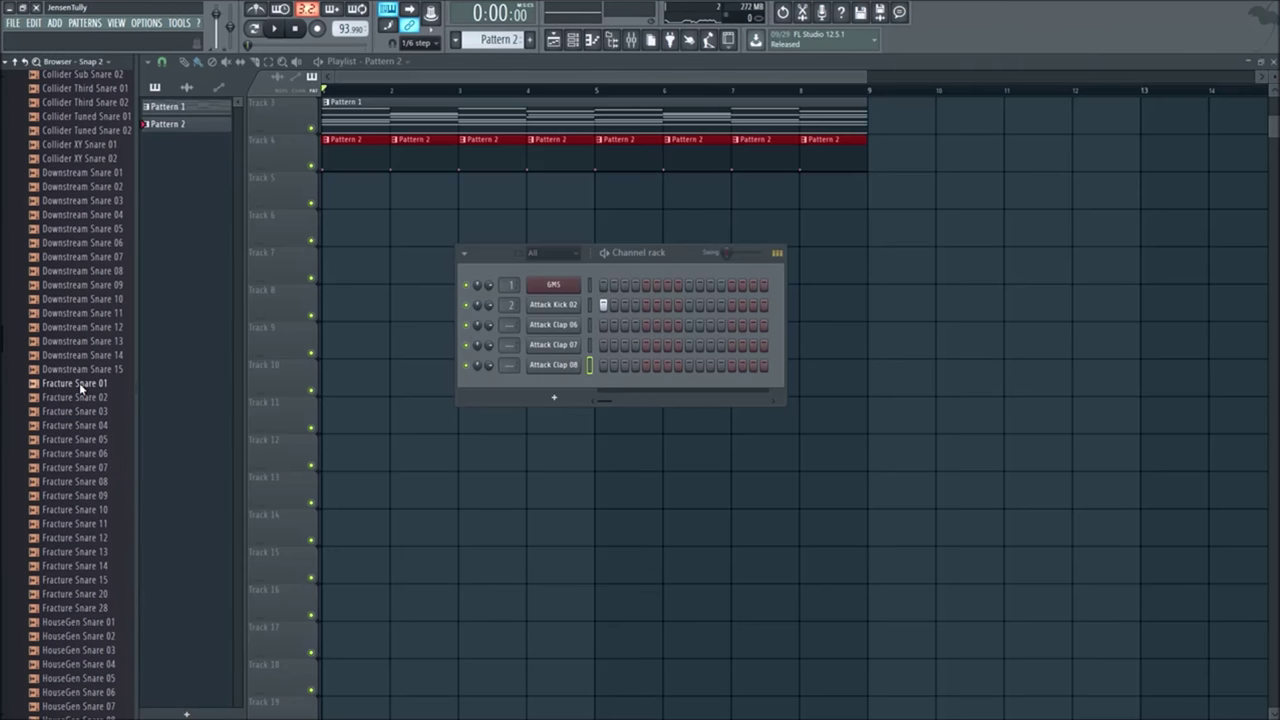
# Step: Return to the start of the Snares folder, audition Attack Snare 01 and collapse the folder
pyautogui.scroll(20, 79, 386)
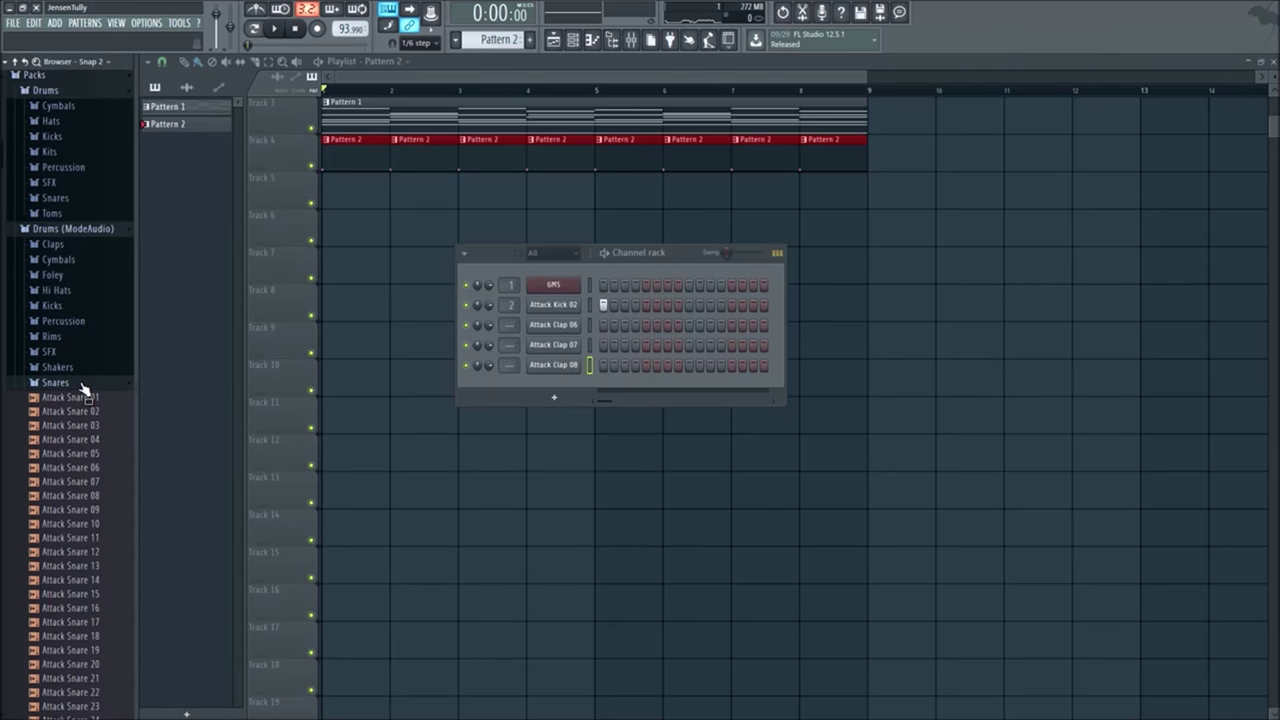
pyautogui.click(83, 386)
pyautogui.click(78, 467)
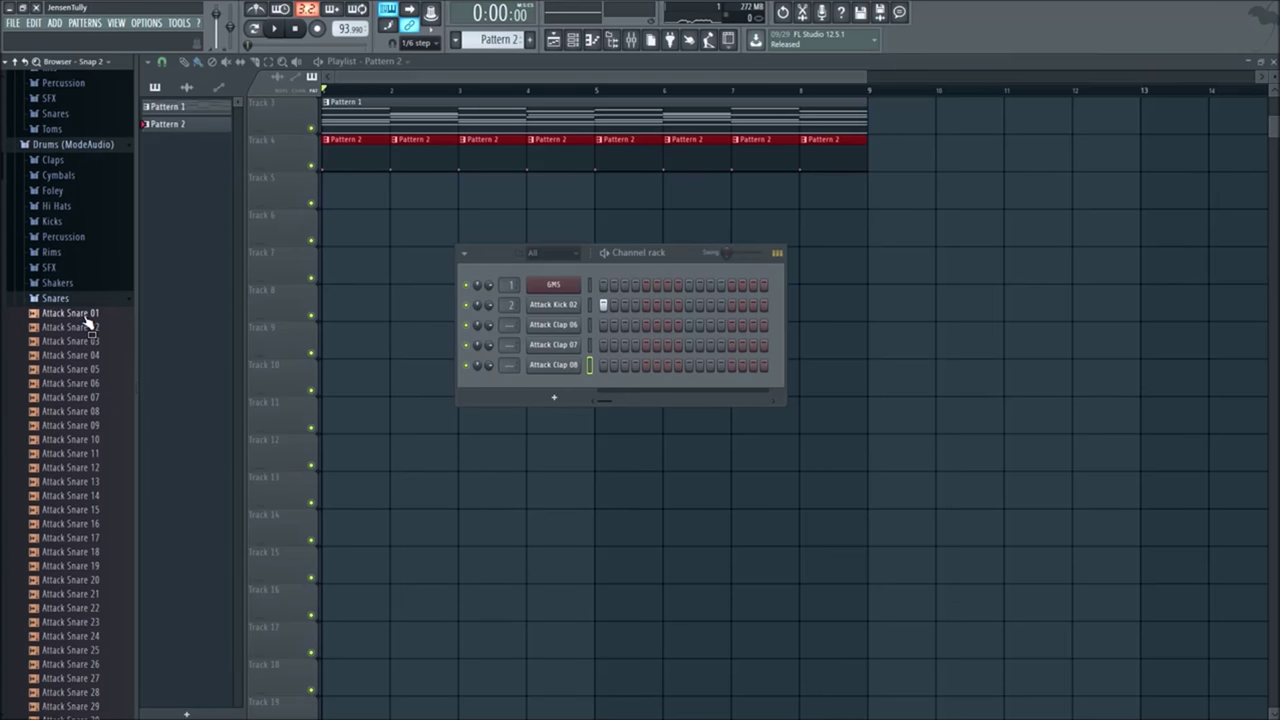
pyautogui.scroll(-4, 88, 320)
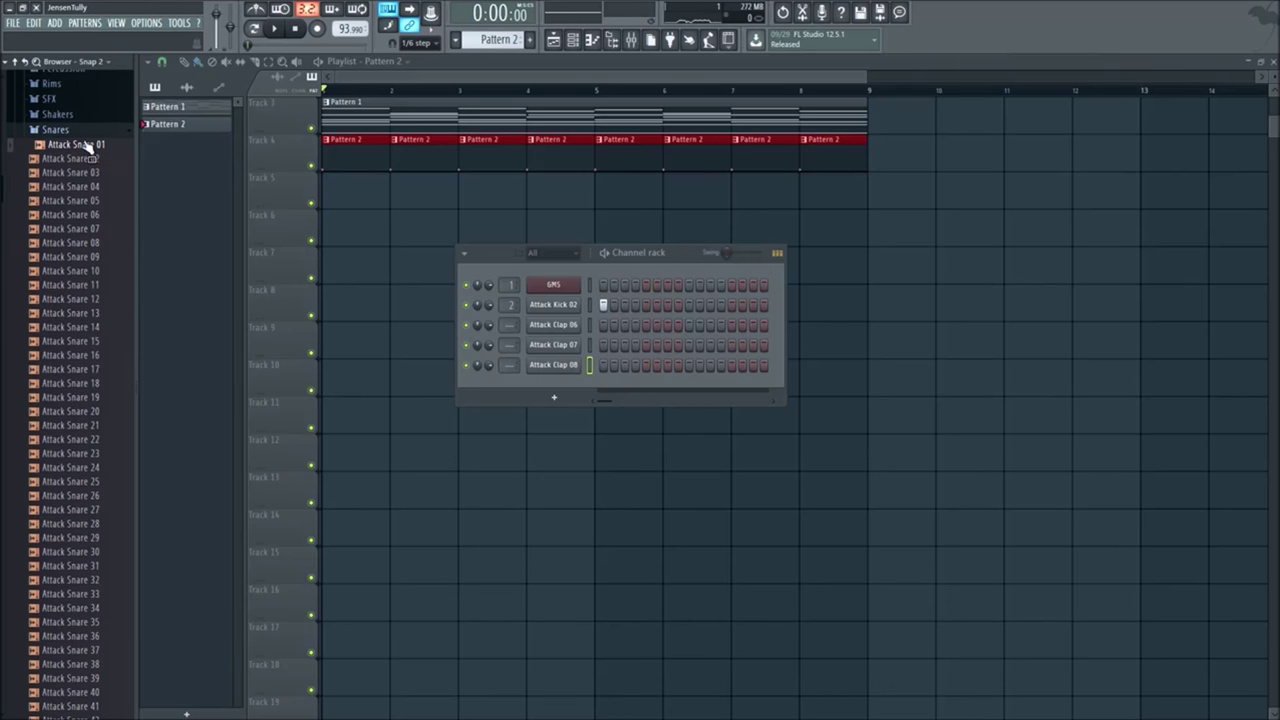
pyautogui.scroll(7, 117, 363)
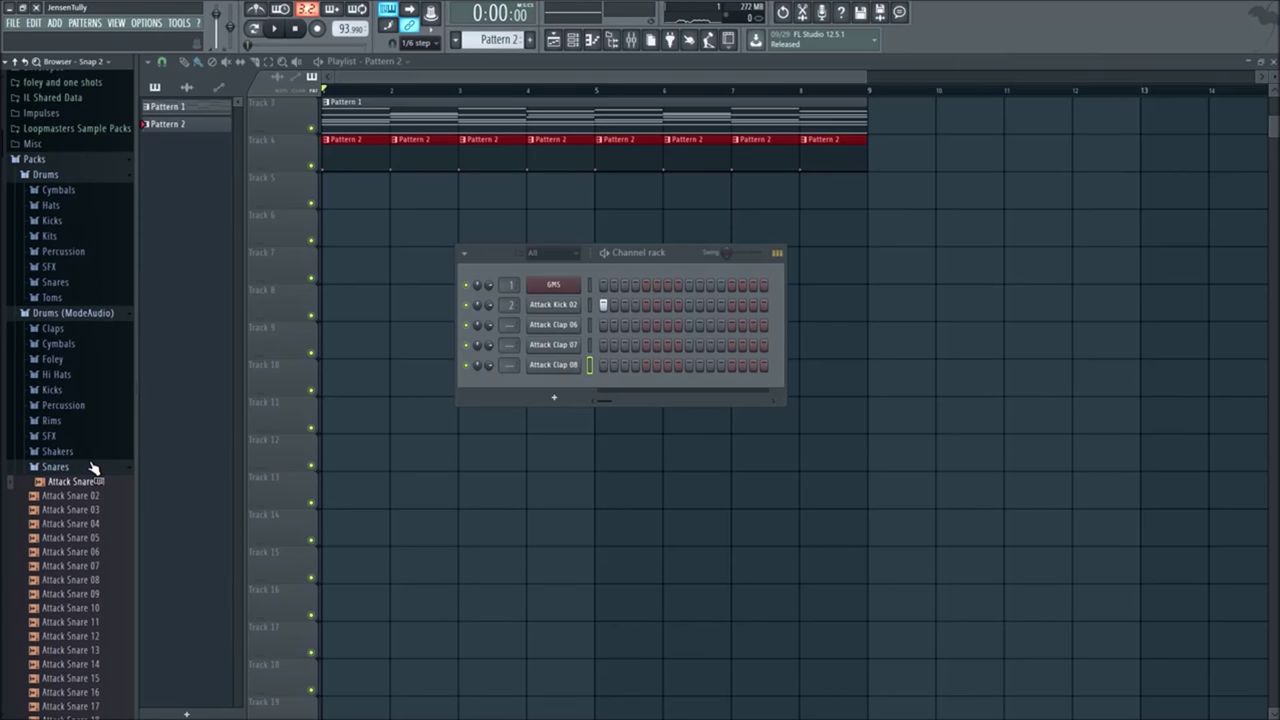
pyautogui.click(86, 472)
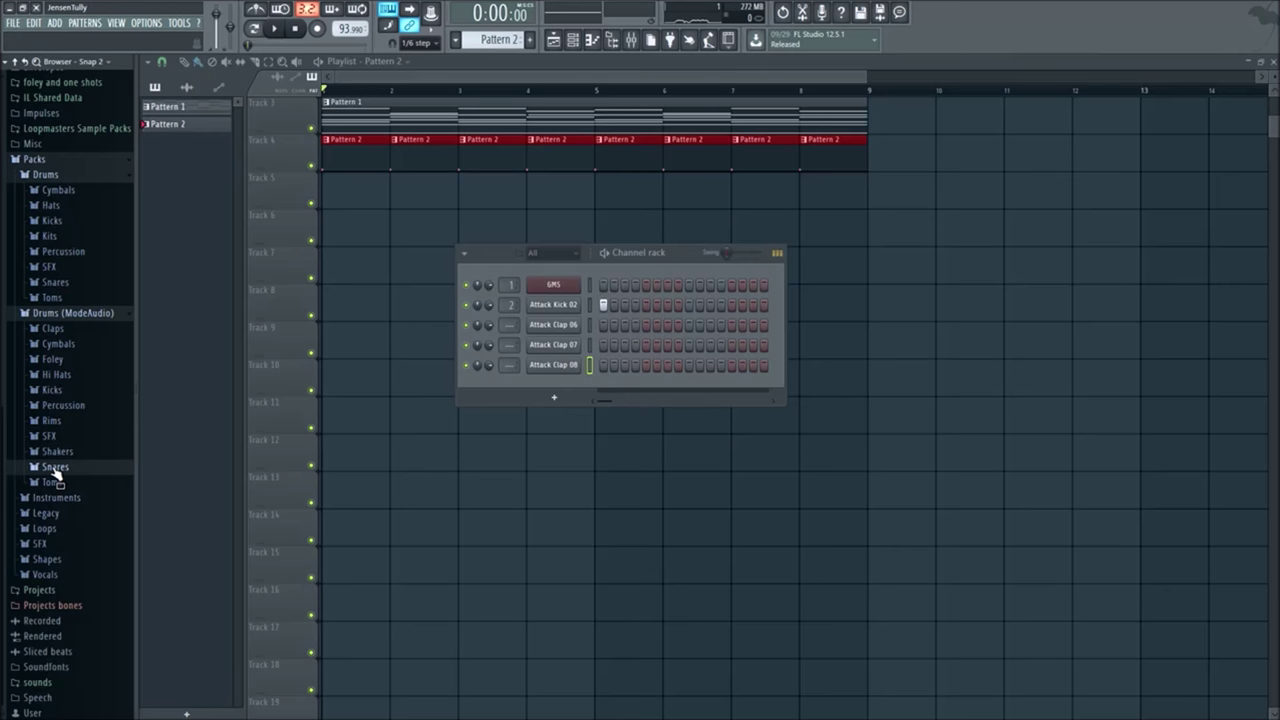
pyautogui.click(55, 467)
pyautogui.click(88, 300)
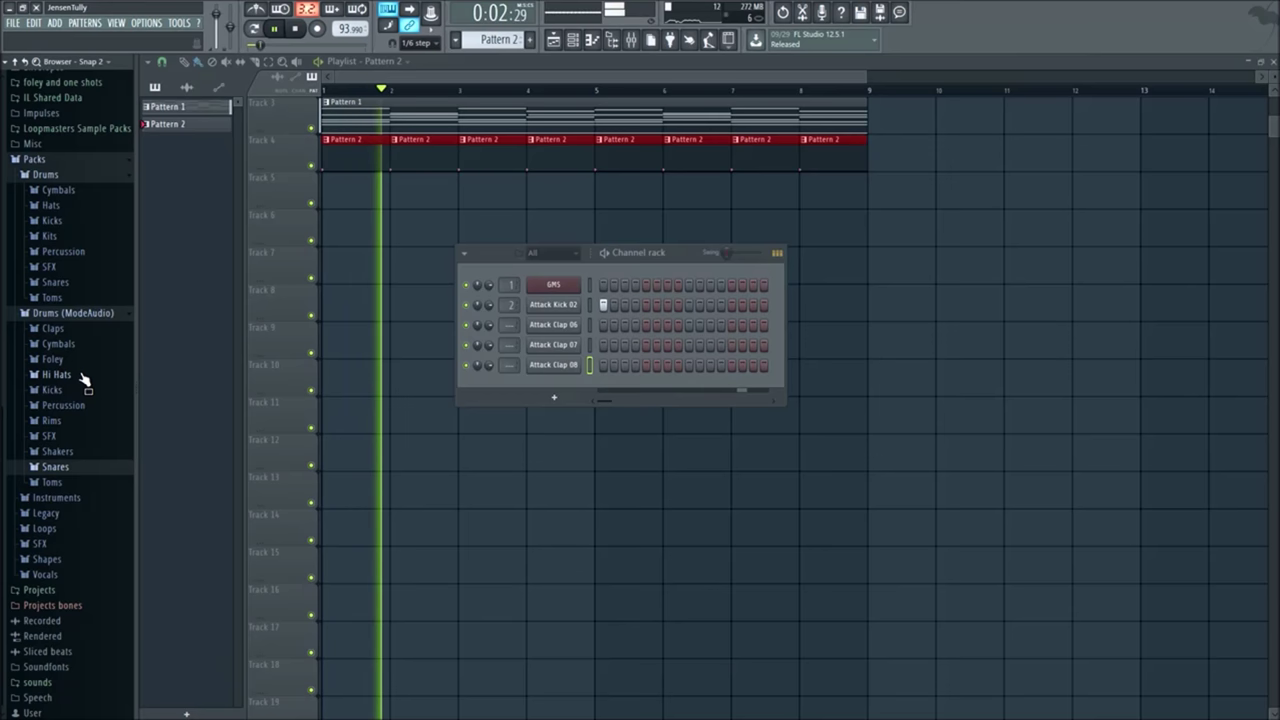
# Step: Look through the Kicks, Claps and Snares folders of Drums (ModeAudio), and open the Snares folder of the Drums pack
pyautogui.press('space')
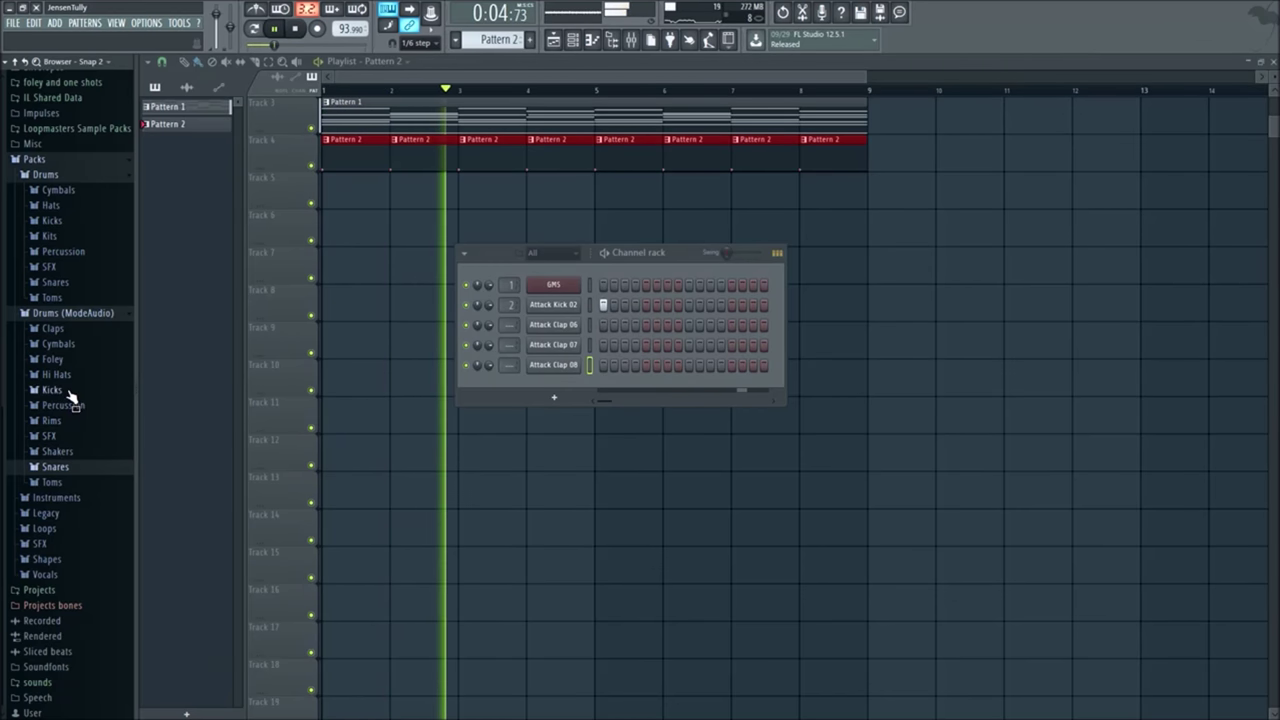
pyautogui.click(55, 390)
pyautogui.click(58, 392)
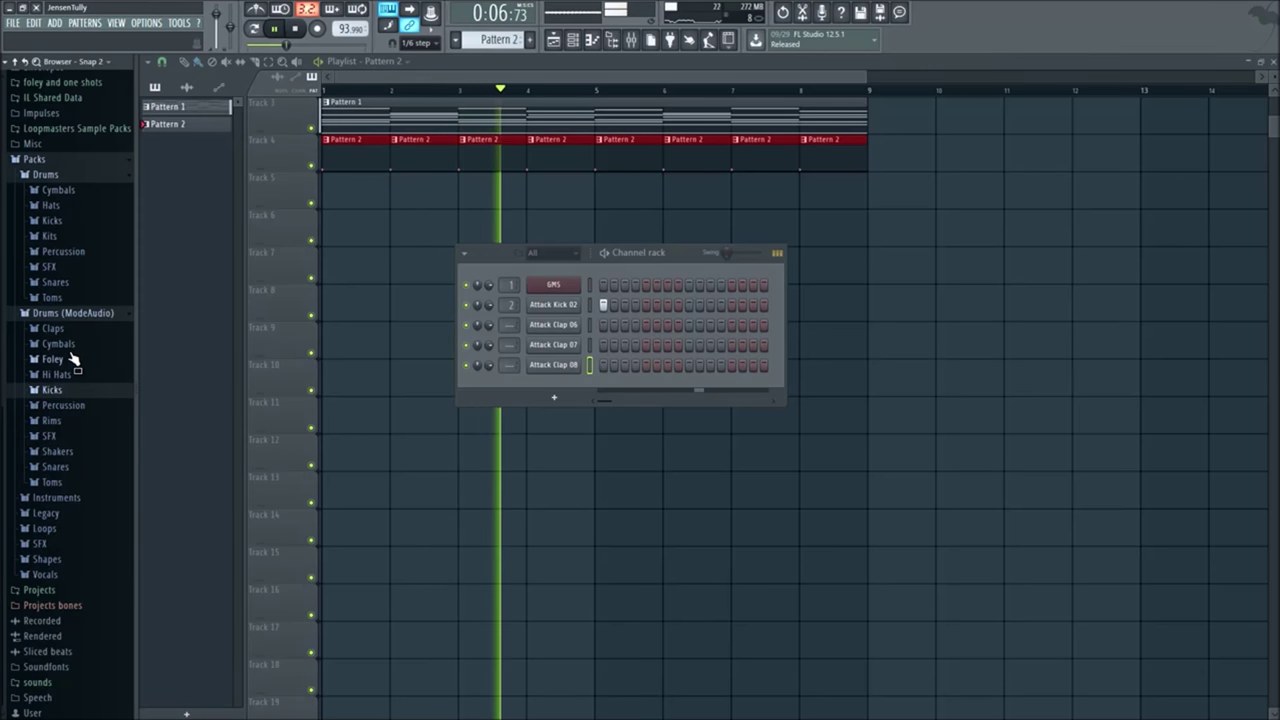
pyautogui.click(77, 330)
pyautogui.click(76, 331)
pyautogui.click(70, 463)
pyautogui.scroll(-4, 80, 400)
pyautogui.scroll(6, 63, 300)
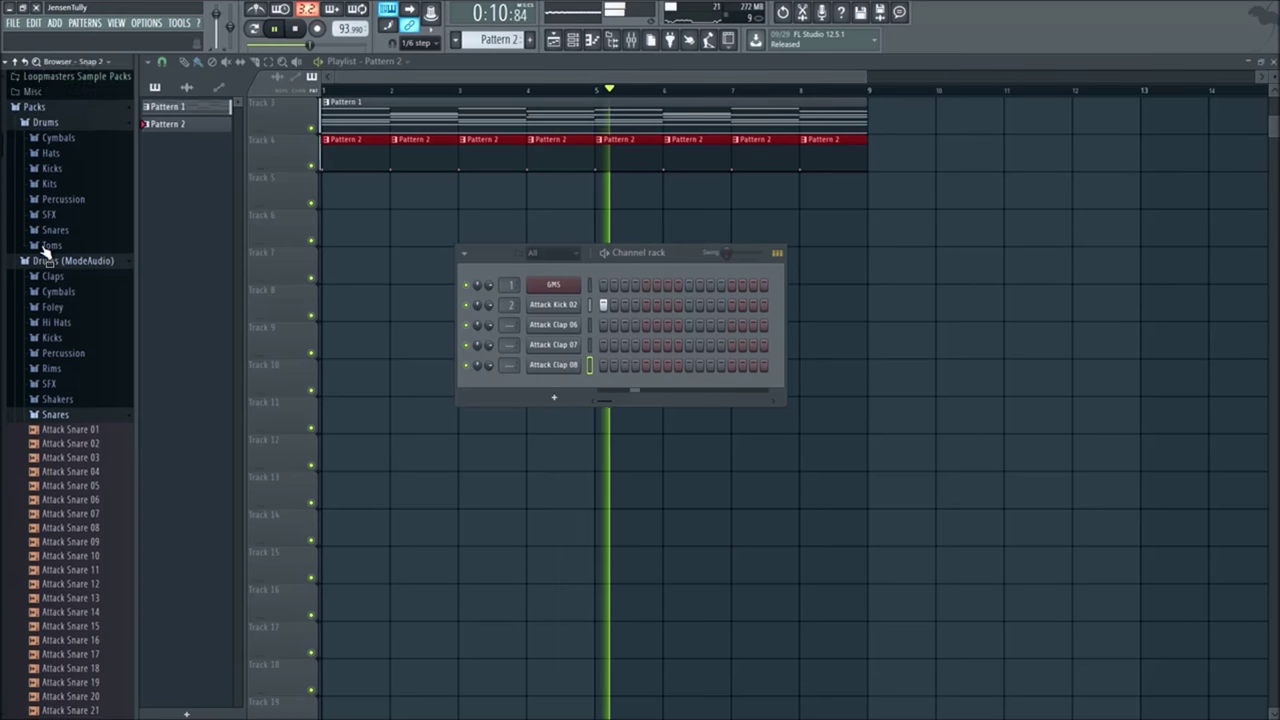
pyautogui.click(70, 283)
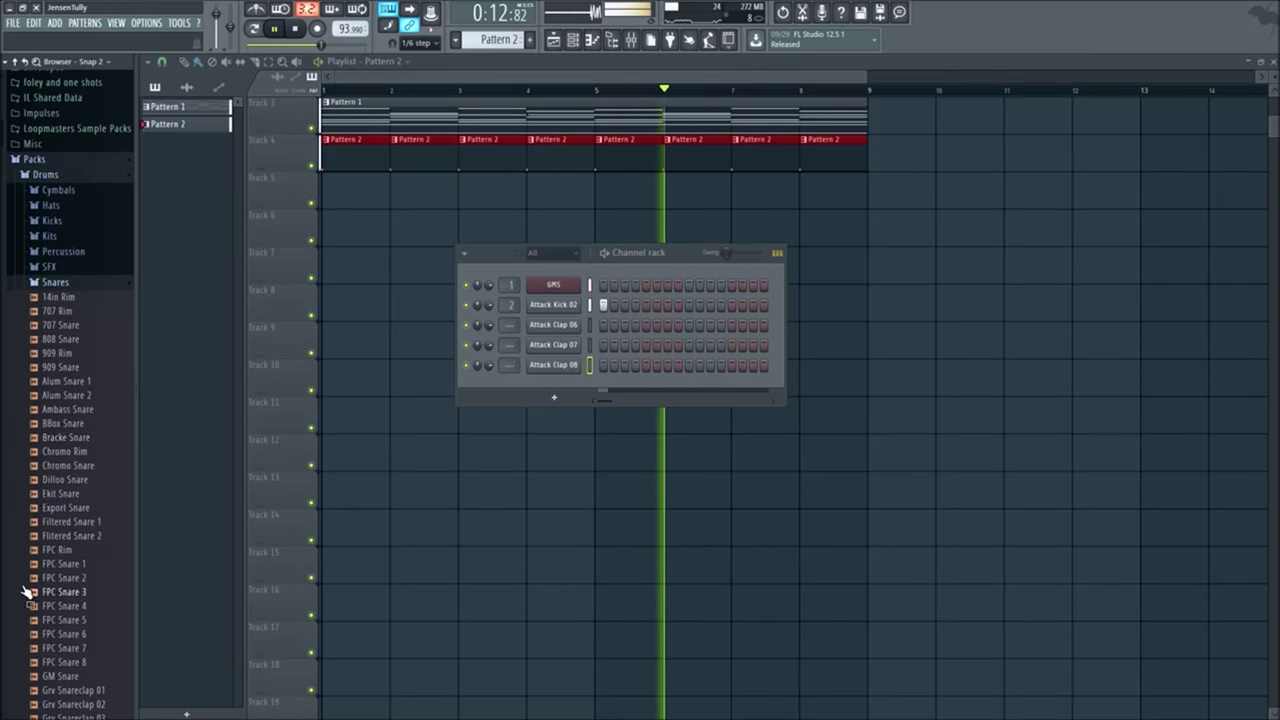
# Step: Audition the first samples of the Drums pack's Snares folder, including 707 Snare, 909 Snare, Alum Snare 1 and Bracke Snare
pyautogui.scroll(-6, 100, 195)
pyautogui.scroll(3, 80, 170)
pyautogui.click(66, 157)
pyautogui.click(66, 171)
pyautogui.click(70, 199)
pyautogui.click(86, 213)
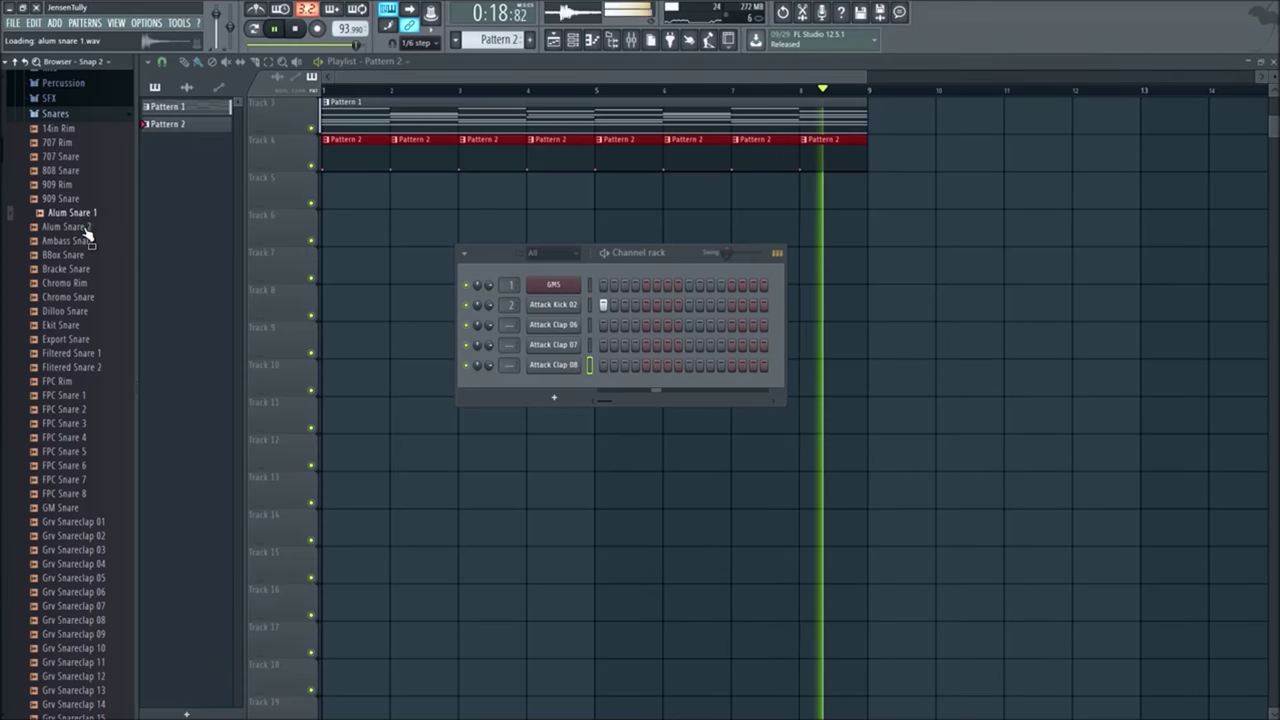
pyautogui.click(90, 241)
pyautogui.click(100, 269)
# Step: Audition the snares from Filtered Snare 1 back up to Chromo Snare
pyautogui.click(94, 355)
pyautogui.click(88, 341)
pyautogui.click(80, 327)
pyautogui.click(82, 312)
pyautogui.click(82, 298)
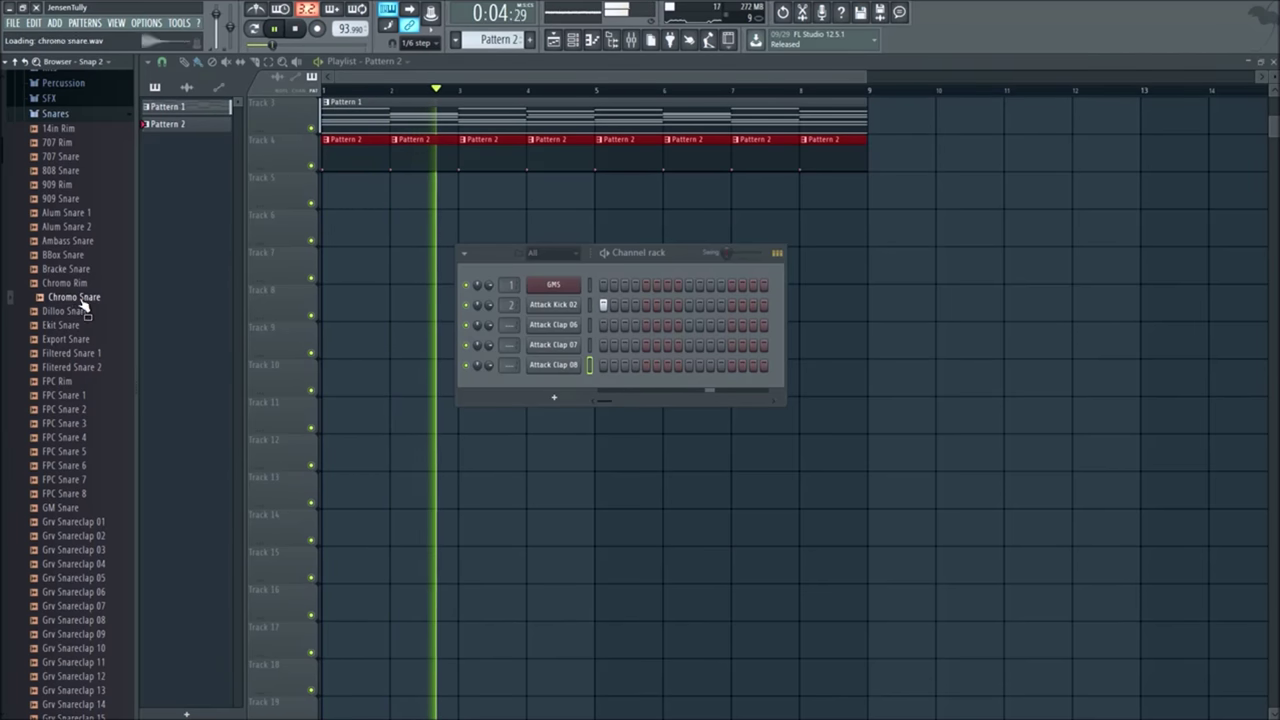
# Step: Audition FPC Rim, some of the FPC snares and Grv Snareclap 01
pyautogui.click(78, 395)
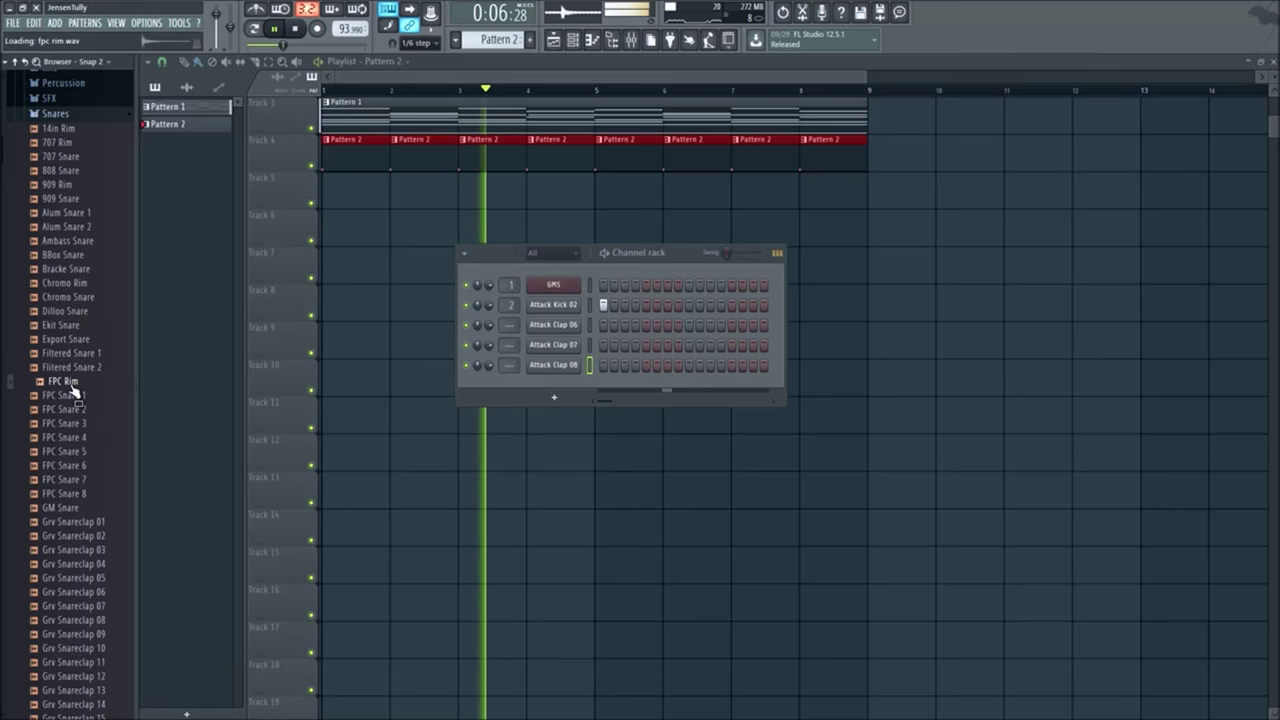
pyautogui.click(66, 410)
pyautogui.click(80, 451)
pyautogui.scroll(-2, 96, 450)
pyautogui.click(75, 423)
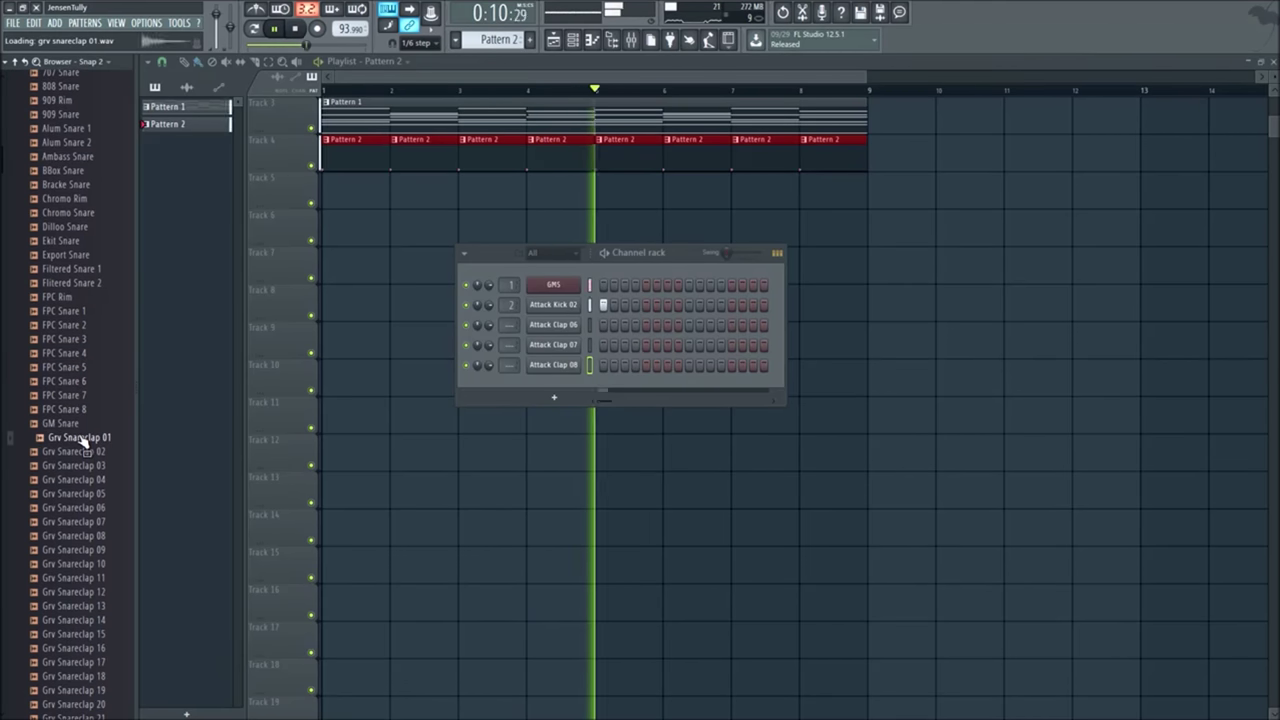
# Step: Audition snares further down the folder, including Linn Snare, Nuked Snare, ProM Snare 2, RD Snare and Ring Snare
pyautogui.scroll(-8, 78, 430)
pyautogui.scroll(-4, 78, 430)
pyautogui.click(82, 409)
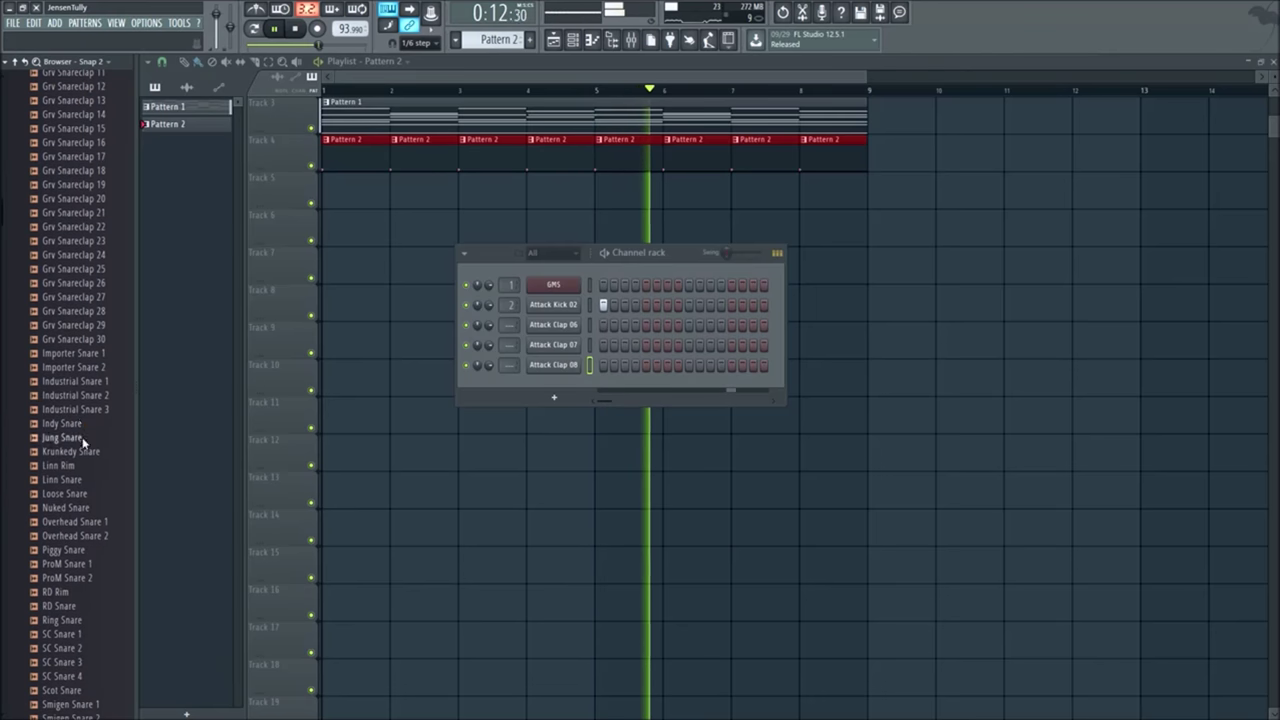
pyautogui.scroll(-4, 84, 320)
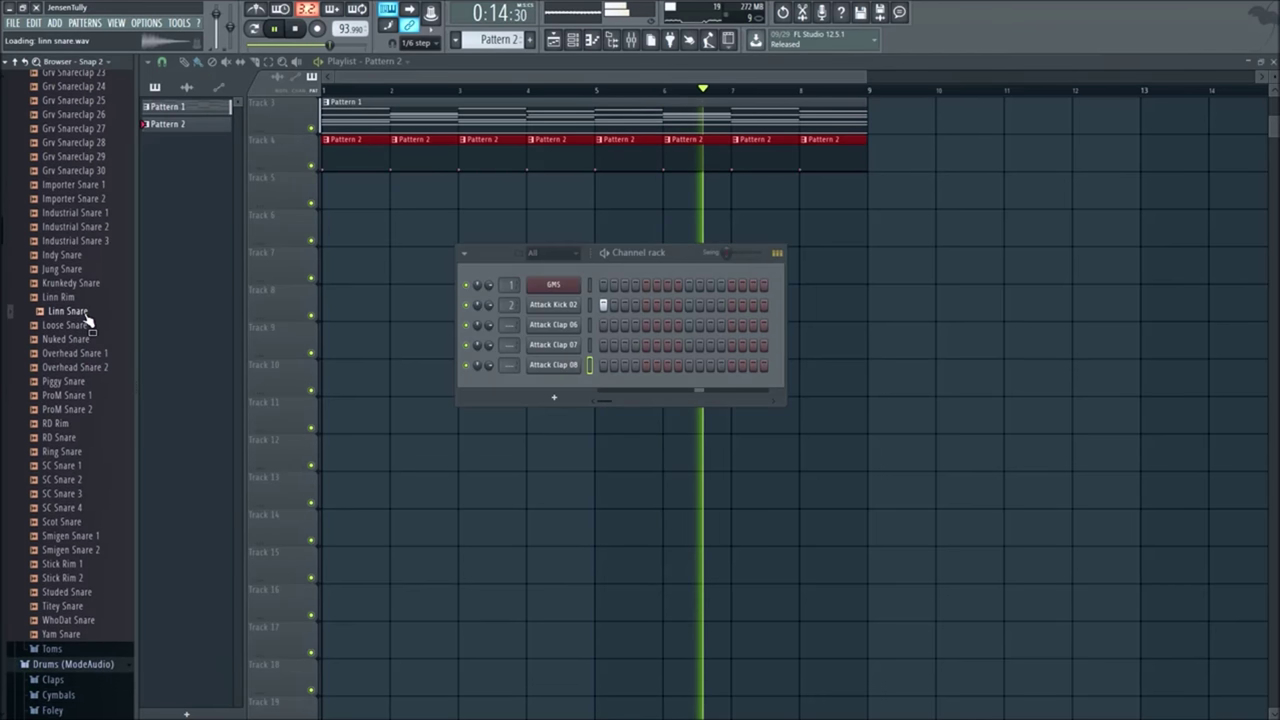
pyautogui.click(75, 325)
pyautogui.click(80, 340)
pyautogui.click(86, 356)
pyautogui.click(82, 397)
pyautogui.click(80, 410)
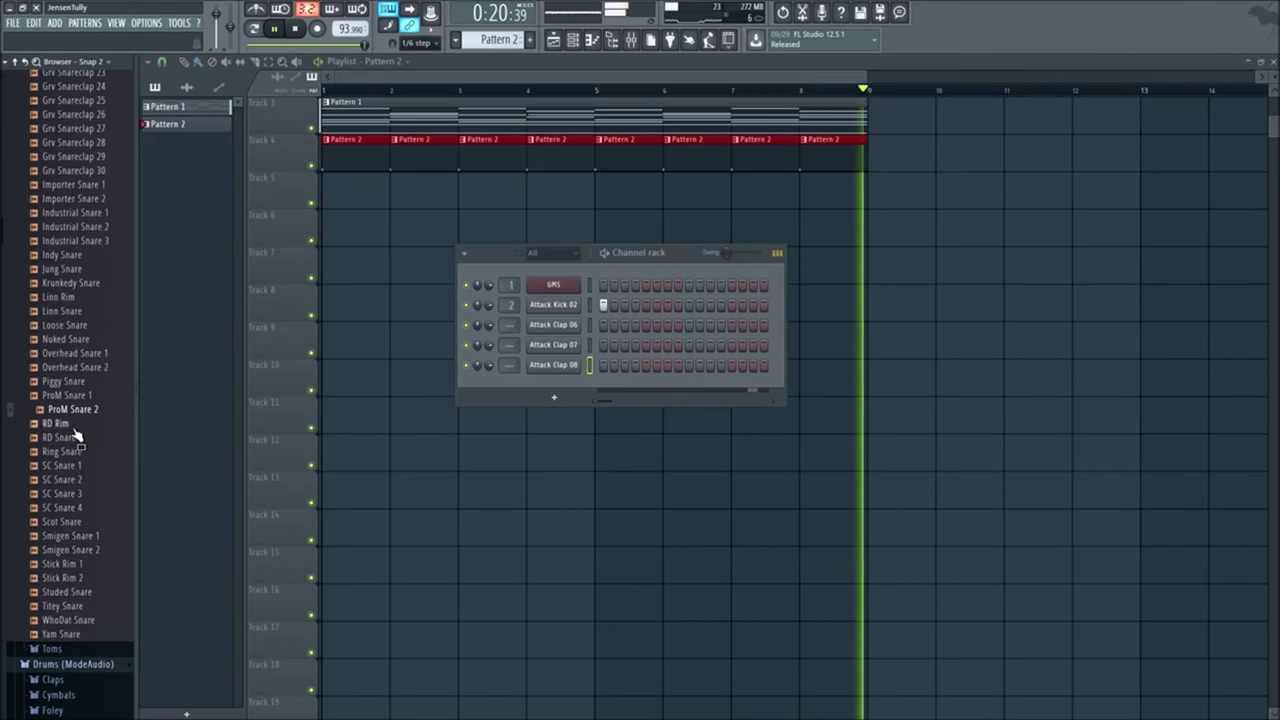
pyautogui.click(72, 438)
pyautogui.click(74, 451)
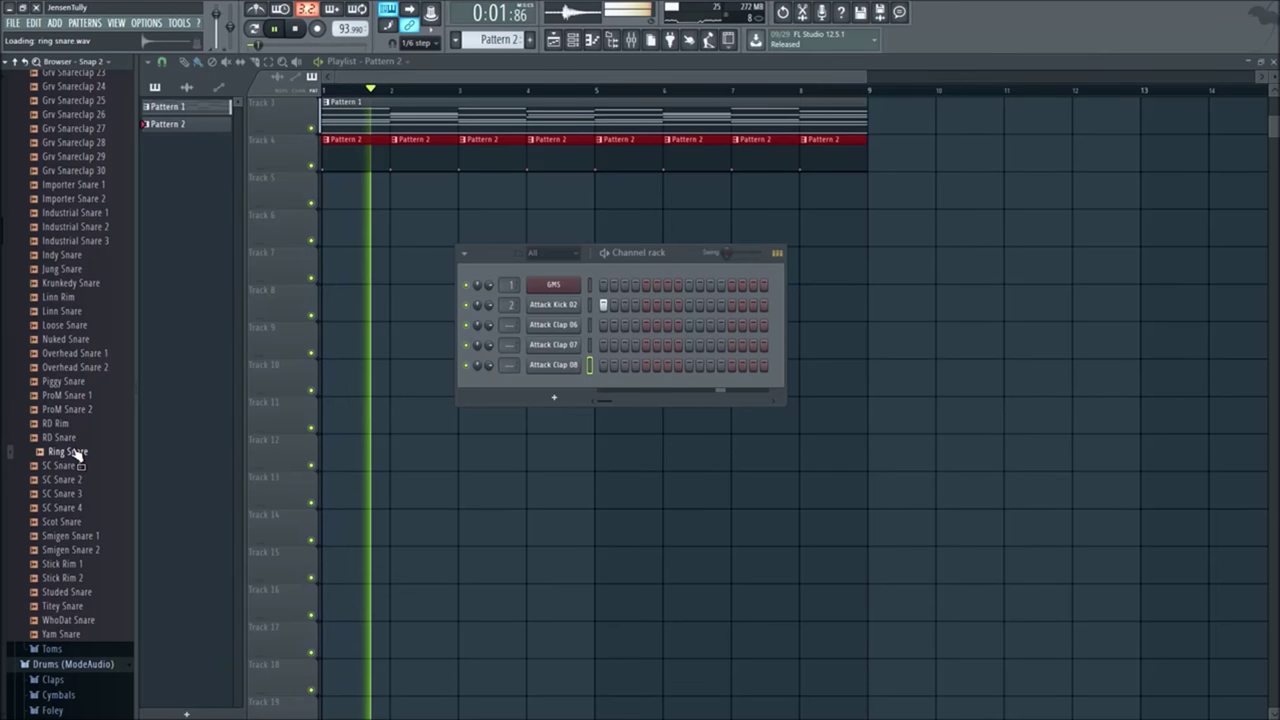
# Step: Add Attack Kick 02 hits on steps 6, 9 and 10, playing back the beat to check them
pyautogui.click(645, 325)
pyautogui.press('space')
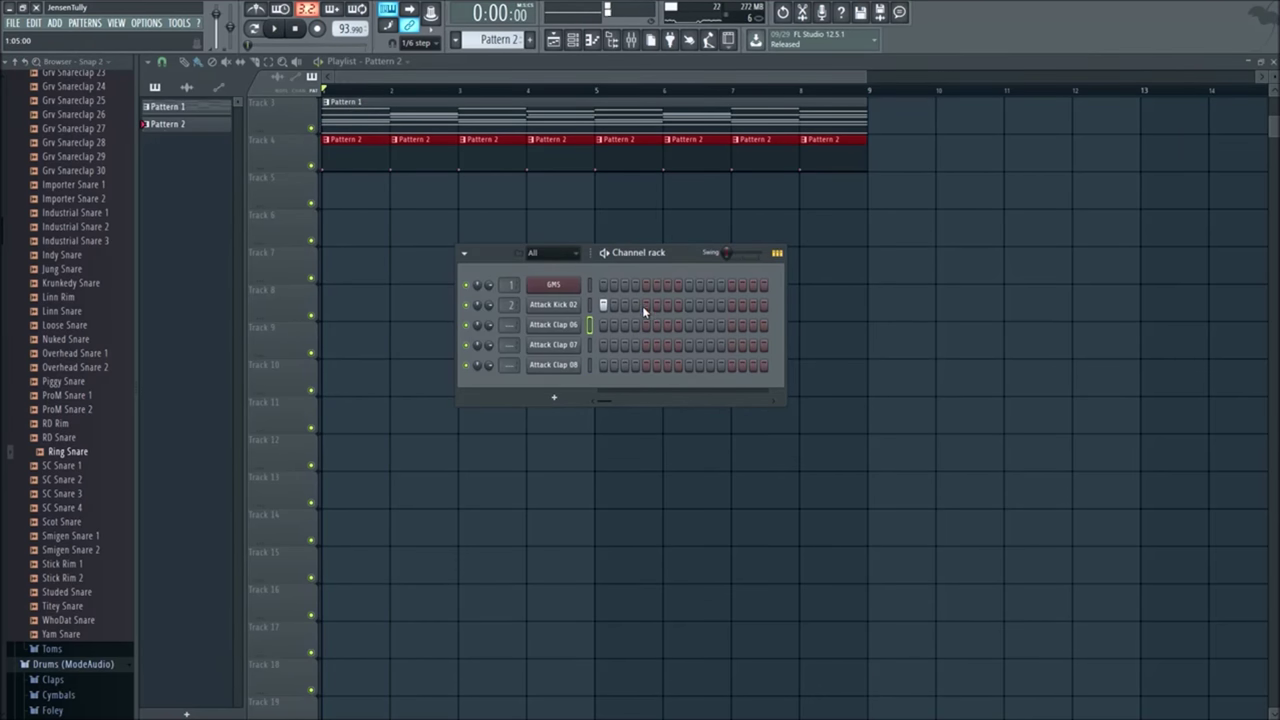
pyautogui.click(657, 304)
pyautogui.press('space')
pyautogui.click(689, 304)
pyautogui.click(699, 304)
pyautogui.press('space')
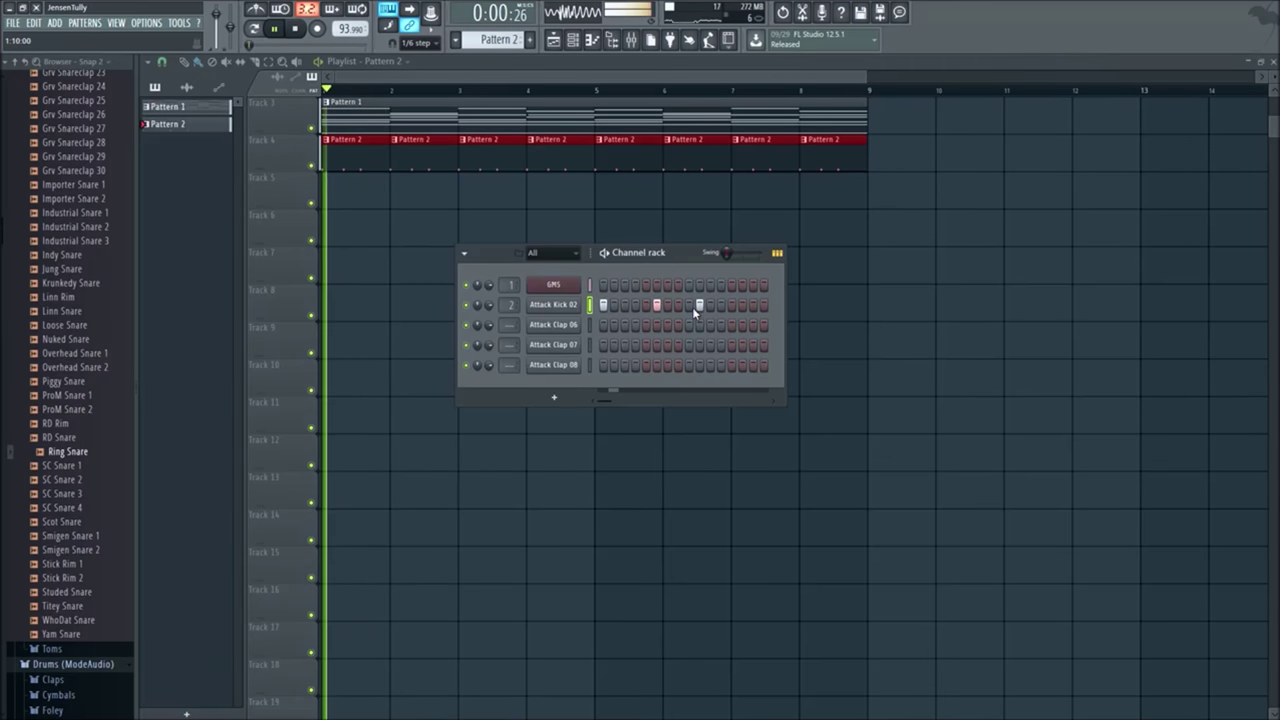
pyautogui.click(691, 305)
pyautogui.press('space')
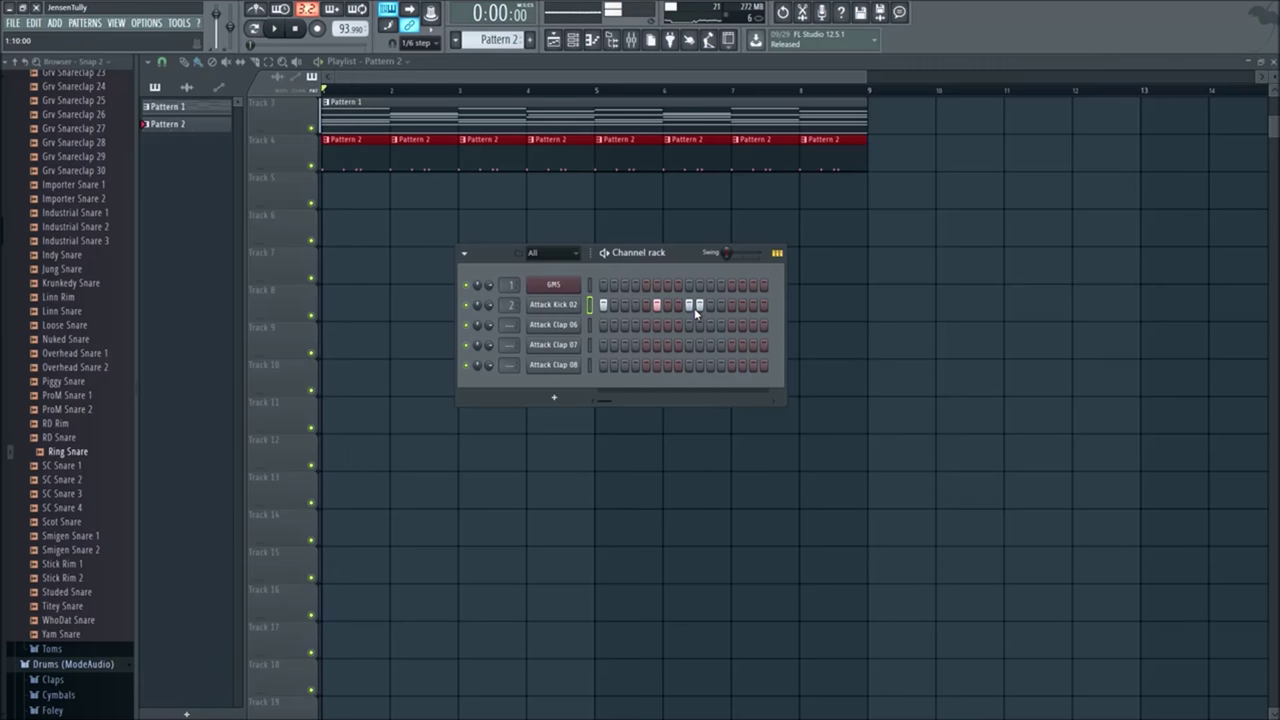
# Step: Move the kick hit from step 6 to step 7, remove the one on step 10, and add Attack Clap 06 on step 13
pyautogui.click(657, 305)
pyautogui.click(667, 305)
pyautogui.press('space')
pyautogui.click(689, 305)
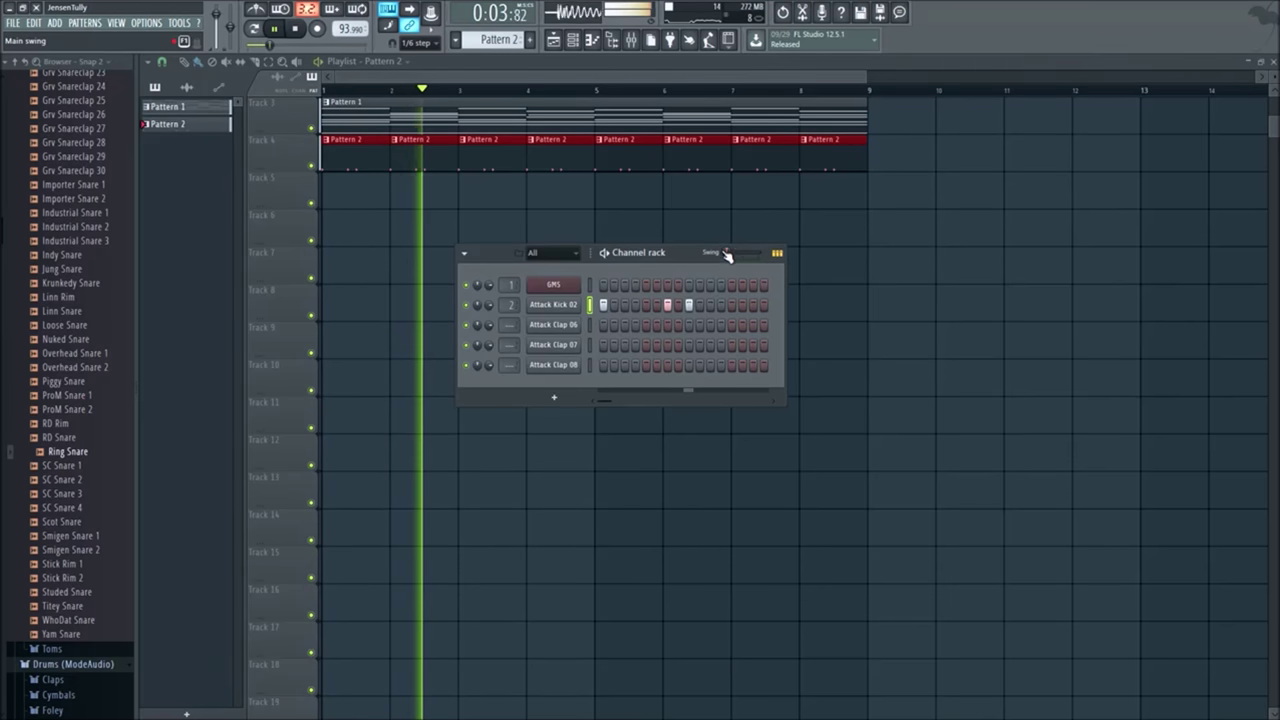
pyautogui.click(731, 325)
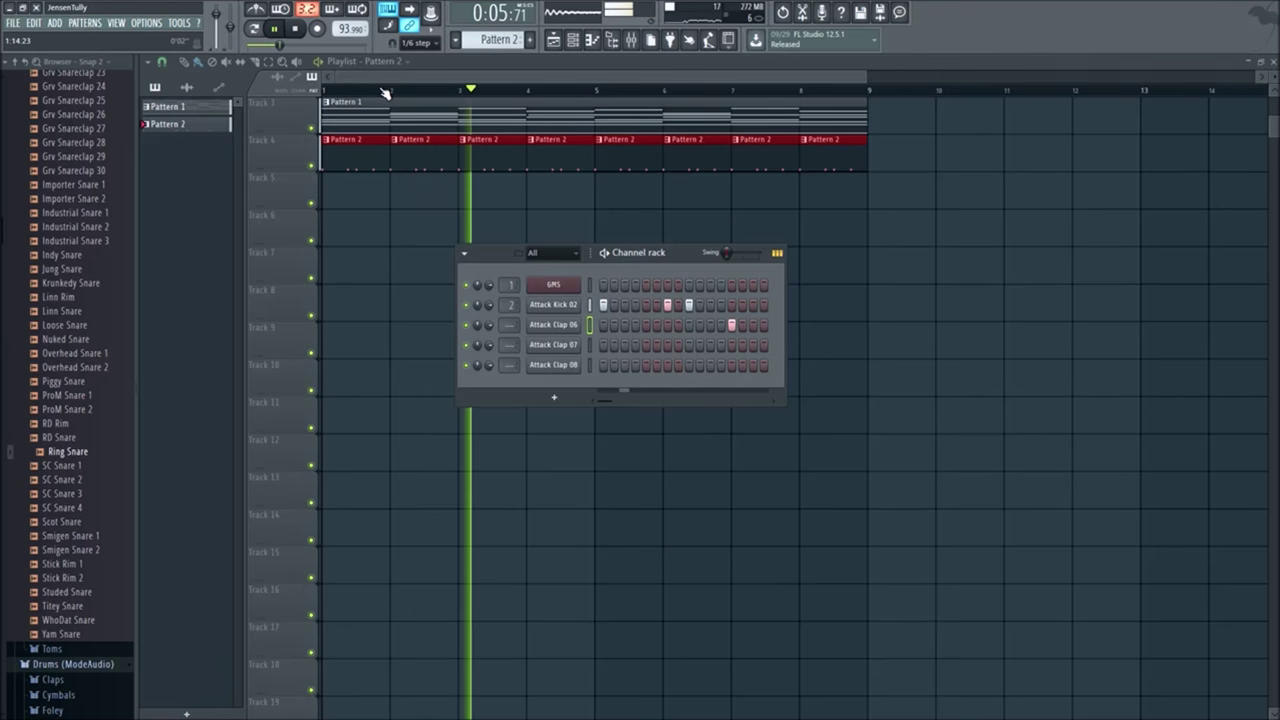
# Step: Audition SC Snare 2 in the Drums pack's Snares folder and collapse the folder
pyautogui.scroll(8, 92, 332)
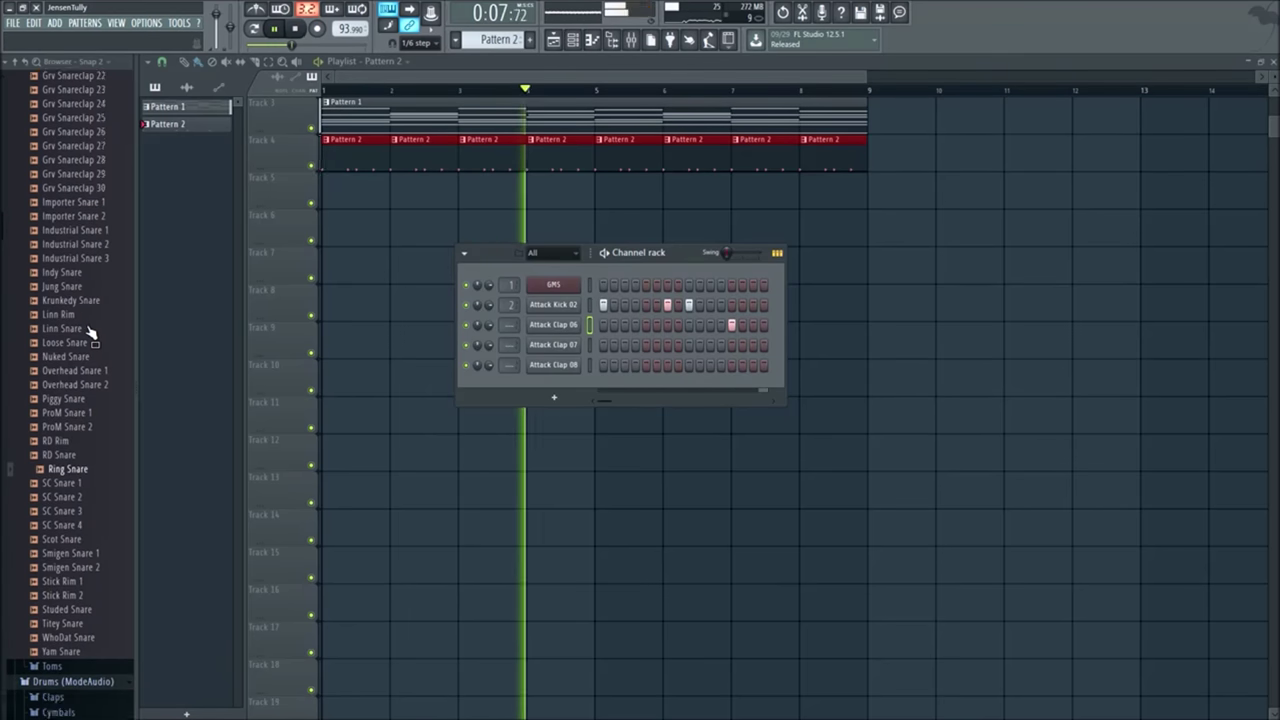
pyautogui.scroll(-11, 90, 332)
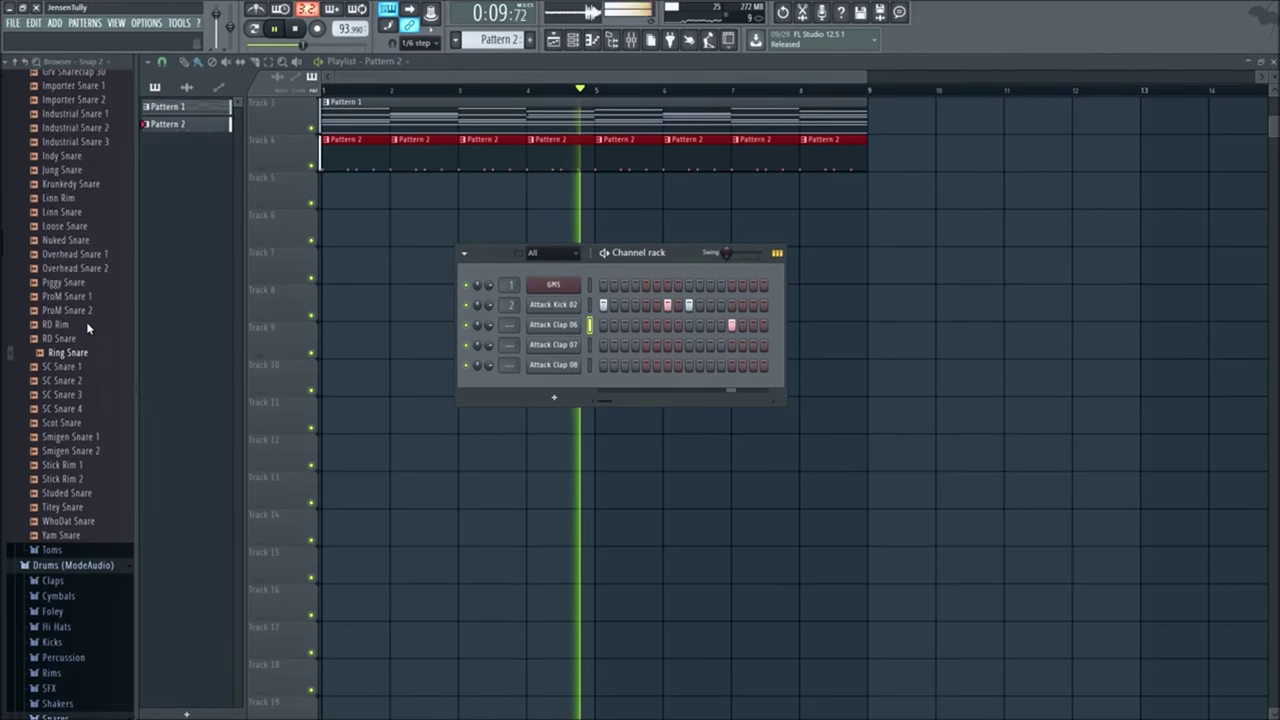
pyautogui.scroll(-2, 87, 320)
pyautogui.click(86, 276)
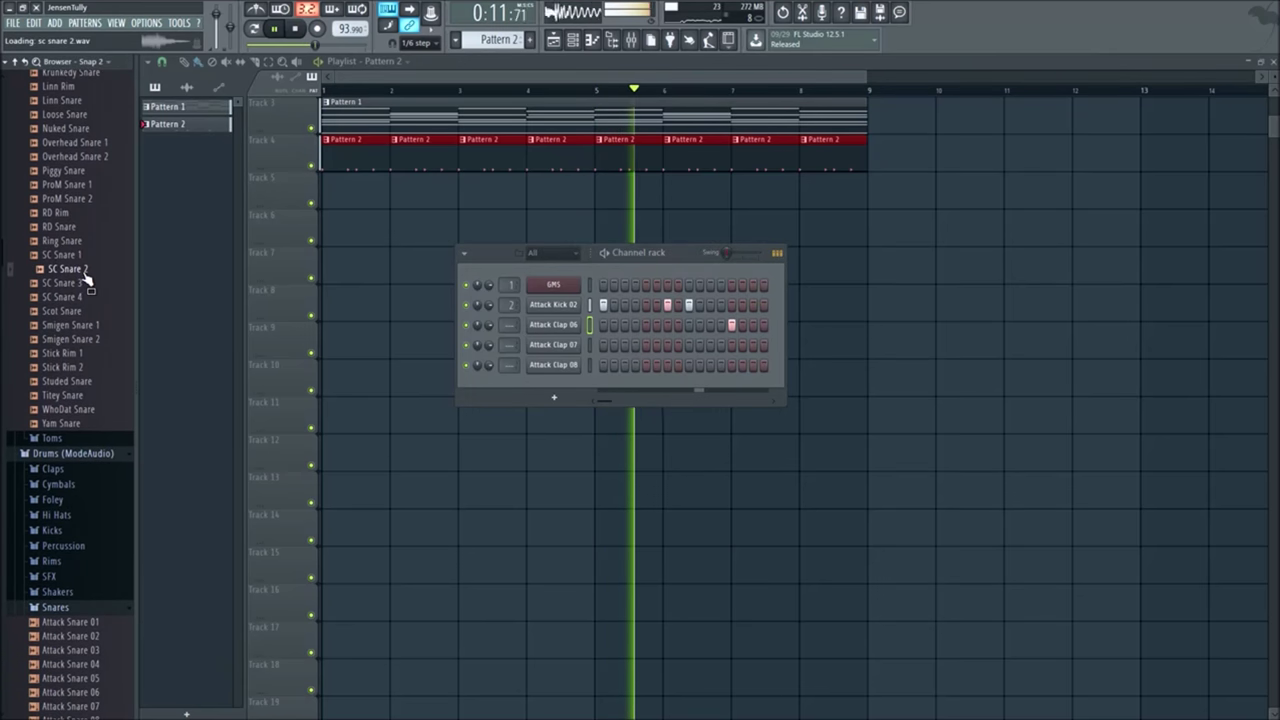
pyautogui.scroll(20, 91, 347)
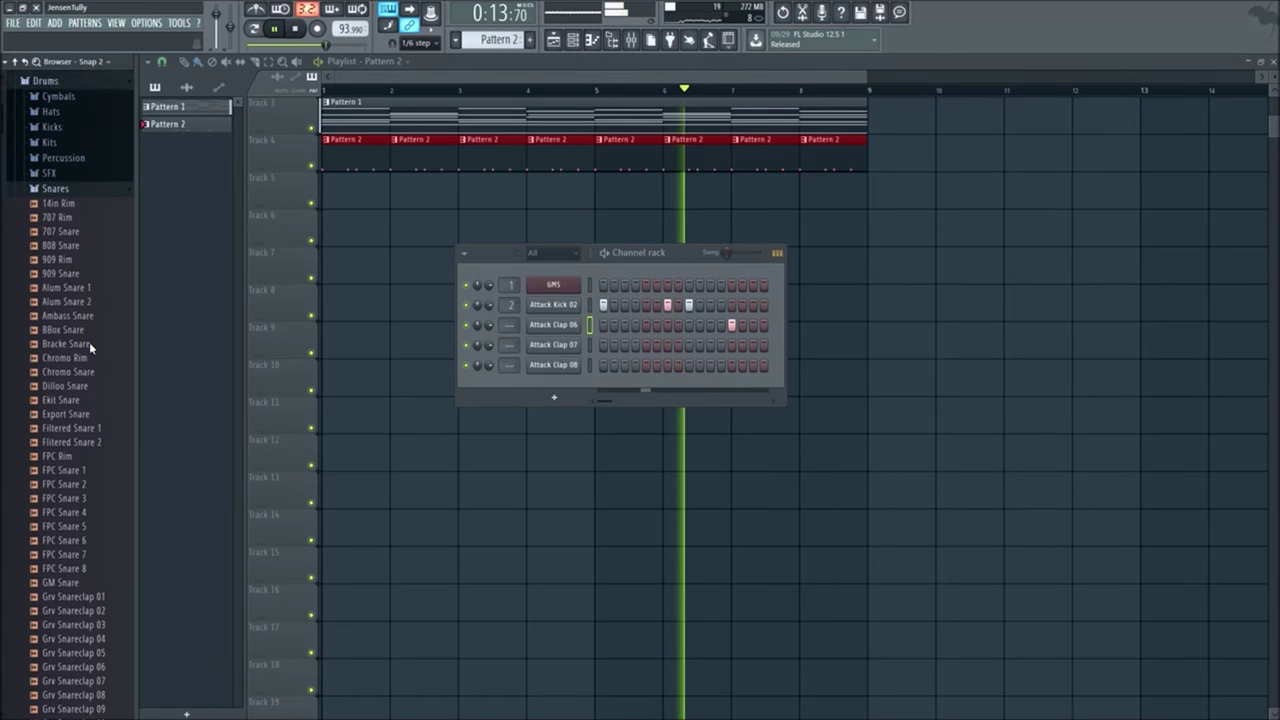
pyautogui.click(86, 492)
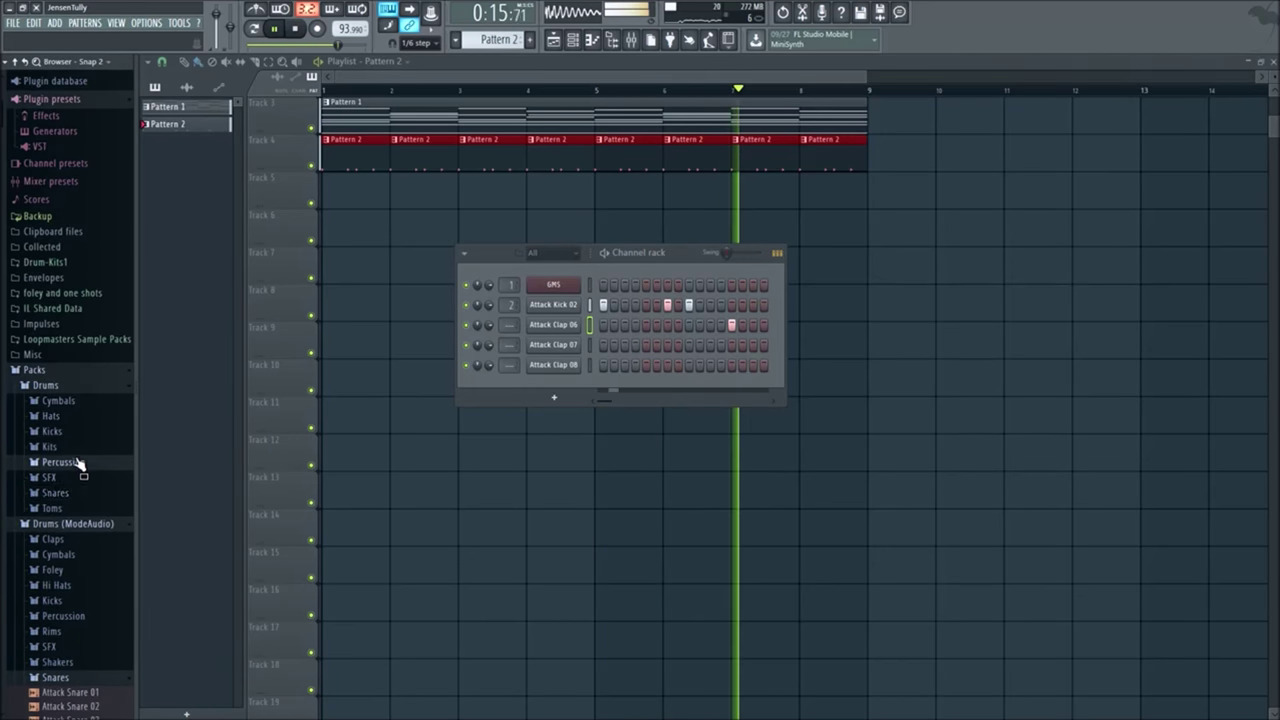
# Step: Open the Drums pack's Percussion folder and audition samples including 808 Clav, DNC Clap 1 and FPC Ice Crack
pyautogui.click(80, 460)
pyautogui.click(80, 379)
pyautogui.click(80, 379)
pyautogui.click(72, 421)
pyautogui.scroll(-4, 80, 440)
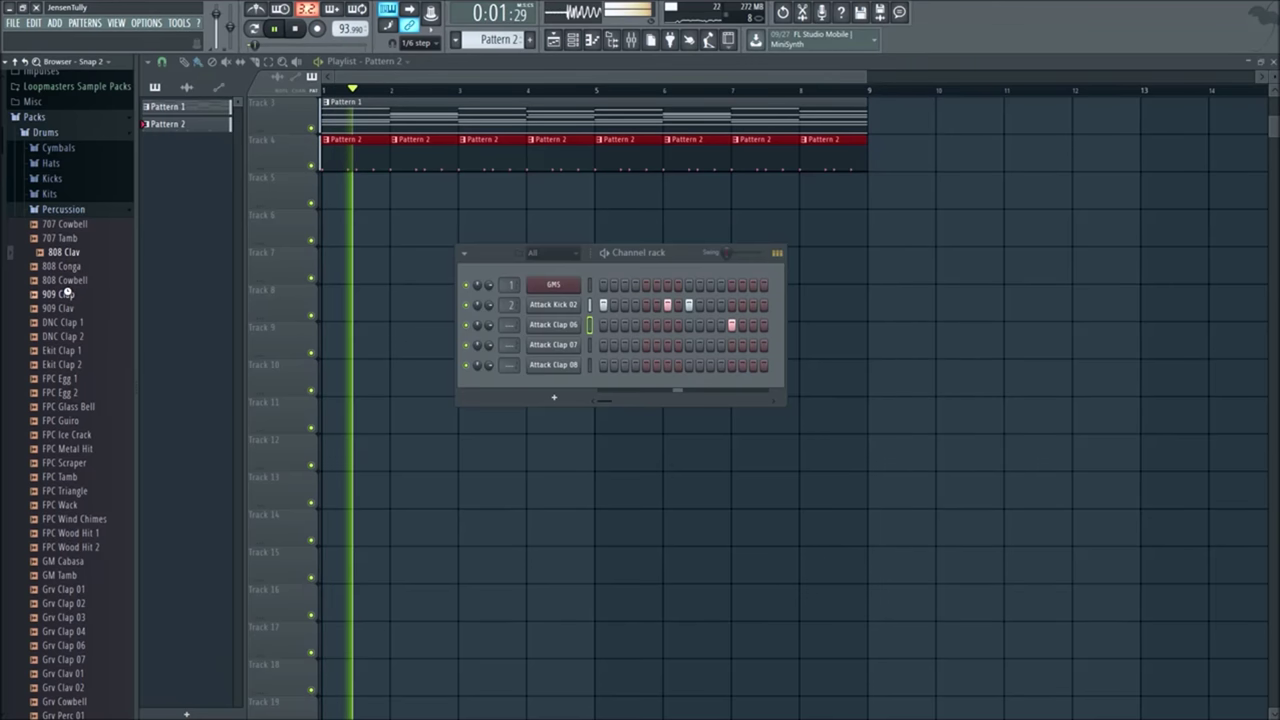
pyautogui.click(68, 322)
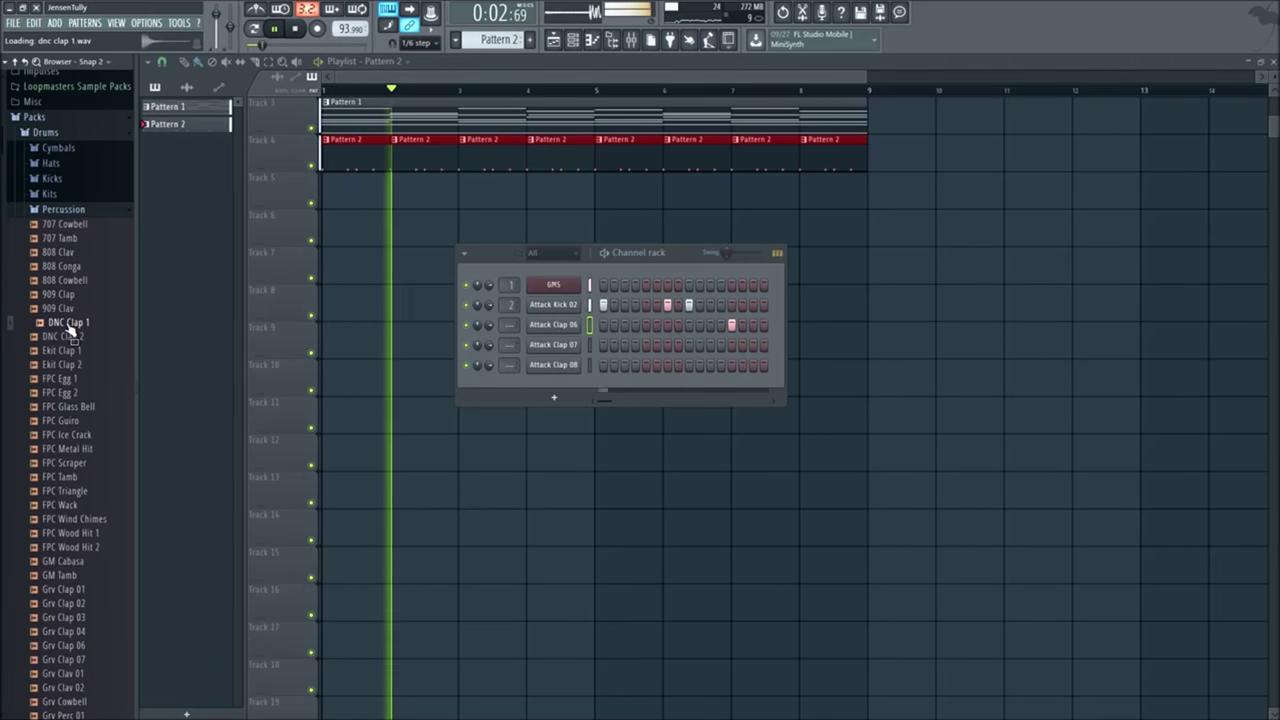
pyautogui.click(86, 251)
pyautogui.click(87, 437)
# Step: Audition more samples in the Percussion folder, ending with a comparison of Grv Clap 01 and Grv Clap 02
pyautogui.scroll(-4, 87, 437)
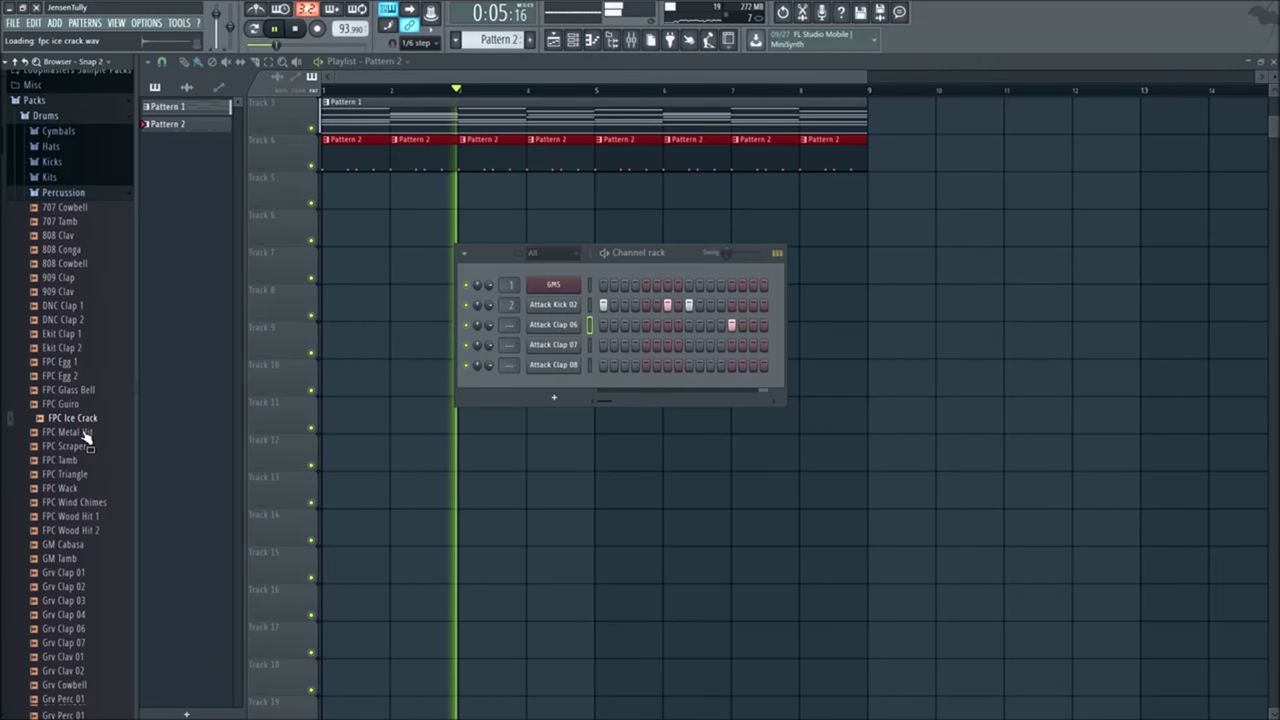
pyautogui.click(66, 337)
pyautogui.click(66, 309)
pyautogui.click(70, 365)
pyautogui.click(72, 379)
pyautogui.click(72, 393)
pyautogui.scroll(-2, 76, 411)
pyautogui.click(94, 337)
pyautogui.click(93, 350)
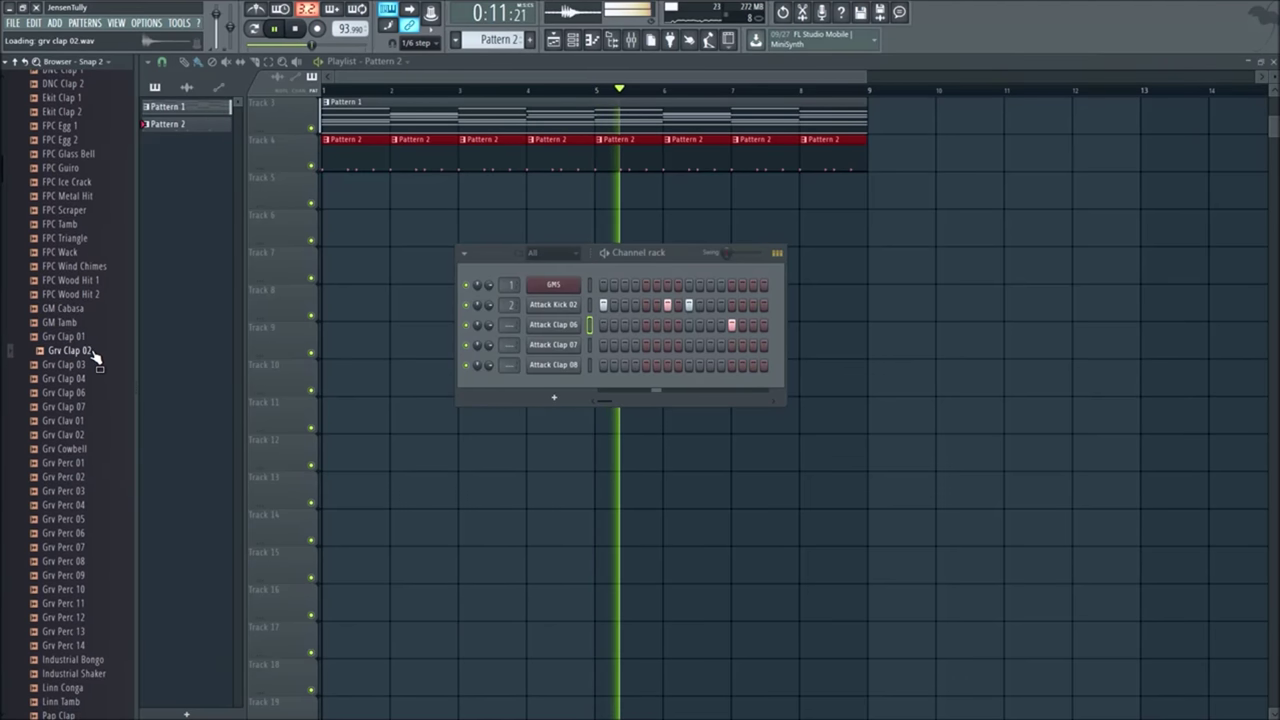
pyautogui.click(89, 337)
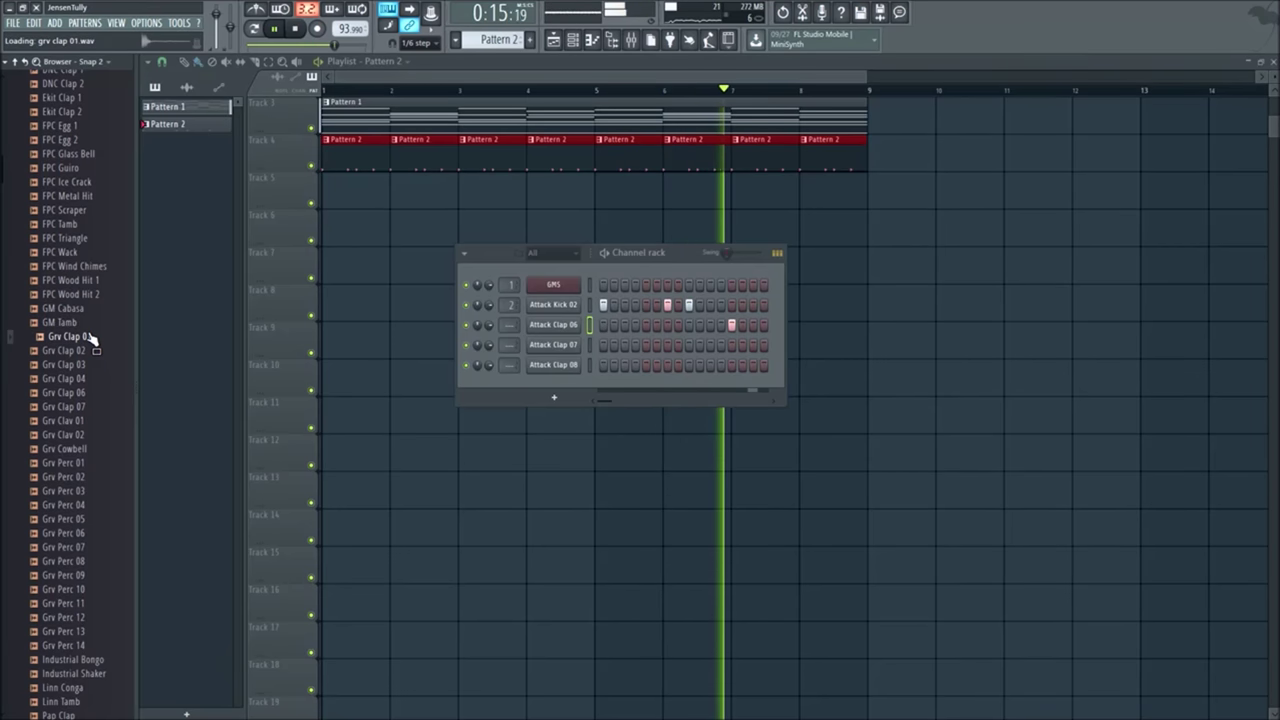
# Step: Load Grv Clap 01 into a new channel and close its sampler window
pyautogui.rightClick(89, 337)
pyautogui.click(120, 350)
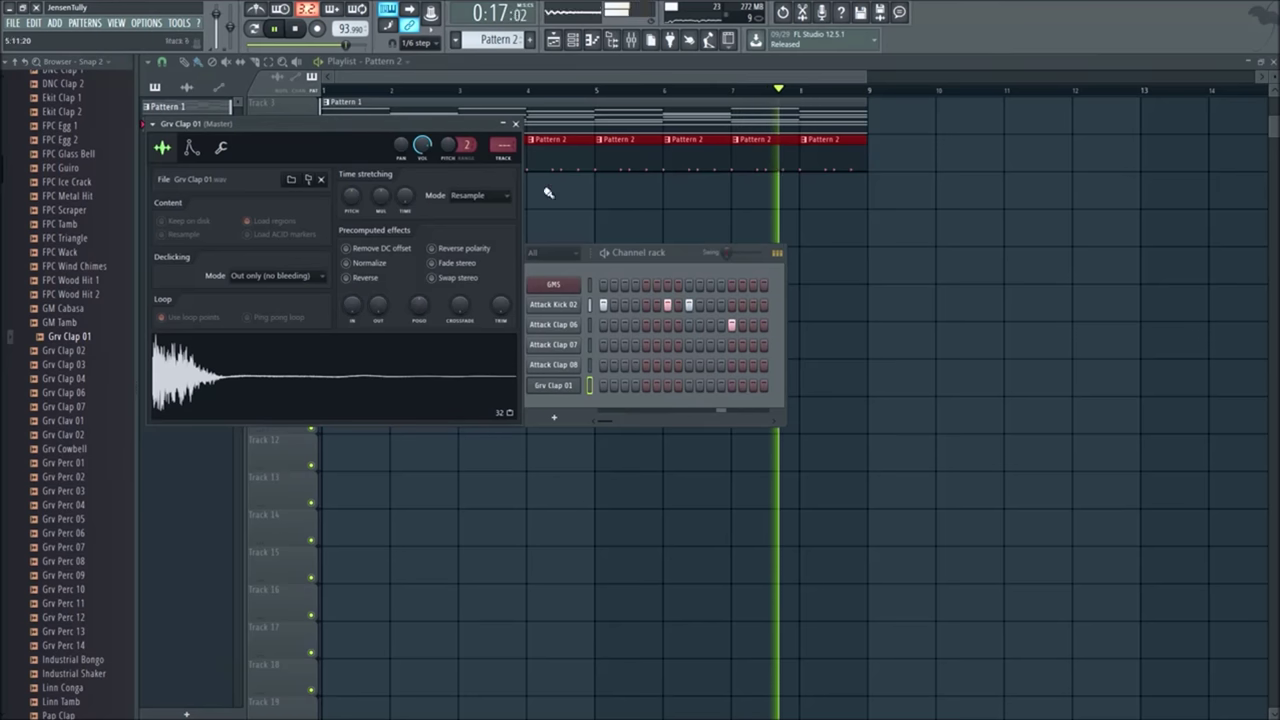
pyautogui.click(515, 123)
# Step: Try the Grv Clap 01 hit on steps 7 and 8, and place it on step 9
pyautogui.click(667, 385)
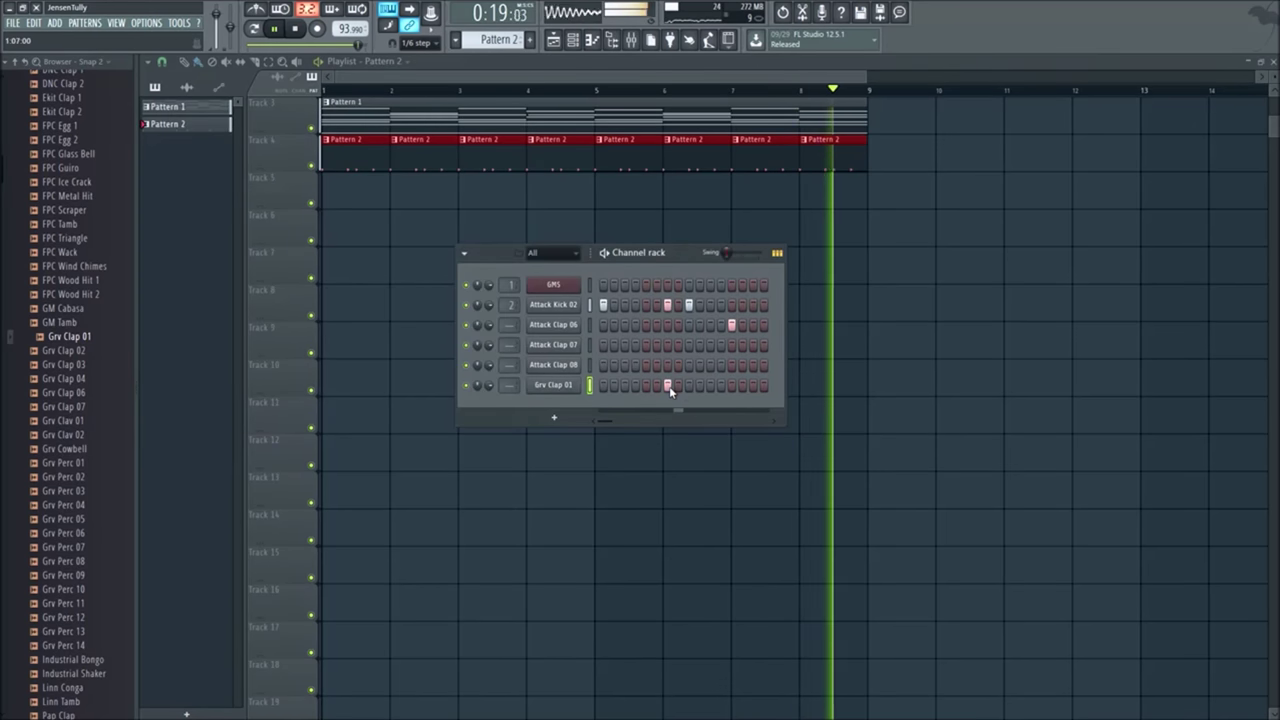
pyautogui.click(667, 385)
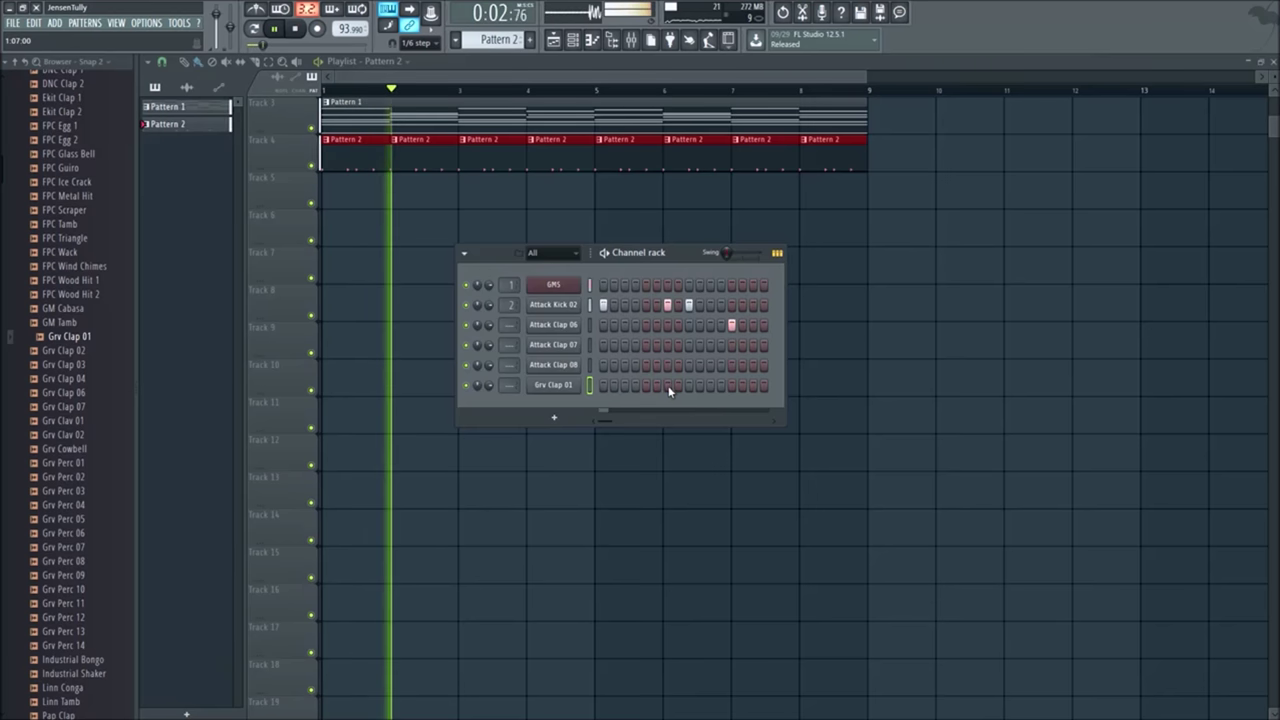
pyautogui.click(678, 386)
pyautogui.click(679, 387)
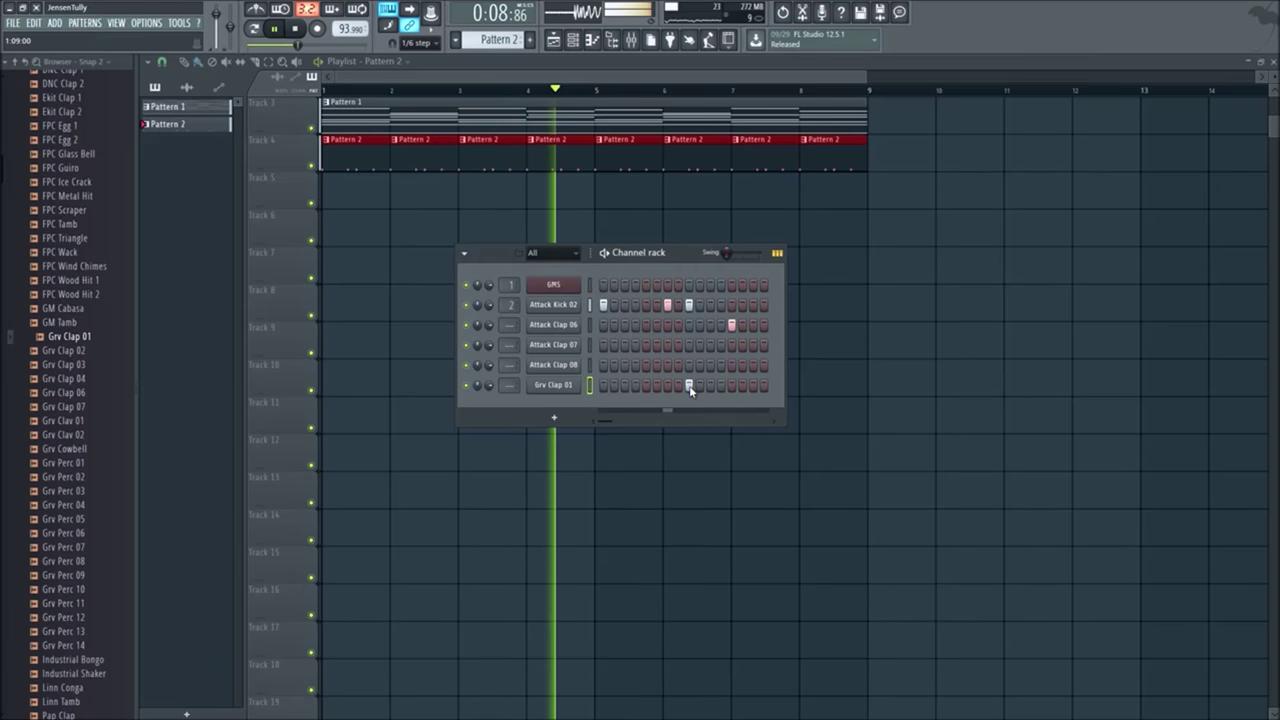
# Step: Audition further Percussion samples, including Grv Clap 03 and Linn Conga
pyautogui.scroll(-4, 45, 390)
pyautogui.scroll(4, 70, 360)
pyautogui.scroll(-4, 63, 400)
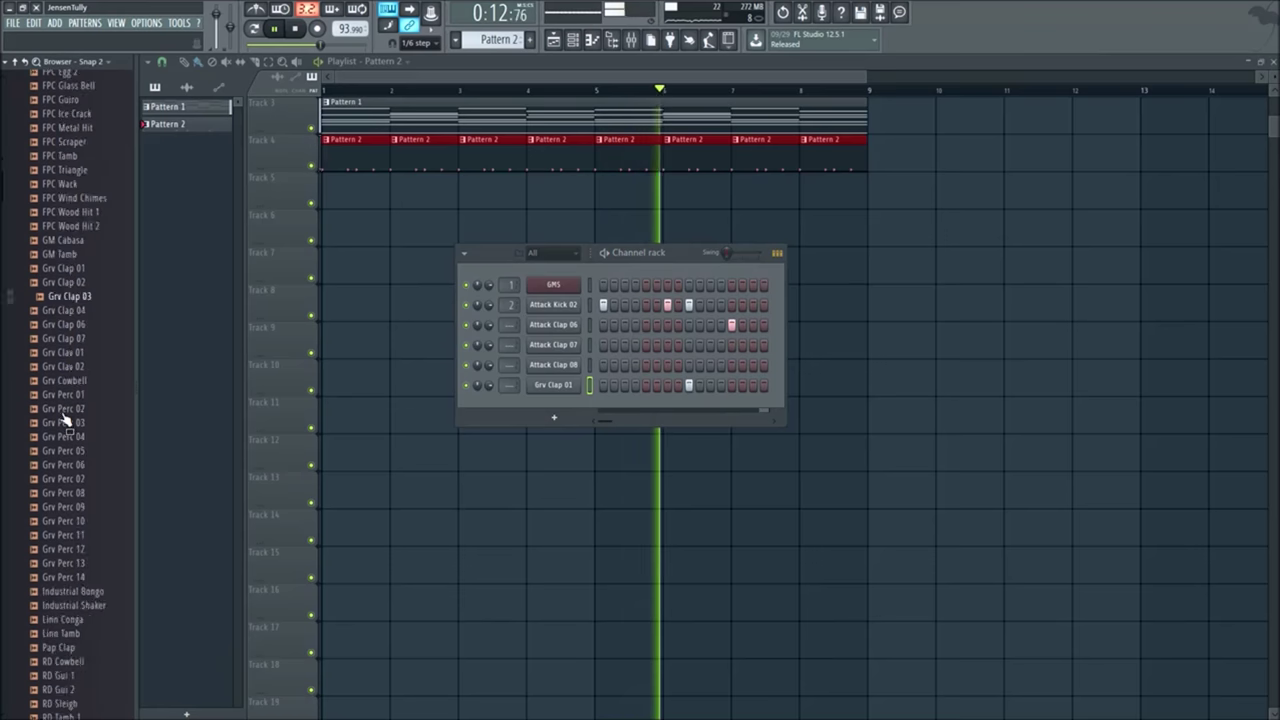
pyautogui.click(63, 308)
pyautogui.click(72, 491)
pyautogui.click(74, 505)
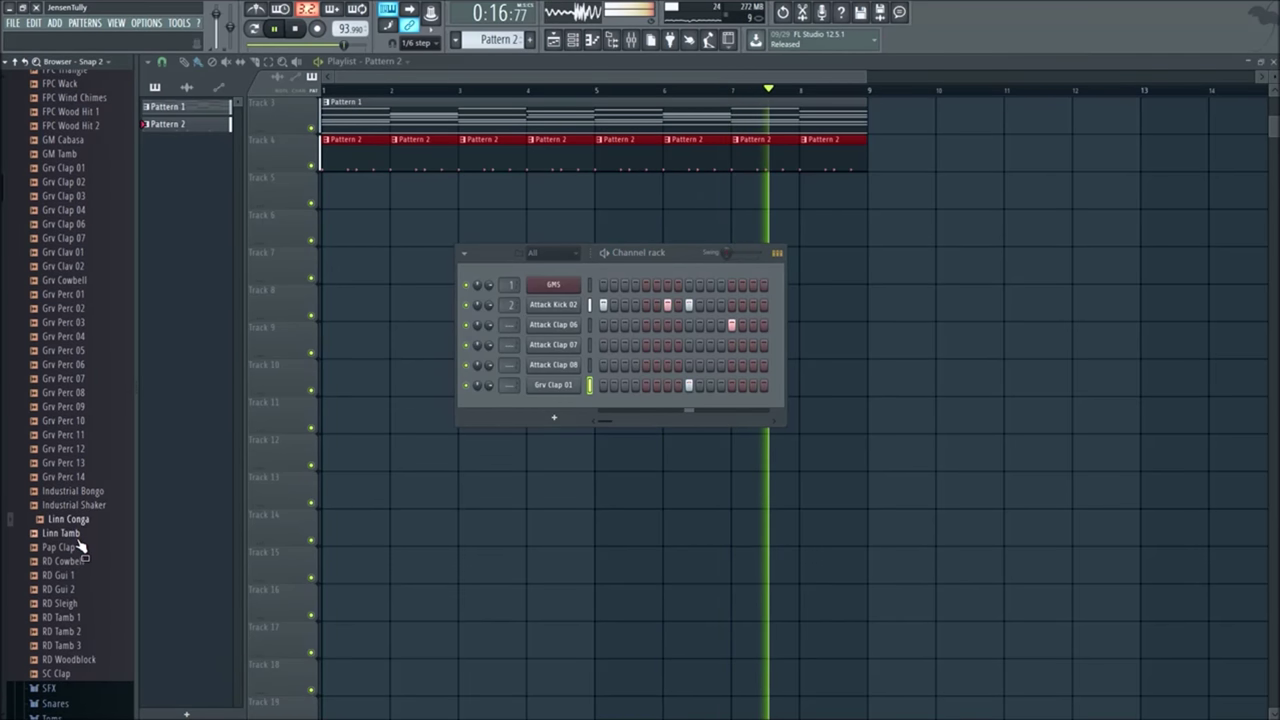
# Step: Audition Pap Clap, RD Cowbell, RD Sleigh and RD Woodblock near the end of the Percussion folder
pyautogui.click(81, 550)
pyautogui.click(84, 562)
pyautogui.click(95, 604)
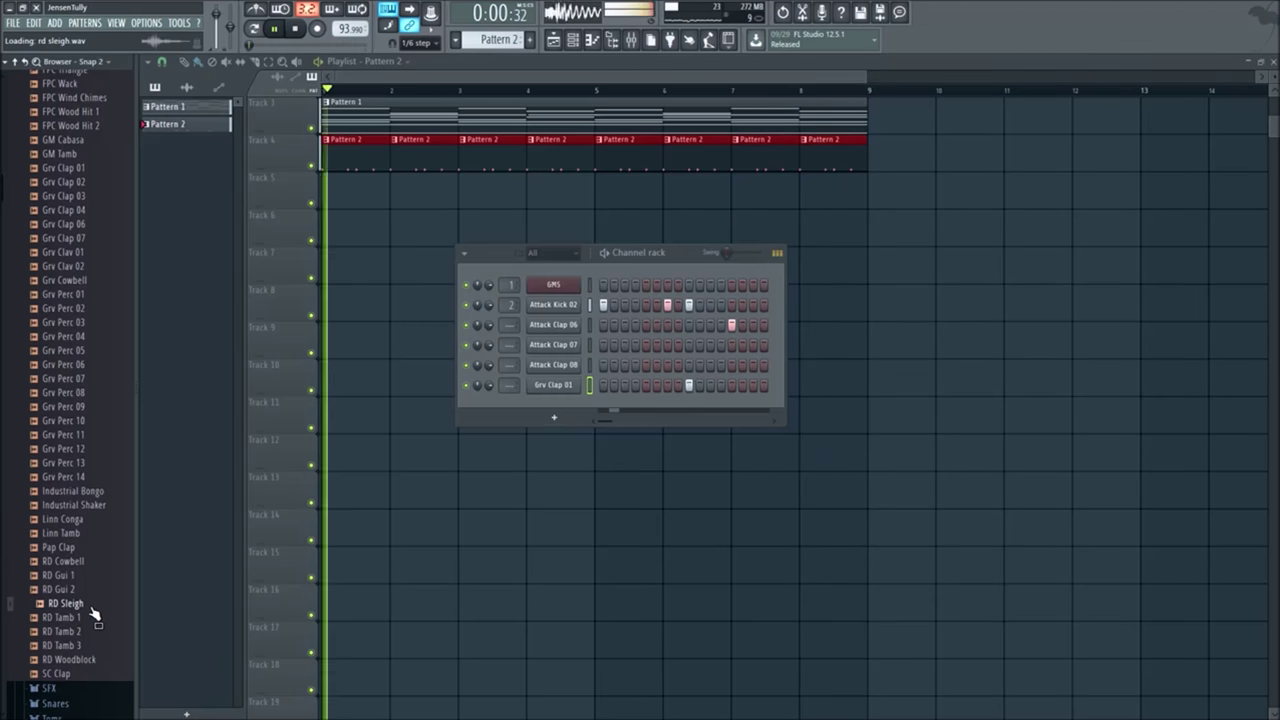
pyautogui.scroll(-4, 100, 537)
pyautogui.click(85, 492)
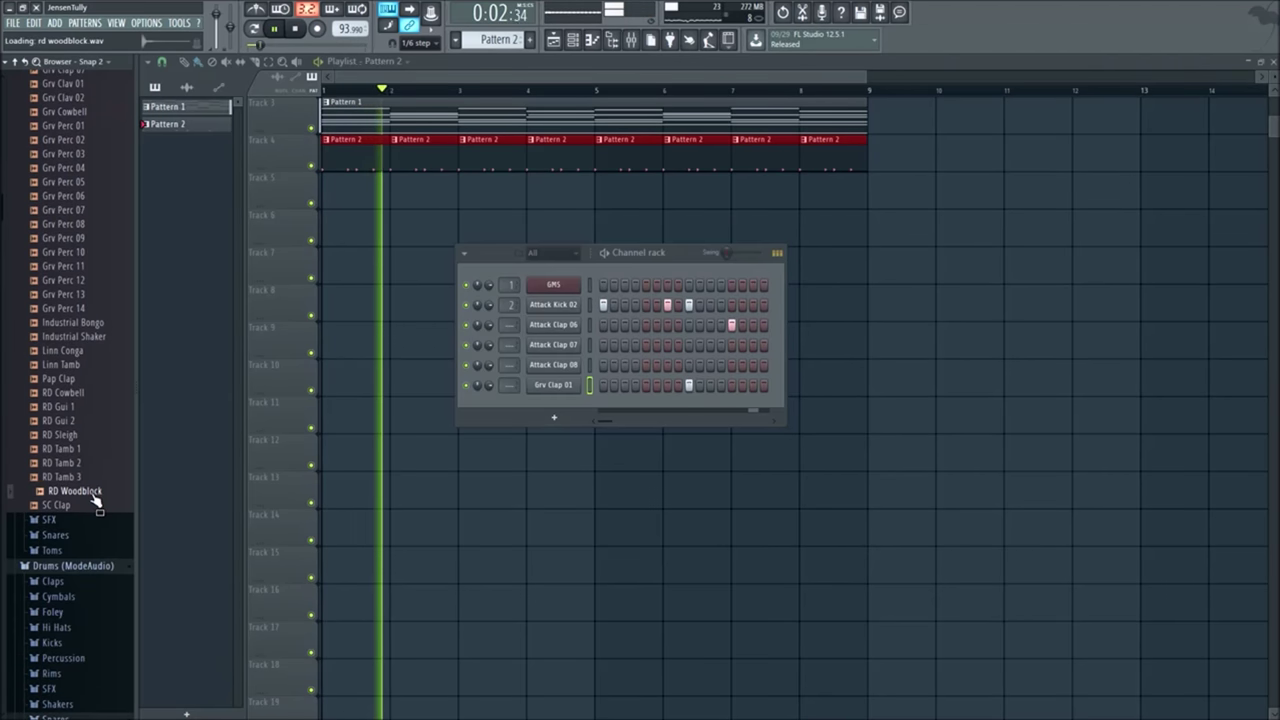
# Step: Open the ModeAudio Percussion folder and audition its Attack AnalogBell and Attack Blip samples
pyautogui.scroll(15, 94, 480)
pyautogui.click(64, 385)
pyautogui.click(71, 443)
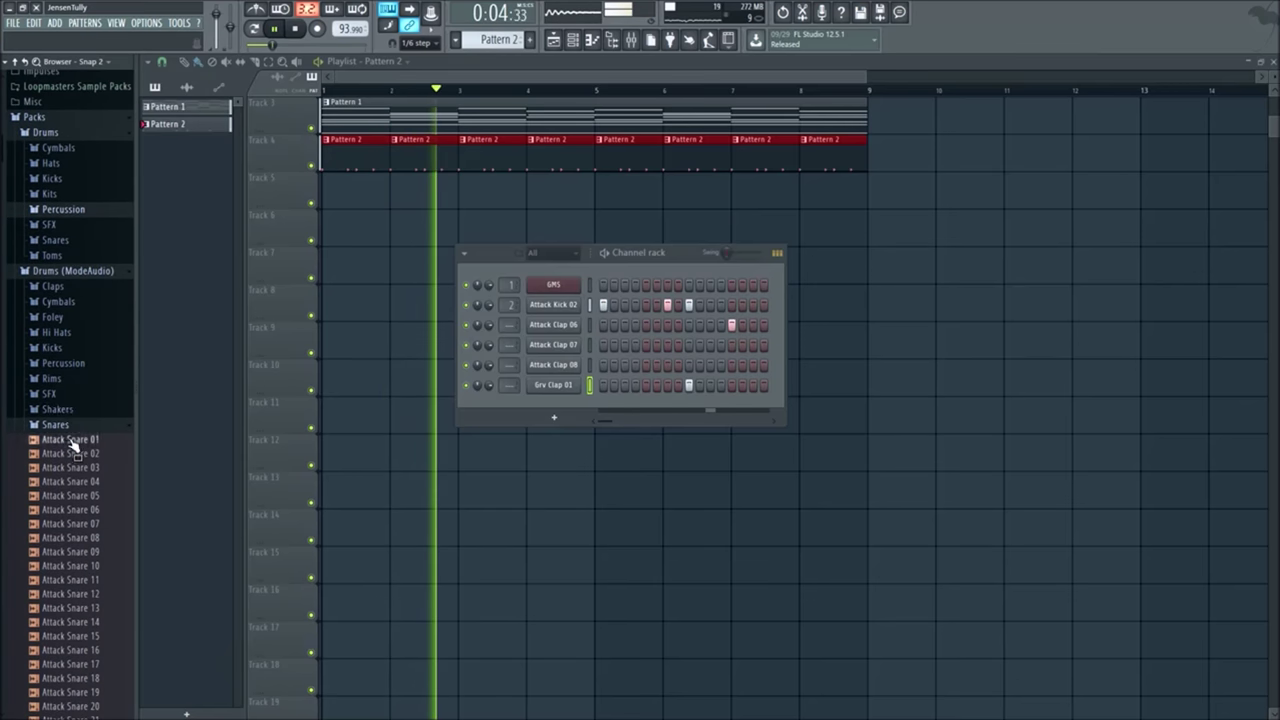
pyautogui.click(77, 364)
pyautogui.click(85, 293)
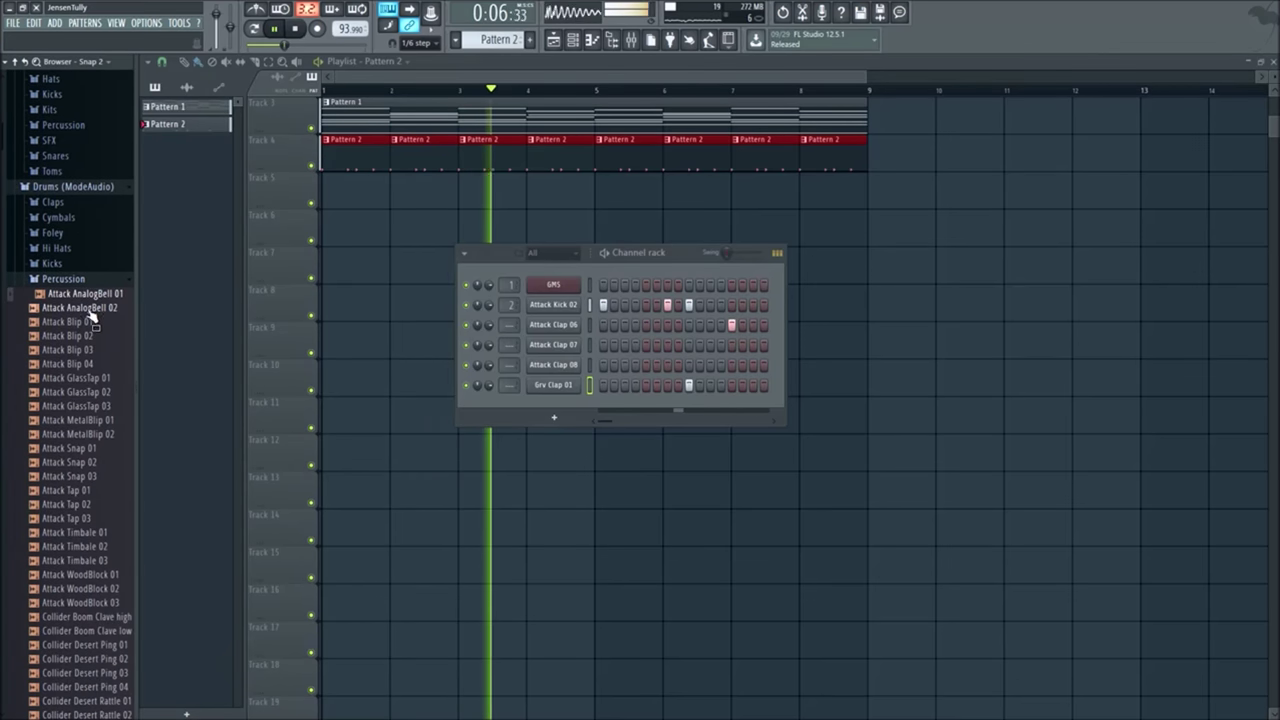
pyautogui.click(88, 321)
pyautogui.click(86, 392)
# Step: Audition further ModeAudio percussion samples, from the Attack Snap and Tap sounds to Collider Desert Ping 04
pyautogui.scroll(-6, 80, 432)
pyautogui.press('Down')
pyautogui.press('Down')
pyautogui.press('Down')
pyautogui.press('Down')
pyautogui.press('Down')
pyautogui.press('Down')
pyautogui.press('Down')
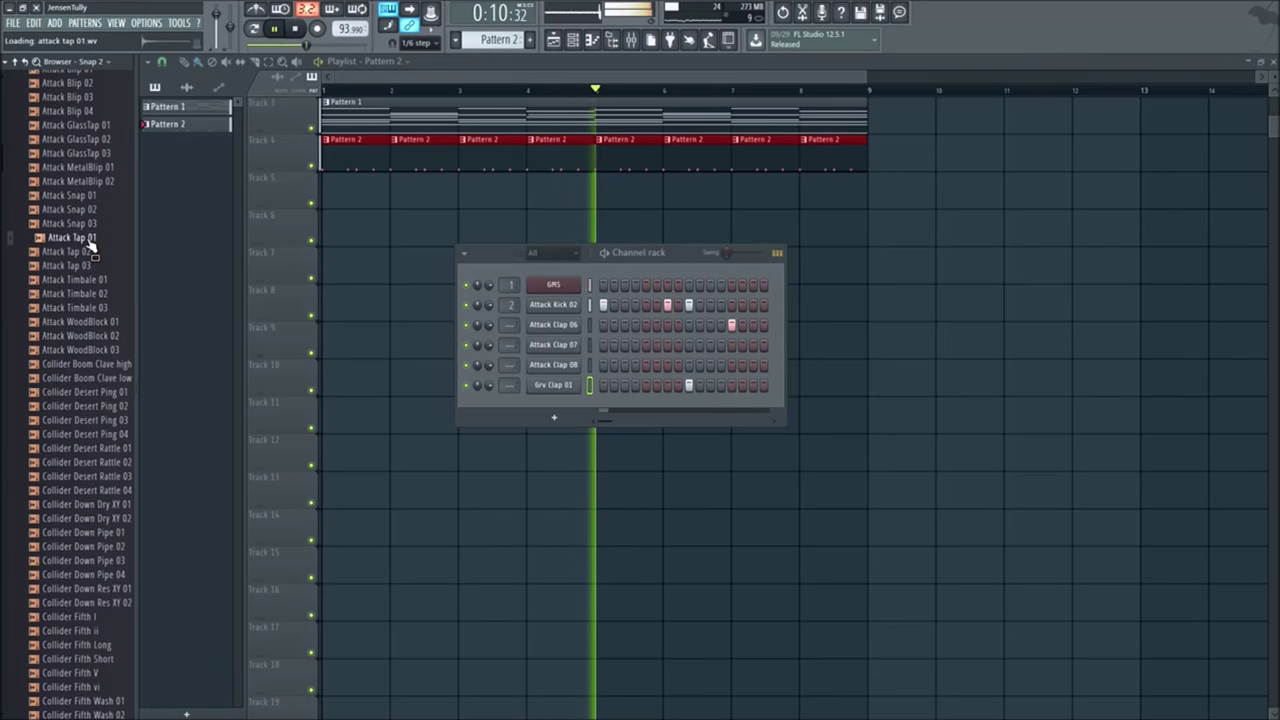
pyautogui.click(93, 293)
pyautogui.click(100, 434)
# Step: Load Collider Desert Ping 04 into a new channel and try its hit on step 3
pyautogui.rightClick(100, 438)
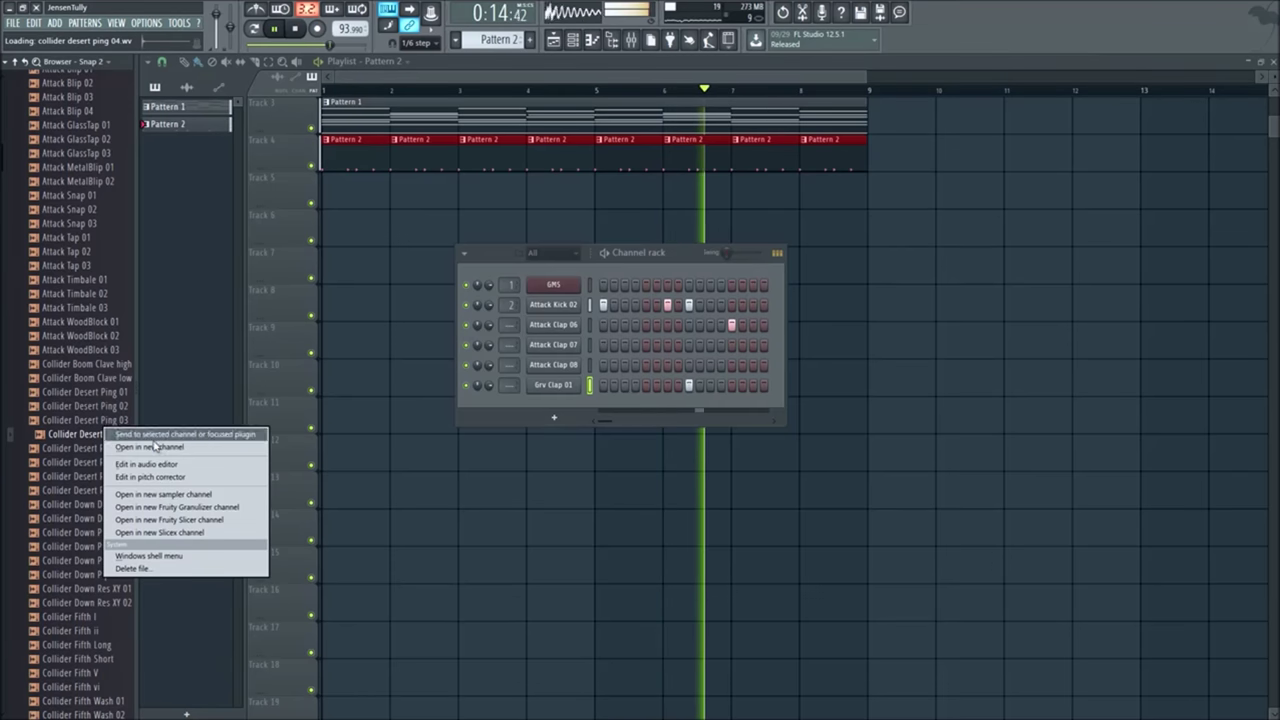
pyautogui.click(140, 449)
pyautogui.click(532, 141)
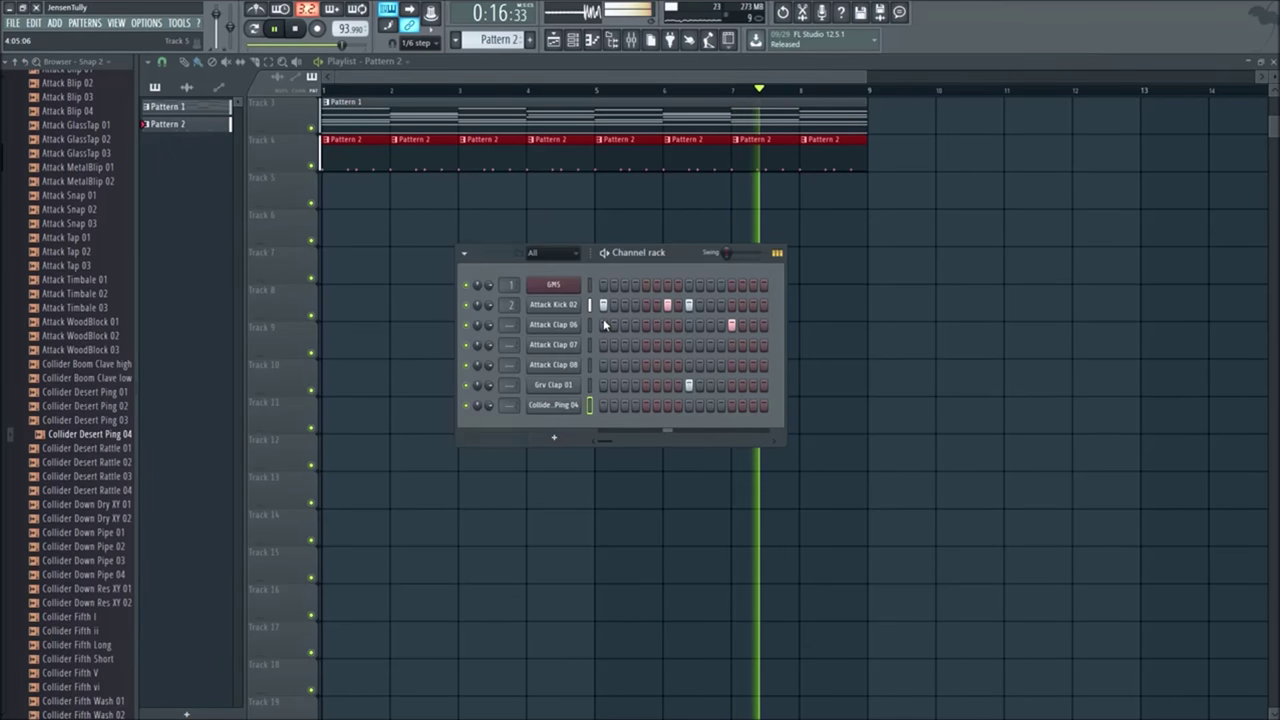
pyautogui.click(624, 405)
pyautogui.click(624, 405)
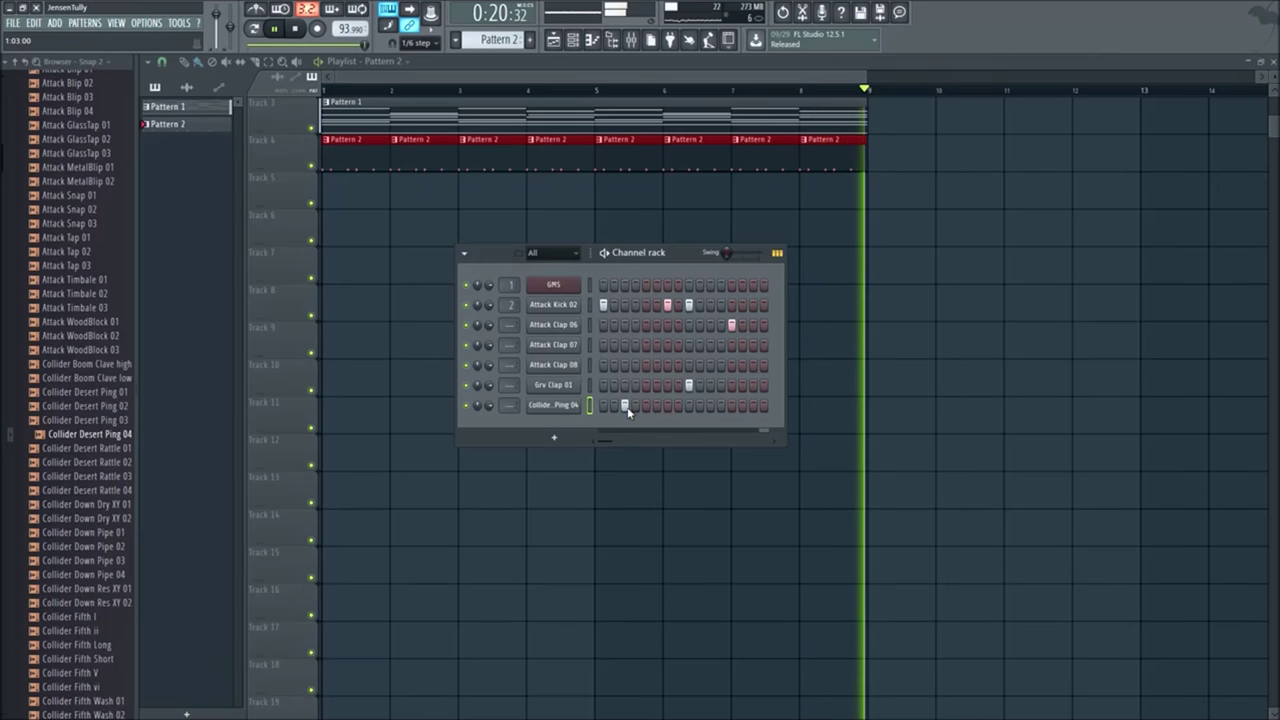
# Step: Create a new pattern with the Collider Desert Ping 04 hit on step 2, and paint it across bars 1 to 8 of Track 5
pyautogui.press('F4')
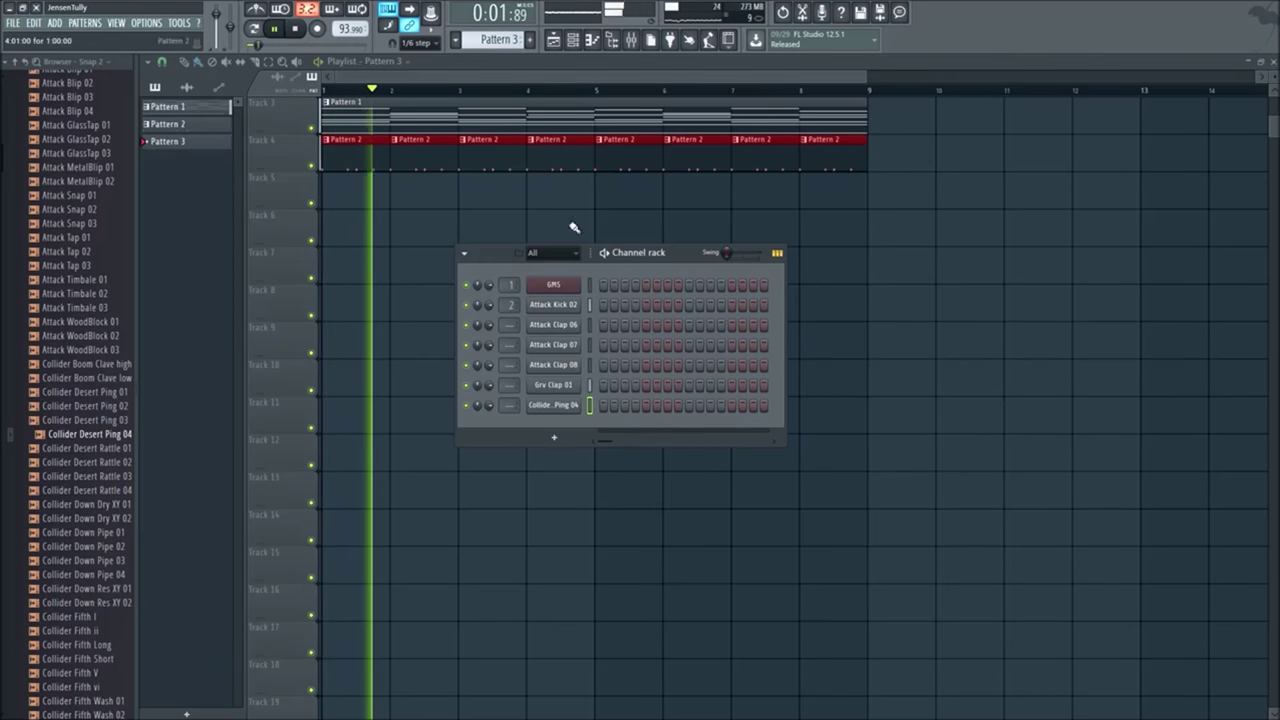
pyautogui.click(613, 405)
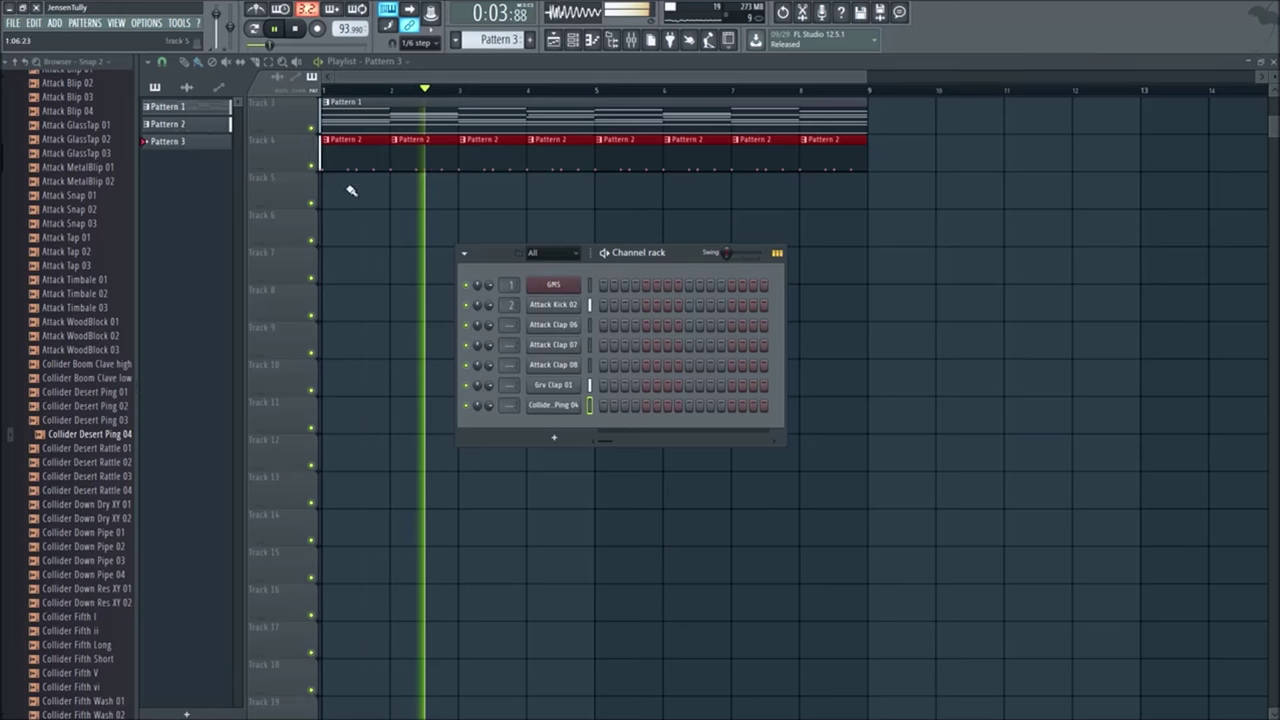
pyautogui.press('F6')
pyautogui.moveTo(331, 194); pyautogui.dragTo(815, 196)
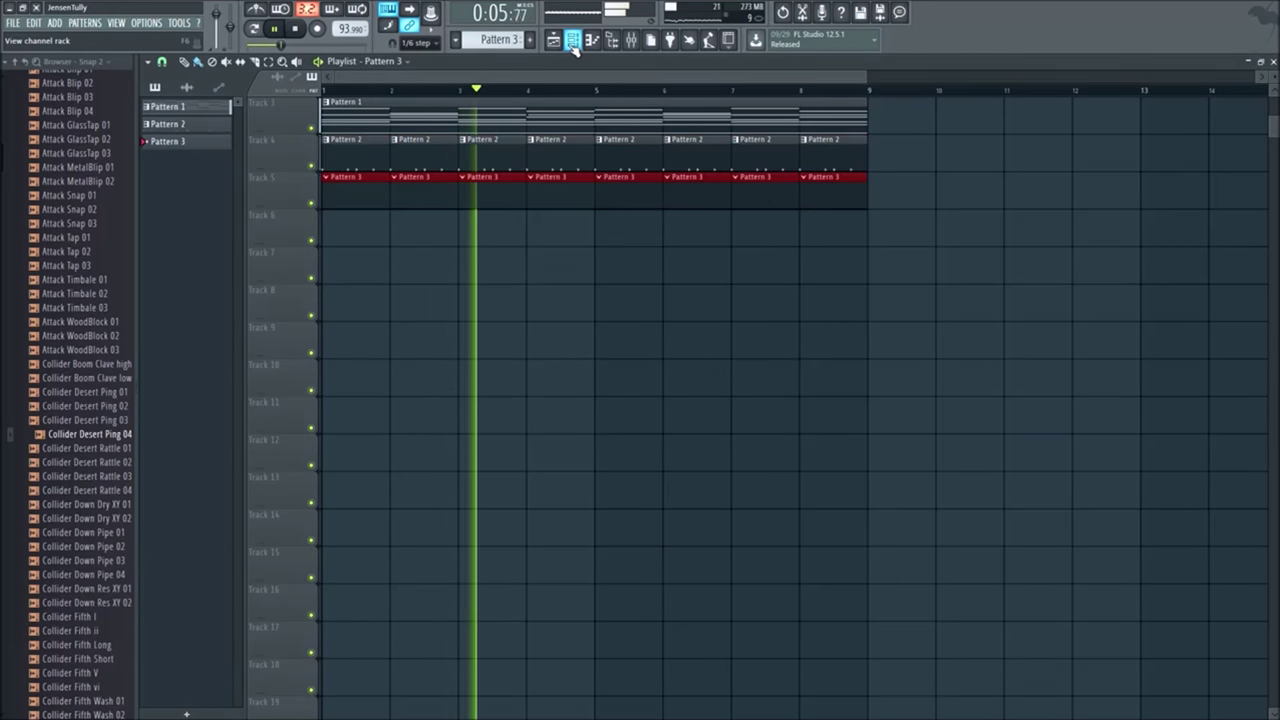
pyautogui.press('F6')
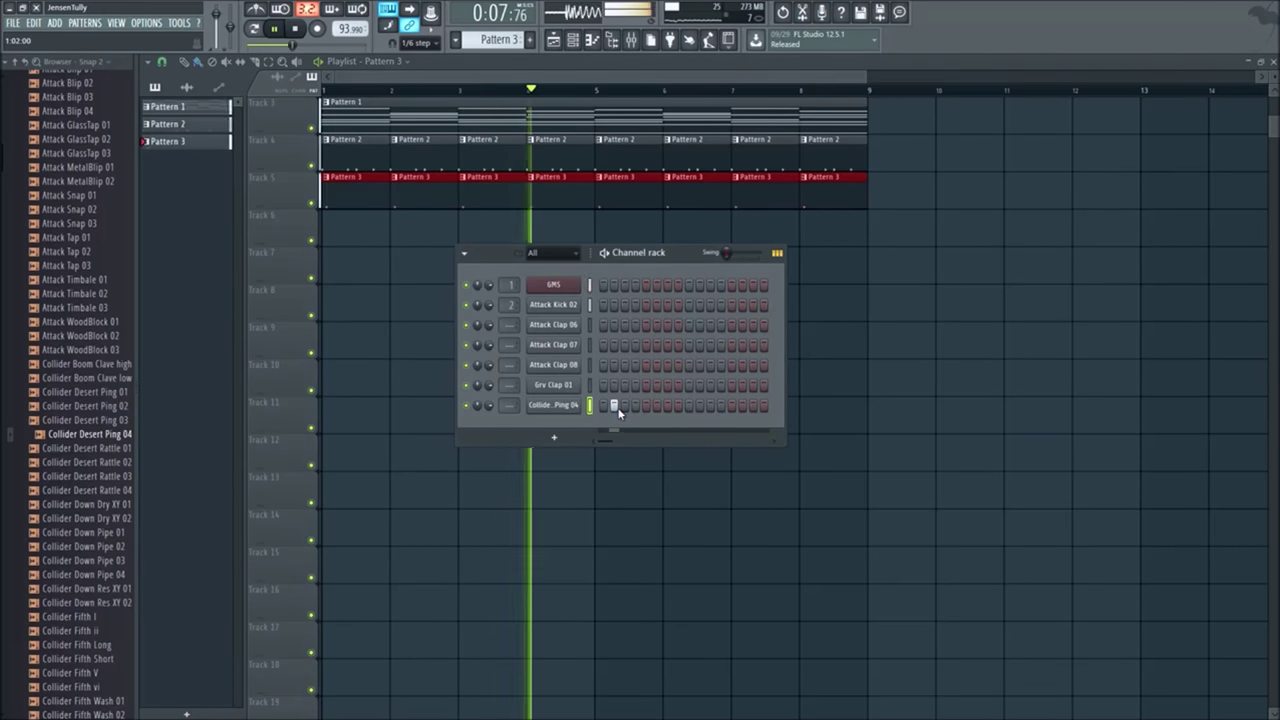
# Step: Look at the Collider Desert Ping 04 channel's miscellaneous settings and close its window
pyautogui.click(562, 406)
pyautogui.click(238, 164)
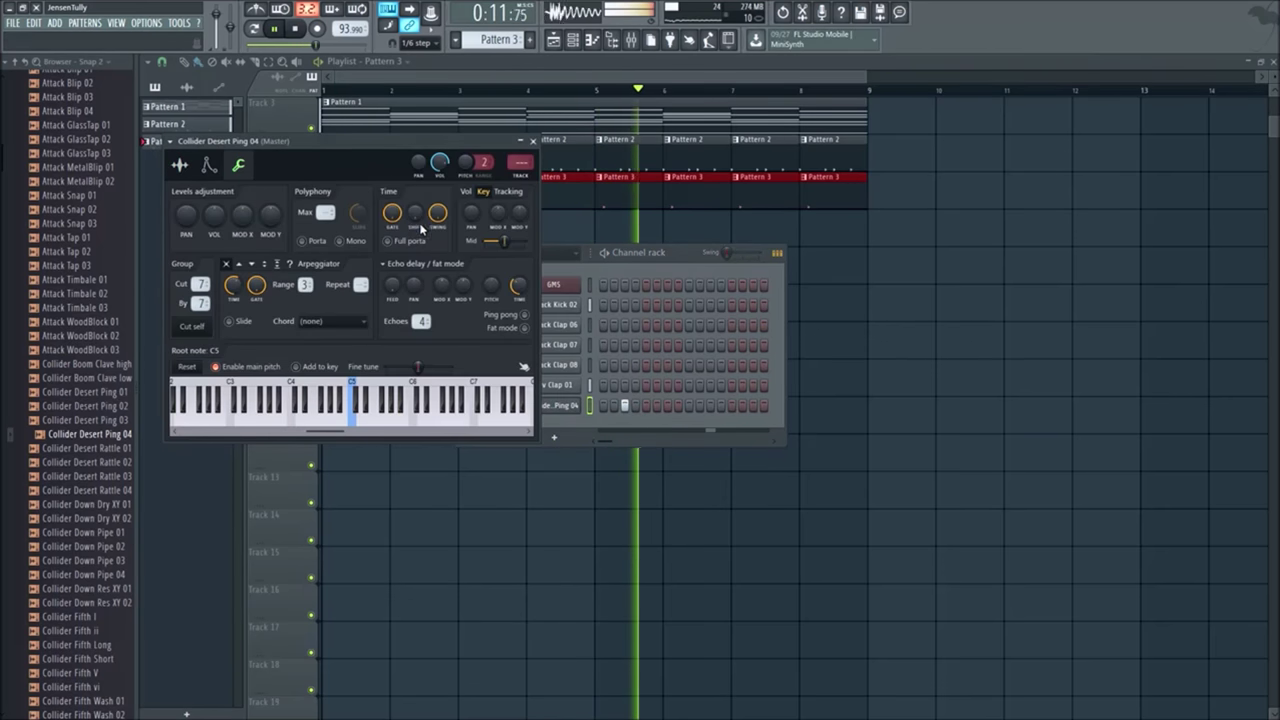
pyautogui.click(535, 141)
# Step: Audition Collider percussion samples, including Desert Rattle 04, Fifth I, XY XY 02 and XY XY 04
pyautogui.click(88, 447)
pyautogui.scroll(-6, 94, 443)
pyautogui.click(100, 403)
pyautogui.click(100, 343)
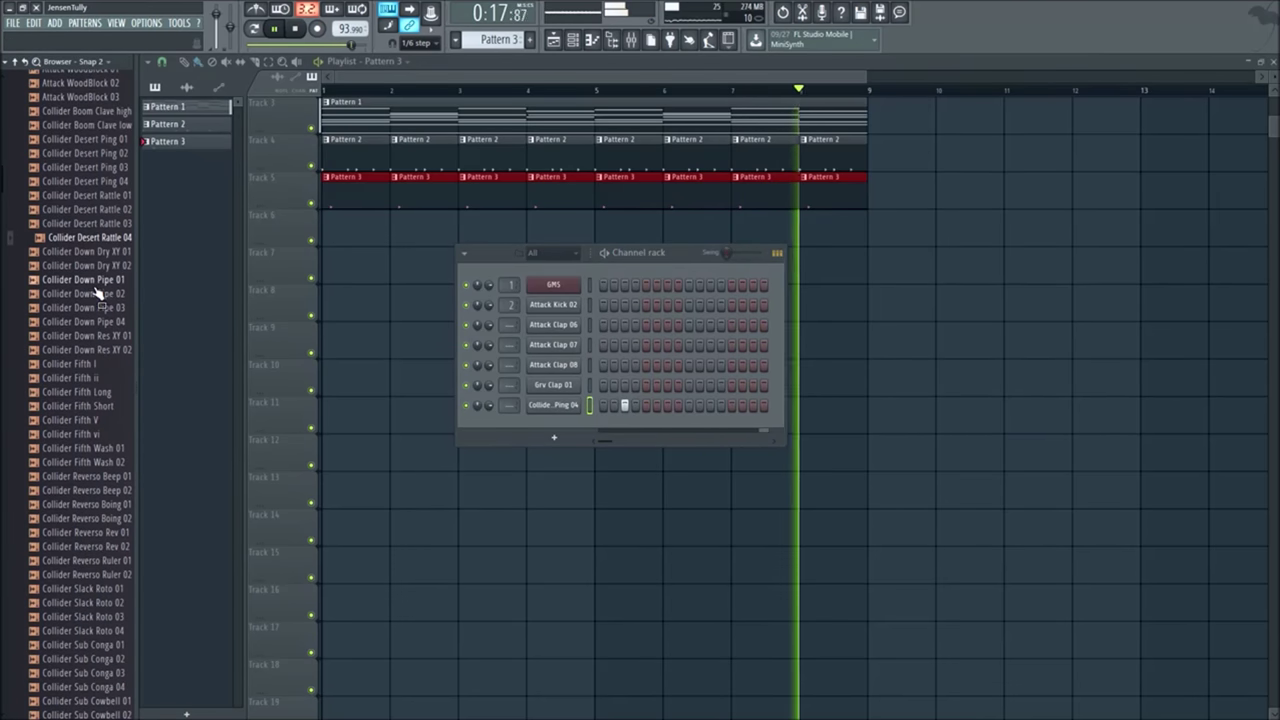
pyautogui.click(77, 362)
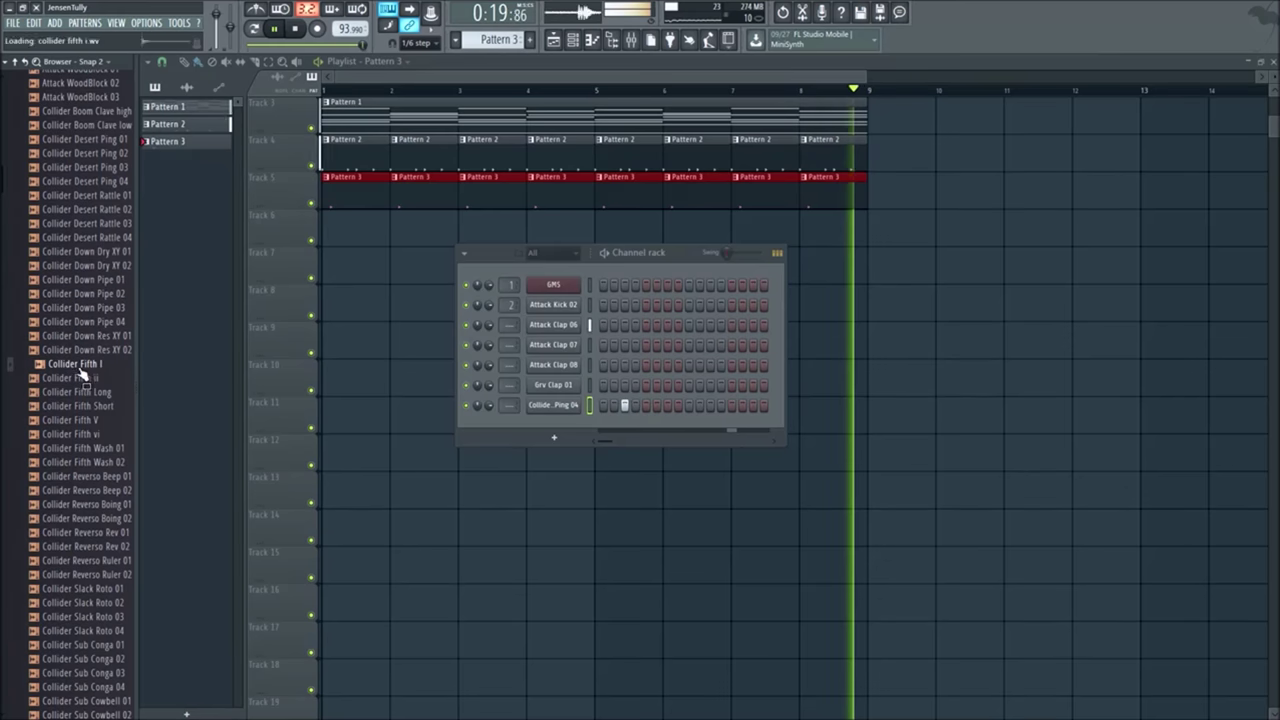
pyautogui.scroll(-9, 80, 380)
pyautogui.scroll(-3, 84, 394)
pyautogui.click(88, 462)
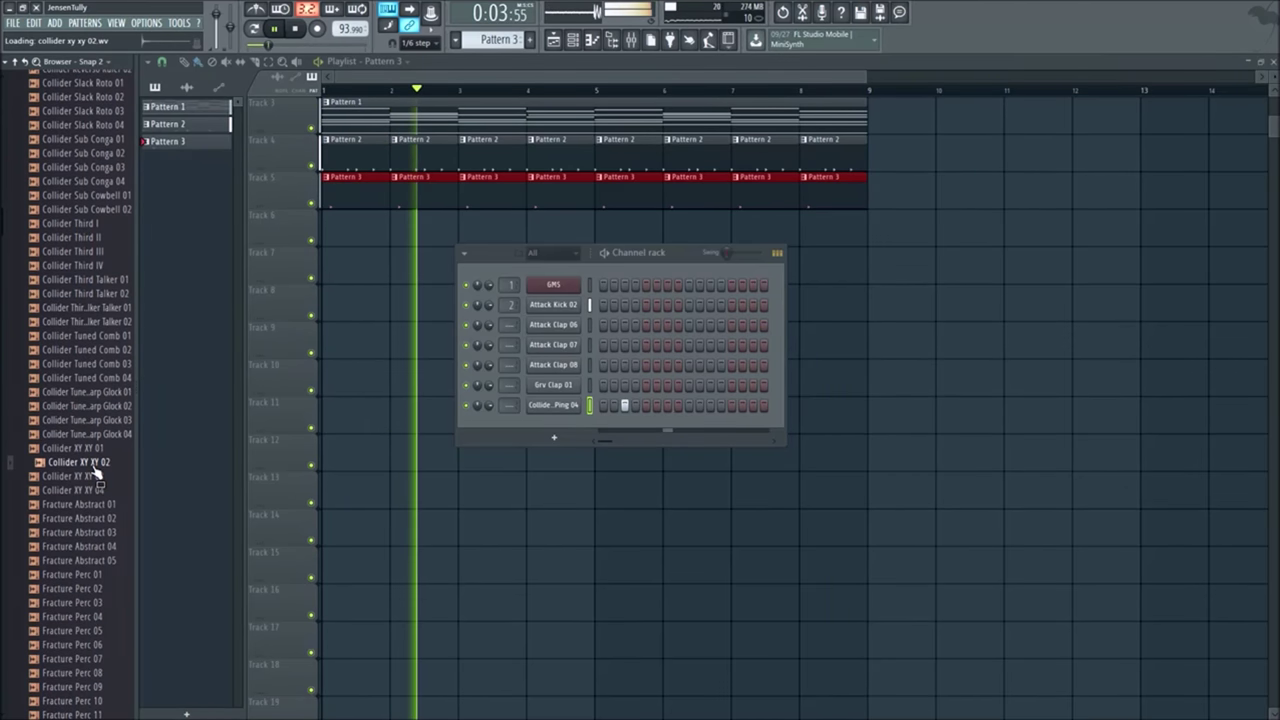
pyautogui.scroll(-2, 95, 430)
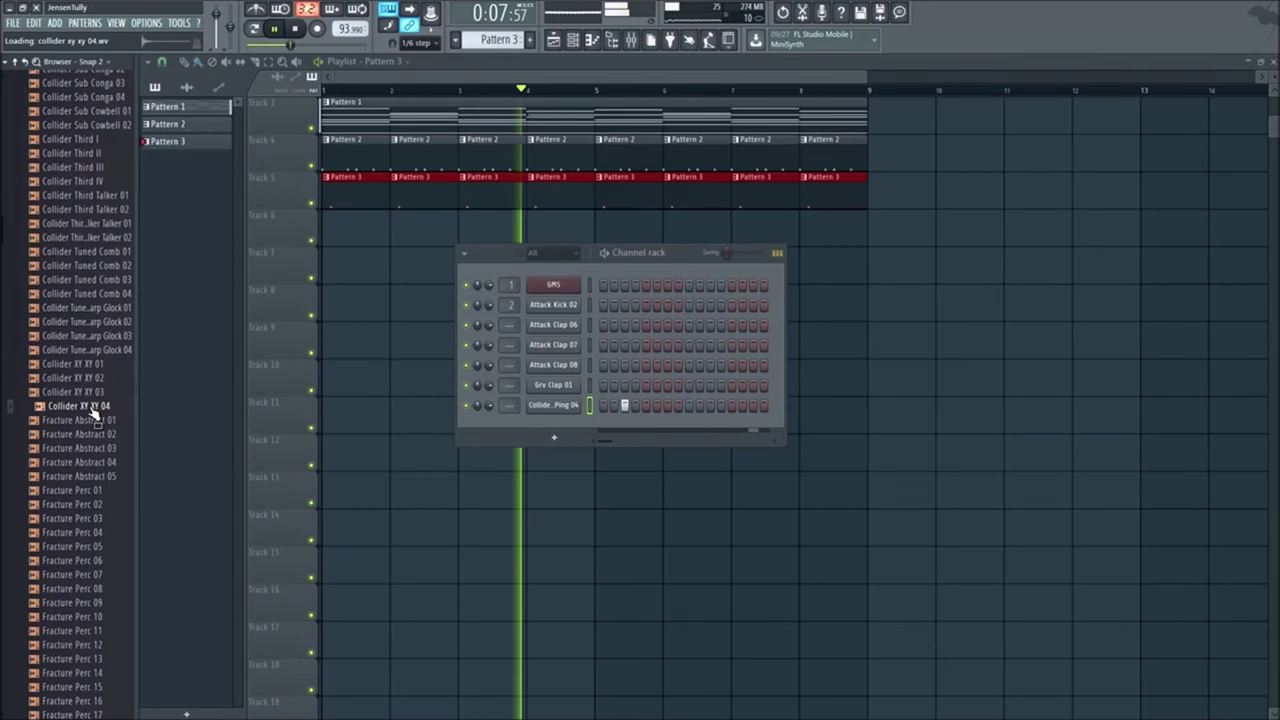
# Step: Audition the Fracture percussion samples, including Fracture Perc 14
pyautogui.scroll(-4, 95, 412)
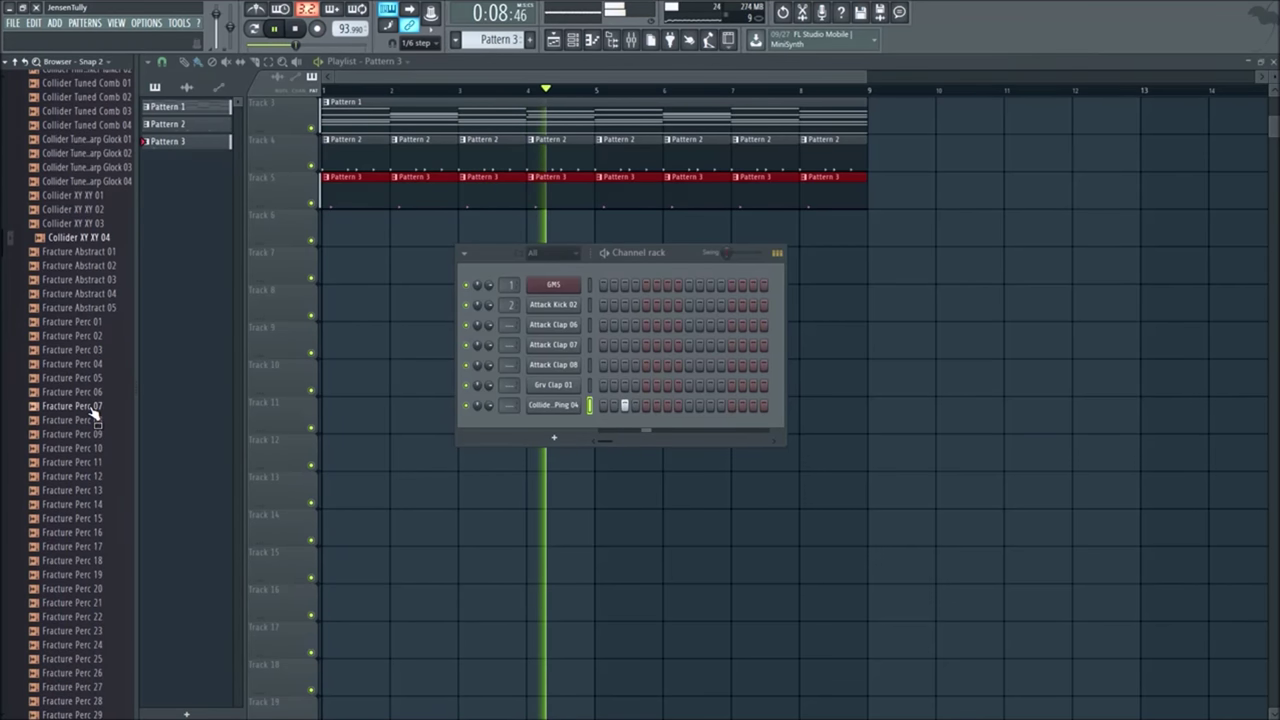
pyautogui.click(88, 252)
pyautogui.click(88, 337)
pyautogui.scroll(-6, 118, 388)
pyautogui.click(103, 331)
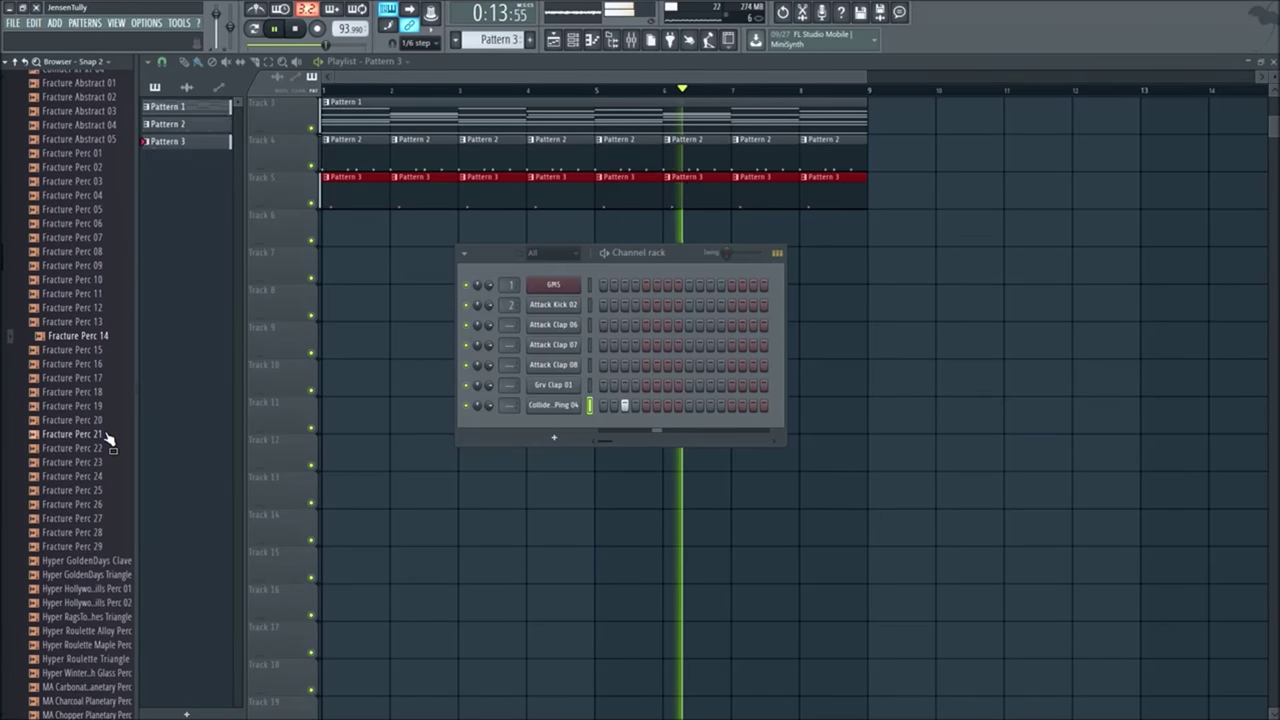
pyautogui.scroll(-2, 105, 435)
pyautogui.click(100, 393)
# Step: Collapse the Percussion folder, open the ModeAudio Cymbals folder, and audition Collider Boom Splash, Slack Metal 01 and XY Splash
pyautogui.scroll(20, 100, 393)
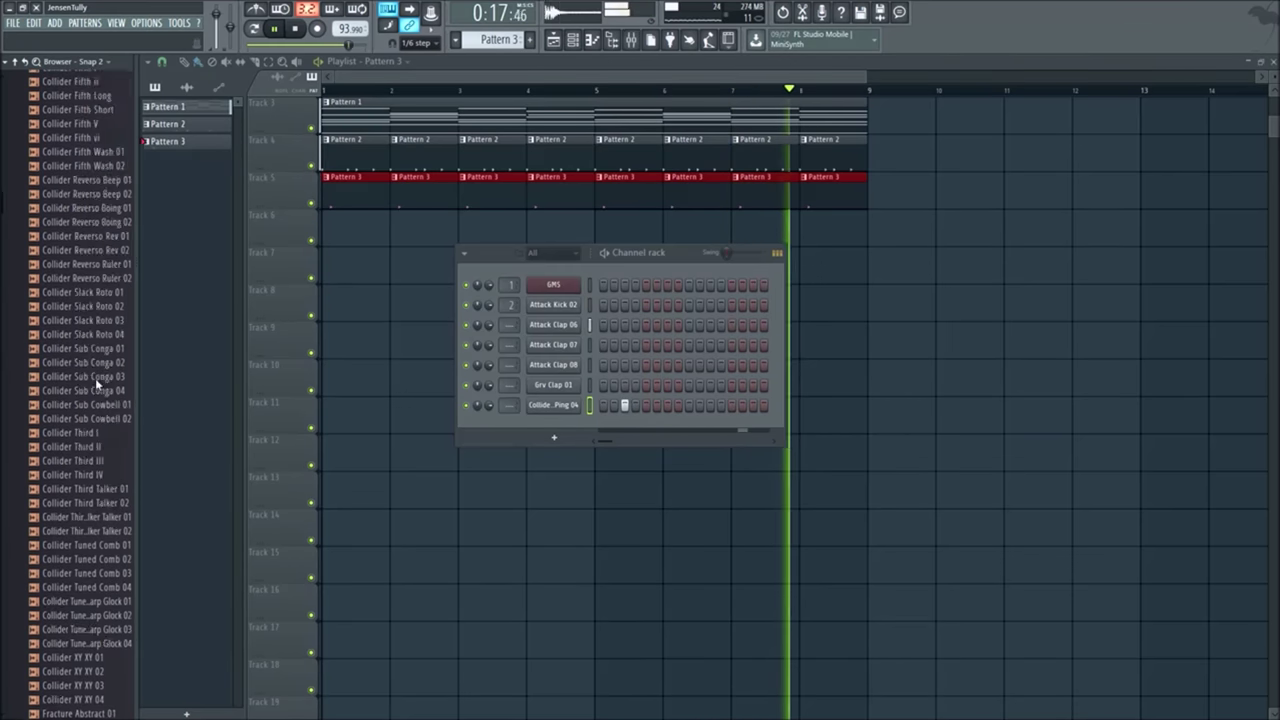
pyautogui.click(72, 280)
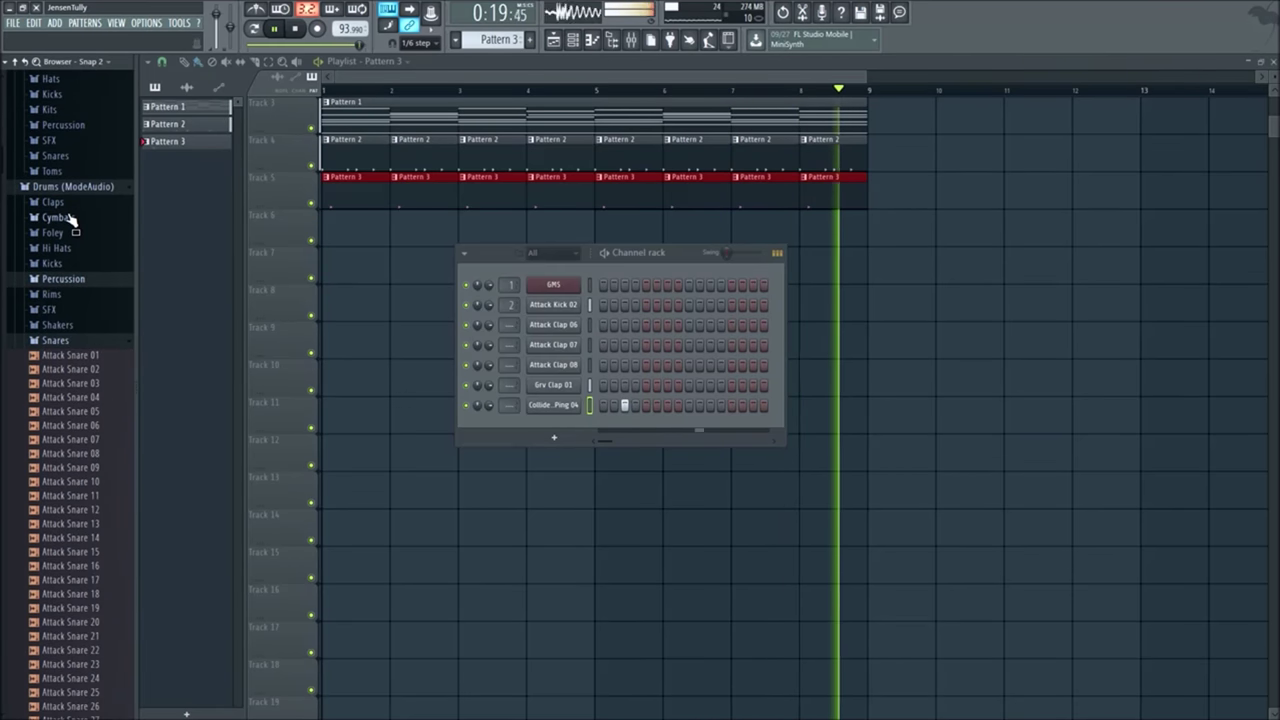
pyautogui.click(62, 218)
pyautogui.click(68, 219)
pyautogui.click(58, 217)
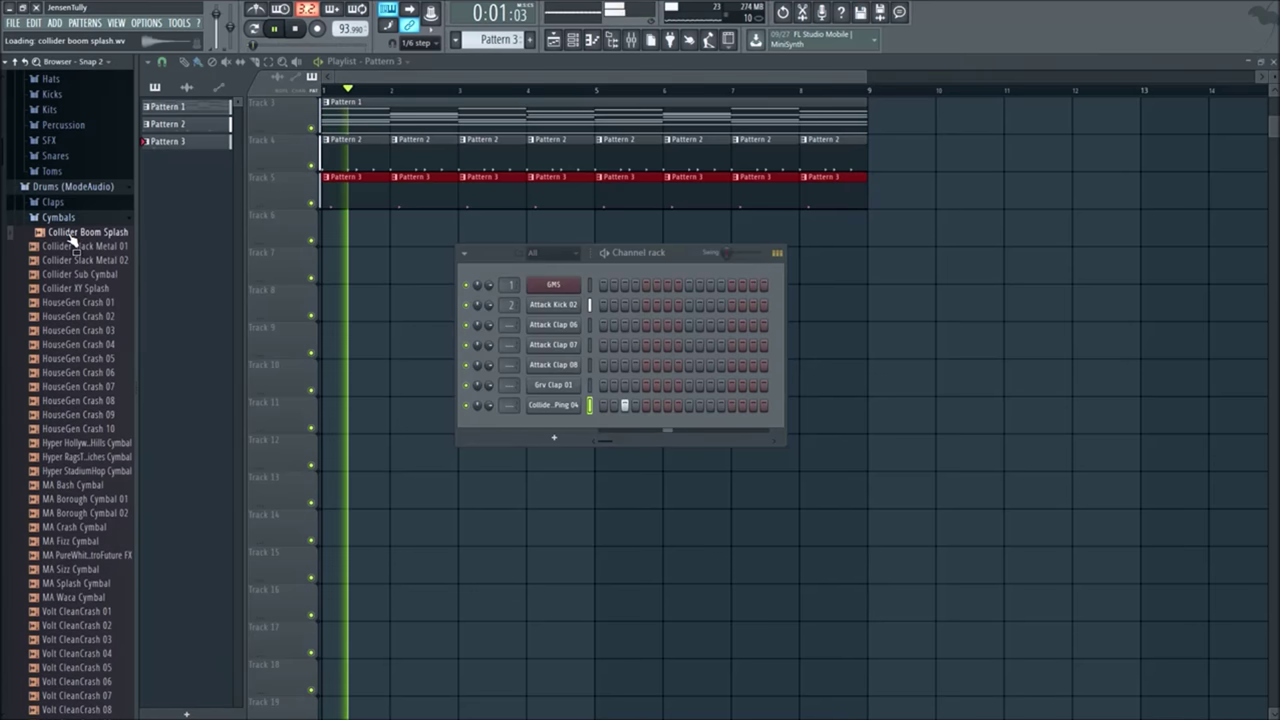
pyautogui.click(80, 245)
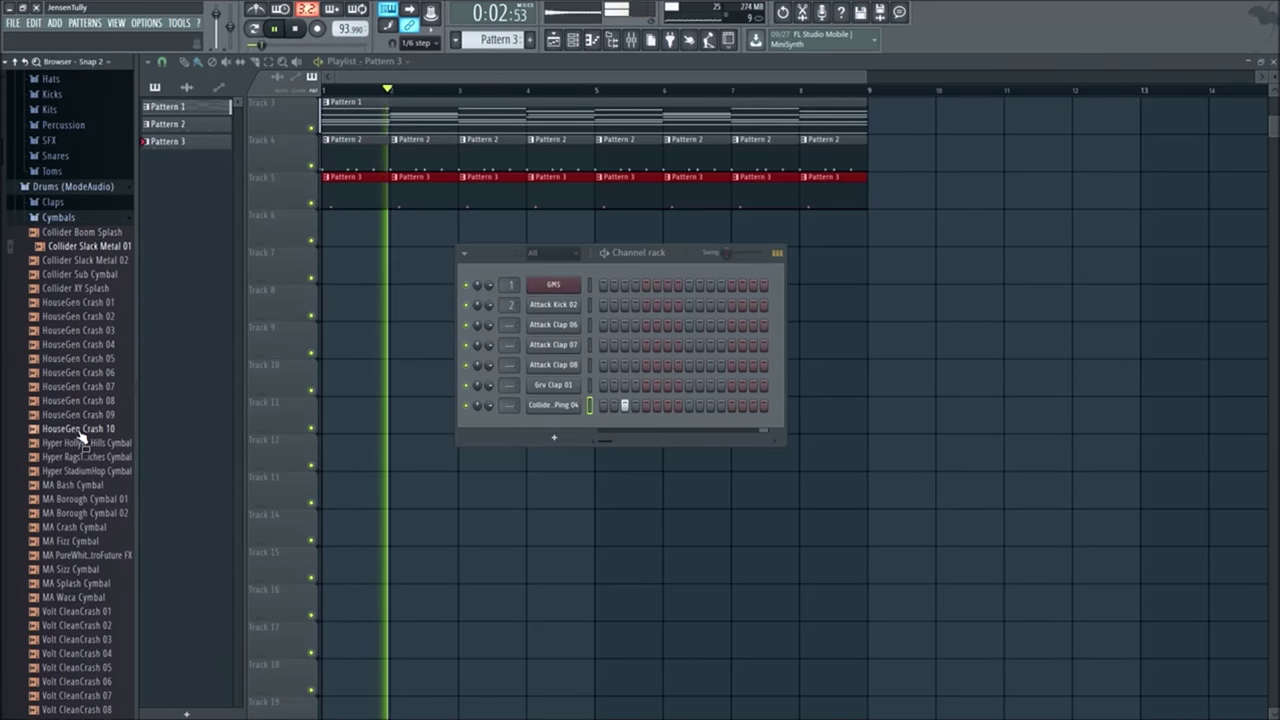
pyautogui.click(89, 289)
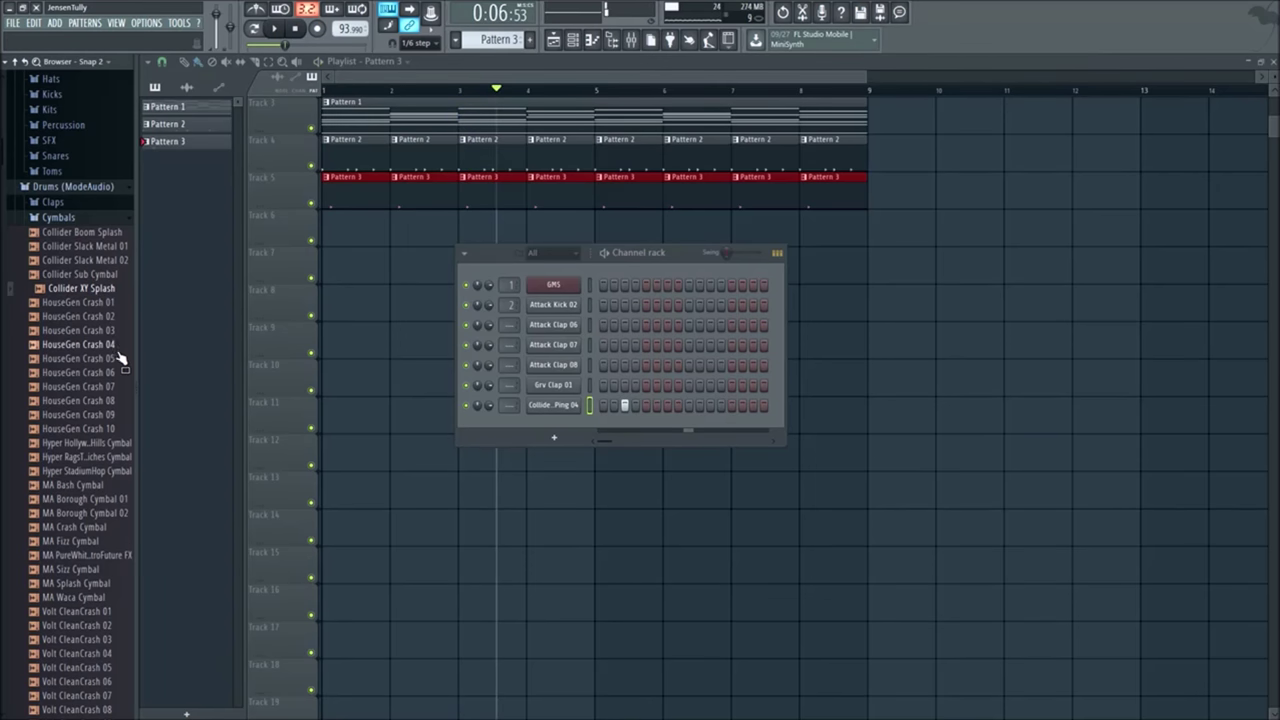
# Step: Audition more cymbals, including HouseGen Crash 01 and MA Splash Cymbal
pyautogui.scroll(-4, 93, 349)
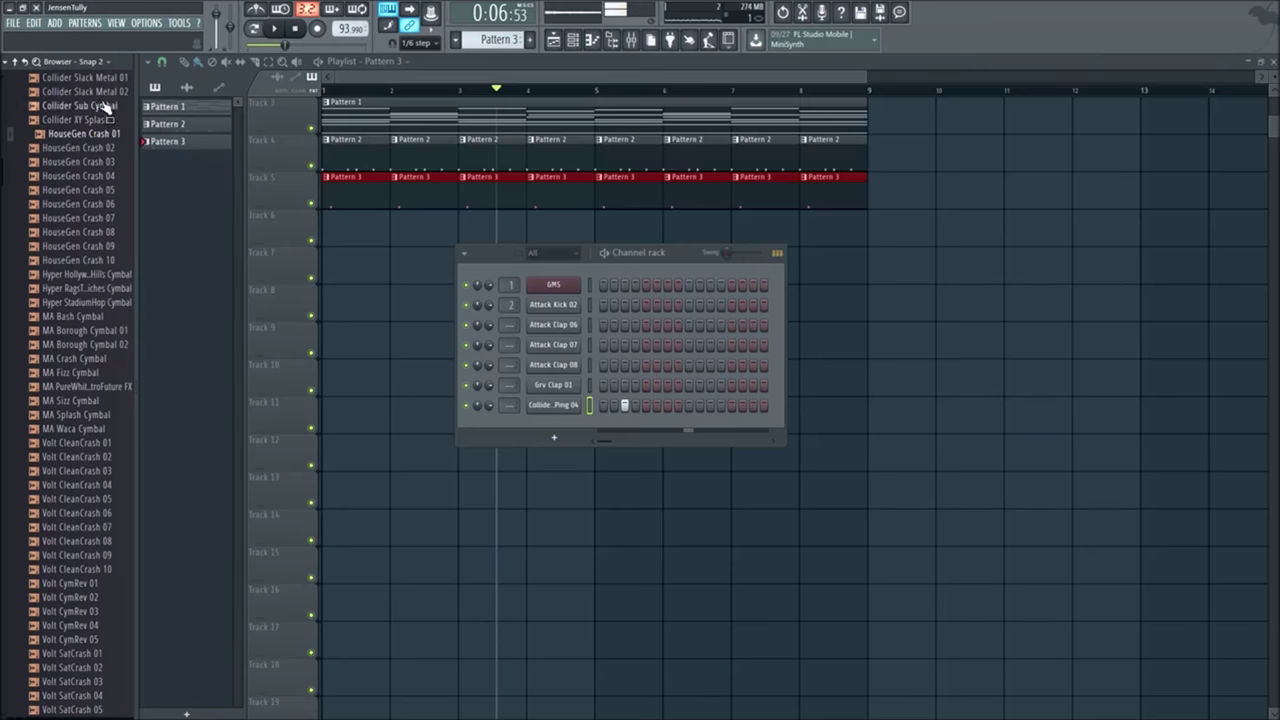
pyautogui.scroll(5, 63, 291)
pyautogui.scroll(-3, 75, 400)
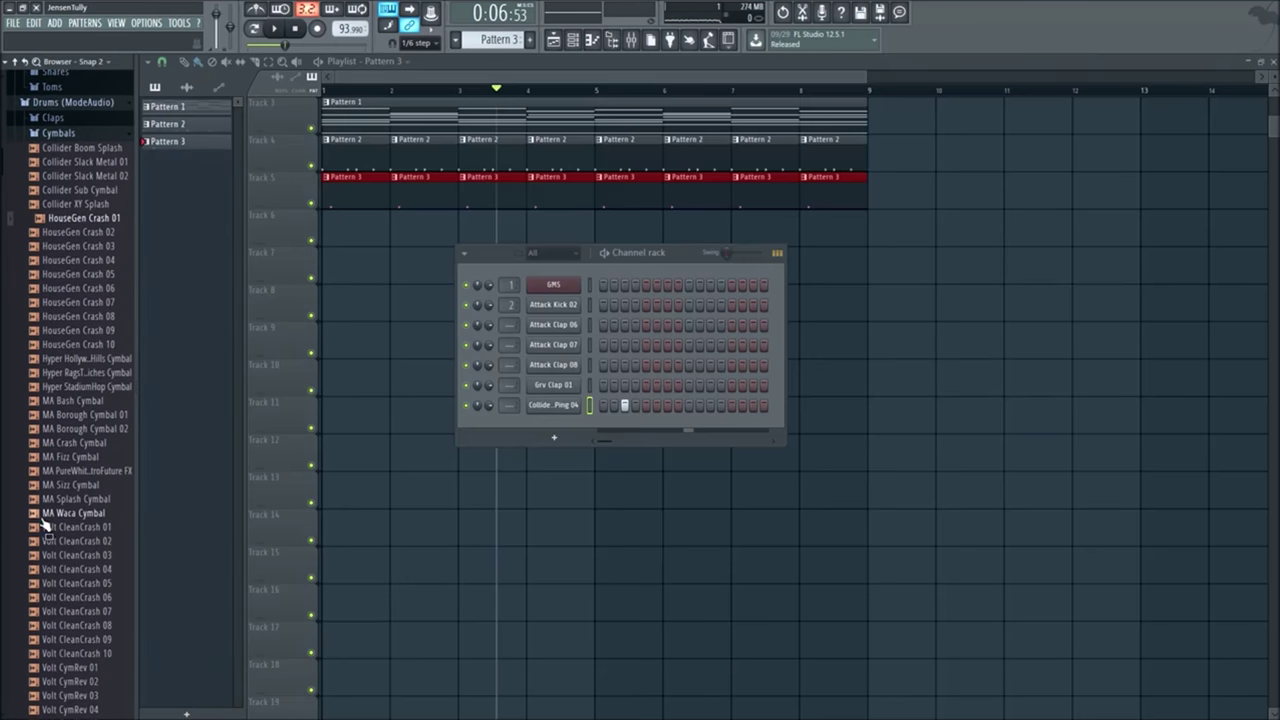
pyautogui.scroll(-4, 80, 388)
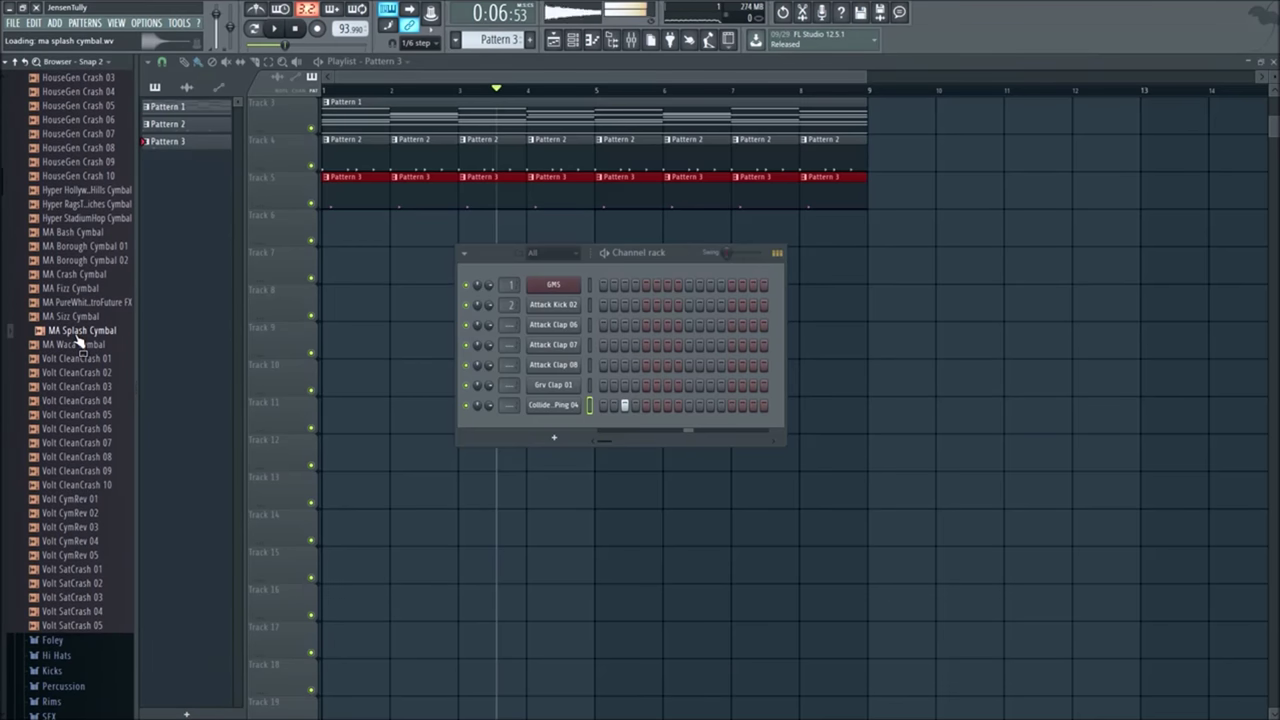
pyautogui.scroll(4, 55, 478)
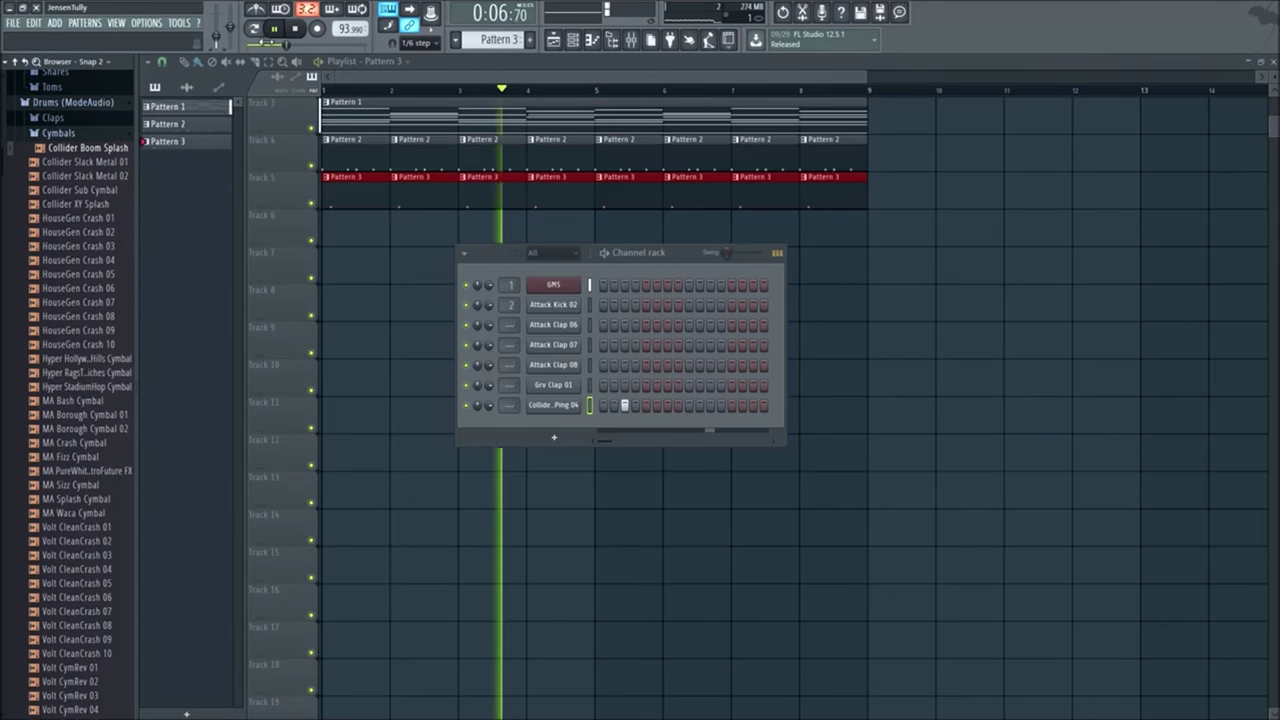
# Step: Audition HouseGen Crash 09, Volt CleanCrash 10 and Volt CleanCrash 01
pyautogui.click(80, 330)
pyautogui.scroll(-4, 88, 520)
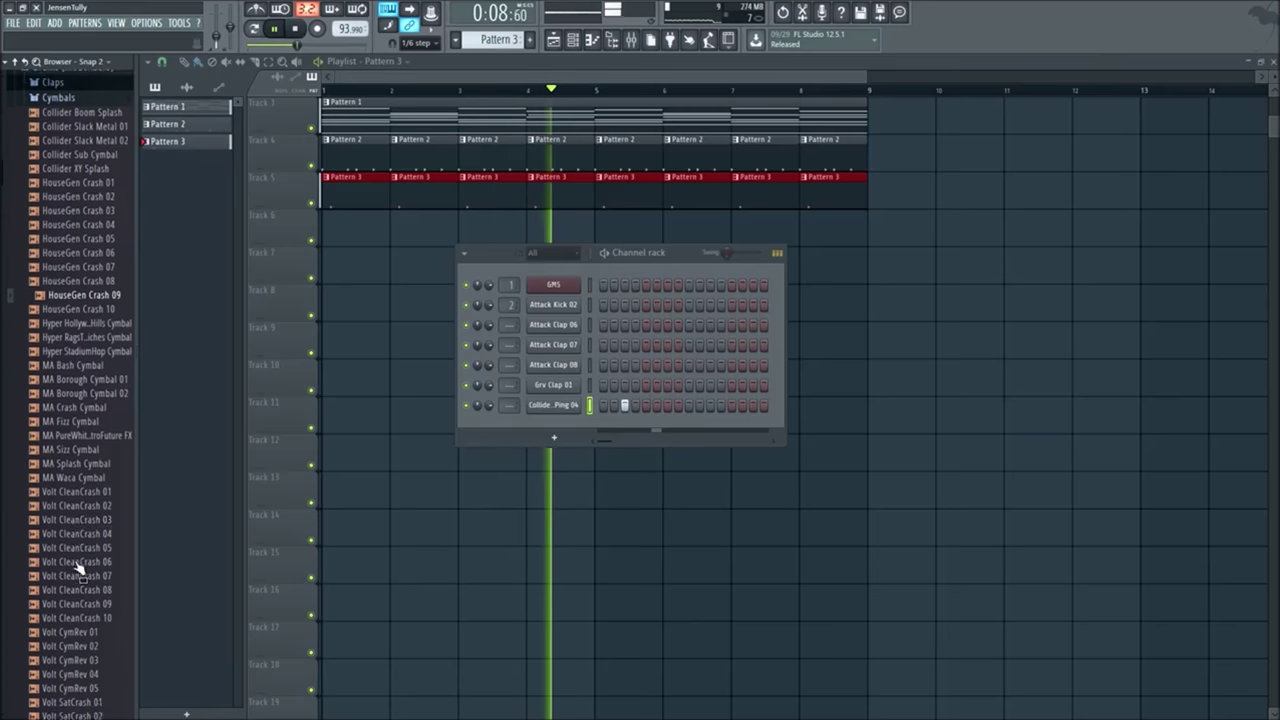
pyautogui.click(88, 484)
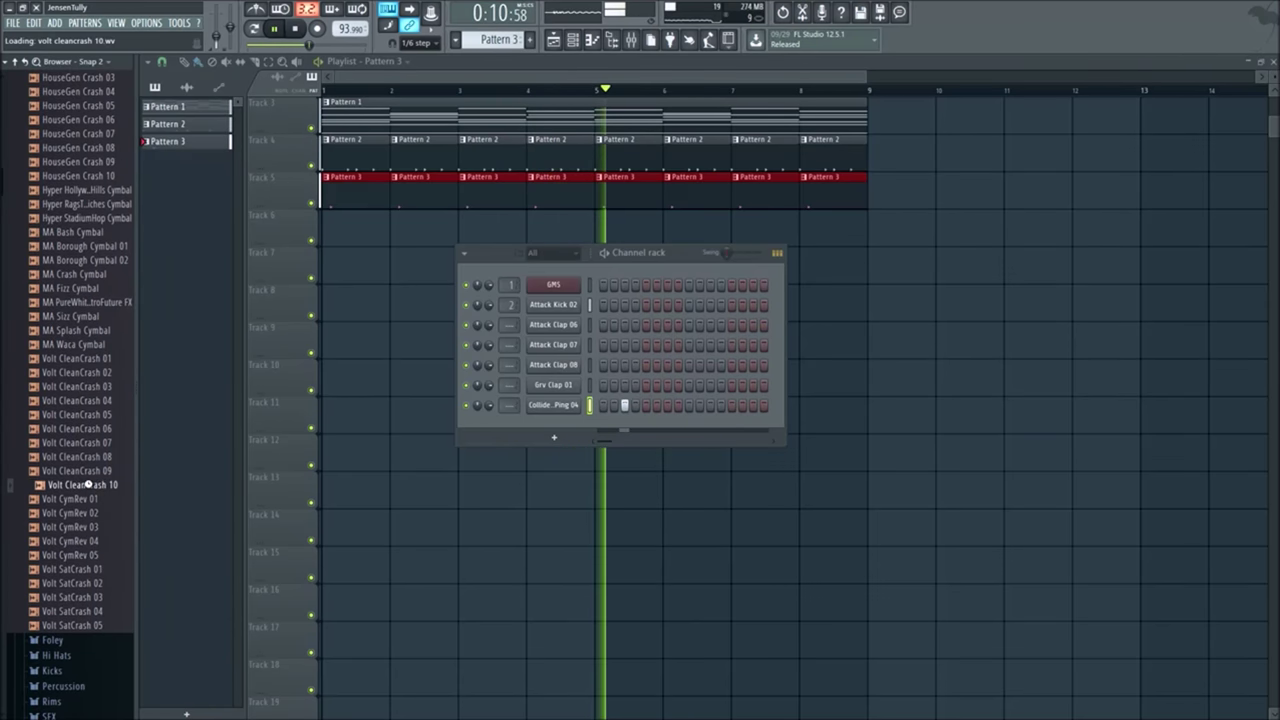
pyautogui.click(76, 358)
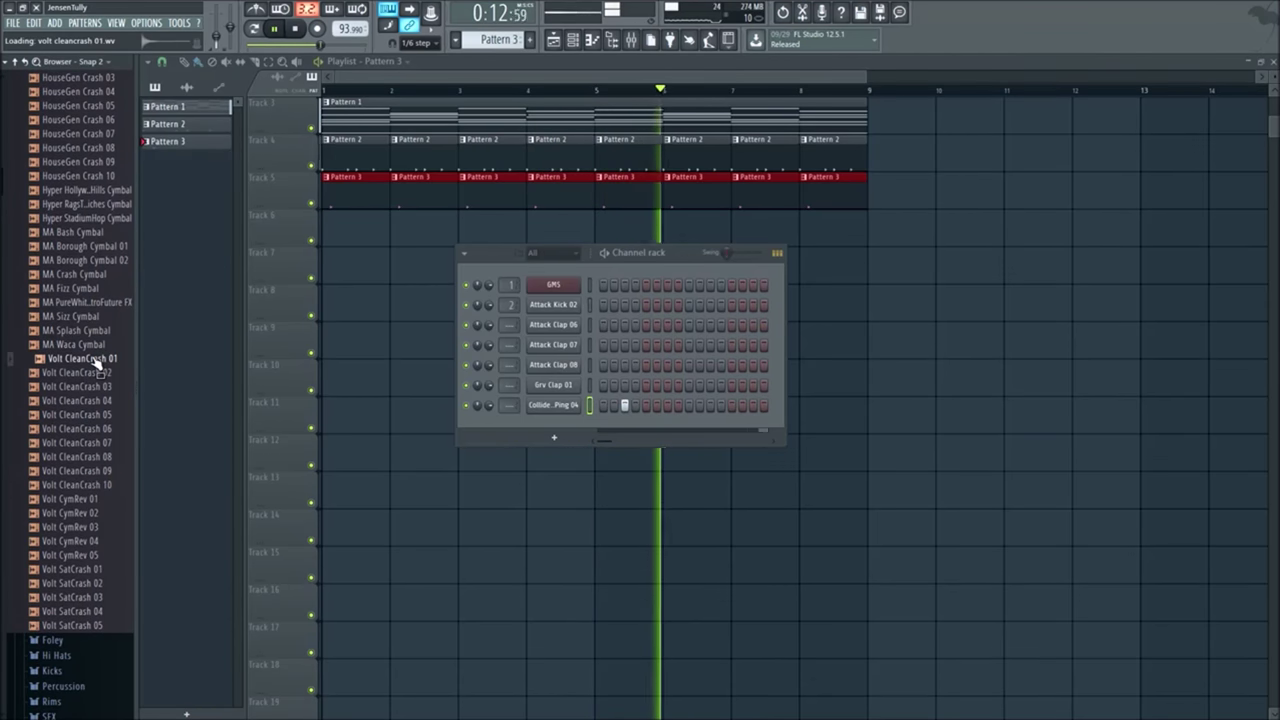
# Step: Collapse the open Cymbals and Snares folders in the ModeAudio drum pack
pyautogui.scroll(4, 90, 300)
pyautogui.click(52, 256)
pyautogui.click(58, 133)
pyautogui.click(52, 256)
pyautogui.click(72, 256)
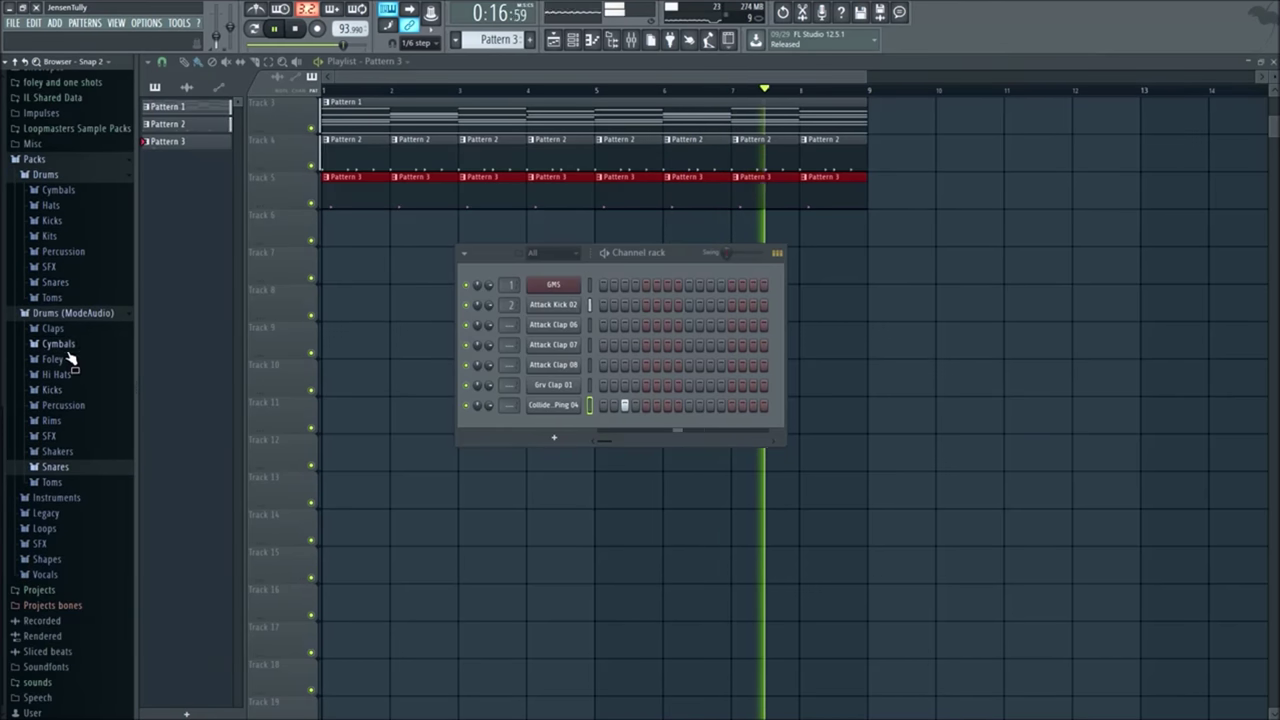
# Step: Reopen the ModeAudio Cymbals folder and audition its samples through to Hyper HollywoodHills Cymbal
pyautogui.click(62, 344)
pyautogui.click(88, 358)
pyautogui.click(88, 373)
pyautogui.click(82, 387)
pyautogui.click(78, 401)
pyautogui.click(75, 414)
pyautogui.click(87, 569)
pyautogui.scroll(-4, 87, 530)
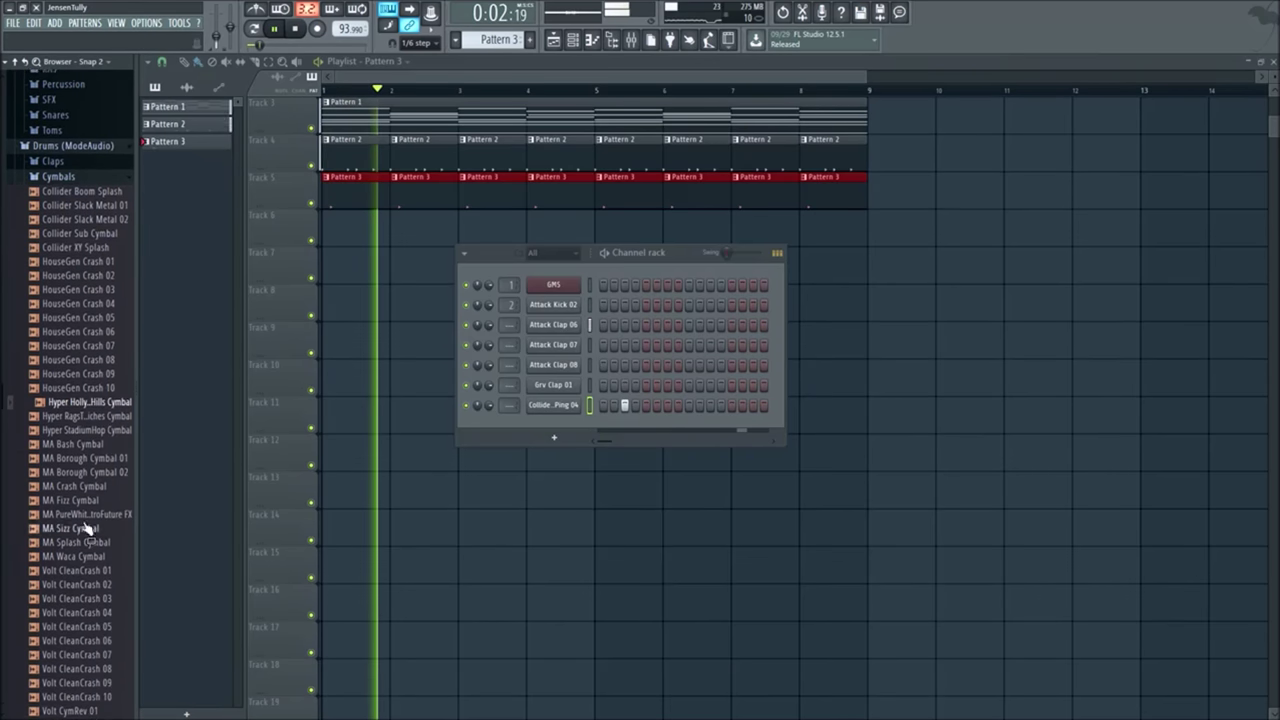
# Step: Load Hyper HollywoodHills Cymbal into a new channel and reverse the sample
pyautogui.click(88, 402)
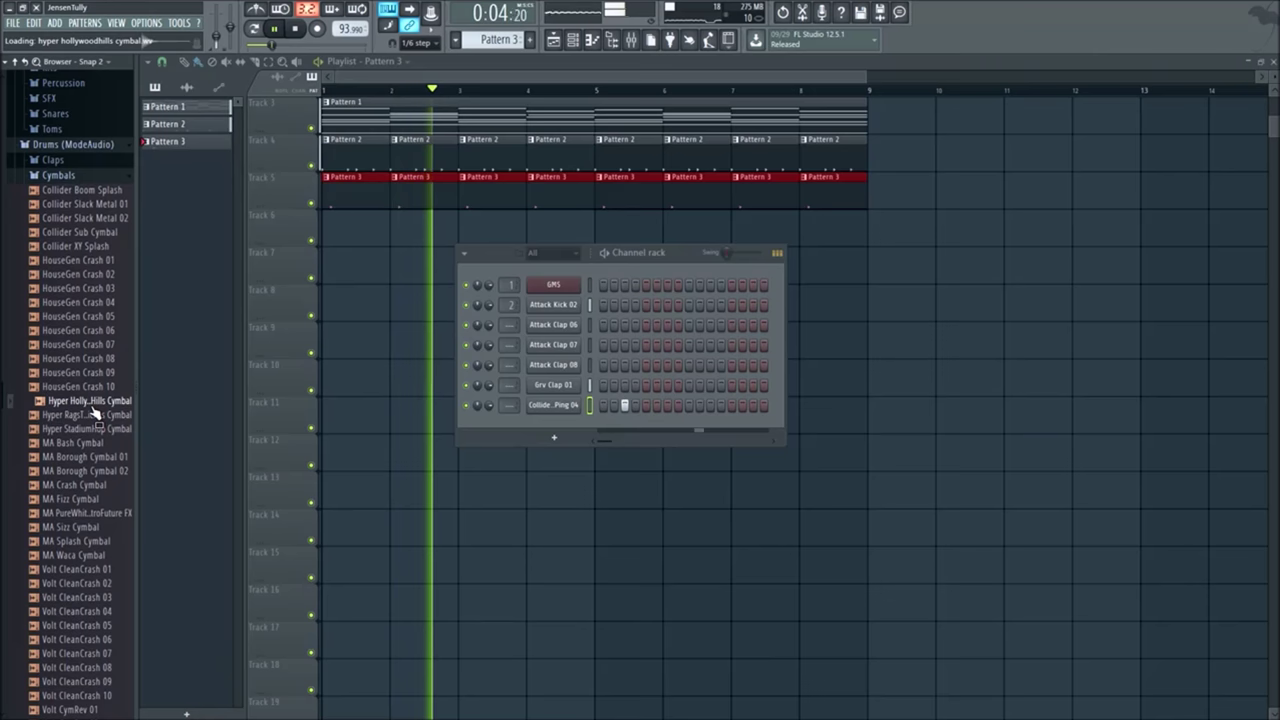
pyautogui.rightClick(90, 404)
pyautogui.click(66, 403)
pyautogui.rightClick(68, 402)
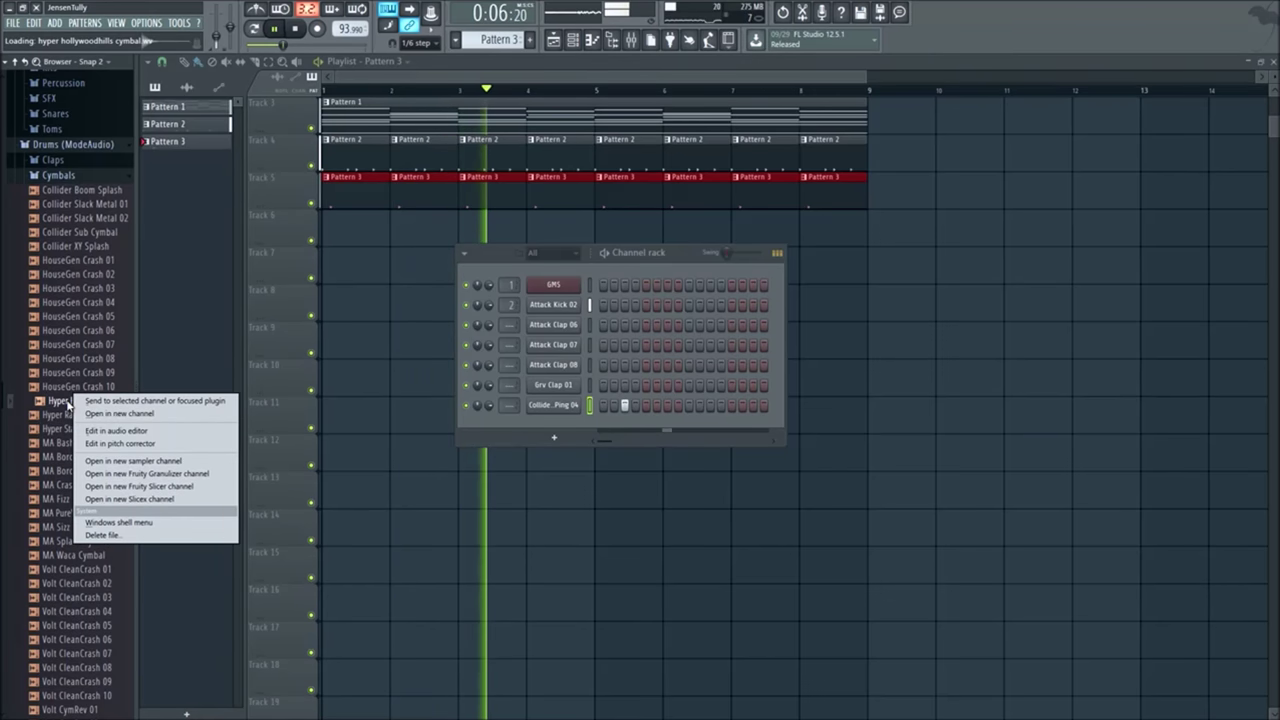
pyautogui.click(118, 414)
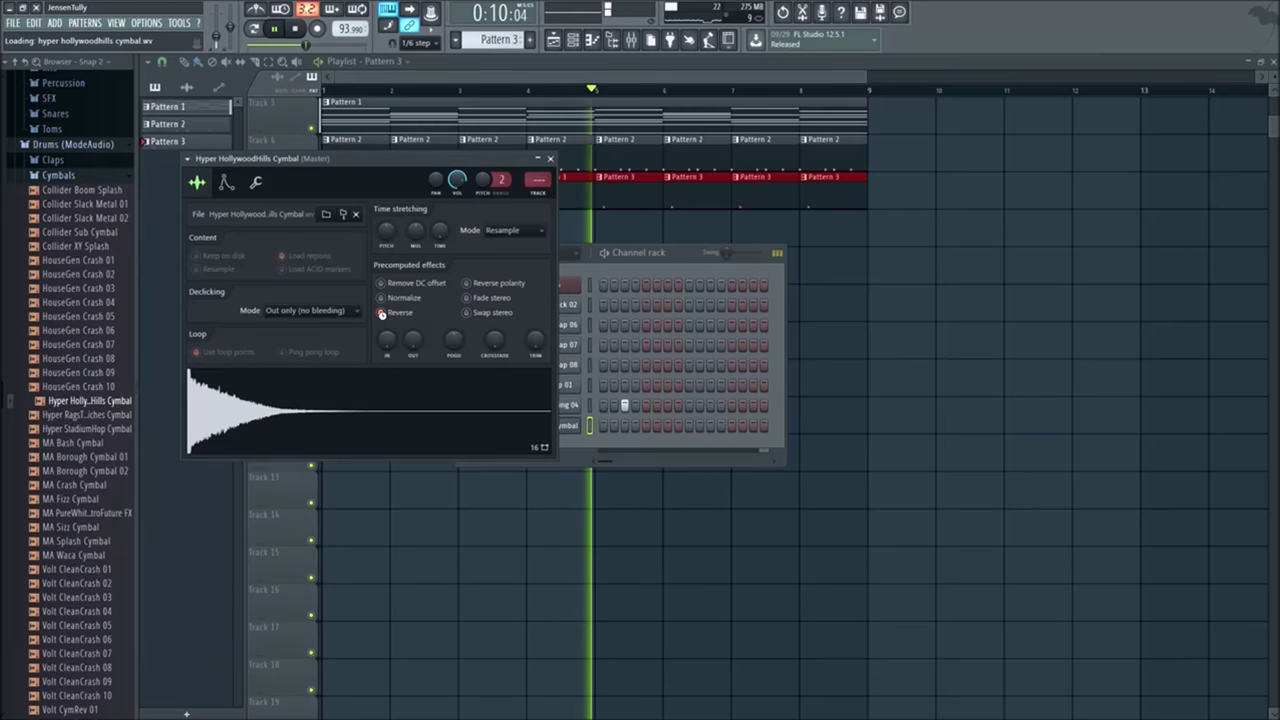
pyautogui.click(381, 313)
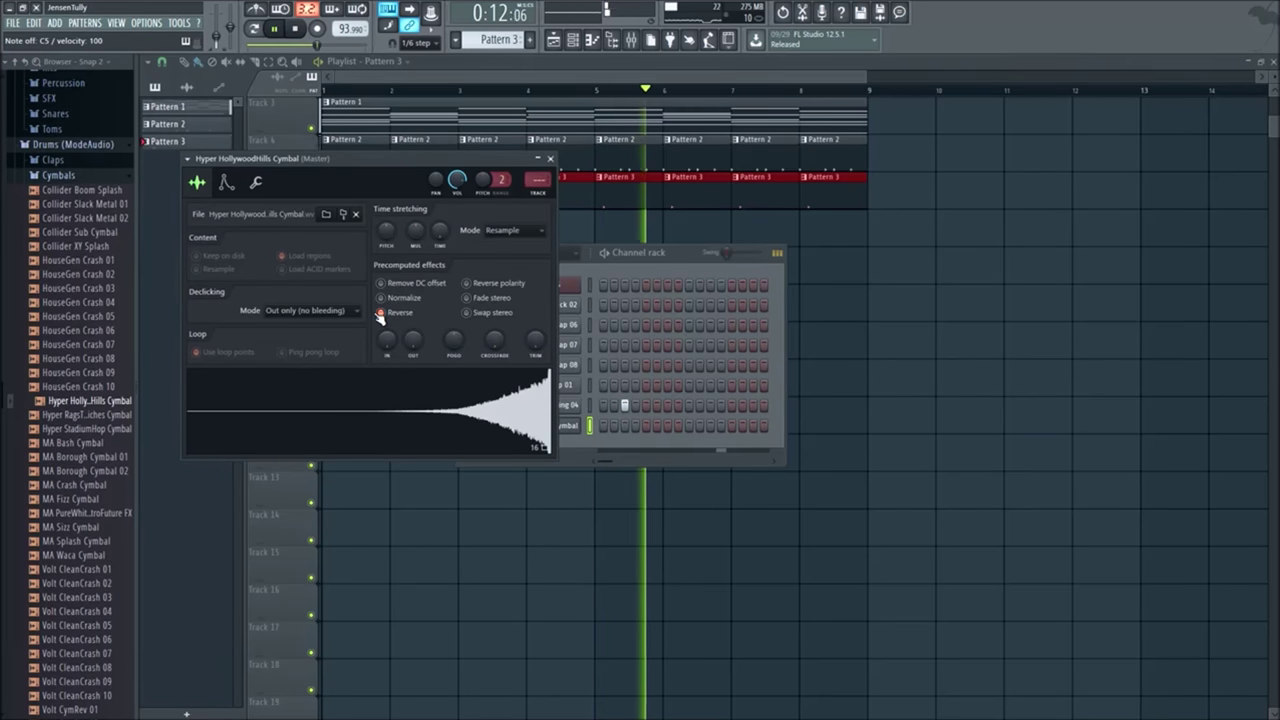
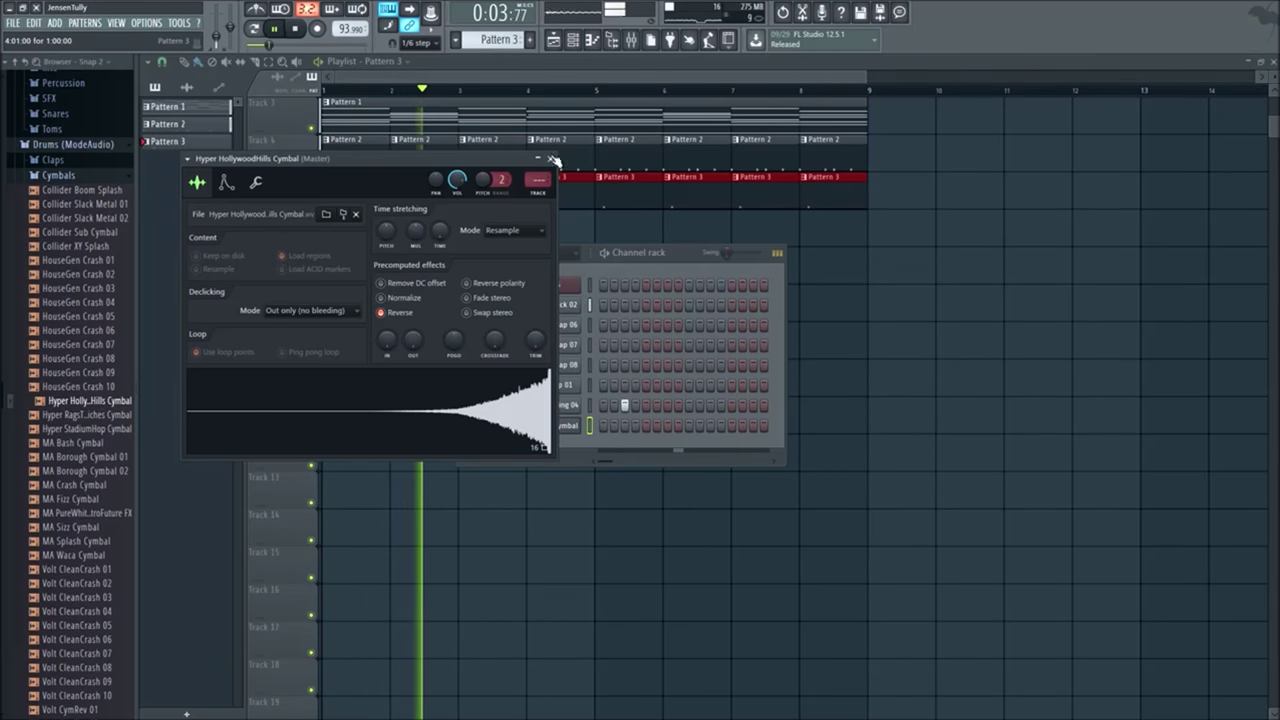
# Step: Close the Hyper HollywoodHills Cymbal settings and delete that channel from the Channel rack
pyautogui.click(551, 160)
pyautogui.rightClick(575, 424)
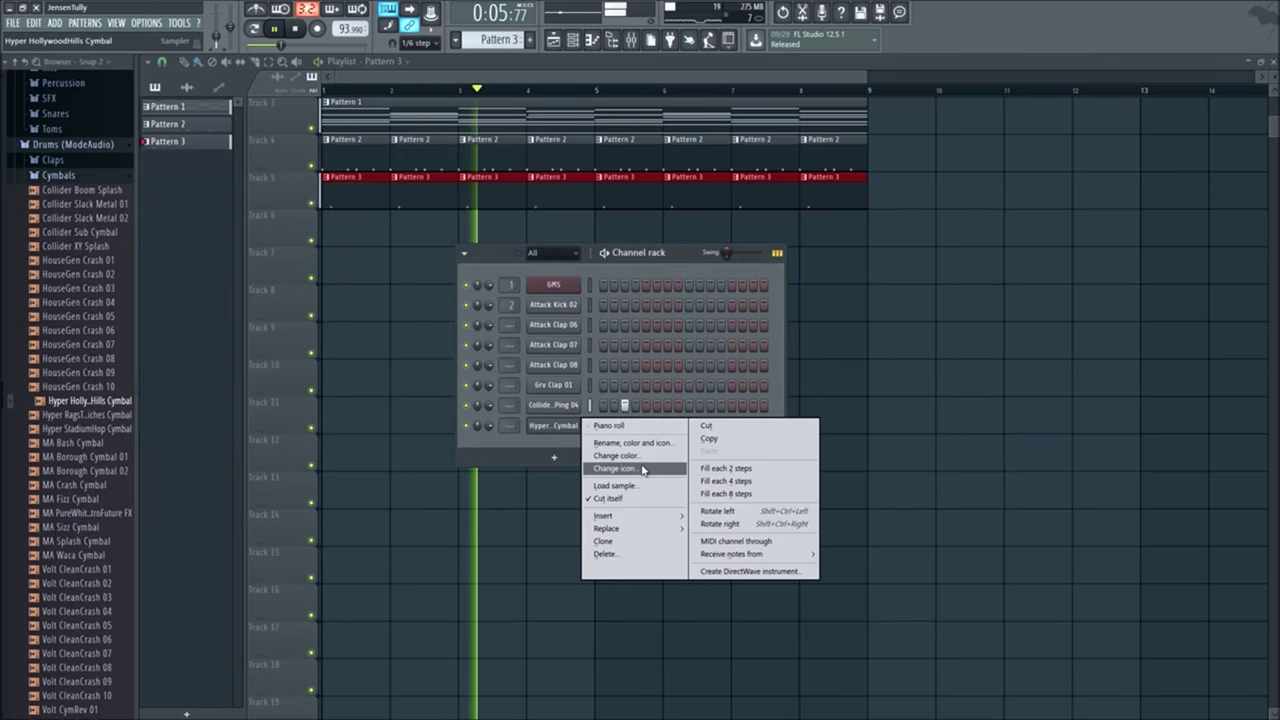
pyautogui.click(630, 553)
pyautogui.press('Return')
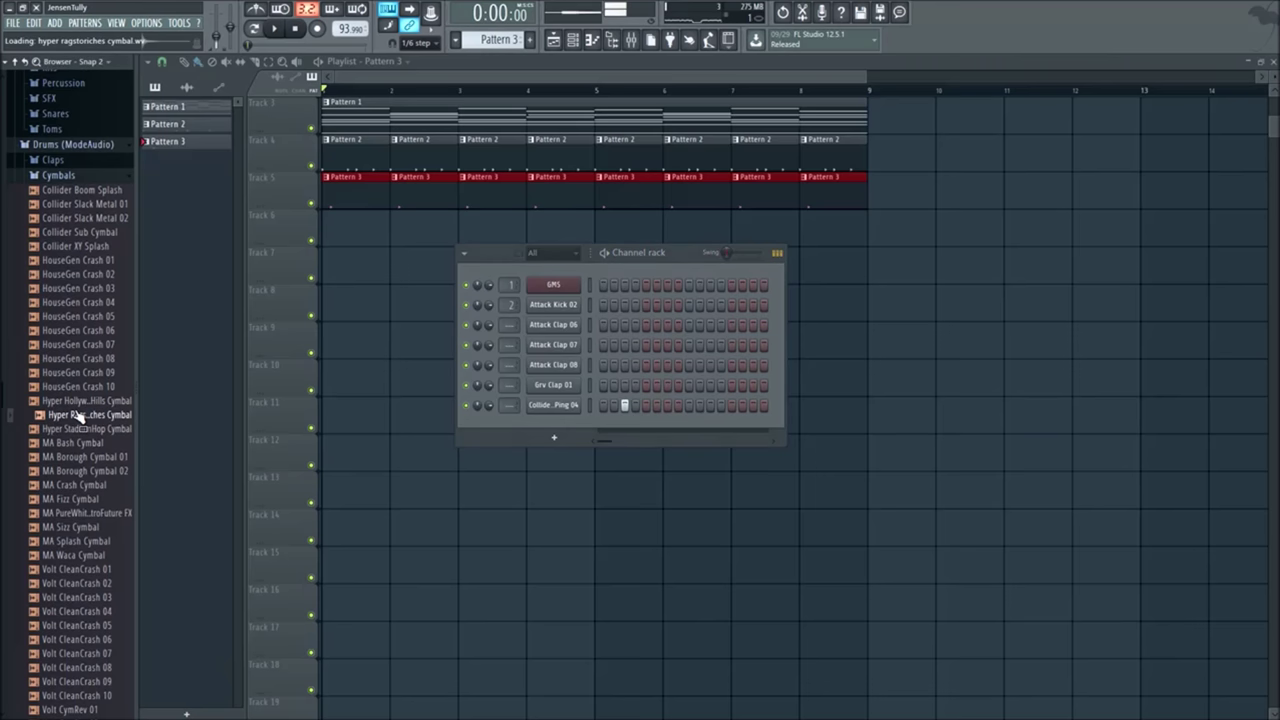
# Step: Audition the ModeAudio cymbal samples from MA Borough Cymbal 01 through Volt CymRev 04
pyautogui.click(85, 456)
pyautogui.click(85, 470)
pyautogui.click(85, 484)
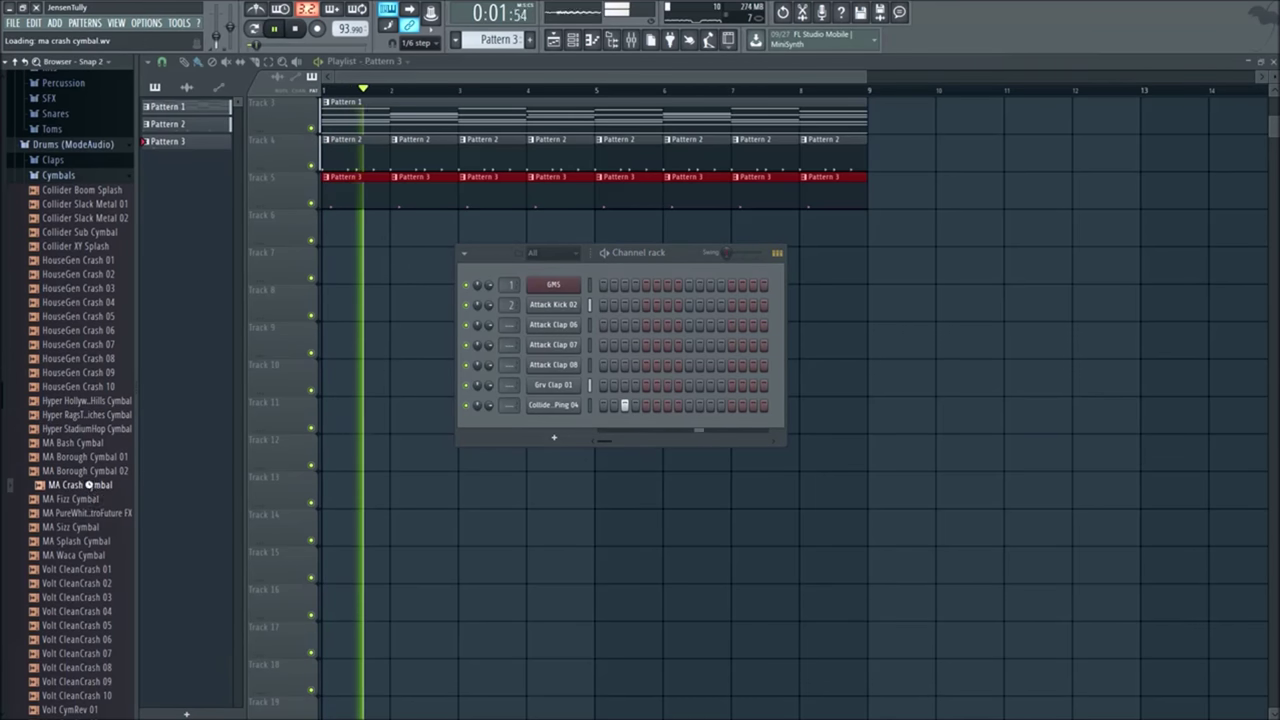
pyautogui.scroll(-2, 92, 481)
pyautogui.click(92, 484)
pyautogui.scroll(-2, 94, 450)
pyautogui.click(92, 430)
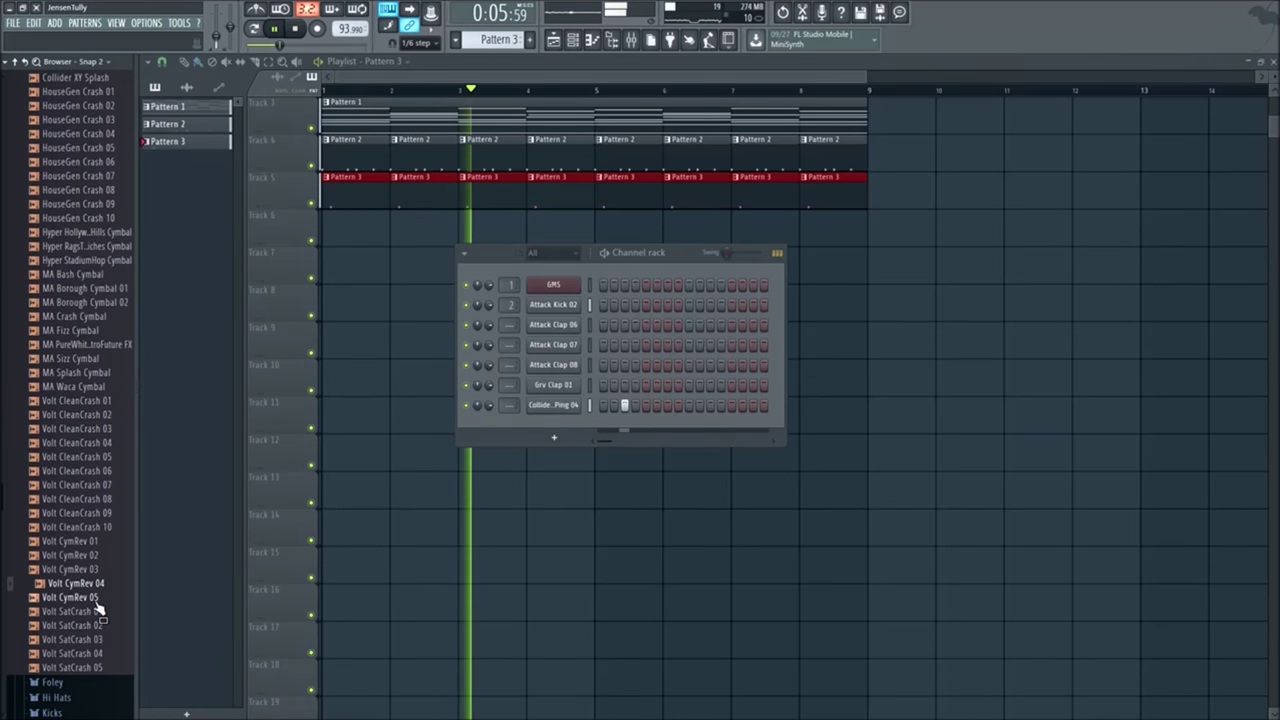
# Step: Audition Collider Slack Metal 01, Collider Sub Cymbal and HouseGen Crash 01 in the ModeAudio Cymbals folder
pyautogui.scroll(6, 100, 512)
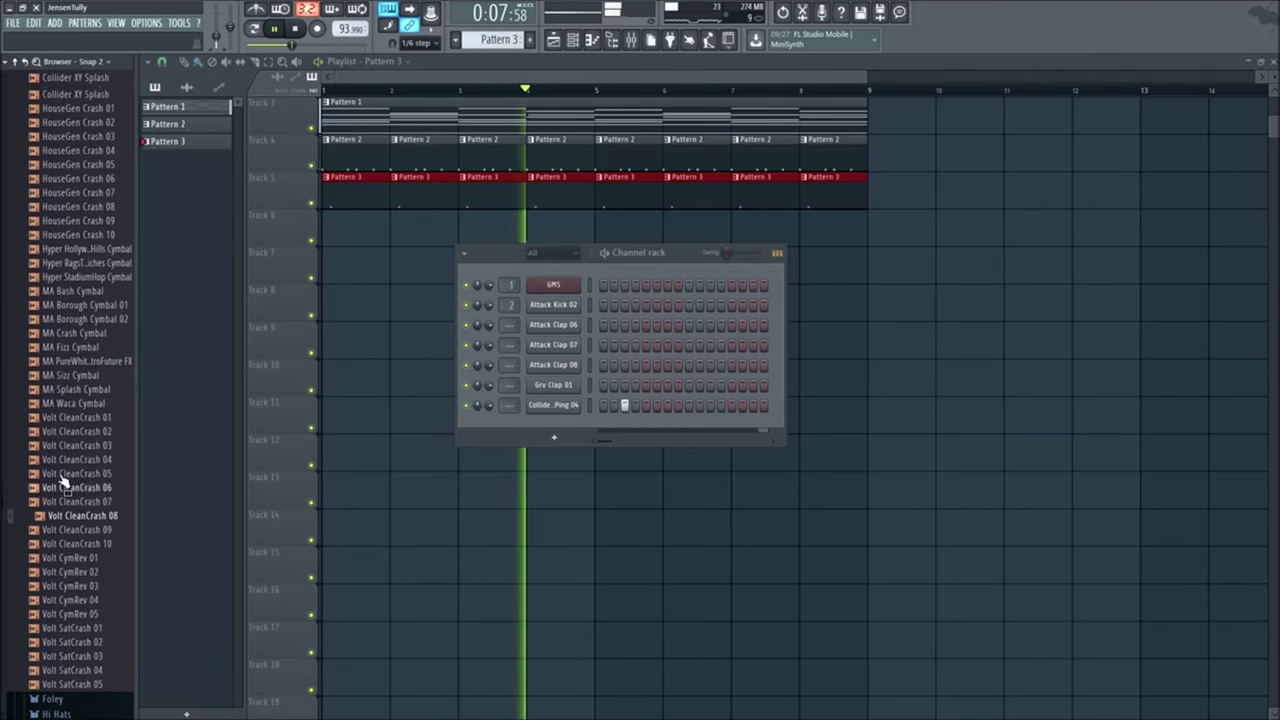
pyautogui.click(92, 372)
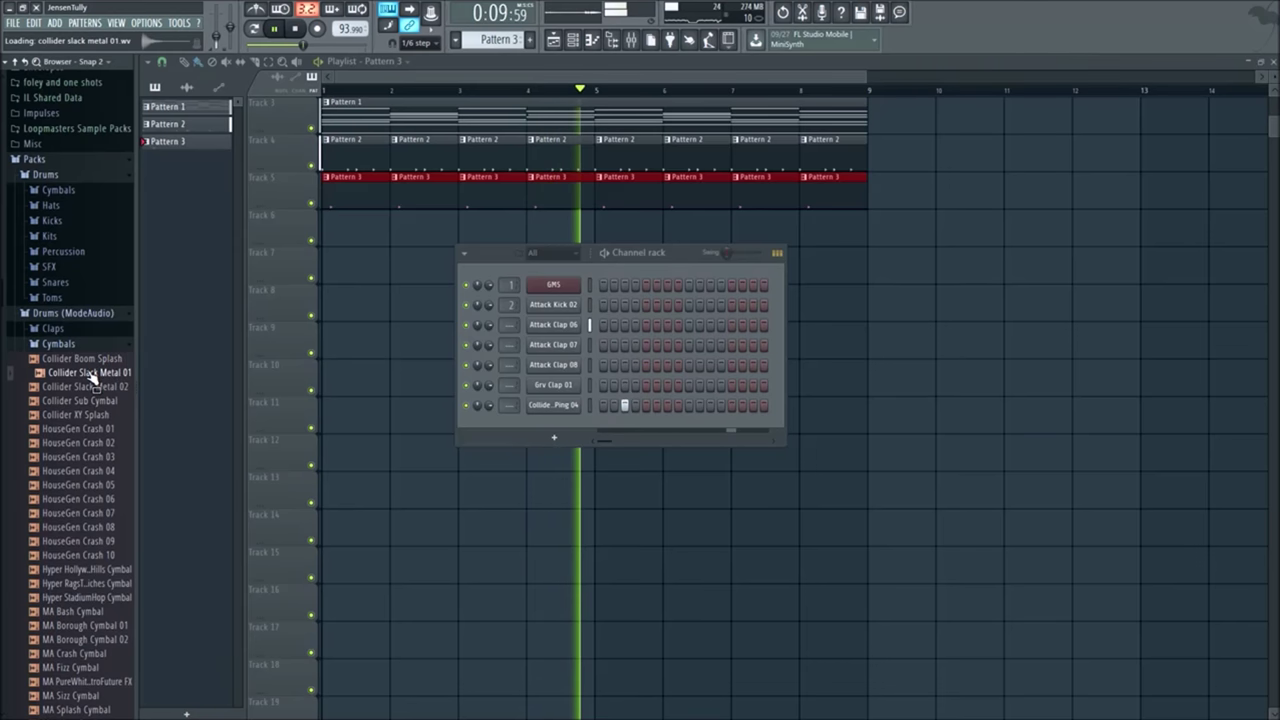
pyautogui.click(86, 400)
pyautogui.click(100, 428)
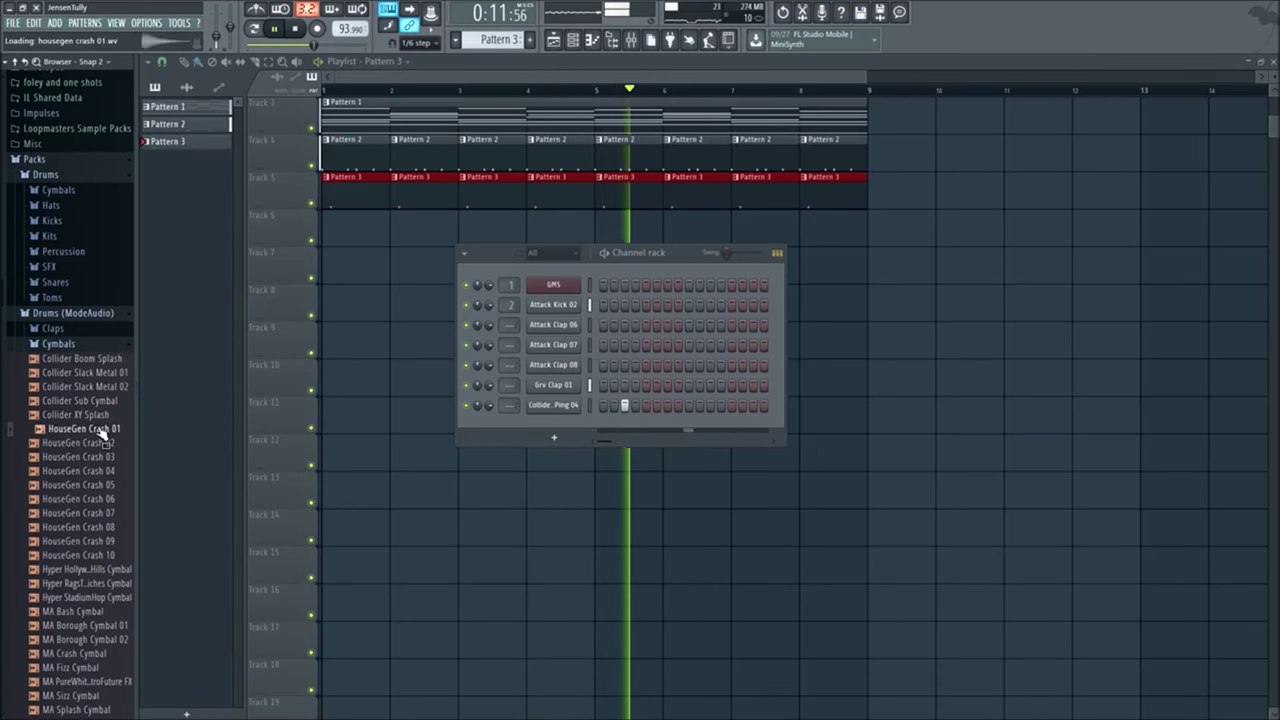
# Step: Load HouseGen Crash 01 into a new channel and close its settings window
pyautogui.scroll(3, 100, 430)
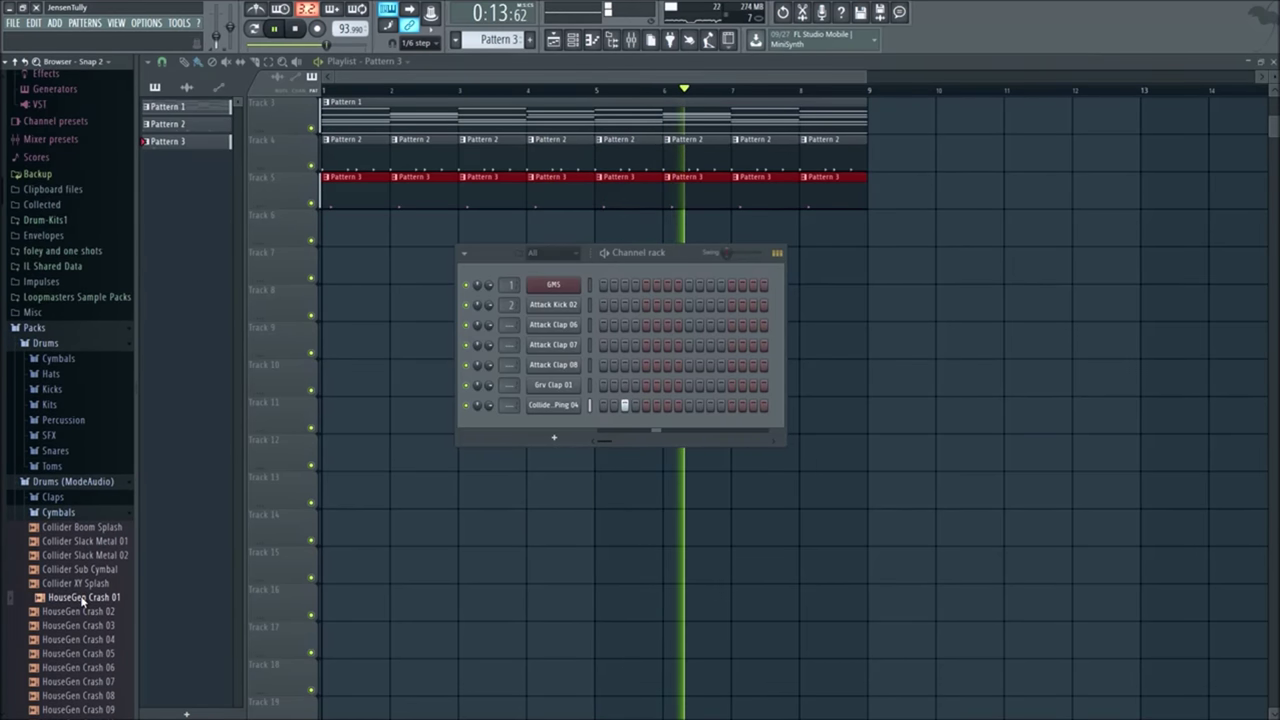
pyautogui.rightClick(86, 599)
pyautogui.click(141, 587)
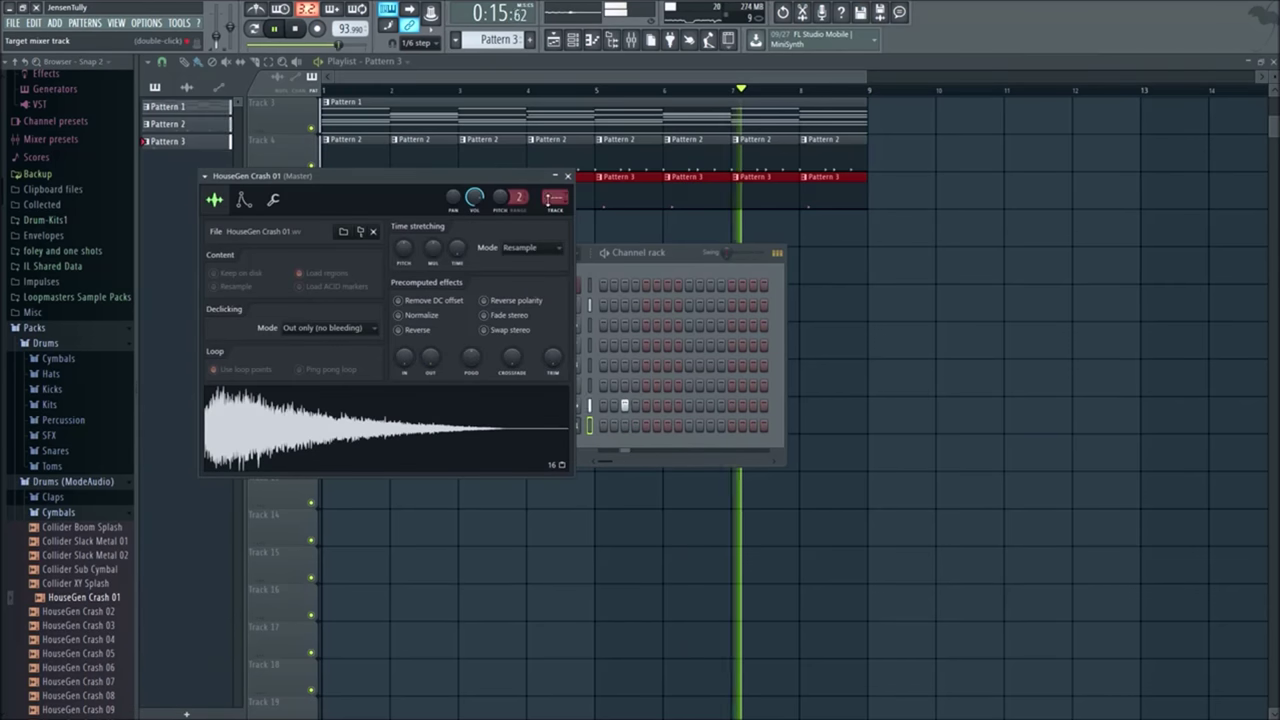
pyautogui.click(560, 183)
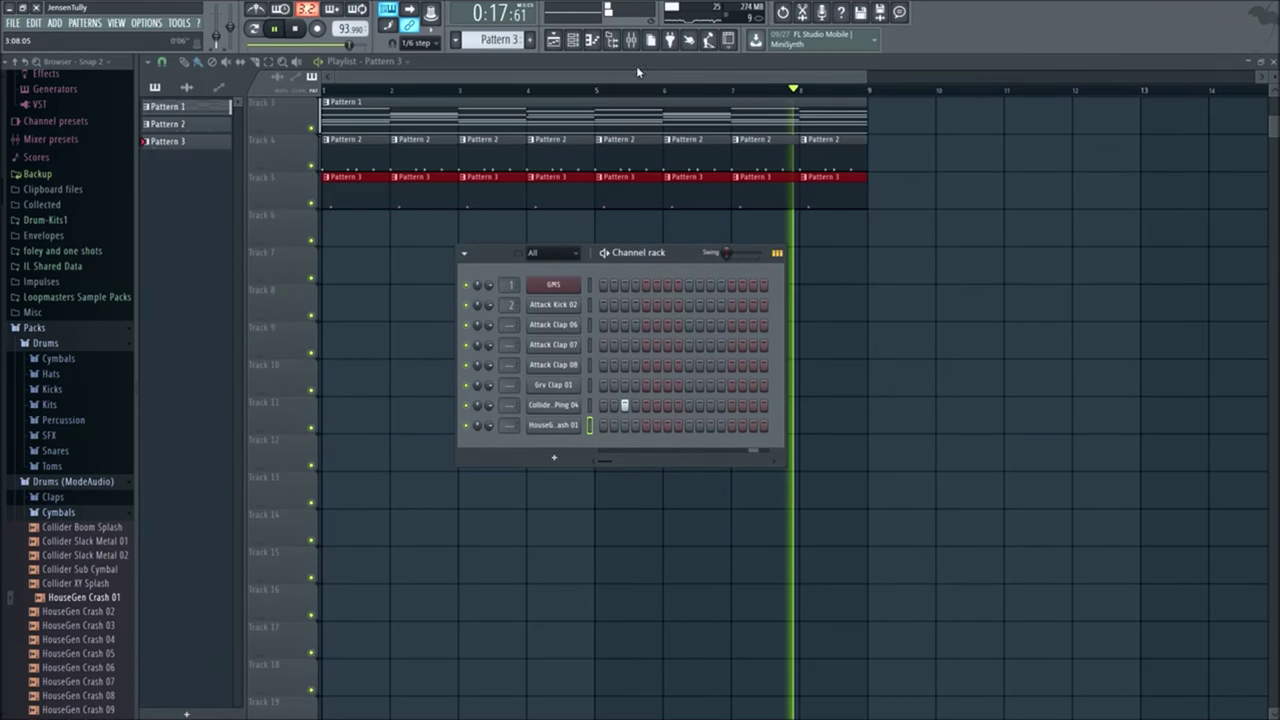
# Step: Create Pattern 4 with HouseGen Crash 01 on the first step and place it at bar 5 on playlist Track 6
pyautogui.press('F4')
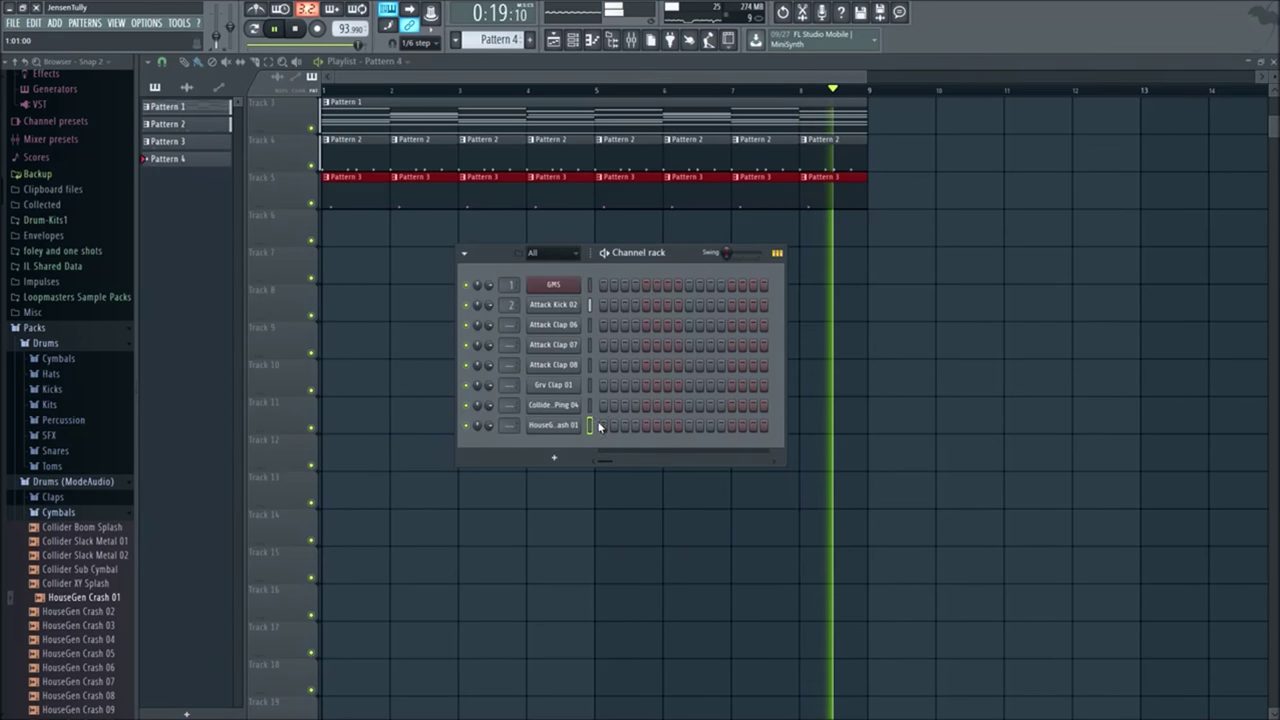
pyautogui.click(594, 228)
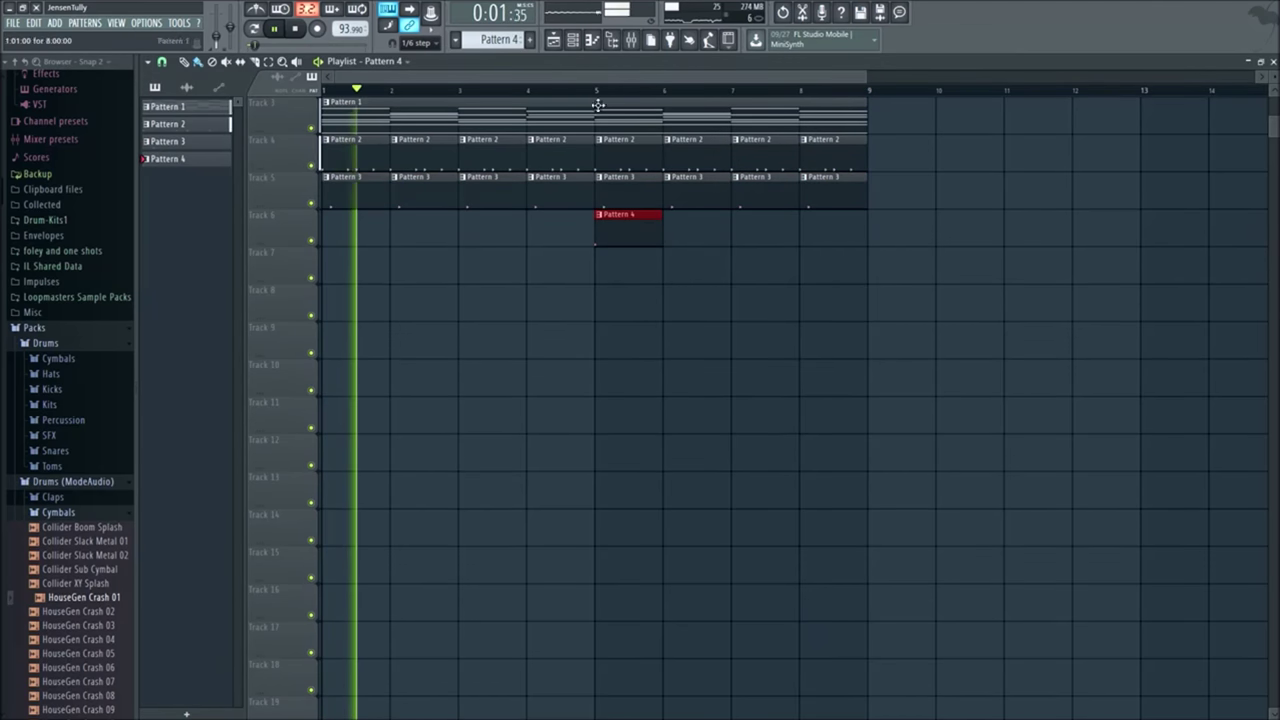
pyautogui.scroll(-1, 571, 103)
# Step: Check the miscellaneous functions settings of the HouseGen Crash 01 and Attack Kick 02 channels
pyautogui.click(612, 39)
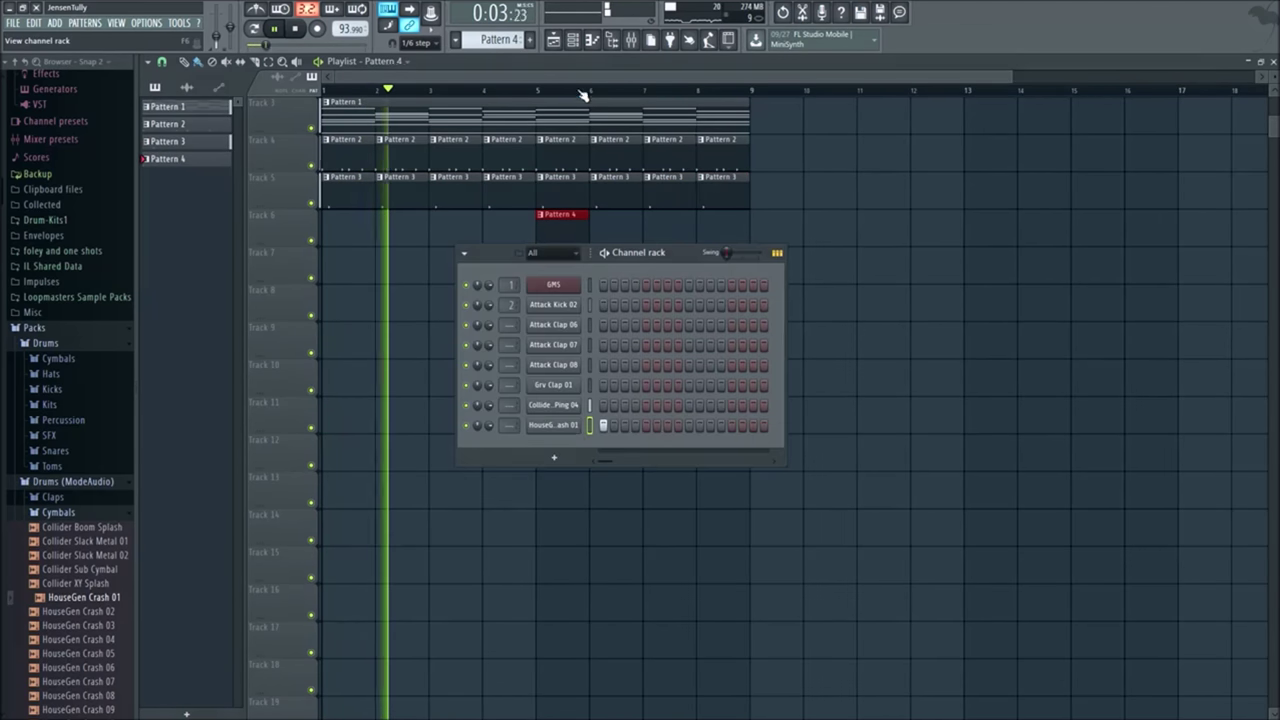
pyautogui.click(560, 426)
pyautogui.click(268, 204)
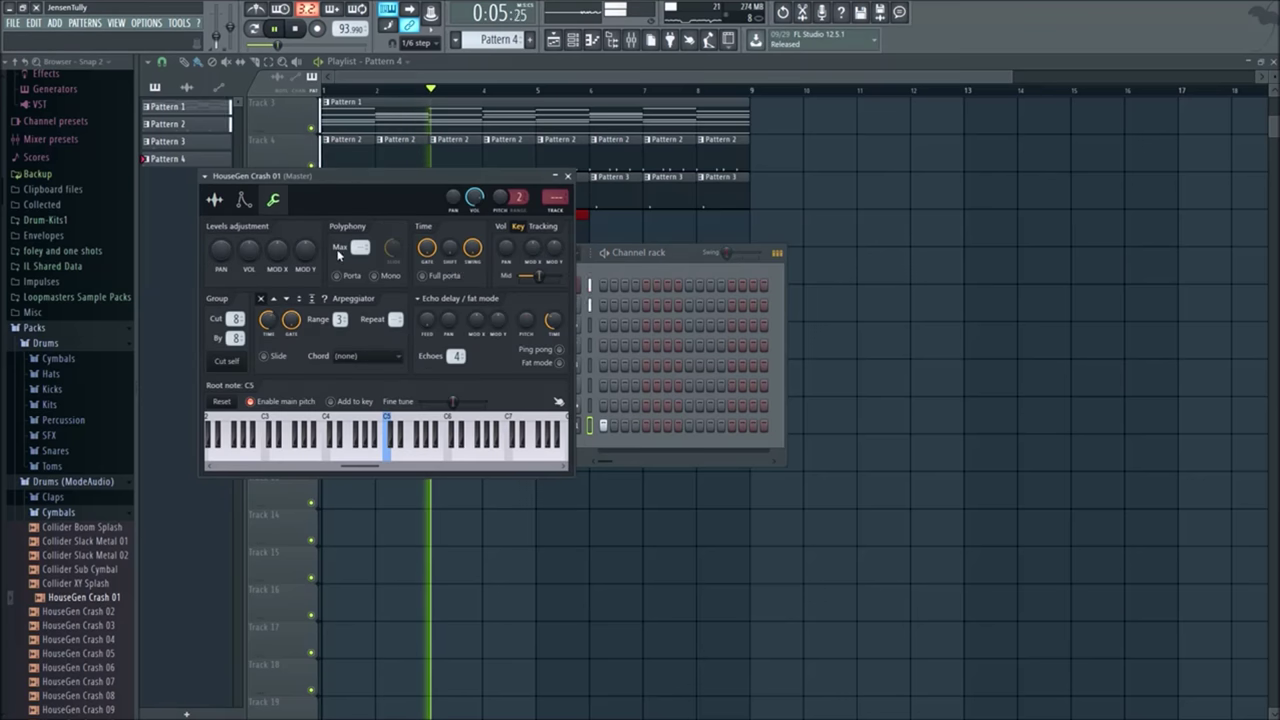
pyautogui.click(566, 177)
pyautogui.click(550, 287)
pyautogui.click(290, 217)
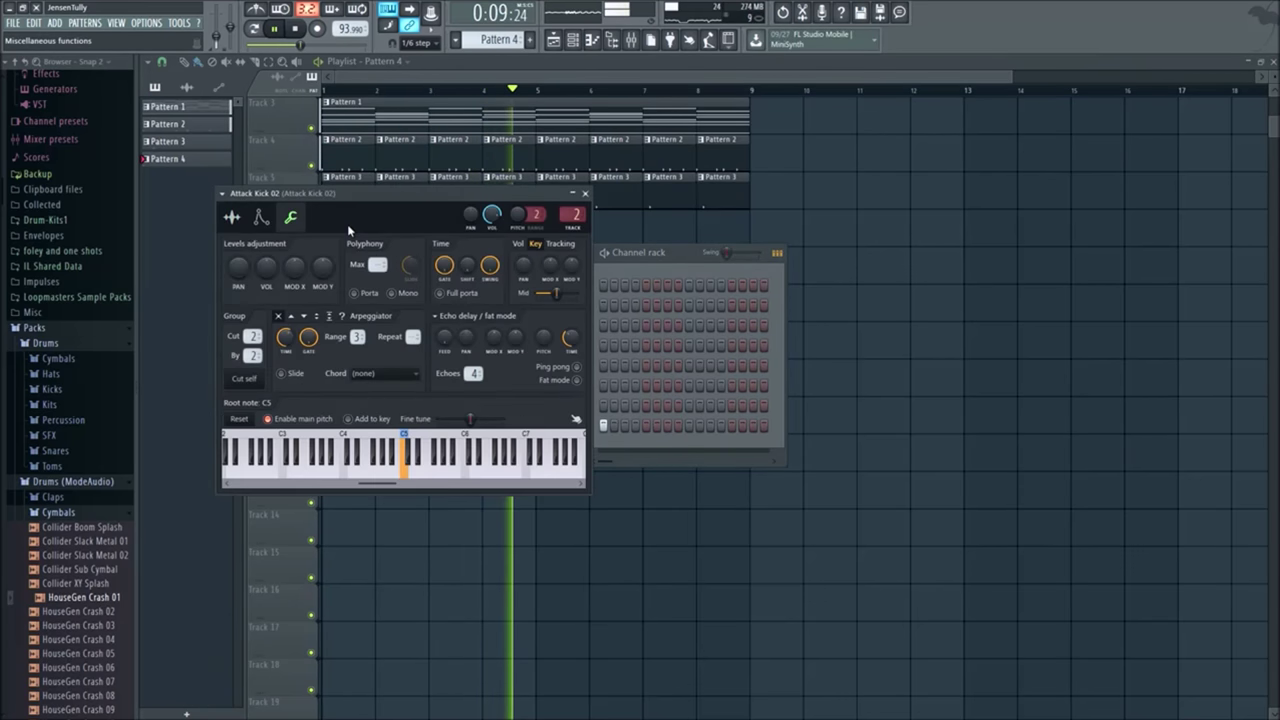
pyautogui.click(585, 193)
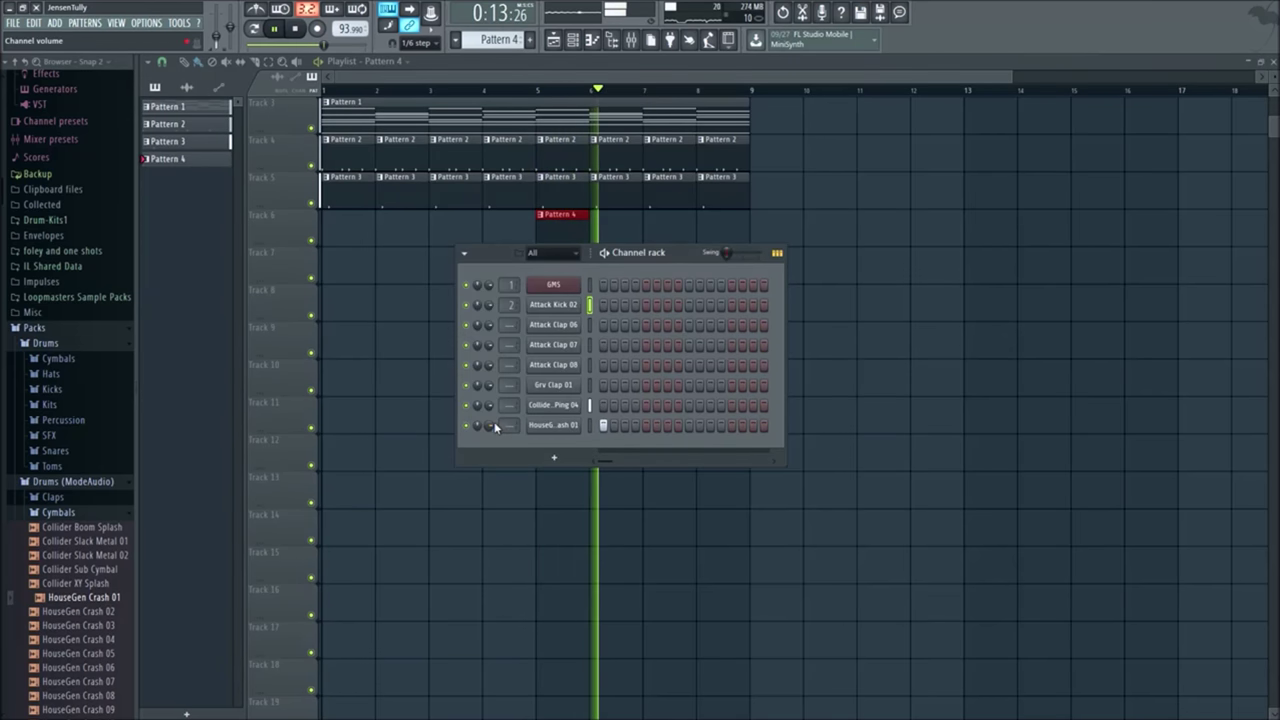
# Step: Stop playback, move the playhead to bar 5 and play the song from there with the Channel rack open
pyautogui.click(553, 425)
pyautogui.press('space')
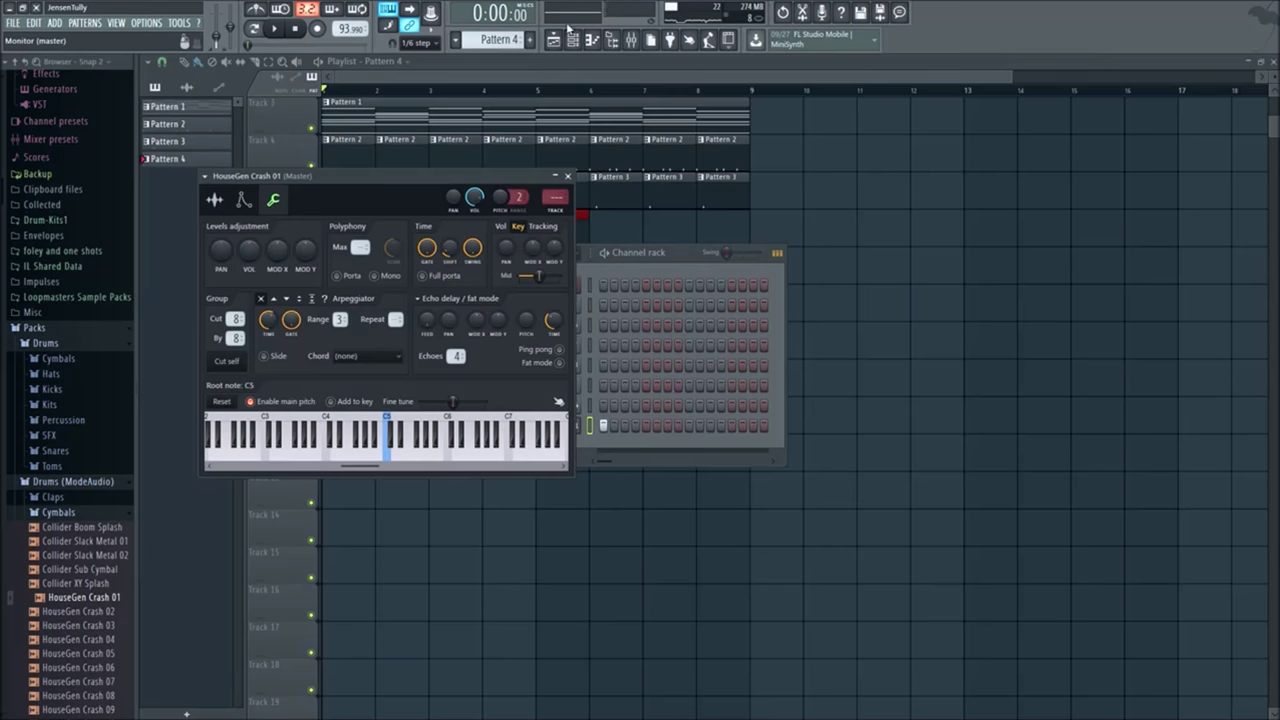
pyautogui.click(528, 89)
pyautogui.click(535, 91)
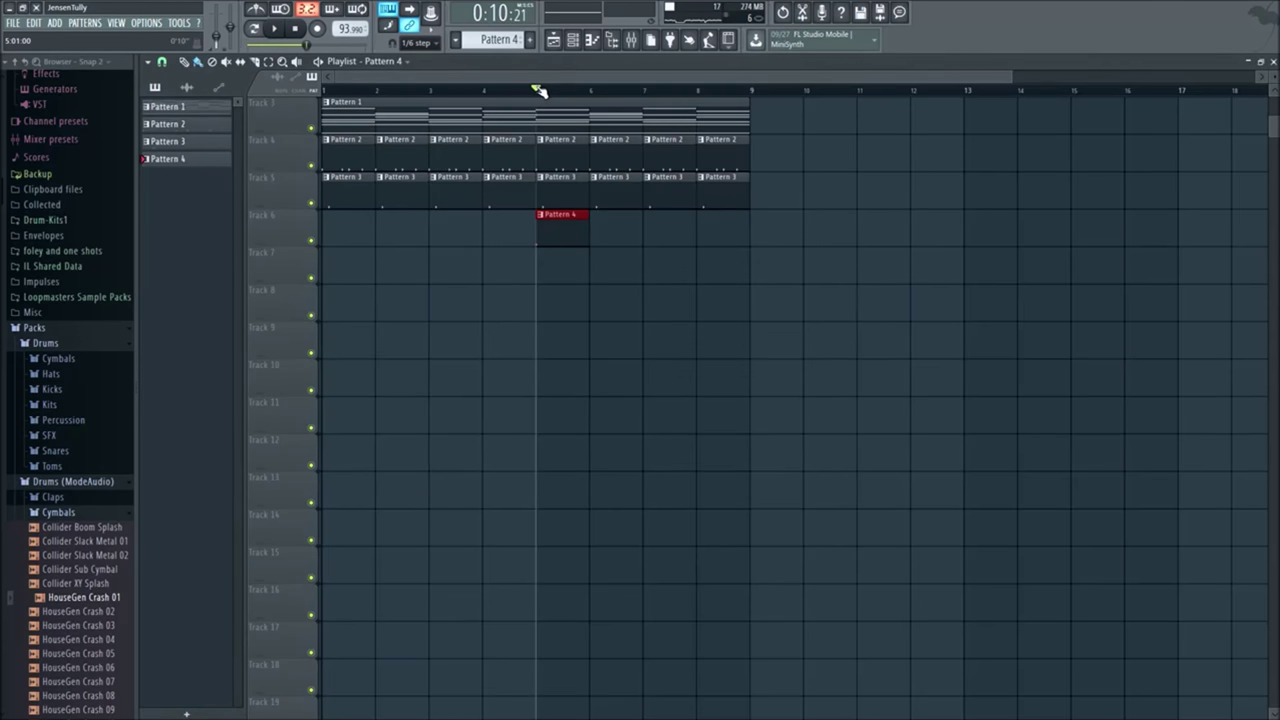
pyautogui.click(571, 42)
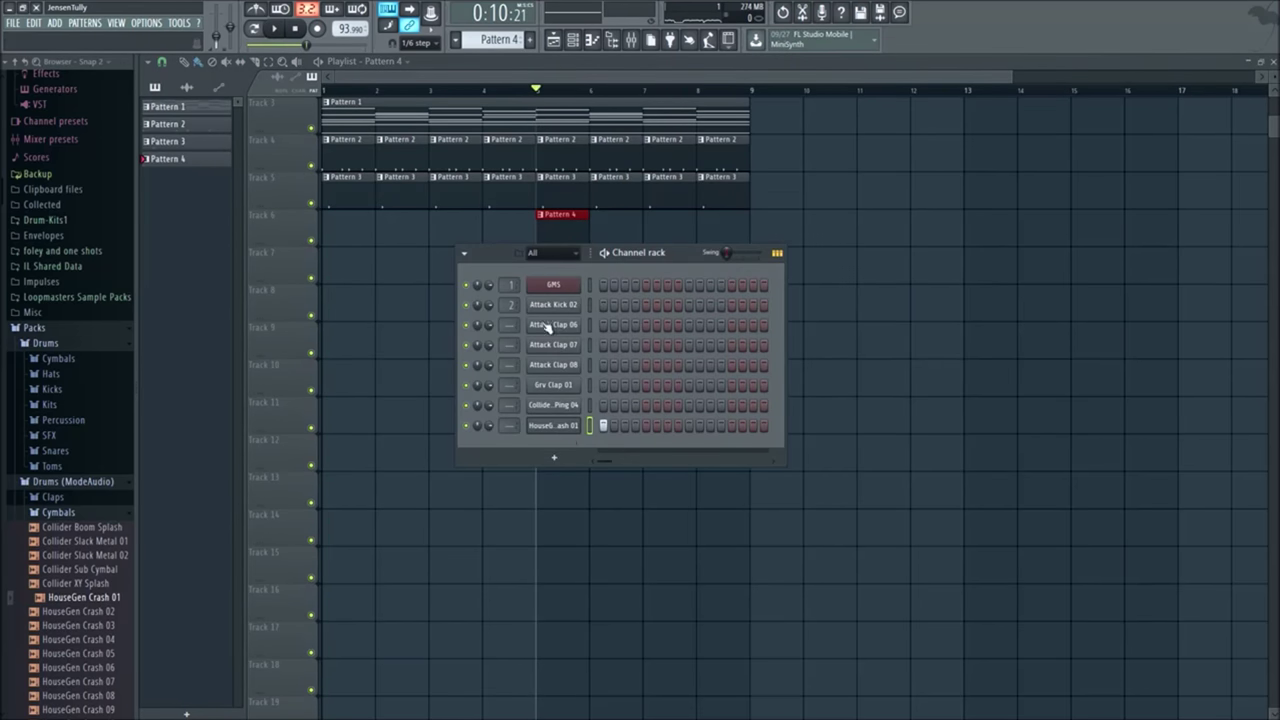
pyautogui.press('space')
# Step: Set the pitch range of HouseGen Crash 01 to 1 and adjust its channel pitch while replaying from bar 5
pyautogui.click(556, 425)
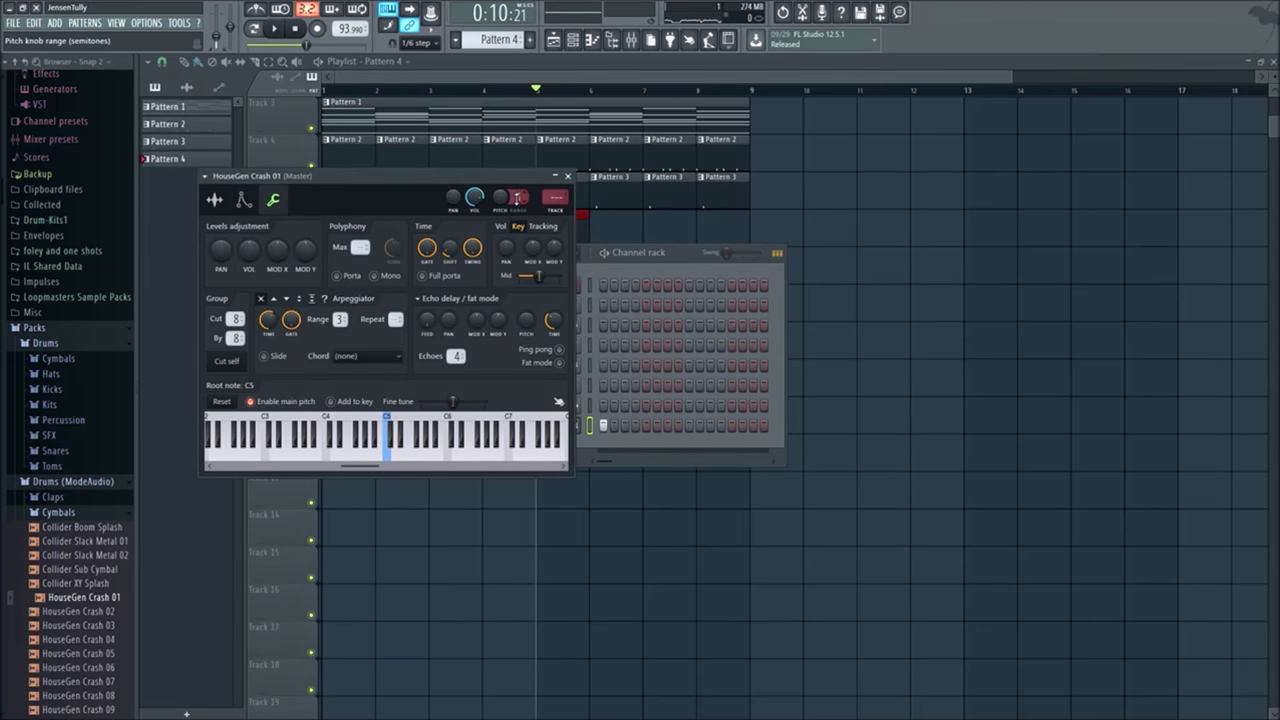
pyautogui.press('space')
pyautogui.press('space')
pyautogui.press('space')
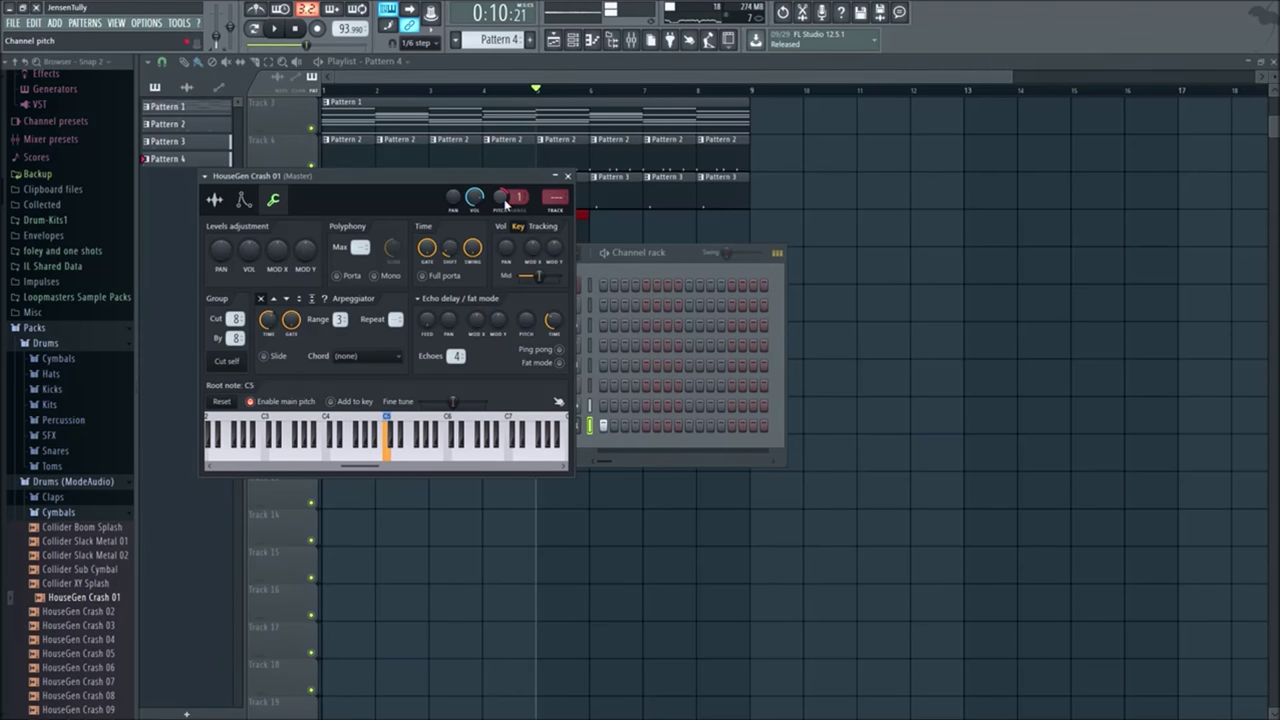
pyautogui.click(568, 176)
pyautogui.press('space')
# Step: Select the channels from Attack Clap 06 through HouseGen Crash 01 and route them to consecutive mixer tracks starting from Insert 3
pyautogui.click(591, 319)
pyautogui.hotkey('ctrl', 'a')
pyautogui.moveTo(590, 308); pyautogui.dragTo(590, 288)
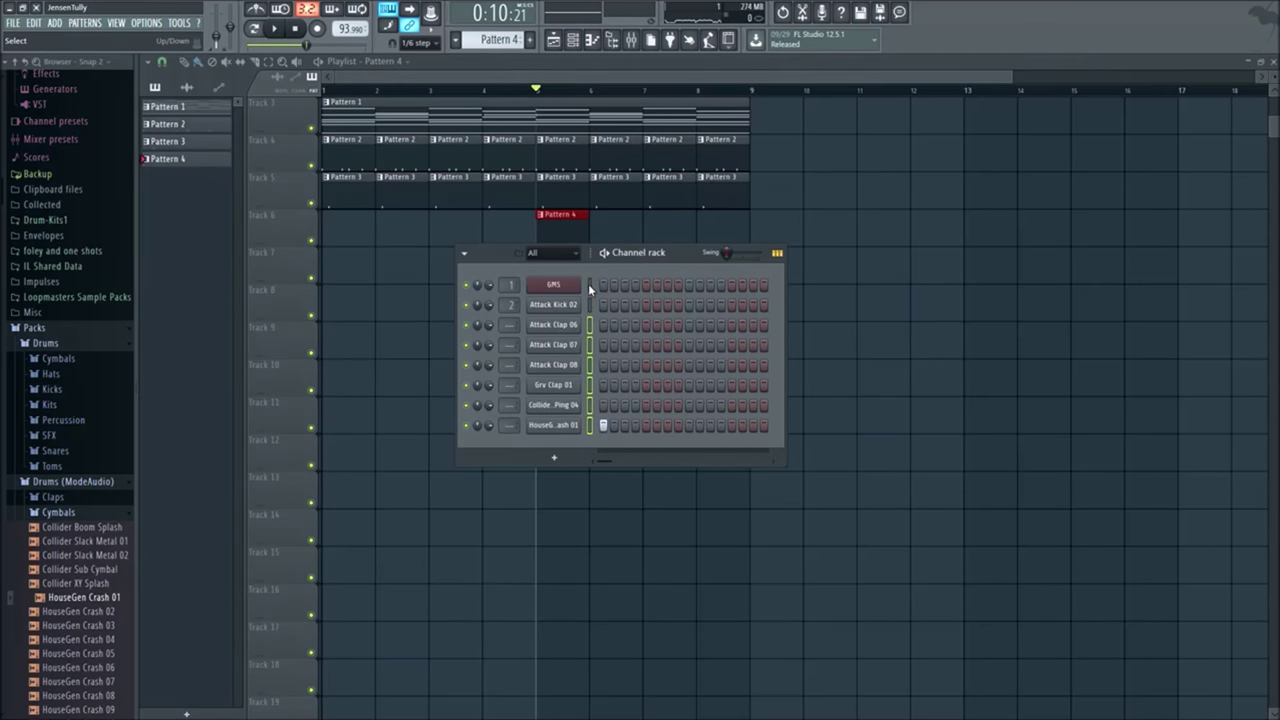
pyautogui.click(631, 41)
pyautogui.rightClick(209, 133)
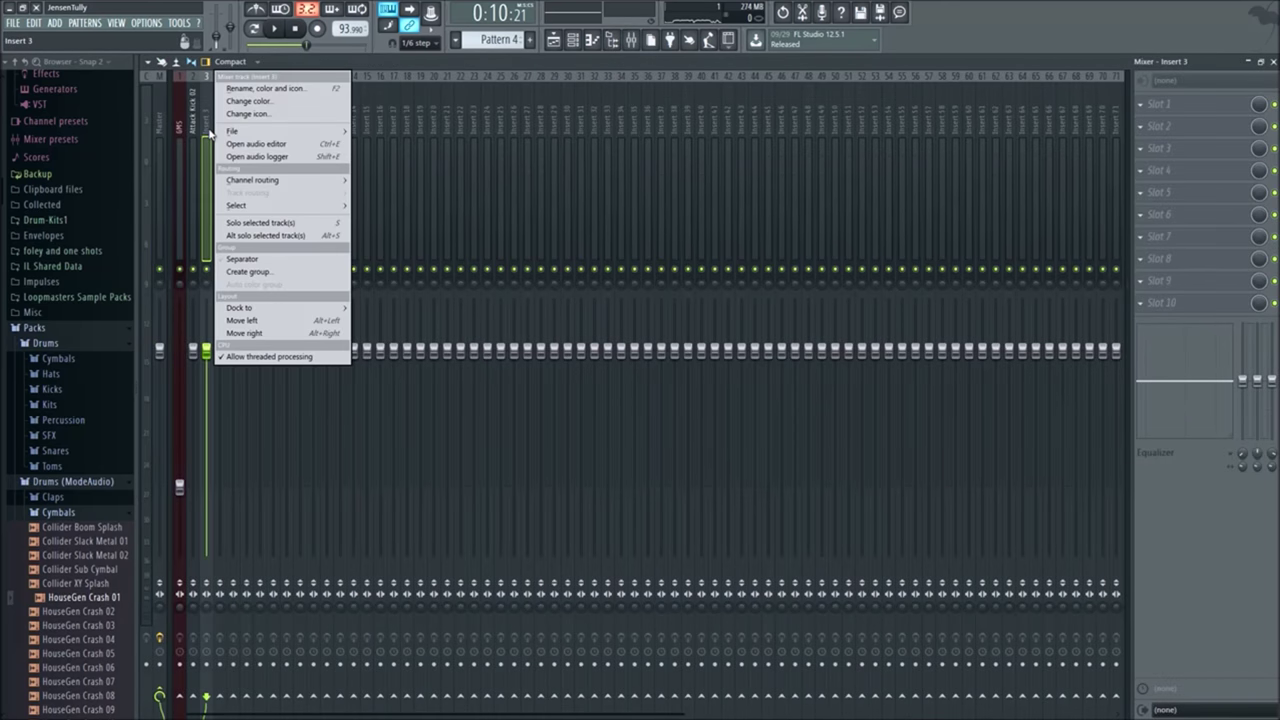
pyautogui.moveTo(286, 180)
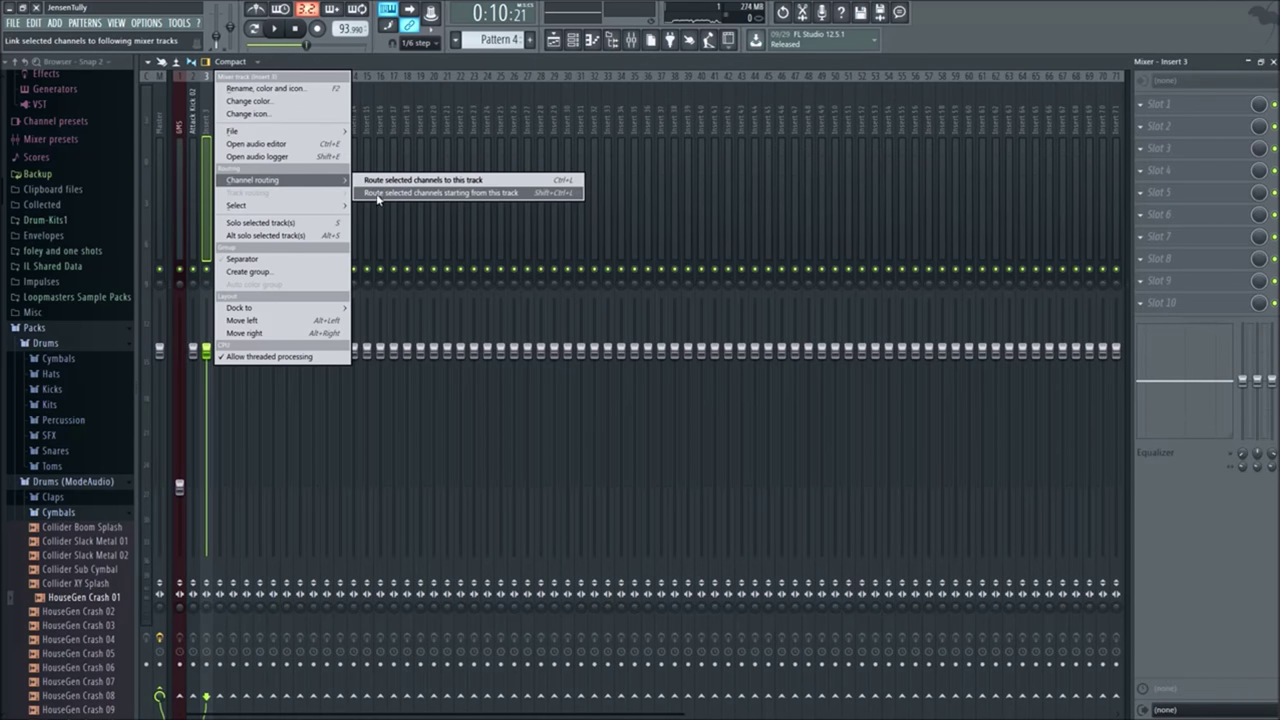
pyautogui.click(474, 194)
# Step: Lower the volume of the HouseGen Crash 01 mixer track while the song plays from bar 5
pyautogui.press('space')
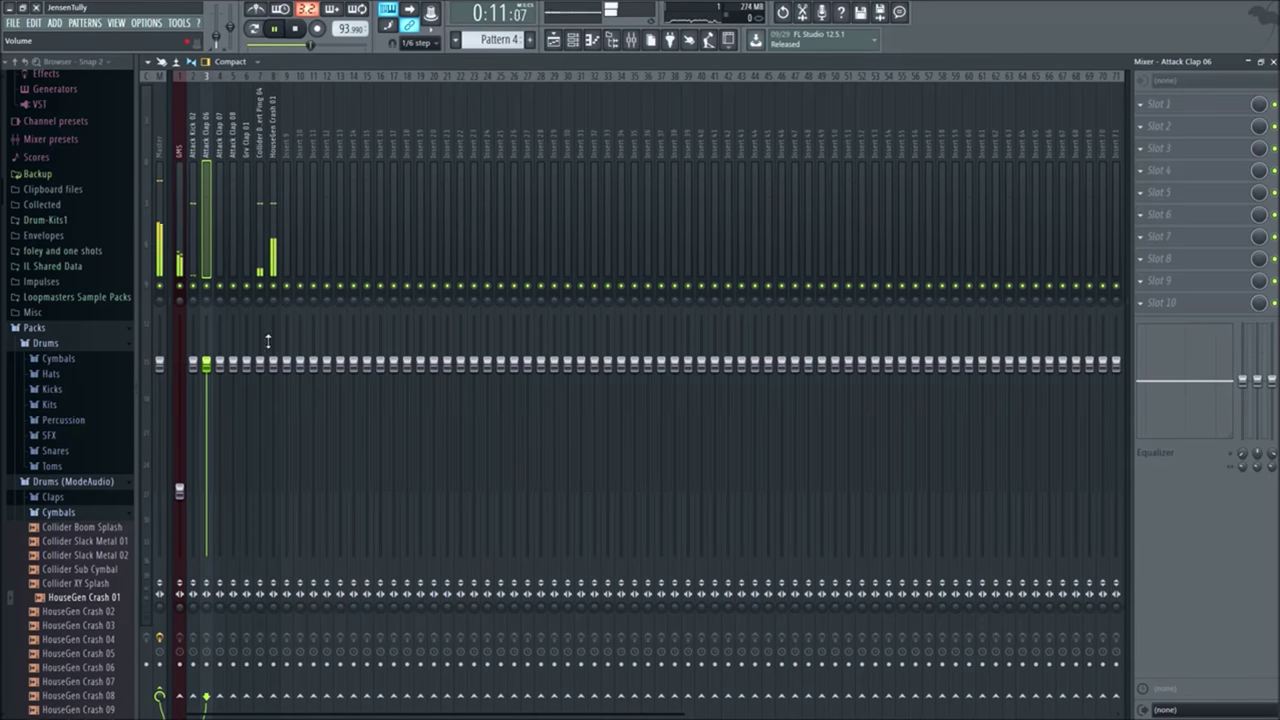
pyautogui.moveTo(273, 364); pyautogui.dragTo(273, 450)
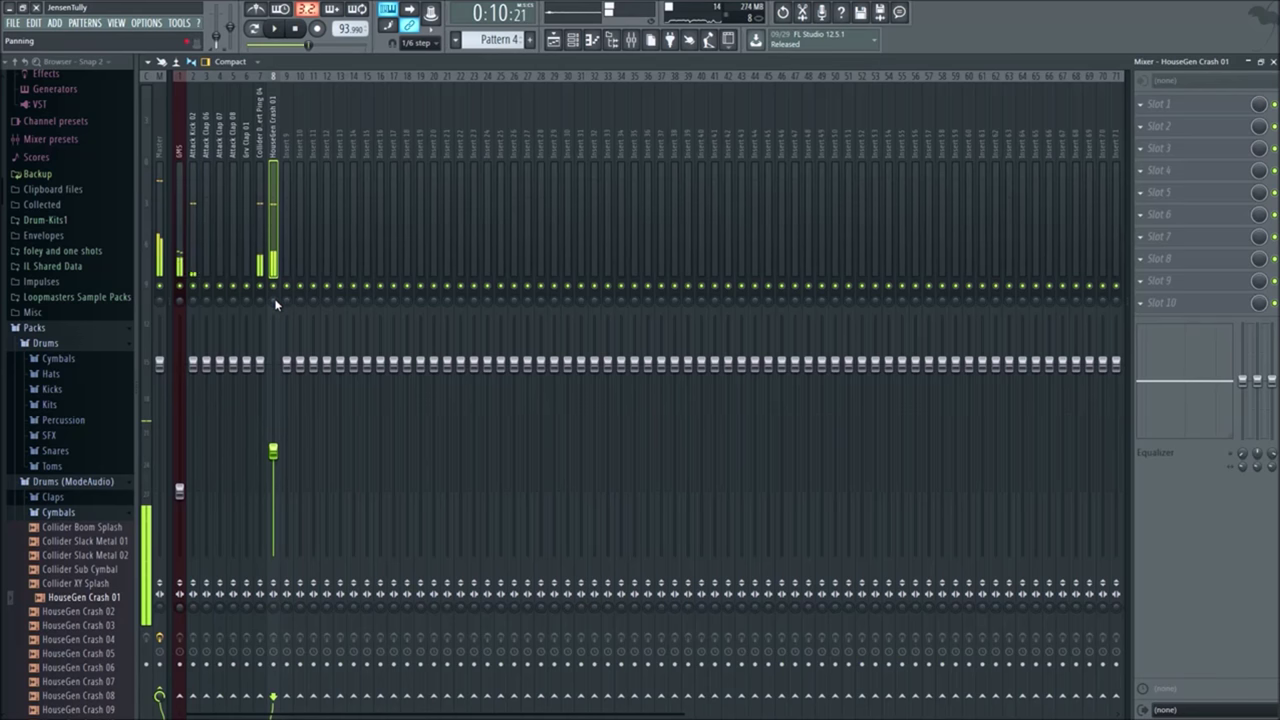
# Step: Pan the Collider Desert Ping mixer track off-centre and play the song back to hear the change
pyautogui.press('space')
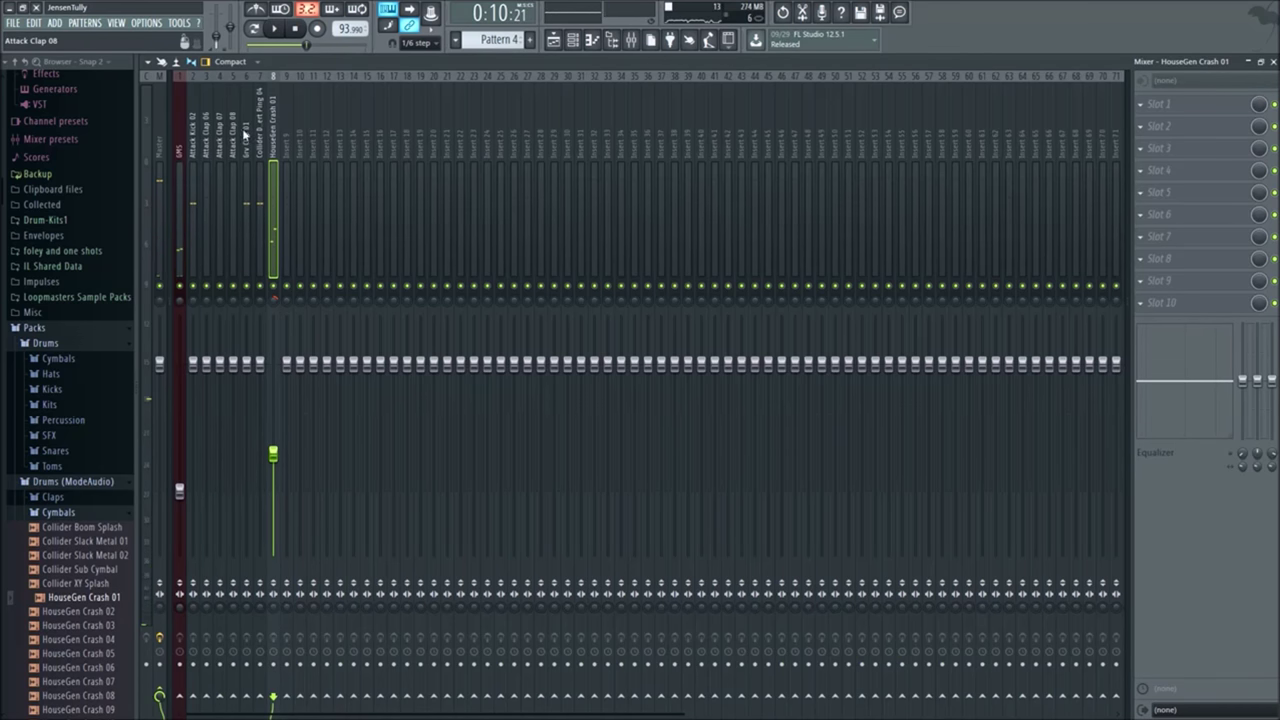
pyautogui.press('space')
pyautogui.press('space')
pyautogui.click(260, 299)
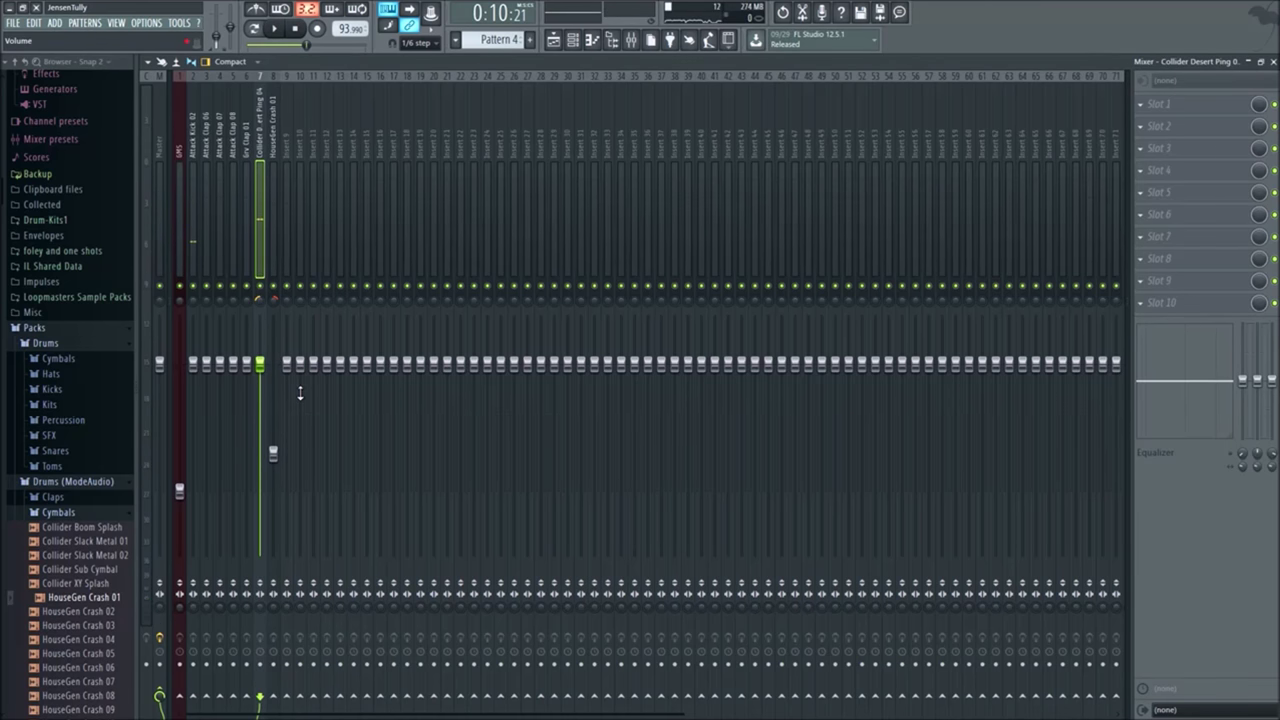
pyautogui.press('space')
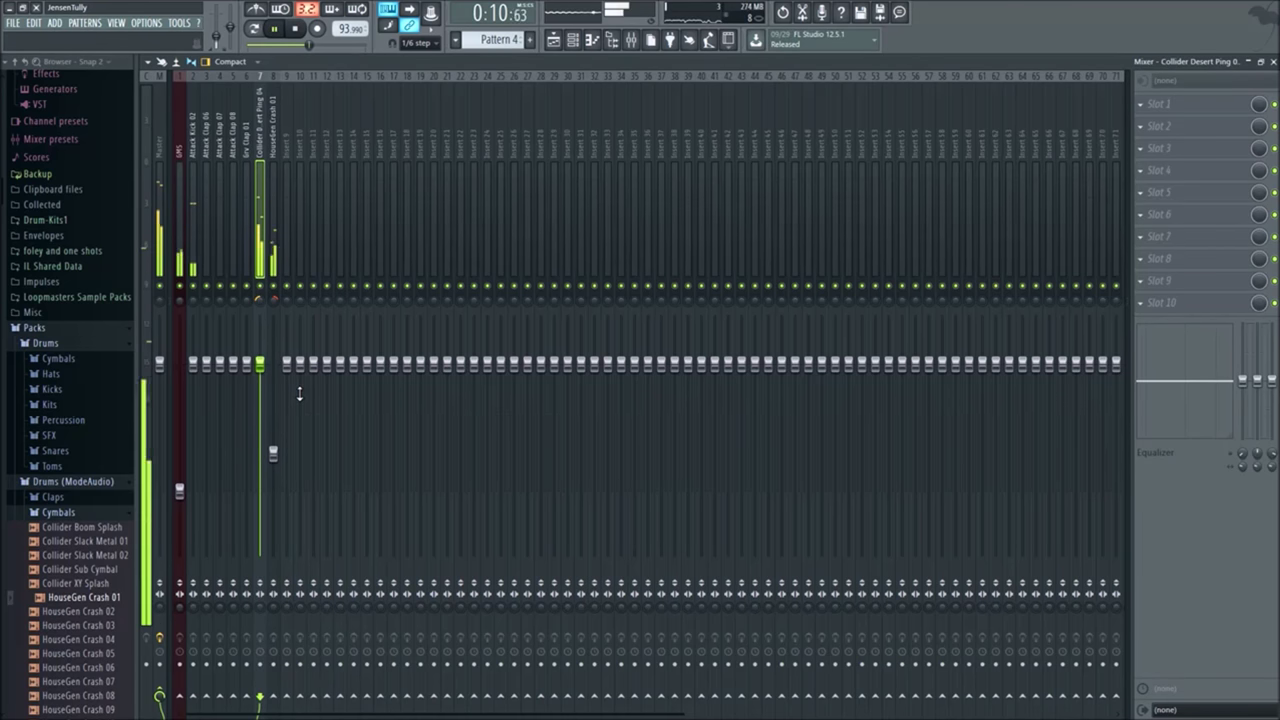
pyautogui.press('space')
# Step: Pan the Grv Clap 01 and Attack Kick 02 mixer tracks off-centre while listening to the playback
pyautogui.click(246, 299)
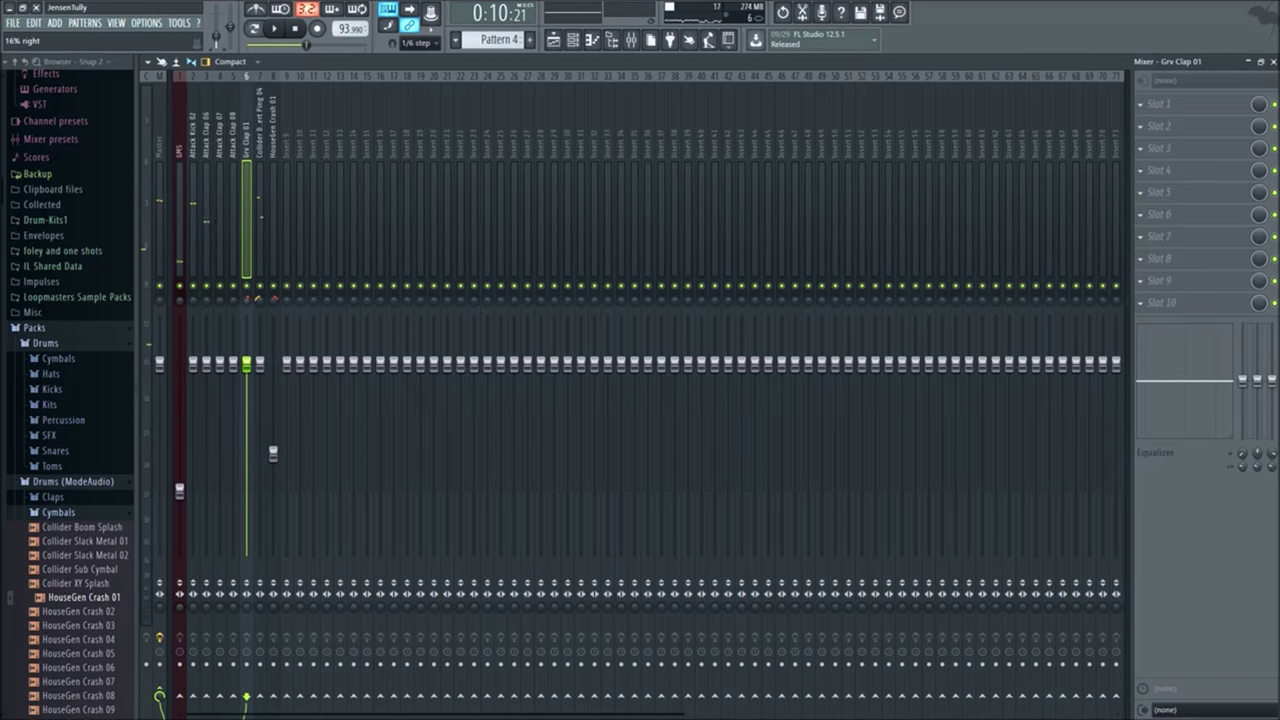
pyautogui.press('space')
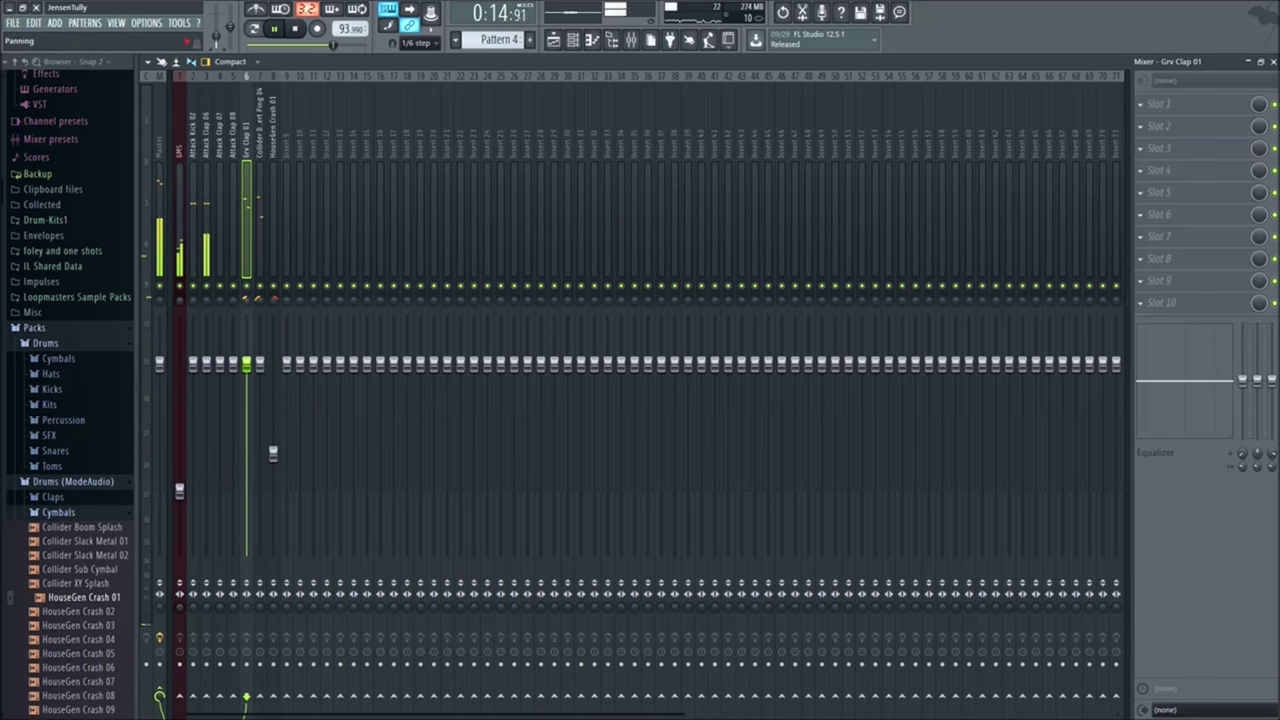
pyautogui.click(193, 298)
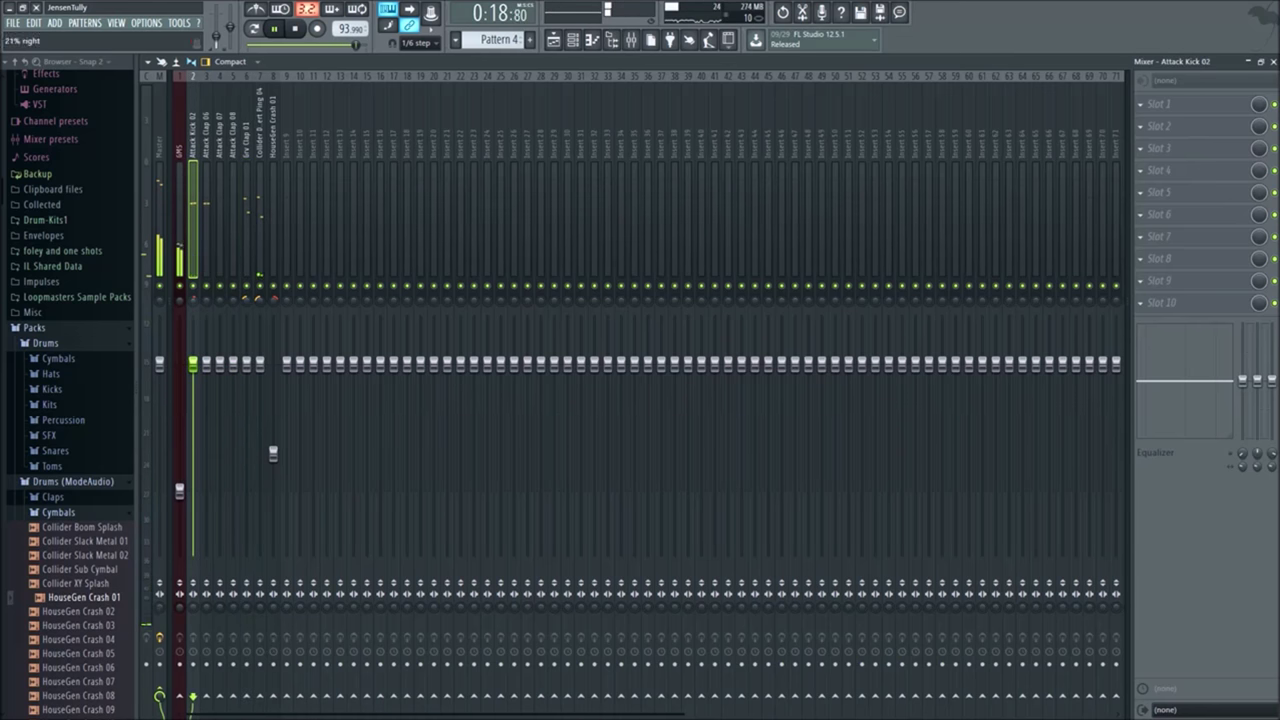
# Step: Audition the cymbal samples in the Drums (ModeAudio) pack over the playing playlist, from Collider Boom Splash to HouseGen Crash 02
pyautogui.press('F5')
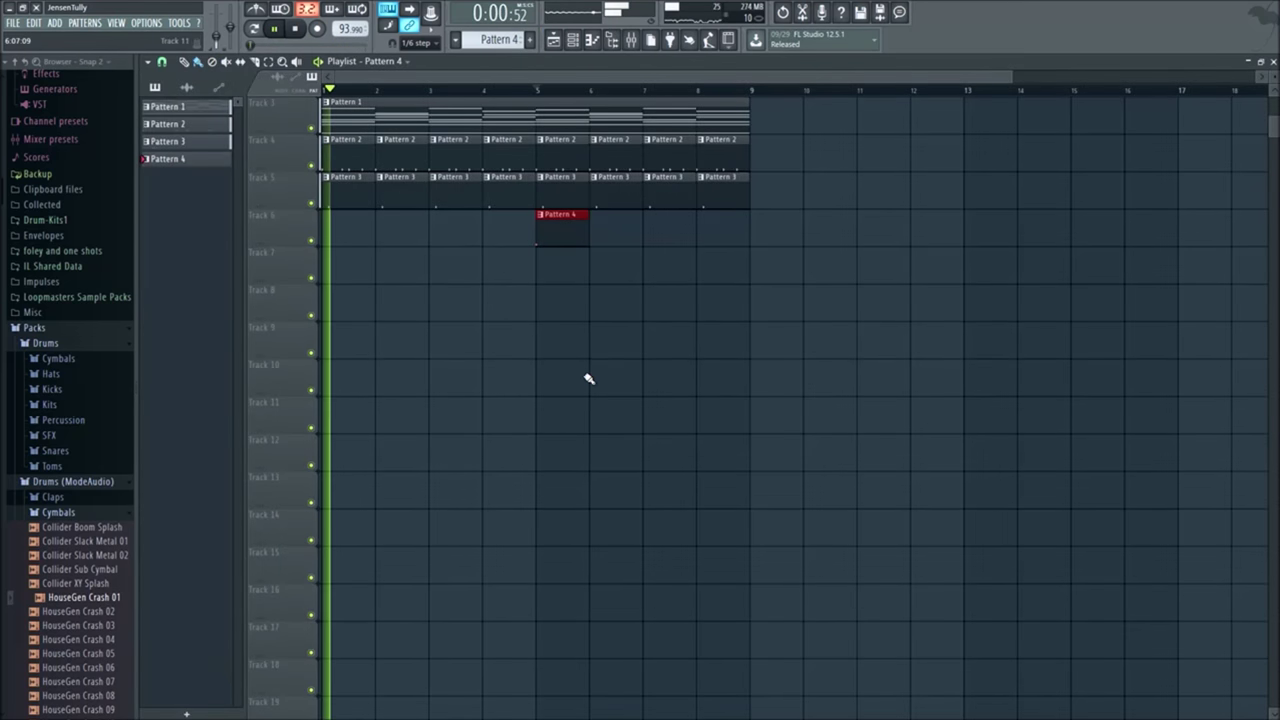
pyautogui.scroll(-2, 80, 410)
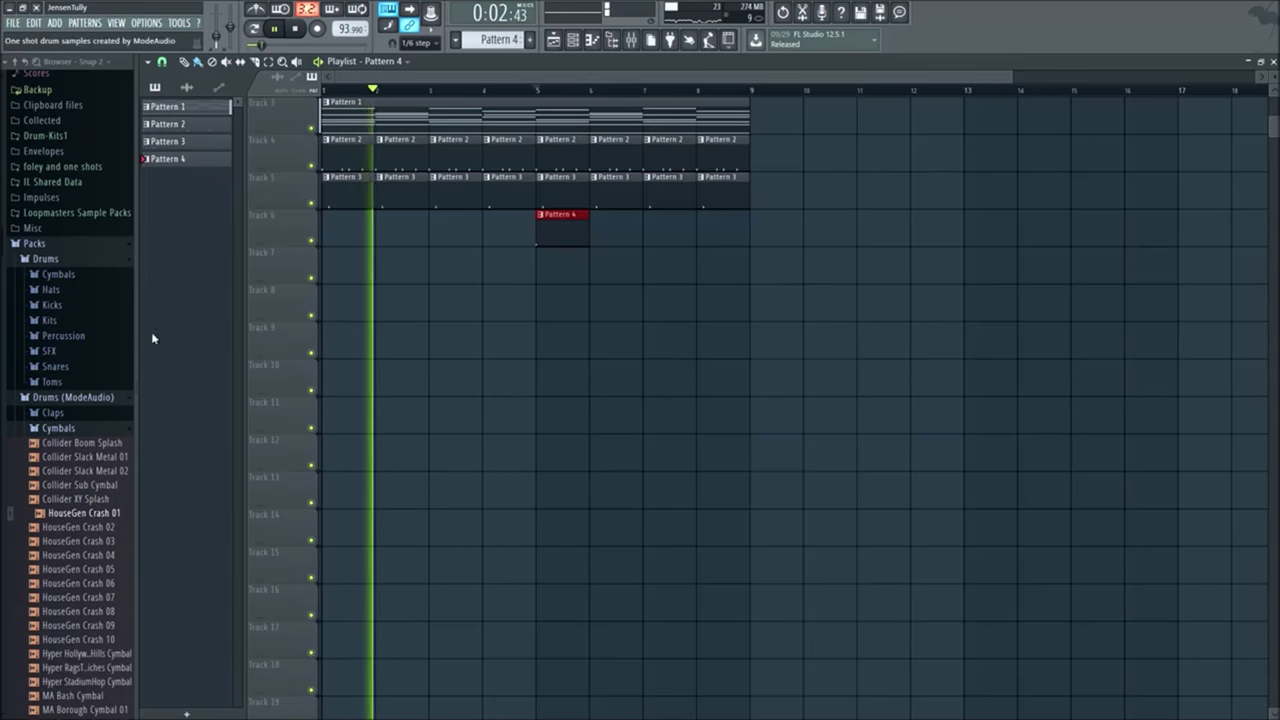
pyautogui.press('F6')
pyautogui.press('F6')
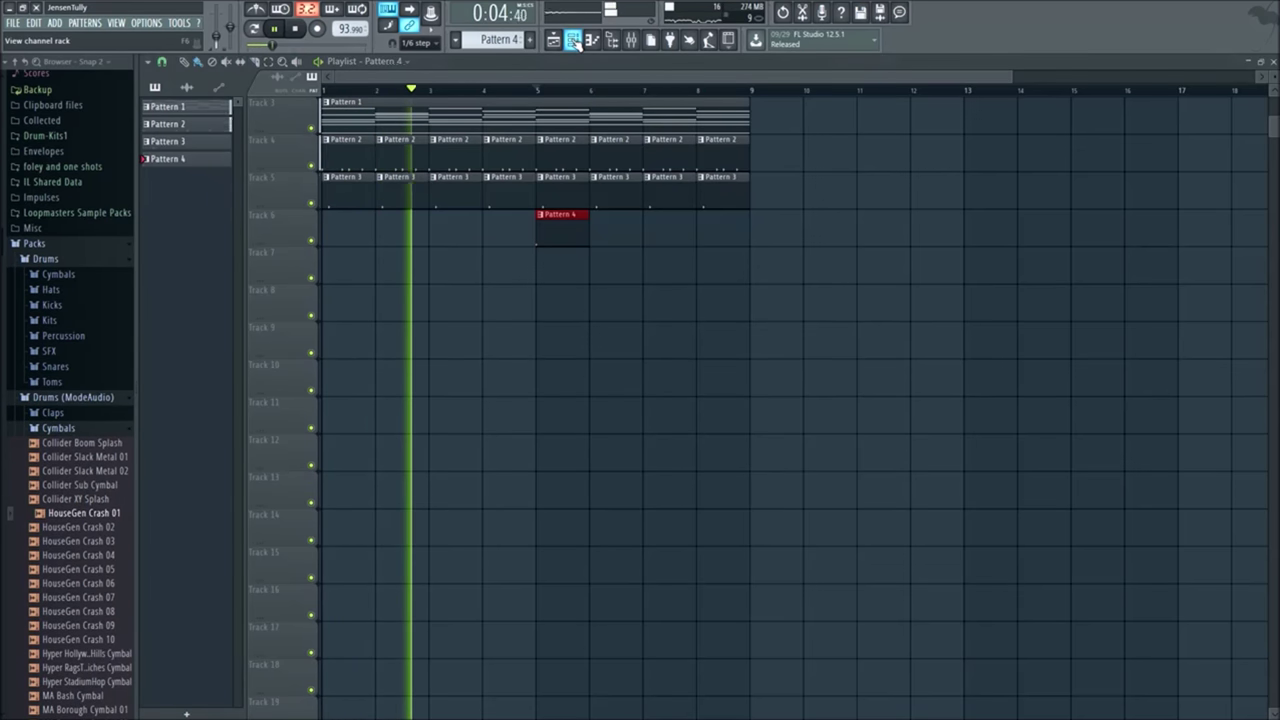
pyautogui.click(100, 443)
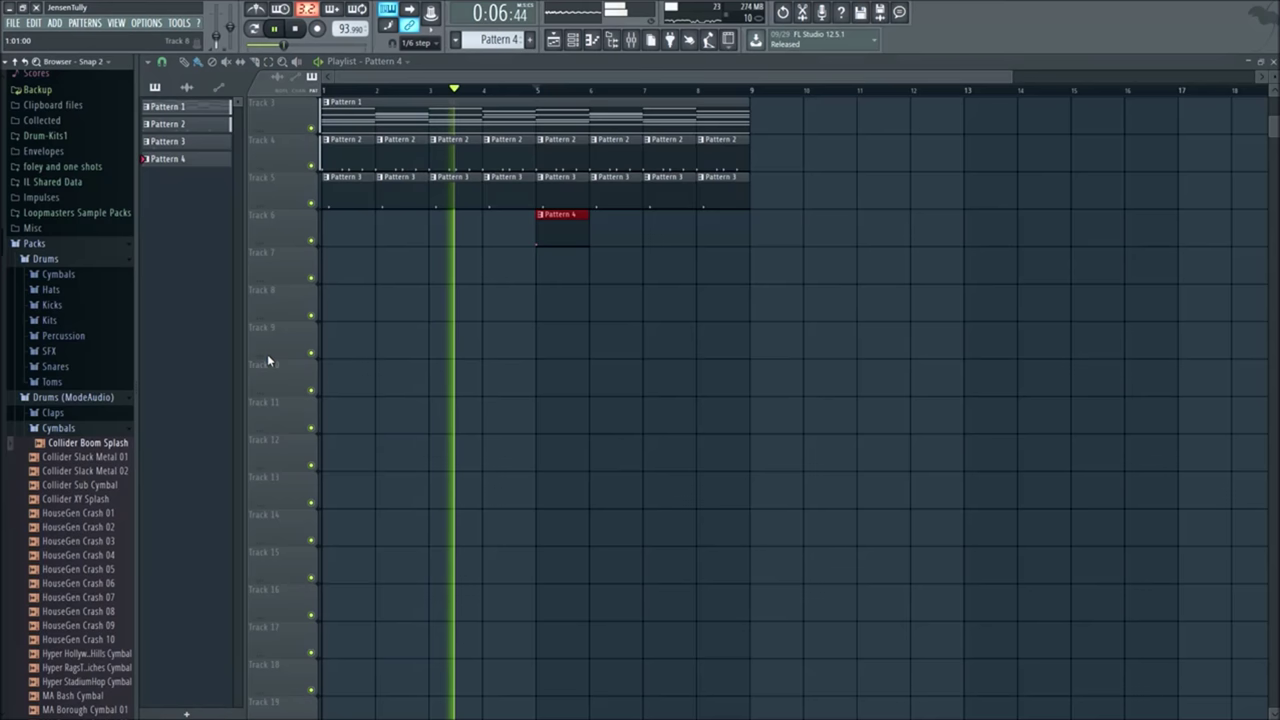
pyautogui.click(104, 468)
pyautogui.scroll(-4, 105, 390)
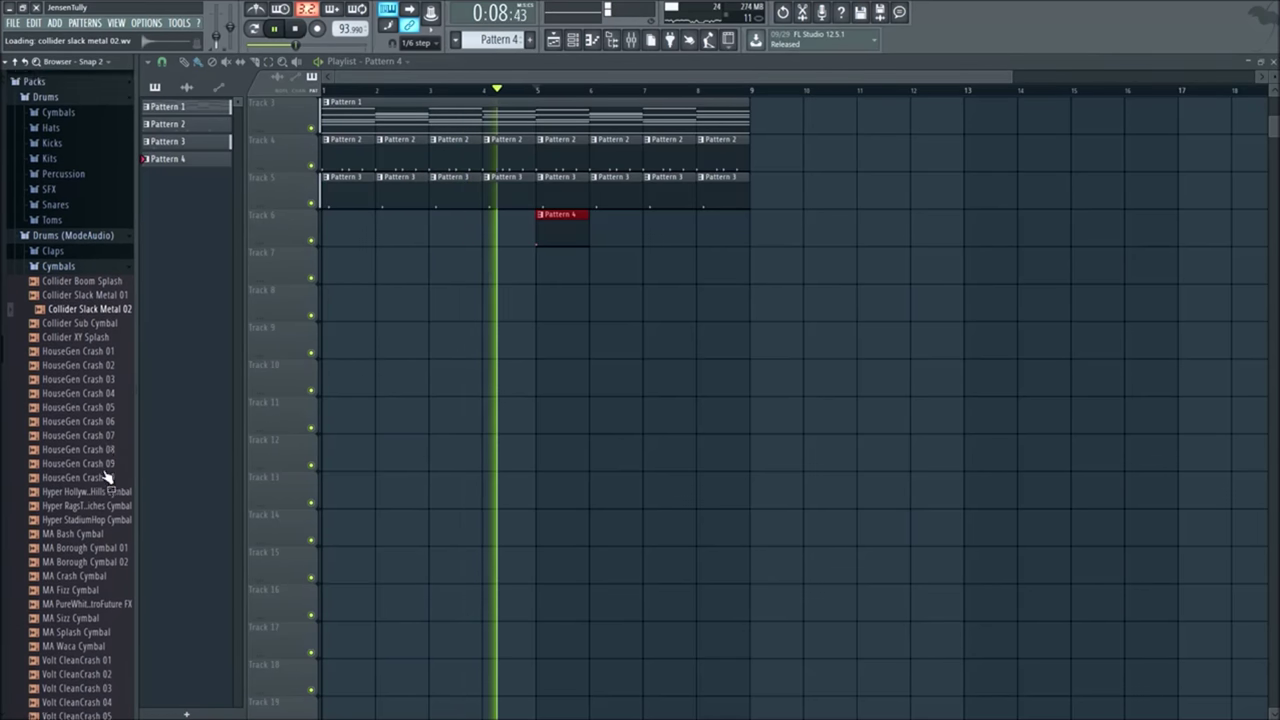
pyautogui.click(104, 315)
pyautogui.click(106, 334)
pyautogui.click(100, 344)
pyautogui.click(105, 358)
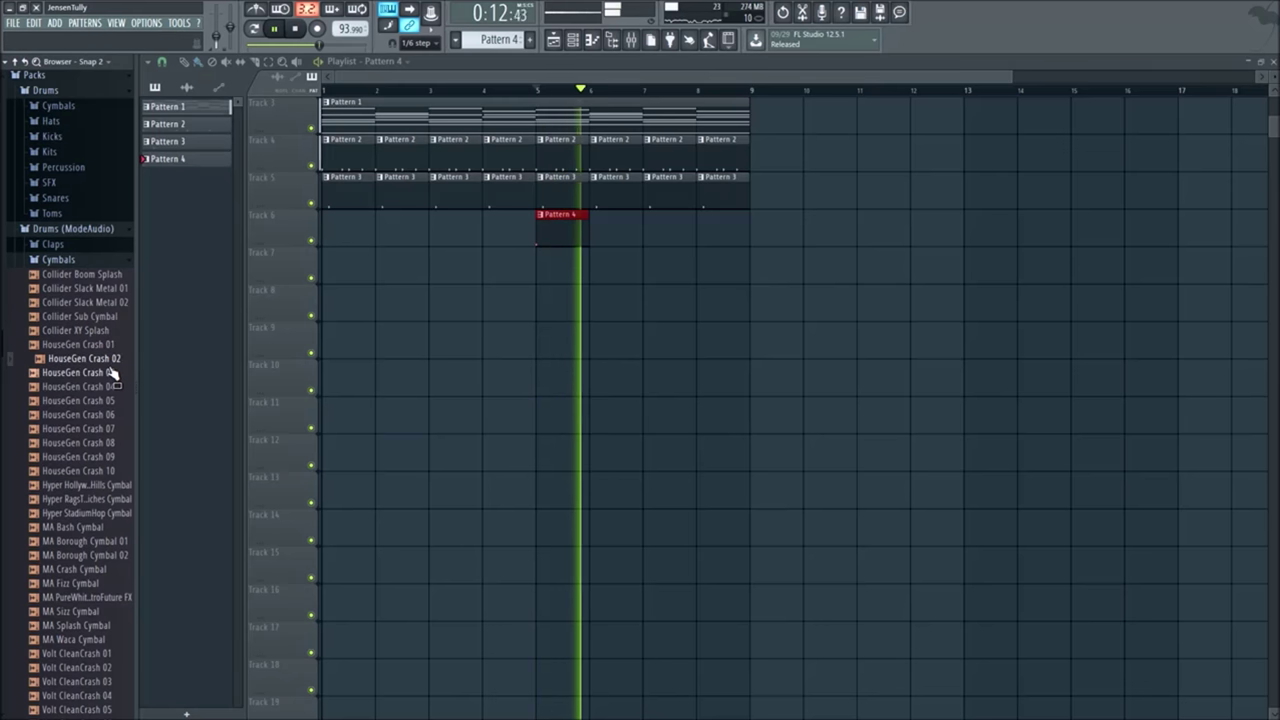
# Step: Load HouseGen Crash 01 into a second sampler channel and reverse the sample
pyautogui.click(121, 344)
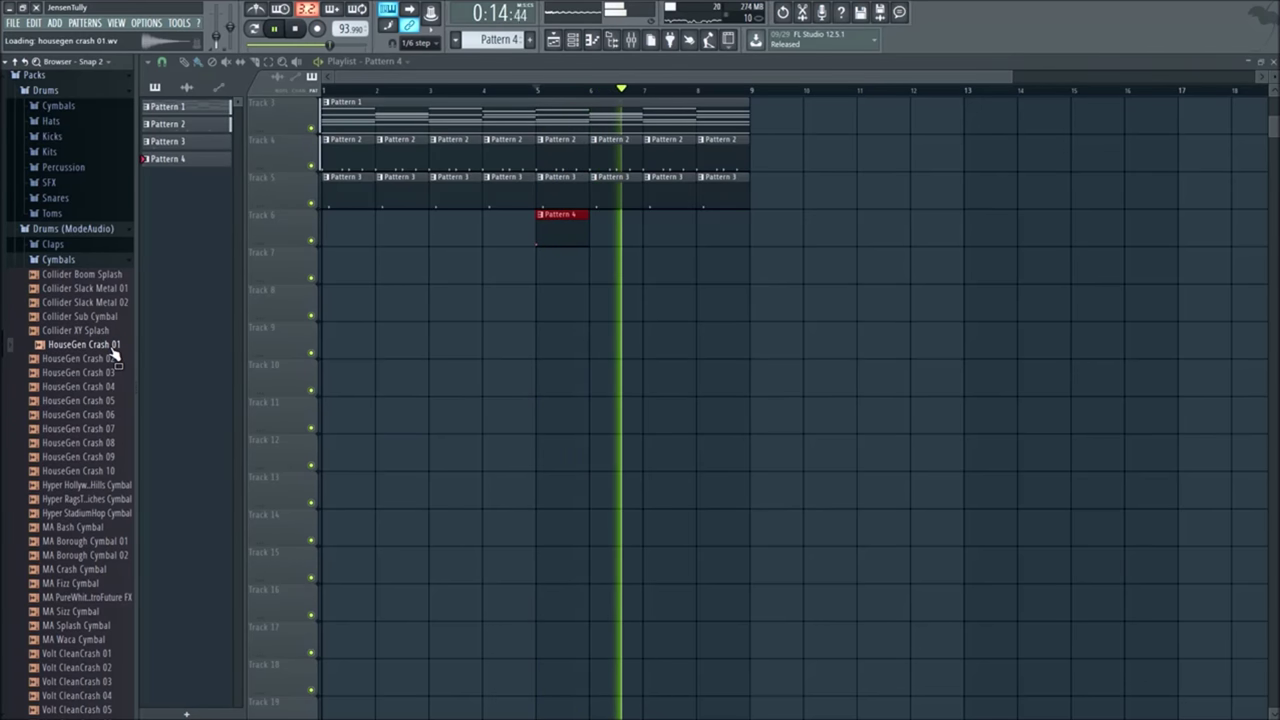
pyautogui.rightClick(113, 350)
pyautogui.click(165, 360)
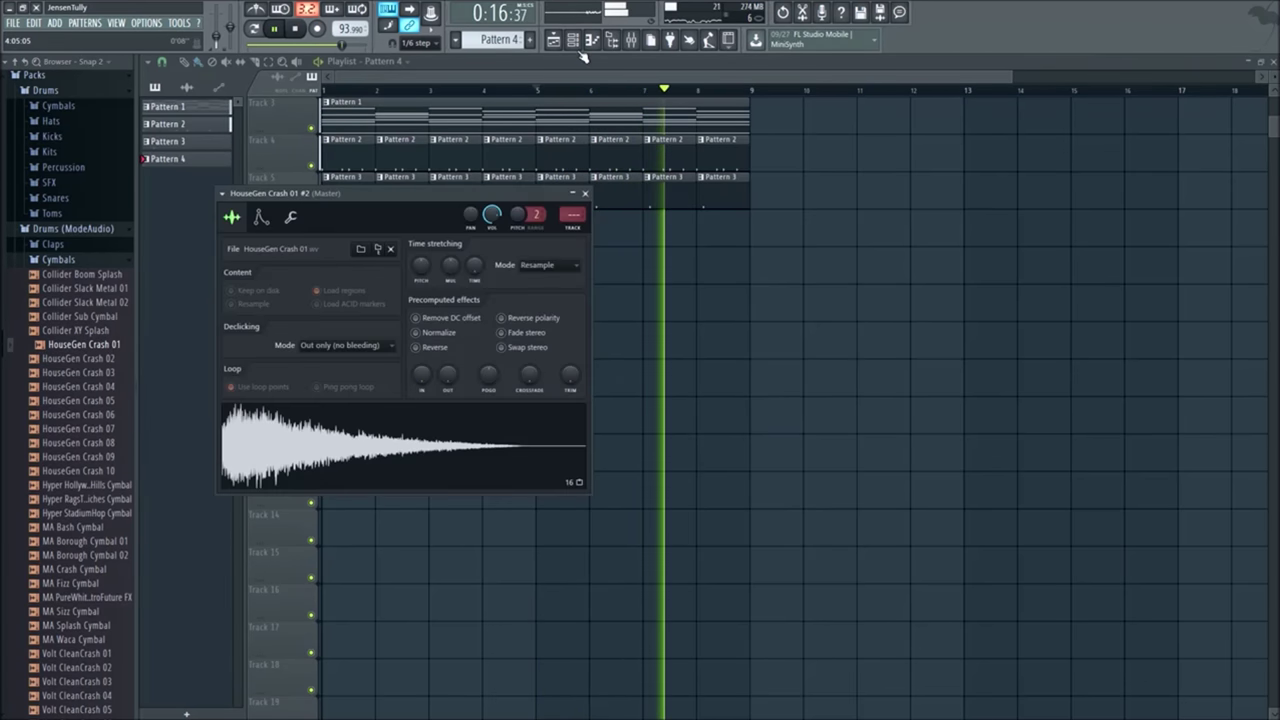
pyautogui.click(416, 347)
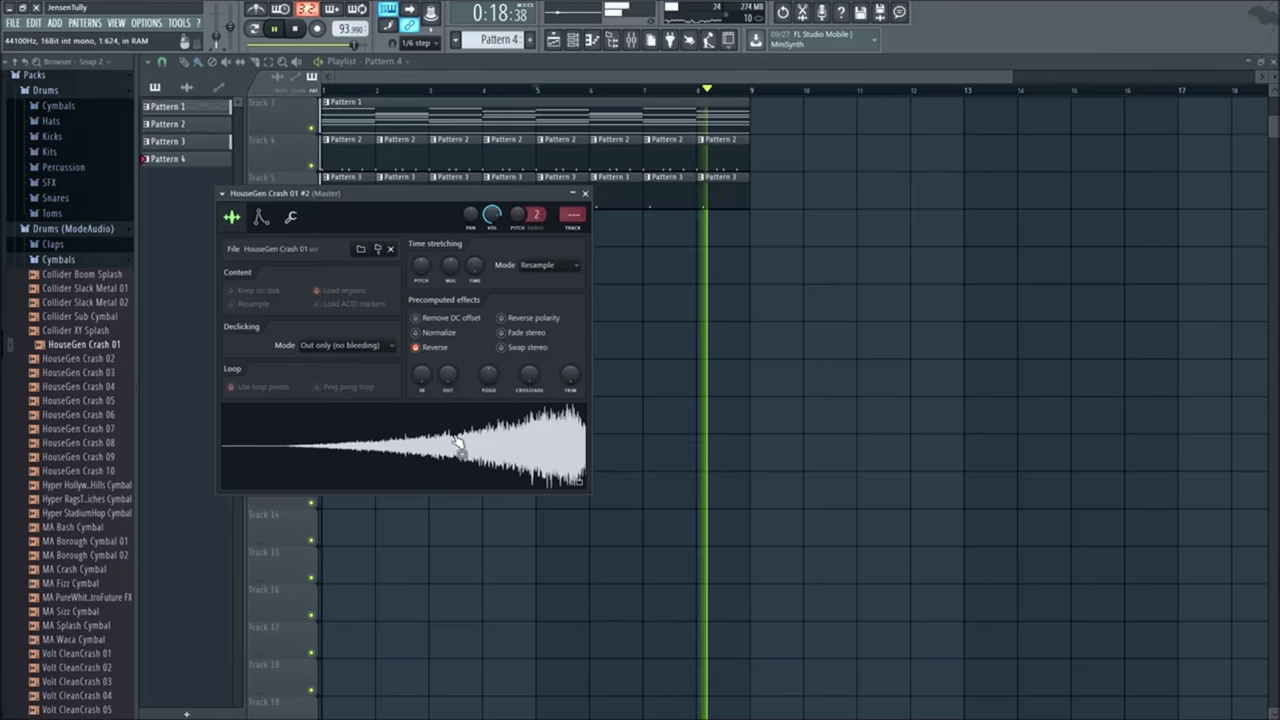
pyautogui.click(587, 196)
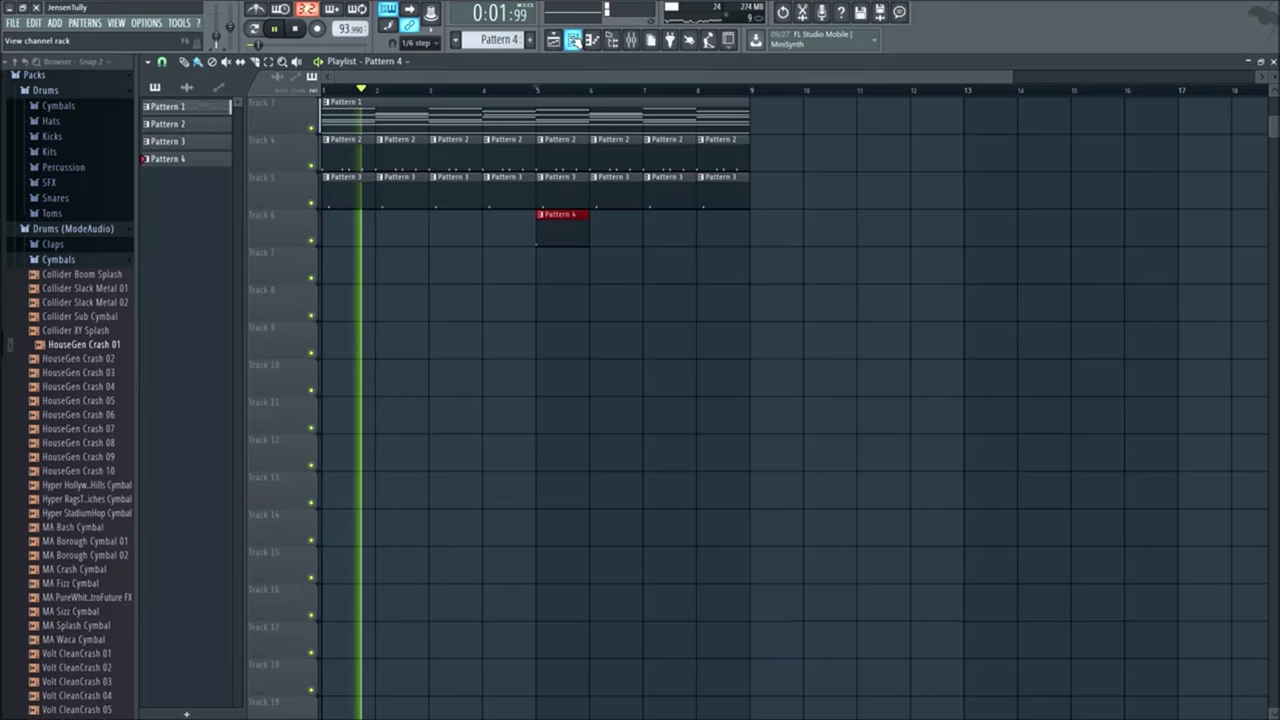
# Step: Replace the HouseGen Crash 01 hit on the first step of Pattern 4 with a reversed crash hit
pyautogui.click(572, 40)
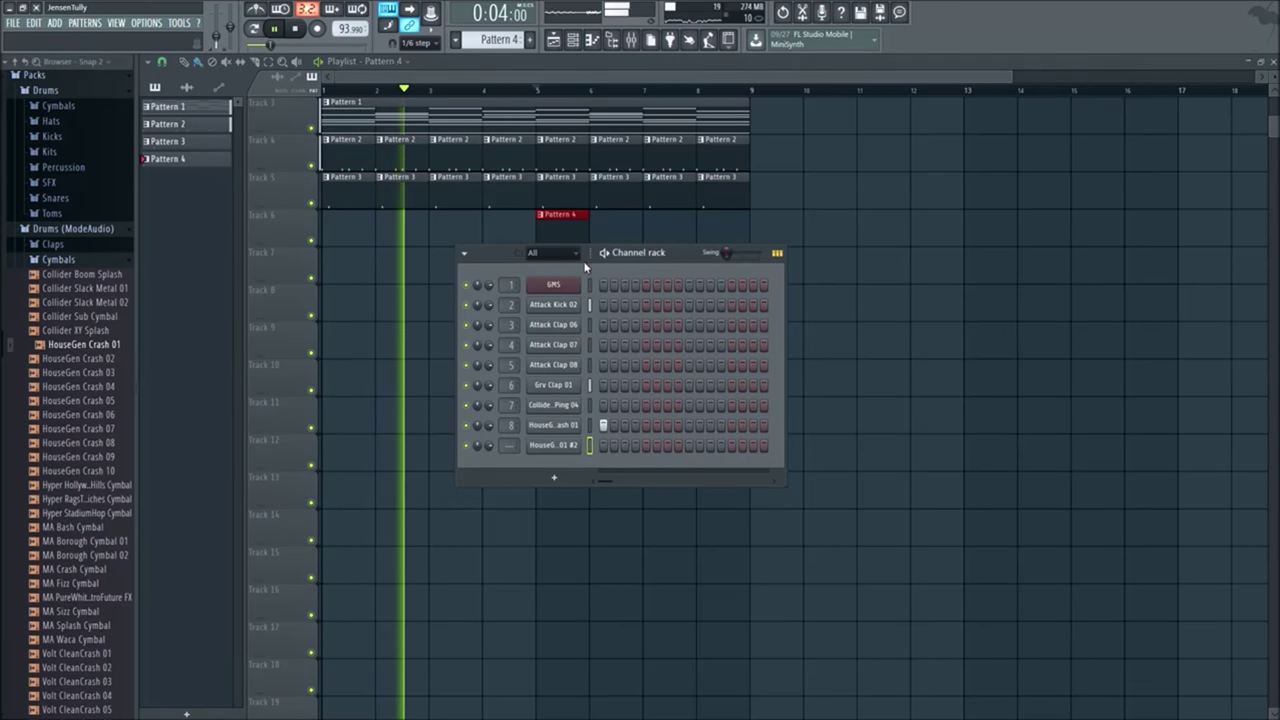
pyautogui.click(603, 445)
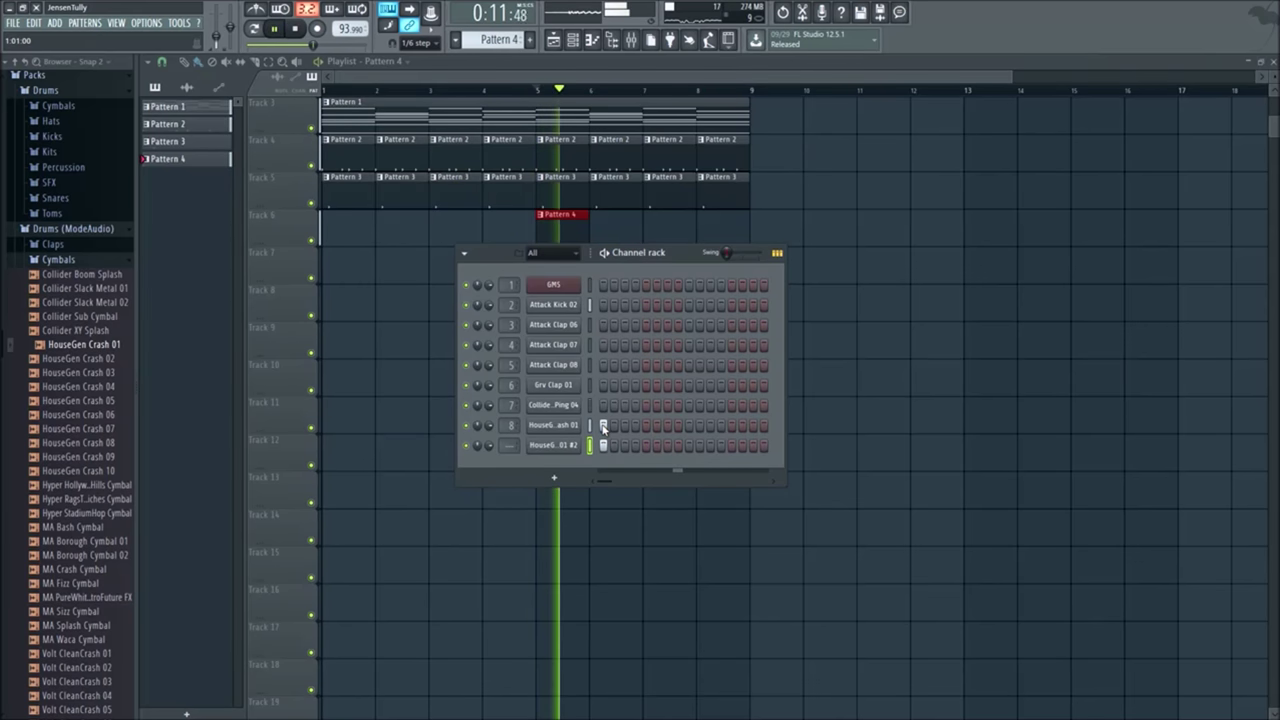
pyautogui.press('space')
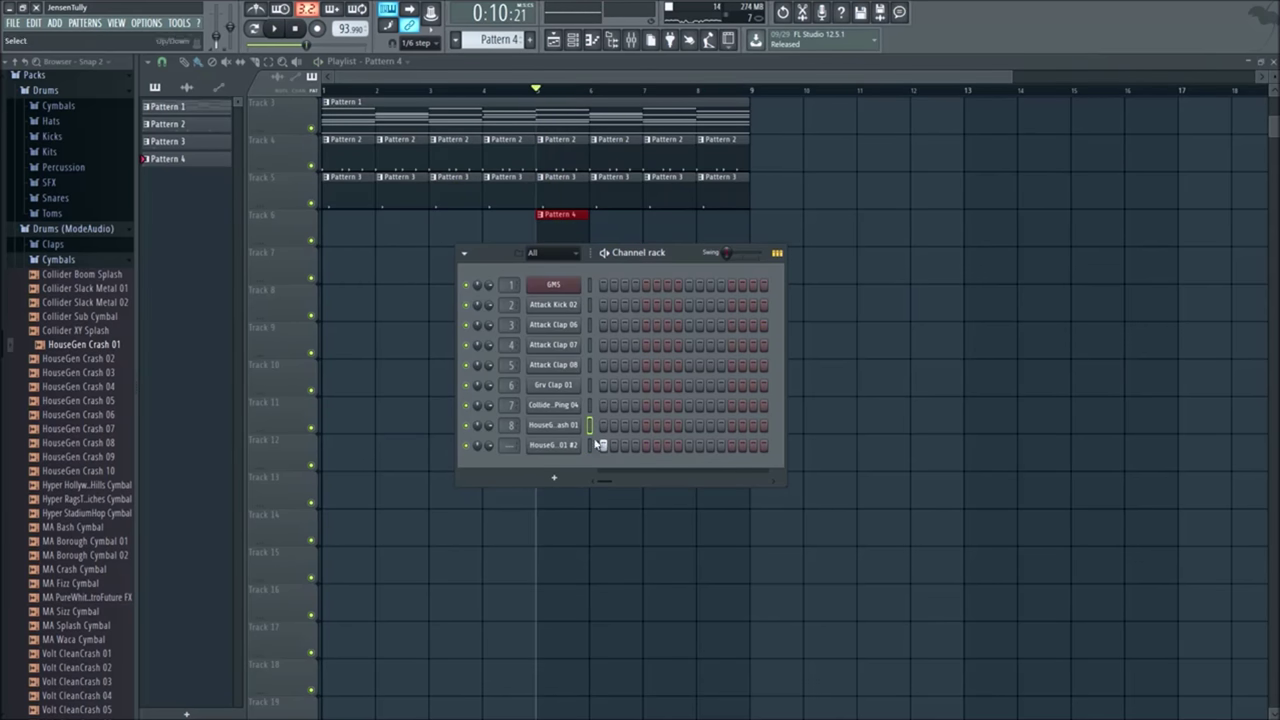
# Step: Delete the Pattern 4 clip from playlist track 6 and route the reversed crash channel to mixer track 9
pyautogui.moveTo(673, 255); pyautogui.dragTo(546, 311)
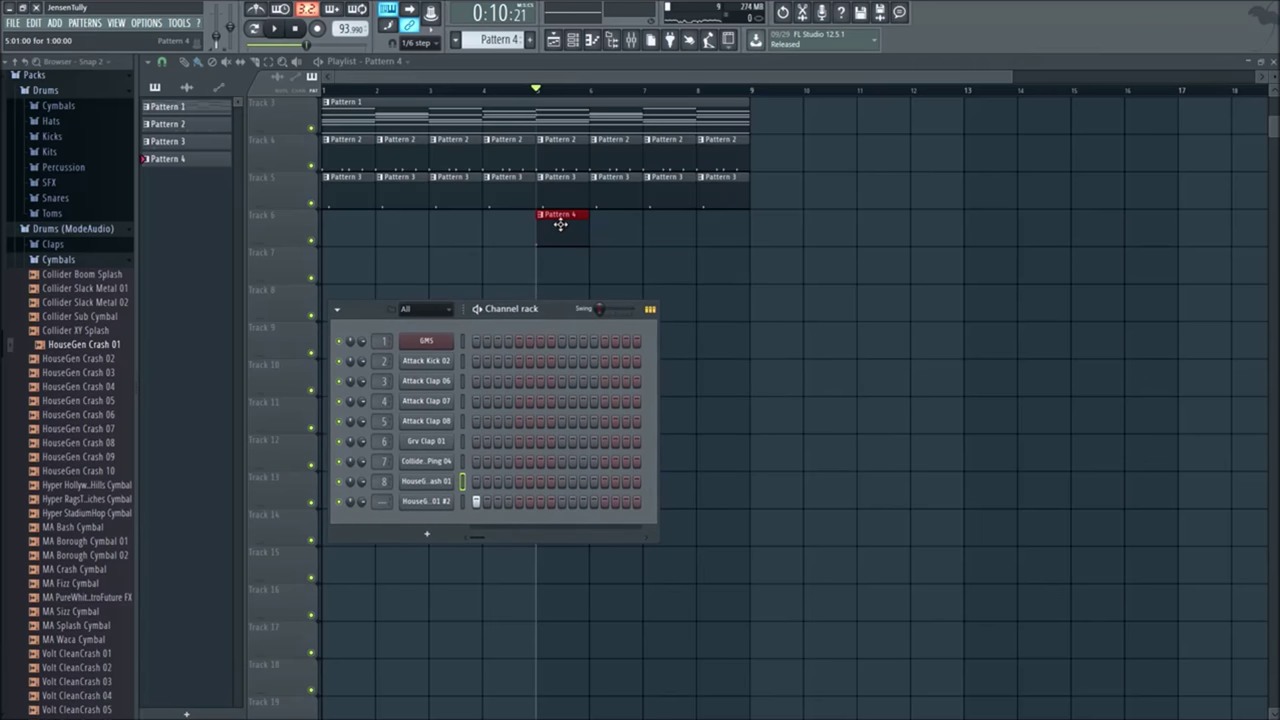
pyautogui.rightClick(560, 226)
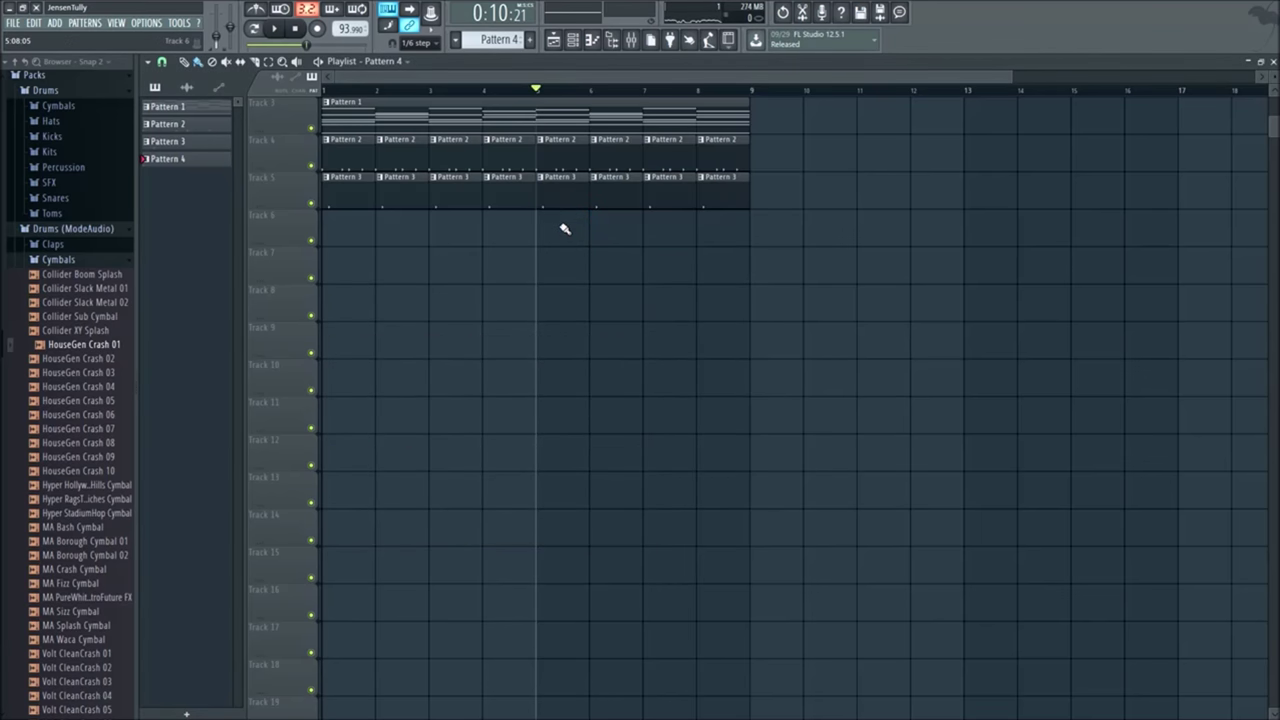
pyautogui.click(574, 41)
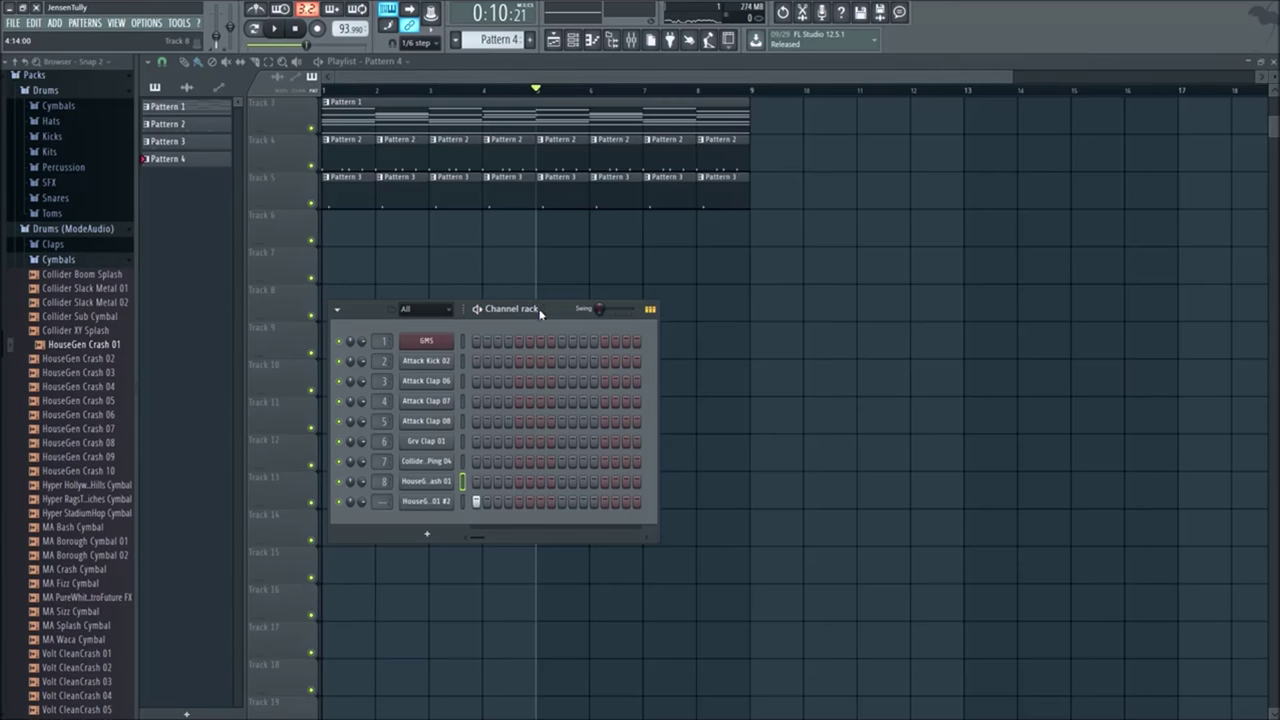
pyautogui.moveTo(540, 314); pyautogui.dragTo(572, 277)
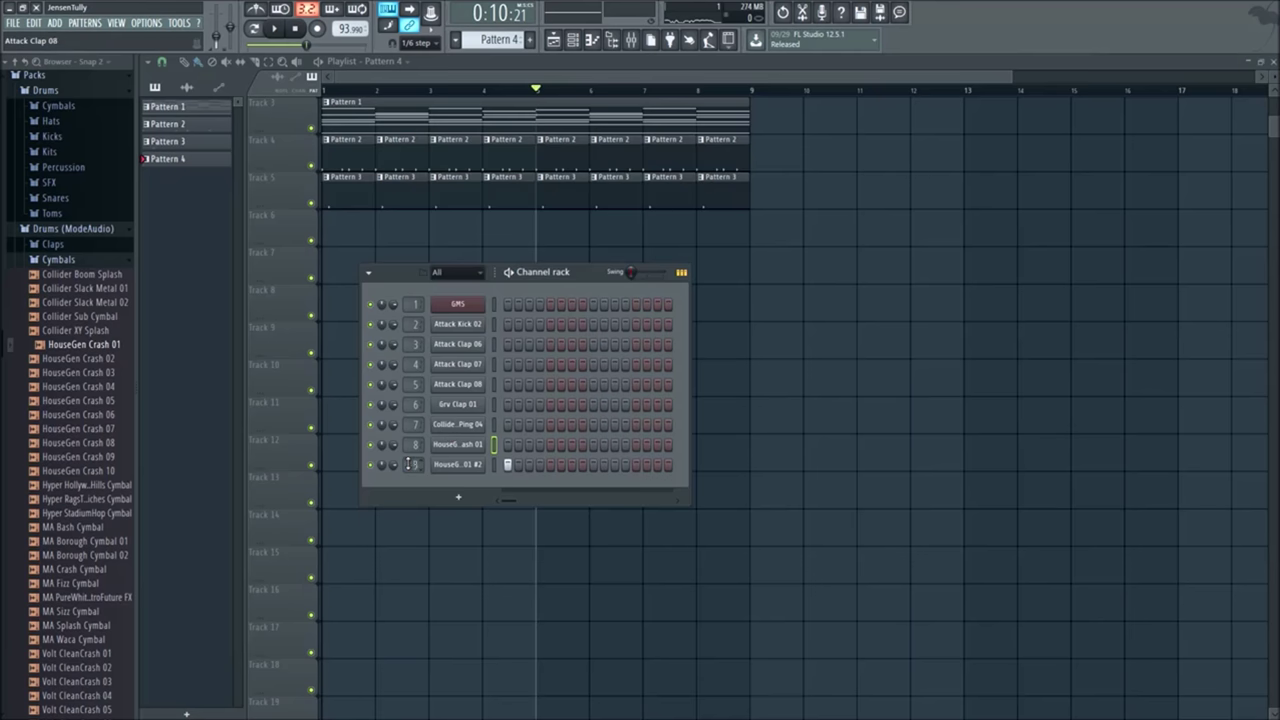
pyautogui.click(506, 465)
# Step: Place a Pattern 4 clip on playlist track 6 starting at bar 4 and extend it to two bars
pyautogui.click(556, 228)
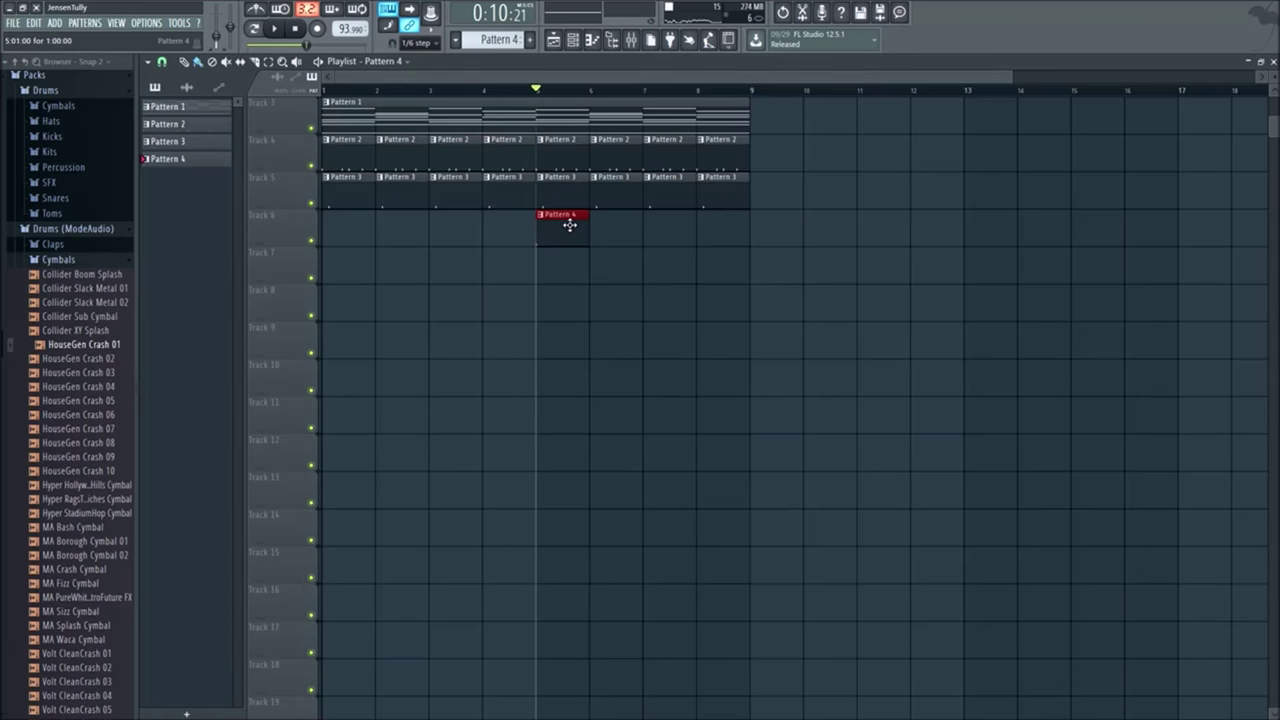
pyautogui.moveTo(572, 233); pyautogui.dragTo(540, 235)
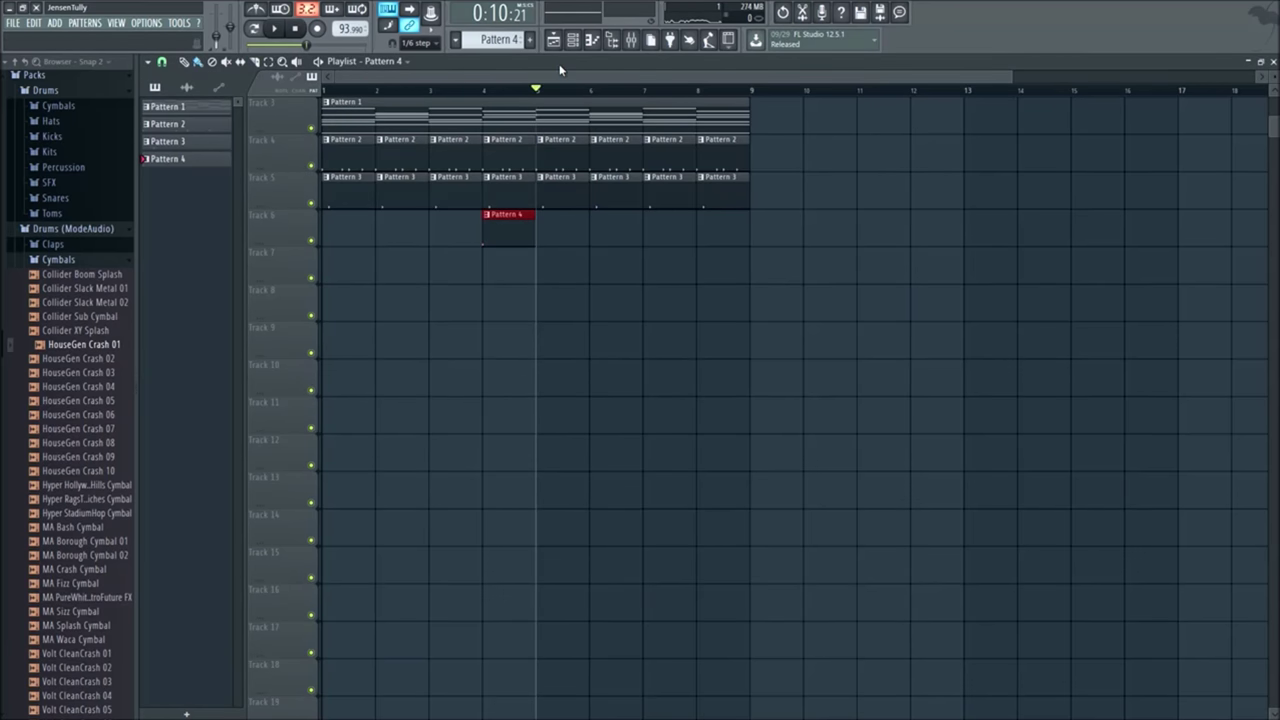
pyautogui.moveTo(545, 90); pyautogui.dragTo(591, 112)
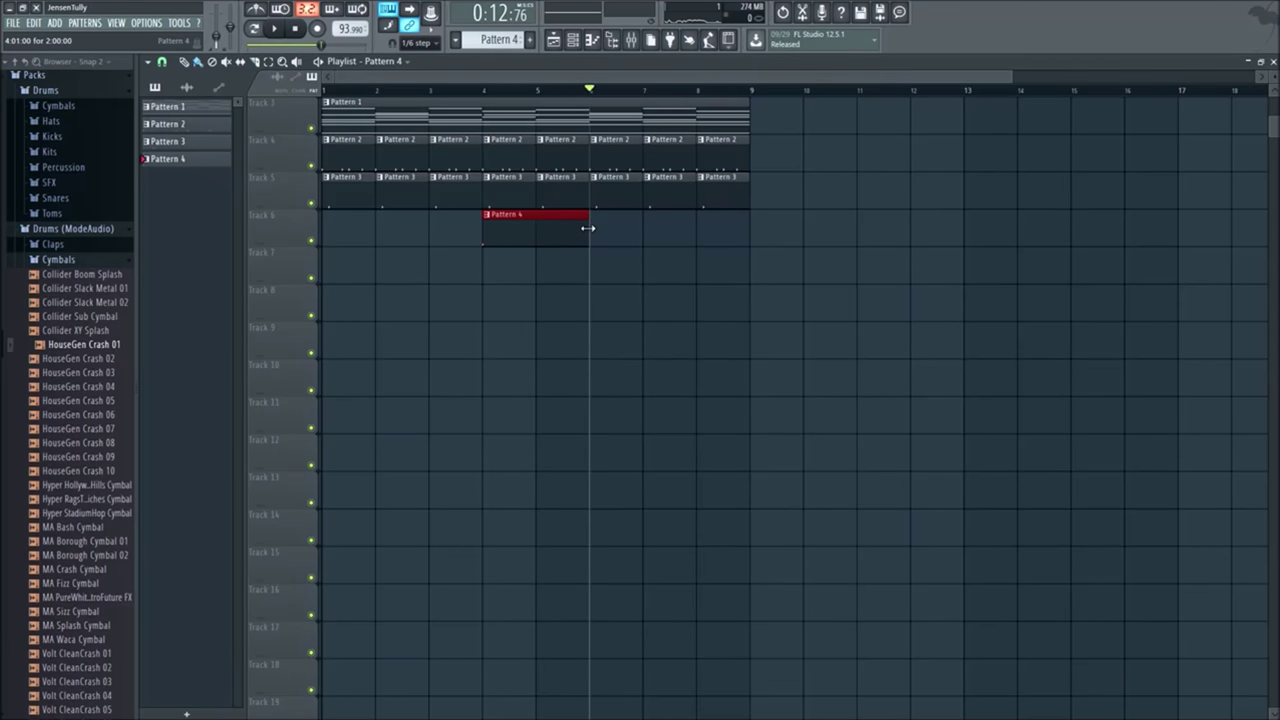
# Step: Widen the channel rack to show more steps, clear the reversed crash's first-step hit and set the song position to bar 4
pyautogui.click(574, 40)
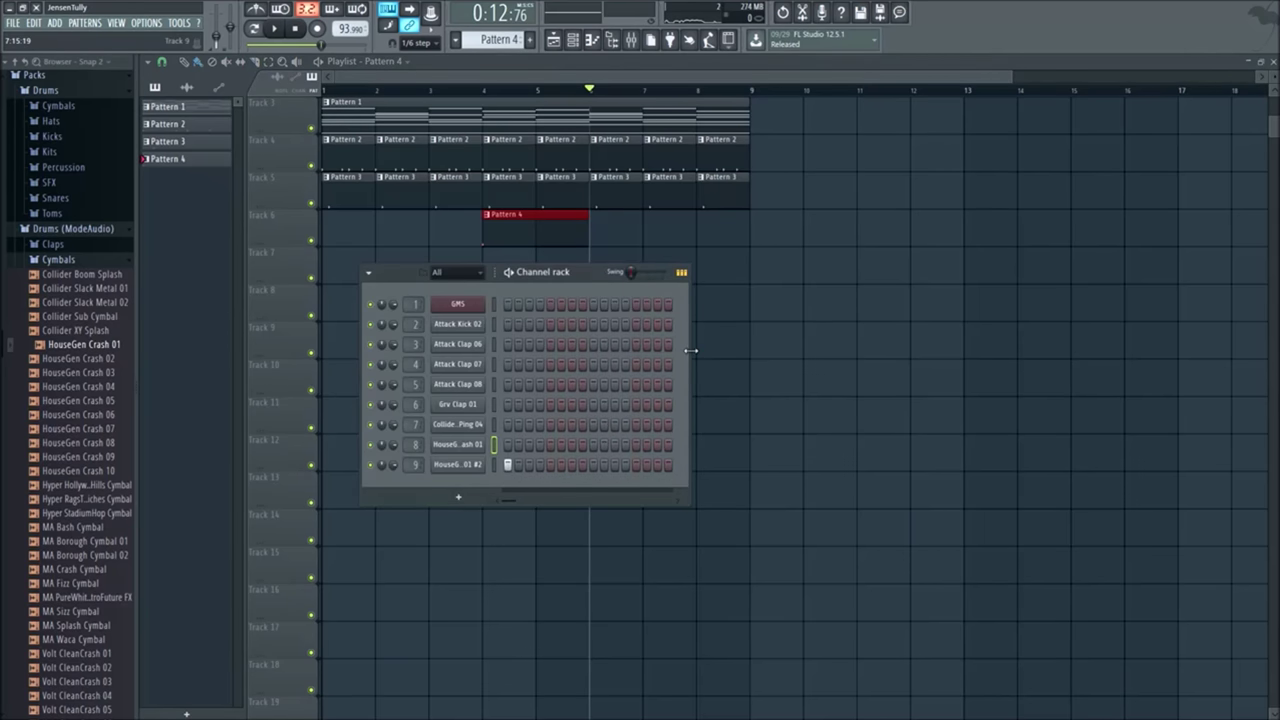
pyautogui.moveTo(691, 350); pyautogui.dragTo(829, 348)
pyautogui.click(510, 465)
pyautogui.moveTo(592, 84)
pyautogui.mouseDown()
pyautogui.moveTo(531, 86)
pyautogui.moveTo(497, 110)
pyautogui.mouseUp()
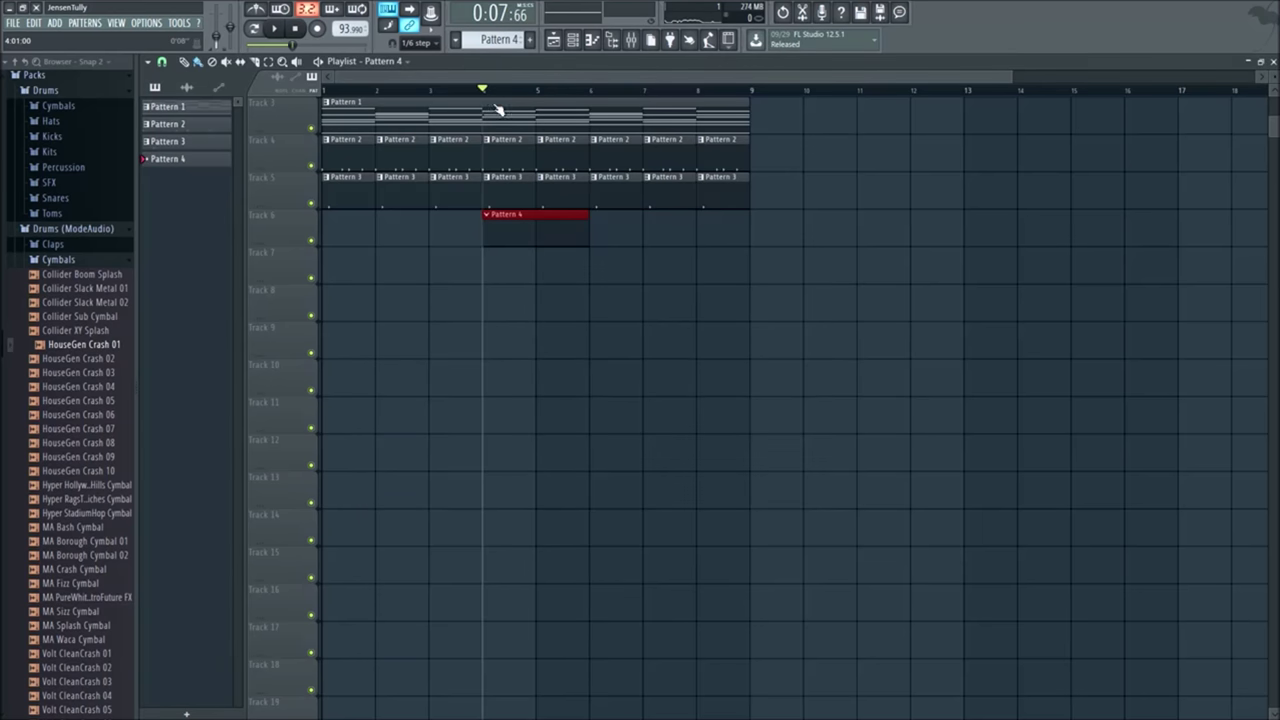
# Step: Play from bar 4 and add a reversed crash hit on step 5 of Pattern 4
pyautogui.click(577, 40)
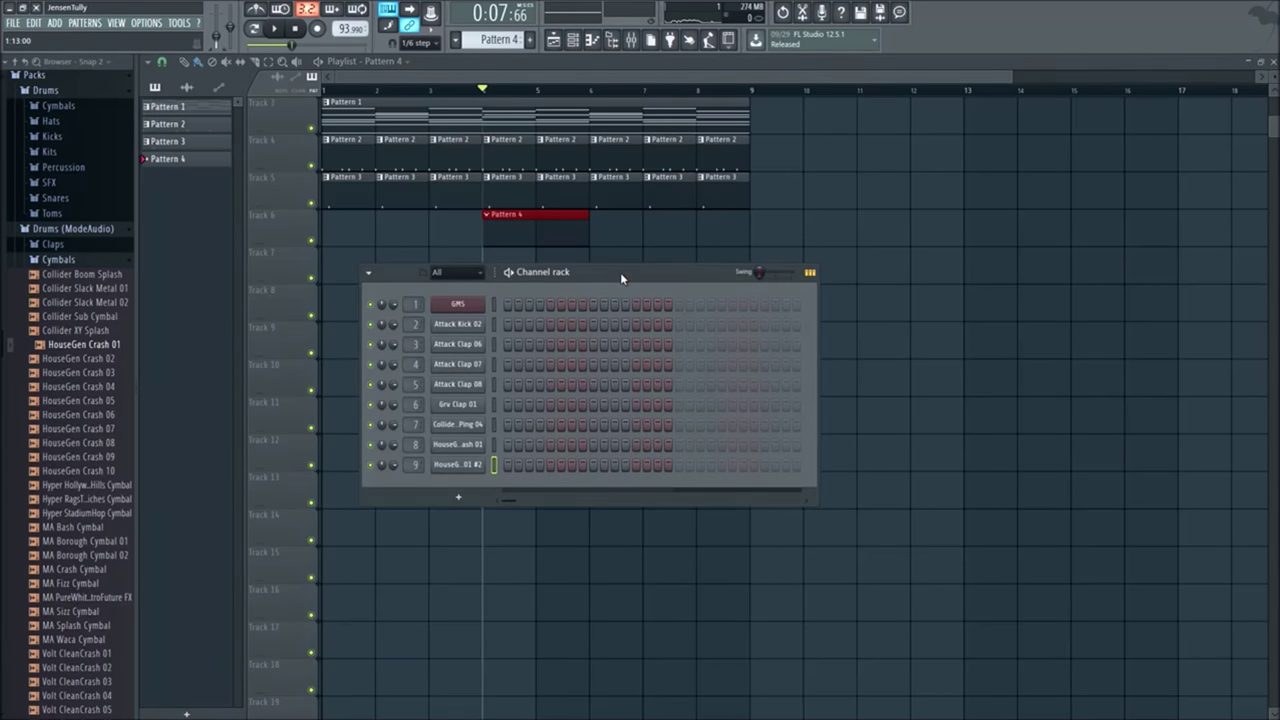
pyautogui.moveTo(620, 272); pyautogui.dragTo(629, 290)
pyautogui.press('space')
pyautogui.click(559, 484)
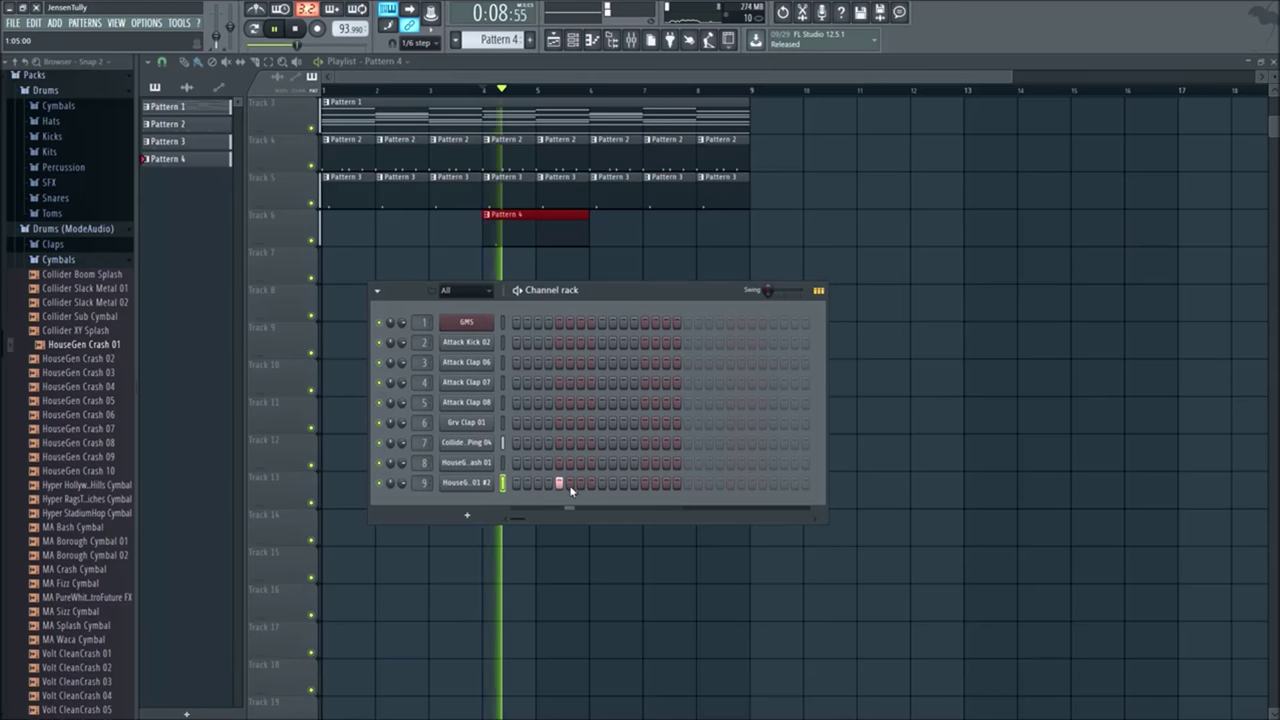
# Step: Add a normal HouseGen Crash 01 hit on step 17 of Pattern 4, with no reversed crash hit there, and play it back
pyautogui.click(675, 485)
pyautogui.click(677, 485)
pyautogui.click(688, 485)
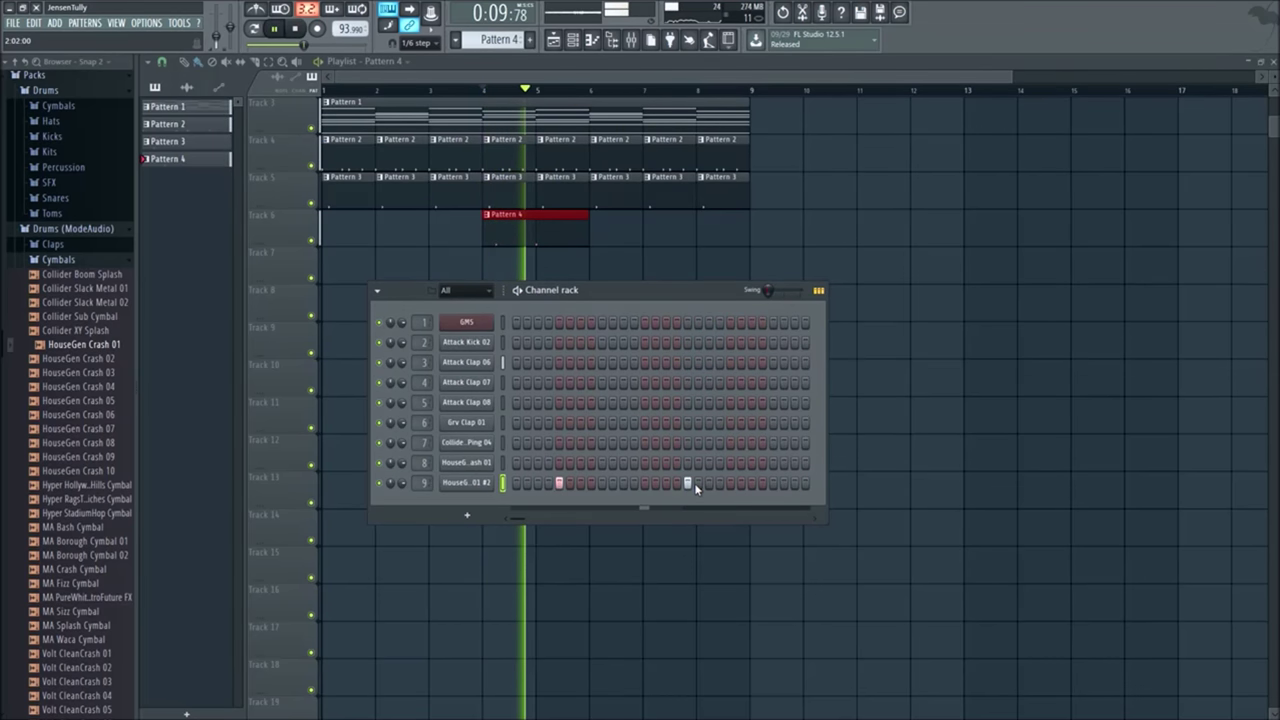
pyautogui.press('space')
pyautogui.click(688, 485)
pyautogui.click(688, 464)
pyautogui.press('space')
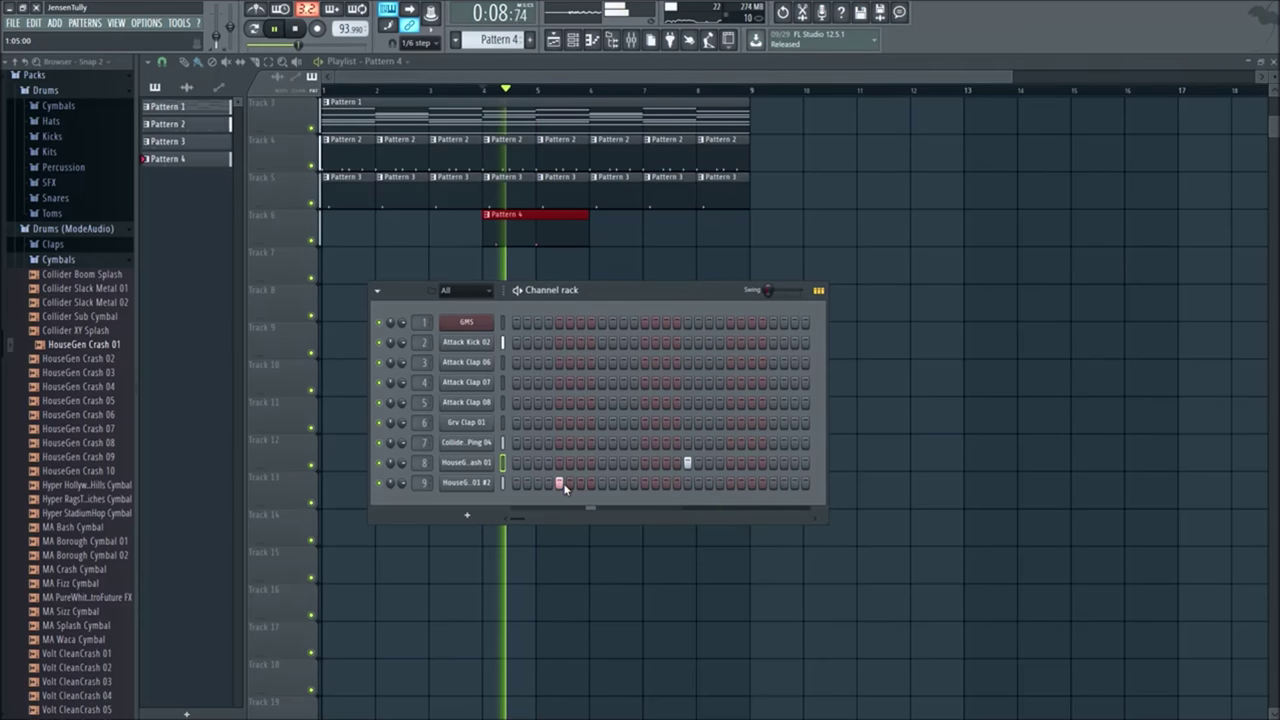
# Step: Move the reversed crash hit from step 5 to step 6 of Pattern 4 and play back the transition
pyautogui.click(559, 484)
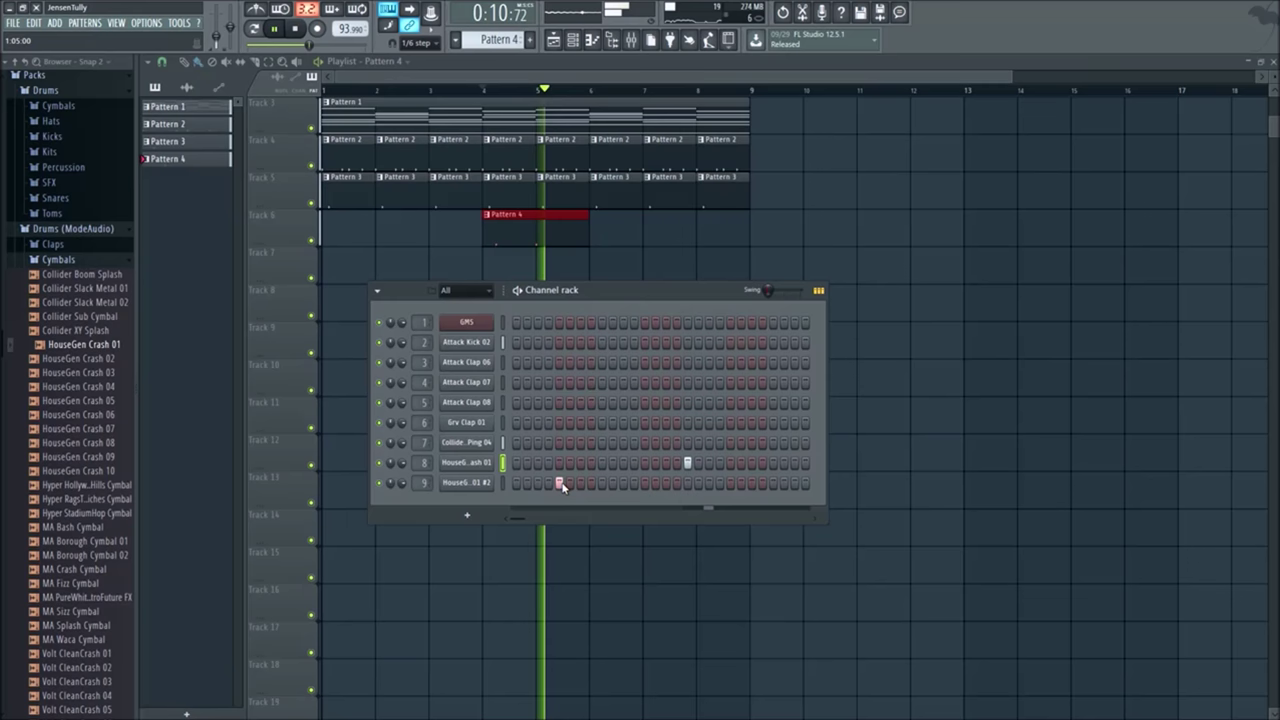
pyautogui.press('space')
pyautogui.click(566, 485)
pyautogui.click(571, 484)
pyautogui.press('space')
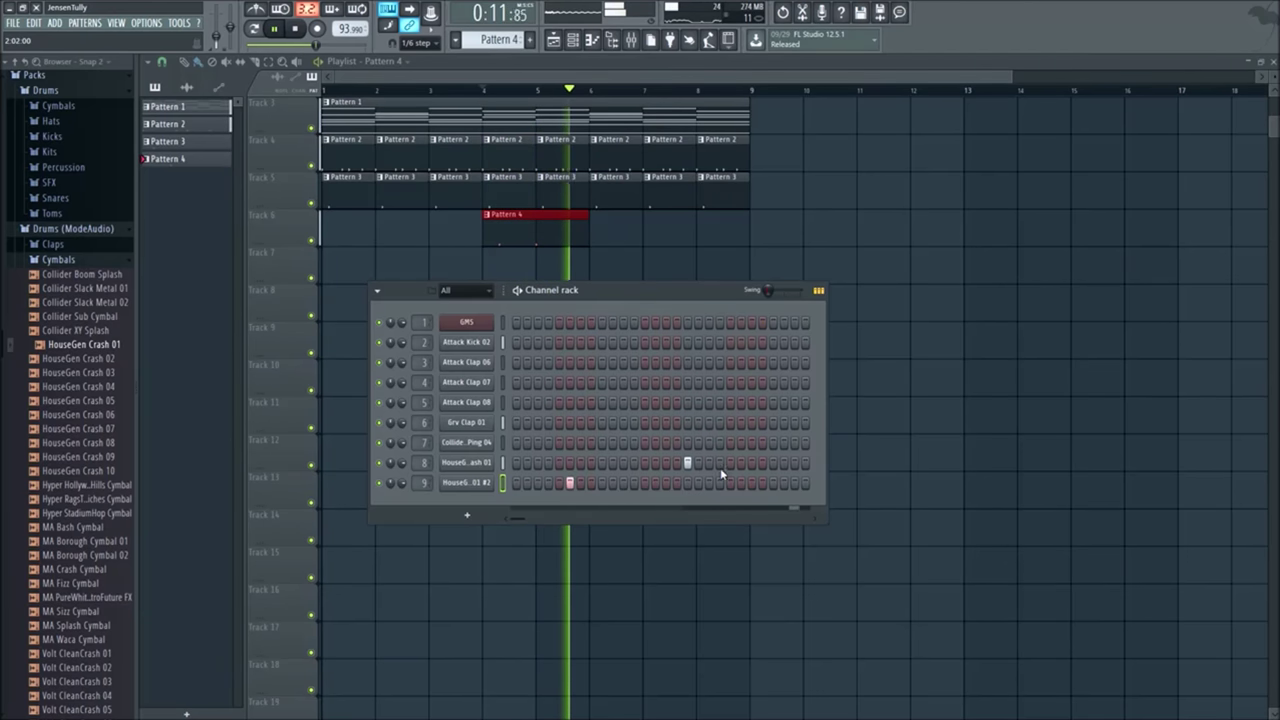
pyautogui.press('space')
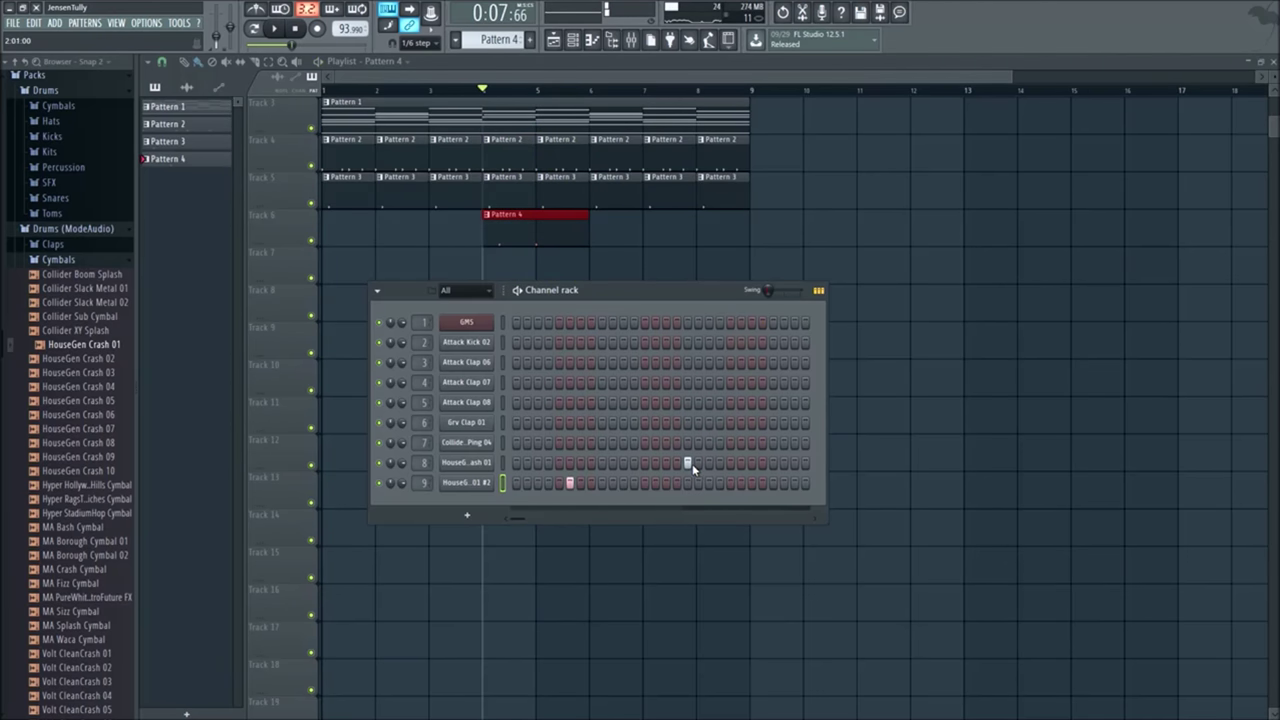
# Step: Move the reversed crash hit from step 6 to step 7 of Pattern 4 and play back the transition
pyautogui.click(580, 484)
pyautogui.rightClick(569, 484)
pyautogui.press('space')
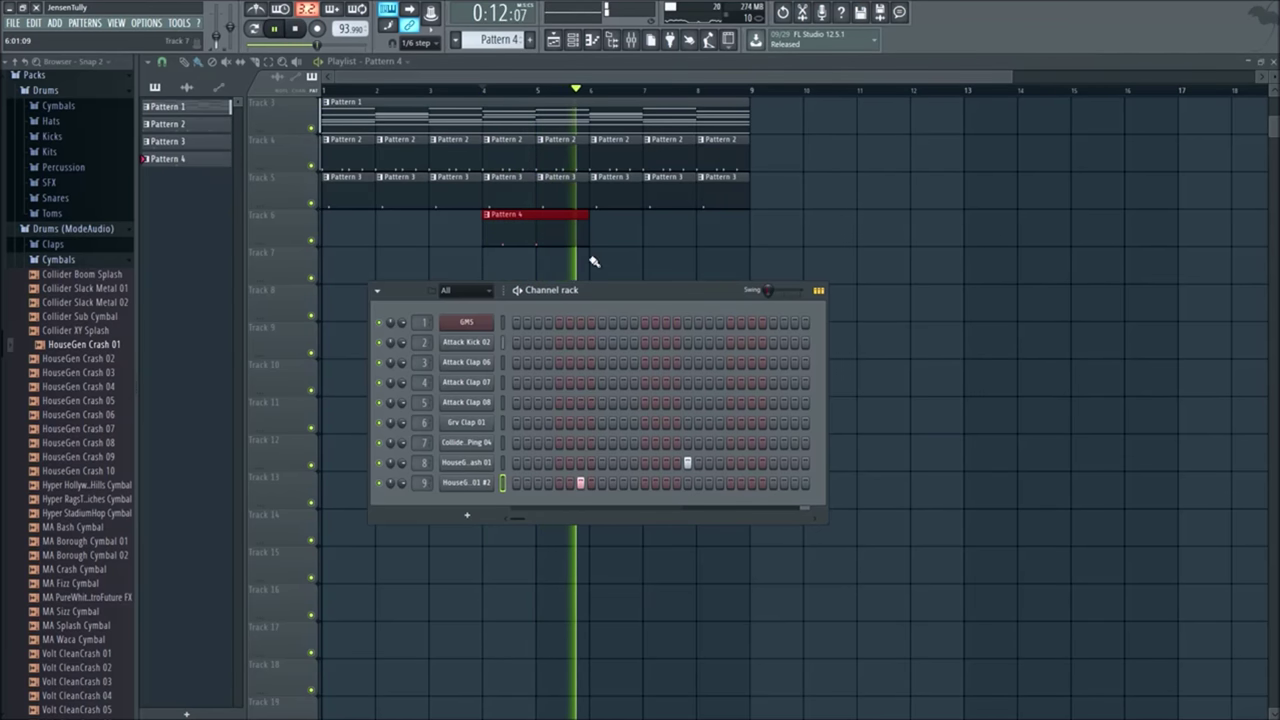
# Step: Open the piano roll of the HouseGen Crash 01 #2 channel, set its snap to 1/6 step and stop playback
pyautogui.rightClick(483, 486)
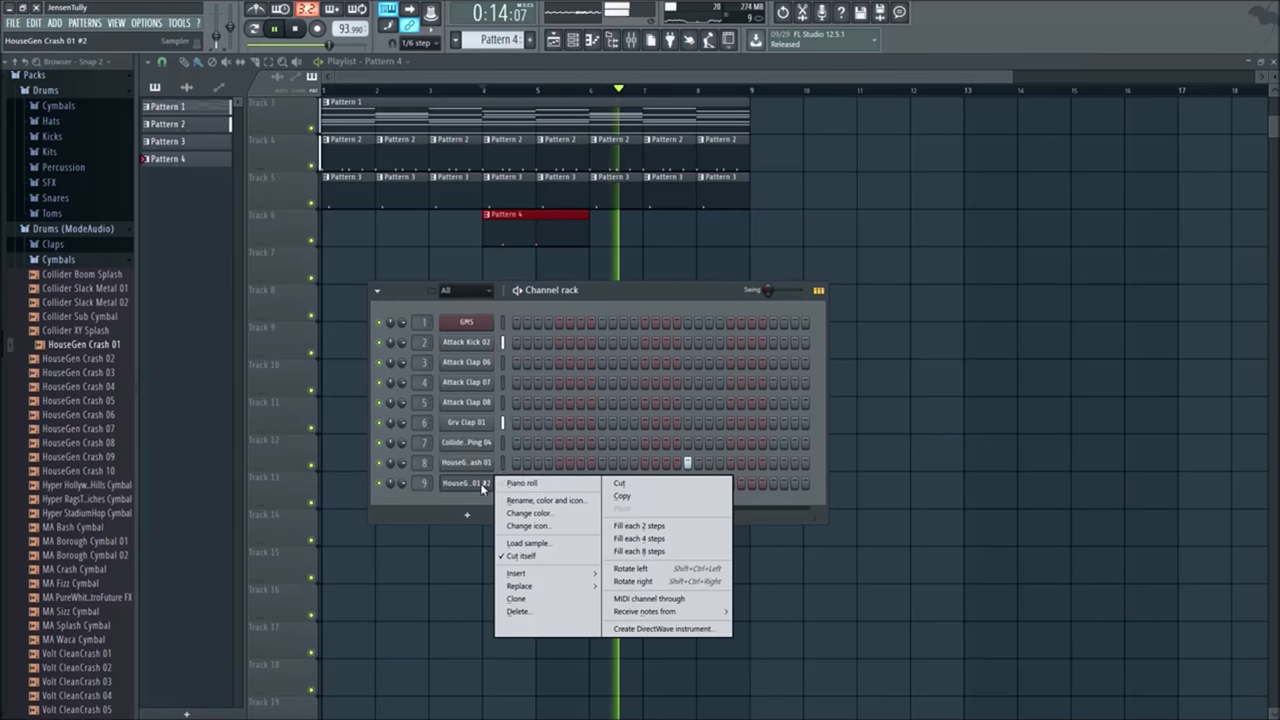
pyautogui.rightClick(483, 489)
pyautogui.rightClick(484, 490)
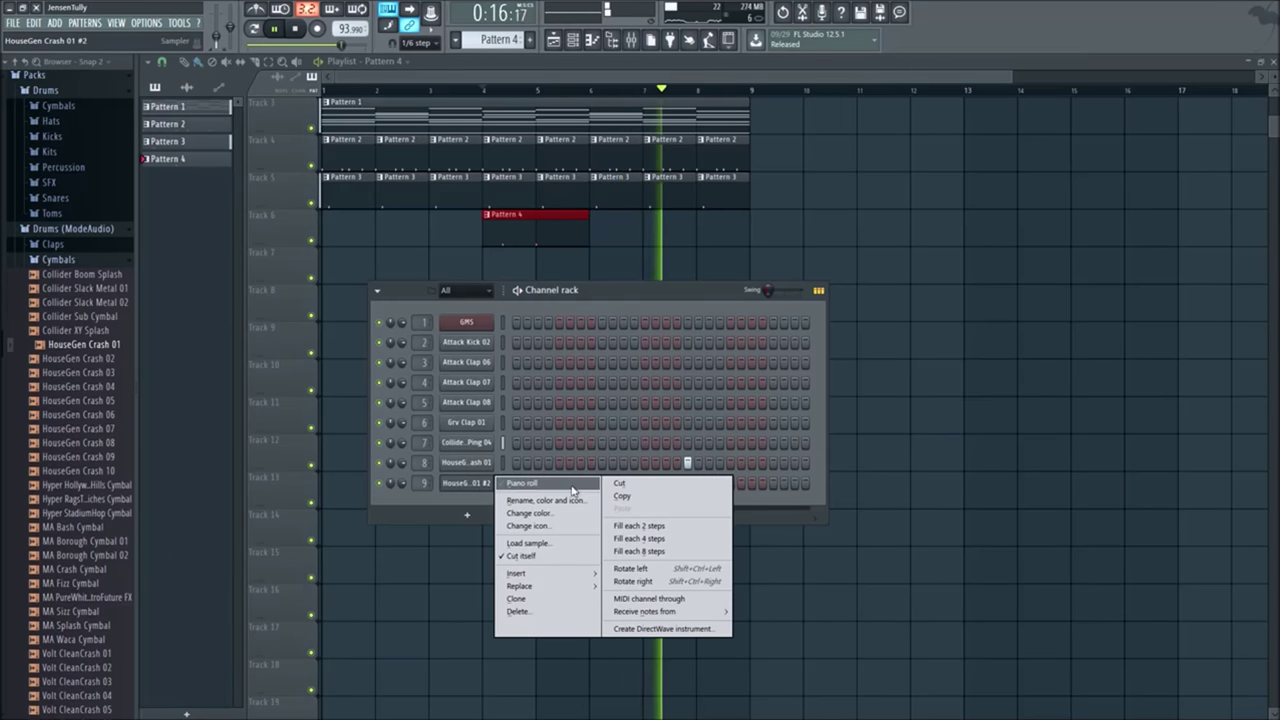
pyautogui.click(573, 487)
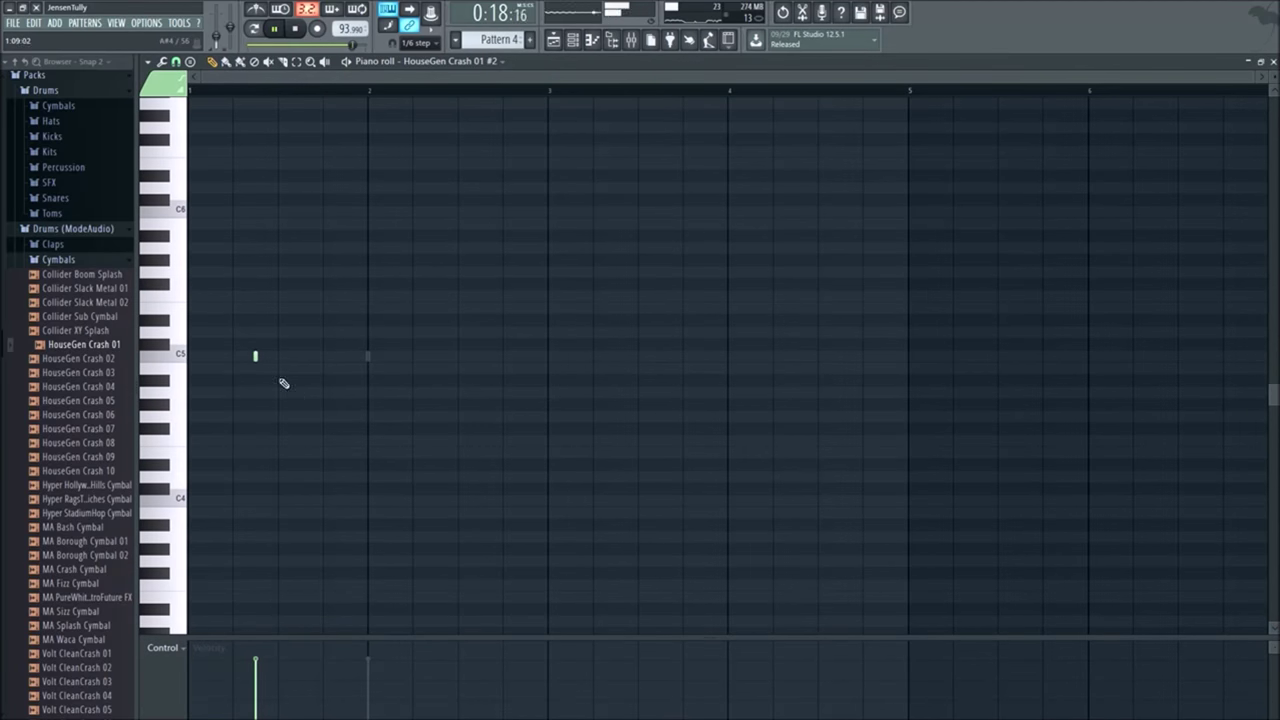
pyautogui.click(176, 62)
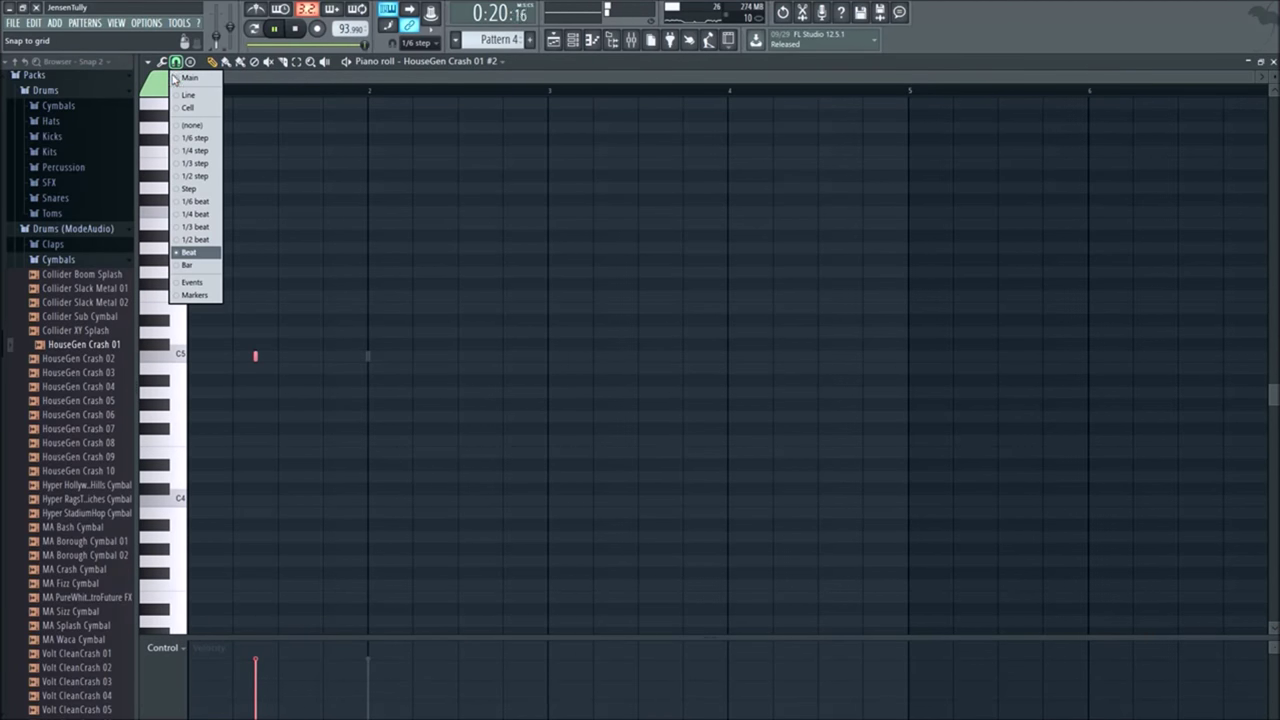
pyautogui.click(176, 61)
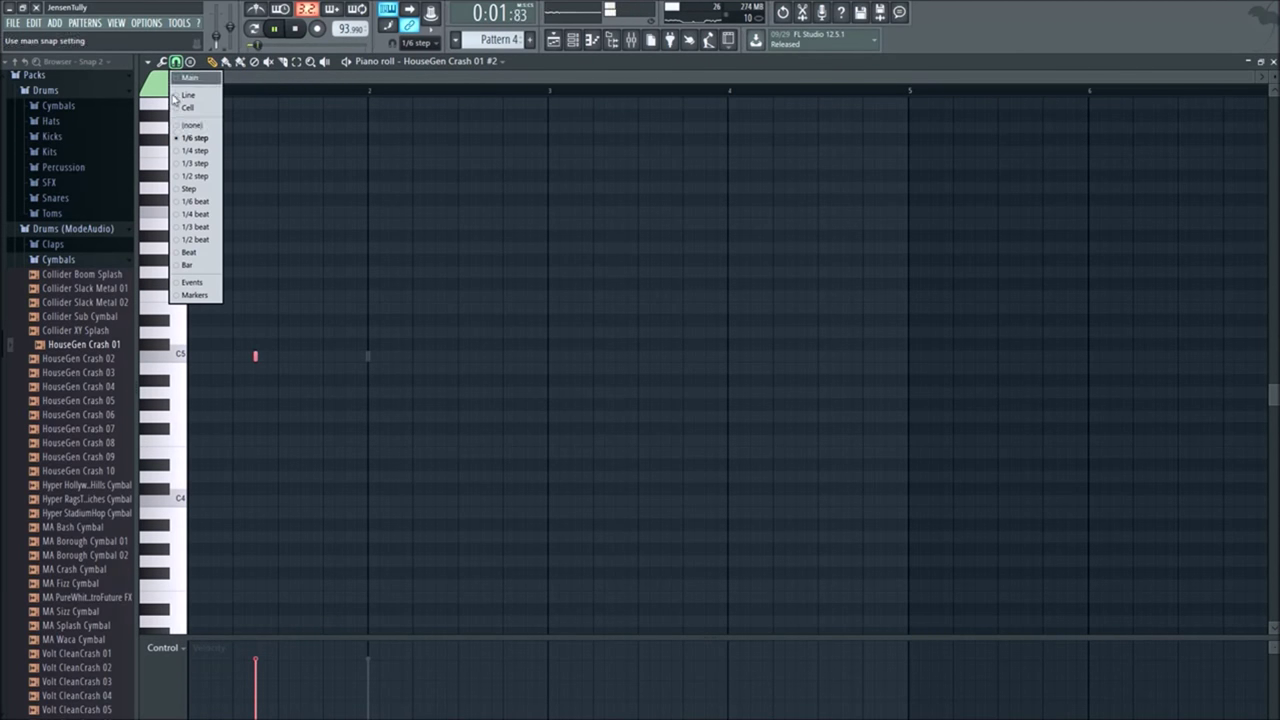
pyautogui.click(195, 133)
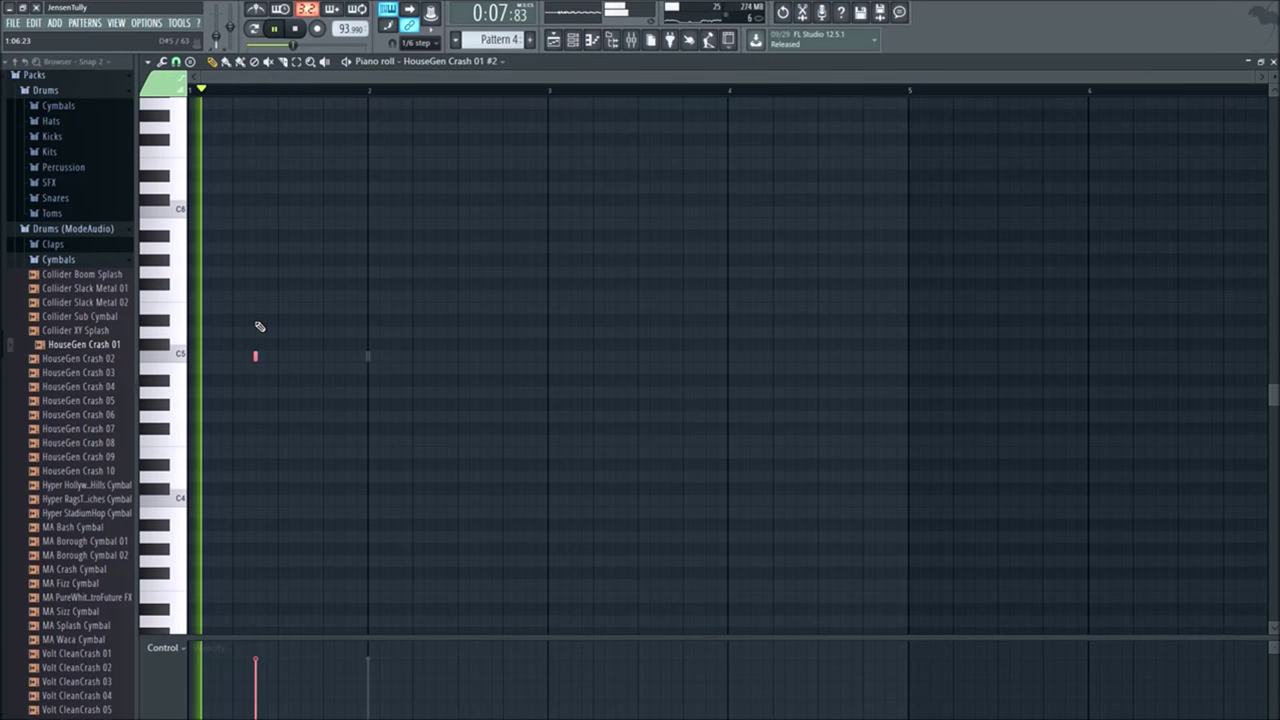
pyautogui.press('space')
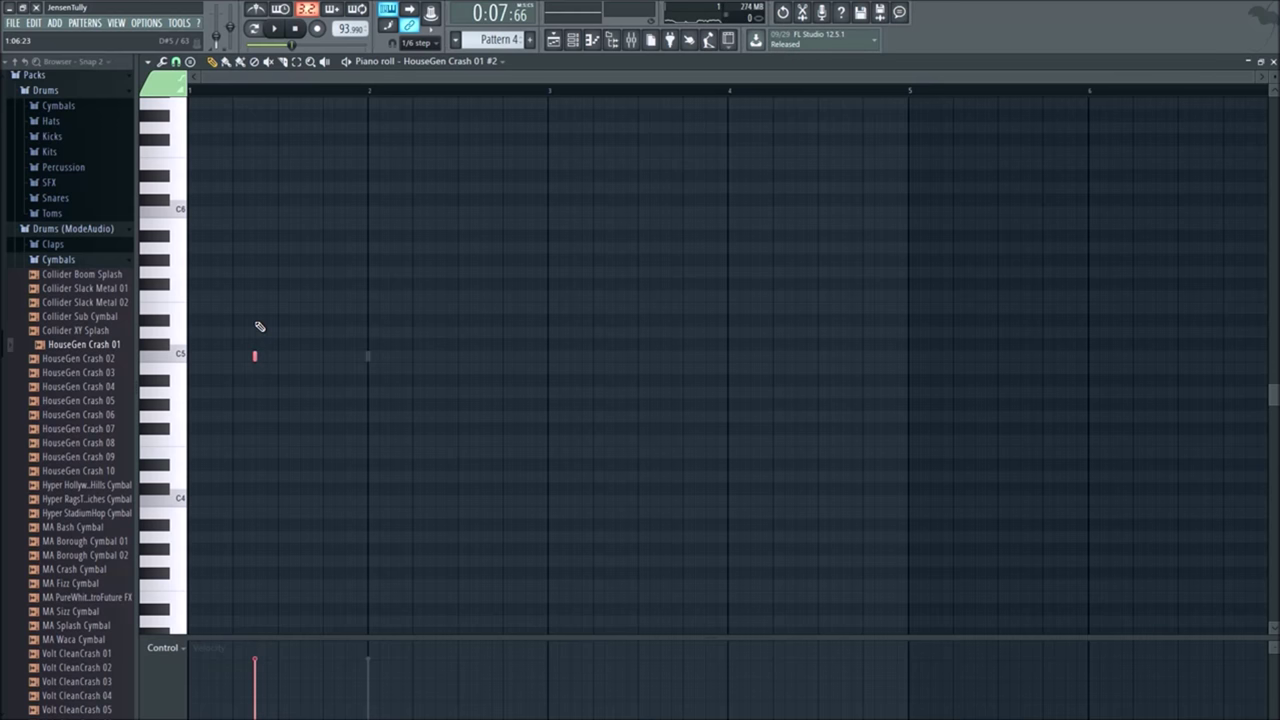
# Step: Nudge the reversed crash's C5 note back and forth in fine steps, leaving it slightly earlier in bar 1
pyautogui.scroll(3, 204, 347)
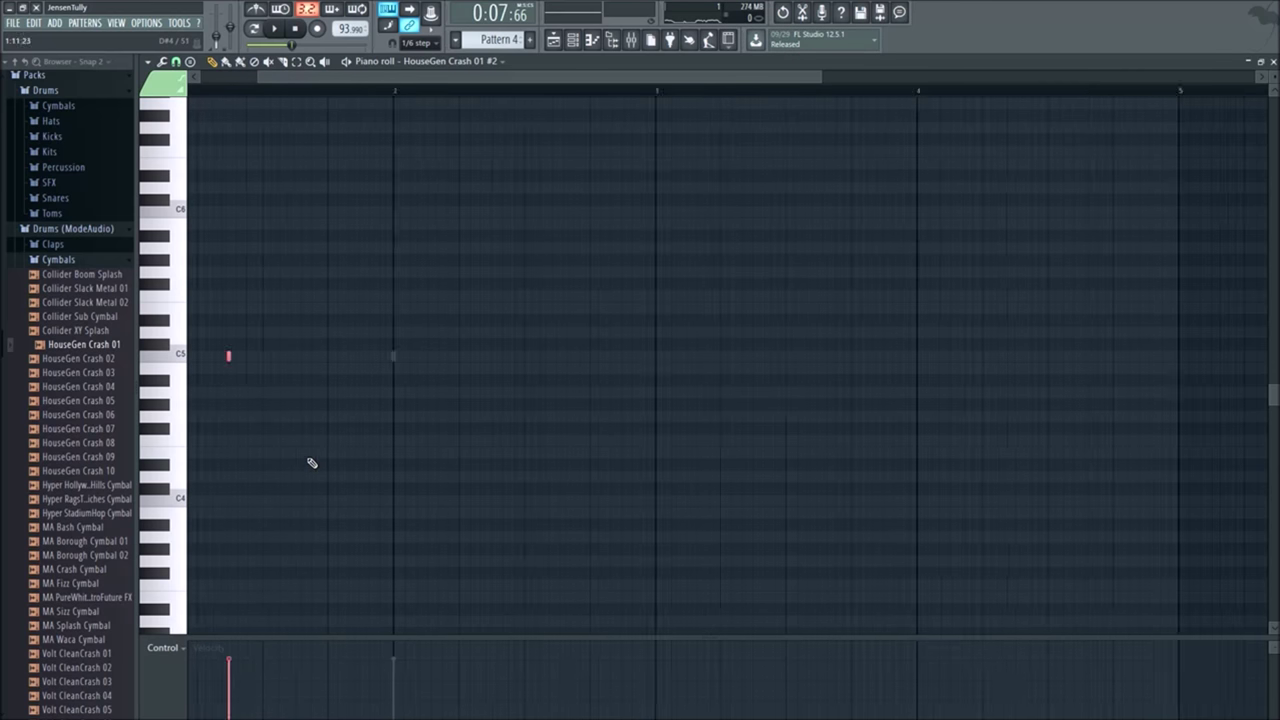
pyautogui.scroll(3, 357, 88)
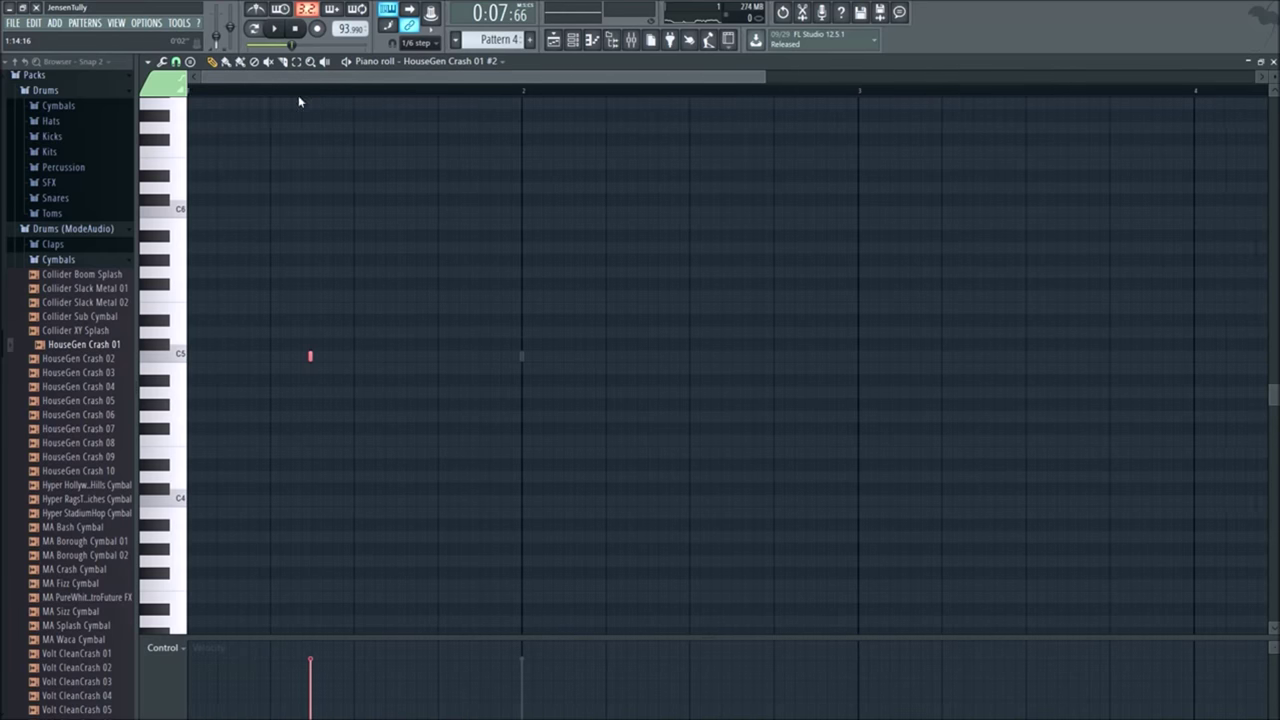
pyautogui.scroll(2, 270, 395)
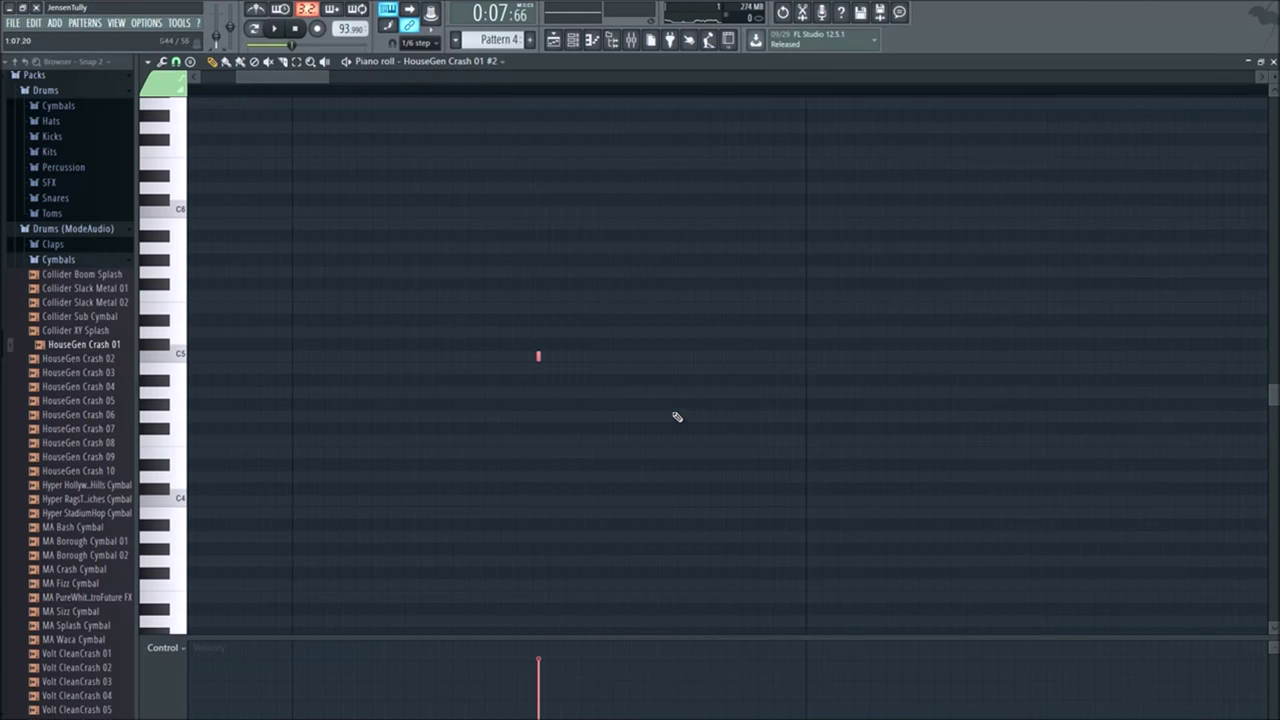
pyautogui.press('Left')
pyautogui.press('Left')
pyautogui.press('Right')
pyautogui.press('Right')
pyautogui.press('Right')
pyautogui.press('Right')
pyautogui.press('Left')
pyautogui.press('Left')
pyautogui.press('Left')
pyautogui.press('Left')
pyautogui.press('Right')
pyautogui.press('Right')
pyautogui.press('Right')
pyautogui.press('Right')
pyautogui.press('Left')
pyautogui.press('Left')
pyautogui.press('Left')
pyautogui.press('Left')
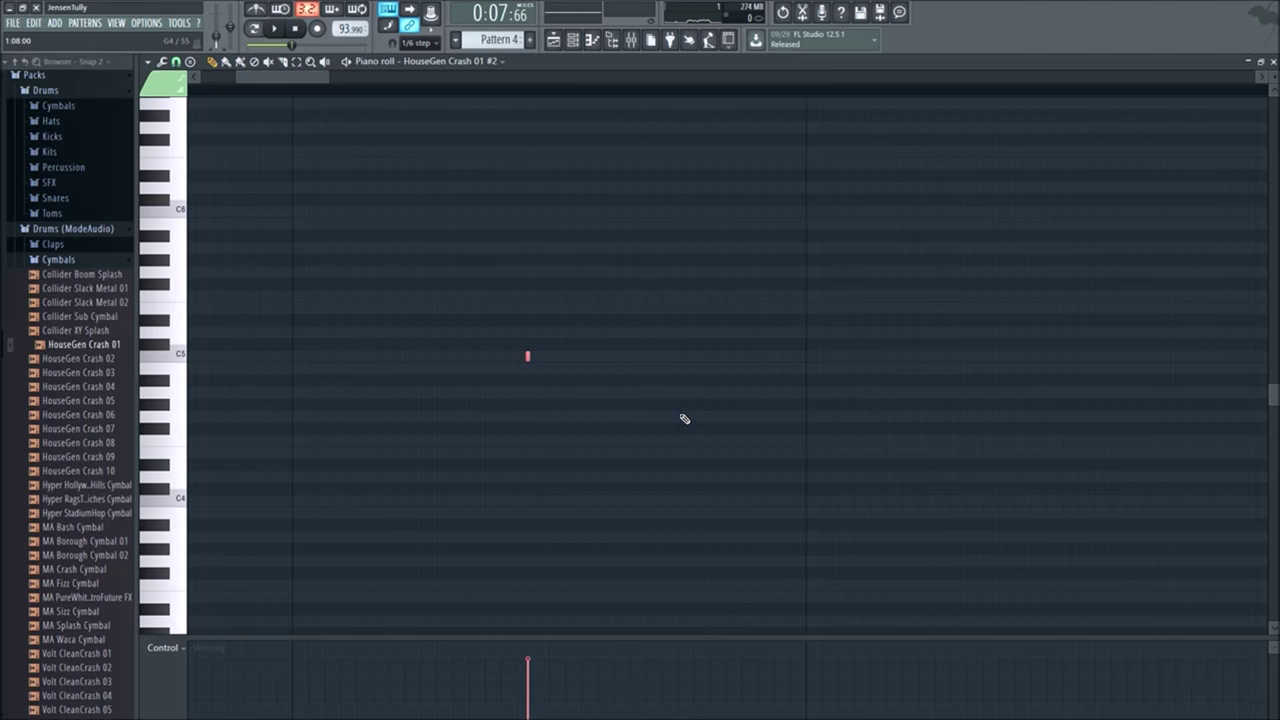
# Step: Play back the adjusted crash transition and return to the playlist
pyautogui.keyDown('ctrl'); pyautogui.scroll(-5, 684, 418); pyautogui.keyUp('ctrl')
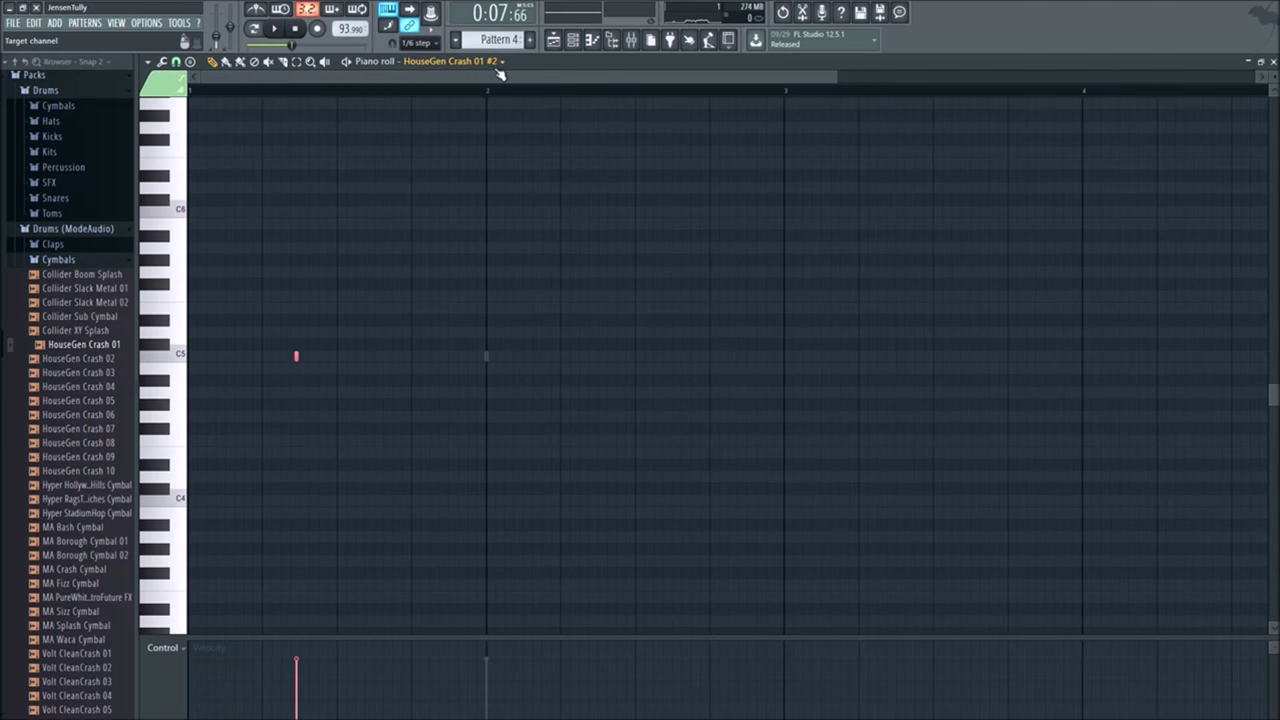
pyautogui.press('space')
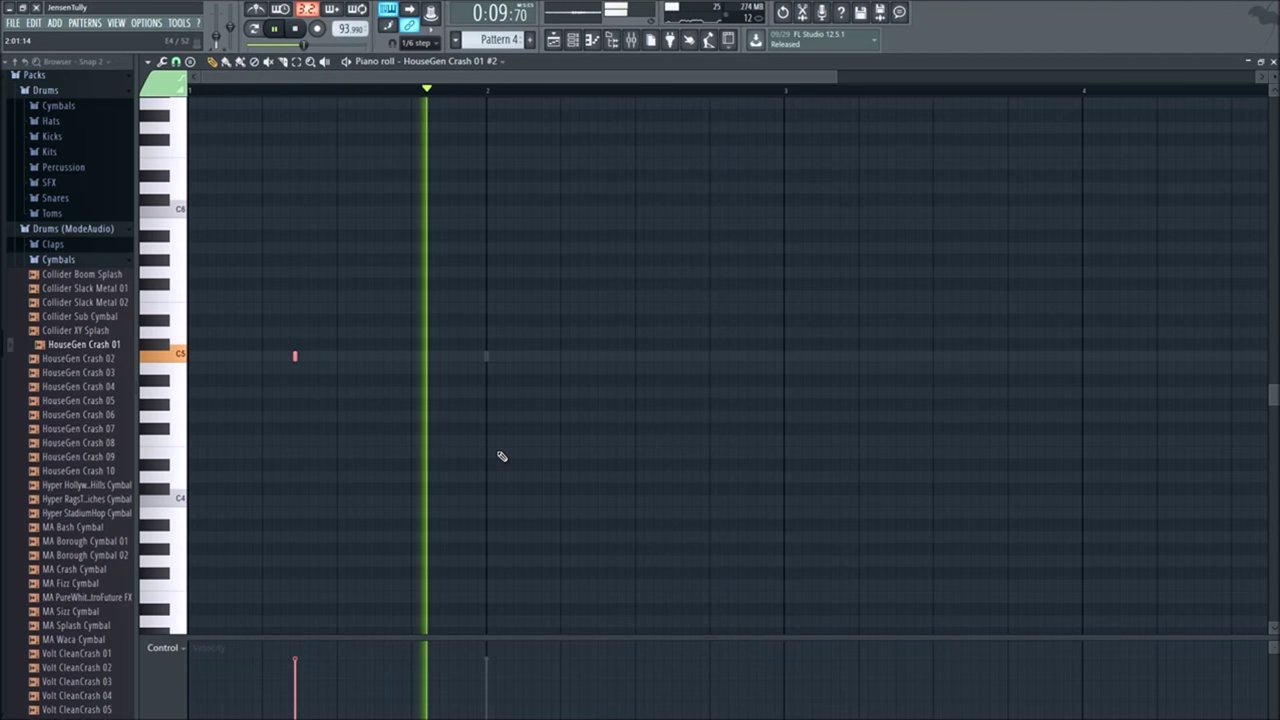
pyautogui.press('space')
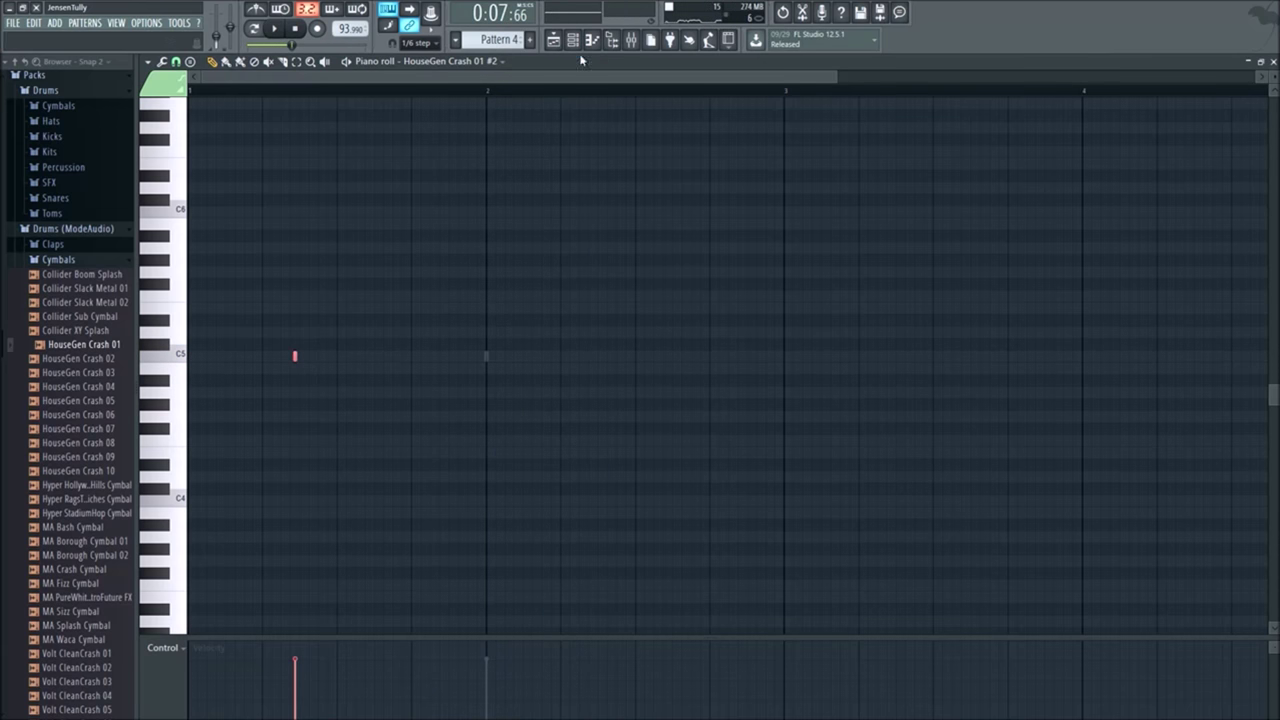
pyautogui.click(553, 40)
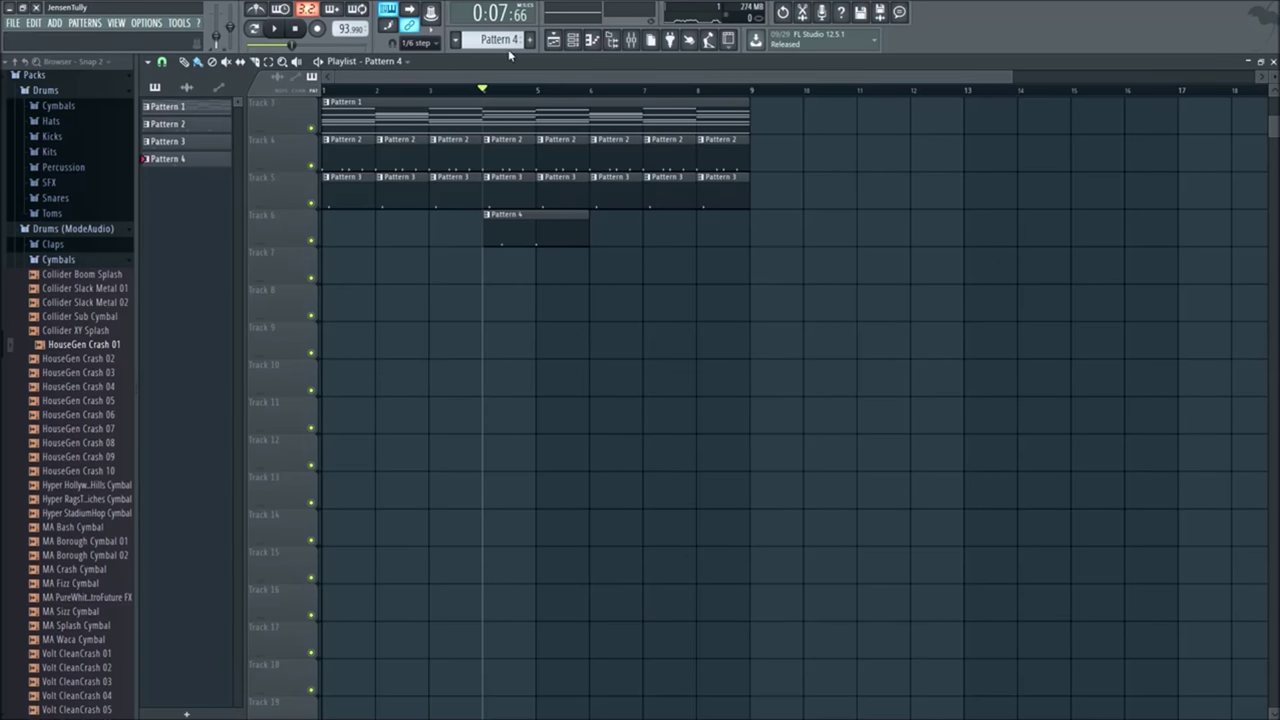
# Step: Play from bar 4 with the mixer open to identify which insert carries the reversed crash
pyautogui.click(631, 40)
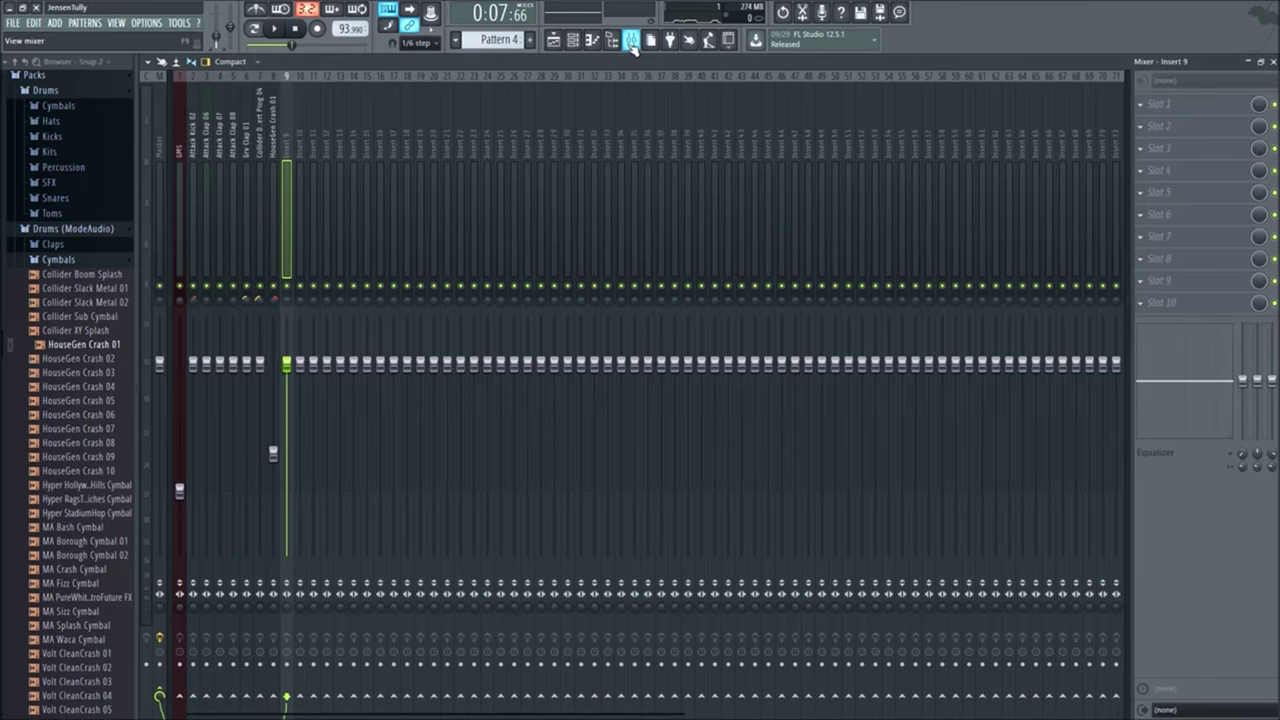
pyautogui.click(261, 158)
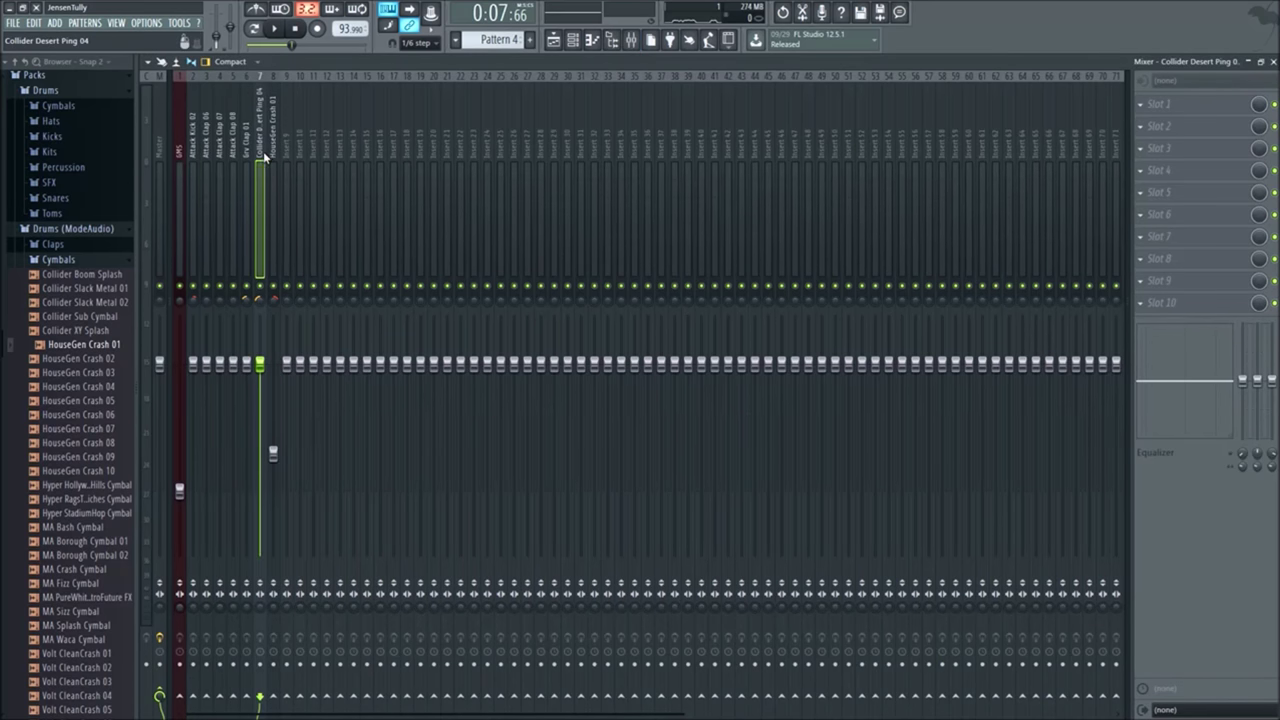
pyautogui.click(272, 160)
pyautogui.press('space')
pyautogui.click(260, 158)
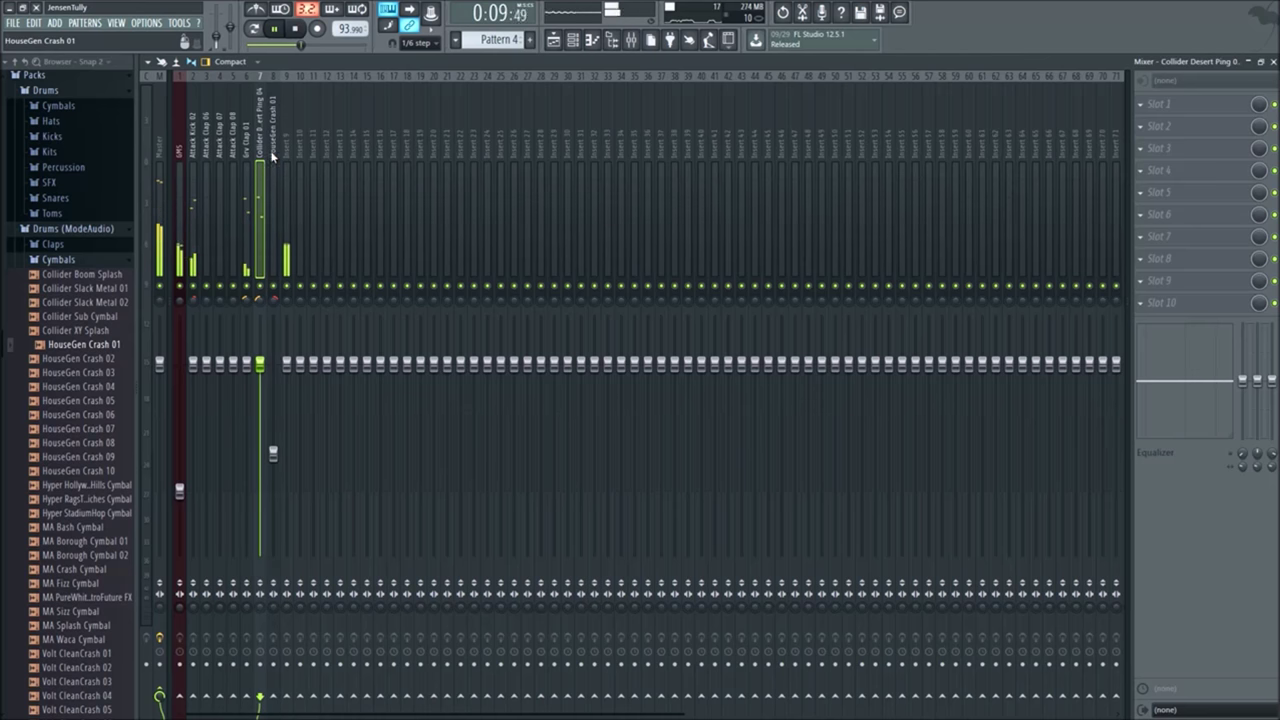
pyautogui.click(272, 158)
pyautogui.click(285, 158)
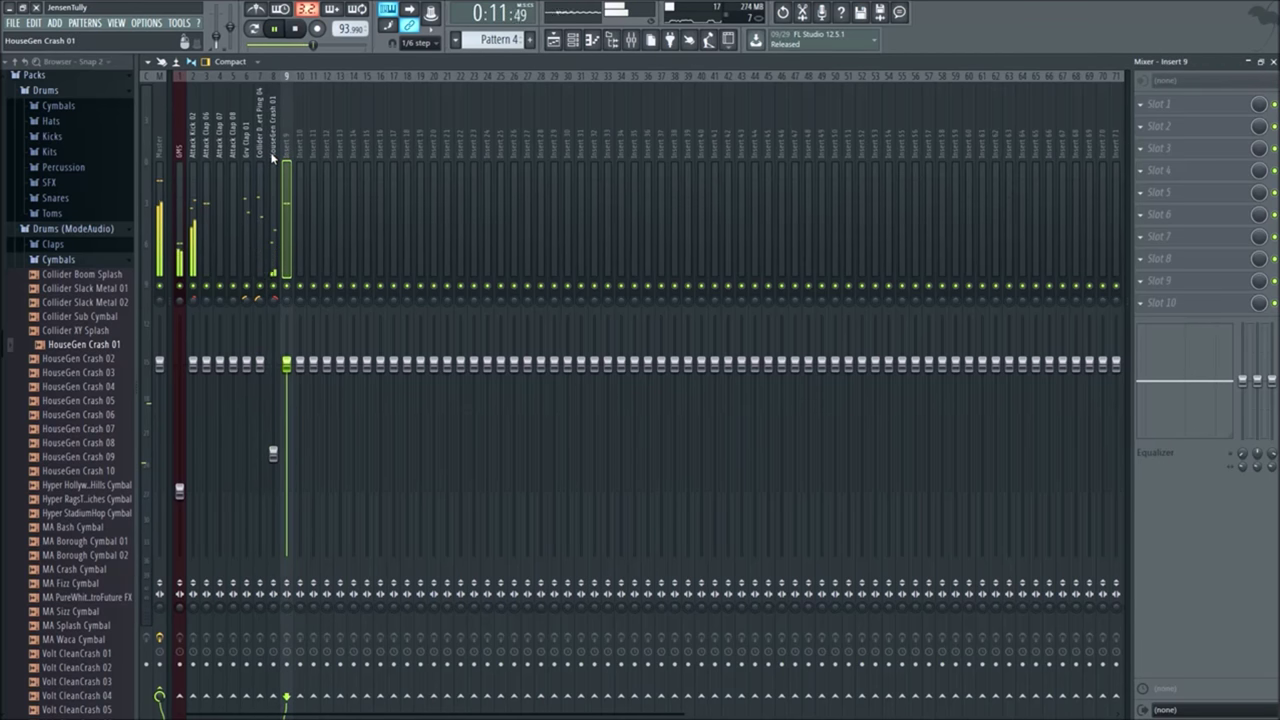
pyautogui.press('space')
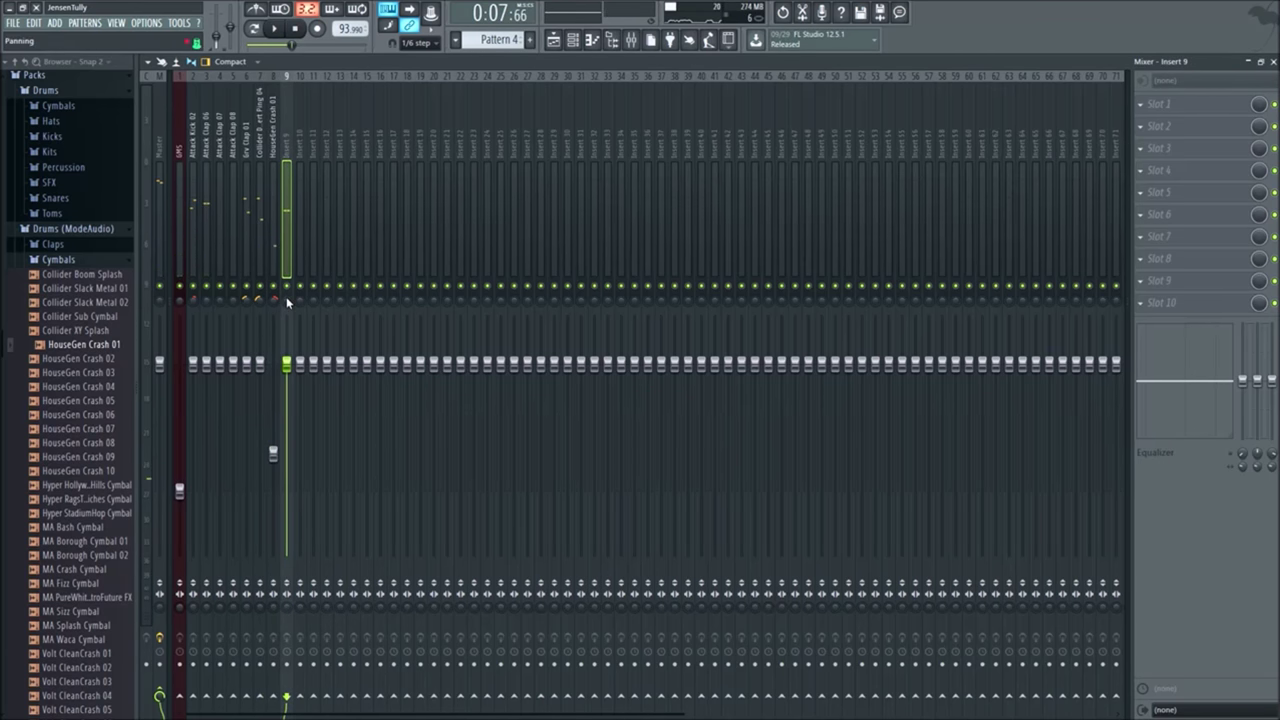
# Step: Pan mixer Insert 9 39% right and listen to the transition, ending in the playlist
pyautogui.click(280, 304)
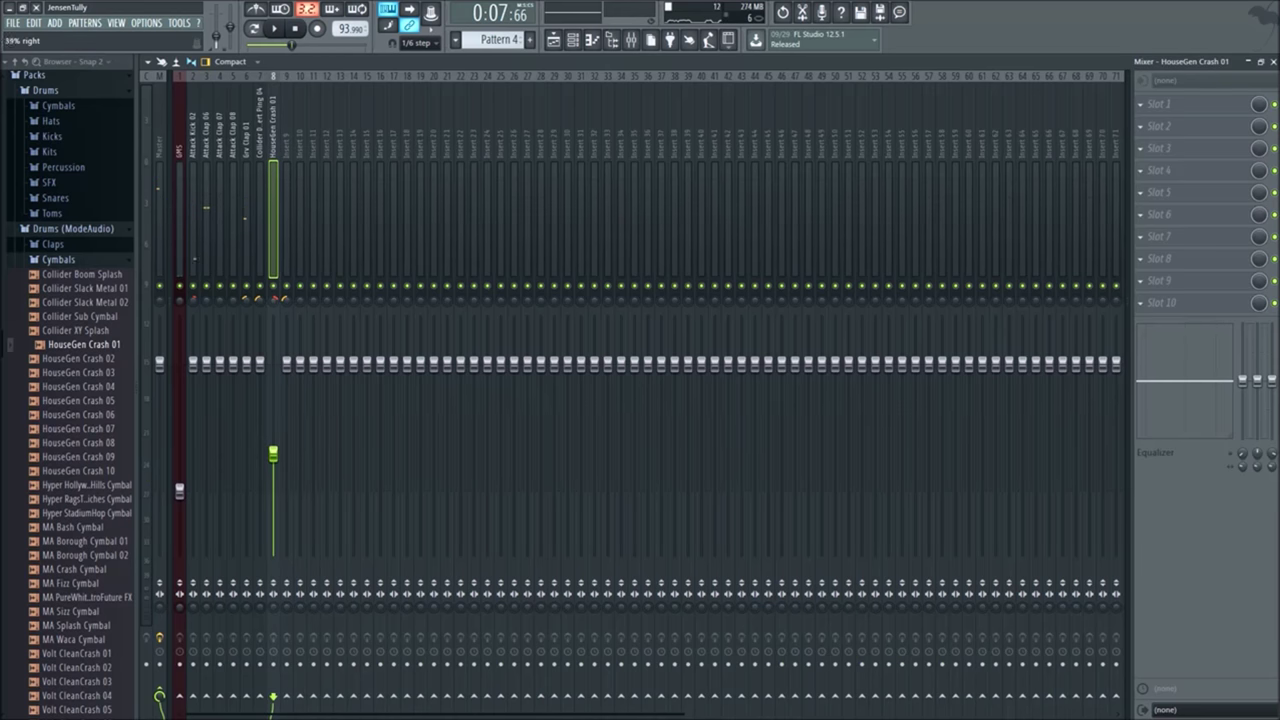
pyautogui.press('space')
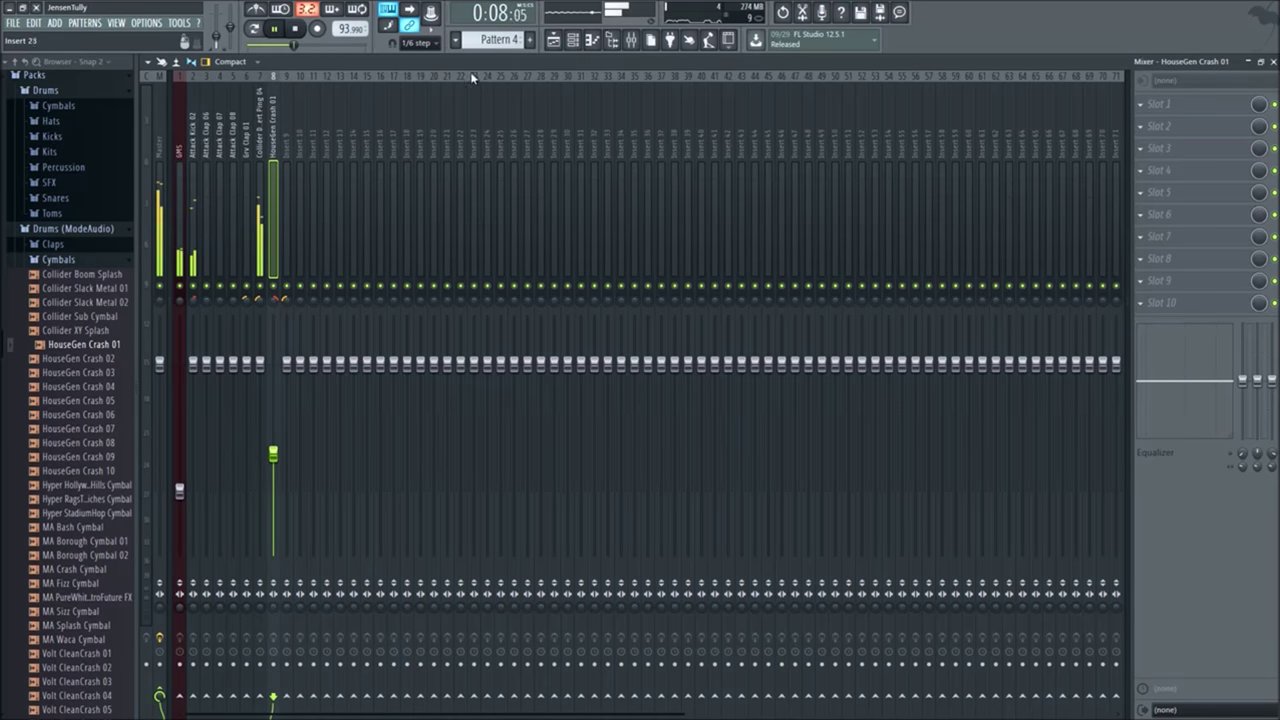
pyautogui.click(554, 42)
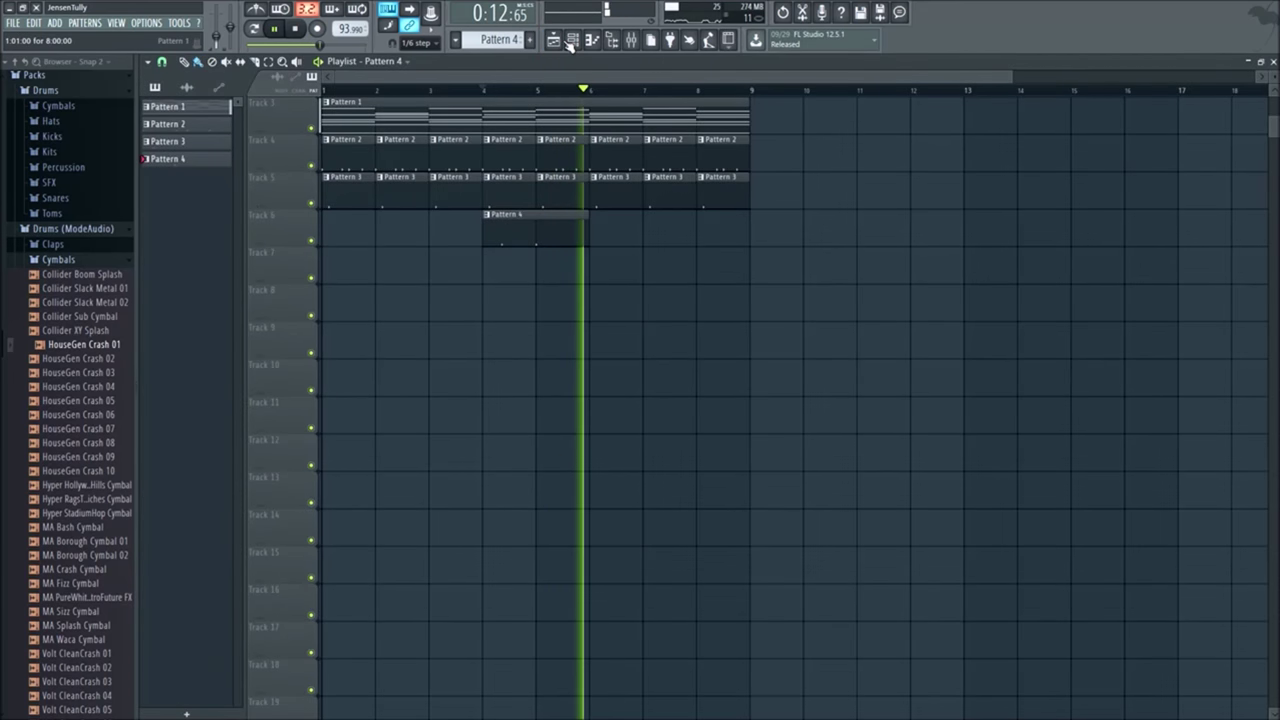
pyautogui.press('space')
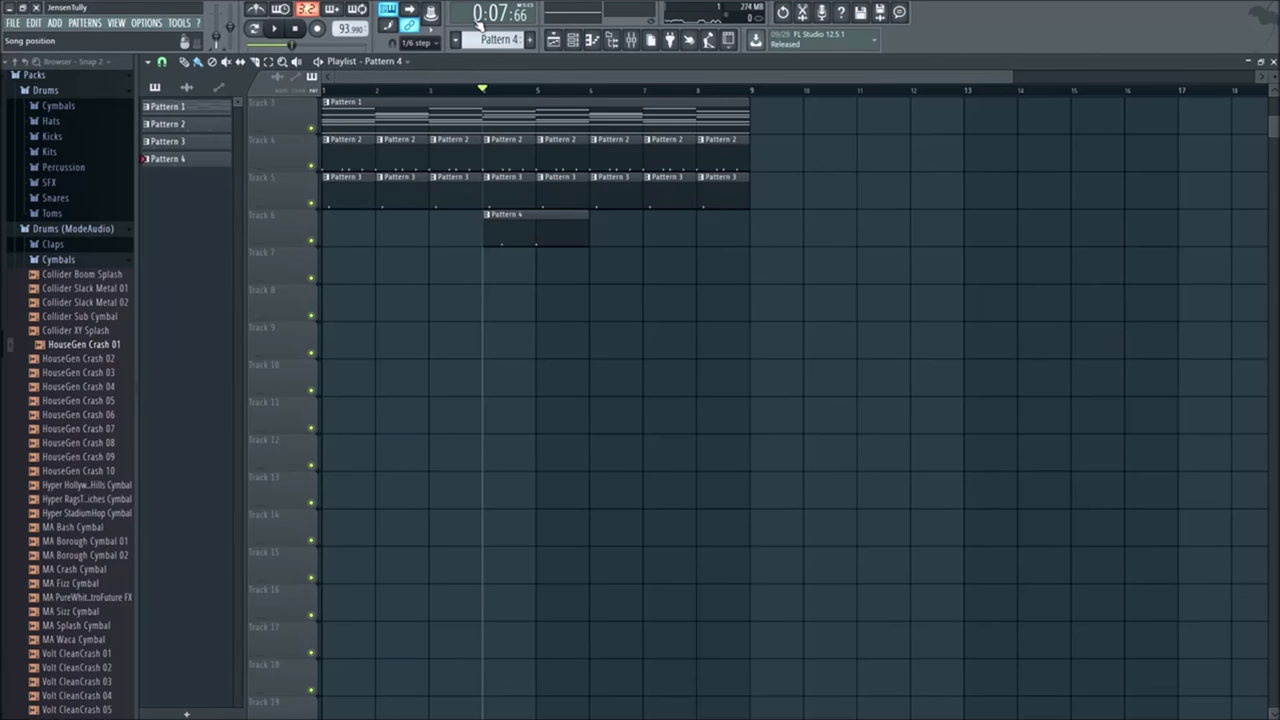
# Step: Assign a random color to each of Patterns 1, 2, 3 and 4
pyautogui.rightClick(209, 110)
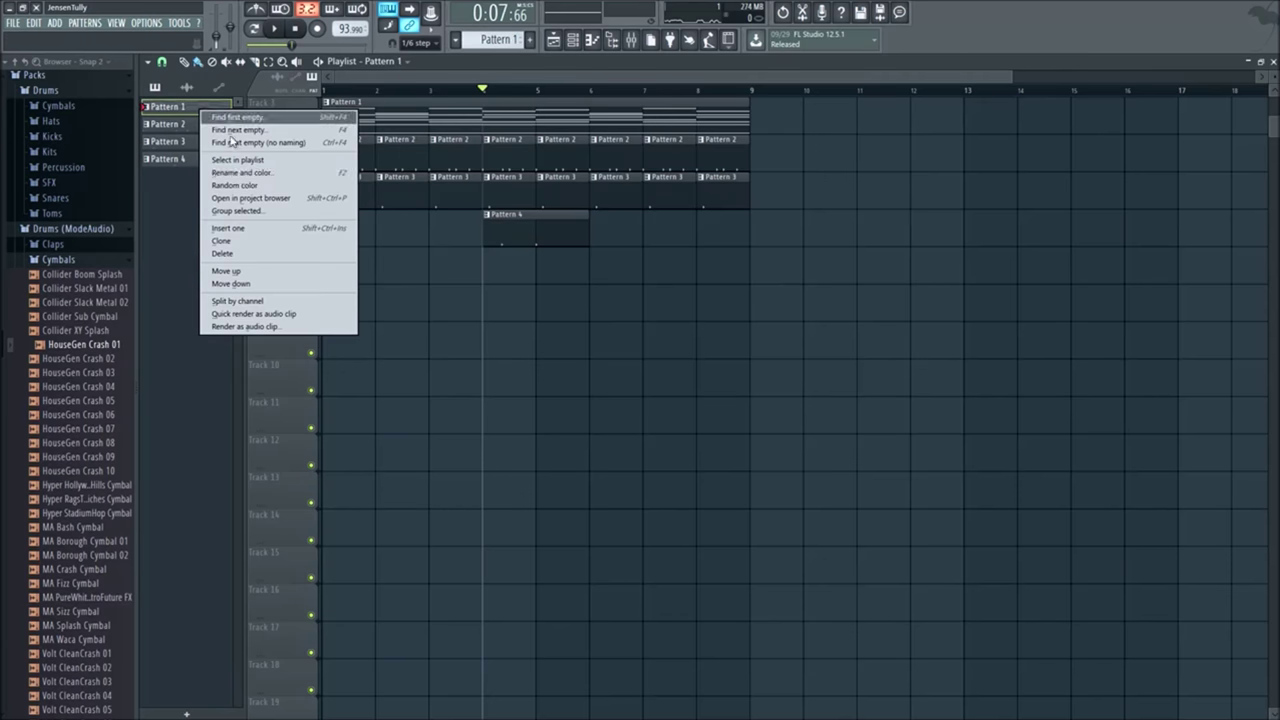
pyautogui.click(225, 177)
pyautogui.rightClick(187, 124)
pyautogui.click(215, 180)
pyautogui.rightClick(187, 143)
pyautogui.click(230, 225)
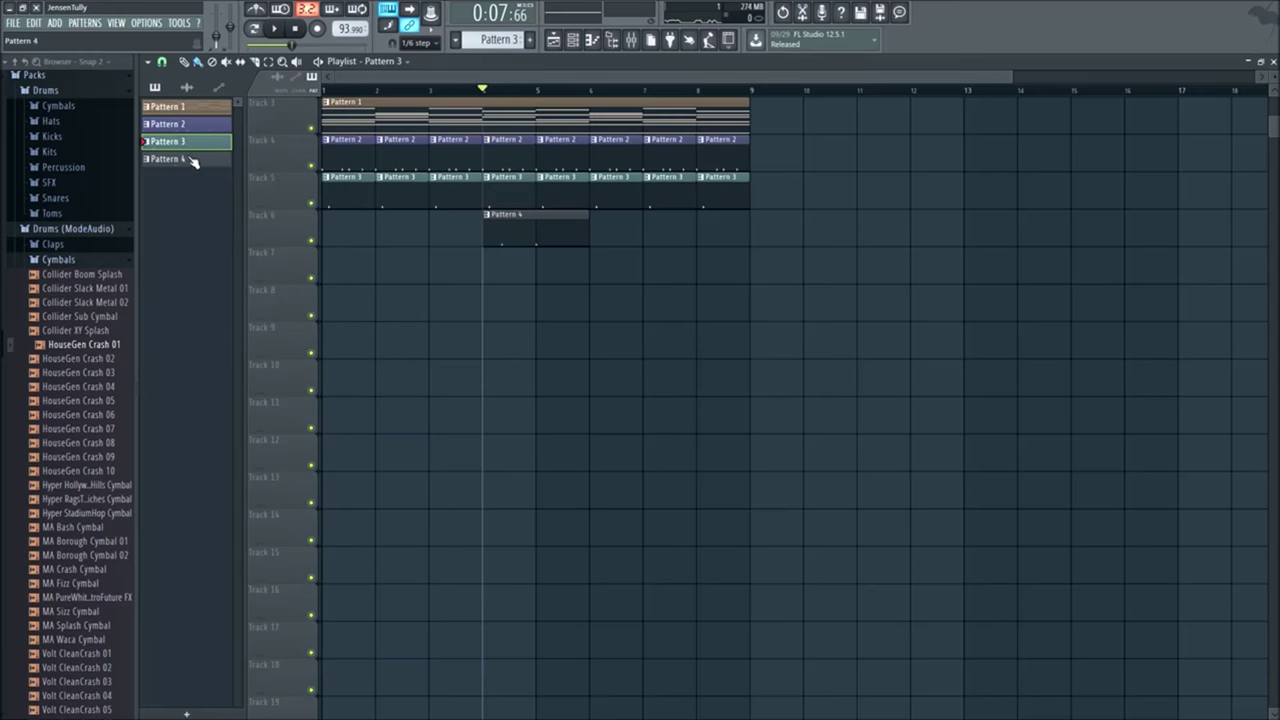
pyautogui.rightClick(194, 158)
pyautogui.click(245, 238)
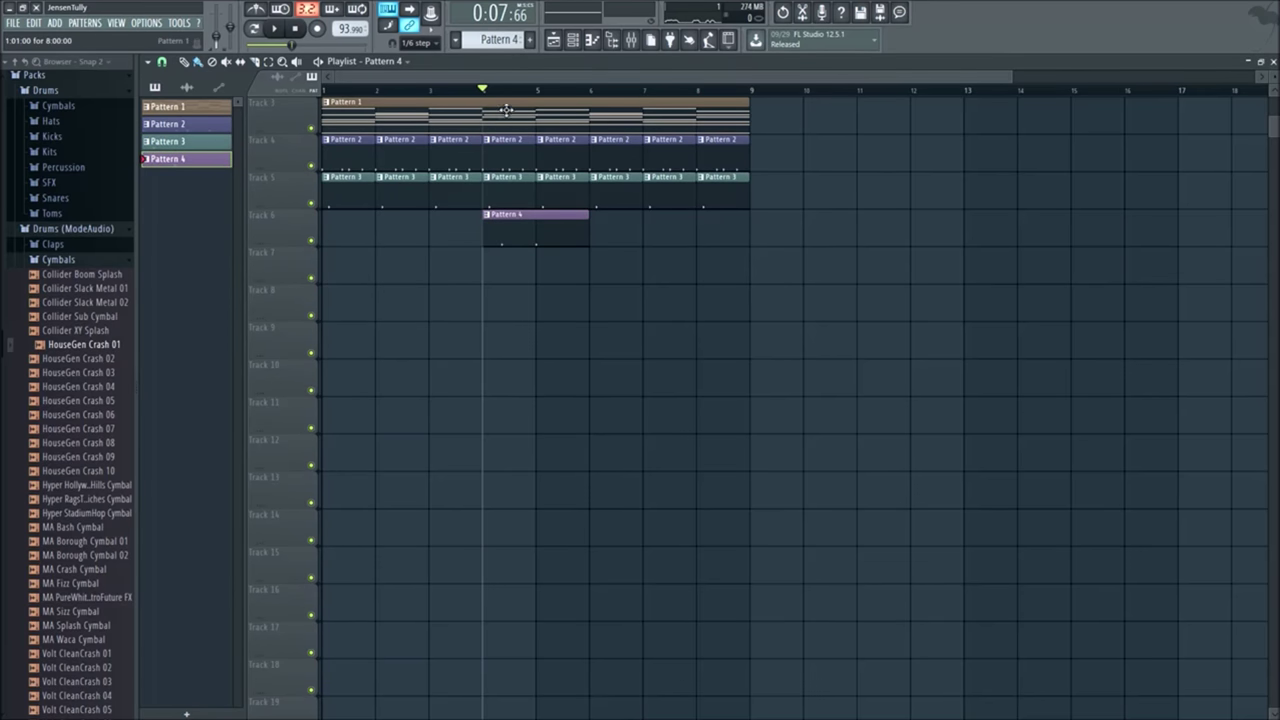
# Step: Create a new empty Pattern 5 and show the channel rack for it
pyautogui.scroll(4, 510, 80)
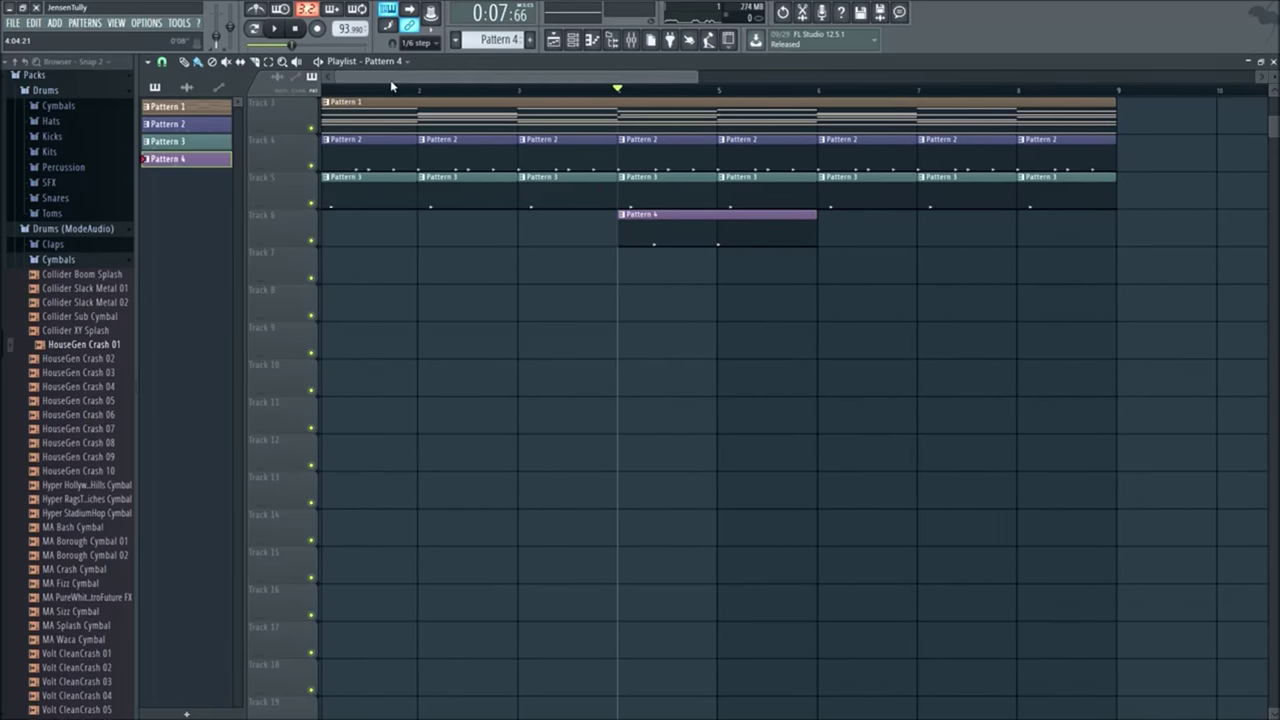
pyautogui.scroll(-4, 386, 233)
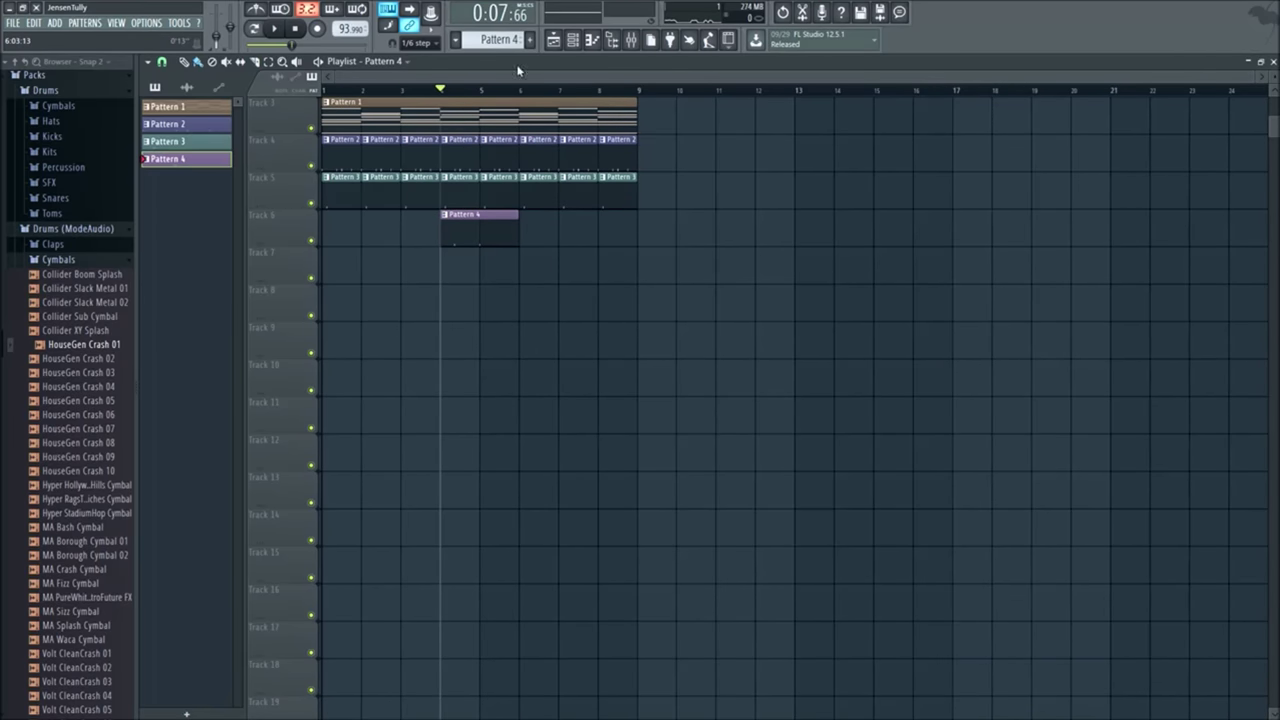
pyautogui.scroll(1, 478, 40)
pyautogui.click(588, 38)
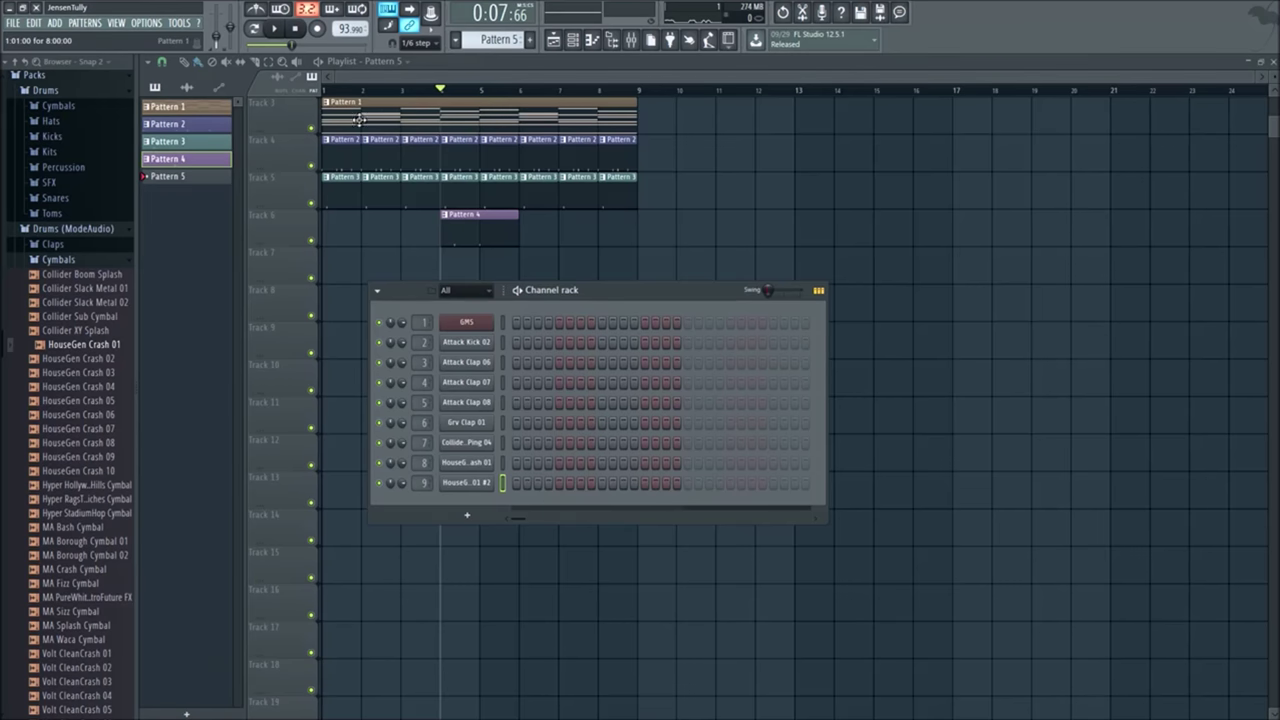
# Step: Clone the GMS channel and route the clone to mixer insert 10, with the mixer open
pyautogui.rightClick(464, 328)
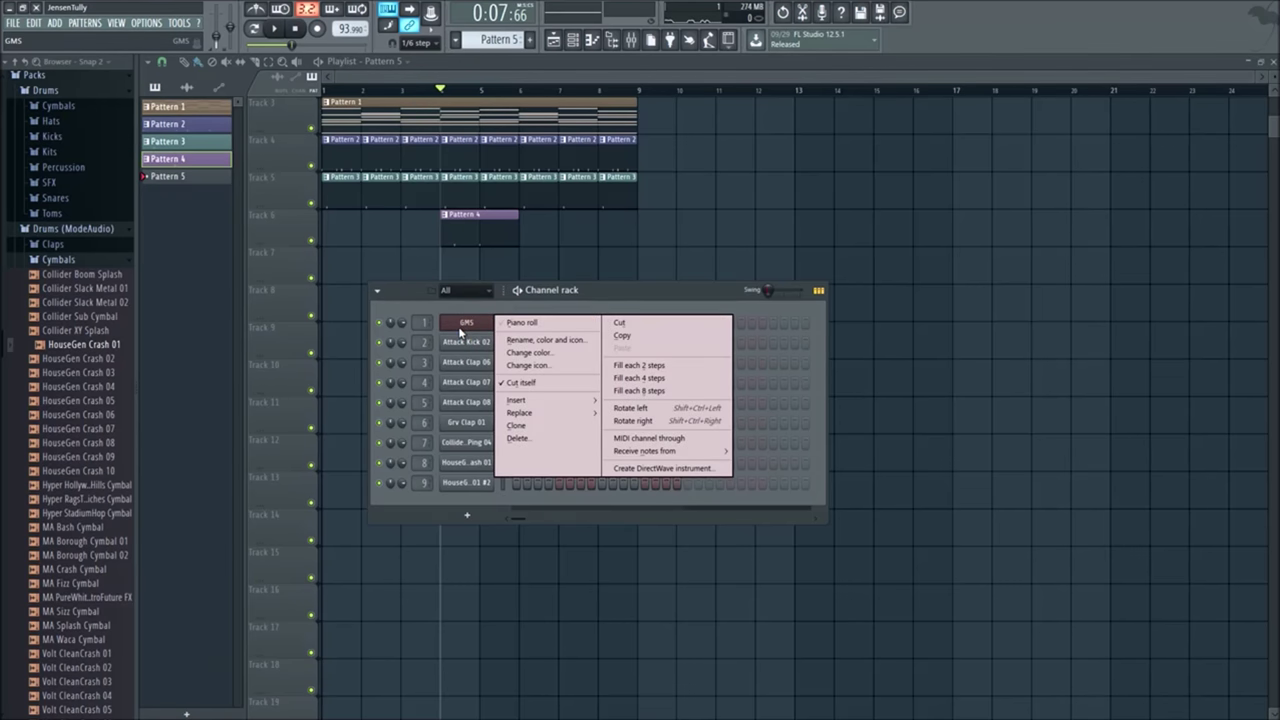
pyautogui.click(518, 427)
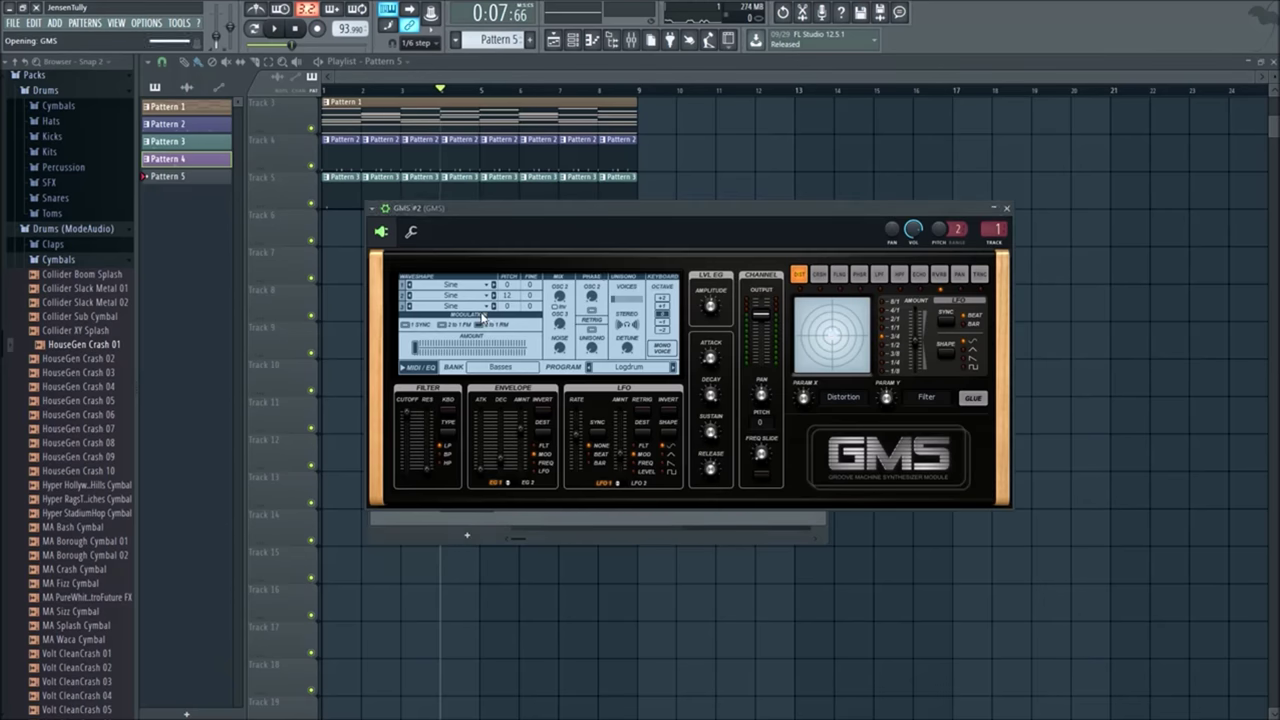
pyautogui.click(1007, 209)
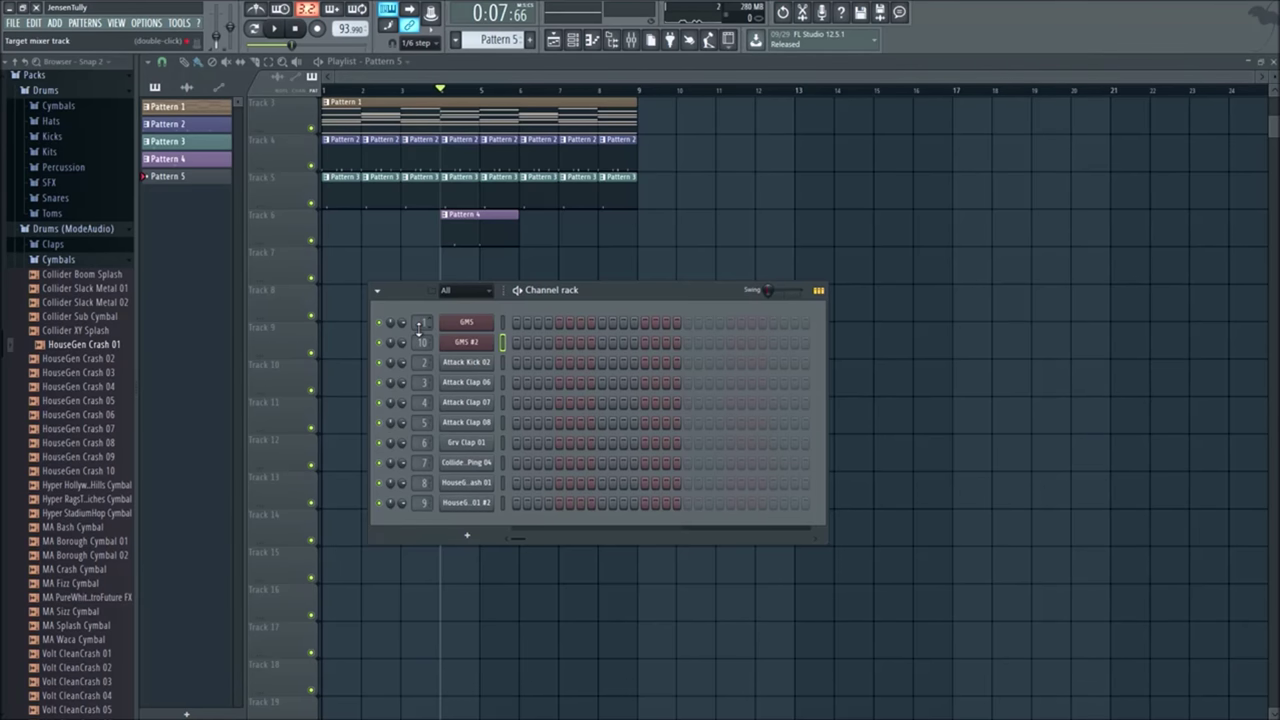
pyautogui.click(630, 42)
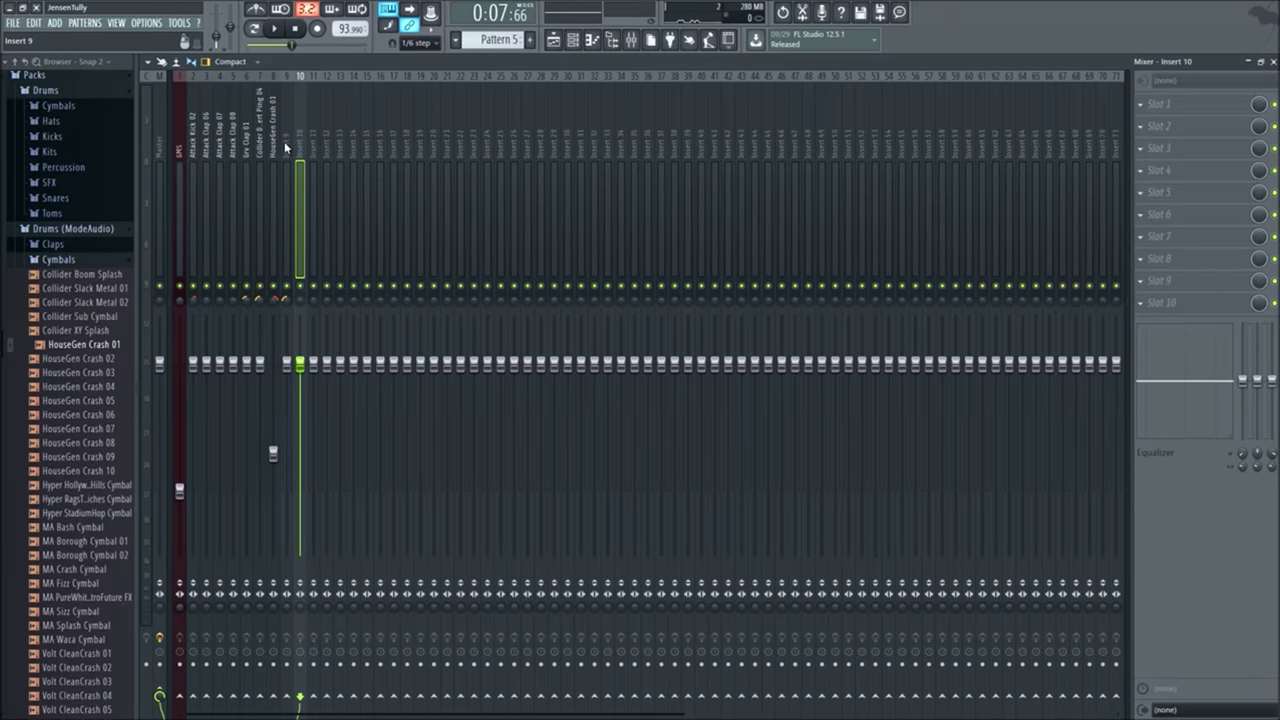
# Step: Rename mixer insert 9 as "reverse cym"
pyautogui.click(284, 141)
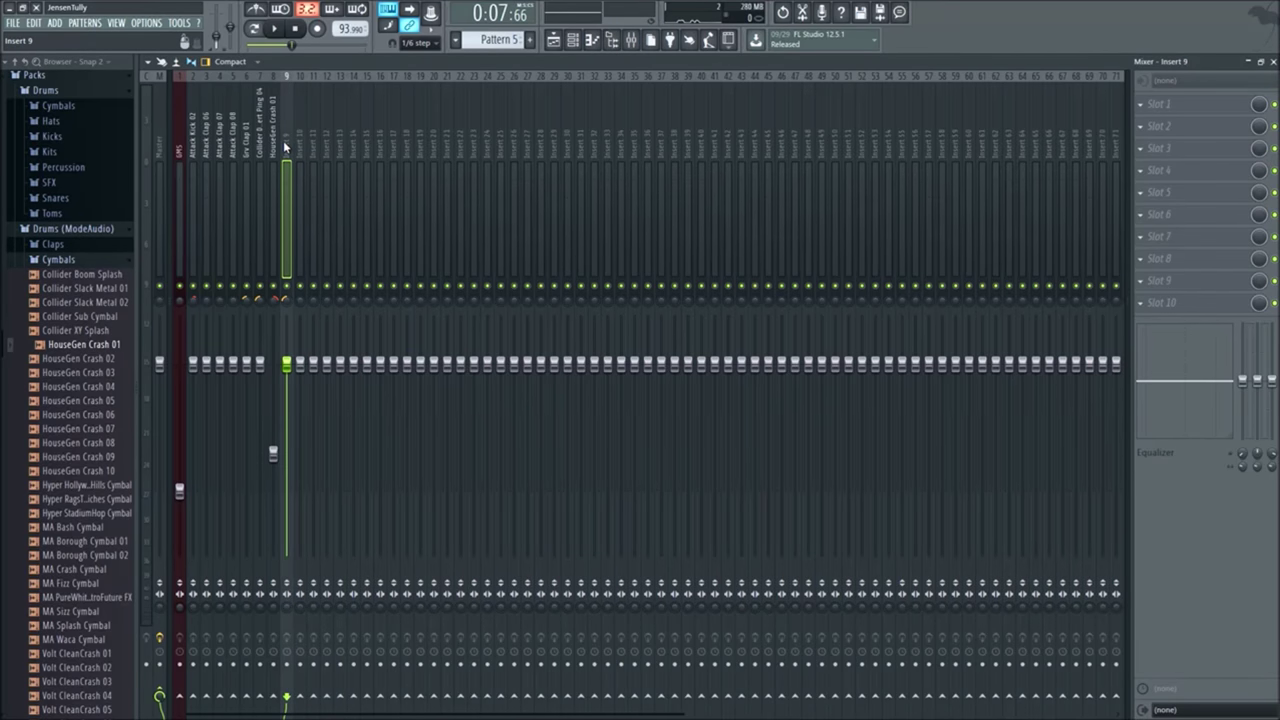
pyautogui.click(576, 42)
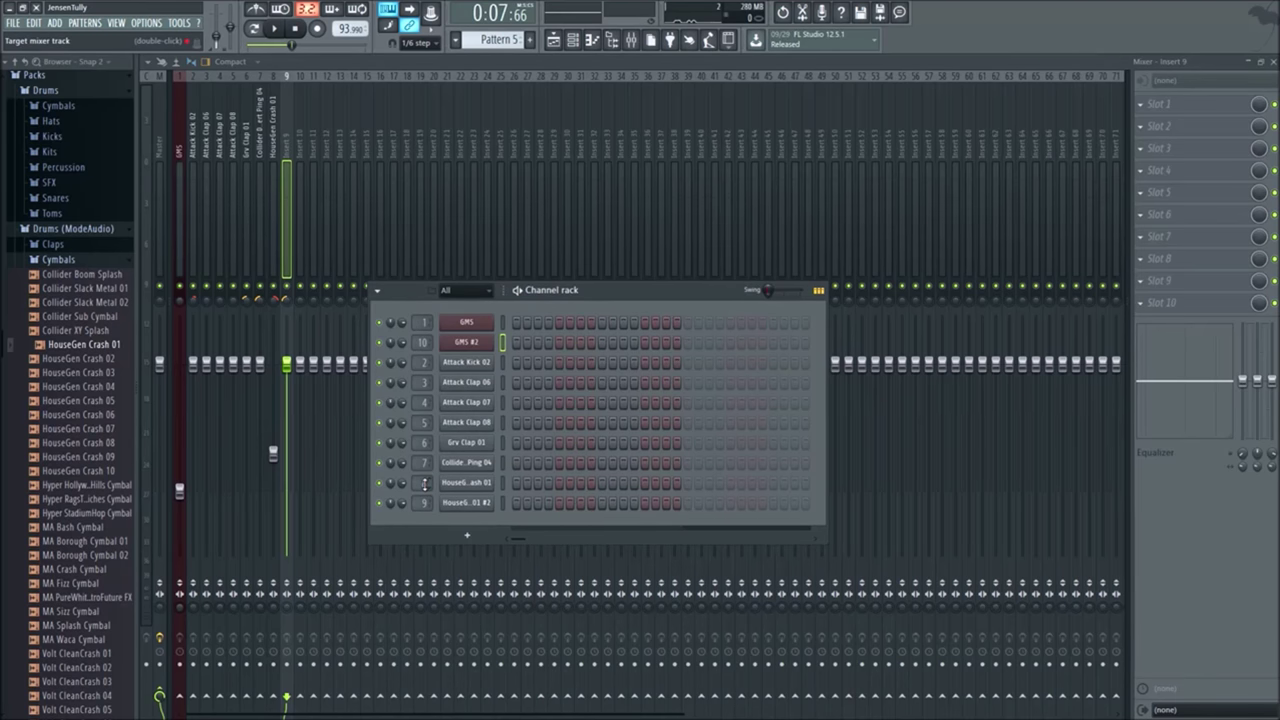
pyautogui.scroll(1, 424, 502)
pyautogui.scroll(-2, 424, 502)
pyautogui.scroll(1, 424, 502)
pyautogui.rightClick(293, 150)
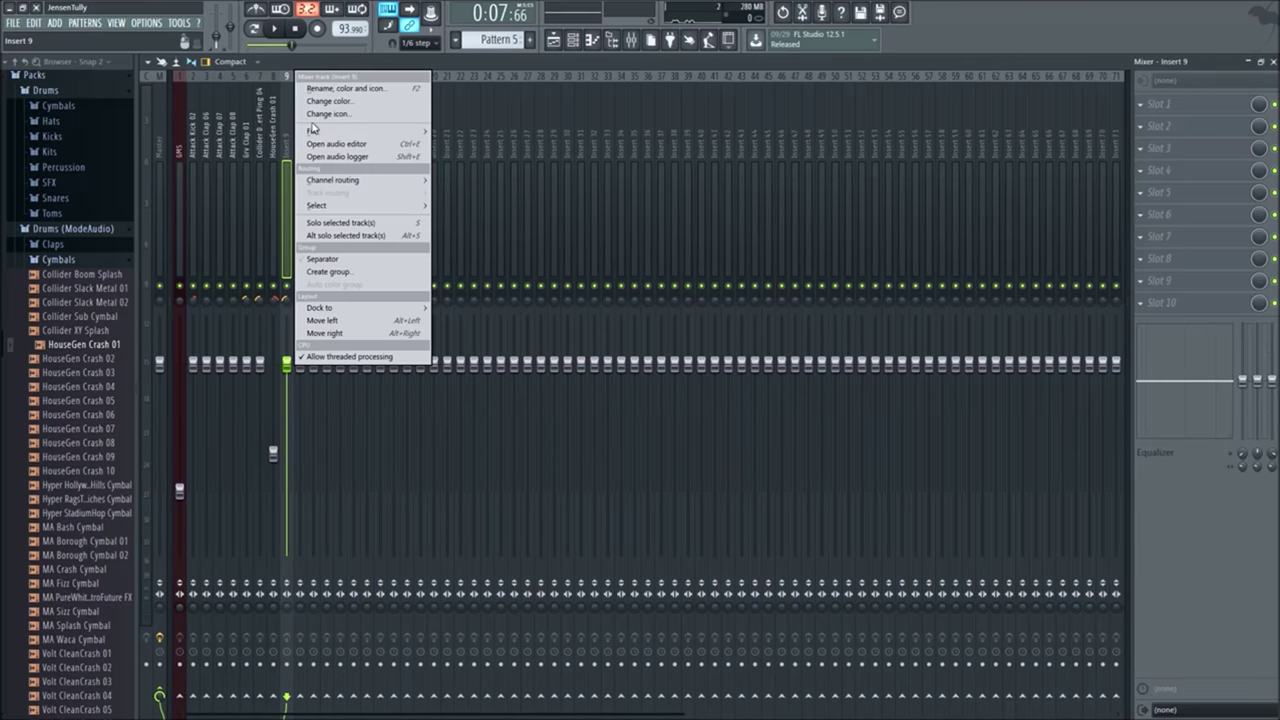
pyautogui.click(334, 90)
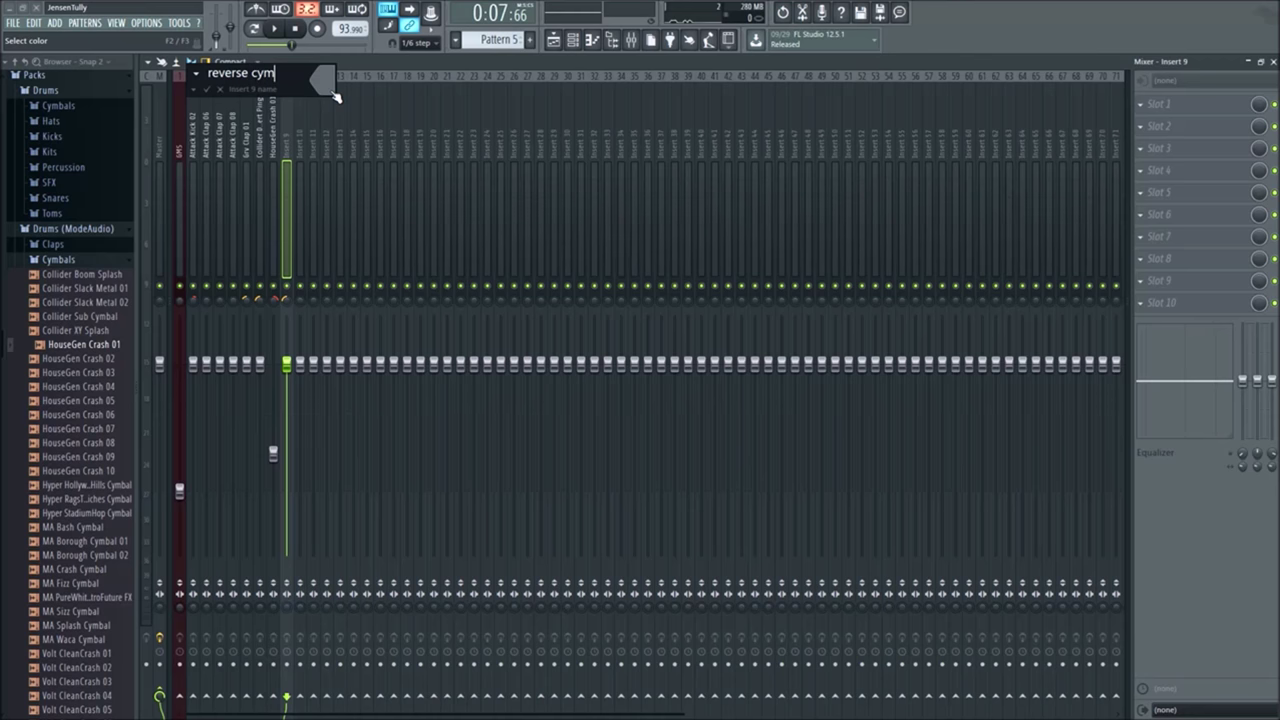
pyautogui.press('Return')
# Step: Select mixer insert 10 and open the GMS #2 piano roll for Pattern 5
pyautogui.click(296, 147)
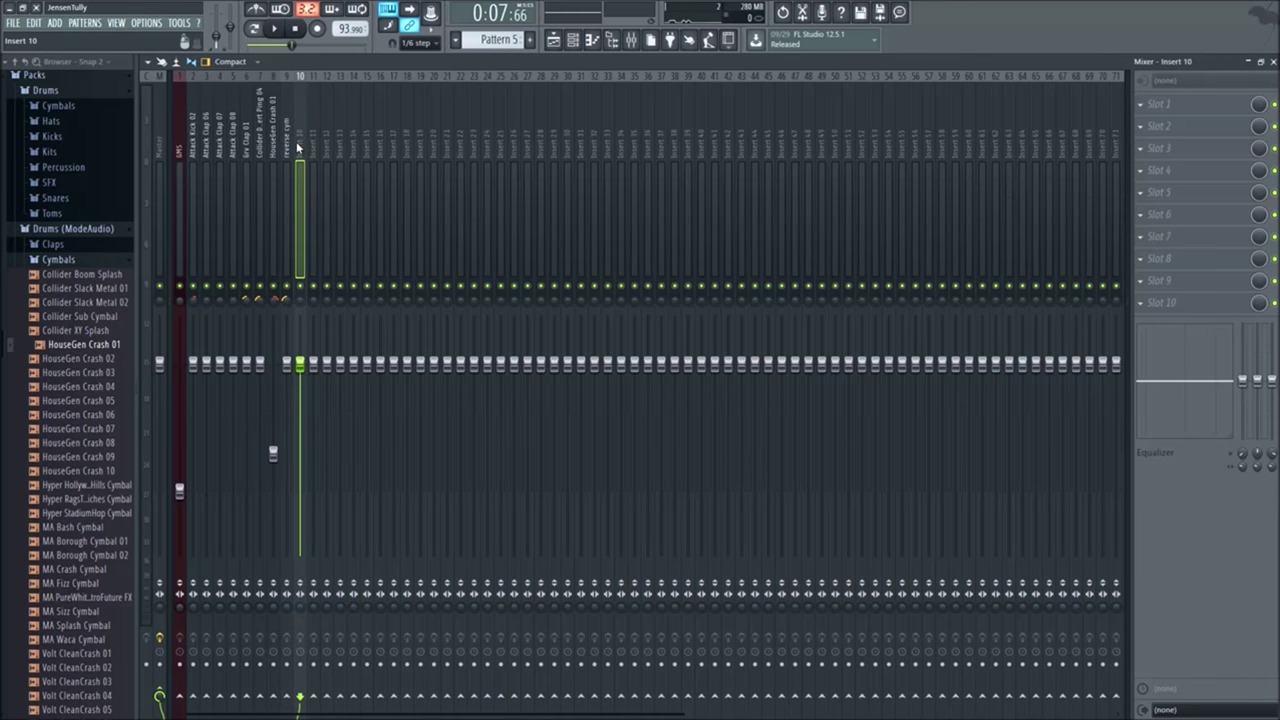
pyautogui.press('space')
pyautogui.click(574, 44)
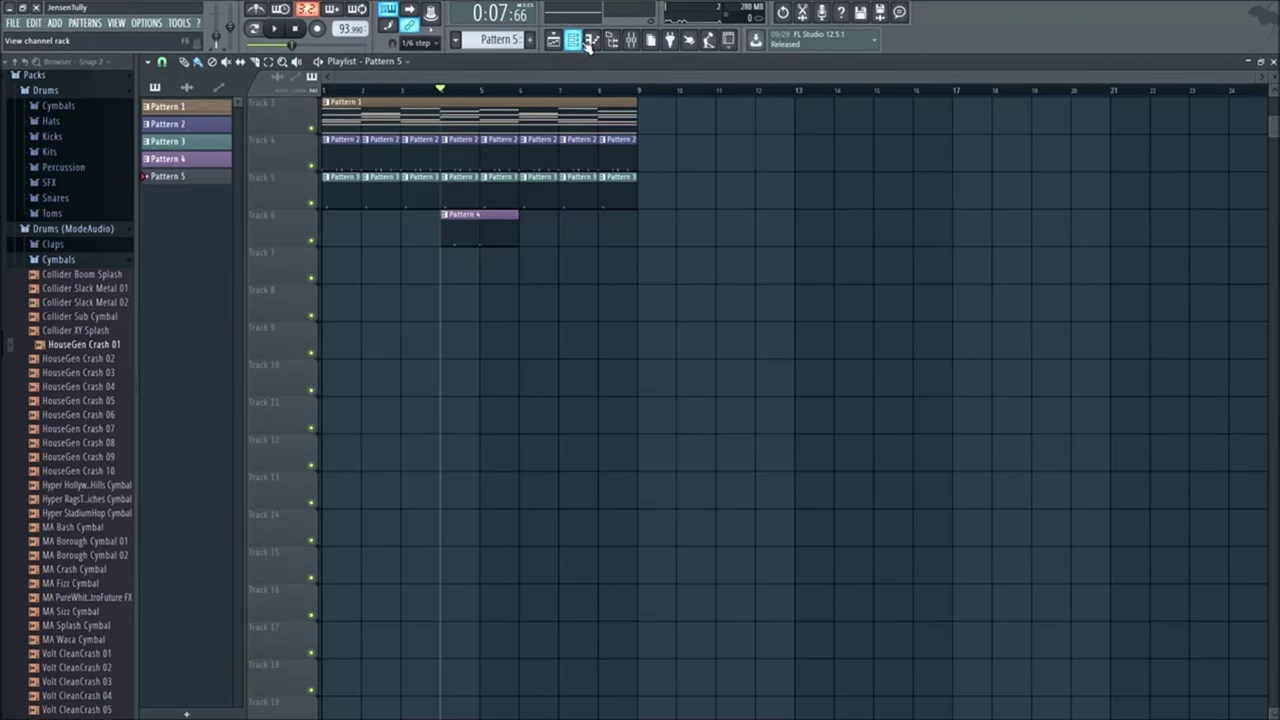
pyautogui.click(580, 42)
pyautogui.click(580, 42)
pyautogui.click(592, 41)
pyautogui.keyDown('ctrl'); pyautogui.scroll(-2, 240, 334); pyautogui.keyUp('ctrl')
pyautogui.scroll(2, 240, 310)
pyautogui.click(254, 294)
pyautogui.moveTo(257, 295); pyautogui.dragTo(114, 151)
pyautogui.scroll(-4, 329, 300)
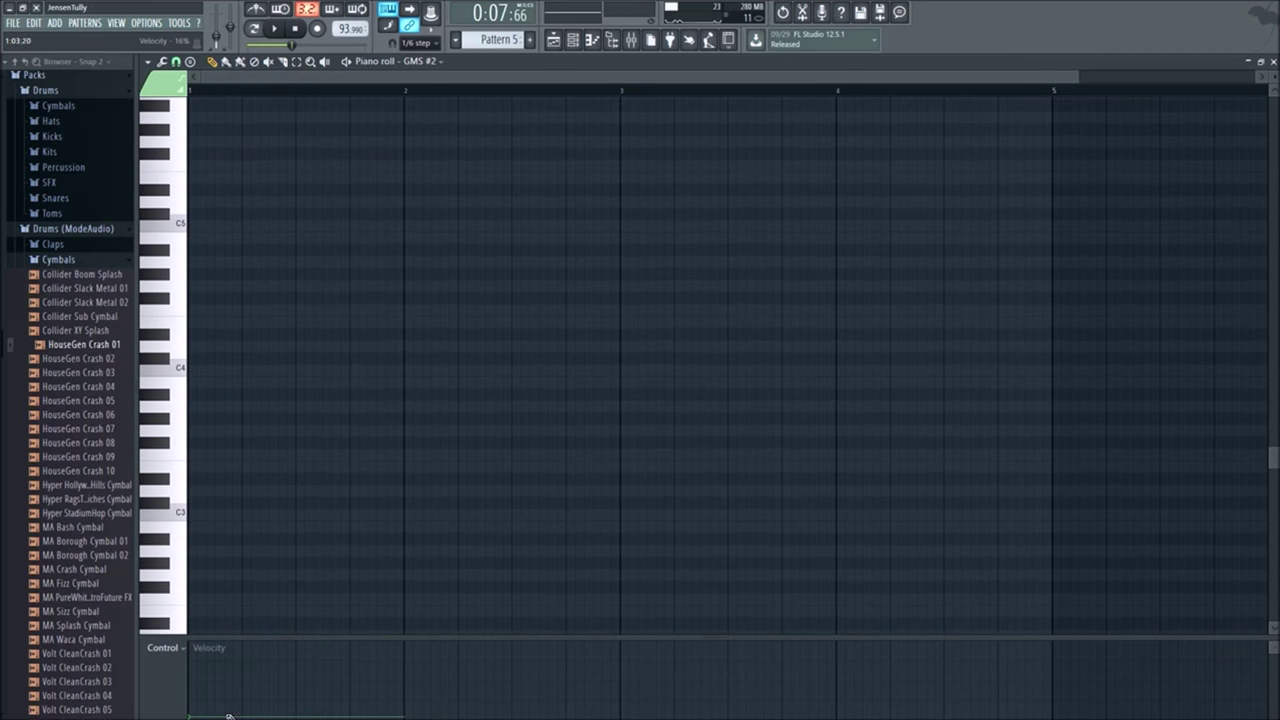
pyautogui.moveTo(225, 660); pyautogui.dragTo(210, 690)
pyautogui.scroll(6, 237, 460)
pyautogui.scroll(2, 240, 420)
pyautogui.rightClick(248, 312)
# Step: Switch to Pattern 1 with the GMS #2 piano roll open and bring its ghost notes into view
pyautogui.scroll(3, 377, 346)
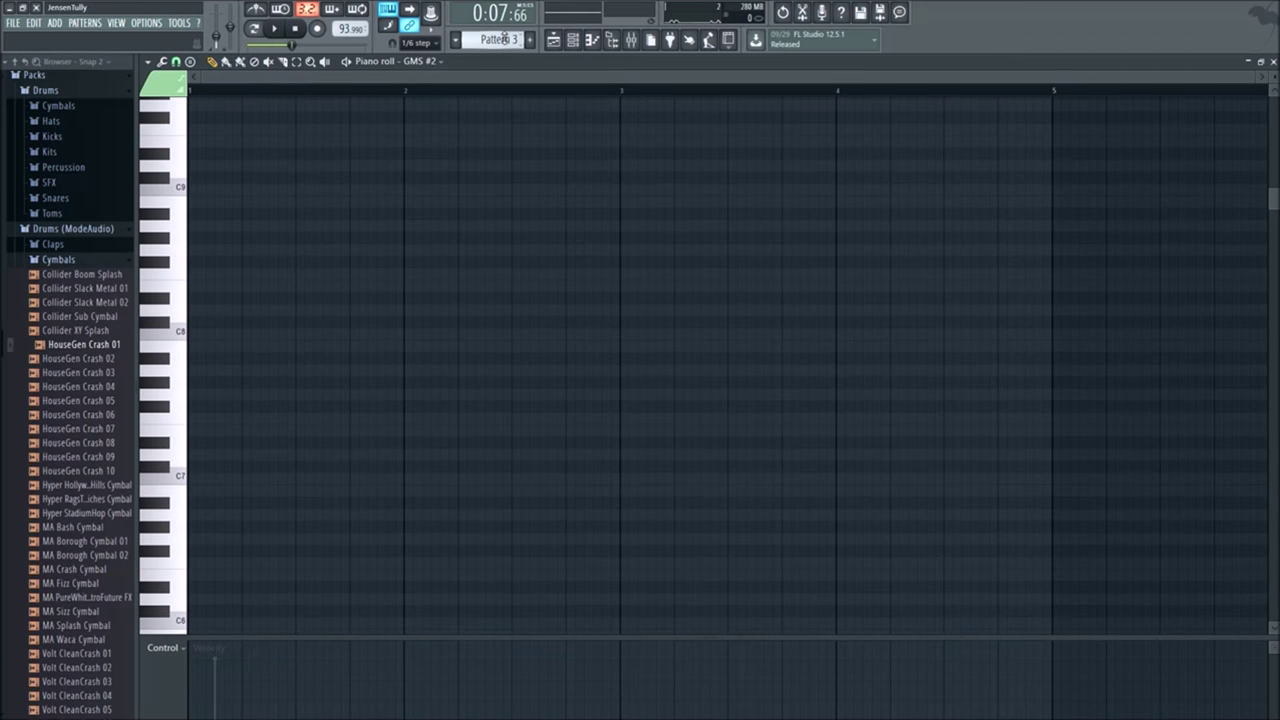
pyautogui.scroll(-4, 495, 39)
pyautogui.scroll(-4, 395, 352)
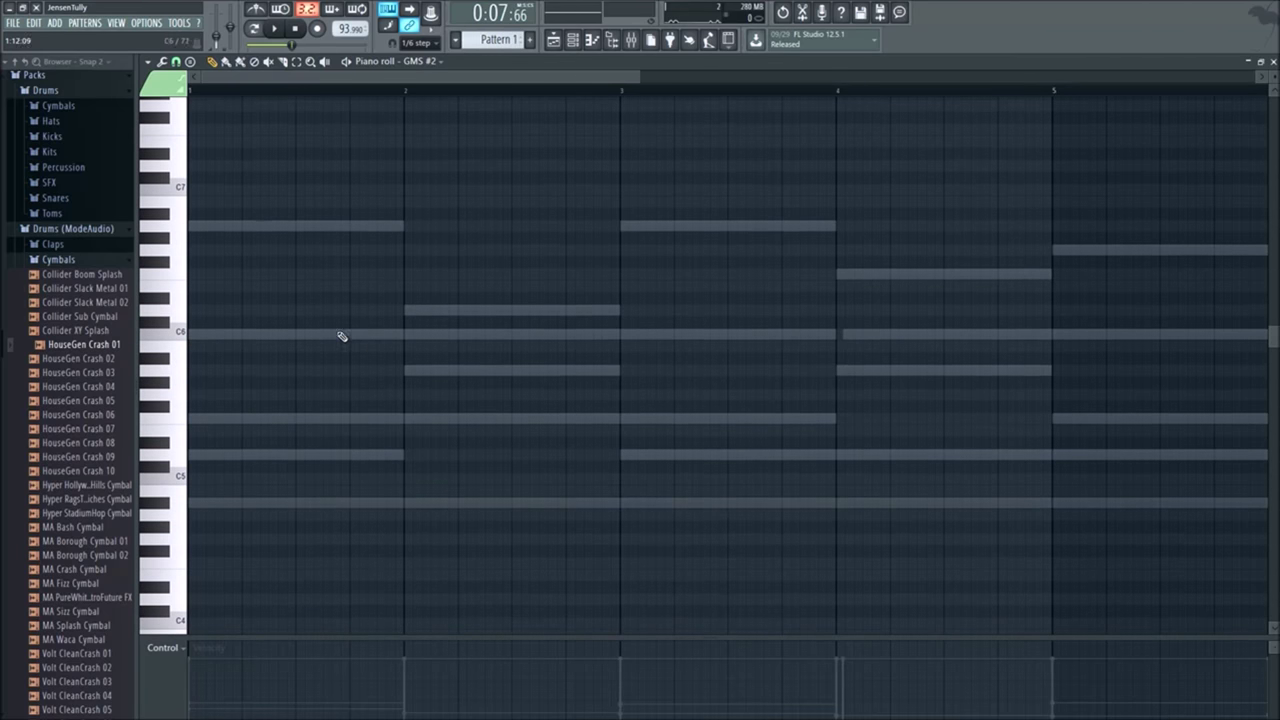
pyautogui.click(230, 504)
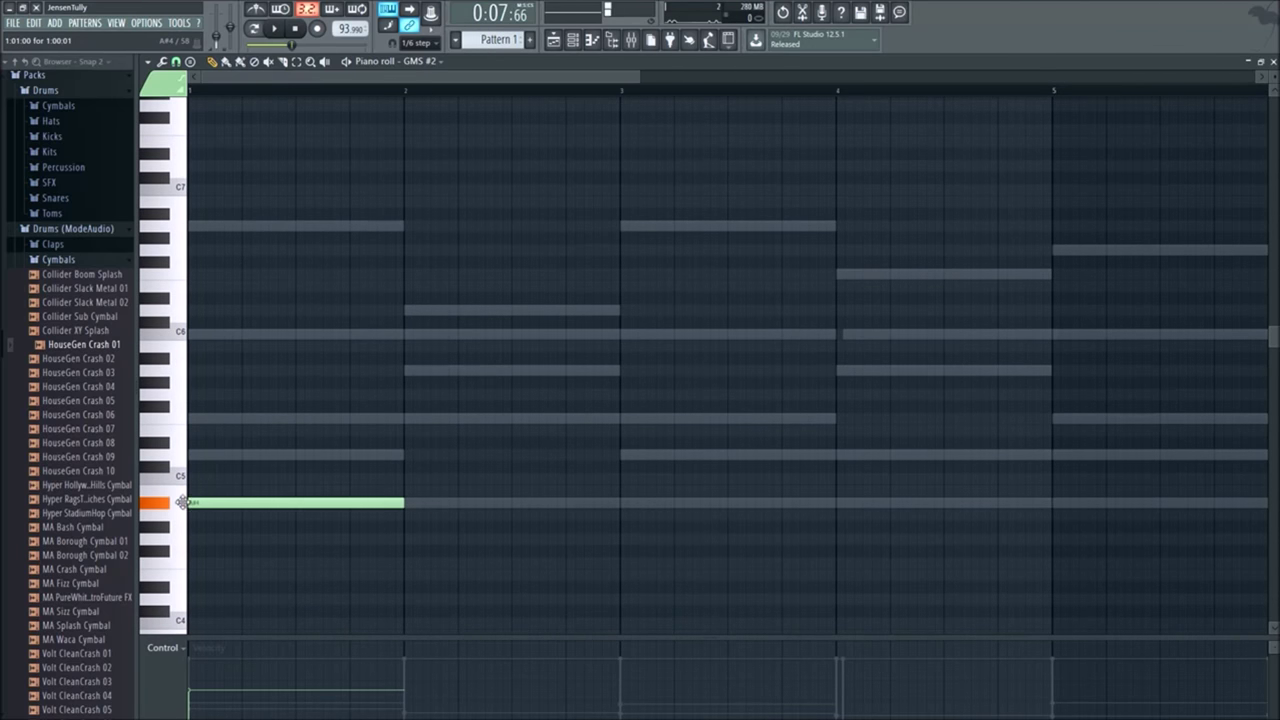
pyautogui.click(255, 459)
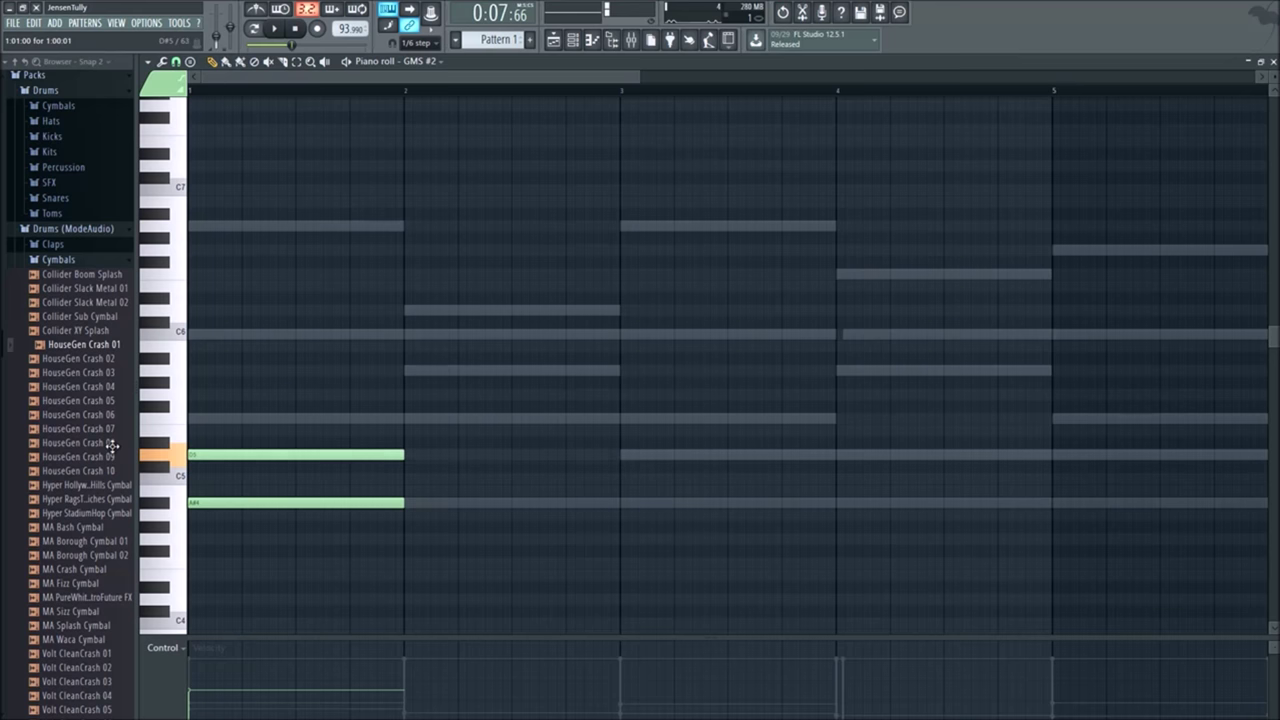
pyautogui.click(236, 418)
pyautogui.click(228, 334)
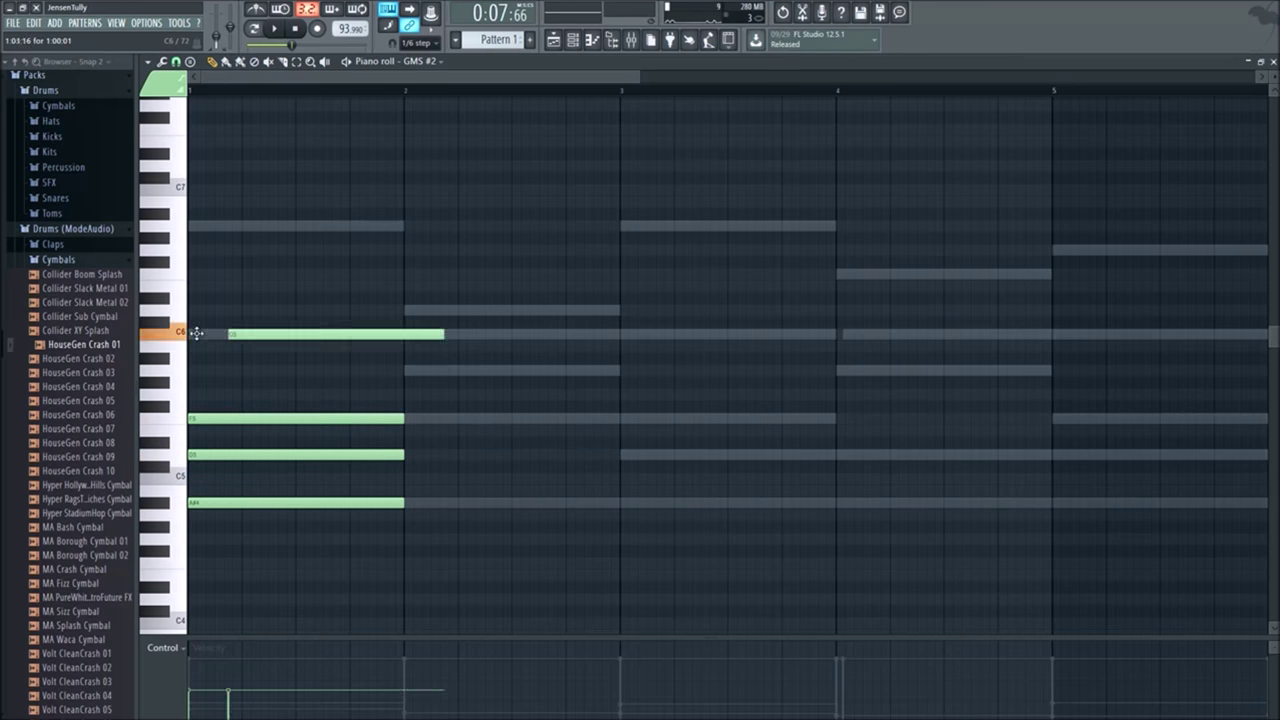
pyautogui.click(208, 225)
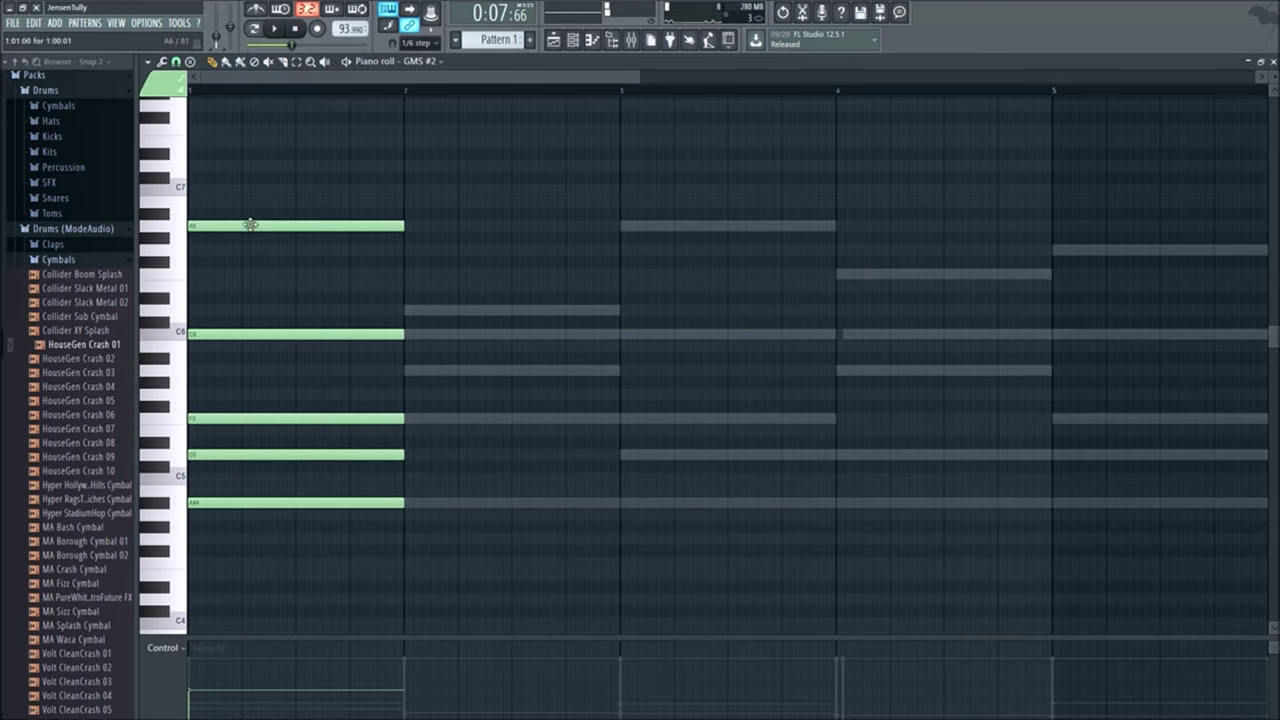
pyautogui.rightClick(250, 224)
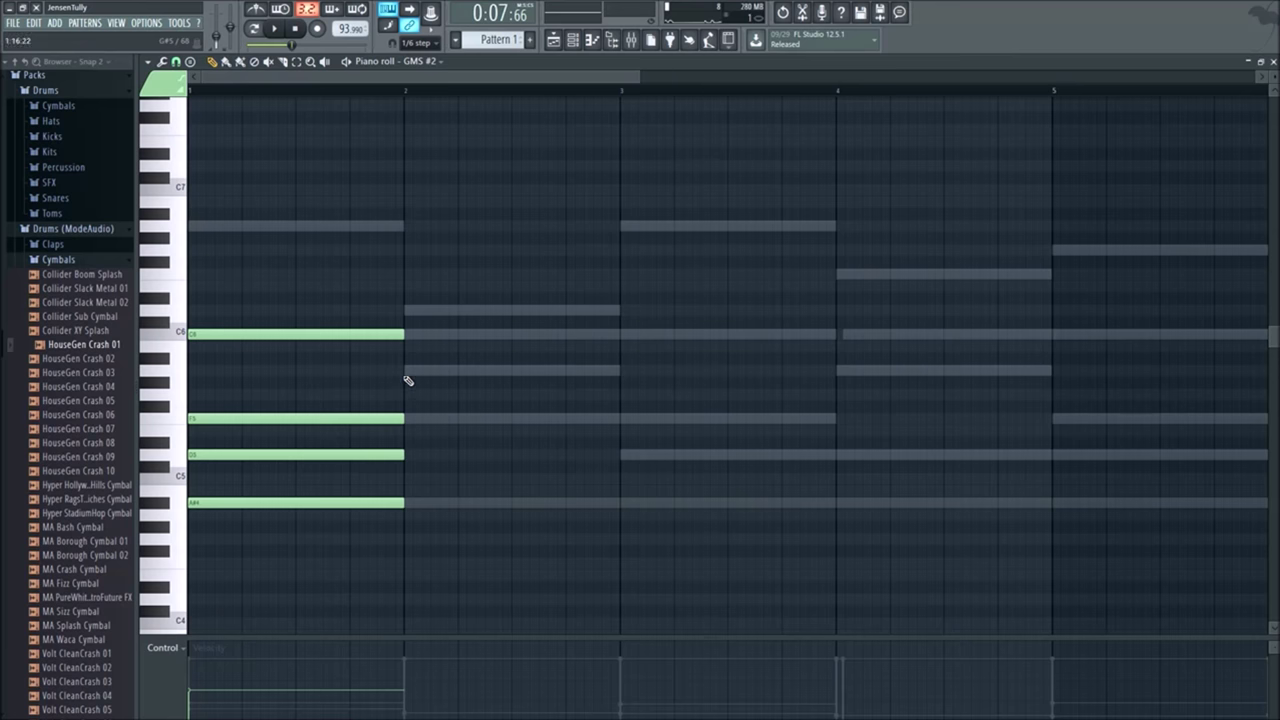
pyautogui.rightClick(290, 334)
pyautogui.scroll(-3, 291, 550)
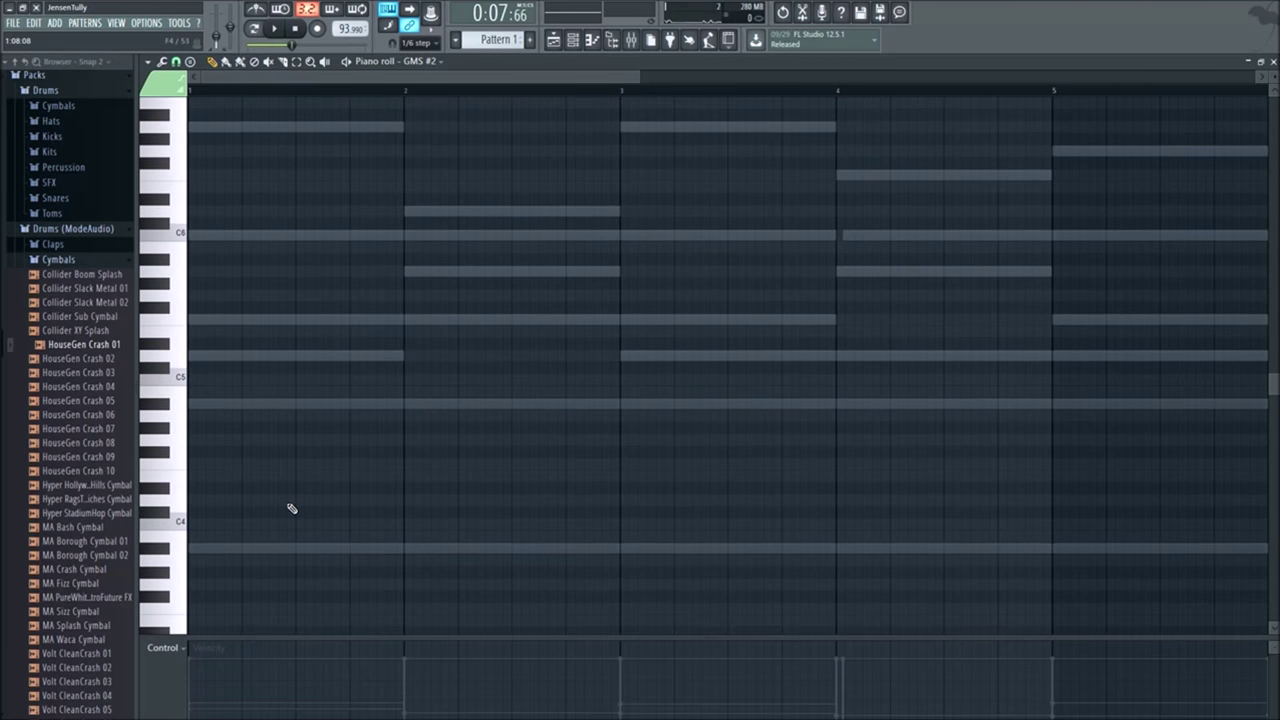
pyautogui.click(278, 588)
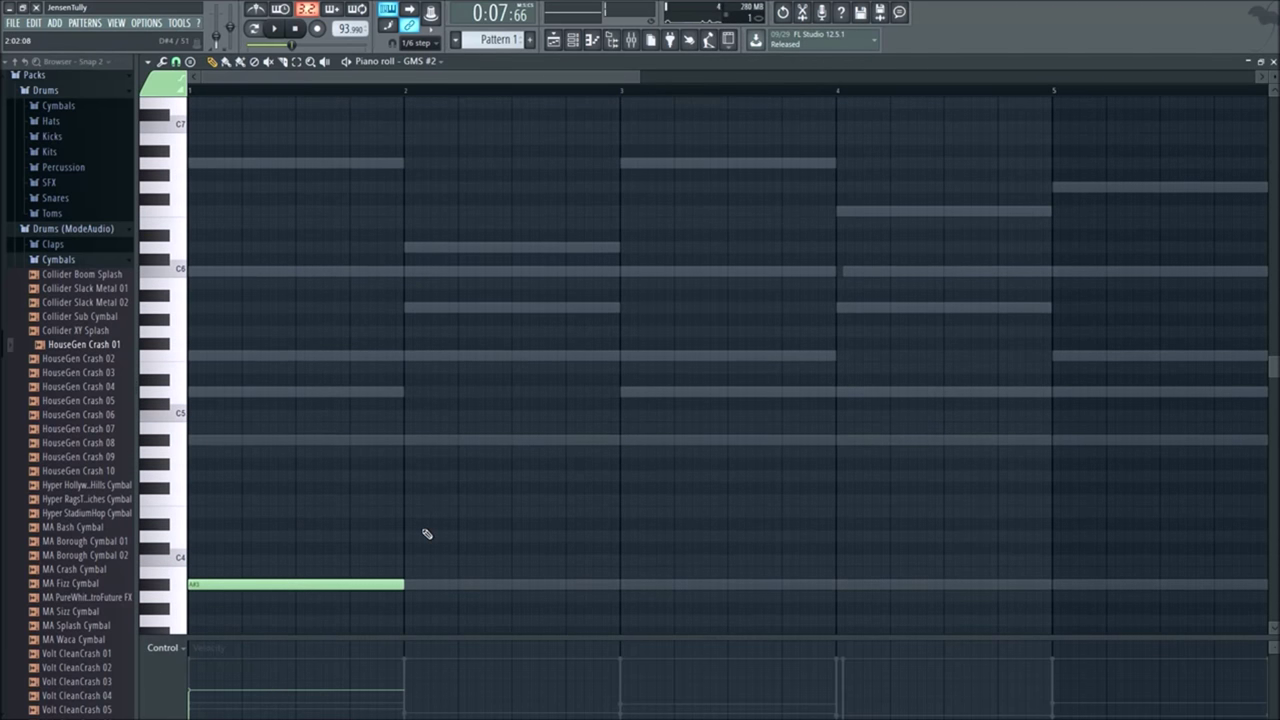
pyautogui.scroll(-3, 424, 532)
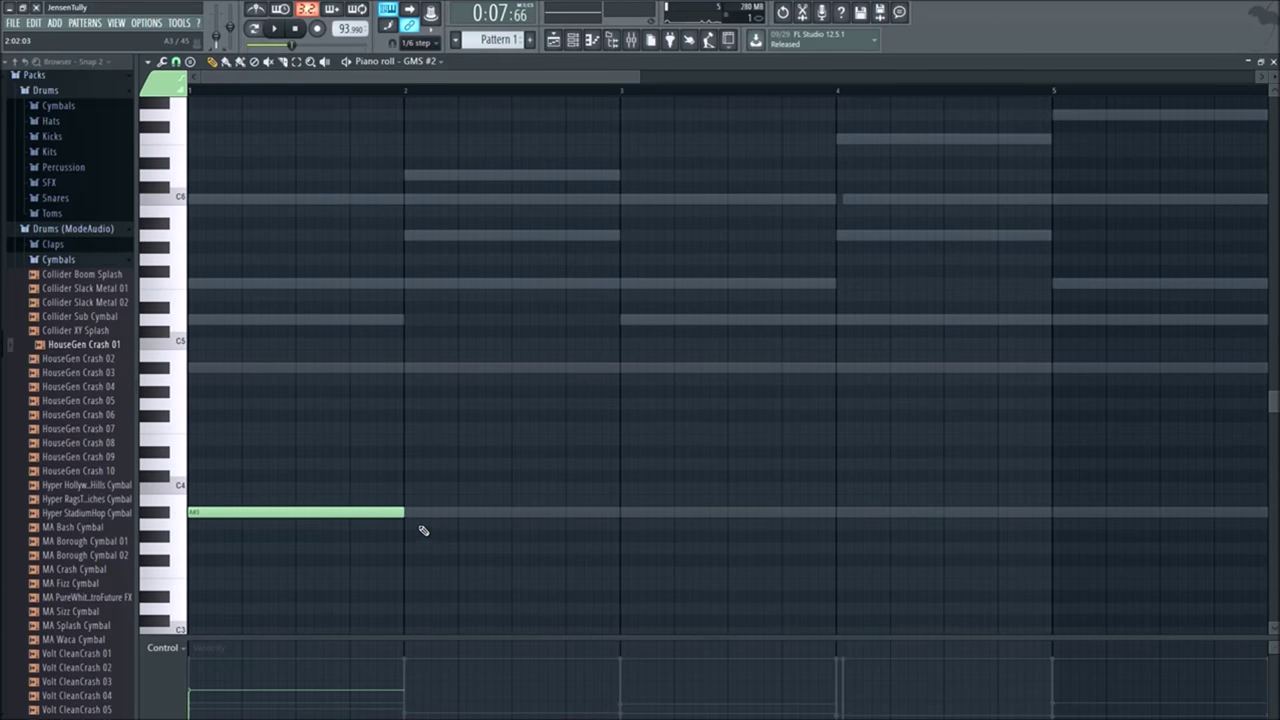
pyautogui.rightClick(279, 512)
# Step: Place one-bar GMS #2 notes in bar 1 on A#4, D5, F5 and A5, matching pitches of the ghost chords
pyautogui.scroll(5, 286, 460)
pyautogui.moveTo(272, 476); pyautogui.dragTo(73, 484)
pyautogui.moveTo(312, 428); pyautogui.dragTo(155, 431)
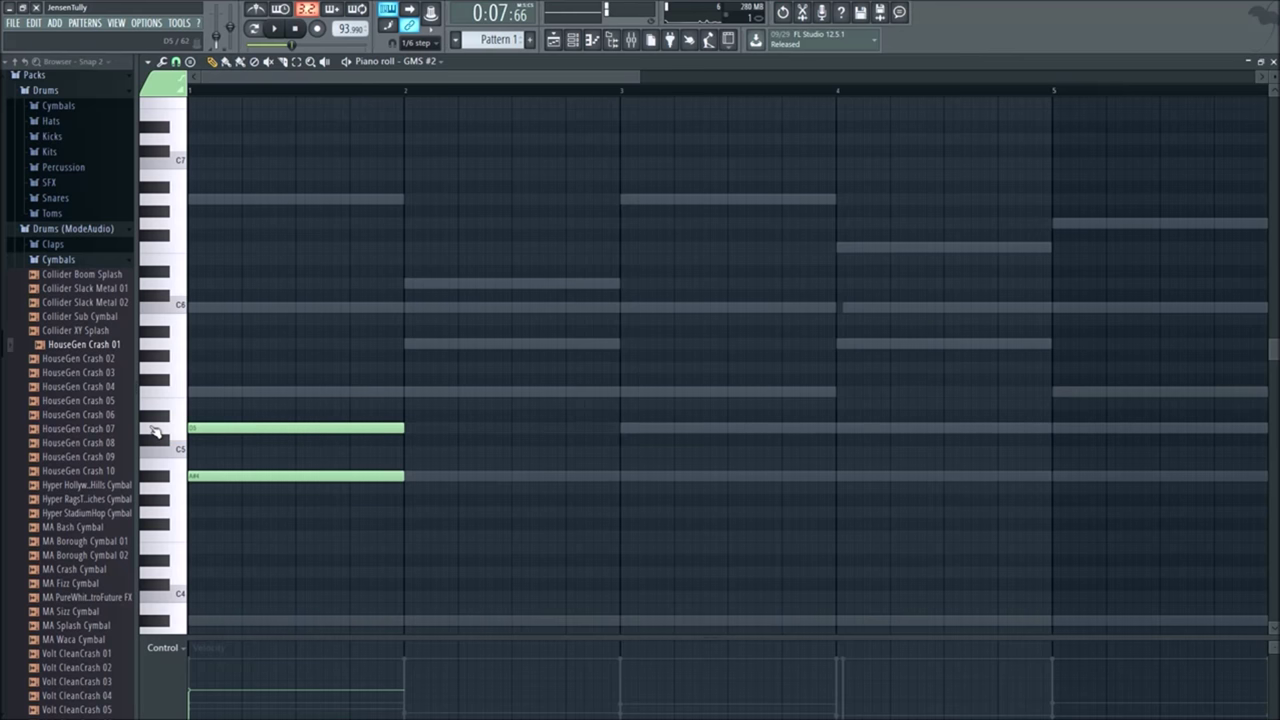
pyautogui.moveTo(262, 392); pyautogui.dragTo(160, 393)
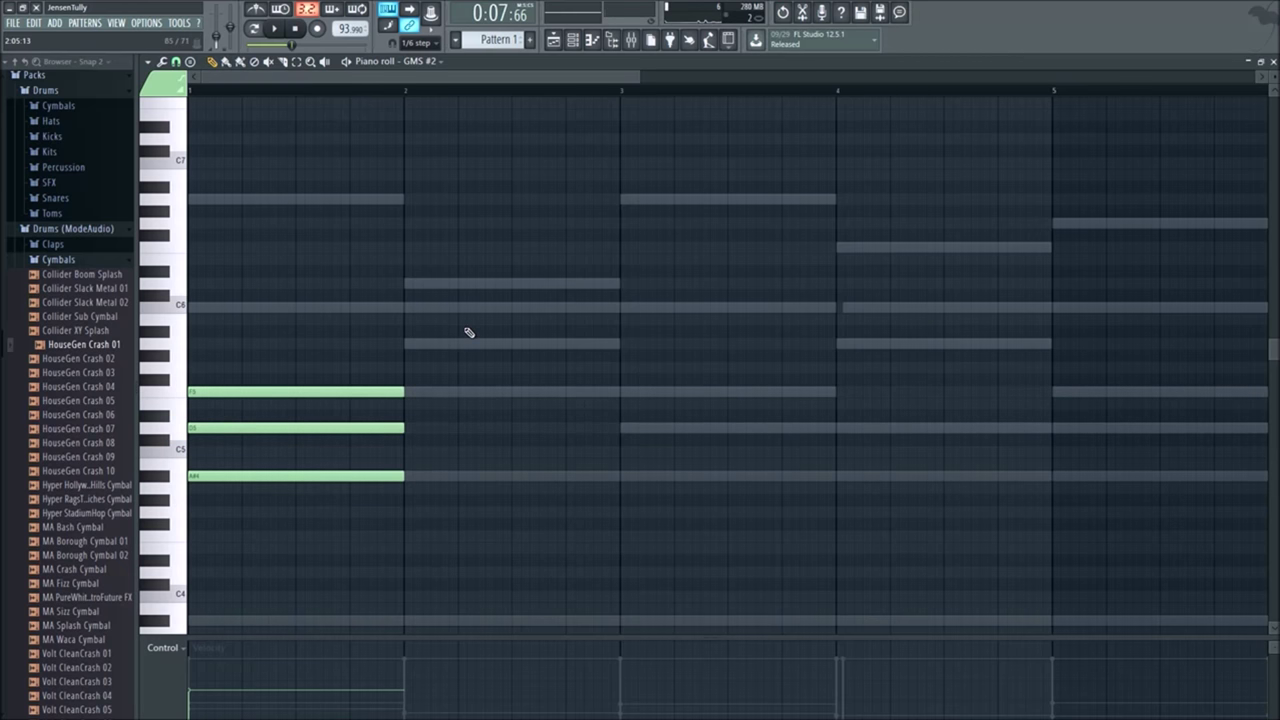
pyautogui.moveTo(443, 349); pyautogui.dragTo(155, 344)
pyautogui.moveTo(3, 344); pyautogui.dragTo(3, 344)
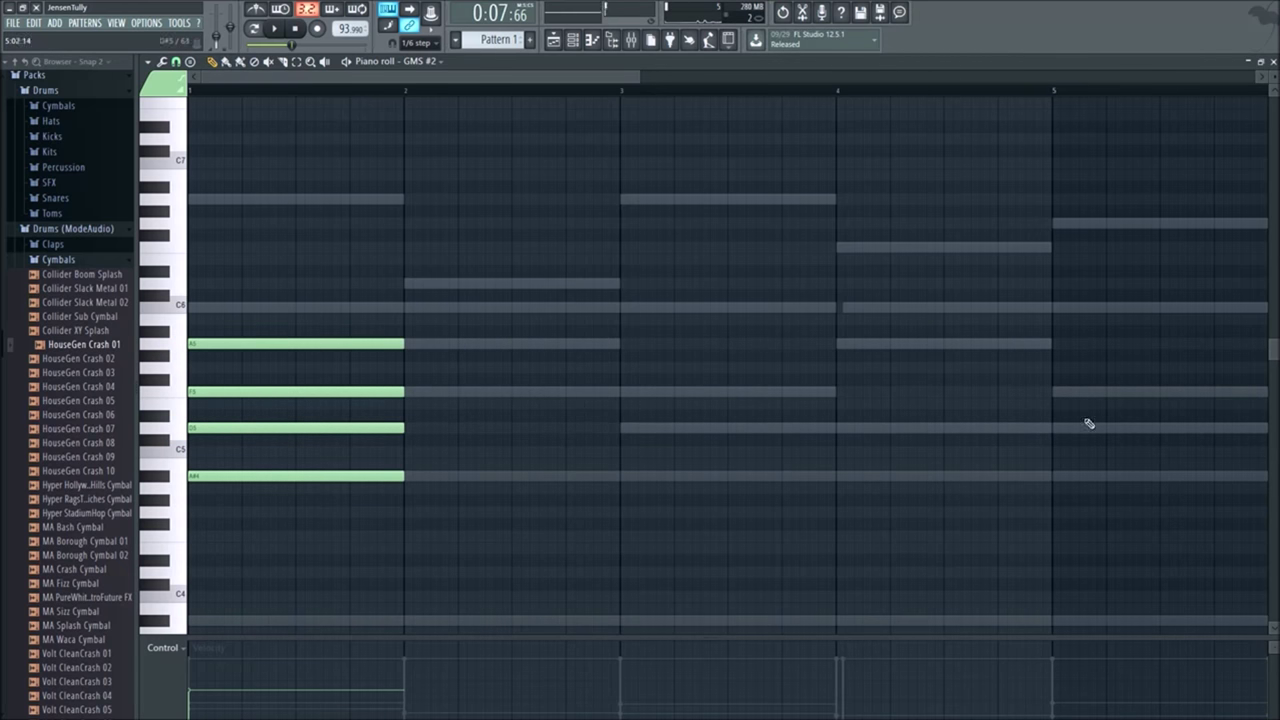
# Step: Add one-bar notes in bar 1 on C6, D6, A6, F6 and G6, matching the remaining ghost-note pitches
pyautogui.scroll(-2, 952, 398)
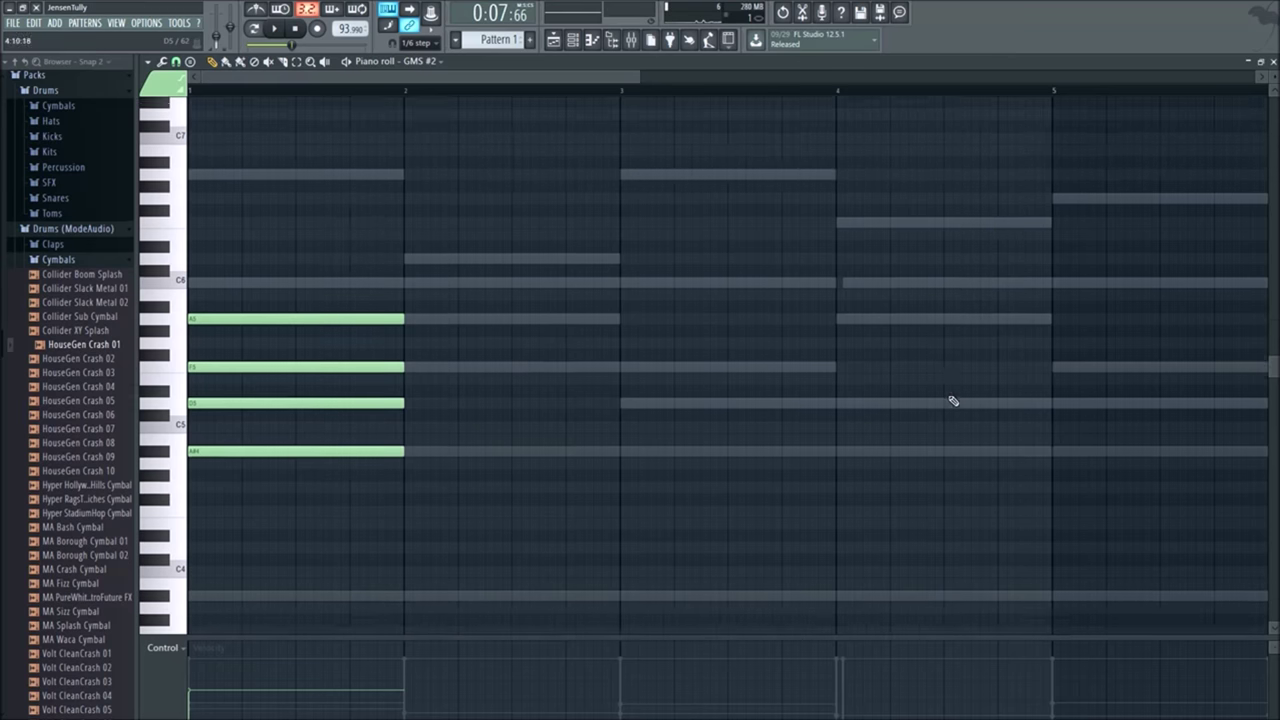
pyautogui.keyDown('ctrl'); pyautogui.scroll(-4, 952, 398); pyautogui.keyUp('ctrl')
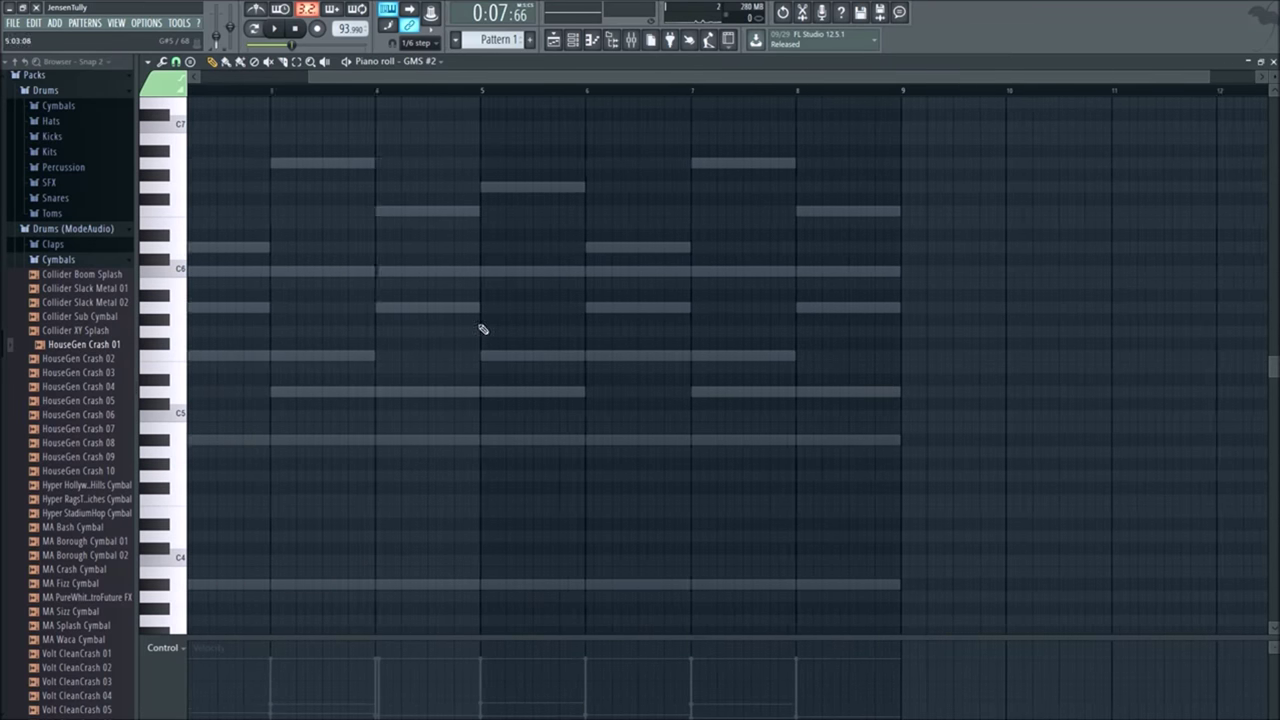
pyautogui.moveTo(232, 271); pyautogui.dragTo(196, 271)
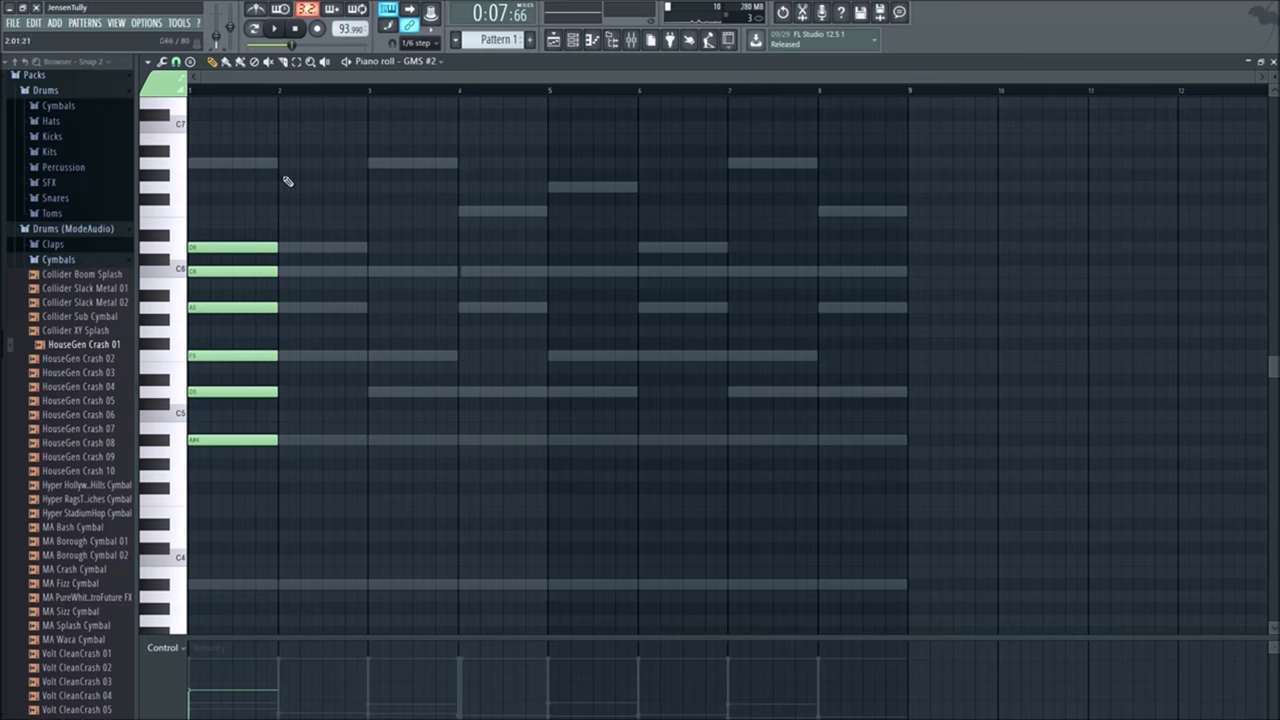
pyautogui.moveTo(309, 166); pyautogui.dragTo(123, 163)
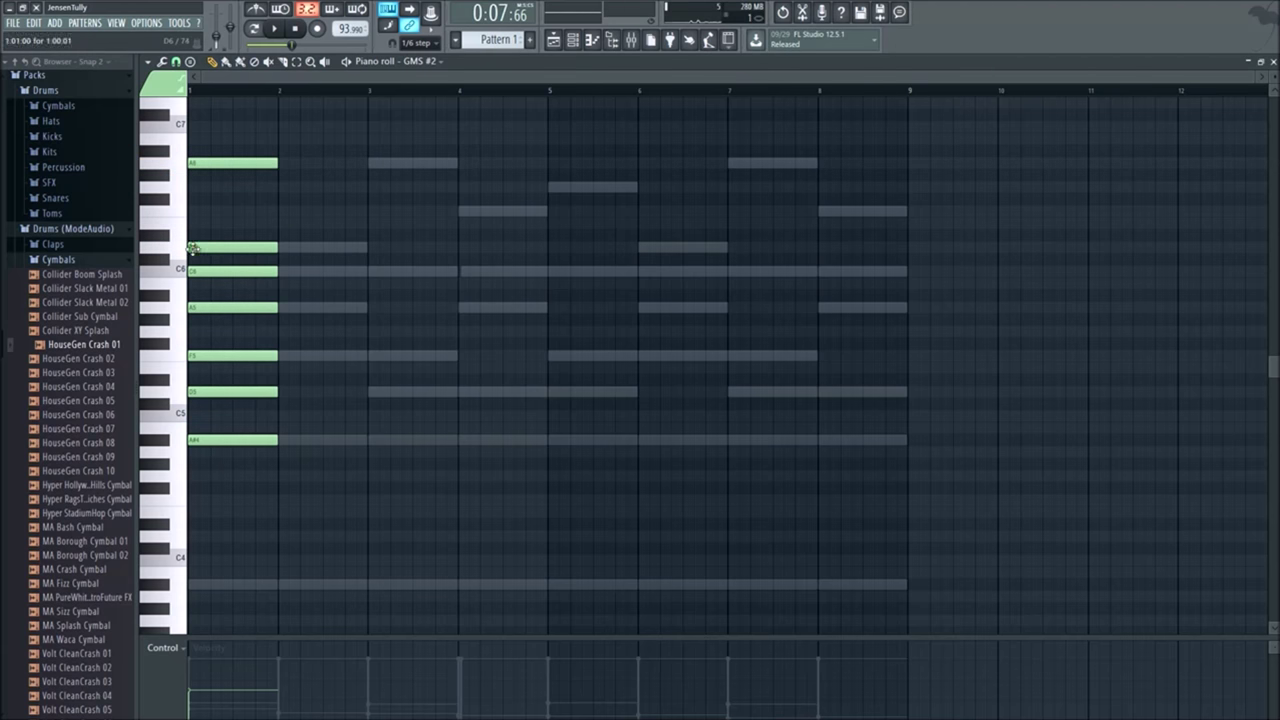
pyautogui.click(462, 209)
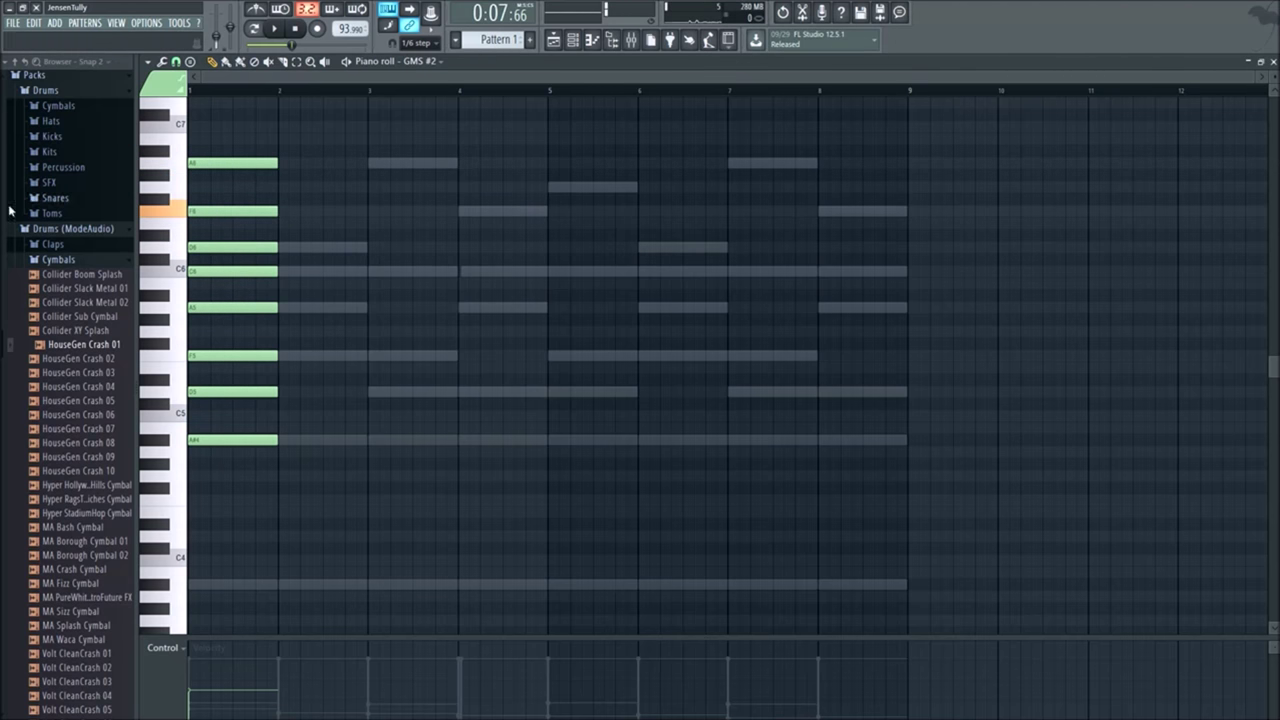
pyautogui.moveTo(540, 188); pyautogui.dragTo(77, 177)
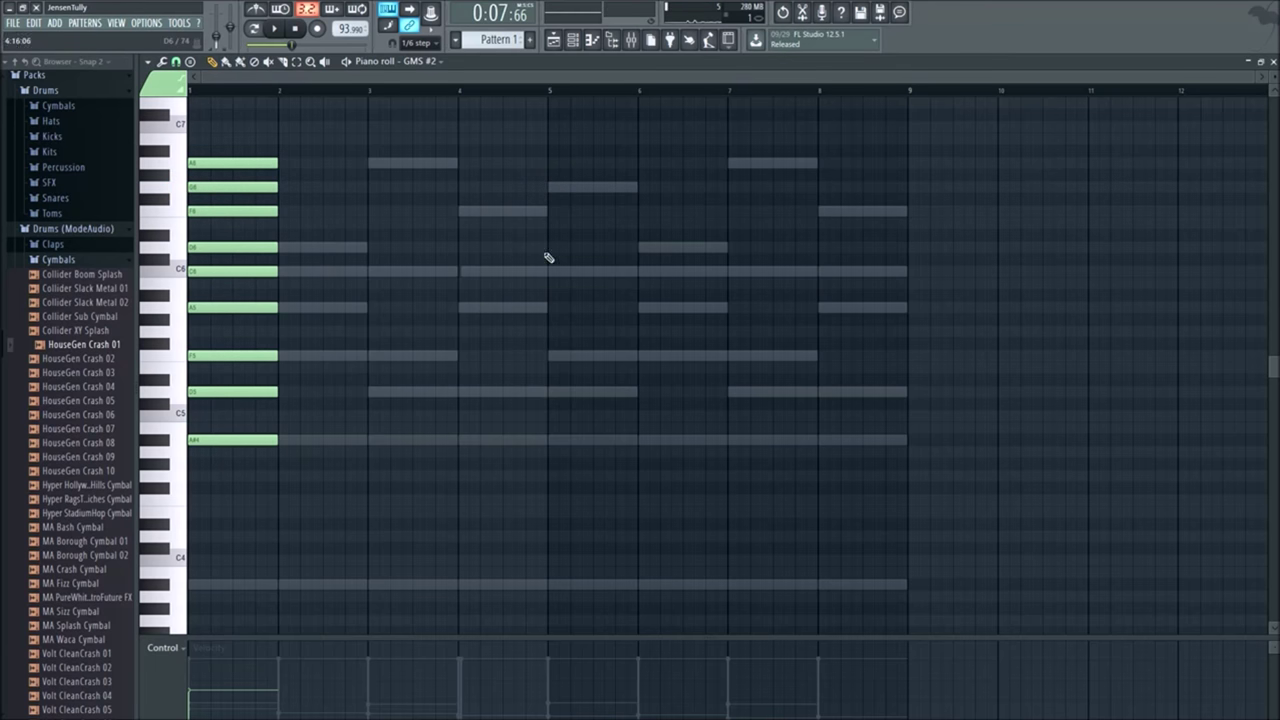
# Step: Move the nine reference notes from bar 1 to bar 9 and paste a copy of them into bar 1 of Pattern 5
pyautogui.moveTo(311, 500); pyautogui.dragTo(710, 165)
pyautogui.moveTo(916, 164); pyautogui.dragTo(963, 165)
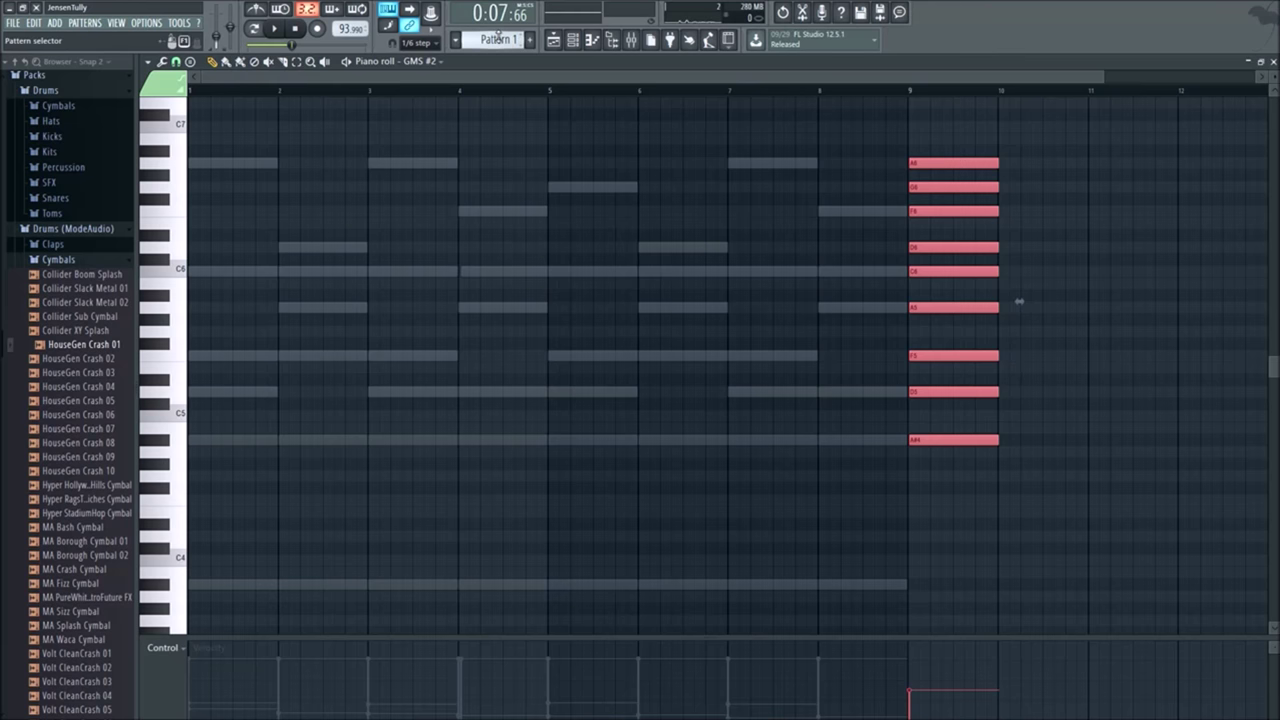
pyautogui.scroll(-4, 498, 37)
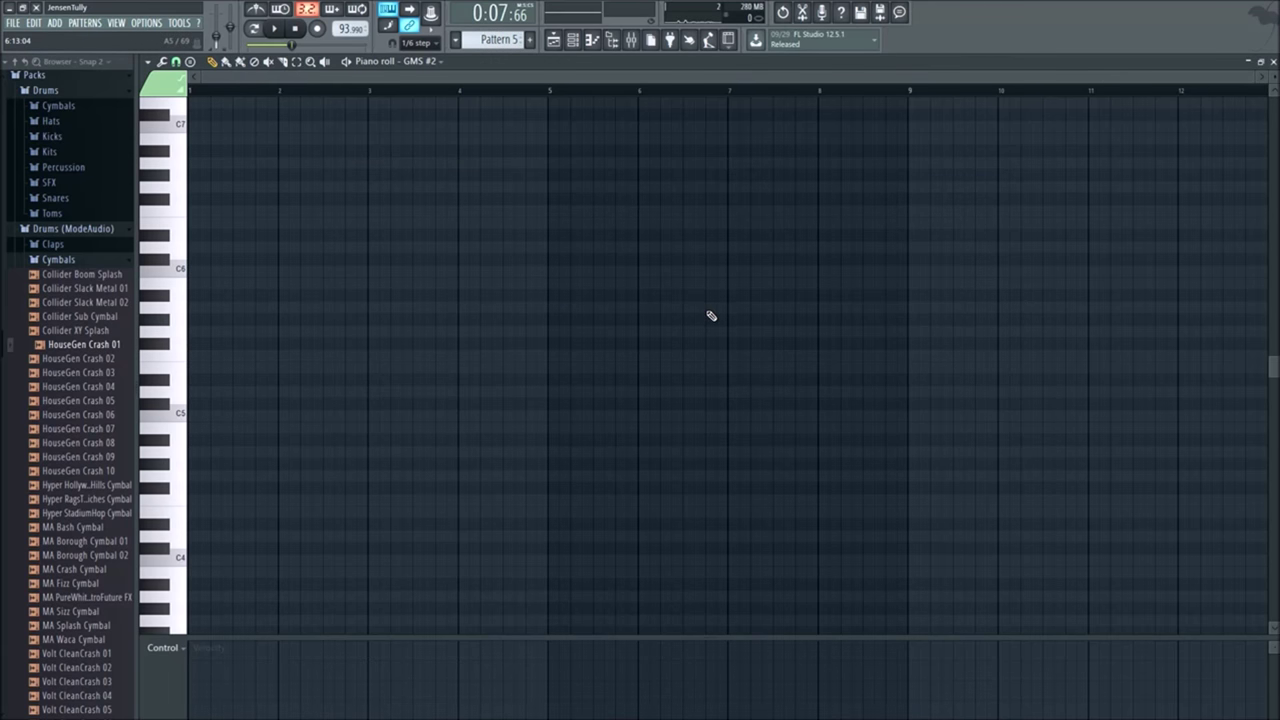
pyautogui.hotkey('ctrl', 'v')
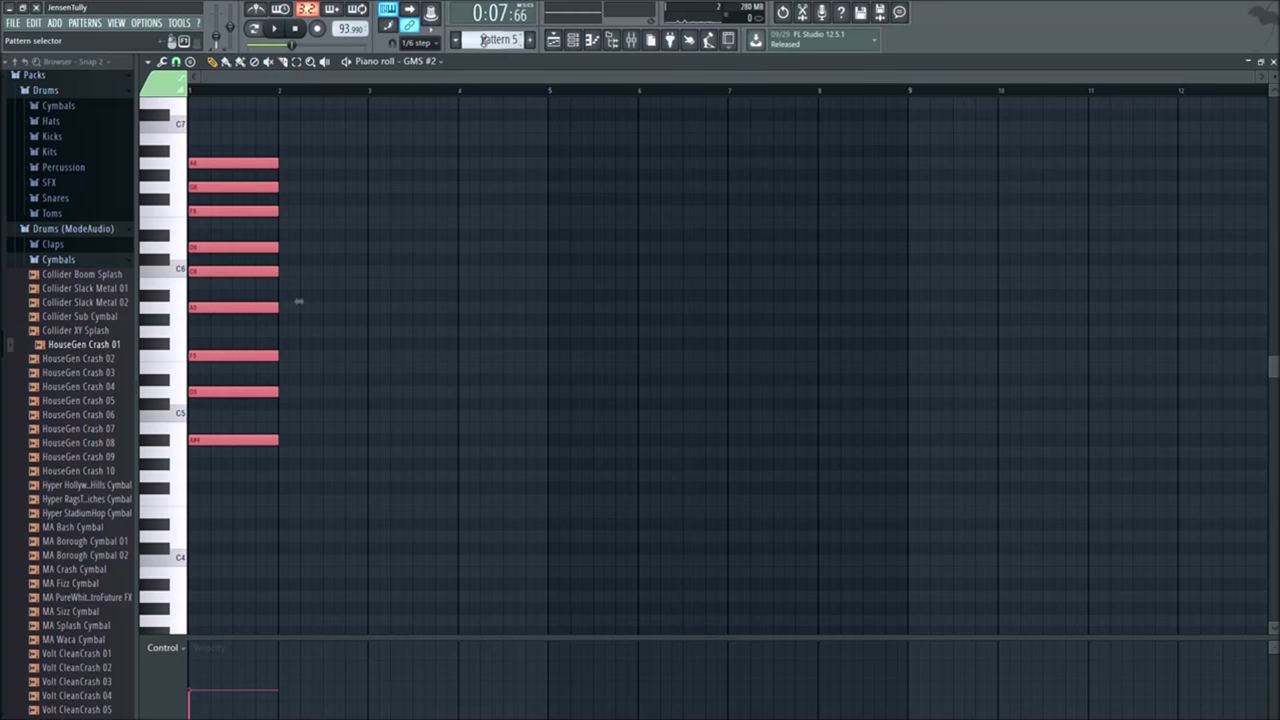
pyautogui.scroll(4, 490, 39)
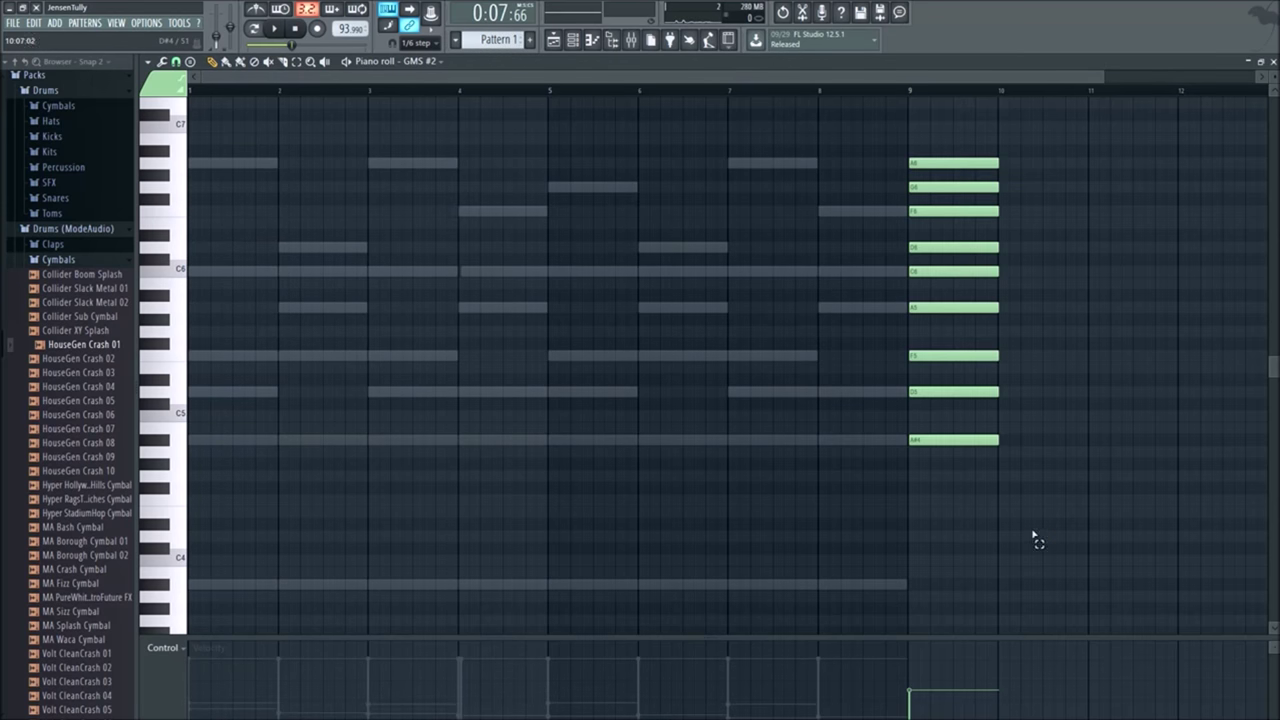
pyautogui.moveTo(1034, 532); pyautogui.dragTo(866, 112)
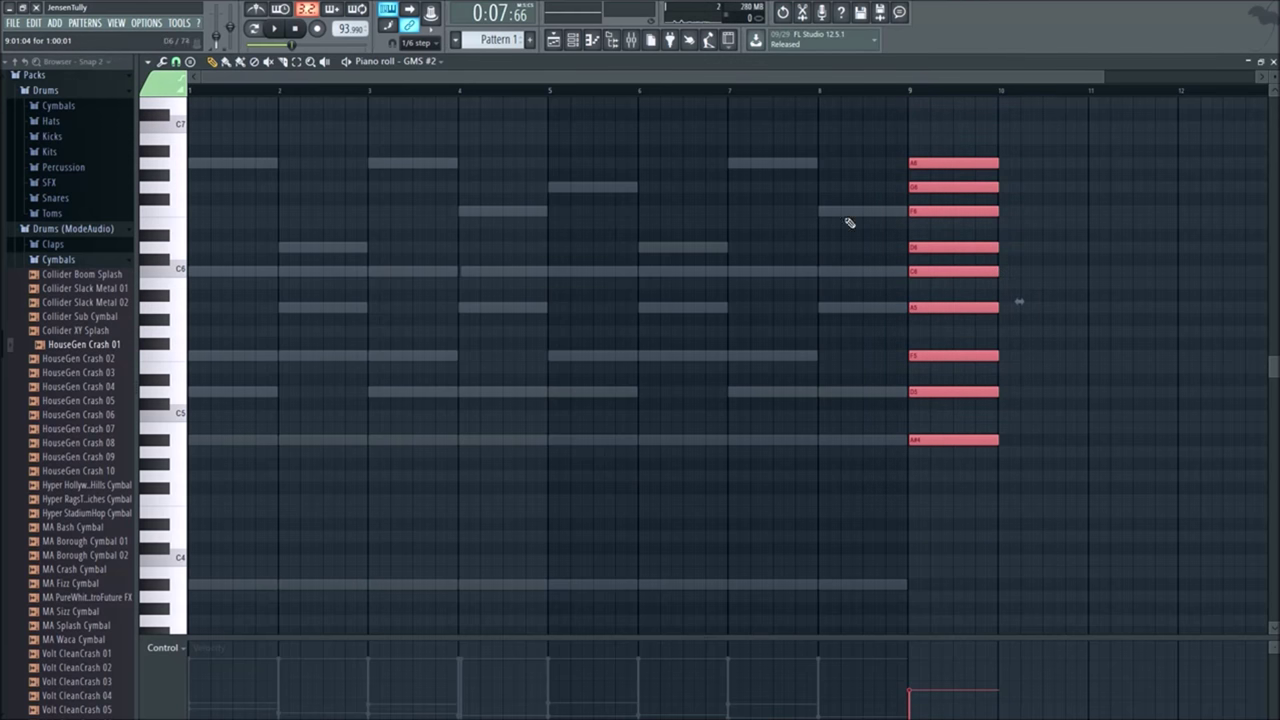
pyautogui.scroll(-4, 485, 39)
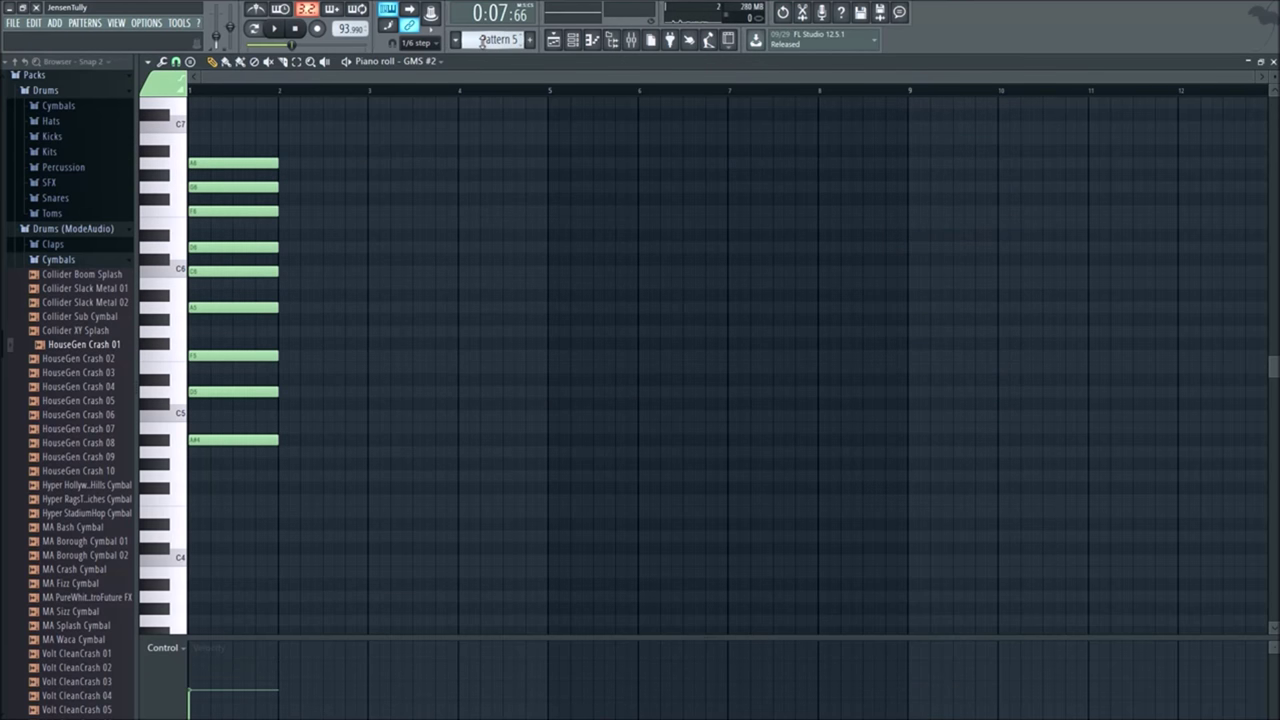
pyautogui.hotkey('ctrl', 'v')
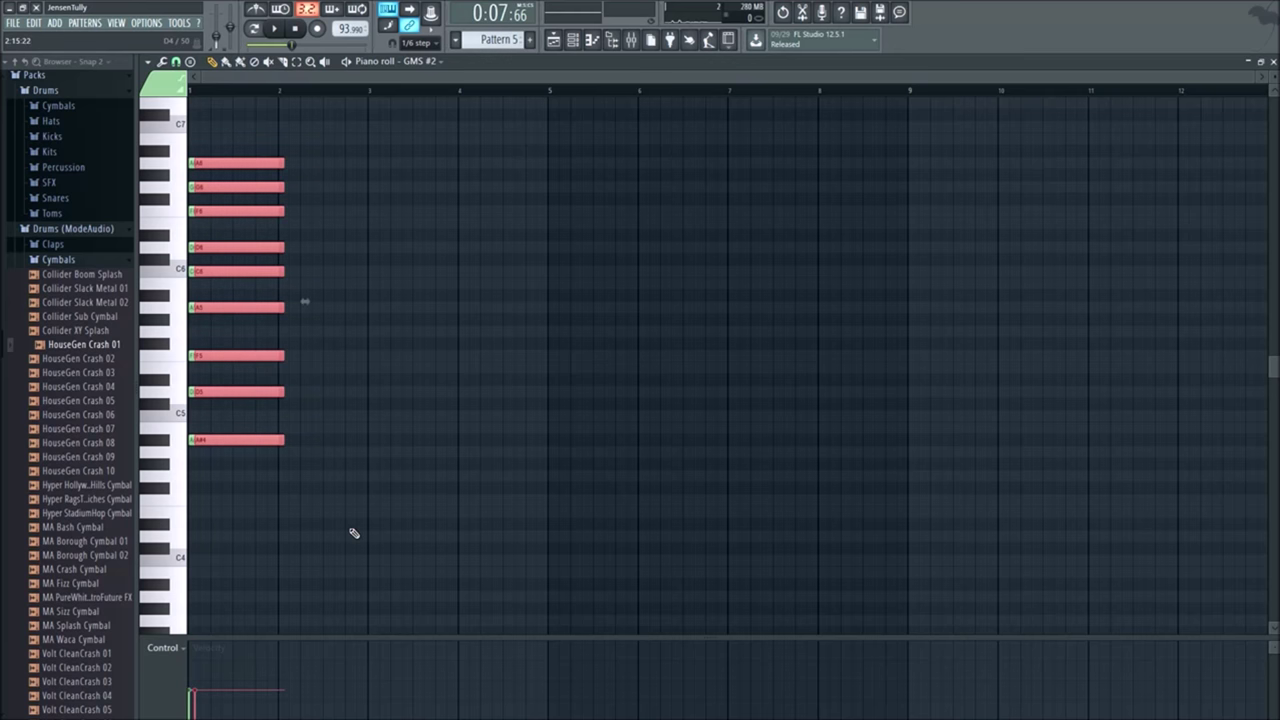
pyautogui.hotkey('ctrl', 'z')
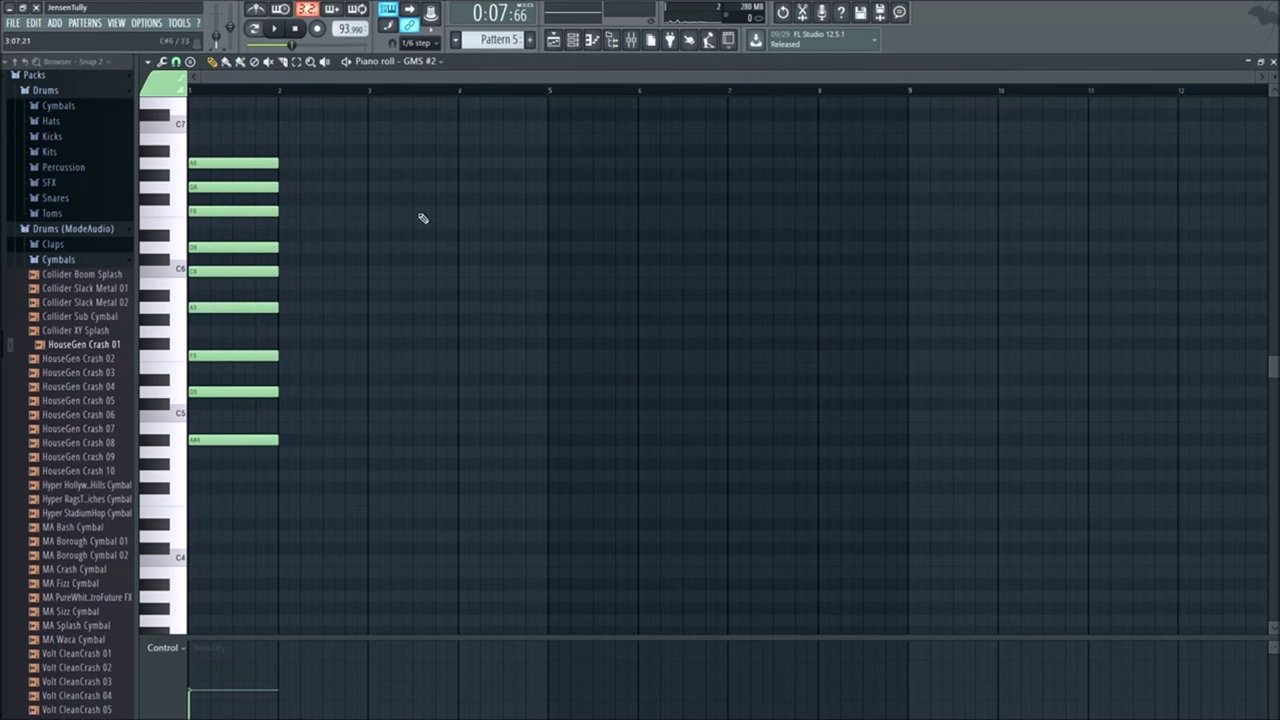
# Step: Switch back to Pattern 1 and delete the nine GMS #2 reference notes in bar 9
pyautogui.press('KP_Subtract')
pyautogui.press('KP_Subtract')
pyautogui.press('KP_Subtract')
pyautogui.press('KP_Subtract')
pyautogui.moveTo(1020, 480); pyautogui.dragTo(912, 118)
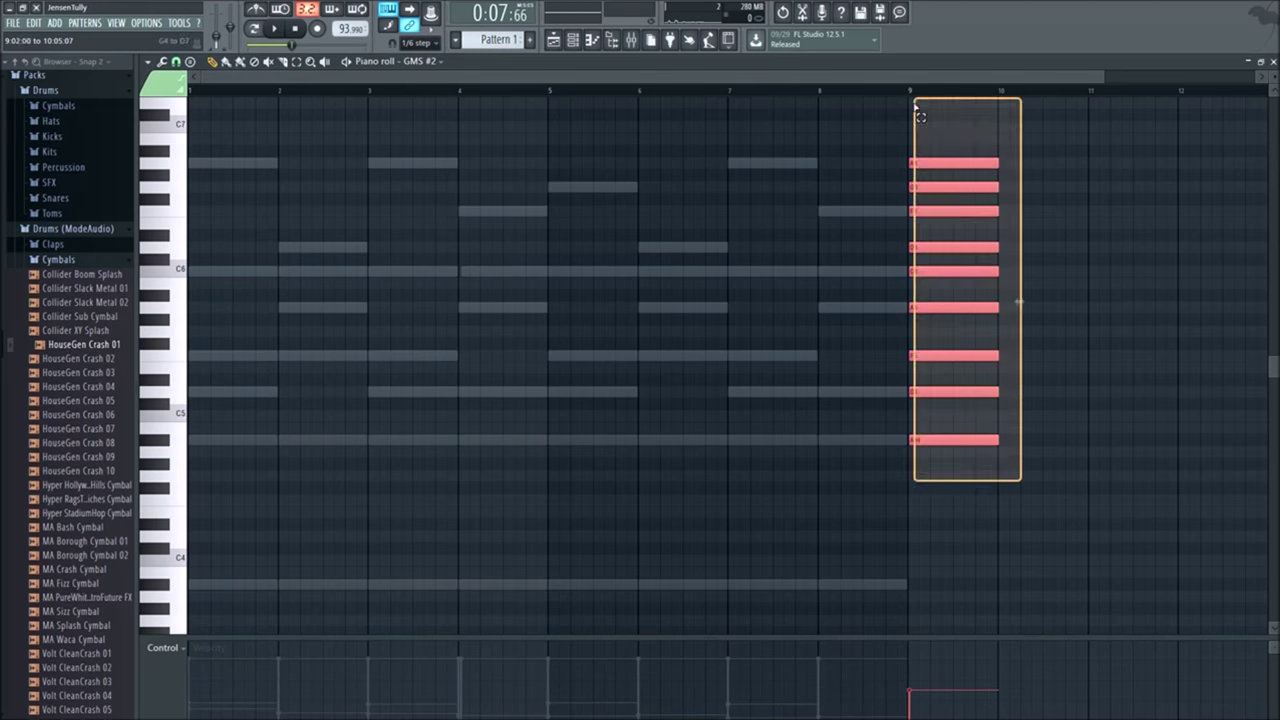
pyautogui.press('Delete')
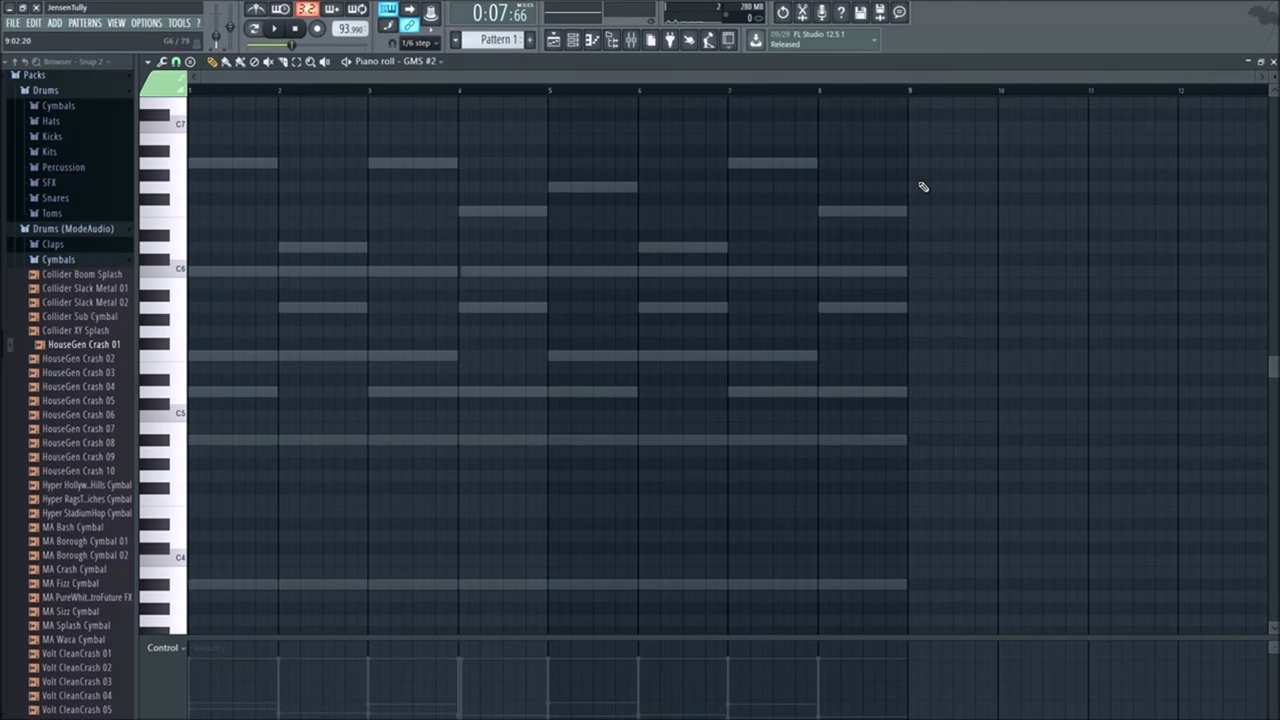
# Step: Check the playlist and return to Pattern 5 in the GMS #2 piano roll
pyautogui.click(553, 40)
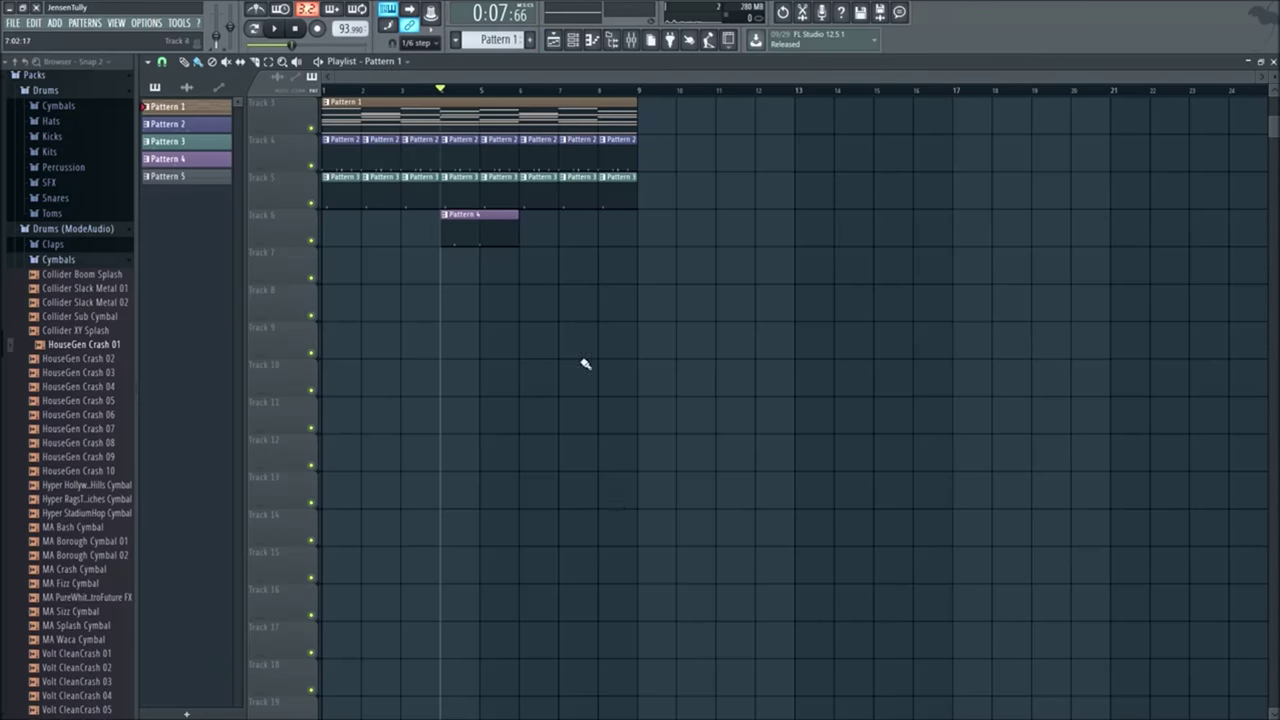
pyautogui.click(569, 42)
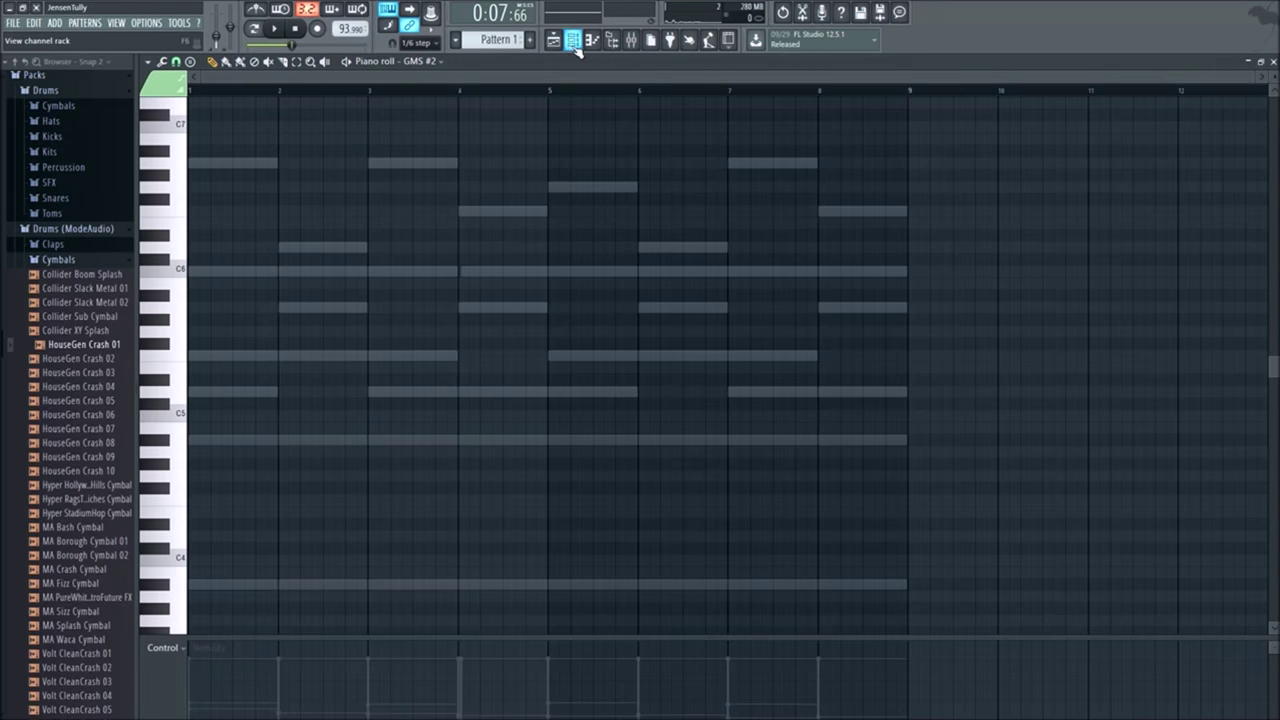
pyautogui.click(572, 42)
pyautogui.click(572, 42)
pyautogui.click(529, 42)
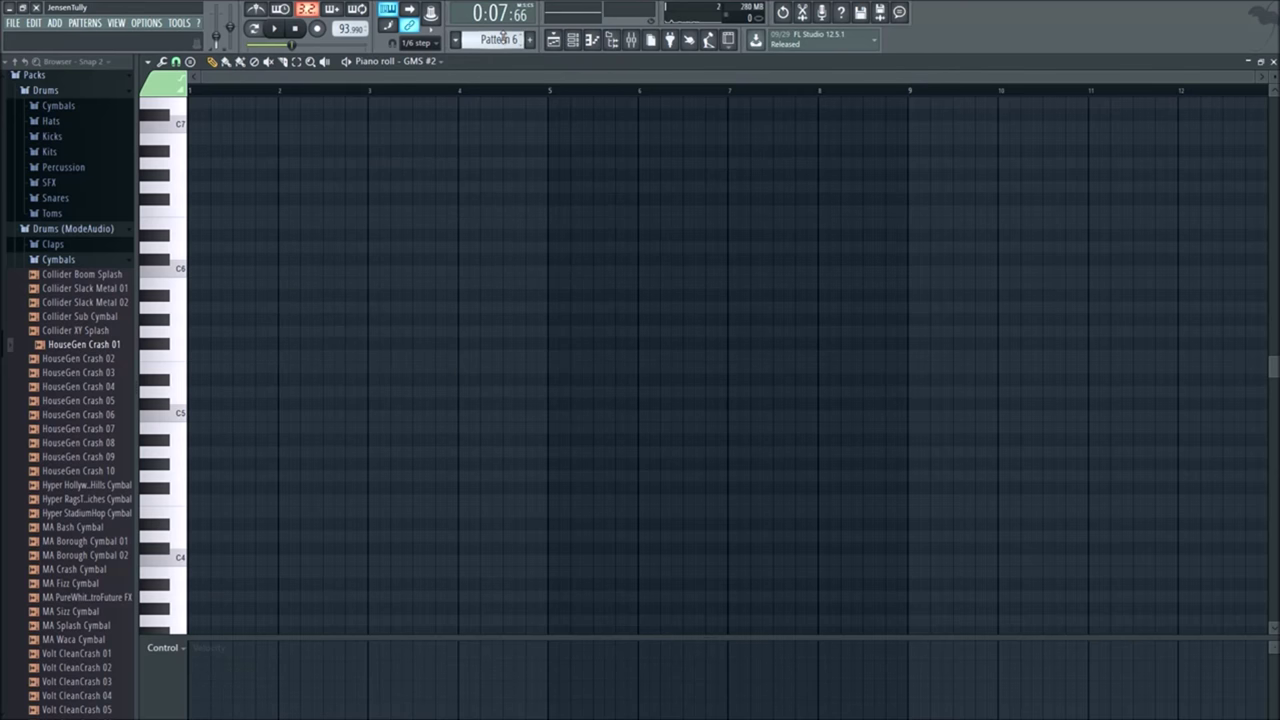
pyautogui.hotkey('ctrl', 'v')
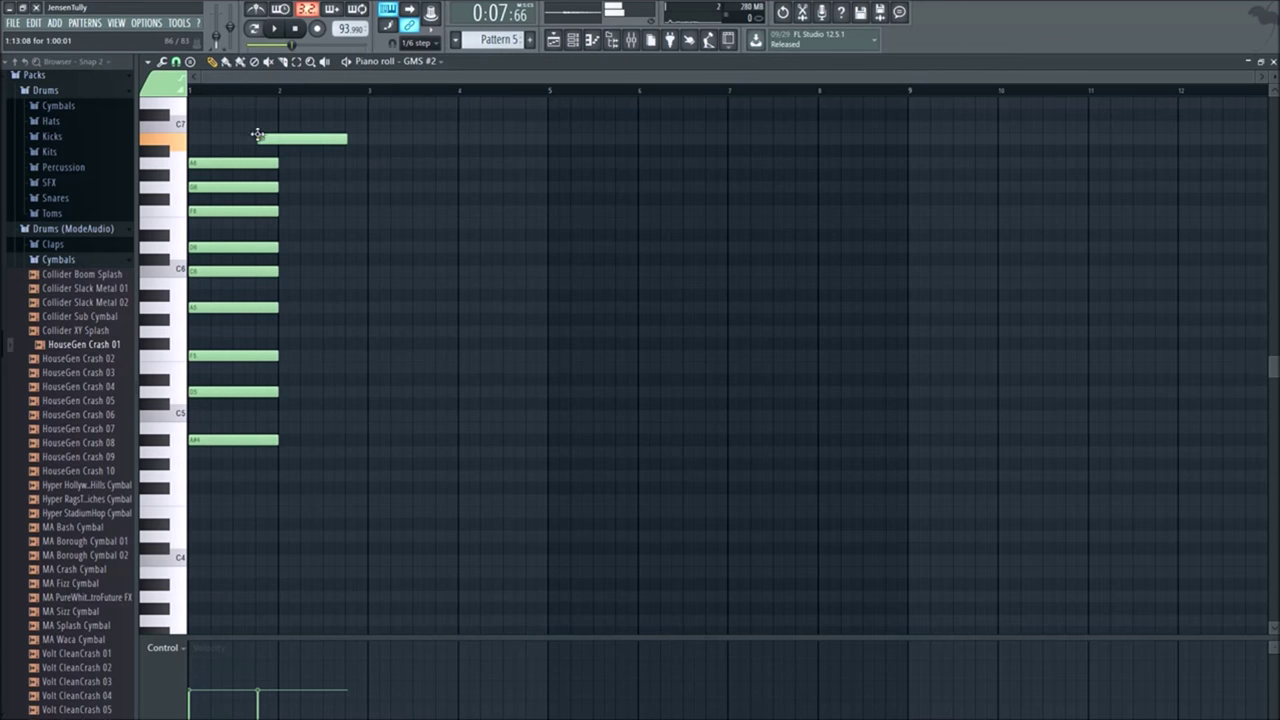
# Step: Set the piano roll snap to Bar and copy the nine reference notes from bar 1 to bar 12
pyautogui.moveTo(220, 492); pyautogui.dragTo(240, 162)
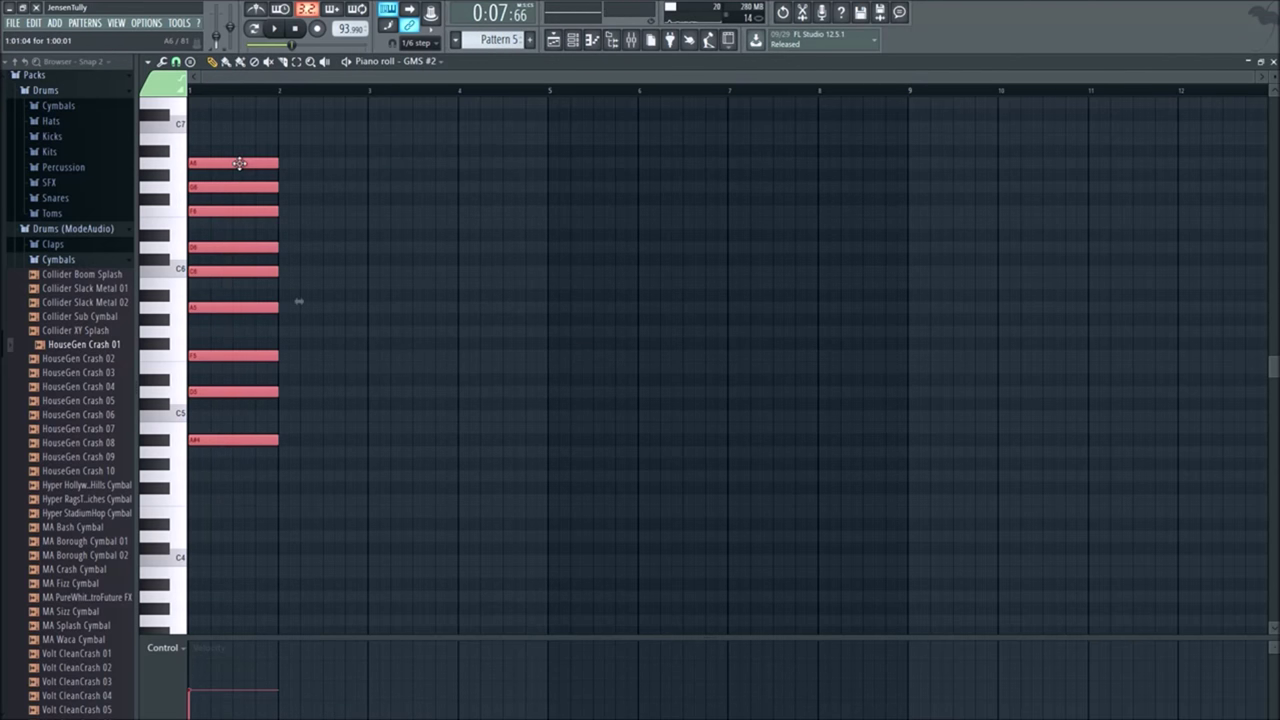
pyautogui.click(355, 580)
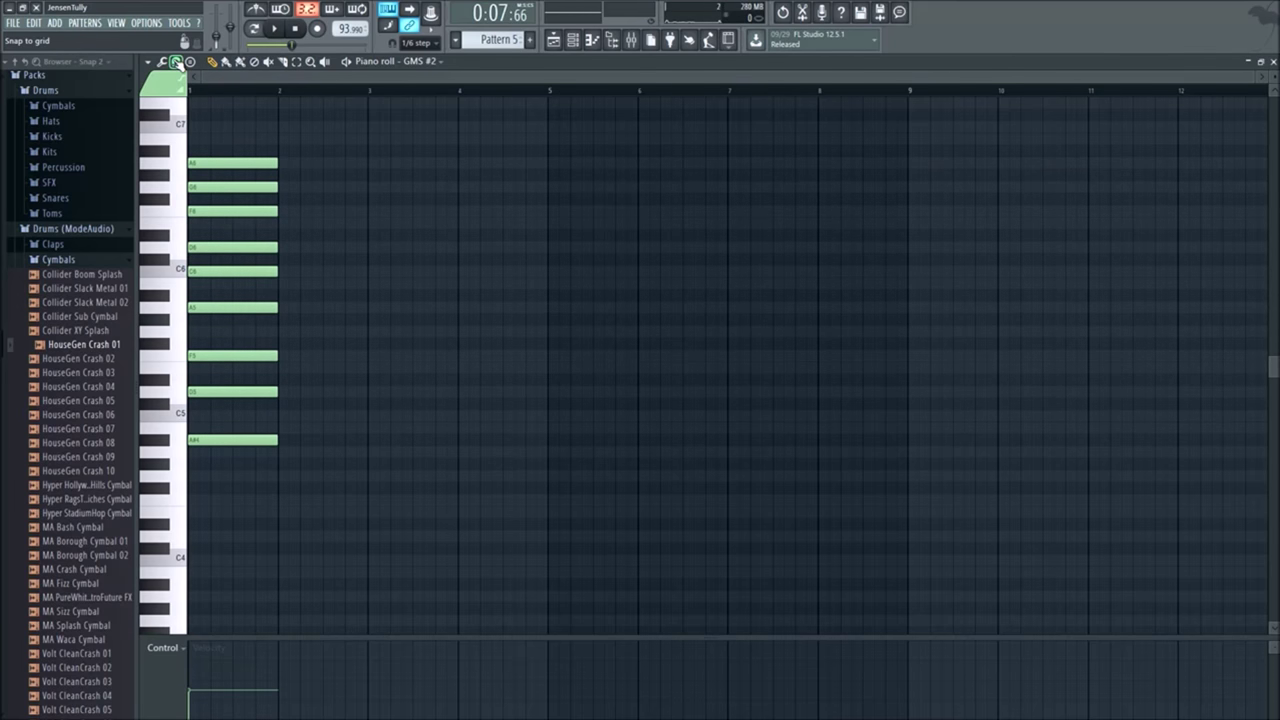
pyautogui.click(176, 61)
pyautogui.click(197, 265)
pyautogui.moveTo(250, 163); pyautogui.dragTo(205, 166)
pyautogui.moveTo(312, 528); pyautogui.dragTo(1200, 214)
# Step: Delete the original notes in bar 1 and move the copied reference stack to bar 13
pyautogui.rightClick(232, 163)
pyautogui.rightClick(245, 307)
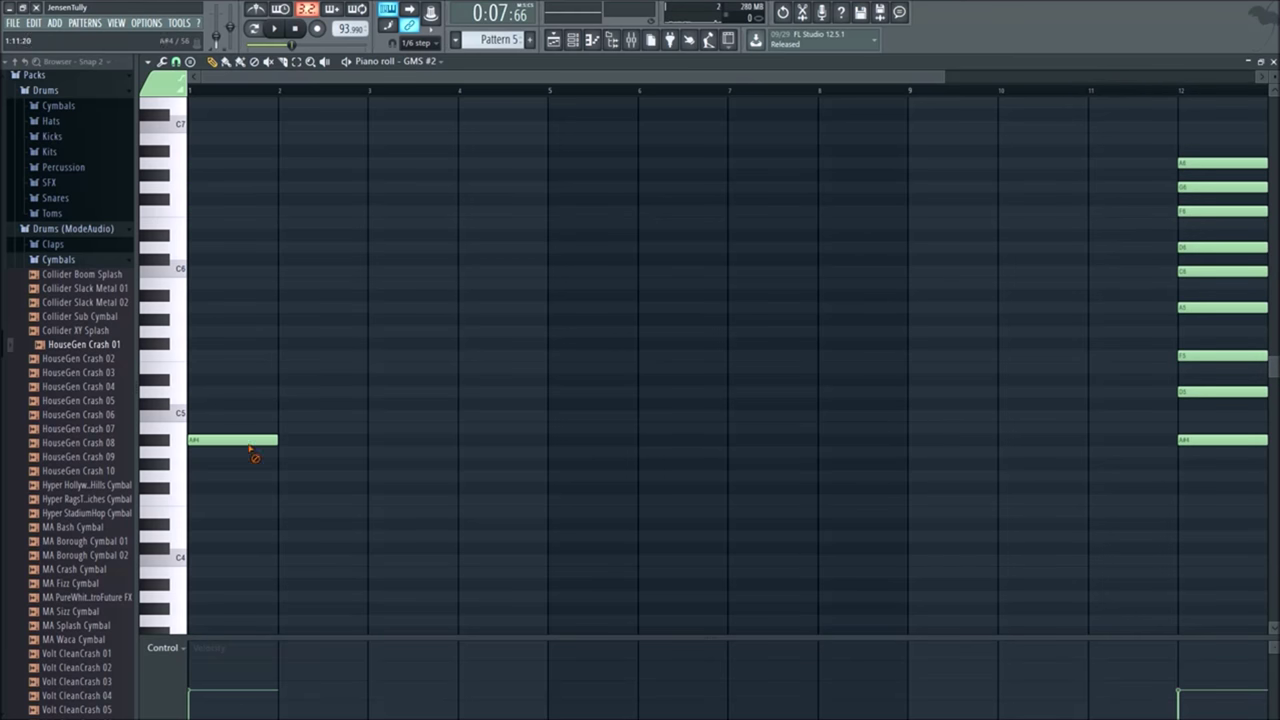
pyautogui.rightClick(251, 440)
pyautogui.scroll(-2, 900, 397)
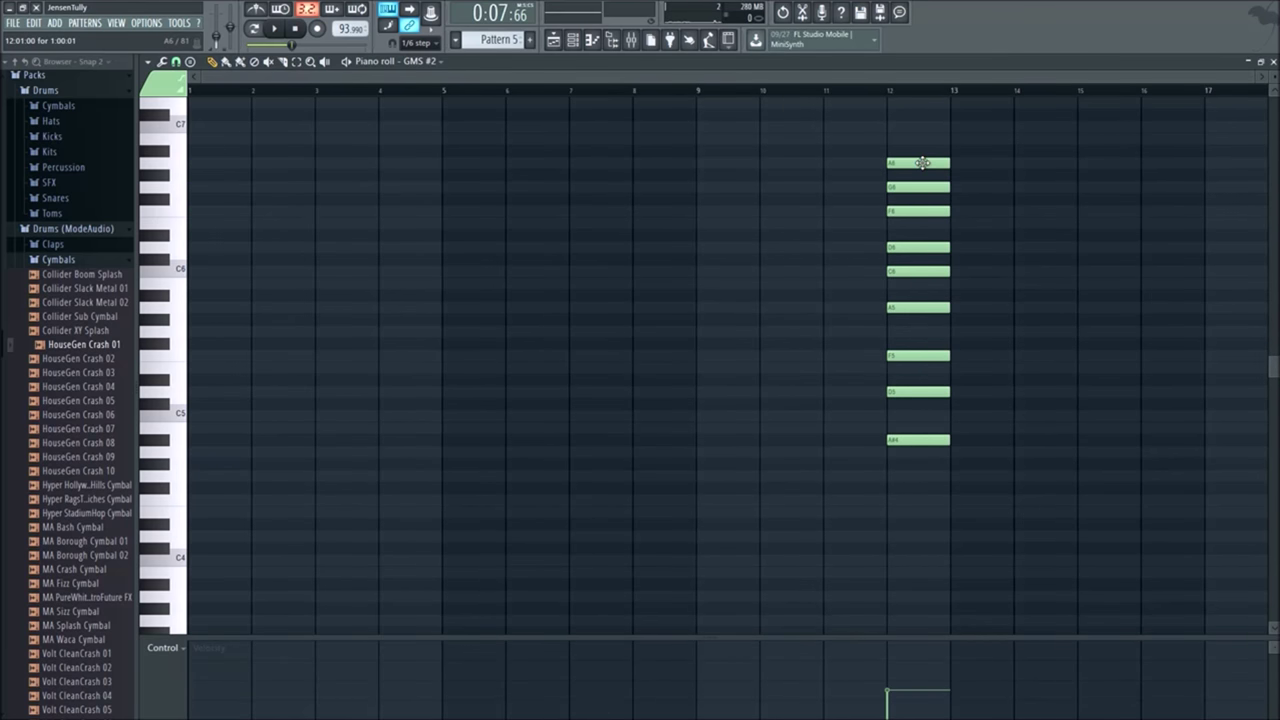
pyautogui.hotkey('ctrl', 'a')
pyautogui.moveTo(919, 163); pyautogui.dragTo(985, 166)
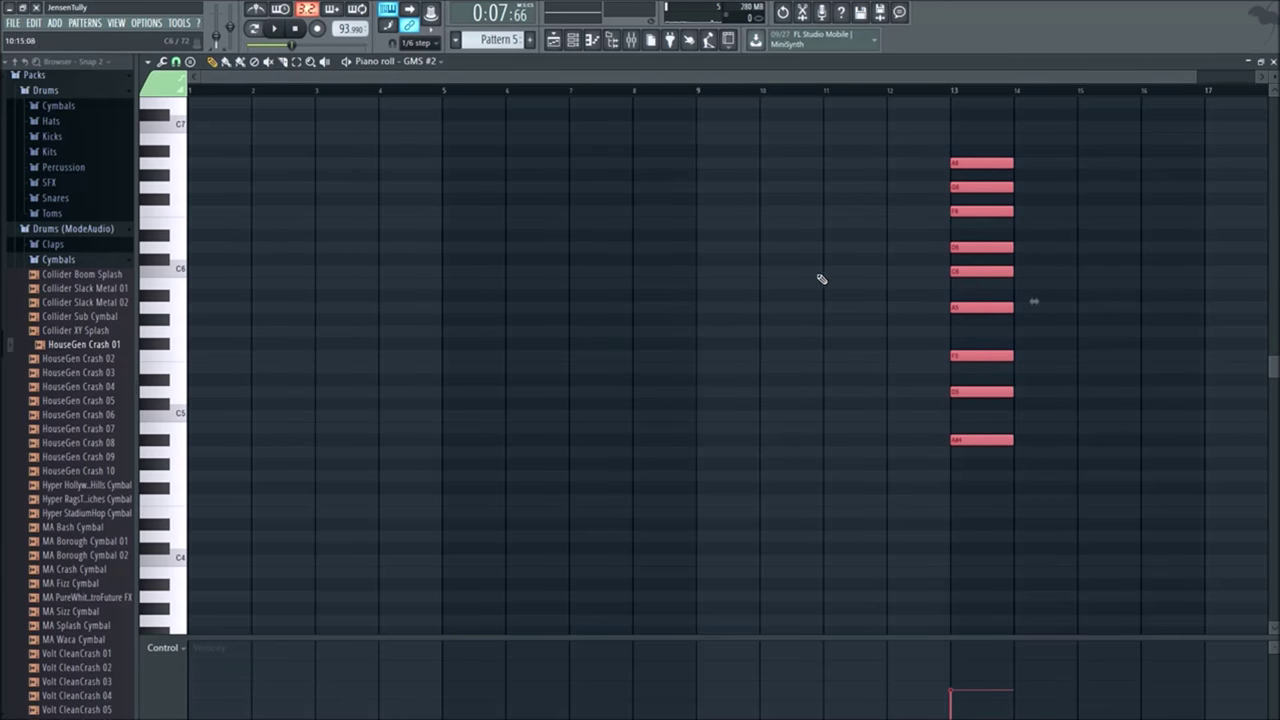
# Step: Paste a copy of the nine reference notes in bar 13 and transpose it down one octave
pyautogui.scroll(-1, 624, 285)
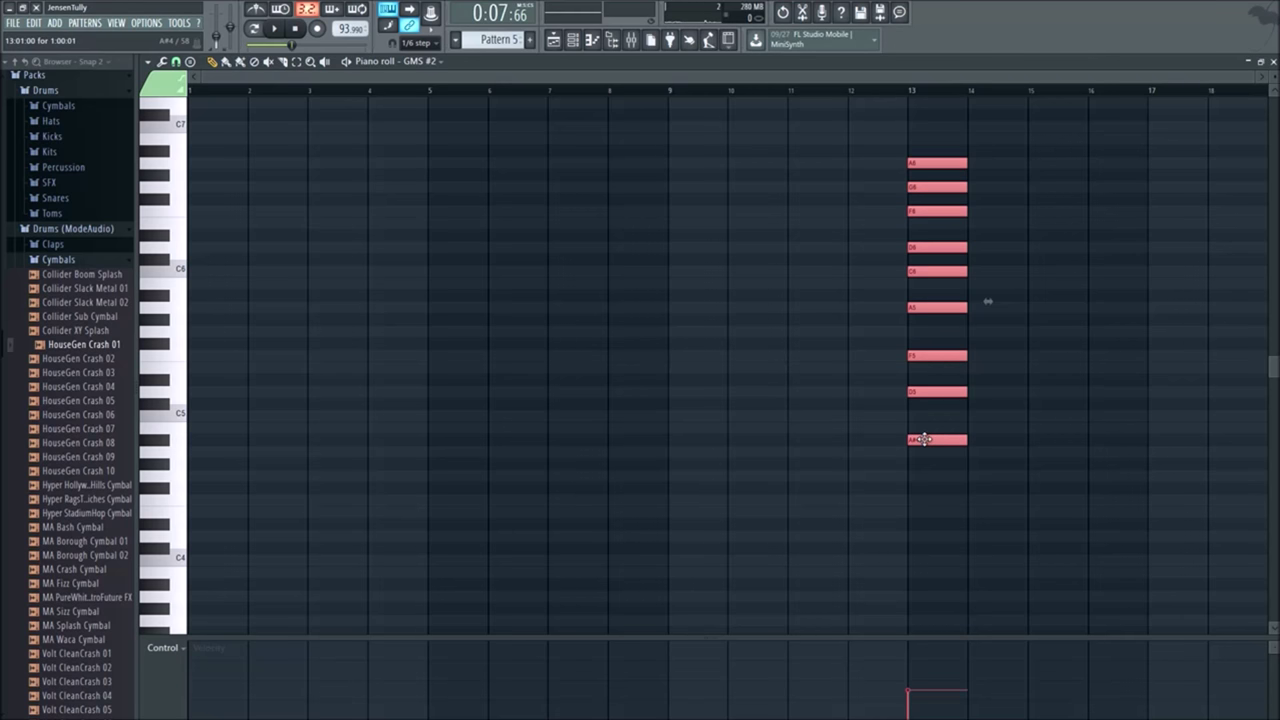
pyautogui.hotkey('ctrl', 'v')
pyautogui.hotkey('ctrl', 'Down')
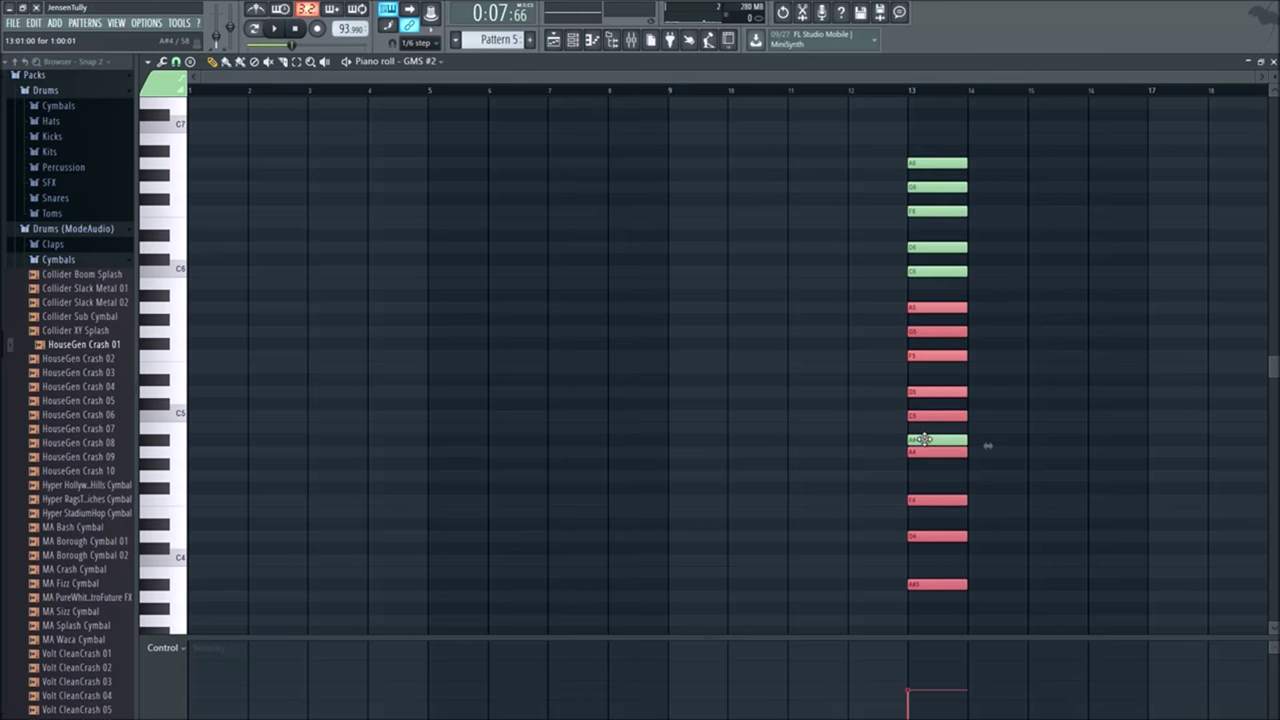
pyautogui.scroll(-1, 900, 442)
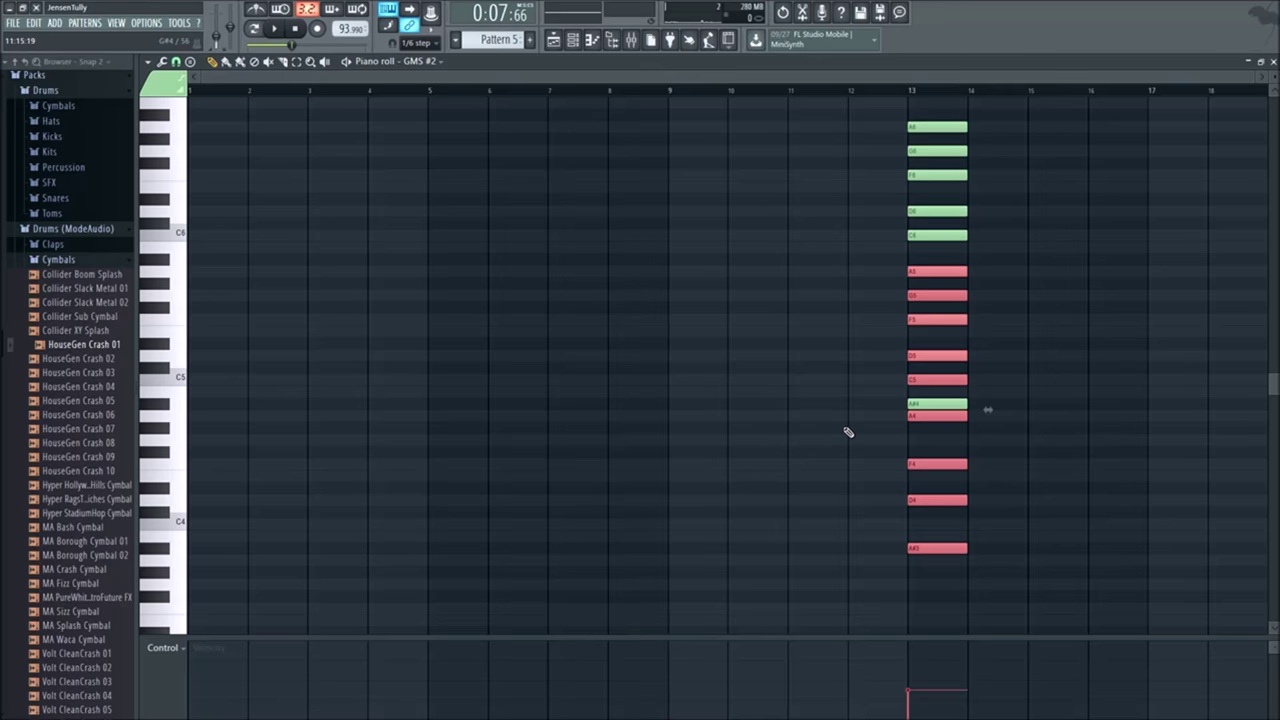
pyautogui.scroll(-1, 848, 432)
pyautogui.scroll(3, 848, 432)
pyautogui.scroll(-3, 848, 432)
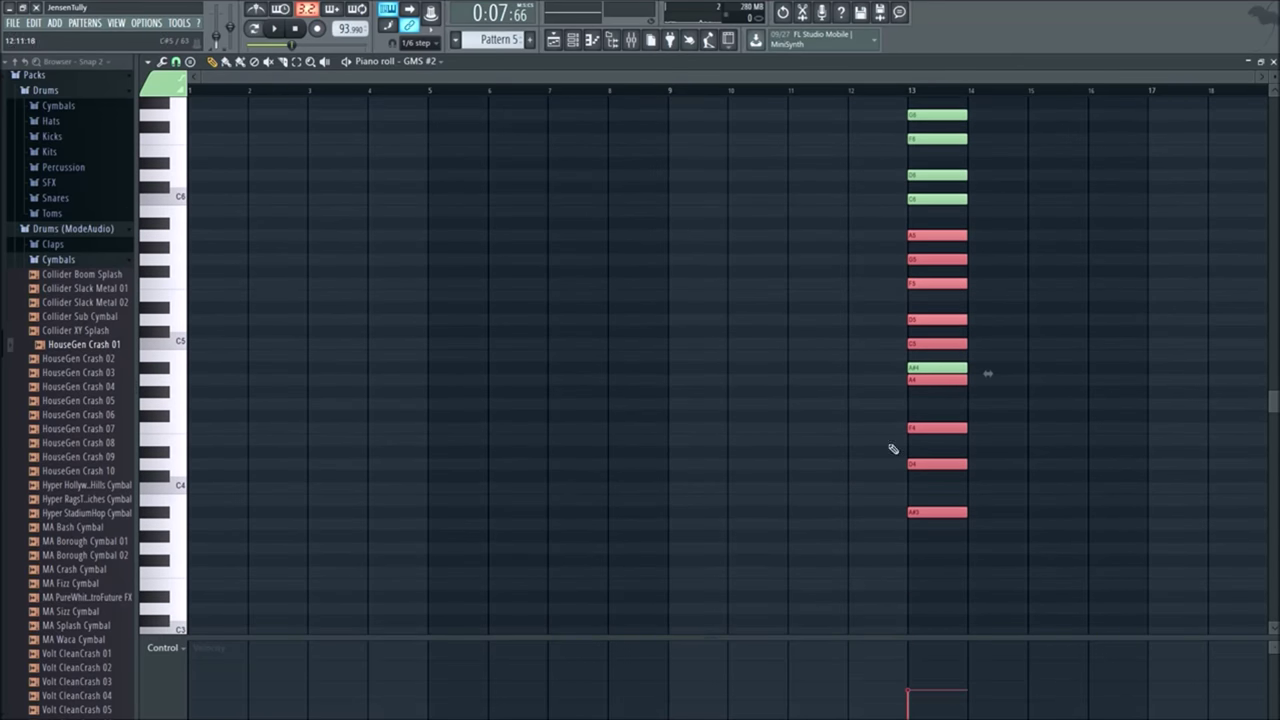
pyautogui.scroll(3, 900, 408)
pyautogui.scroll(-2, 836, 365)
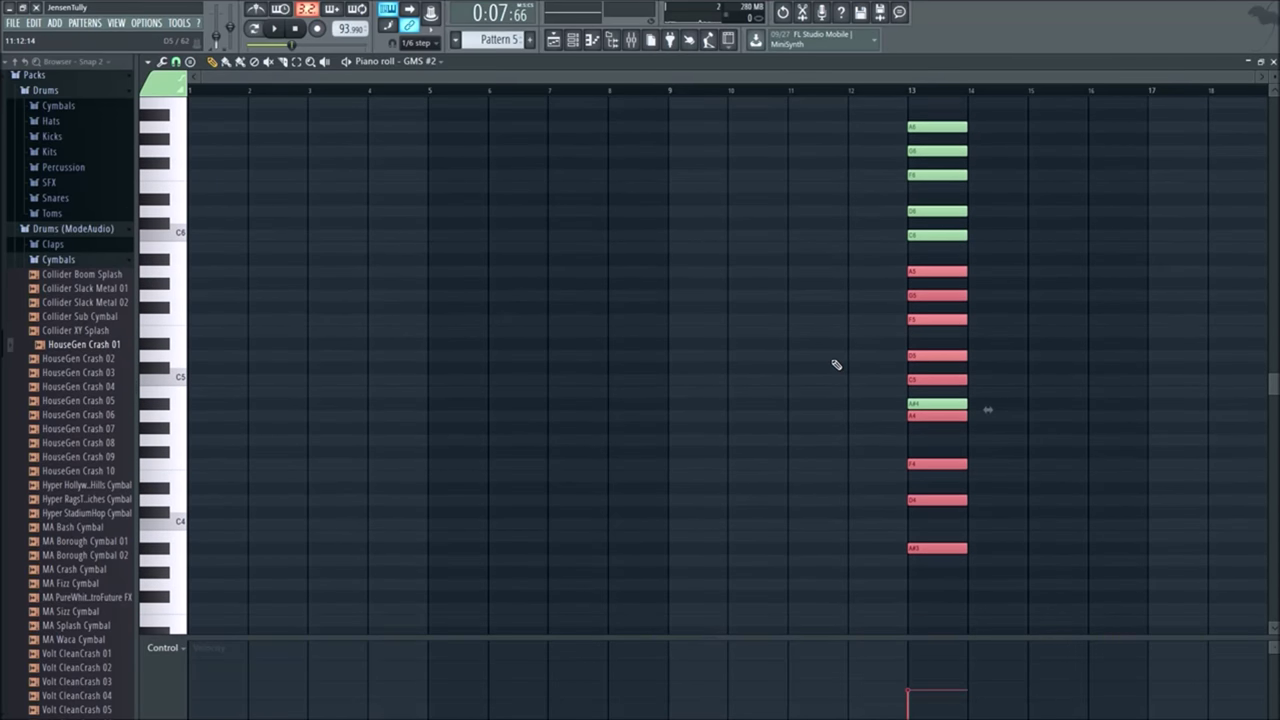
# Step: Lower the pasted copy another octave, down to A#2, and select the entire note stack in bar 13
pyautogui.hotkey('ctrl', 'Down')
pyautogui.scroll(-4, 835, 365)
pyautogui.scroll(2, 767, 349)
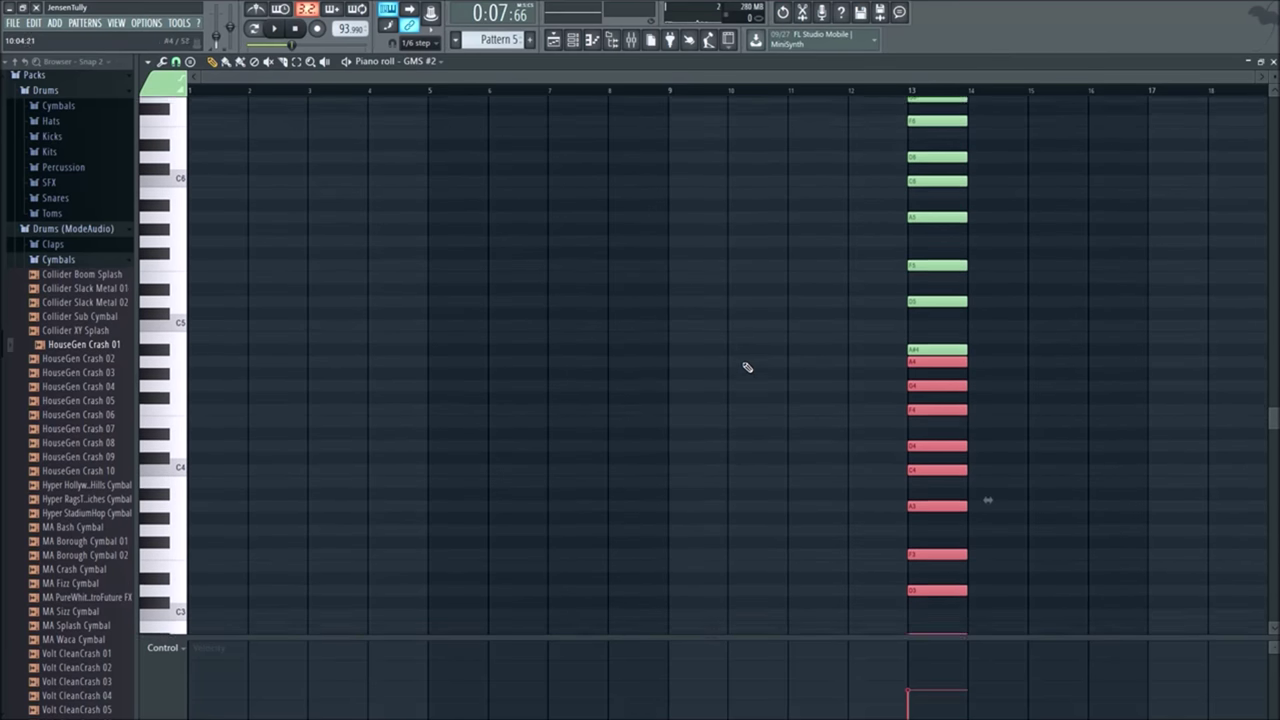
pyautogui.scroll(-3, 811, 322)
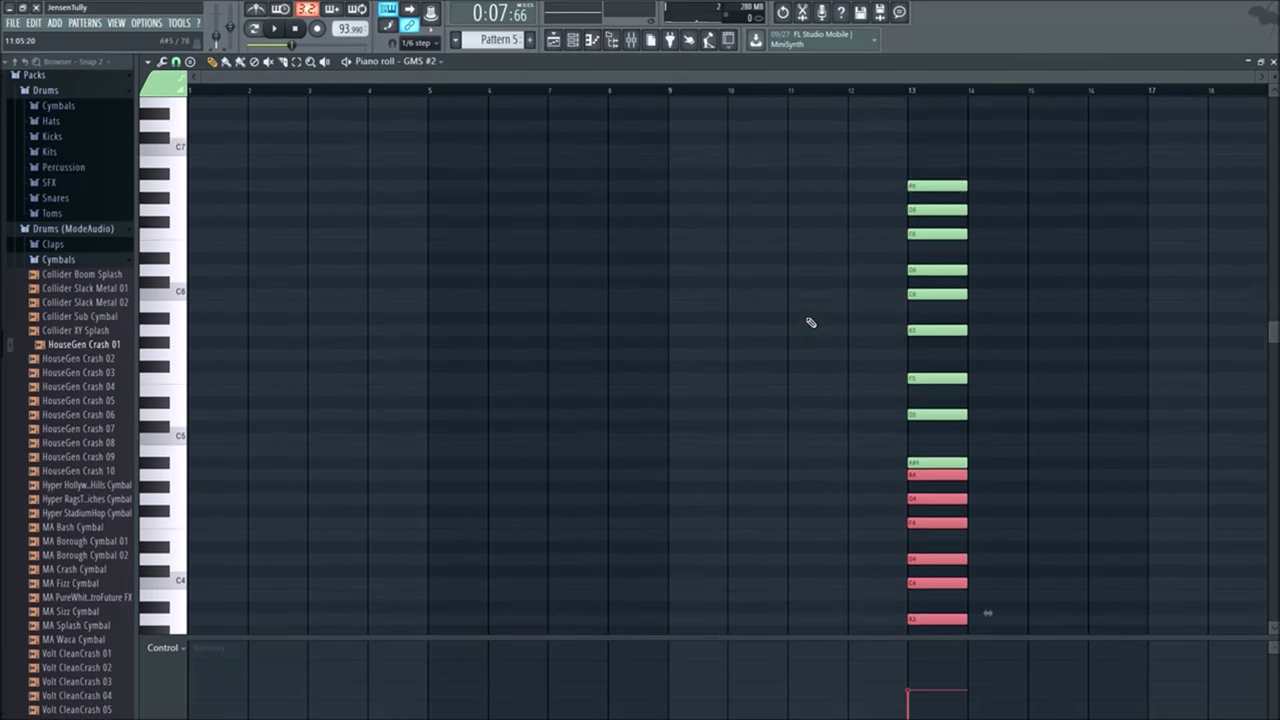
pyautogui.hotkey('ctrl', 'd')
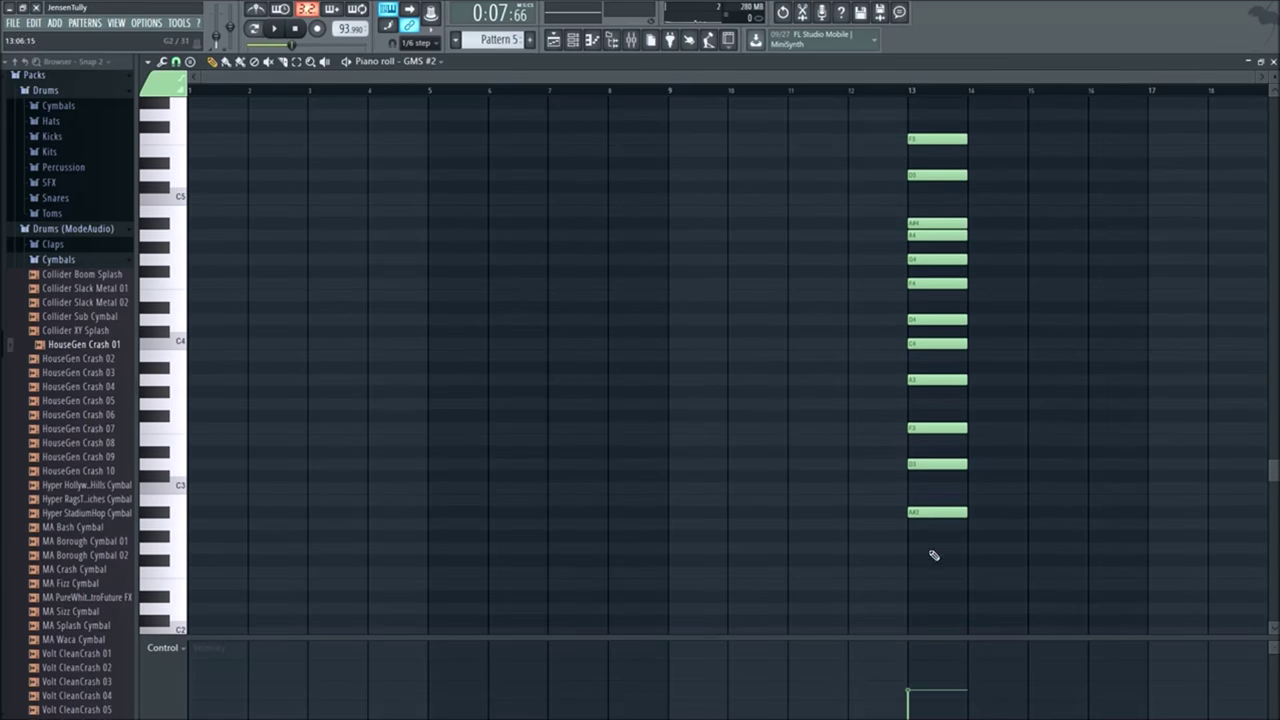
pyautogui.moveTo(941, 569); pyautogui.dragTo(897, 303)
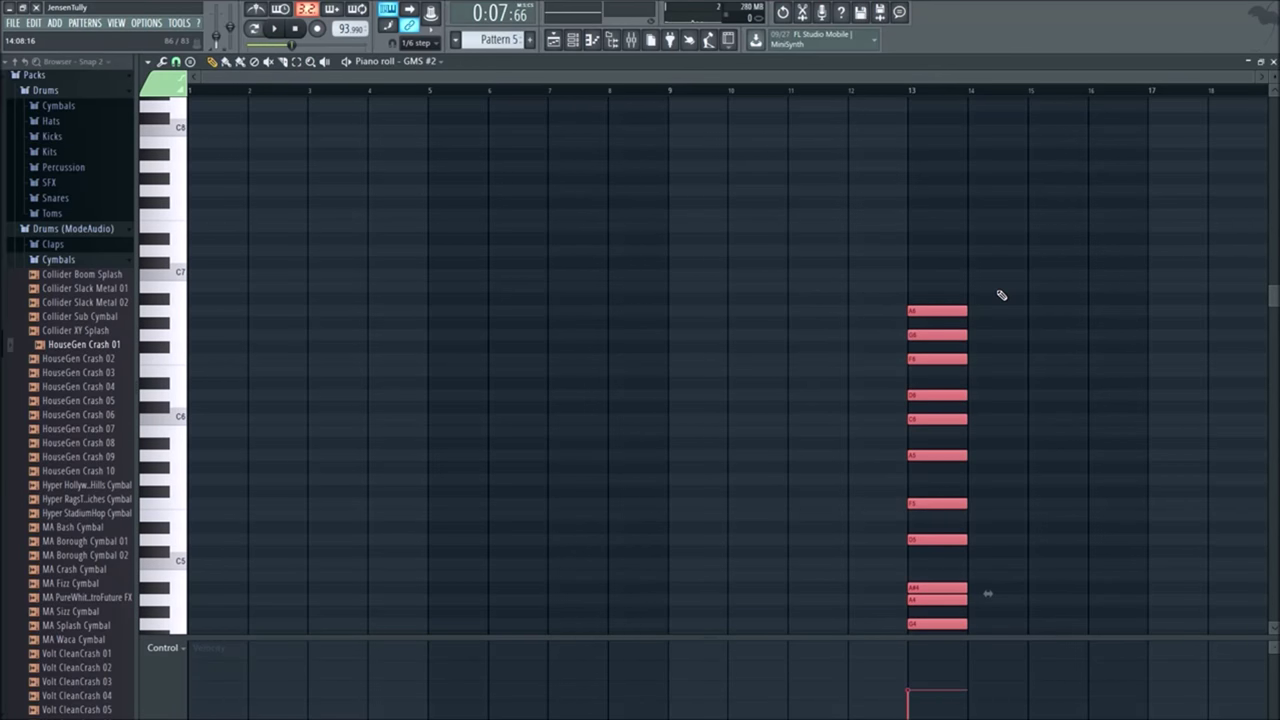
# Step: Try transposing the selected note stack in bar 13 upward
pyautogui.hotkey('shift', 'Up')
pyautogui.hotkey('shift', 'Up')
pyautogui.hotkey('shift', 'Up')
pyautogui.hotkey('shift', 'Up')
pyautogui.hotkey('shift', 'Up')
pyautogui.hotkey('shift', 'Up')
pyautogui.hotkey('shift', 'Down')
pyautogui.hotkey('shift', 'Down')
pyautogui.hotkey('shift', 'Down')
pyautogui.hotkey('shift', 'Down')
pyautogui.hotkey('shift', 'Down')
pyautogui.hotkey('shift', 'Down')
pyautogui.hotkey('shift', 'Down')
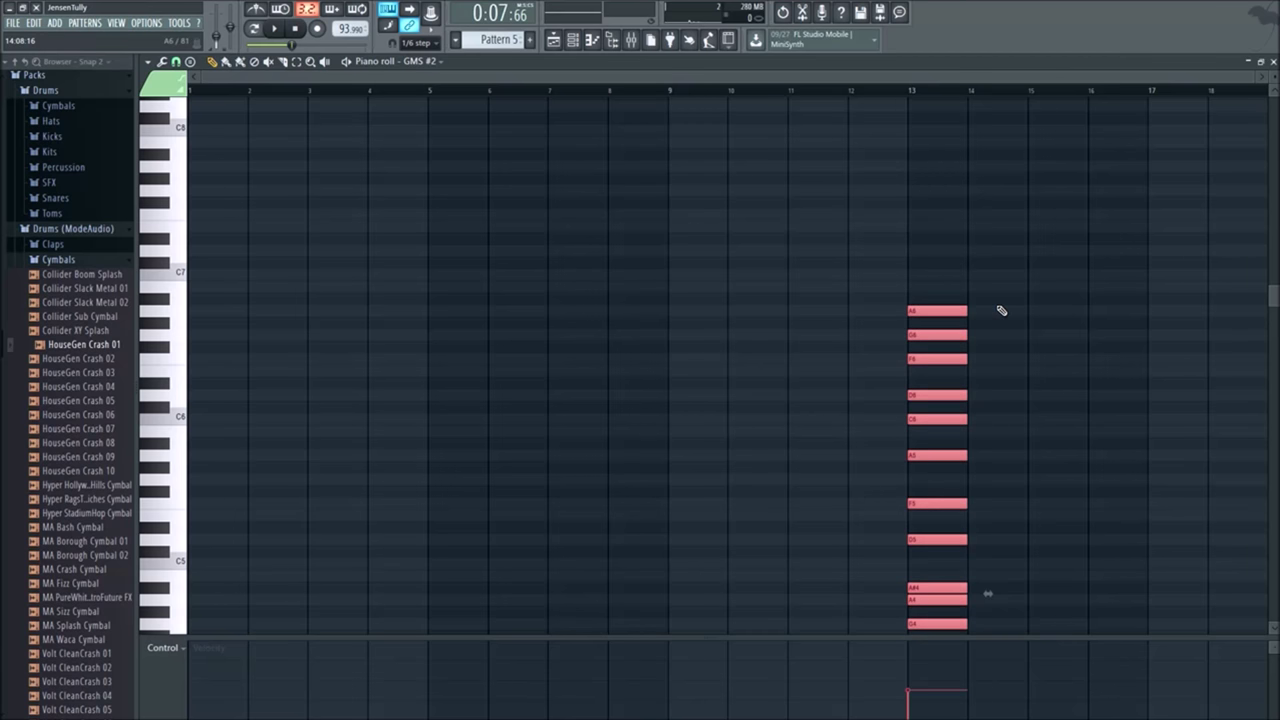
# Step: Paste a copy of the bar 13 stack, raise it until its lowest note is A#6, and deselect the notes
pyautogui.hotkey('ctrl', 'v')
pyautogui.hotkey('shift', 'Up')
pyautogui.hotkey('shift', 'Up')
pyautogui.hotkey('shift', 'Up')
pyautogui.hotkey('shift', 'Up')
pyautogui.hotkey('shift', 'Up')
pyautogui.hotkey('shift', 'Up')
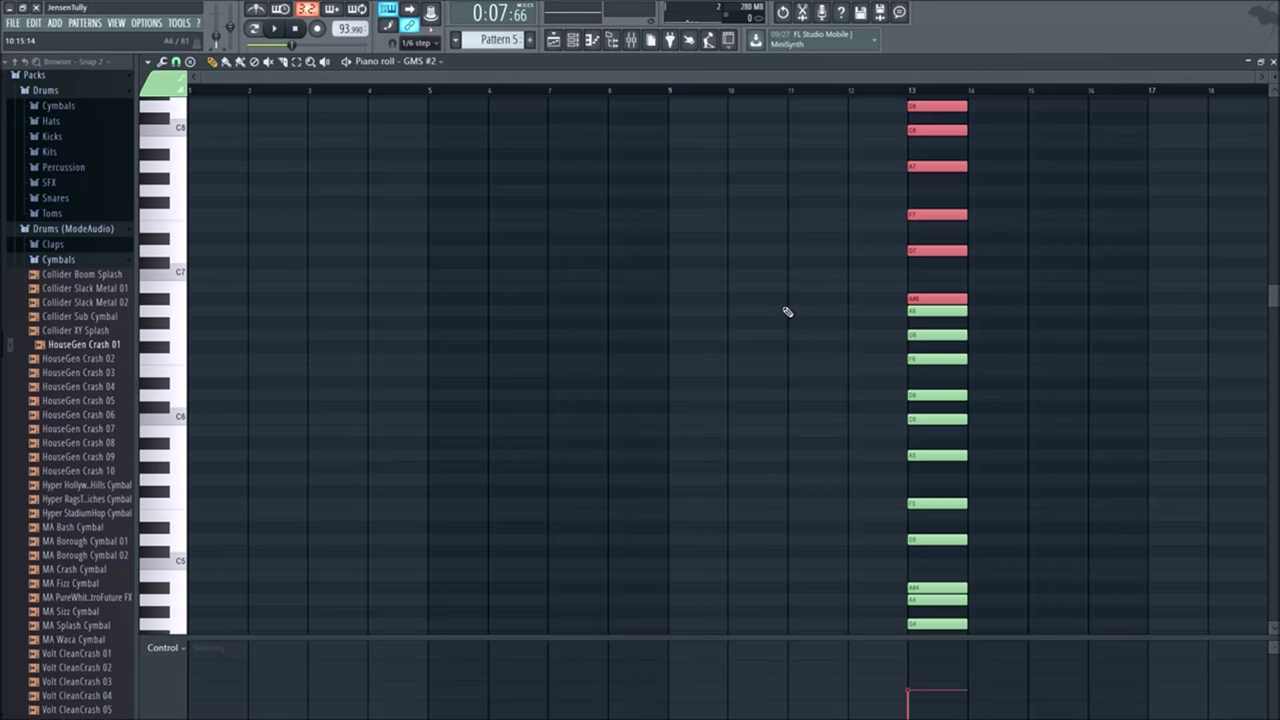
pyautogui.scroll(4, 787, 312)
pyautogui.scroll(-1, 783, 347)
pyautogui.hotkey('ctrl', 'd')
pyautogui.scroll(-1, 716, 346)
pyautogui.scroll(-1, 716, 346)
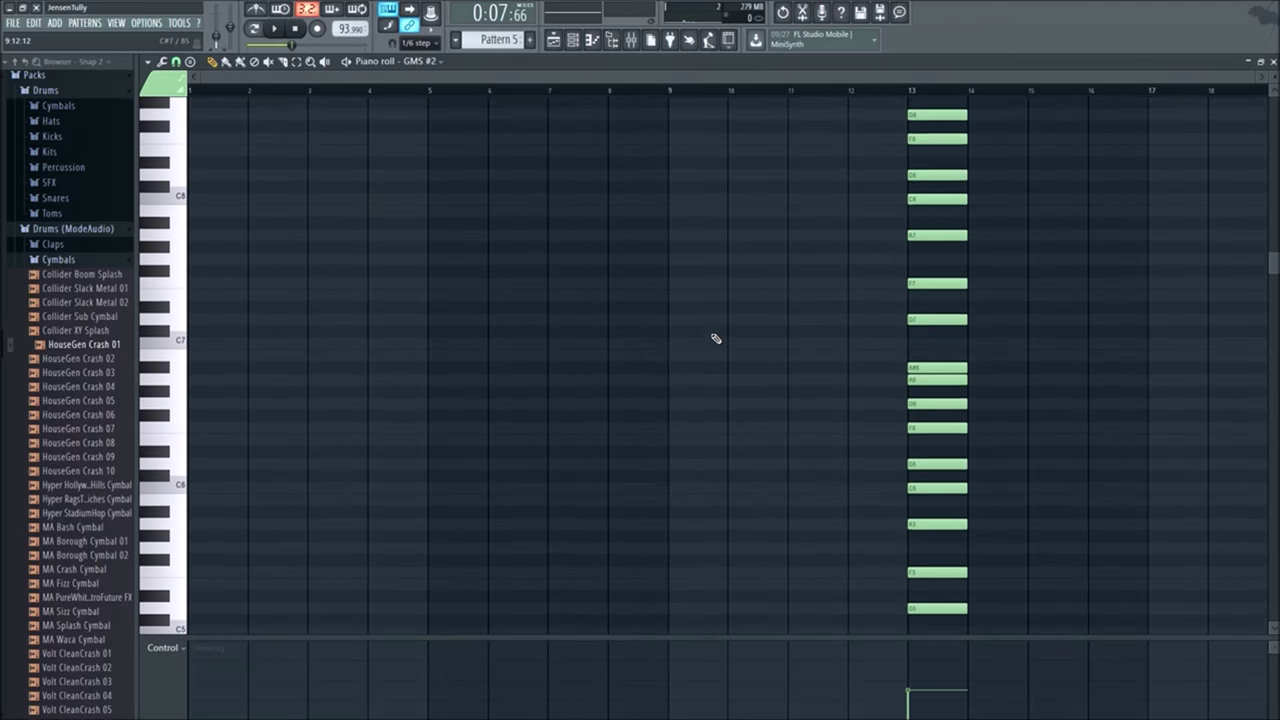
pyautogui.hotkey('ctrl', 'Up')
pyautogui.hotkey('ctrl', 'Up')
pyautogui.moveTo(330, 297); pyautogui.dragTo(215, 535)
pyautogui.rightClick(223, 540)
pyautogui.hotkey('ctrl', 'Down')
pyautogui.hotkey('ctrl', 'Down')
pyautogui.moveTo(130, 316)
pyautogui.mouseDown()
pyautogui.moveTo(261, 316)
pyautogui.moveTo(118, 316)
pyautogui.moveTo(129, 316)
pyautogui.mouseUp()
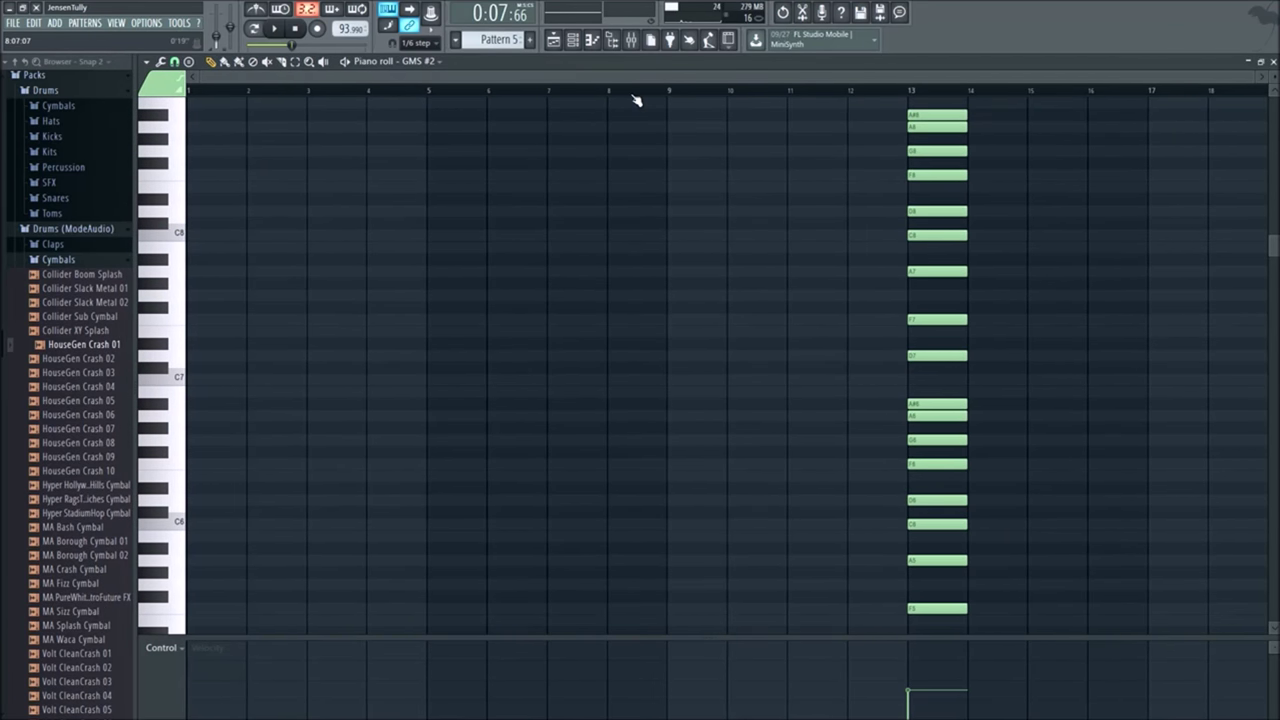
# Step: Place one-bar notes on F7 in bar 1 and on D7 in bar 2, following the reference pitches
pyautogui.click(612, 40)
pyautogui.moveTo(148, 283)
pyautogui.mouseDown()
pyautogui.moveTo(40, 283)
pyautogui.moveTo(38, 228)
pyautogui.moveTo(165, 236)
pyautogui.moveTo(98, 248)
pyautogui.mouseUp()
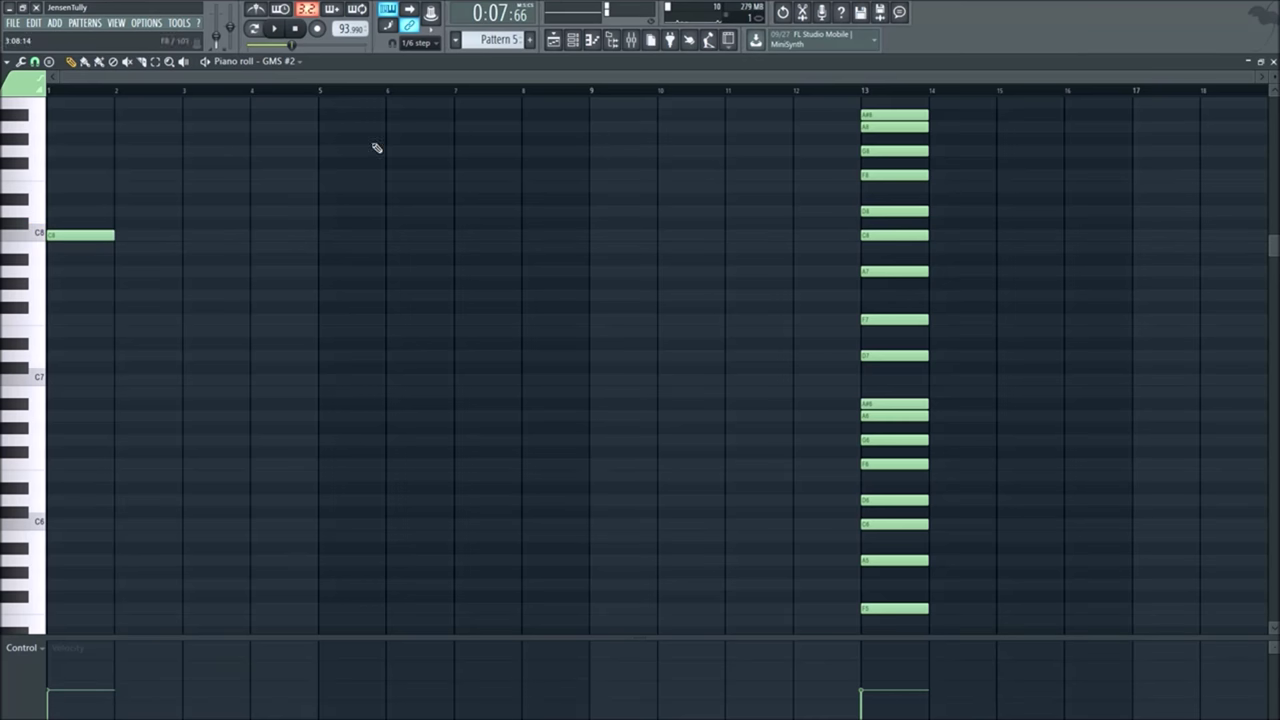
pyautogui.click(611, 40)
pyautogui.moveTo(231, 231); pyautogui.dragTo(208, 322)
pyautogui.click(252, 355)
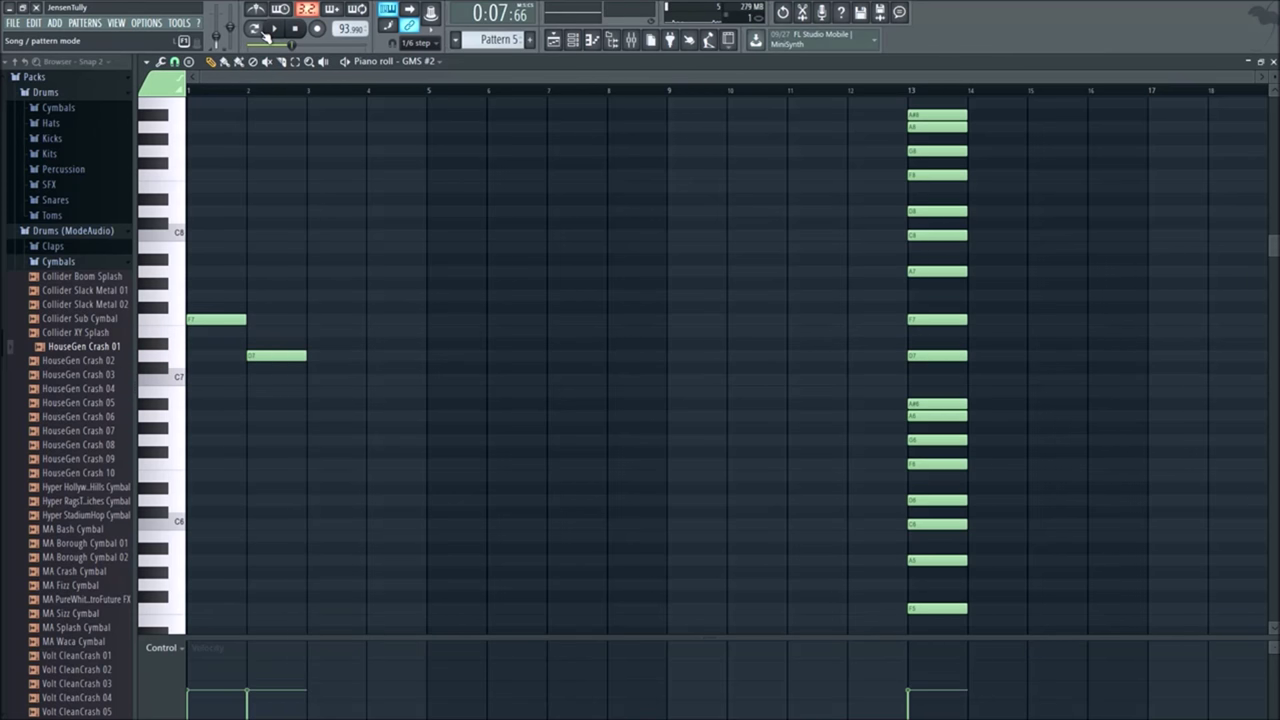
# Step: Add Pattern 5 to Track 7 of the playlist, starting at bar 1
pyautogui.press('F5')
pyautogui.click(373, 279)
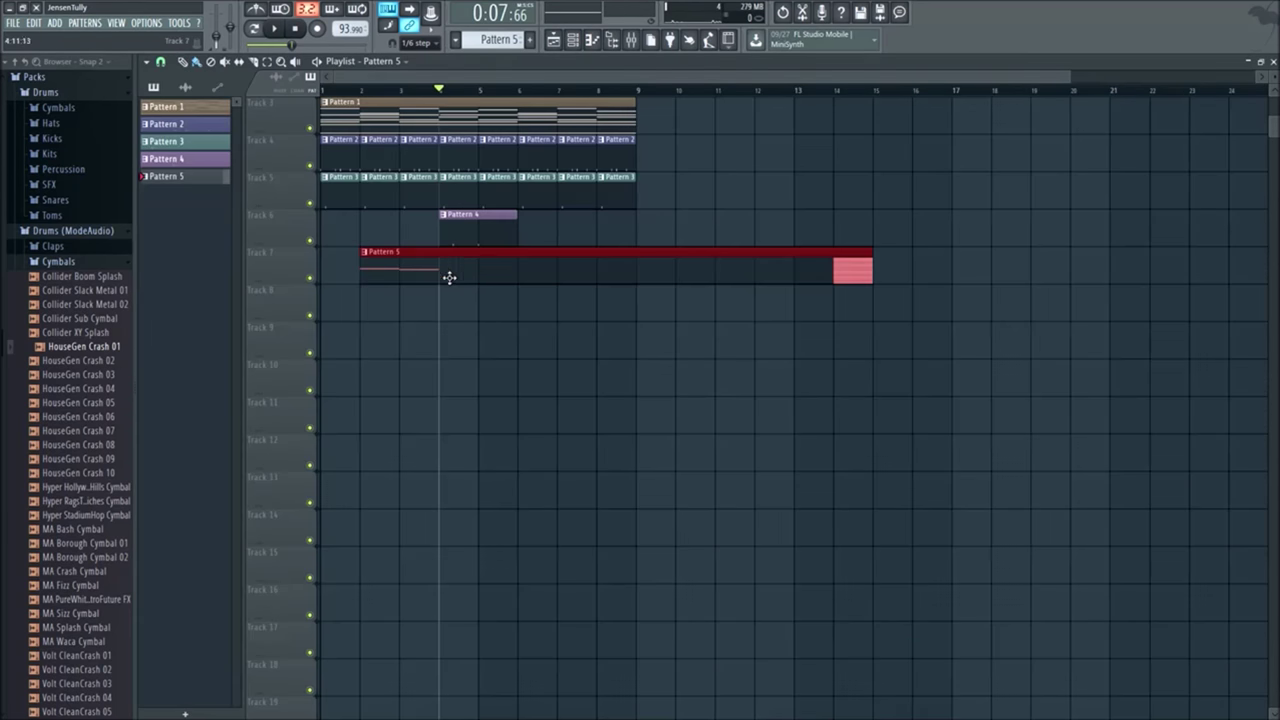
pyautogui.moveTo(449, 277); pyautogui.dragTo(409, 277)
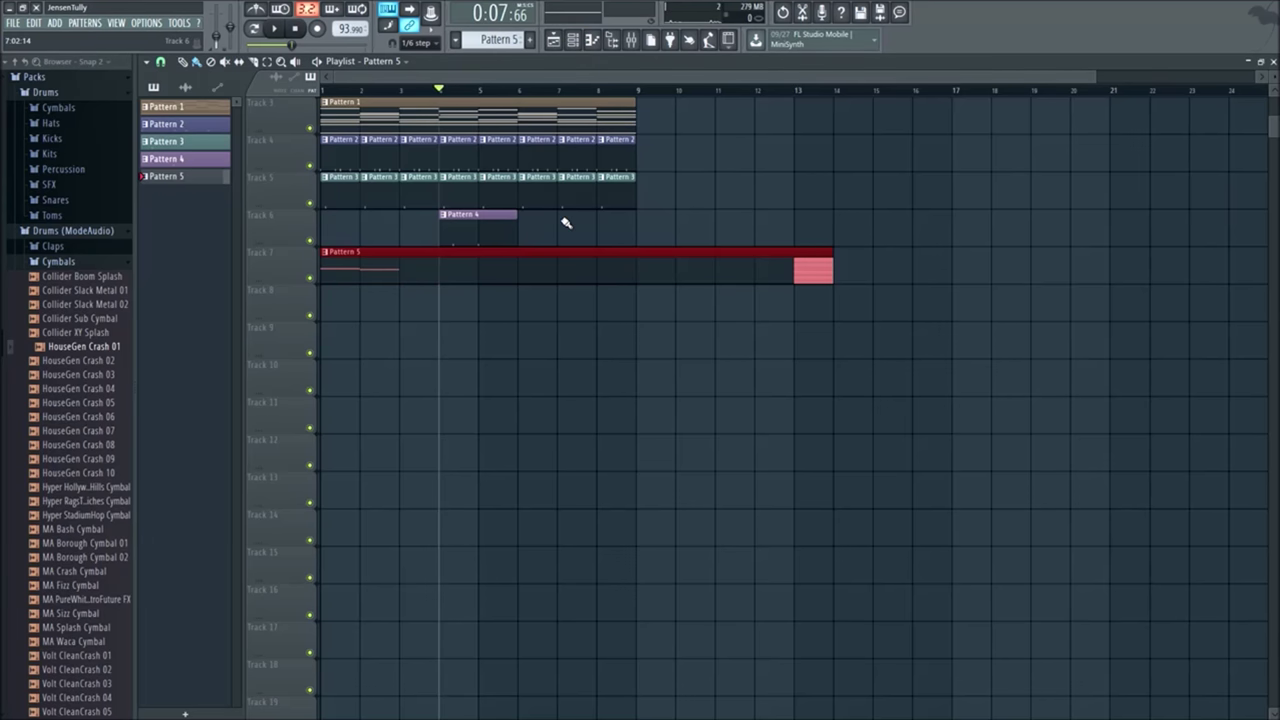
# Step: Reopen Pattern 5's GMS #2 piano roll and set its snap to 1/2 step
pyautogui.click(591, 40)
pyautogui.click(591, 40)
pyautogui.doubleClick(517, 254)
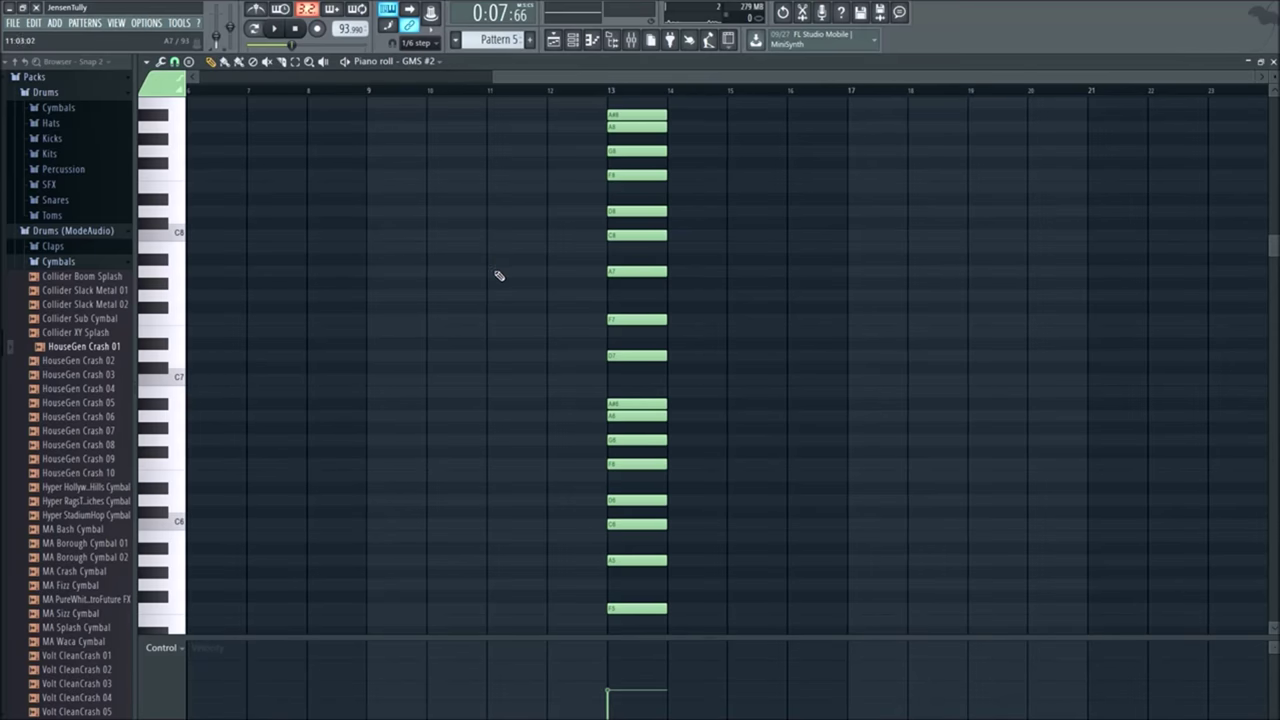
pyautogui.click(175, 61)
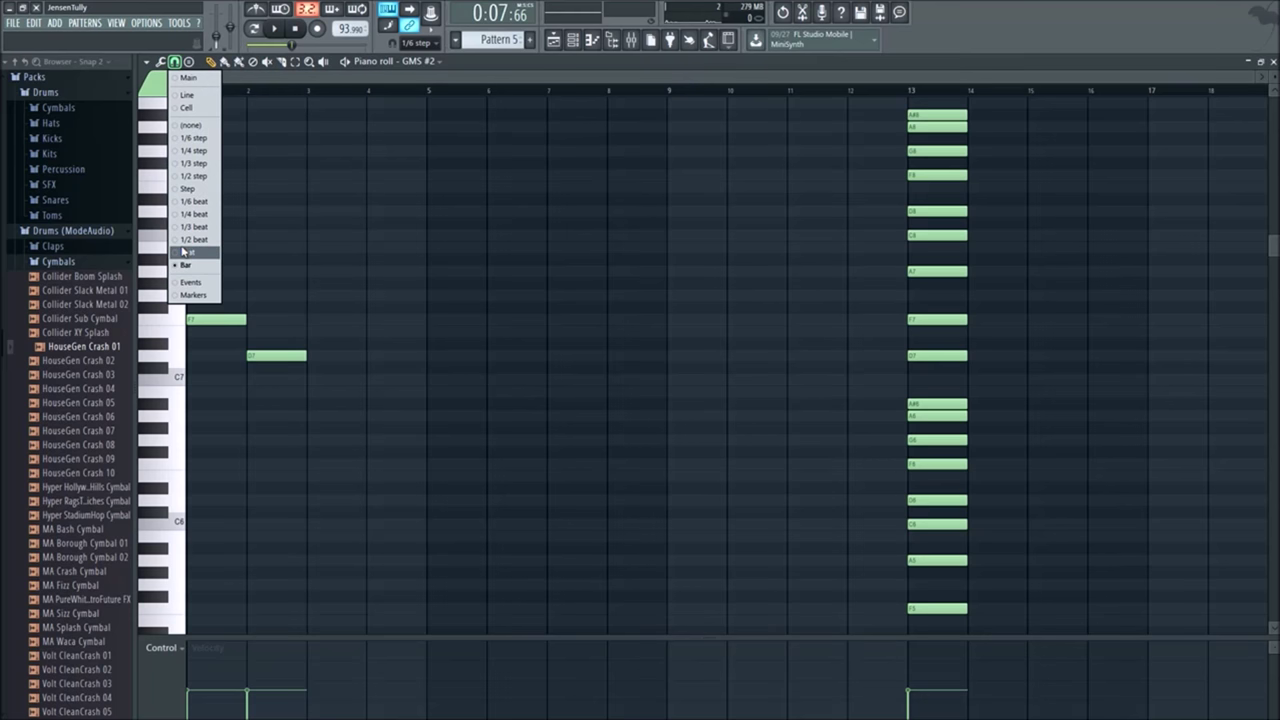
pyautogui.click(196, 181)
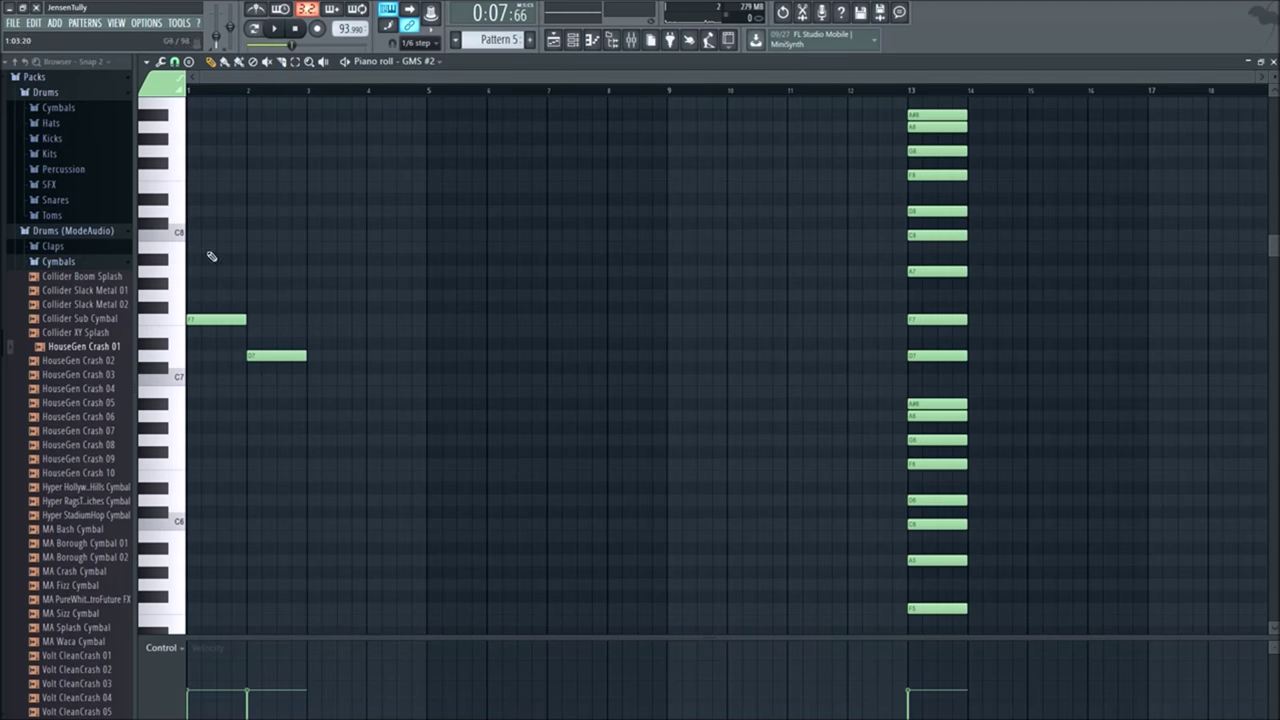
# Step: Shorten the first note in bar 1 to just under a quarter bar, move it to C7, and audition it
pyautogui.moveTo(246, 320); pyautogui.dragTo(203, 328)
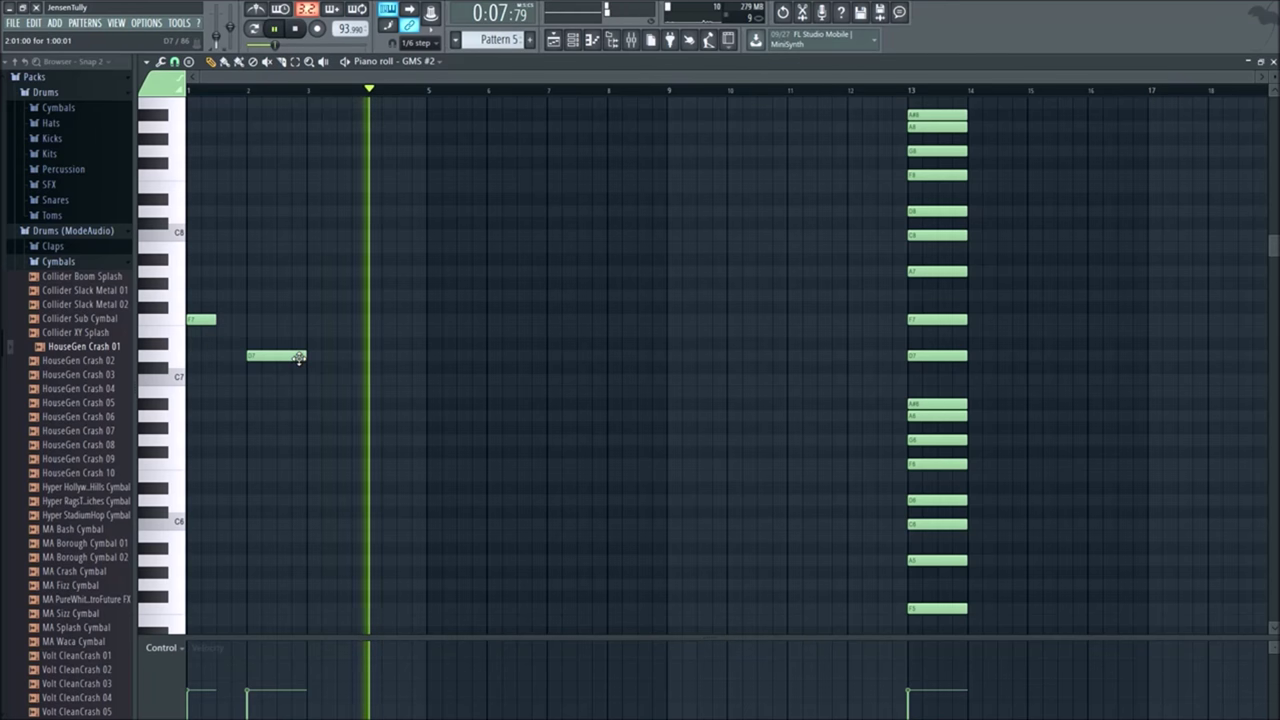
pyautogui.press('space')
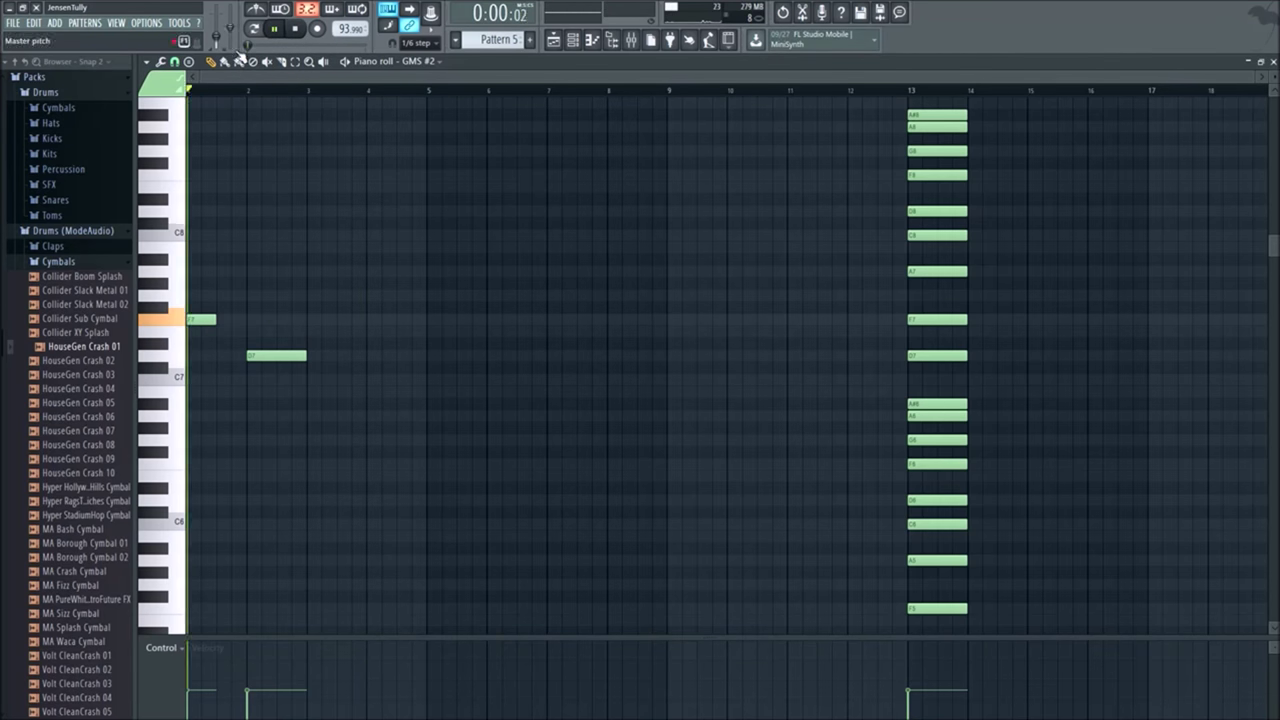
pyautogui.moveTo(205, 319); pyautogui.dragTo(201, 385)
pyautogui.press('space')
pyautogui.press('space')
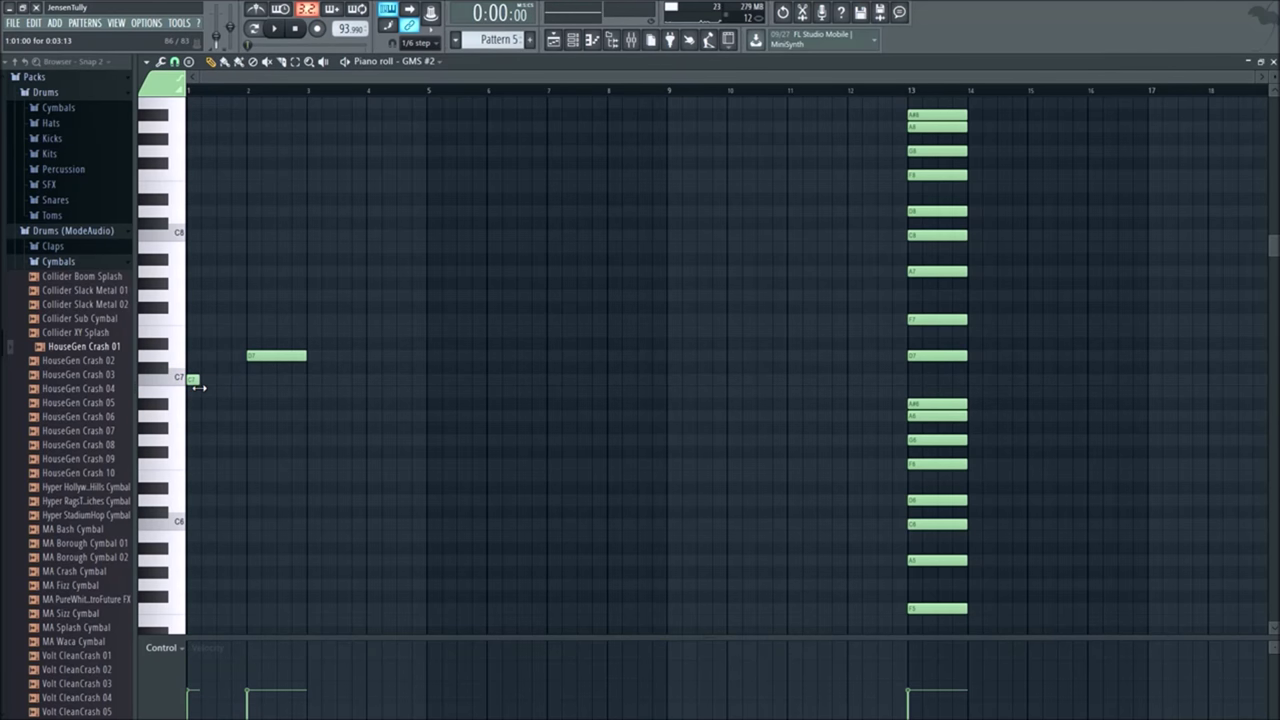
# Step: Try a second short C7 note in the middle of bar 1 during playback
pyautogui.press('space')
pyautogui.click(225, 381)
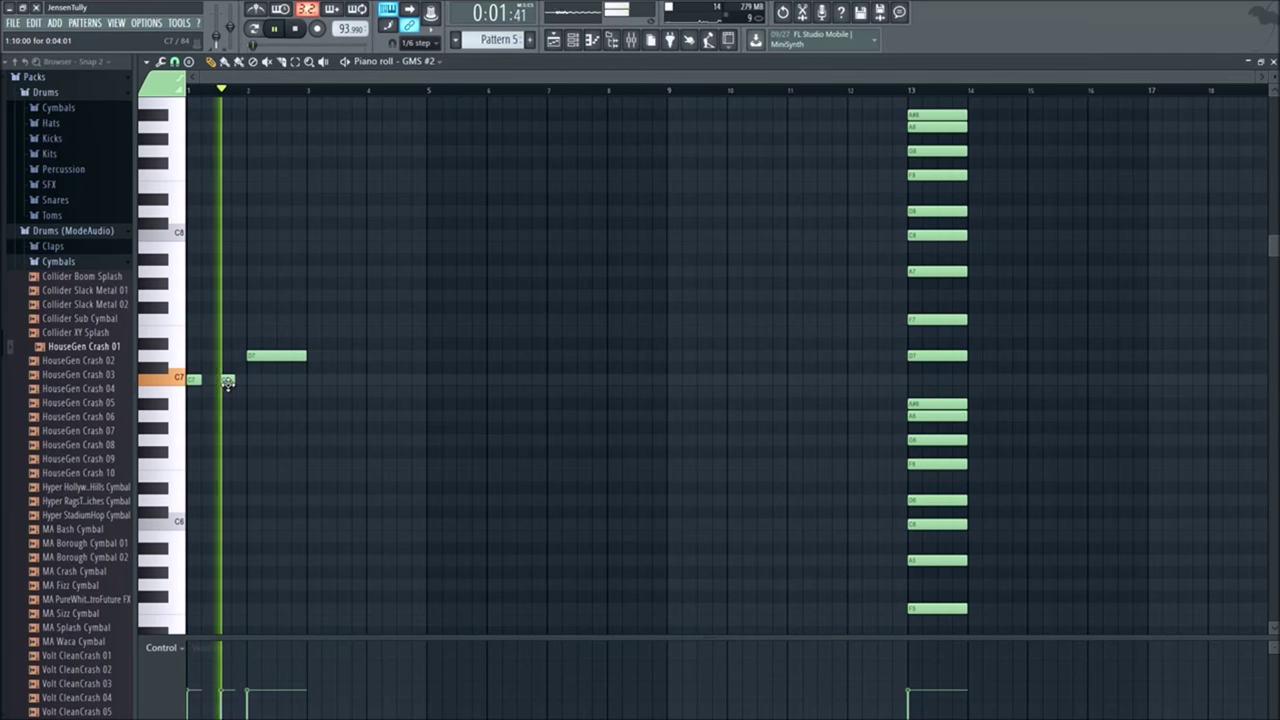
pyautogui.moveTo(225, 381); pyautogui.dragTo(212, 385)
# Step: Stop playback and delete all melody notes in bars 1 and 2, keeping the reference stack in bar 13
pyautogui.press('space')
pyautogui.rightClick(290, 355)
pyautogui.rightClick(193, 380)
pyautogui.rightClick(212, 380)
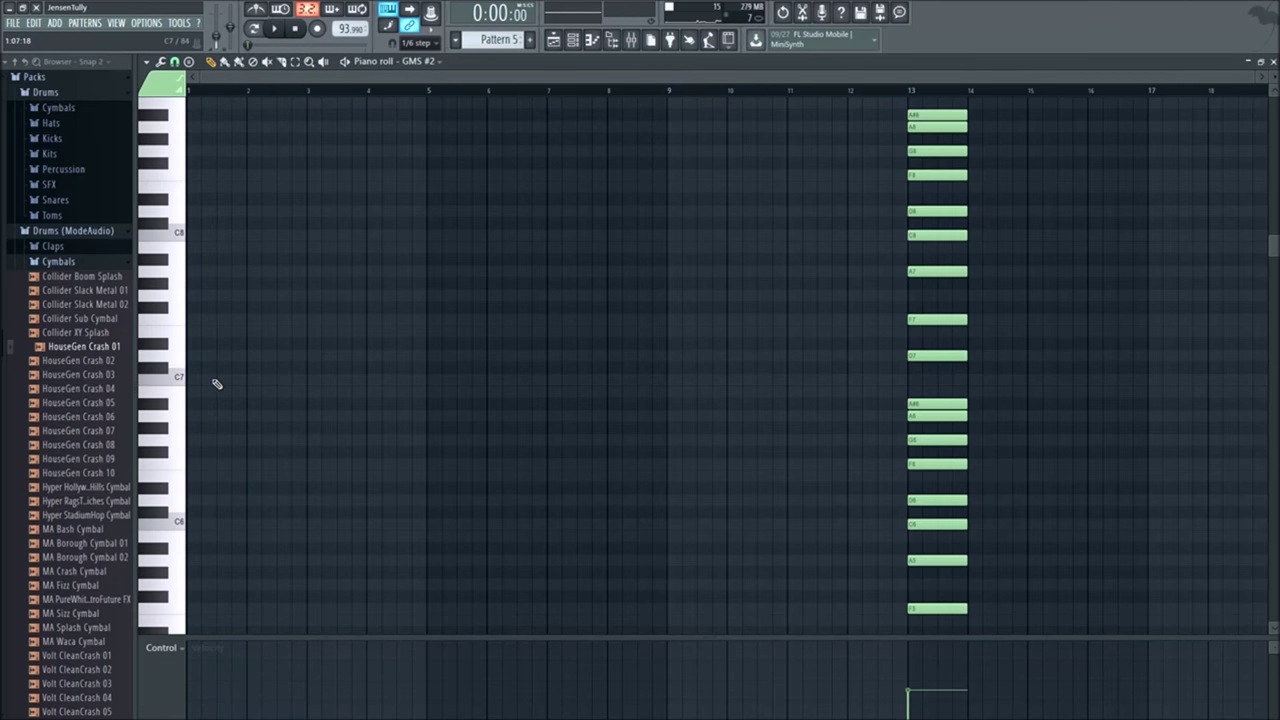
# Step: Change the piano roll's grid snap setting
pyautogui.scroll(4, 214, 380)
pyautogui.scroll(2, 377, 80)
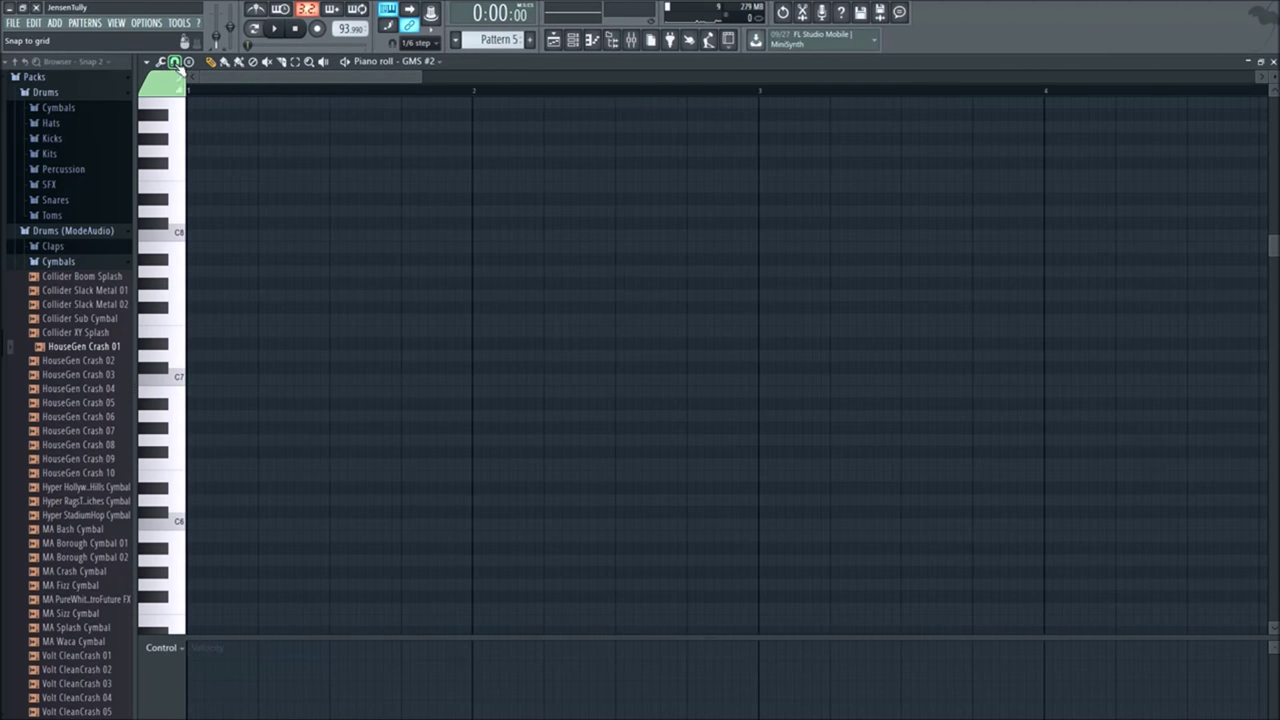
pyautogui.click(175, 61)
pyautogui.click(193, 238)
pyautogui.scroll(-5, 360, 263)
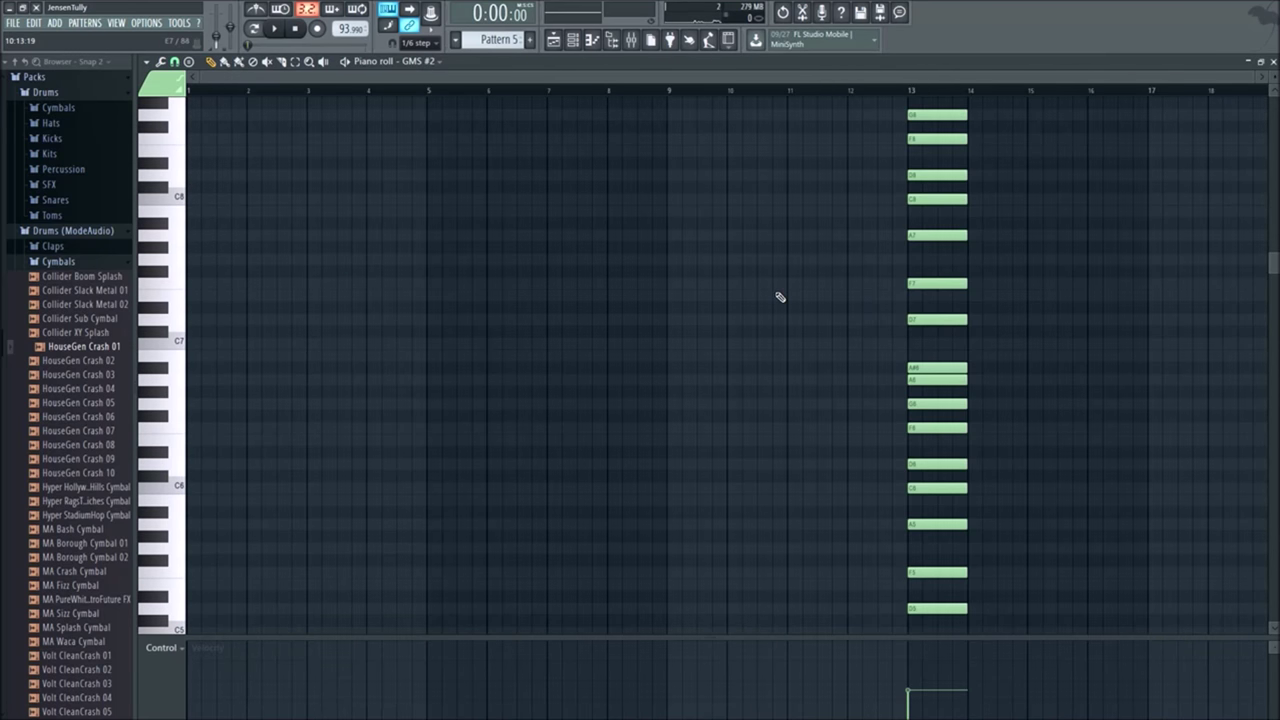
# Step: Try two short D7 notes half a bar apart in bar 1 and a short C7 note in bar 2, auditioning them
pyautogui.click(194, 307)
pyautogui.click(224, 307)
pyautogui.press('space')
pyautogui.press('space')
pyautogui.rightClick(223, 308)
pyautogui.rightClick(195, 309)
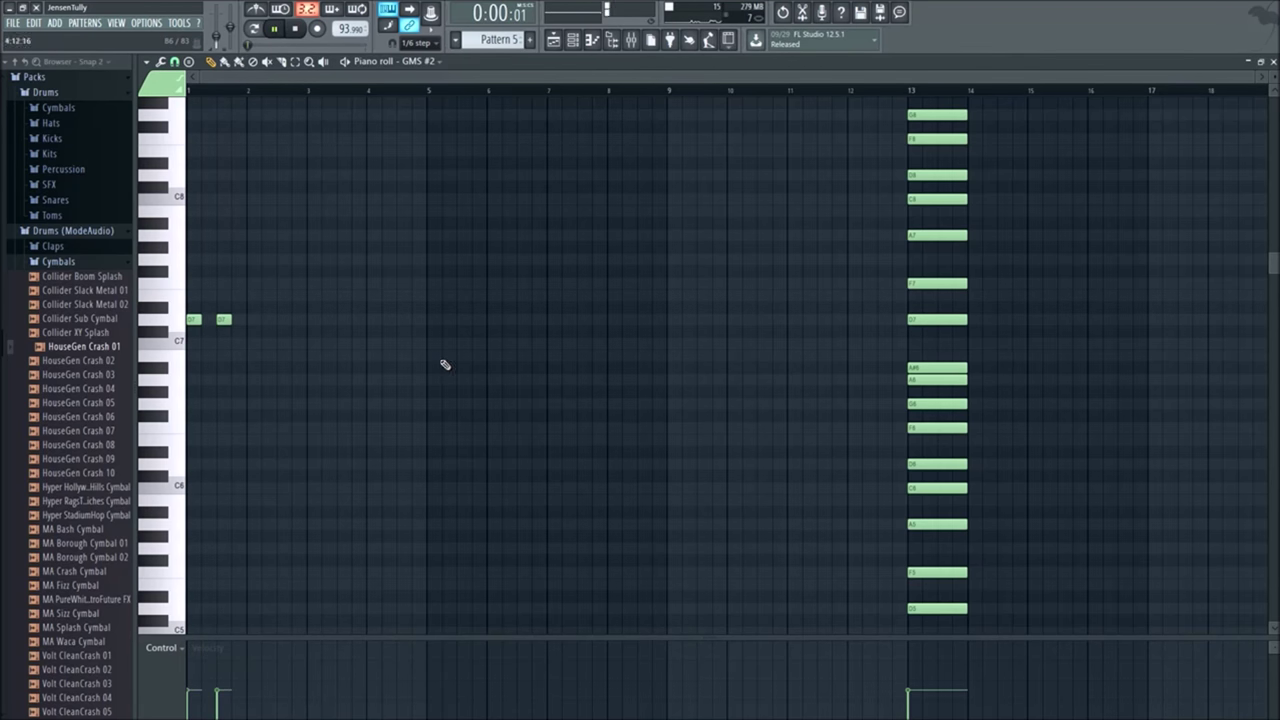
pyautogui.click(258, 343)
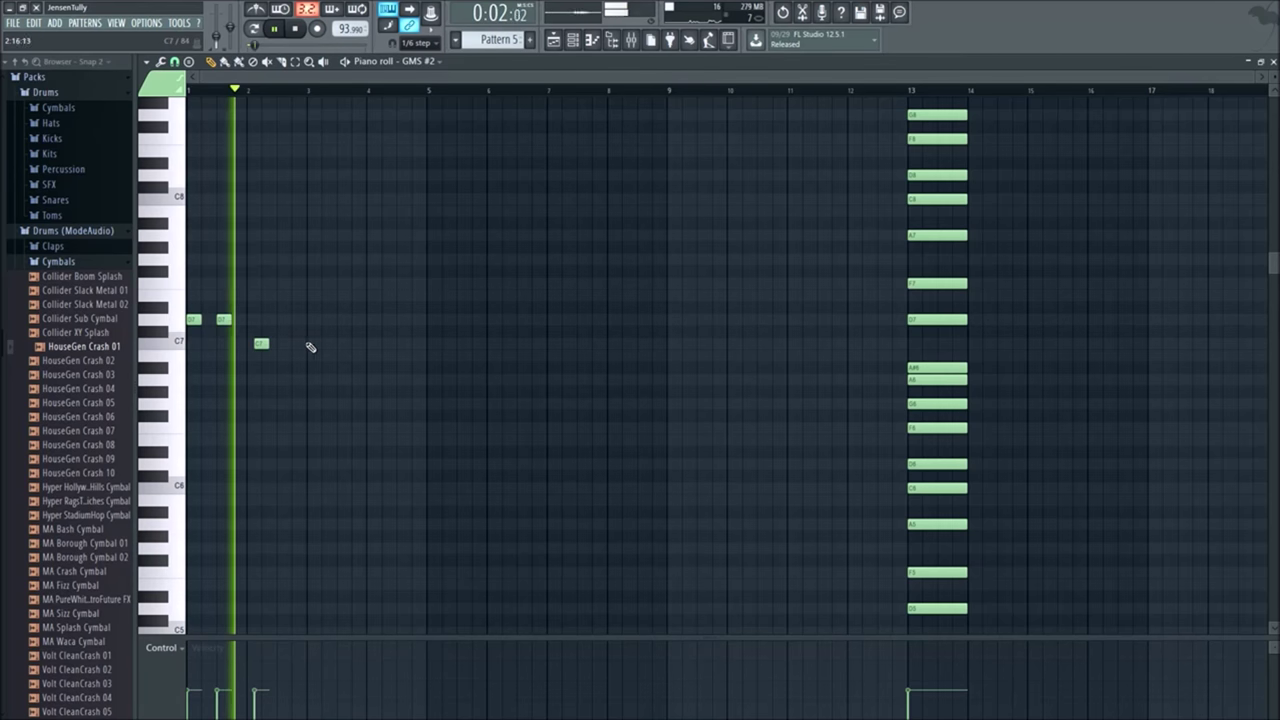
pyautogui.moveTo(271, 342); pyautogui.dragTo(268, 357)
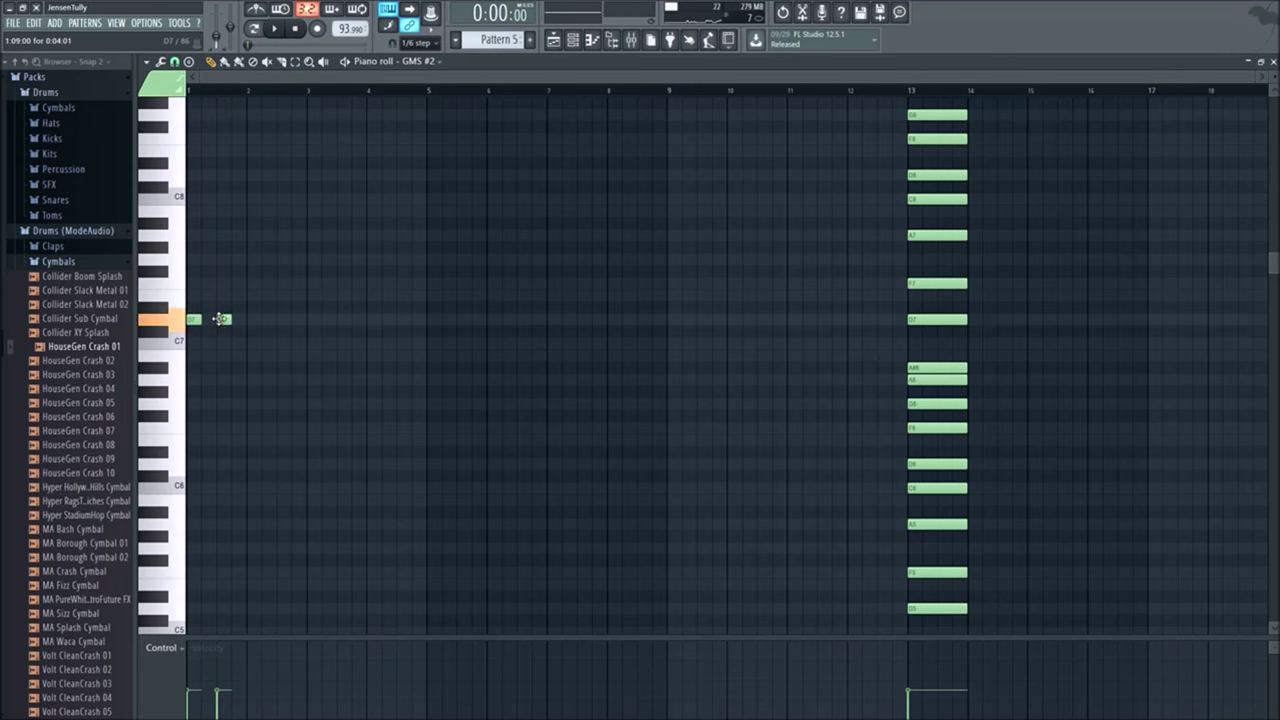
# Step: Try a four-note phrase of D7, A#6, A6 and D7 across bars 1 and 2 while auditioning it
pyautogui.press('space')
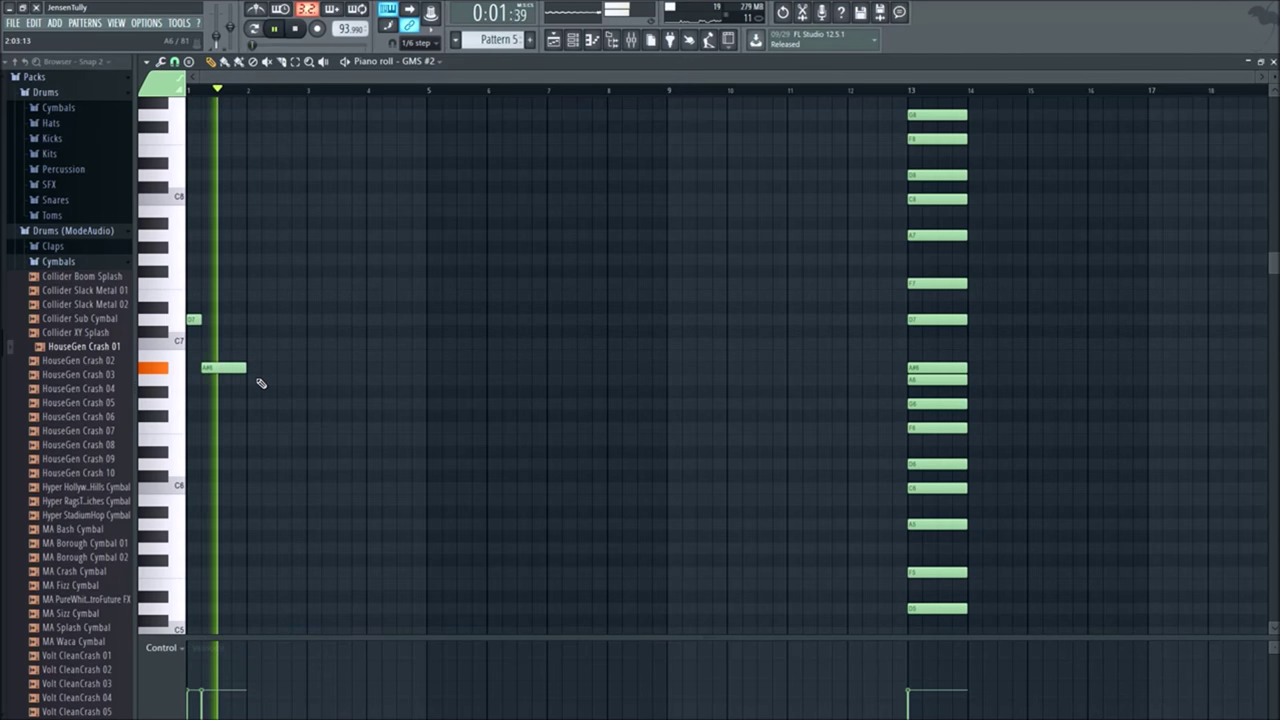
pyautogui.press('space')
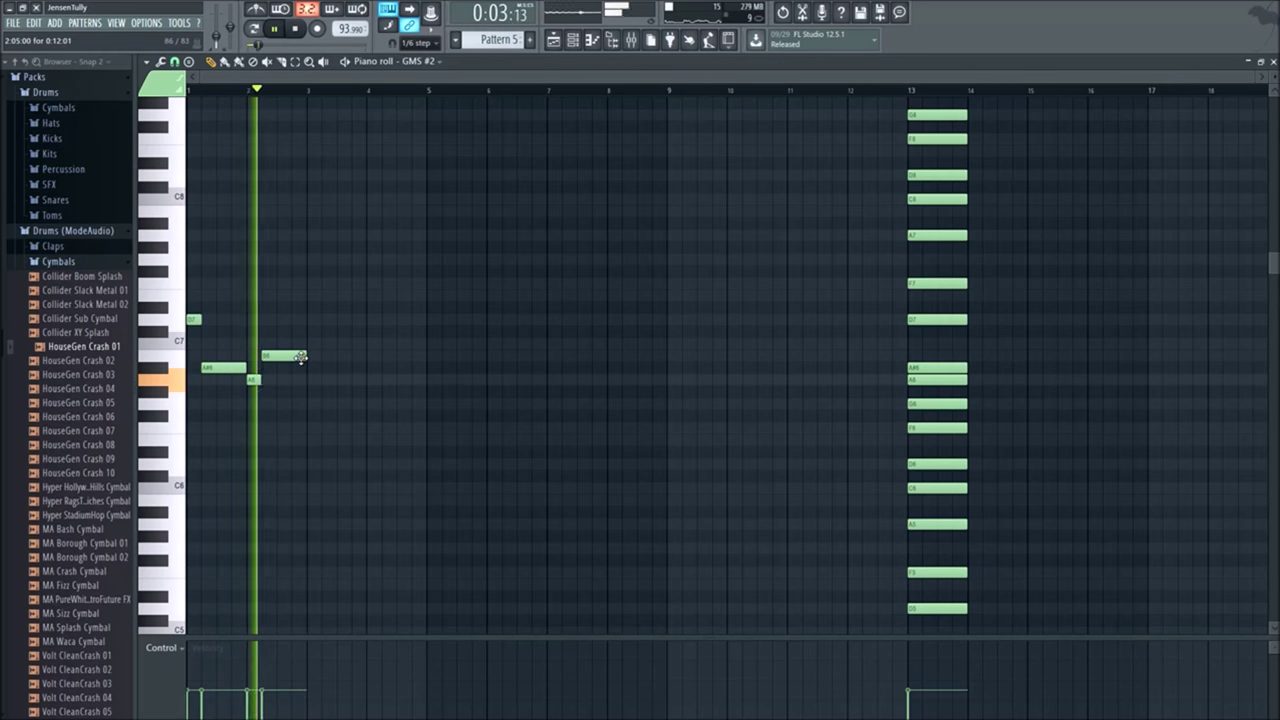
pyautogui.moveTo(298, 356); pyautogui.dragTo(296, 328)
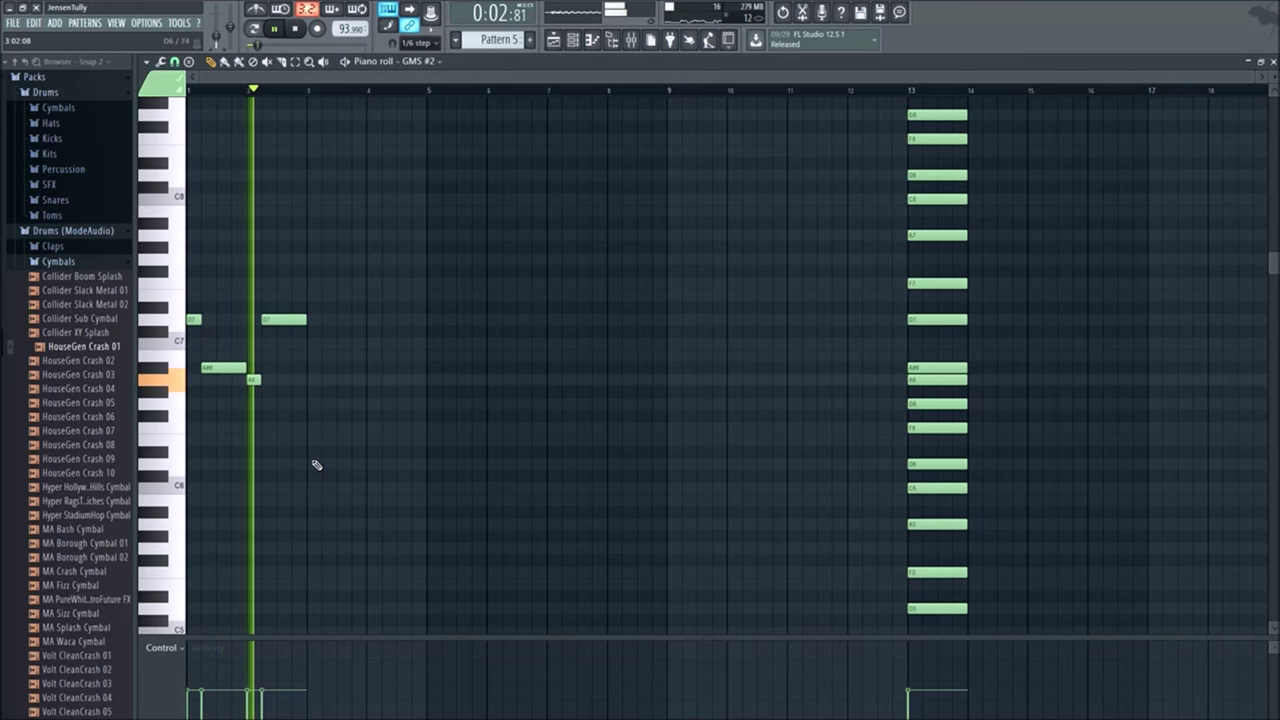
pyautogui.press('space')
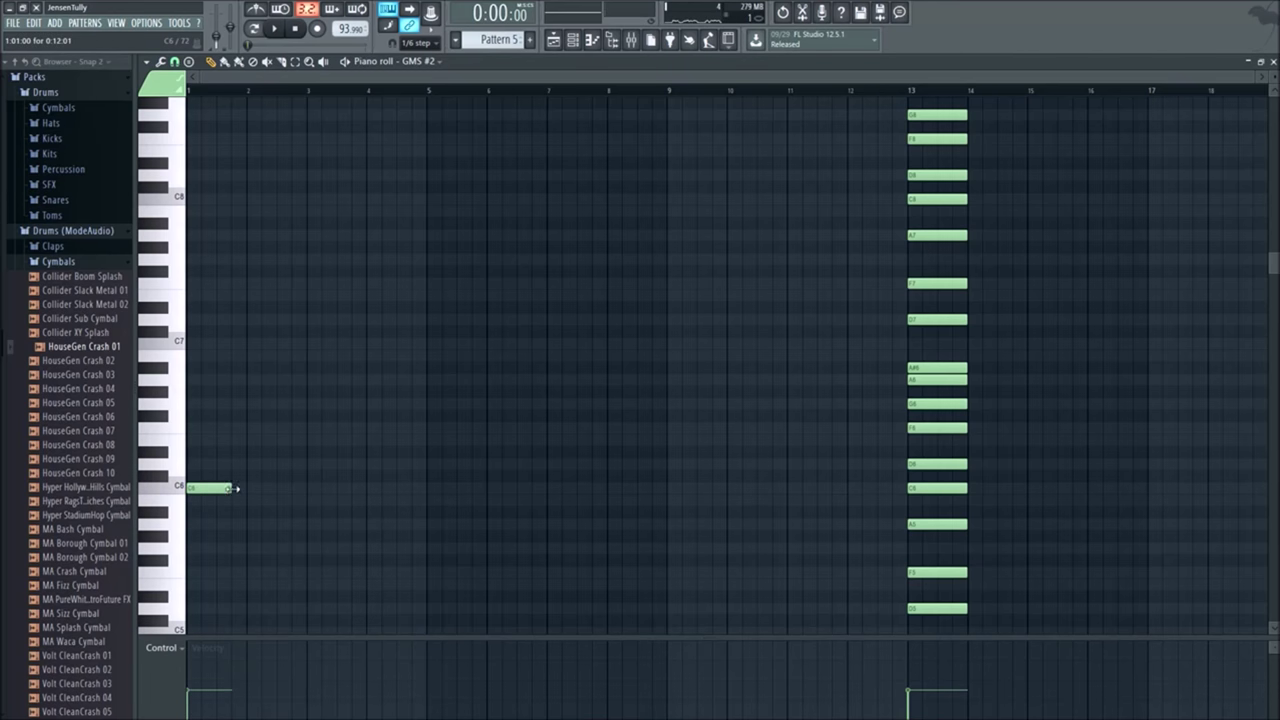
# Step: Place one-bar notes on C6, F6, D6 and A6 in bars 1 to 4, auditioning them against the chords
pyautogui.press('space')
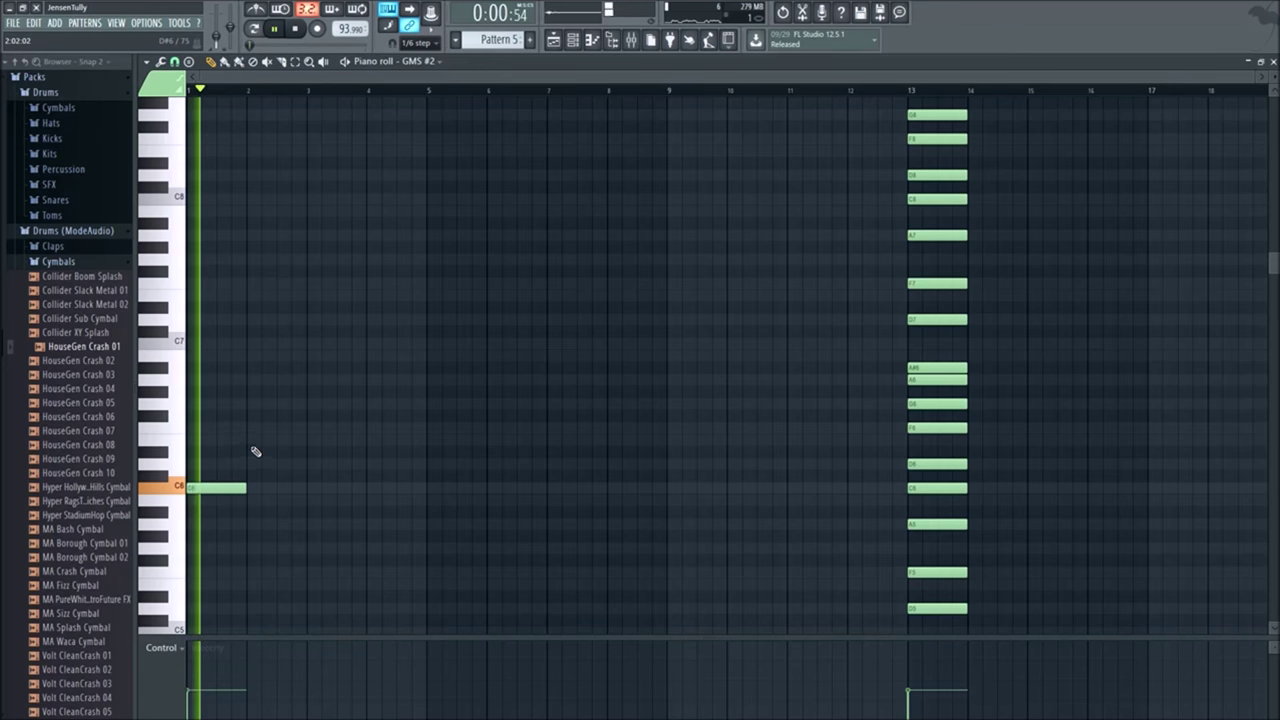
pyautogui.click(250, 440)
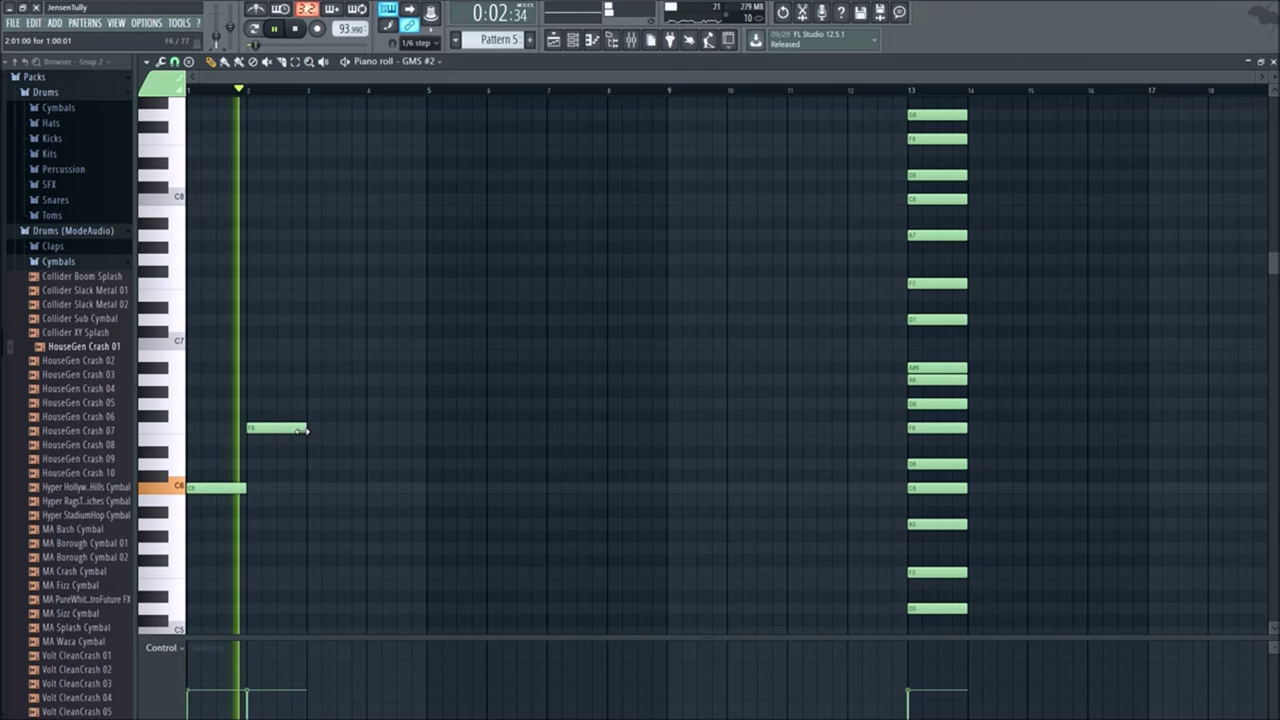
pyautogui.click(316, 464)
pyautogui.moveTo(333, 463); pyautogui.dragTo(328, 465)
pyautogui.press('space')
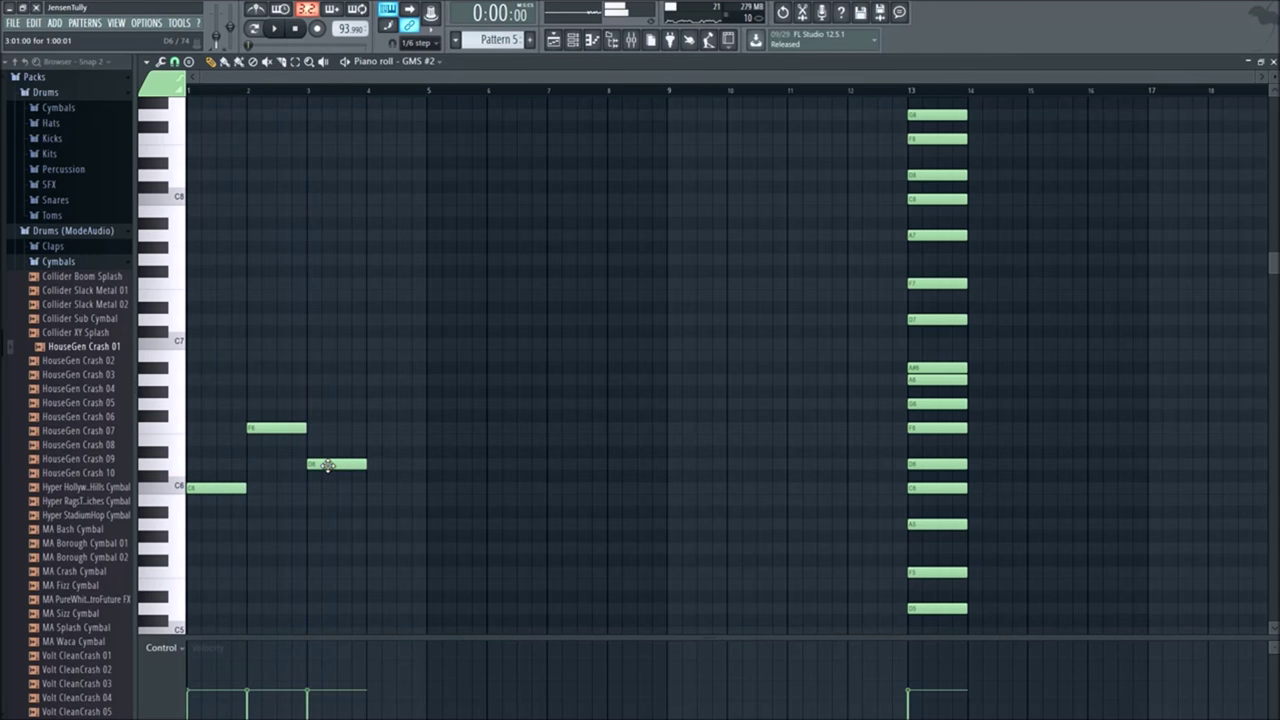
pyautogui.click(368, 382)
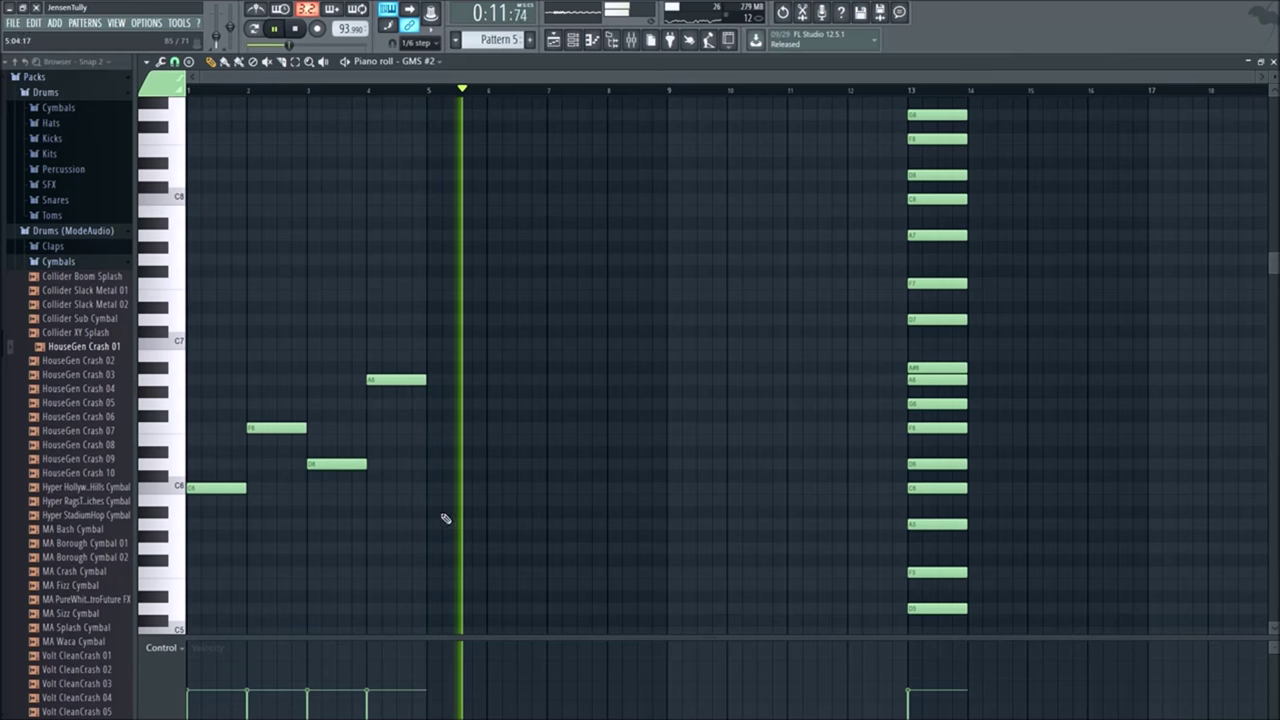
# Step: Duplicate the four melody notes into bars 5 to 8, transposed up so that the copy starts on F6
pyautogui.moveTo(529, 537); pyautogui.dragTo(186, 372)
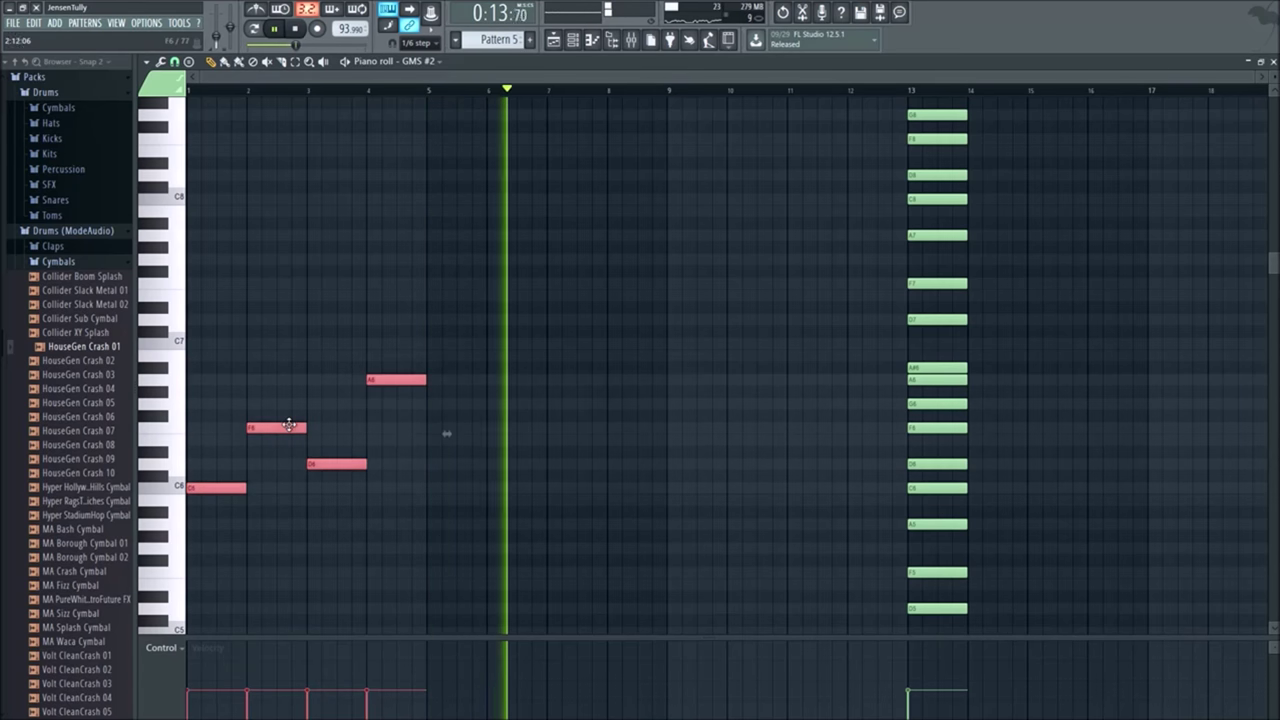
pyautogui.moveTo(286, 428); pyautogui.dragTo(529, 369)
pyautogui.press('space')
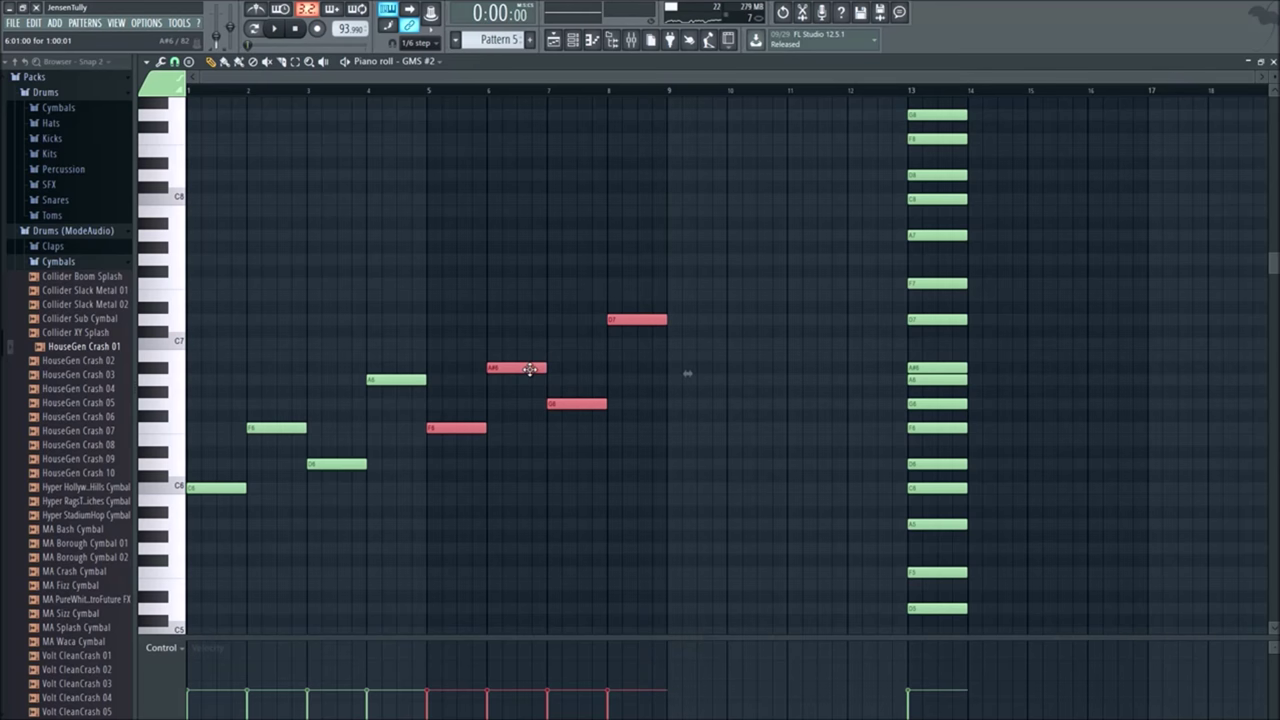
pyautogui.click(676, 578)
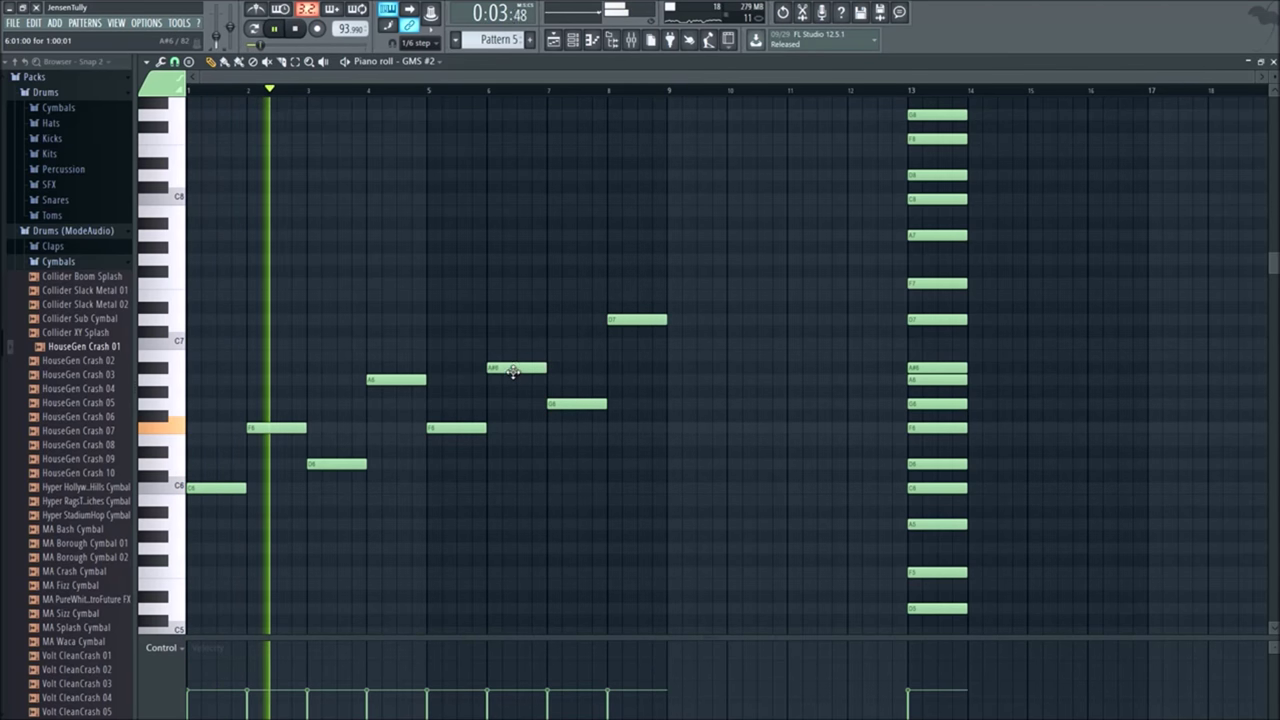
# Step: Move the bar 6 note to G6, the bar 7 note to A6 and the bar 8 note to F6
pyautogui.moveTo(512, 368); pyautogui.dragTo(509, 397)
pyautogui.moveTo(586, 403)
pyautogui.mouseDown()
pyautogui.moveTo(577, 369)
pyautogui.moveTo(580, 380)
pyautogui.mouseUp()
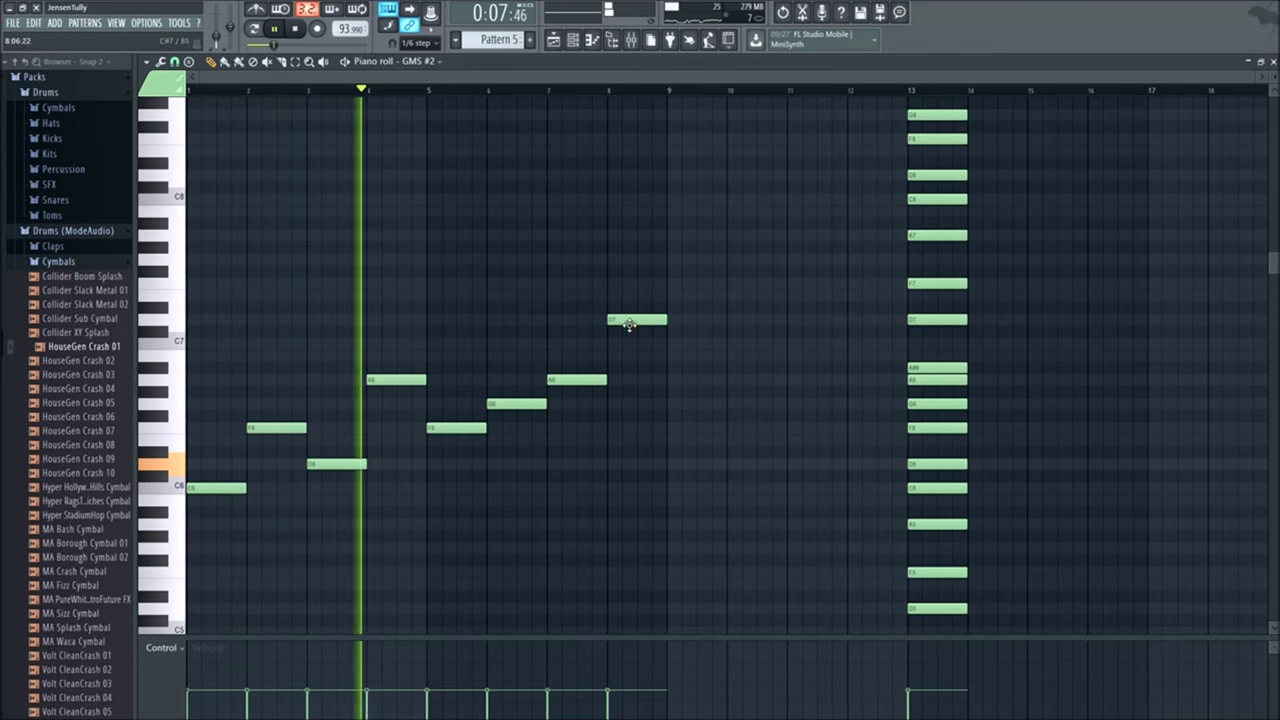
pyautogui.moveTo(628, 320); pyautogui.dragTo(634, 428)
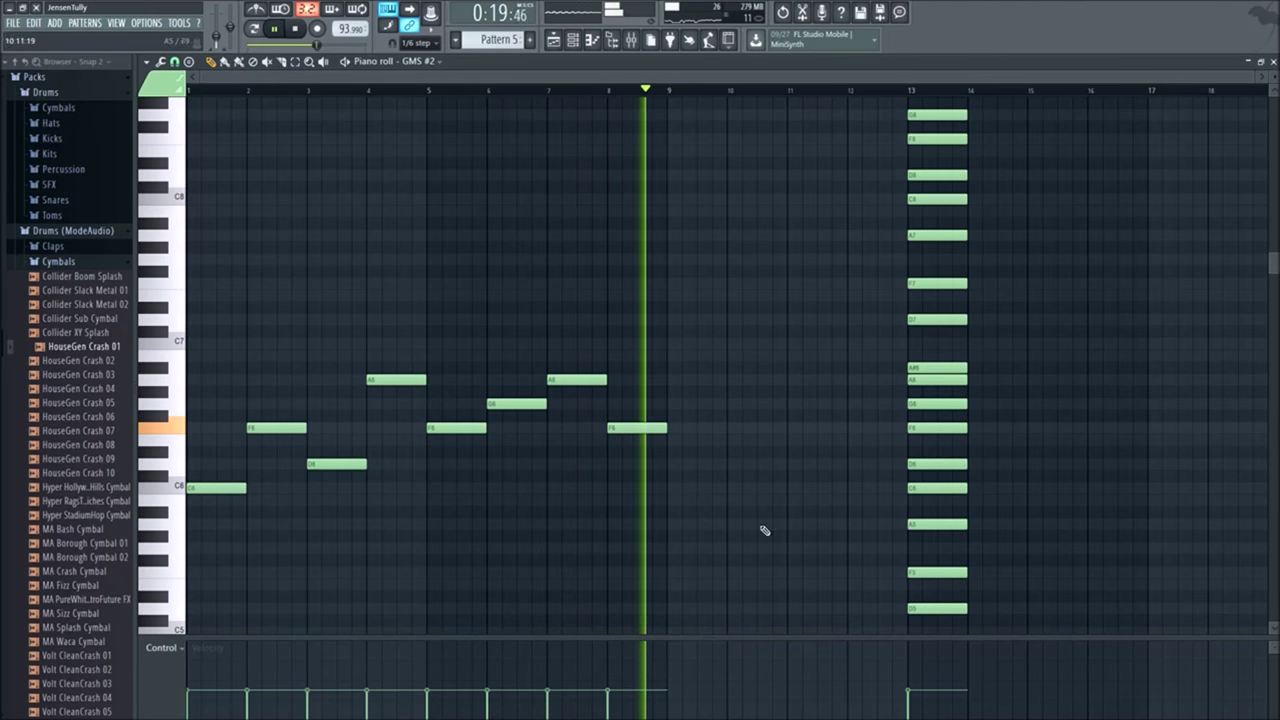
# Step: Select all eight melody notes and open the arpeggiator on them
pyautogui.moveTo(298, 440); pyautogui.dragTo(200, 337)
pyautogui.press('space')
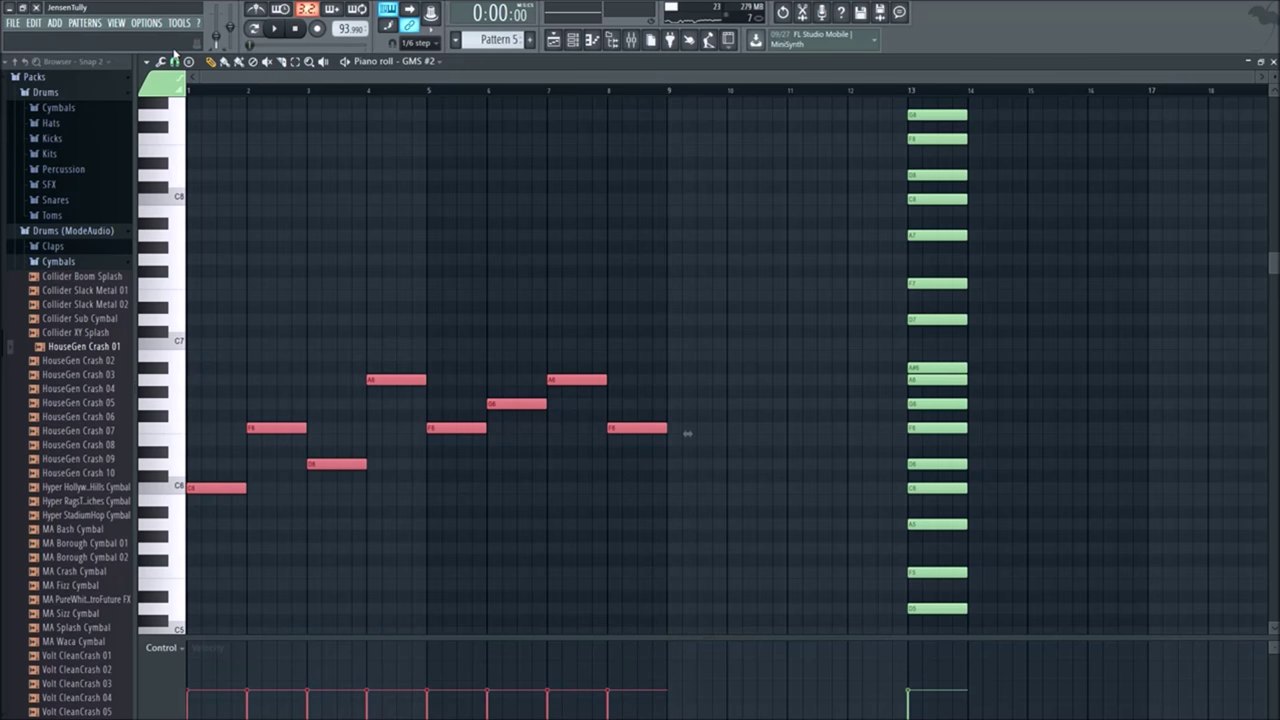
pyautogui.click(175, 64)
pyautogui.click(160, 62)
pyautogui.click(160, 62)
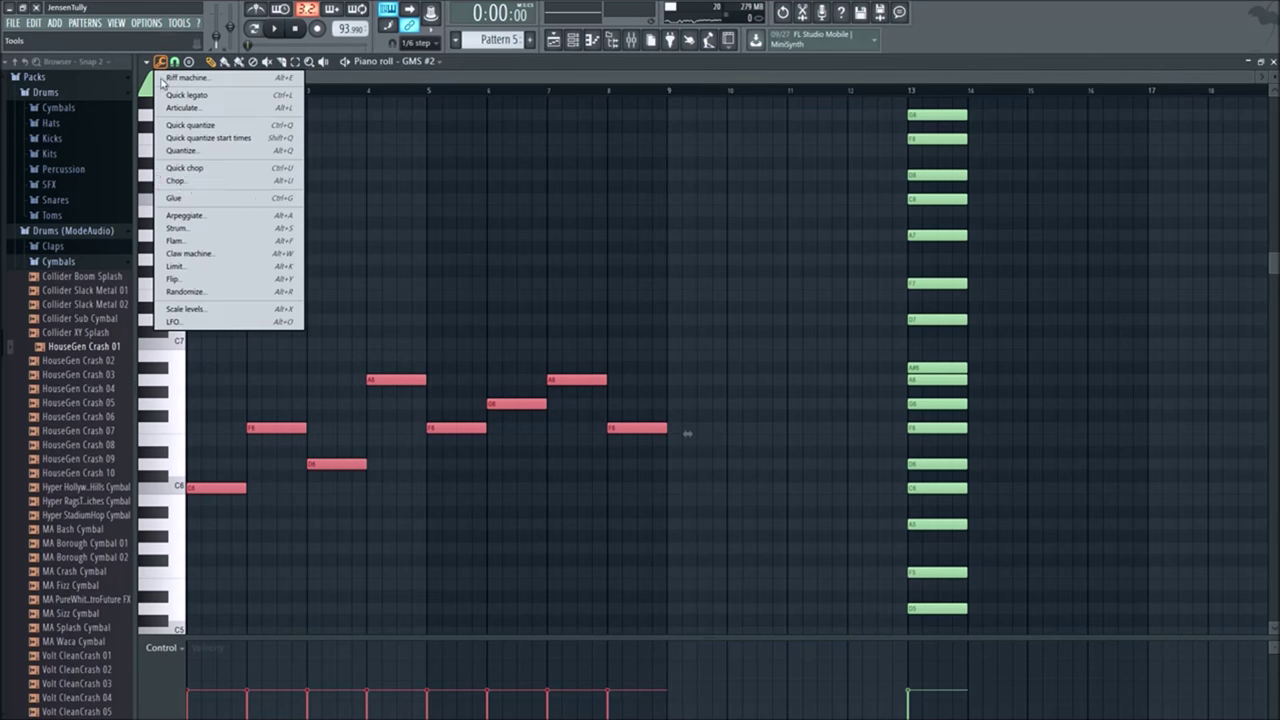
pyautogui.click(205, 221)
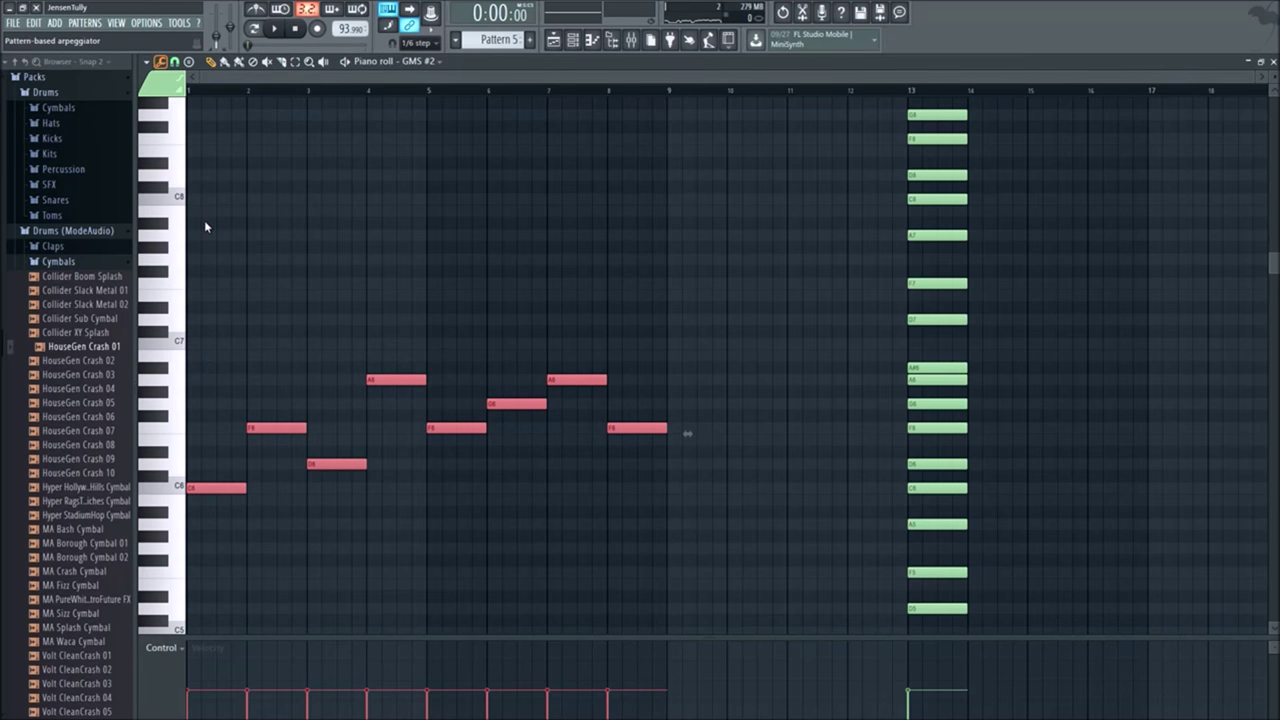
# Step: Adjust the arpeggiator's time multiplier by ear until each one-bar note is split into about eight short repeats
pyautogui.press('space')
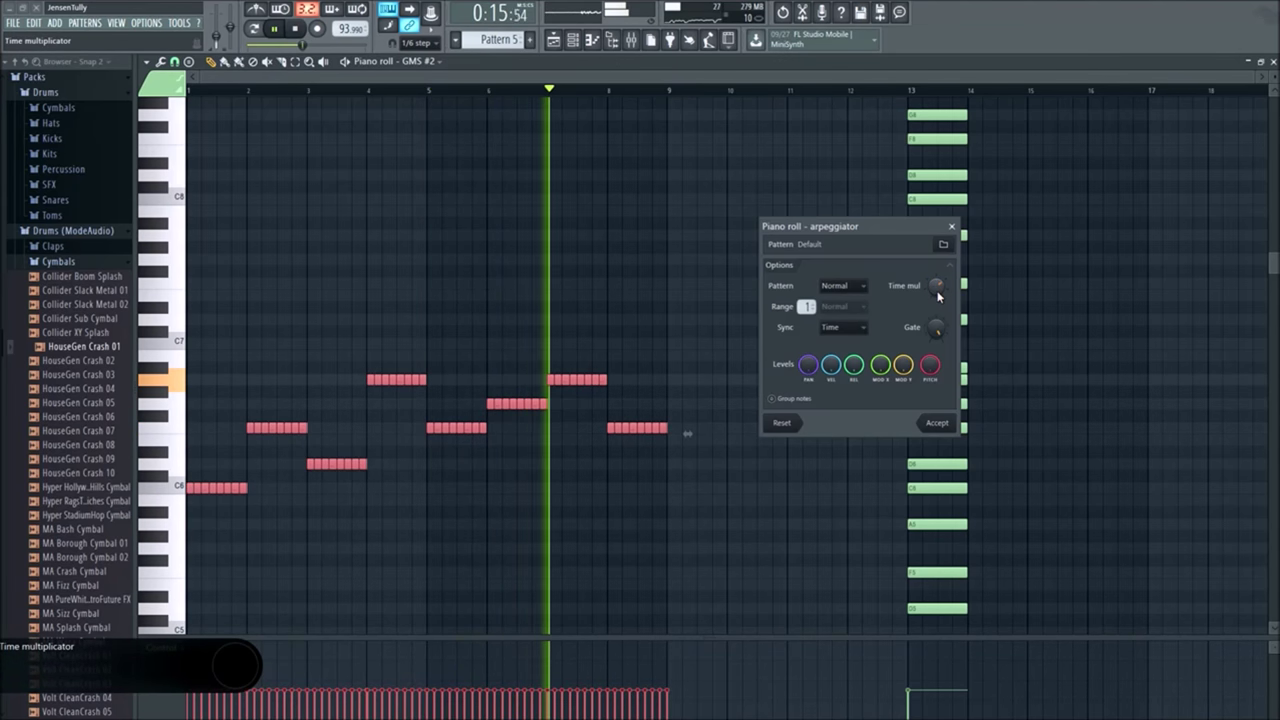
pyautogui.moveTo(936, 288); pyautogui.dragTo(937, 294)
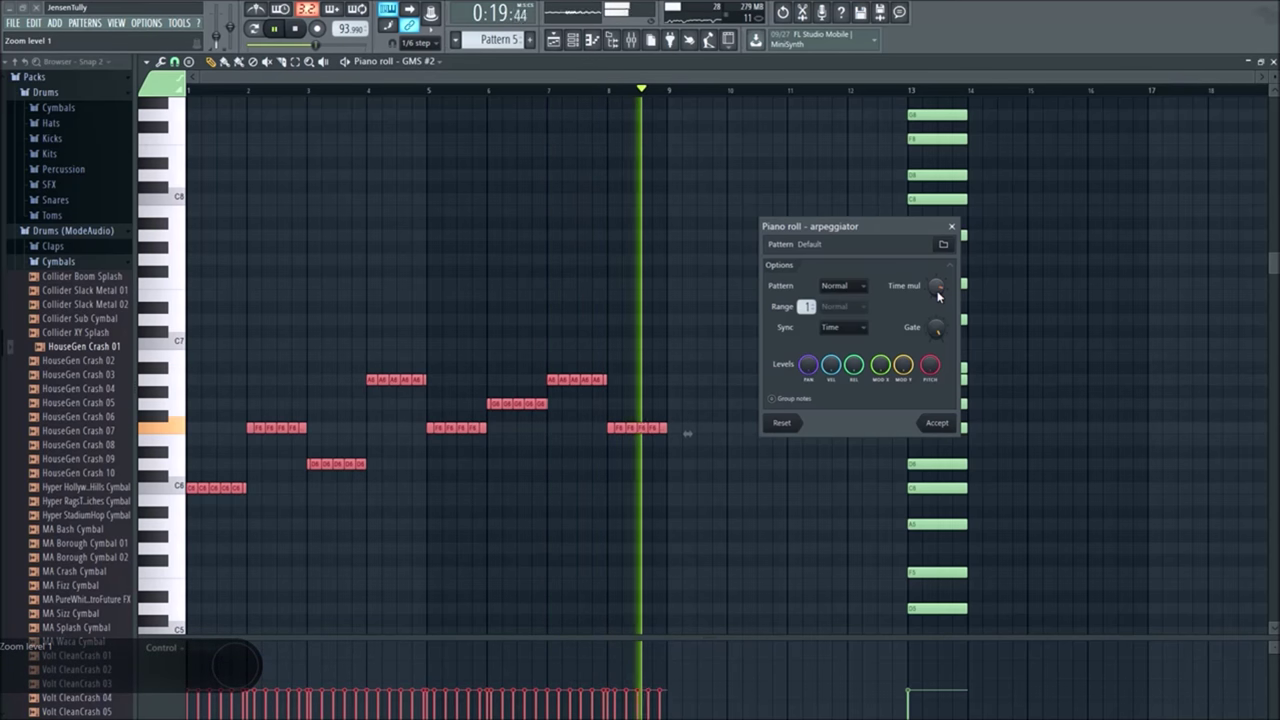
pyautogui.press('space')
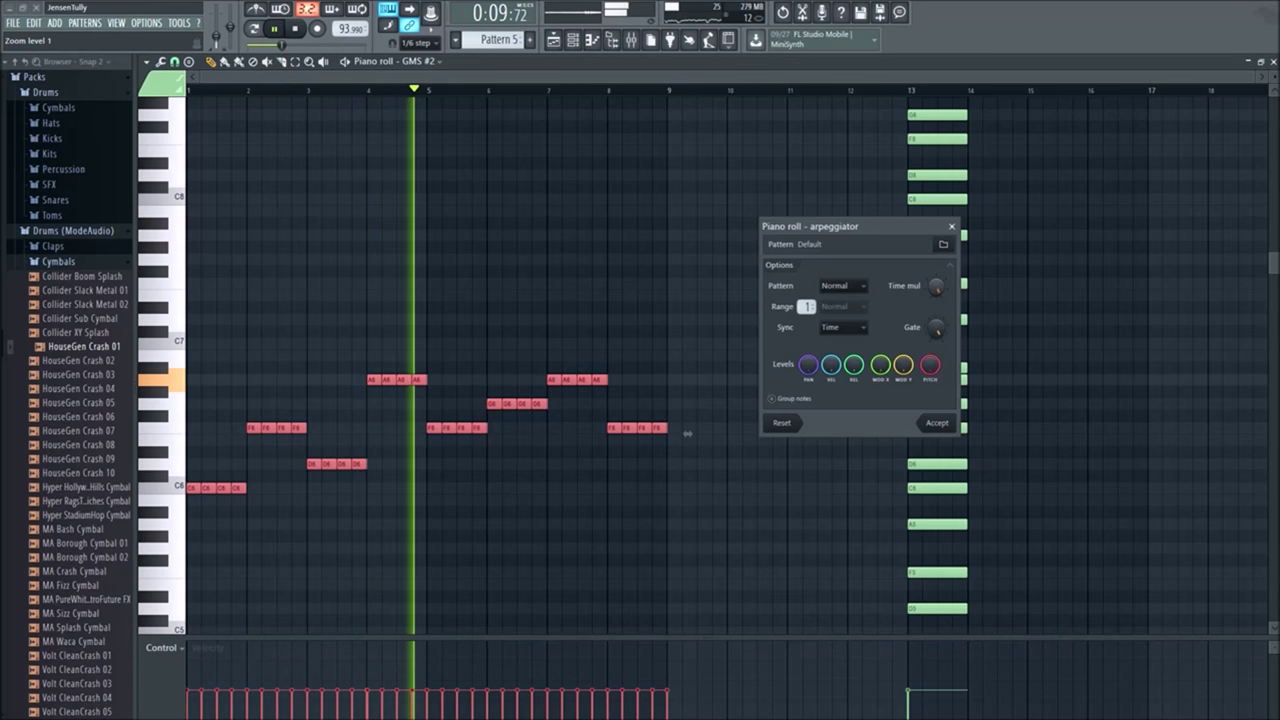
pyautogui.scroll(-2, 936, 290)
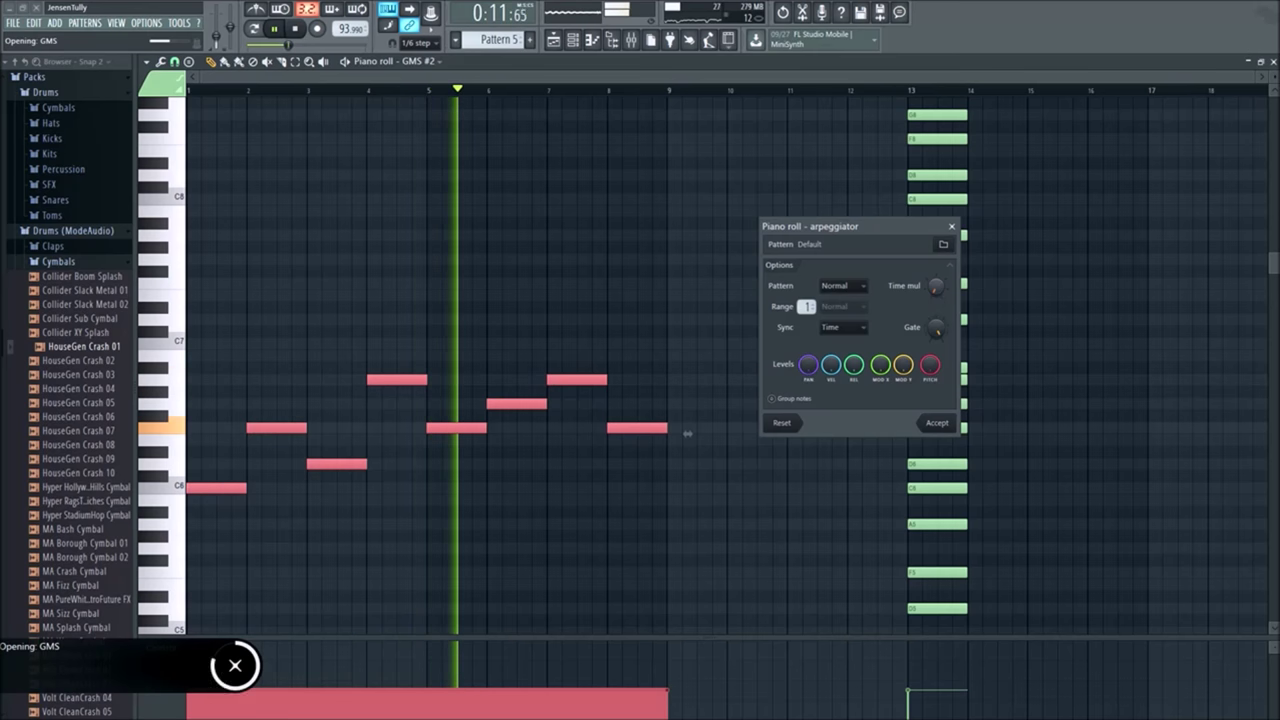
pyautogui.scroll(2, 936, 288)
pyautogui.scroll(1, 936, 288)
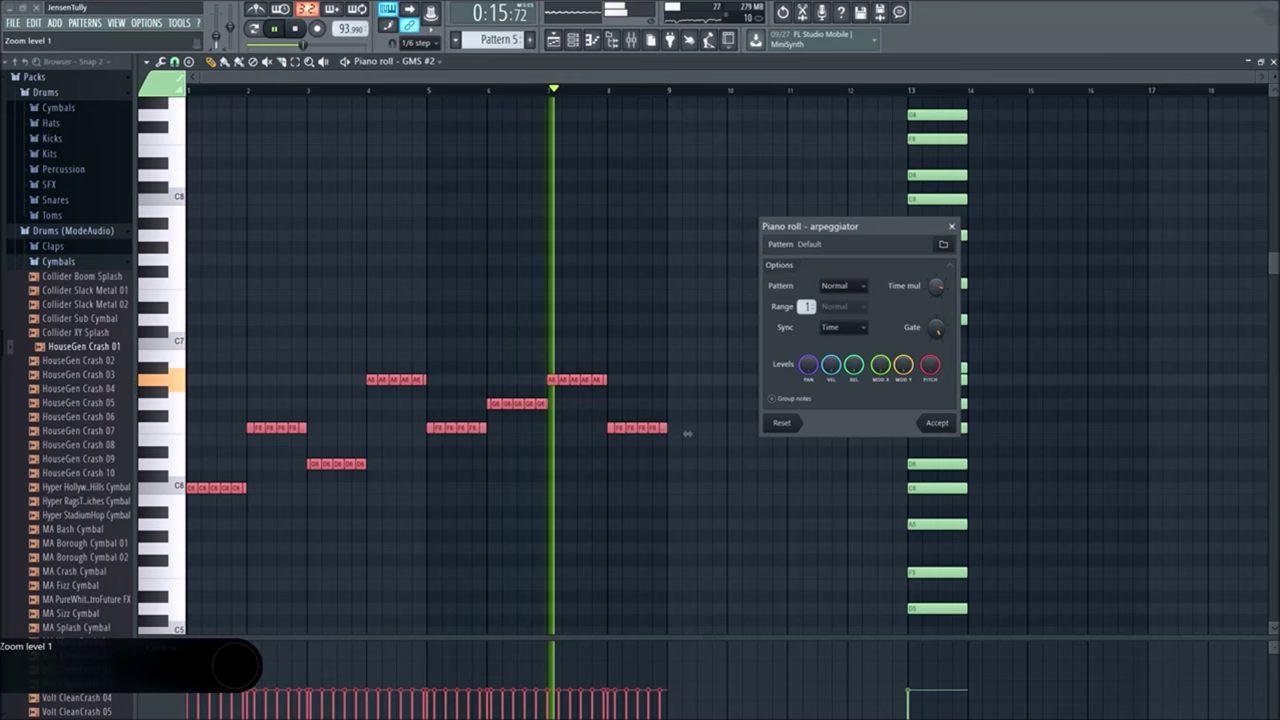
pyautogui.scroll(-3, 936, 287)
pyautogui.scroll(3, 936, 287)
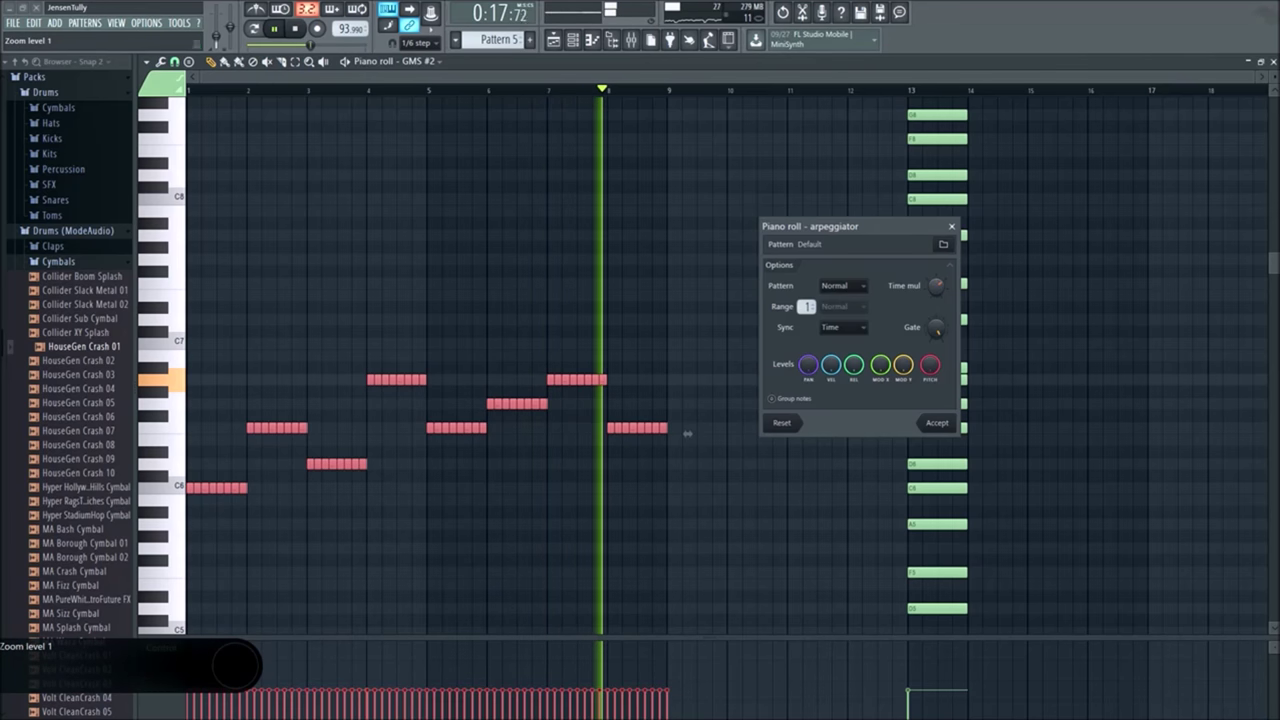
# Step: Try the Alternate arpeggiator pattern and switch back to Normal
pyautogui.click(843, 286)
pyautogui.click(840, 325)
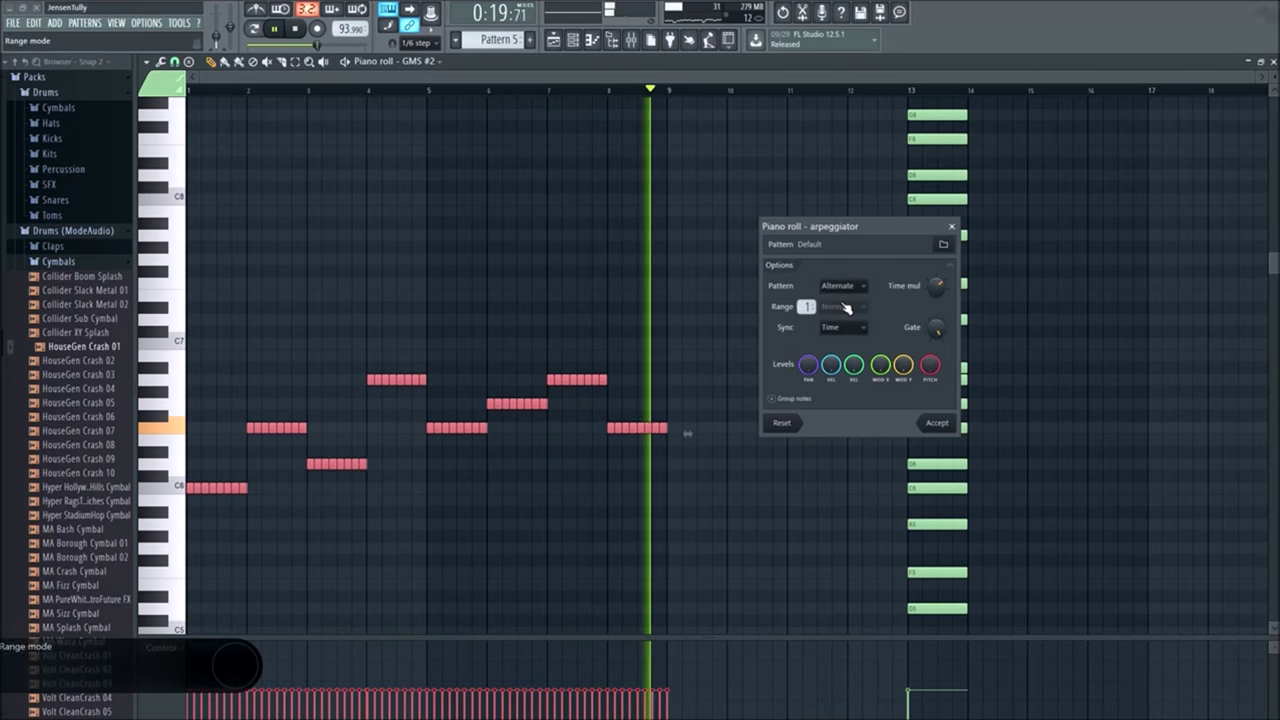
pyautogui.click(838, 286)
pyautogui.click(838, 314)
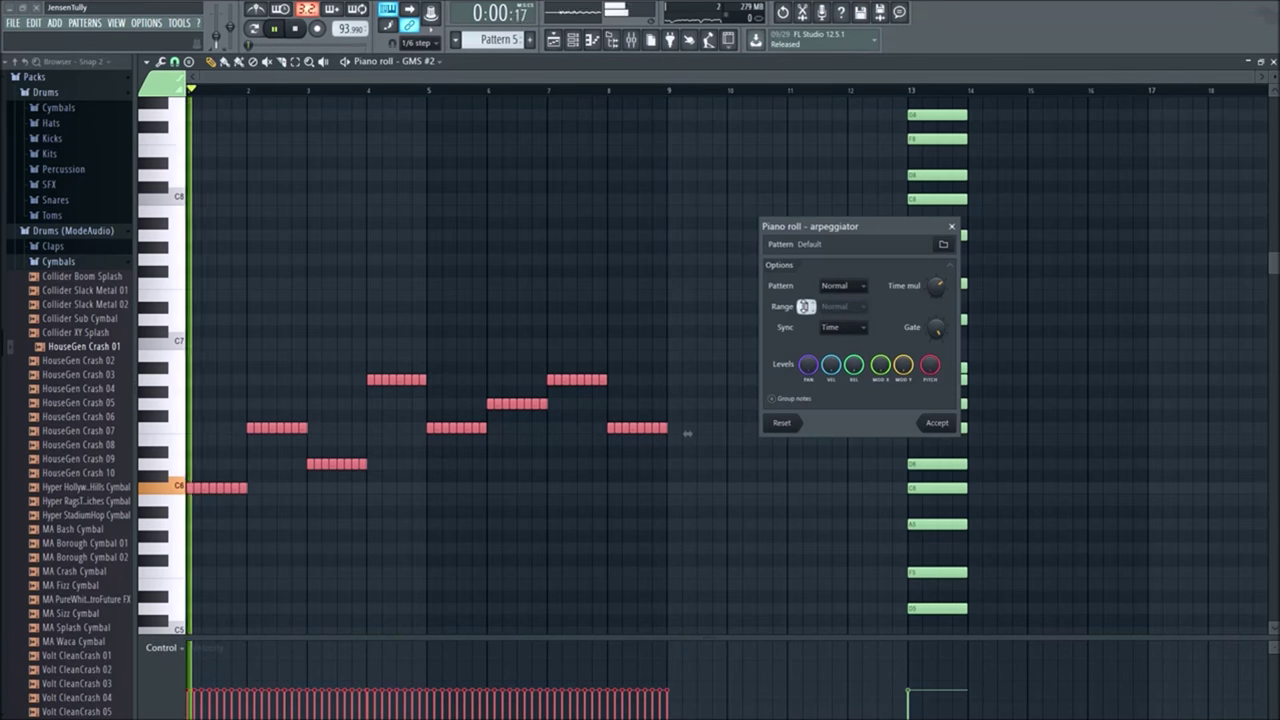
# Step: Compare different arpeggiator octave ranges during playback, ending with the range set to 4
pyautogui.click(805, 306)
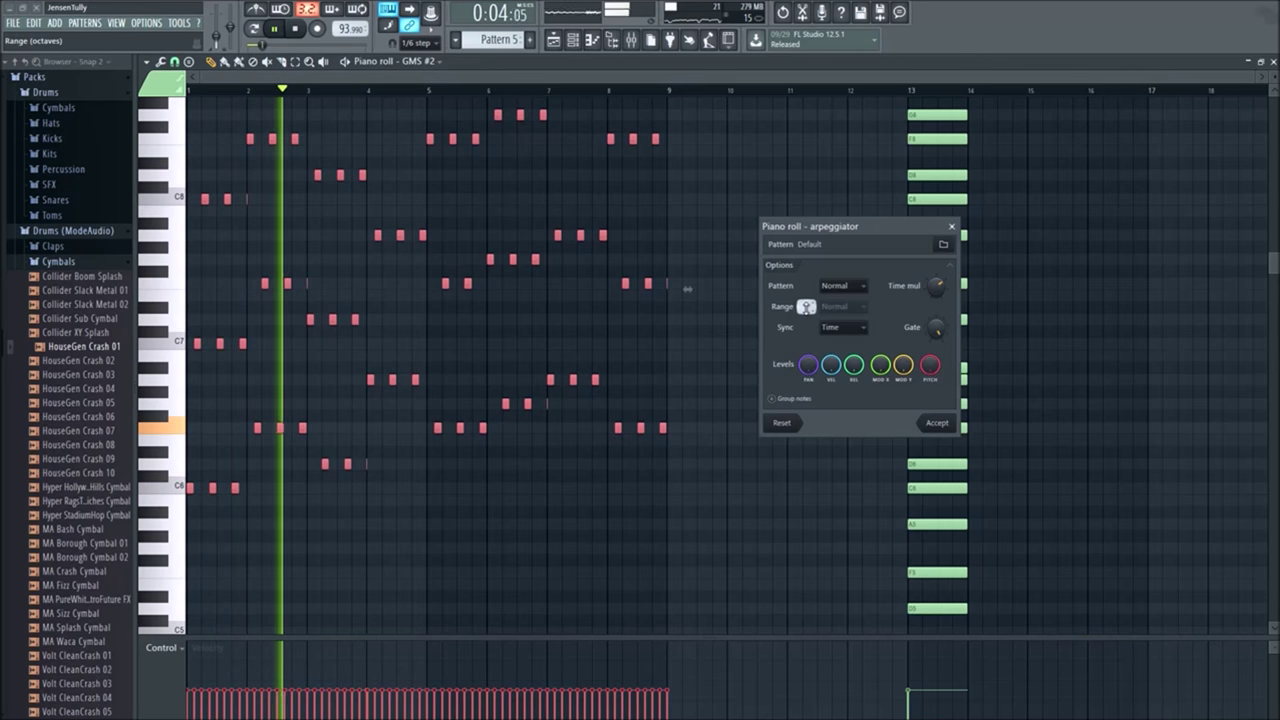
pyautogui.click(805, 307)
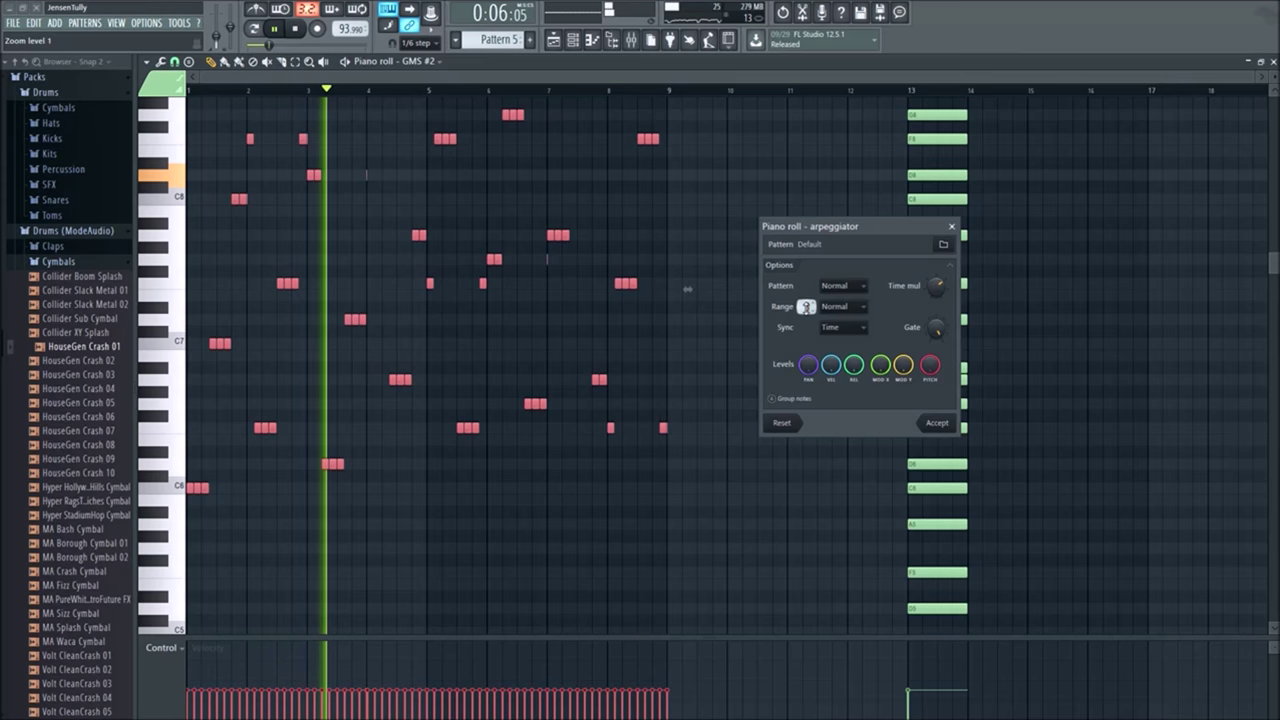
pyautogui.click(805, 307)
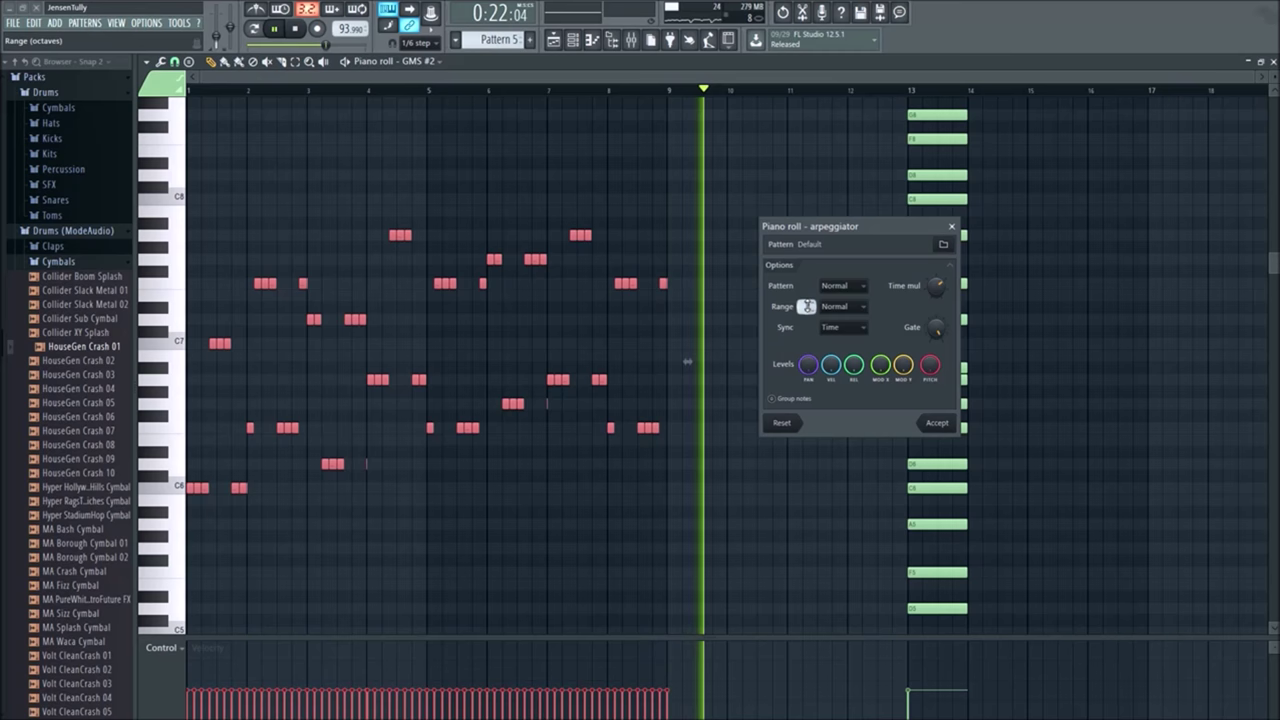
pyautogui.scroll(1, 807, 306)
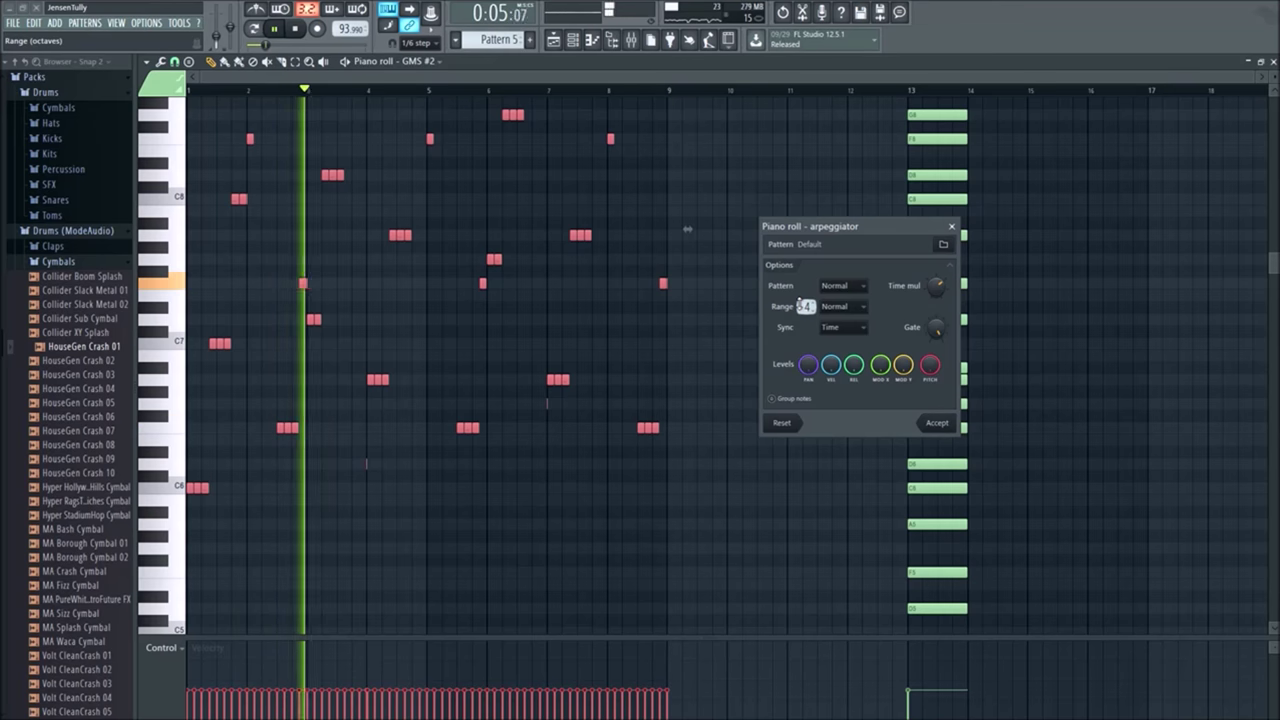
# Step: Try the Flip and Alternate range modes in the arpeggiator and return the mode to Normal
pyautogui.click(838, 307)
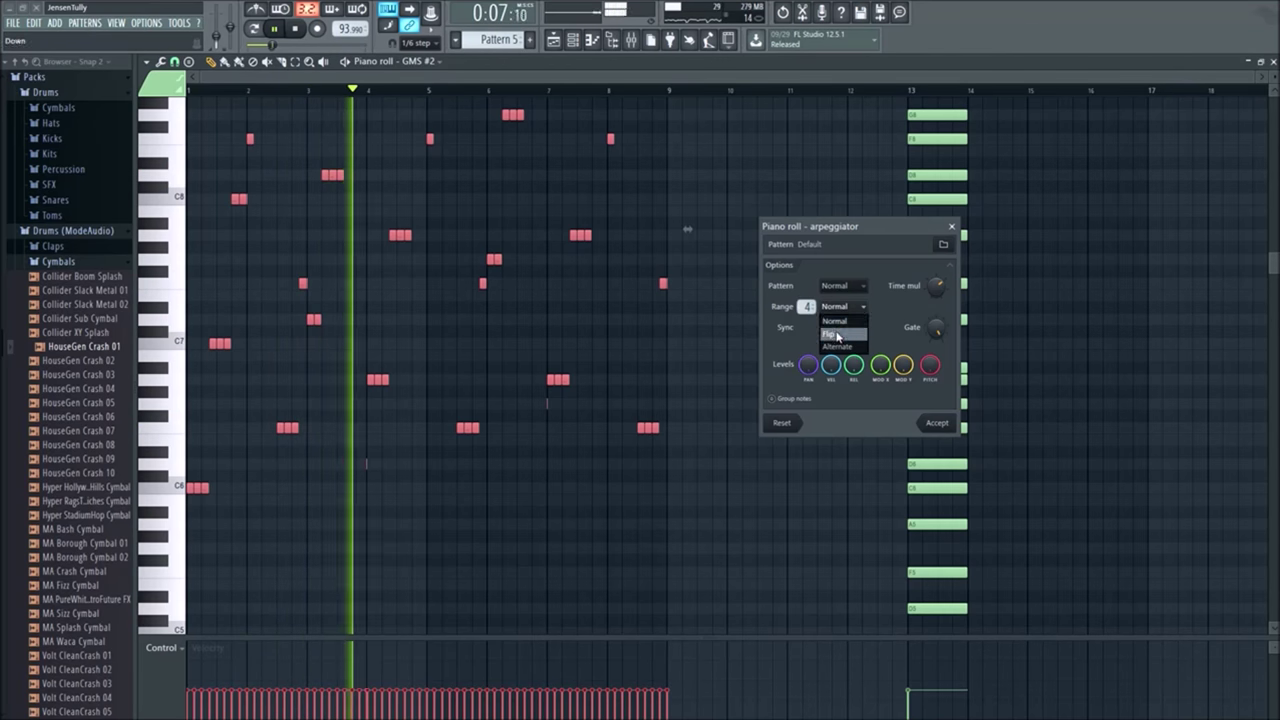
pyautogui.click(829, 333)
pyautogui.click(841, 307)
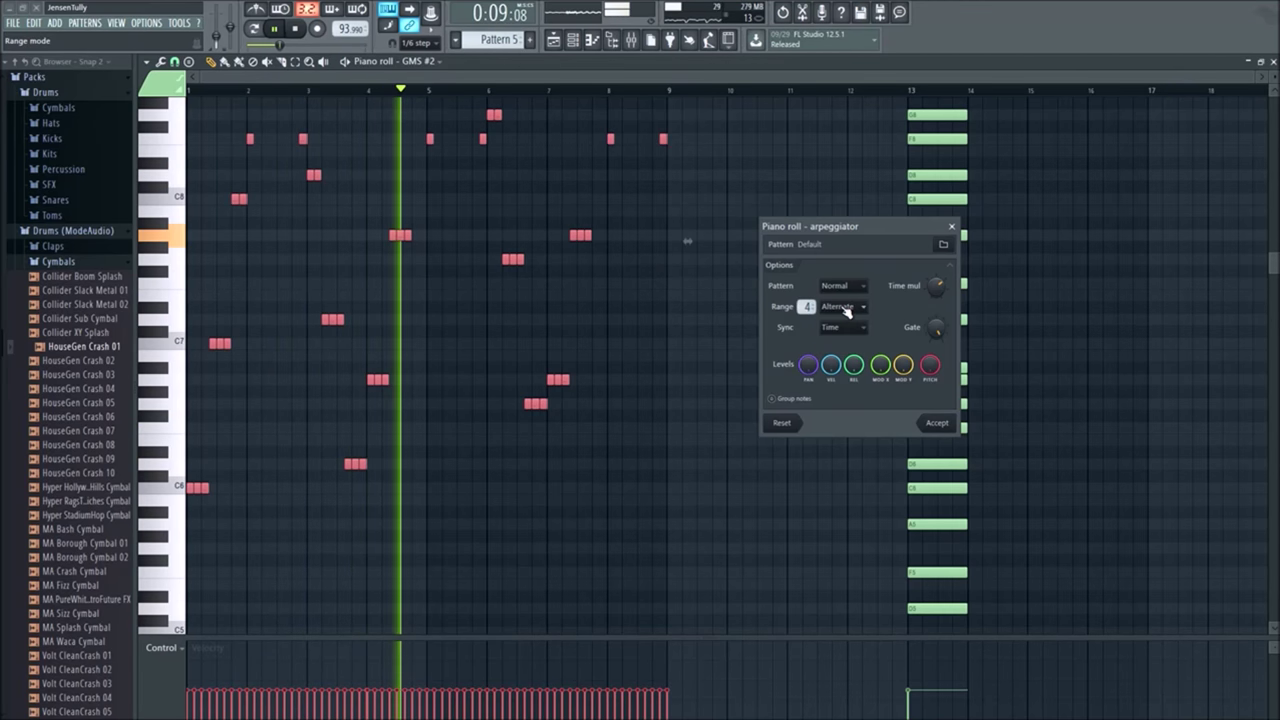
pyautogui.click(834, 321)
# Step: Try the arpeggiator's Block and Chord sync modes, return sync to Time, and keep the pattern on Normal
pyautogui.click(830, 327)
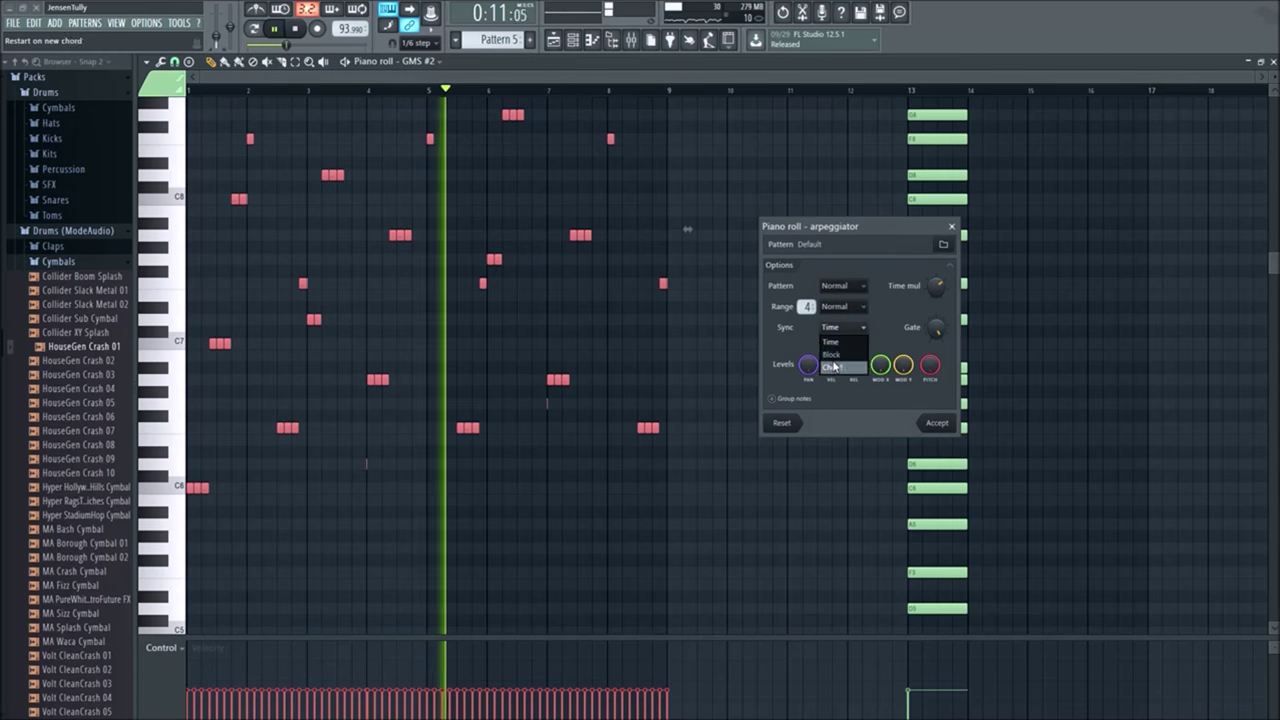
pyautogui.click(831, 354)
pyautogui.click(838, 329)
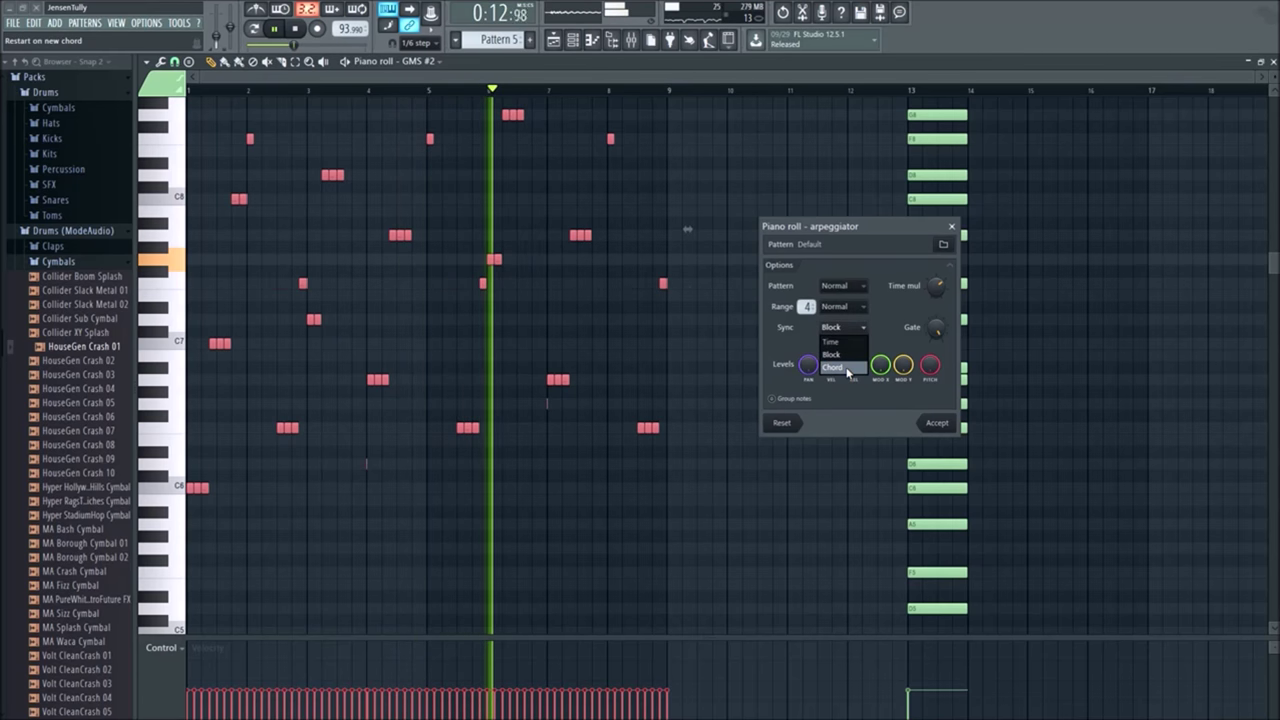
pyautogui.click(832, 367)
pyautogui.click(858, 329)
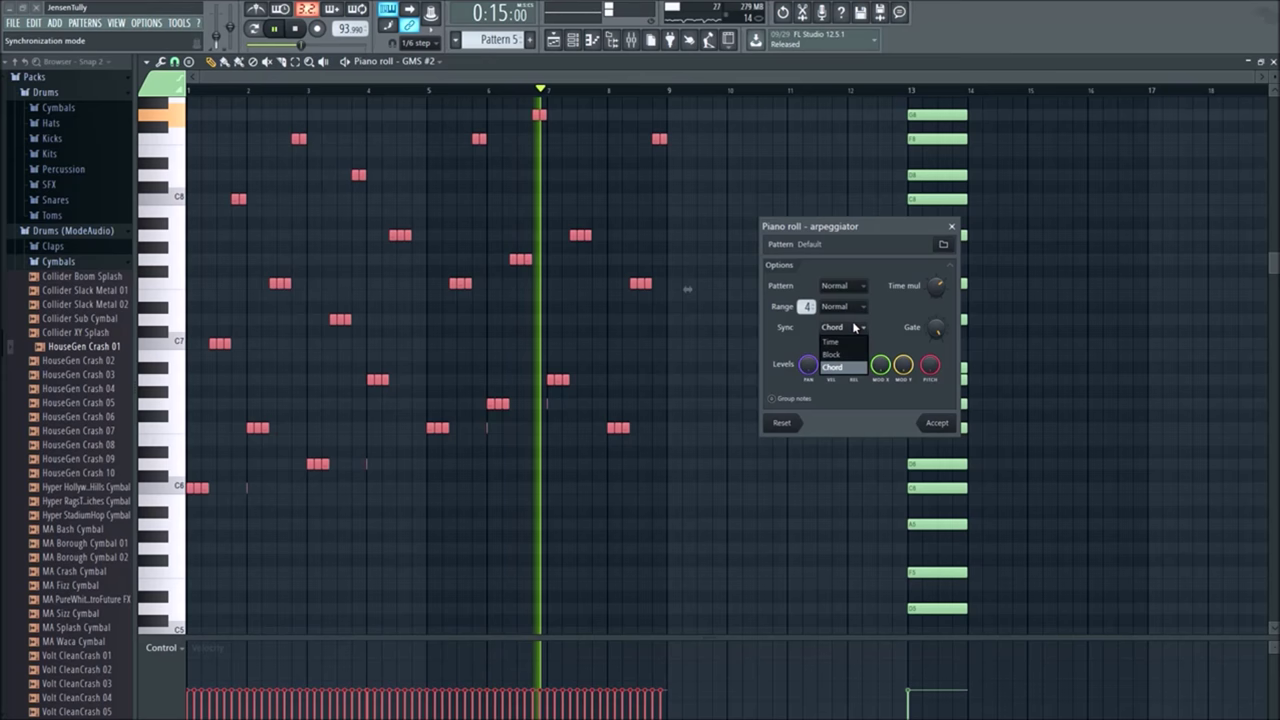
pyautogui.click(841, 338)
pyautogui.click(840, 286)
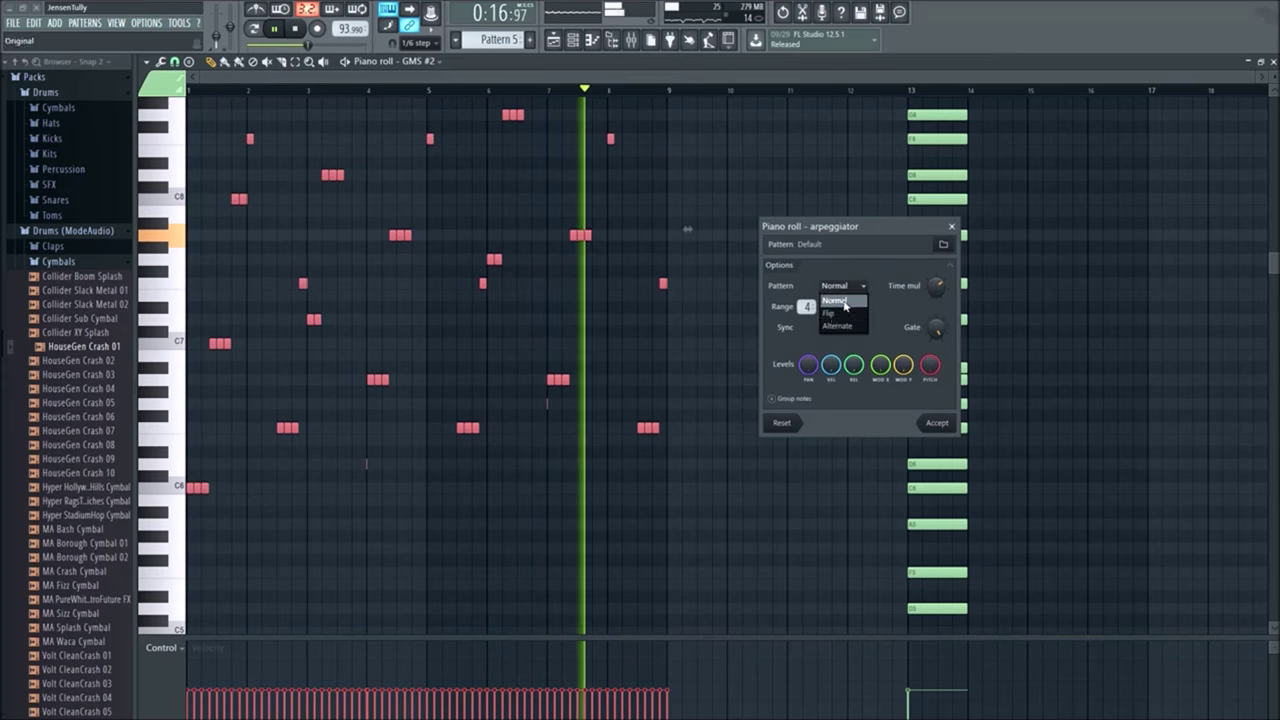
pyautogui.click(834, 300)
# Step: Compare arpeggiator octave ranges during playback, ending on 2, and close the arpeggiator without applying it
pyautogui.scroll(2, 804, 306)
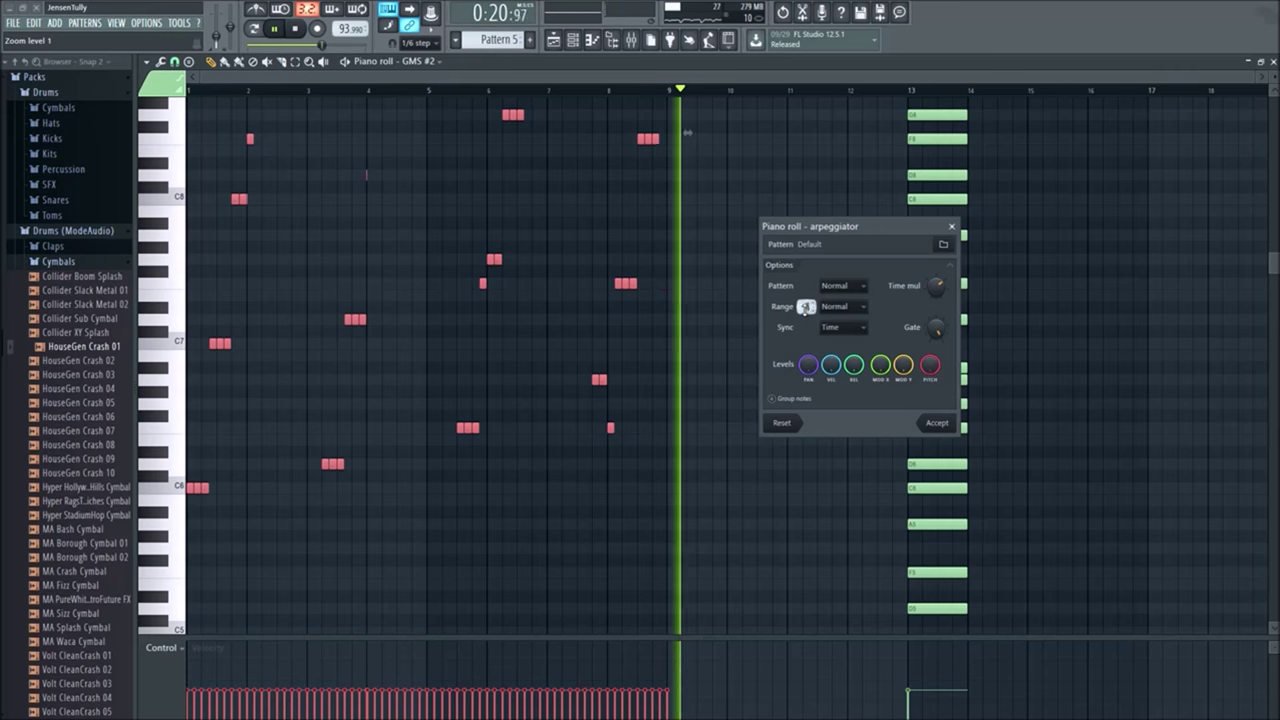
pyautogui.scroll(-3, 805, 307)
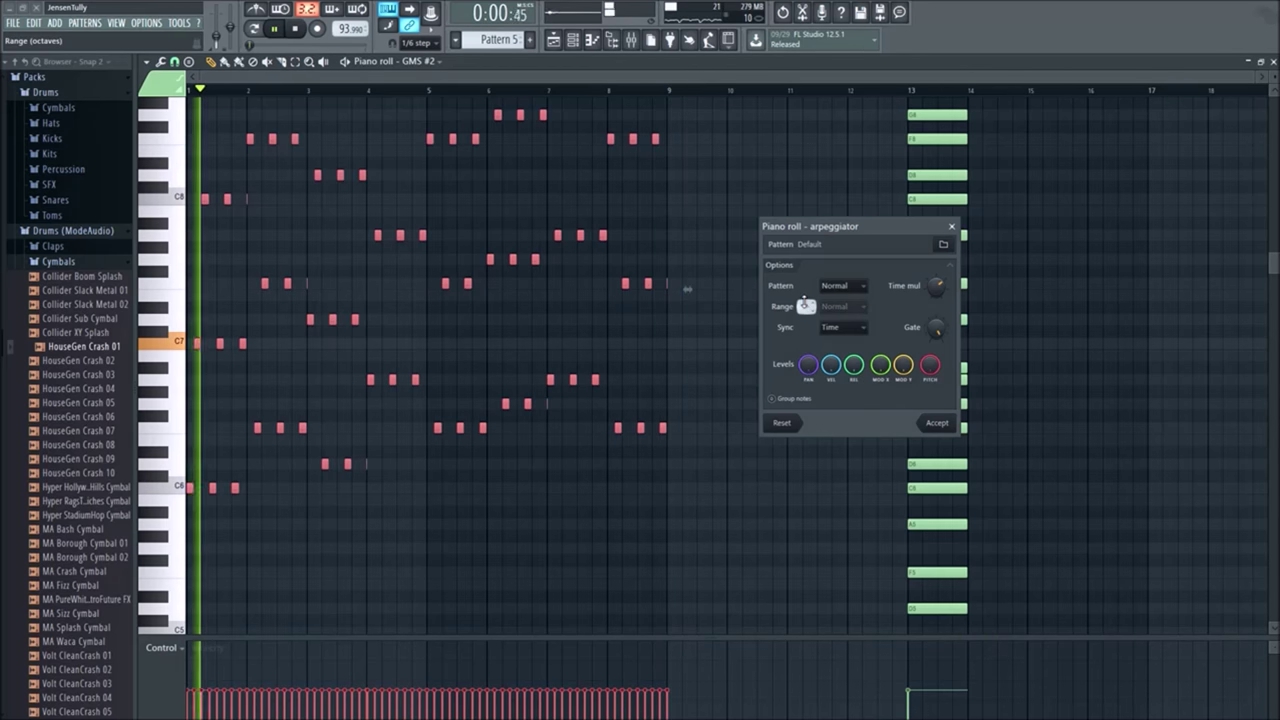
pyautogui.scroll(2, 805, 306)
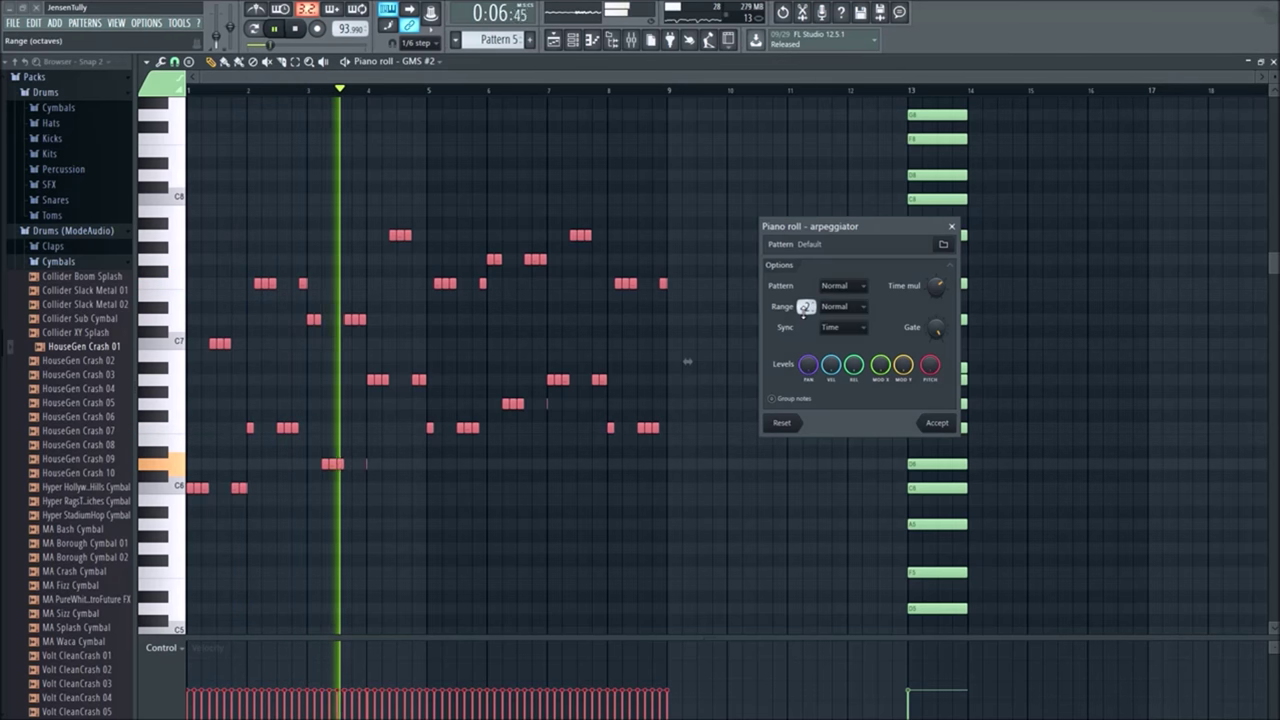
pyautogui.scroll(1, 805, 307)
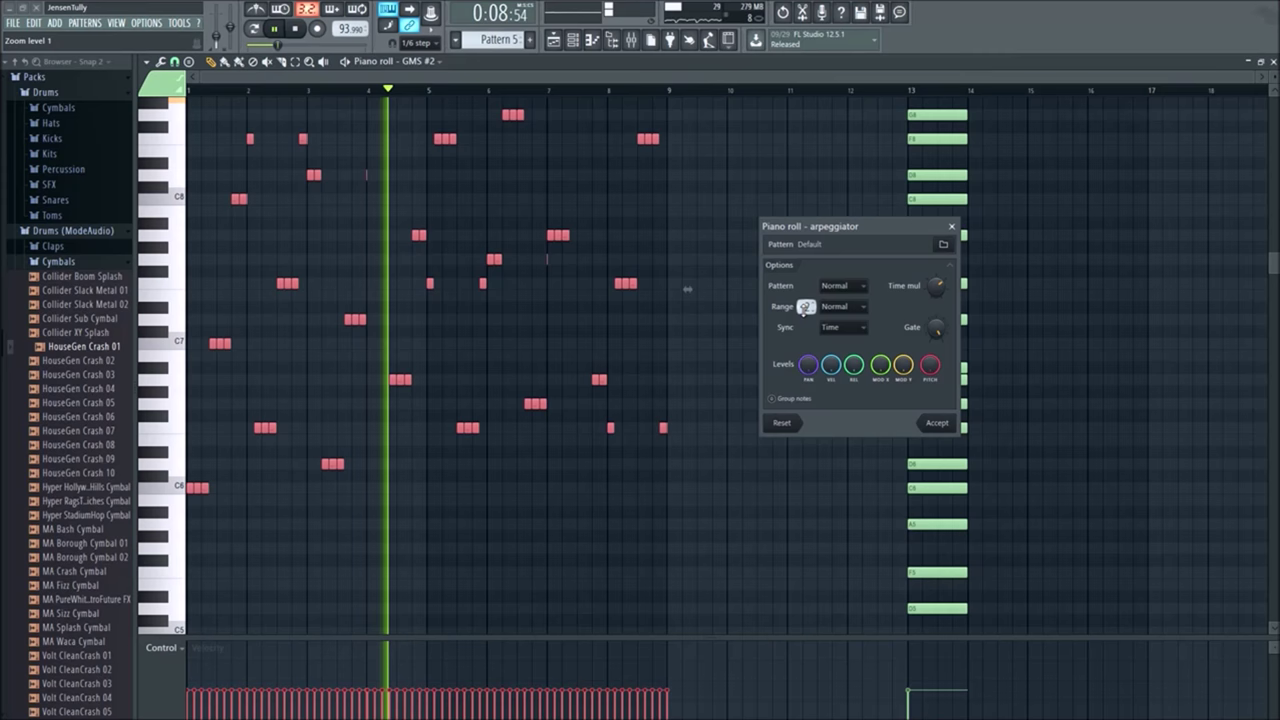
pyautogui.scroll(-1, 805, 307)
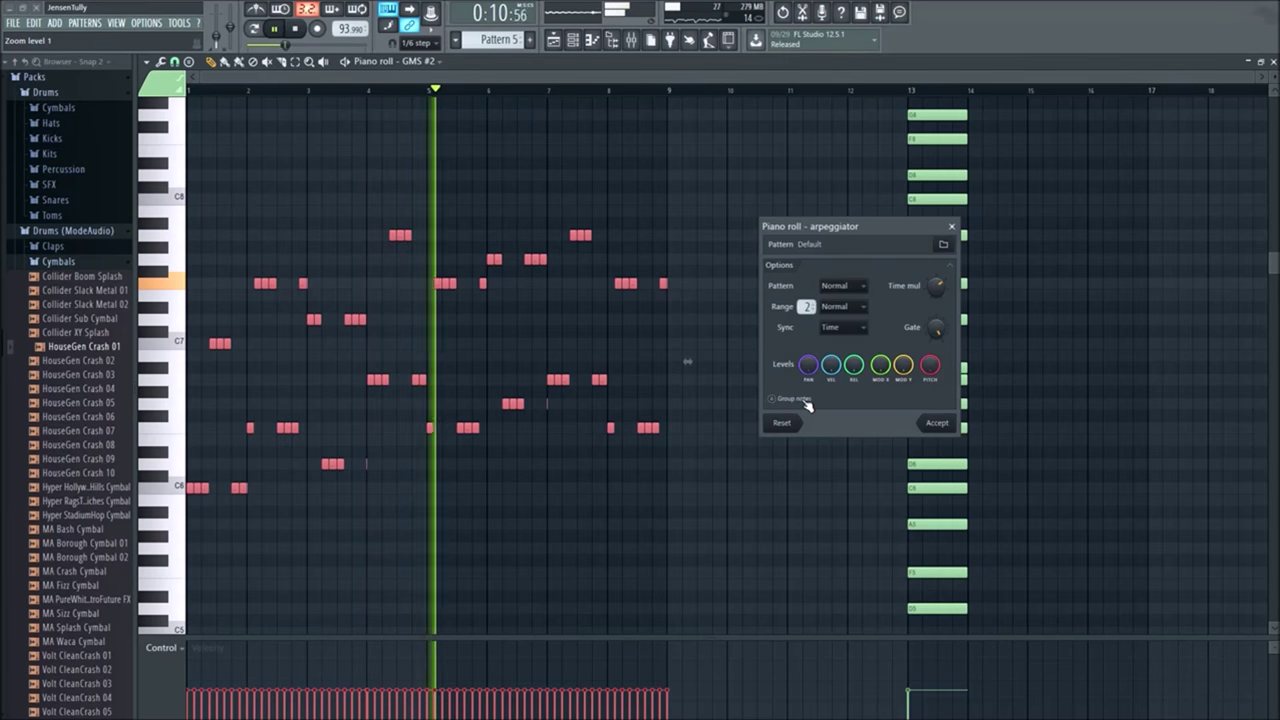
pyautogui.moveTo(808, 364)
pyautogui.mouseDown()
pyautogui.moveTo(808, 420)
pyautogui.moveTo(808, 364)
pyautogui.mouseUp()
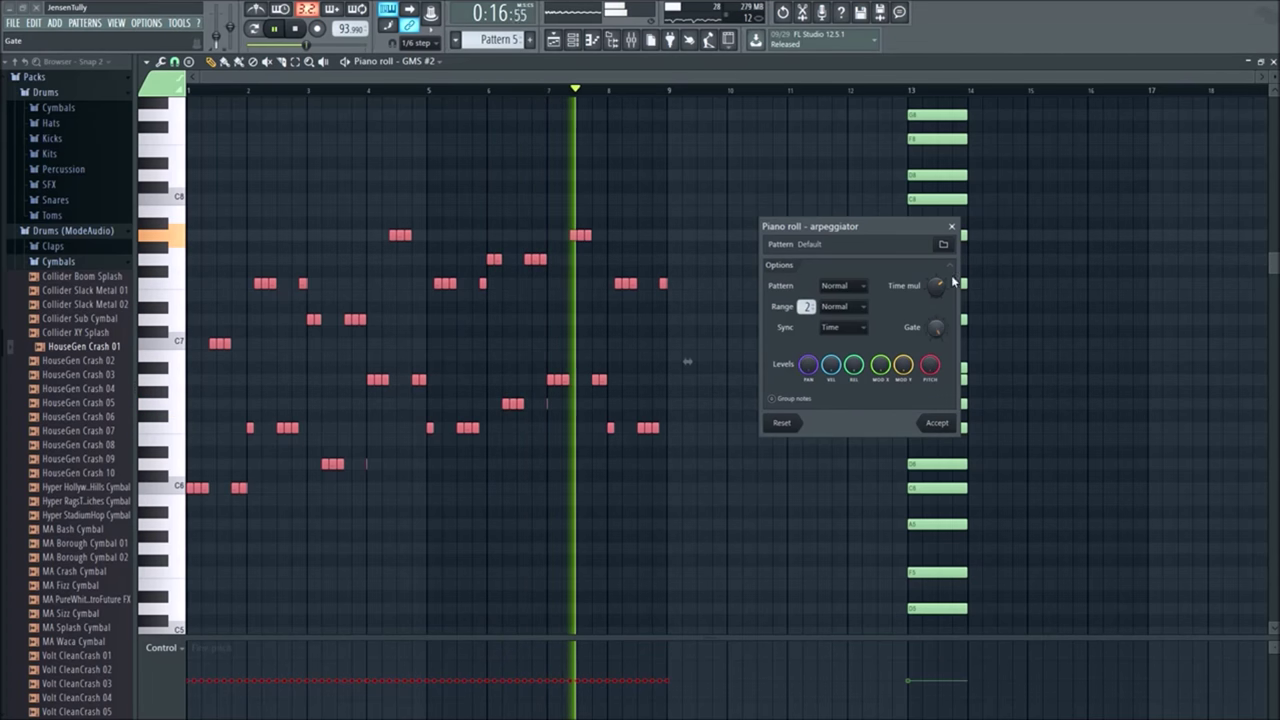
pyautogui.click(951, 226)
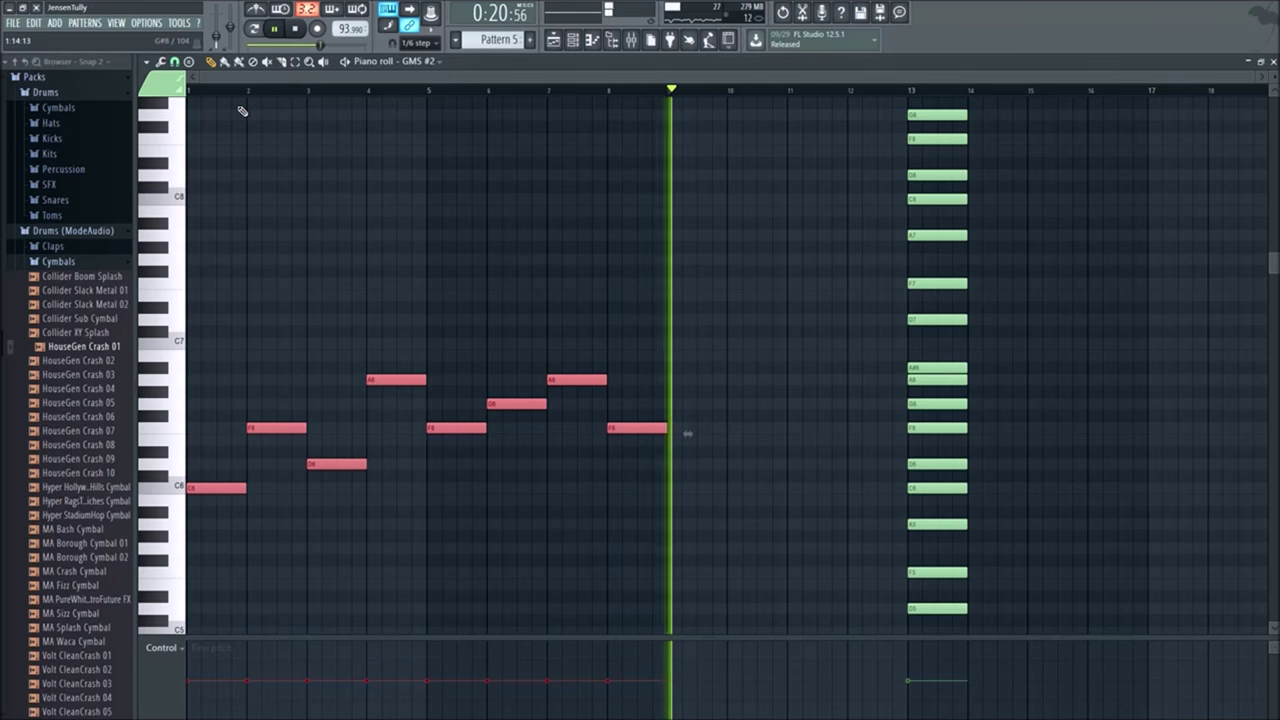
# Step: Reopen the arpeggiator on the melody notes with the Normal pattern and set the range to 2 octaves
pyautogui.click(160, 61)
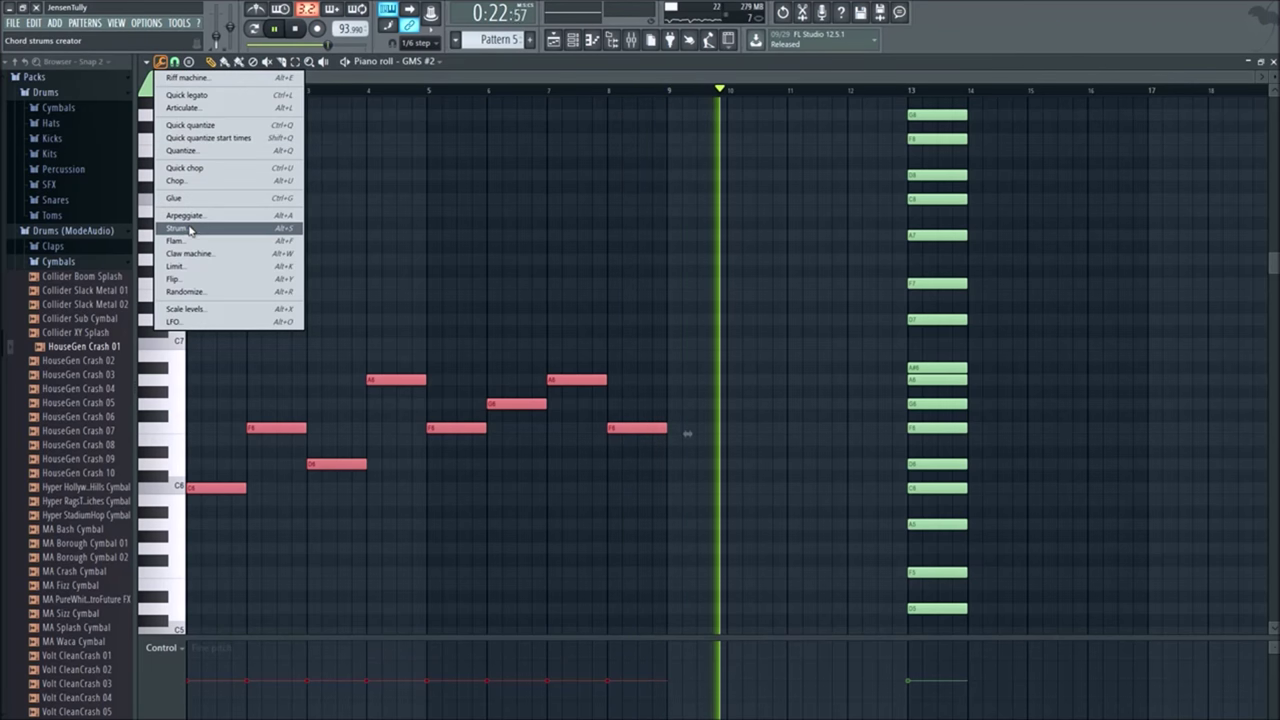
pyautogui.click(191, 219)
pyautogui.click(830, 287)
pyautogui.click(834, 300)
pyautogui.scroll(1, 805, 306)
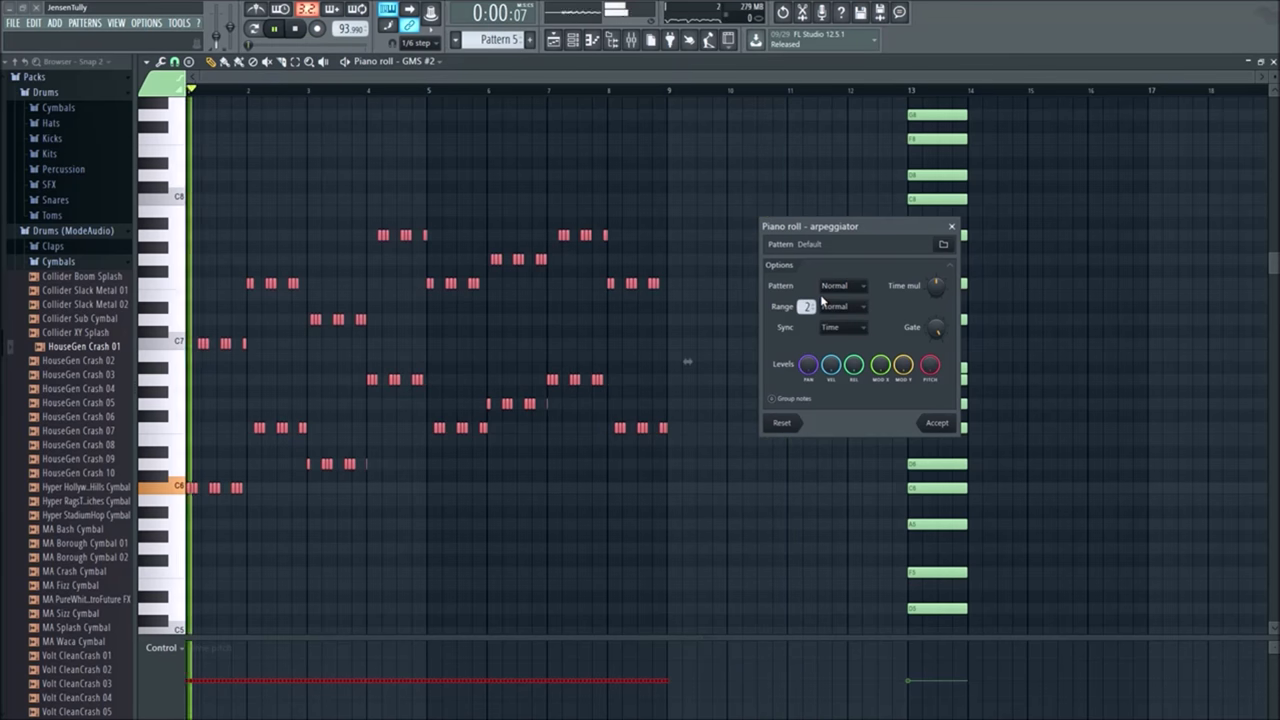
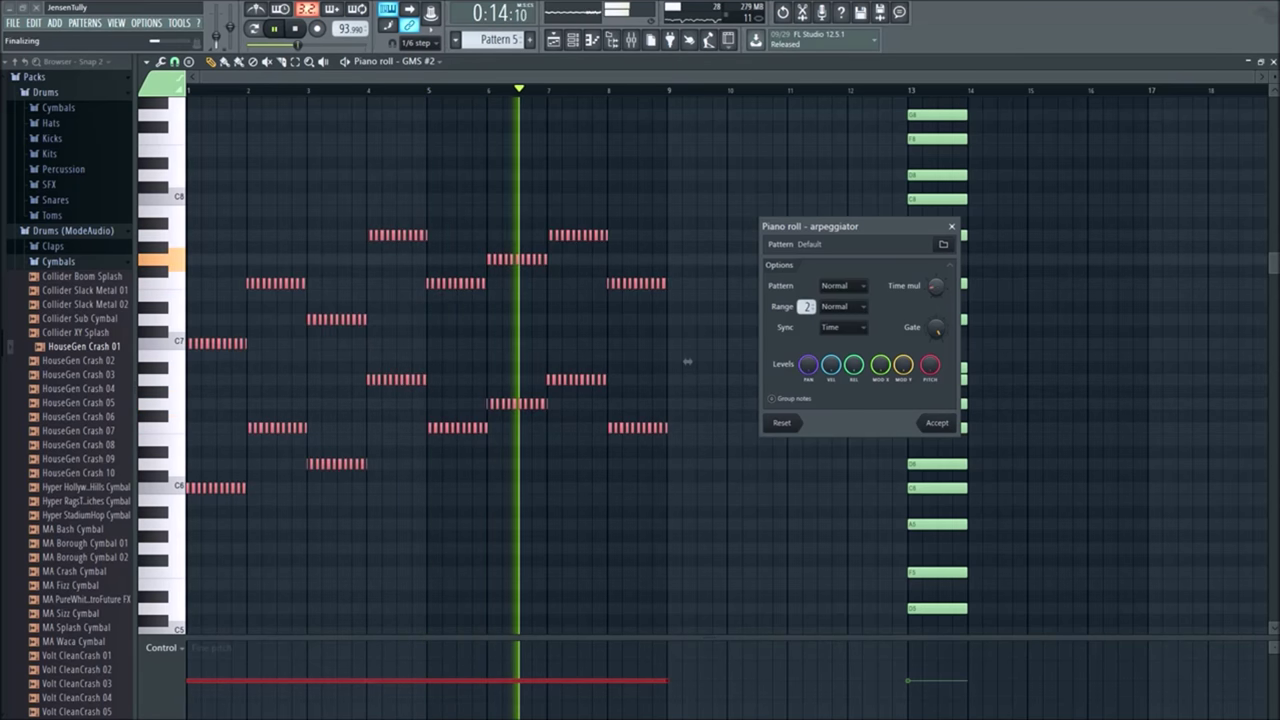
# Step: Adjust the time multiplier by ear until each bar holds about eight short repeats, keep the Normal pattern, and apply the arpeggio
pyautogui.moveTo(937, 288); pyautogui.dragTo(937, 278)
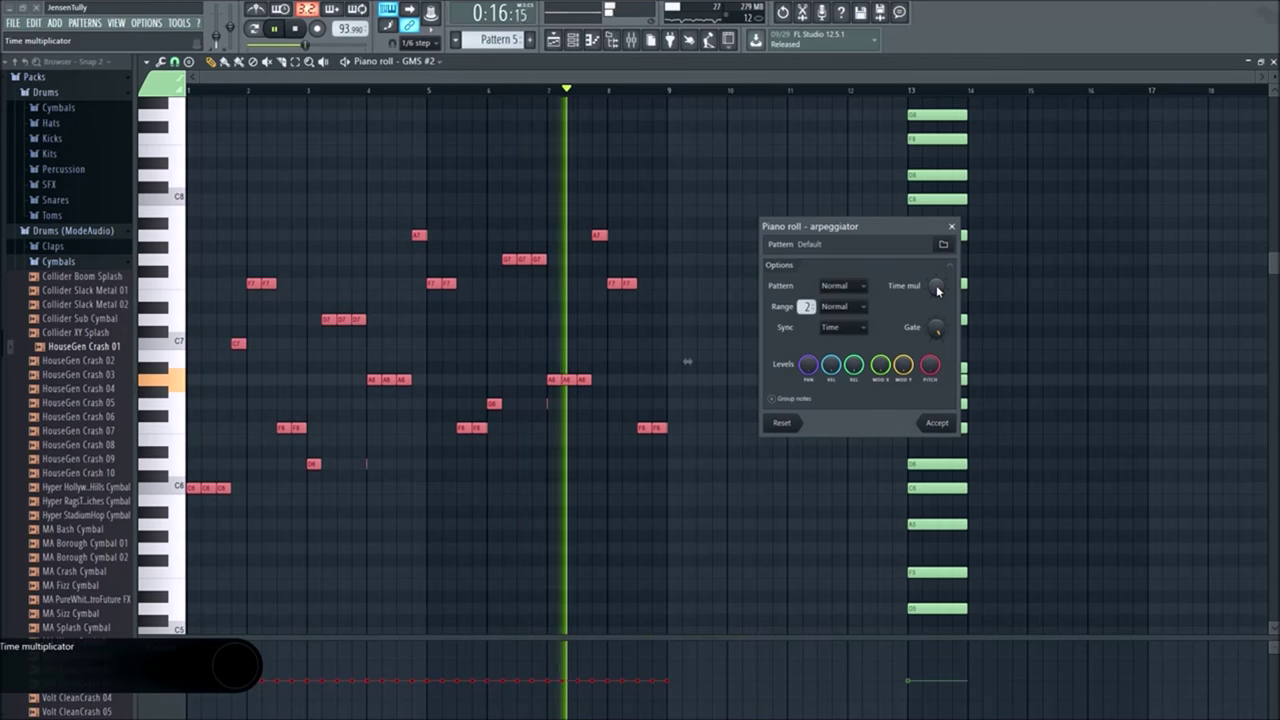
pyautogui.scroll(1, 937, 290)
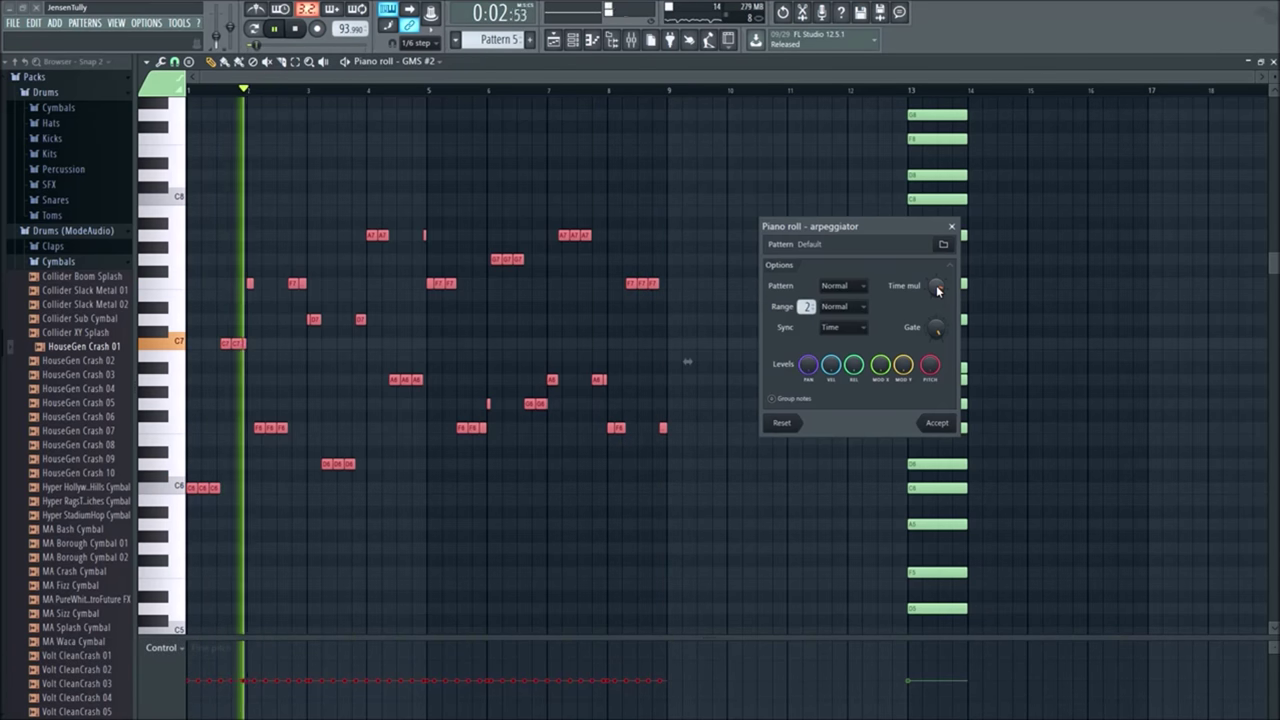
pyautogui.moveTo(936, 287); pyautogui.dragTo(938, 290)
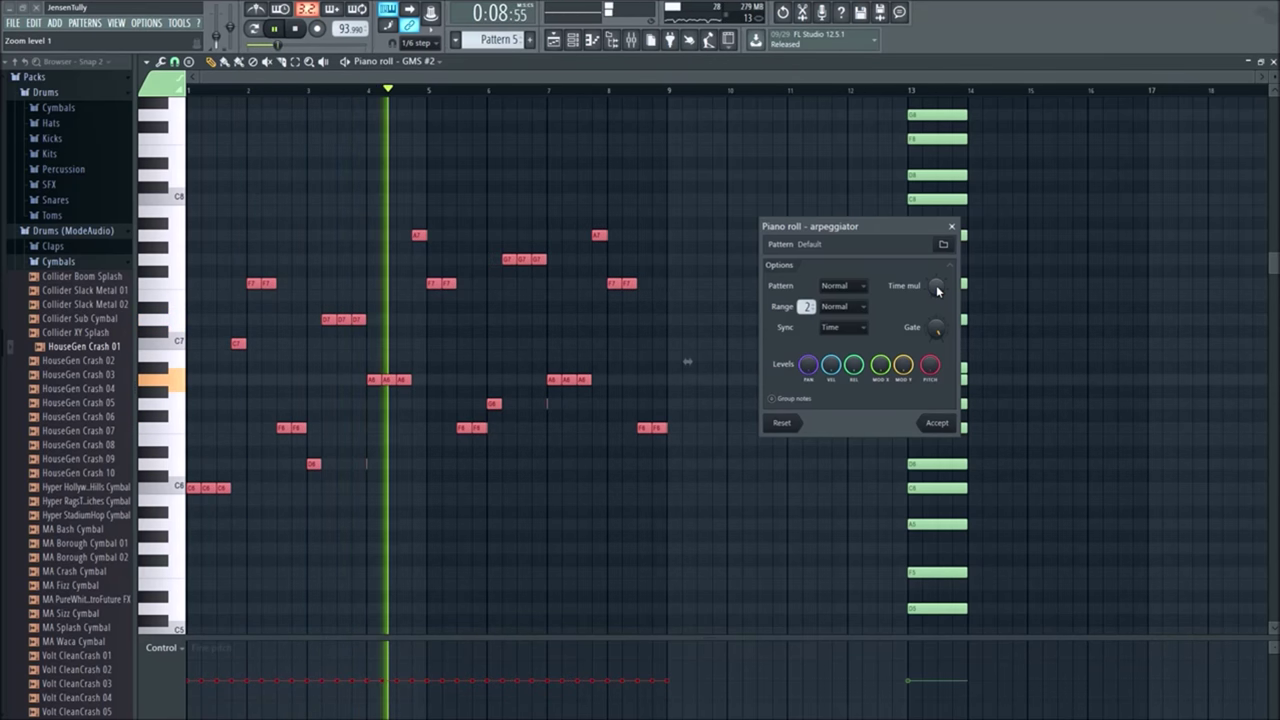
pyautogui.moveTo(937, 290); pyautogui.dragTo(937, 290)
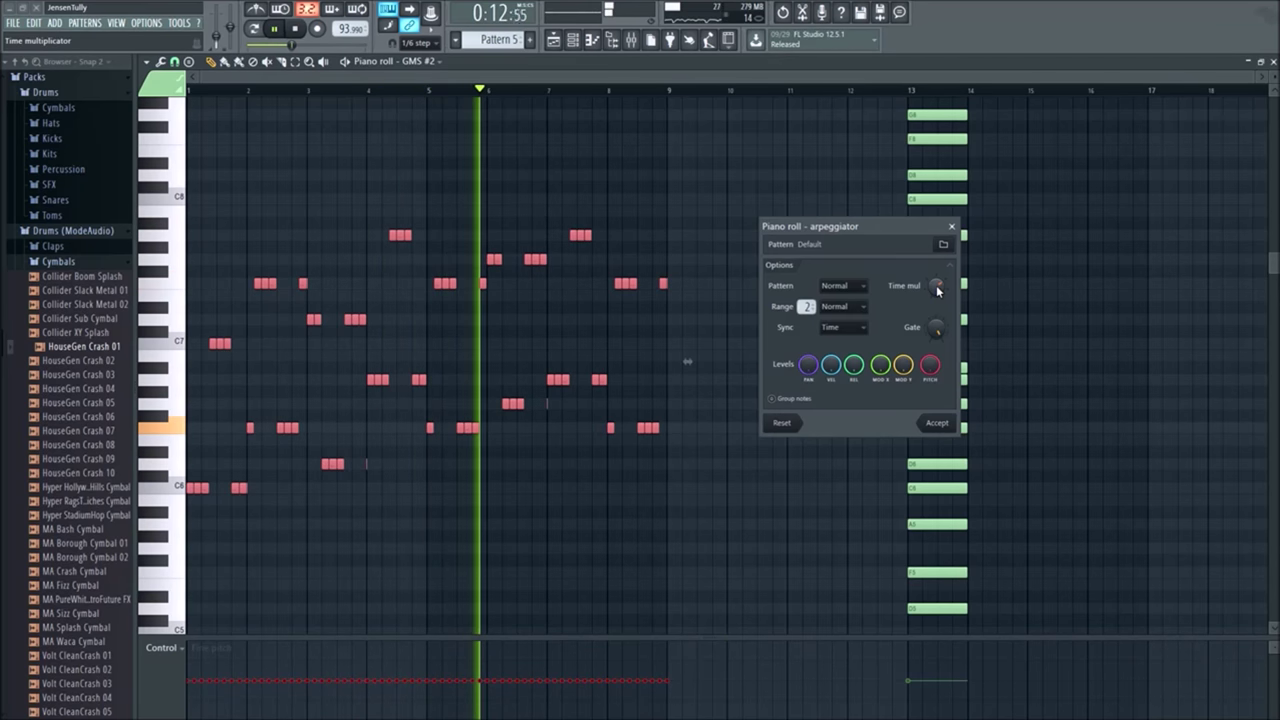
pyautogui.click(843, 287)
pyautogui.click(843, 297)
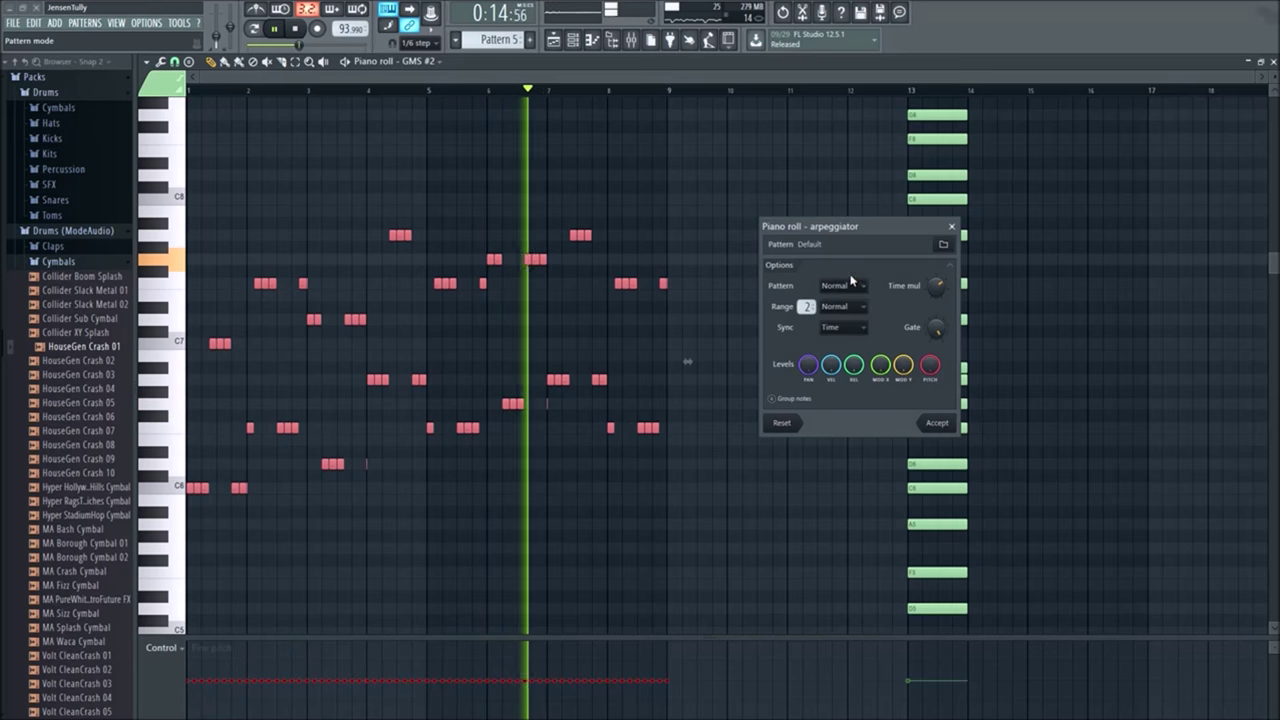
pyautogui.click(930, 422)
# Step: Select all the arpeggiated notes, try the strumizer on them, and close it without applying
pyautogui.moveTo(737, 489); pyautogui.dragTo(175, 95)
pyautogui.click(160, 61)
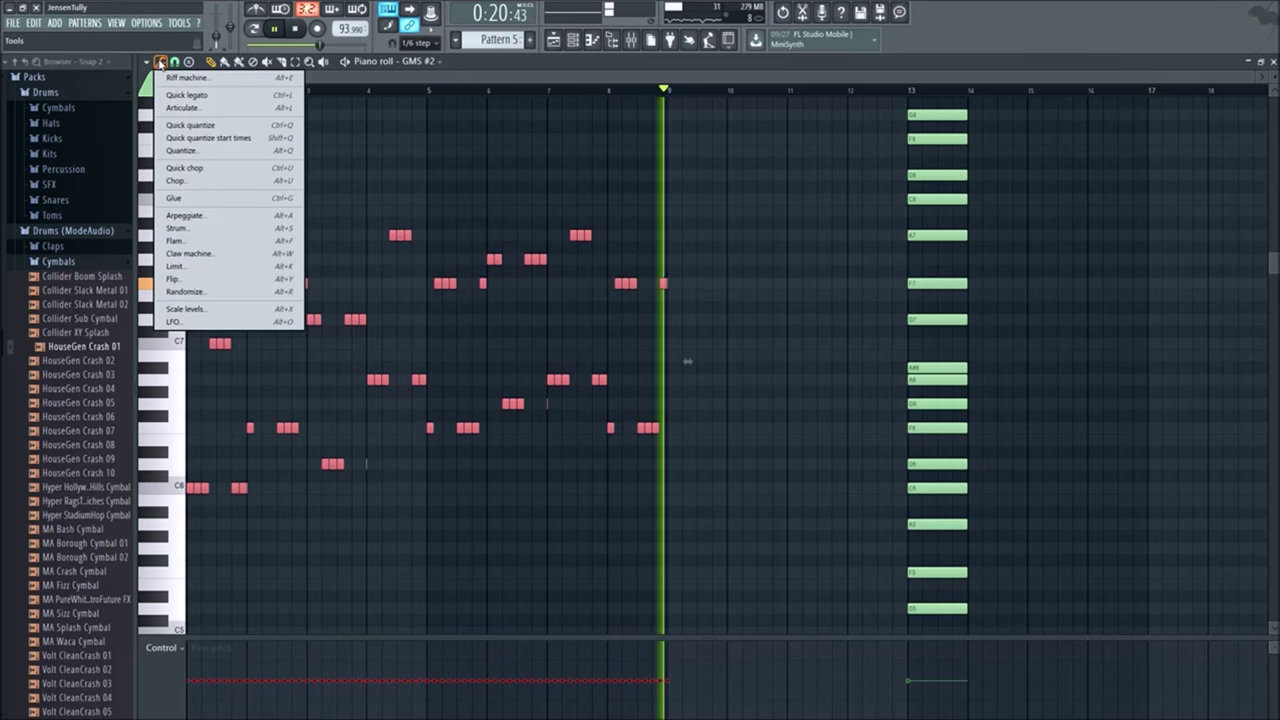
pyautogui.click(189, 230)
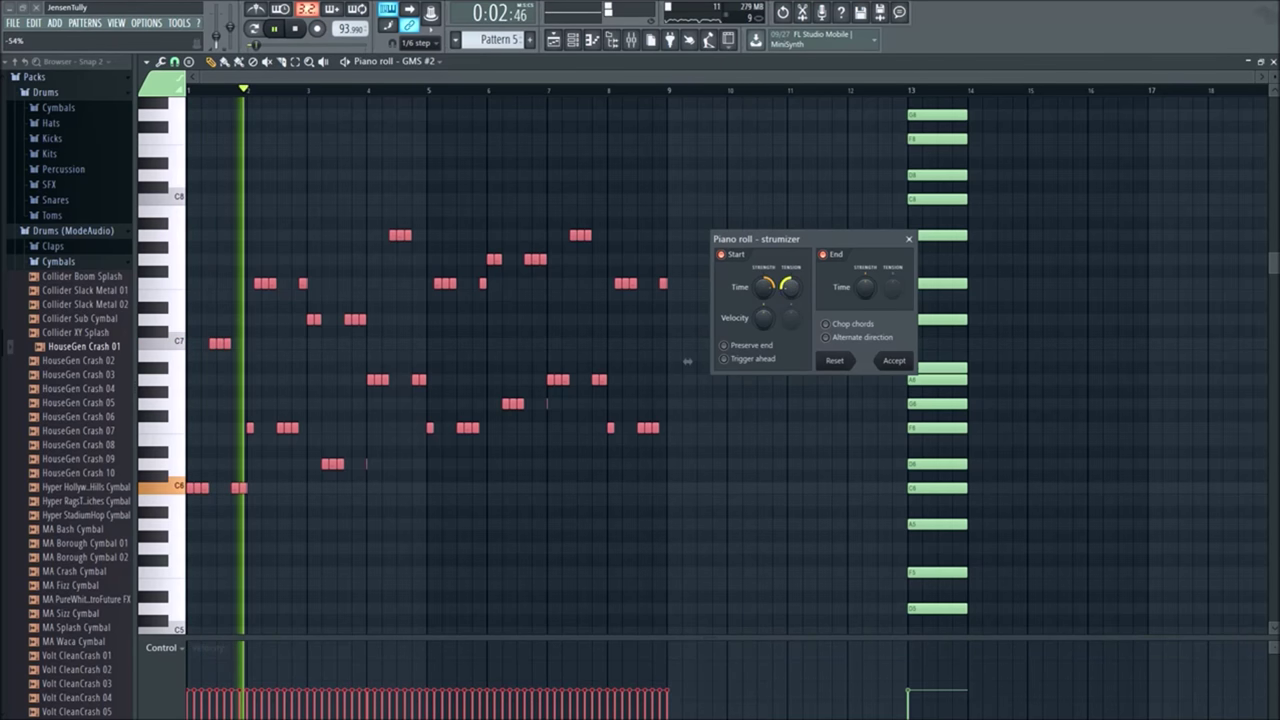
pyautogui.click(908, 239)
# Step: Try the flamer on the arpeggio with different time offsets and with Absolute and Before off, and close it without applying
pyautogui.click(174, 63)
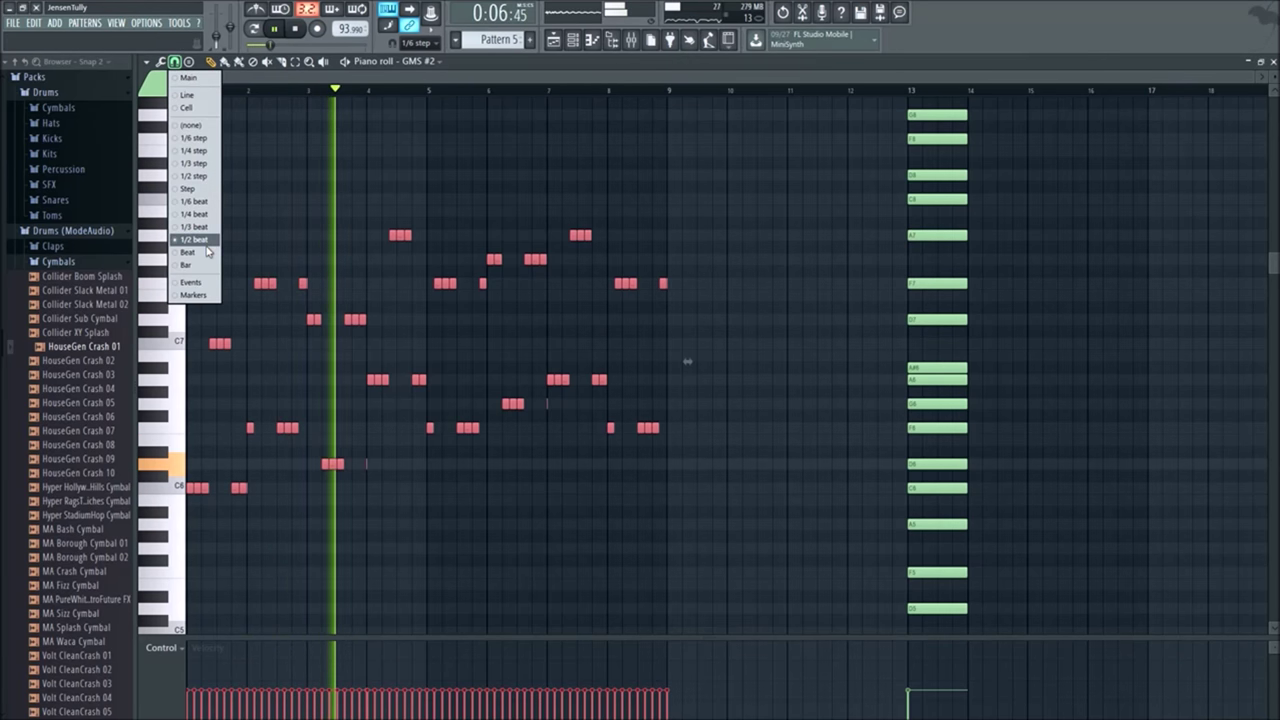
pyautogui.click(160, 62)
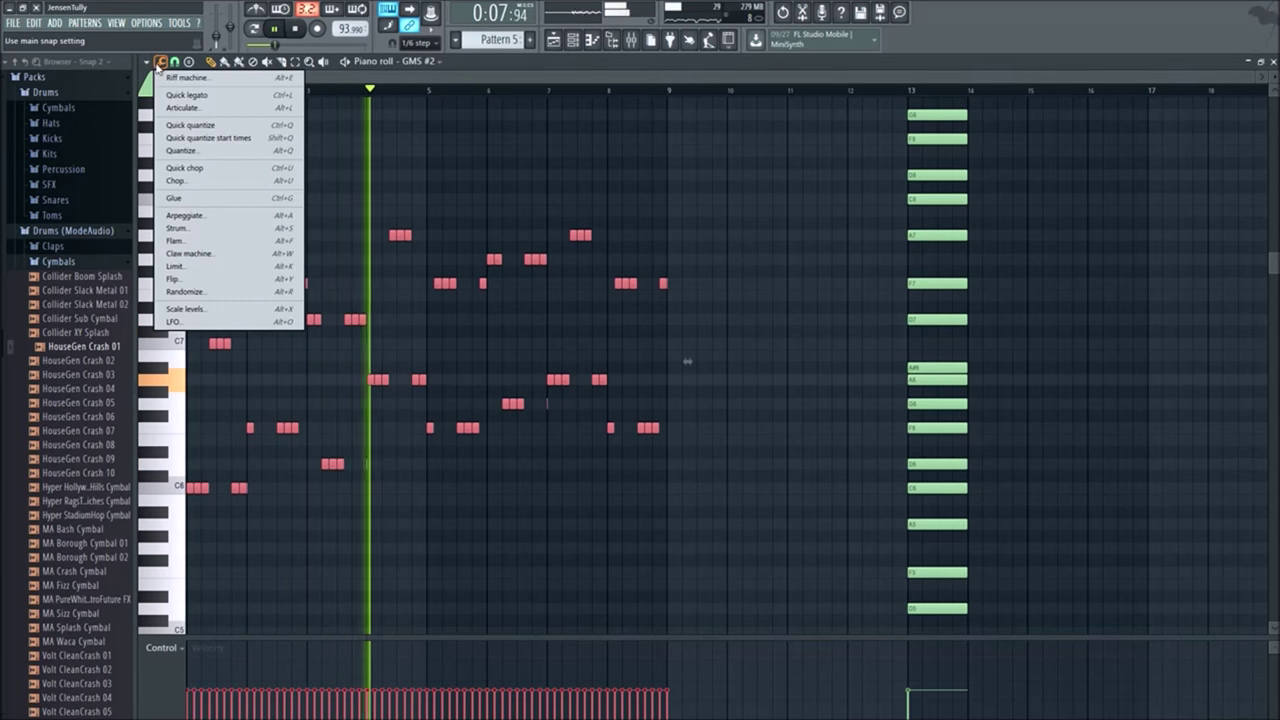
pyautogui.click(228, 243)
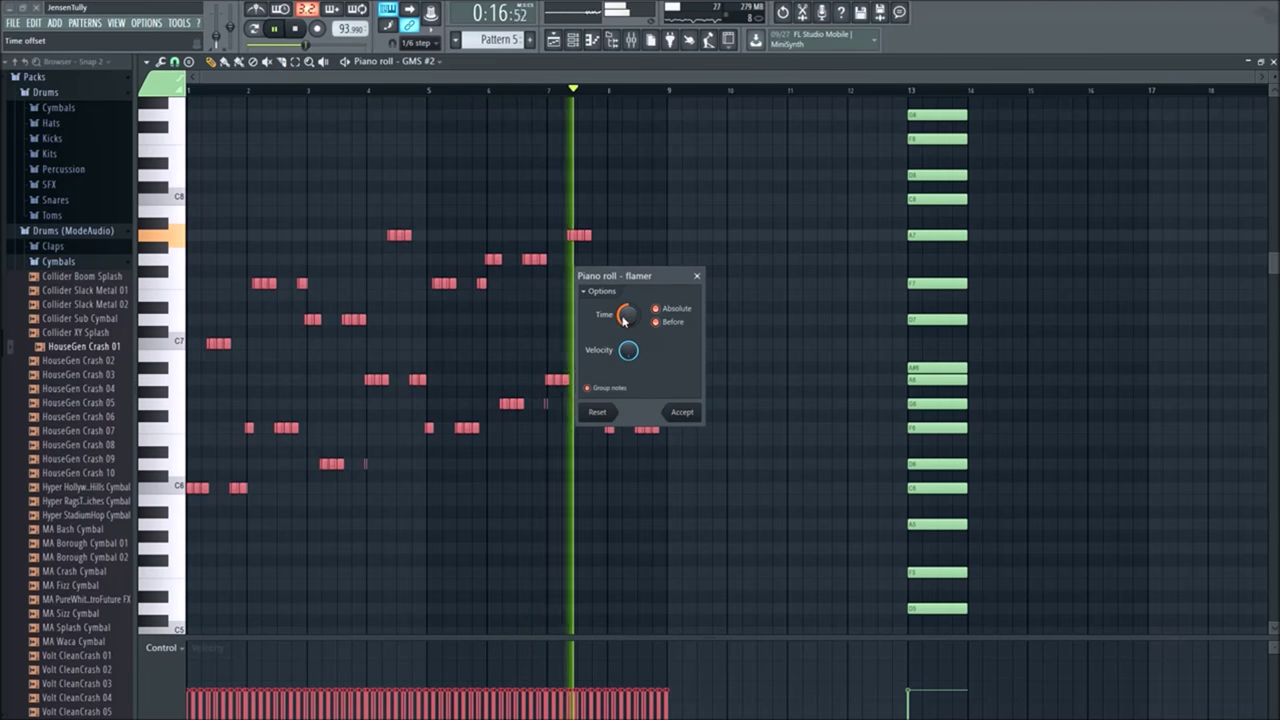
pyautogui.moveTo(627, 314); pyautogui.dragTo(627, 335)
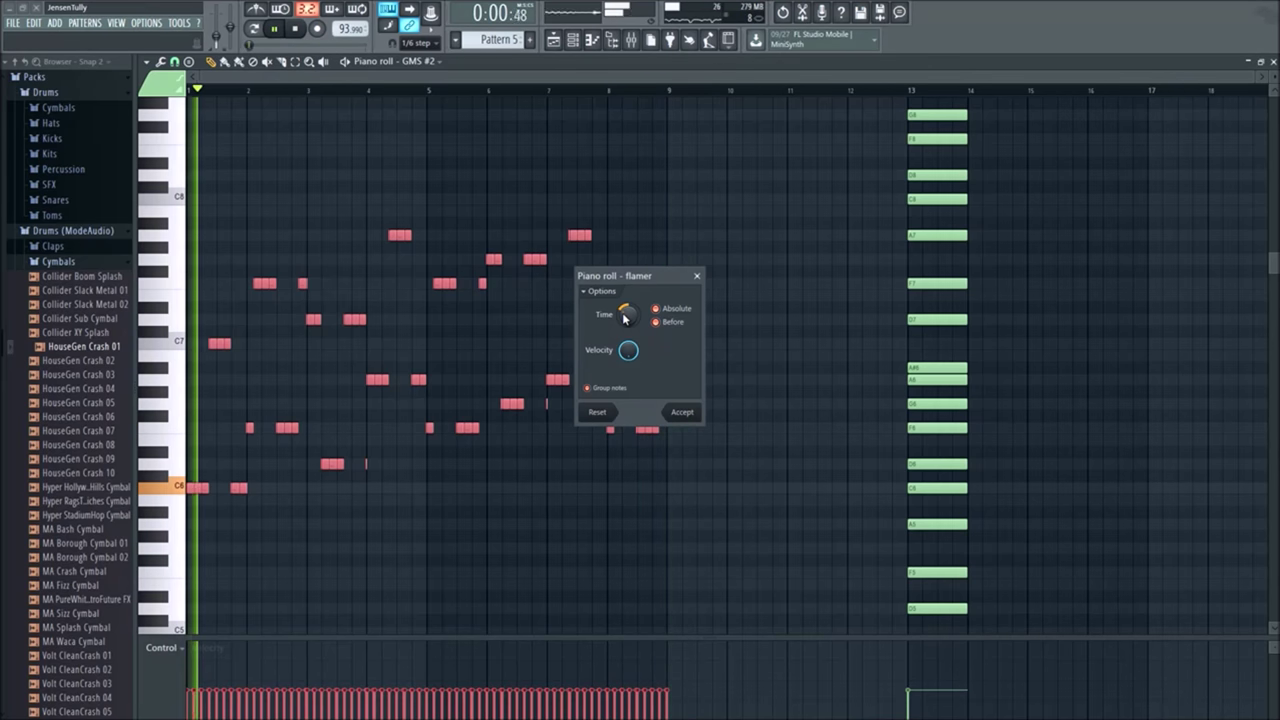
pyautogui.moveTo(627, 314); pyautogui.dragTo(627, 300)
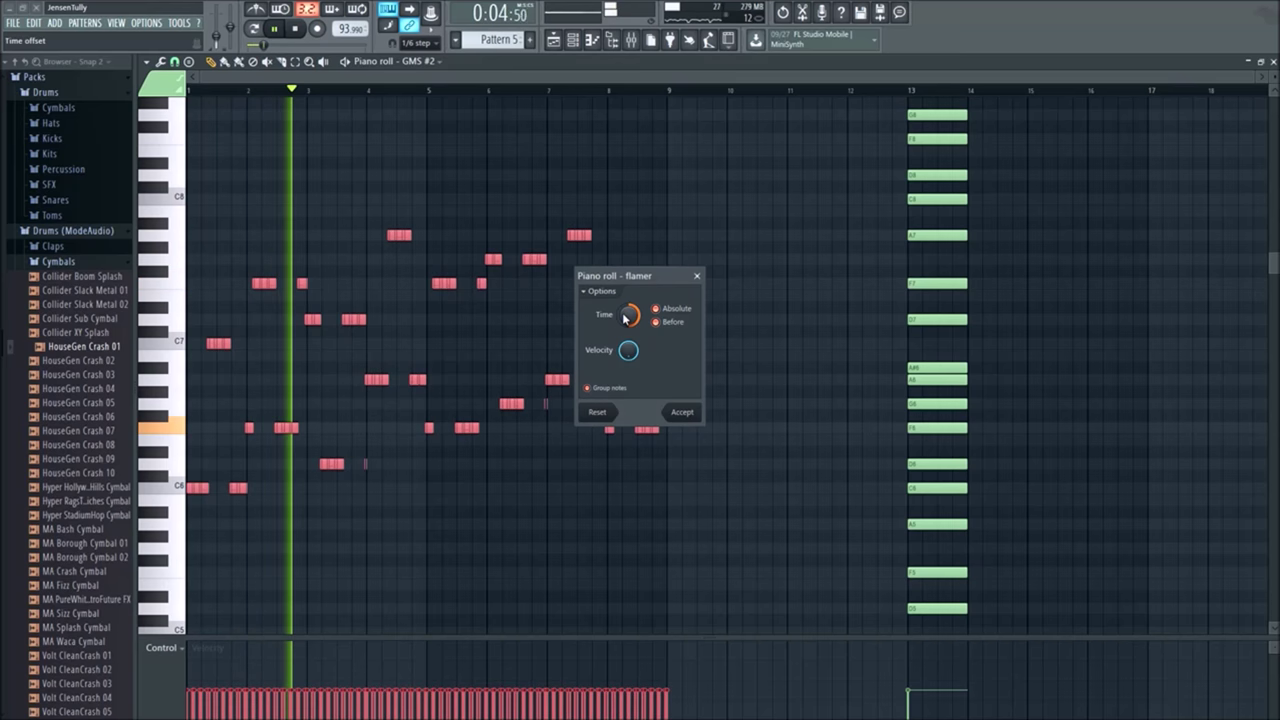
pyautogui.moveTo(625, 317); pyautogui.dragTo(625, 340)
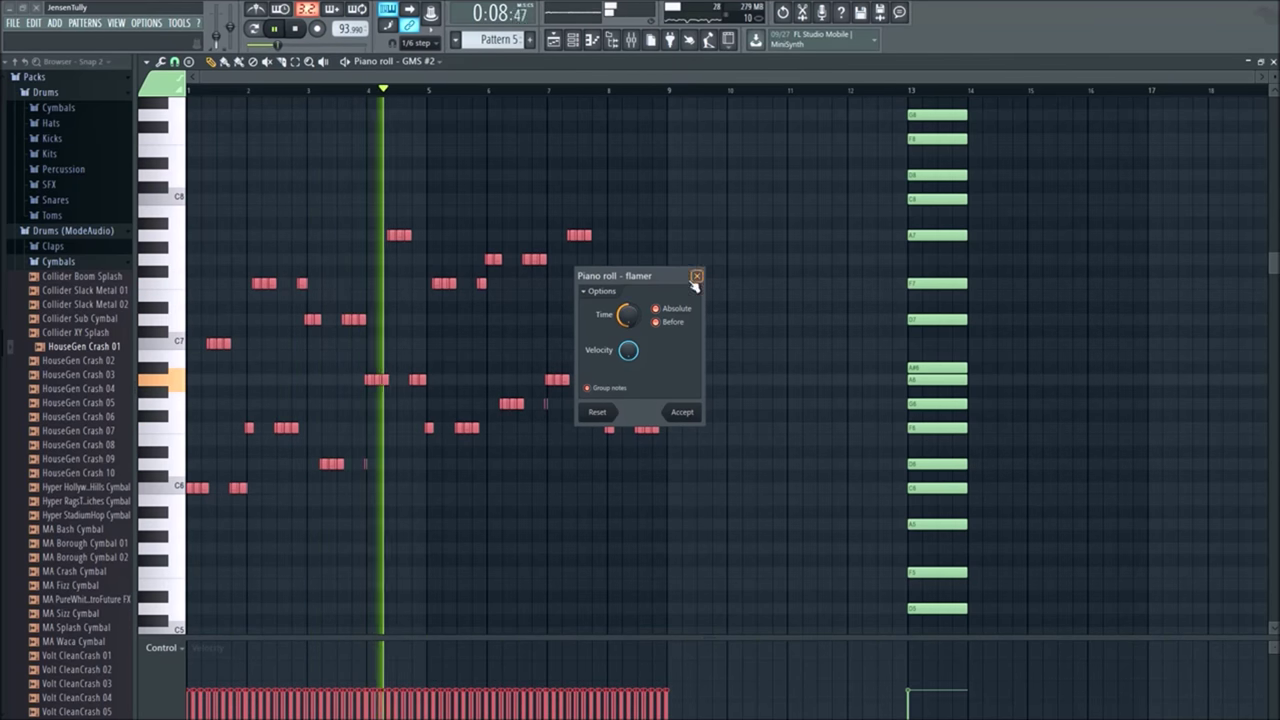
pyautogui.click(657, 309)
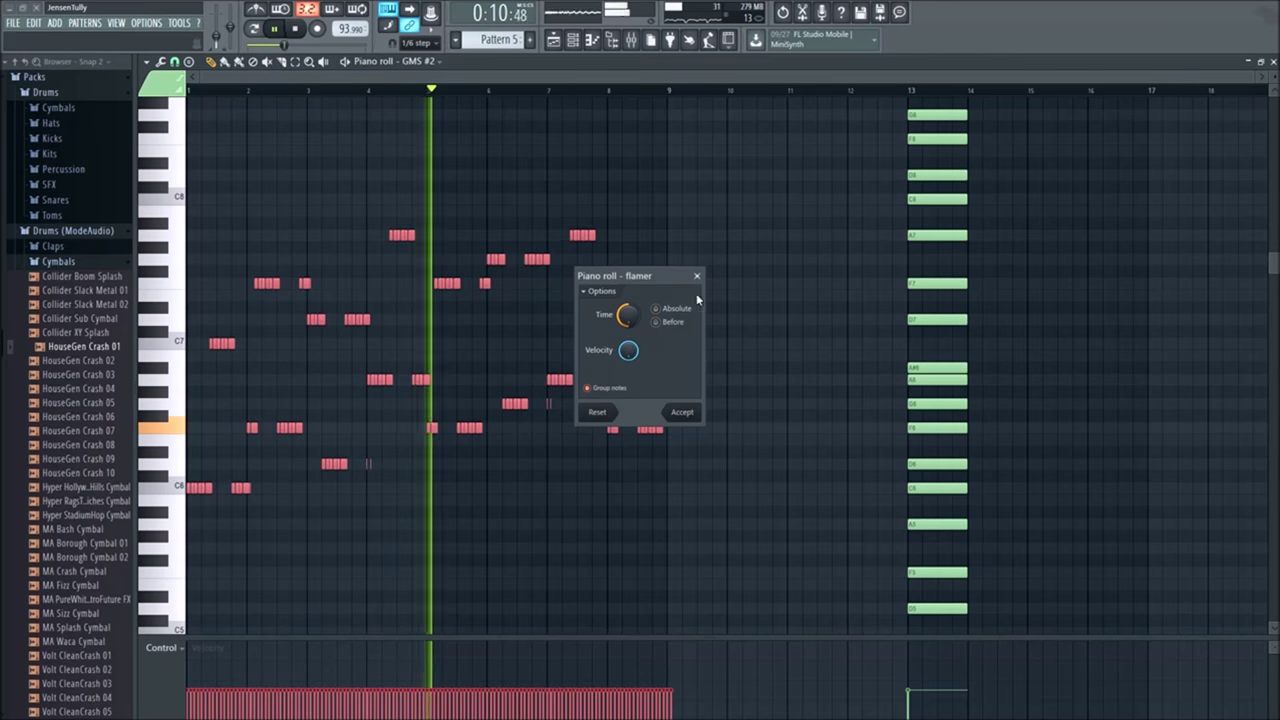
pyautogui.click(698, 277)
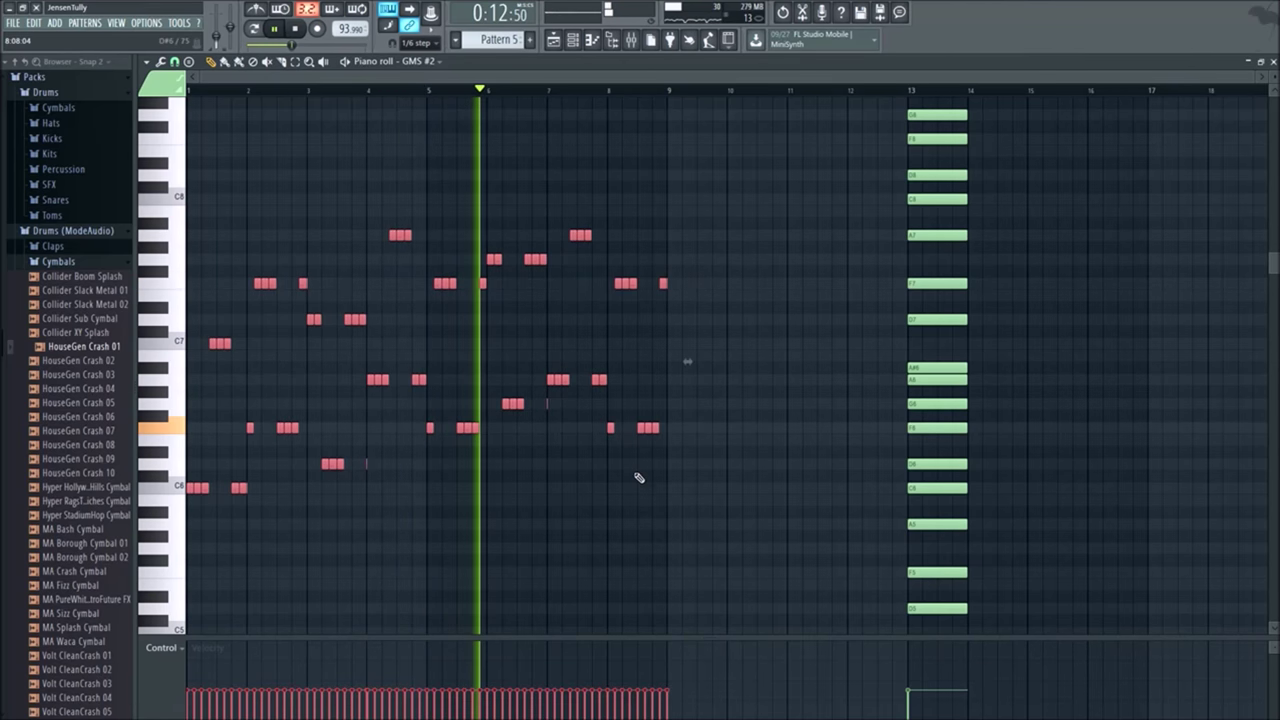
# Step: Deselect the arpeggio and delete the green reference notes at bar 13, from the lowest octave up through A7
pyautogui.click(686, 532)
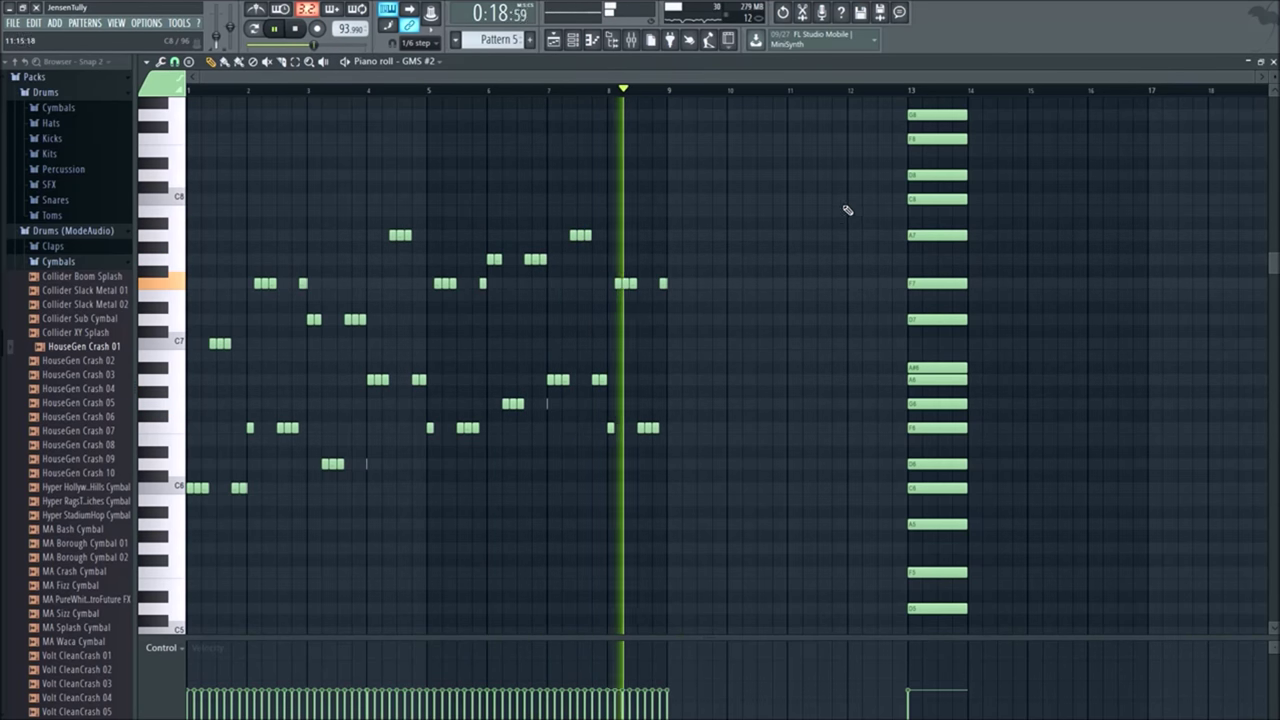
pyautogui.scroll(-8, 951, 549)
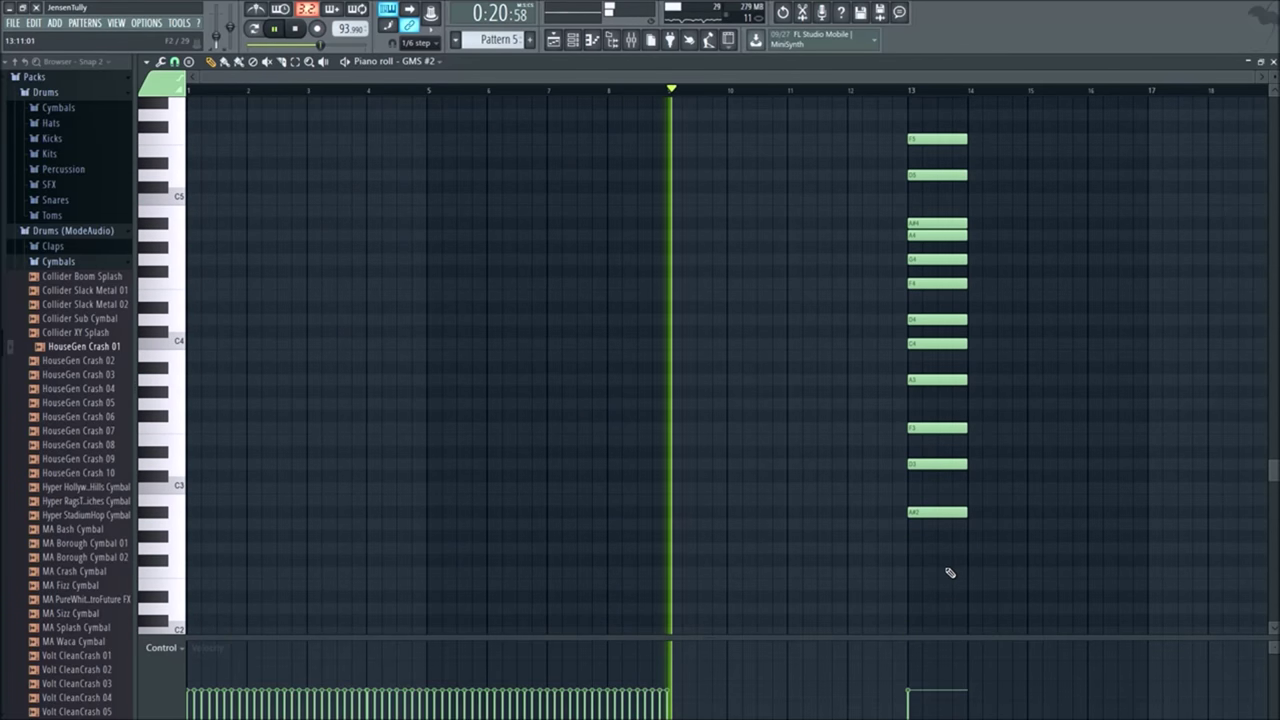
pyautogui.rightClick(916, 293)
pyautogui.rightClick(937, 223)
pyautogui.rightClick(937, 259)
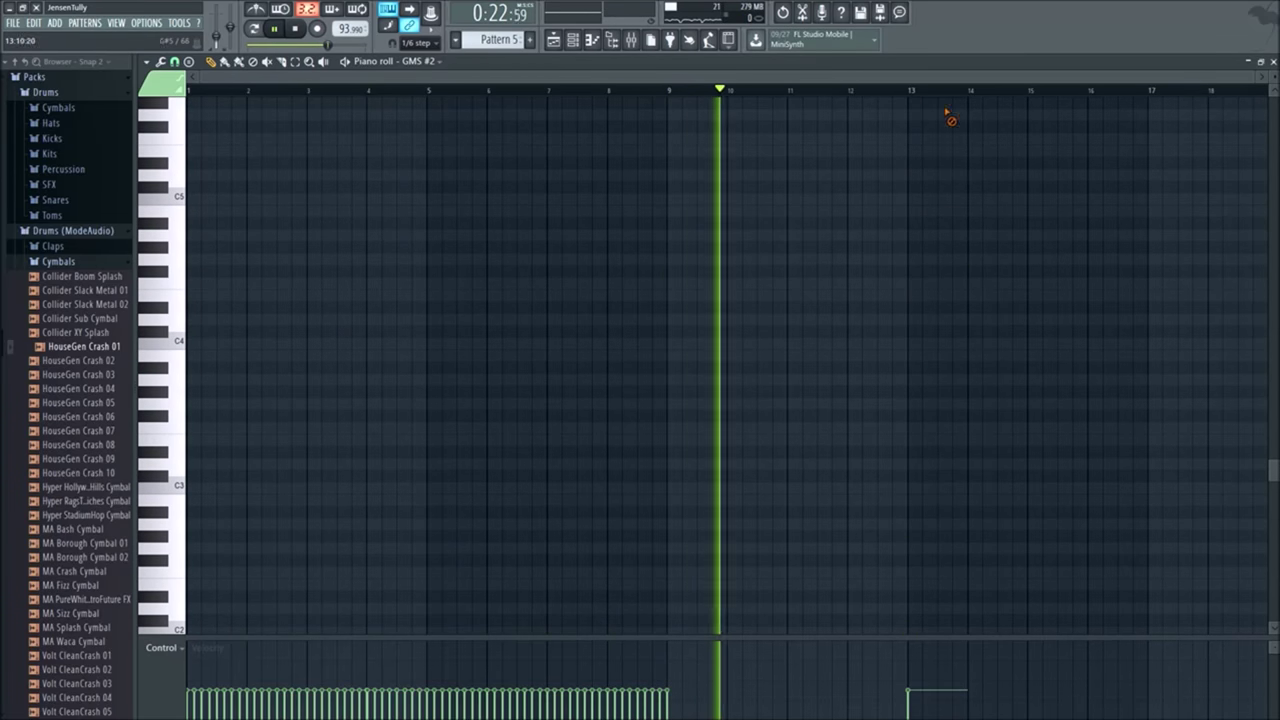
pyautogui.scroll(8, 882, 479)
pyautogui.rightClick(937, 330)
pyautogui.rightClick(937, 130)
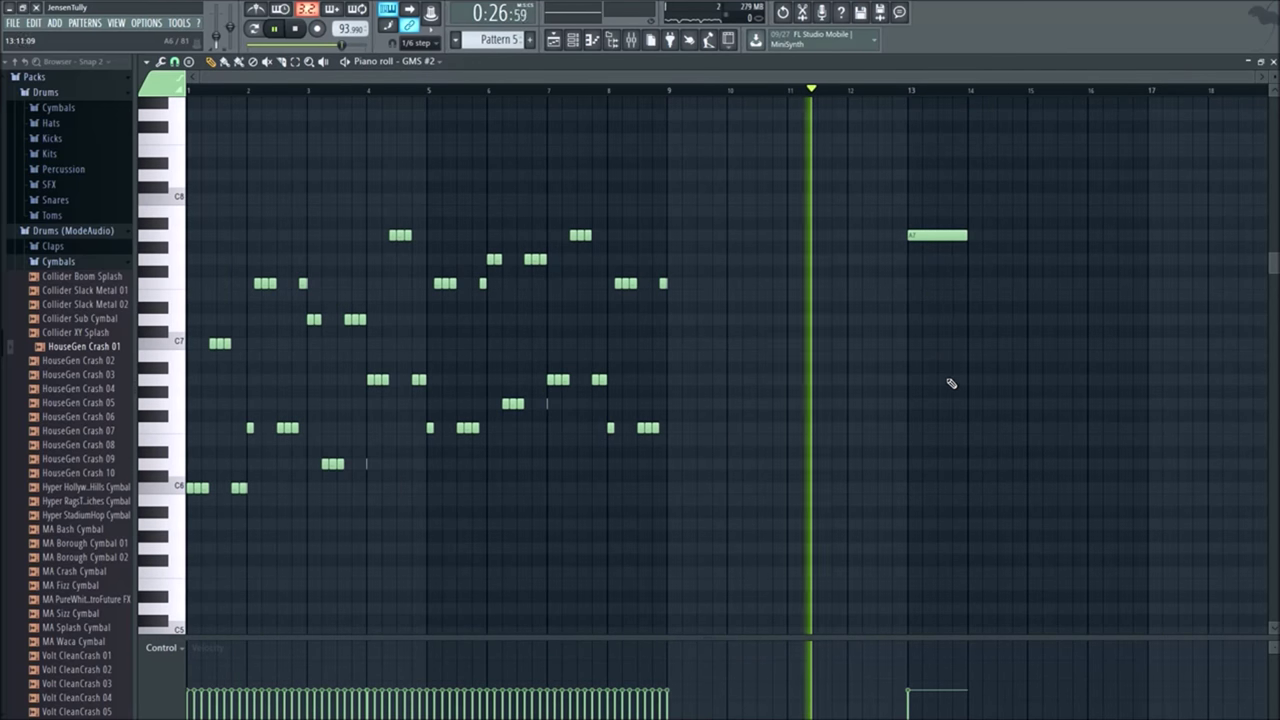
pyautogui.rightClick(925, 235)
# Step: Delete the remaining reference notes at bar 13 in the highest octaves, including A10, and stop playback
pyautogui.scroll(2, 939, 362)
pyautogui.scroll(5, 939, 362)
pyautogui.rightClick(937, 373)
pyautogui.rightClick(937, 319)
pyautogui.rightClick(937, 234)
pyautogui.rightClick(937, 171)
pyautogui.rightClick(937, 120)
pyautogui.rightClick(937, 280)
pyautogui.click(932, 118)
pyautogui.scroll(1, 934, 351)
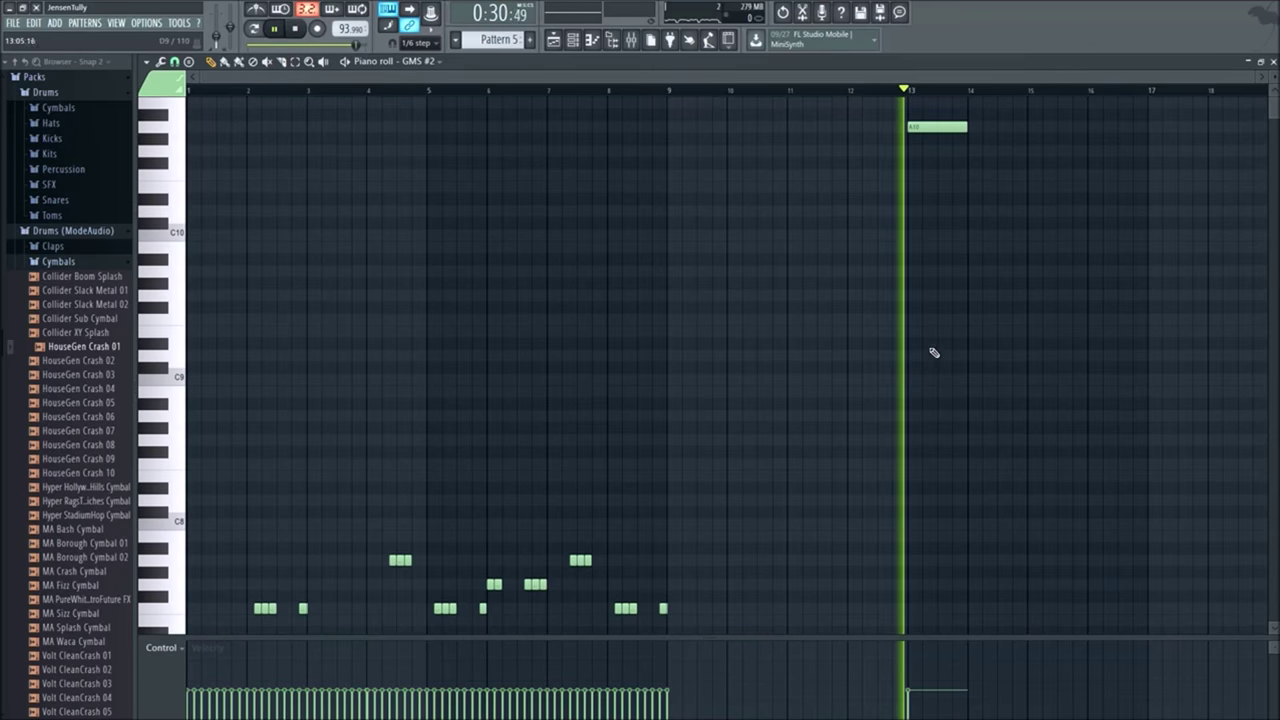
pyautogui.rightClick(946, 125)
pyautogui.press('space')
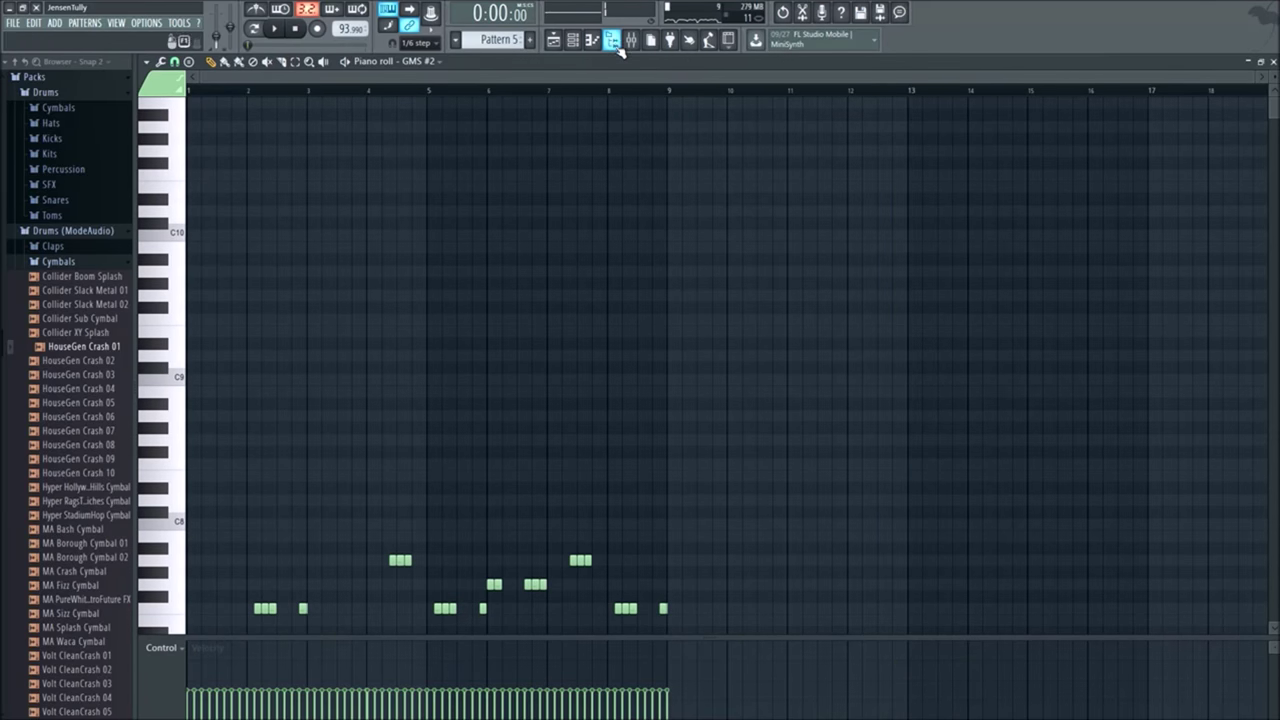
# Step: Check how the last arpeggio notes line up with the start of bar 9 and open the playlist
pyautogui.scroll(-6, 698, 495)
pyautogui.scroll(8, 694, 497)
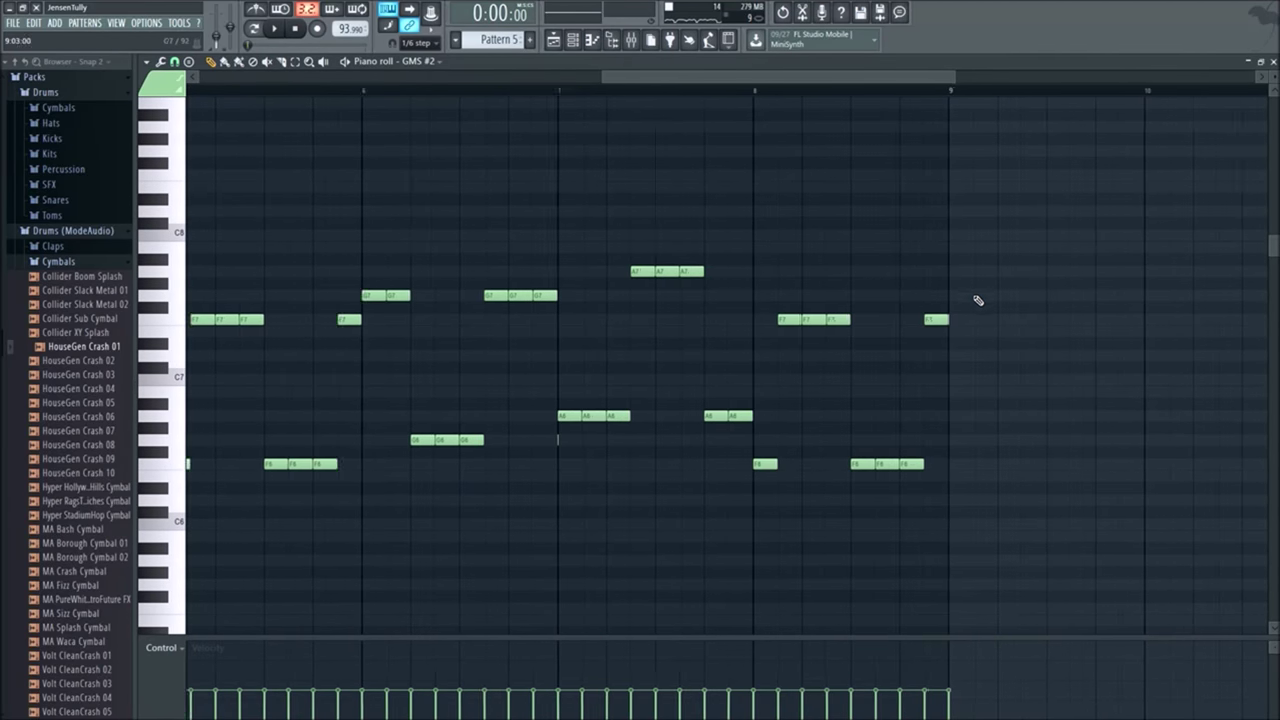
pyautogui.scroll(3, 940, 324)
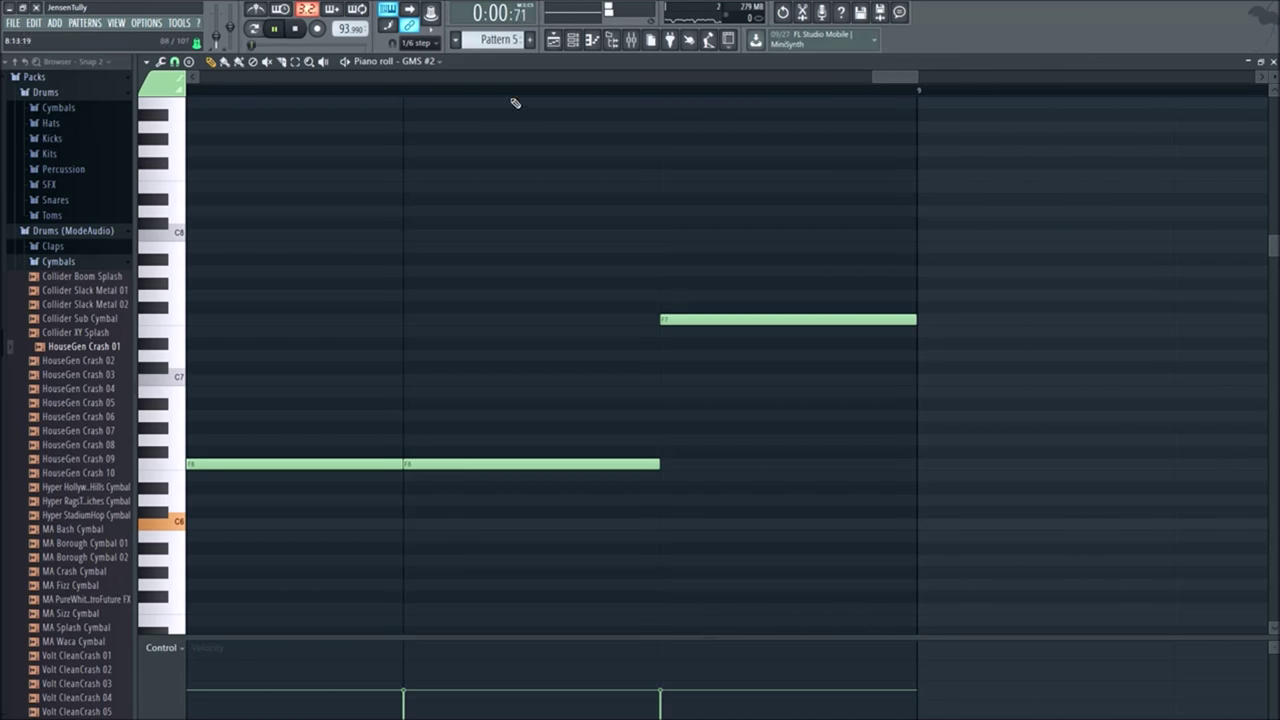
pyautogui.scroll(-5, 934, 422)
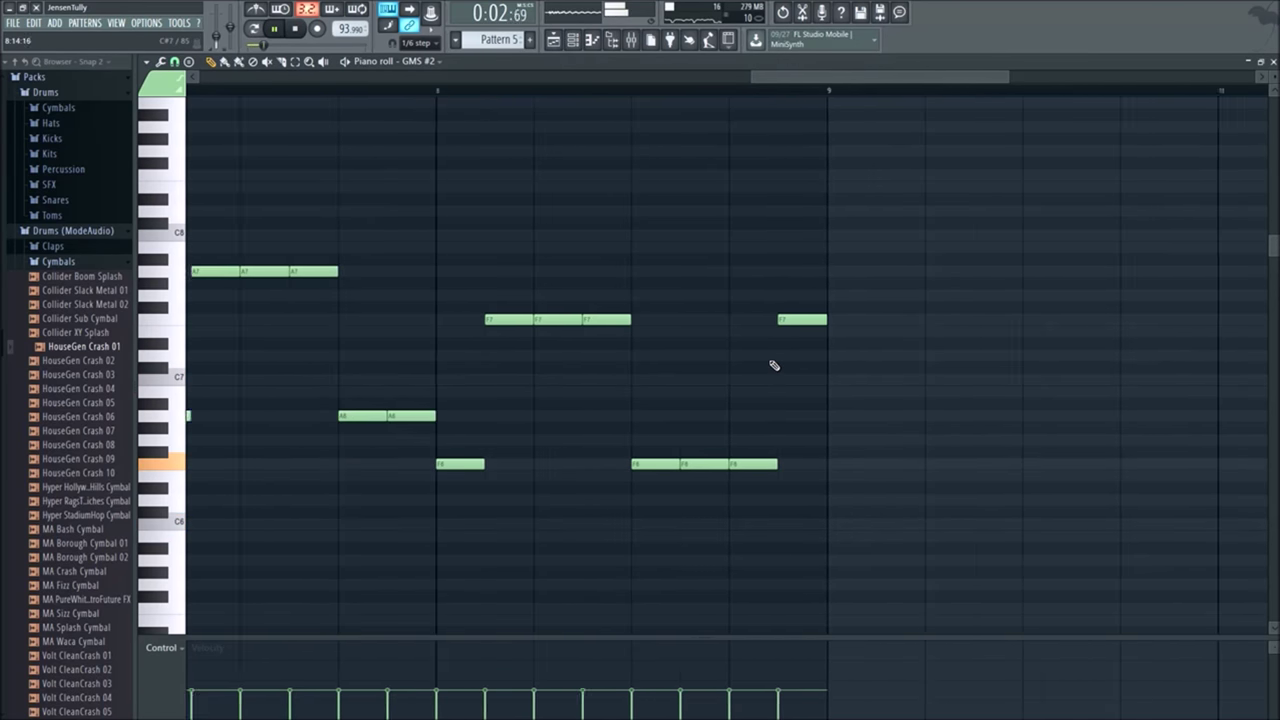
pyautogui.click(560, 43)
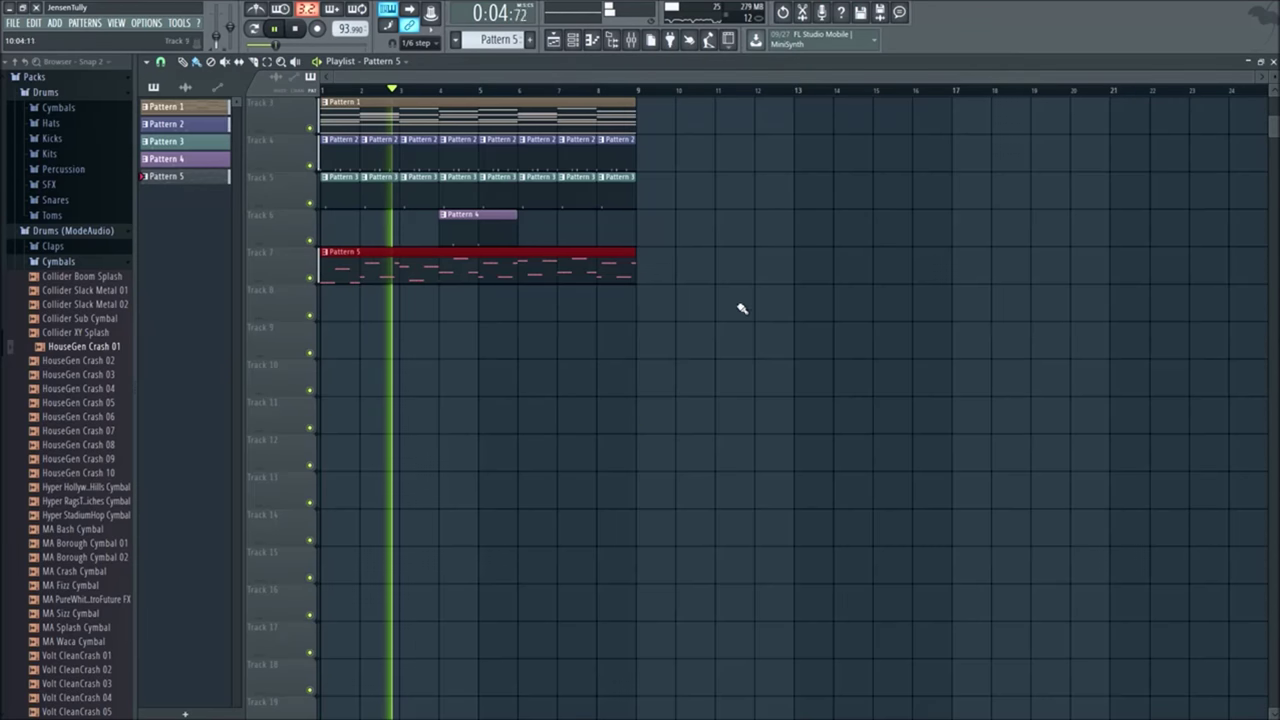
# Step: Try duplicating the Pattern 5 clip on Track 7 from bar 9, and remove the copy
pyautogui.hotkey('ctrl', 'b')
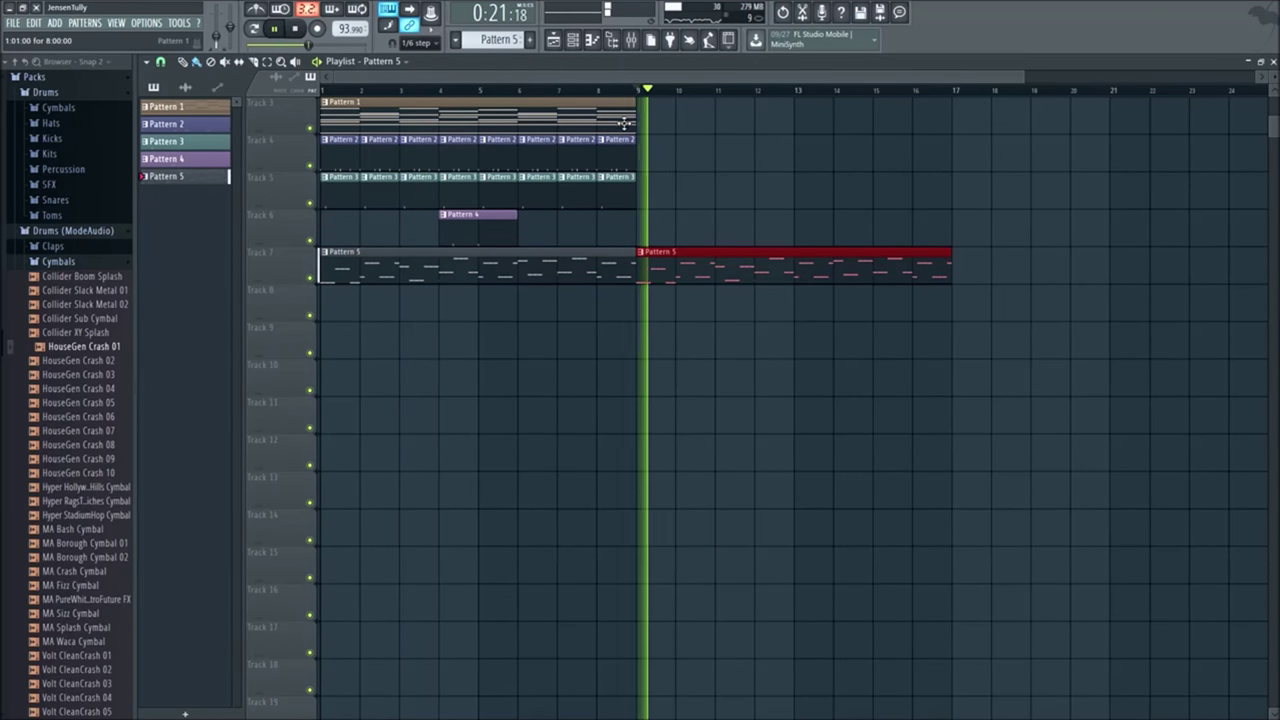
pyautogui.click(612, 92)
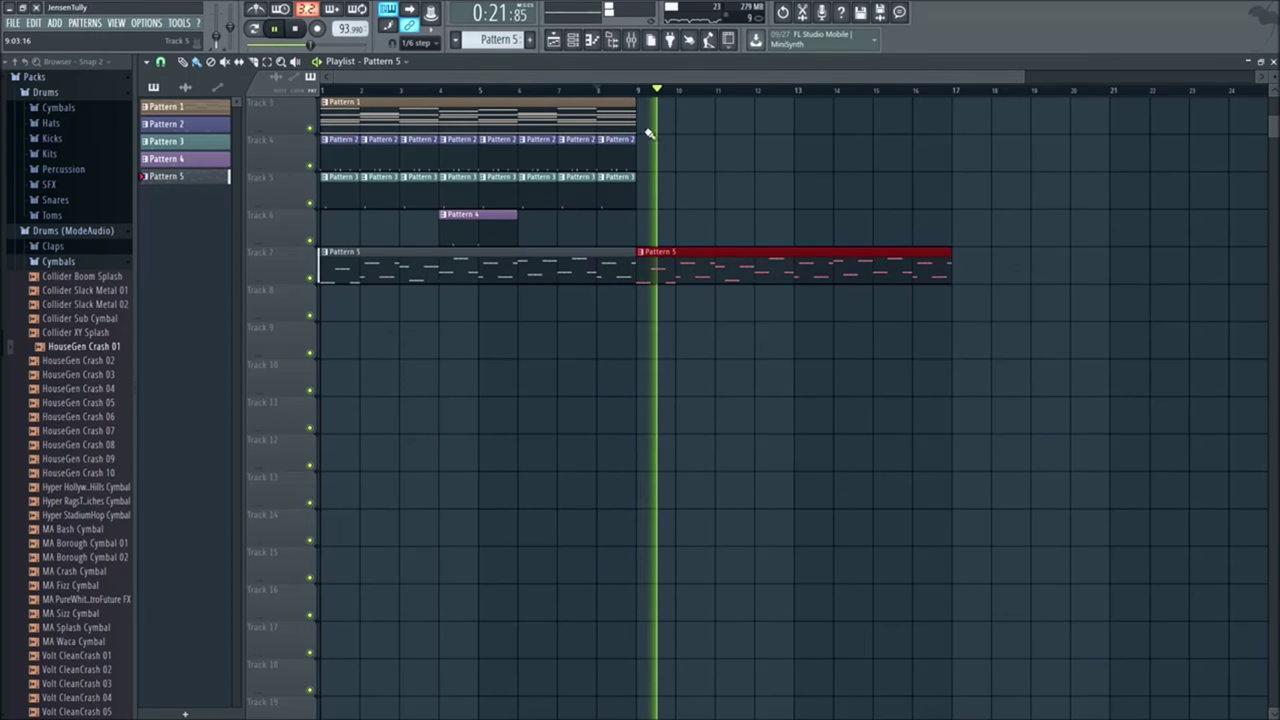
pyautogui.rightClick(594, 262)
pyautogui.press('space')
pyautogui.moveTo(695, 257); pyautogui.dragTo(432, 247)
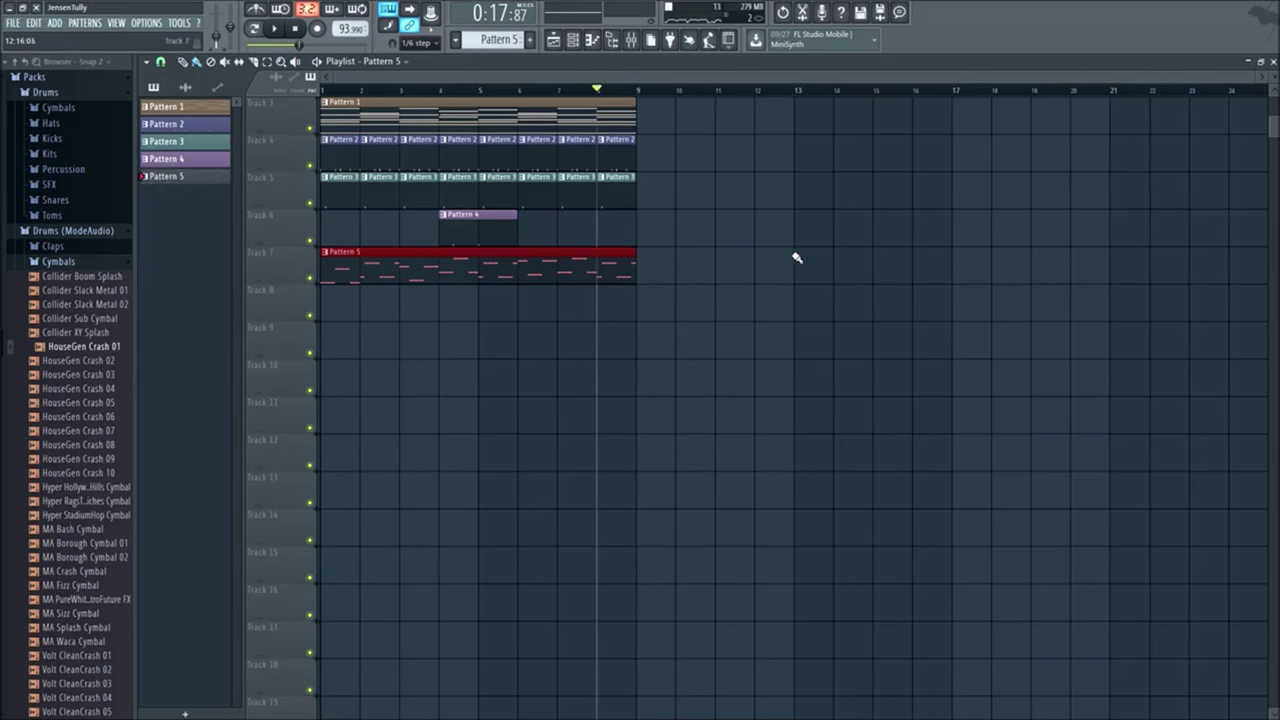
pyautogui.moveTo(558, 210); pyautogui.dragTo(625, 107)
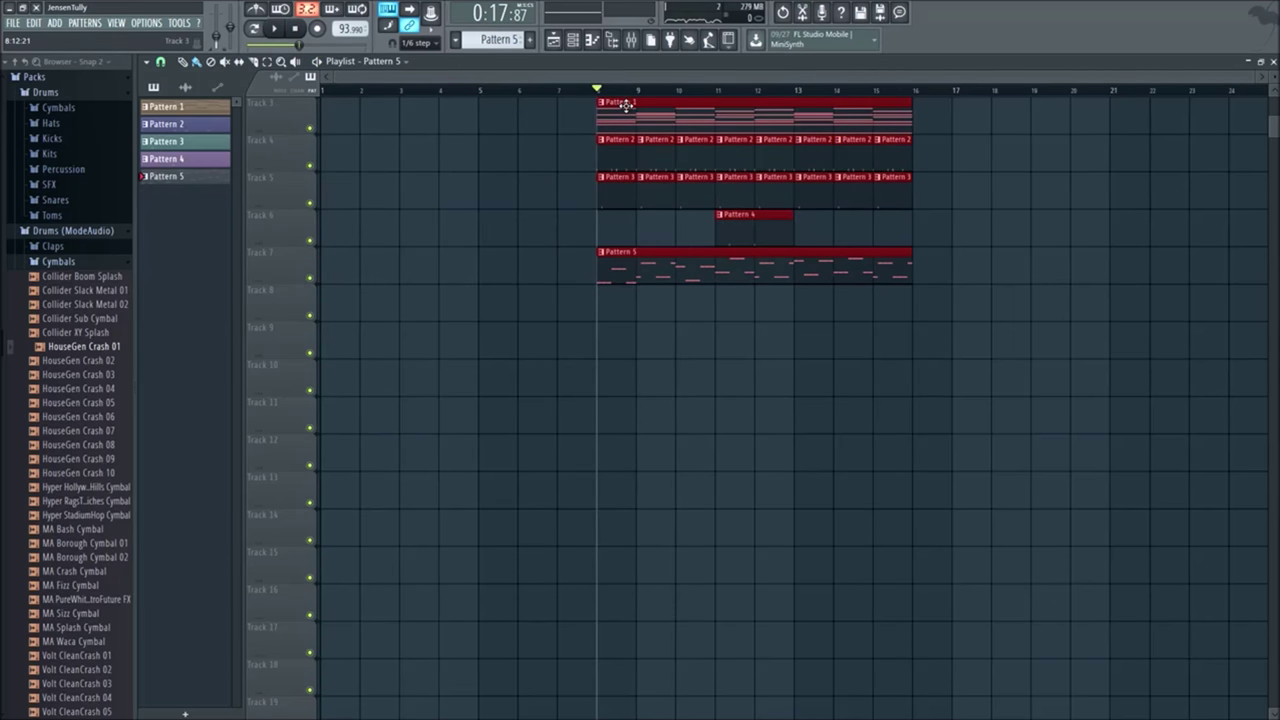
pyautogui.click(667, 454)
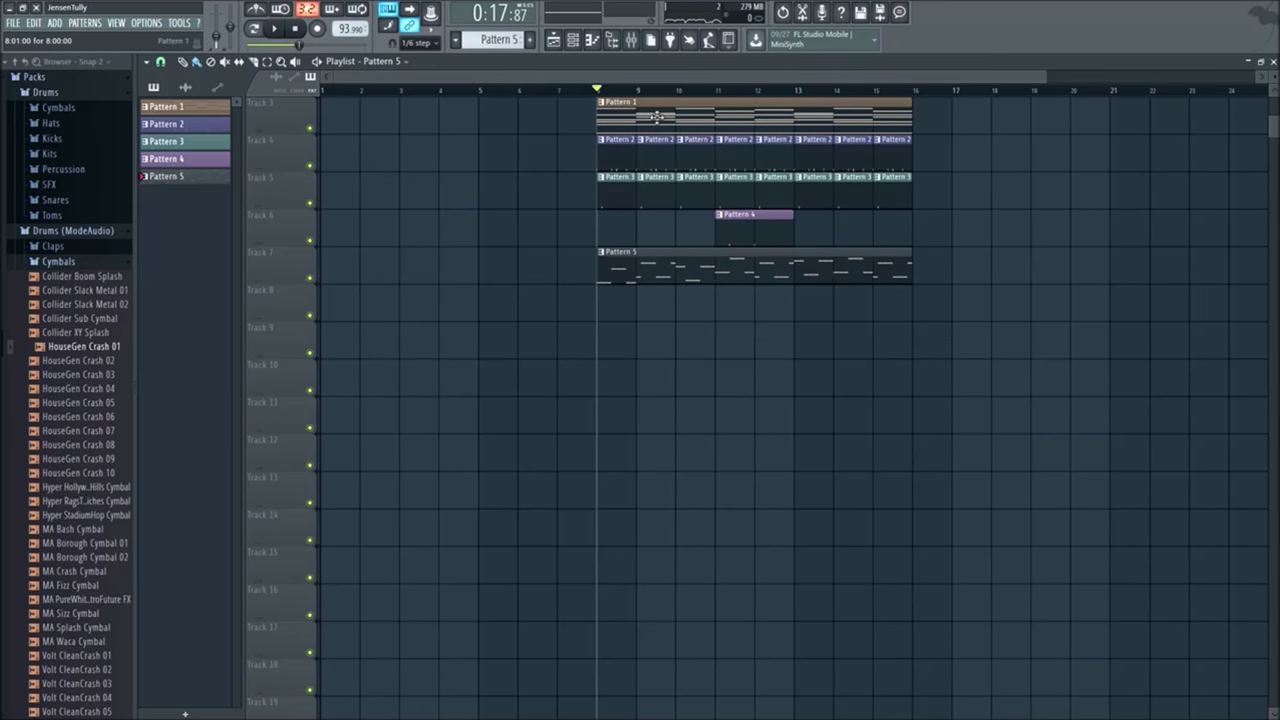
pyautogui.moveTo(1017, 391); pyautogui.dragTo(643, 100)
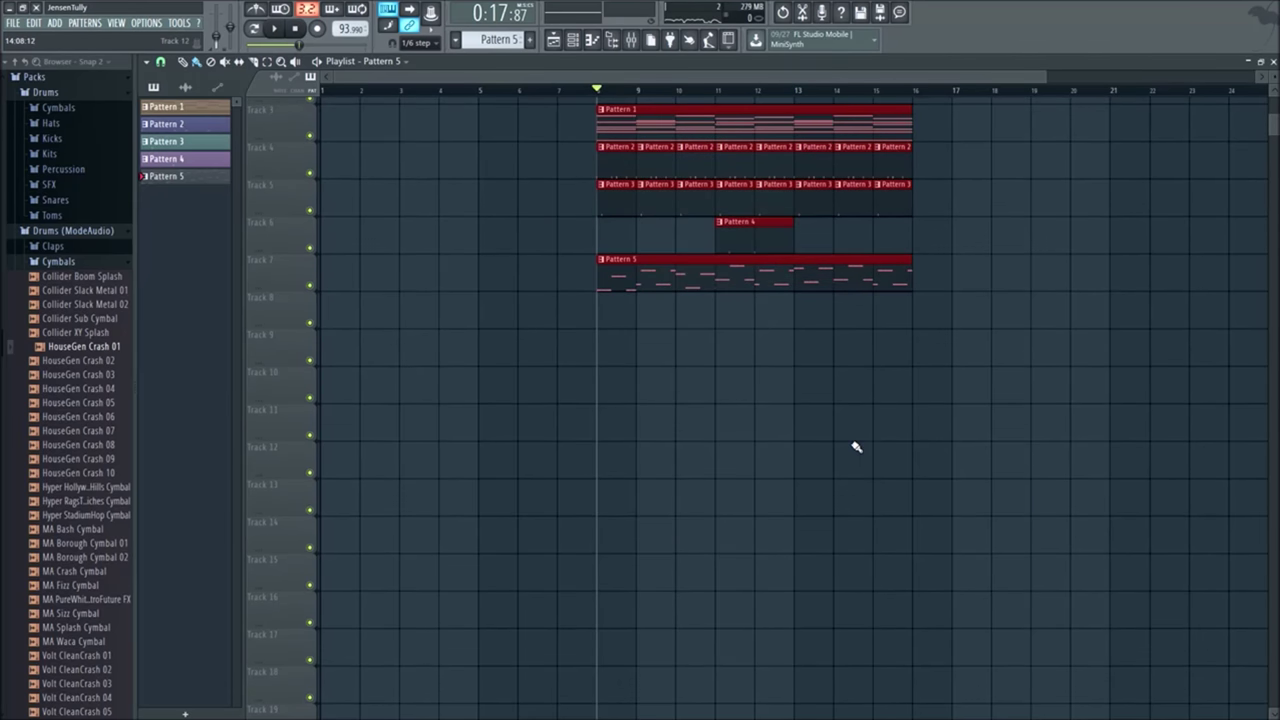
pyautogui.scroll(2, 869, 446)
pyautogui.moveTo(721, 203); pyautogui.dragTo(385, 195)
# Step: Select all pattern clips in the first eight bars and place a copy of the whole arrangement at bar 9
pyautogui.moveTo(748, 472); pyautogui.dragTo(322, 136)
pyautogui.moveTo(752, 468); pyautogui.dragTo(330, 136)
pyautogui.moveTo(340, 181); pyautogui.dragTo(660, 205)
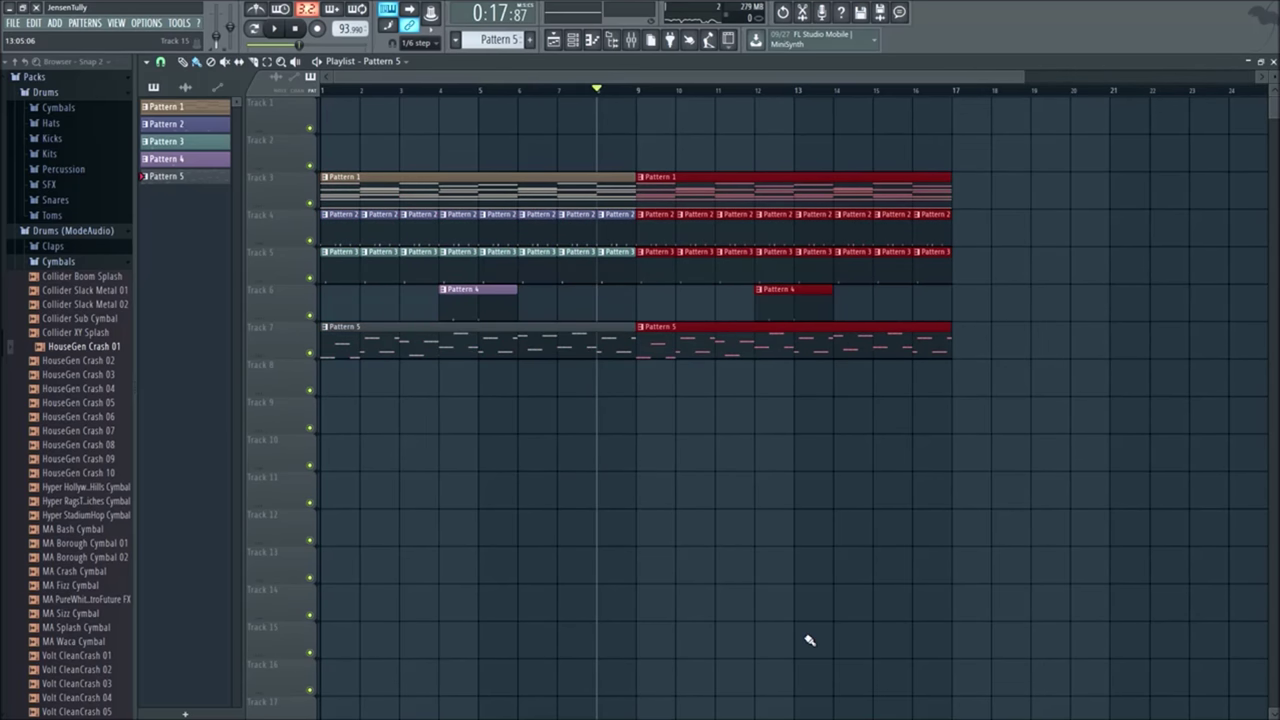
# Step: Select all clips in the arrangement and move them up two tracks so they occupy Tracks 1 to 5
pyautogui.click(678, 472)
pyautogui.moveTo(1079, 466); pyautogui.dragTo(425, 140)
pyautogui.moveTo(1000, 436); pyautogui.dragTo(355, 60)
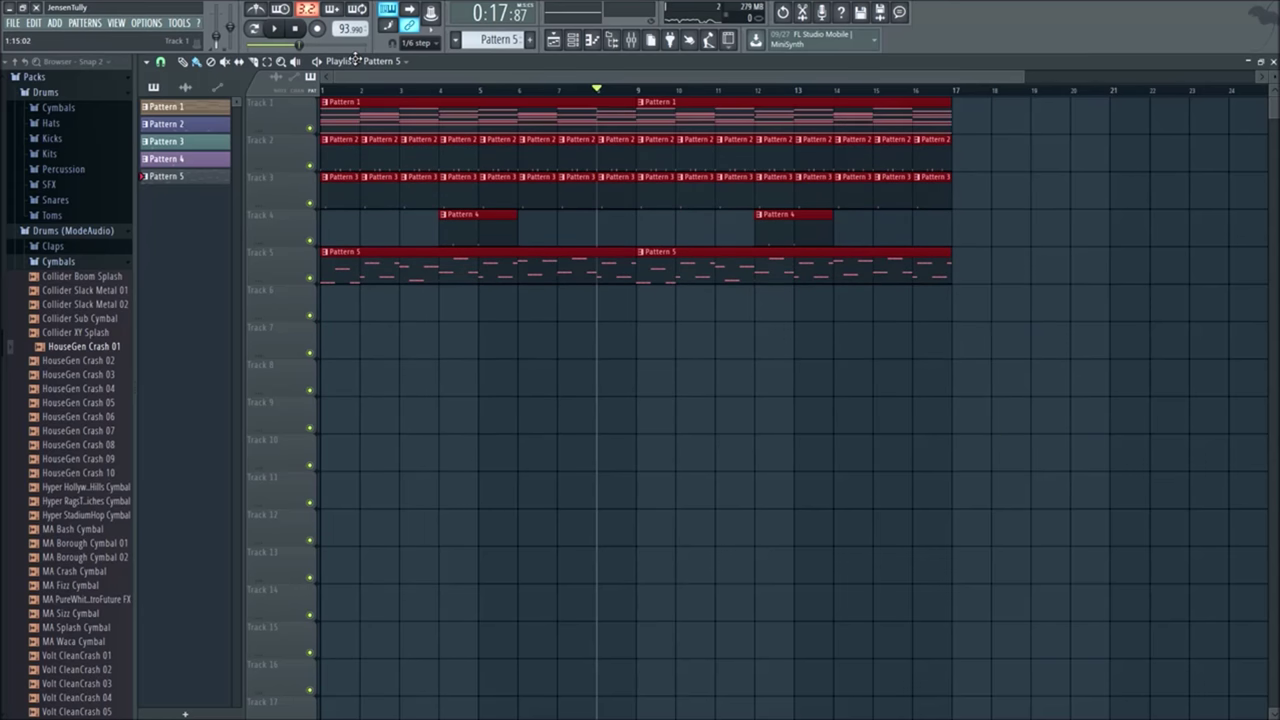
# Step: Deselect the clips and delete the Pattern 1 and Pattern 2 clips from the first eight bars of Tracks 1 and 2
pyautogui.click(593, 523)
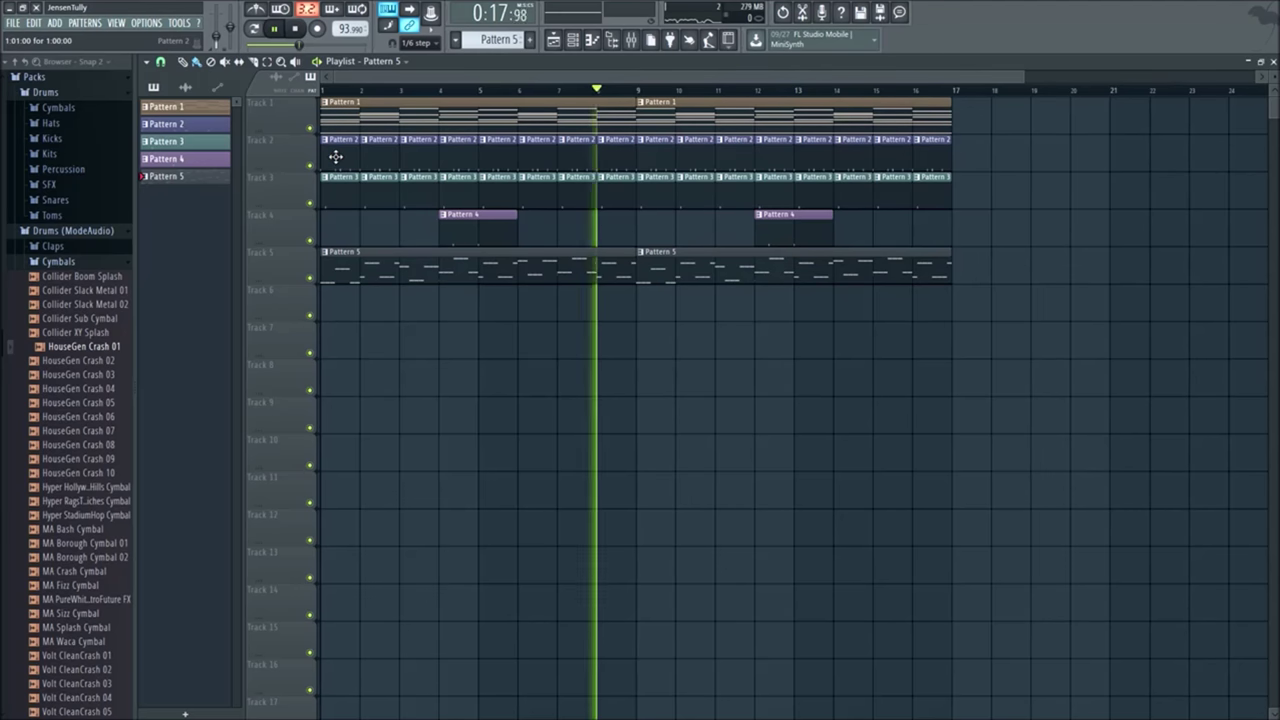
pyautogui.press('space')
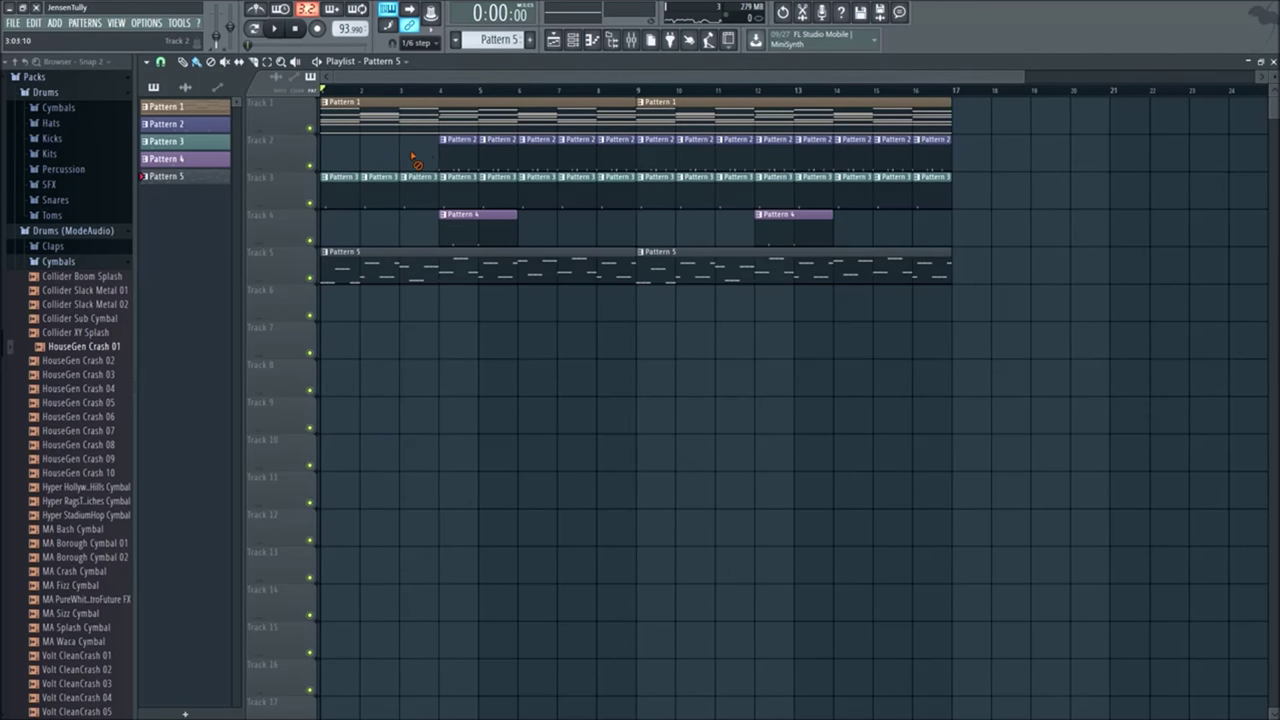
pyautogui.rightClick(598, 140)
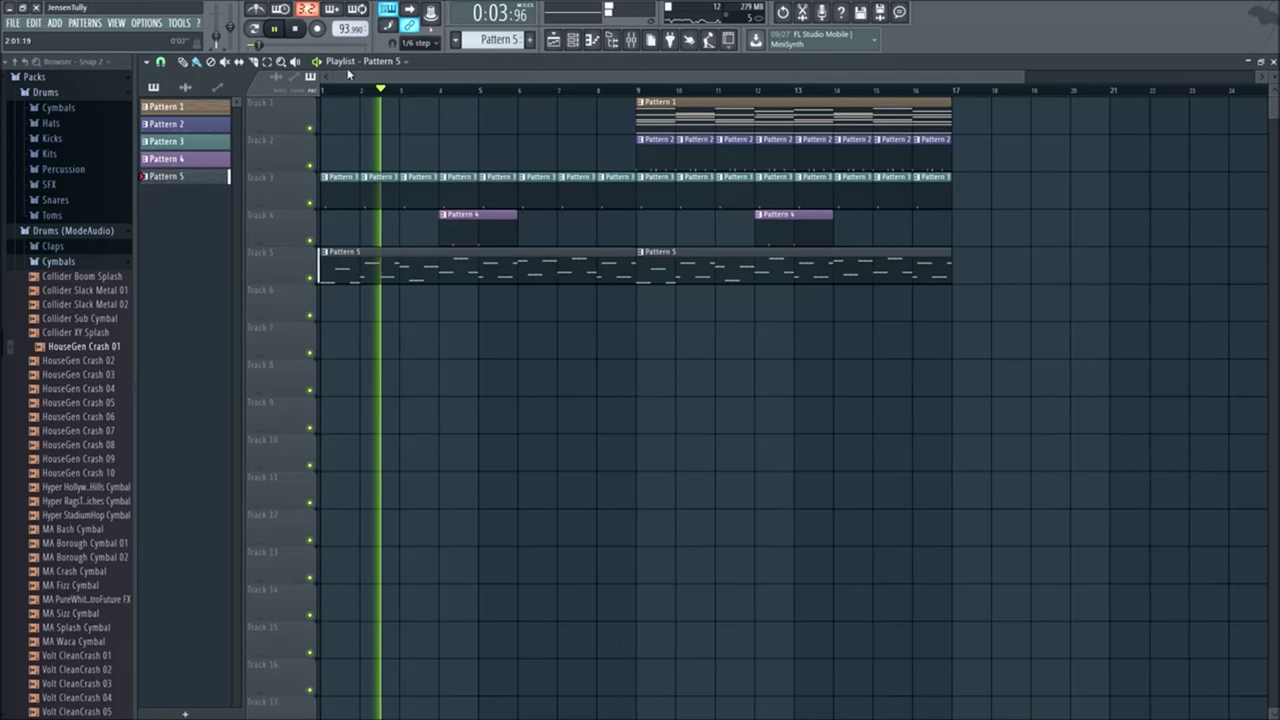
# Step: Close the Cymbals folder and open the Hi Hats folder of the Drums (ModeAudio) pack
pyautogui.scroll(-4, 80, 350)
pyautogui.scroll(5, 80, 350)
pyautogui.click(58, 263)
pyautogui.scroll(5, 80, 300)
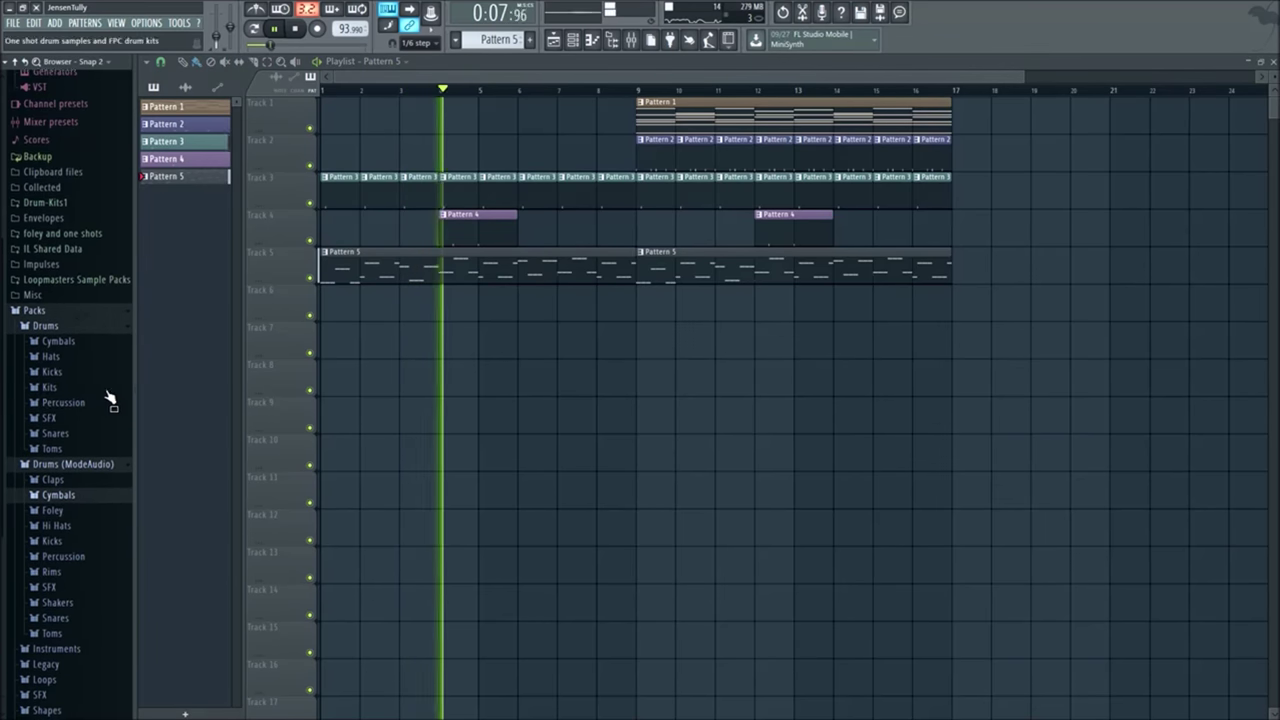
pyautogui.scroll(-4, 86, 420)
pyautogui.click(78, 376)
# Step: Audition the Attack Hat samples one after another, from Attack Hat 04 to Attack Hat 18, against the playing arrangement
pyautogui.scroll(-4, 80, 380)
pyautogui.click(93, 262)
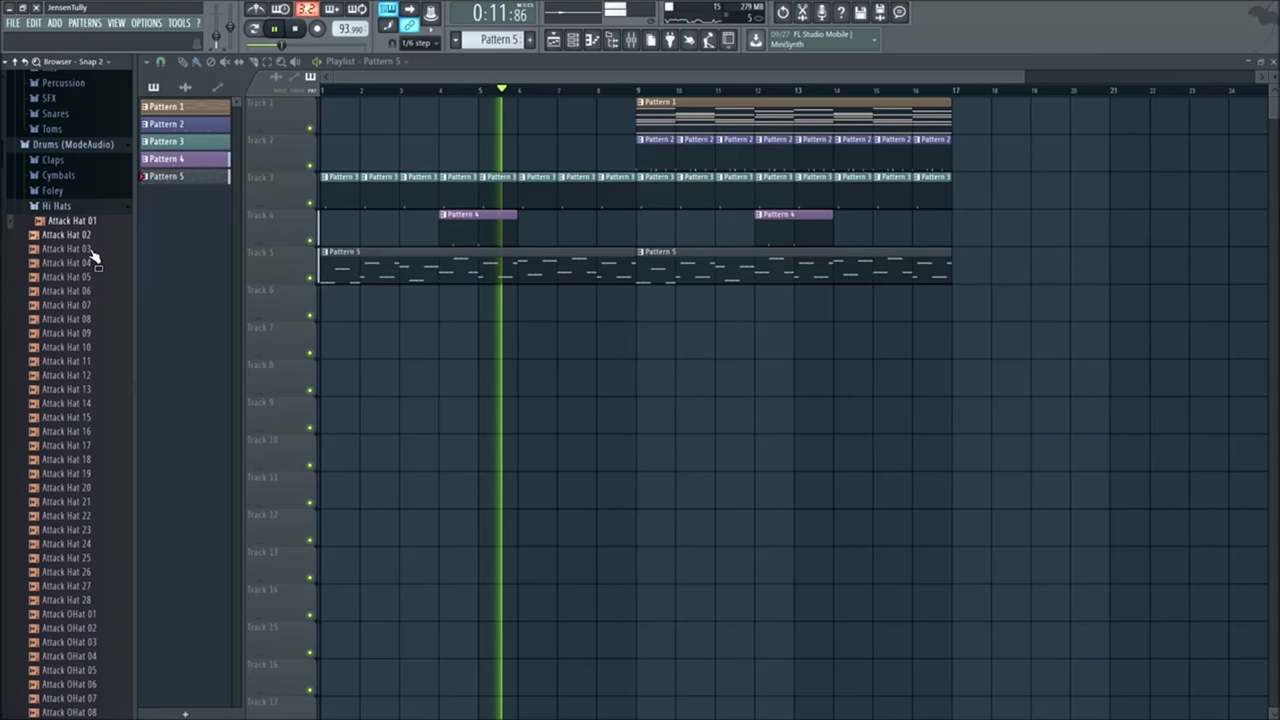
pyautogui.click(97, 277)
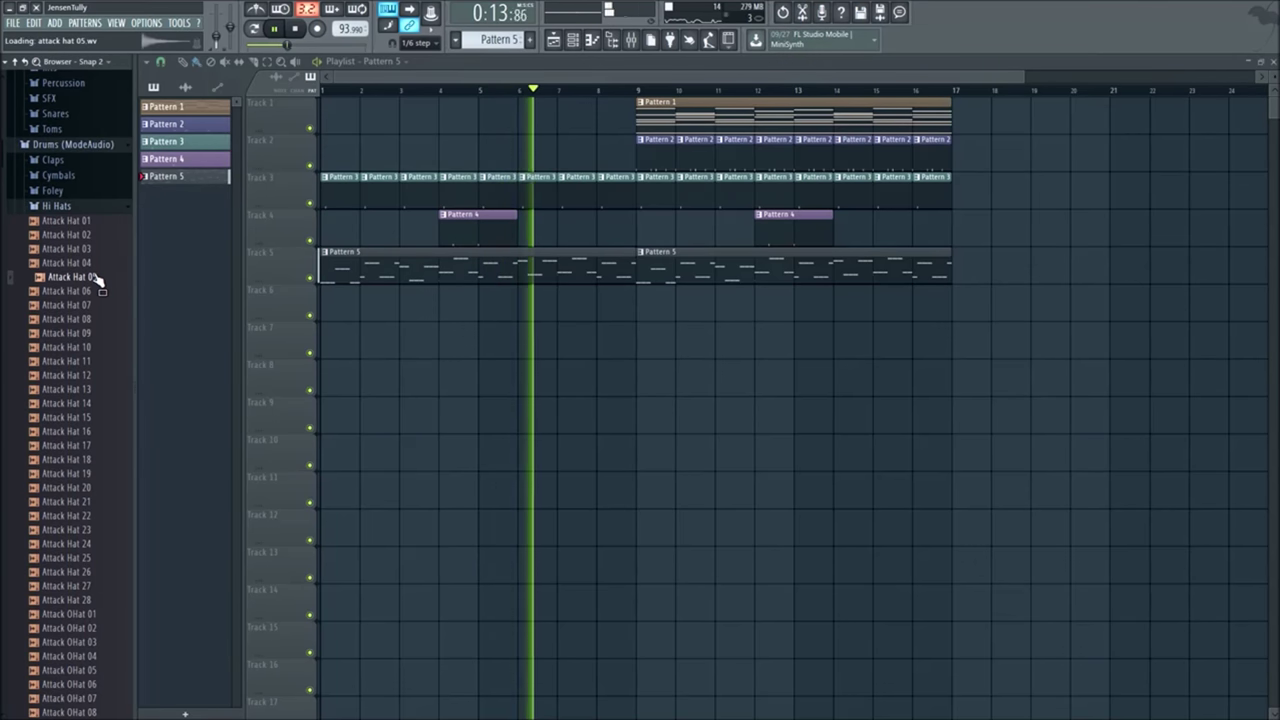
pyautogui.click(104, 291)
pyautogui.click(108, 304)
pyautogui.click(113, 318)
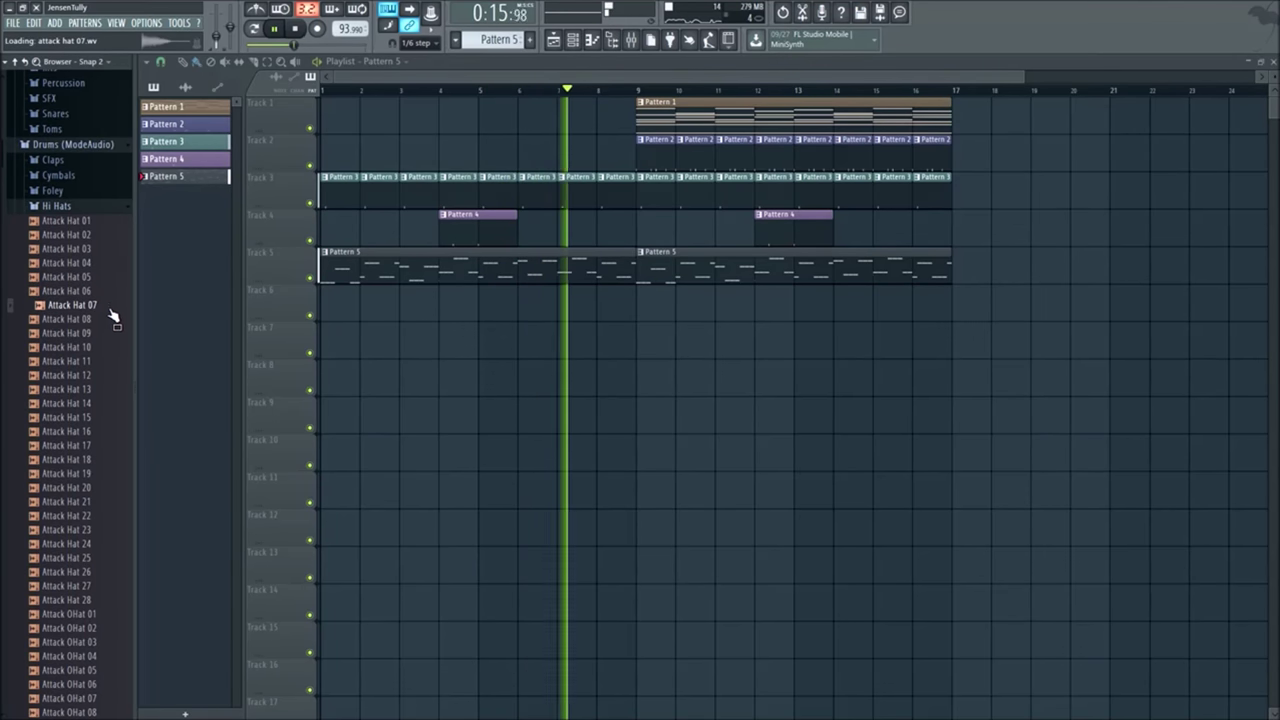
pyautogui.click(113, 333)
pyautogui.click(114, 347)
pyautogui.click(112, 360)
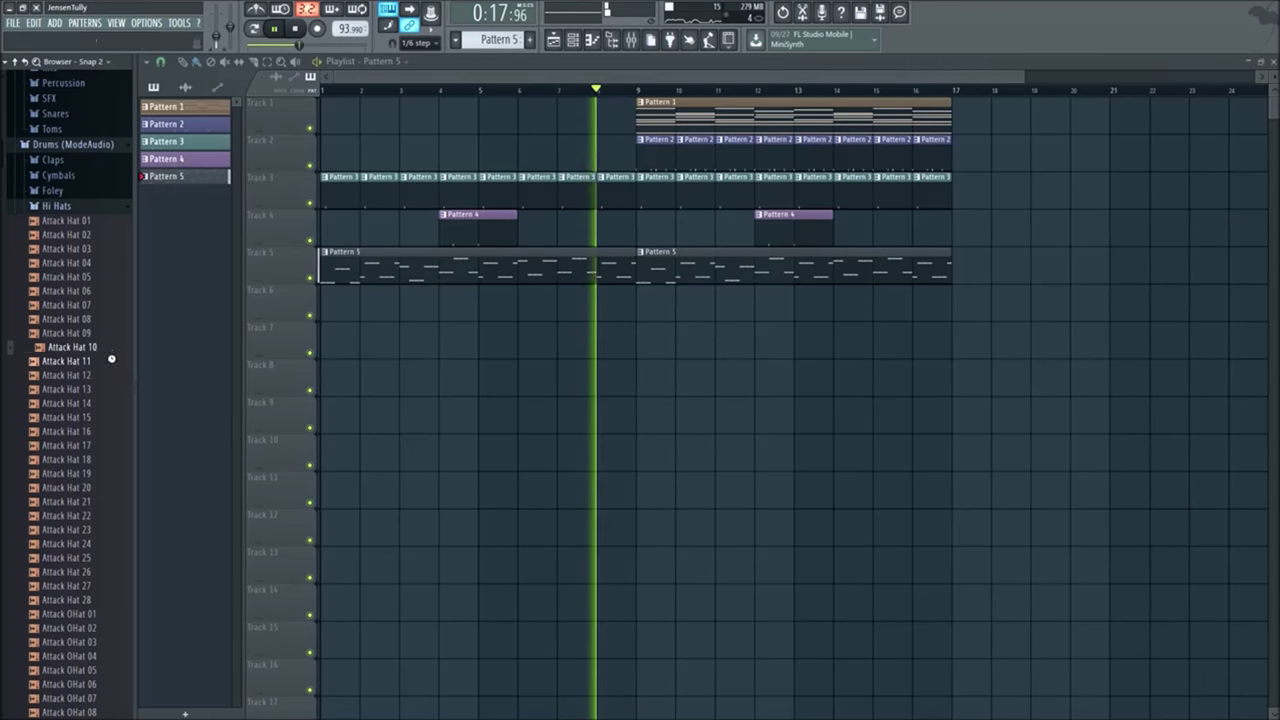
pyautogui.click(110, 375)
pyautogui.click(108, 389)
pyautogui.click(106, 403)
pyautogui.click(105, 417)
pyautogui.click(104, 431)
pyautogui.click(102, 445)
pyautogui.click(101, 459)
# Step: Audition more hi-hats against the arrangement, including Attack Hat 01, 22, 23 and 10
pyautogui.click(120, 222)
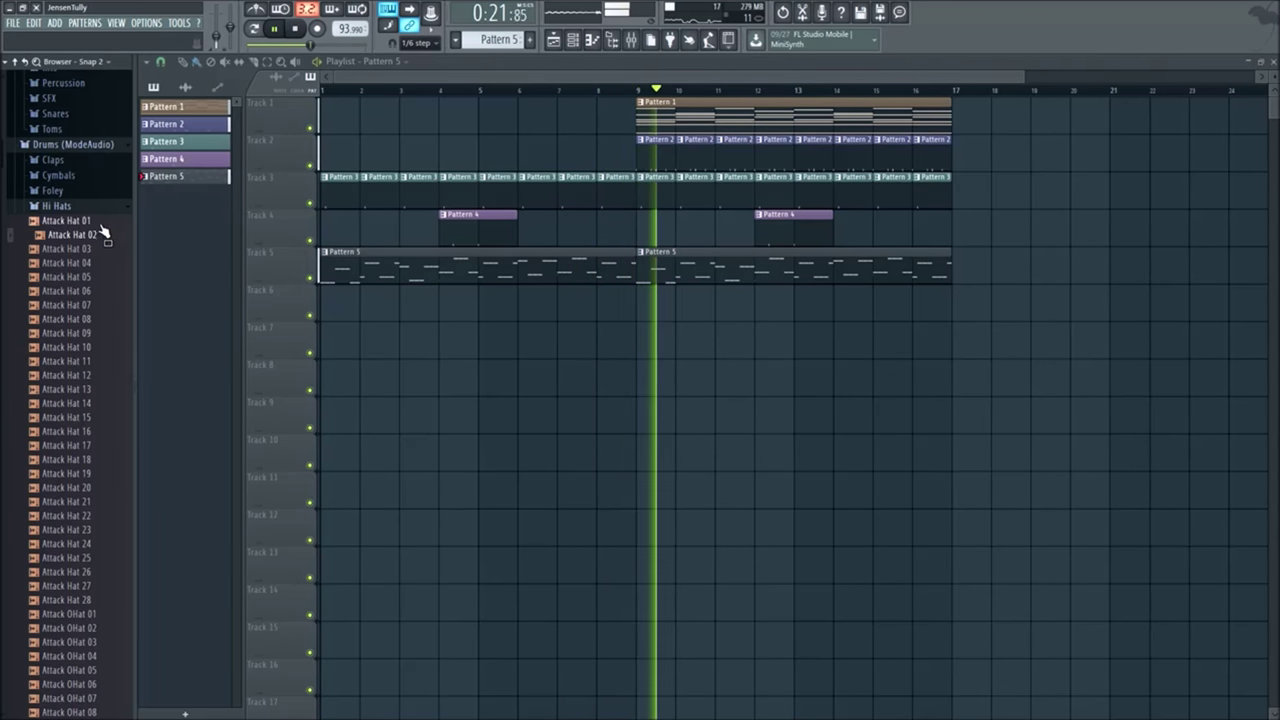
pyautogui.scroll(-4, 93, 352)
pyautogui.click(98, 347)
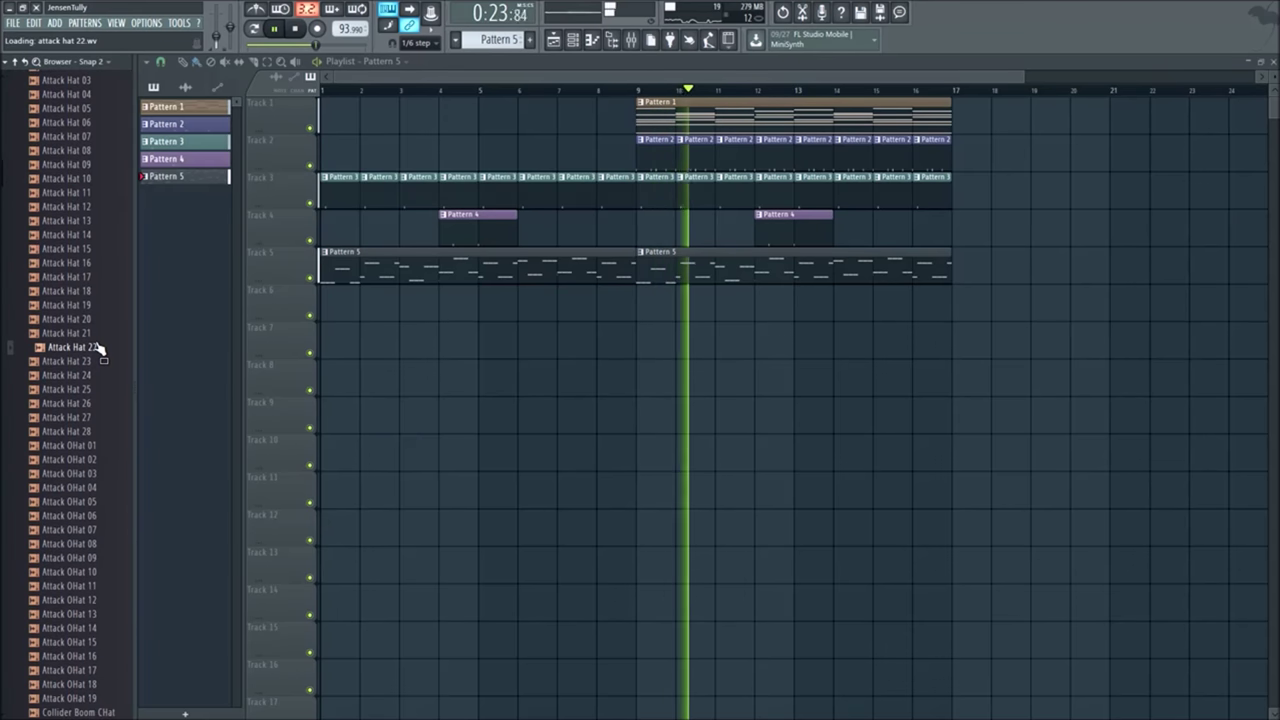
pyautogui.click(97, 361)
pyautogui.scroll(-4, 95, 360)
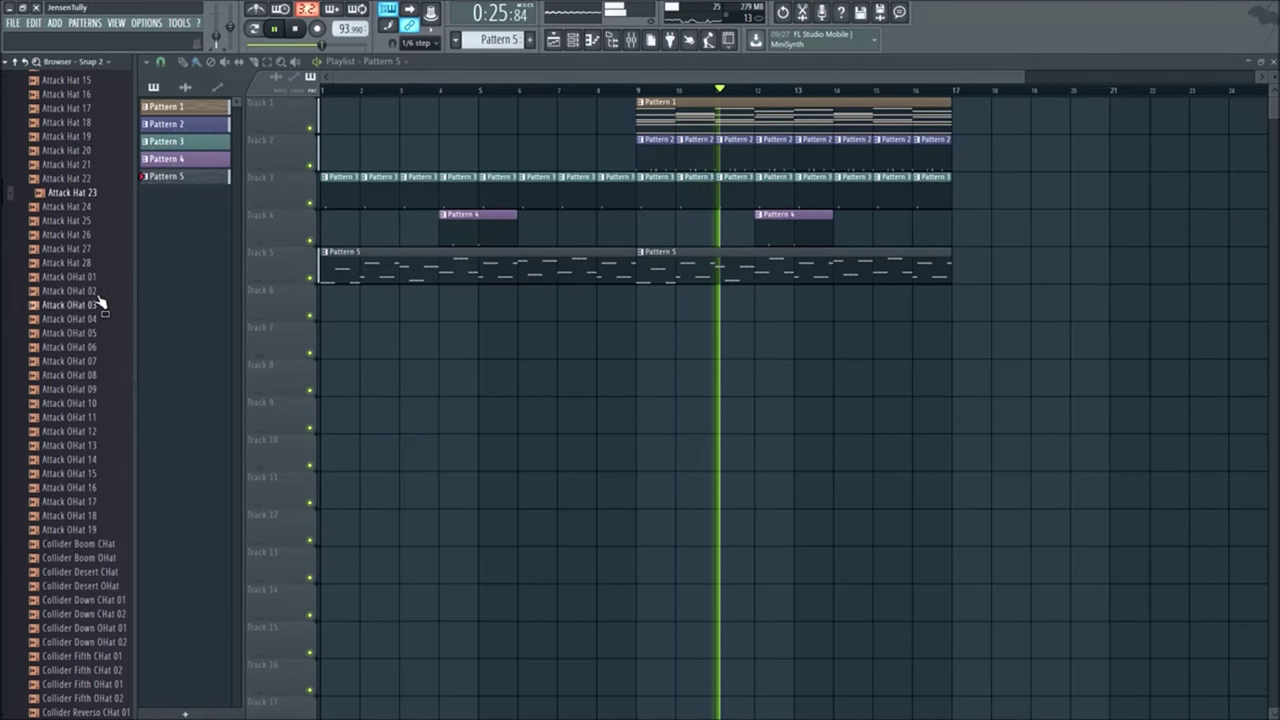
pyautogui.click(83, 183)
# Step: Close the ModeAudio Hi Hats folder, open the Hats folder of the Drums pack, and audition 808 CH
pyautogui.scroll(10, 80, 200)
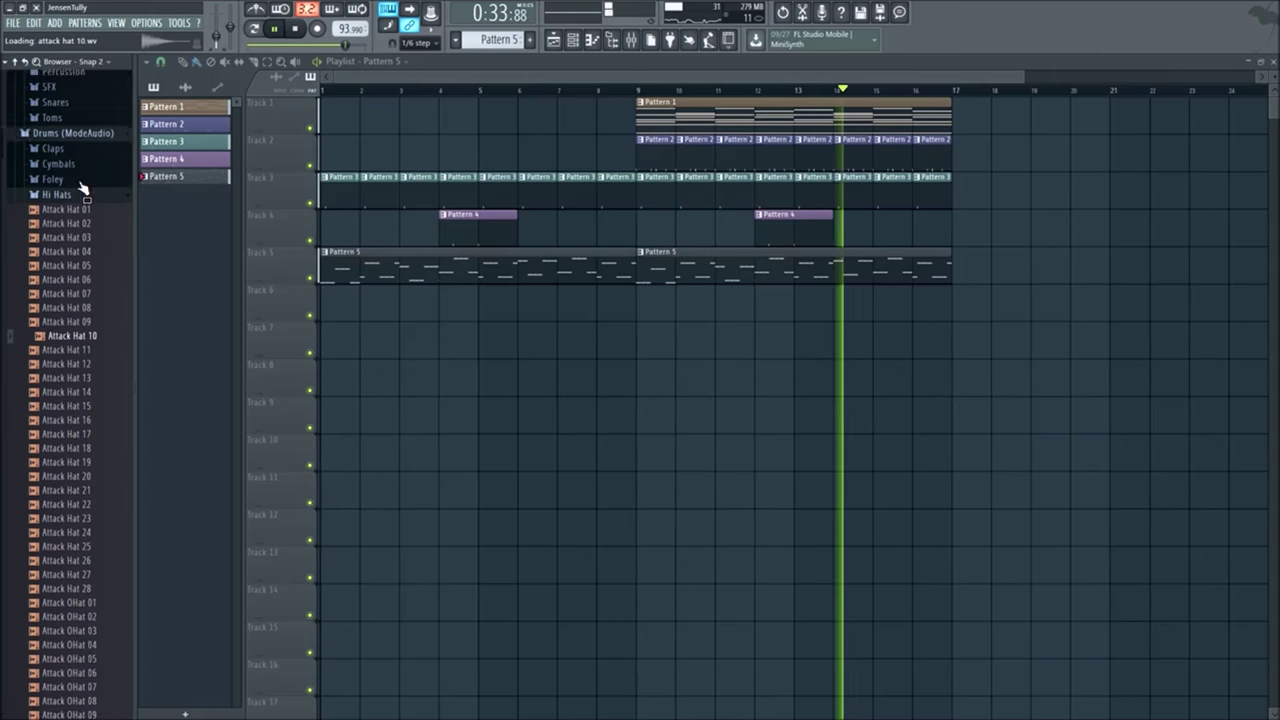
pyautogui.click(73, 289)
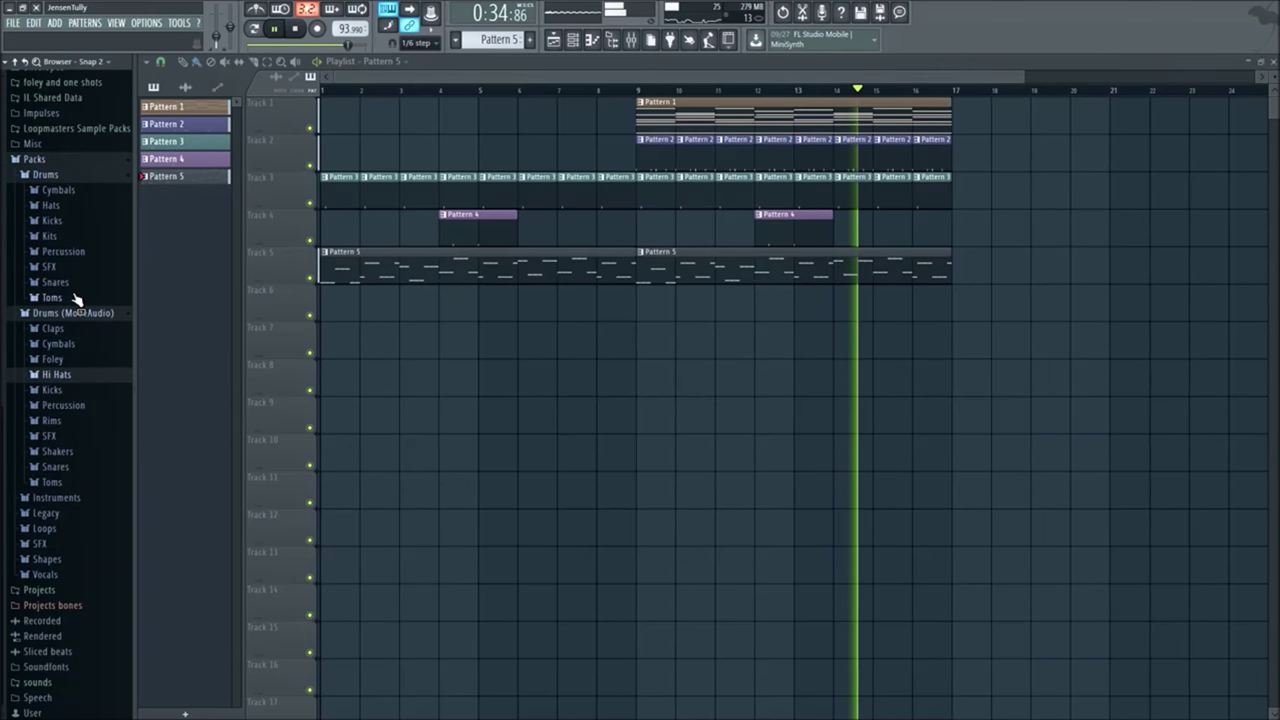
pyautogui.click(78, 208)
pyautogui.click(80, 166)
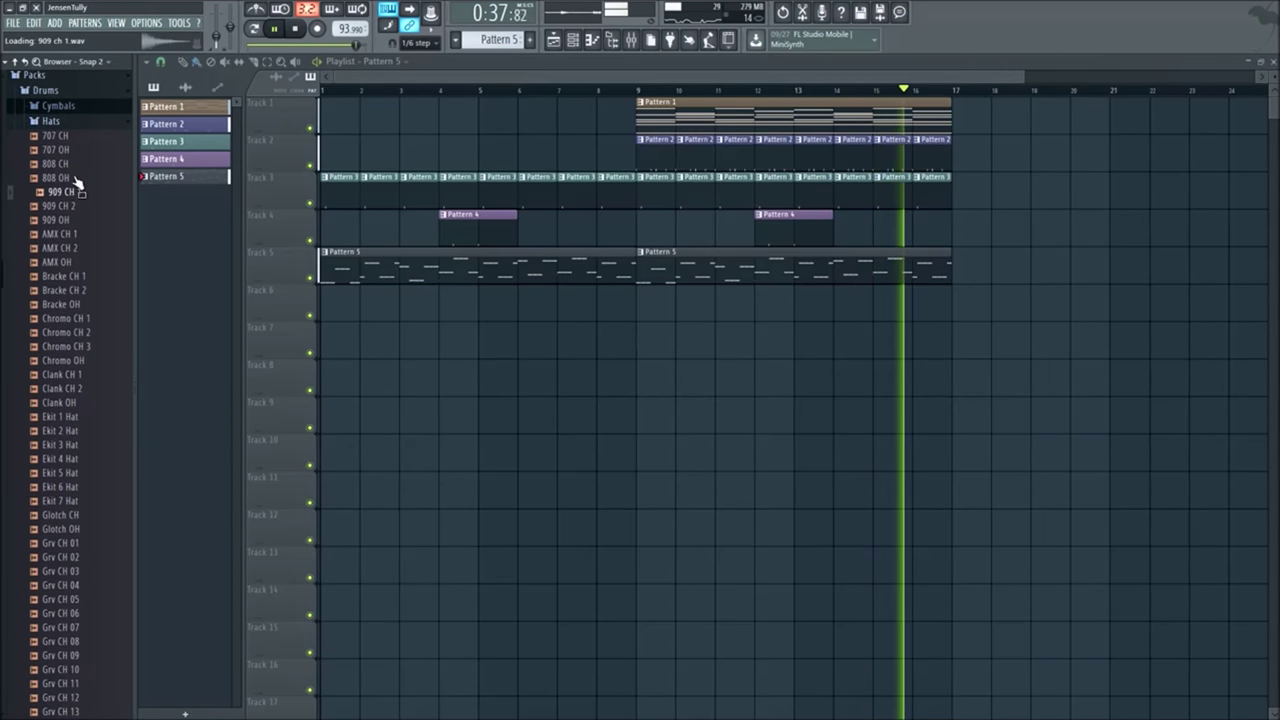
# Step: Open the 808 CH sample in a new channel and audition further hats from the same folder
pyautogui.rightClick(80, 166)
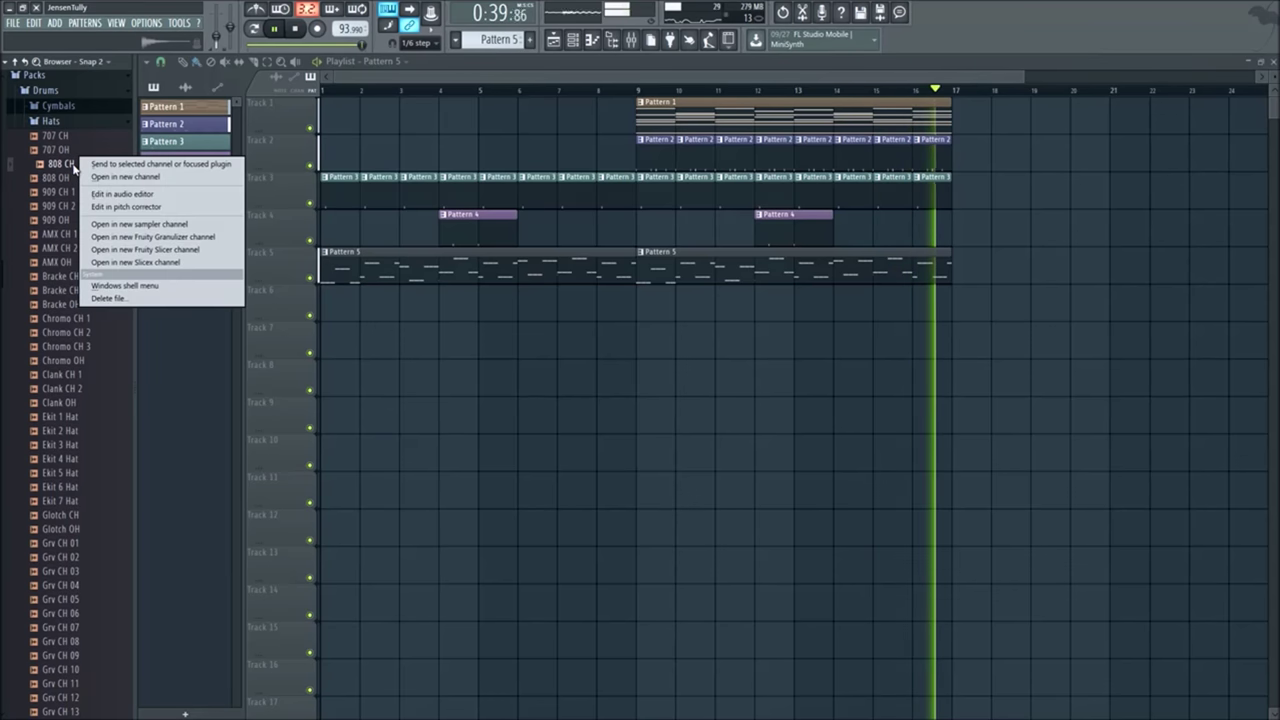
pyautogui.click(96, 177)
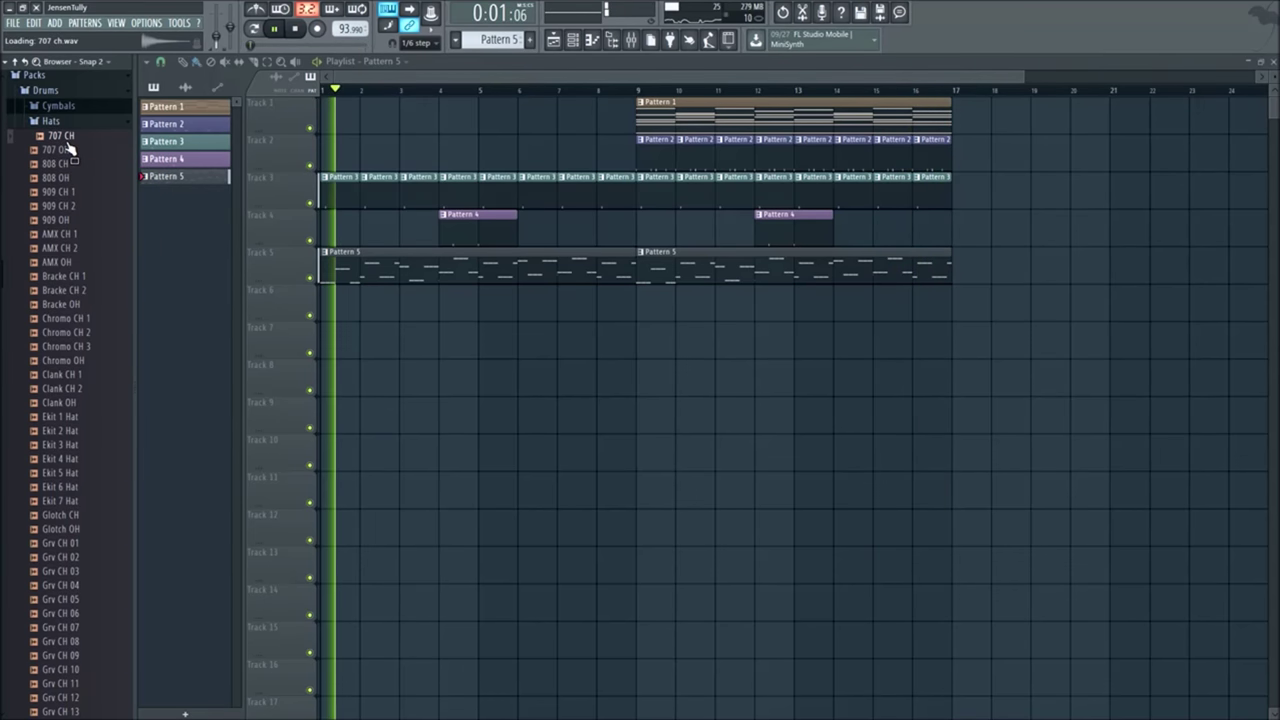
pyautogui.click(60, 166)
pyautogui.press('space')
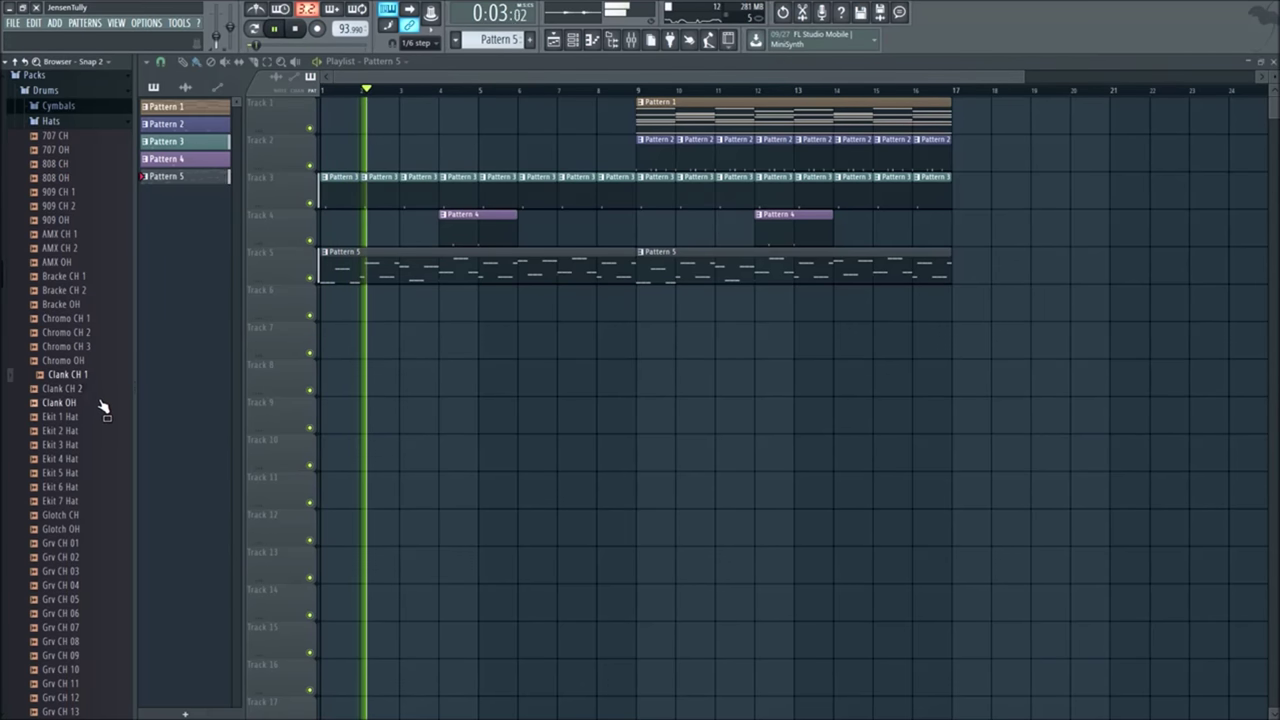
# Step: Audition hats further down the Hats folder against the arrangement, including Grv CH 09 and Ice Hat 3
pyautogui.scroll(-2, 110, 350)
pyautogui.scroll(-6, 100, 230)
pyautogui.click(100, 236)
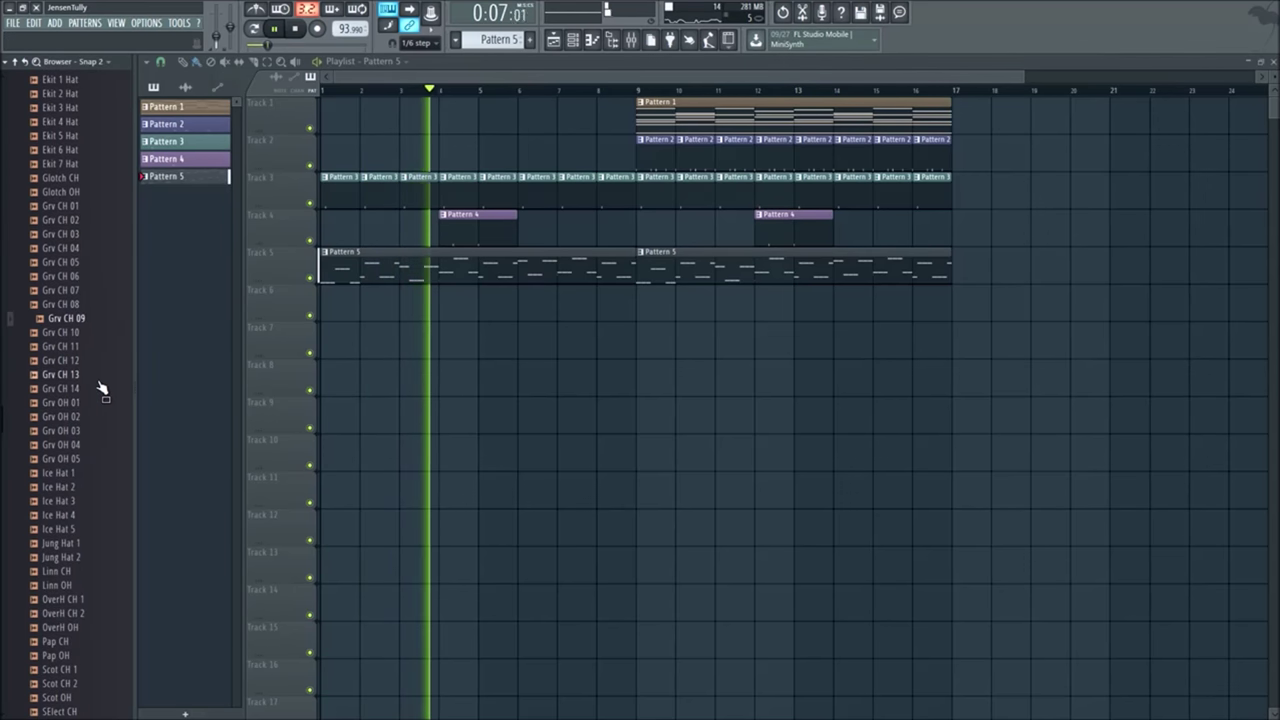
pyautogui.scroll(-4, 100, 386)
pyautogui.click(103, 362)
pyautogui.click(103, 334)
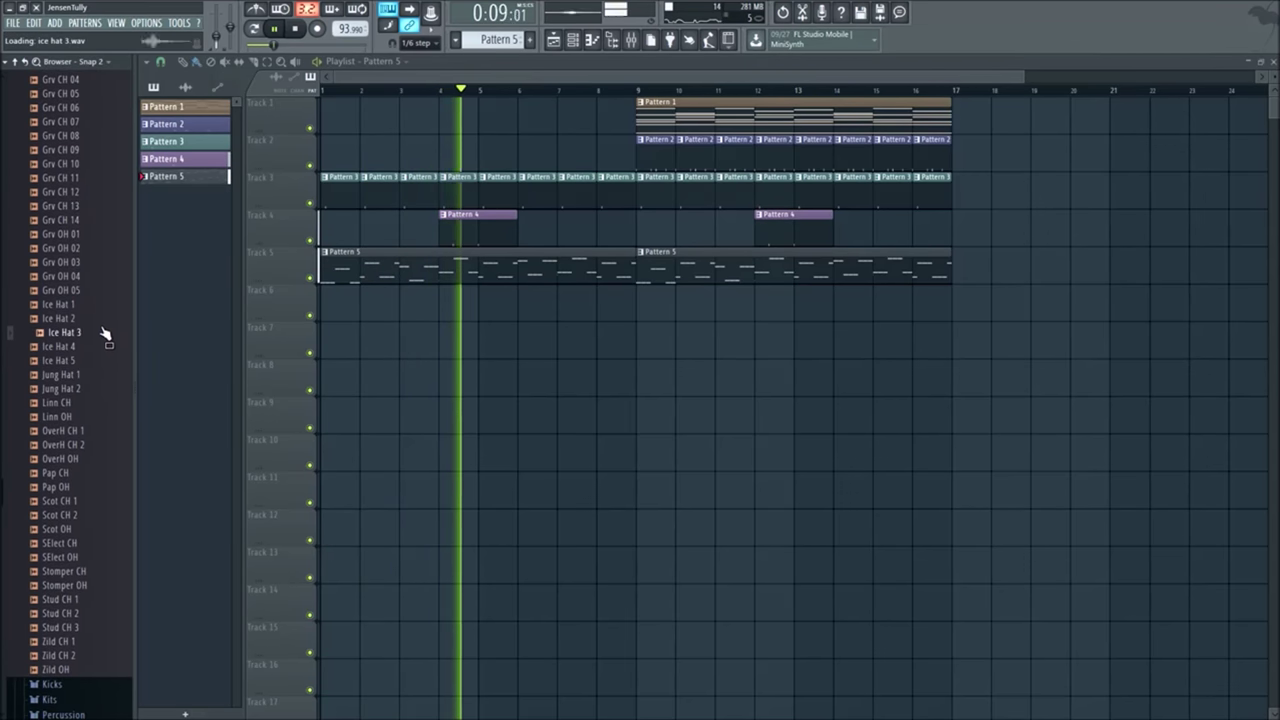
pyautogui.click(103, 308)
# Step: Audition the remaining hats in the folder, including OverH CH 1, OverH CH 2, Pap OH and Scot CH 2
pyautogui.click(97, 432)
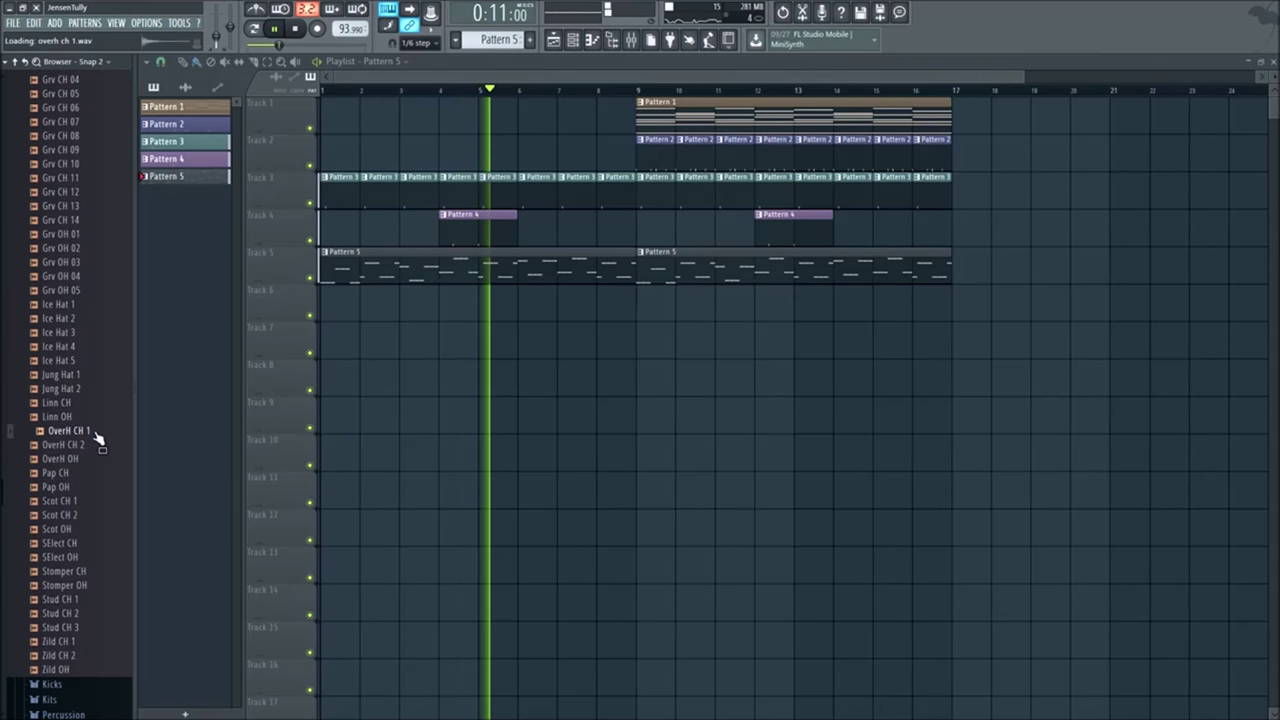
pyautogui.click(94, 446)
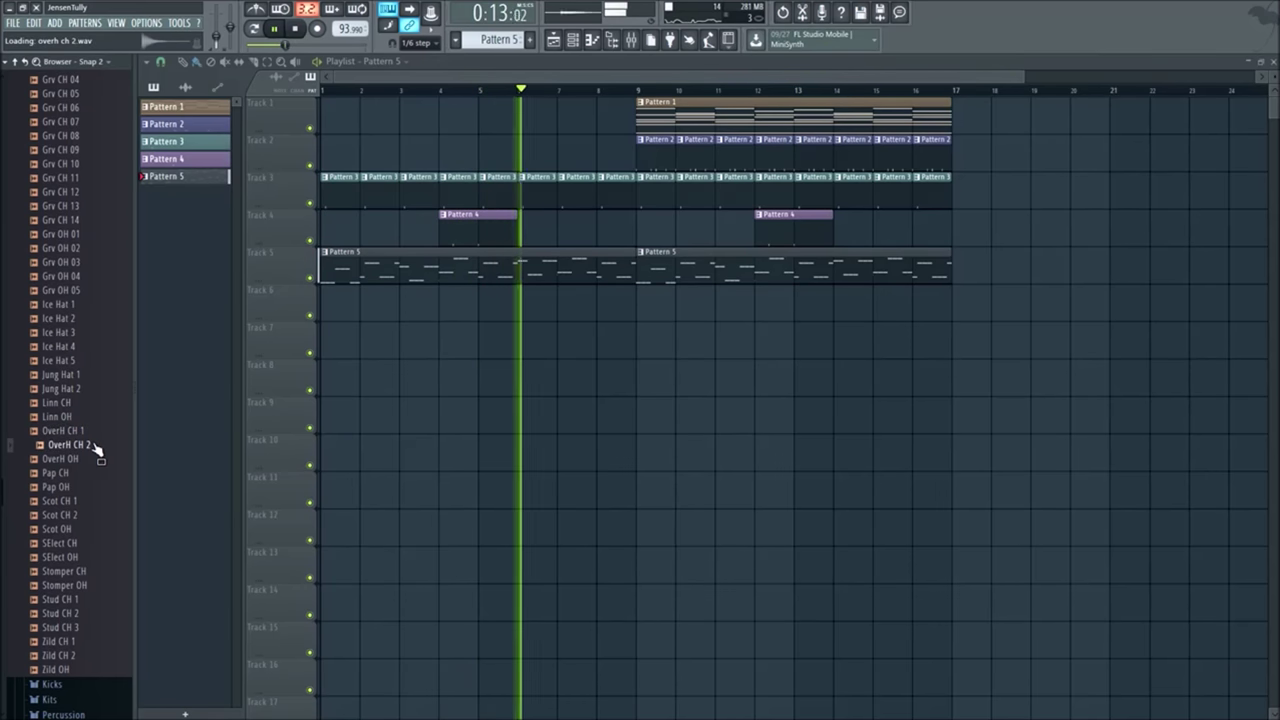
pyautogui.click(92, 461)
pyautogui.click(90, 487)
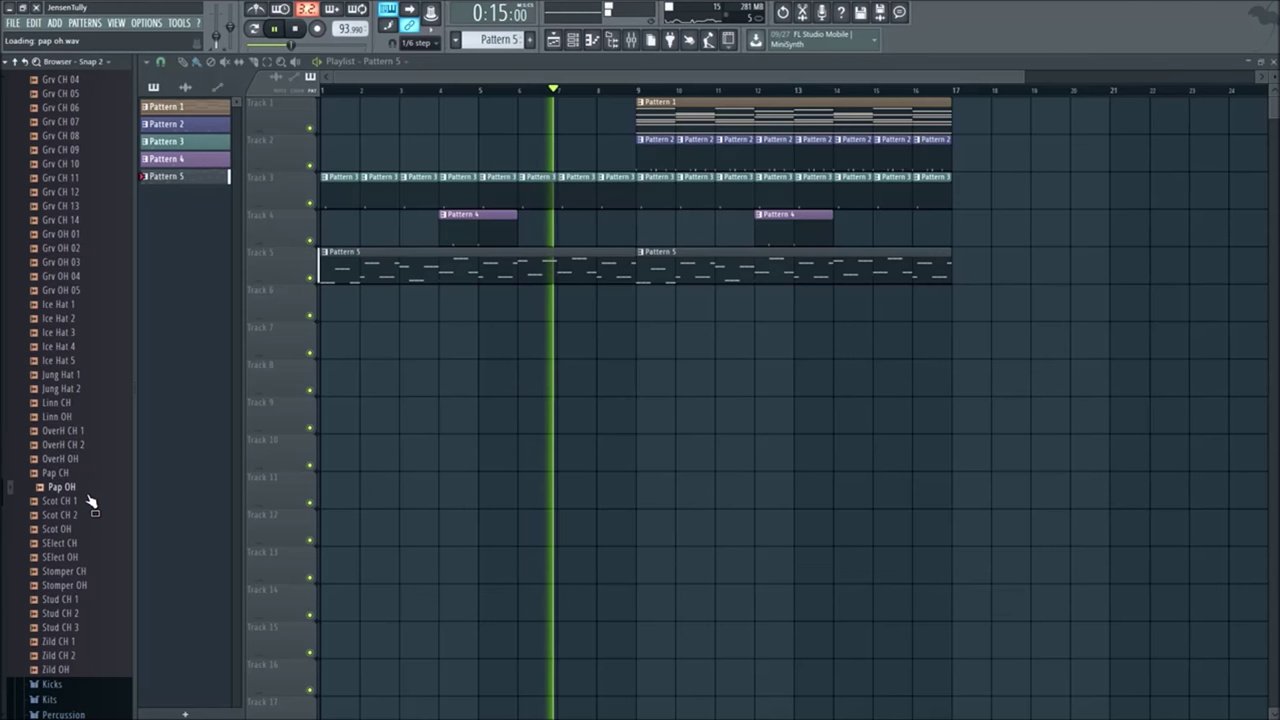
pyautogui.click(83, 501)
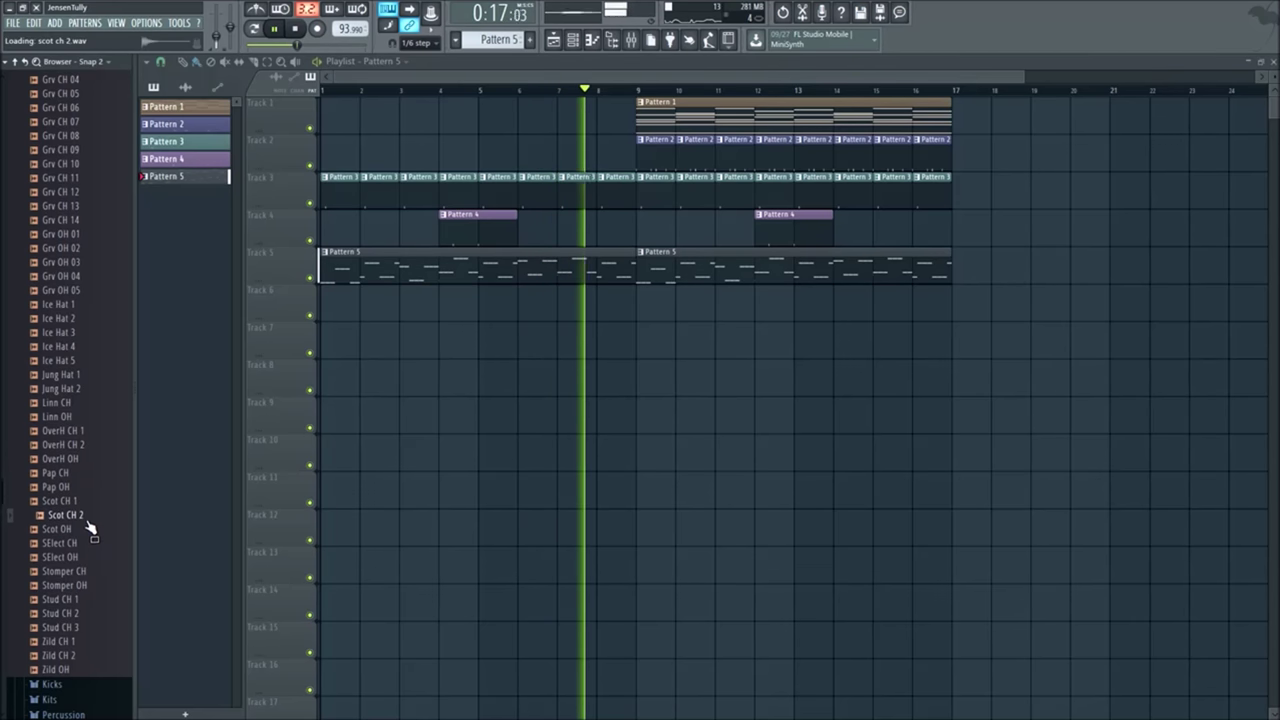
pyautogui.scroll(-4, 83, 495)
pyautogui.click(83, 475)
pyautogui.click(83, 487)
pyautogui.click(83, 501)
# Step: Audition the 808 CH hat again and open it in a new channel
pyautogui.scroll(12, 83, 505)
pyautogui.scroll(12, 83, 505)
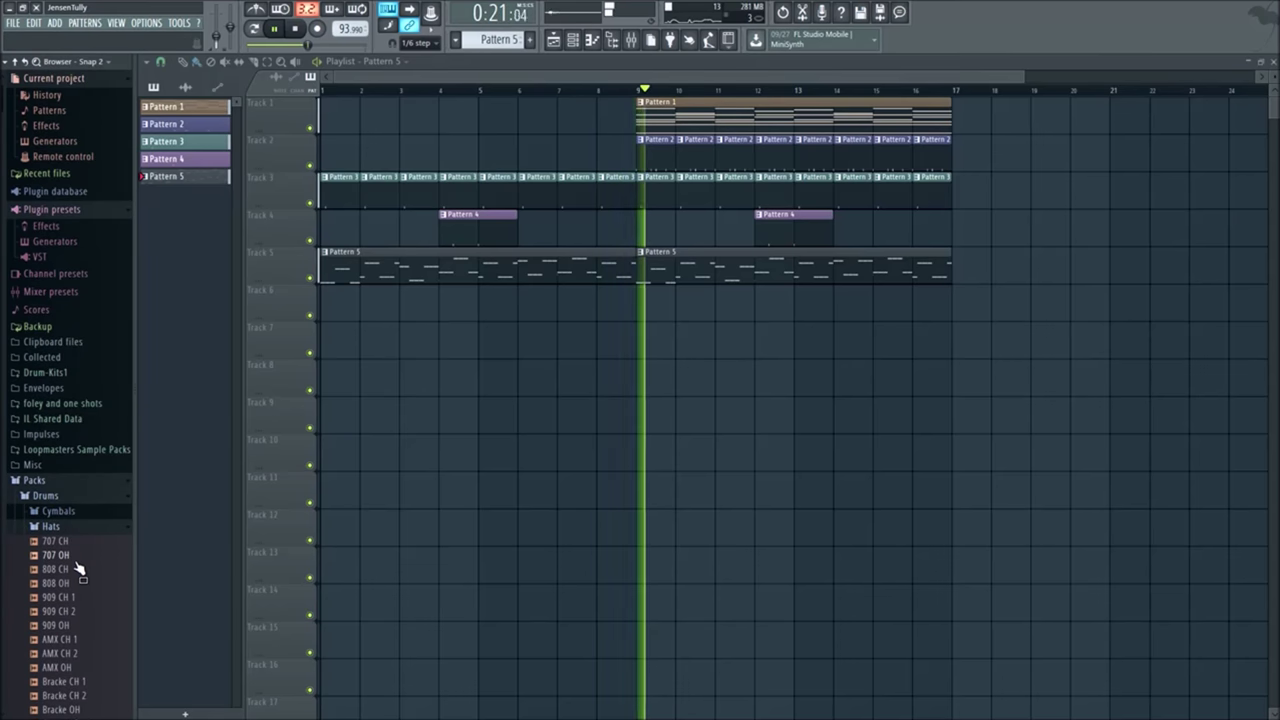
pyautogui.scroll(-2, 70, 568)
pyautogui.click(62, 486)
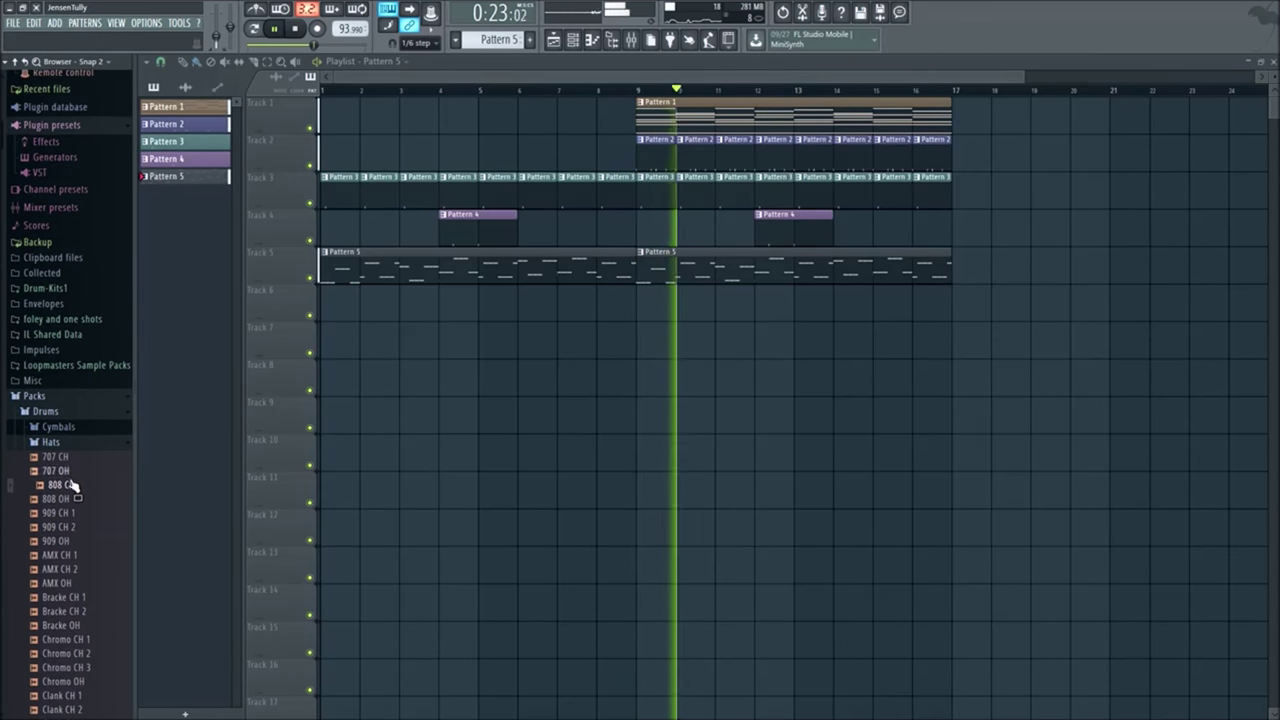
pyautogui.rightClick(68, 488)
pyautogui.click(100, 489)
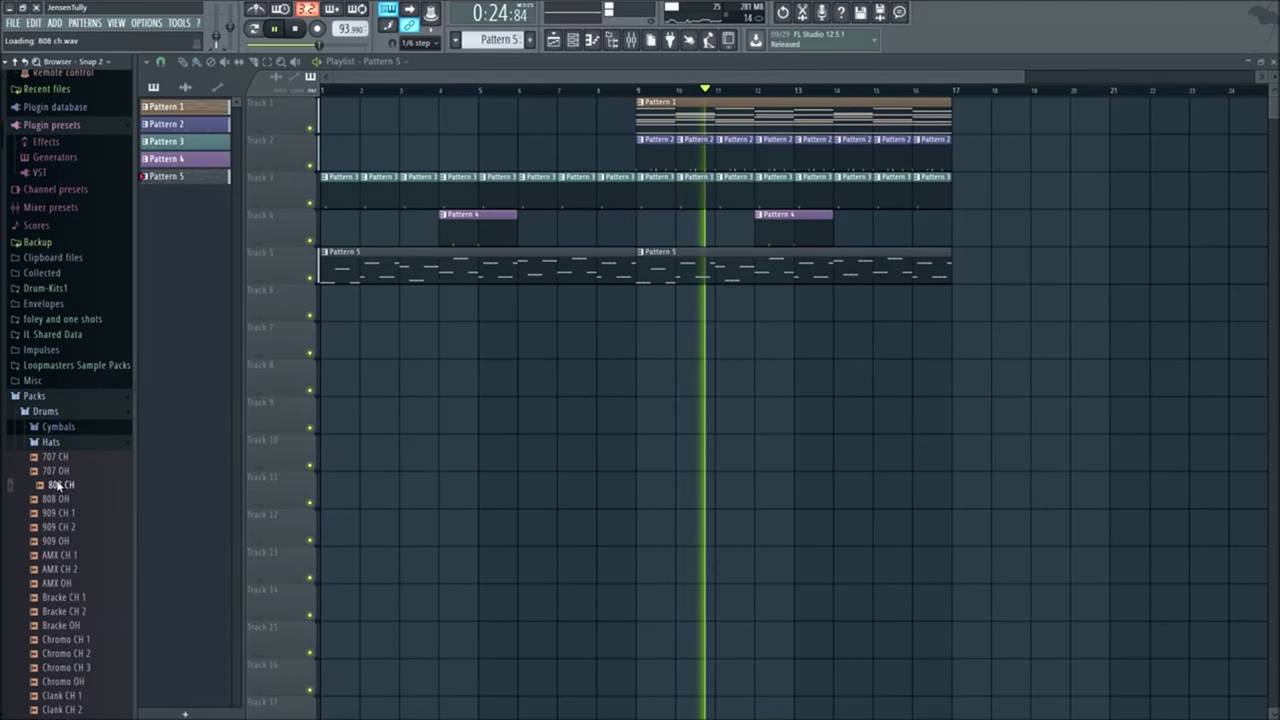
# Step: Audition the 707 OH open hat, open it in a new channel, and close its sampler window
pyautogui.click(62, 471)
pyautogui.press('Escape')
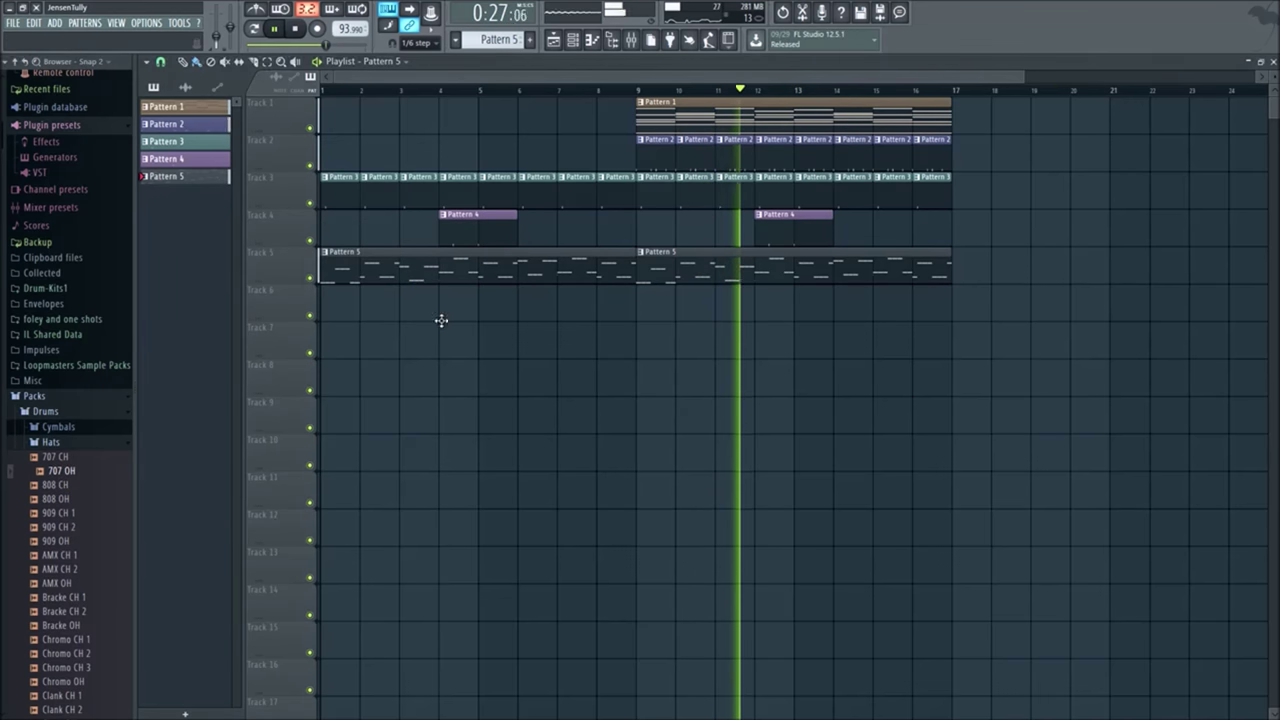
pyautogui.rightClick(66, 478)
pyautogui.click(100, 484)
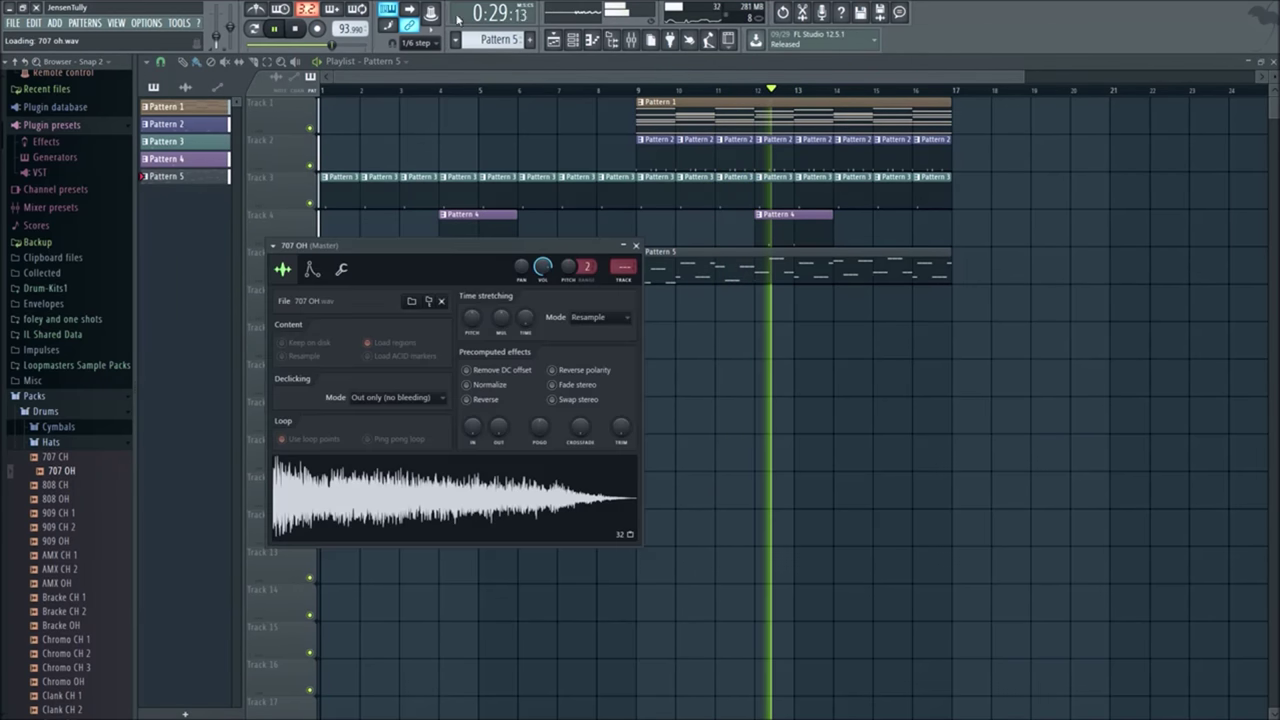
pyautogui.click(635, 245)
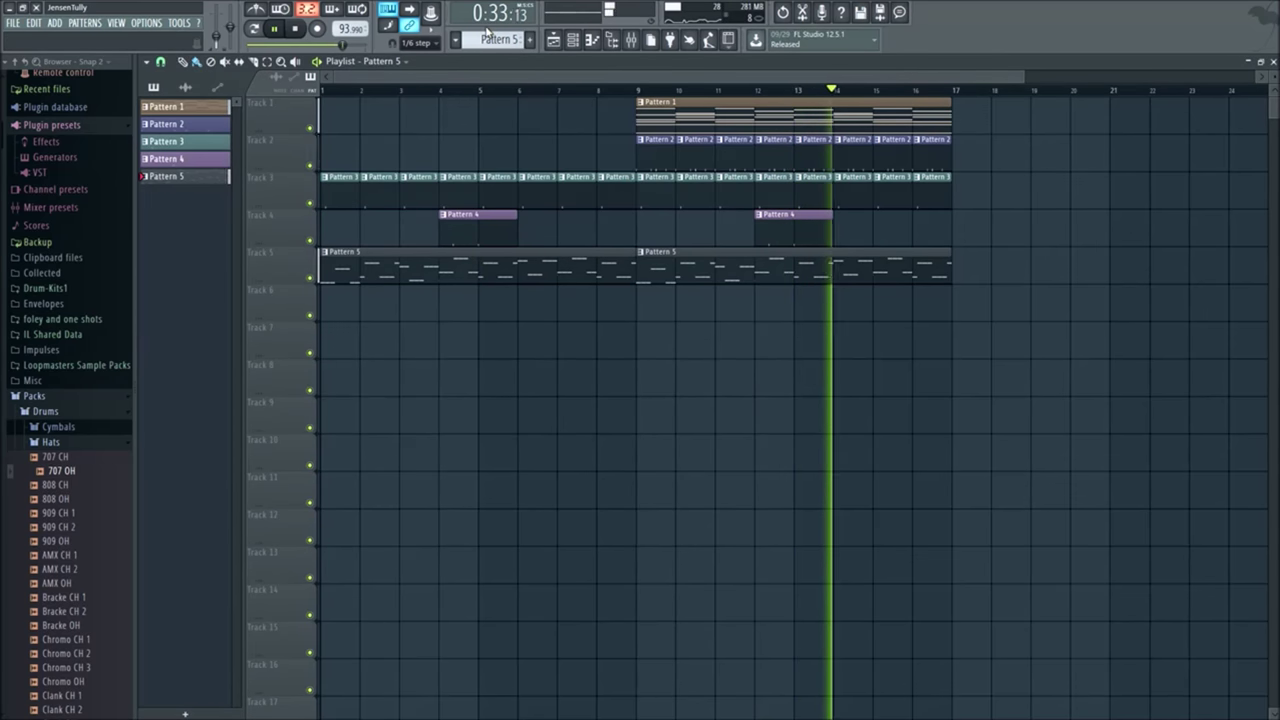
# Step: Create Pattern 6, stop playback, and fill the 808 CH channel on every 2 steps
pyautogui.click(530, 38)
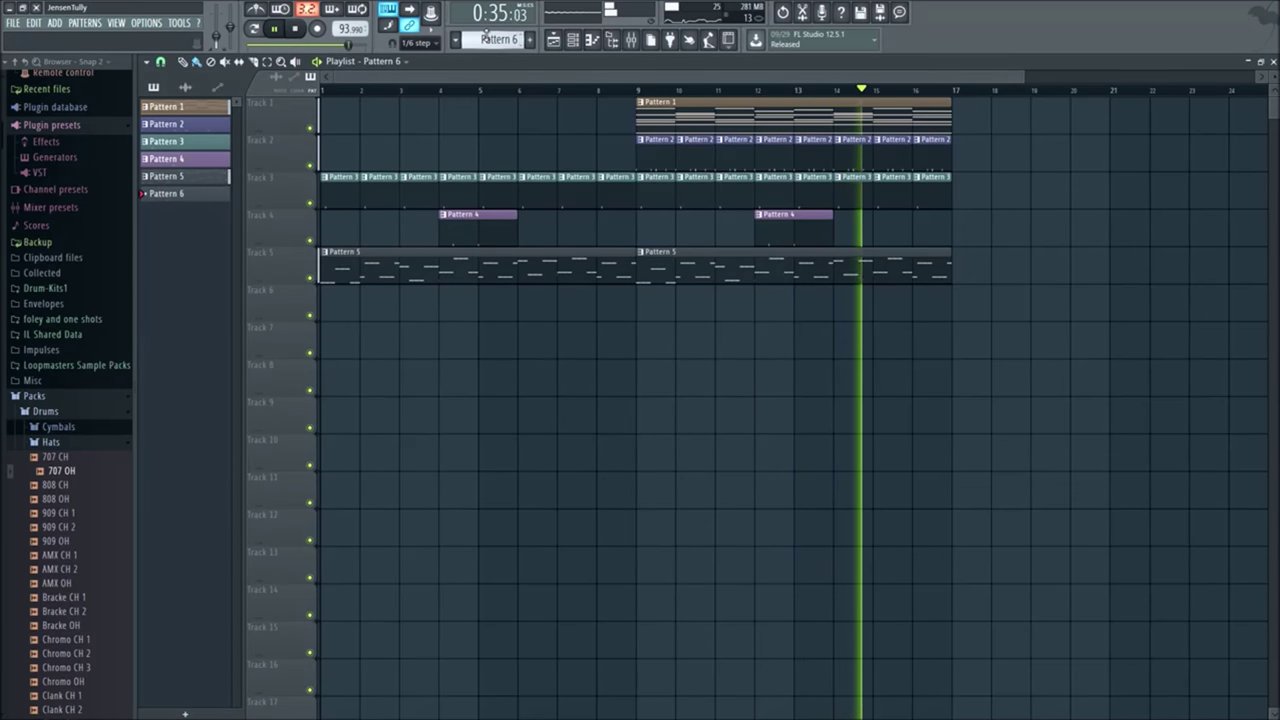
pyautogui.press('space')
pyautogui.click(572, 39)
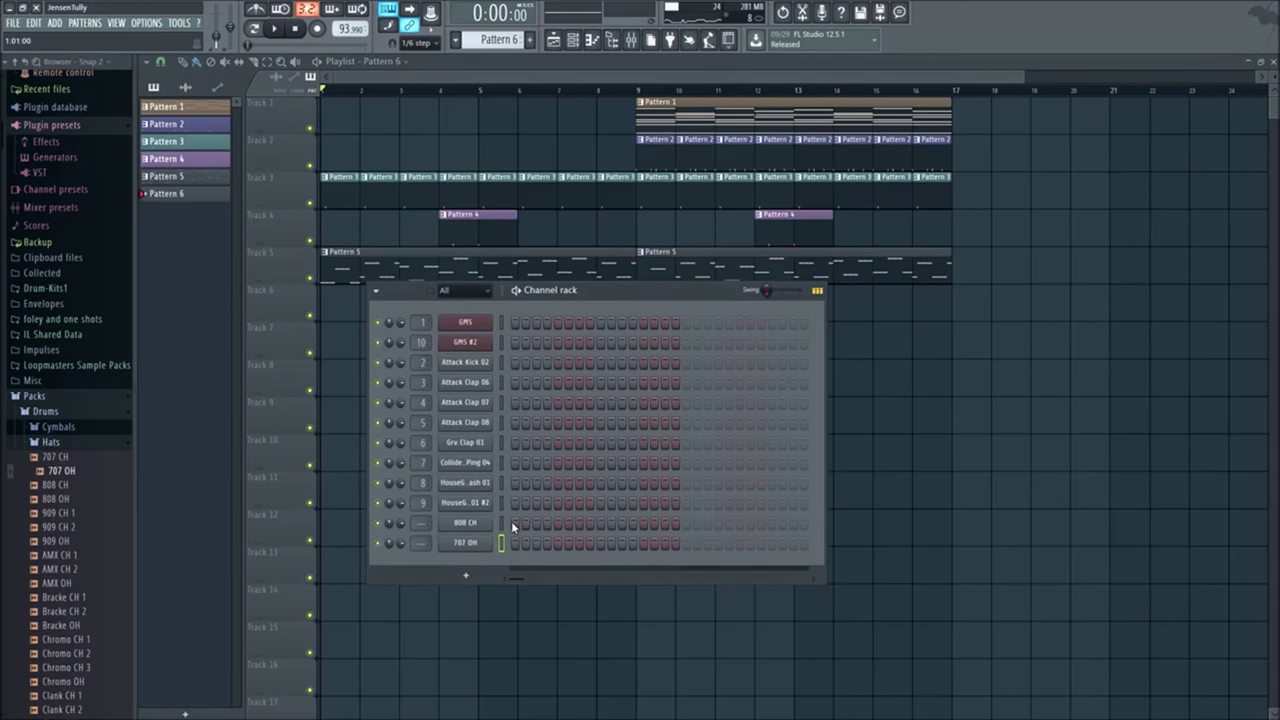
pyautogui.rightClick(480, 523)
pyautogui.click(628, 558)
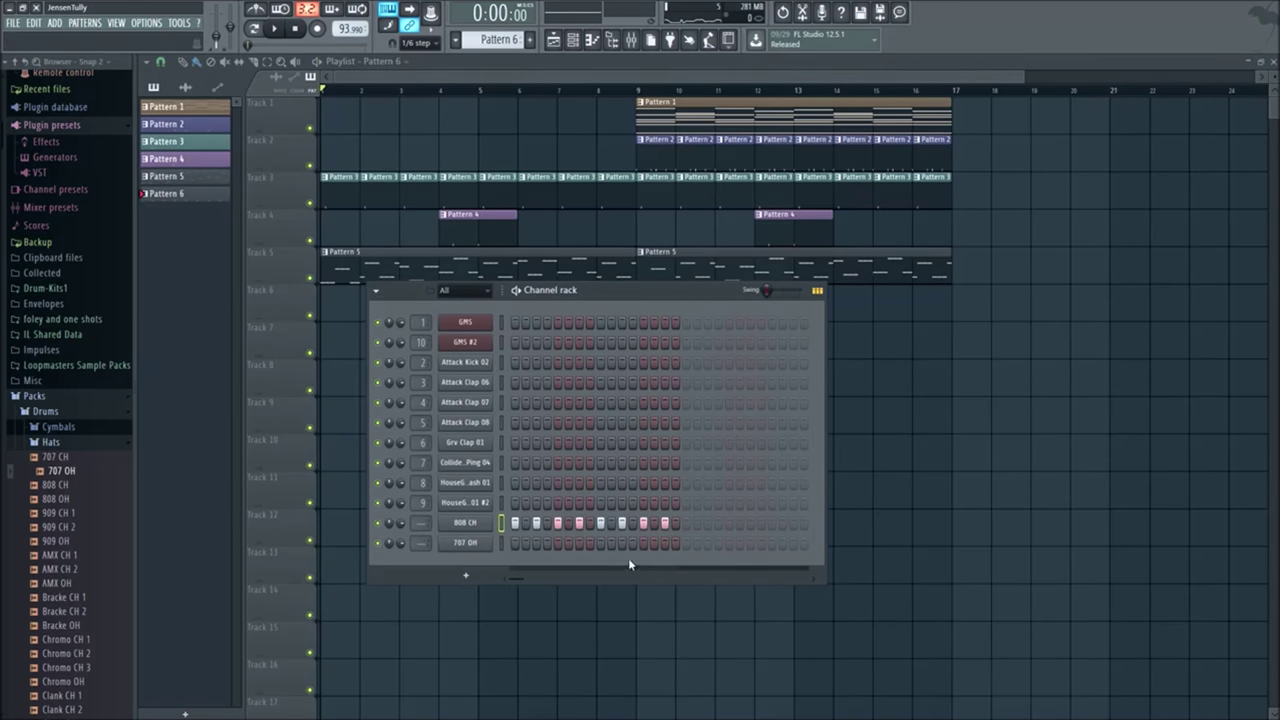
# Step: Place Pattern 6 clips on Track 6 across bars 9 to 16 and play the arrangement from bar 9
pyautogui.moveTo(694, 285); pyautogui.dragTo(674, 457)
pyautogui.moveTo(651, 300); pyautogui.dragTo(897, 292)
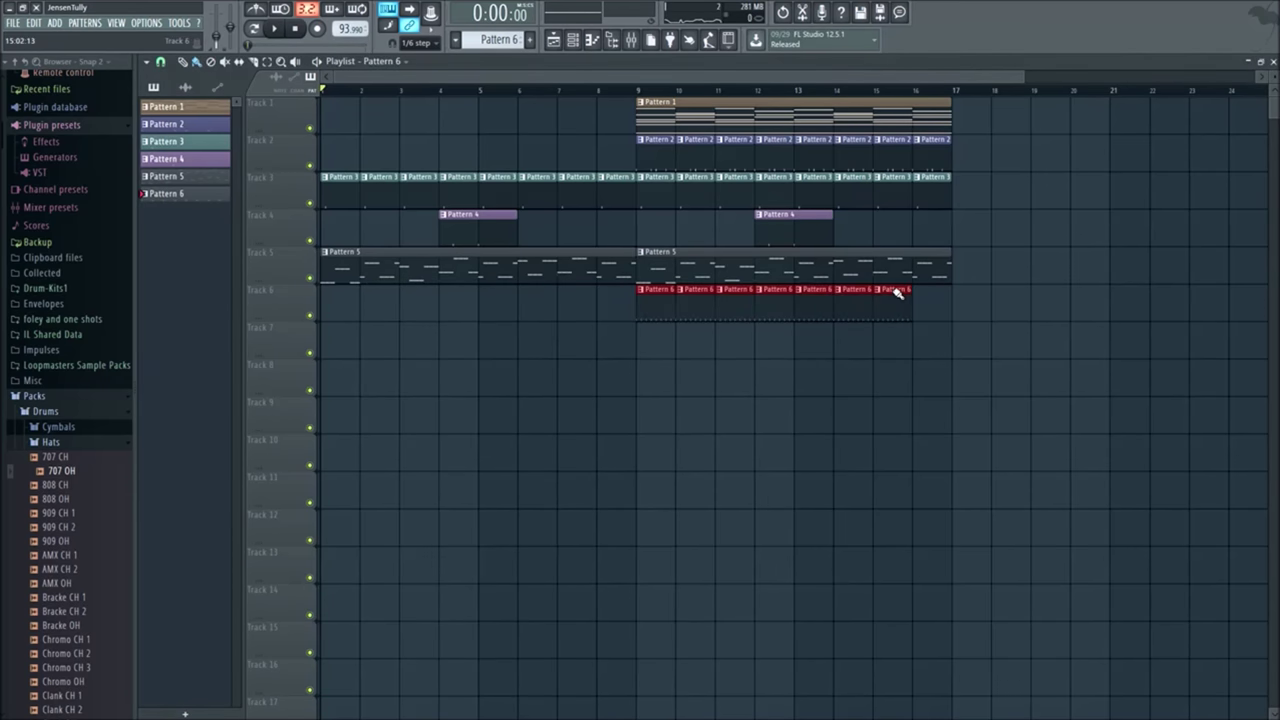
pyautogui.click(639, 92)
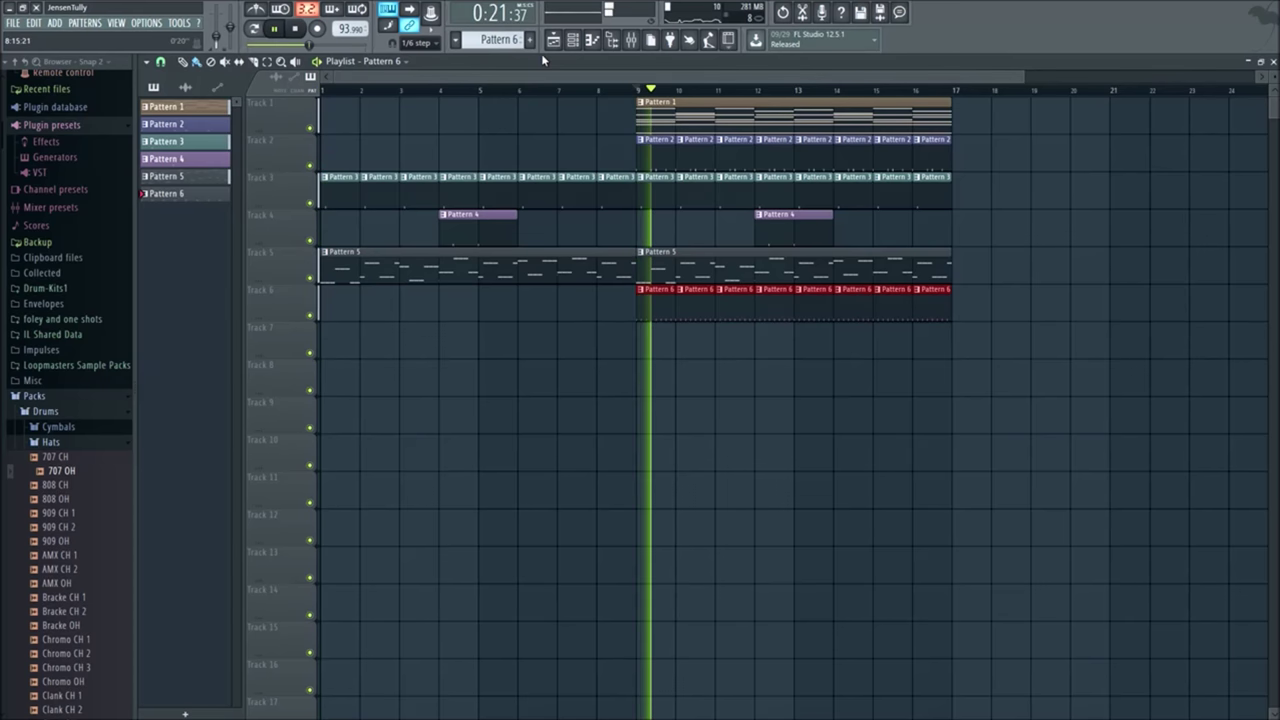
# Step: Reopen the channel rack during playback and reapply the every-2-steps fill to the 808 CH channel
pyautogui.click(571, 42)
pyautogui.moveTo(639, 540); pyautogui.dragTo(570, 296)
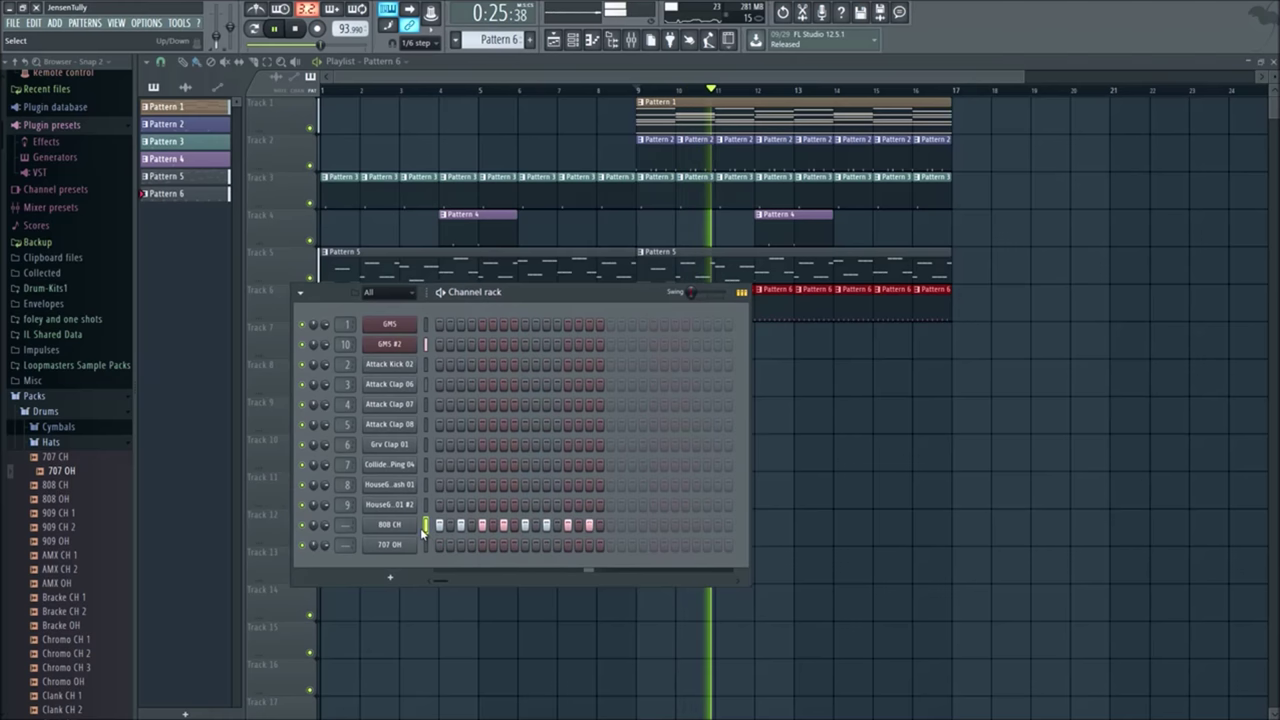
pyautogui.rightClick(409, 530)
pyautogui.click(562, 567)
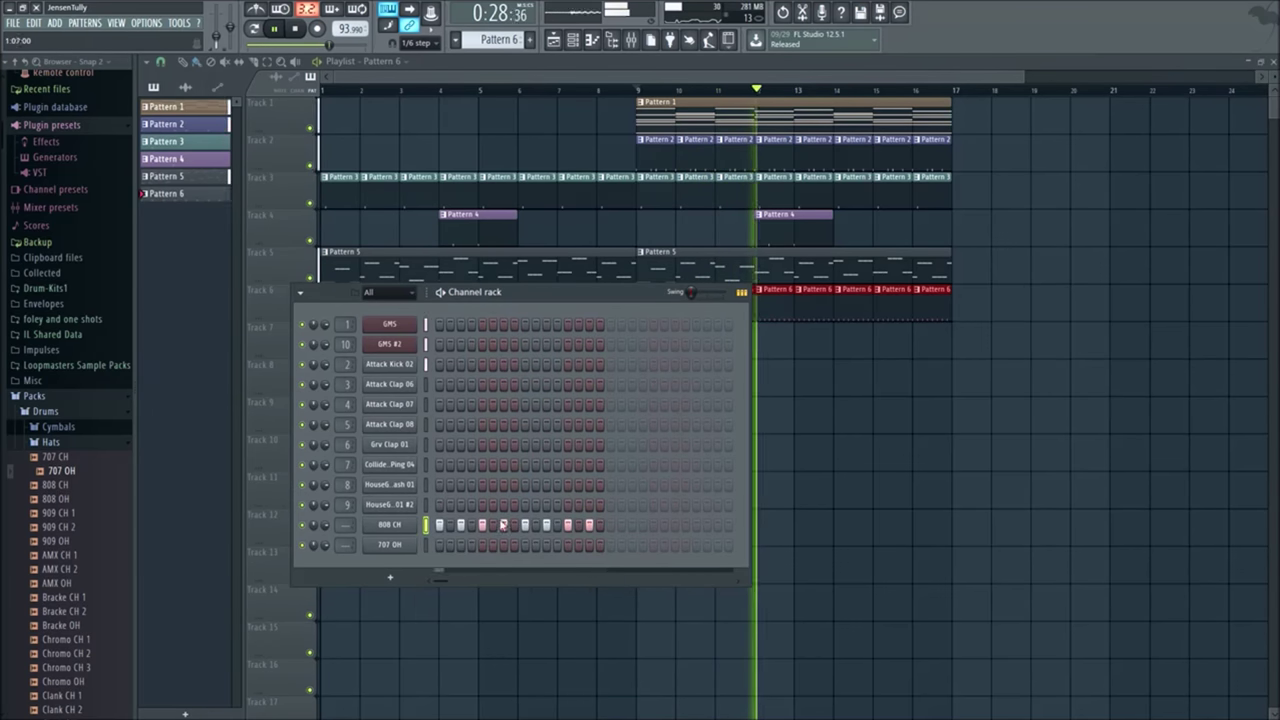
pyautogui.rightClick(416, 530)
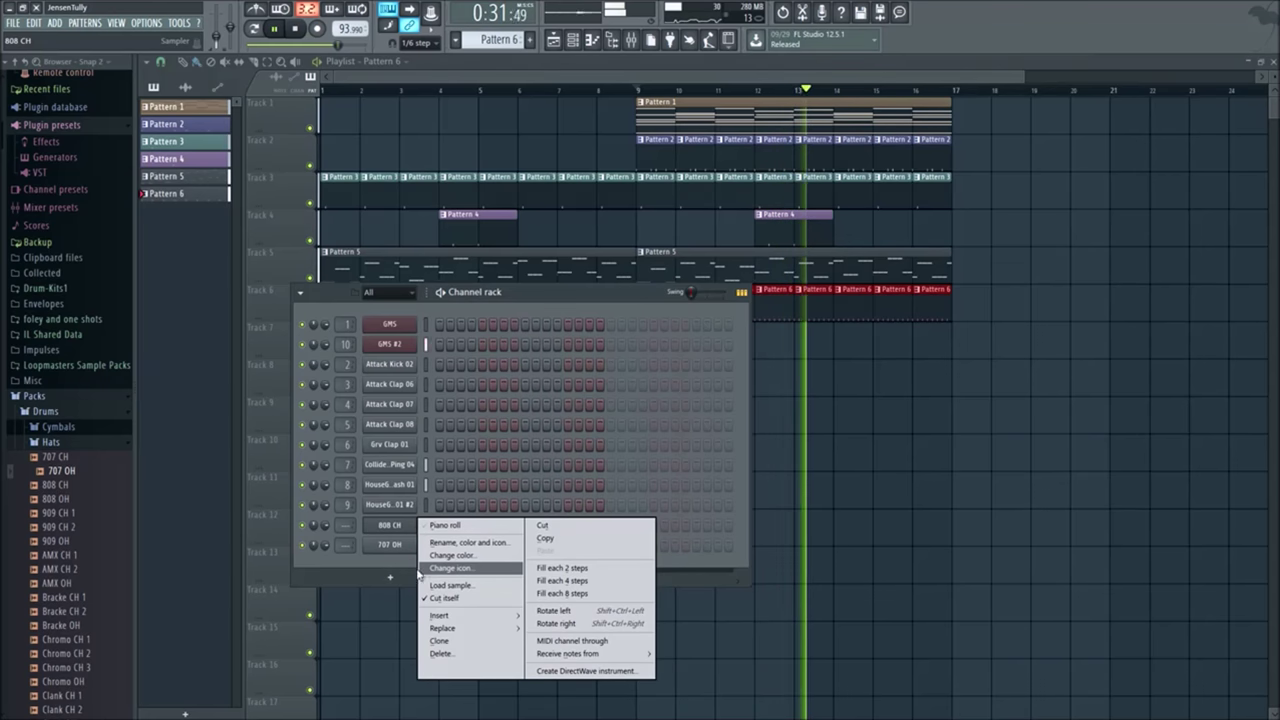
pyautogui.click(388, 570)
# Step: Try 707 OH hits on several steps, keep only step 13, and clear the 808 CH hits on steps 13 and 15
pyautogui.moveTo(600, 292); pyautogui.dragTo(712, 320)
pyautogui.press('Down')
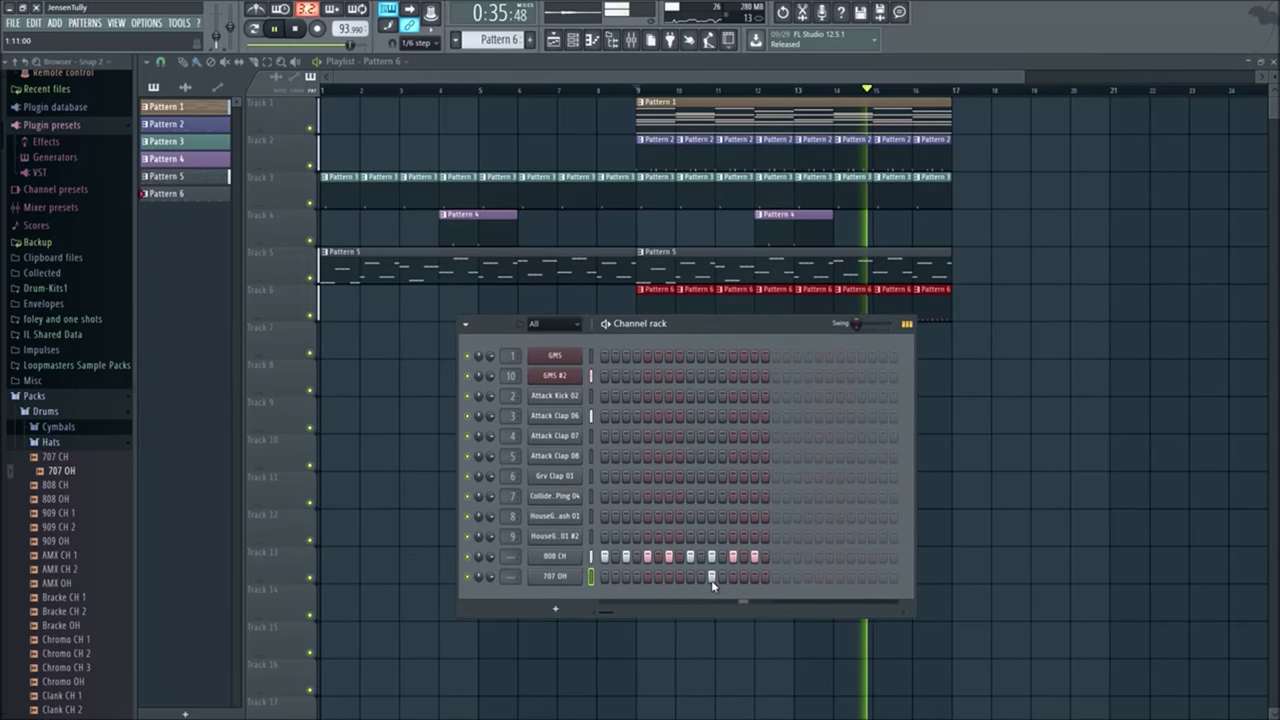
pyautogui.click(690, 577)
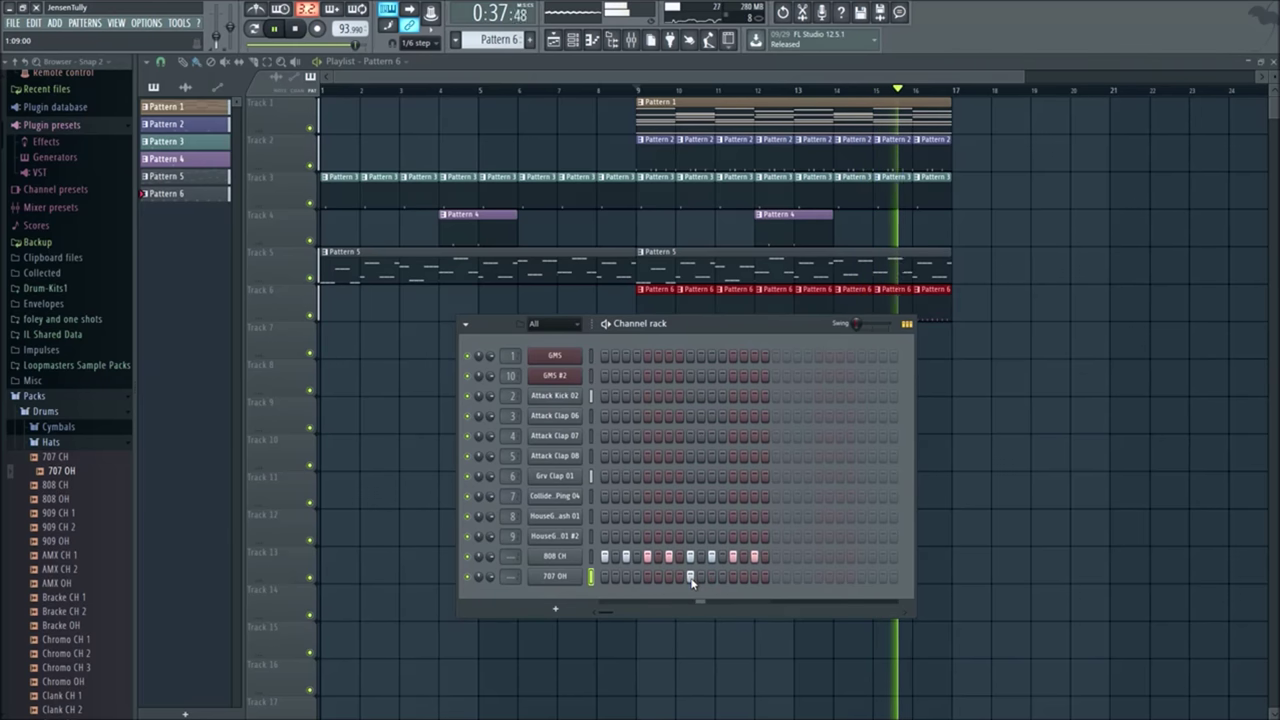
pyautogui.press('space')
pyautogui.click(647, 577)
pyautogui.click(733, 577)
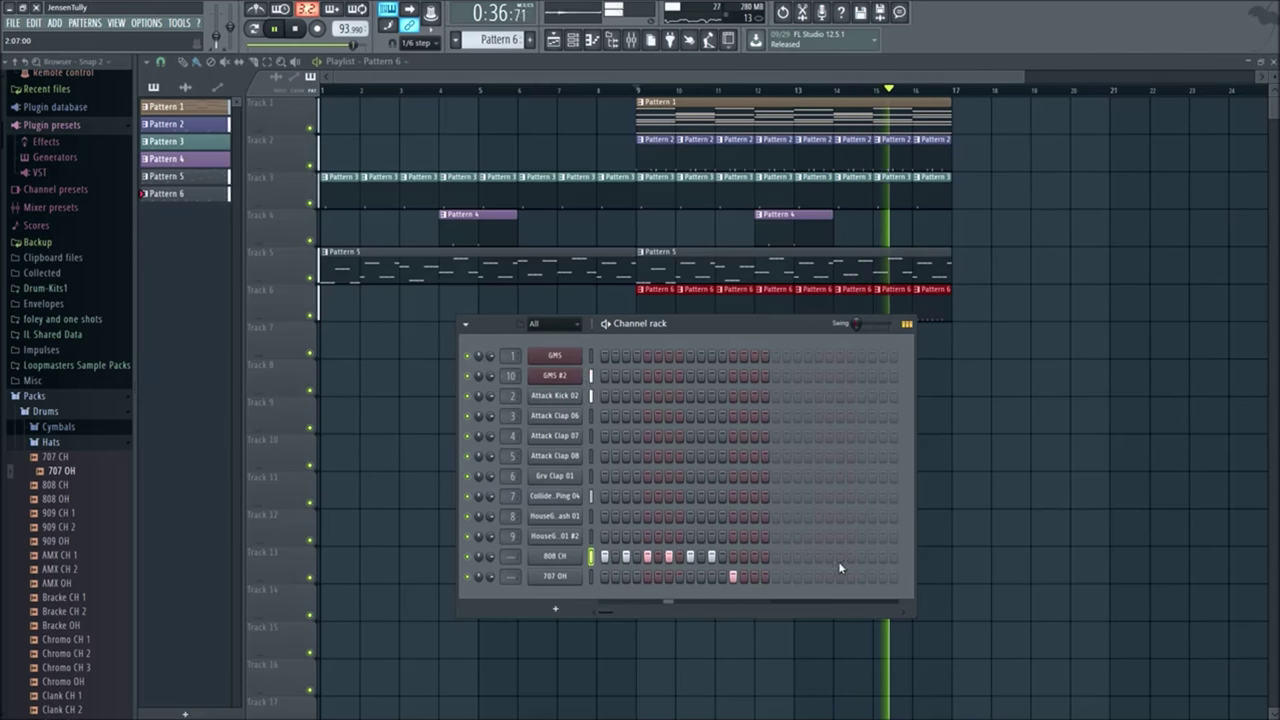
# Step: Try an extra 808 CH hit on step 16 of Pattern 6 against the arrangement
pyautogui.click(765, 556)
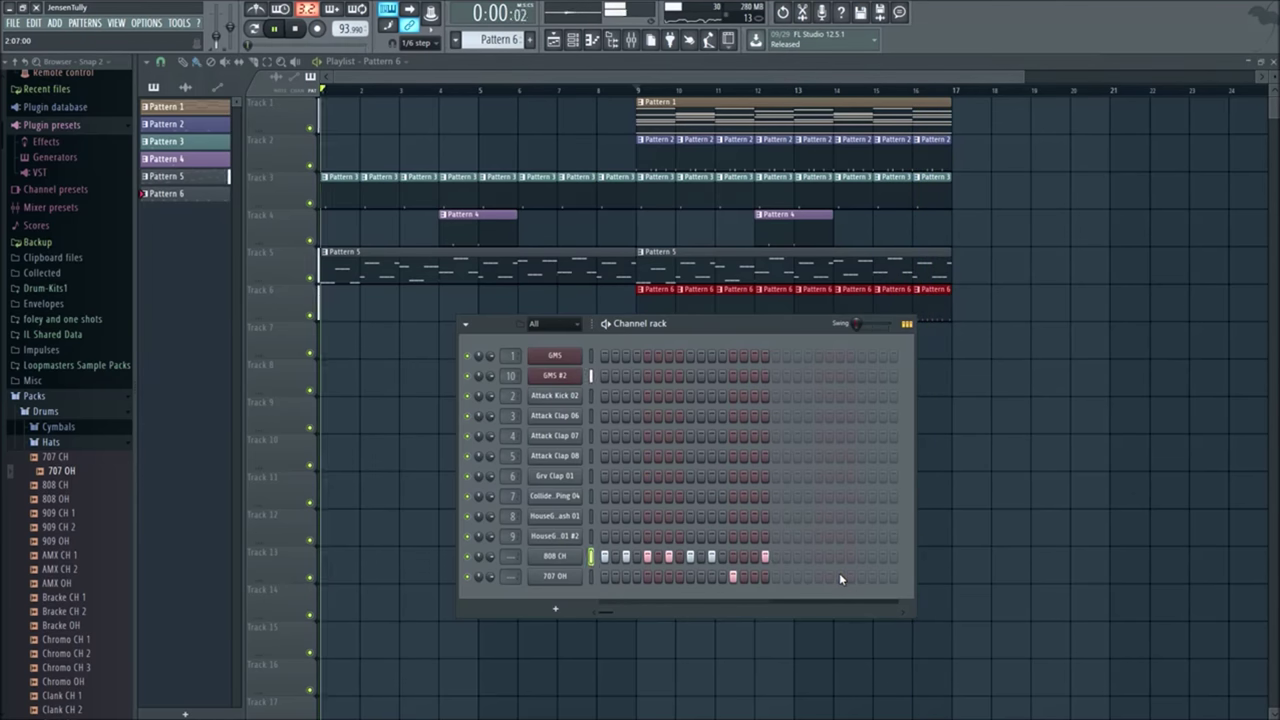
pyautogui.press('space')
pyautogui.click(764, 558)
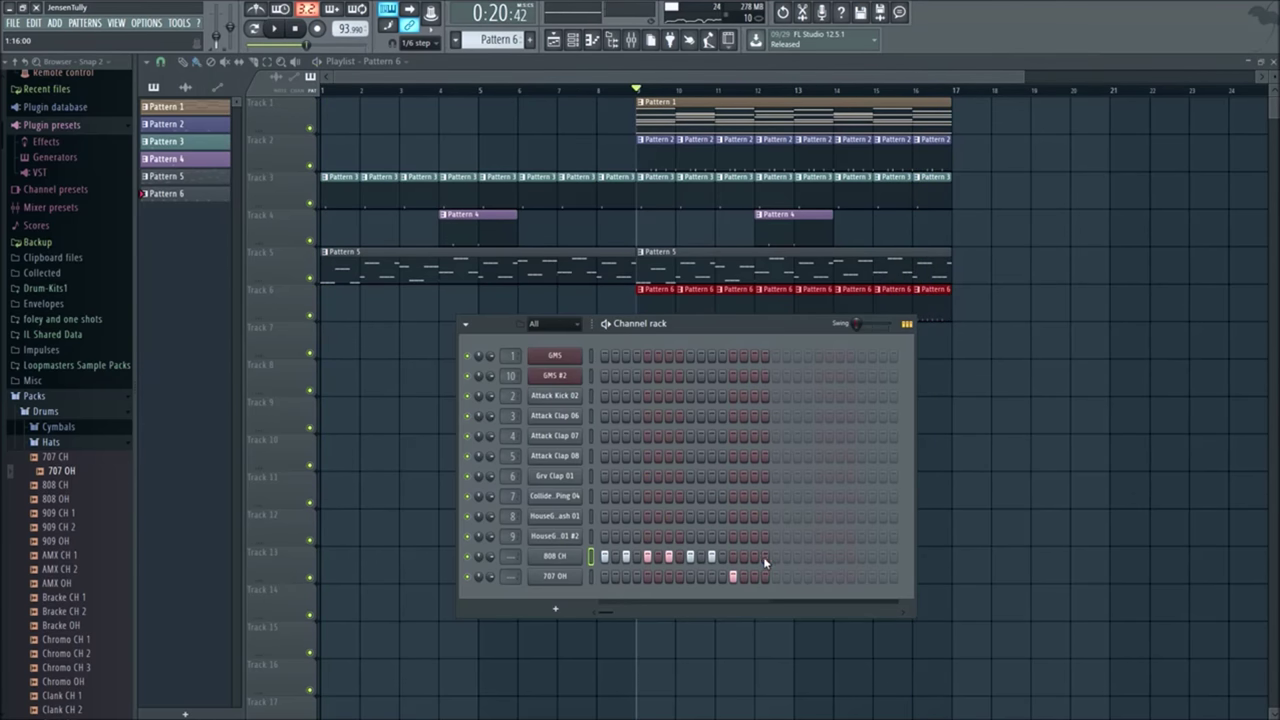
# Step: Duplicate the bars 9 to 16 section into bars 17 to 24 and remove the Pattern 2 and Pattern 6 clips from bars 9 to 12
pyautogui.press('F6')
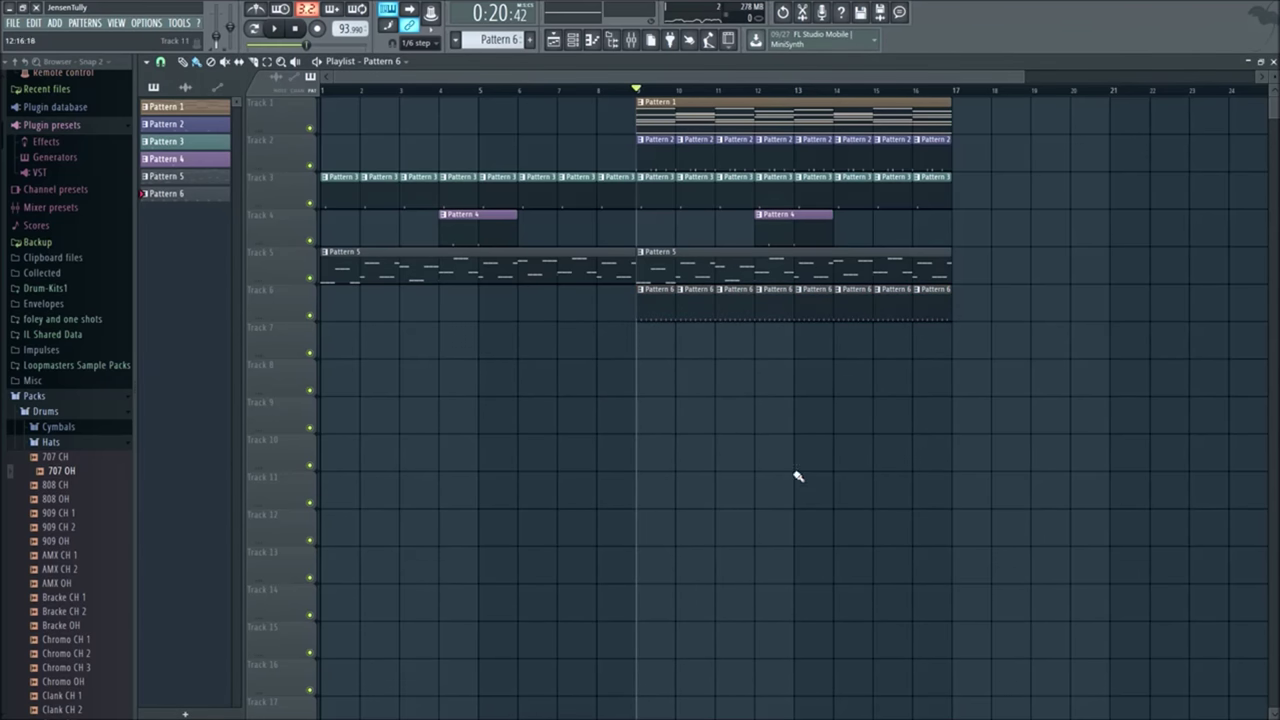
pyautogui.scroll(-2, 756, 440)
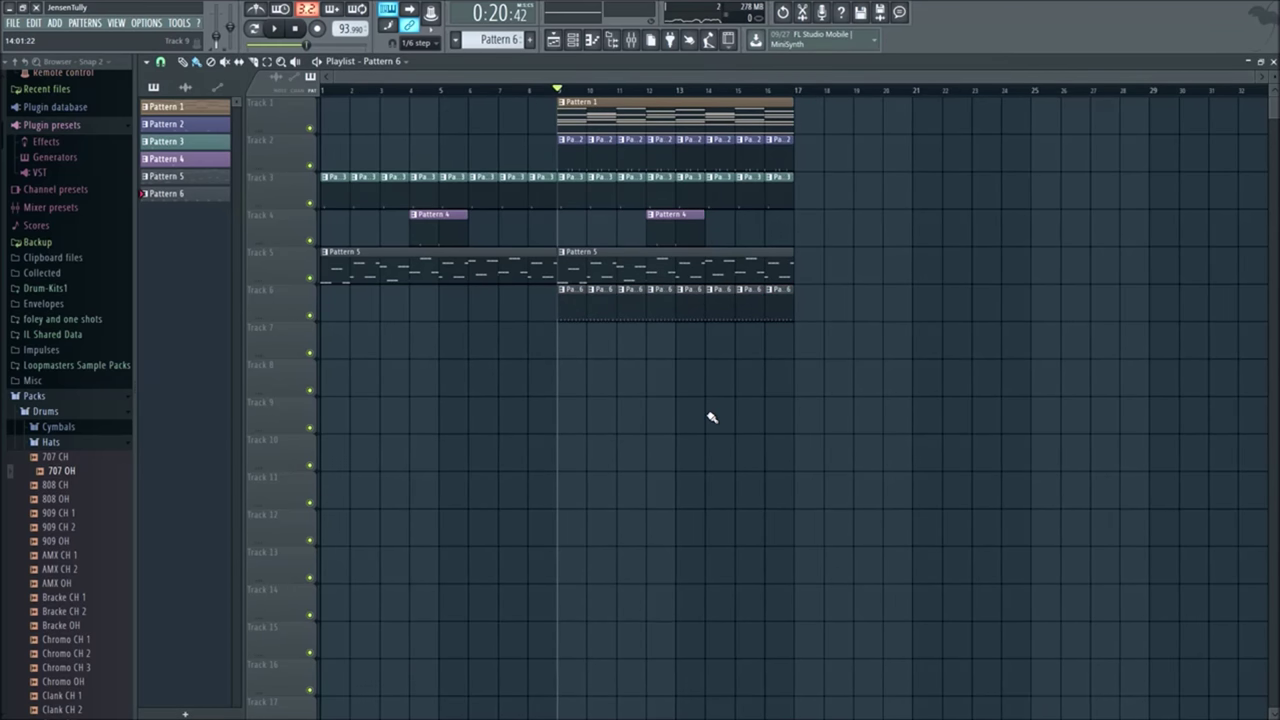
pyautogui.moveTo(897, 431); pyautogui.dragTo(322, 94)
pyautogui.click(691, 449)
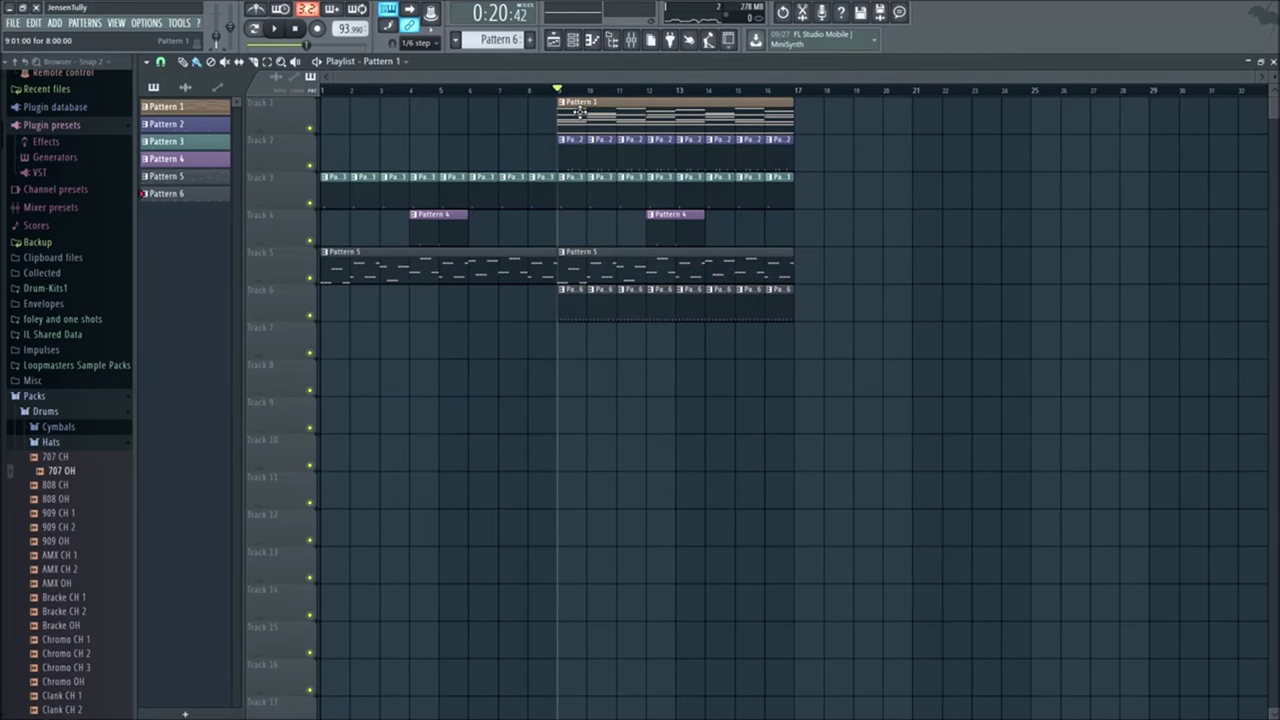
pyautogui.moveTo(905, 462); pyautogui.dragTo(816, 133)
pyautogui.click(868, 472)
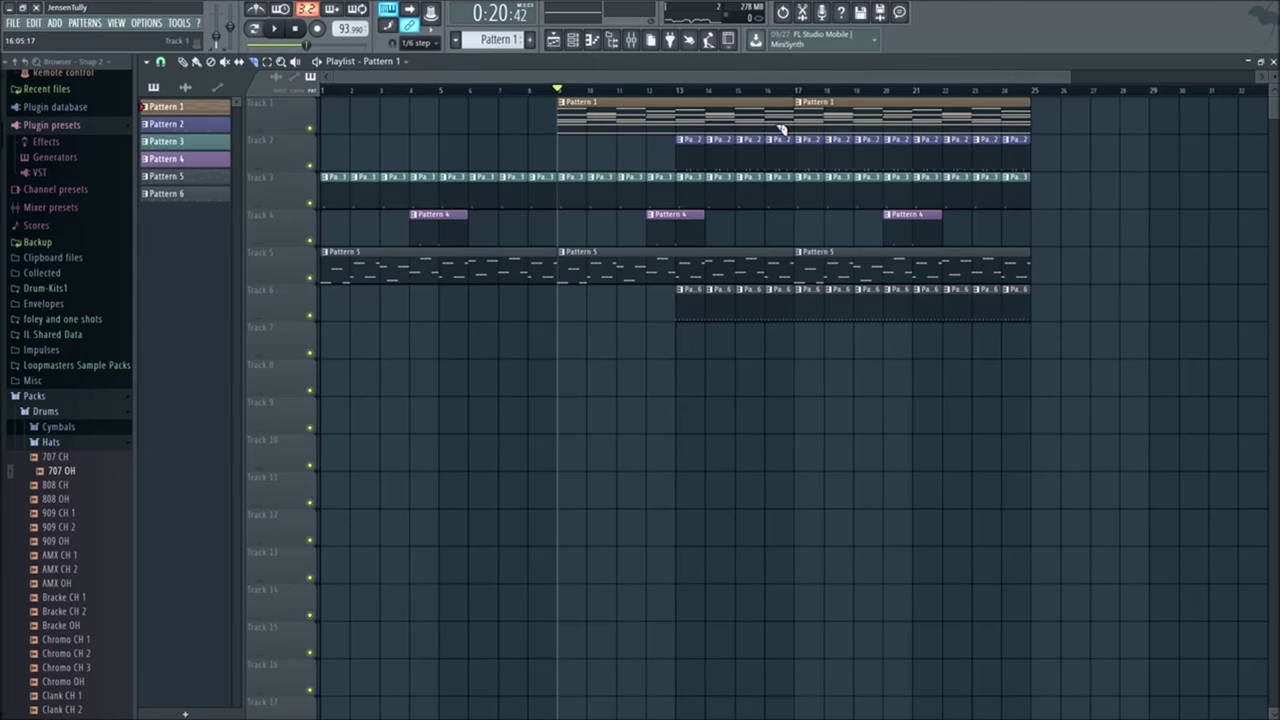
# Step: Return from the GMS #2 piano roll to the full-size playlist and open its snap-to-grid options
pyautogui.scroll(4, 786, 400)
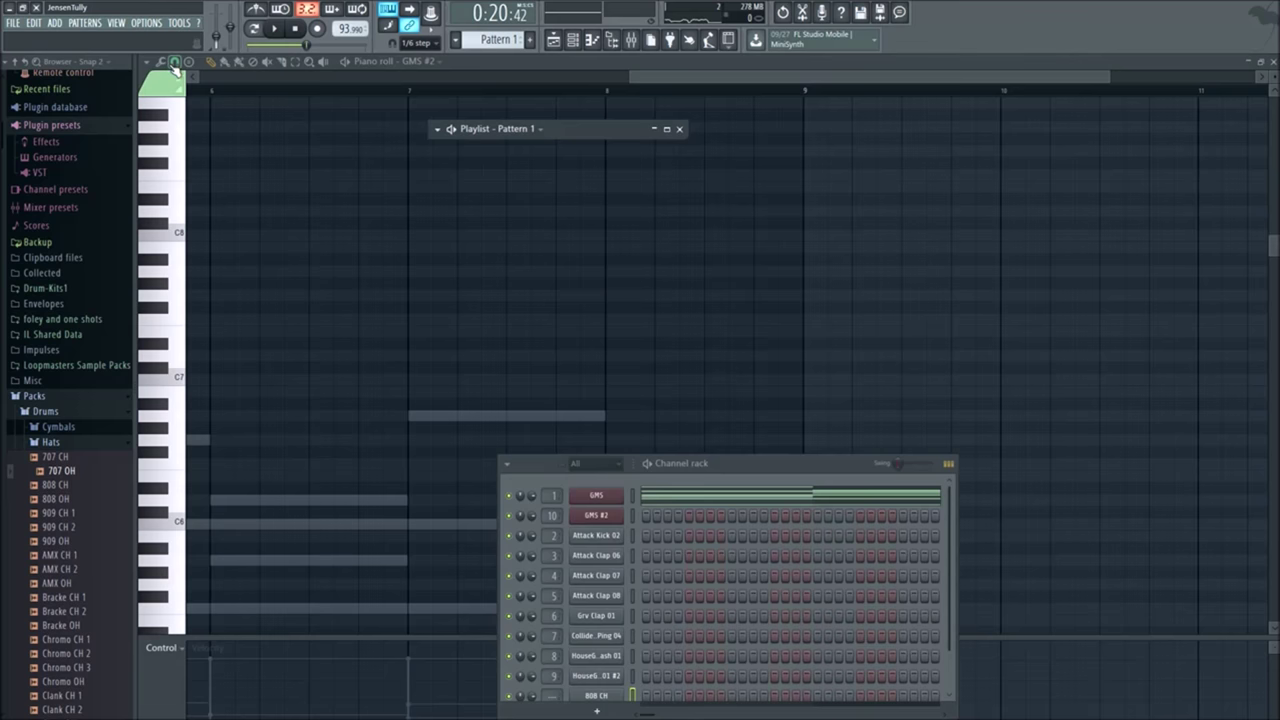
pyautogui.click(173, 63)
pyautogui.click(161, 62)
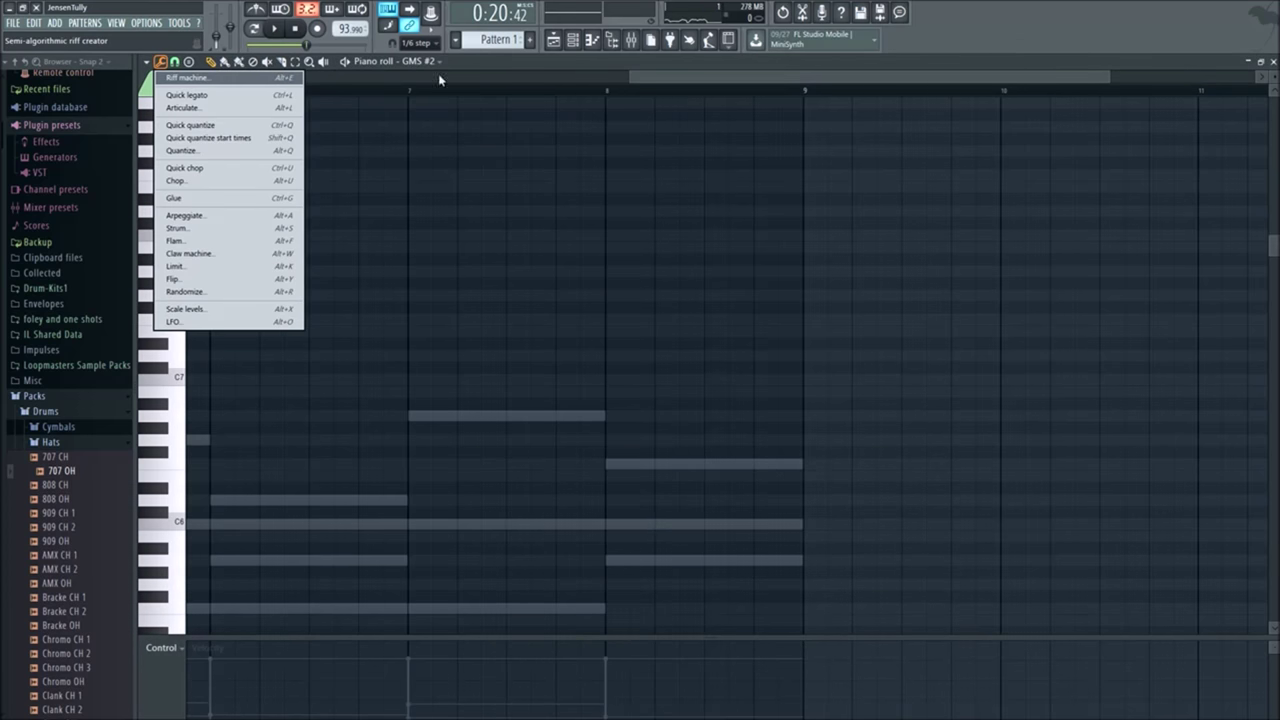
pyautogui.click(556, 42)
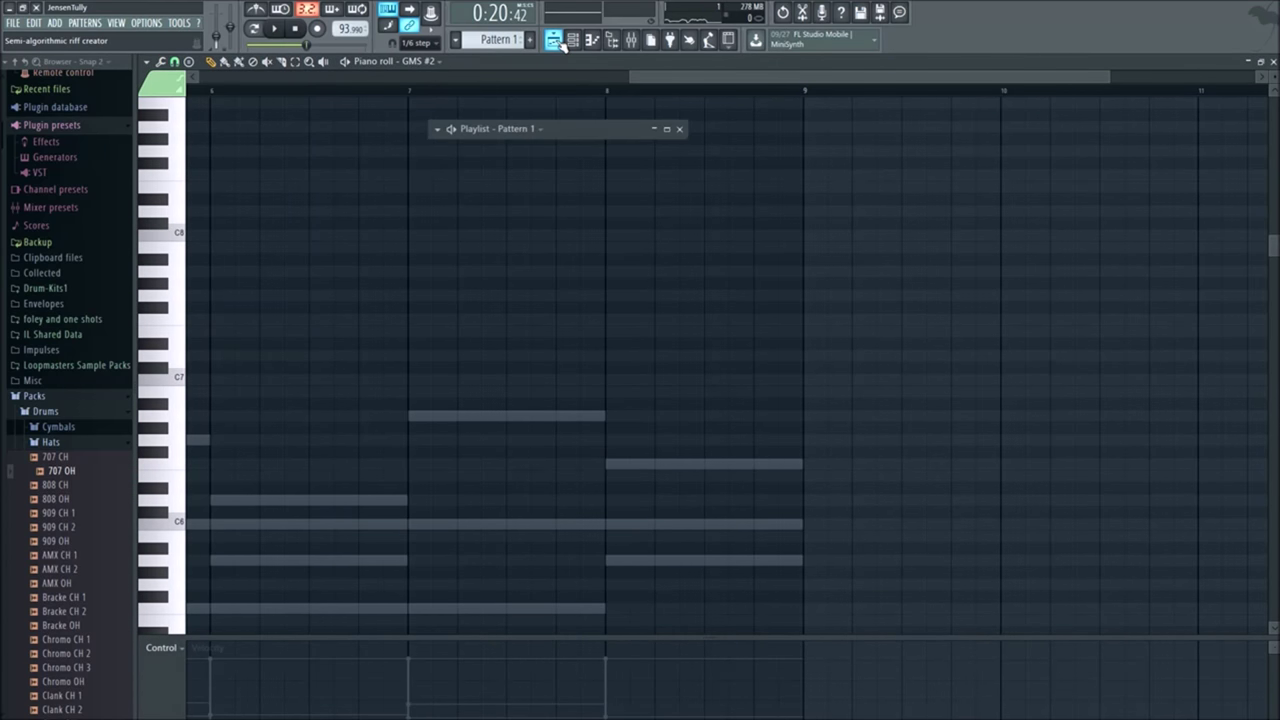
pyautogui.doubleClick(631, 131)
pyautogui.click(164, 63)
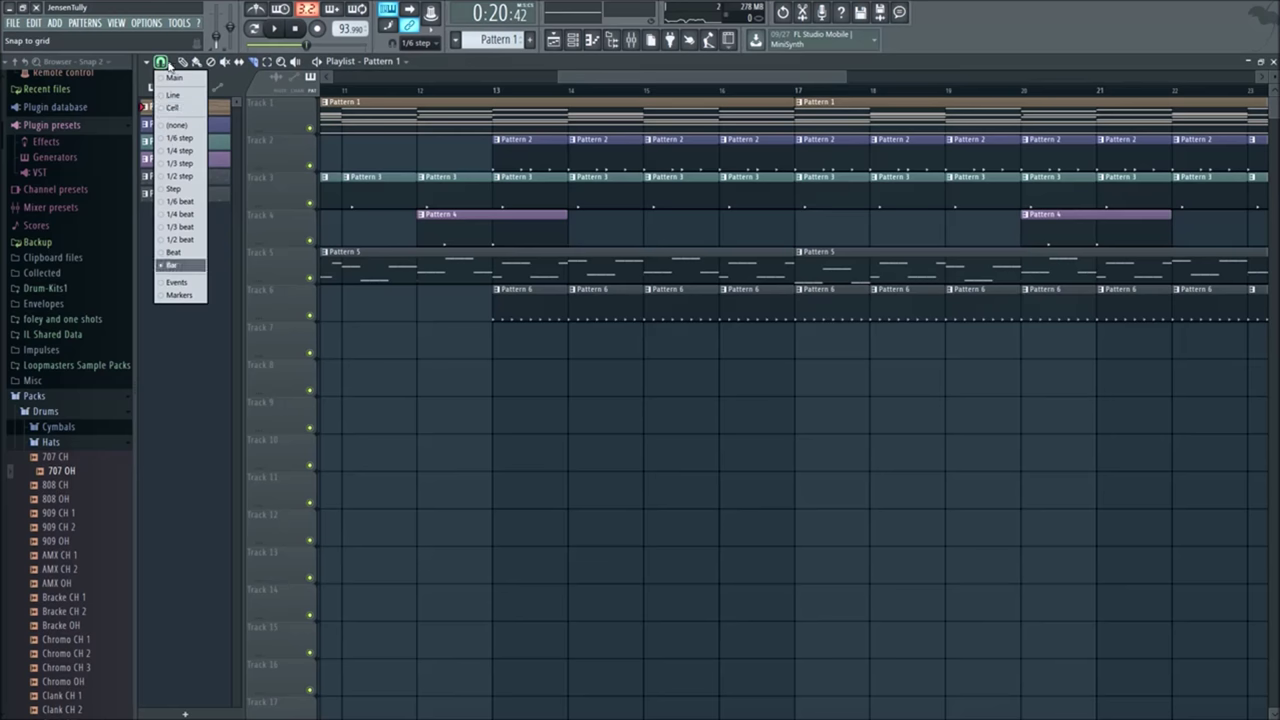
# Step: Set the playlist's snap resolution to 1/2 beat
pyautogui.click(178, 228)
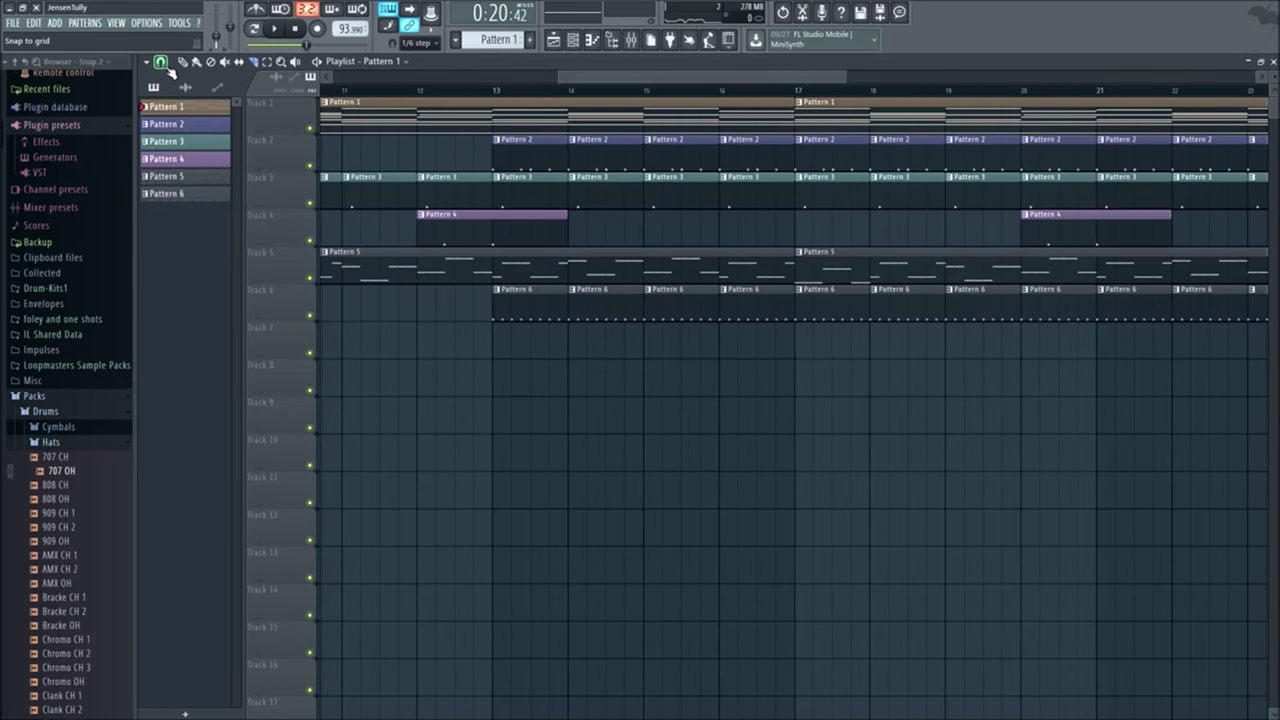
pyautogui.click(161, 62)
pyautogui.click(175, 243)
# Step: Slice the Pattern 1, 2, 3, 5 and 6 clips vertically at the middle of bar 16
pyautogui.scroll(-3, 899, 463)
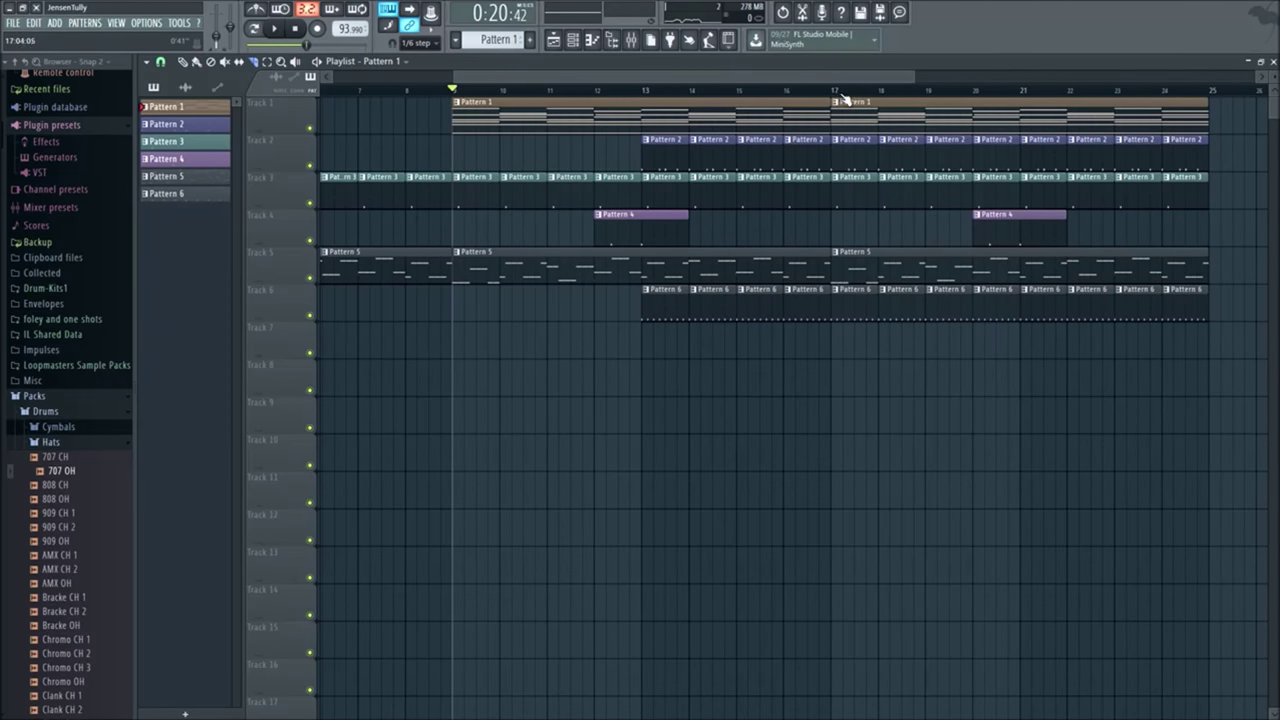
pyautogui.scroll(-3, 773, 206)
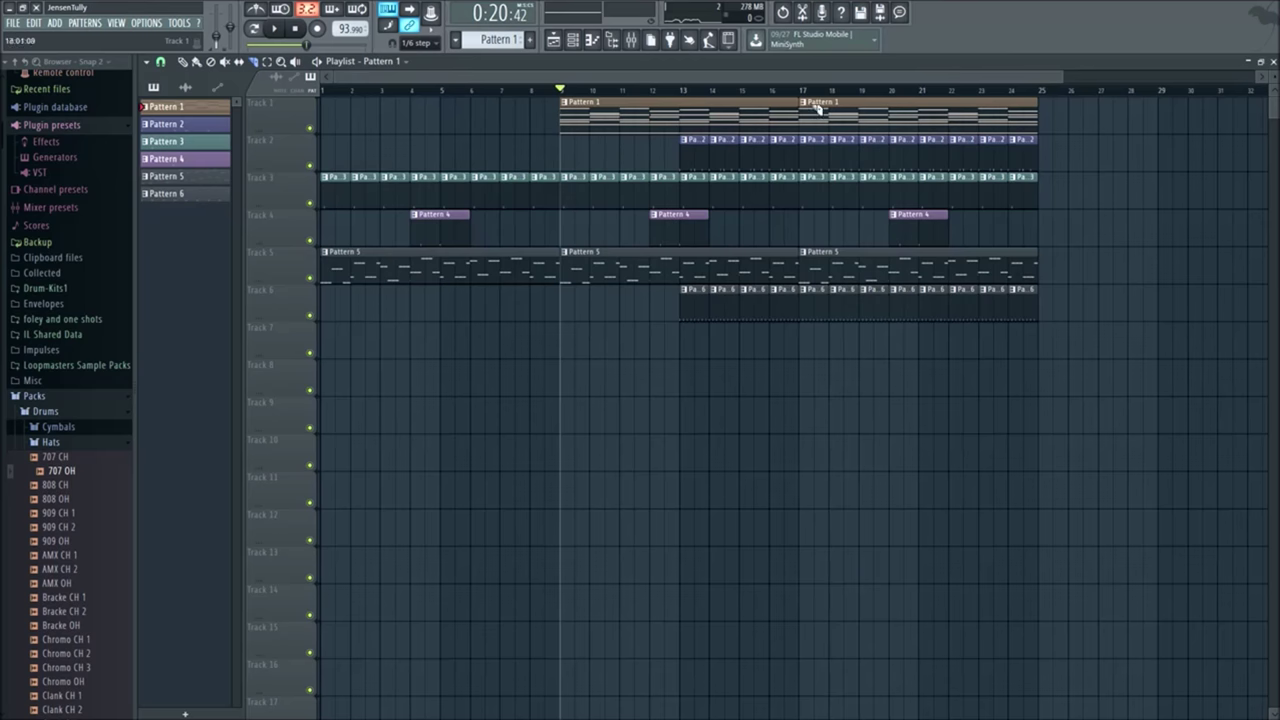
pyautogui.scroll(5, 1010, 462)
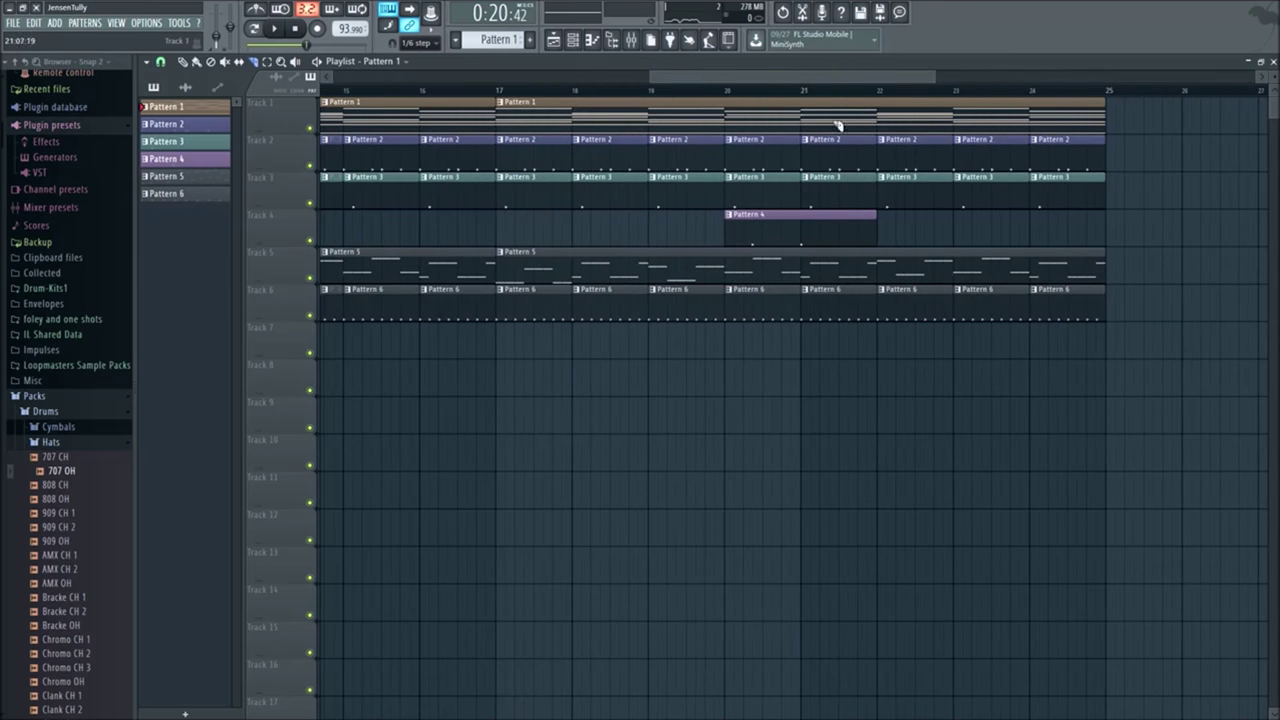
pyautogui.scroll(-1, 503, 374)
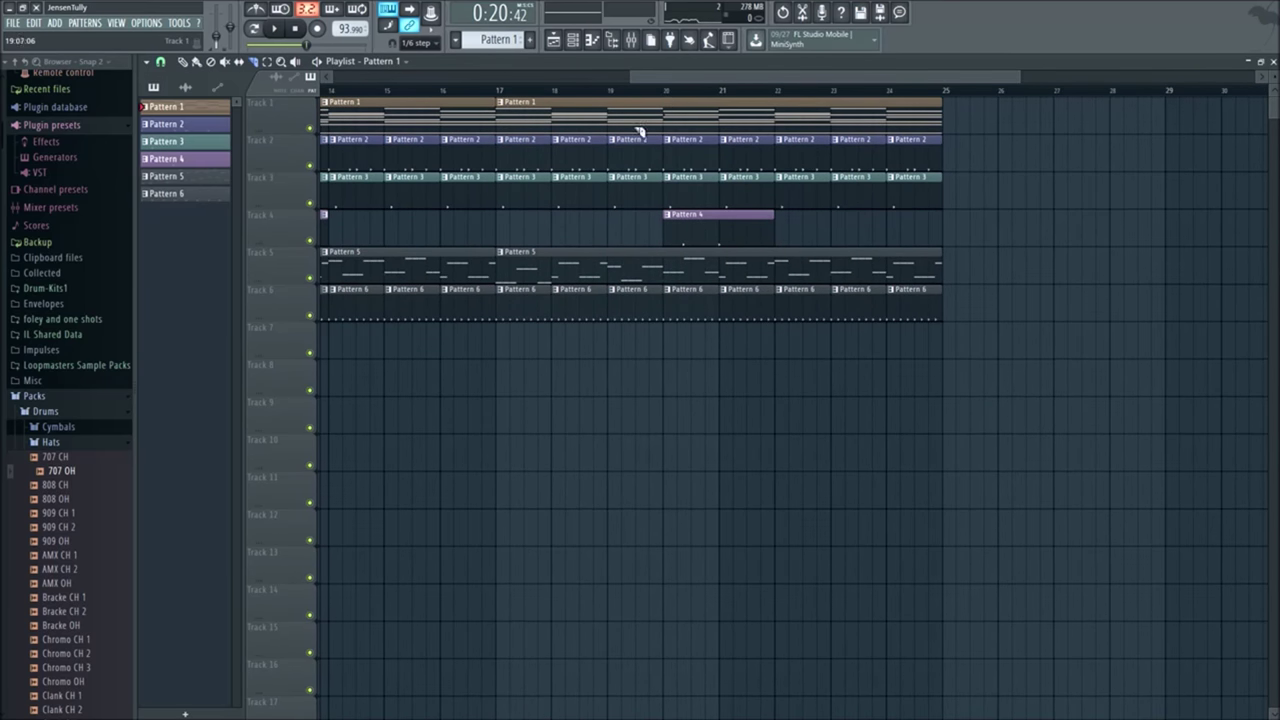
pyautogui.moveTo(684, 85); pyautogui.dragTo(618, 258)
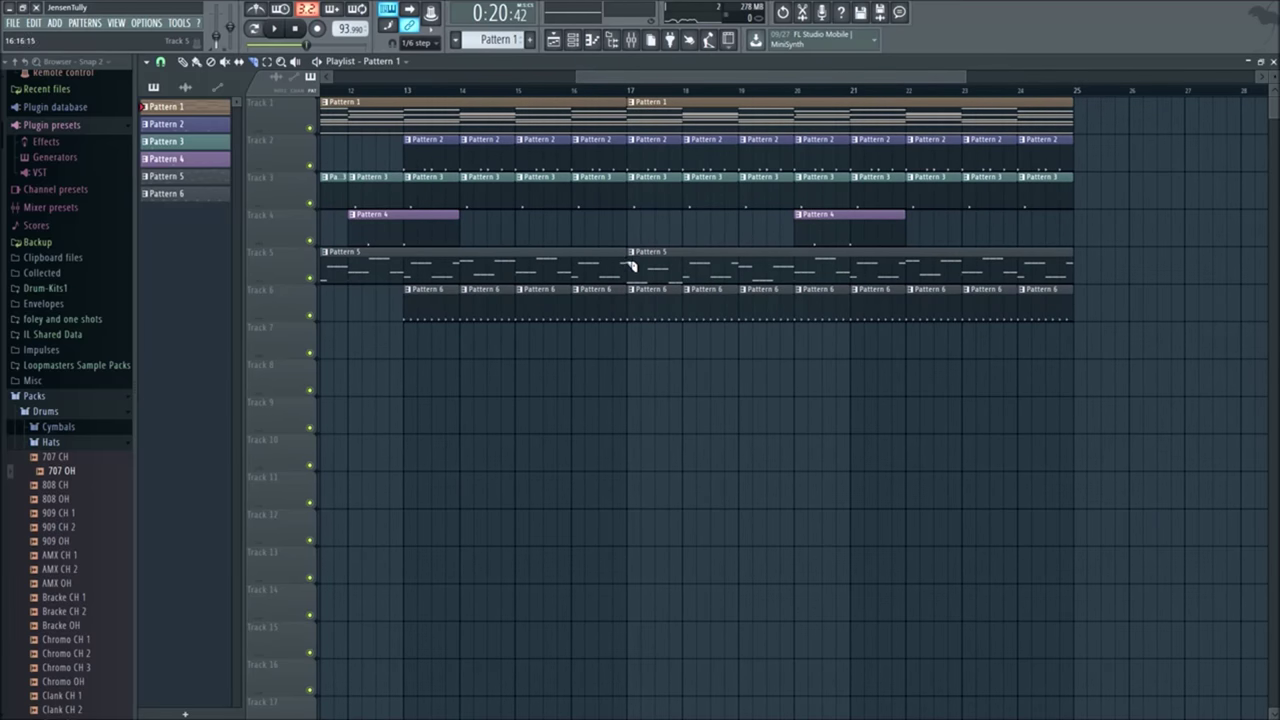
pyautogui.scroll(4, 615, 283)
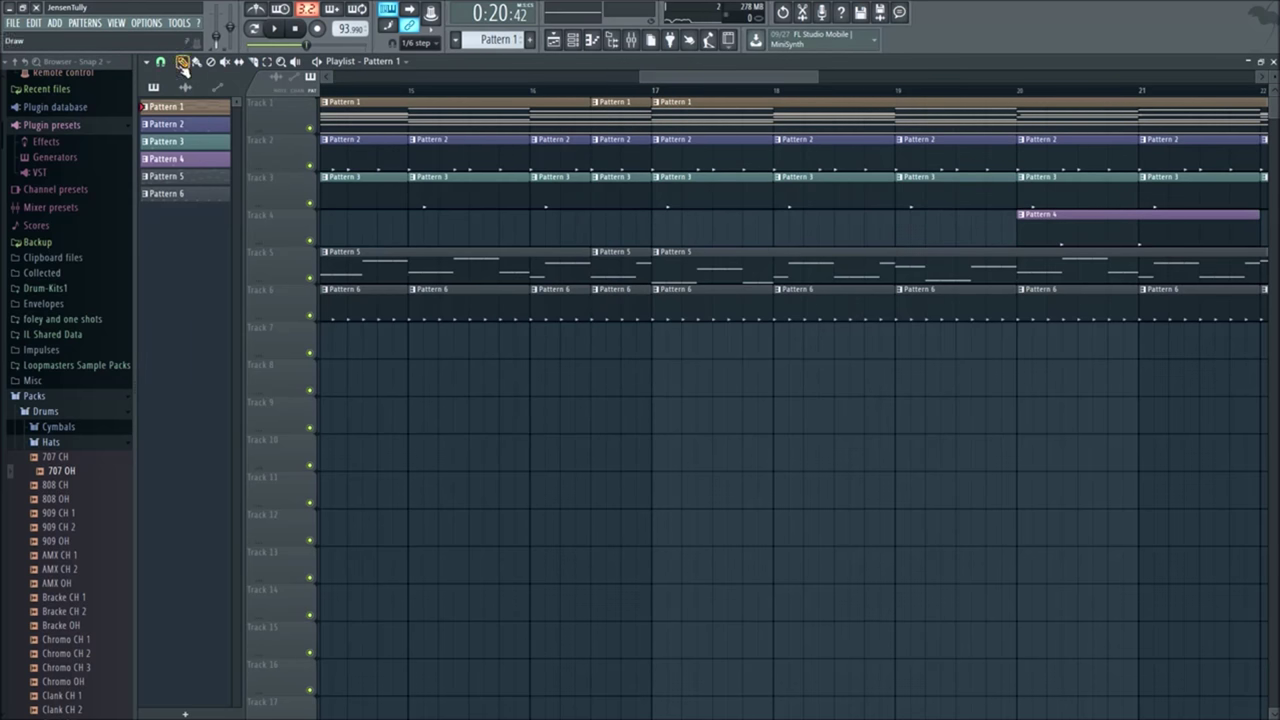
# Step: Delete the sliced half-bar clips just before bar 17 on all tracks and play back across the gap from bar 16
pyautogui.moveTo(615, 392); pyautogui.dragTo(630, 96)
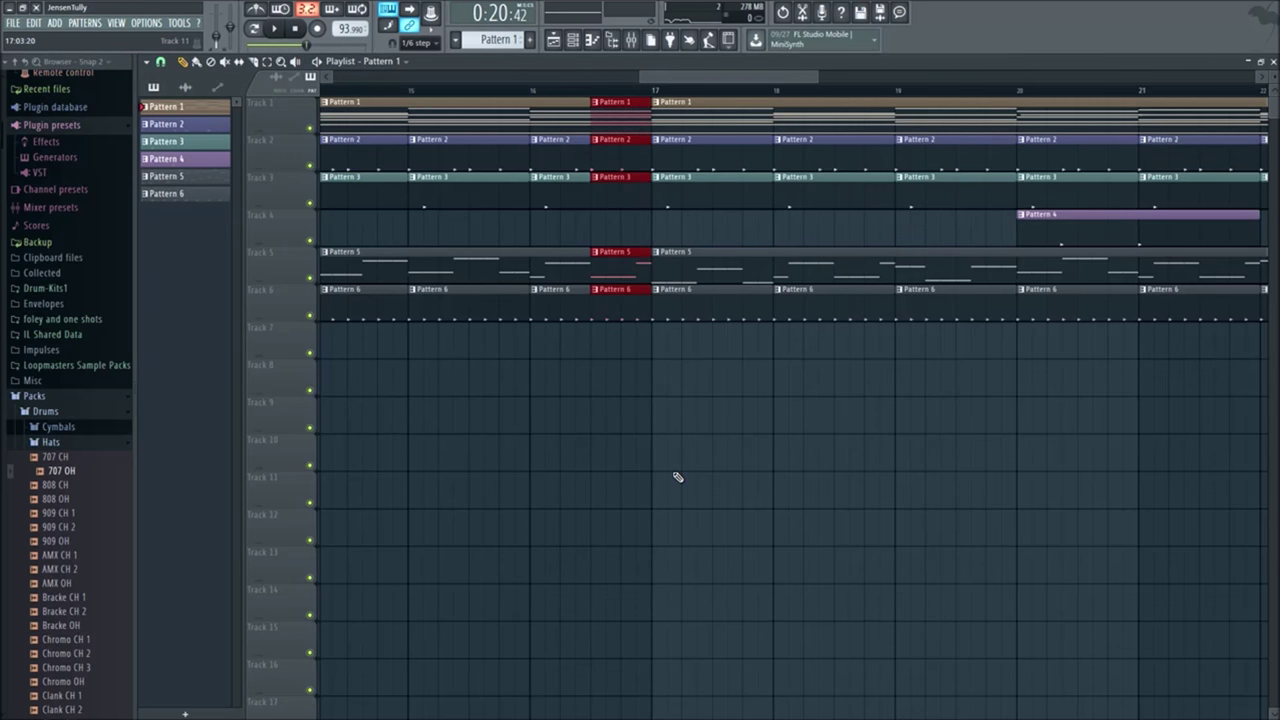
pyautogui.press('Delete')
pyautogui.scroll(-2, 677, 477)
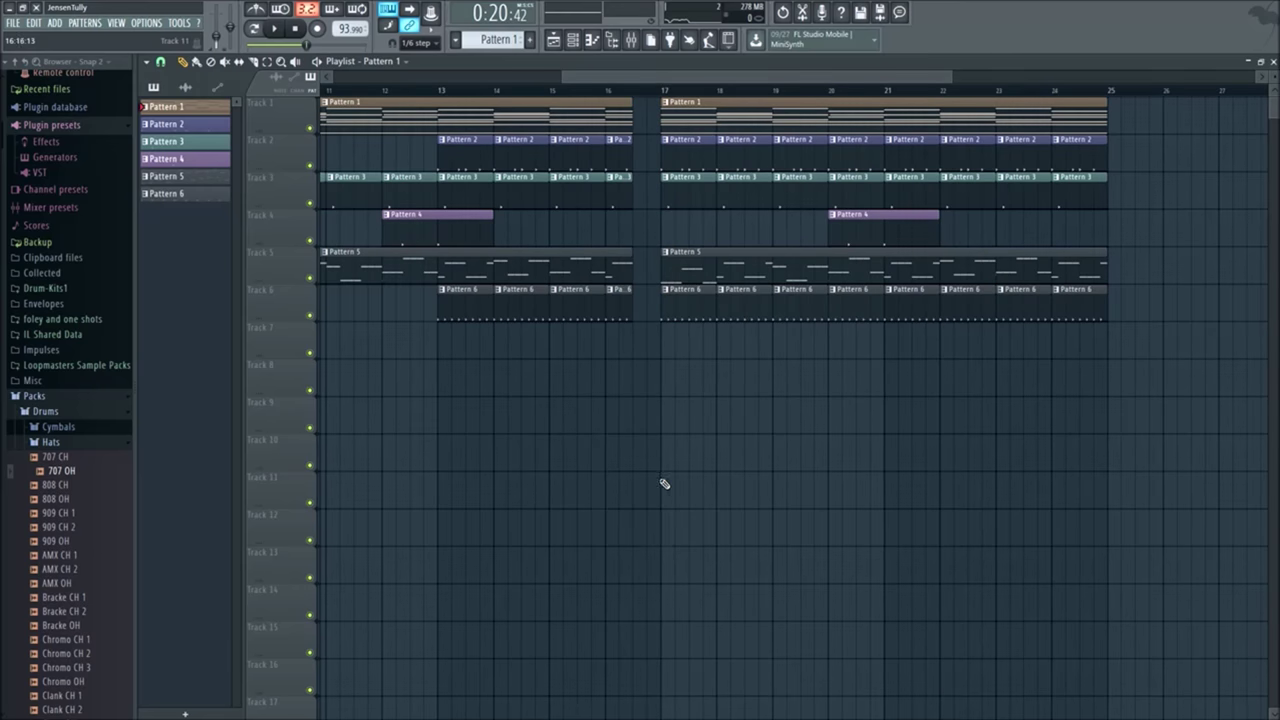
pyautogui.click(608, 90)
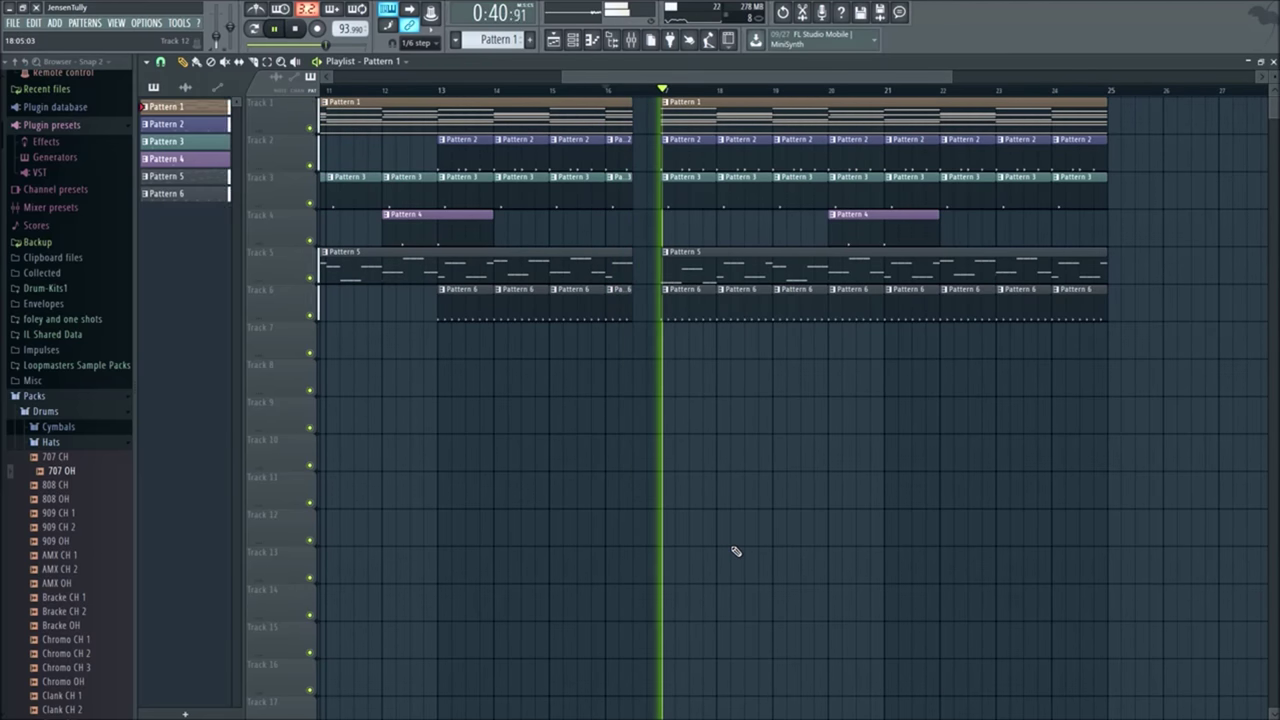
pyautogui.press('space')
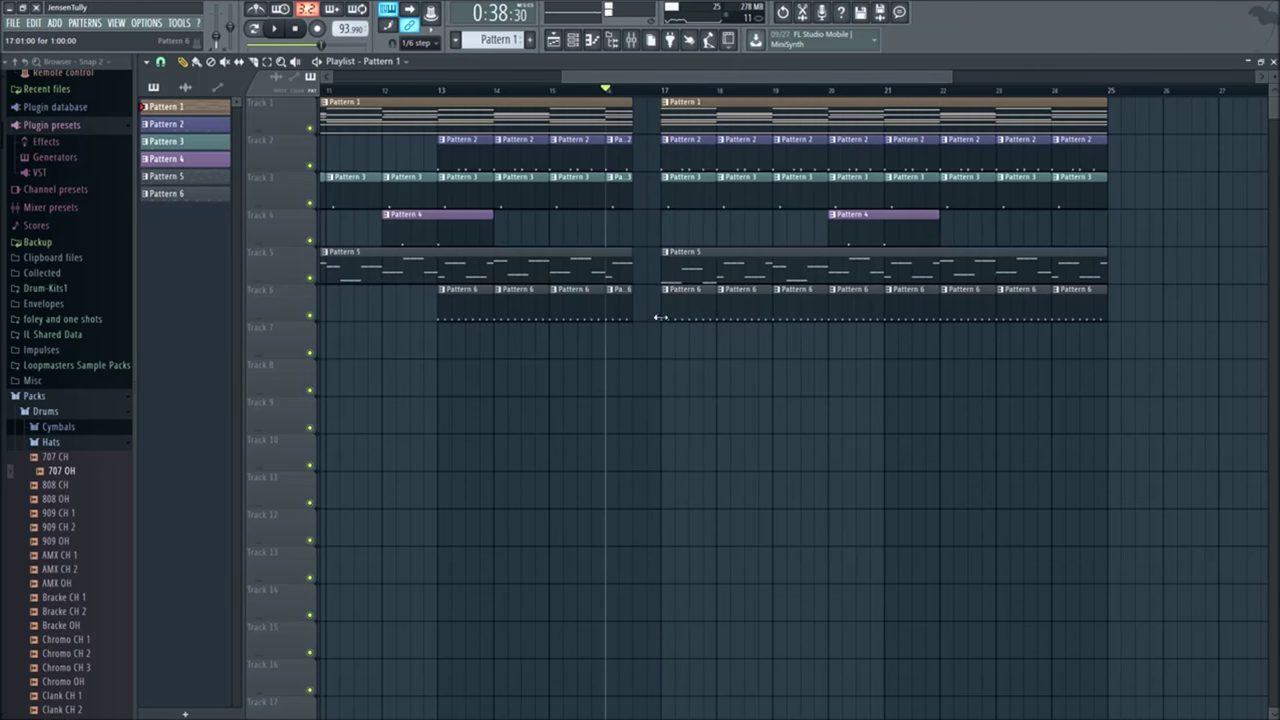
# Step: Remove the Pattern 6 clips in bars 15 and 16 on Track 6, undoing the deletion of the Pattern 5 clip
pyautogui.rightClick(621, 295)
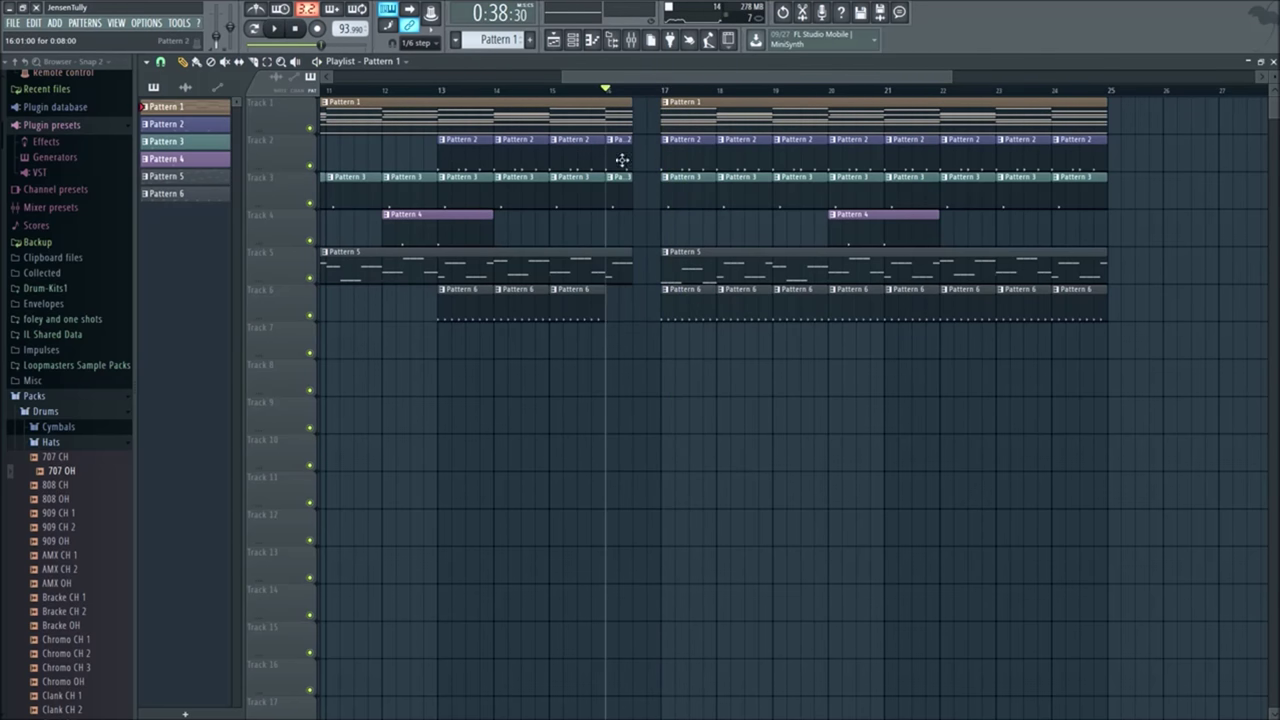
pyautogui.rightClick(579, 279)
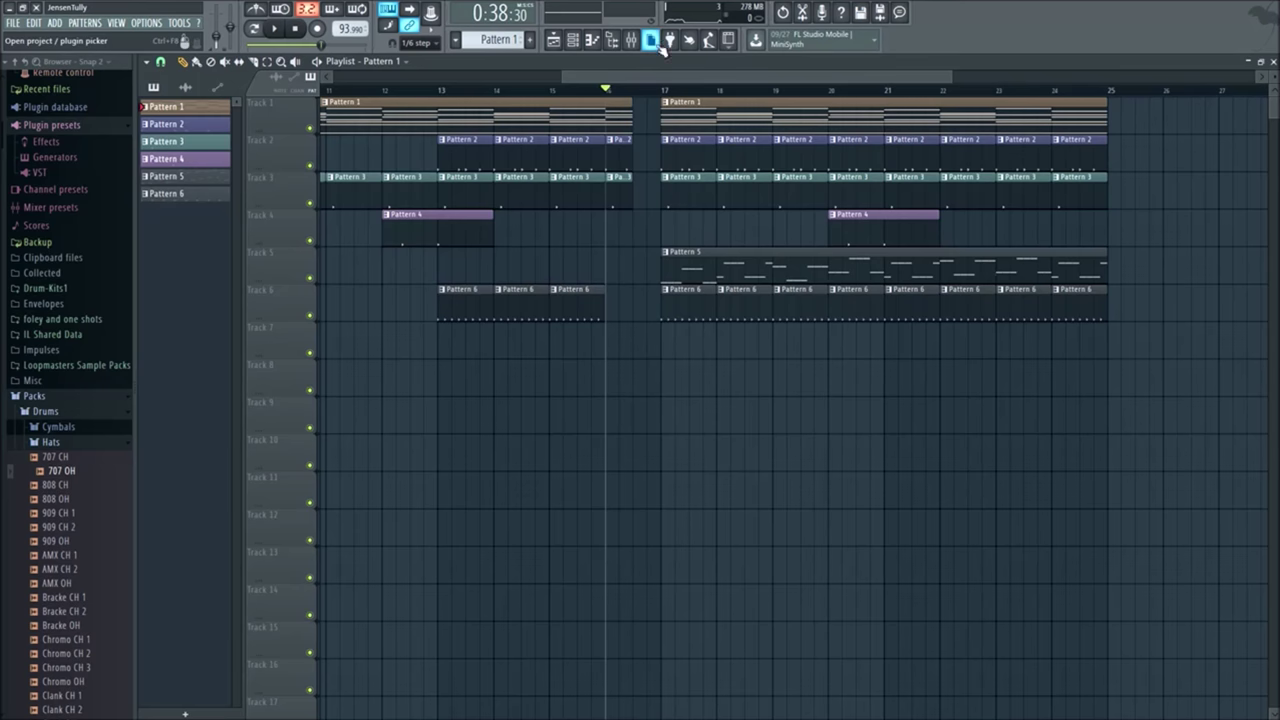
pyautogui.click(783, 13)
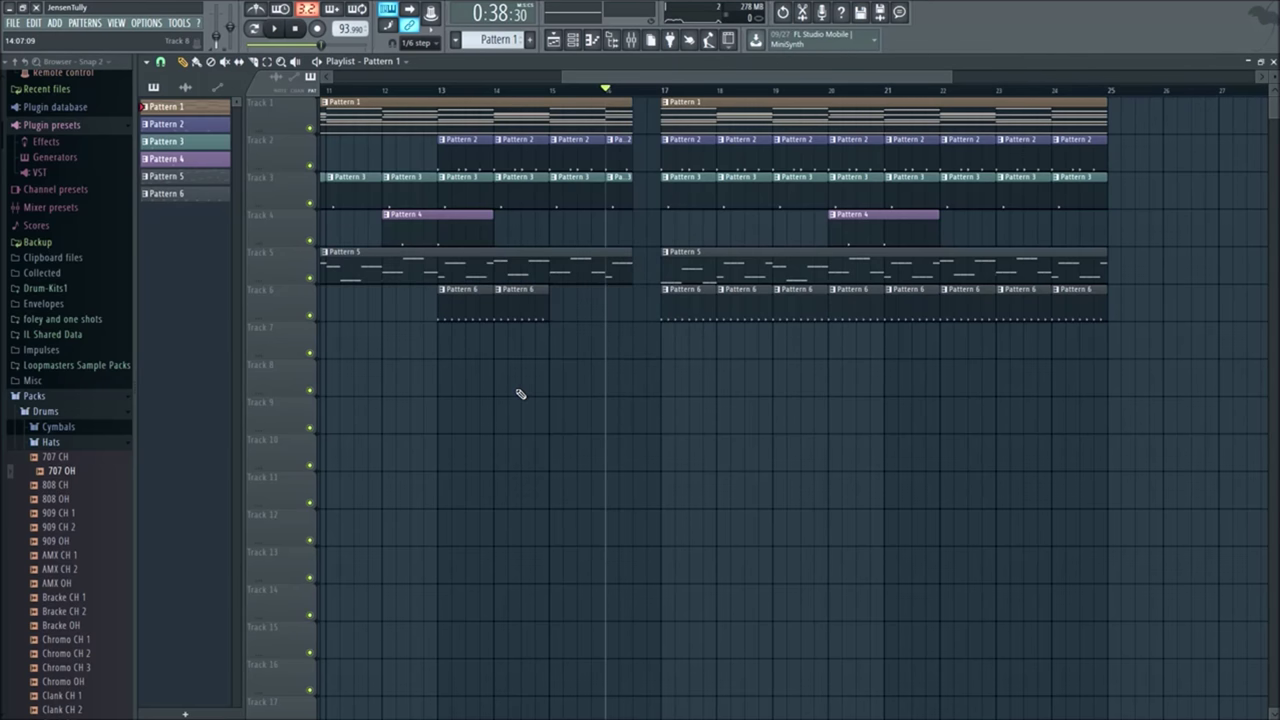
pyautogui.scroll(-4, 518, 391)
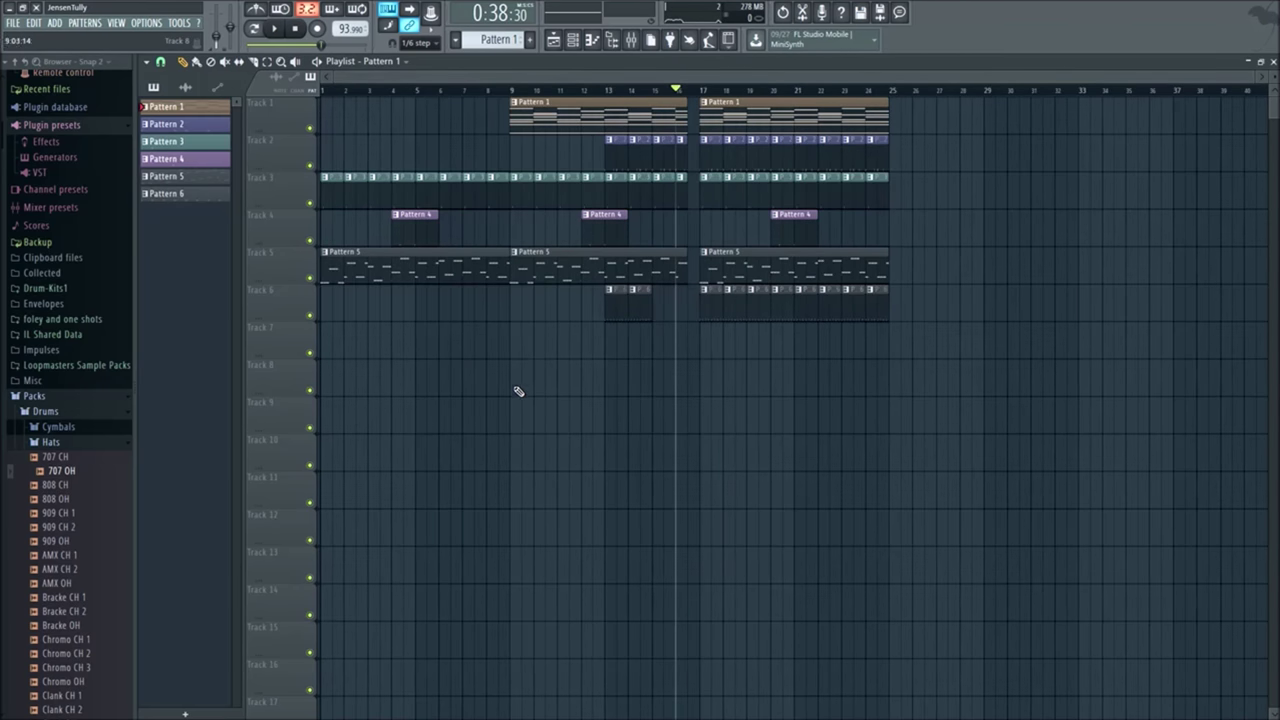
# Step: Play the arrangement from bar 1 through the gap before bar 17
pyautogui.click(513, 91)
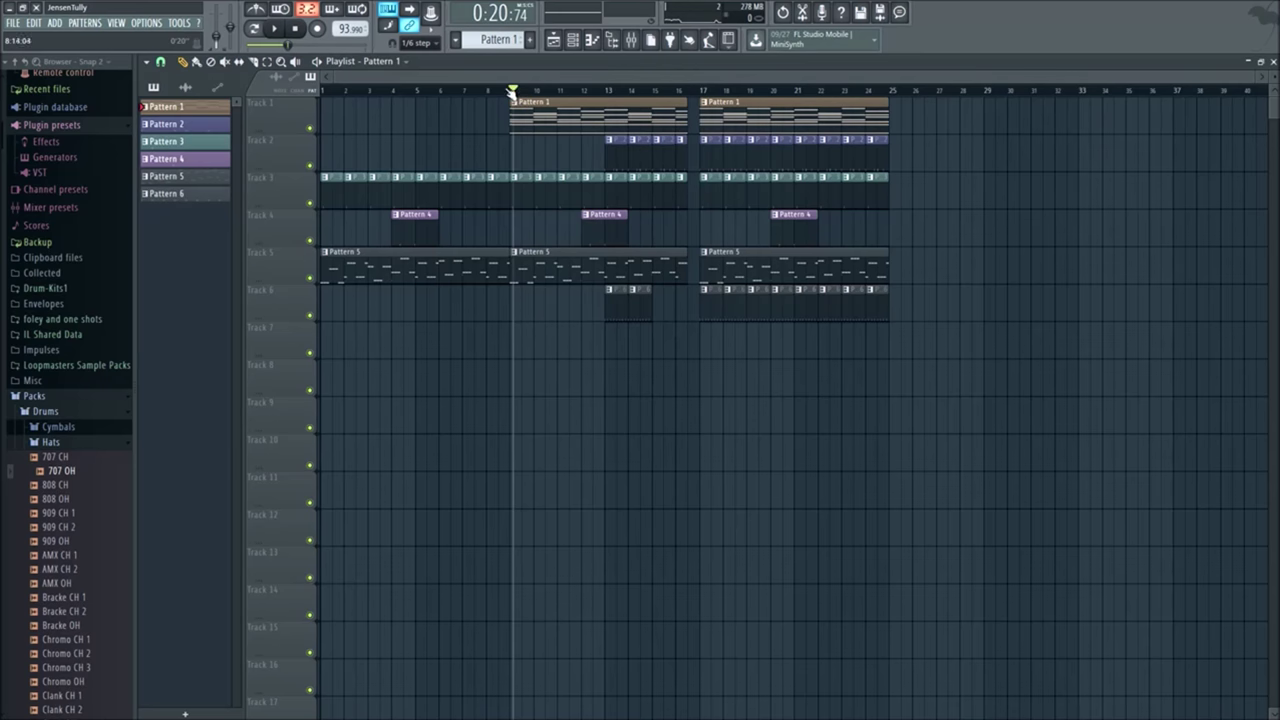
pyautogui.click(321, 91)
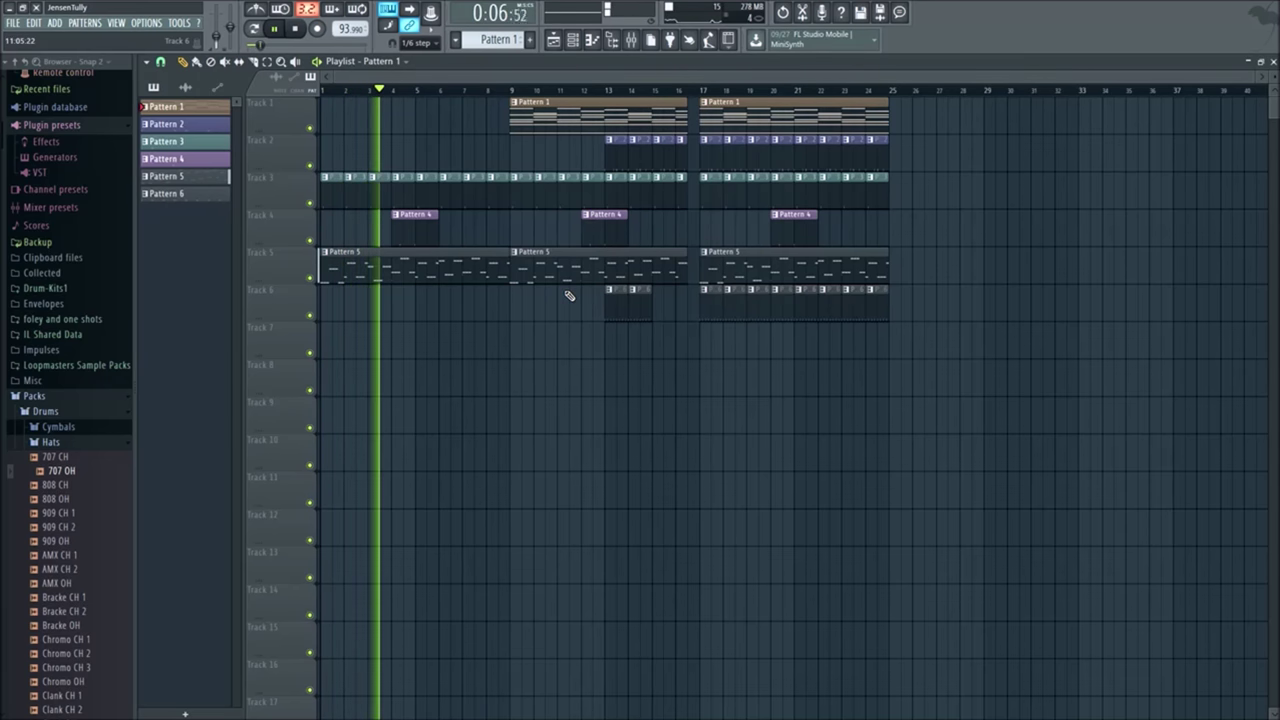
pyautogui.rightClick(191, 177)
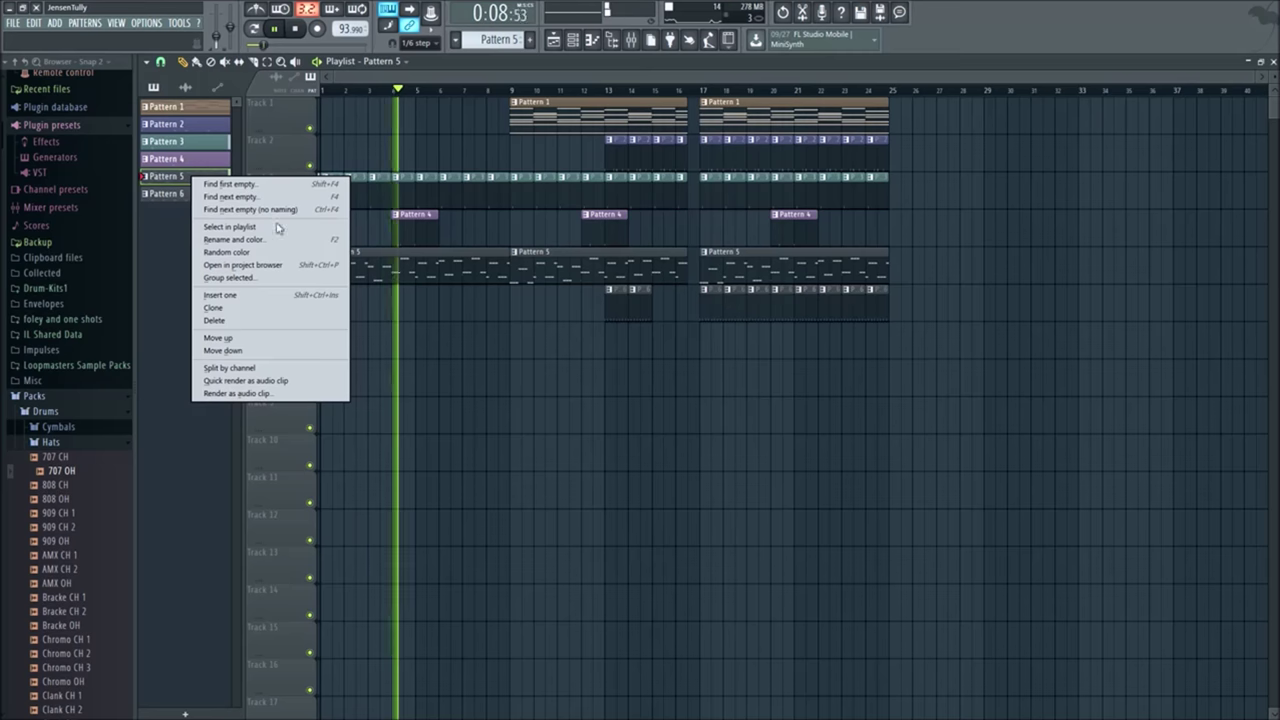
pyautogui.click(152, 275)
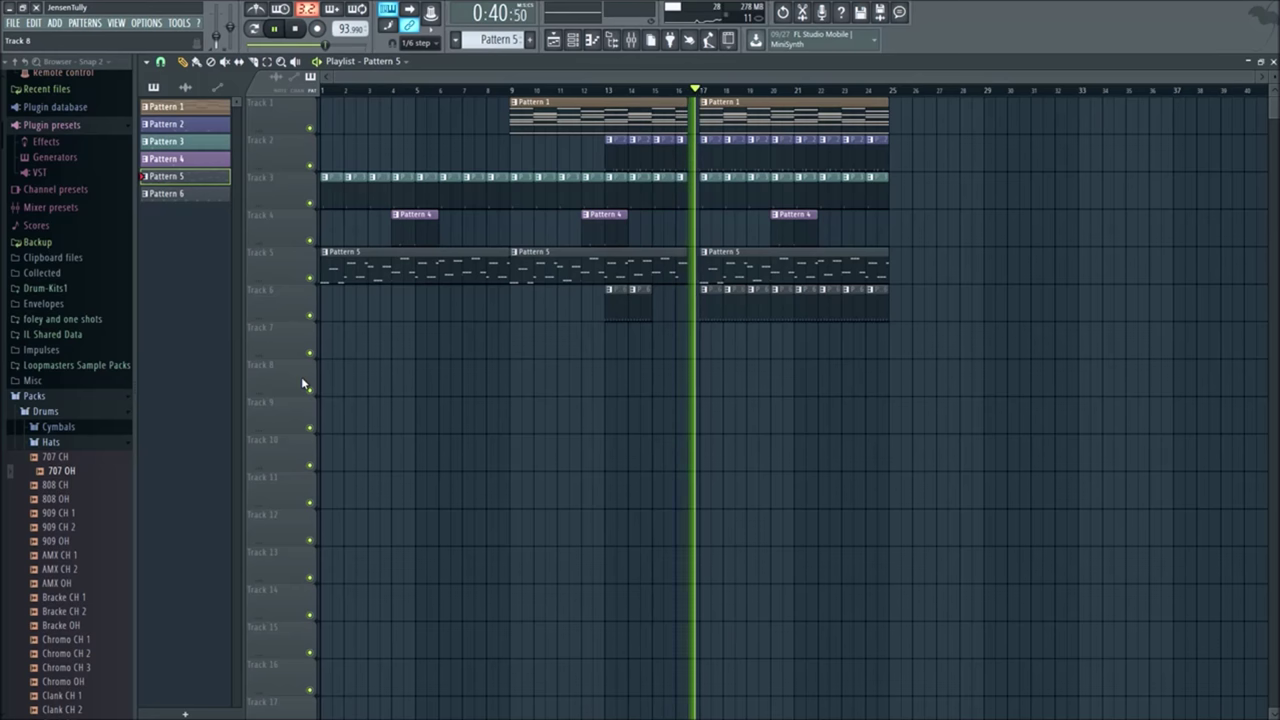
# Step: Stop playback and open the 707 OH channel's sampler settings from the channel rack
pyautogui.click(573, 40)
pyautogui.press('space')
pyautogui.moveTo(764, 540); pyautogui.dragTo(729, 304)
pyautogui.moveTo(653, 550); pyautogui.dragTo(651, 565)
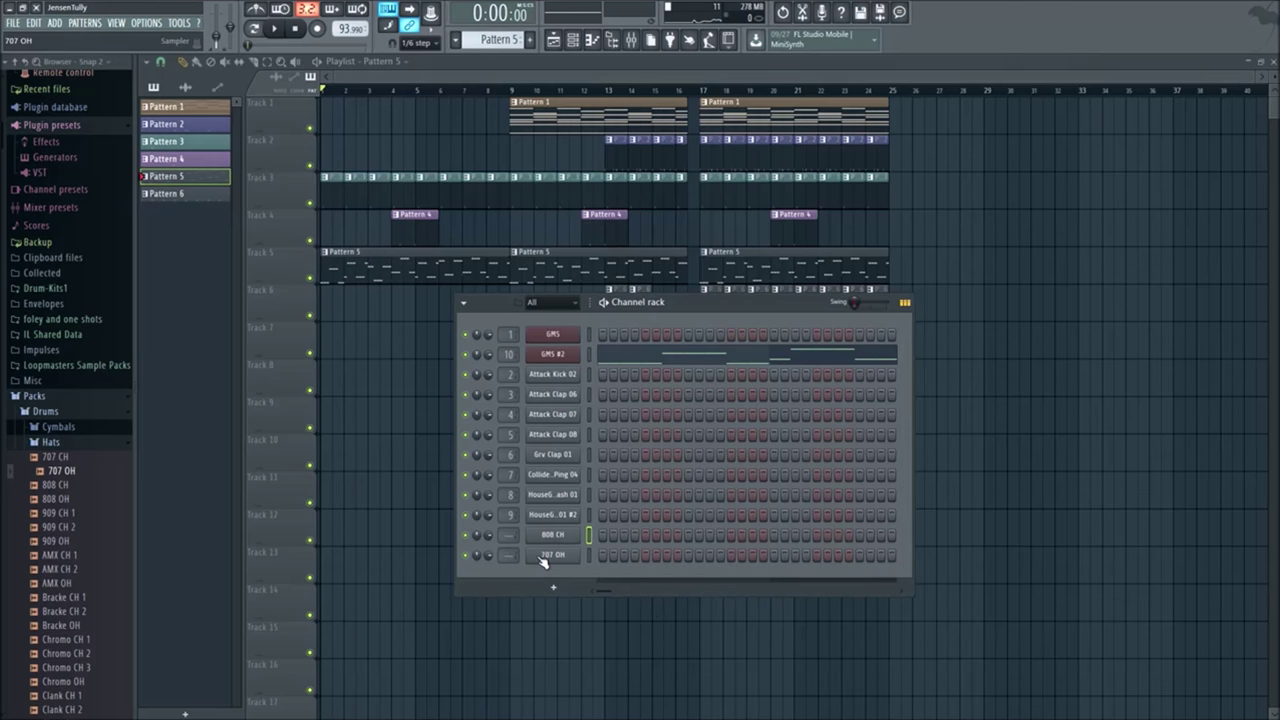
pyautogui.click(545, 557)
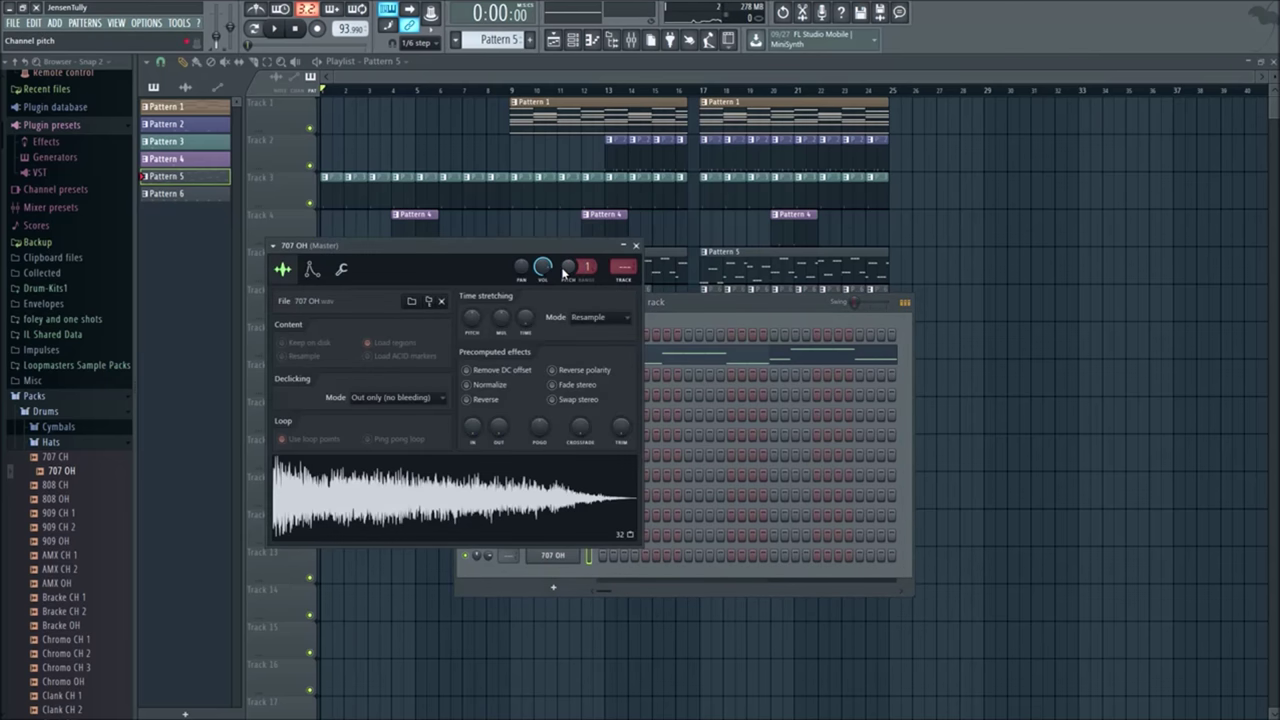
# Step: Play the song from bar 13 and check the track levels in the mixer before returning to the playlist
pyautogui.press('space')
pyautogui.click(615, 92)
pyautogui.press('space')
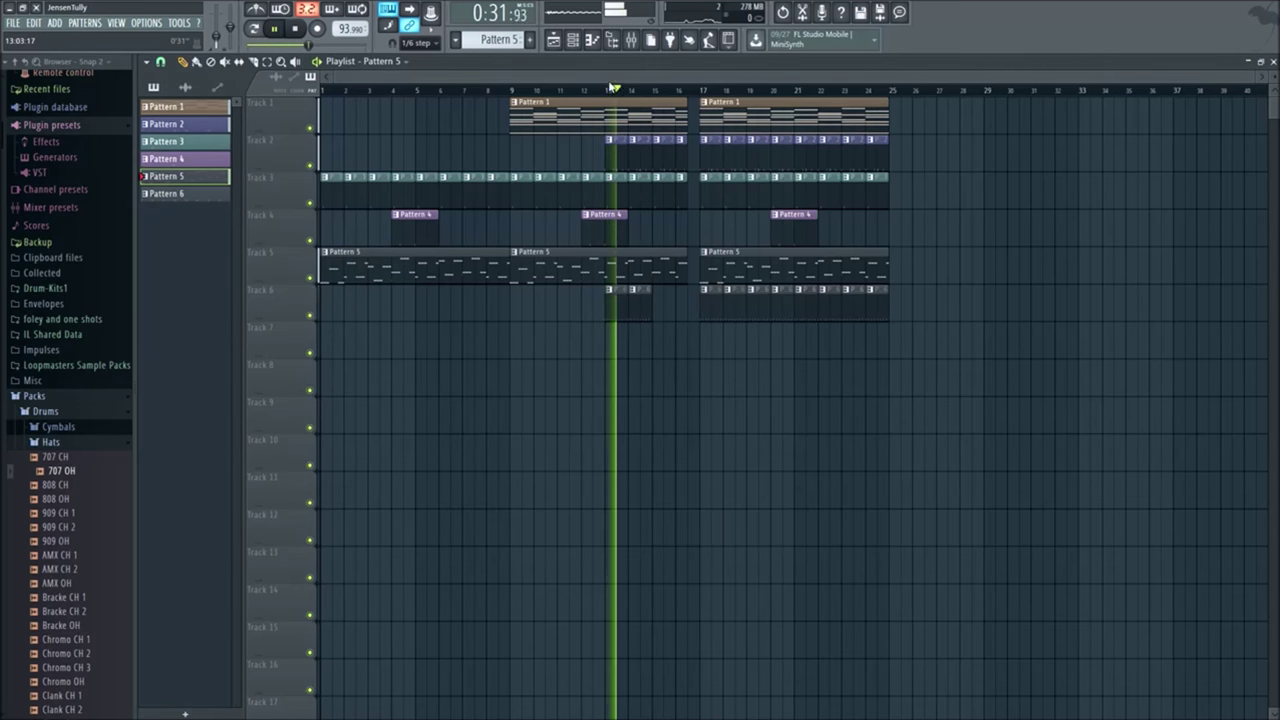
pyautogui.click(631, 40)
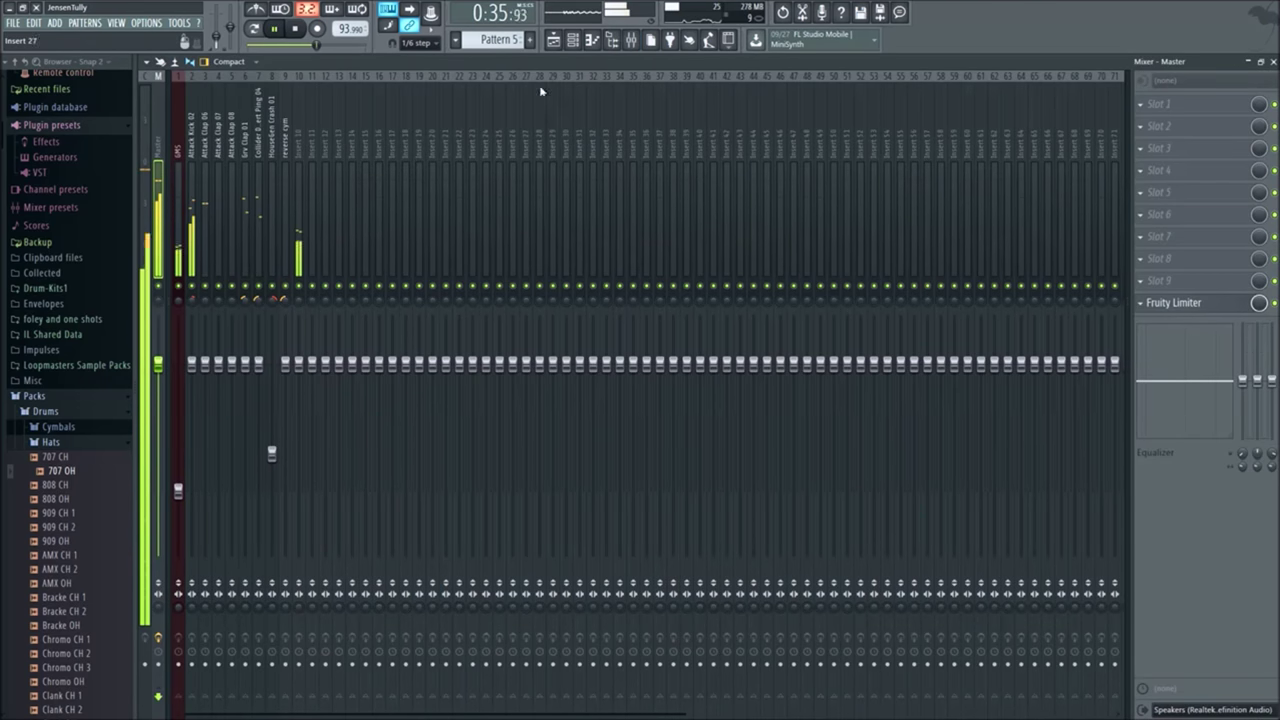
pyautogui.click(554, 43)
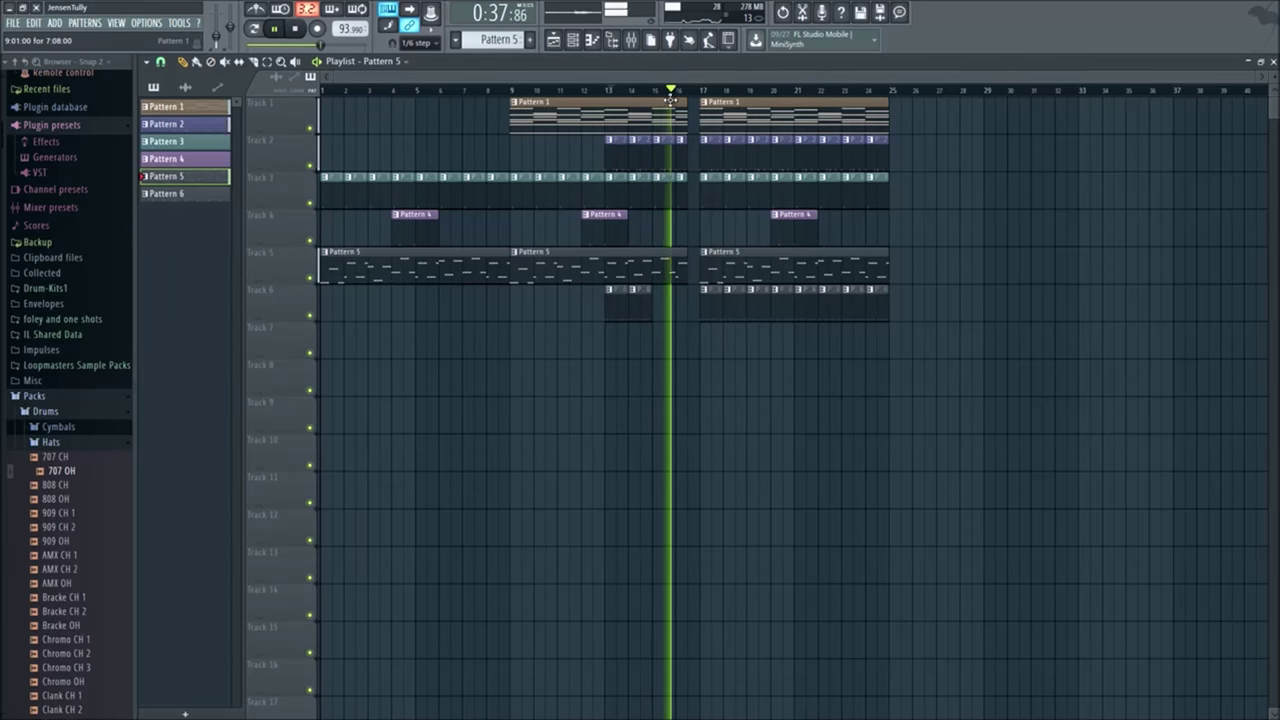
# Step: Collapse the Hats, Drums and Drums (ModeAudio) folders in the browser and stop playback
pyautogui.click(88, 442)
pyautogui.scroll(-3, 90, 440)
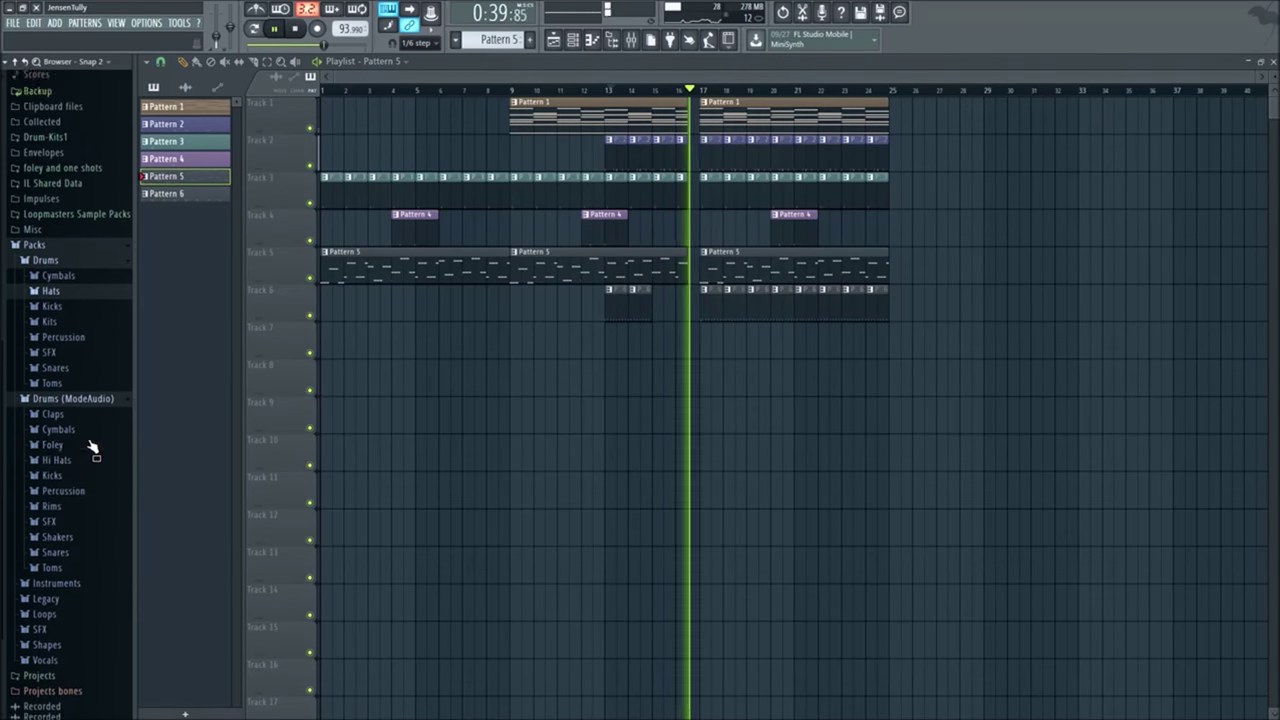
pyautogui.scroll(2, 70, 420)
pyautogui.click(50, 344)
pyautogui.press('space')
# Step: Add a 3x Osc instrument channel to the channel rack
pyautogui.click(574, 40)
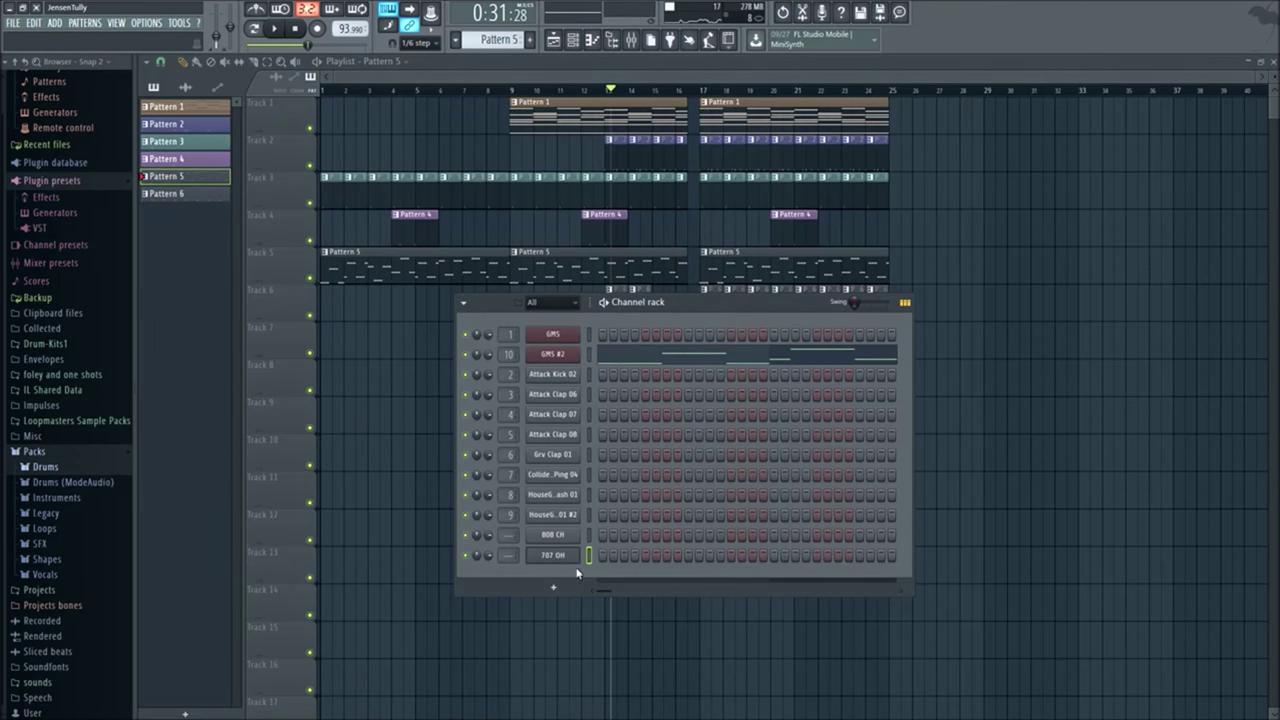
pyautogui.click(569, 589)
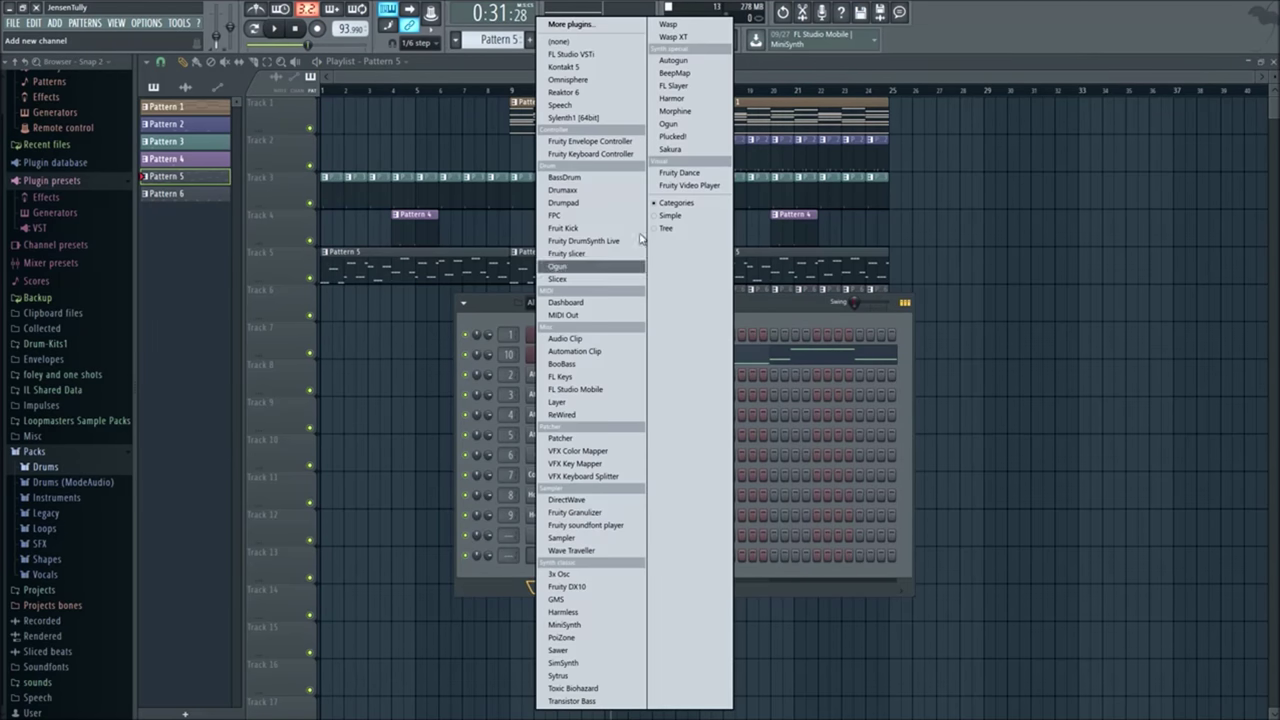
pyautogui.click(560, 574)
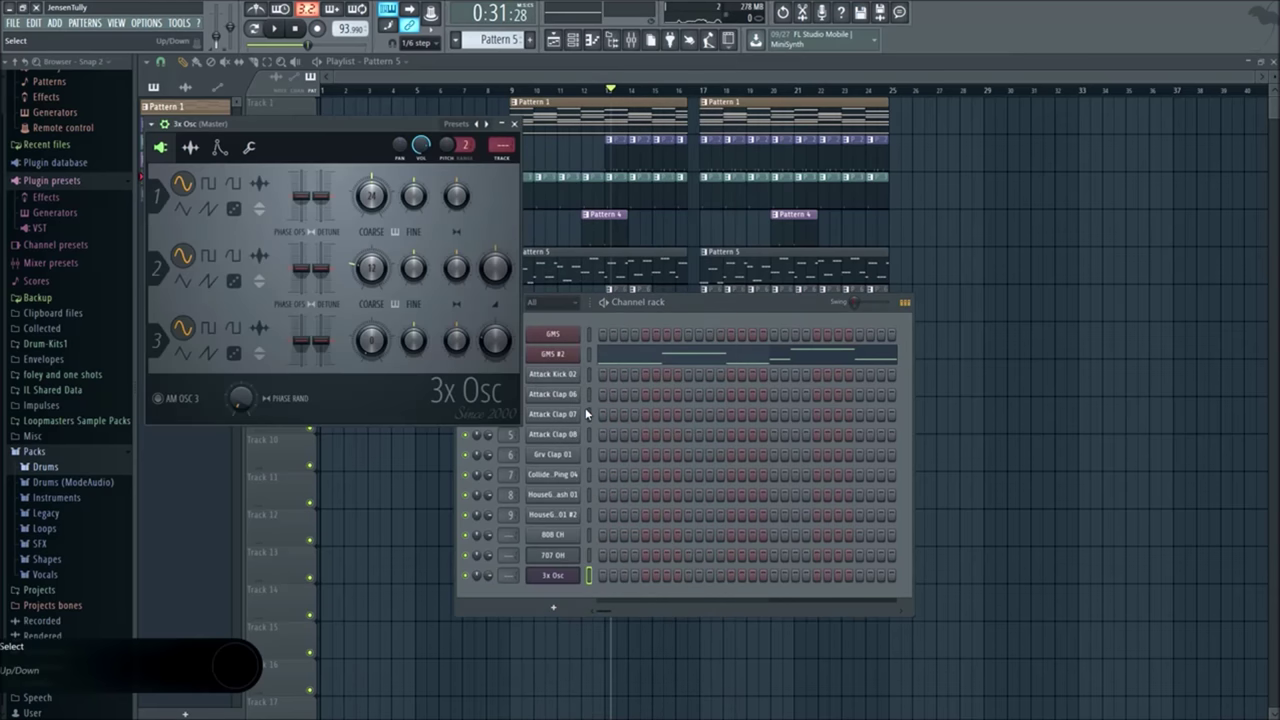
# Step: Audition other waveform shapes on 3x Osc's oscillator 1, return it to the sine shape and close the plugin window
pyautogui.moveTo(340, 130); pyautogui.dragTo(609, 281)
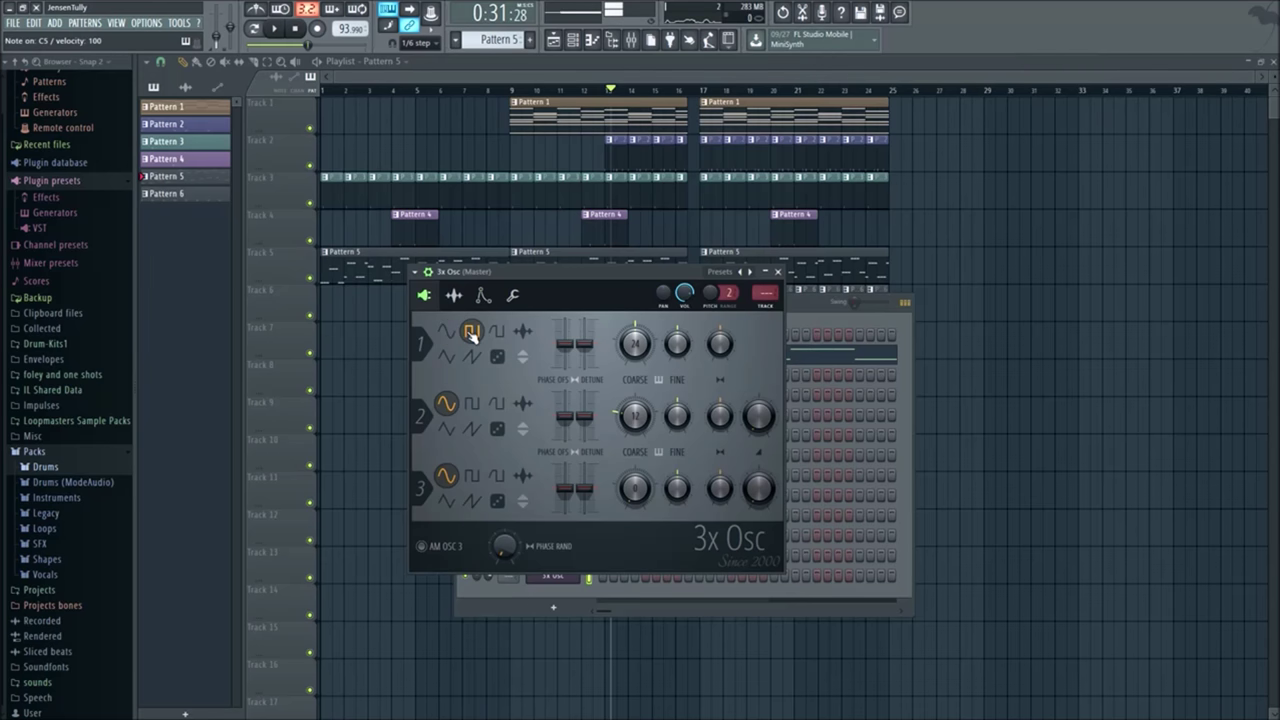
pyautogui.click(450, 333)
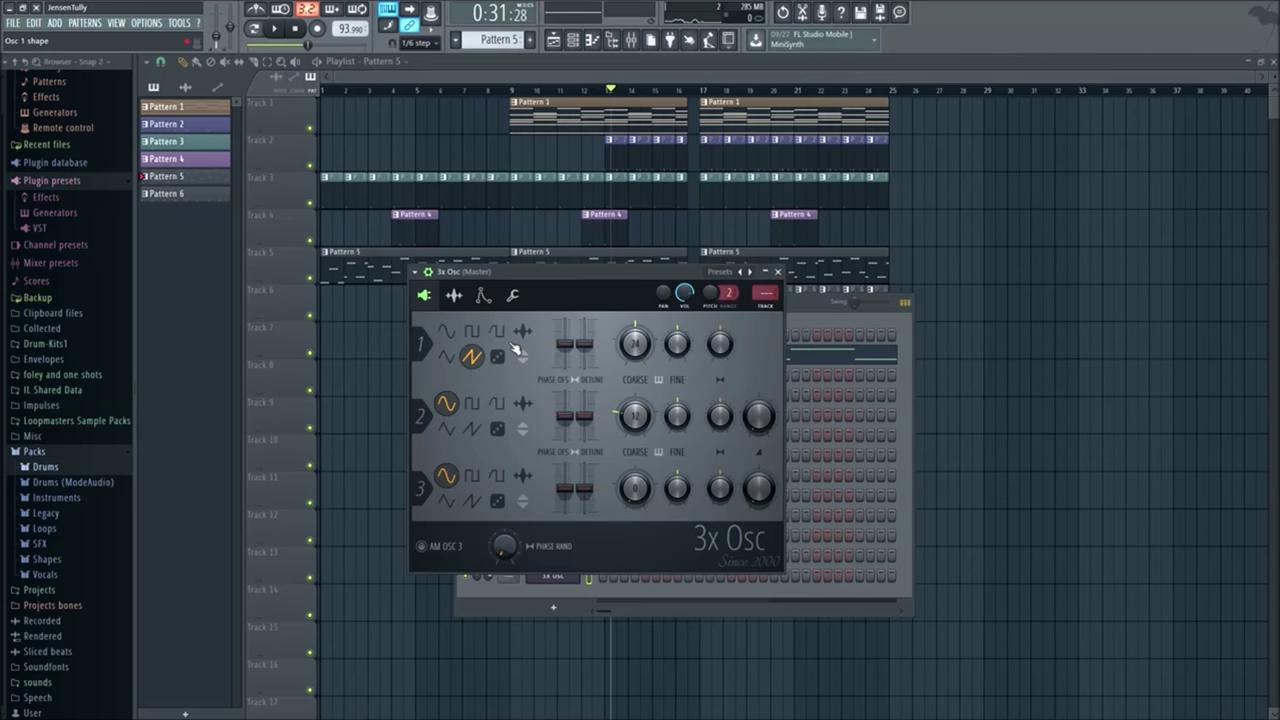
pyautogui.click(457, 334)
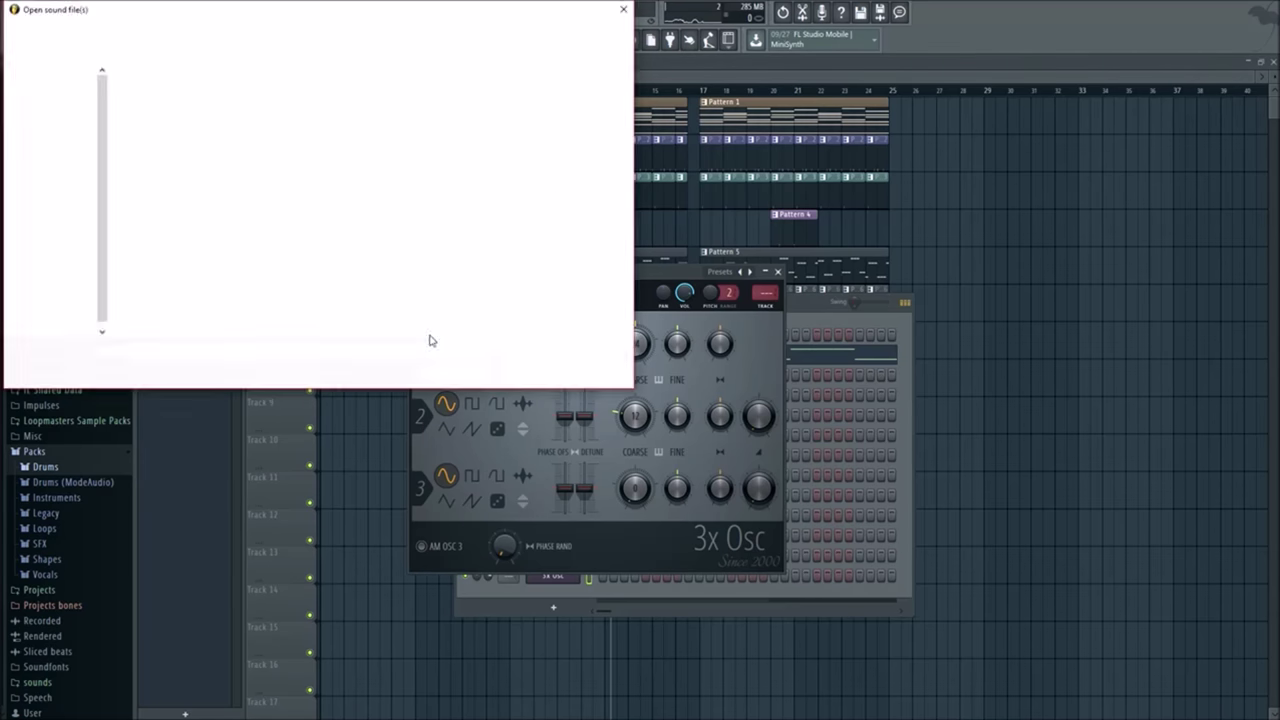
pyautogui.click(627, 12)
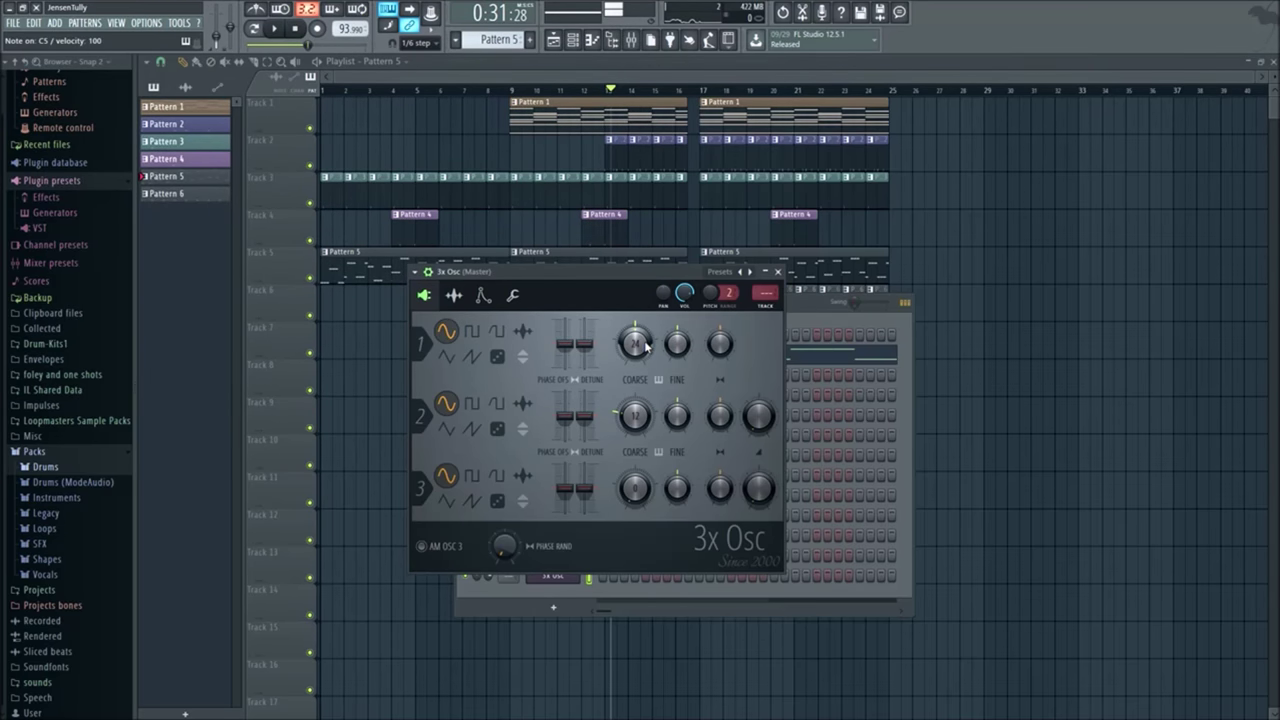
pyautogui.click(778, 272)
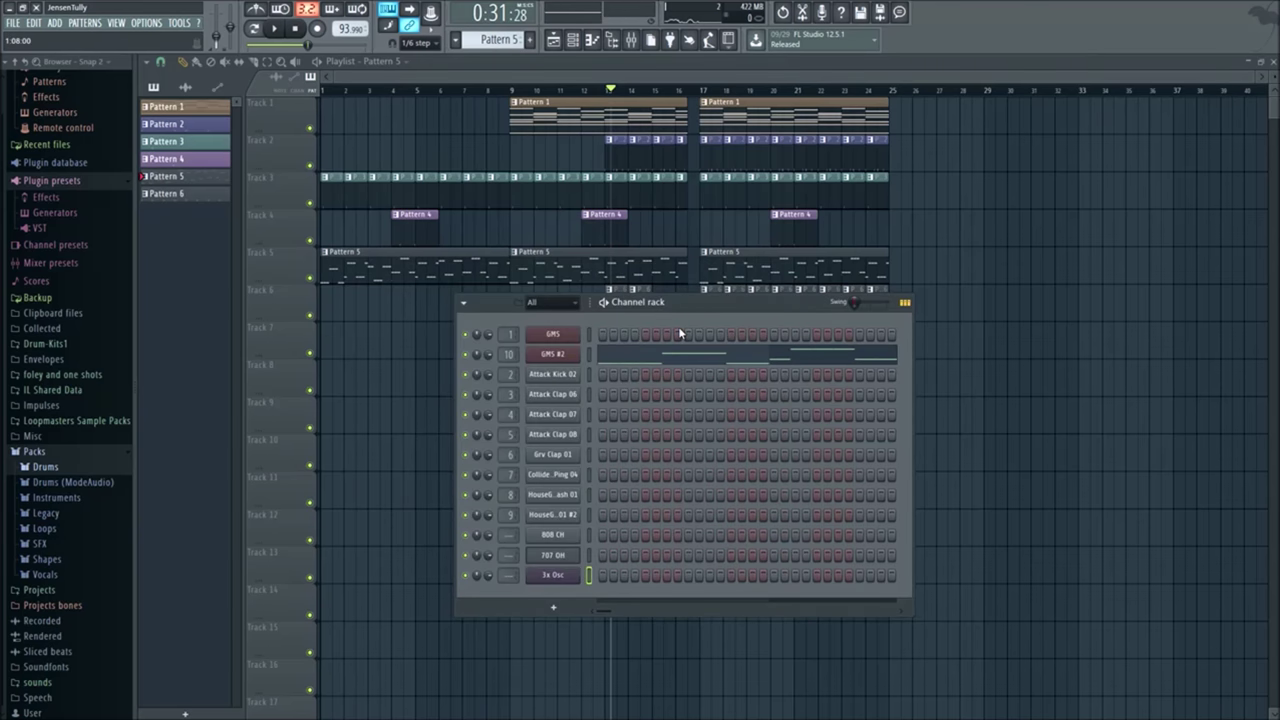
# Step: Move the channel rack below the arranged clips and switch to the empty Pattern 7
pyautogui.moveTo(682, 302); pyautogui.dragTo(655, 368)
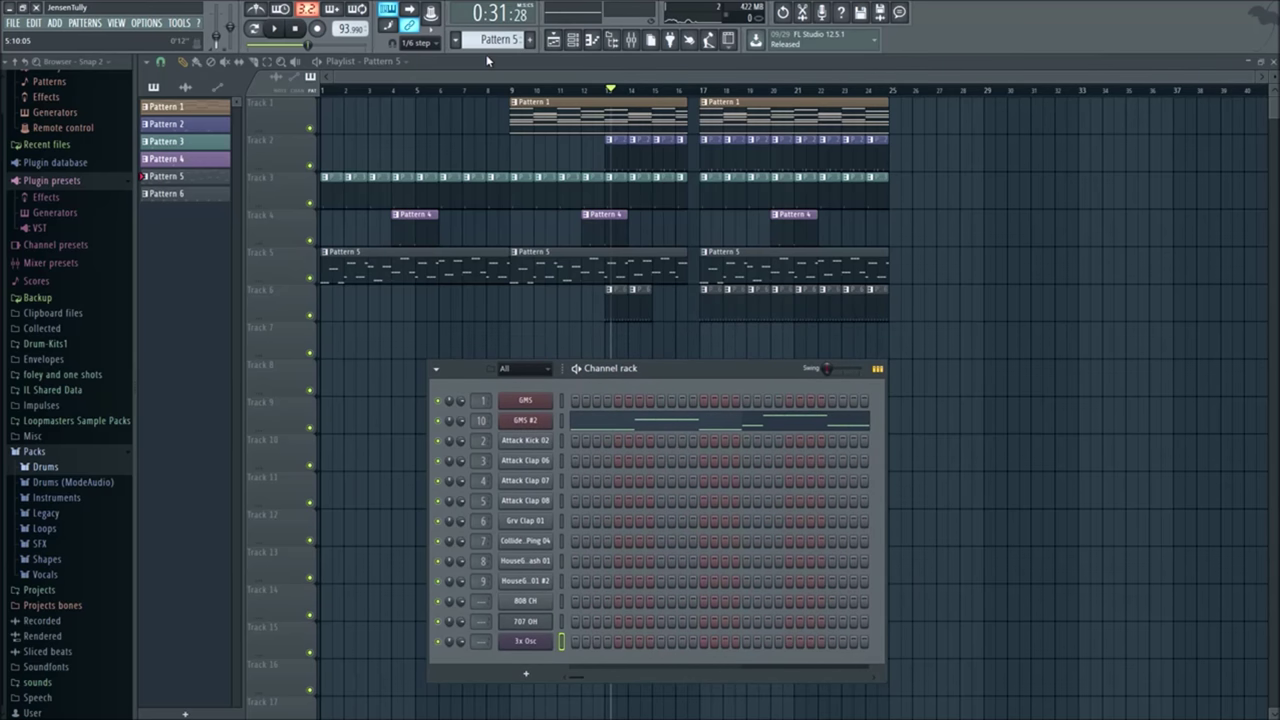
pyautogui.scroll(-2, 499, 40)
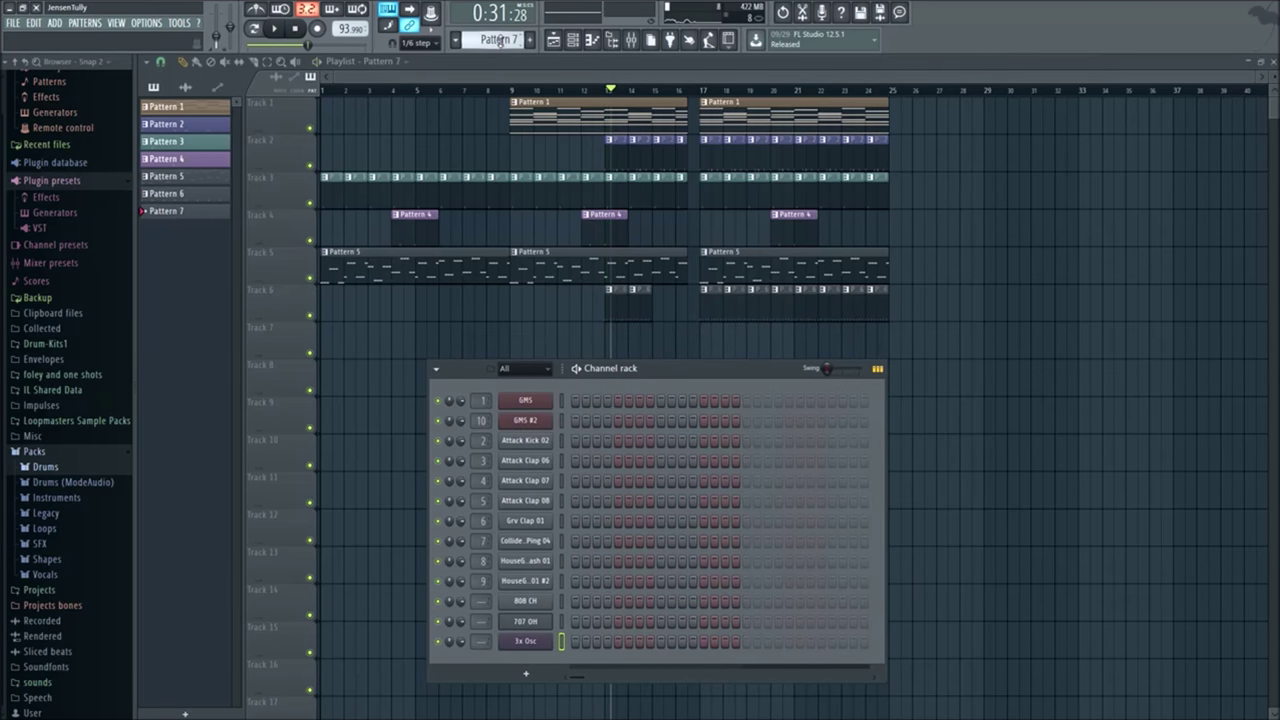
# Step: Open the 3x Osc piano roll for Pattern 7, try a C2 note just before bar 6 and delete it
pyautogui.click(590, 42)
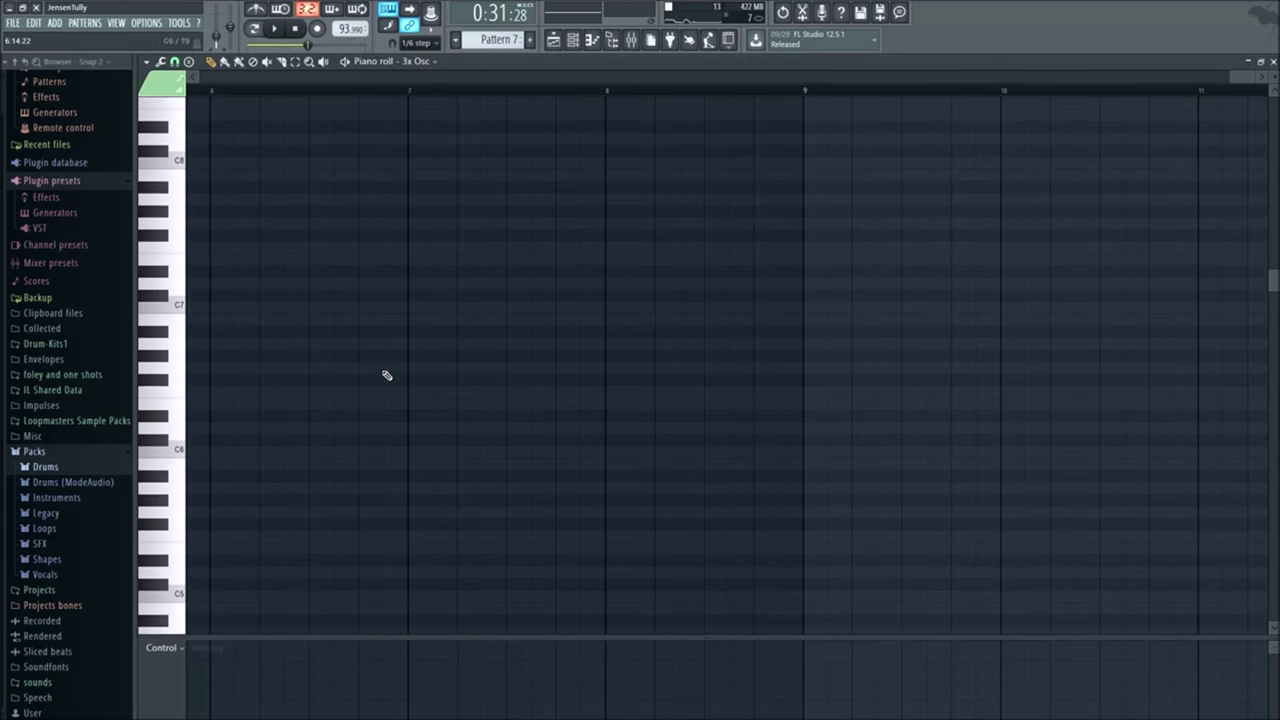
pyautogui.press('space')
pyautogui.press('space')
pyautogui.click(189, 450)
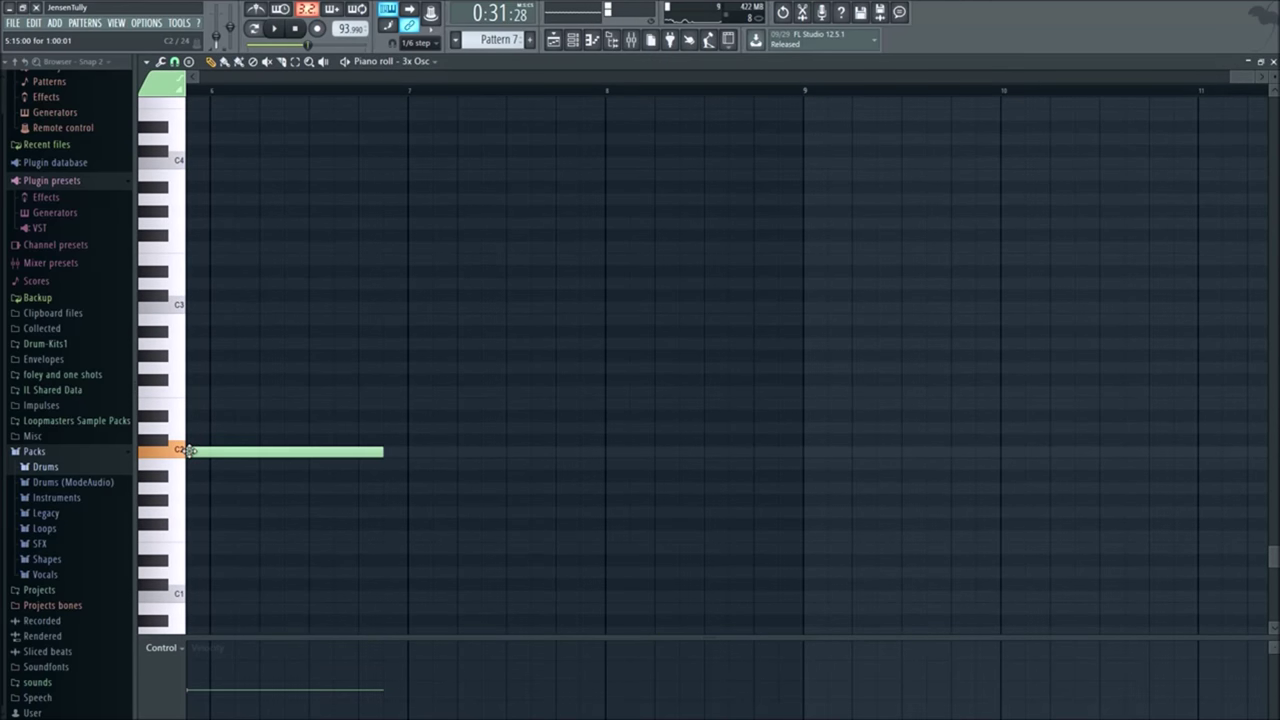
pyautogui.press('space')
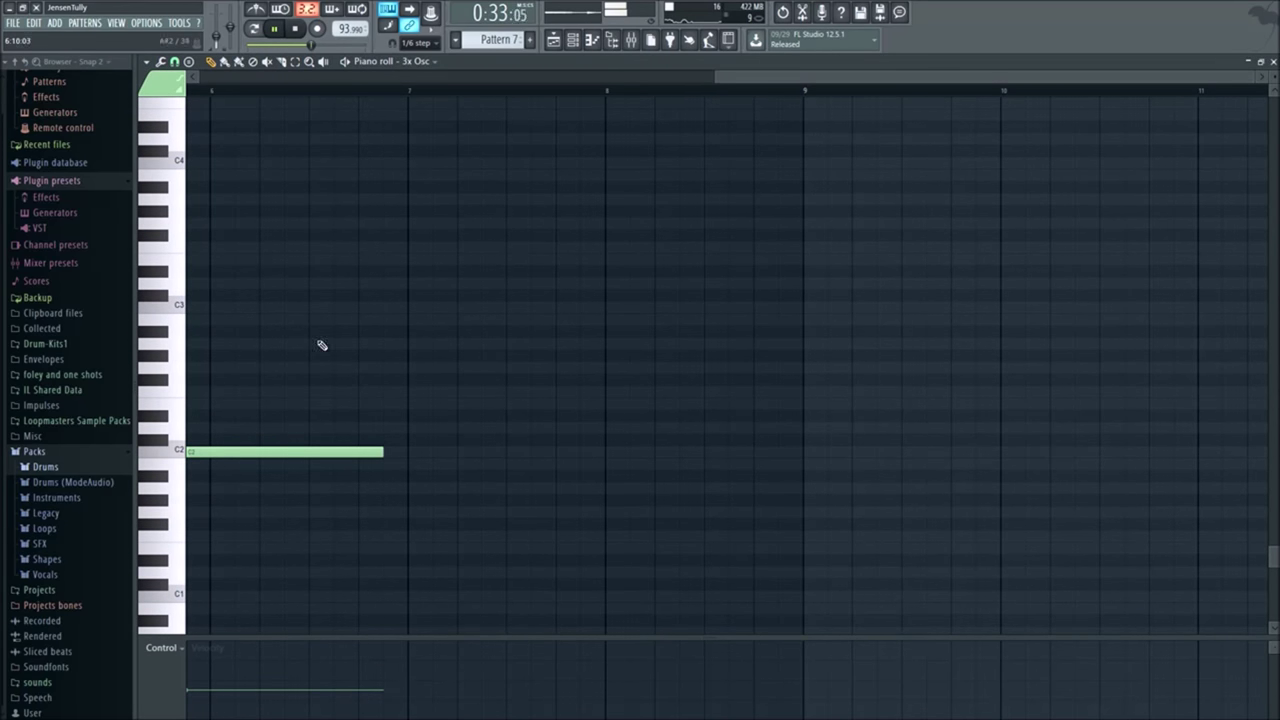
pyautogui.scroll(-1, 294, 434)
pyautogui.keyDown('ctrl'); pyautogui.scroll(-3, 294, 434); pyautogui.keyUp('ctrl')
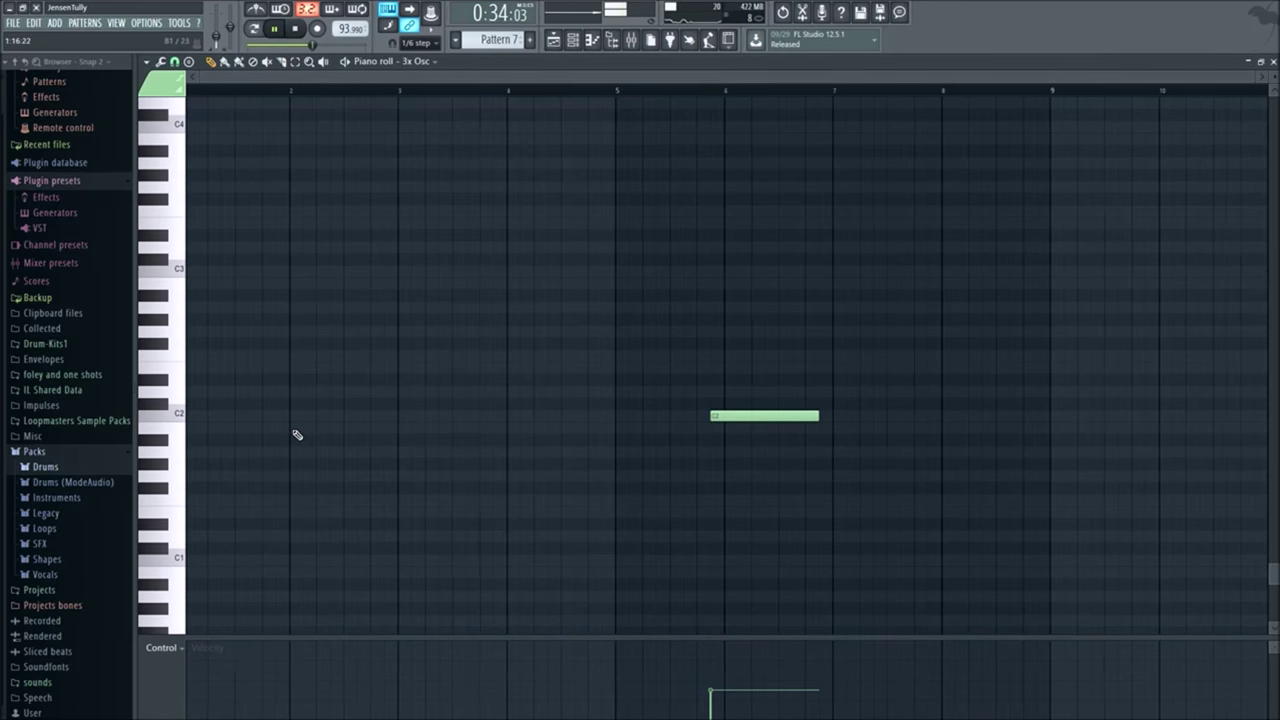
pyautogui.rightClick(740, 408)
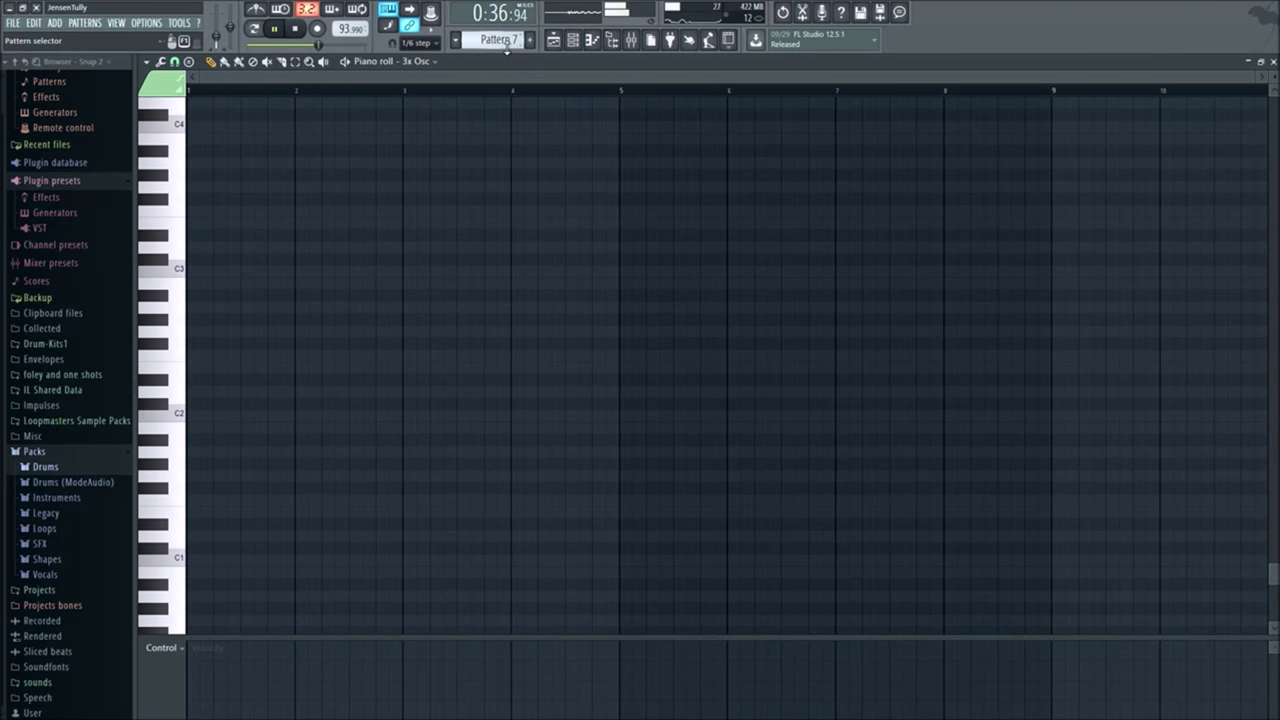
# Step: Switch to Pattern 1 and add one-bar A6, G6, F6, D6 and C6 notes at bar 1 following the ghost notes
pyautogui.scroll(6, 499, 39)
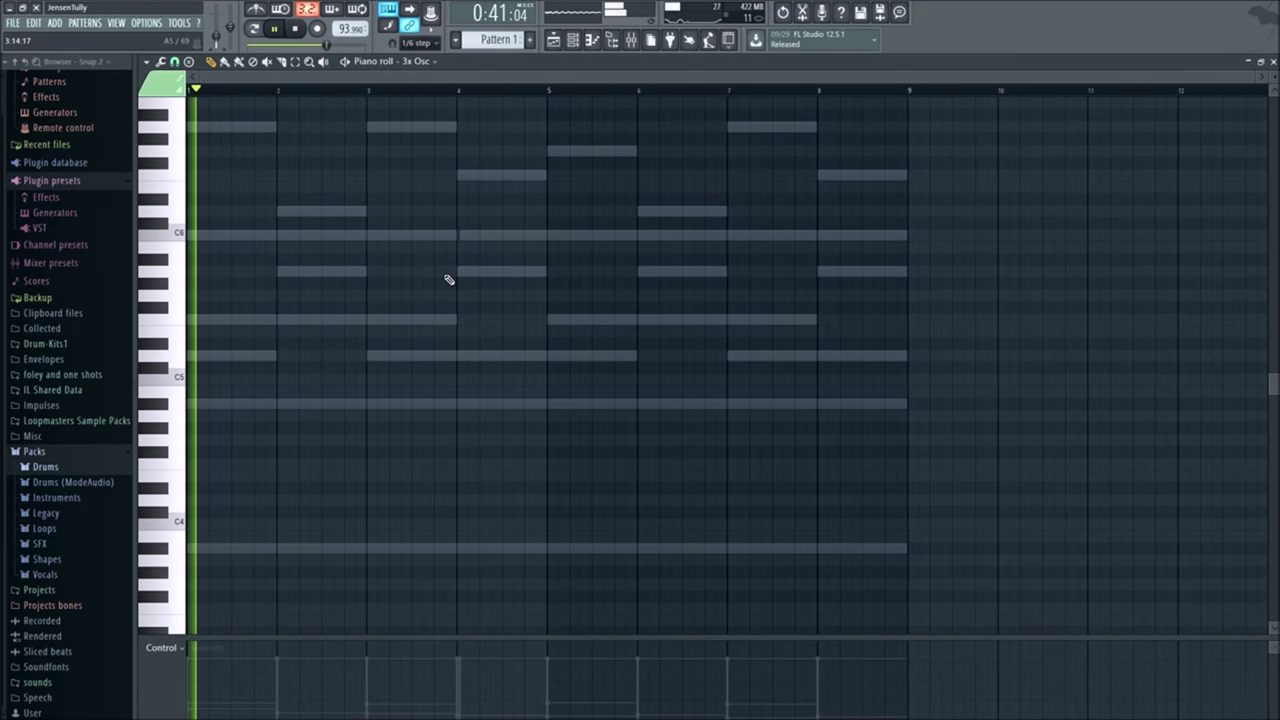
pyautogui.click(222, 127)
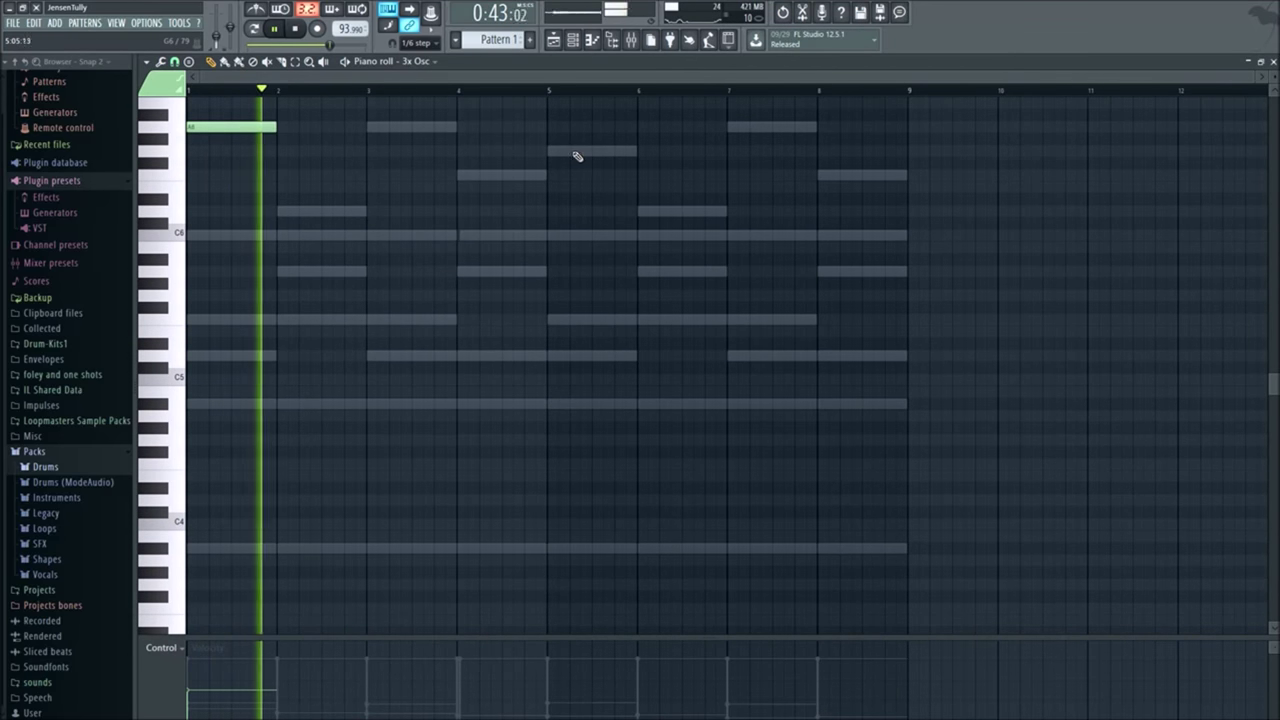
pyautogui.click(225, 151)
pyautogui.click(205, 175)
pyautogui.click(332, 211)
pyautogui.moveTo(322, 210); pyautogui.dragTo(190, 211)
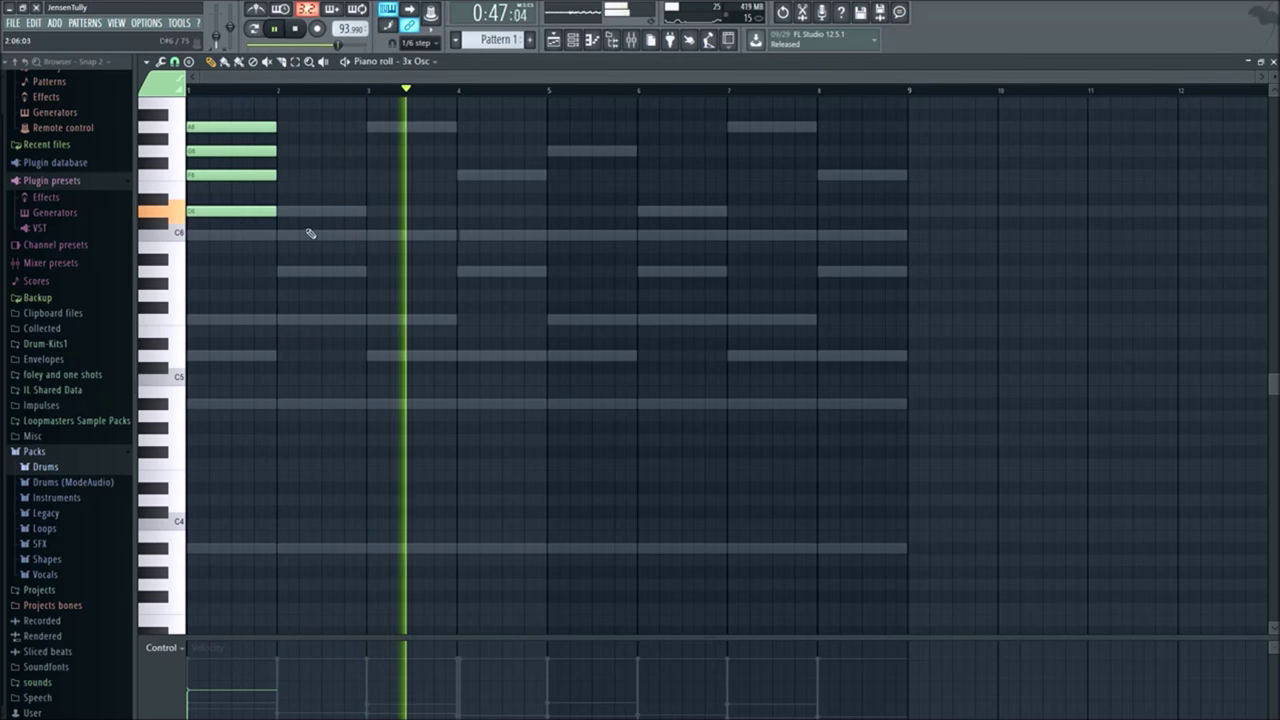
pyautogui.click(249, 236)
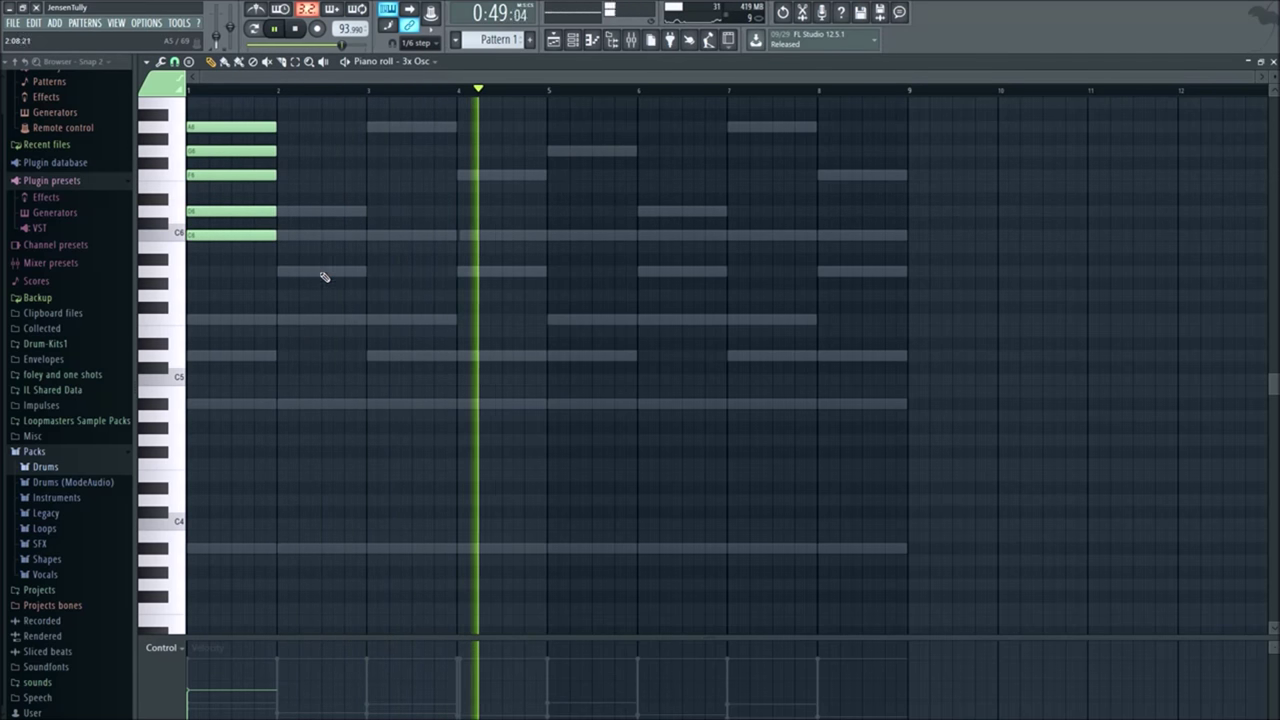
# Step: Add one-bar A5, F5, D5 and A#4 notes at bar 1 for the remaining ghost-note pitches
pyautogui.click(230, 271)
pyautogui.click(230, 319)
pyautogui.click(214, 355)
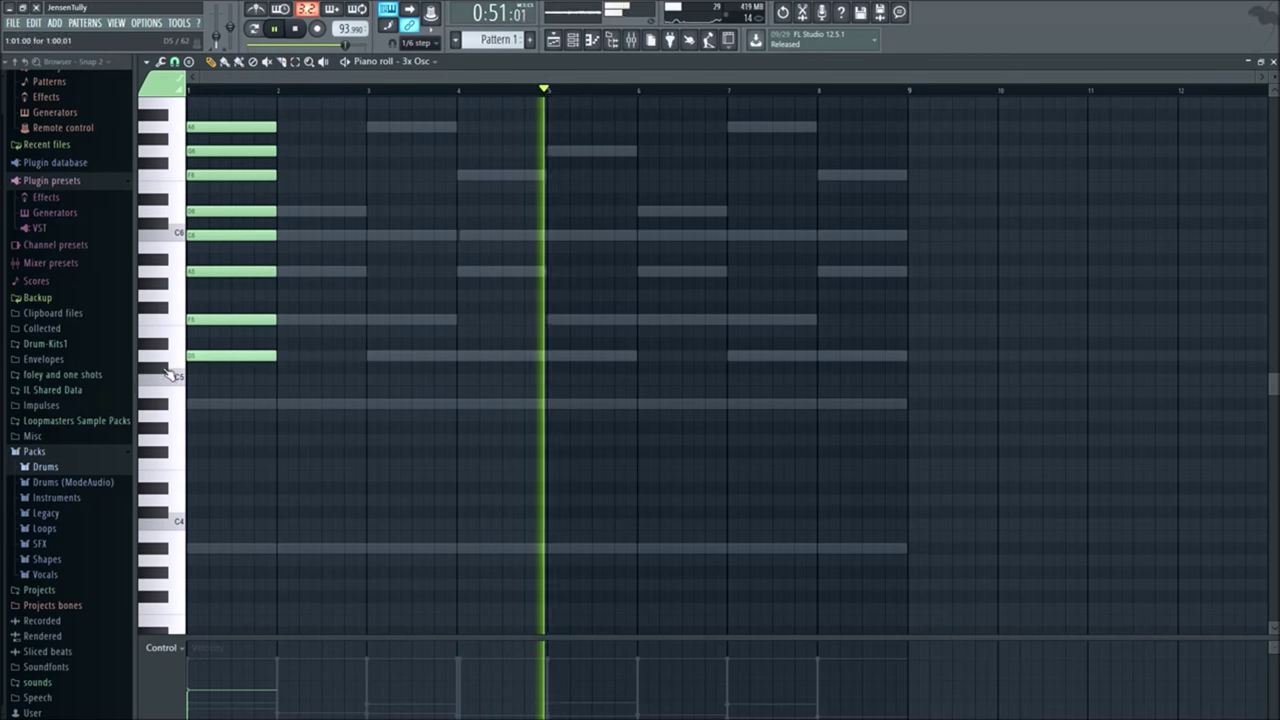
pyautogui.click(300, 405)
# Step: Copy the nine stacked 3x Osc notes from Pattern 1 into Pattern 7 and deselect them
pyautogui.moveTo(277, 451); pyautogui.dragTo(206, 129)
pyautogui.scroll(3, 303, 234)
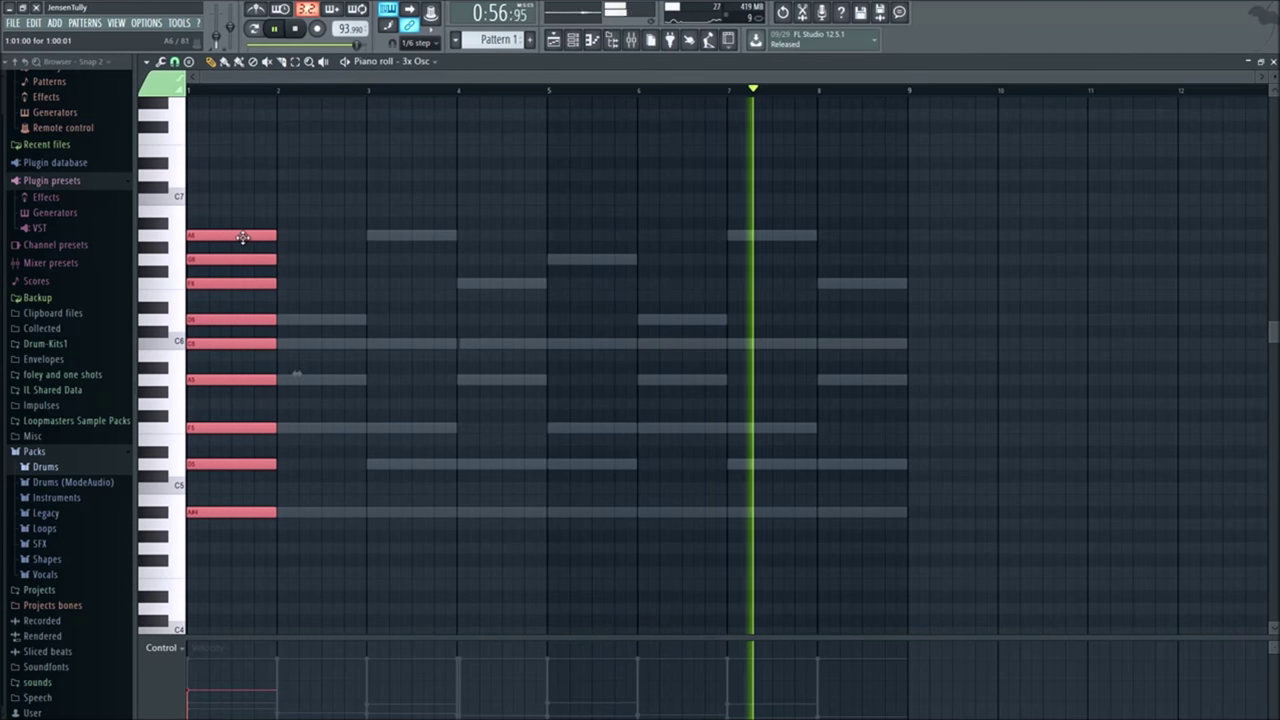
pyautogui.scroll(-3, 505, 40)
pyautogui.scroll(-3, 505, 40)
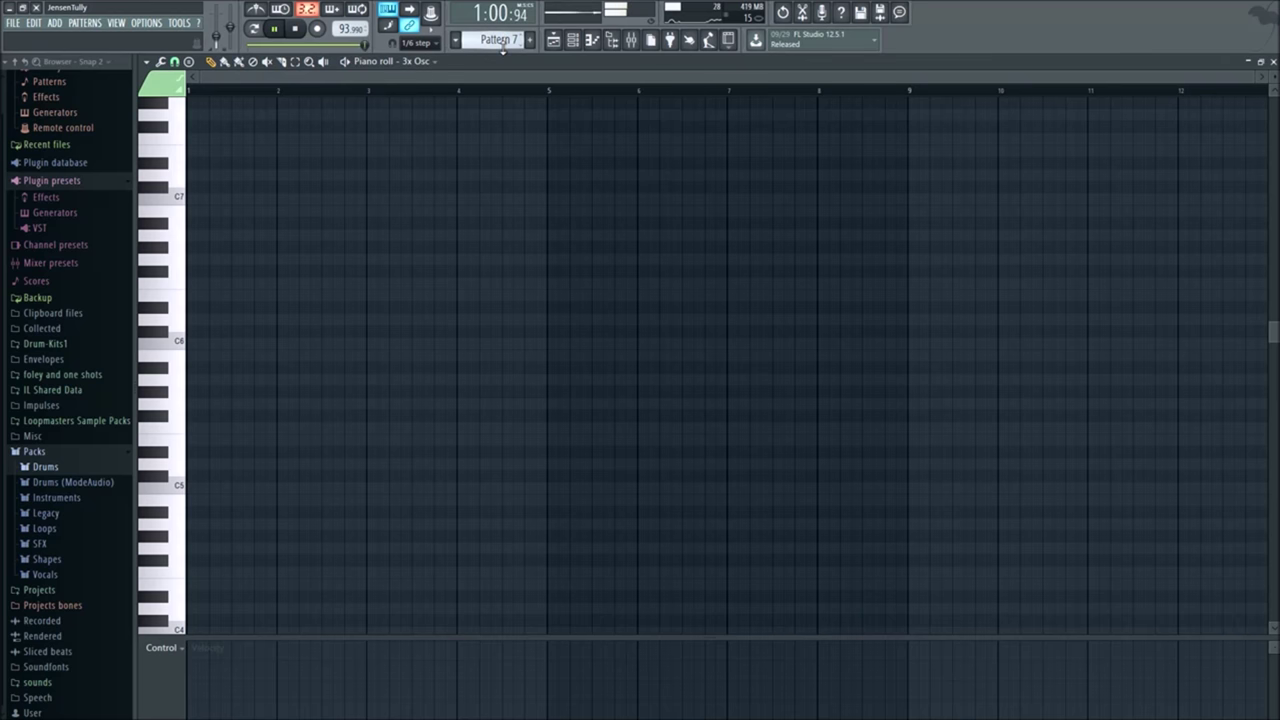
pyautogui.hotkey('ctrl', 'v')
pyautogui.hotkey('ctrl', 'd')
# Step: Remove the nine 3x Osc notes from Pattern 1 and return to Pattern 7
pyautogui.scroll(6, 490, 40)
pyautogui.moveTo(292, 588); pyautogui.dragTo(168, 140)
pyautogui.hotkey('ctrl', 'x')
pyautogui.scroll(-7, 489, 39)
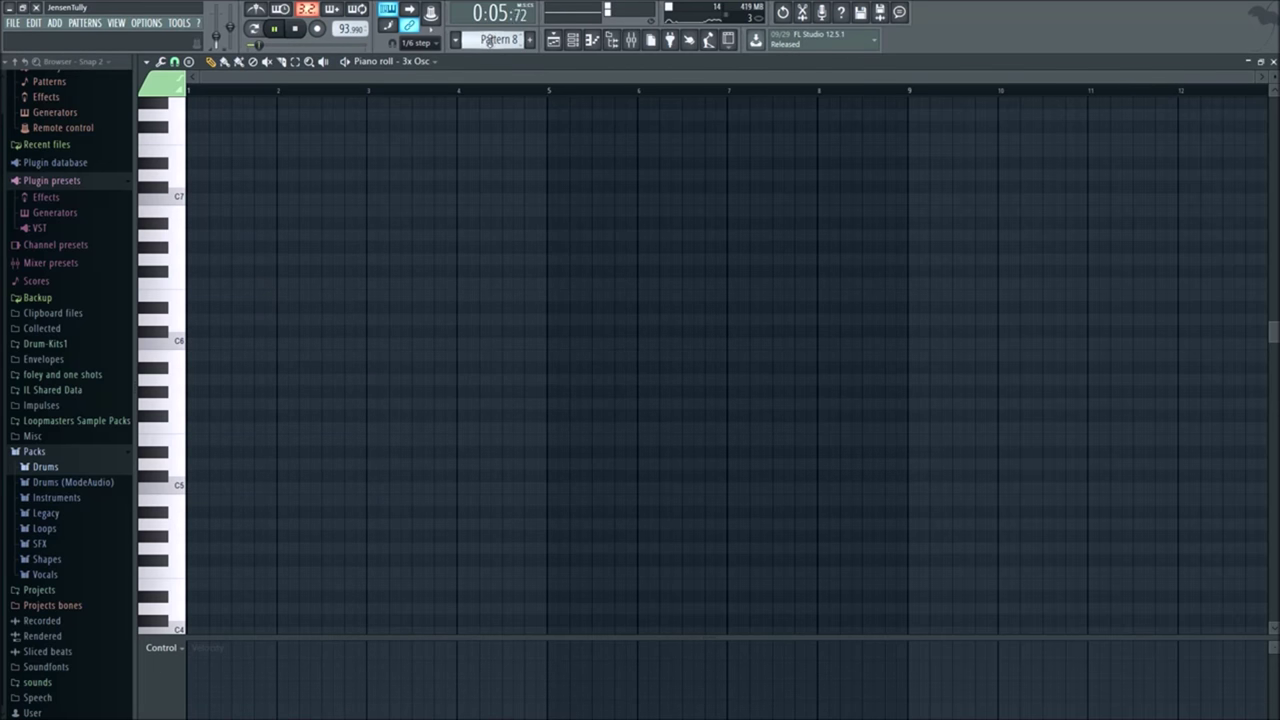
pyautogui.scroll(1, 485, 40)
# Step: Move the nine stacked notes to bar 9 and transpose them down so the top note is C#3
pyautogui.moveTo(300, 606); pyautogui.dragTo(926, 233)
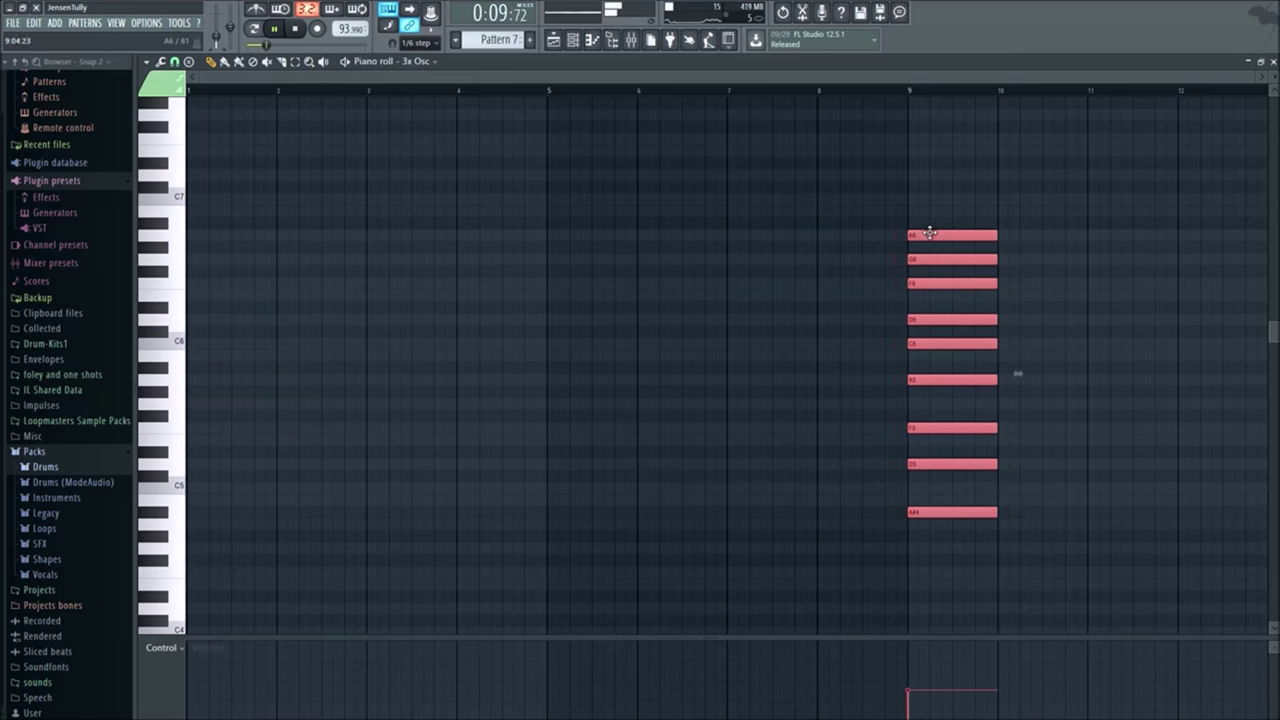
pyautogui.moveTo(280, 366); pyautogui.dragTo(780, 257)
pyautogui.rightClick(785, 258)
pyautogui.moveTo(927, 171); pyautogui.dragTo(1001, 536)
pyautogui.moveTo(967, 238)
pyautogui.mouseDown()
pyautogui.moveTo(960, 457)
pyautogui.moveTo(920, 700)
pyautogui.moveTo(937, 334)
pyautogui.moveTo(954, 249)
pyautogui.moveTo(967, 251)
pyautogui.mouseUp()
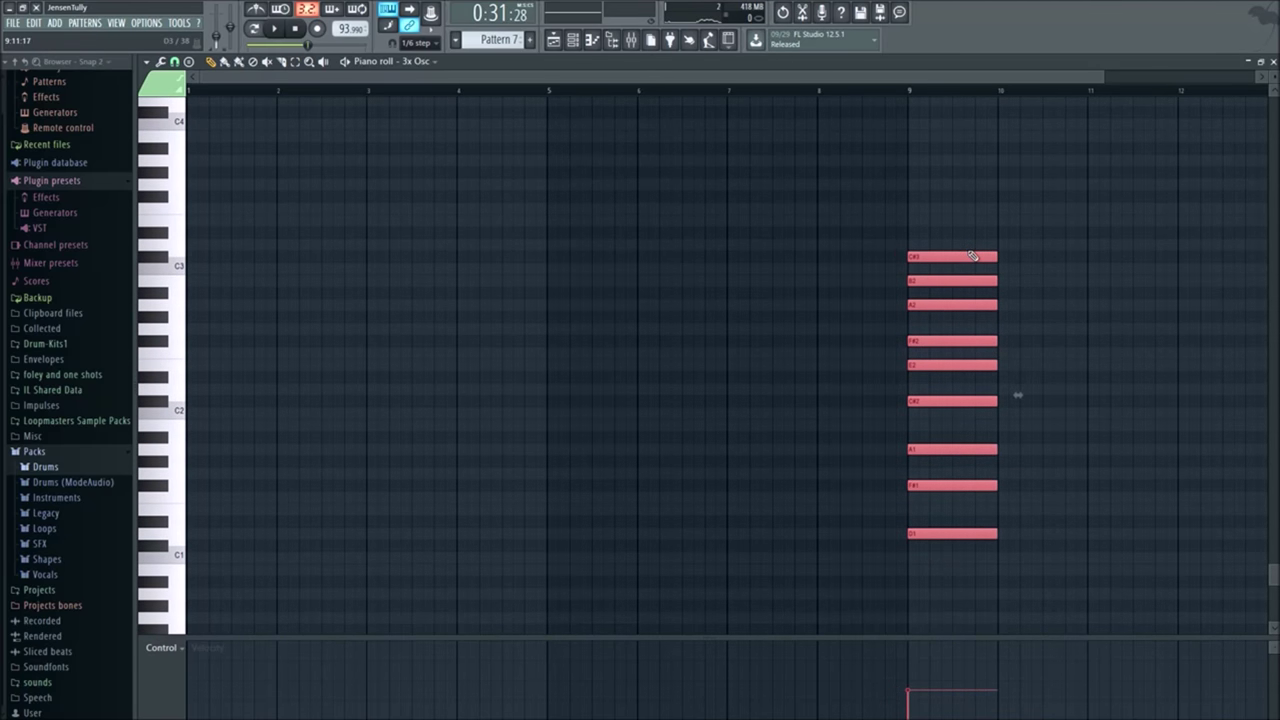
# Step: Transpose the nine notes at bar 9 up so they span A#1 to A3, and deselect them
pyautogui.click(743, 258)
pyautogui.rightClick(743, 258)
pyautogui.moveTo(946, 192); pyautogui.dragTo(954, 612)
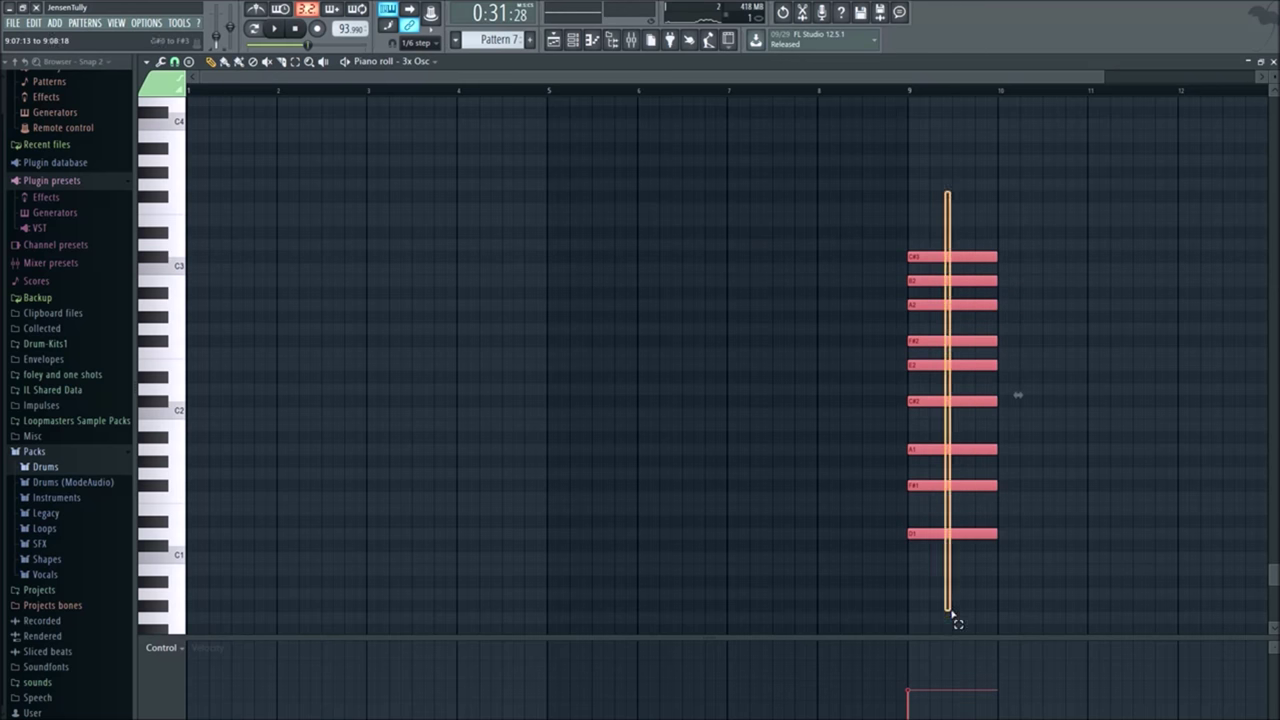
pyautogui.moveTo(940, 515); pyautogui.dragTo(941, 431)
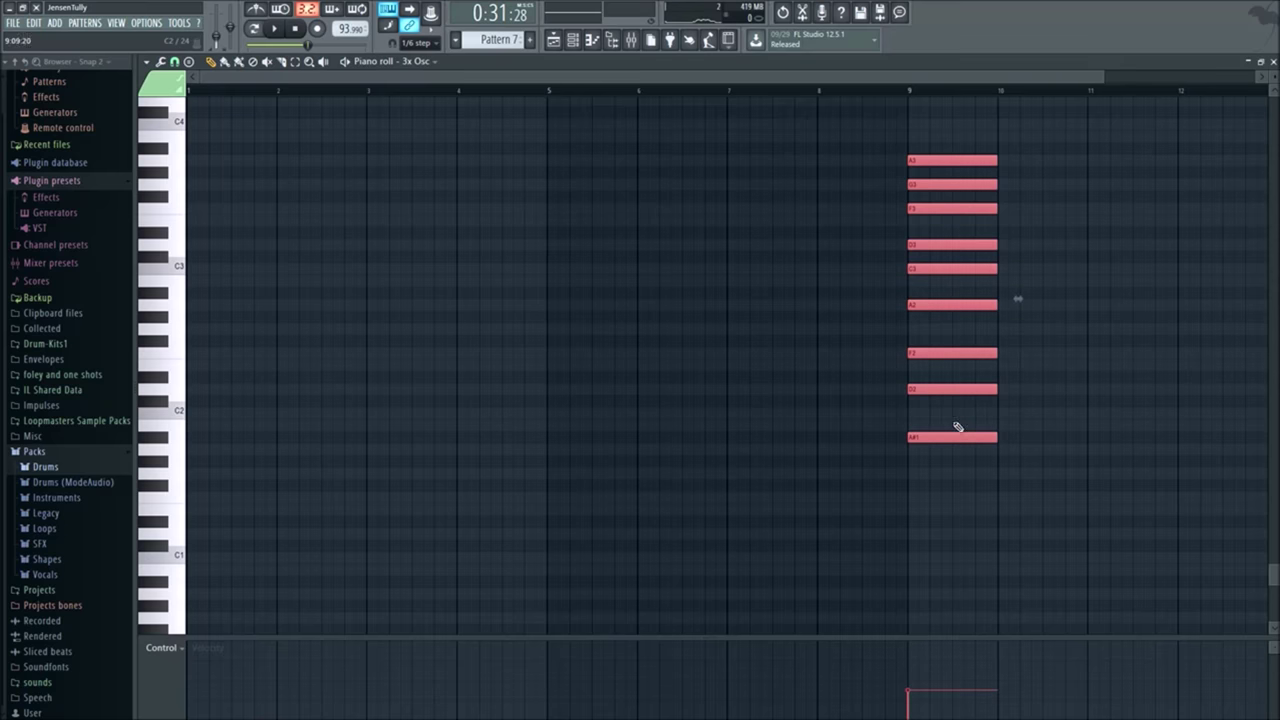
pyautogui.scroll(-2, 829, 429)
pyautogui.scroll(3, 701, 266)
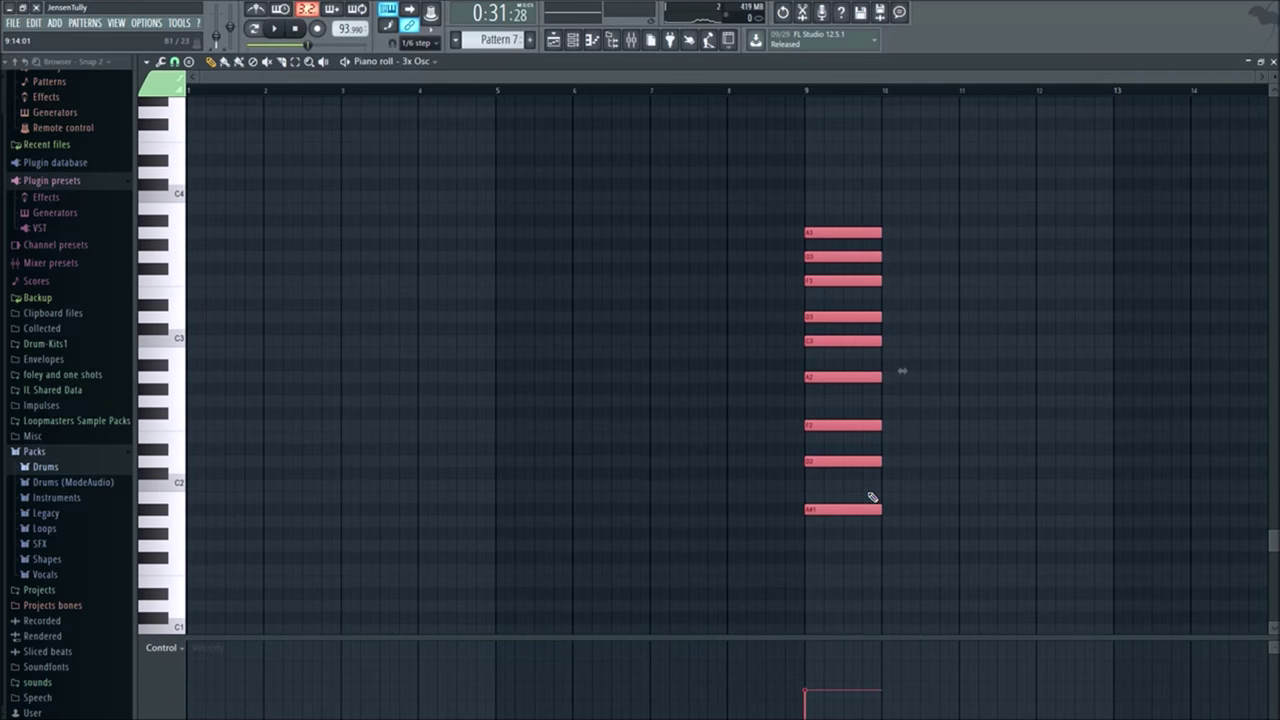
pyautogui.click(1000, 511)
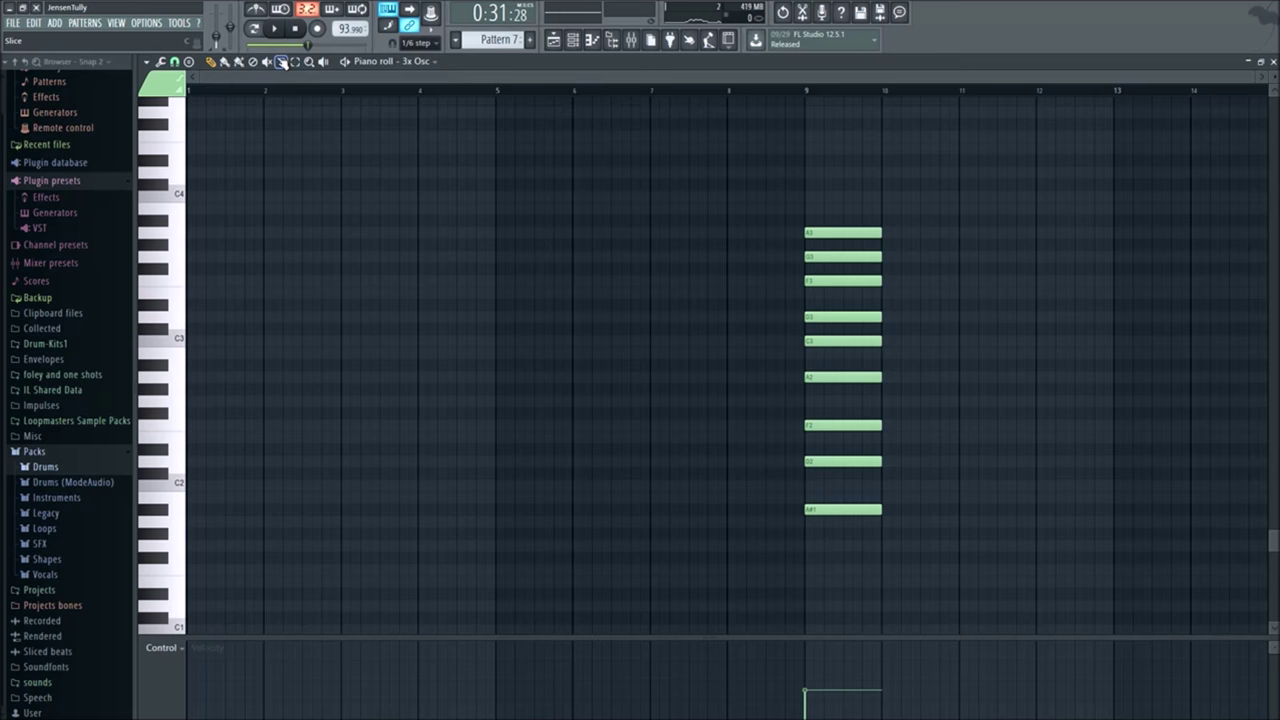
# Step: Lower all nine reference notes at bar 9 by one octave
pyautogui.moveTo(548, 292); pyautogui.dragTo(229, 534)
pyautogui.rightClick(229, 534)
pyautogui.moveTo(876, 624); pyautogui.dragTo(834, 178)
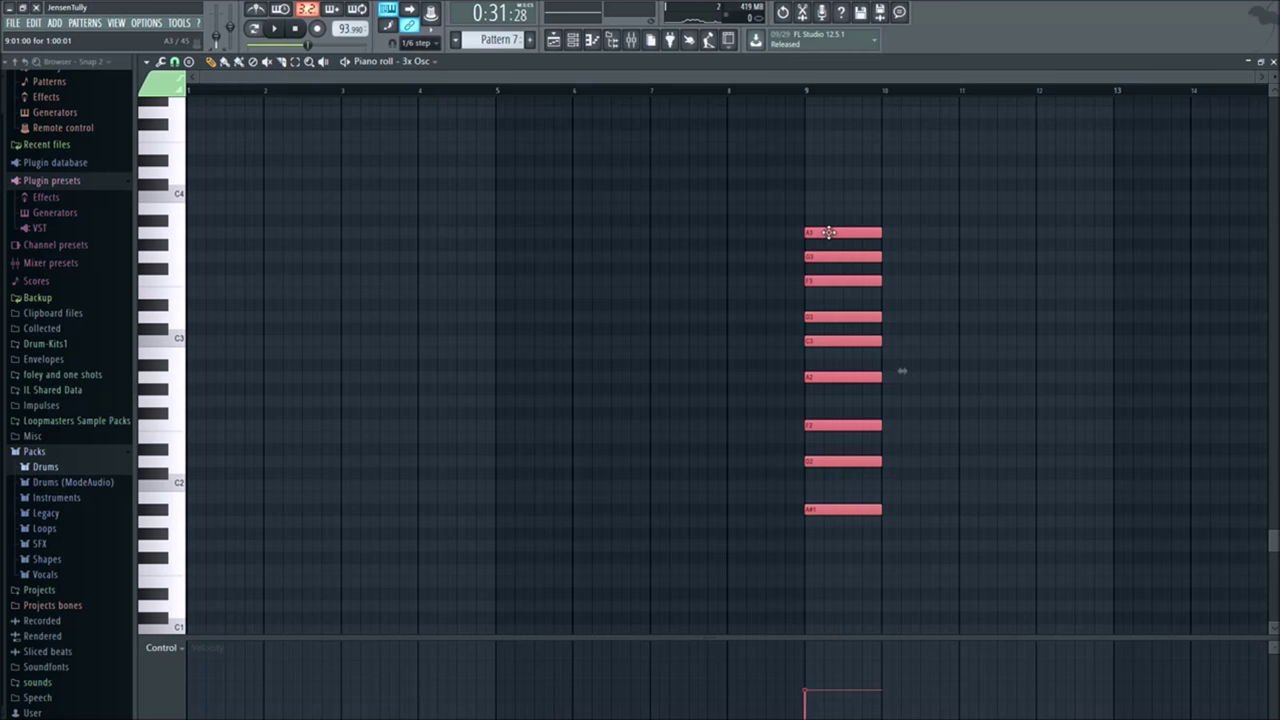
pyautogui.hotkey('ctrl', 'Down')
pyautogui.scroll(-3, 834, 237)
# Step: Place a one-bar G1 note at bar 1 and raise its velocity
pyautogui.click(491, 380)
pyautogui.press('space')
pyautogui.moveTo(470, 399); pyautogui.dragTo(146, 400)
pyautogui.press('space')
pyautogui.click(222, 401)
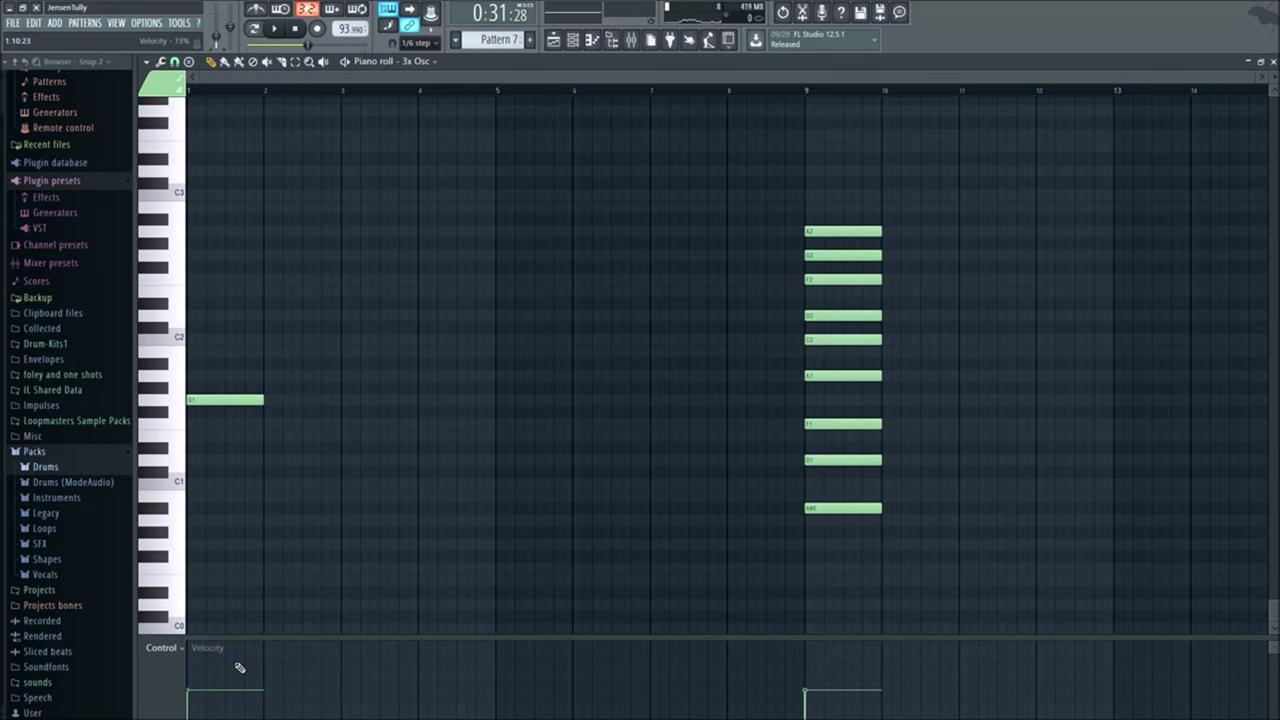
pyautogui.moveTo(192, 693); pyautogui.dragTo(190, 672)
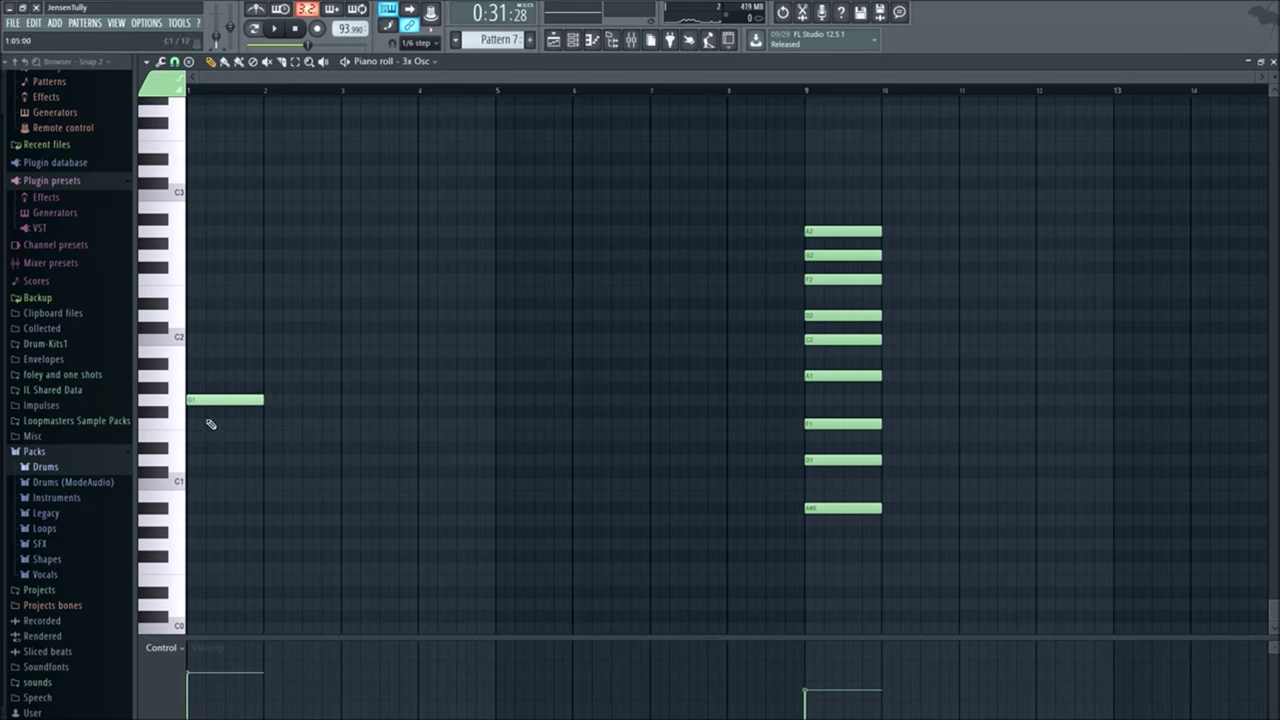
# Step: Review 3x Osc's envelope and miscellaneous settings, and close the plugin and the channel rack
pyautogui.click(573, 39)
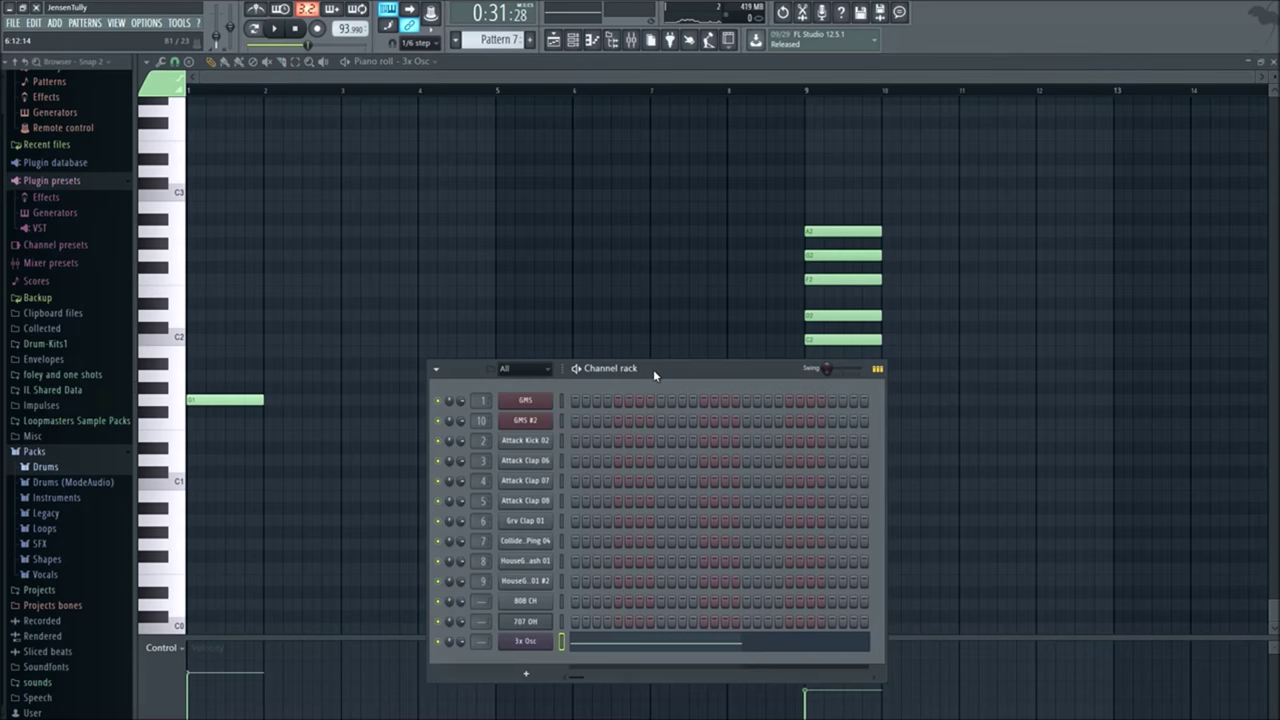
pyautogui.moveTo(653, 369); pyautogui.dragTo(584, 250)
pyautogui.click(470, 505)
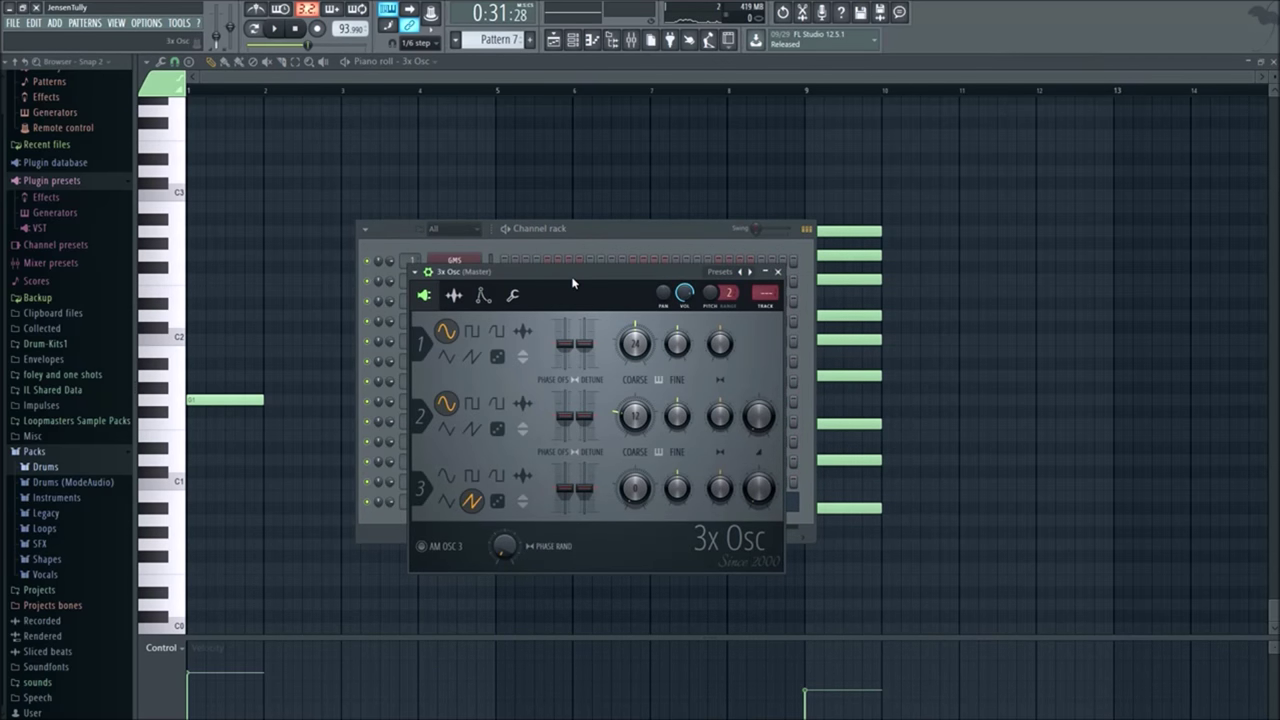
pyautogui.moveTo(573, 284); pyautogui.dragTo(564, 273)
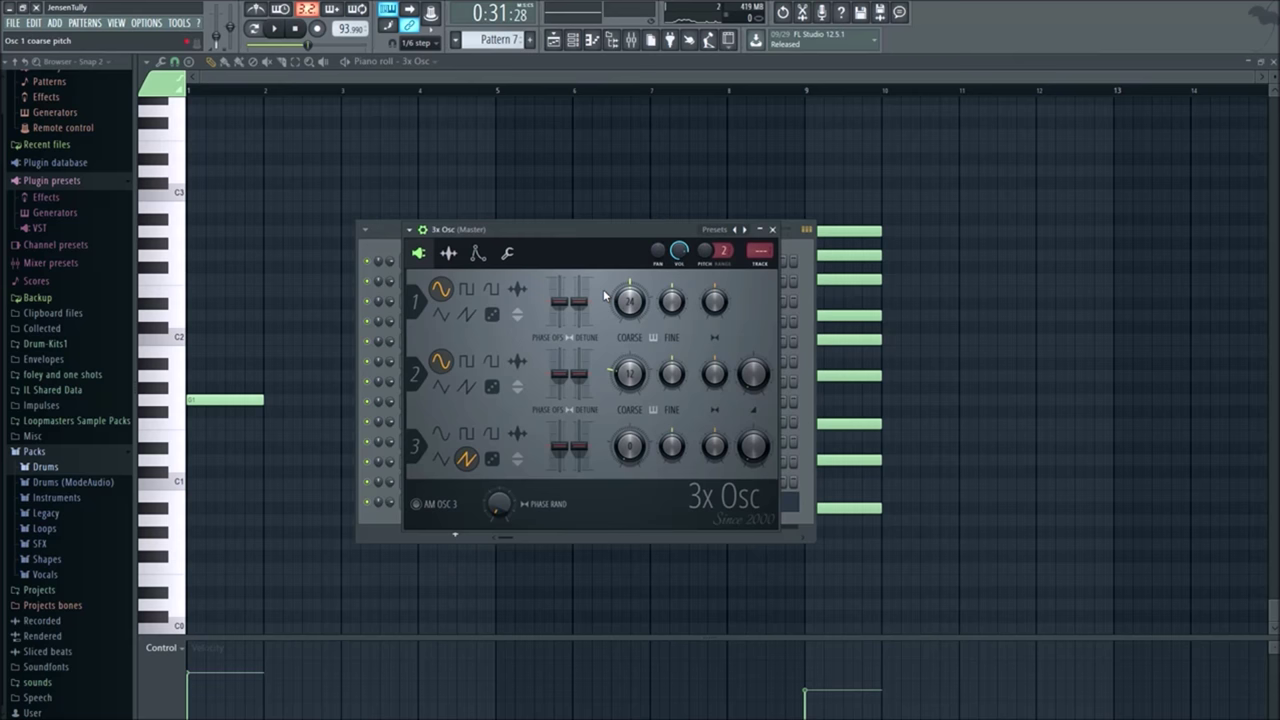
pyautogui.click(477, 256)
pyautogui.click(508, 256)
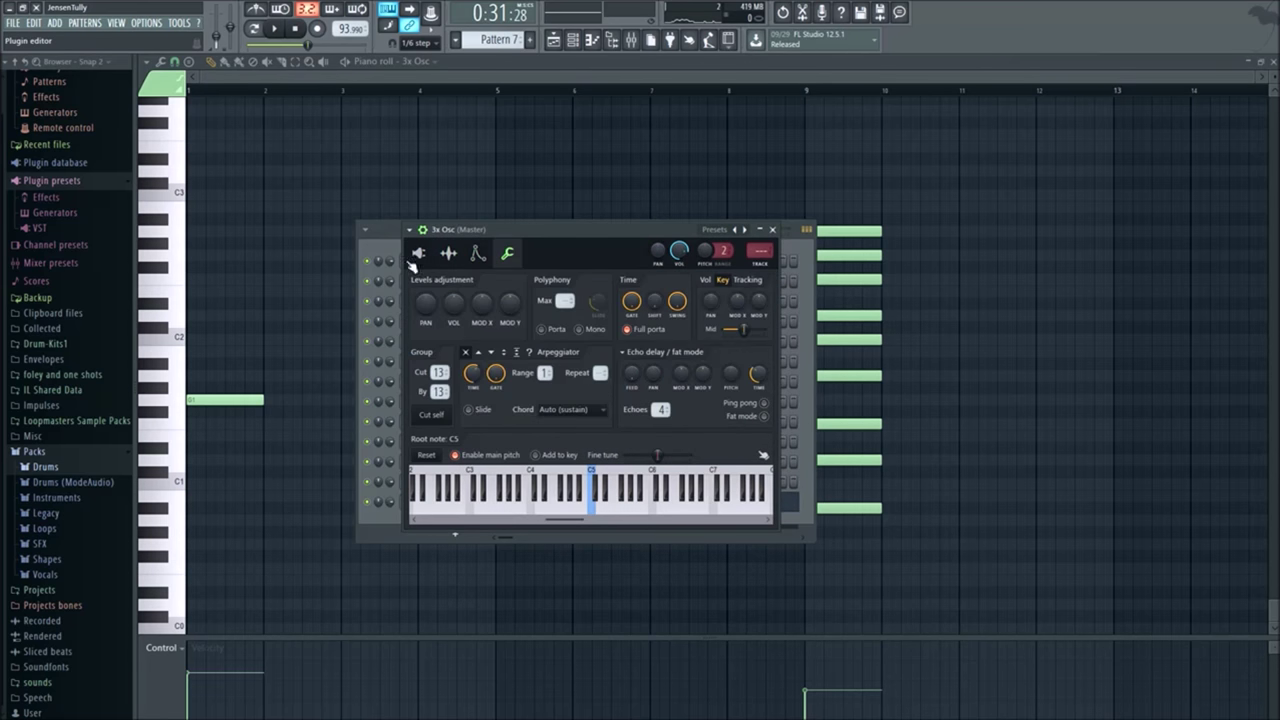
pyautogui.click(420, 255)
pyautogui.click(772, 229)
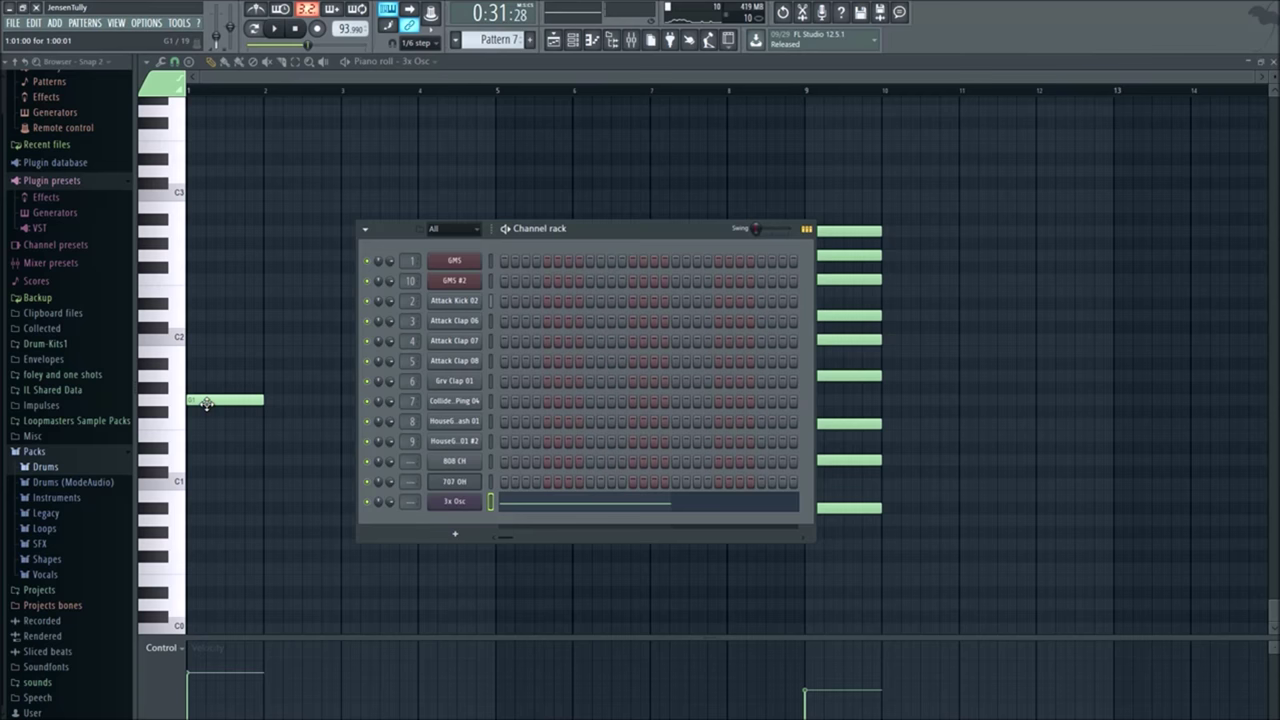
pyautogui.press('F6')
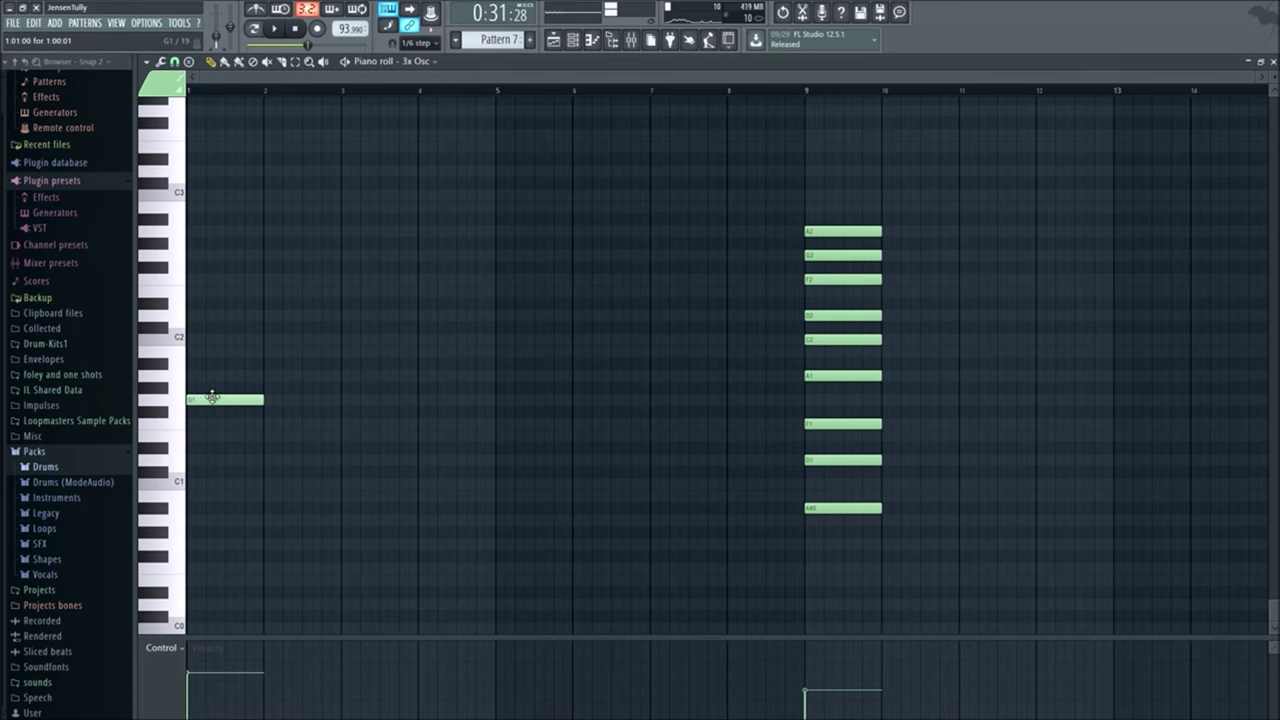
# Step: Place a Pattern 7 clip on Track 7 of the playlist starting at bar 17
pyautogui.click(561, 42)
pyautogui.click(655, 333)
pyautogui.moveTo(707, 342); pyautogui.dragTo(741, 358)
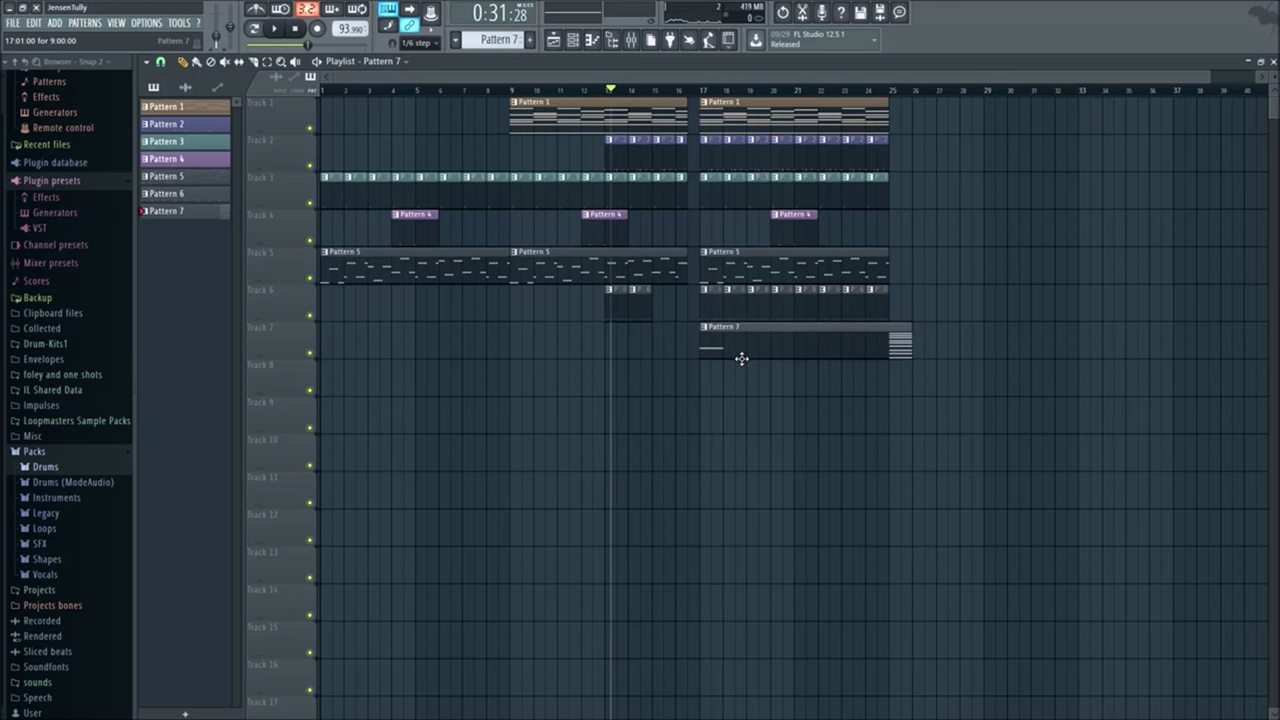
# Step: Reopen the 3x Osc piano roll and lower the bar 1 note to F1
pyautogui.click(573, 42)
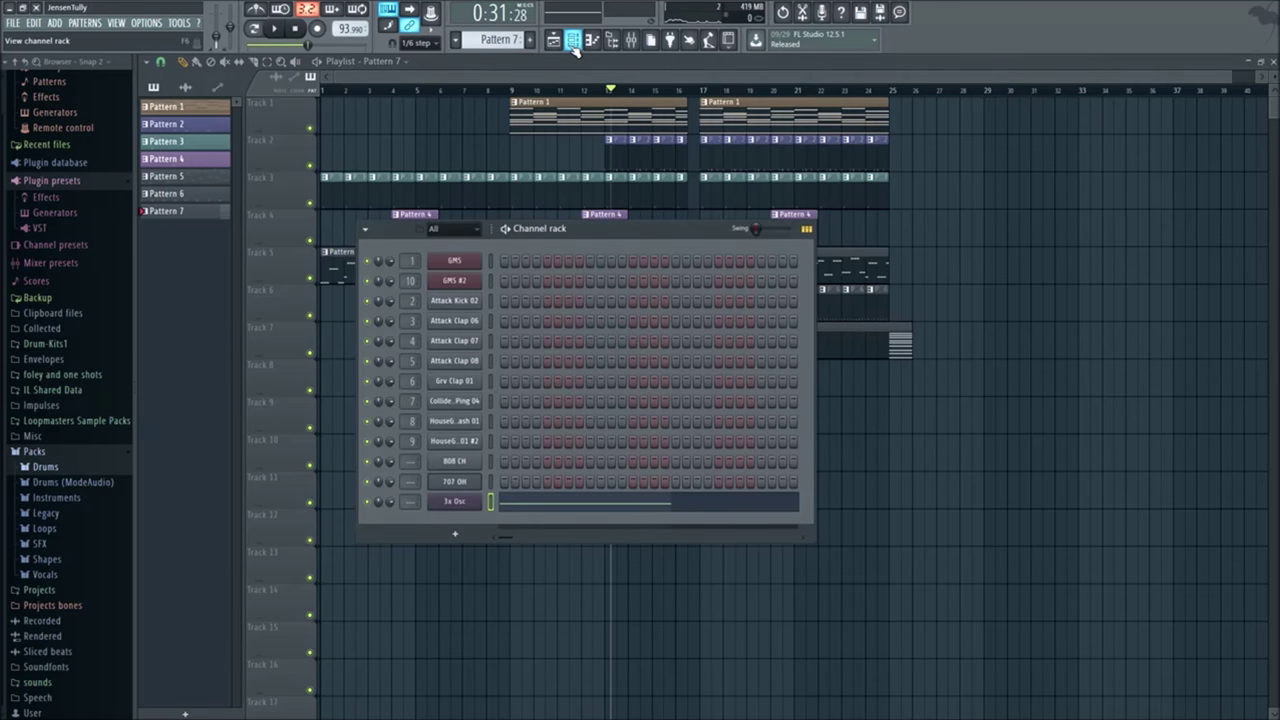
pyautogui.click(628, 502)
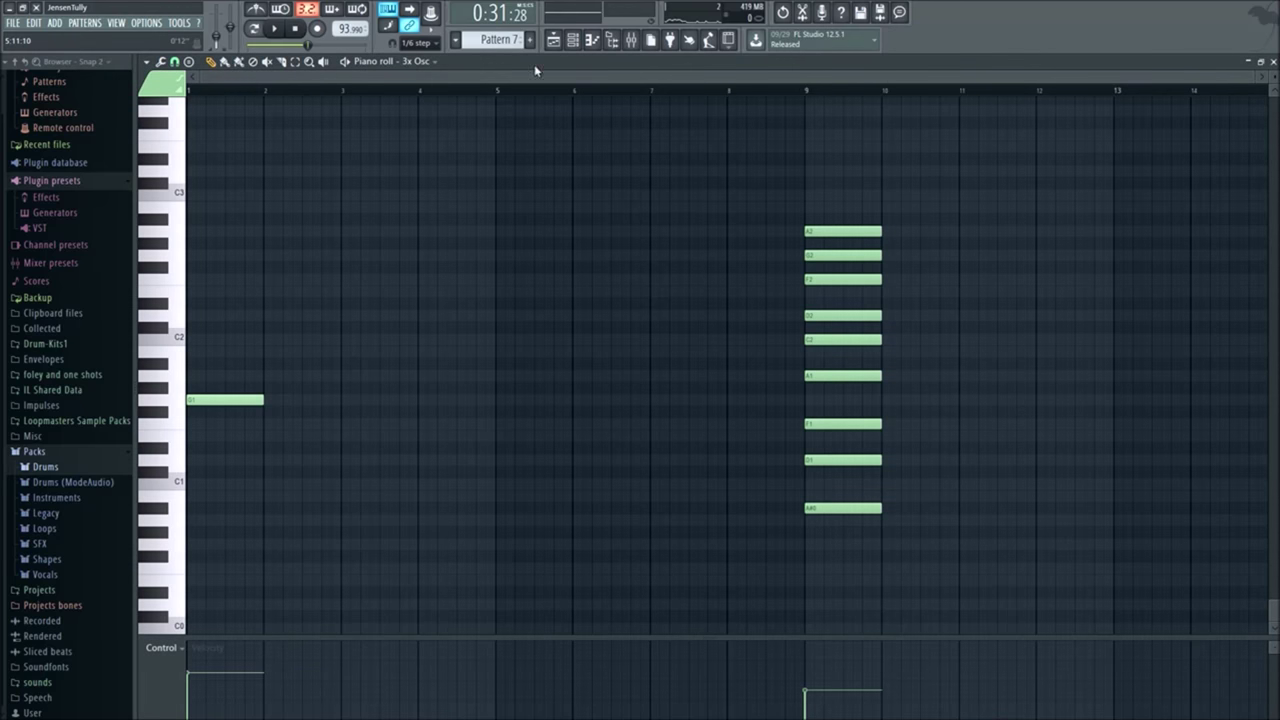
pyautogui.press('space')
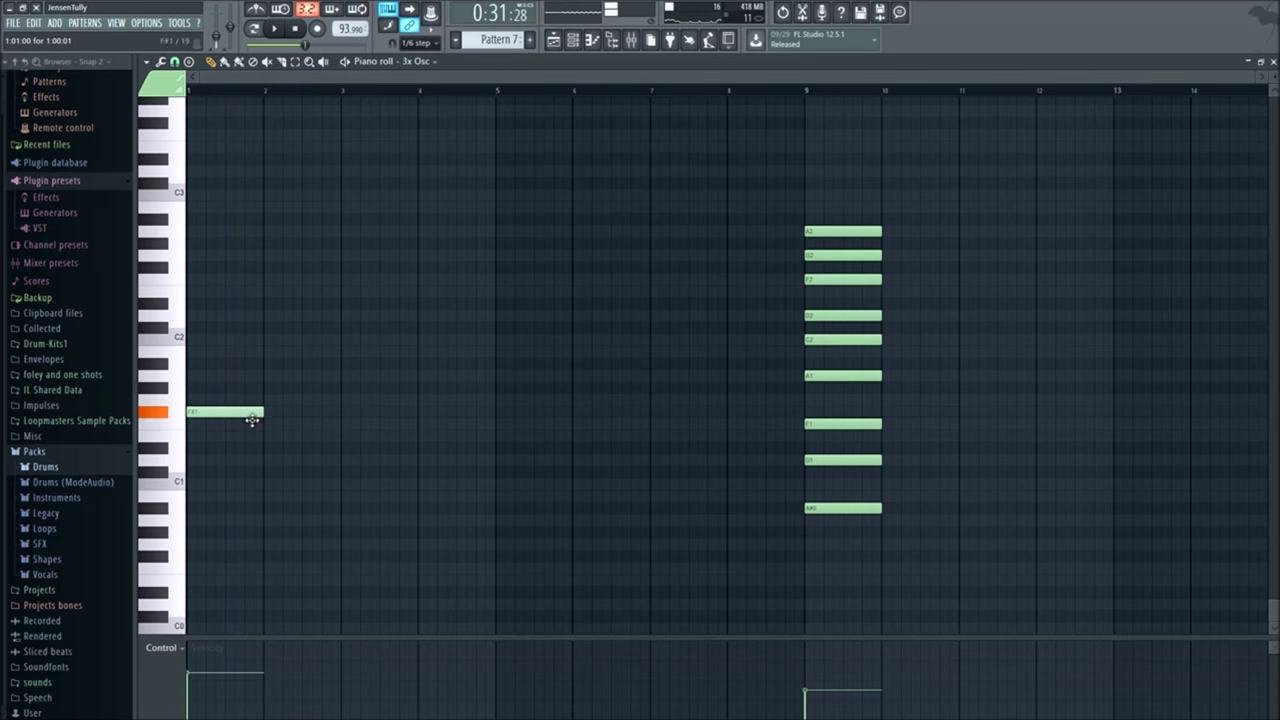
pyautogui.moveTo(250, 412); pyautogui.dragTo(252, 437)
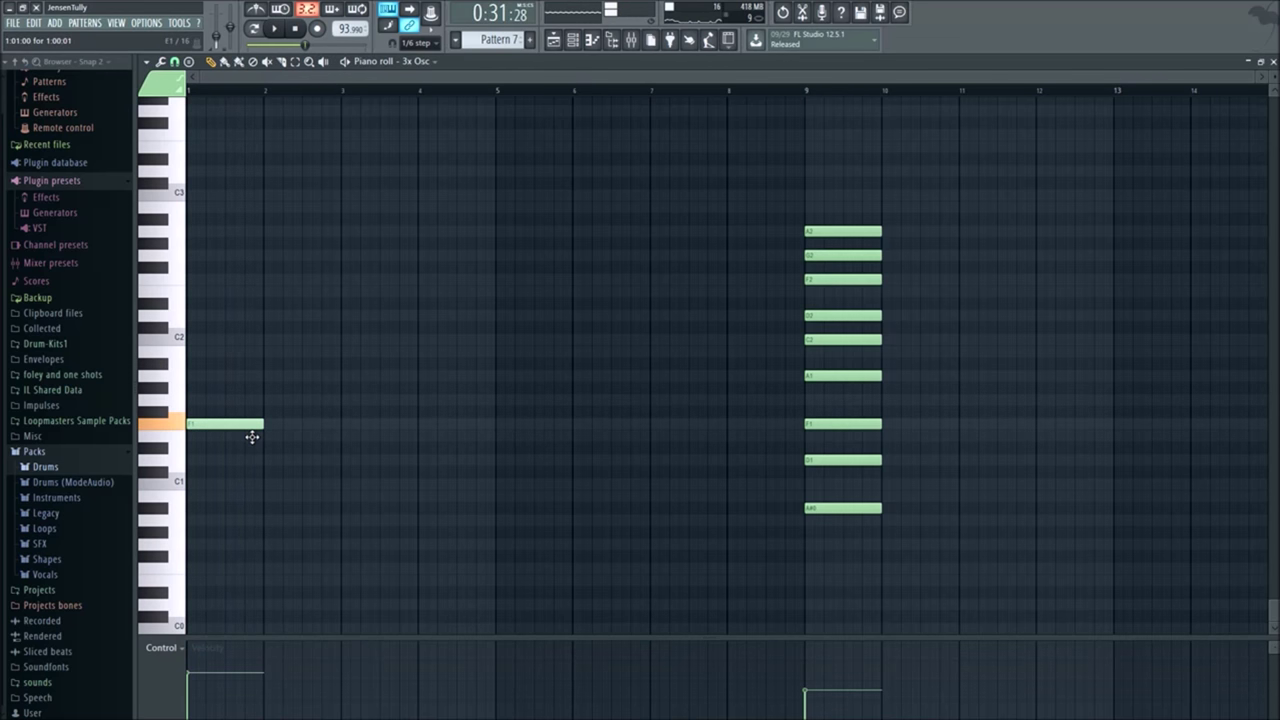
# Step: Add a one-bar A1 note at bar 2 and a one-bar C1 note at bar 3
pyautogui.moveTo(282, 376); pyautogui.dragTo(260, 377)
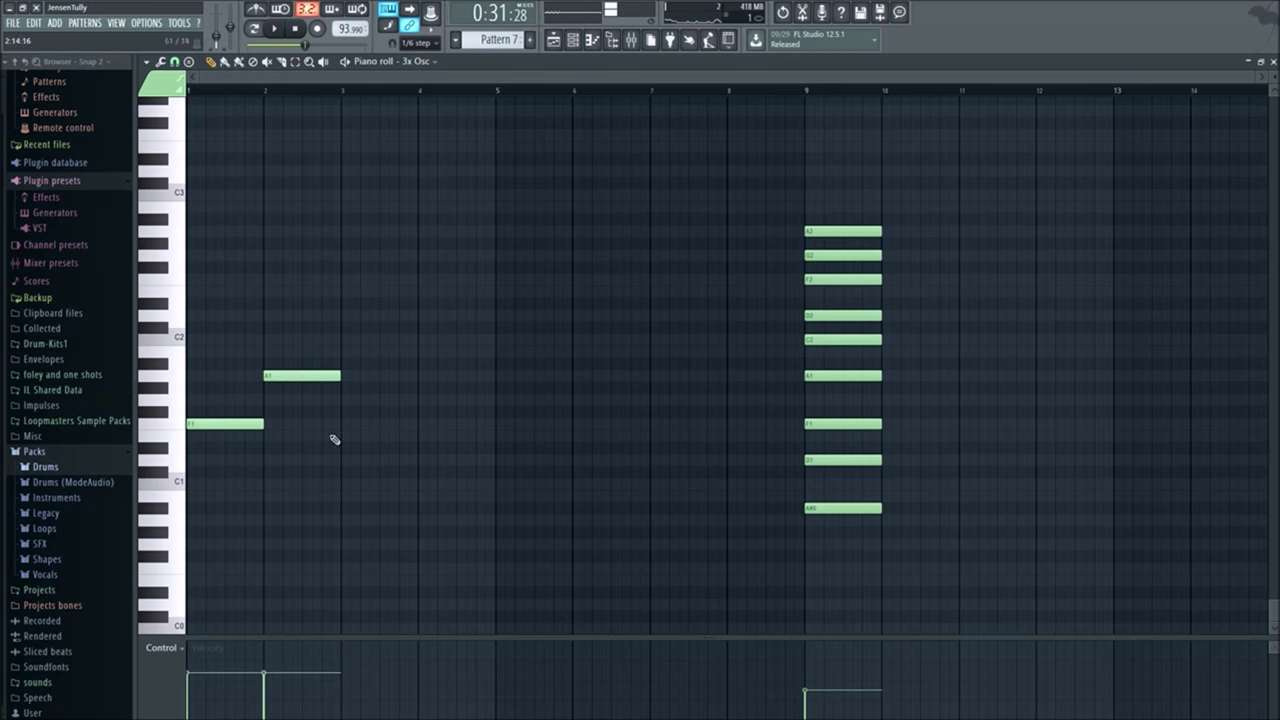
pyautogui.click(346, 458)
pyautogui.moveTo(380, 458)
pyautogui.mouseDown()
pyautogui.moveTo(382, 487)
pyautogui.moveTo(401, 350)
pyautogui.moveTo(373, 322)
pyautogui.moveTo(362, 355)
pyautogui.moveTo(373, 335)
pyautogui.moveTo(387, 492)
pyautogui.mouseUp()
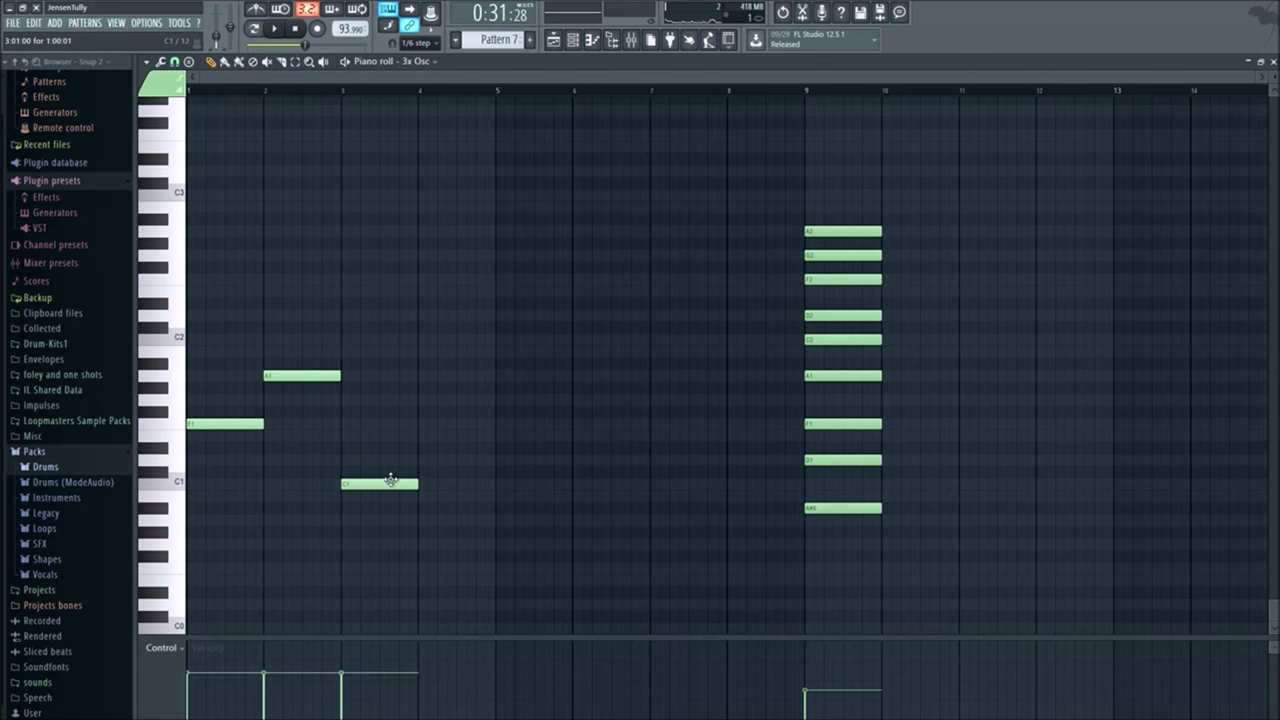
# Step: Add a one-bar G1 note at bar 4 of the 3x Osc bass line
pyautogui.click(430, 399)
pyautogui.moveTo(446, 399); pyautogui.dragTo(441, 400)
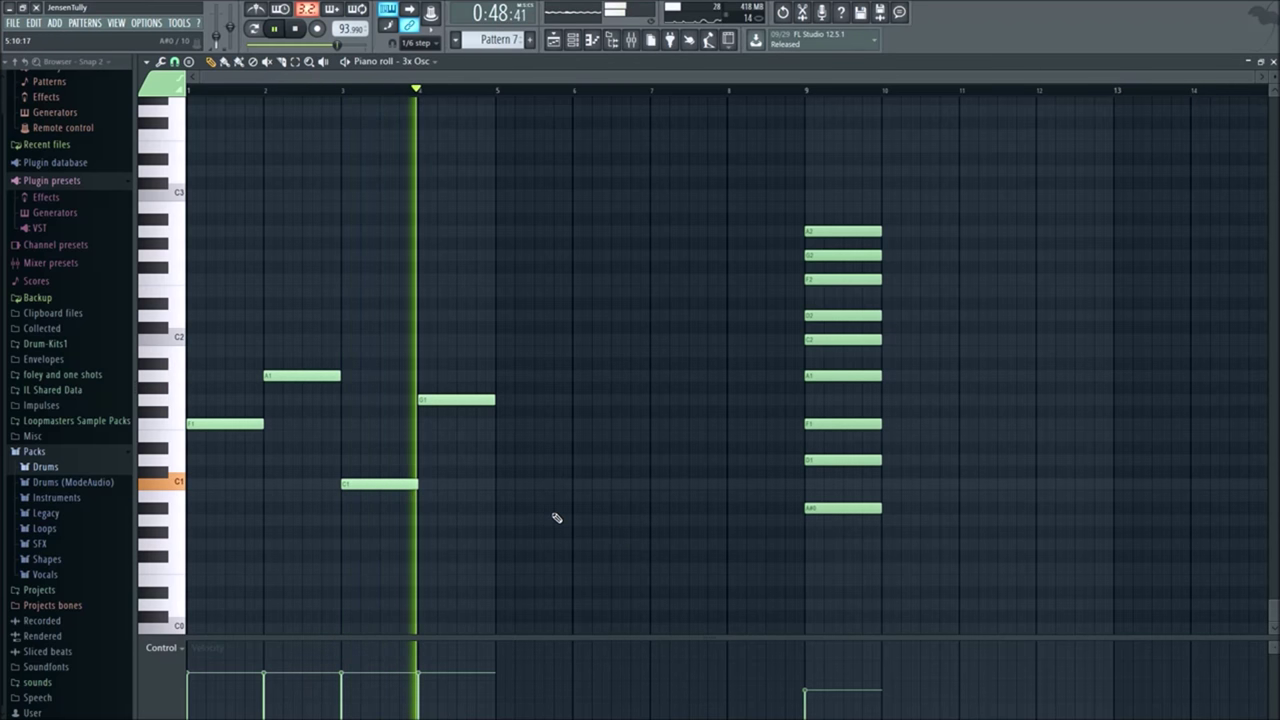
# Step: Raise the four bass notes by one octave and audition them against the playlist arrangement
pyautogui.moveTo(646, 597); pyautogui.dragTo(252, 362)
pyautogui.press('space')
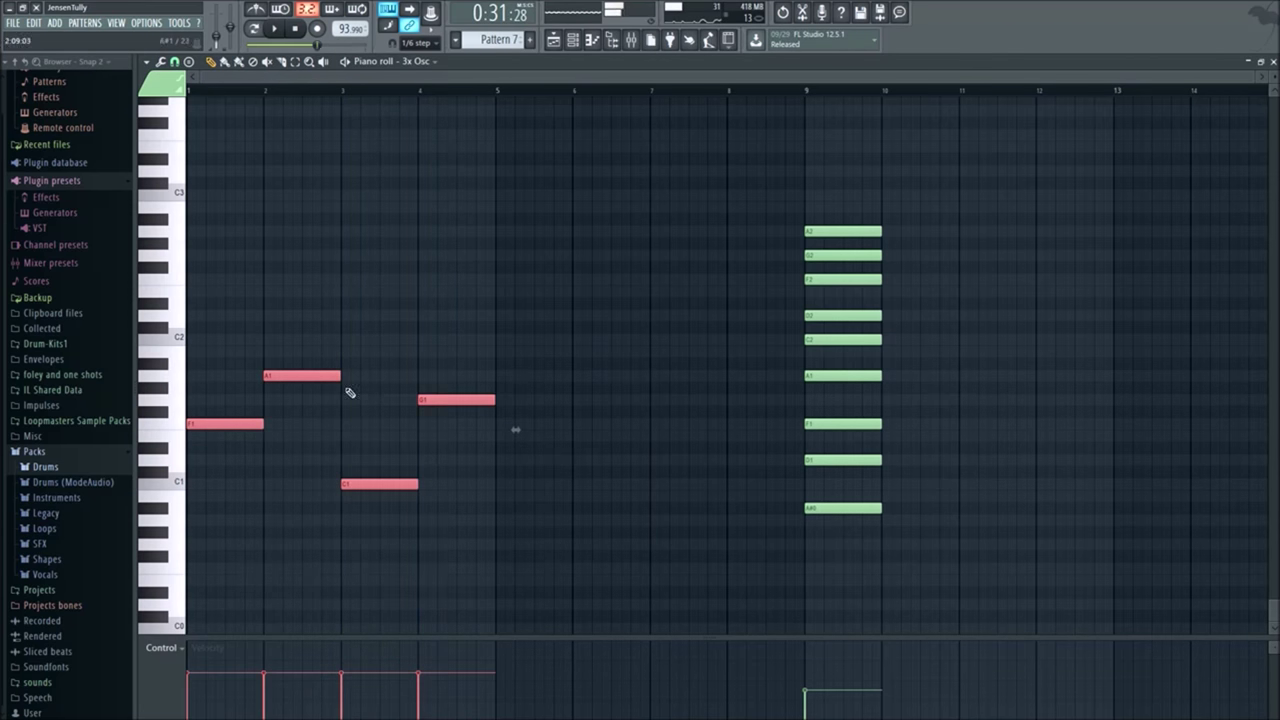
pyautogui.hotkey('ctrl', 'Up')
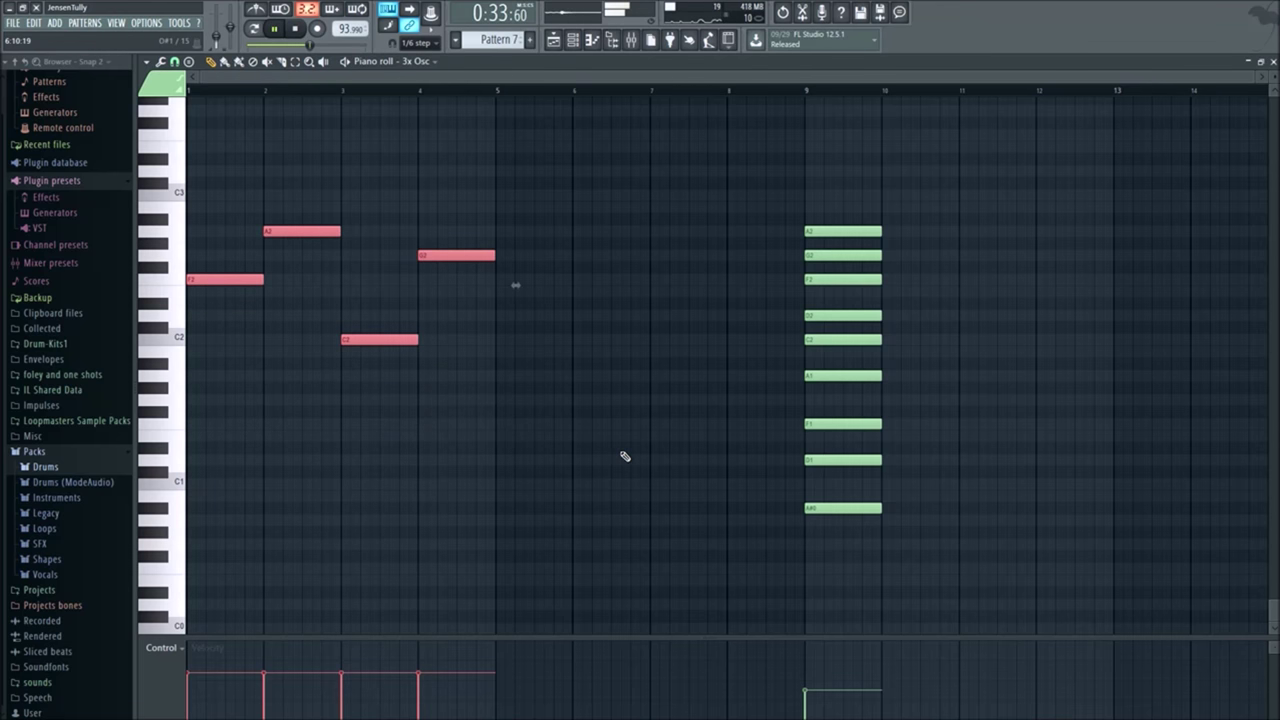
pyautogui.hotkey('ctrl', 'd')
pyautogui.scroll(2, 340, 350)
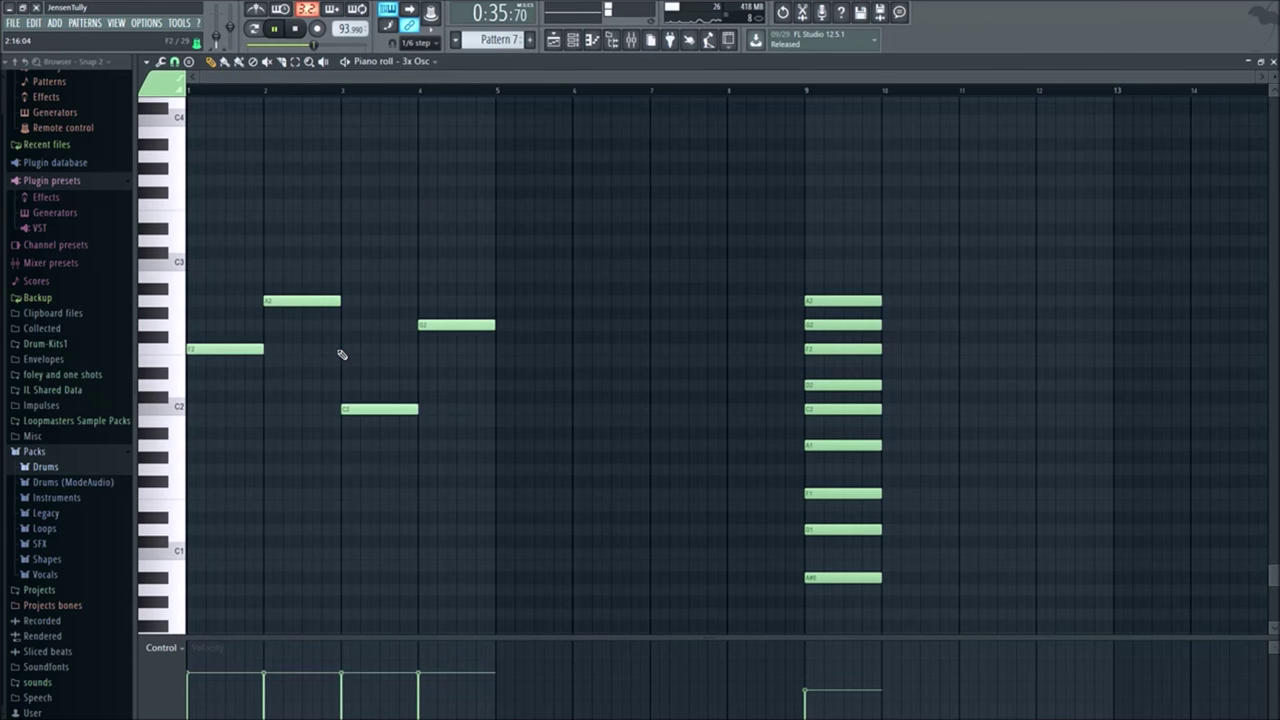
pyautogui.click(554, 44)
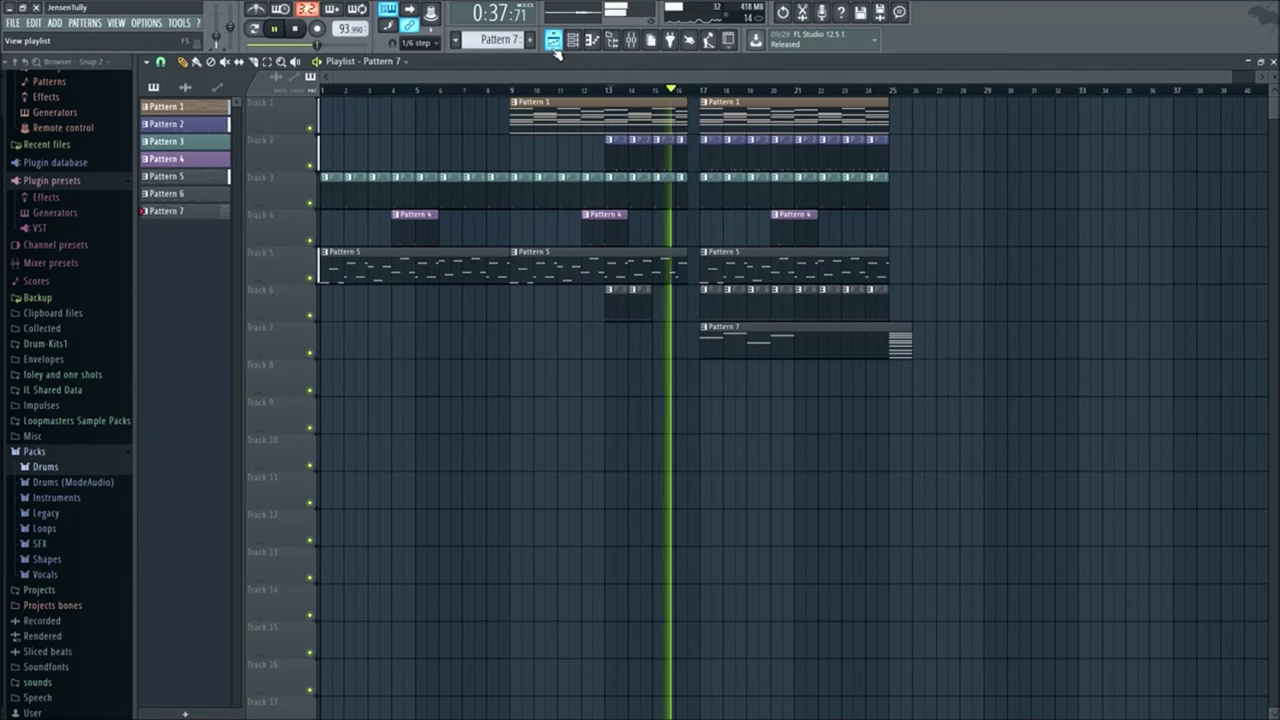
pyautogui.click(554, 46)
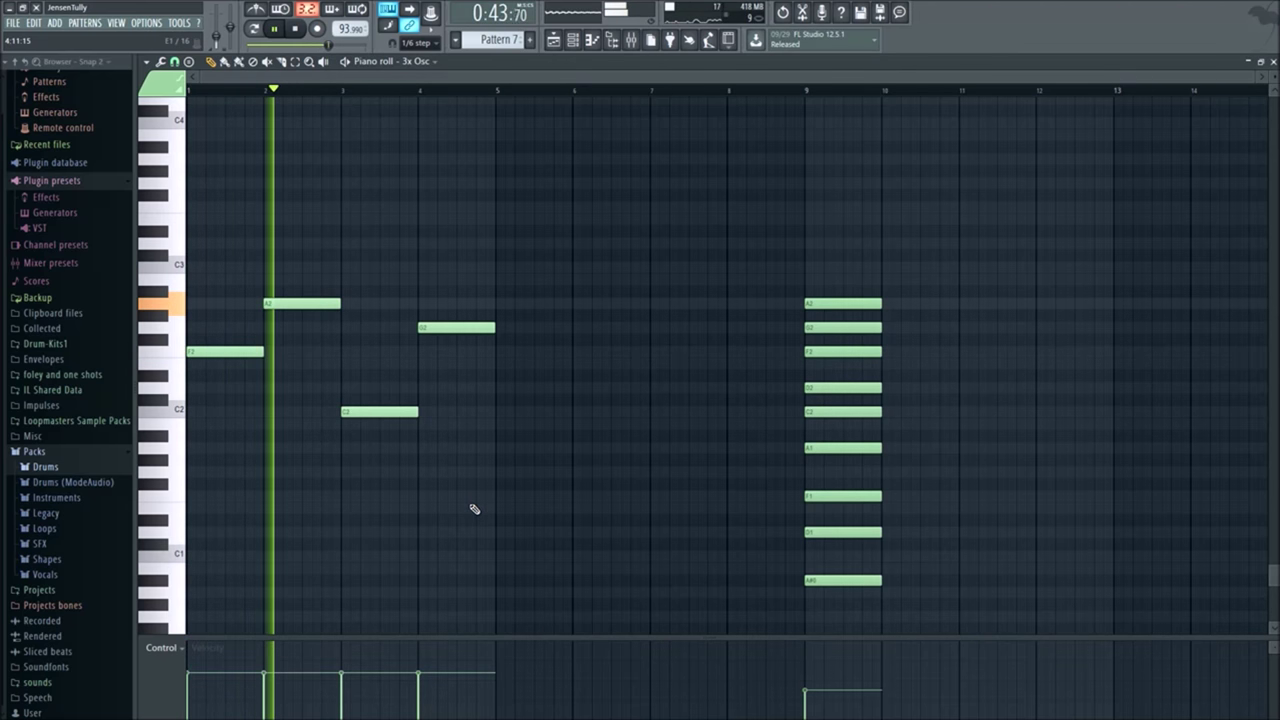
# Step: Stop playback and lower the four bass notes by one octave
pyautogui.press('space')
pyautogui.moveTo(588, 497); pyautogui.dragTo(258, 240)
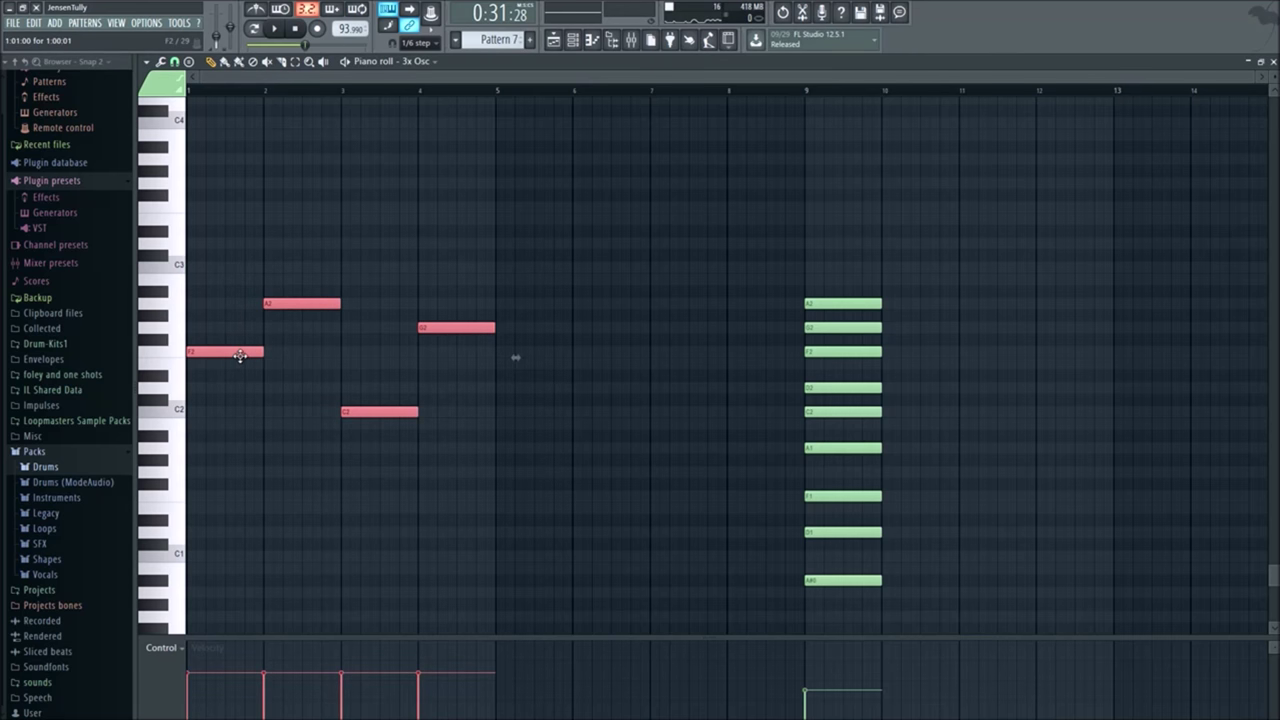
pyautogui.hotkey('ctrl', 'Down')
pyautogui.click(333, 573)
# Step: Raise the bar 3 note to D1 and increase the velocities of the four bass notes, with the strongest at bar 1
pyautogui.moveTo(374, 555); pyautogui.dragTo(381, 530)
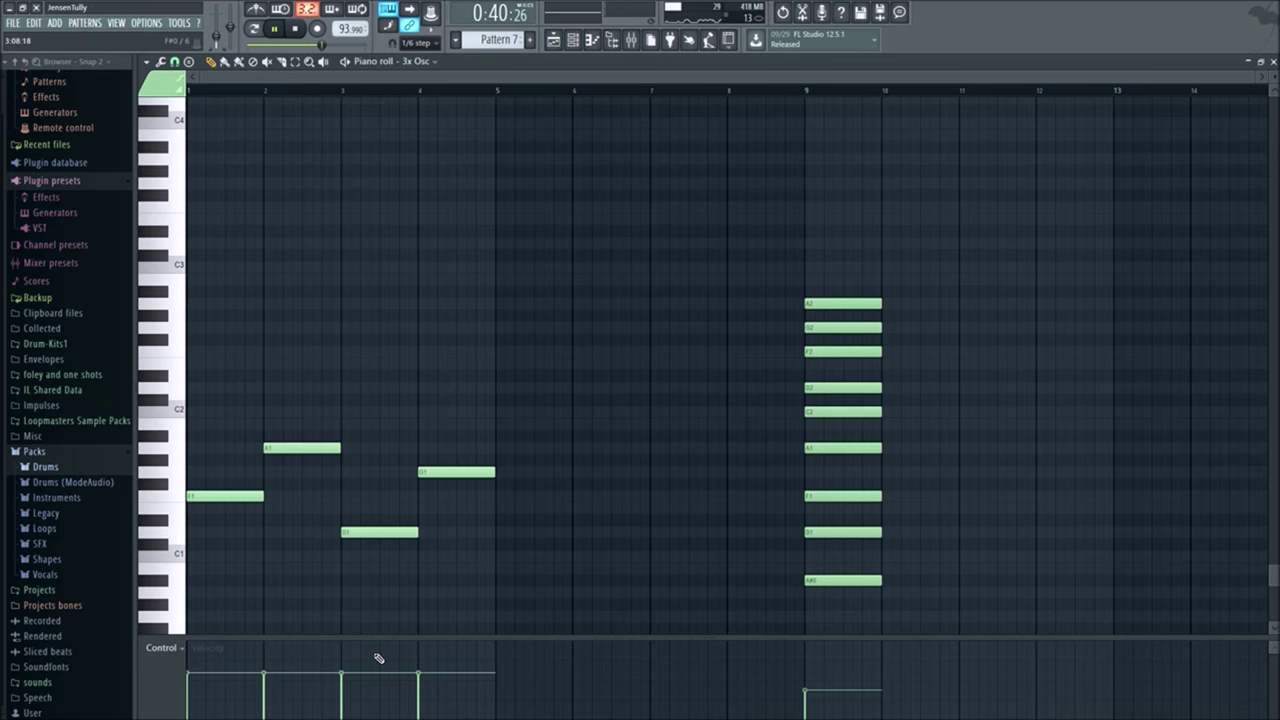
pyautogui.moveTo(457, 666)
pyautogui.mouseDown()
pyautogui.moveTo(209, 650)
pyautogui.moveTo(152, 662)
pyautogui.moveTo(285, 658)
pyautogui.moveTo(400, 680)
pyautogui.moveTo(357, 671)
pyautogui.mouseUp()
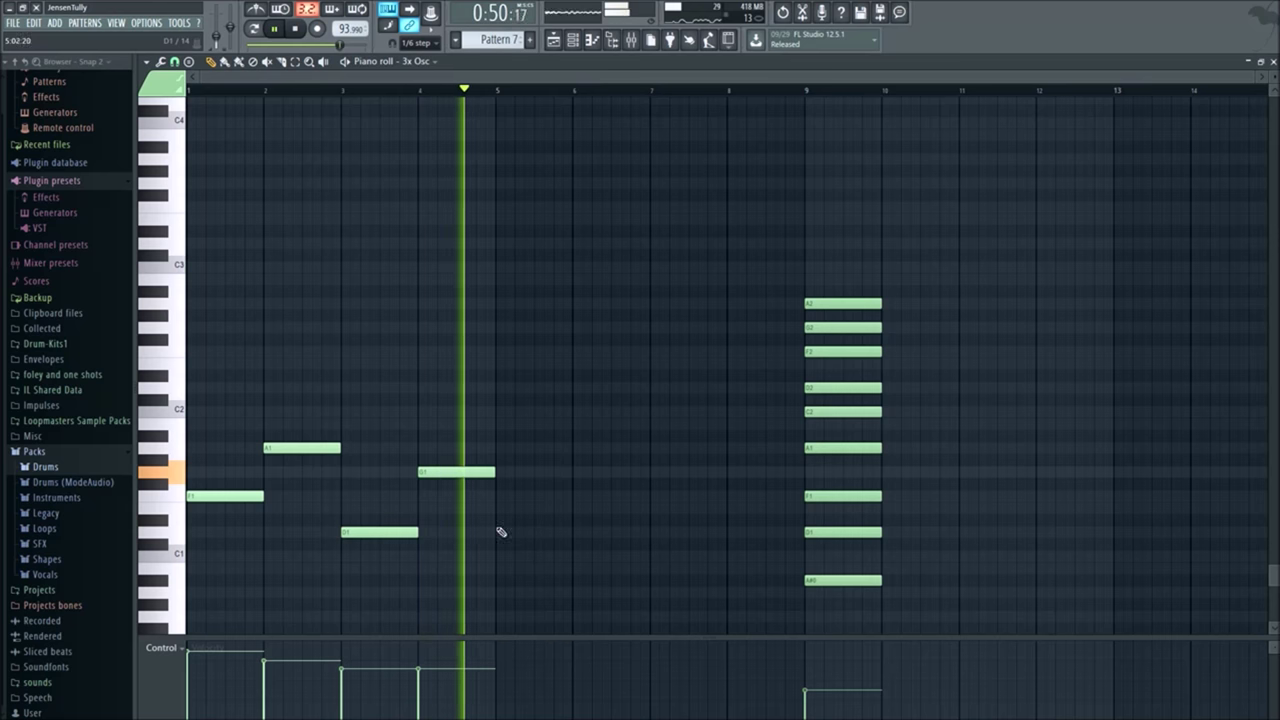
# Step: Raise the bar 4 note to C2 and the bar 2 note to D2, and play the result
pyautogui.press('space')
pyautogui.moveTo(459, 474); pyautogui.dragTo(455, 411)
pyautogui.click(313, 458)
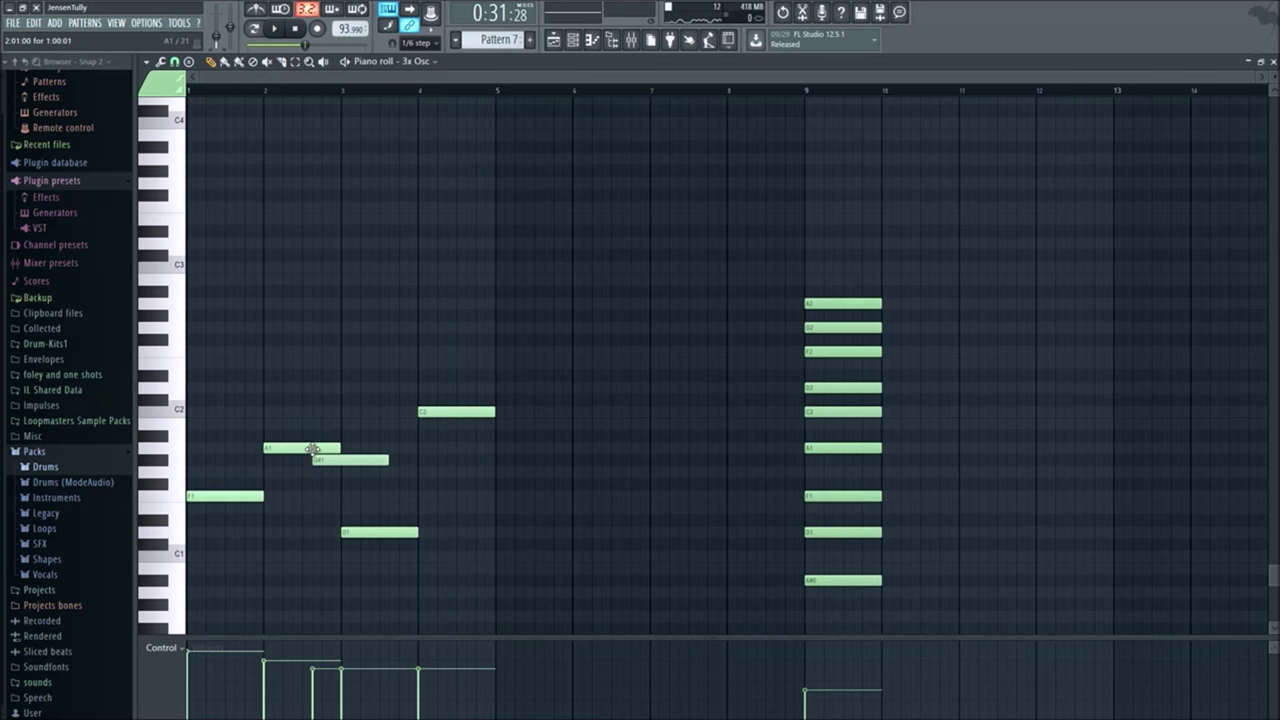
pyautogui.rightClick(322, 460)
pyautogui.moveTo(313, 448); pyautogui.dragTo(312, 380)
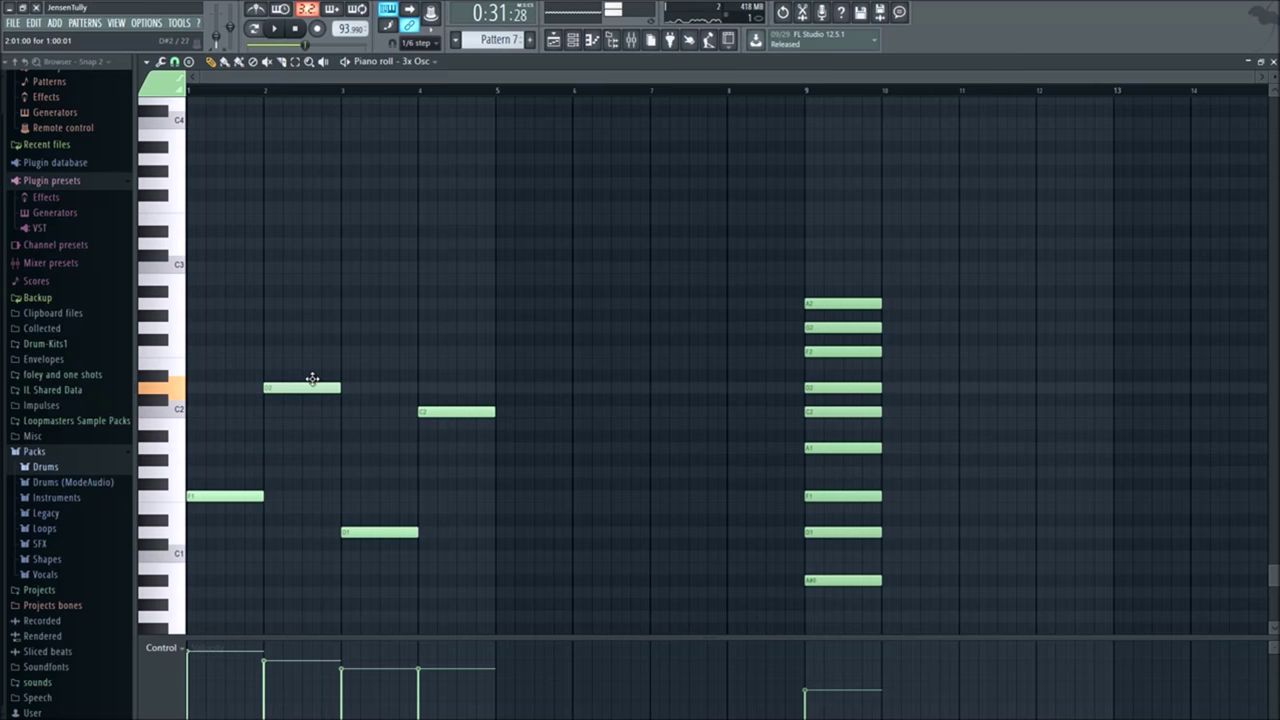
pyautogui.press('space')
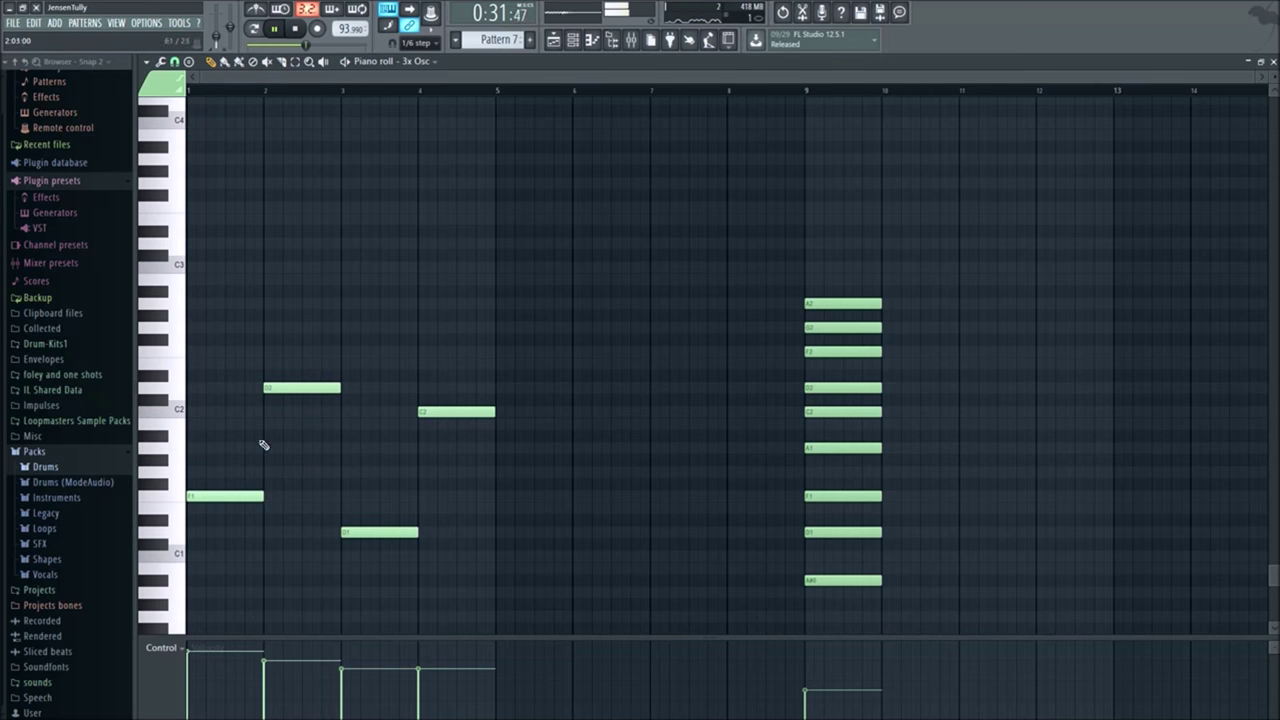
# Step: Raise the bar 1 note to A1 and the bar 3 note to G1, and stop playback
pyautogui.click(229, 507)
pyautogui.rightClick(228, 506)
pyautogui.moveTo(225, 494); pyautogui.dragTo(205, 454)
pyautogui.moveTo(371, 534); pyautogui.dragTo(375, 469)
pyautogui.press('space')
# Step: Play the playlist from just before bar 17 to check the revised bass line, and return to the piano roll
pyautogui.press('F5')
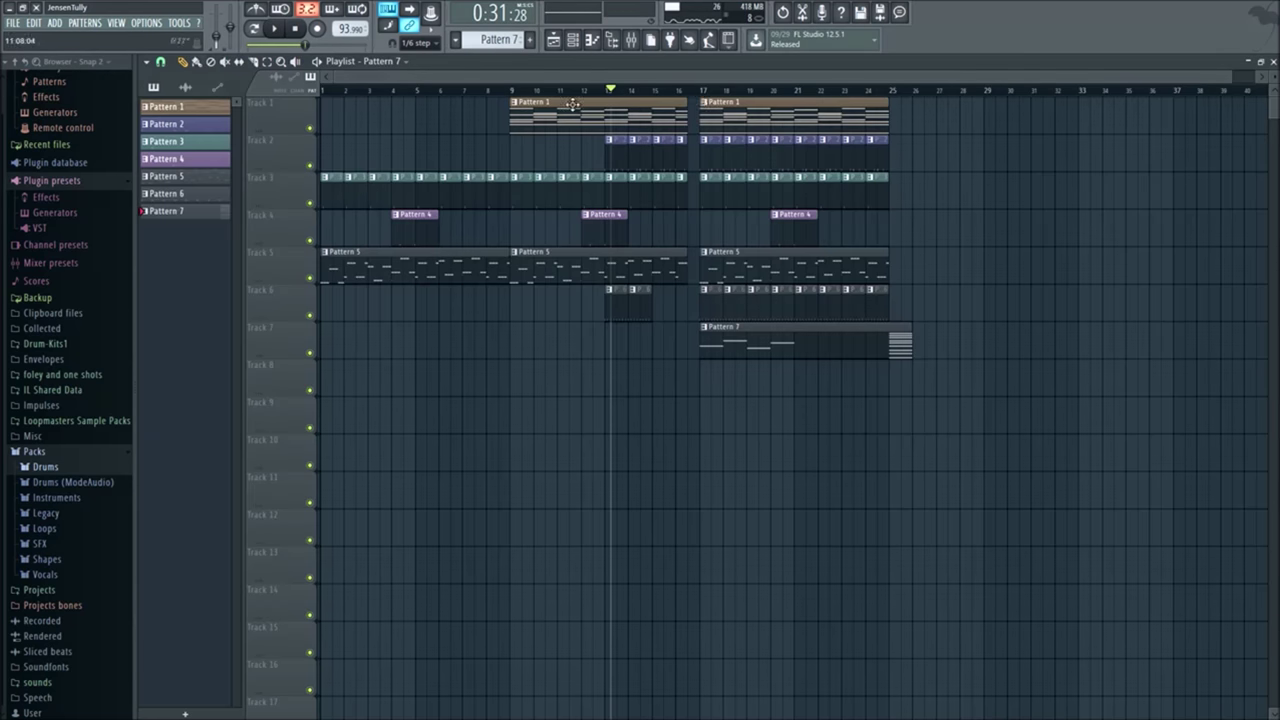
pyautogui.click(680, 91)
pyautogui.press('space')
pyautogui.click(553, 42)
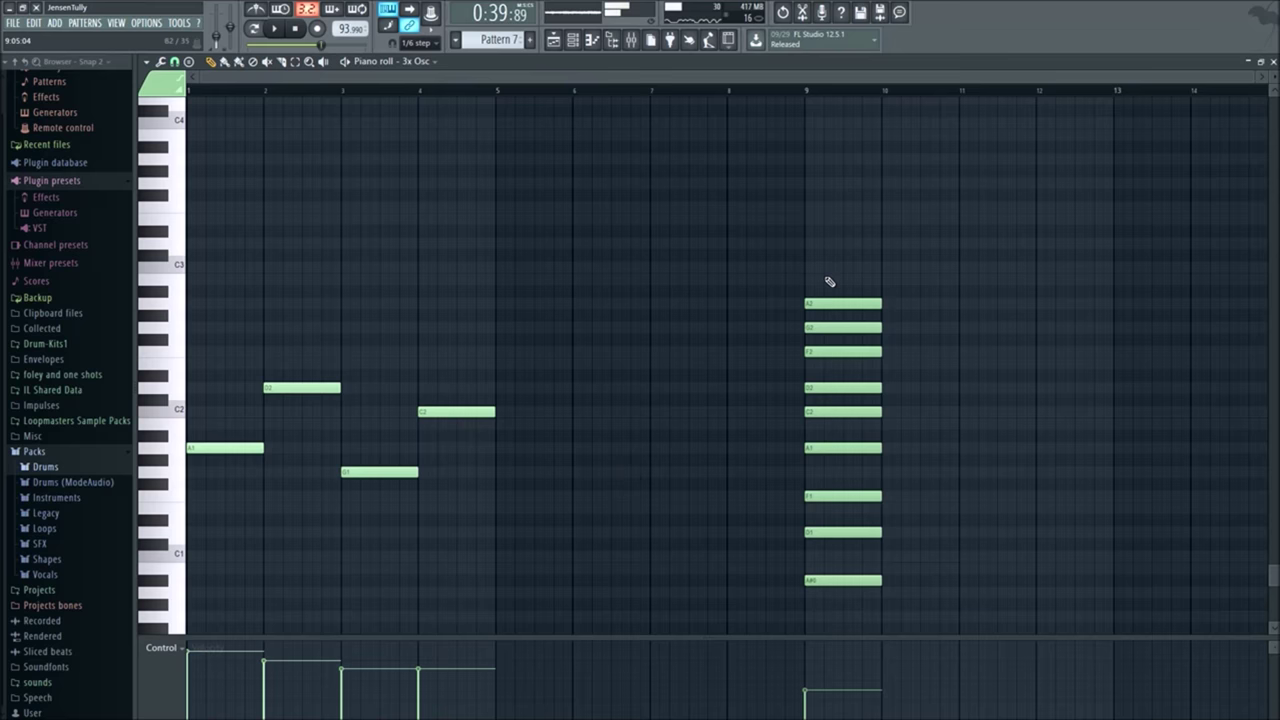
# Step: Delete the whole stack of reference notes at bar 9
pyautogui.scroll(-3, 835, 250)
pyautogui.moveTo(849, 143); pyautogui.dragTo(840, 530)
pyautogui.rightClick(843, 339)
# Step: Duplicate the four bass notes into bars 5 to 8 and clear the selection
pyautogui.moveTo(822, 466); pyautogui.dragTo(176, 262)
pyautogui.moveTo(290, 318); pyautogui.dragTo(600, 331)
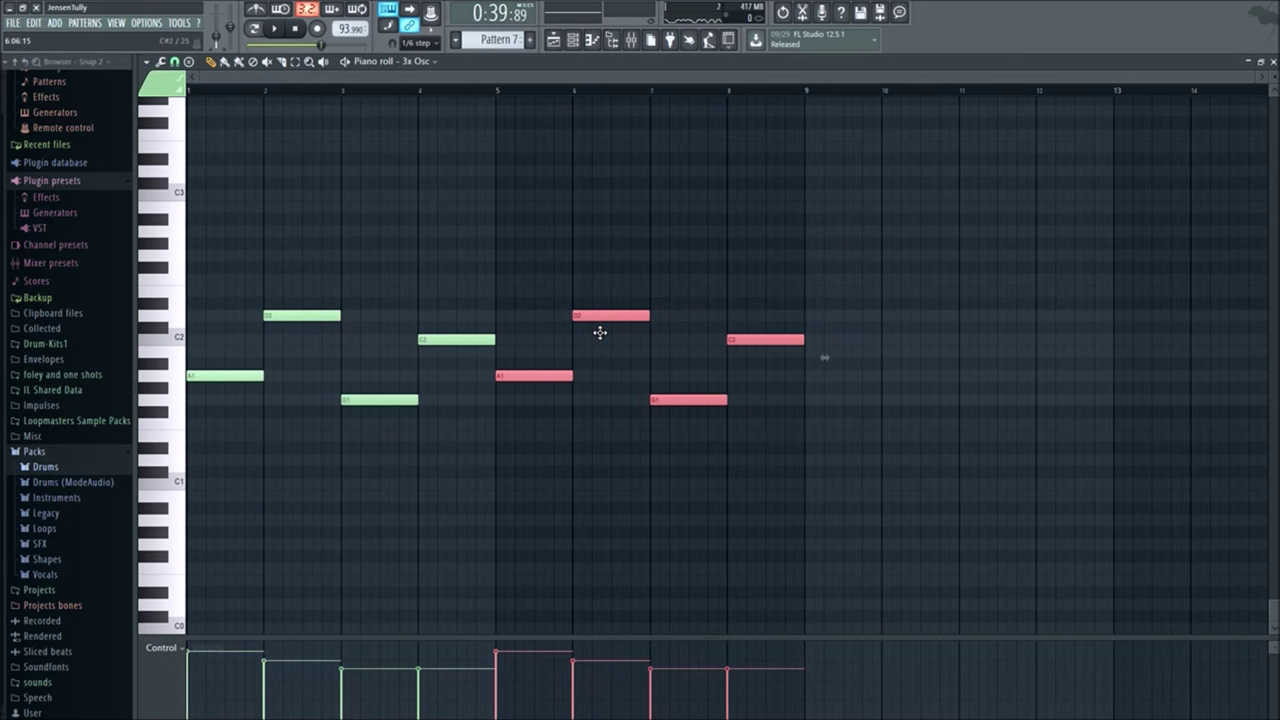
pyautogui.click(531, 341)
pyautogui.scroll(1, 645, 464)
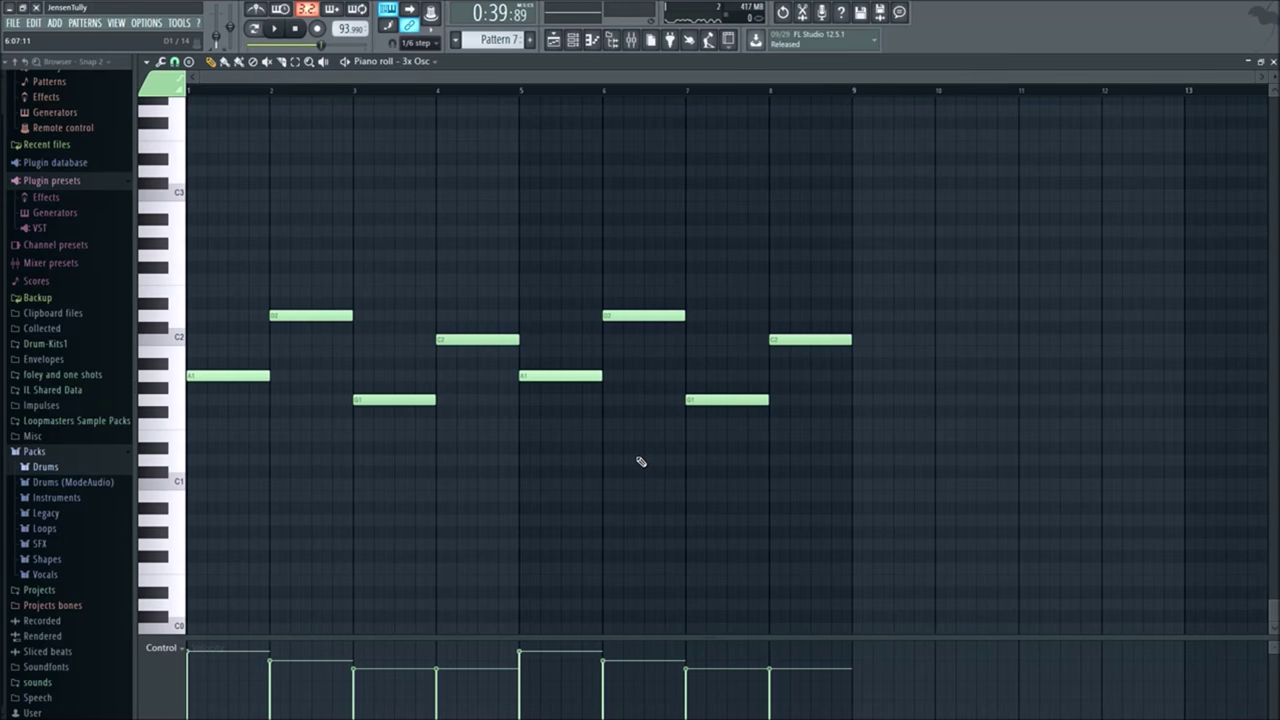
# Step: Return to the playlist and select only the 808 CH, 707 OH and 3x Osc channels in the channel rack
pyautogui.click(553, 40)
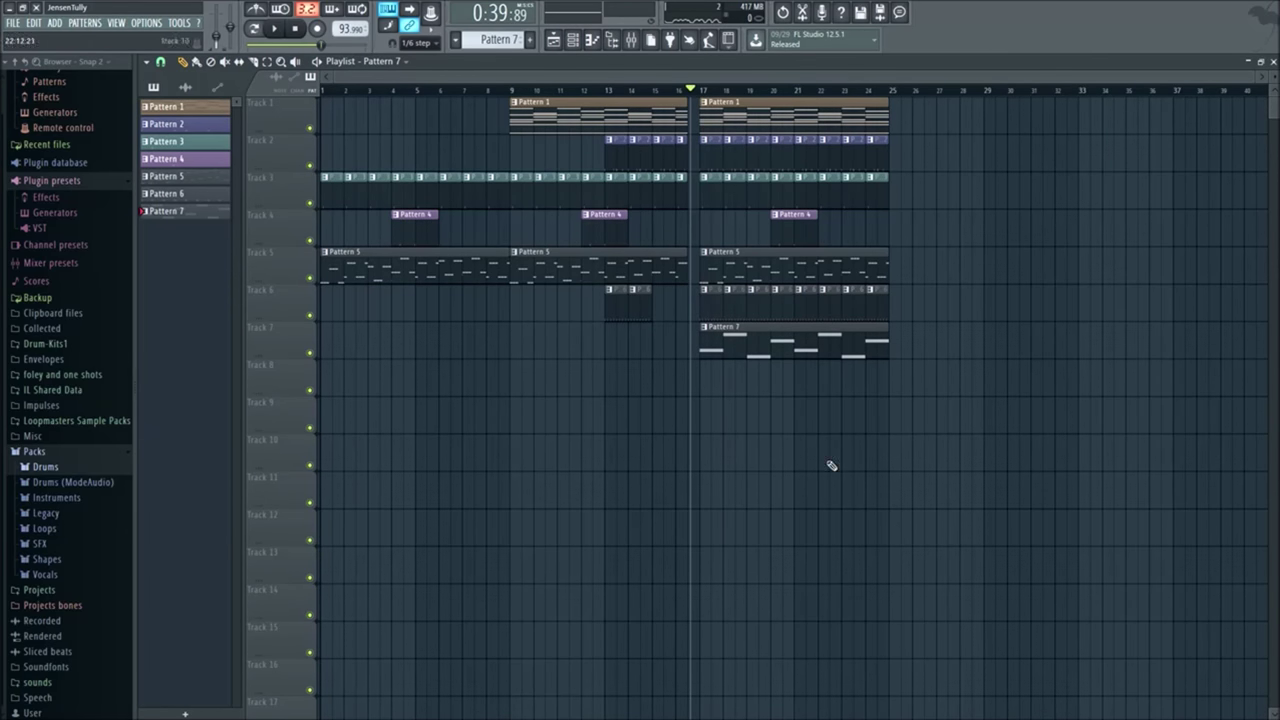
pyautogui.click(631, 41)
pyautogui.click(631, 41)
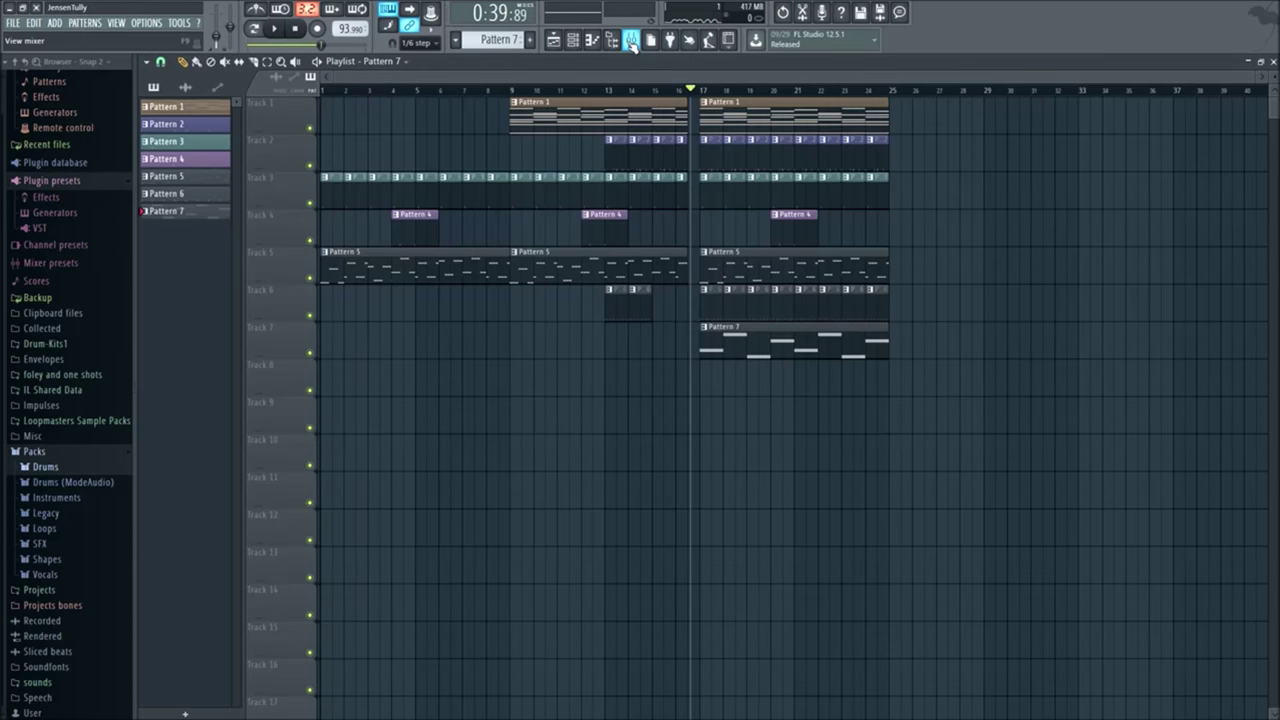
pyautogui.click(572, 40)
pyautogui.rightClick(492, 462)
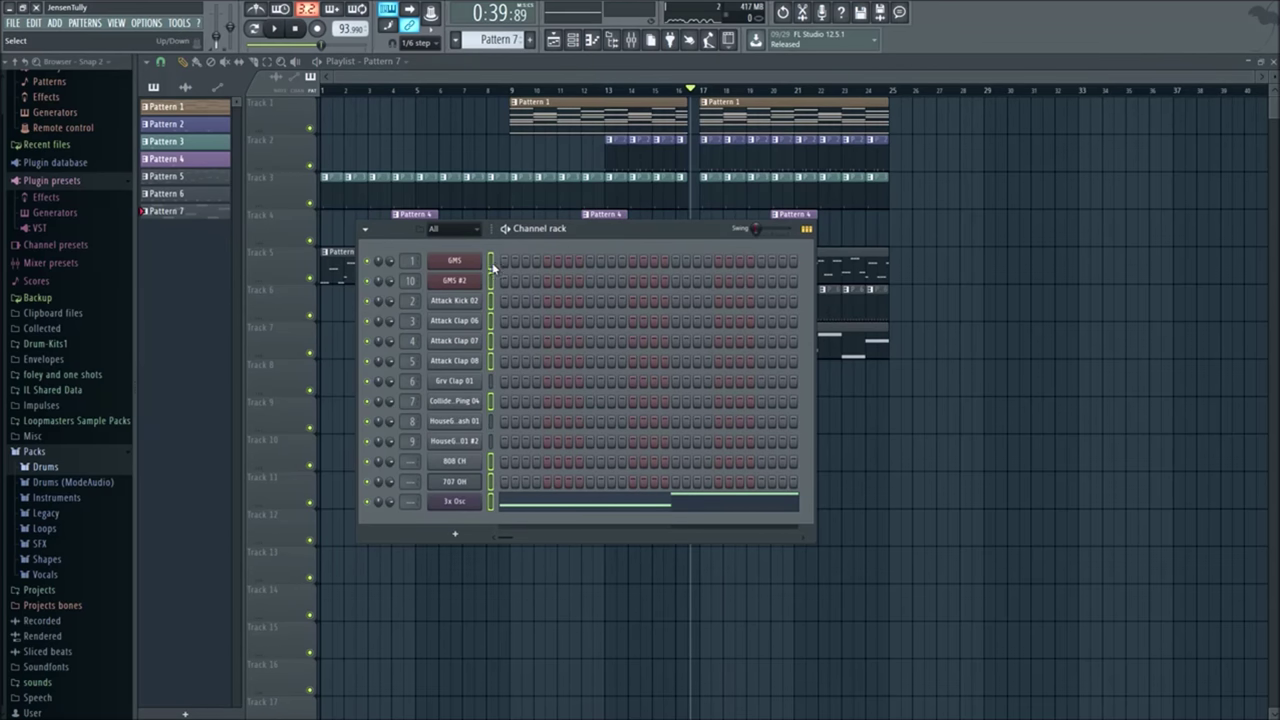
pyautogui.click(492, 401)
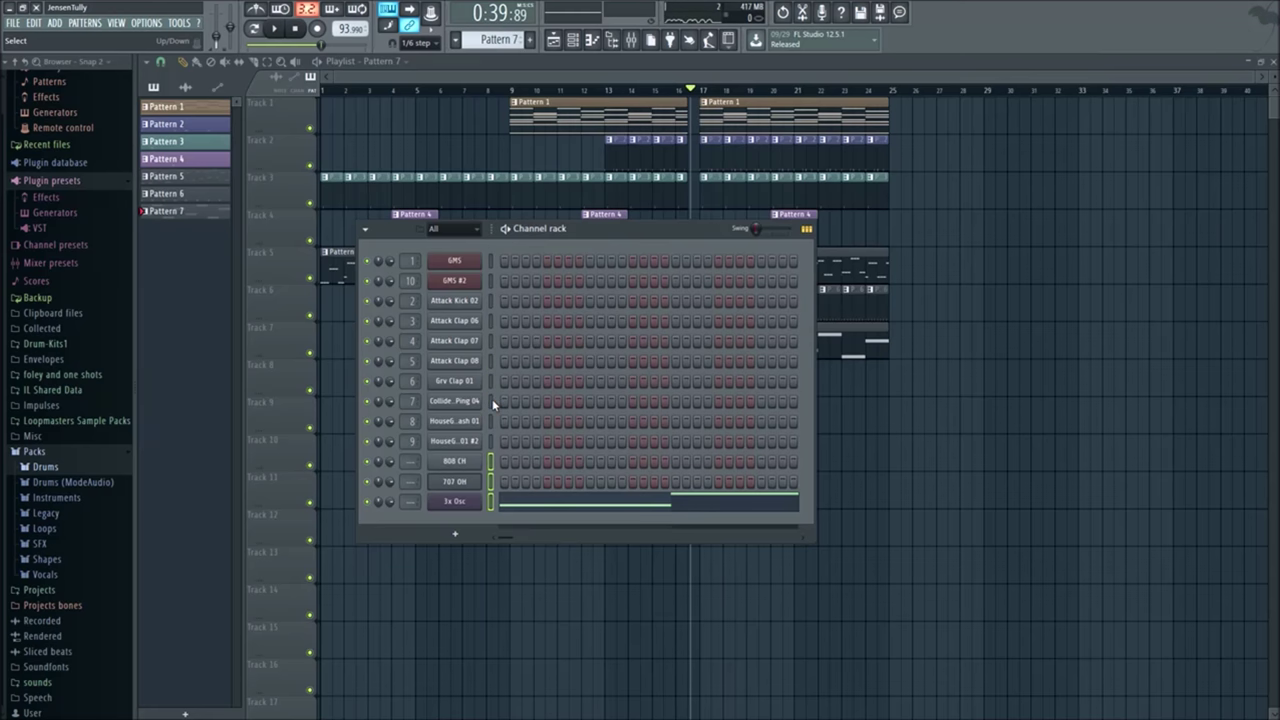
# Step: Play the song with the mixer open and rename mixer track Insert 10 as bass
pyautogui.click(634, 42)
pyautogui.click(296, 132)
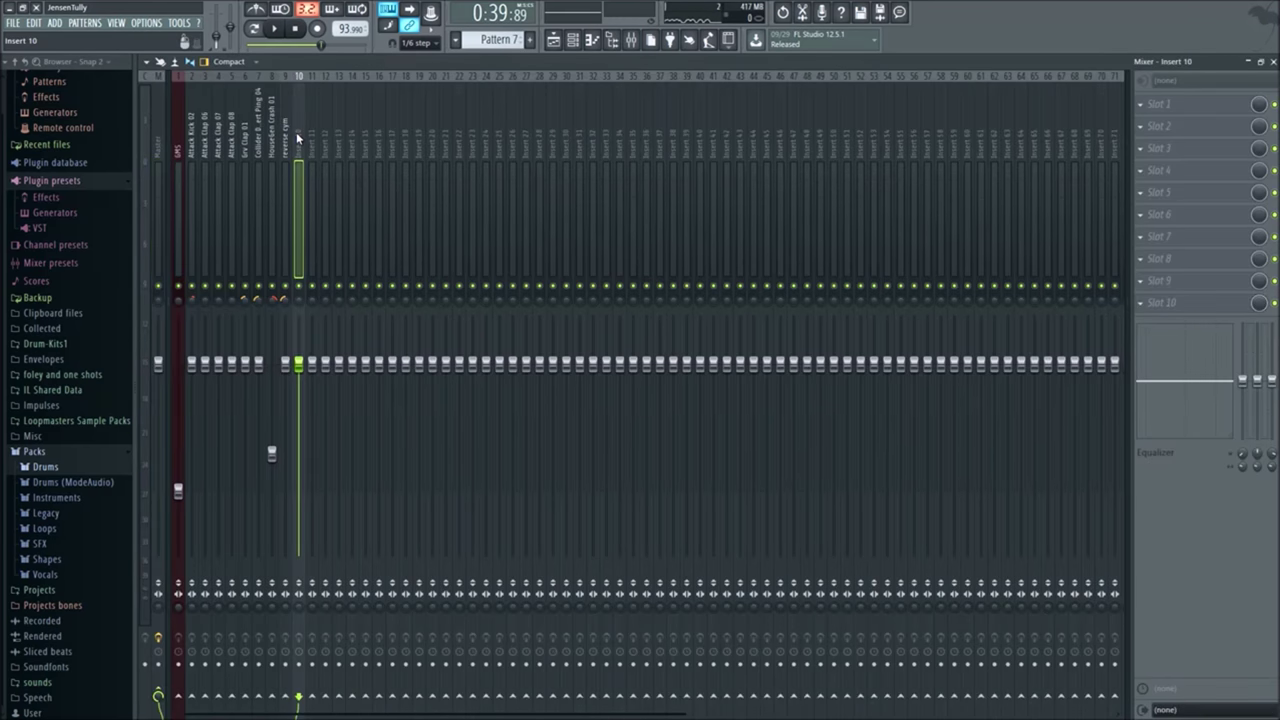
pyautogui.press('space')
pyautogui.rightClick(297, 132)
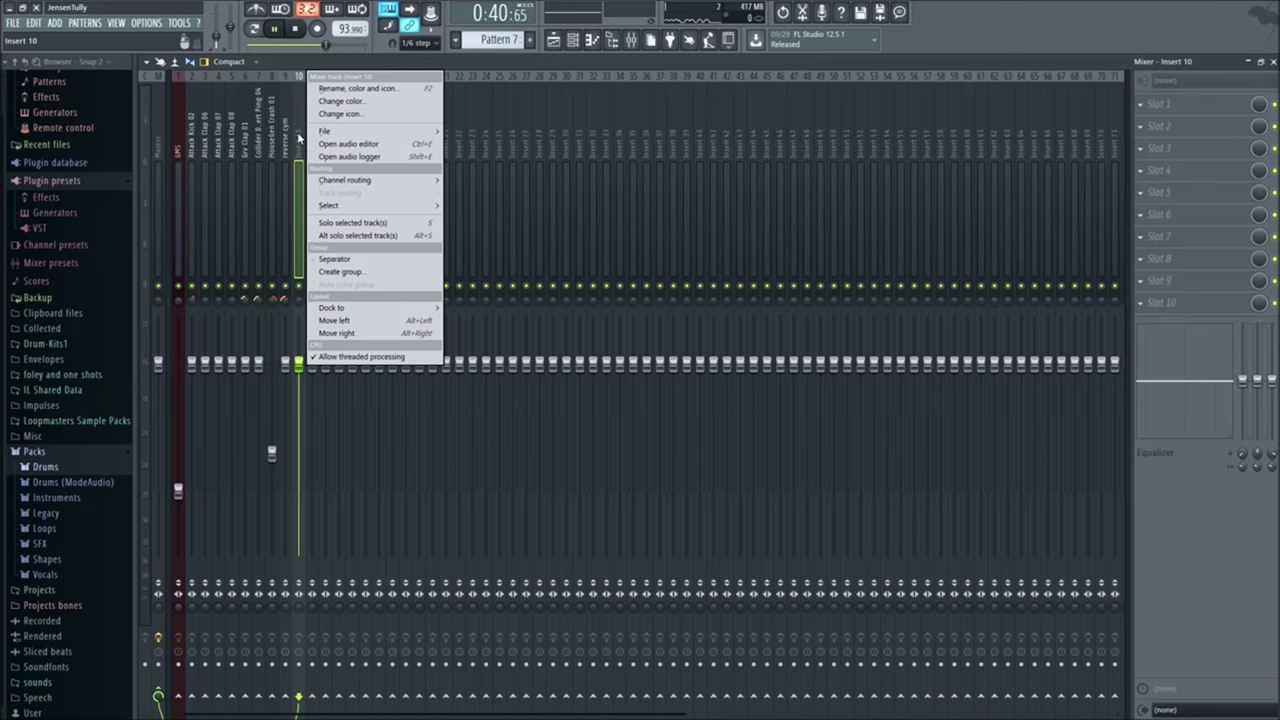
pyautogui.click(301, 142)
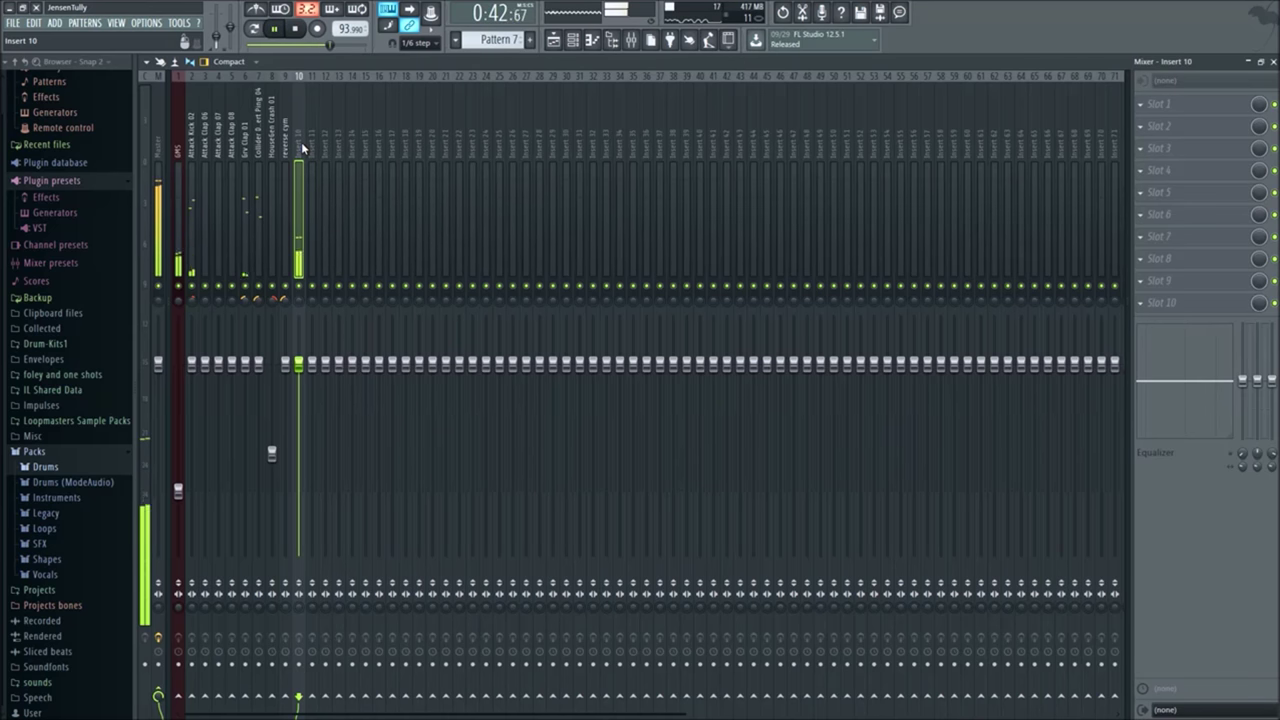
pyautogui.rightClick(301, 142)
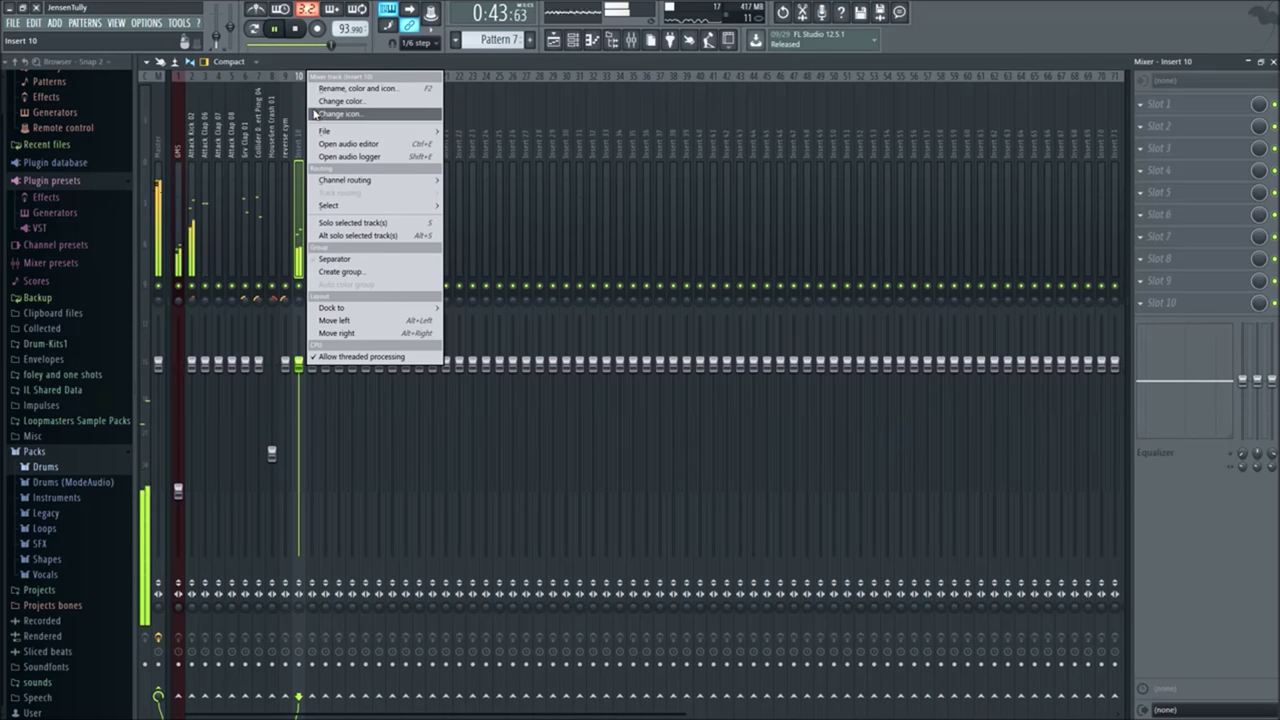
pyautogui.click(372, 89)
pyautogui.write('bass')
pyautogui.press('Return')
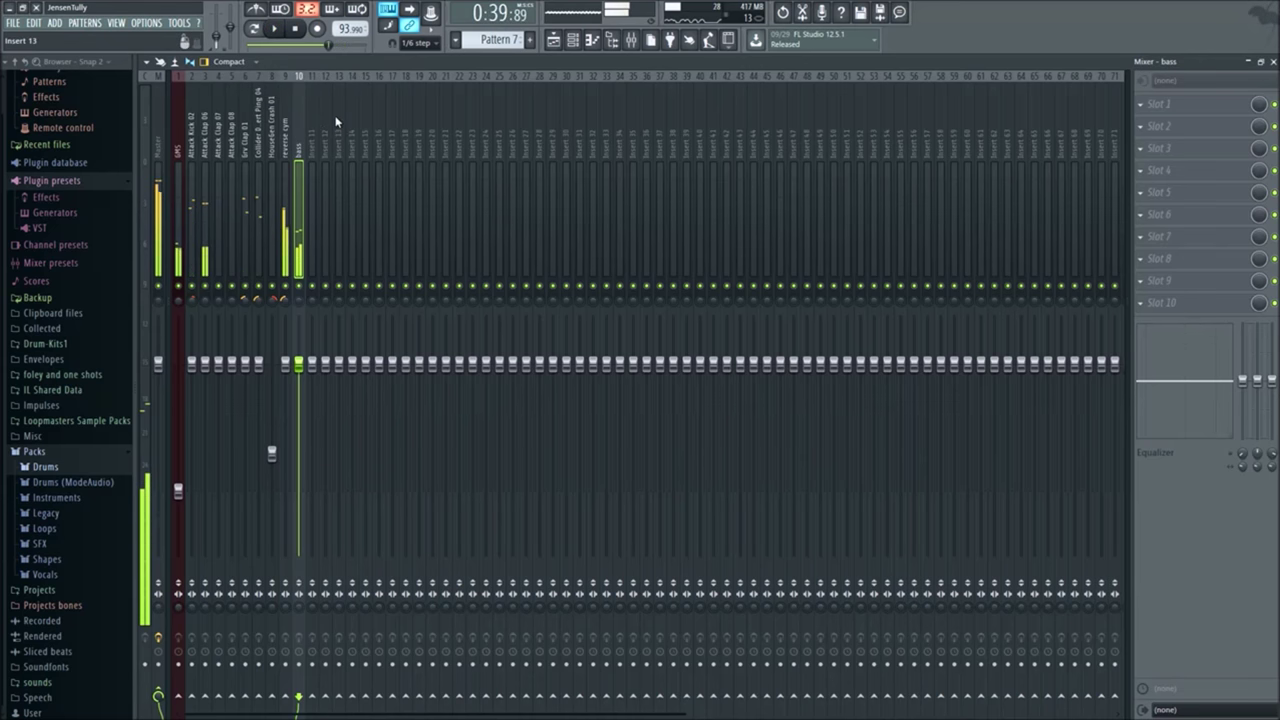
# Step: Route the selected channels to consecutive mixer tracks starting from Insert 11
pyautogui.rightClick(318, 143)
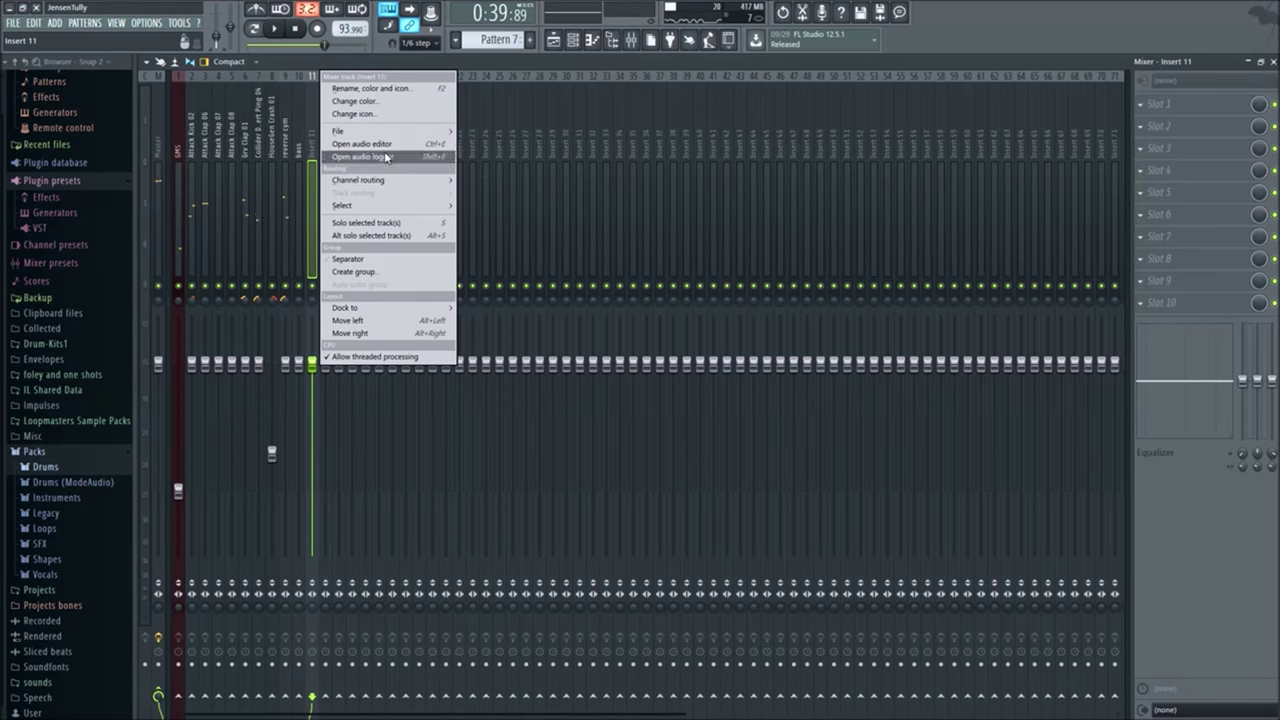
pyautogui.moveTo(386, 181)
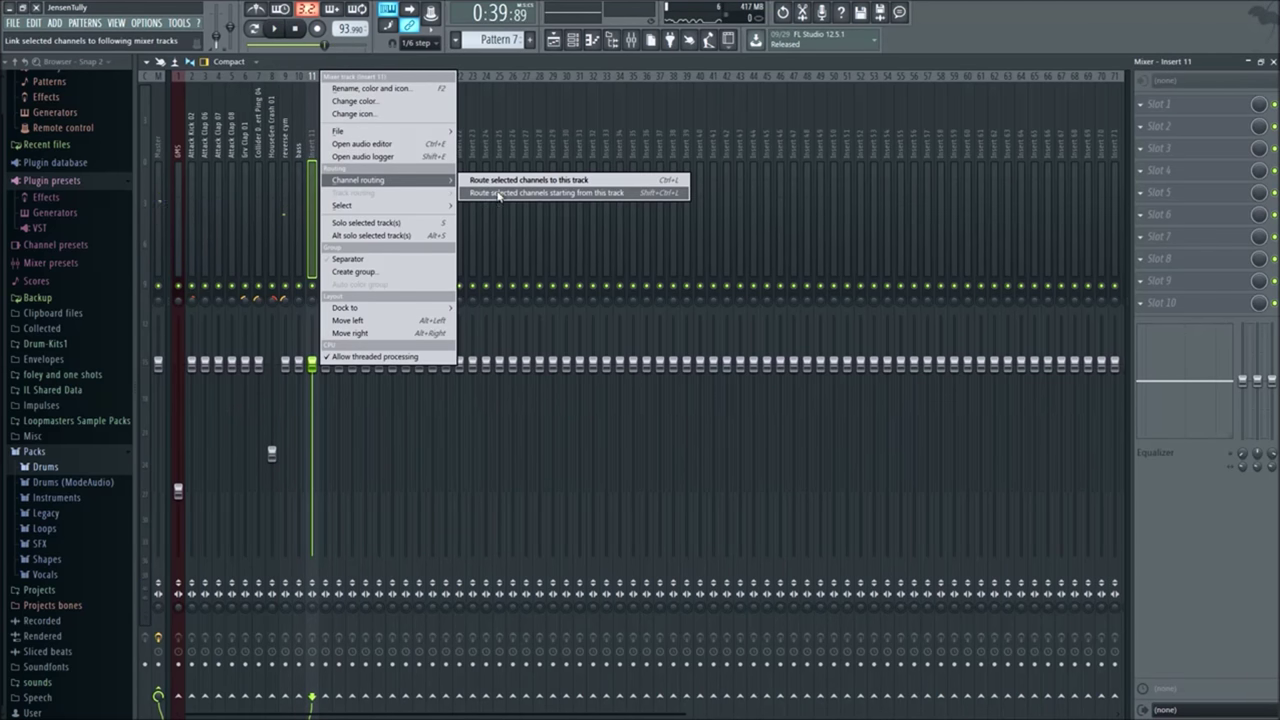
pyautogui.click(508, 194)
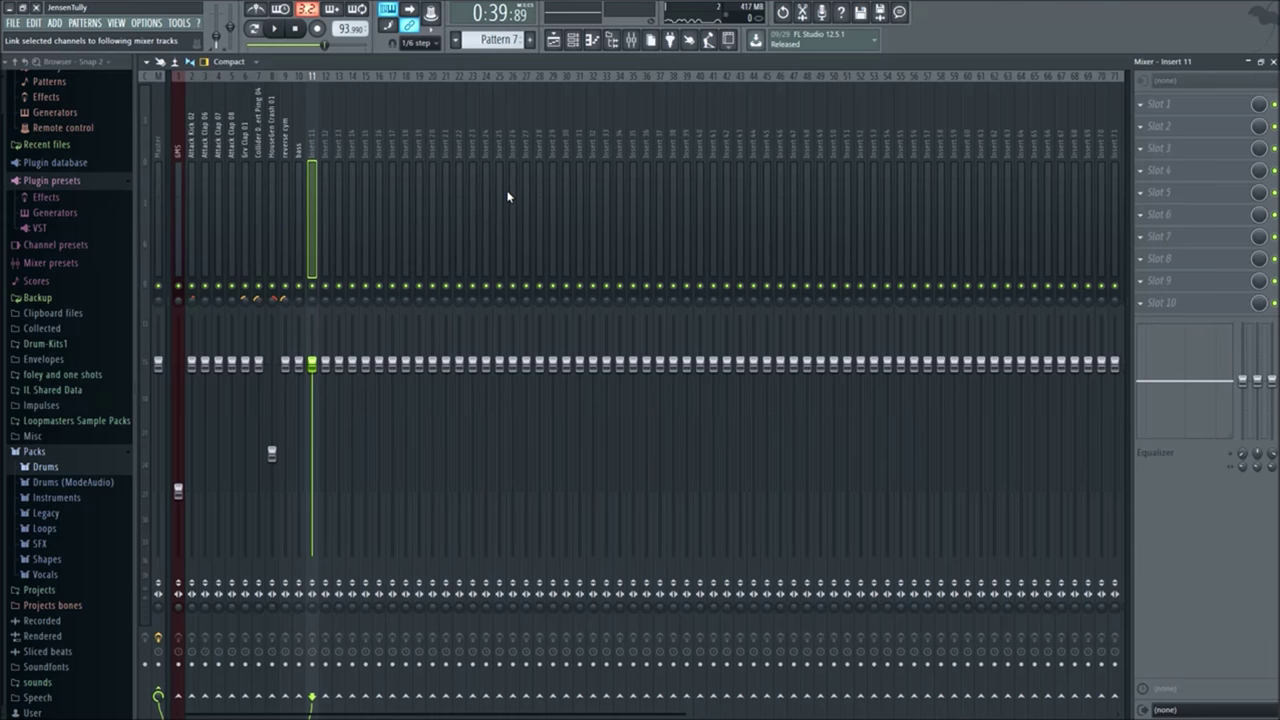
# Step: Play the song and check the new channel routing in the mixer and channel rack
pyautogui.press('space')
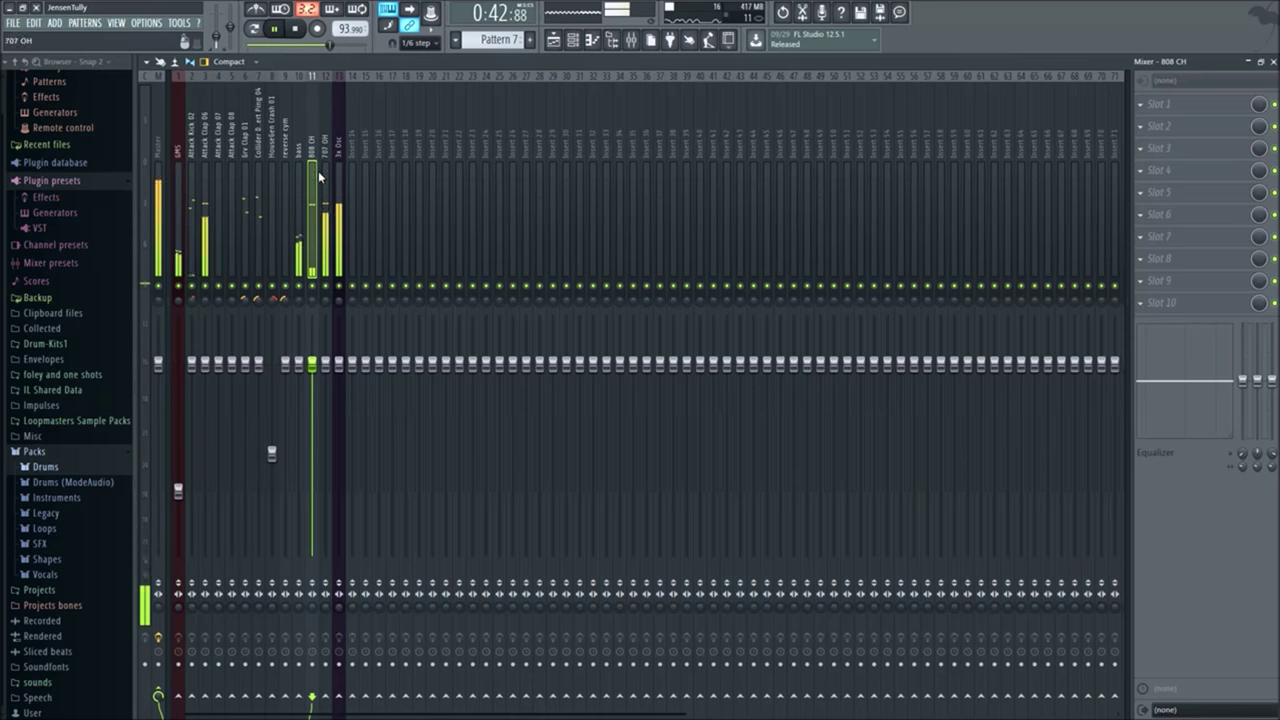
pyautogui.click(297, 186)
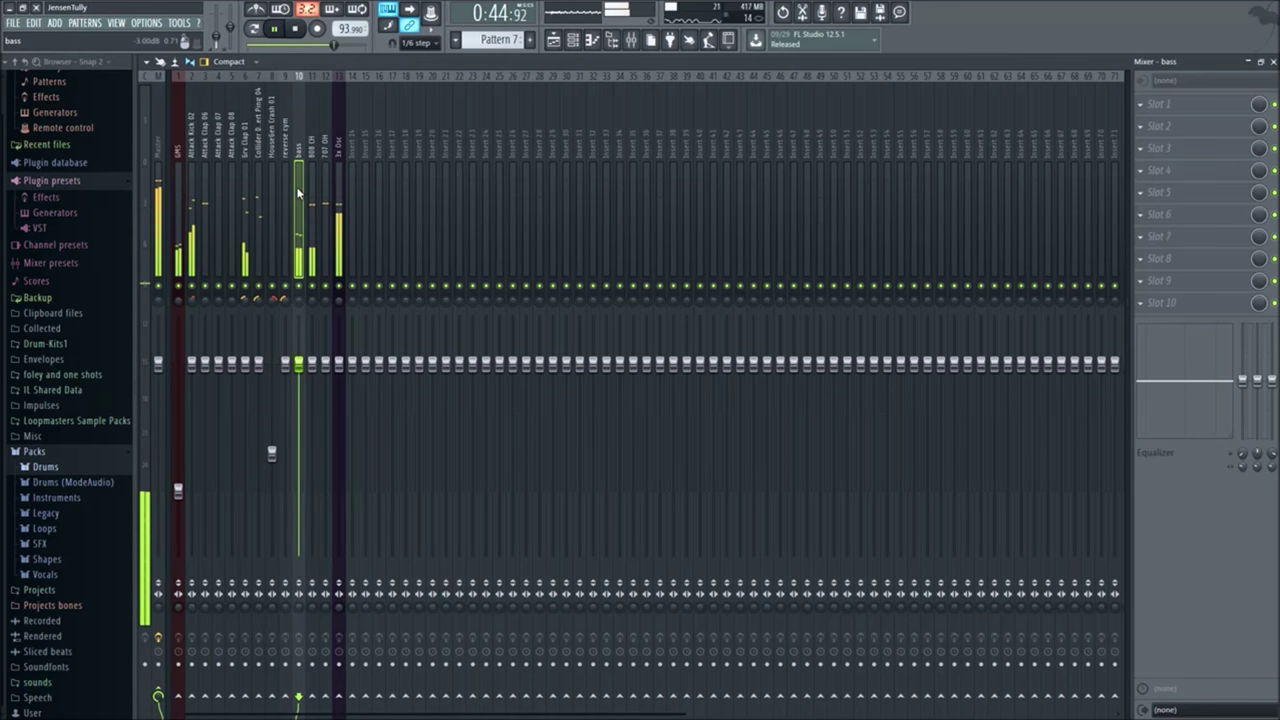
pyautogui.click(576, 40)
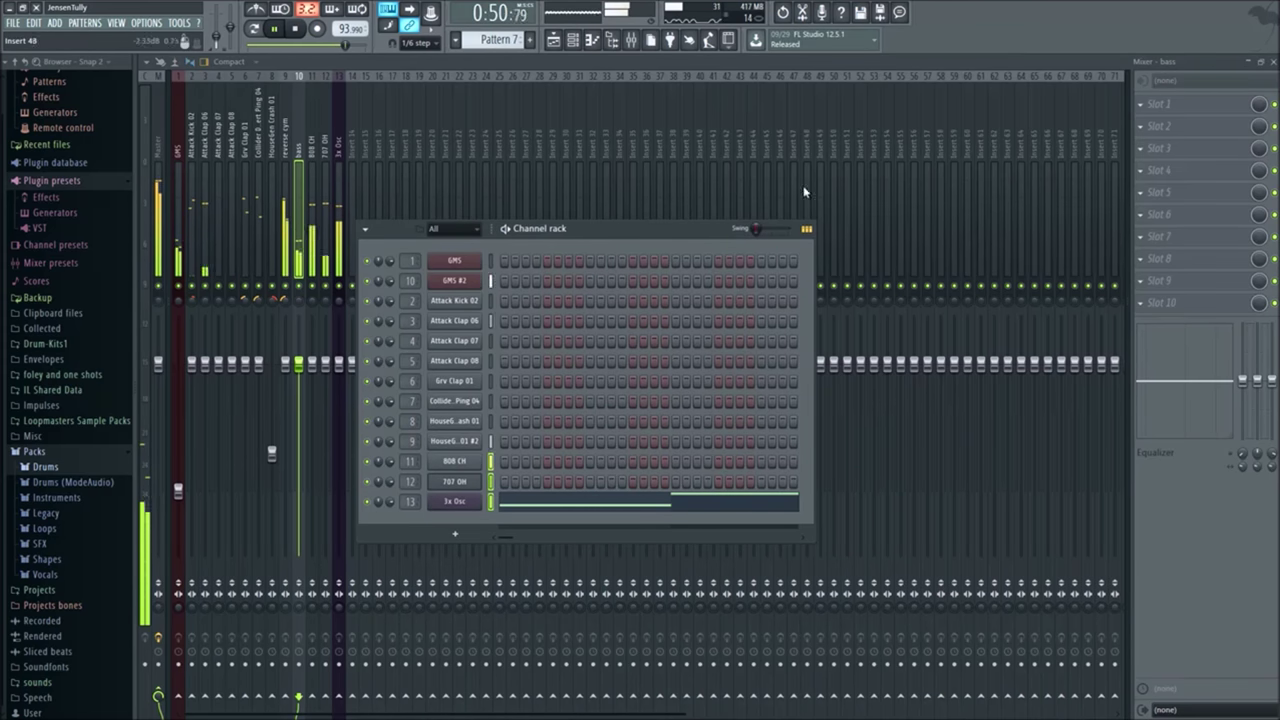
pyautogui.press('F6')
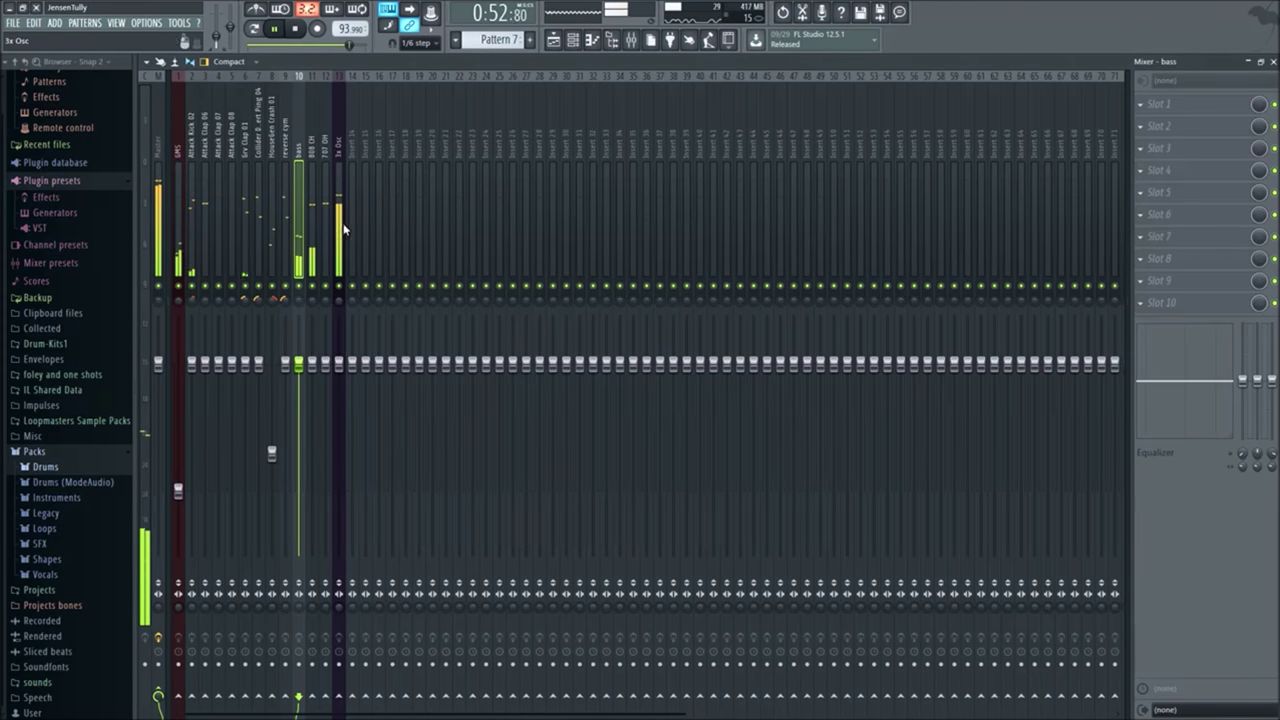
pyautogui.press('space')
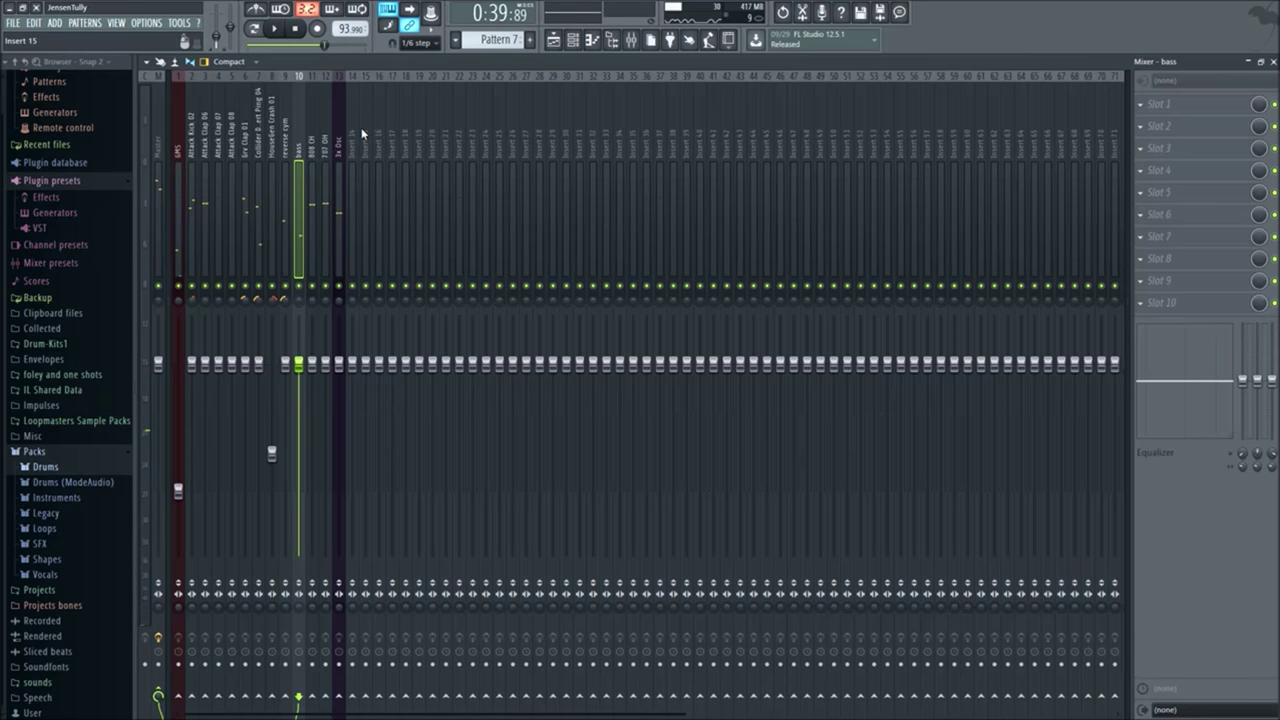
# Step: Insert Fruity Parametric EQ 2 in the first effect slot of the 3x Osc mixer track while the song plays
pyautogui.click(340, 152)
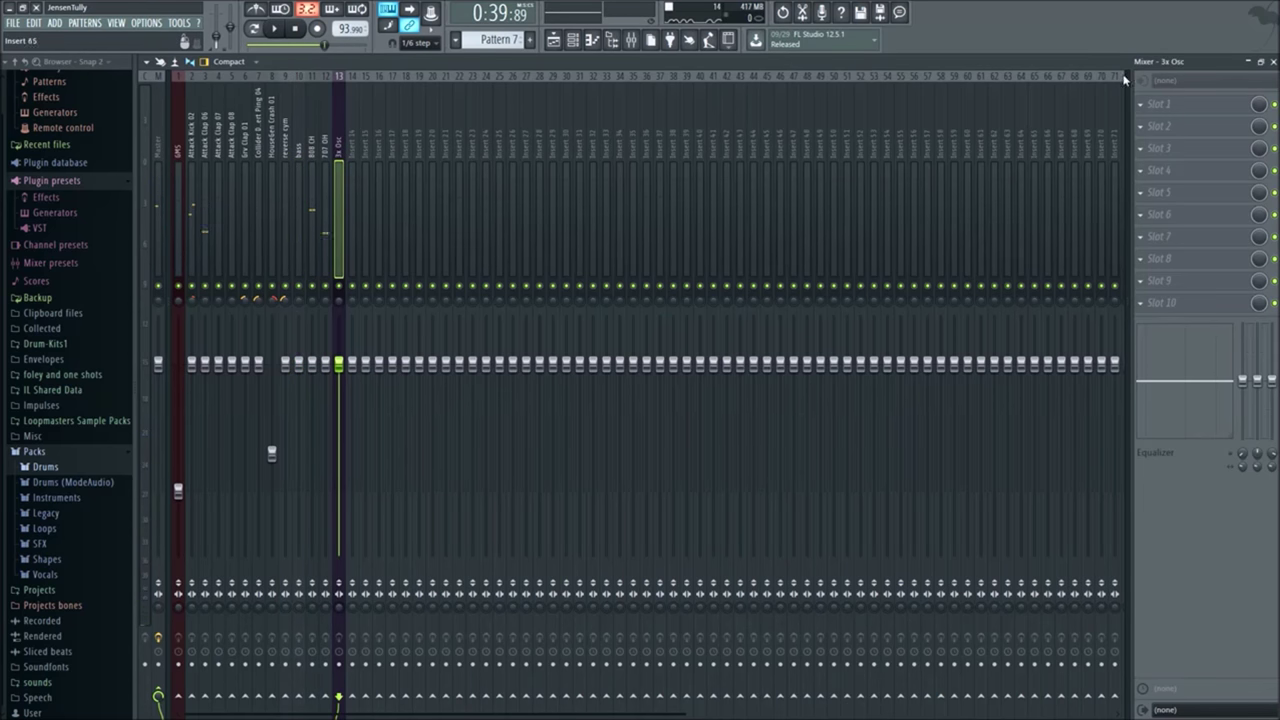
pyautogui.click(1145, 100)
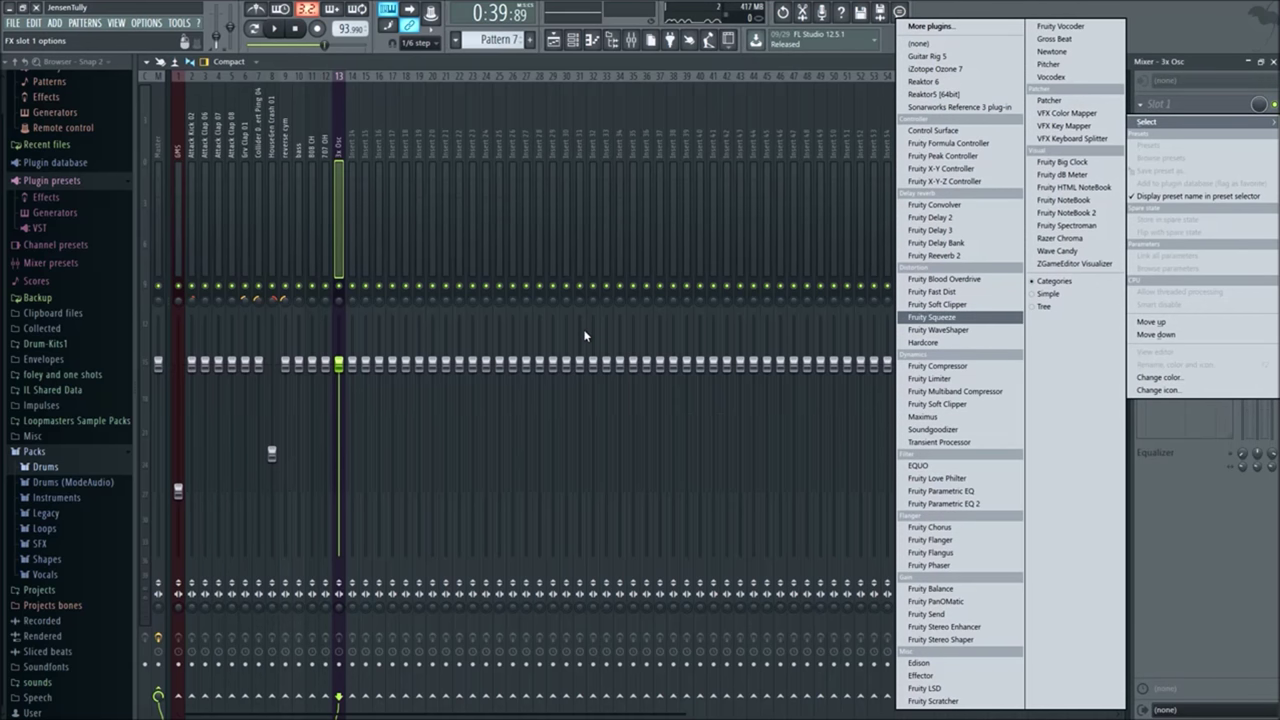
pyautogui.click(190, 58)
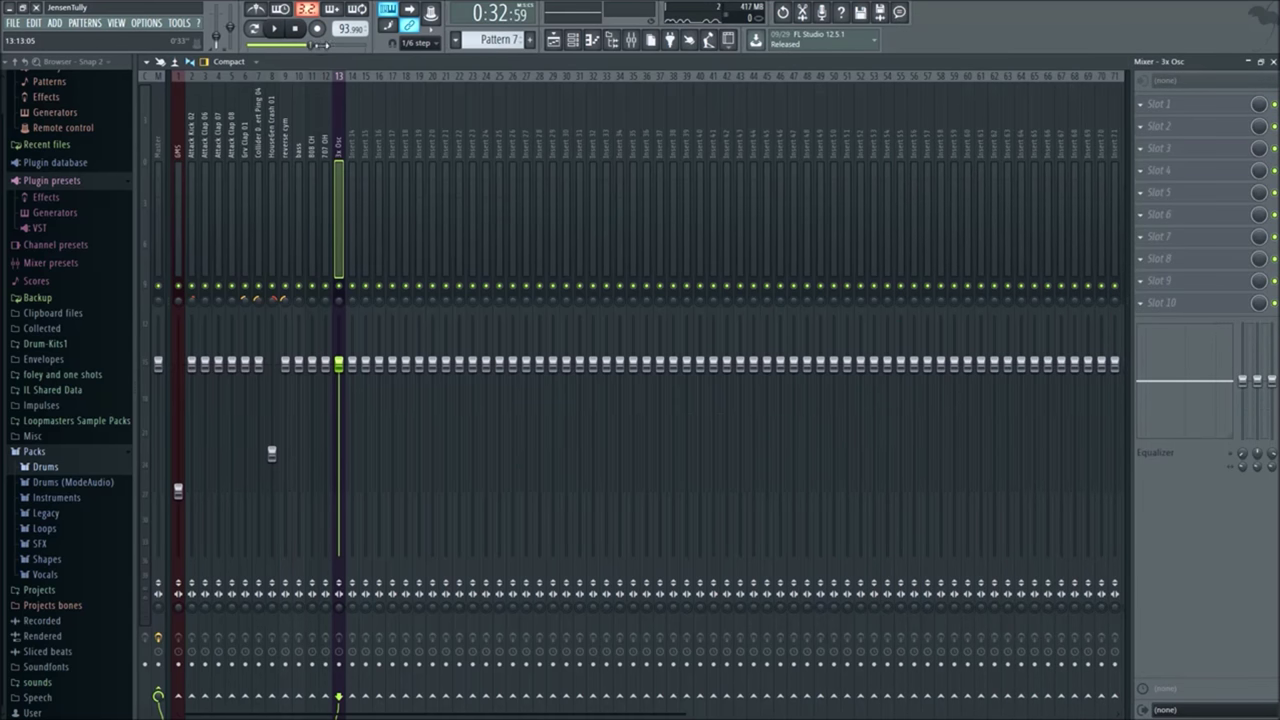
pyautogui.press('space')
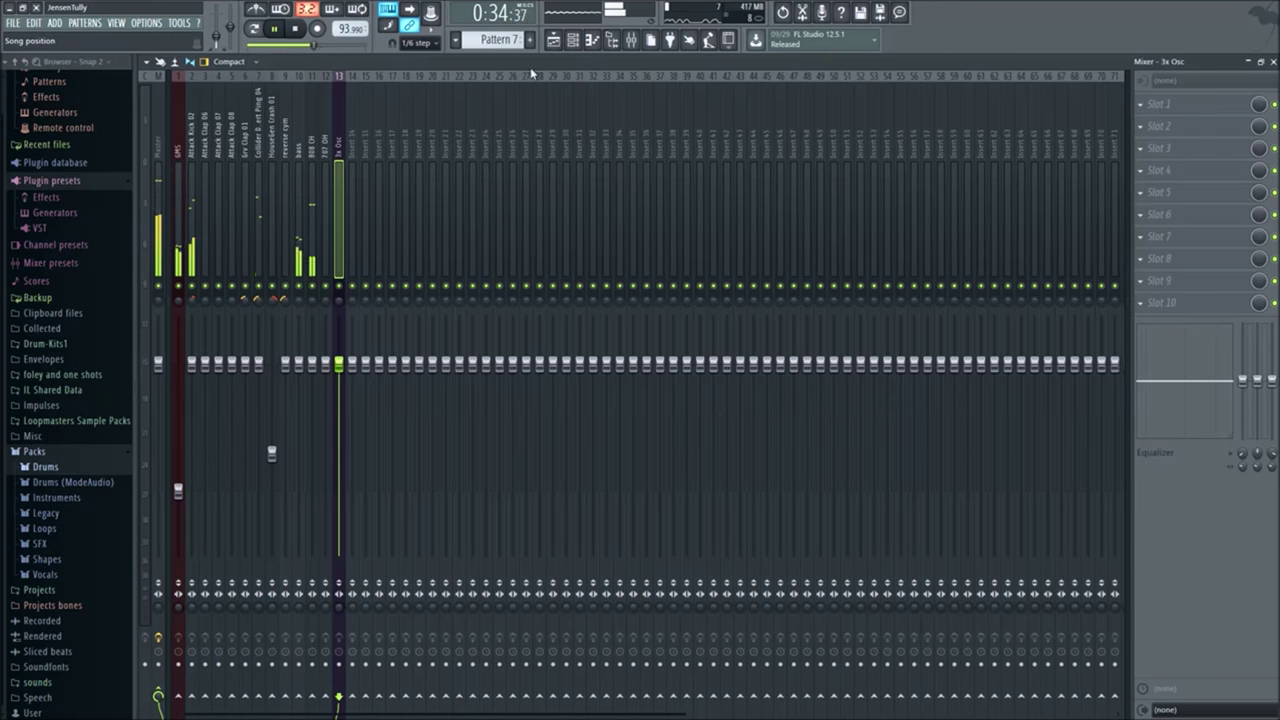
pyautogui.click(1176, 106)
pyautogui.click(985, 508)
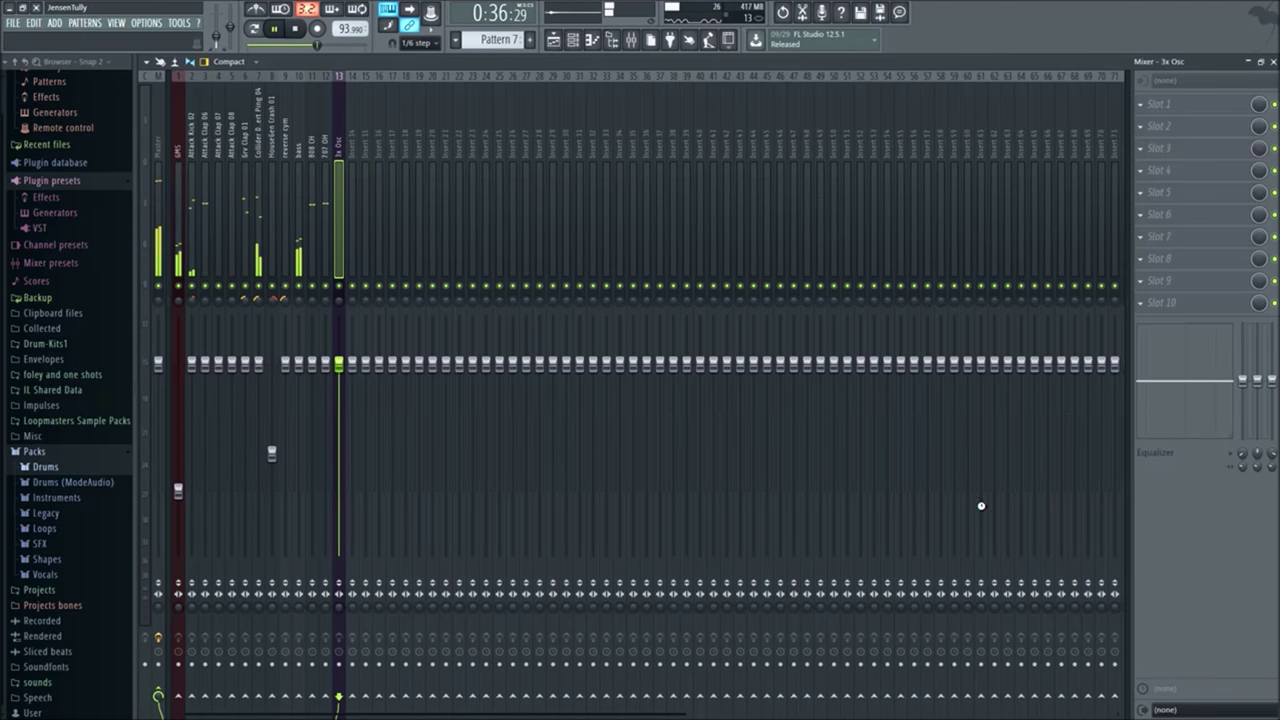
# Step: Shape the 3x Osc equalizer to lift the low end slightly, cut band 3 near 390 Hz and remove the highs
pyautogui.moveTo(491, 194); pyautogui.dragTo(749, 320)
pyautogui.moveTo(534, 418); pyautogui.dragTo(611, 458)
pyautogui.moveTo(713, 418); pyautogui.dragTo(631, 474)
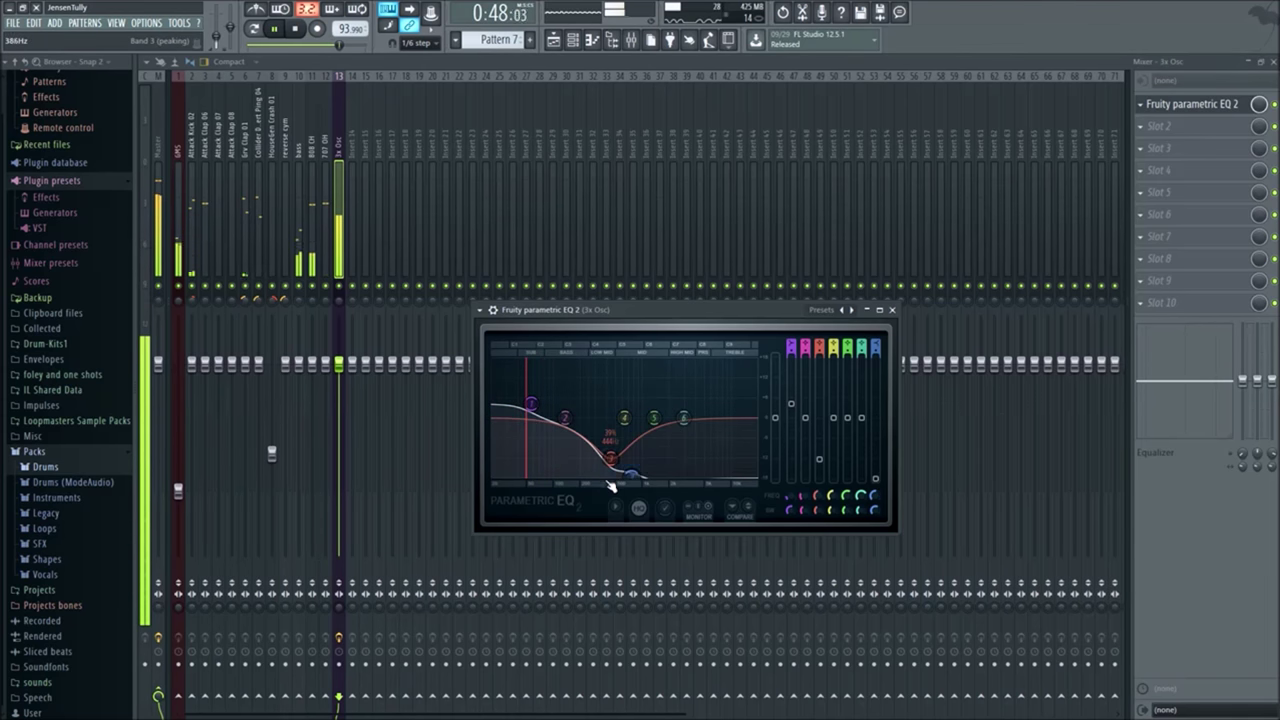
pyautogui.click(892, 310)
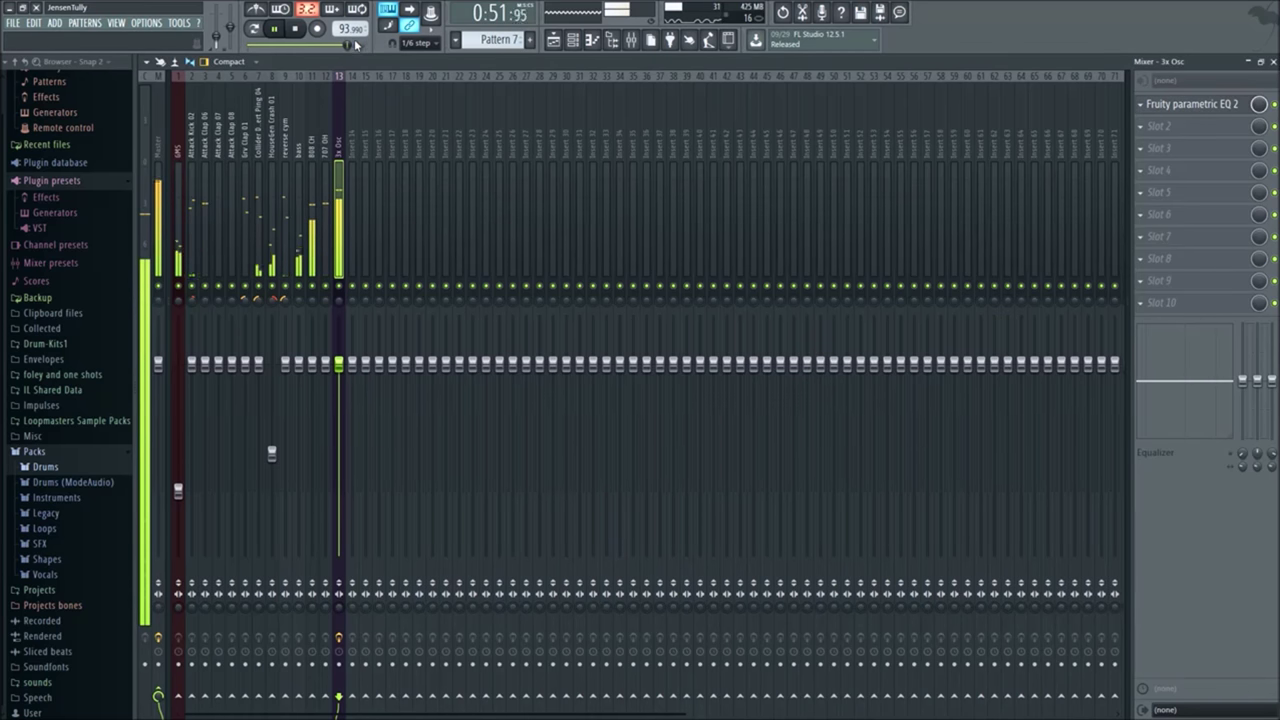
# Step: Play the song and check in the mixer and channel rack which sounds feed the GMS and bass tracks
pyautogui.click(178, 155)
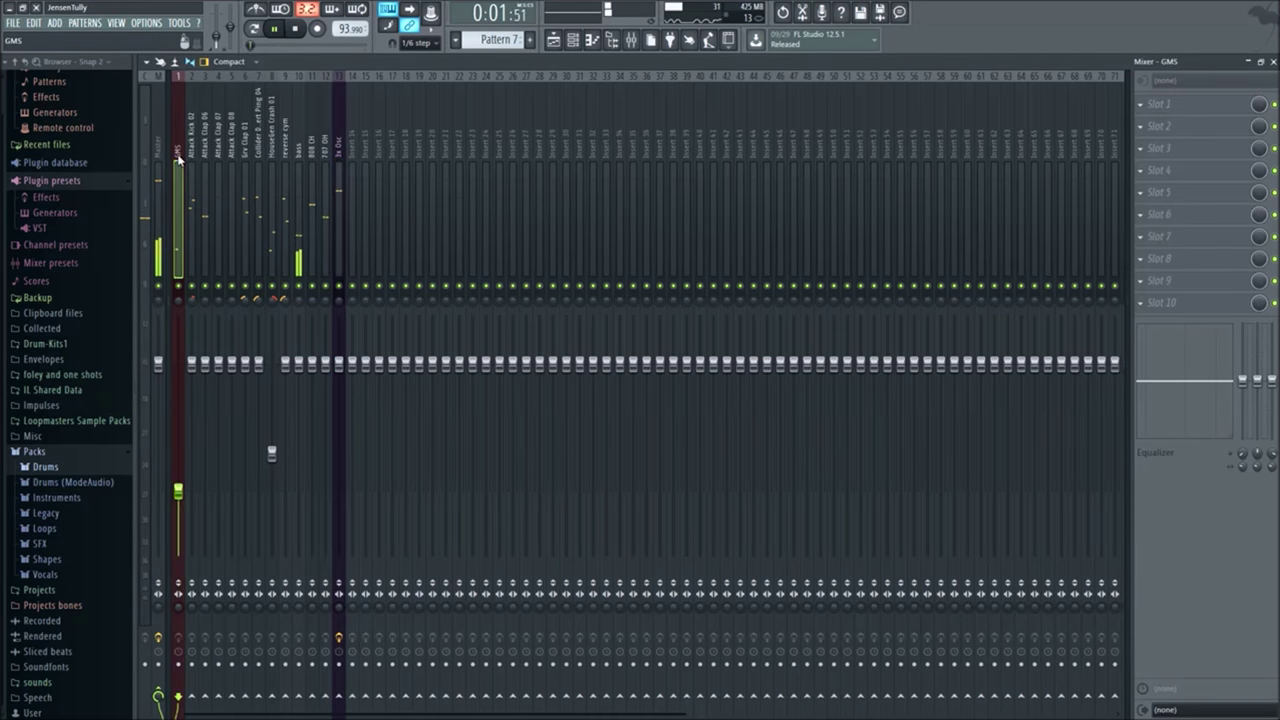
pyautogui.click(295, 150)
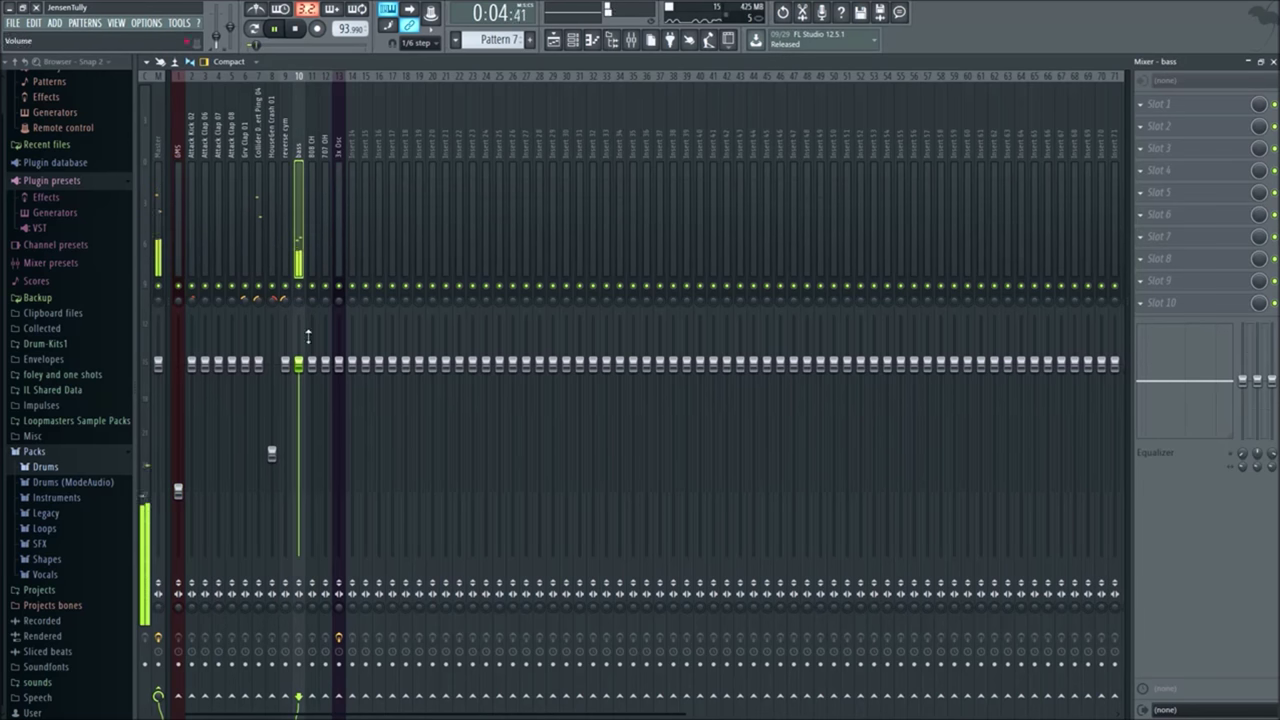
pyautogui.rightClick(299, 150)
pyautogui.click(300, 150)
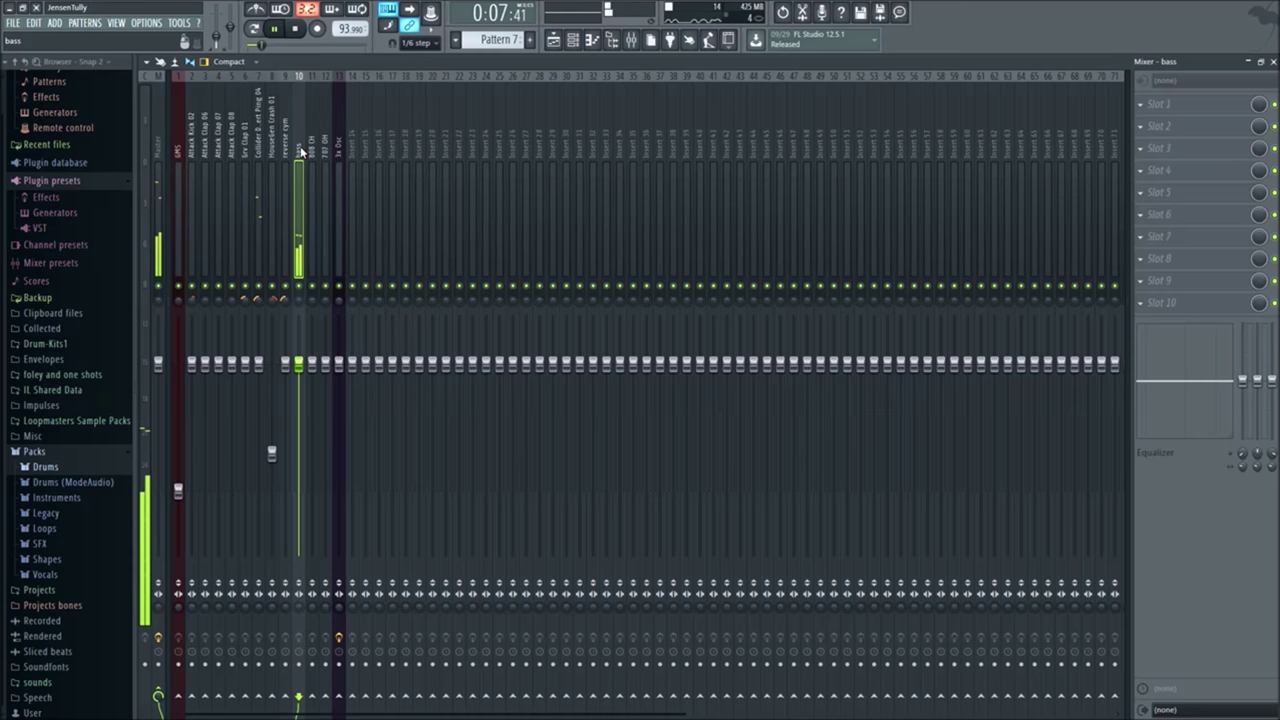
pyautogui.press('space')
pyautogui.click(589, 42)
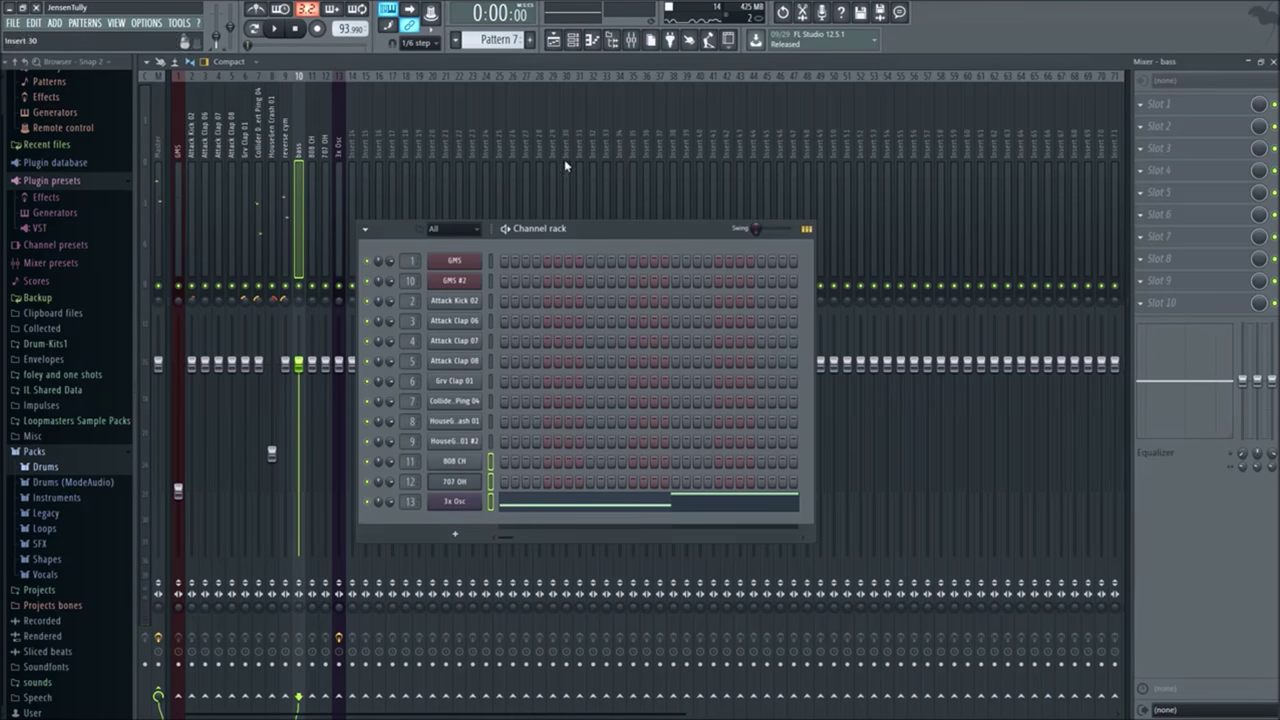
pyautogui.rightClick(301, 146)
pyautogui.press('Escape')
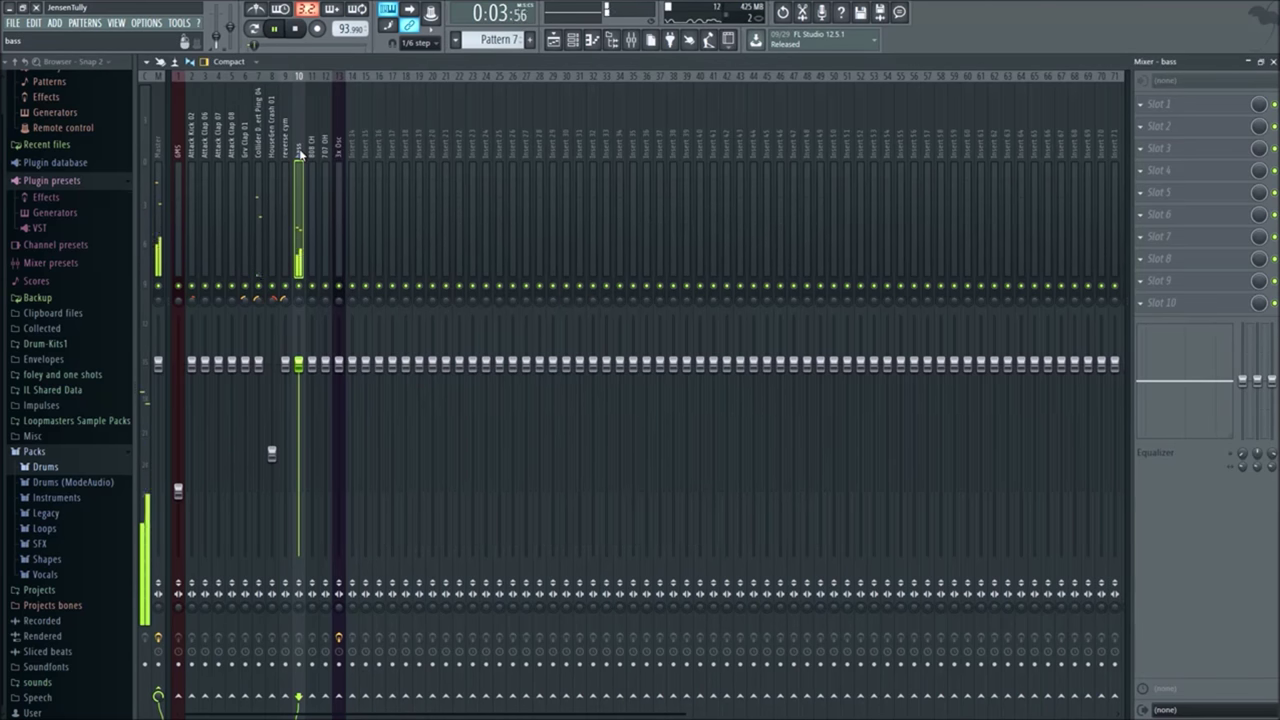
pyautogui.press('space')
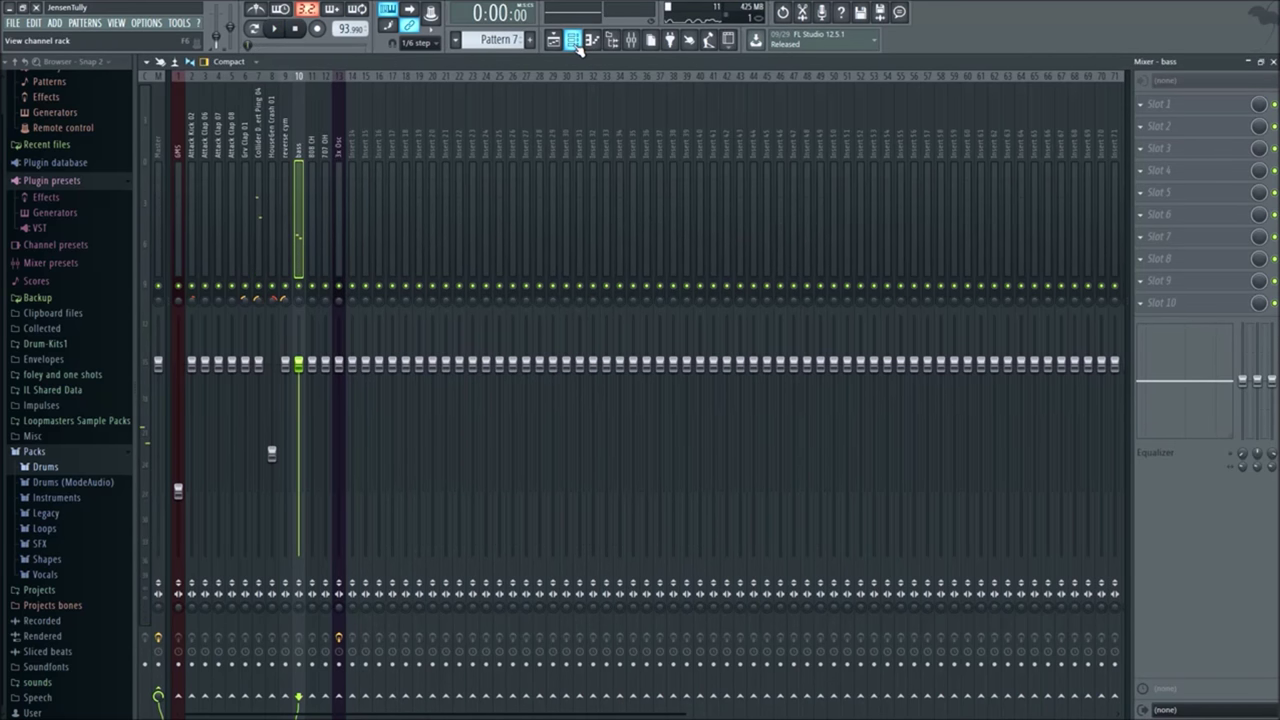
# Step: Rename the bass mixer track as Melody
pyautogui.rightClick(299, 152)
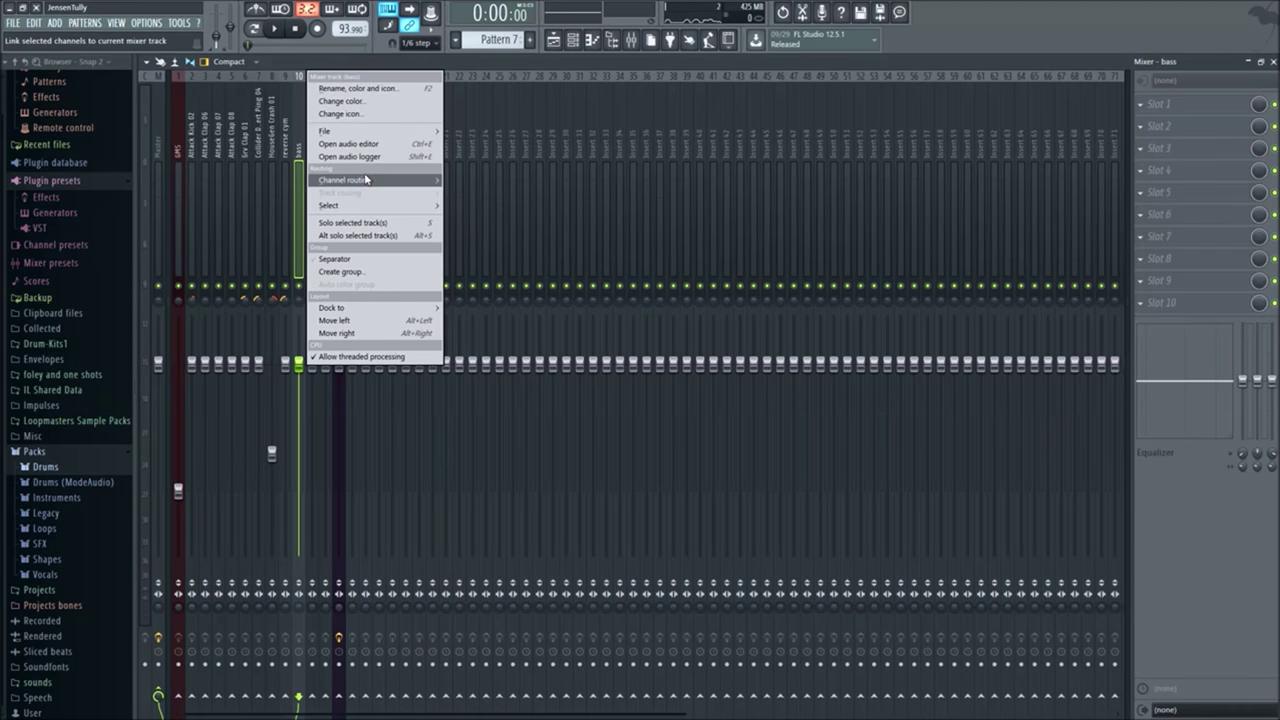
pyautogui.click(380, 94)
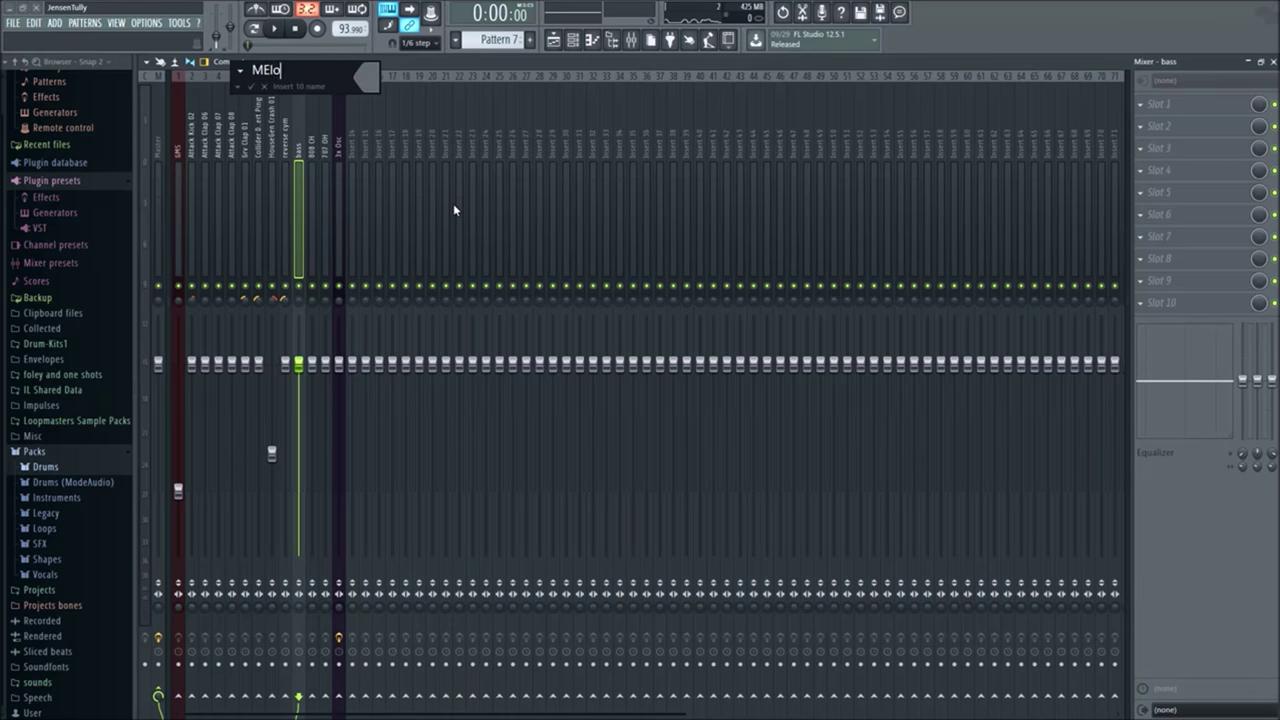
pyautogui.write('Melody')
pyautogui.press('Return')
# Step: Play the song and slightly lower the volumes of the Melody and HouseGen Crash 01 mixer tracks
pyautogui.press('space')
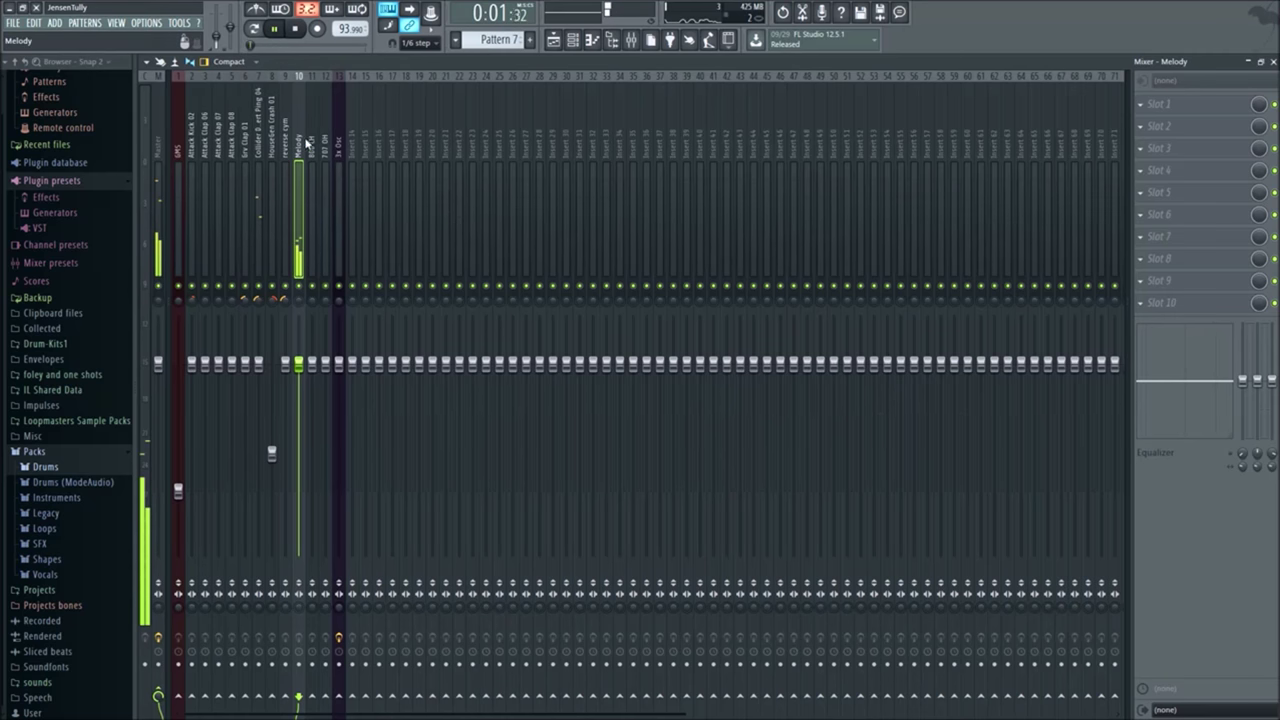
pyautogui.moveTo(299, 366); pyautogui.dragTo(304, 394)
pyautogui.moveTo(273, 453); pyautogui.dragTo(307, 474)
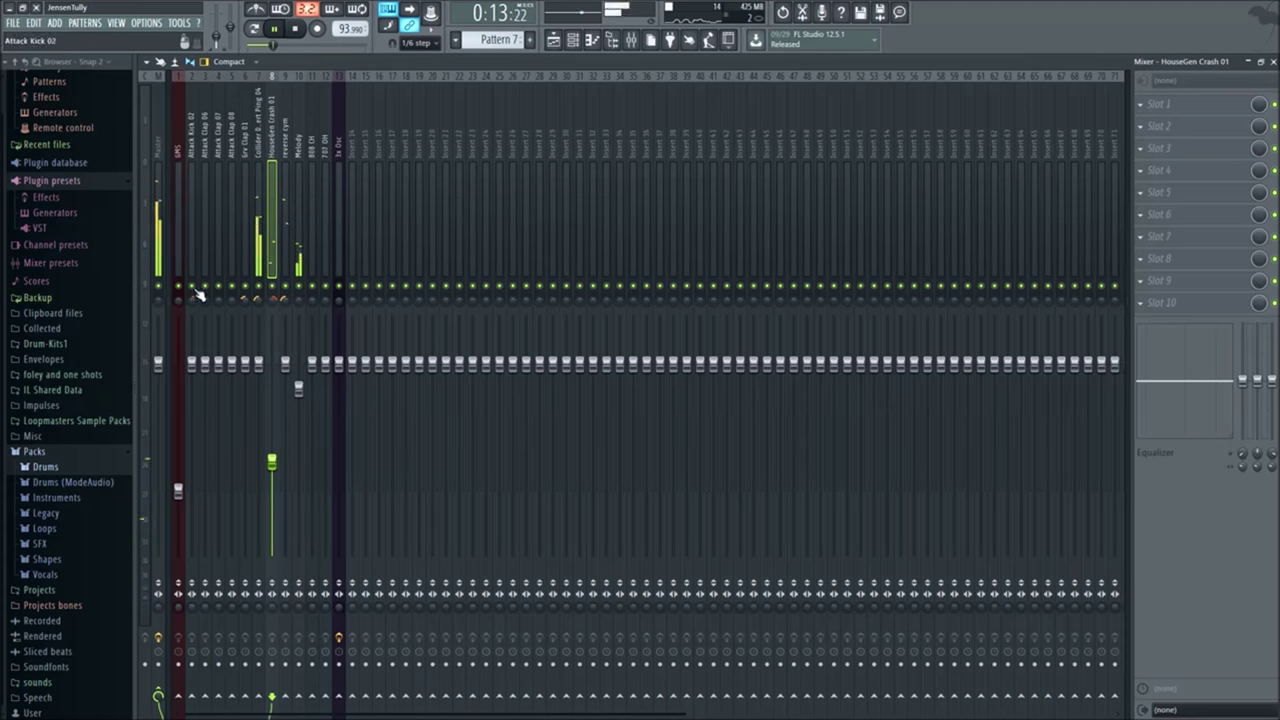
# Step: In Pattern 2, add Attack Clap 06, 07 and 08 hits on the same step as the Grv Clap 01 hit
pyautogui.click(592, 40)
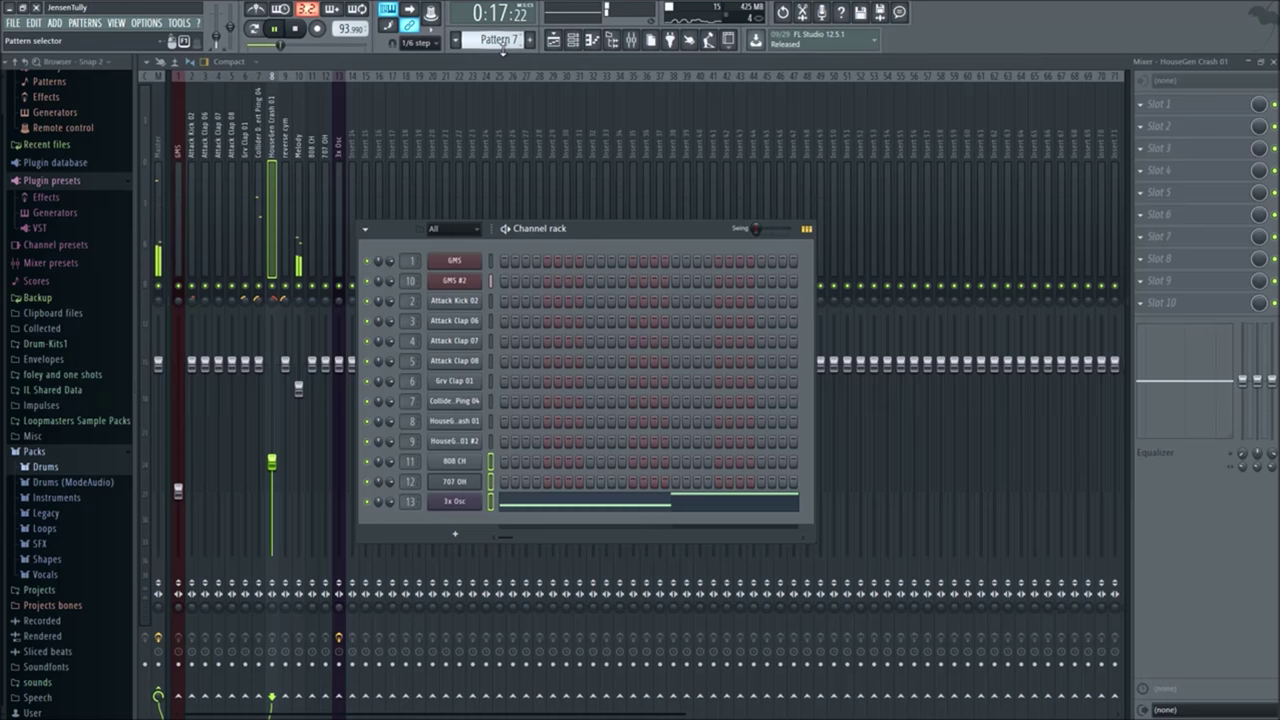
pyautogui.scroll(5, 504, 40)
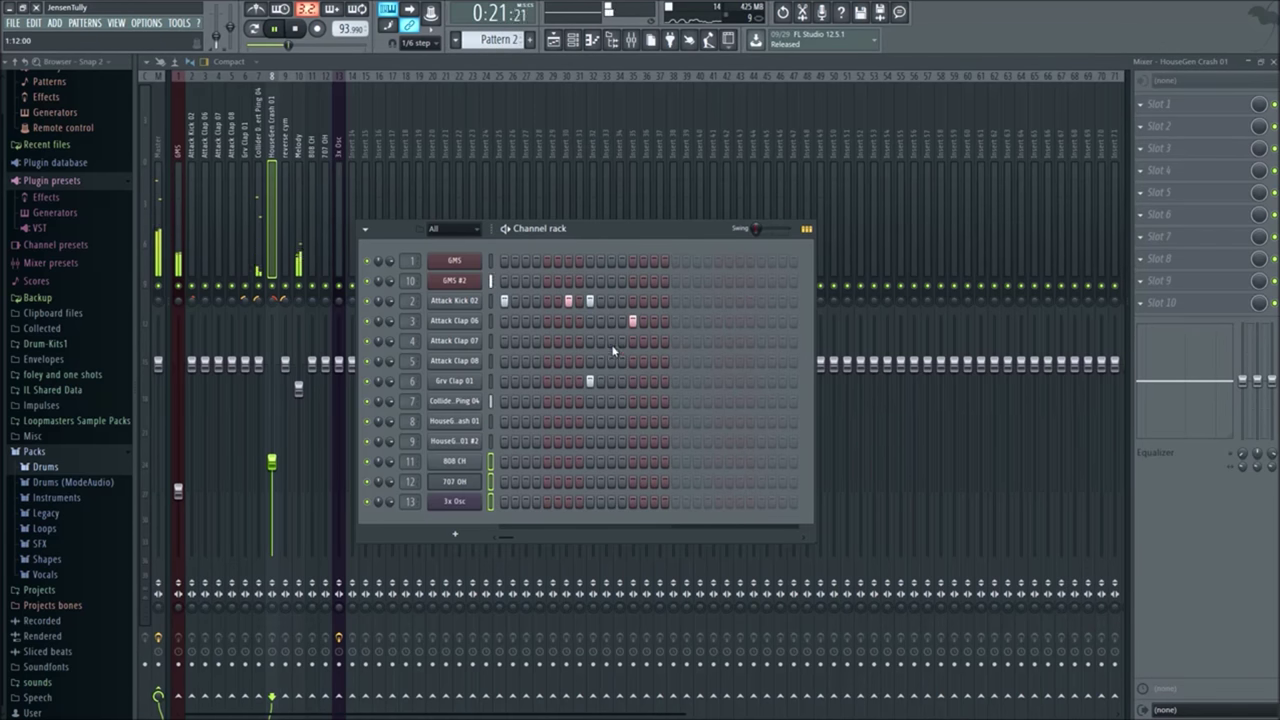
pyautogui.moveTo(290, 45); pyautogui.dragTo(312, 55)
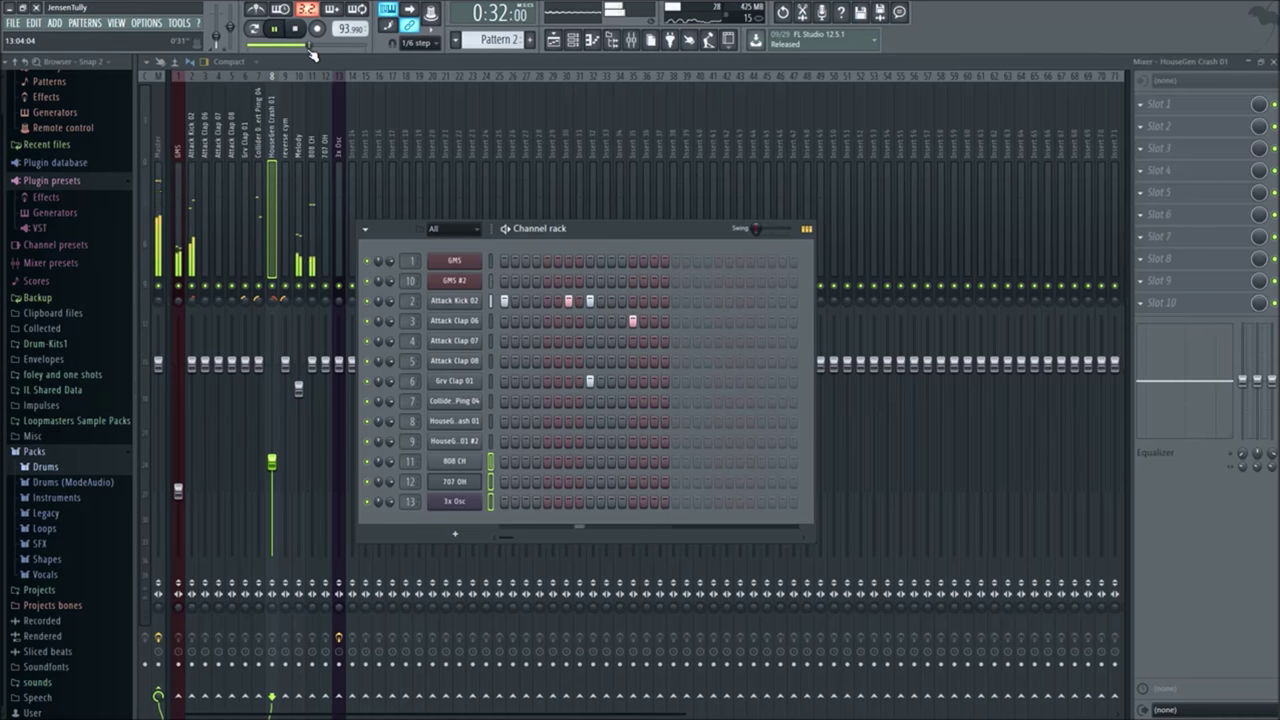
pyautogui.click(590, 361)
pyautogui.click(597, 341)
pyautogui.click(590, 321)
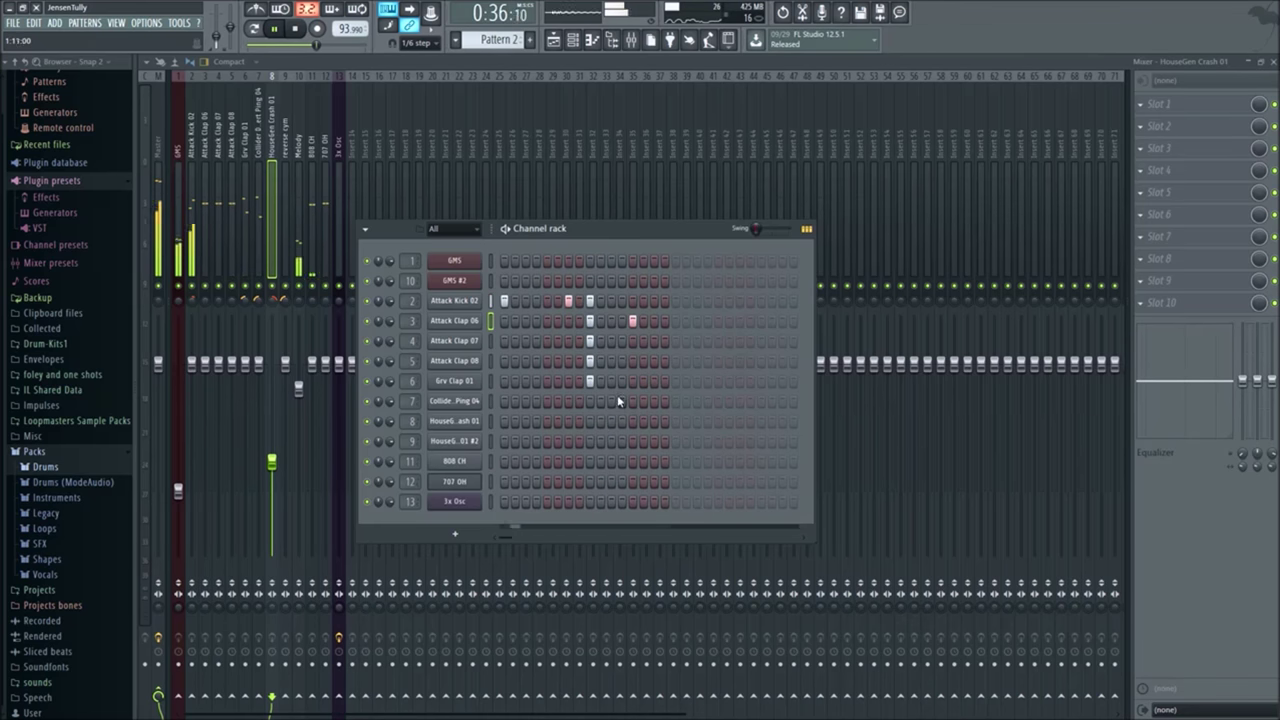
# Step: Apply a small time shift to the Attack Kick 02, Attack Clap 07 and Attack Clap 08 channels
pyautogui.click(456, 304)
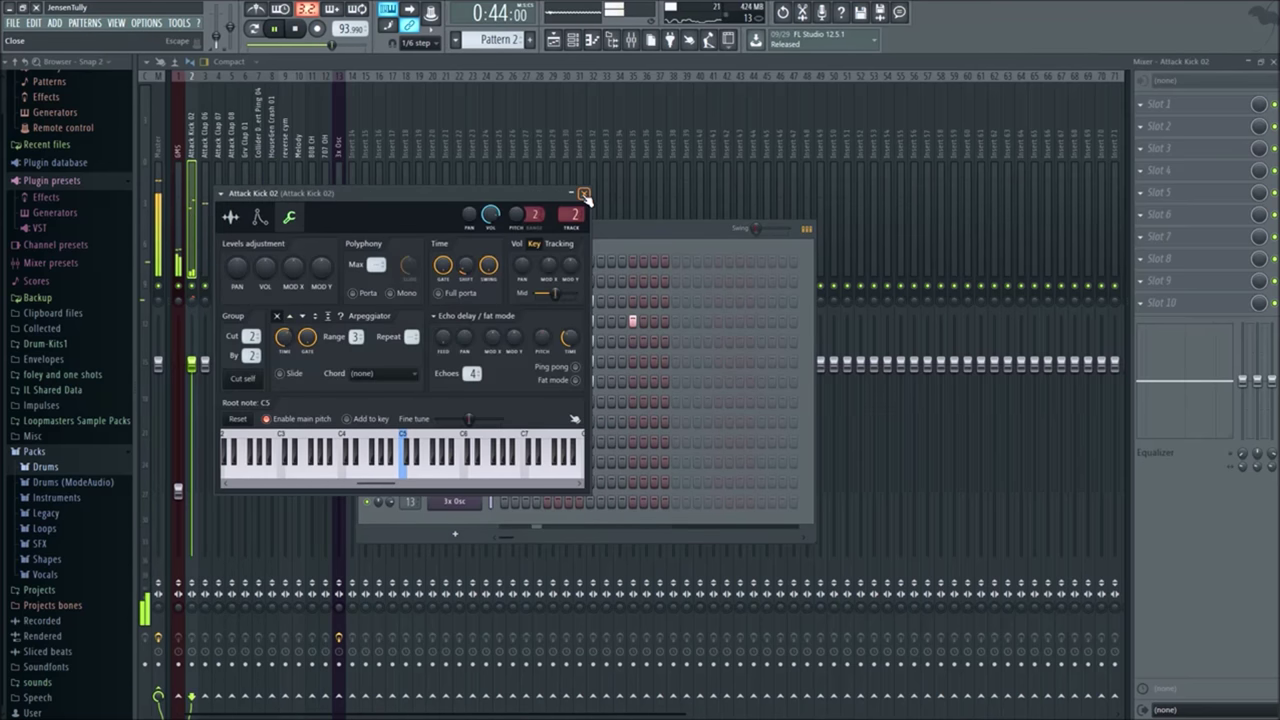
pyautogui.click(585, 194)
pyautogui.click(456, 344)
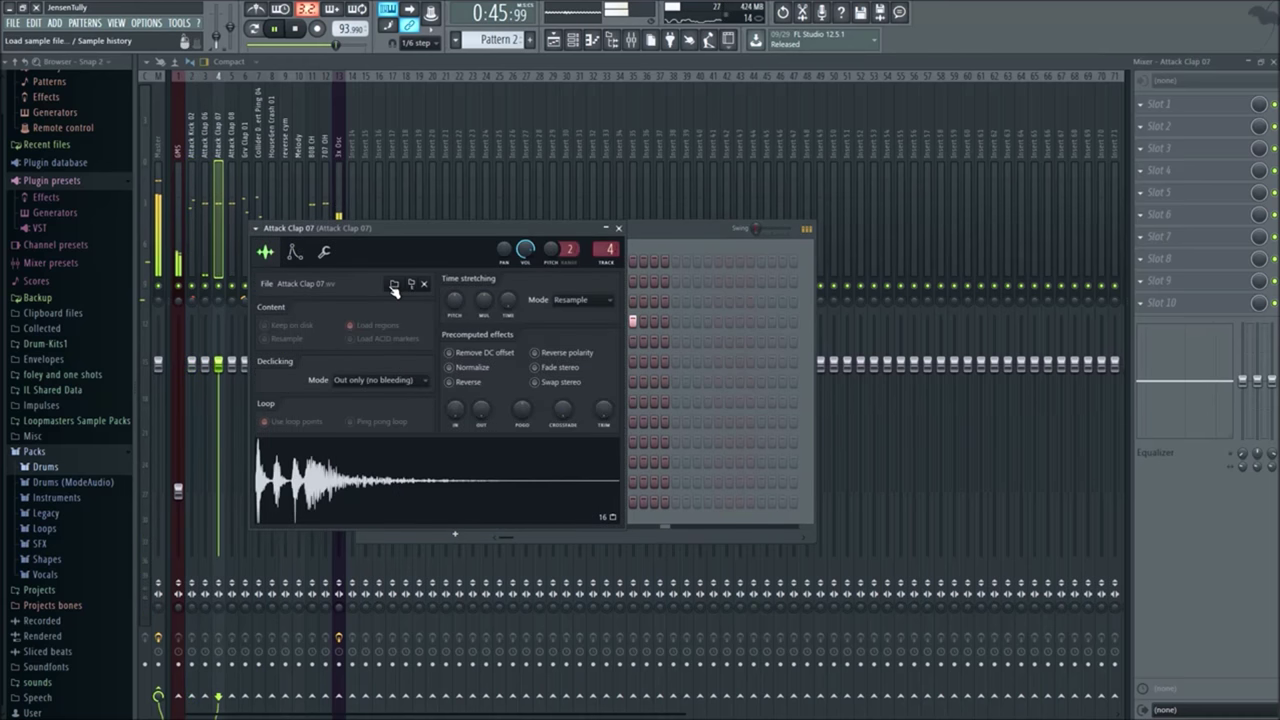
pyautogui.click(324, 251)
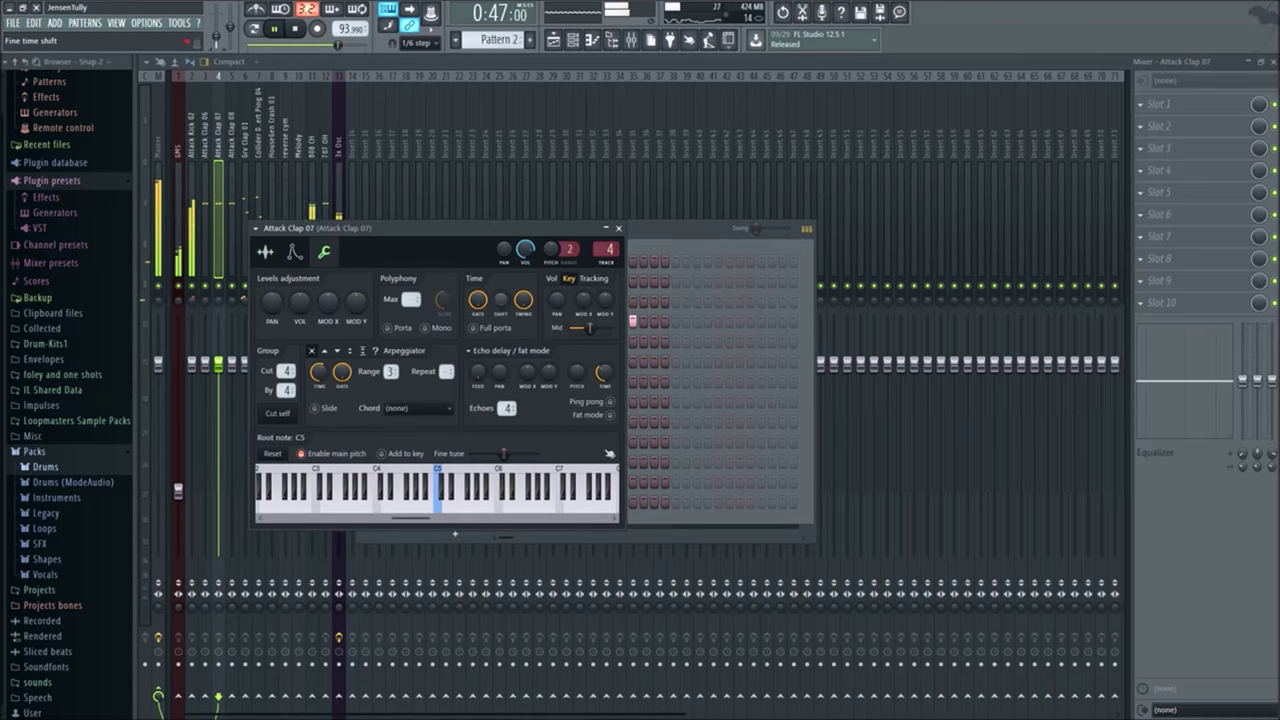
pyautogui.click(617, 226)
pyautogui.click(458, 341)
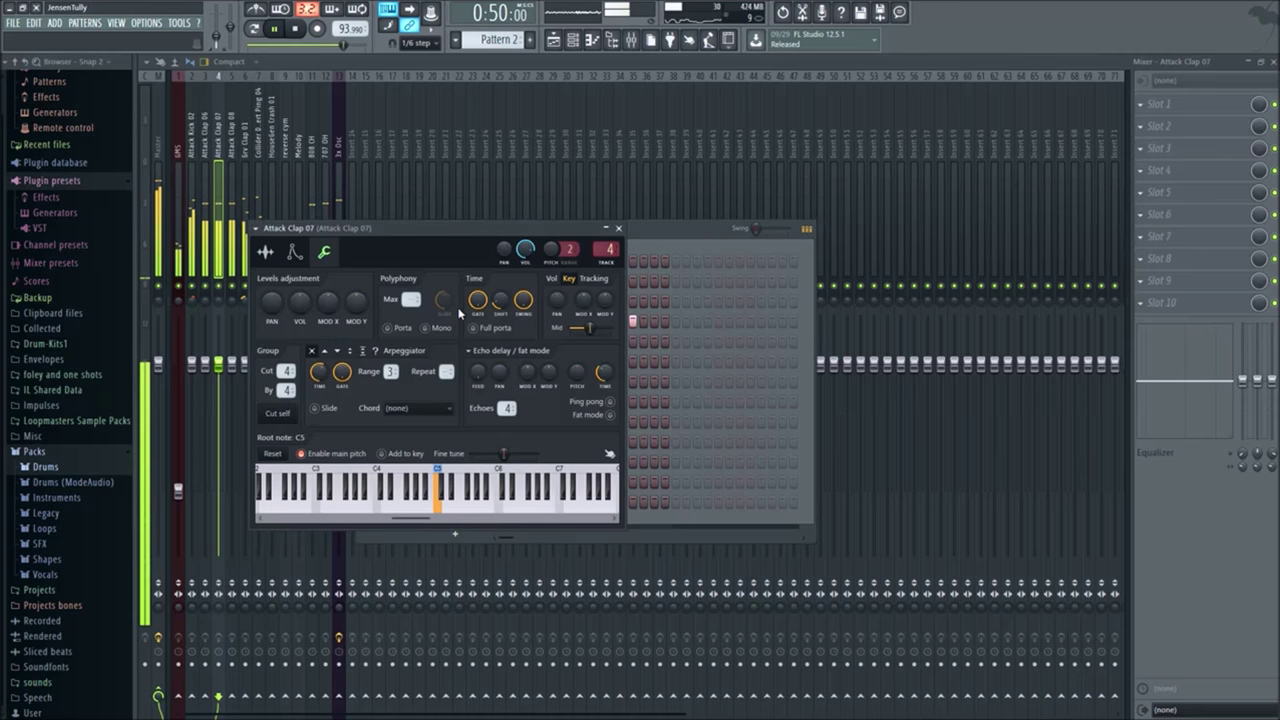
pyautogui.click(617, 228)
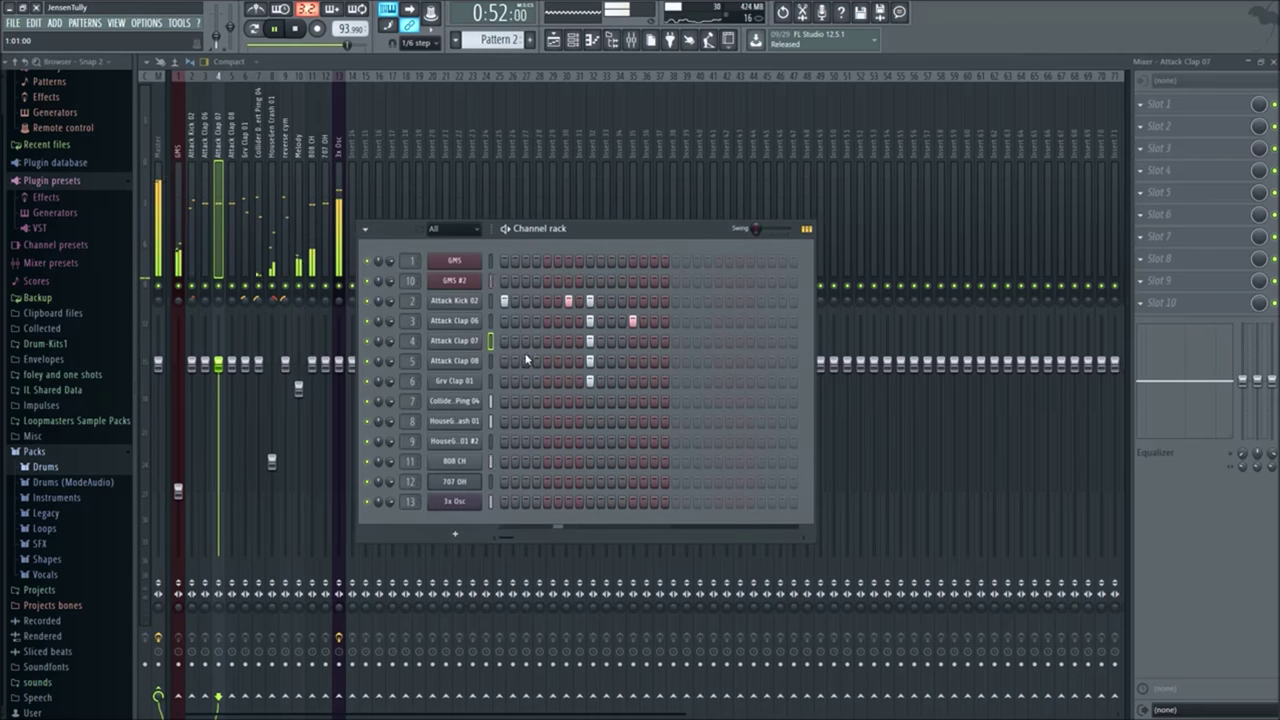
pyautogui.click(460, 364)
pyautogui.click(341, 269)
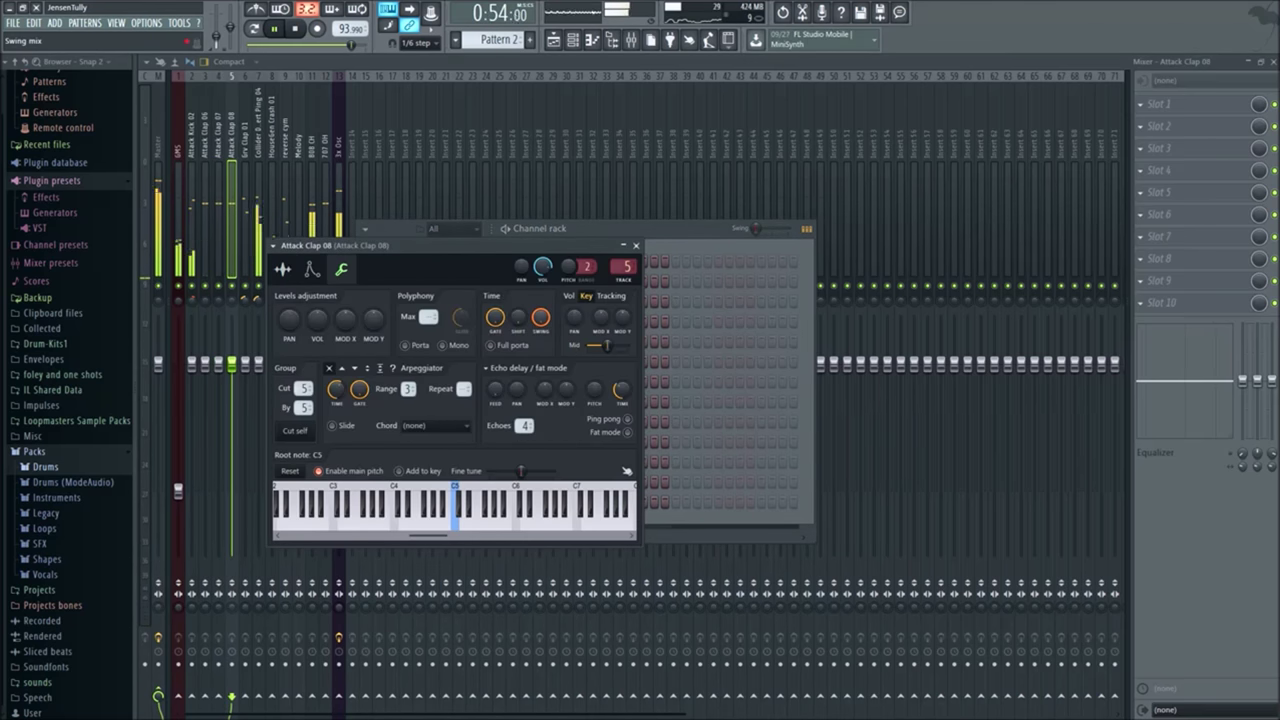
pyautogui.click(636, 245)
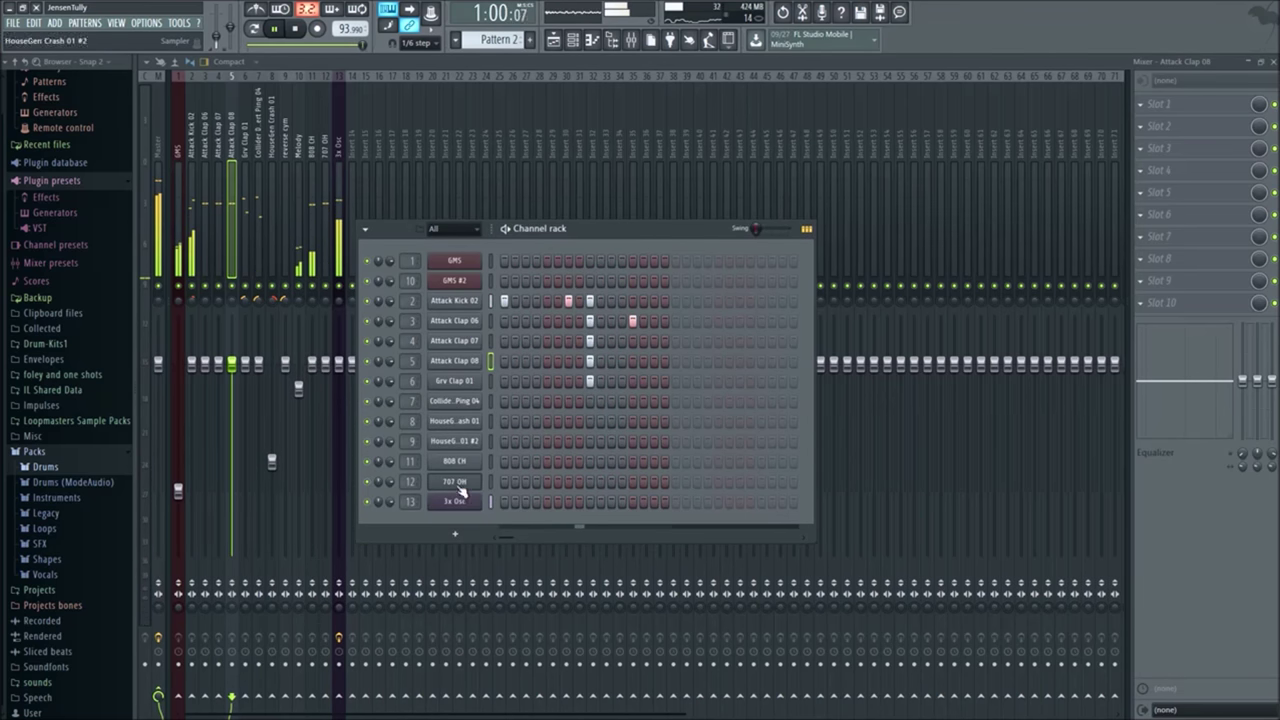
# Step: Pause the song and adjust the time shift in the 808 CH channel's settings
pyautogui.click(273, 29)
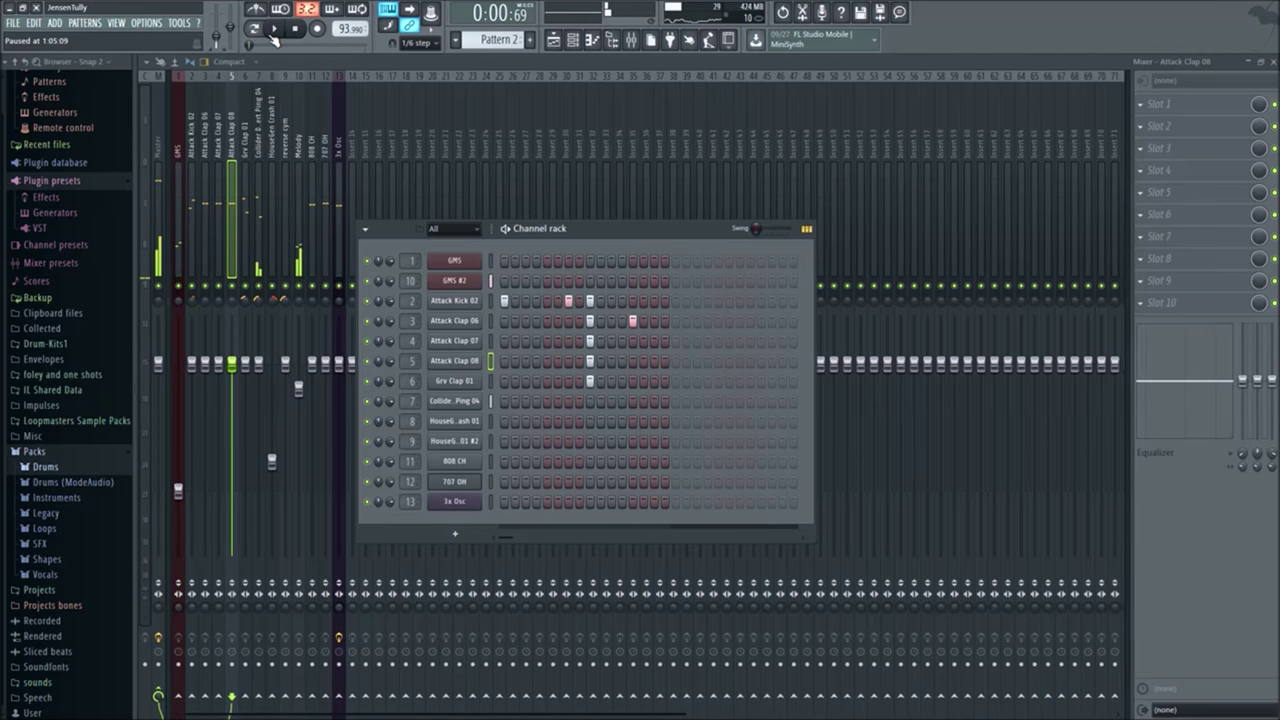
pyautogui.click(466, 467)
pyautogui.click(325, 253)
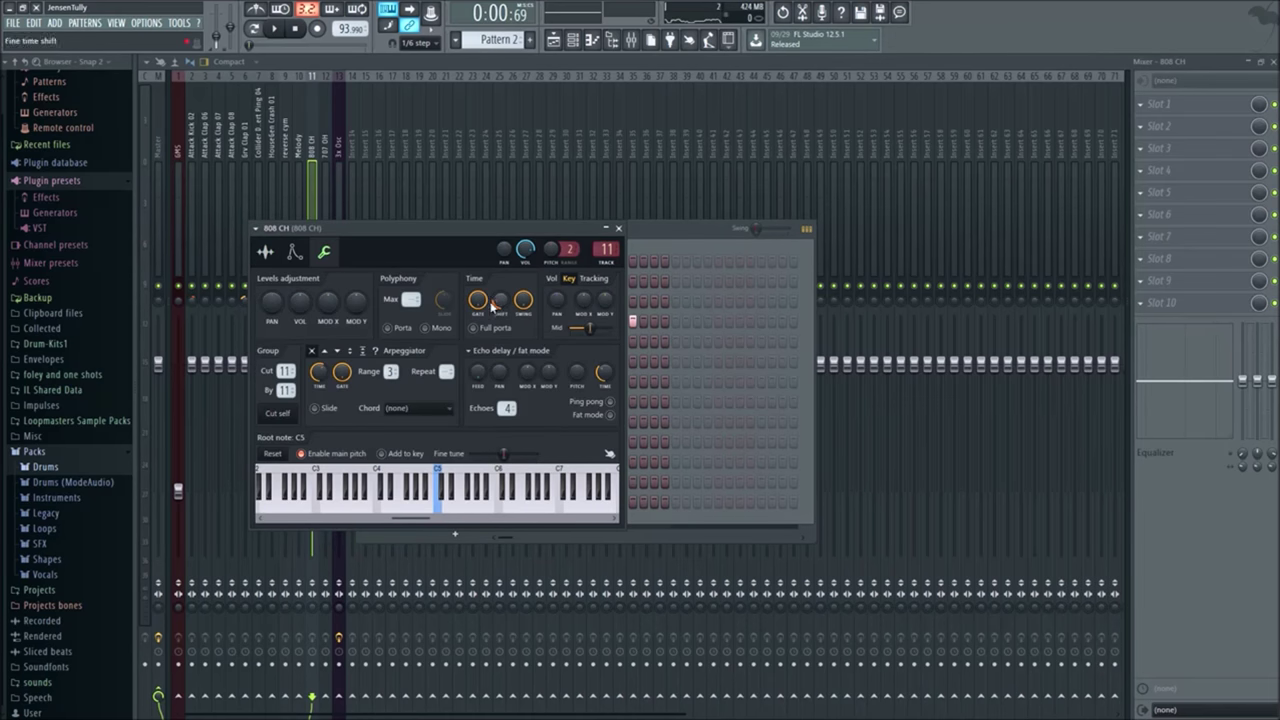
pyautogui.click(619, 229)
# Step: Play the song, check the playlist arrangement, then shorten and close the channel rack to return to the mixer
pyautogui.click(277, 30)
pyautogui.click(552, 41)
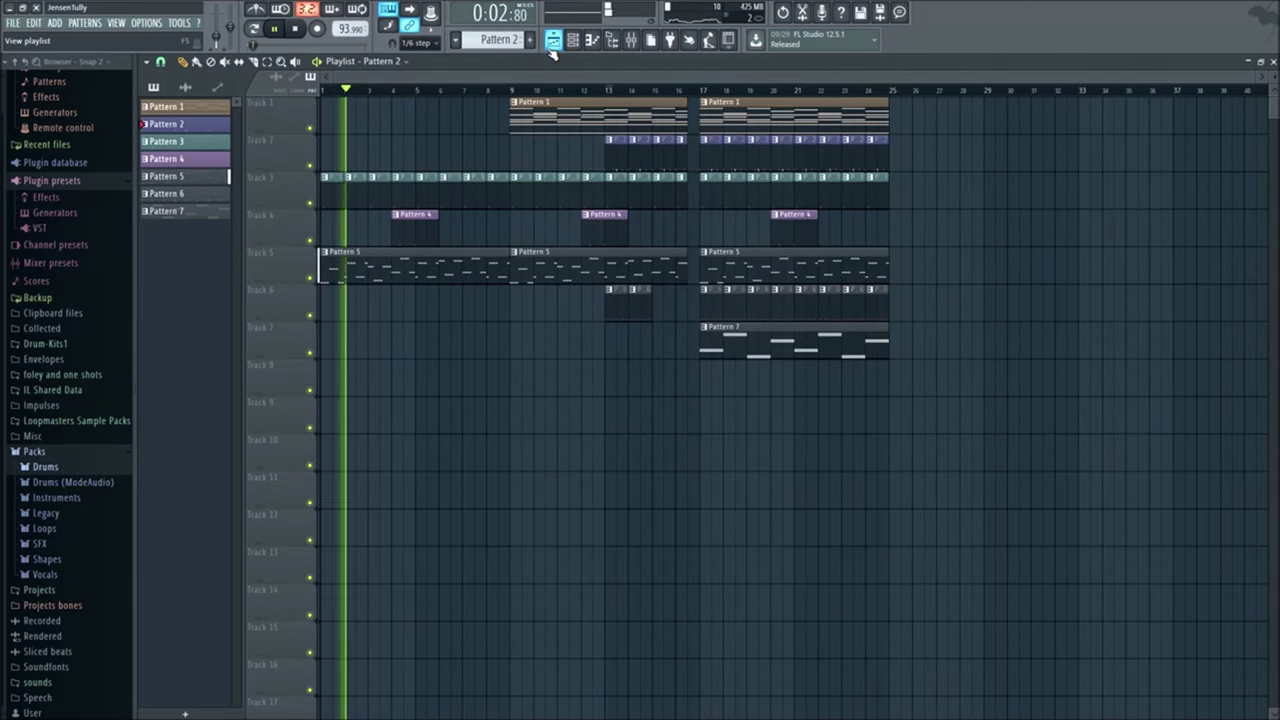
pyautogui.click(551, 44)
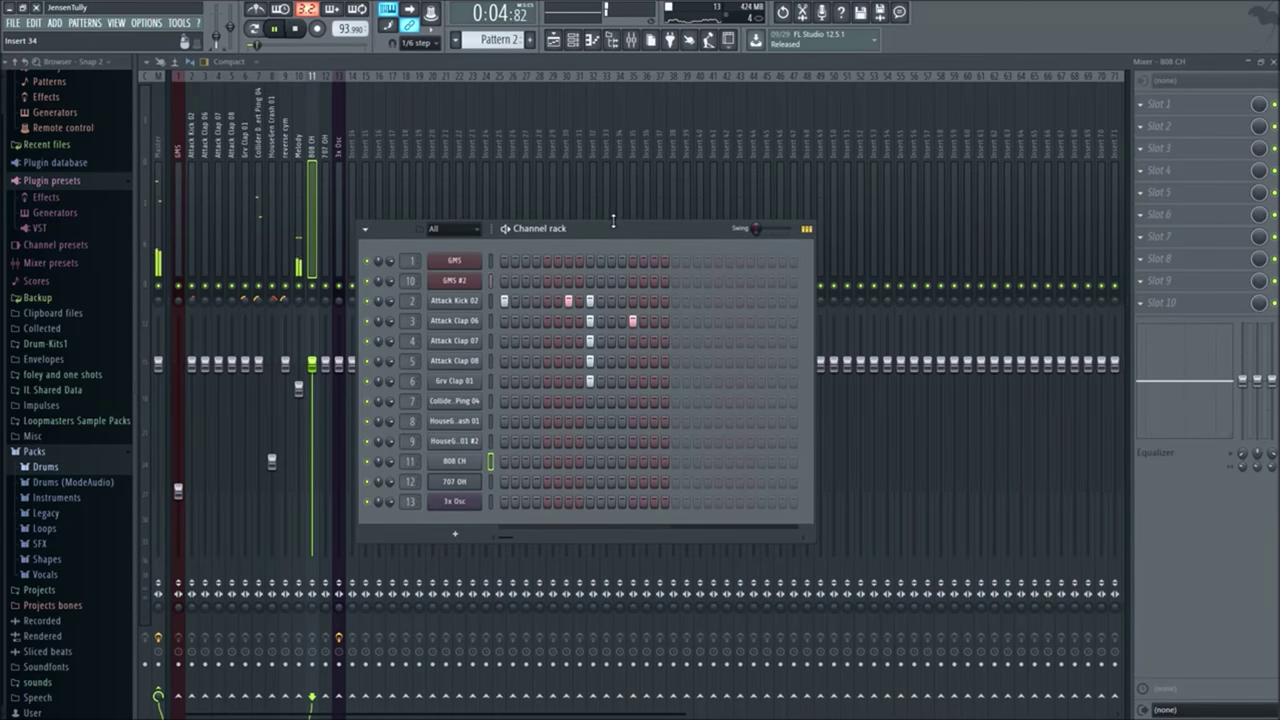
pyautogui.moveTo(614, 219); pyautogui.dragTo(611, 298)
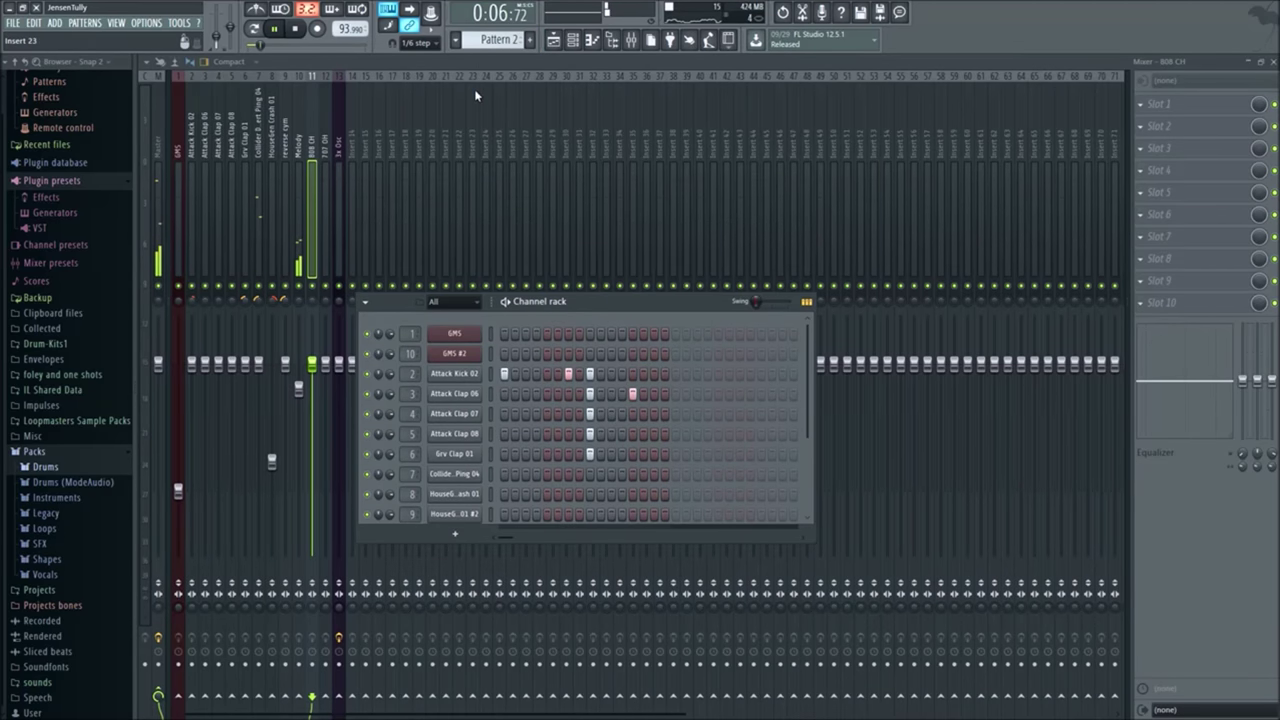
pyautogui.press('F6')
# Step: Pan the Melody mixer track slightly off centre and the GMS mixer track about 28% left
pyautogui.click(301, 303)
pyautogui.moveTo(302, 300); pyautogui.dragTo(302, 280)
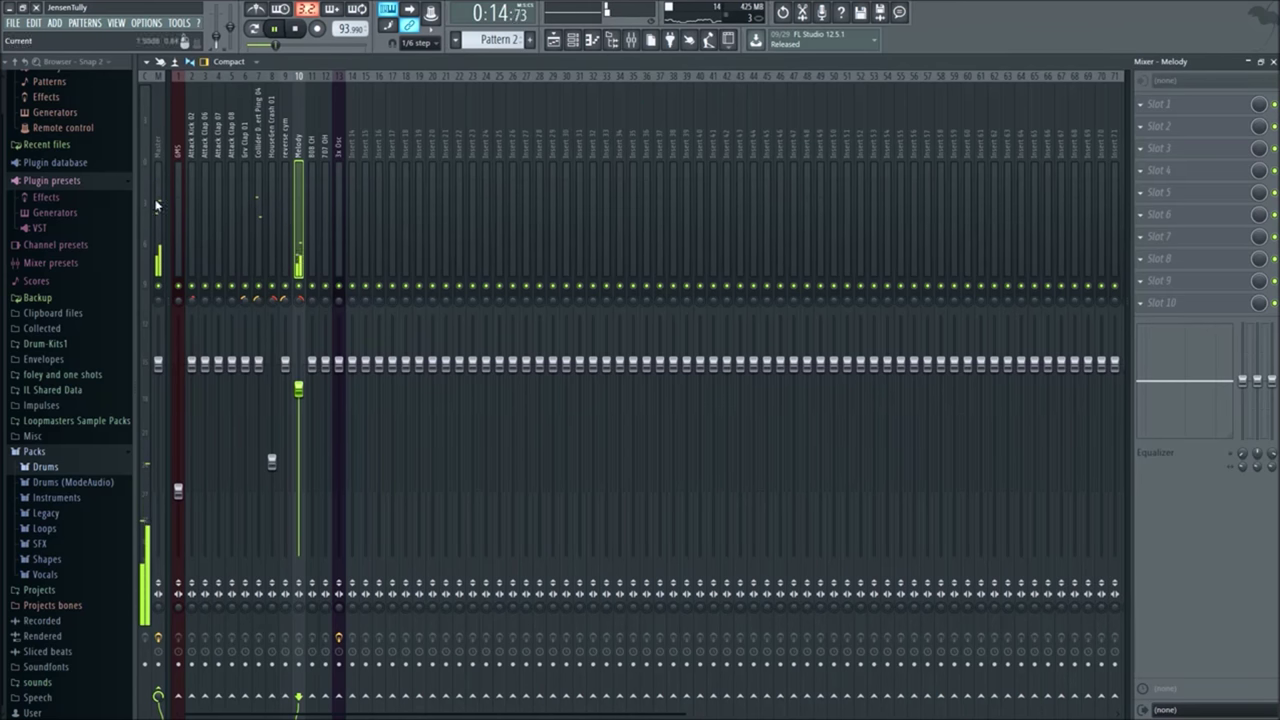
pyautogui.click(178, 298)
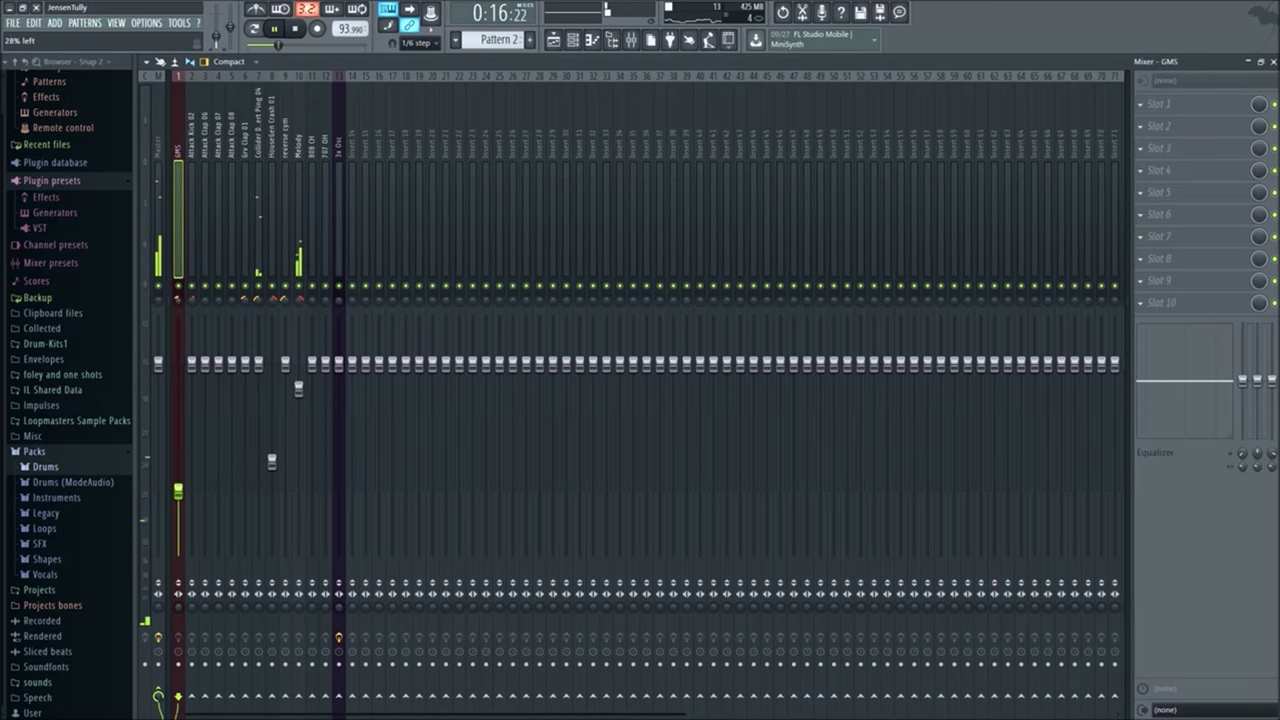
# Step: Pan Attack Clap 06 slightly left, Attack Clap 07 about 22% right, Attack Clap 08 about 35% left, 808 CH about 24% right, and adjust 707 OH
pyautogui.click(204, 299)
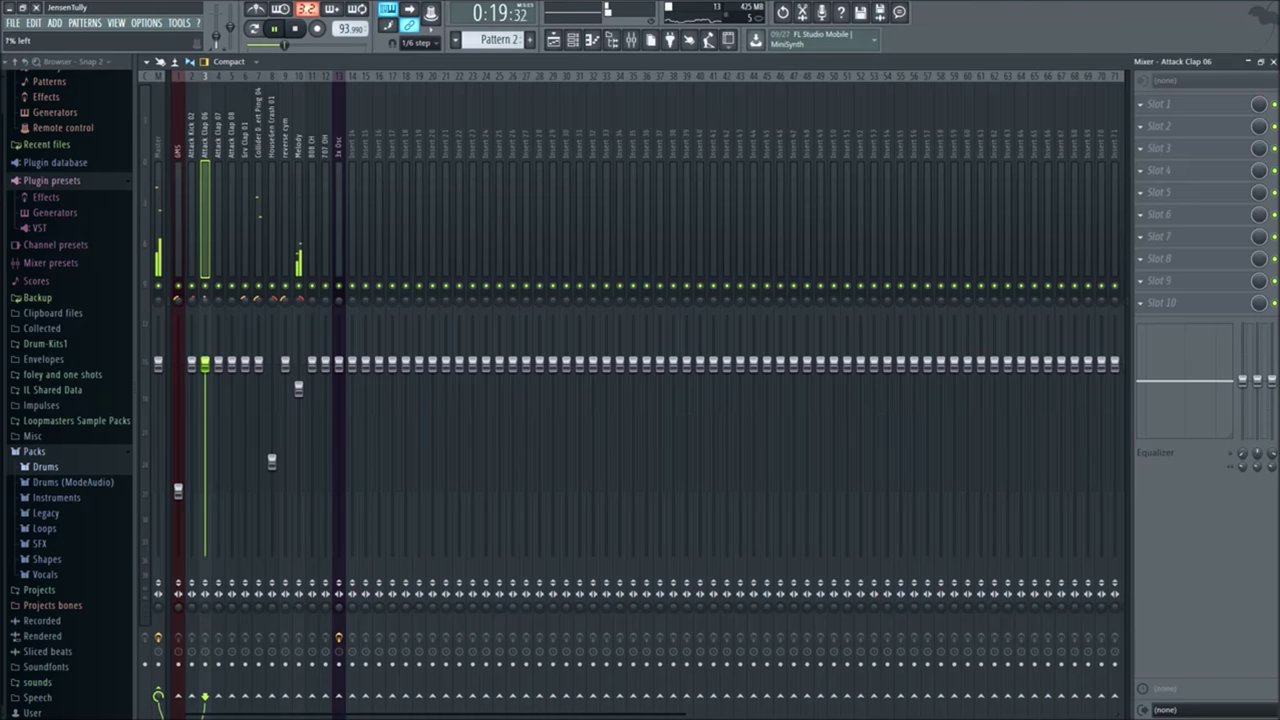
pyautogui.click(217, 300)
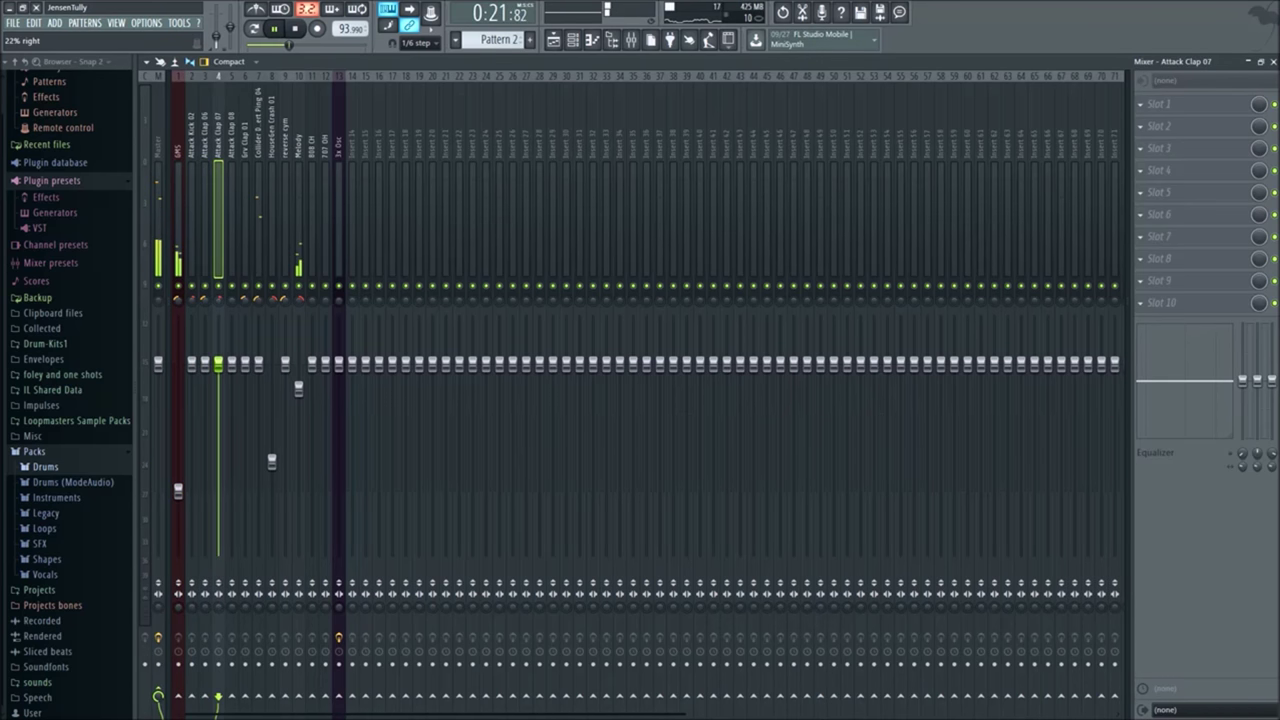
pyautogui.click(231, 300)
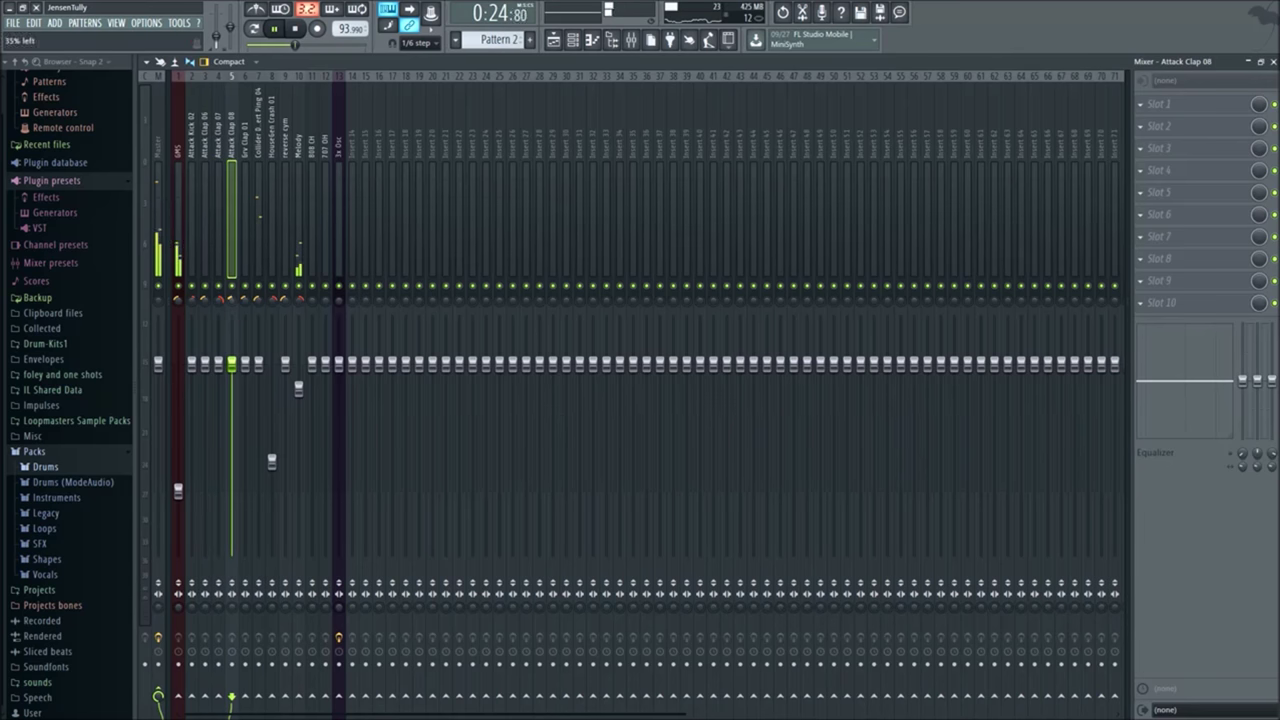
pyautogui.click(312, 300)
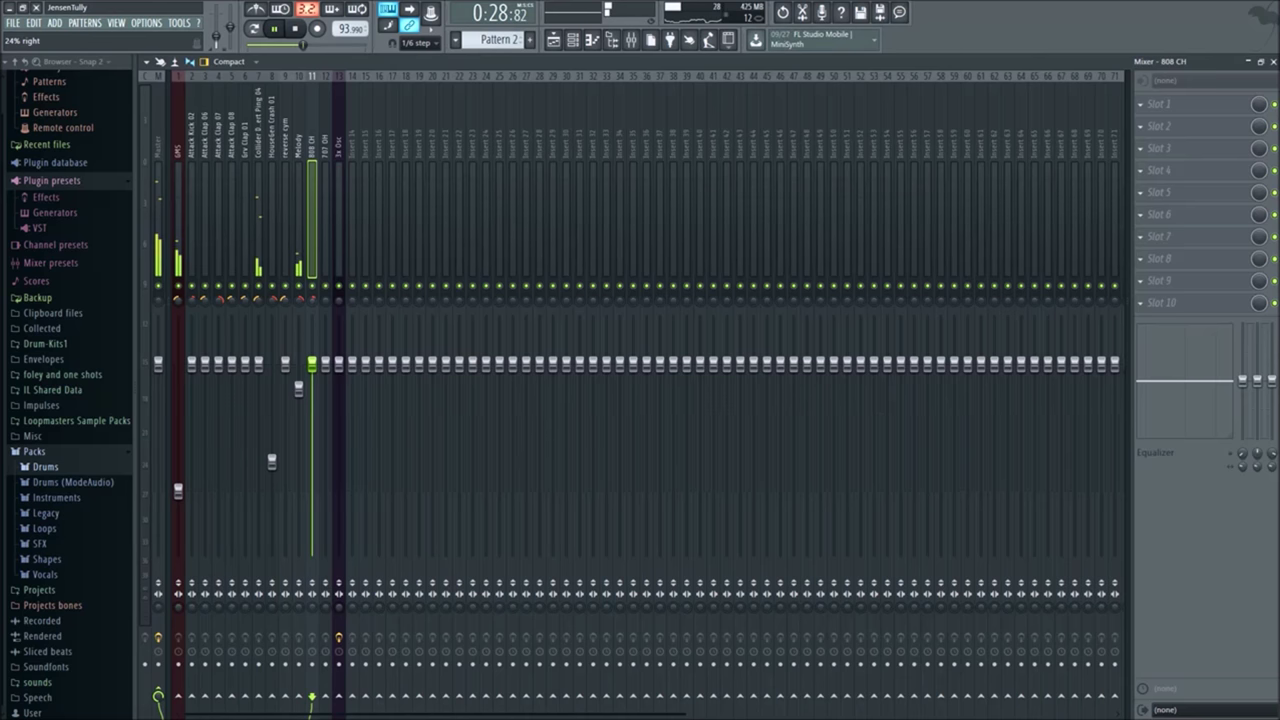
pyautogui.click(325, 302)
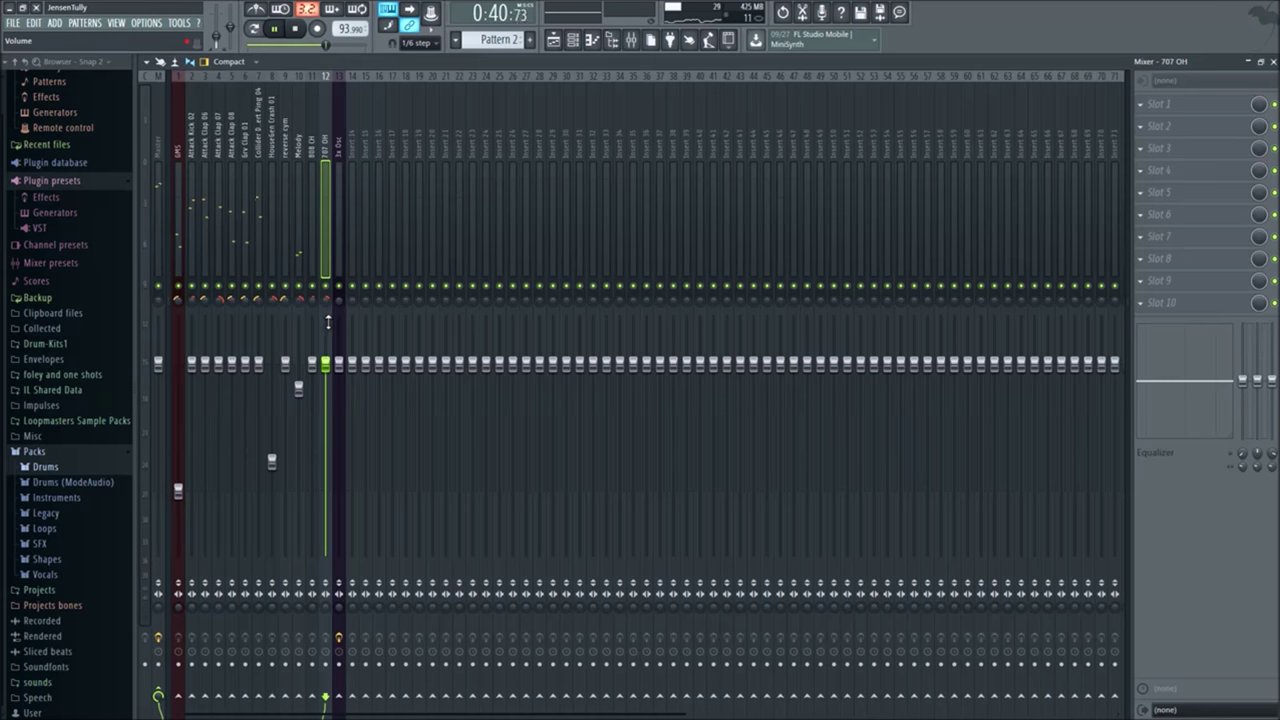
# Step: Lower the 3x Osc mixer track to about 90% volume and check the Master, clap, Collider Desert Ping, 707 OH and reverse cym tracks
pyautogui.moveTo(339, 362); pyautogui.dragTo(339, 383)
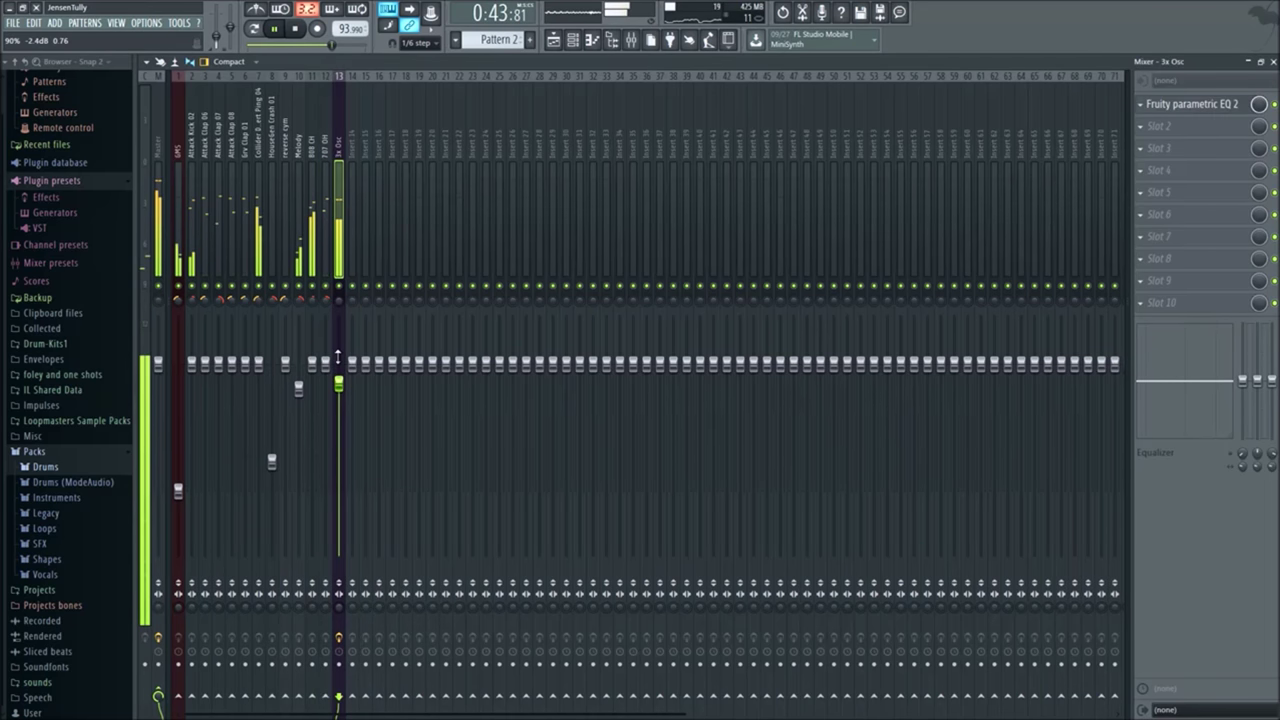
pyautogui.click(160, 172)
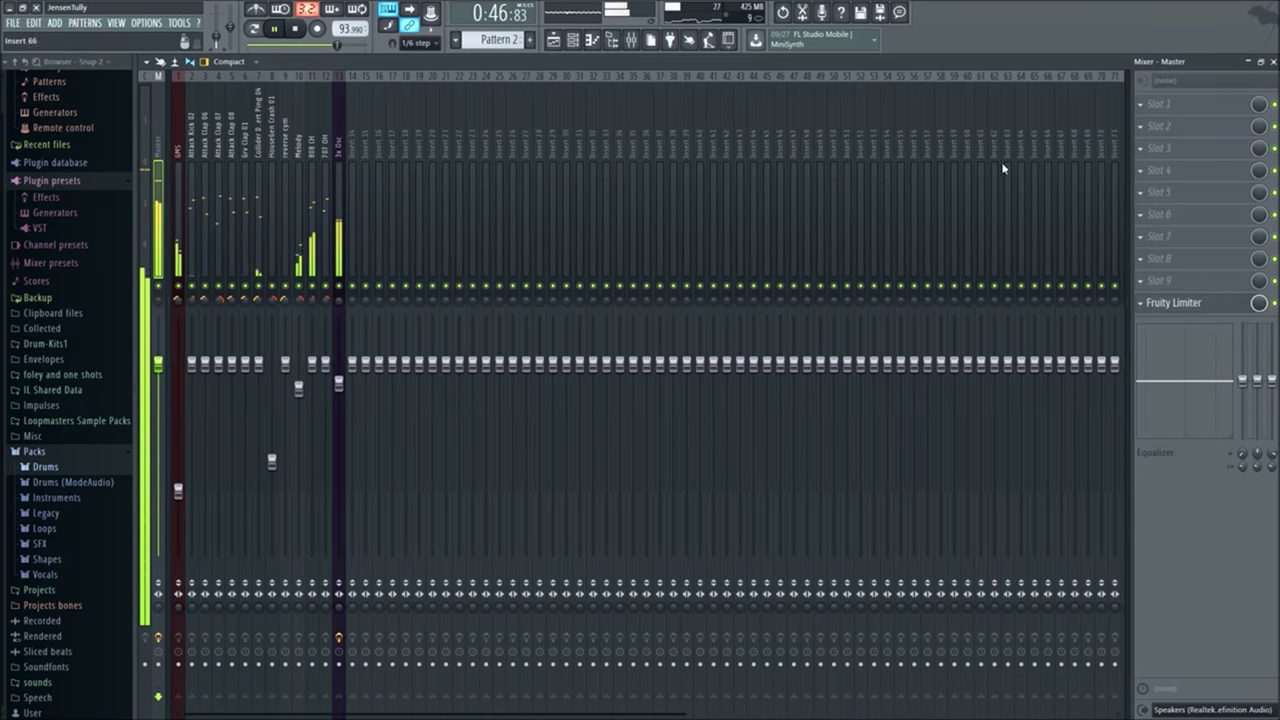
pyautogui.click(204, 145)
pyautogui.click(258, 147)
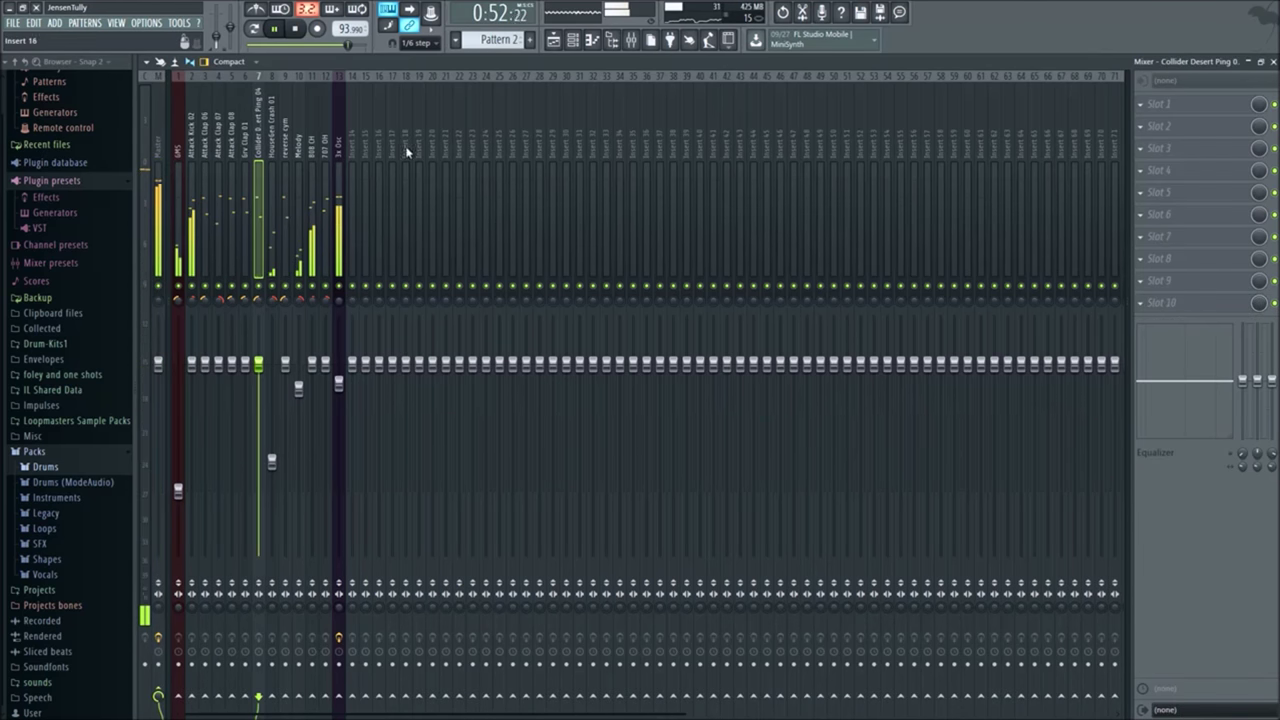
pyautogui.click(325, 152)
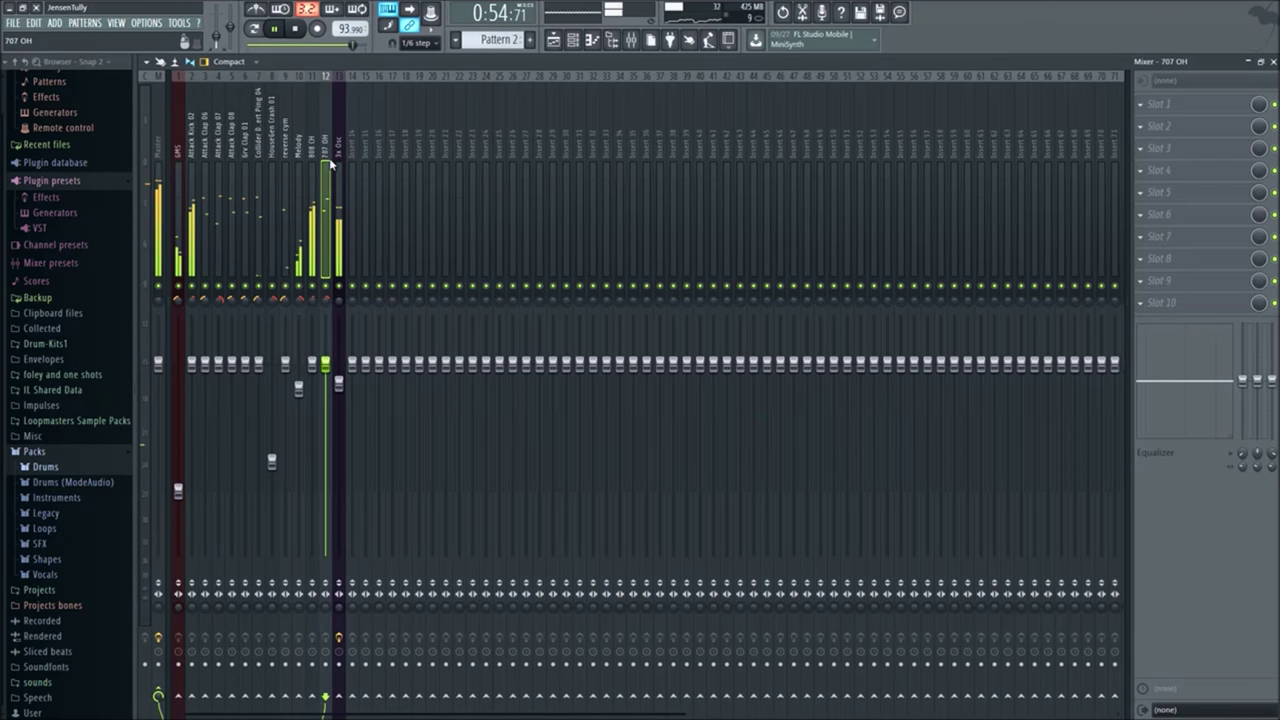
pyautogui.click(247, 151)
pyautogui.click(258, 150)
pyautogui.click(285, 150)
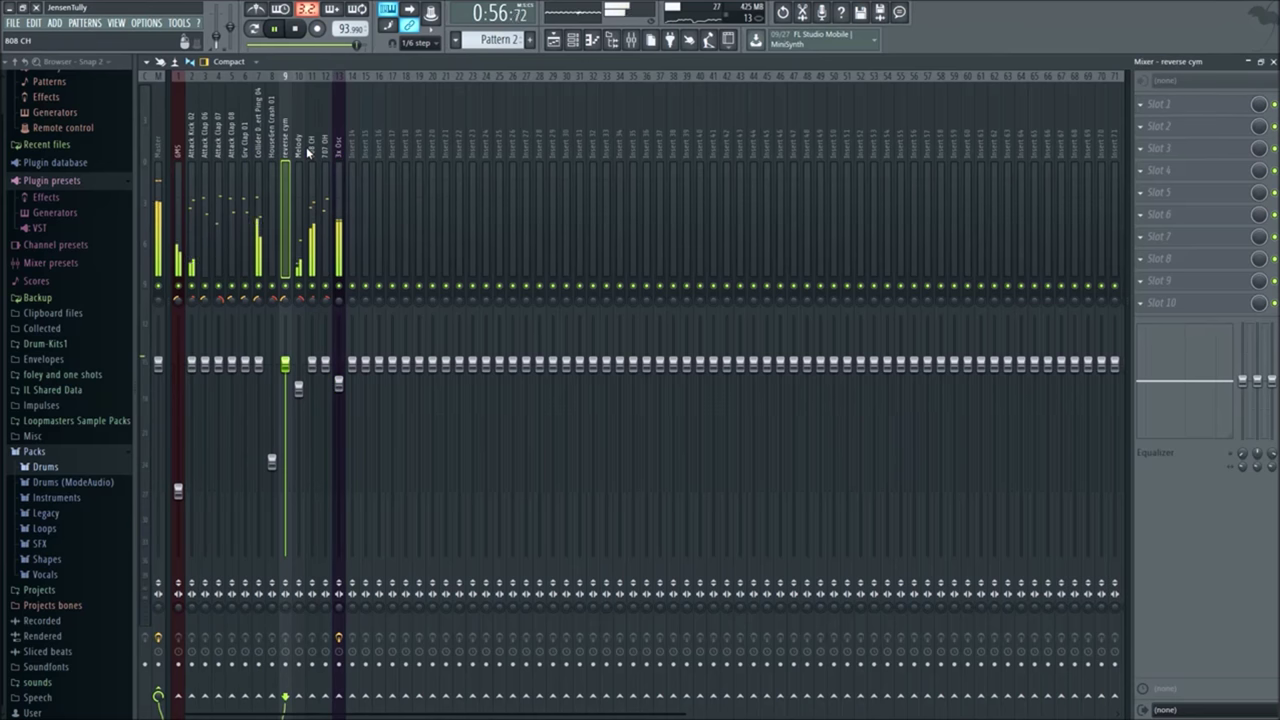
# Step: Lower the 808 CH and Melody mixer track volumes and reduce reverse cym by about 0.3 dB
pyautogui.click(310, 150)
pyautogui.moveTo(318, 385); pyautogui.dragTo(291, 406)
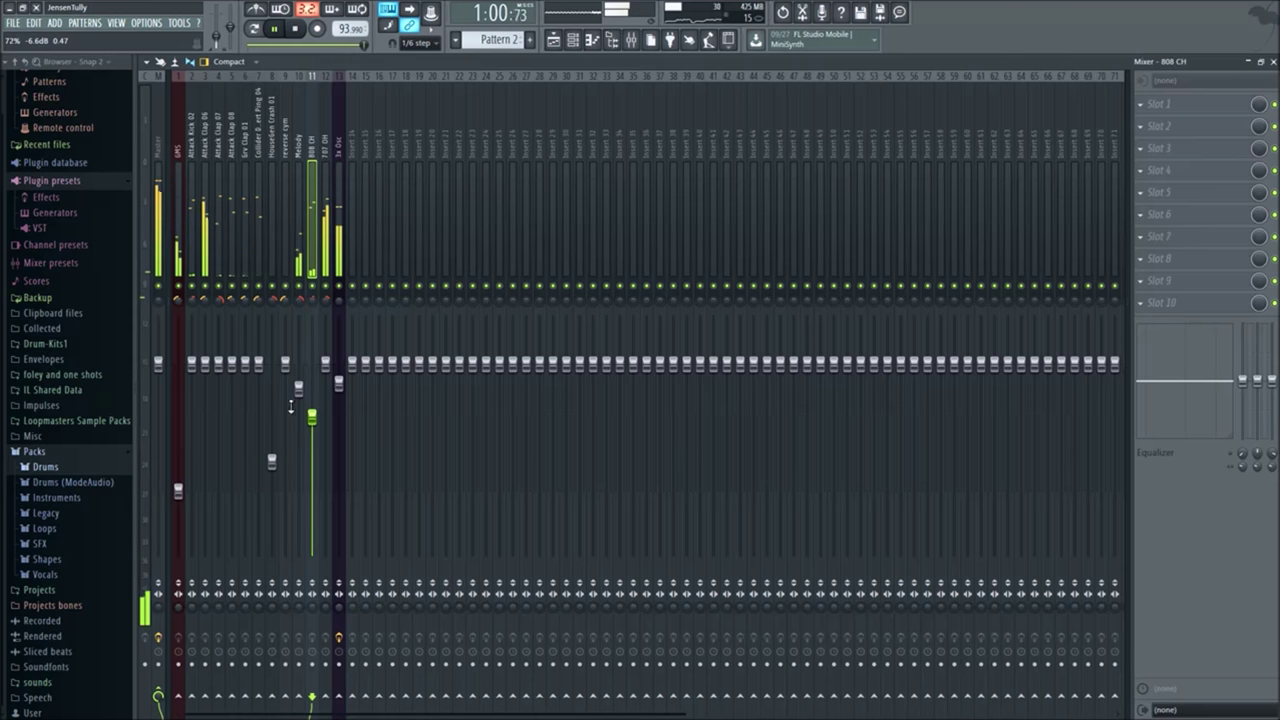
pyautogui.press('Left')
pyautogui.press('Left')
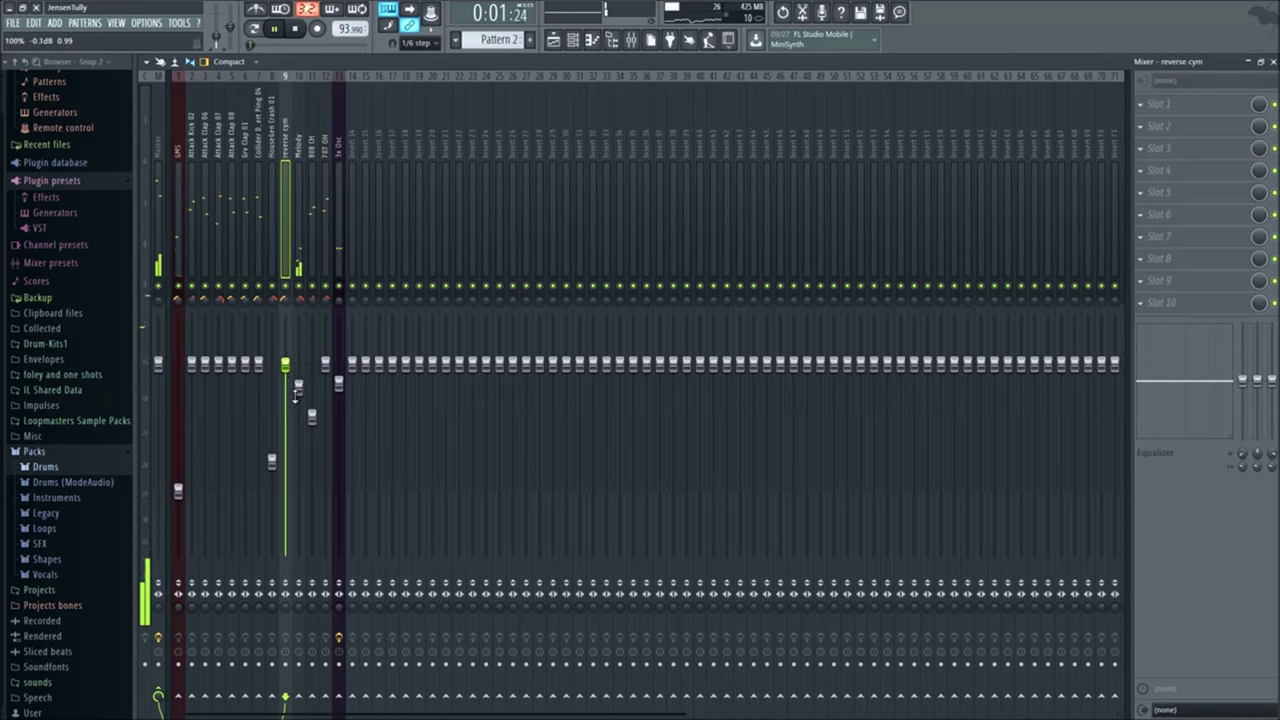
pyautogui.moveTo(297, 385); pyautogui.dragTo(311, 401)
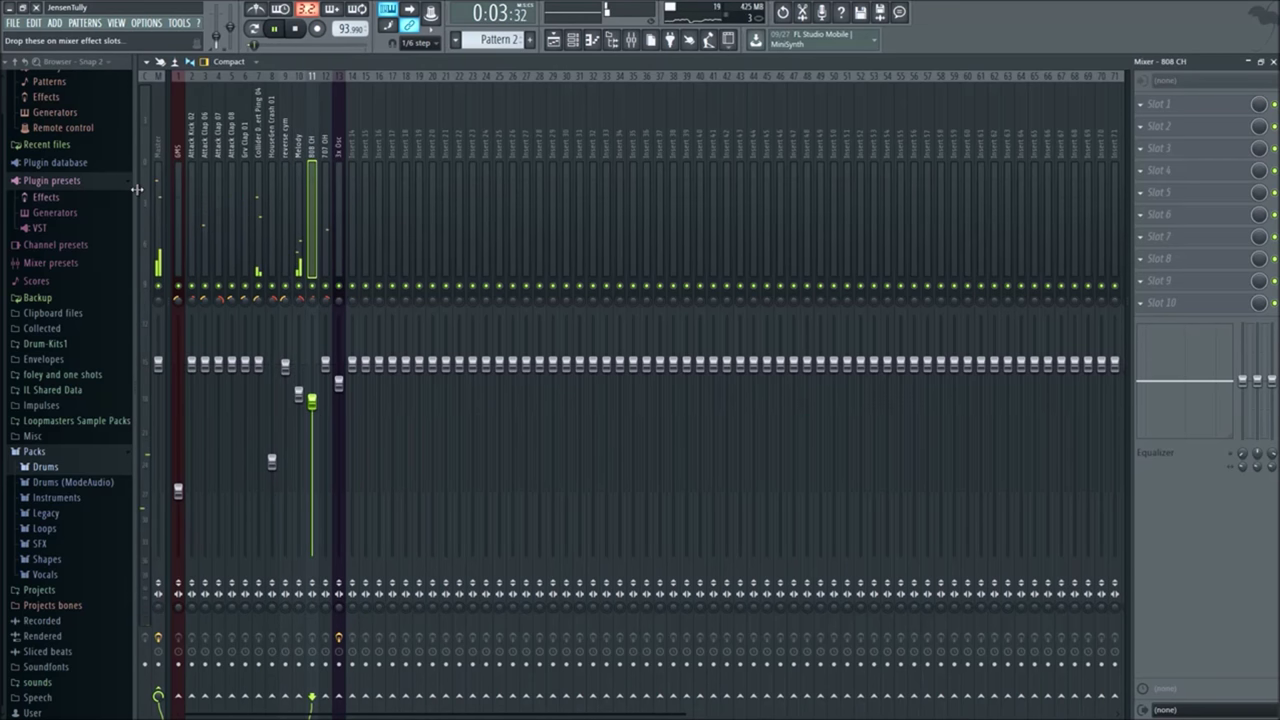
# Step: From a later song position, set Attack Kick 02 to about 95% volume and slightly raise the clap and Collider Desert Ping 04 tracks
pyautogui.click(158, 340)
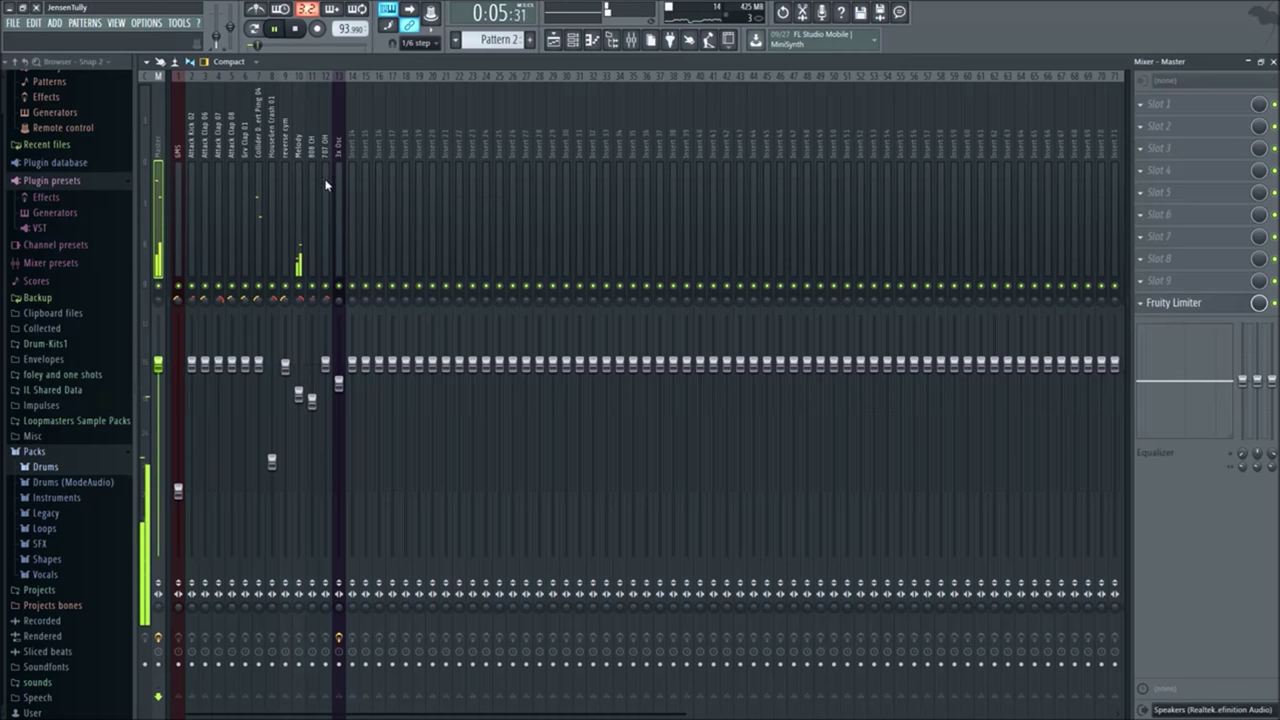
pyautogui.click(302, 44)
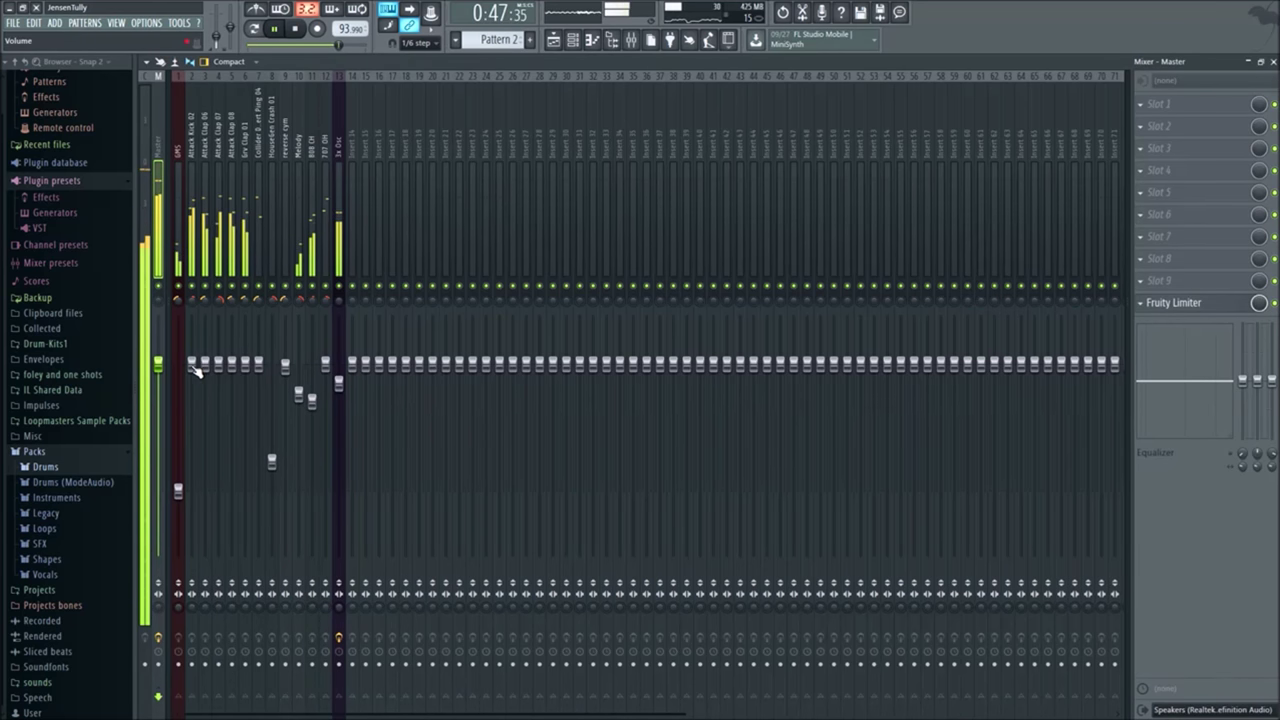
pyautogui.moveTo(191, 363); pyautogui.dragTo(193, 378)
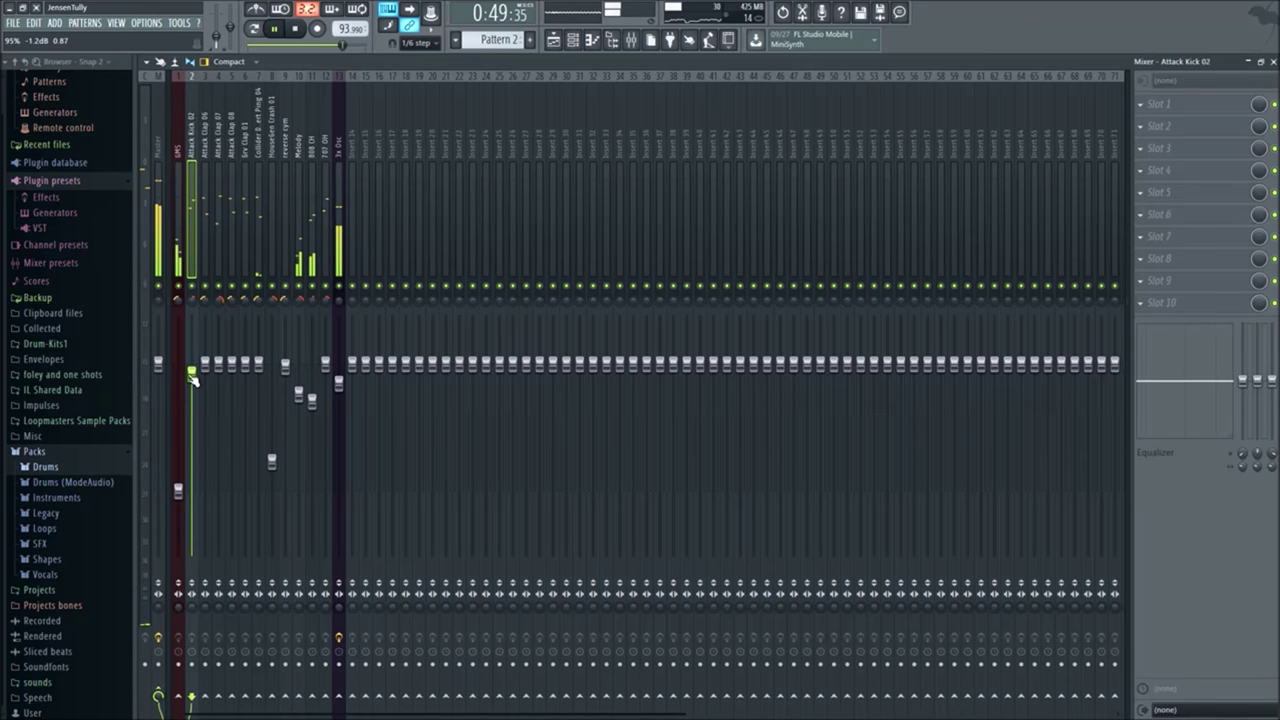
pyautogui.moveTo(210, 366); pyautogui.dragTo(209, 355)
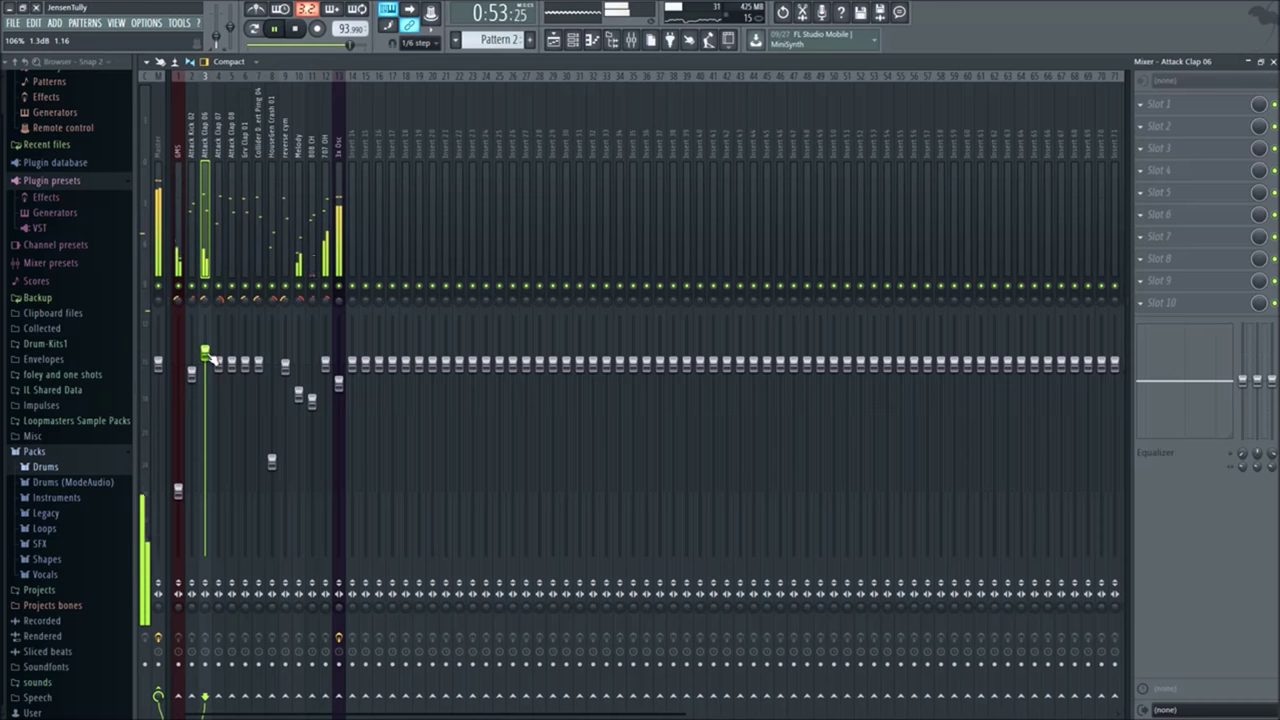
pyautogui.moveTo(219, 362); pyautogui.dragTo(263, 366)
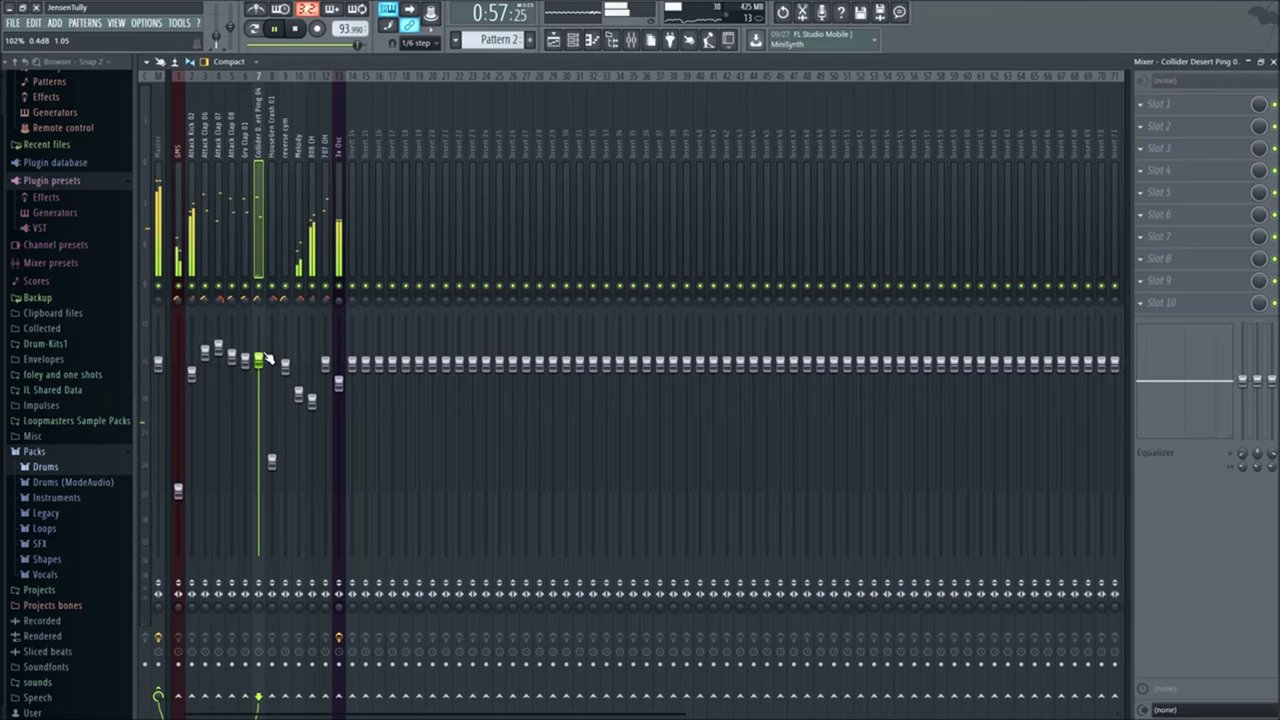
# Step: Pan the Grv Clap 01 track further right and the Attack Clap 08 track further left
pyautogui.click(249, 305)
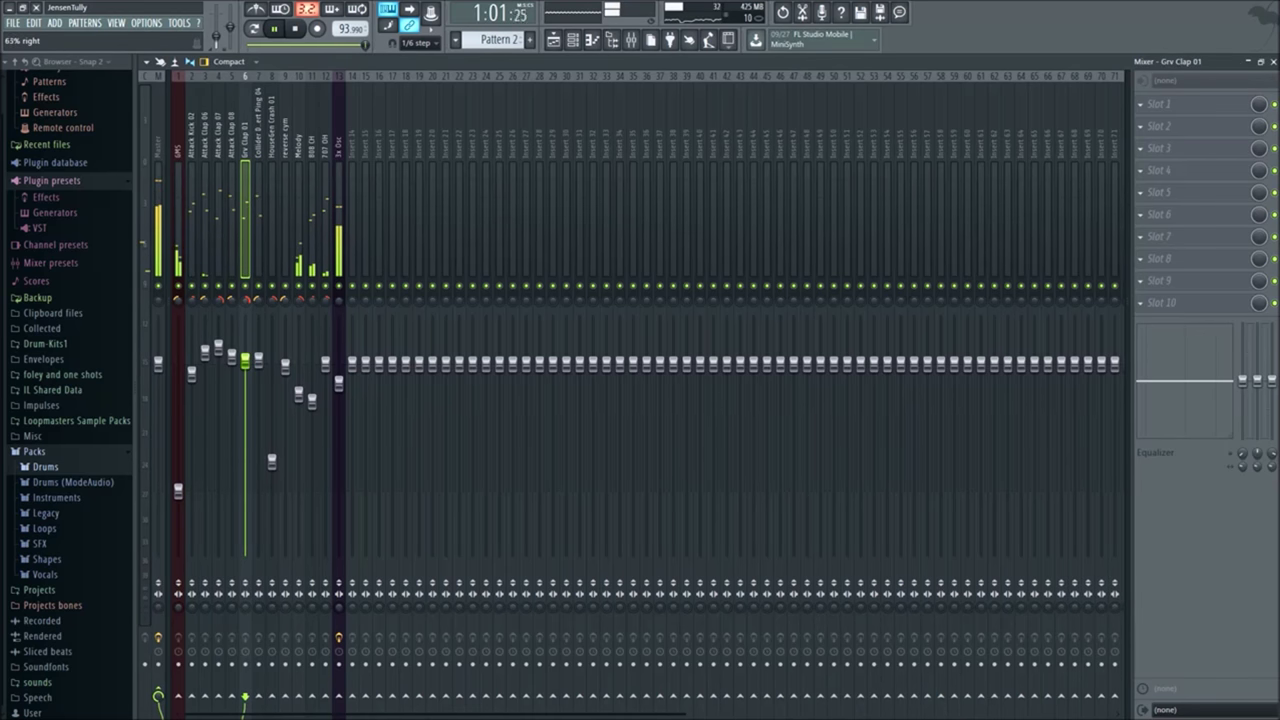
pyautogui.click(233, 303)
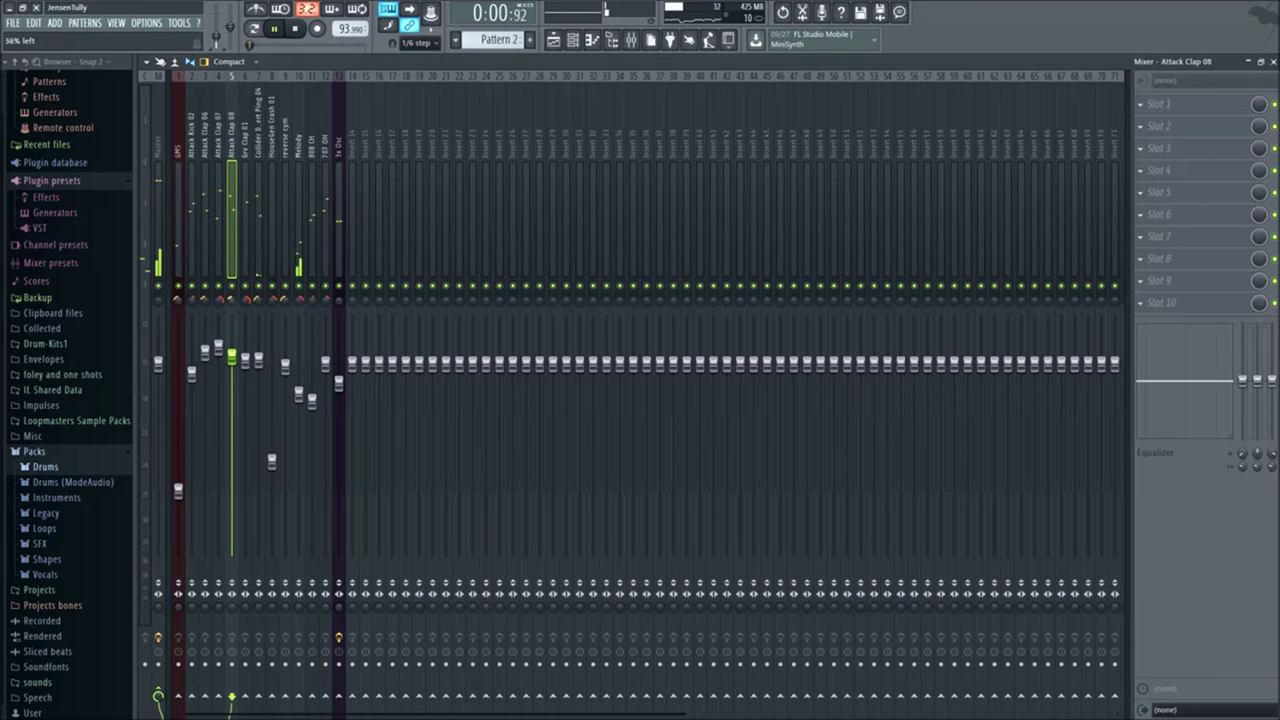
pyautogui.click(247, 301)
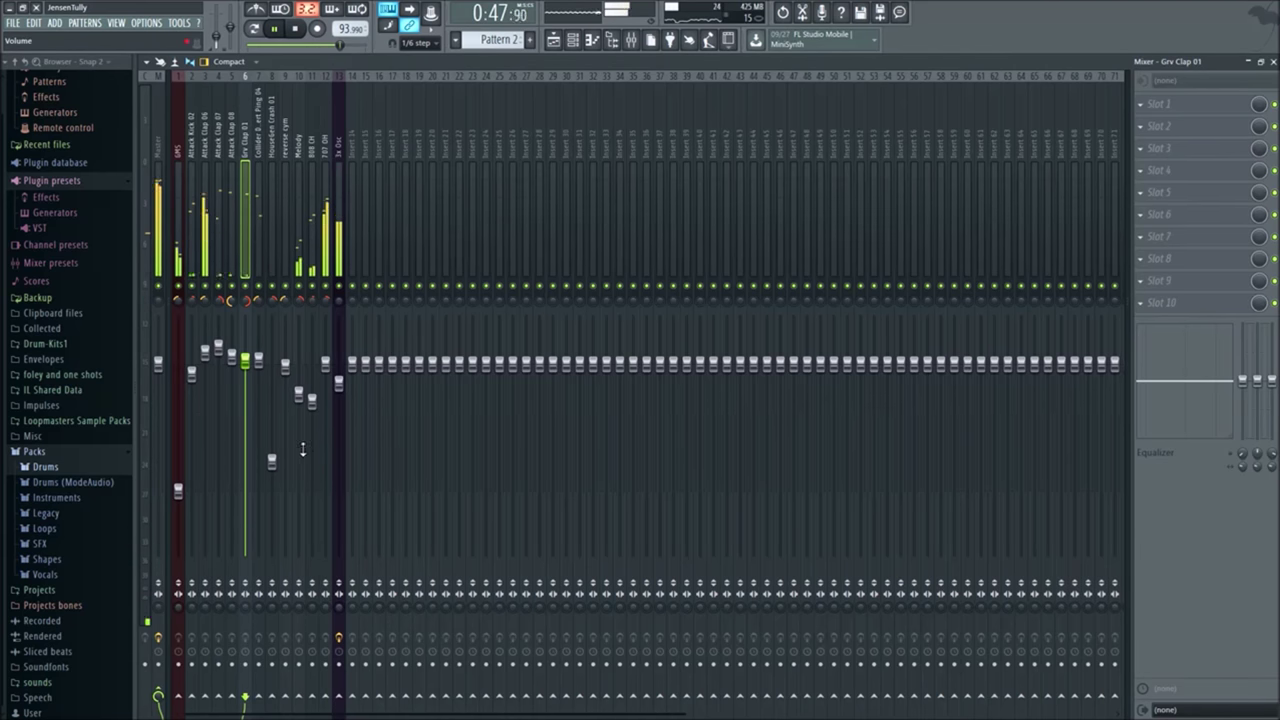
# Step: Lower the reverse cym track to about 41% volume and adjust the HouseGen Crash 01 track's panning
pyautogui.click(262, 148)
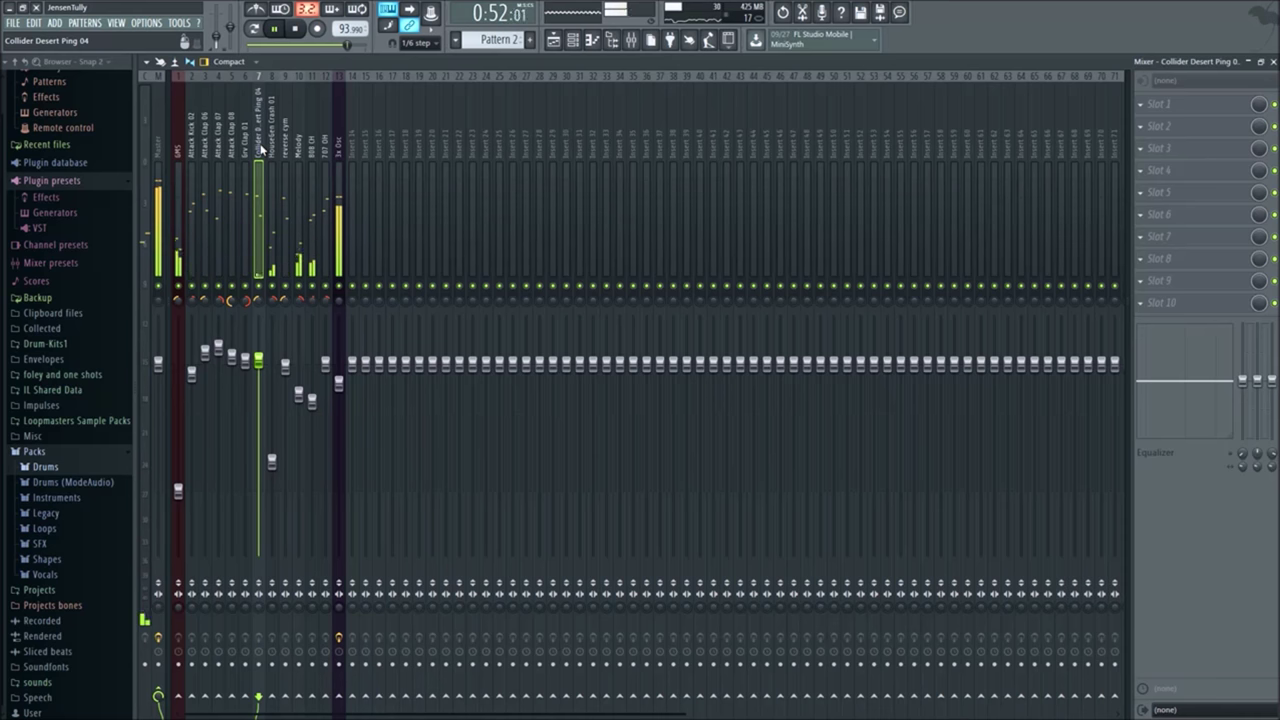
pyautogui.click(268, 150)
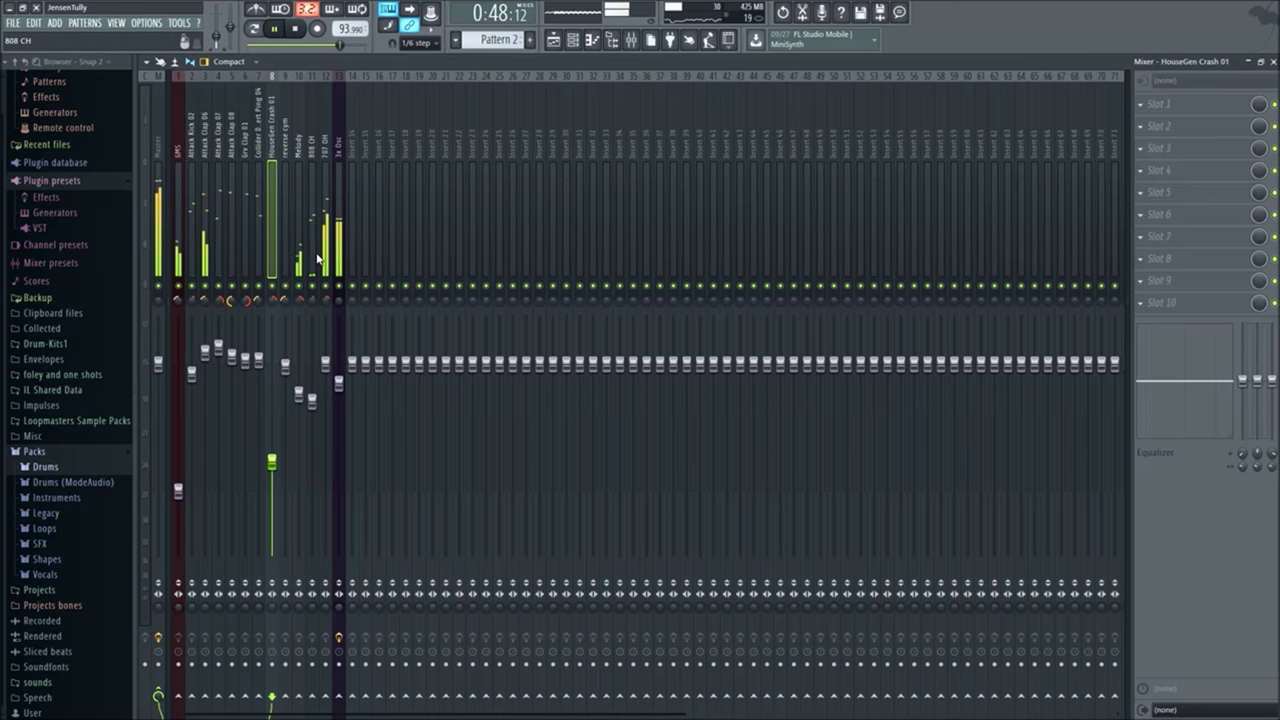
pyautogui.click(285, 147)
pyautogui.moveTo(285, 366); pyautogui.dragTo(291, 430)
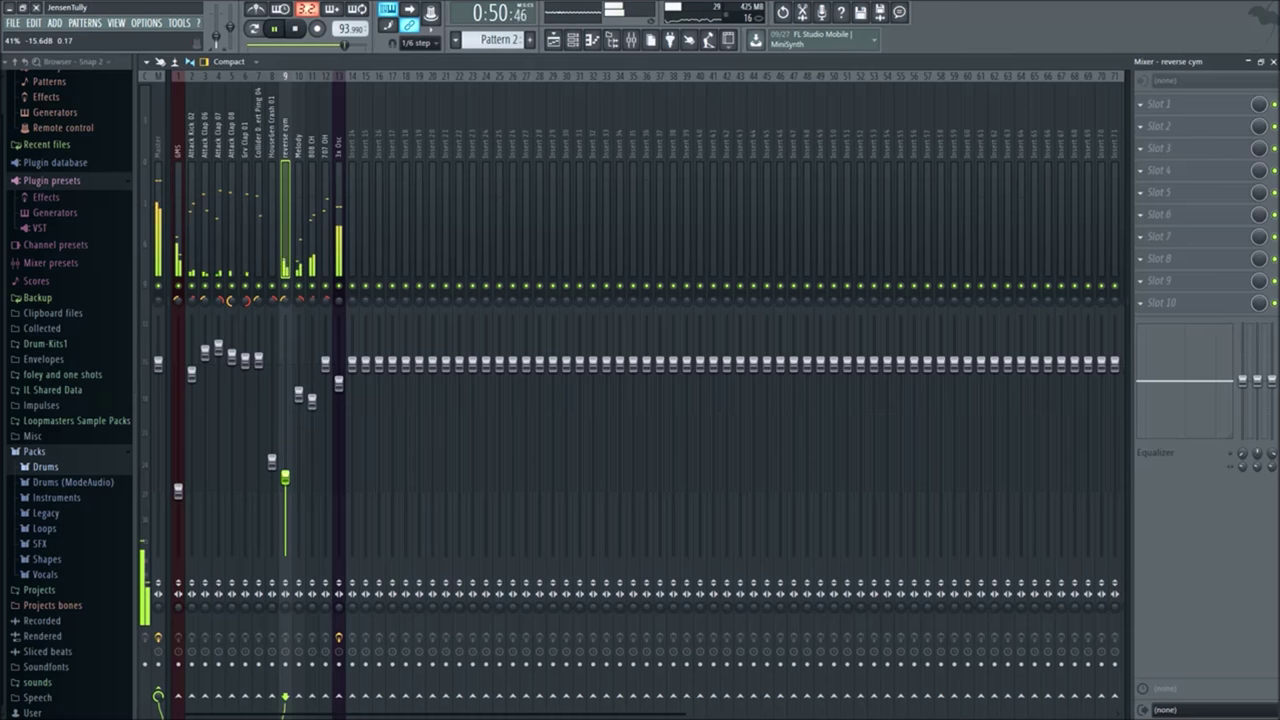
pyautogui.click(273, 300)
pyautogui.moveTo(277, 300); pyautogui.dragTo(277, 302)
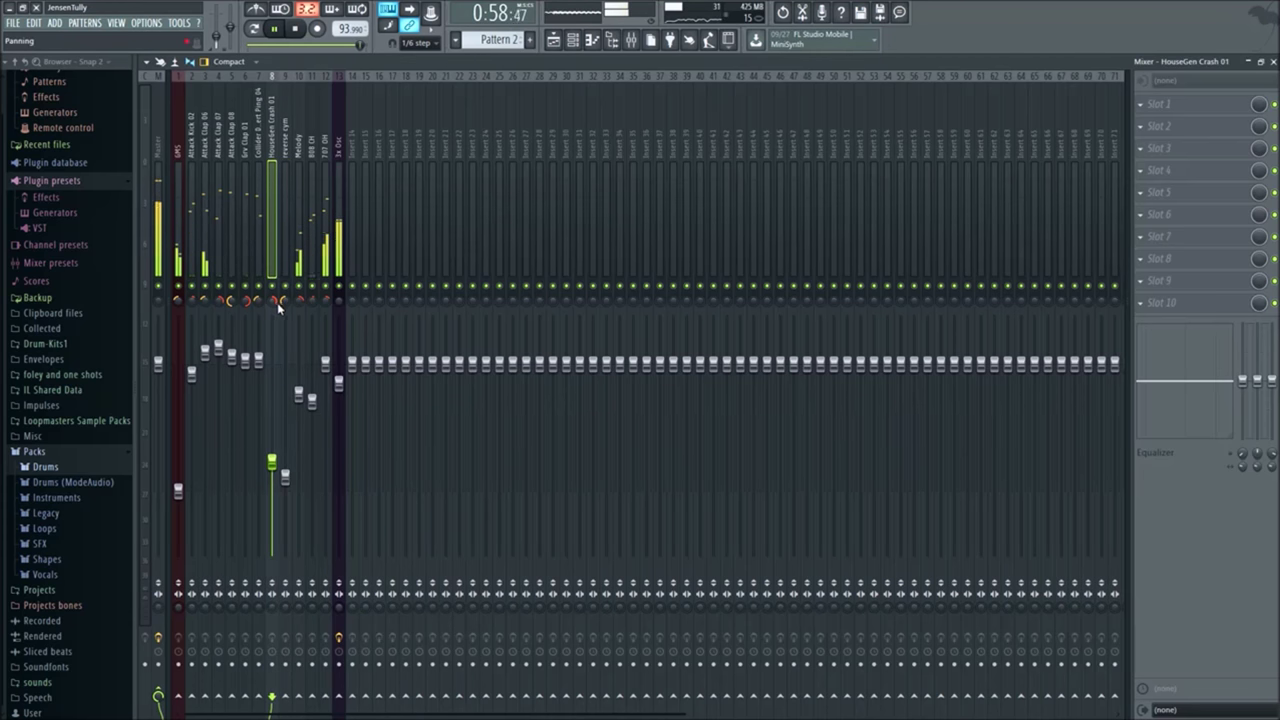
# Step: Load Fruity Parametric EQ 2 in the Master track's first effect slot, reposition its window and close it
pyautogui.click(158, 330)
pyautogui.click(1143, 106)
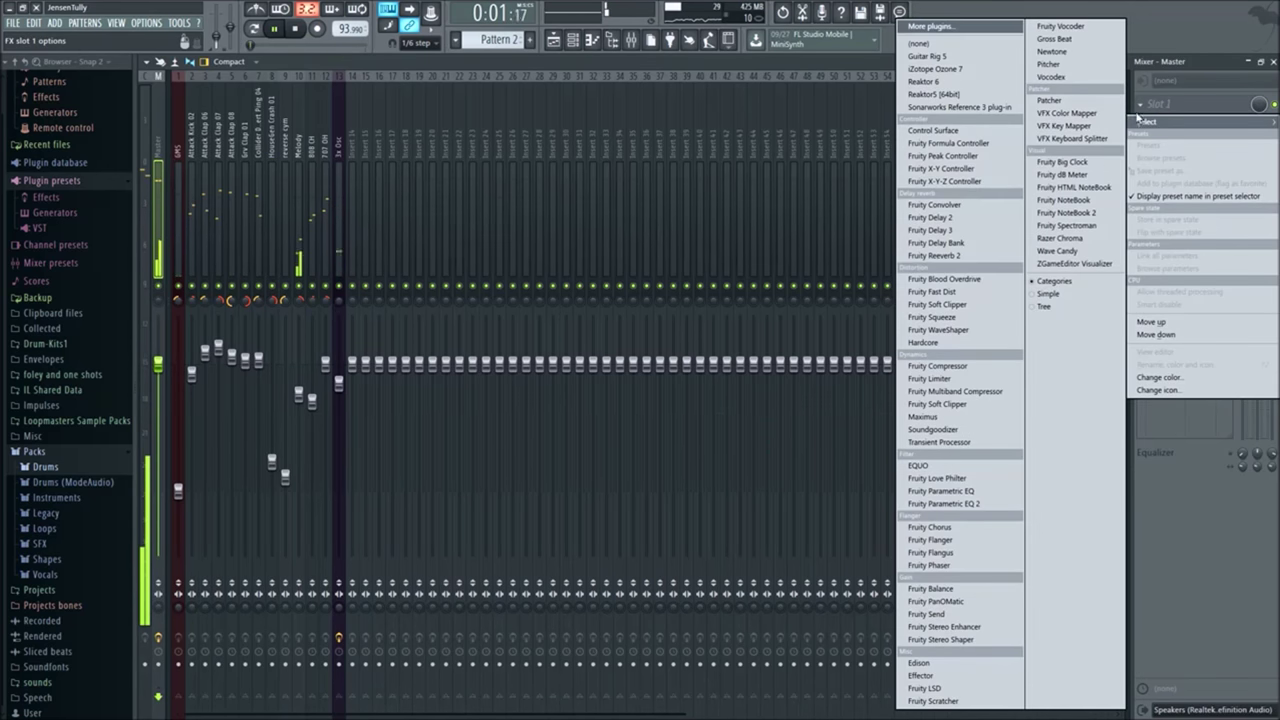
pyautogui.click(960, 504)
pyautogui.moveTo(479, 183); pyautogui.dragTo(670, 188)
pyautogui.click(791, 165)
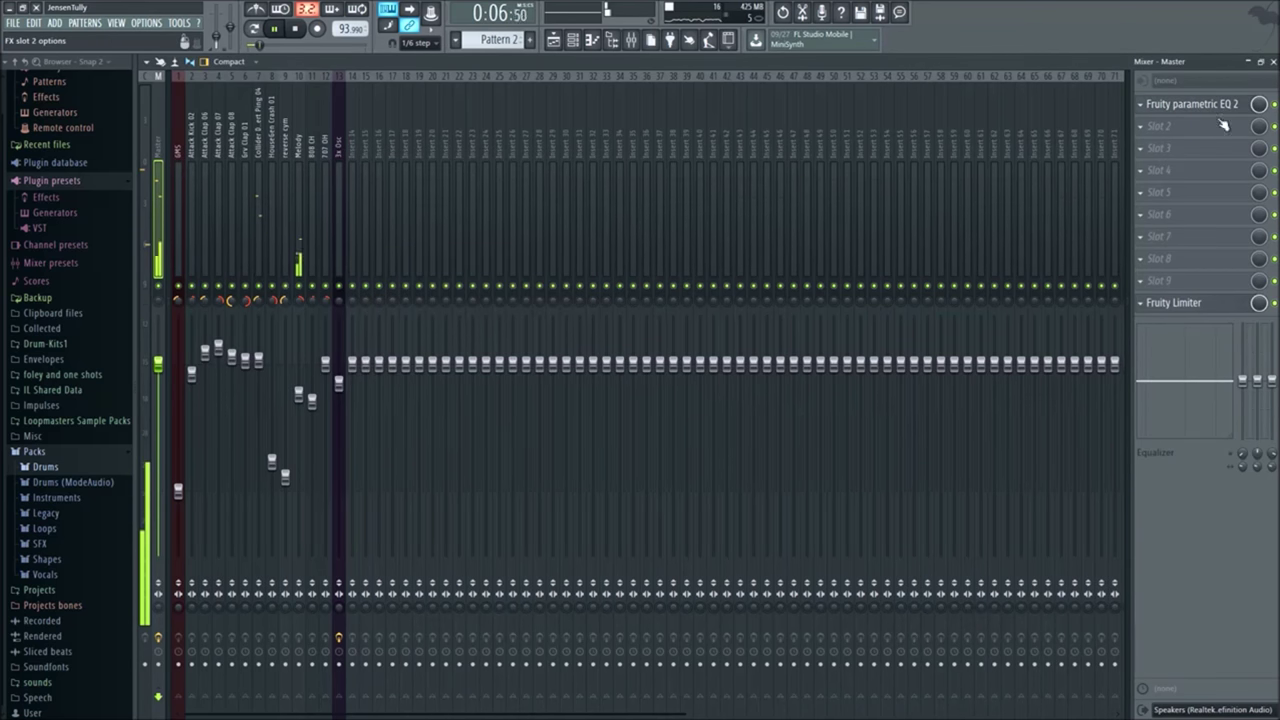
# Step: Load Maximus in the Master track's first effect slot and solo its LOW band while playing a later part of the song
pyautogui.click(1137, 106)
pyautogui.moveTo(1150, 121)
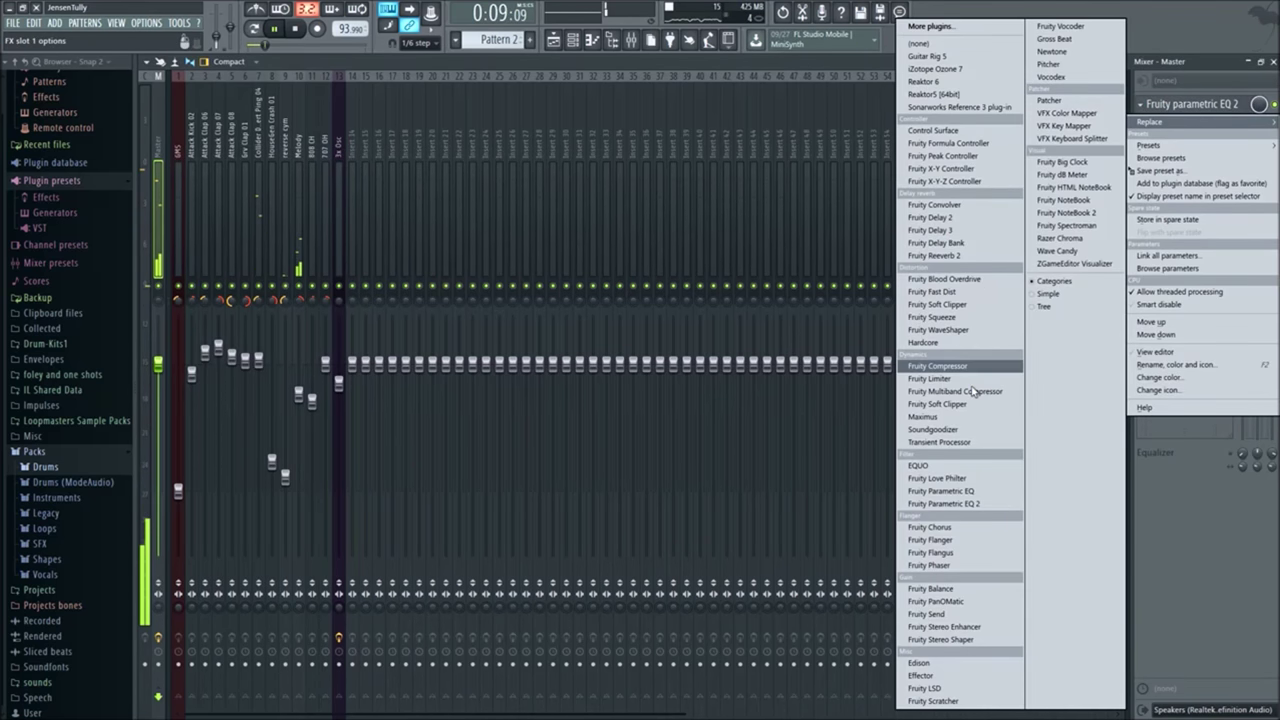
pyautogui.click(950, 417)
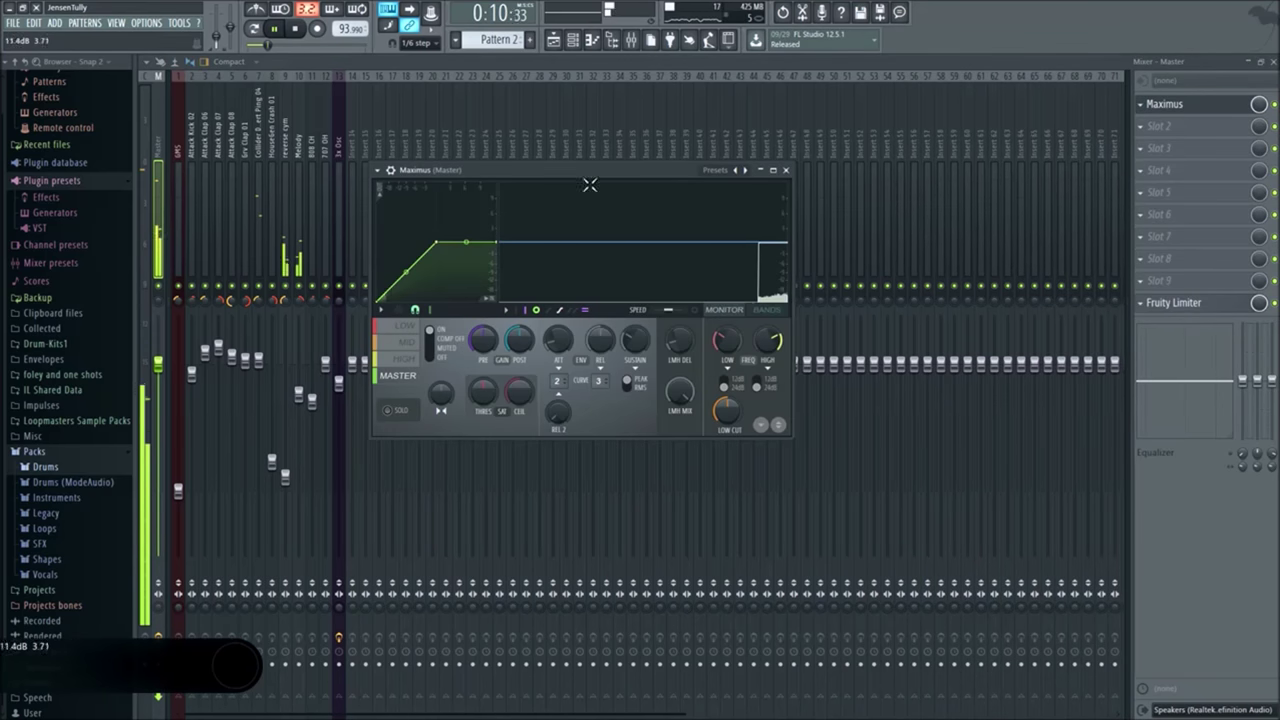
pyautogui.moveTo(595, 175); pyautogui.dragTo(687, 173)
pyautogui.click(495, 328)
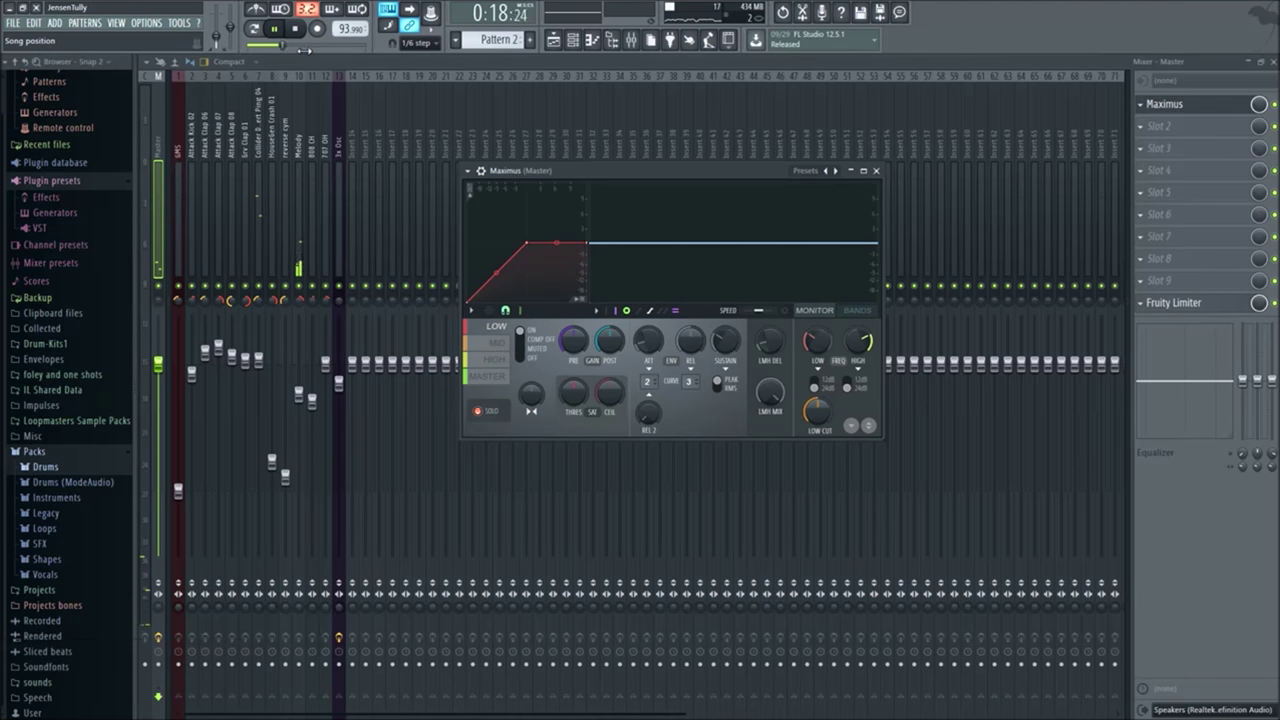
pyautogui.moveTo(291, 45); pyautogui.dragTo(334, 45)
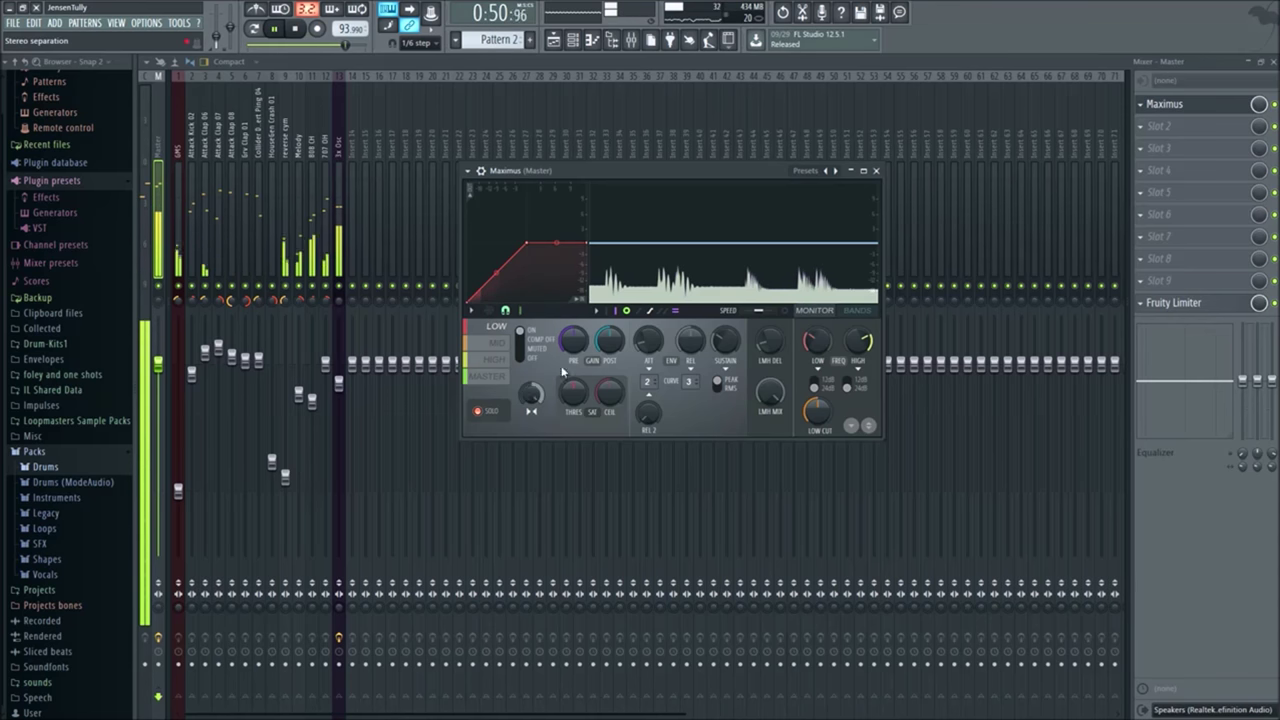
# Step: Add Wave Candy to the Master track's second effect slot and switch its display to Vectorscope
pyautogui.click(1145, 126)
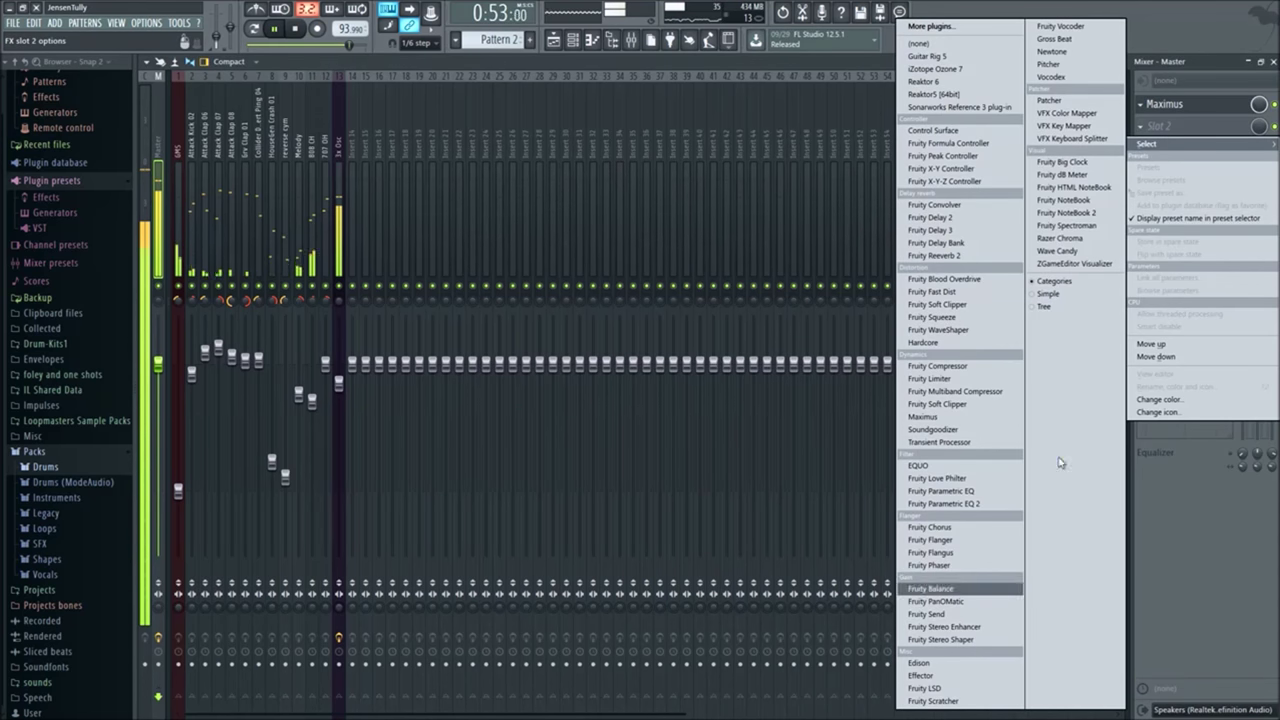
pyautogui.click(1057, 251)
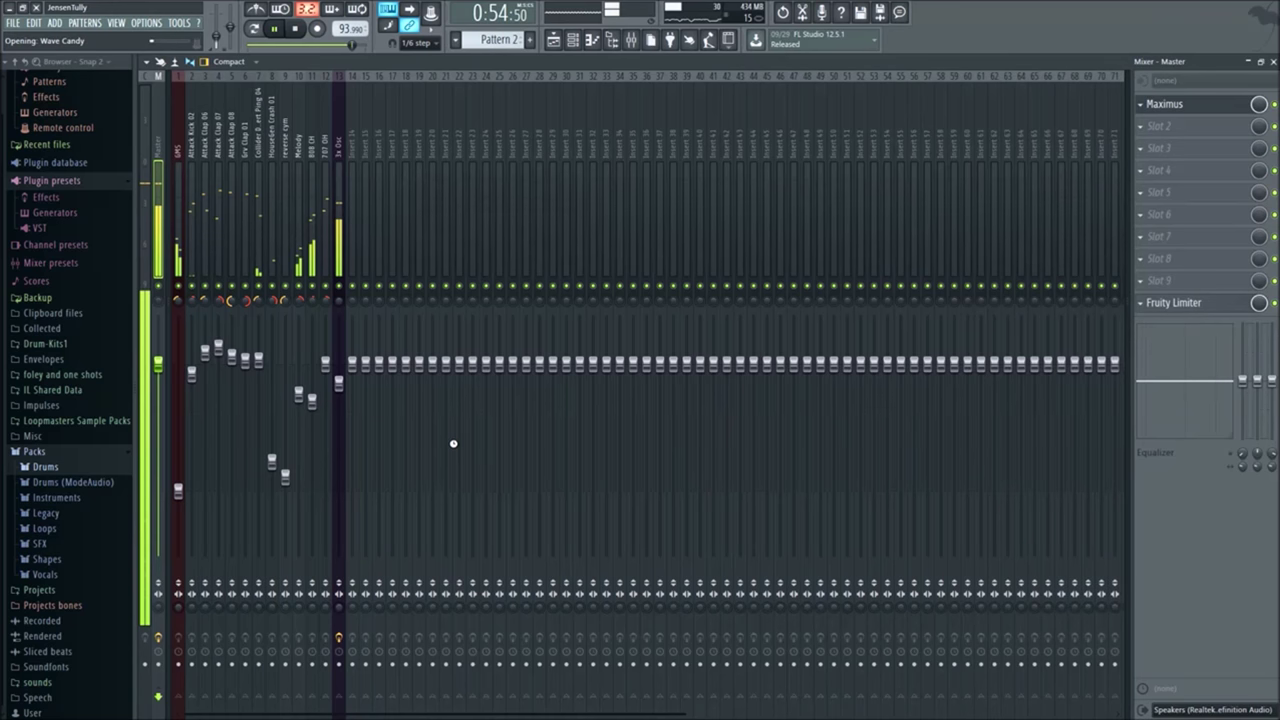
pyautogui.rightClick(657, 165)
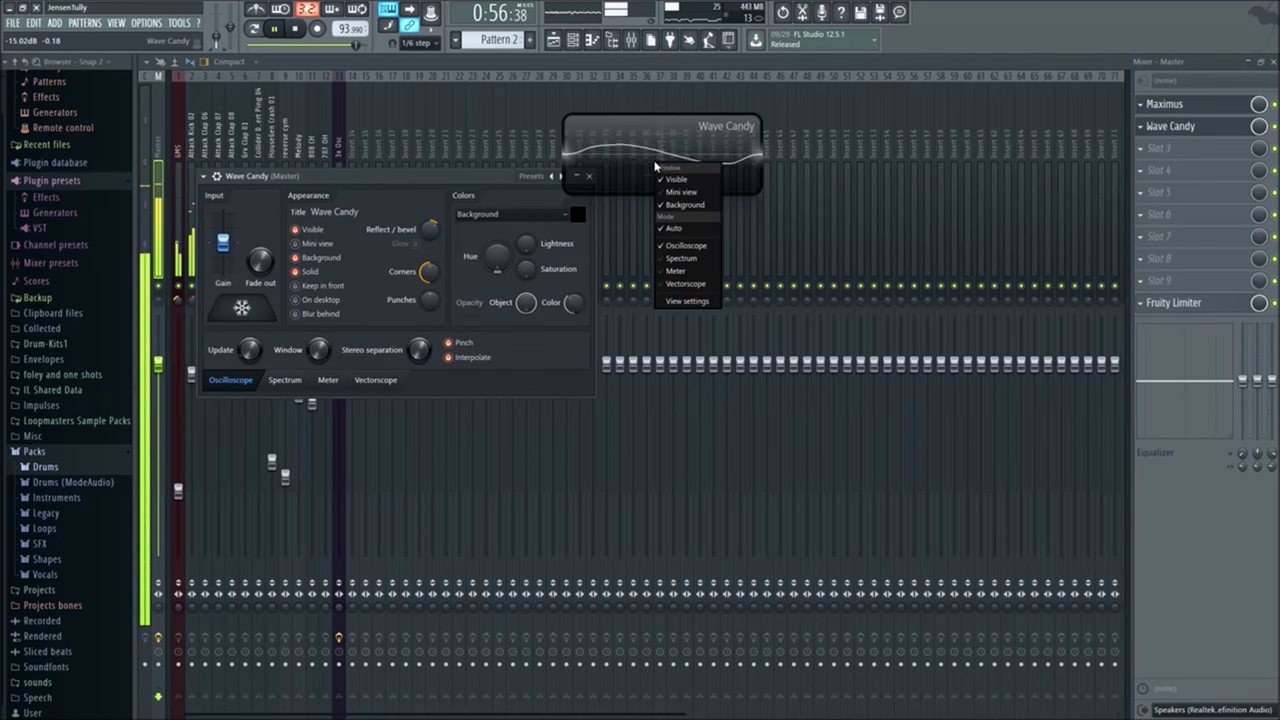
pyautogui.click(686, 283)
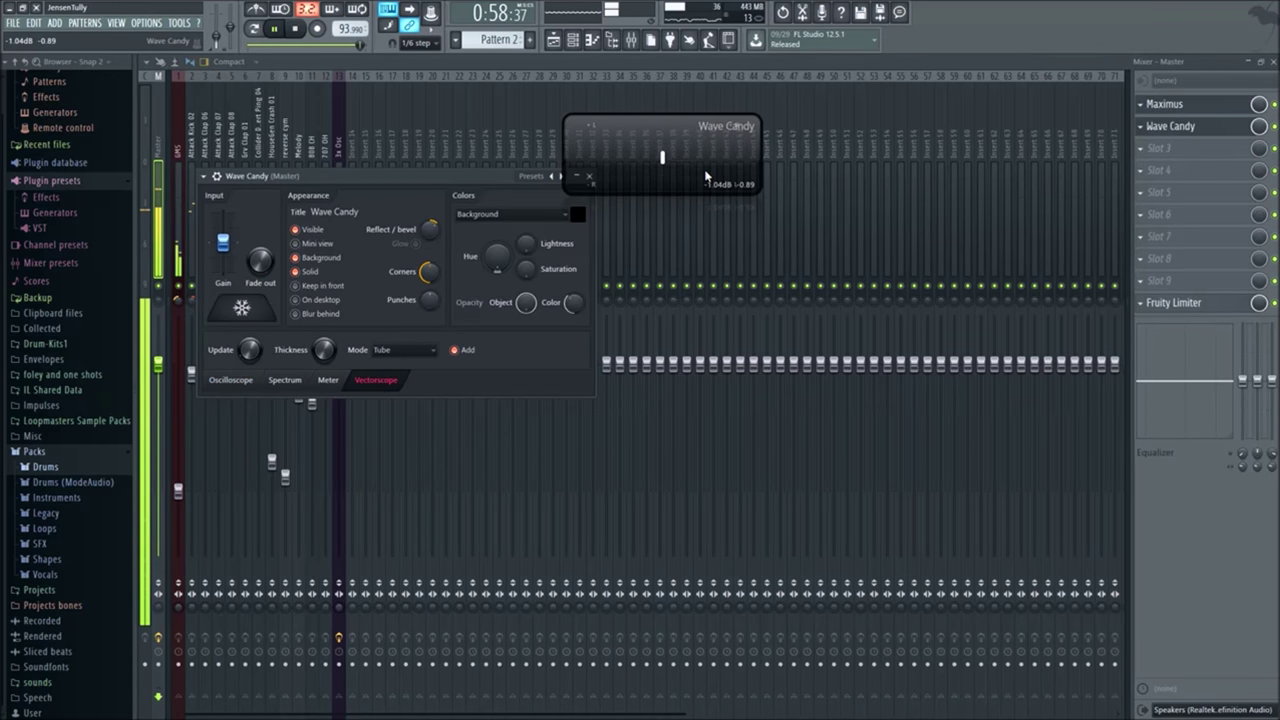
# Step: Move the Wave Candy display clear of the Maximus window, close its settings and change its display mode
pyautogui.moveTo(689, 124); pyautogui.dragTo(474, 402)
pyautogui.click(589, 176)
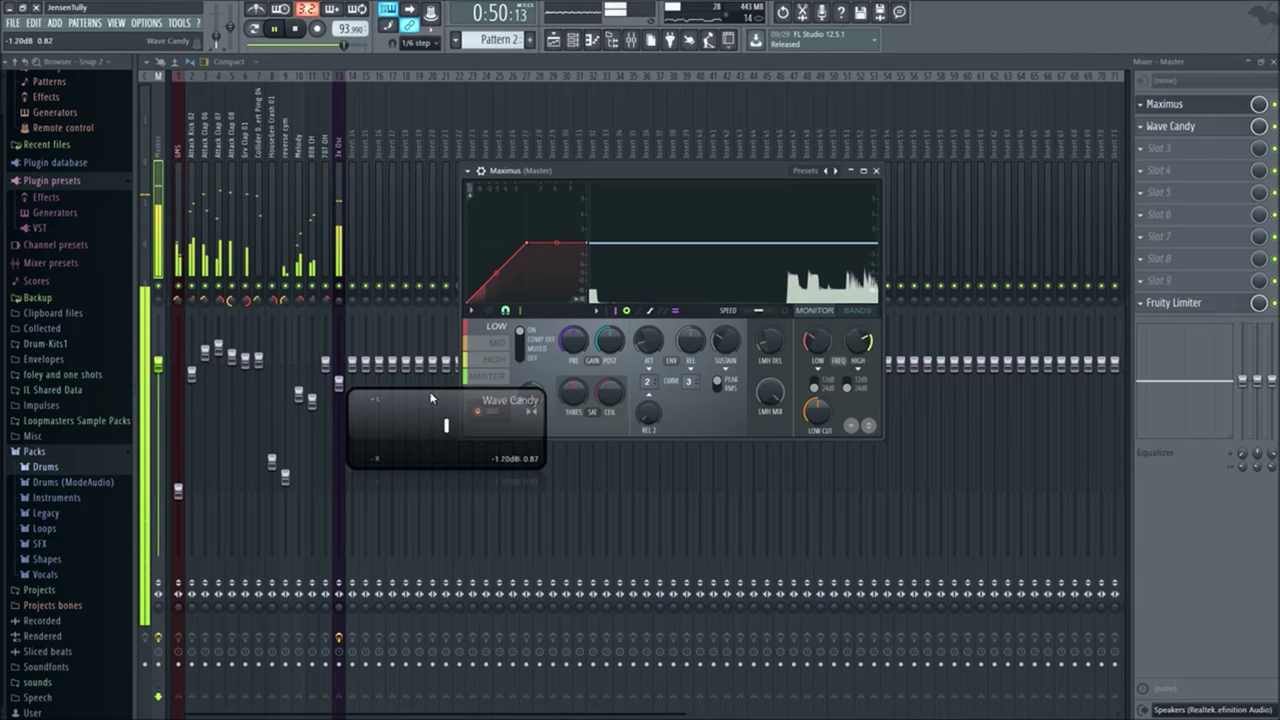
pyautogui.moveTo(428, 395); pyautogui.dragTo(310, 346)
pyautogui.rightClick(312, 362)
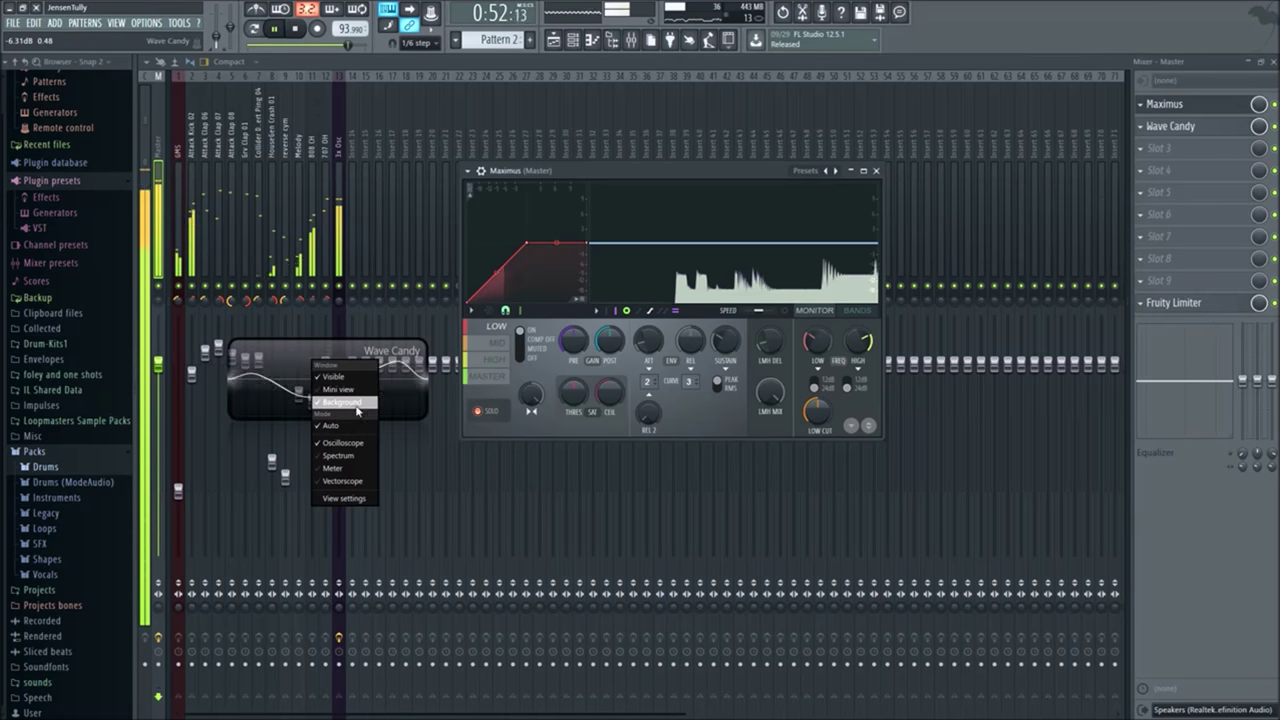
pyautogui.click(332, 468)
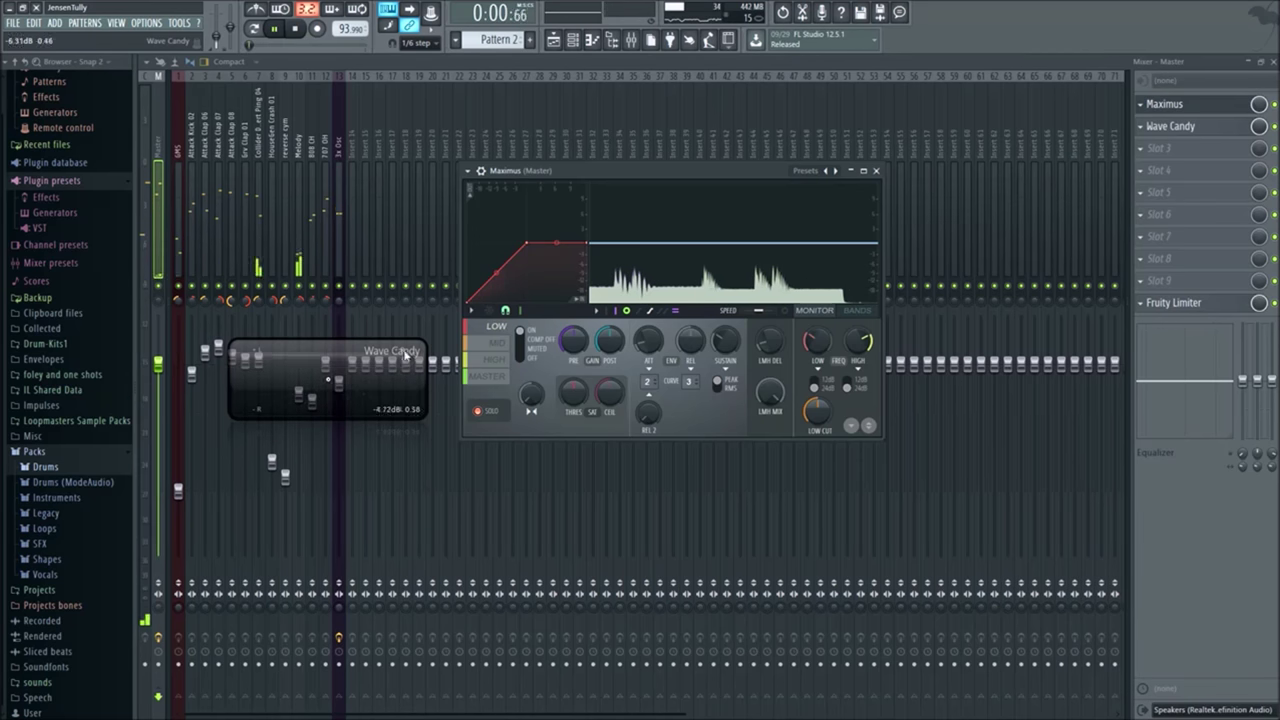
# Step: Enlarge the Wave Candy display, switch it to Vectorscope and play a later part of the song
pyautogui.moveTo(424, 345); pyautogui.dragTo(912, 90)
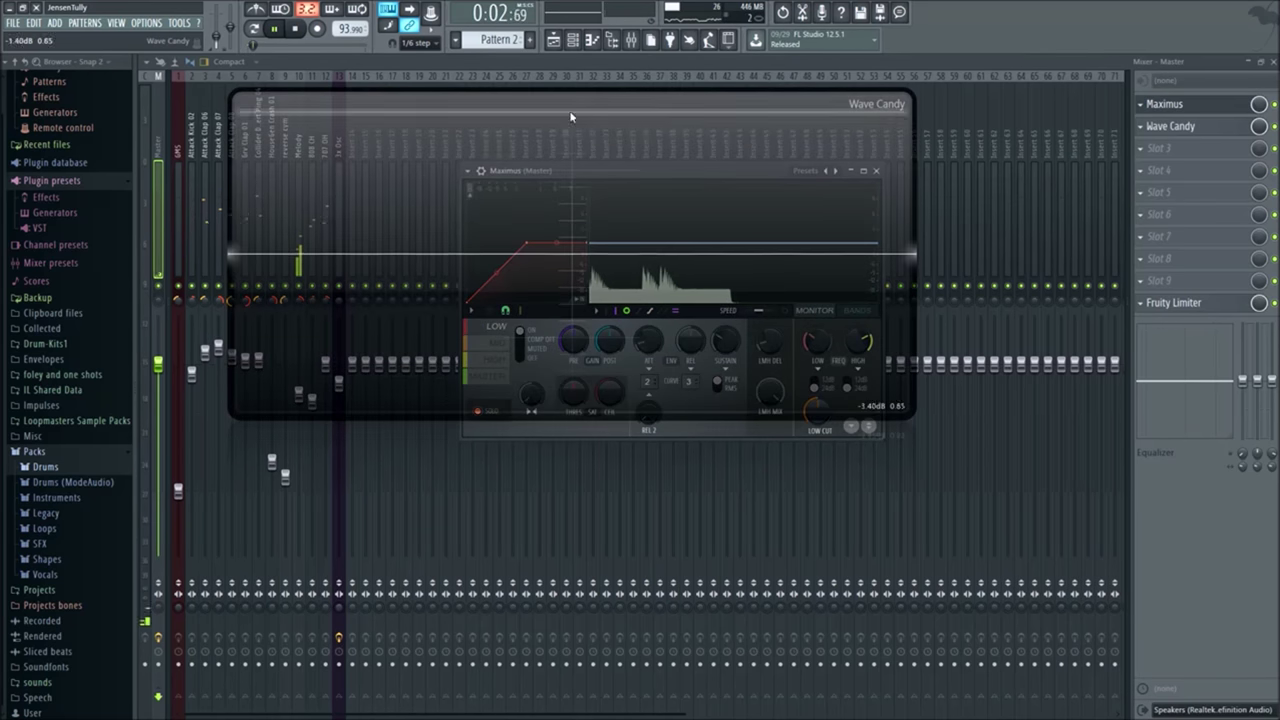
pyautogui.click(481, 312)
pyautogui.click(495, 400)
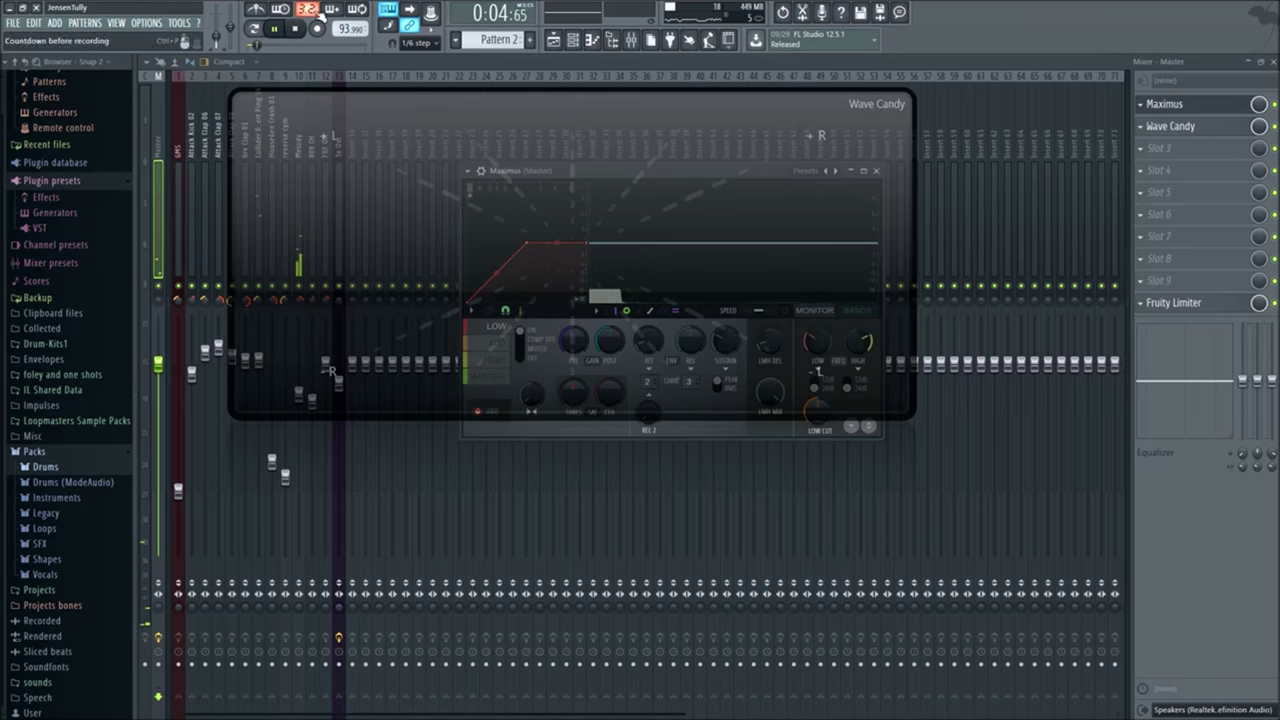
pyautogui.click(343, 45)
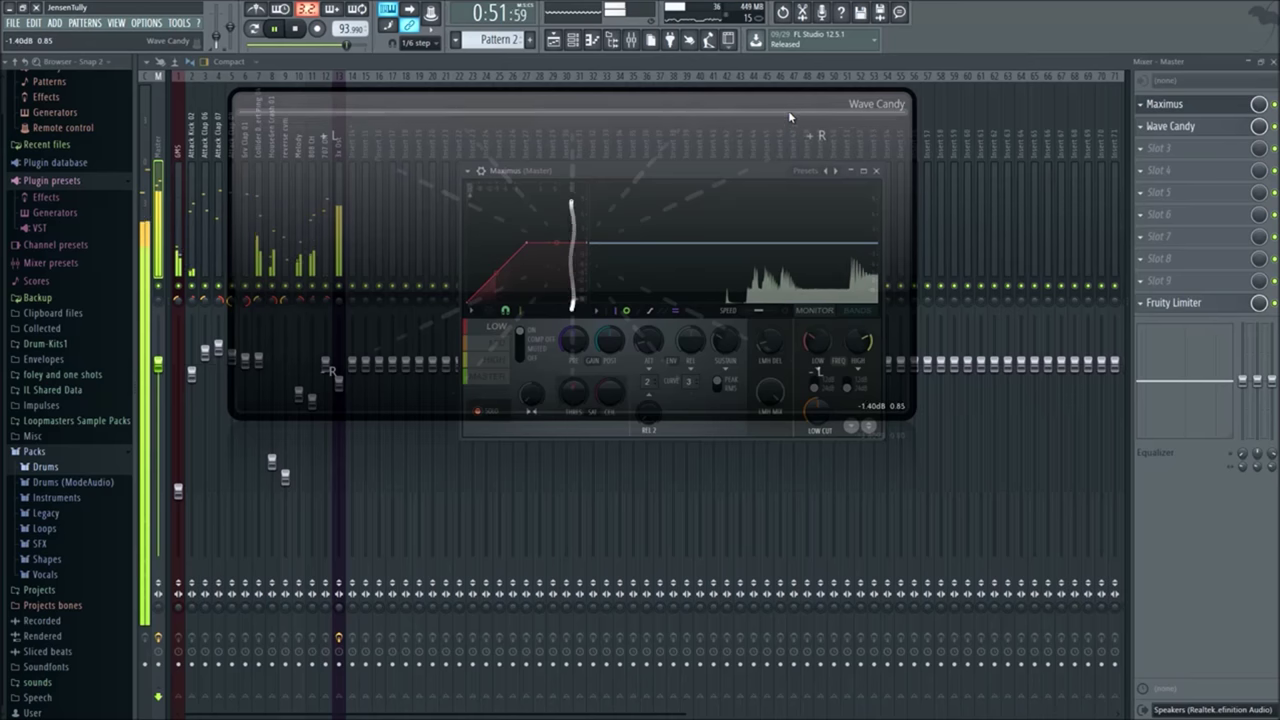
# Step: Arrange the Wave Candy display and the Maximus window side by side and select Vectorscope mode again
pyautogui.moveTo(797, 103); pyautogui.dragTo(584, 110)
pyautogui.moveTo(748, 174); pyautogui.dragTo(1002, 258)
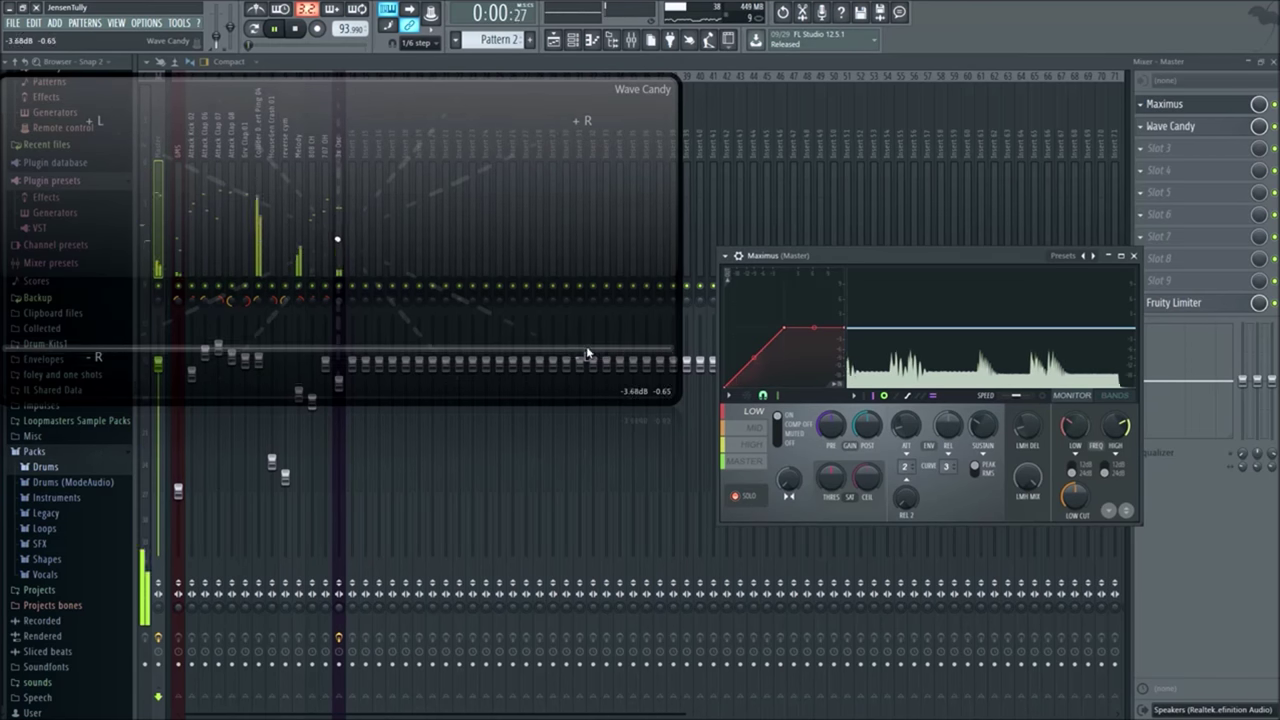
pyautogui.rightClick(341, 229)
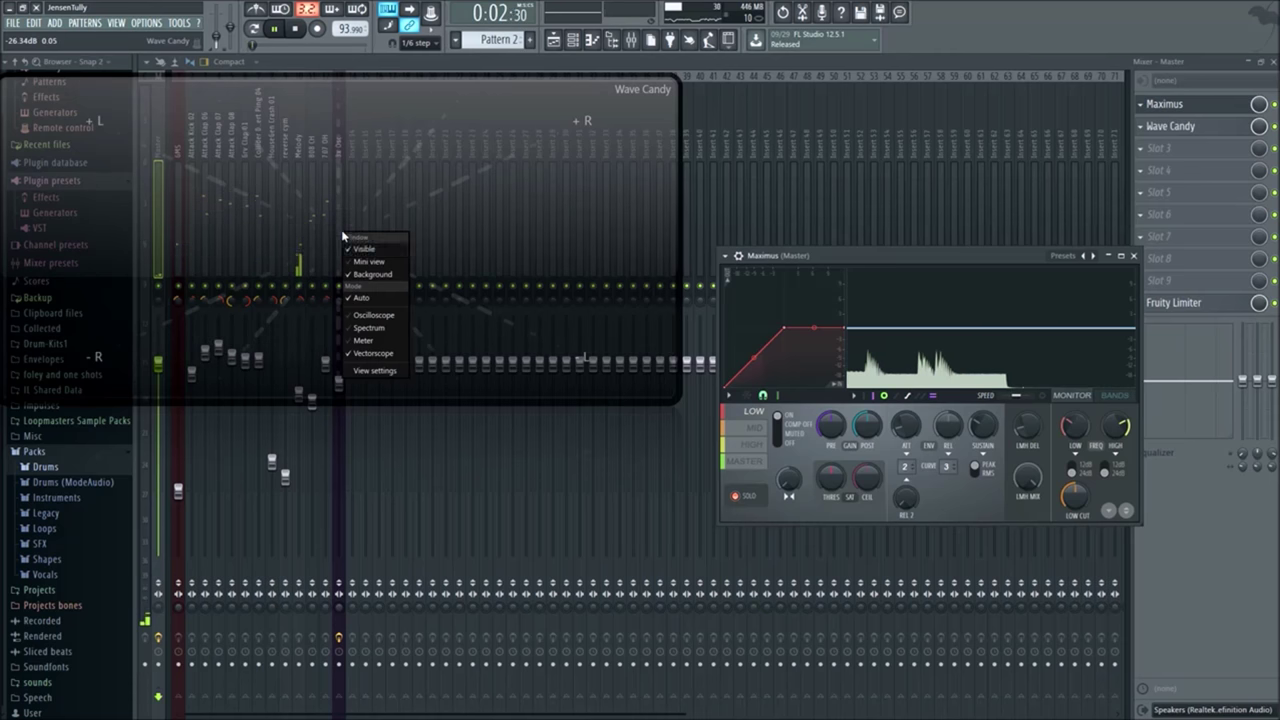
pyautogui.click(373, 353)
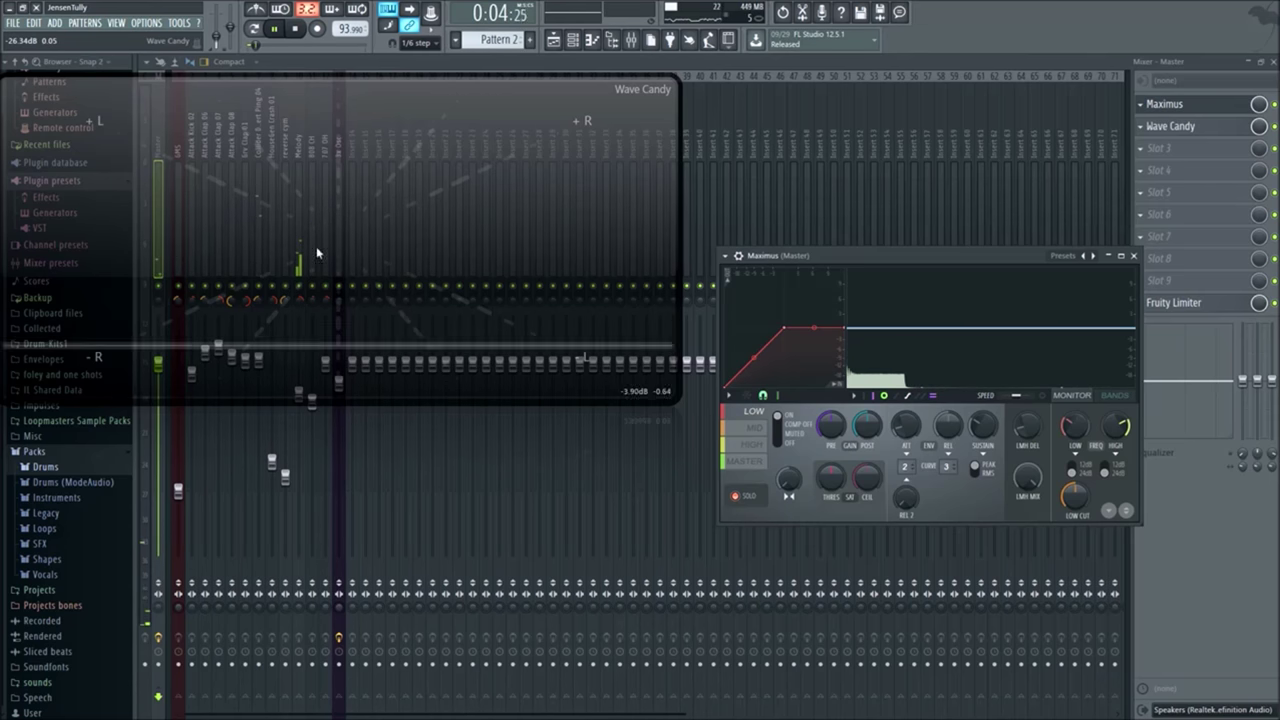
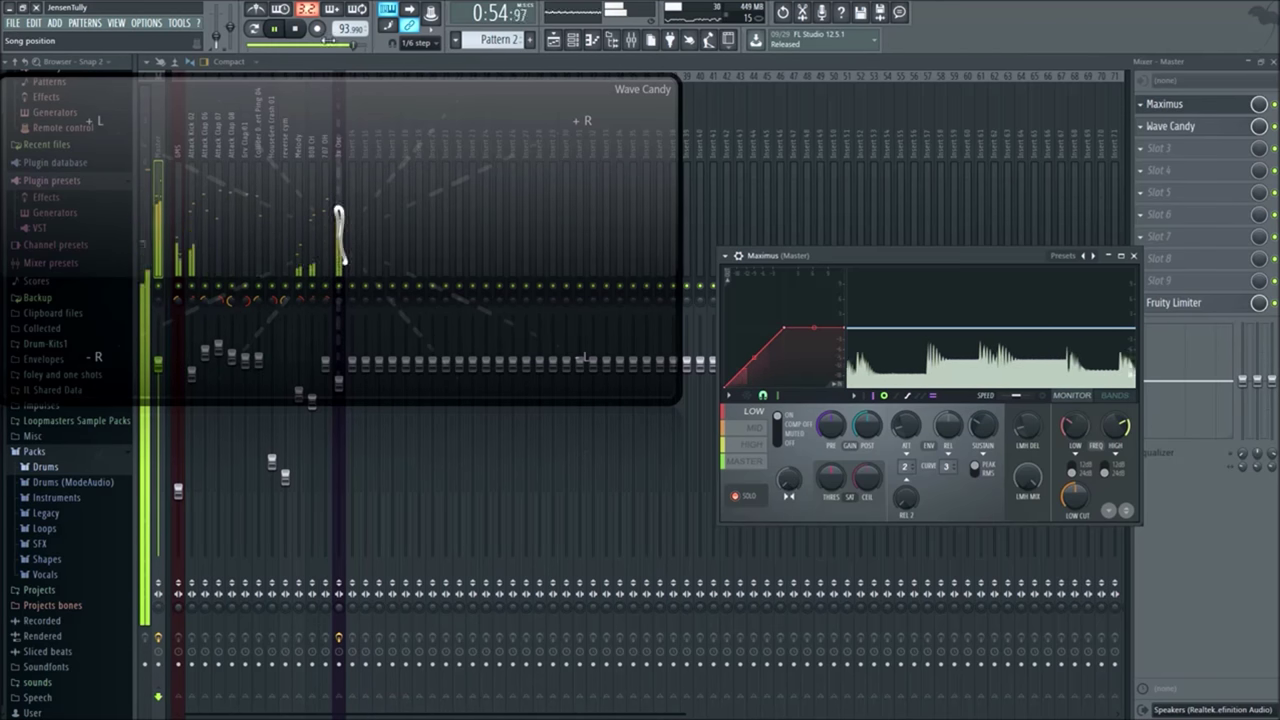
# Step: Play a later section of the song and check the MID and HIGH bands in Maximus
pyautogui.moveTo(358, 46); pyautogui.dragTo(327, 46)
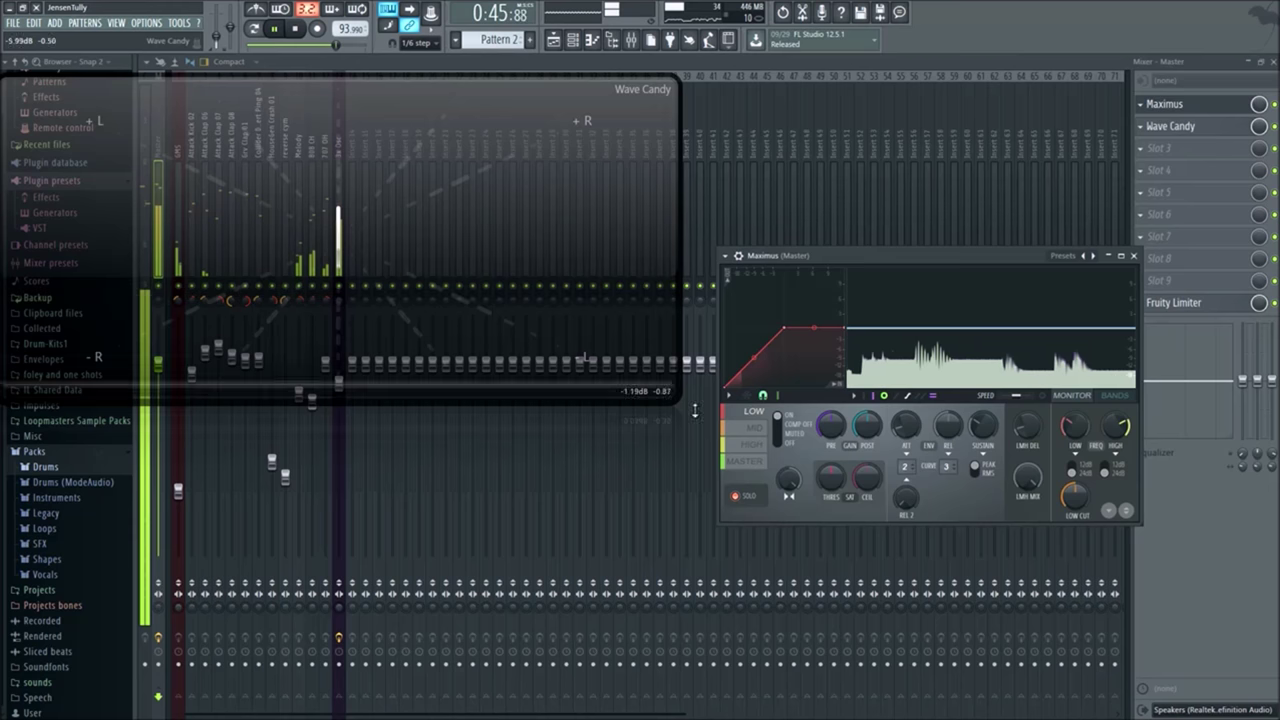
pyautogui.click(753, 427)
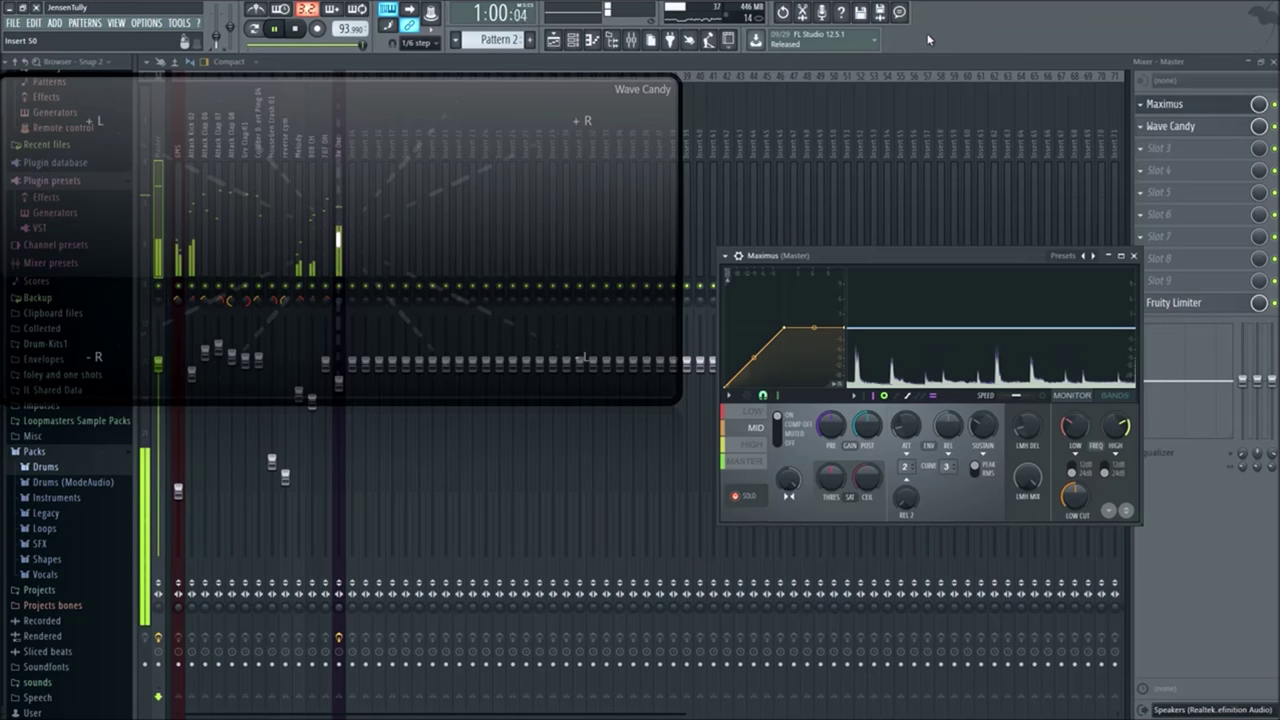
pyautogui.click(752, 444)
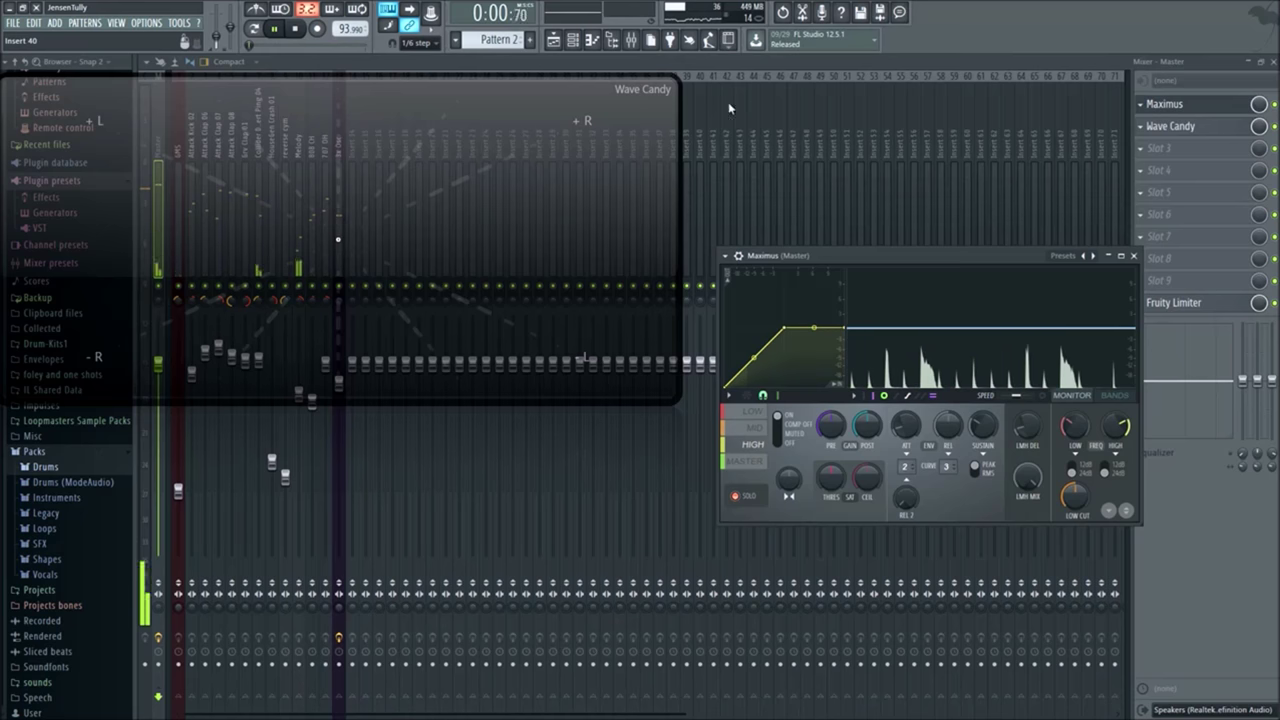
# Step: Remove Wave Candy from the Master track's second effect slot and close the project info settings
pyautogui.click(900, 12)
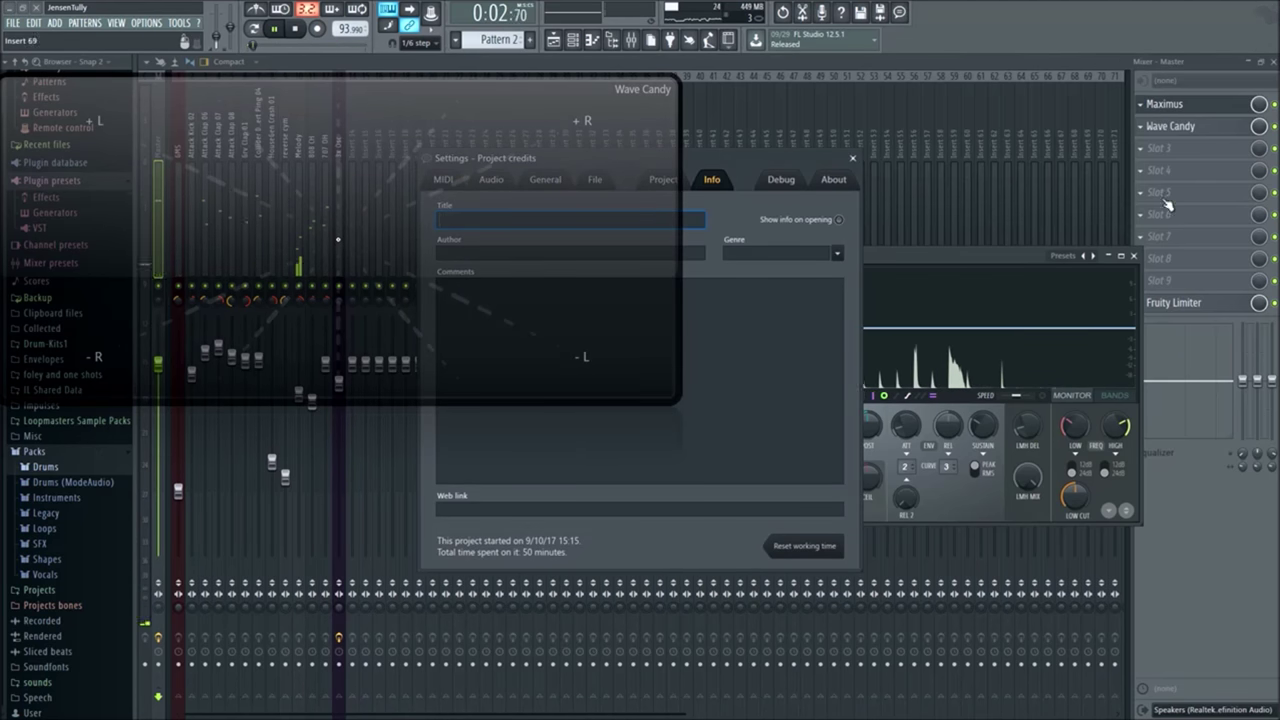
pyautogui.click(1146, 126)
pyautogui.moveTo(1150, 144)
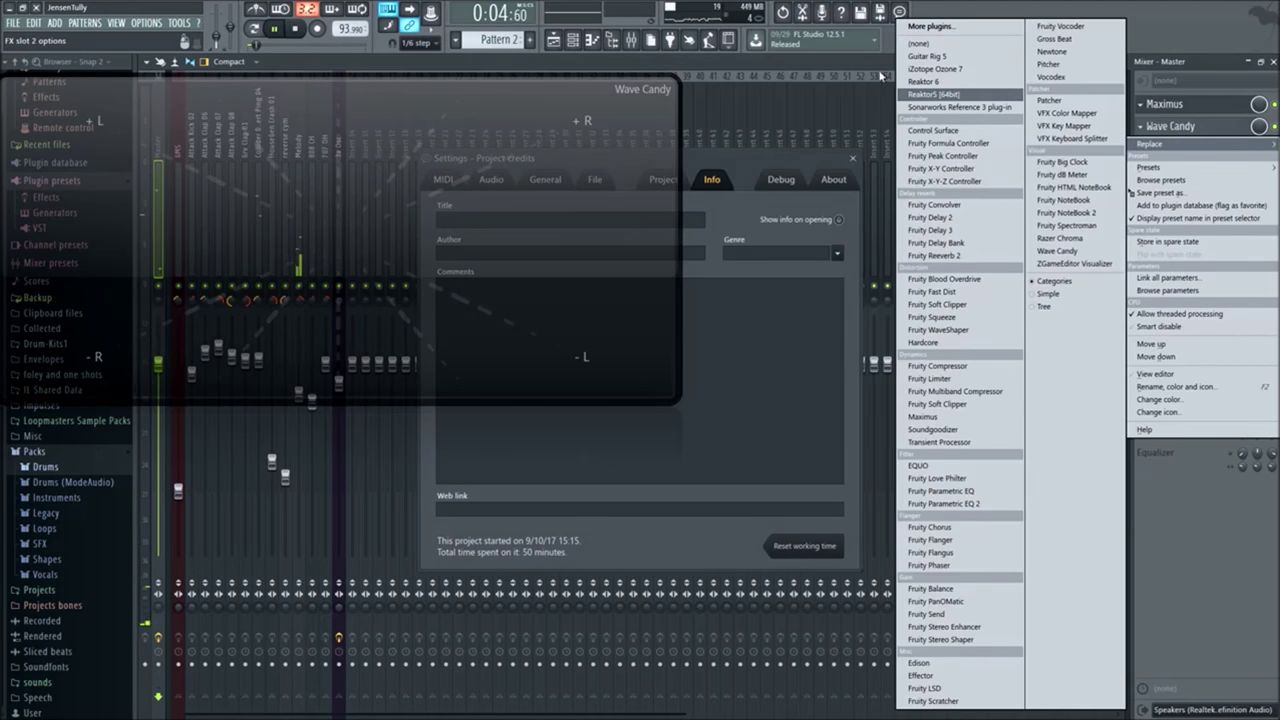
pyautogui.click(918, 43)
pyautogui.click(852, 158)
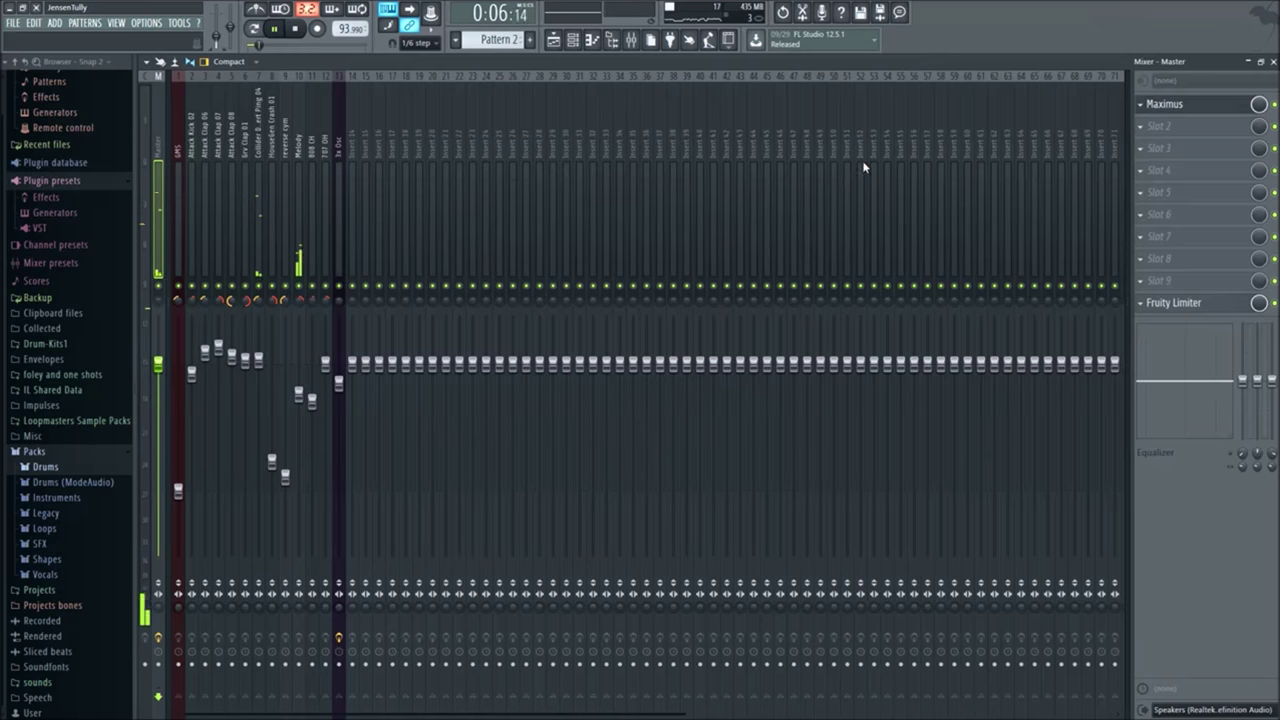
# Step: Reopen Maximus and adjust the stereo separation of its MID and HIGH bands, widening HIGH to about 22% separated
pyautogui.click(1168, 116)
pyautogui.moveTo(955, 252); pyautogui.dragTo(718, 201)
pyautogui.click(518, 372)
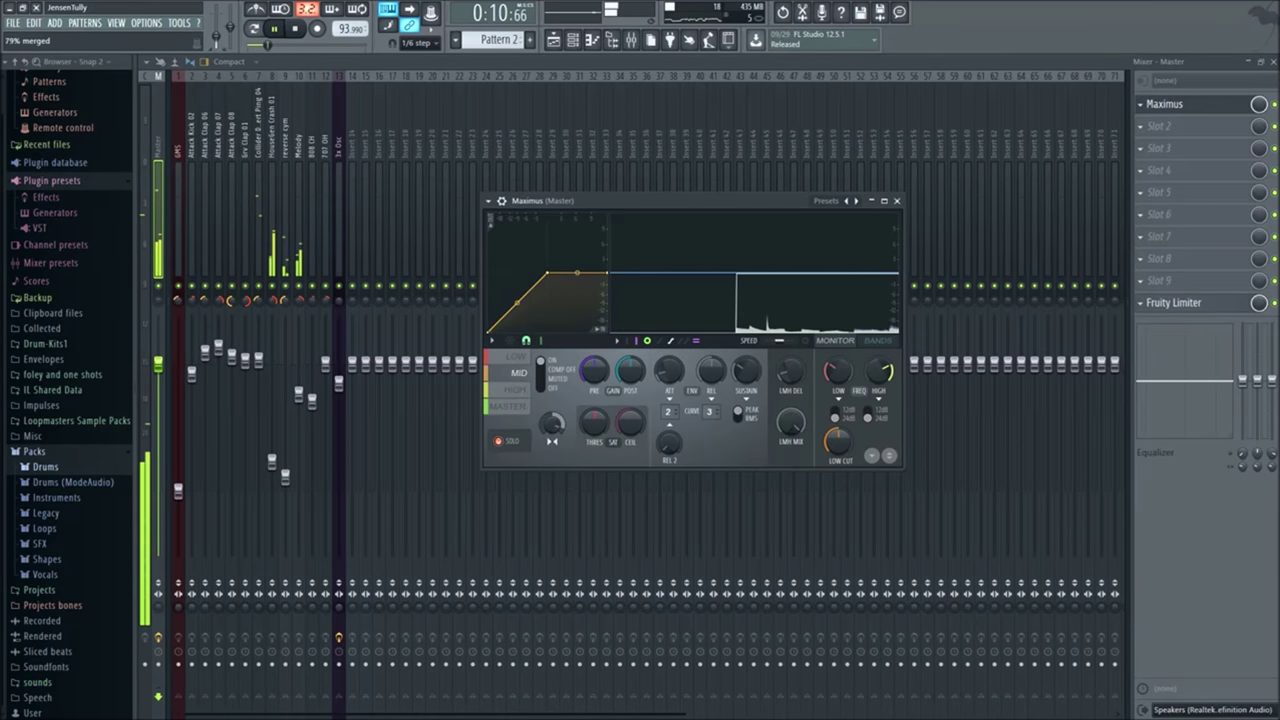
pyautogui.click(536, 398)
pyautogui.moveTo(553, 424); pyautogui.dragTo(553, 420)
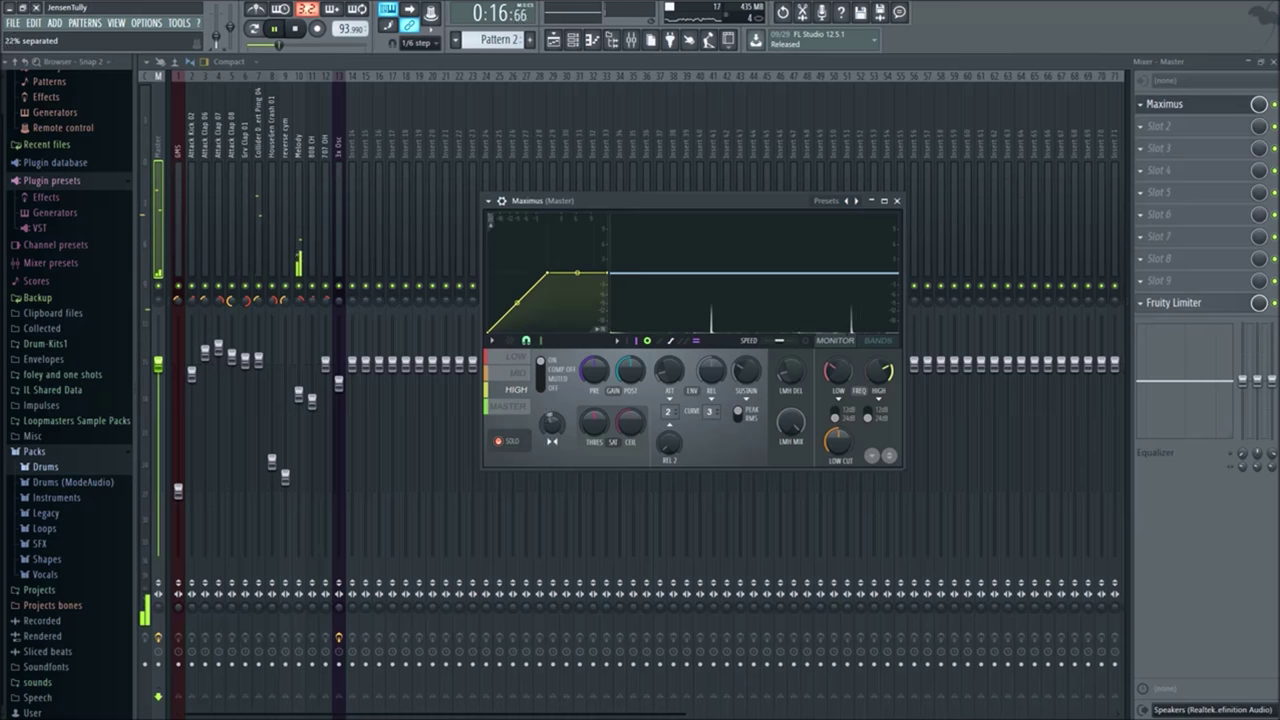
pyautogui.moveTo(551, 422); pyautogui.dragTo(547, 424)
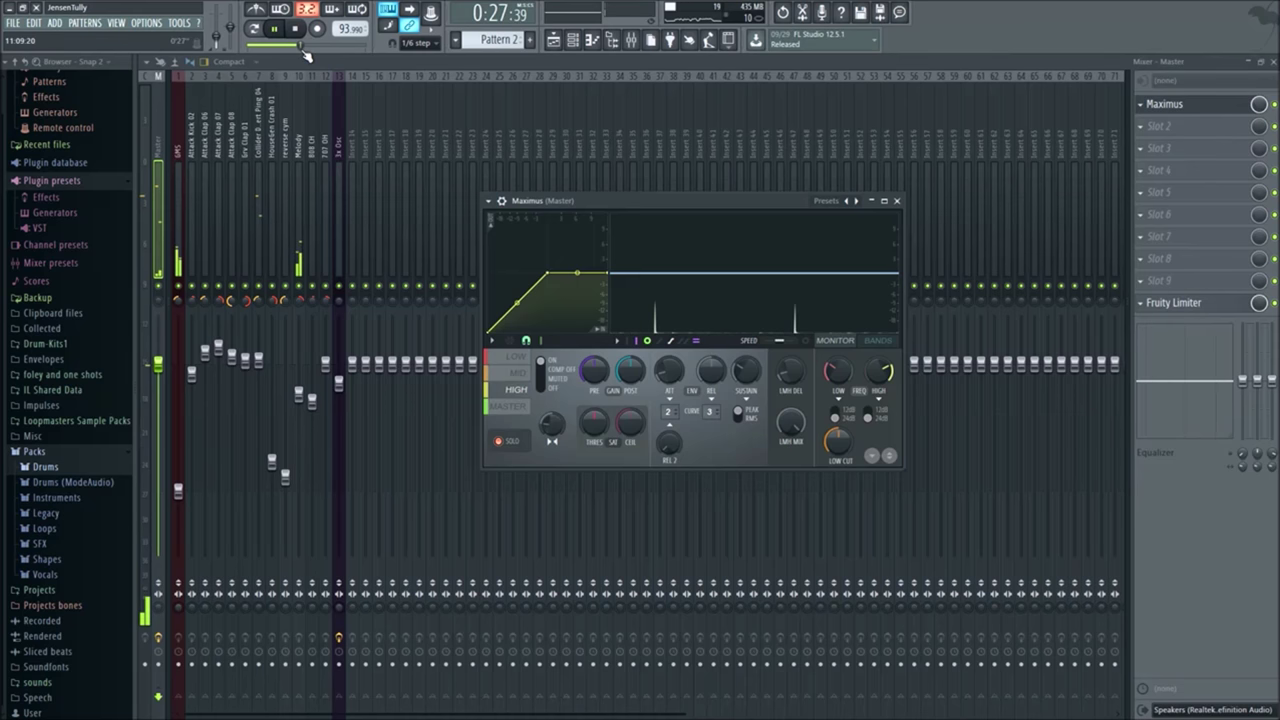
# Step: Readjust the MID band's stereo separation while playing a later part, turn off solo and close Maximus from its MASTER band
pyautogui.moveTo(310, 55); pyautogui.dragTo(322, 53)
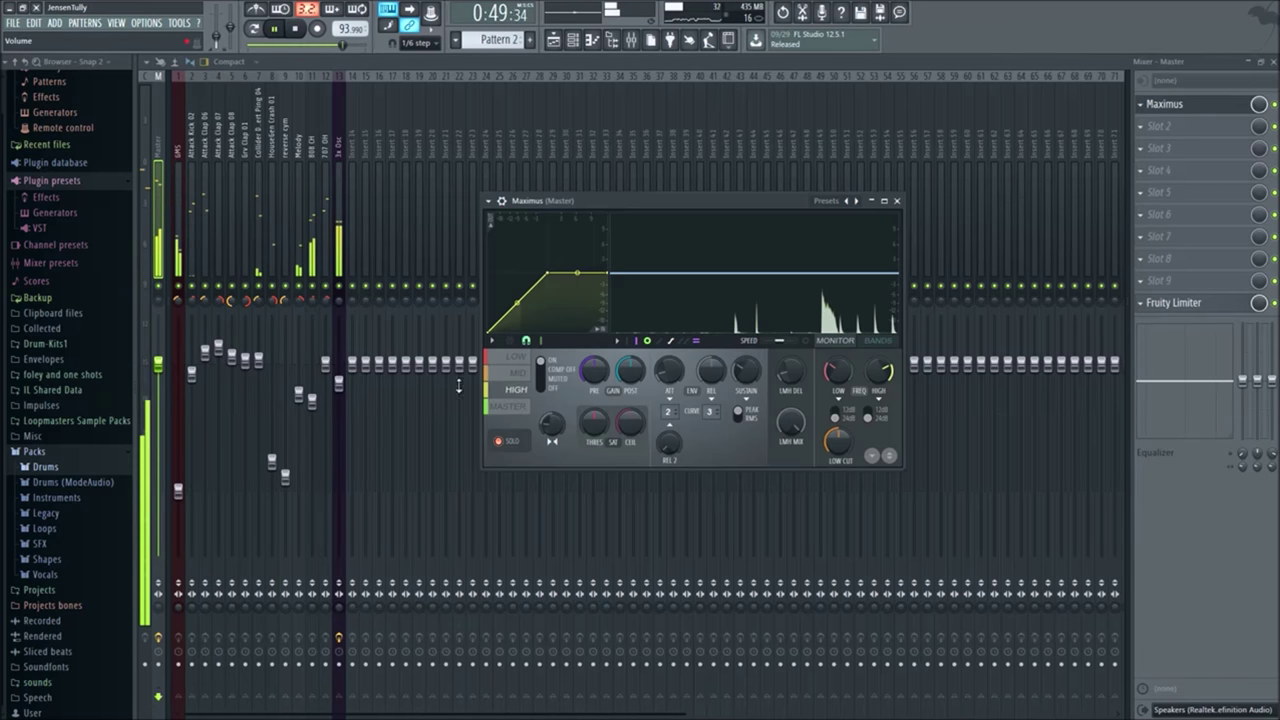
pyautogui.click(517, 372)
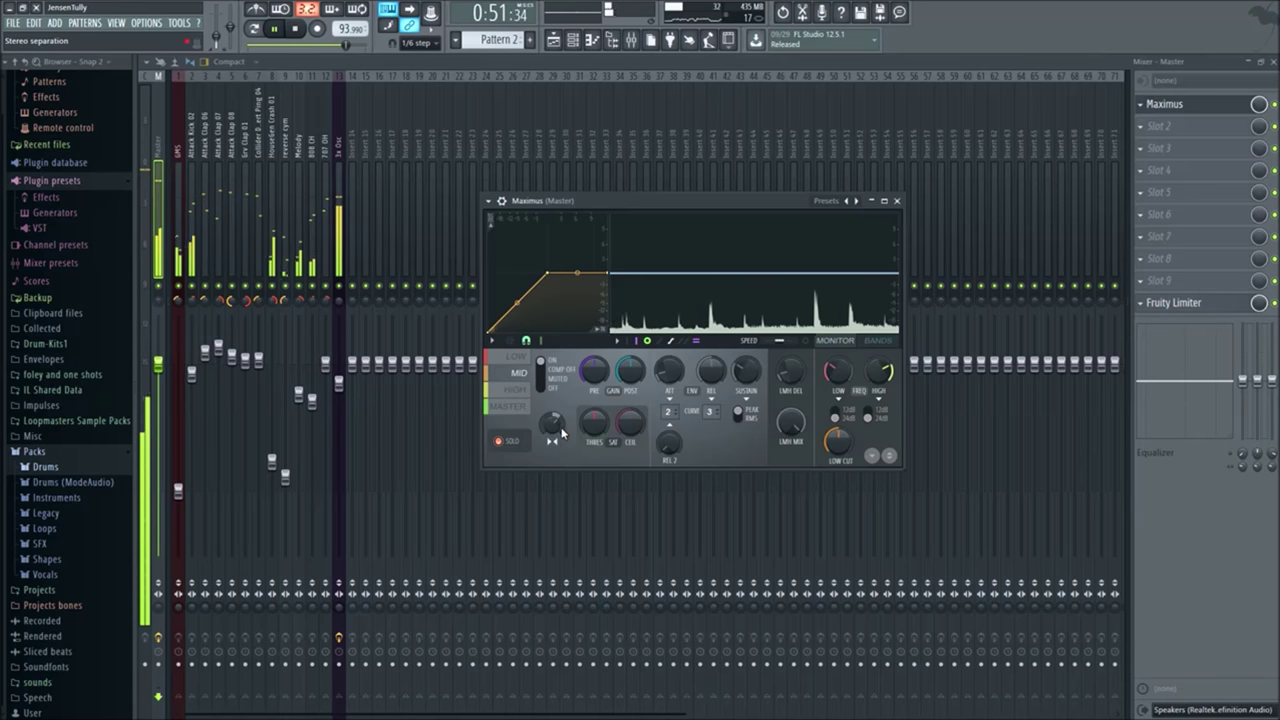
pyautogui.moveTo(551, 424); pyautogui.dragTo(560, 430)
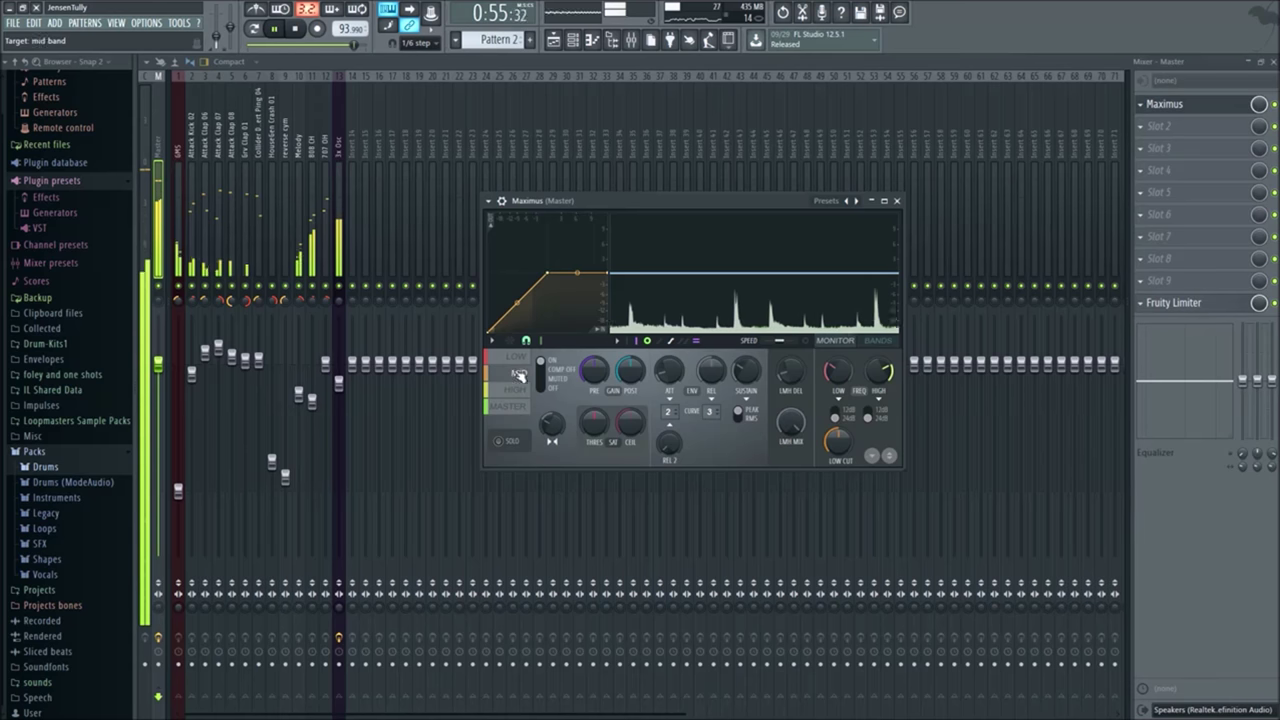
pyautogui.click(517, 410)
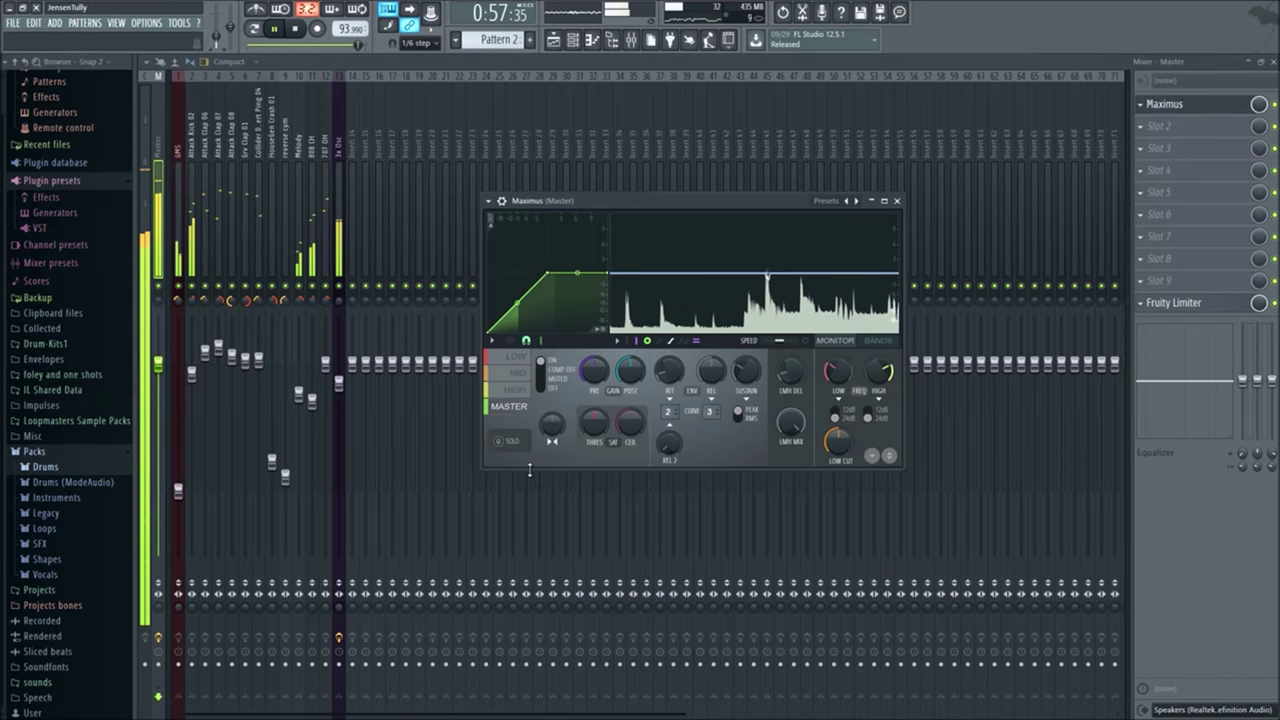
pyautogui.click(896, 201)
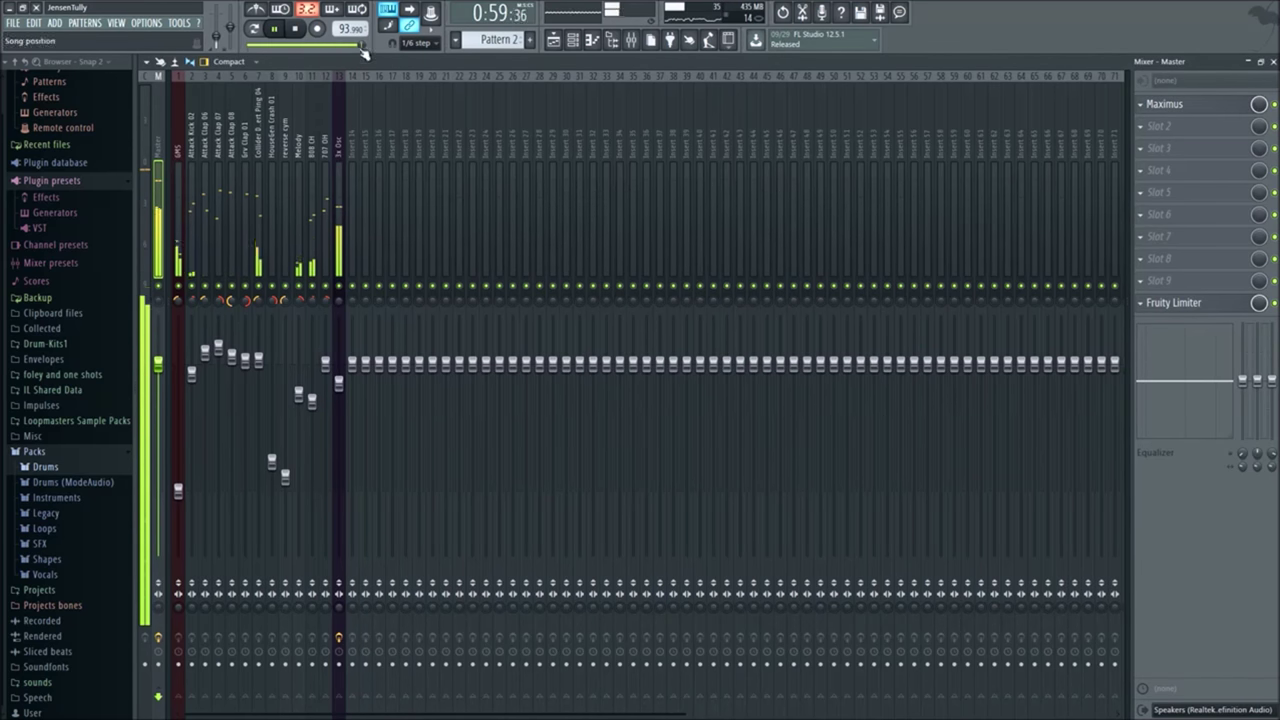
# Step: Load Fruity Parametric EQ 2 in the Master's second effect slot and lower its high-shelf band 7 to about -7.1 dB at 20000 Hz
pyautogui.moveTo(297, 45); pyautogui.dragTo(546, 45)
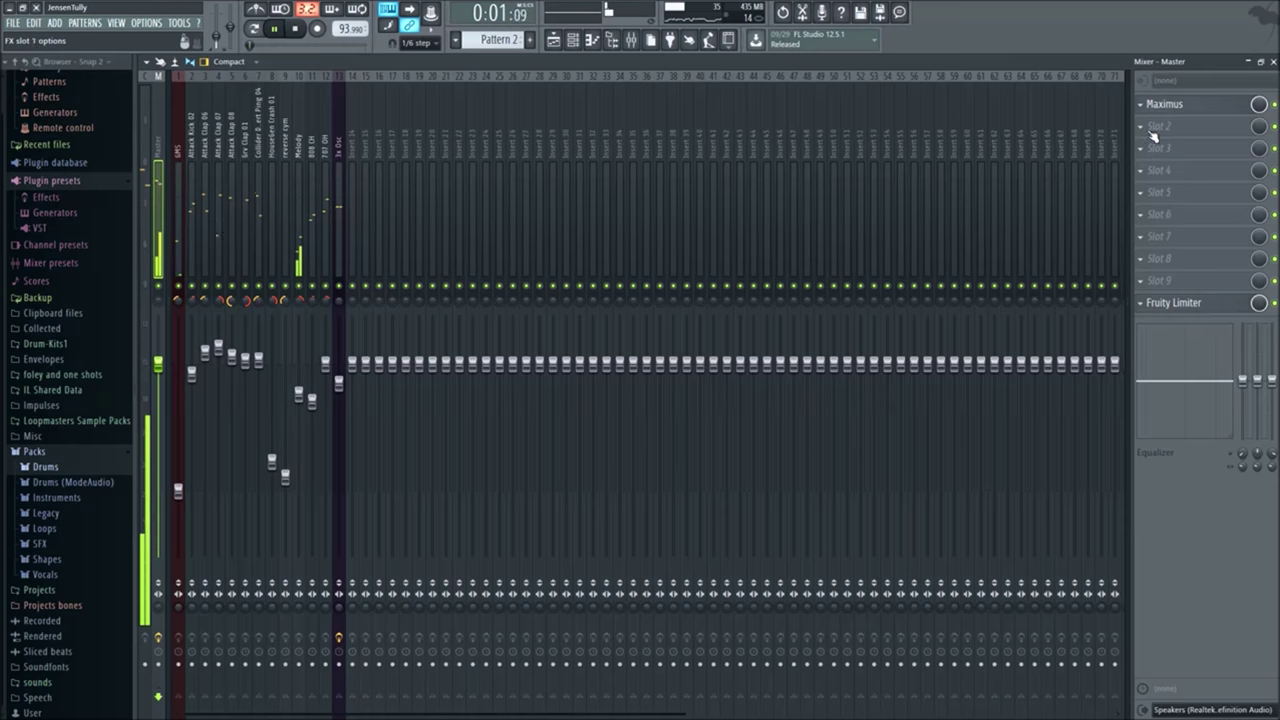
pyautogui.click(1153, 135)
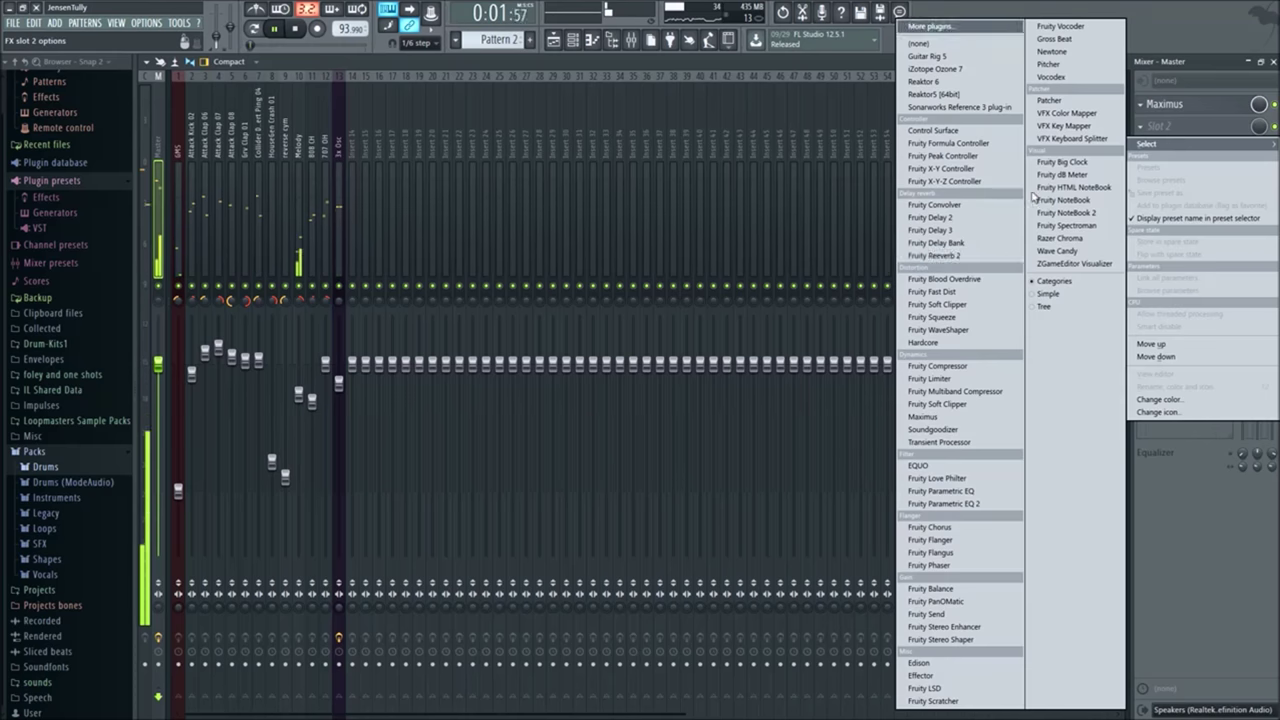
pyautogui.click(950, 503)
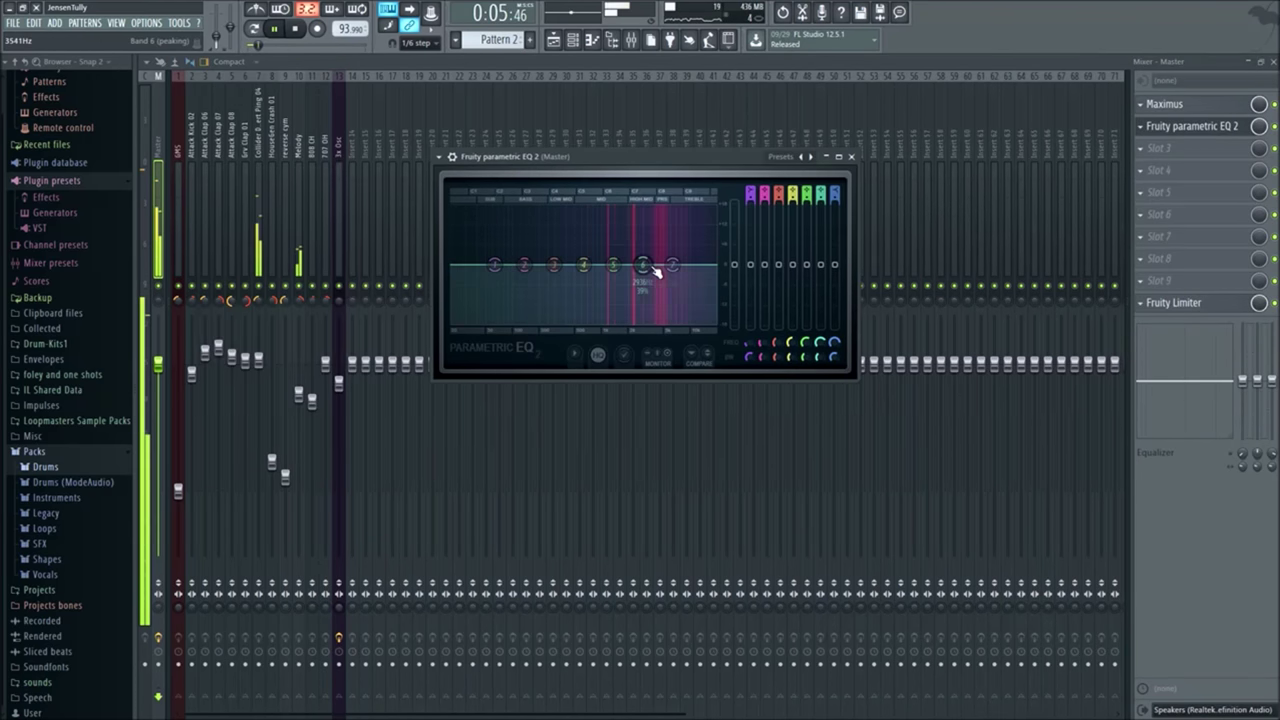
pyautogui.moveTo(672, 265); pyautogui.dragTo(710, 320)
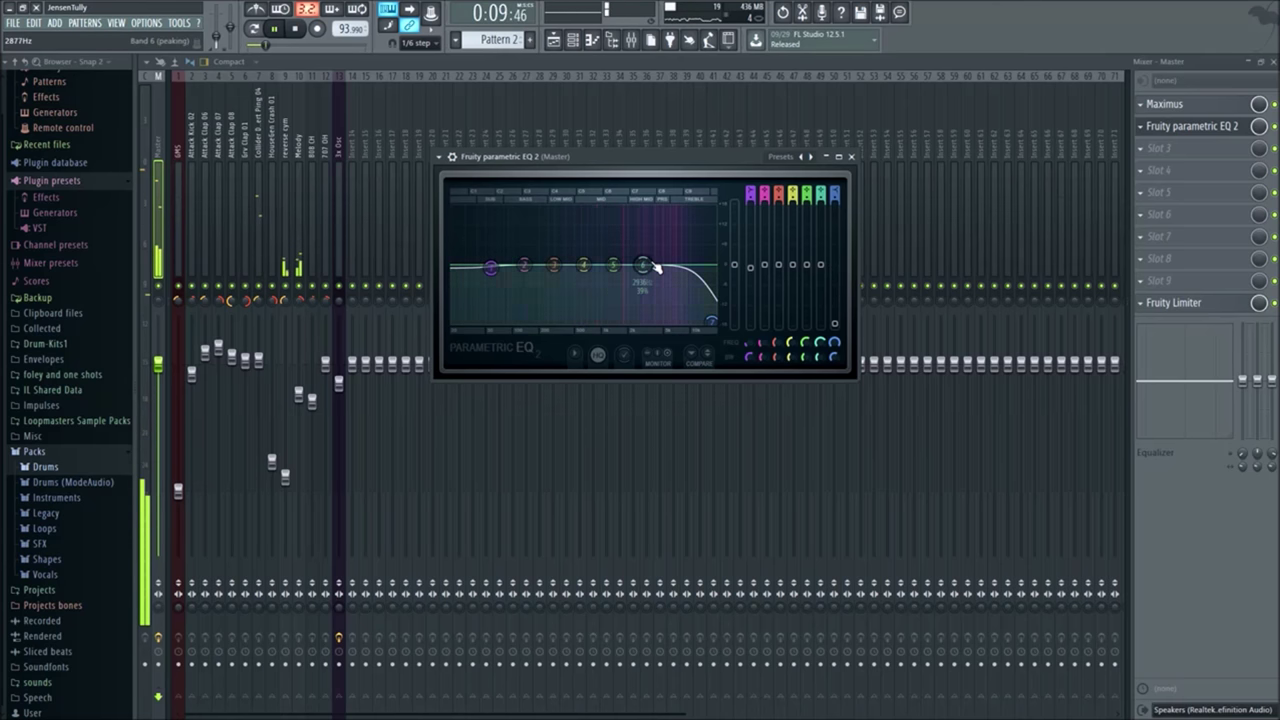
pyautogui.moveTo(710, 318); pyautogui.dragTo(713, 297)
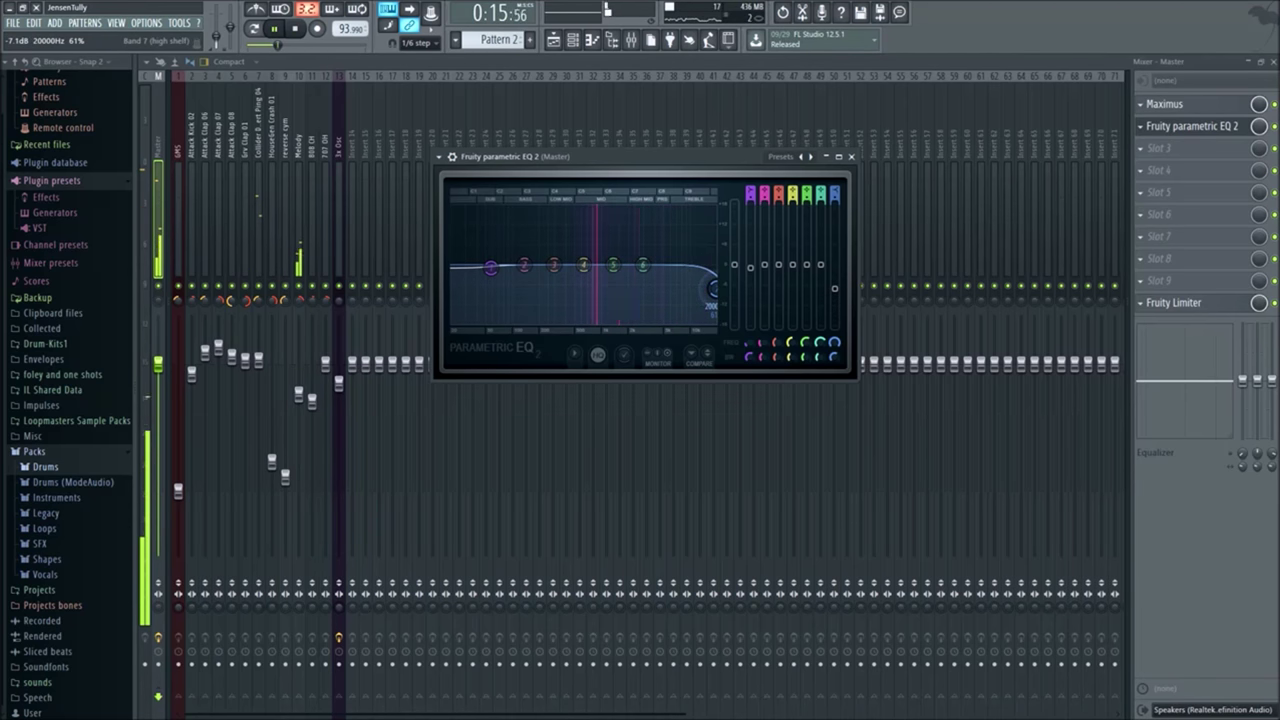
# Step: Cut the sub-bass with low-shelf band 1 at -18 dB near 27 Hz and slightly raise band 2 in the bass range
pyautogui.moveTo(490, 268); pyautogui.dragTo(455, 318)
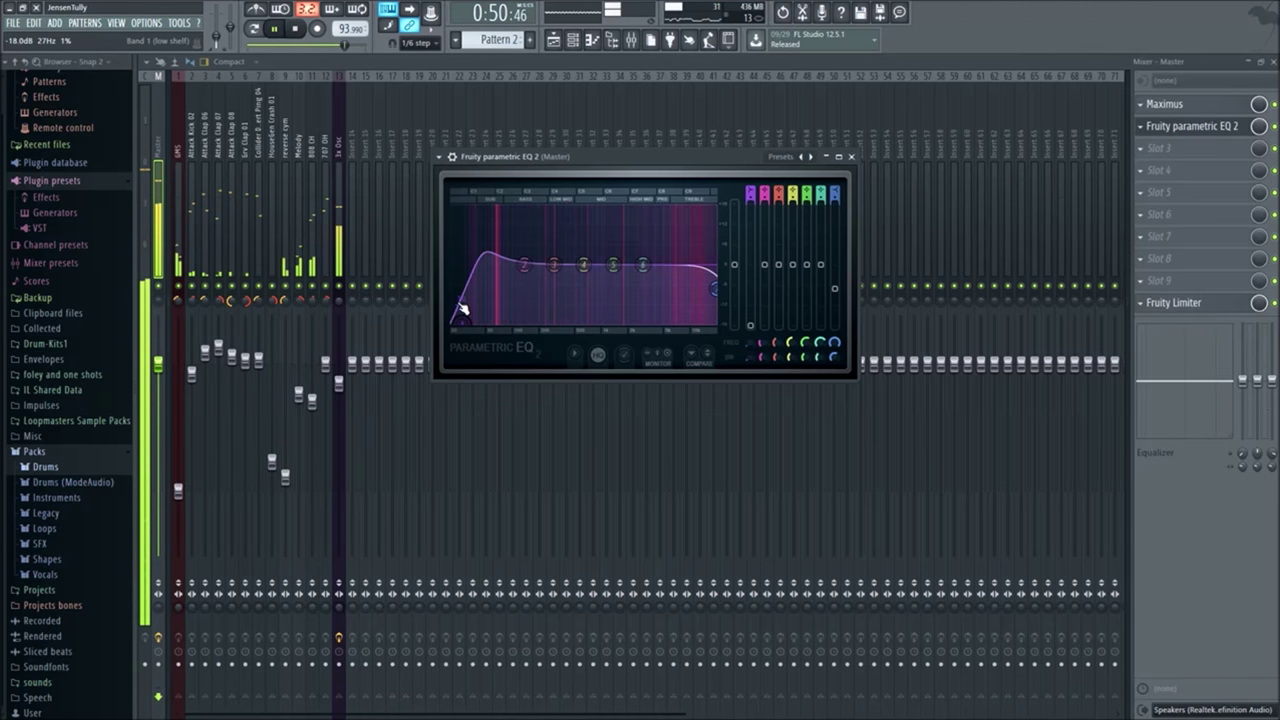
pyautogui.scroll(-5, 462, 308)
pyautogui.moveTo(462, 308); pyautogui.dragTo(534, 255)
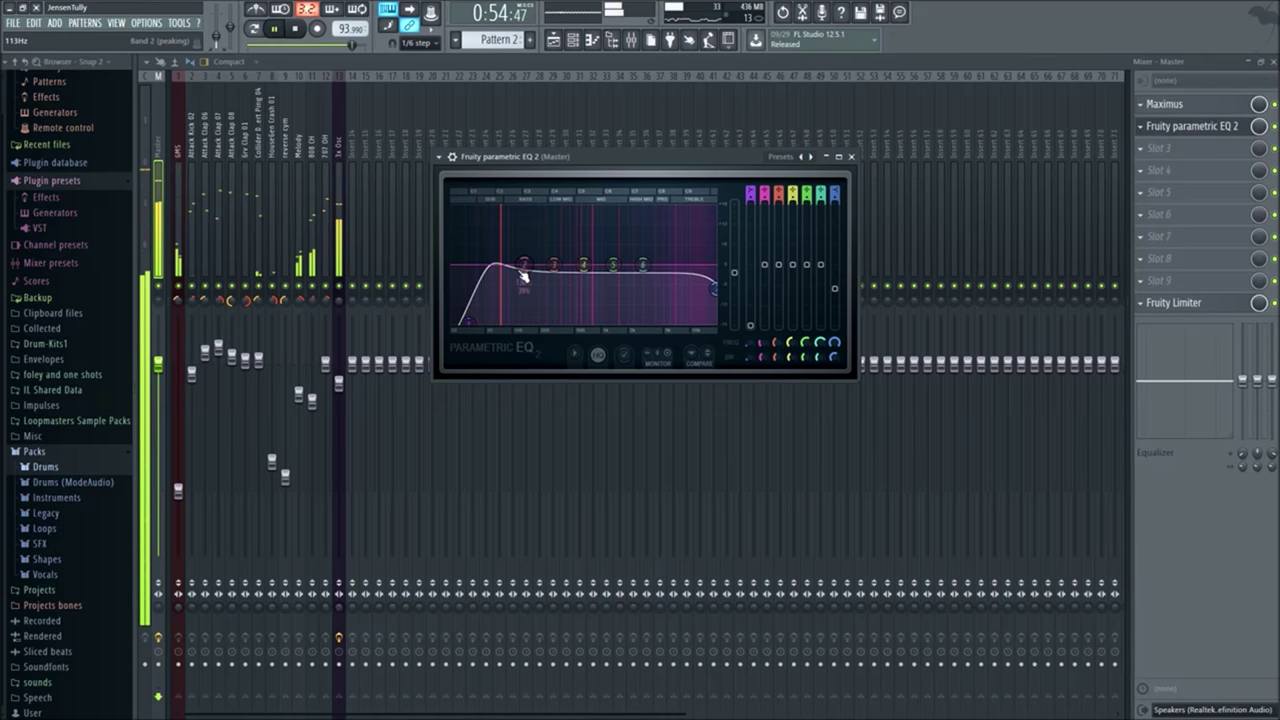
pyautogui.scroll(-6, 463, 323)
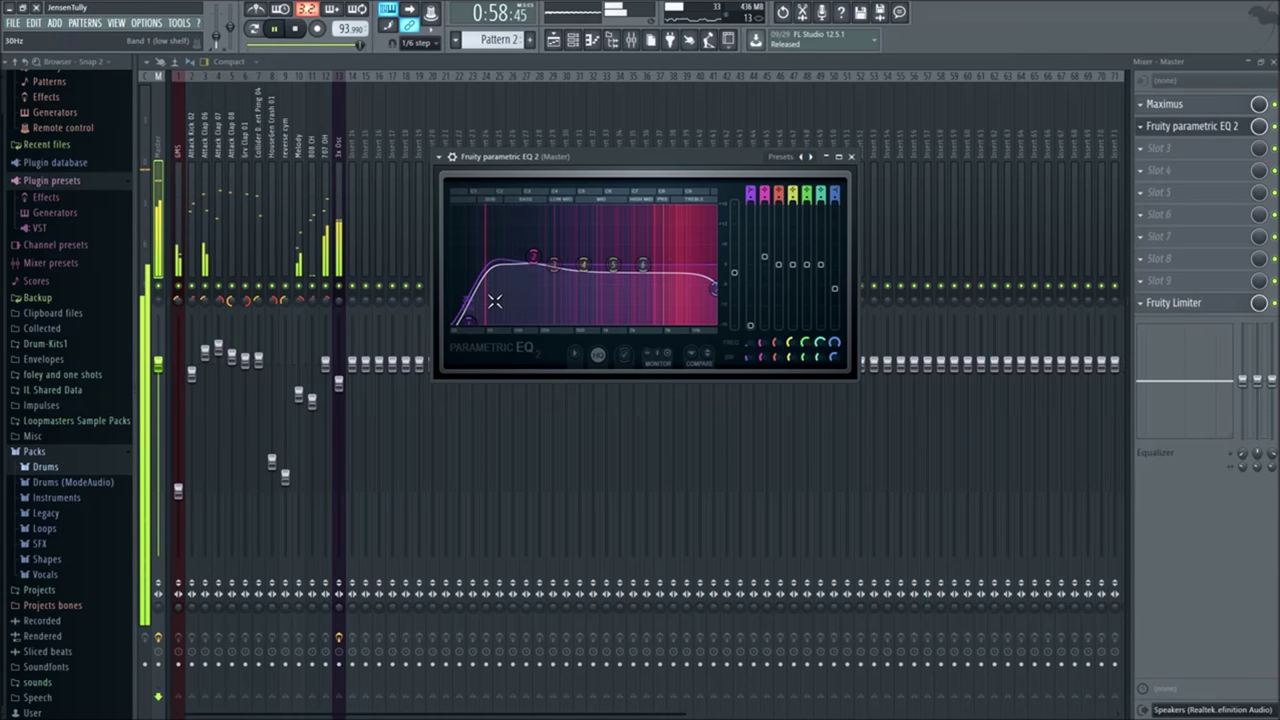
# Step: Shift band 2 to a gentle boost near 68 Hz and place the -18 dB band 1 low cut at about 32 Hz
pyautogui.moveTo(537, 262); pyautogui.dragTo(497, 249)
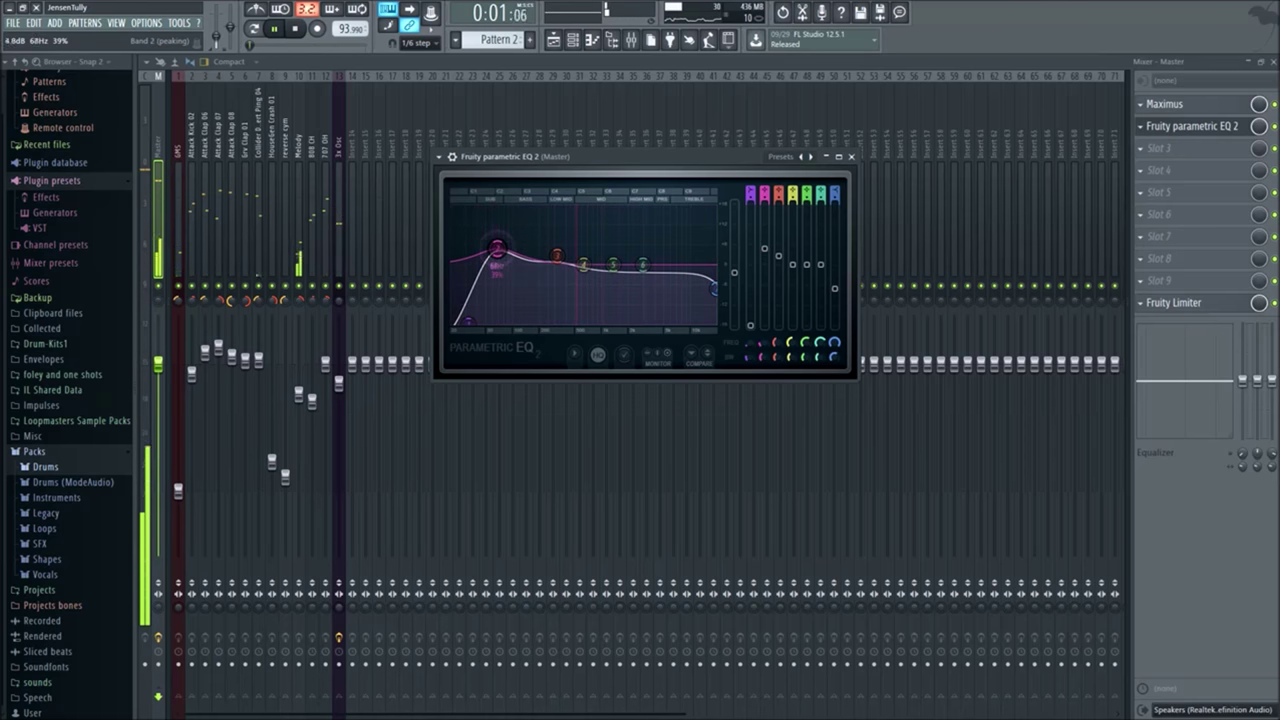
pyautogui.scroll(-3, 462, 323)
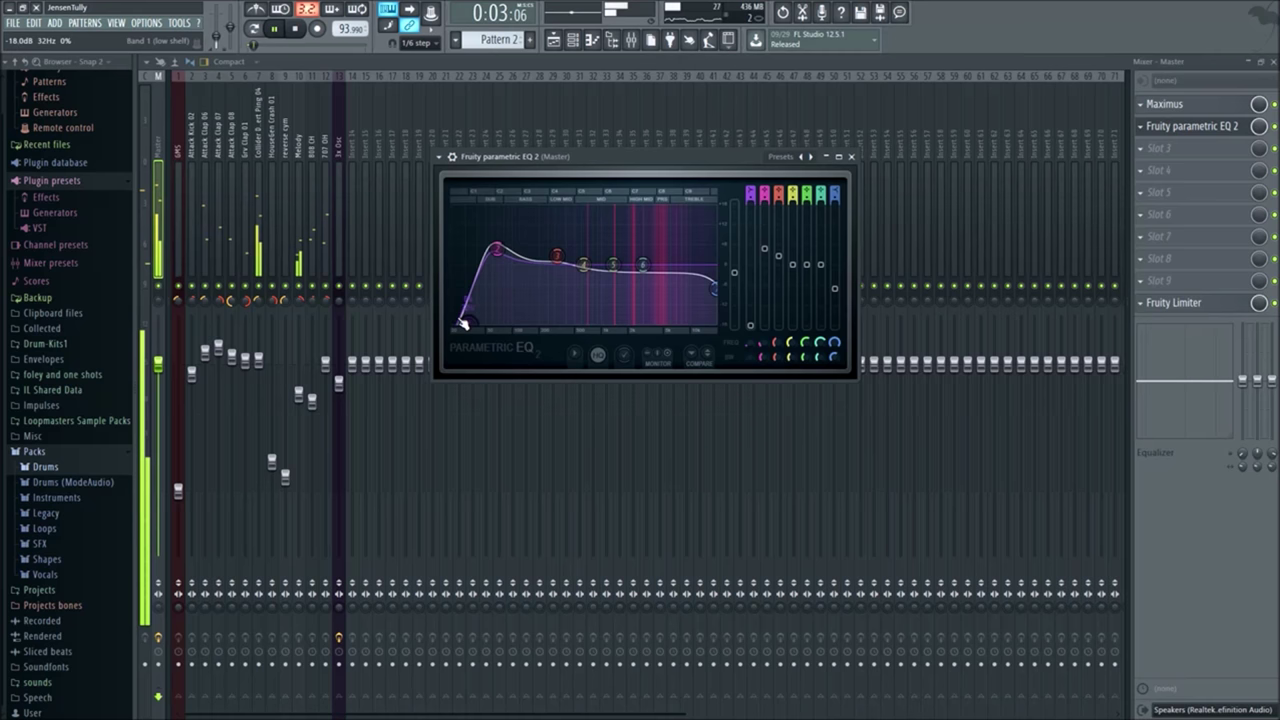
pyautogui.moveTo(496, 252); pyautogui.dragTo(500, 258)
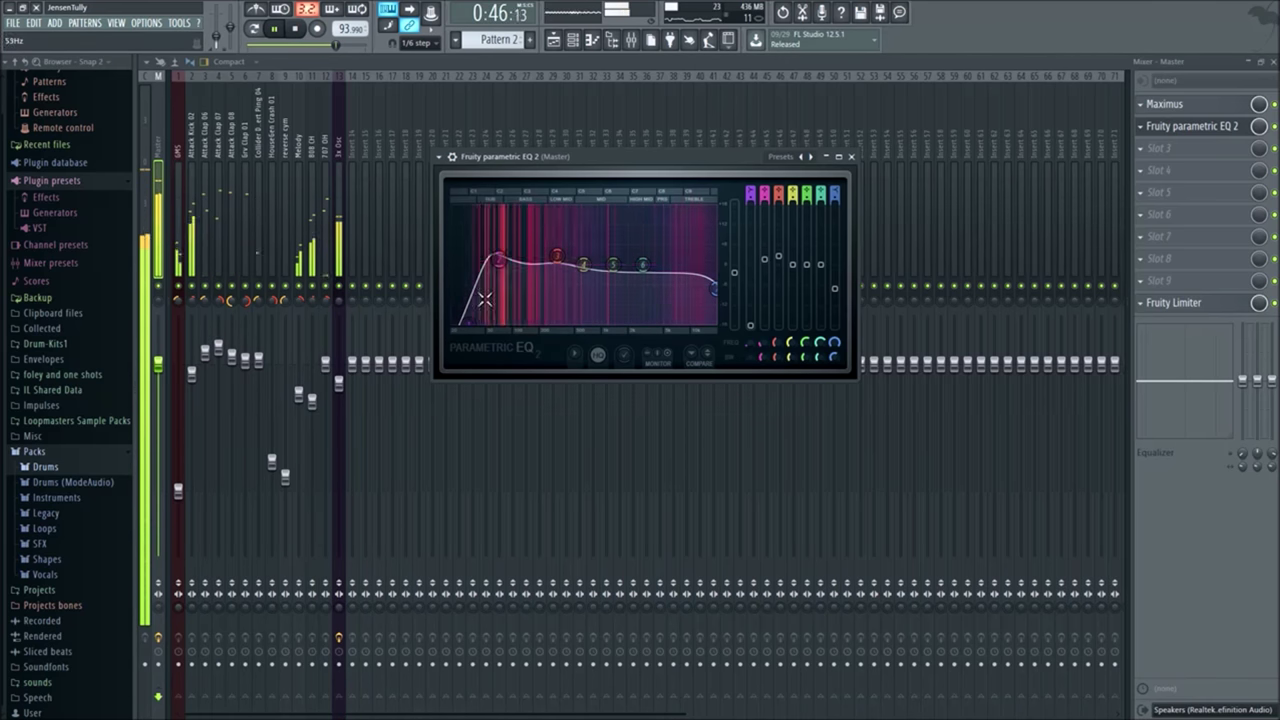
# Step: Adjust the width of low-shelf band 1 while the beat plays and shift its low cut slightly higher in frequency
pyautogui.scroll(10, 479, 322)
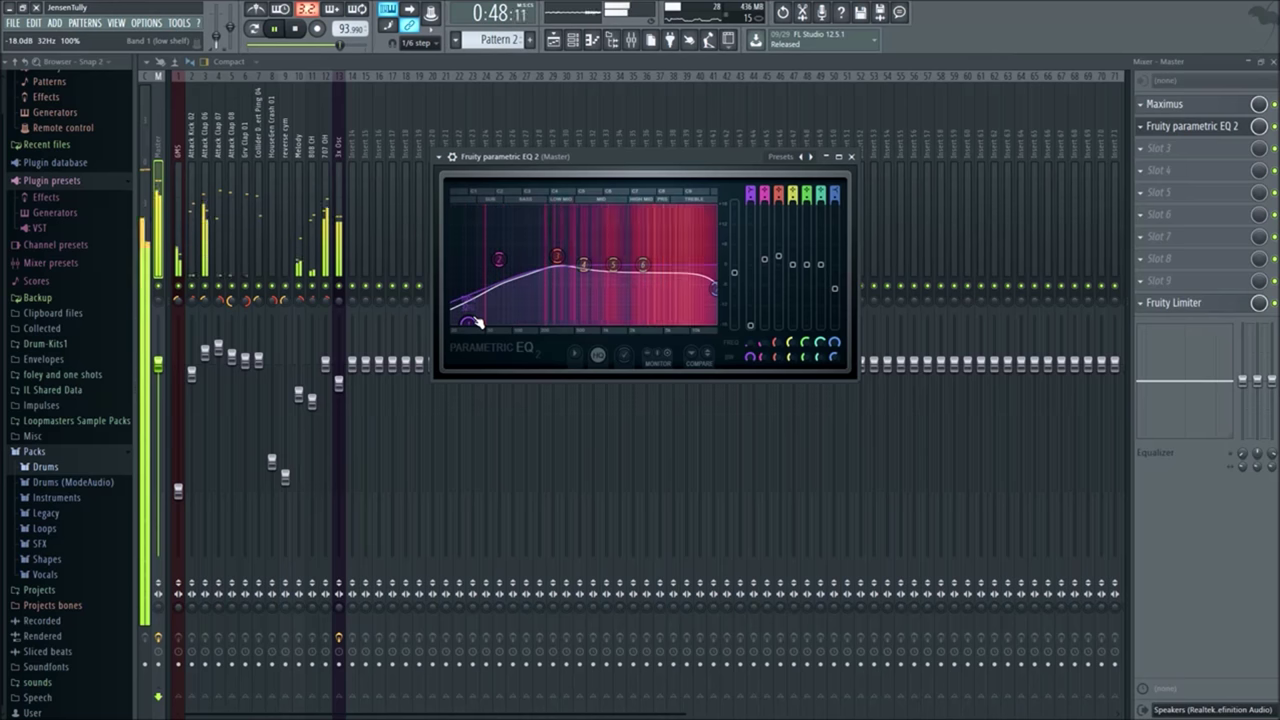
pyautogui.scroll(-5, 479, 322)
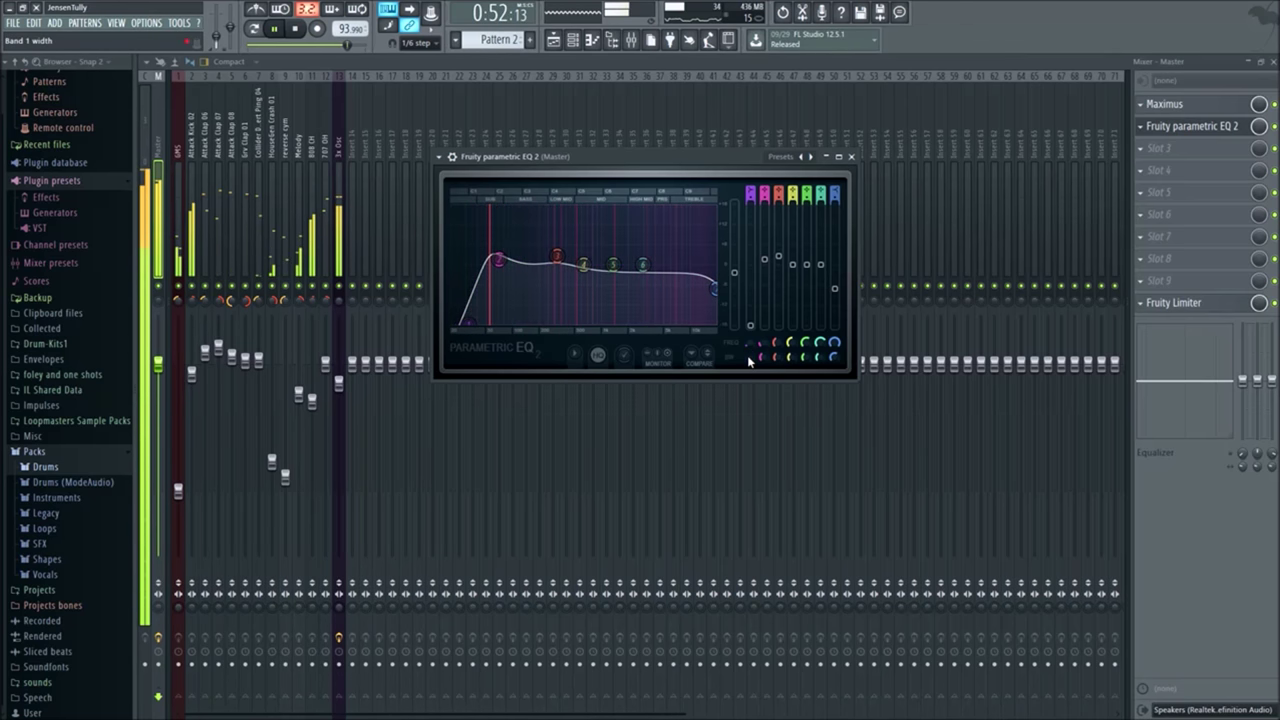
pyautogui.moveTo(749, 355)
pyautogui.mouseDown()
pyautogui.moveTo(749, 380)
pyautogui.moveTo(749, 352)
pyautogui.mouseUp()
pyautogui.scroll(-3, 467, 318)
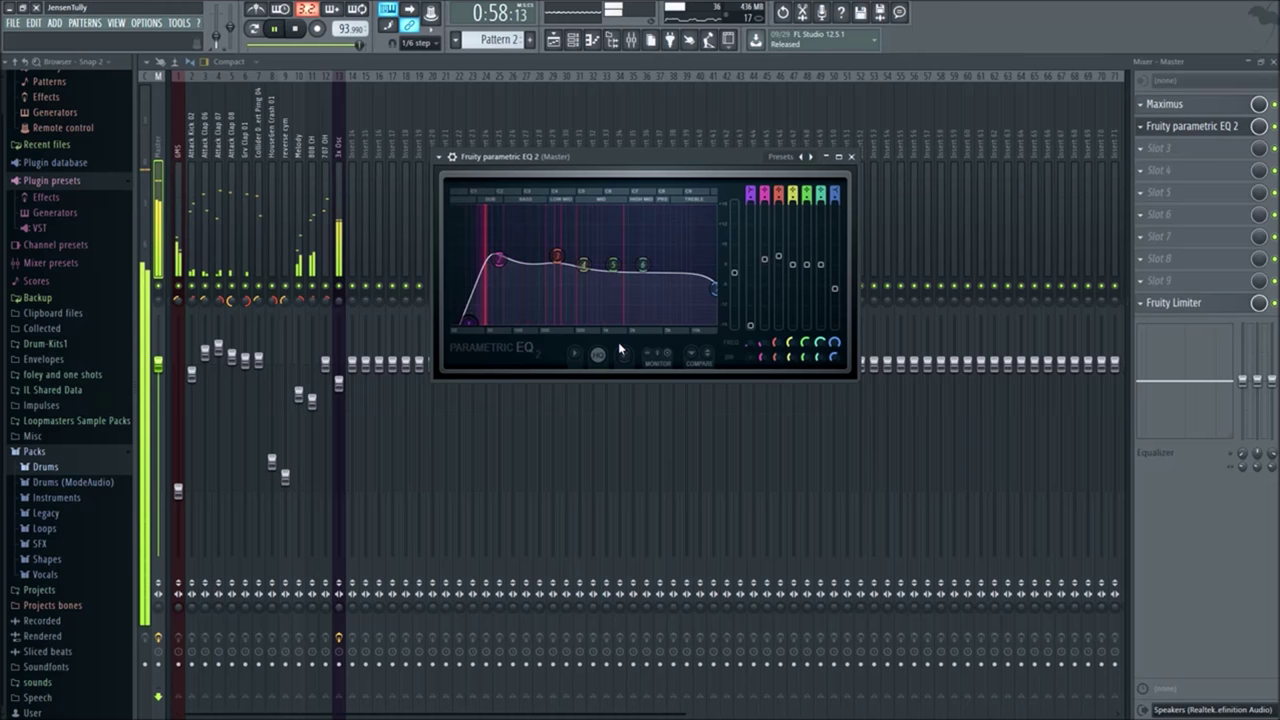
pyautogui.scroll(-2, 477, 316)
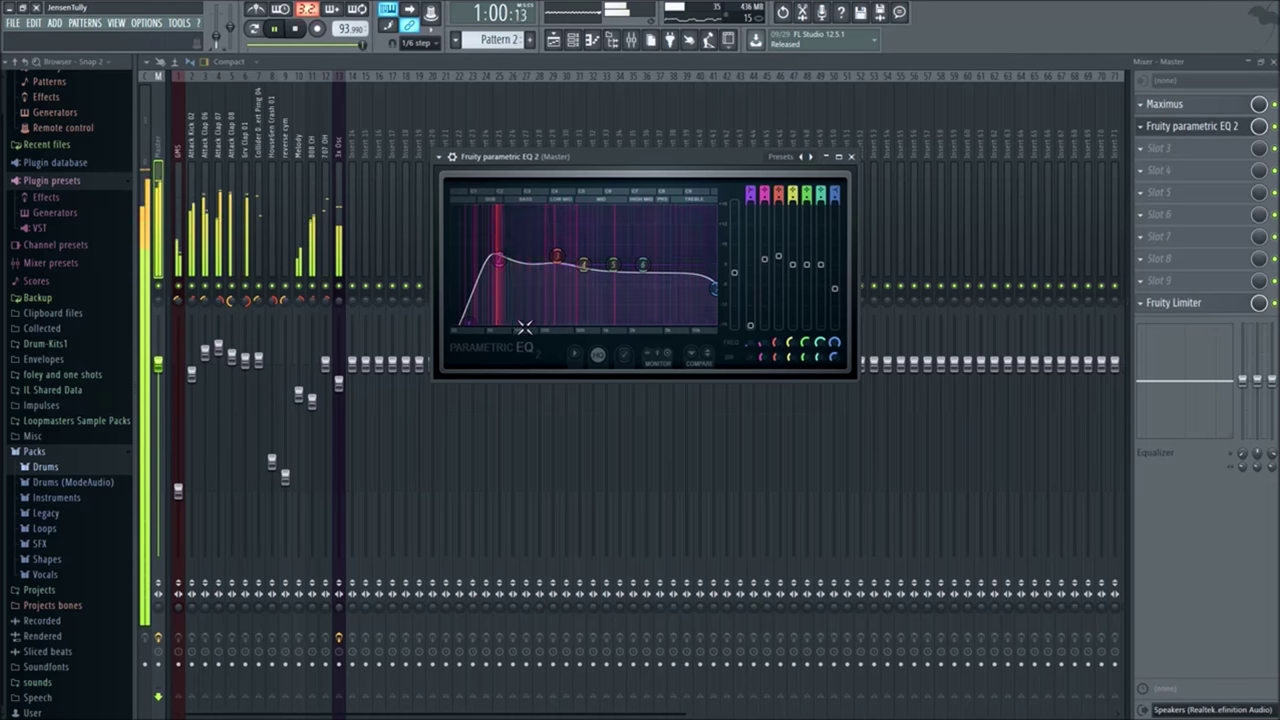
pyautogui.moveTo(474, 316); pyautogui.dragTo(488, 317)
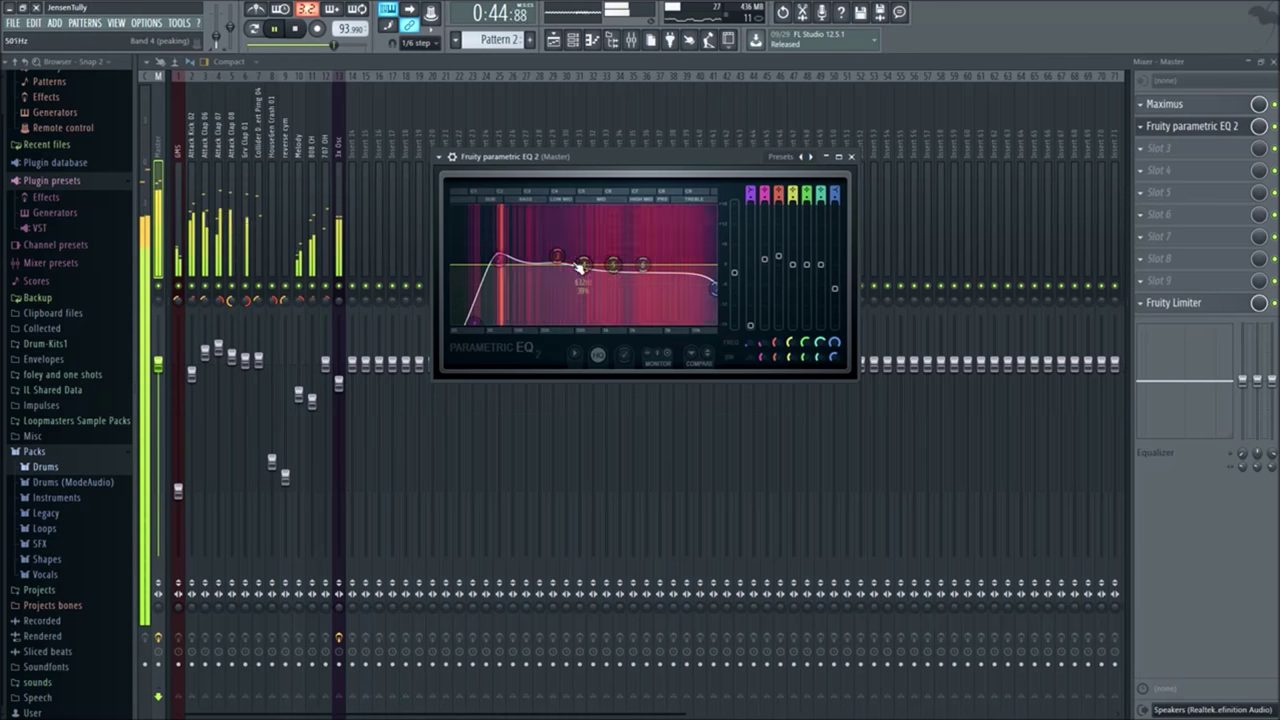
# Step: Boost bands 3 and 5 in the mids, set high-shelf band 7 to 3.9 dB at 7288 Hz, and close the EQ
pyautogui.moveTo(557, 255)
pyautogui.mouseDown()
pyautogui.moveTo(598, 244)
pyautogui.moveTo(580, 241)
pyautogui.moveTo(615, 249)
pyautogui.moveTo(582, 250)
pyautogui.mouseUp()
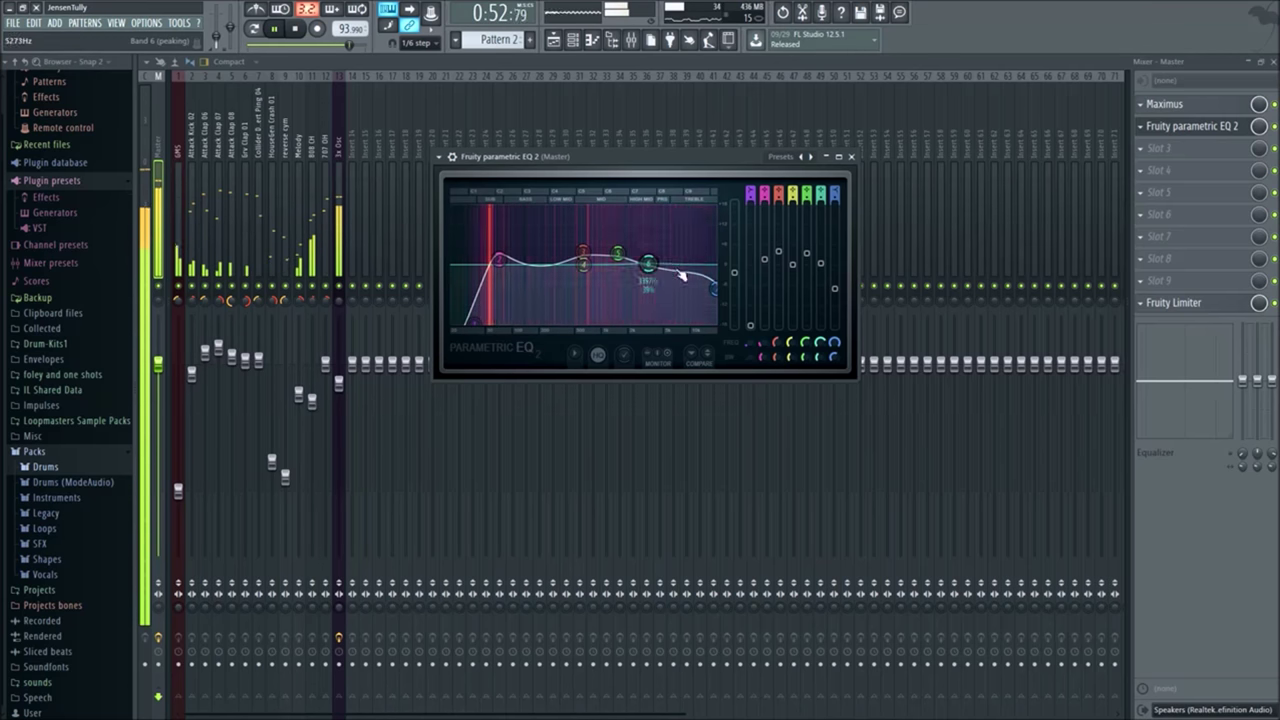
pyautogui.moveTo(714, 288); pyautogui.dragTo(678, 251)
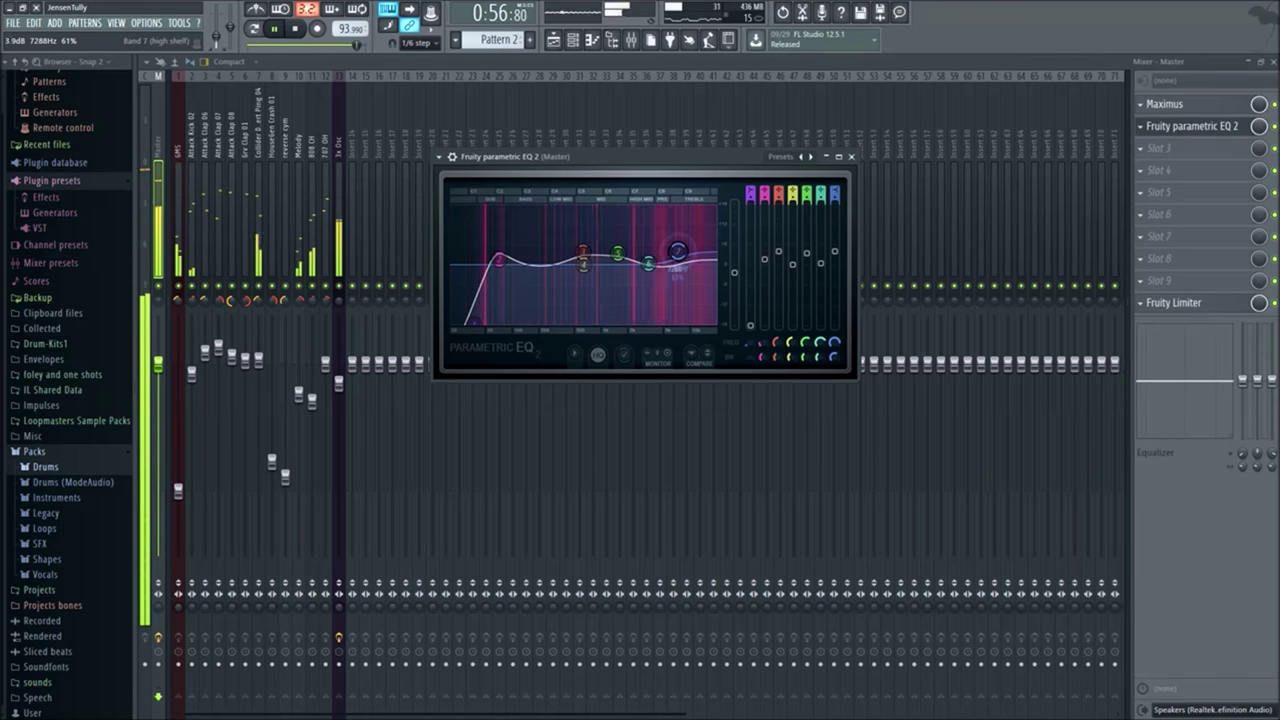
pyautogui.click(851, 156)
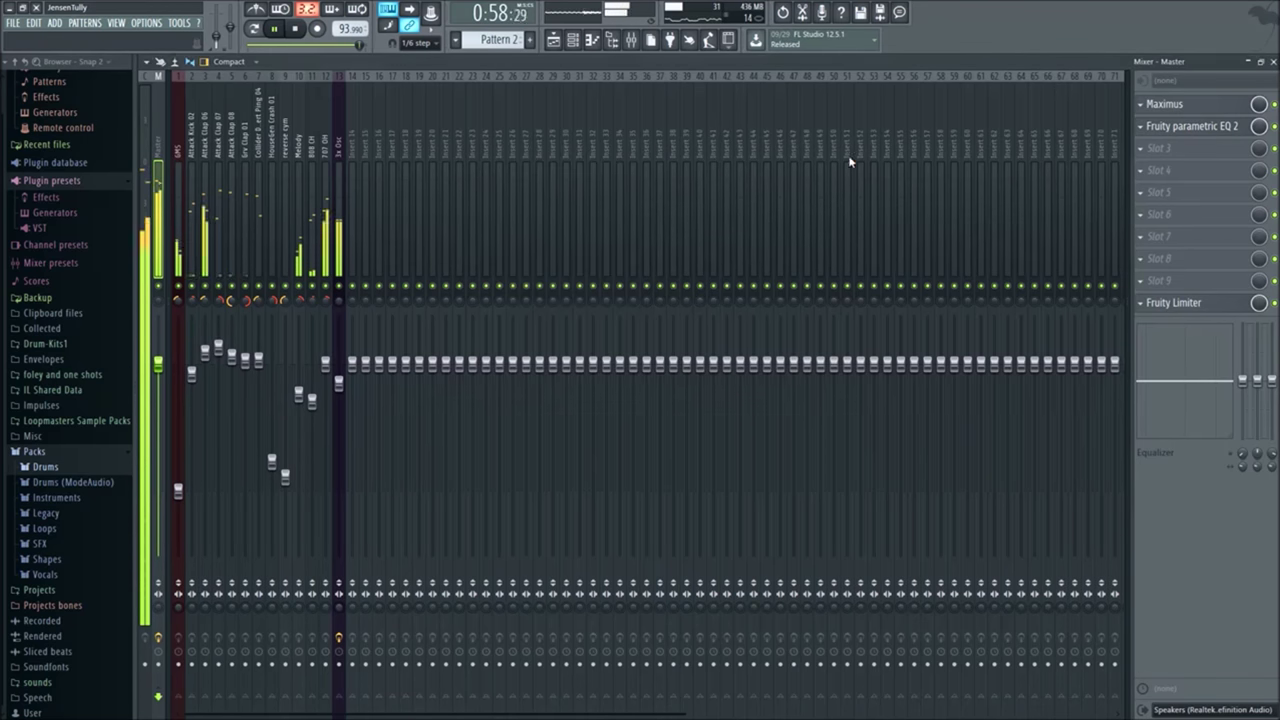
# Step: Load a second Fruity Parametric EQ 2 in Master slot 3, raise band 7 to 1.6 dB at 8470 Hz, boost band 4 and cut band 5
pyautogui.click(1160, 153)
pyautogui.click(960, 506)
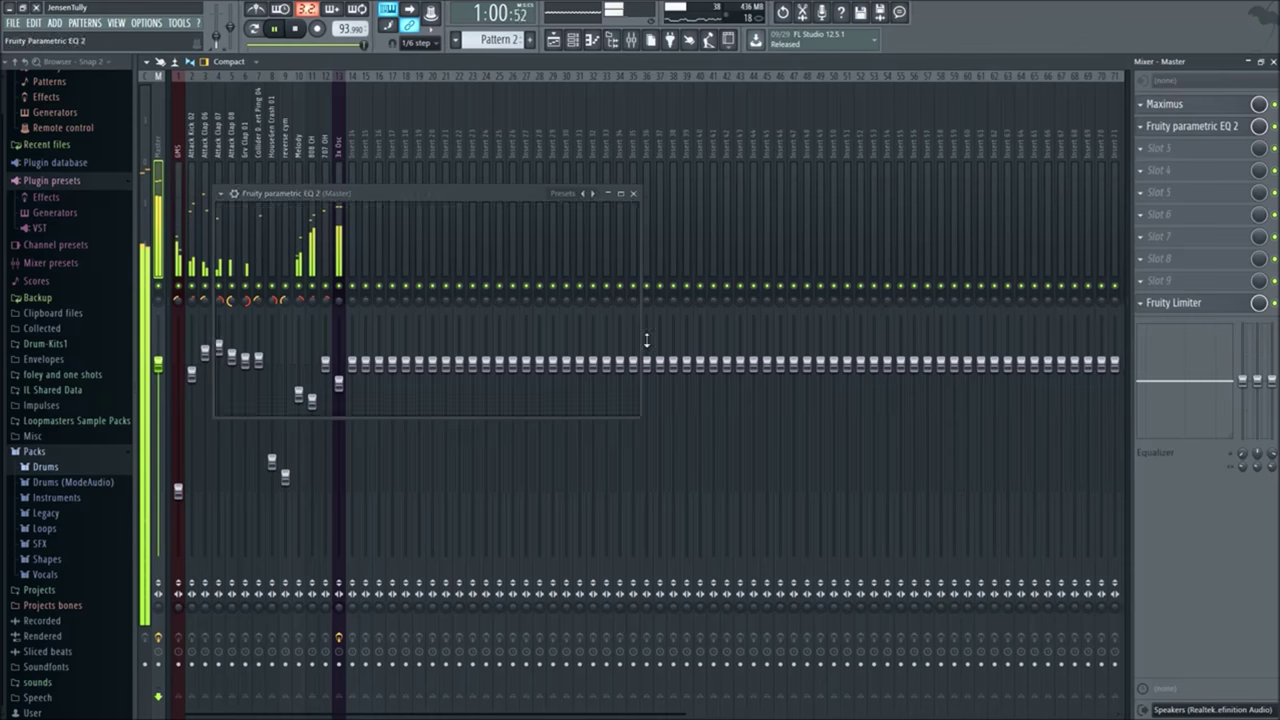
pyautogui.moveTo(455, 193); pyautogui.dragTo(643, 207)
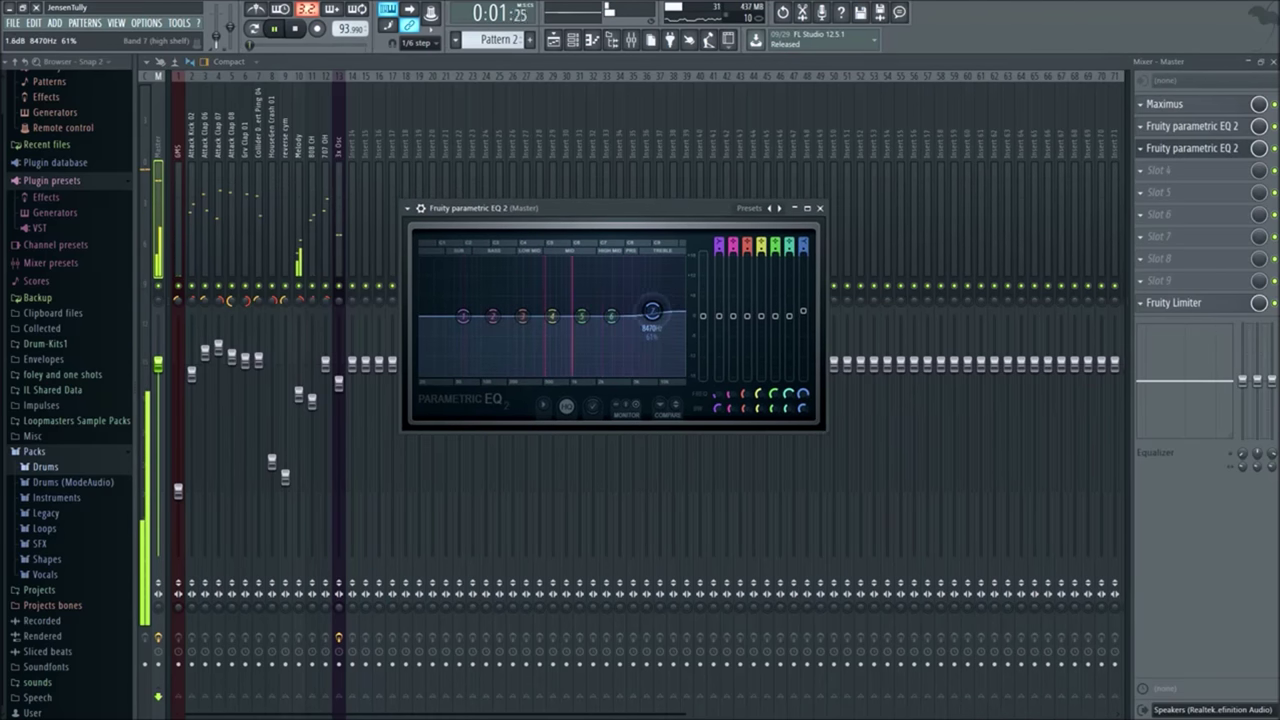
pyautogui.moveTo(561, 320); pyautogui.dragTo(556, 310)
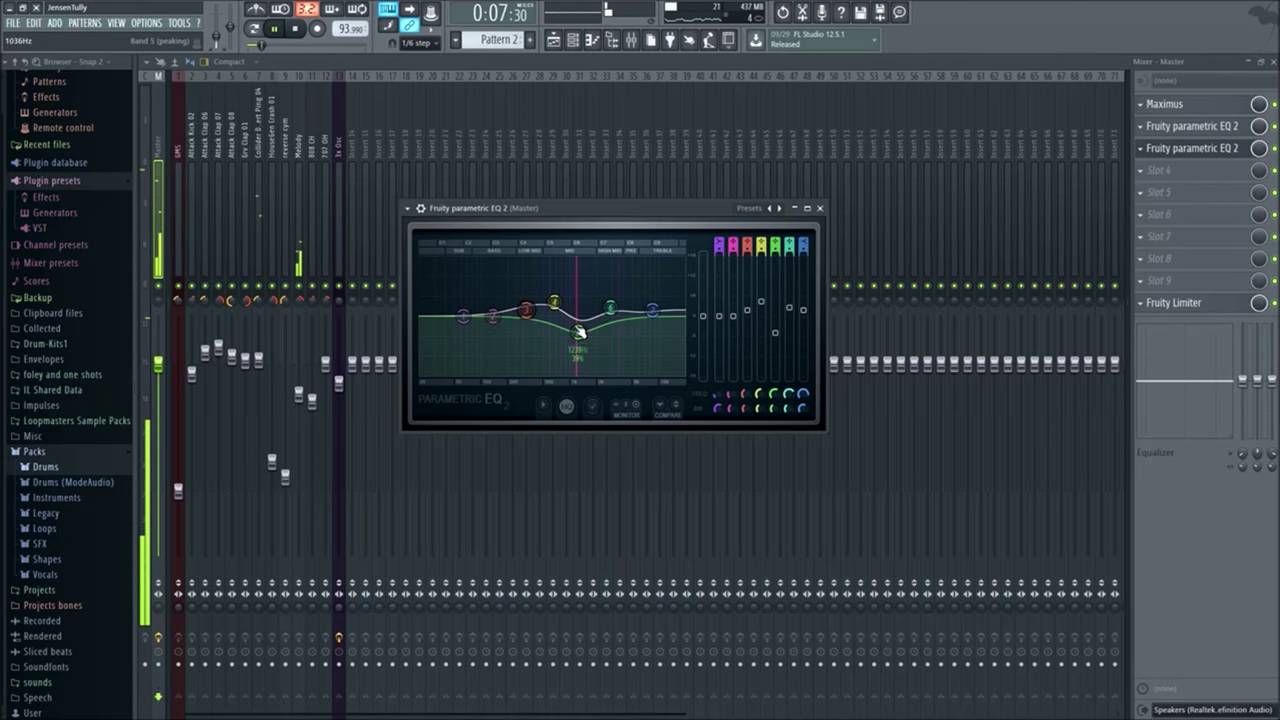
pyautogui.moveTo(577, 327); pyautogui.dragTo(588, 335)
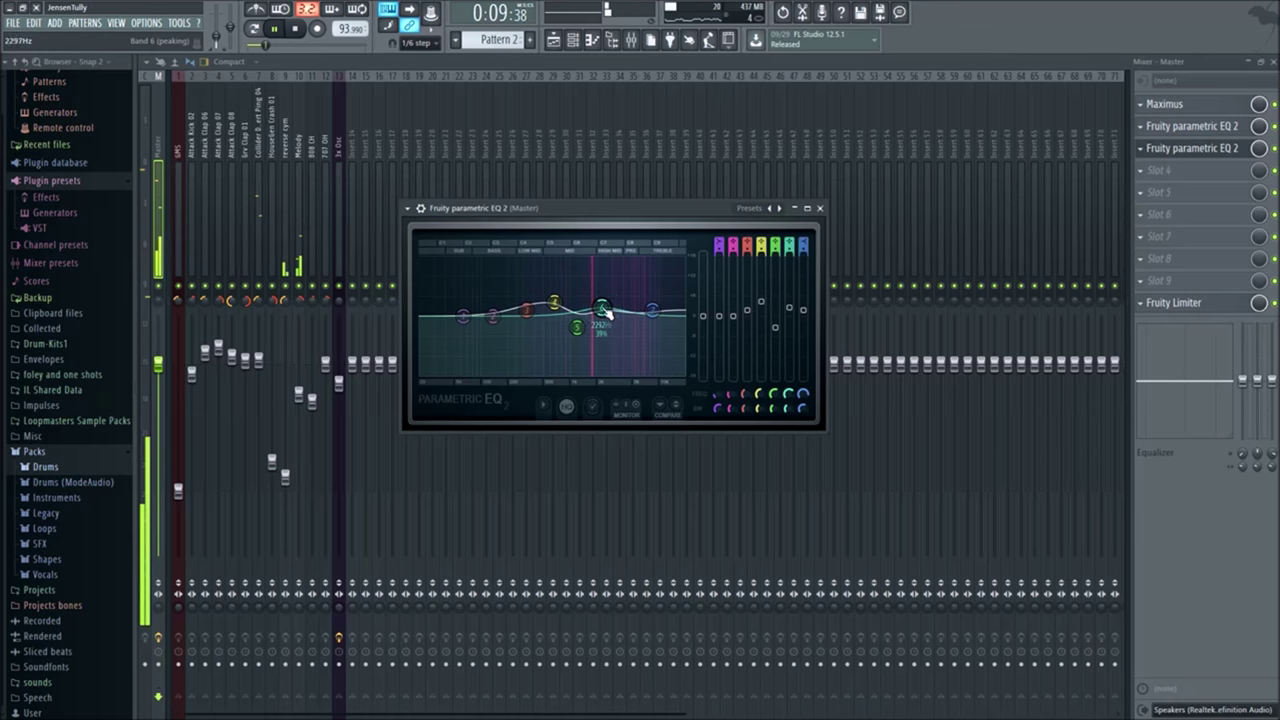
# Step: Cut the second EQ's lowest frequencies steeply with band 1, shift band 2 down into the sub range, and close the EQ
pyautogui.moveTo(463, 316); pyautogui.dragTo(452, 373)
pyautogui.scroll(5, 452, 372)
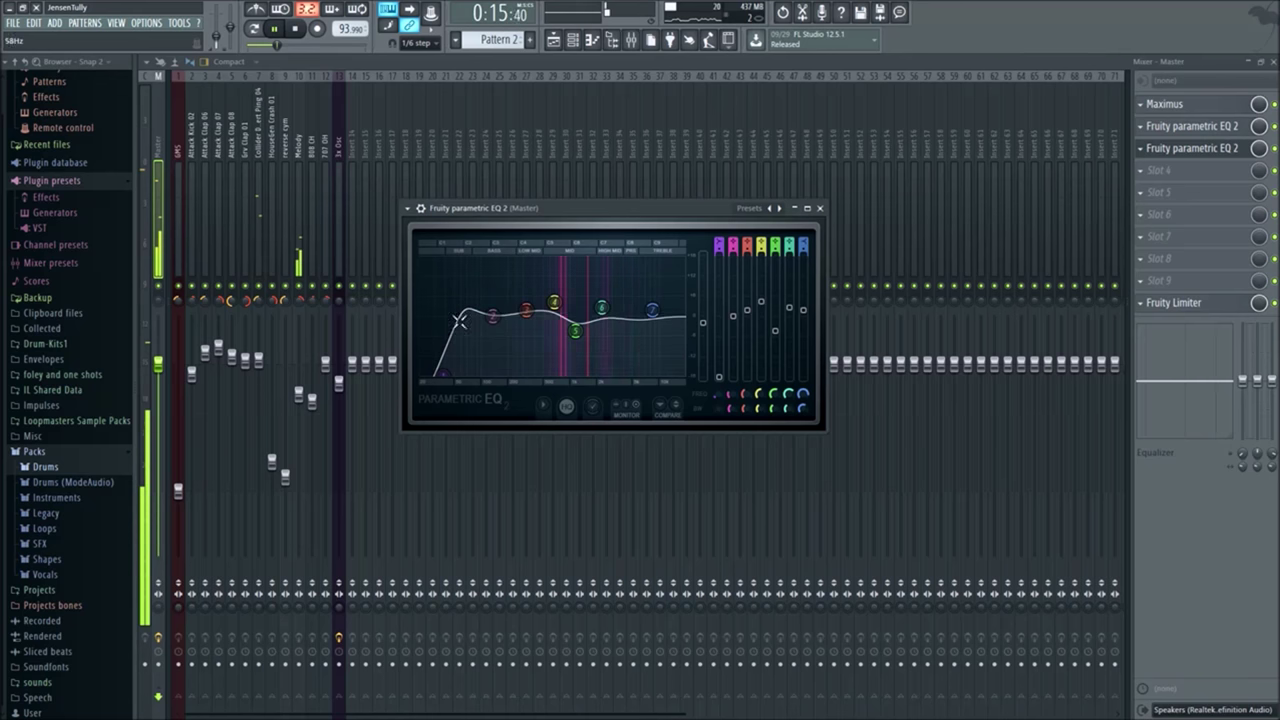
pyautogui.moveTo(492, 316); pyautogui.dragTo(465, 317)
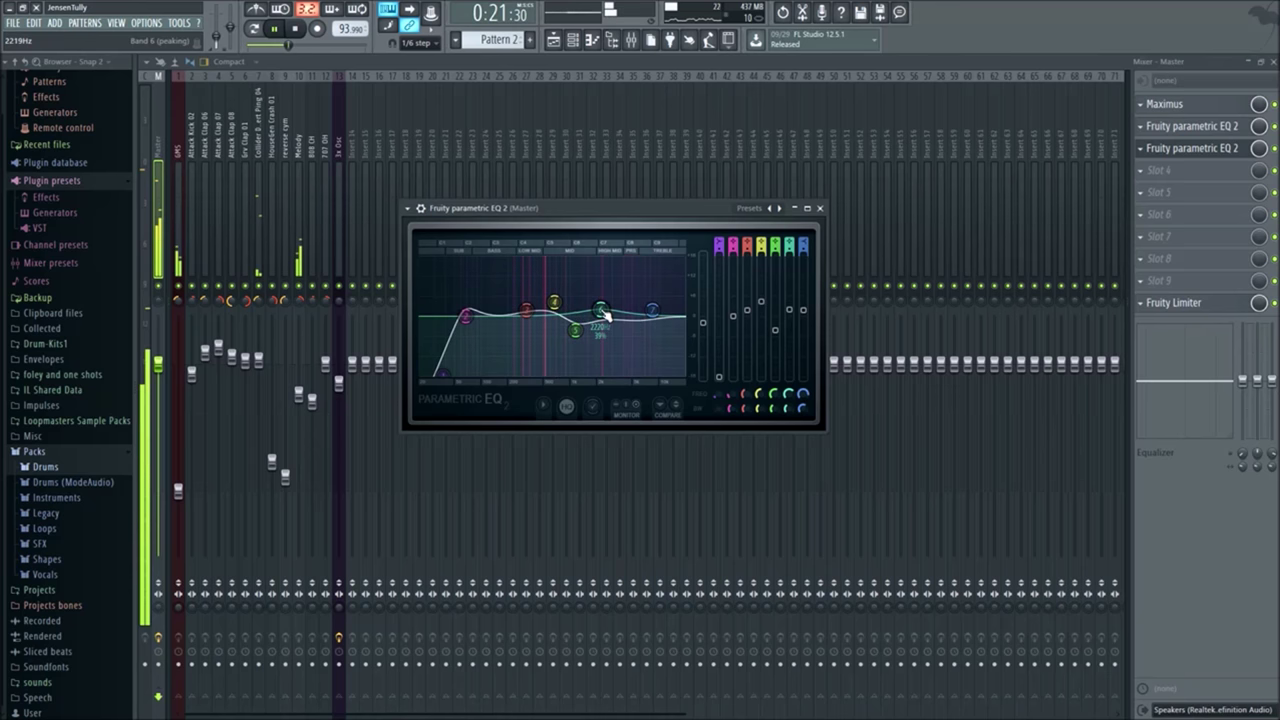
pyautogui.click(821, 209)
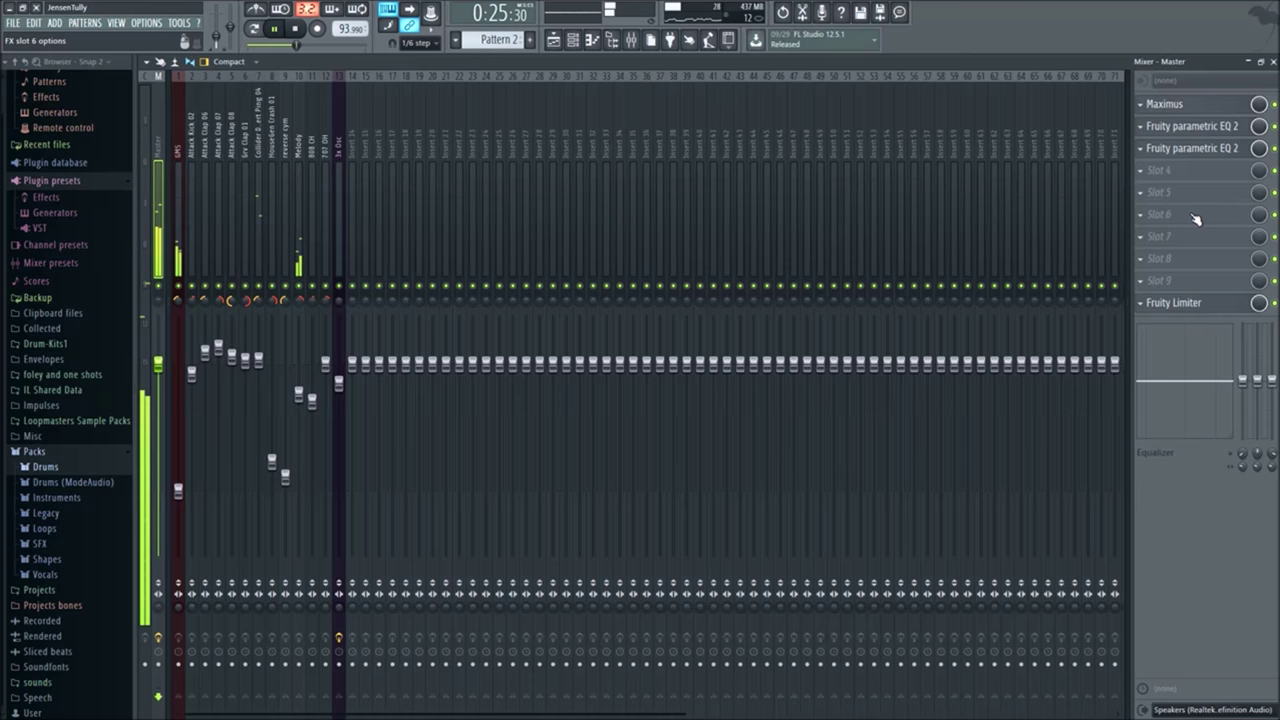
pyautogui.click(1165, 178)
pyautogui.click(1165, 177)
pyautogui.click(1165, 177)
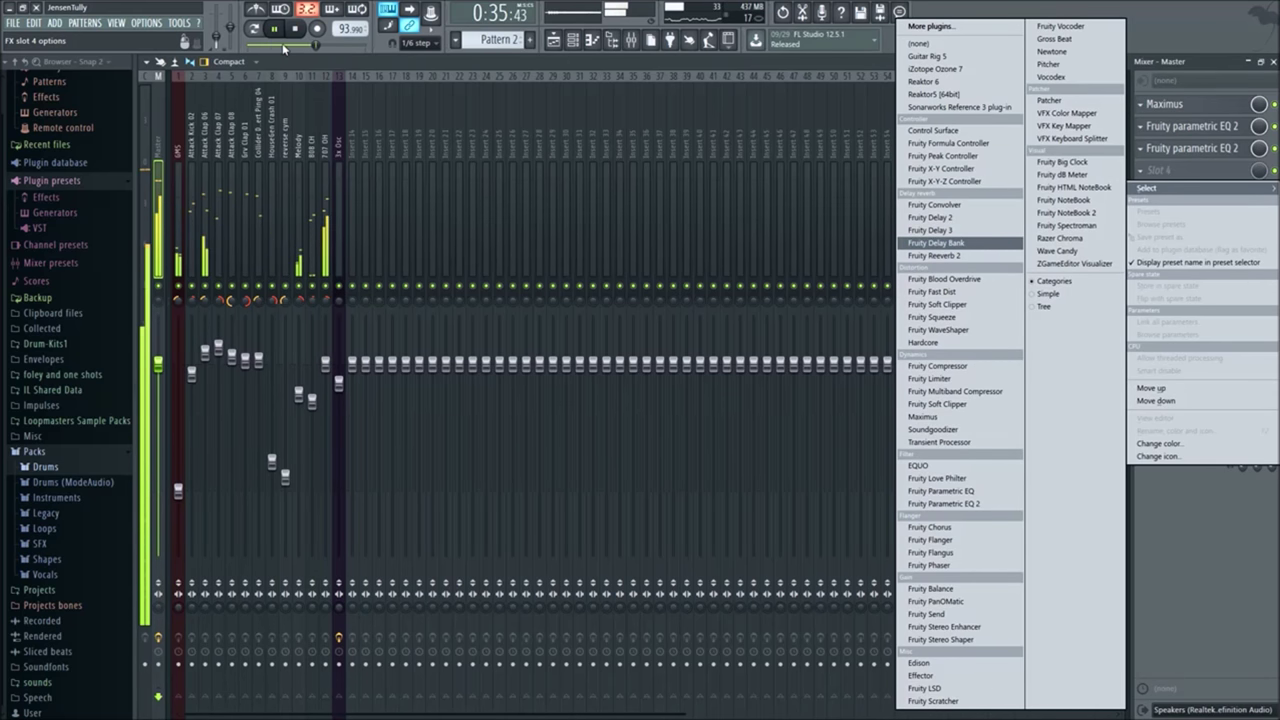
pyautogui.click(929, 378)
pyautogui.click(1163, 174)
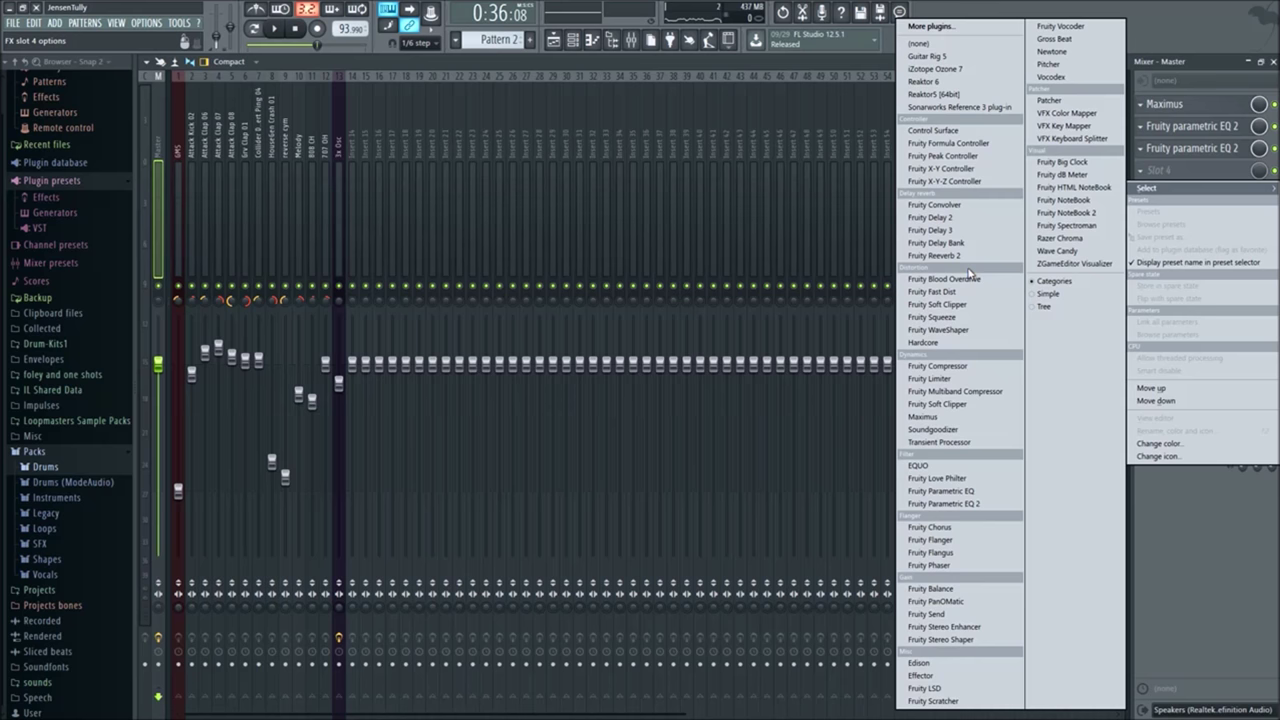
pyautogui.click(1203, 178)
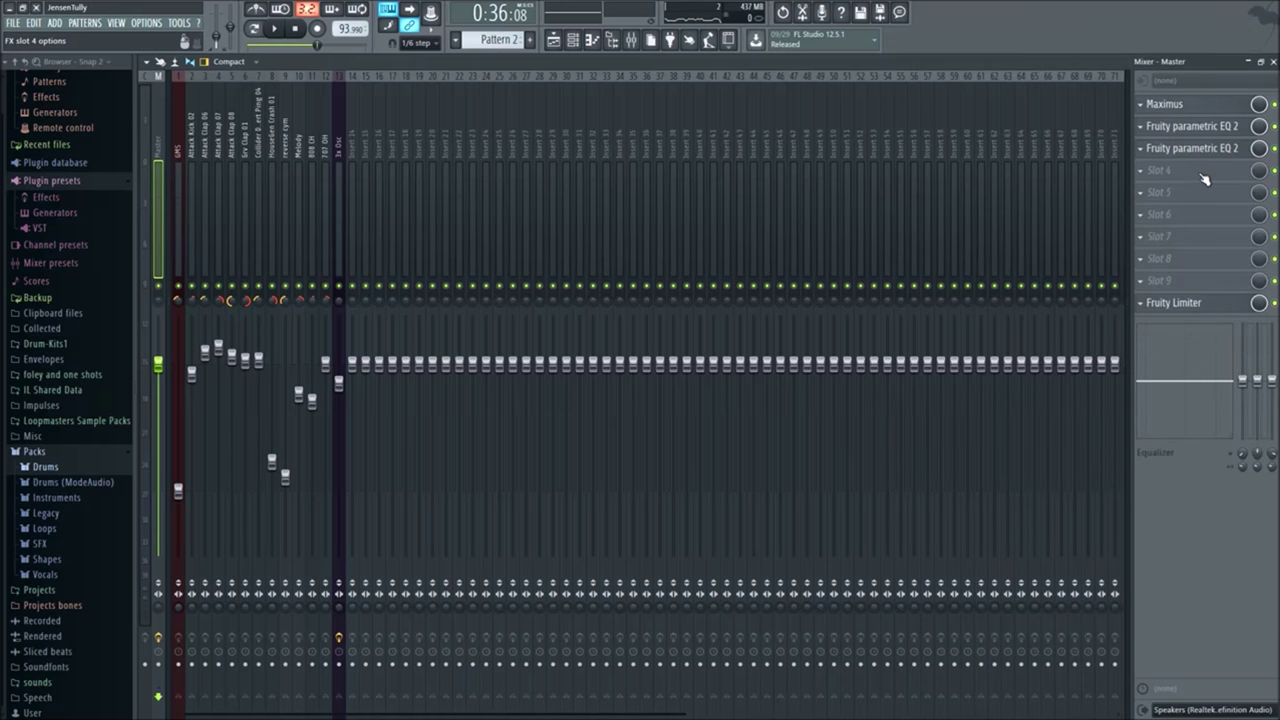
pyautogui.press('space')
# Step: Load Fruity Compressor in the Master's slot 4 and set its threshold to -18.4 dB and ratio to about 3.8:1
pyautogui.click(1201, 174)
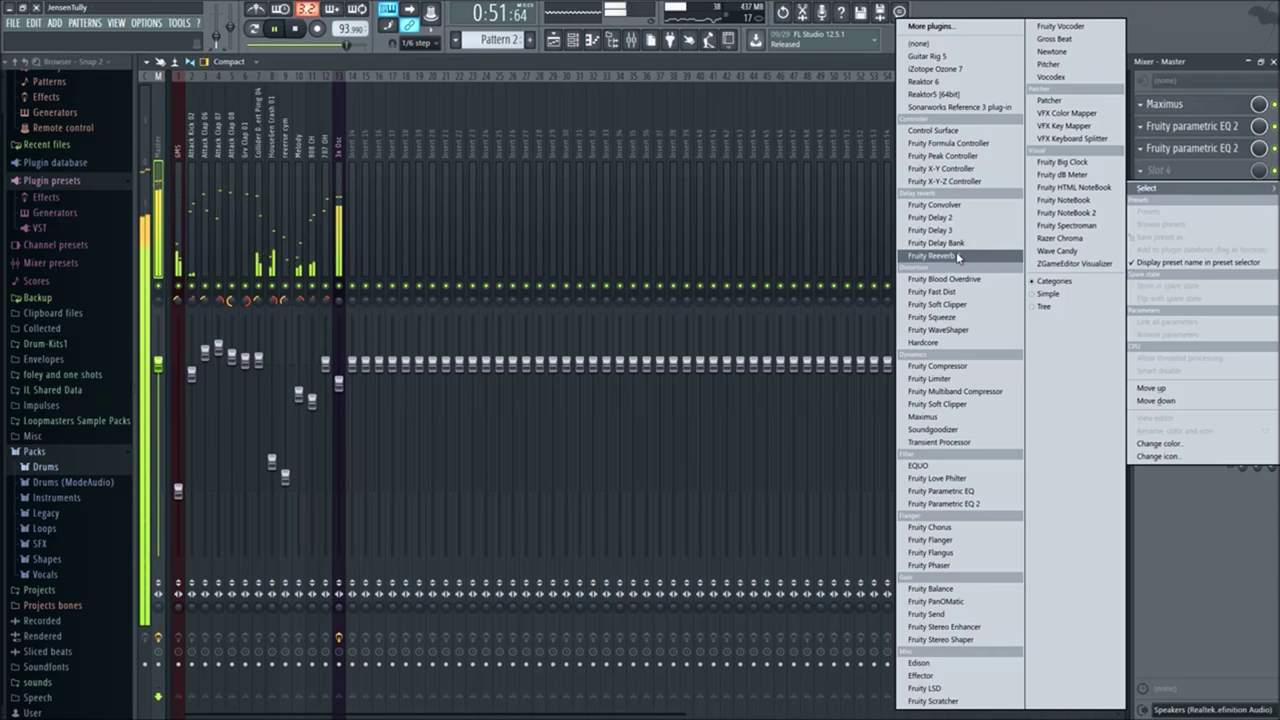
pyautogui.click(938, 366)
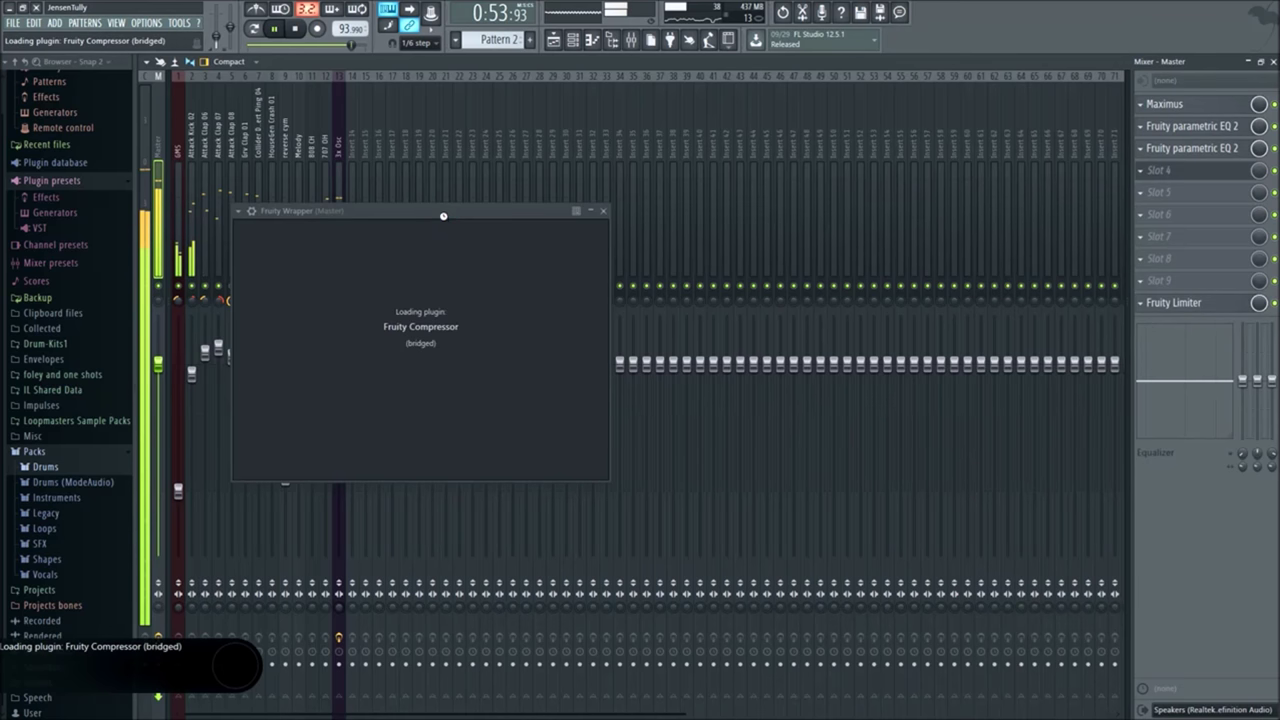
pyautogui.moveTo(449, 212); pyautogui.dragTo(612, 220)
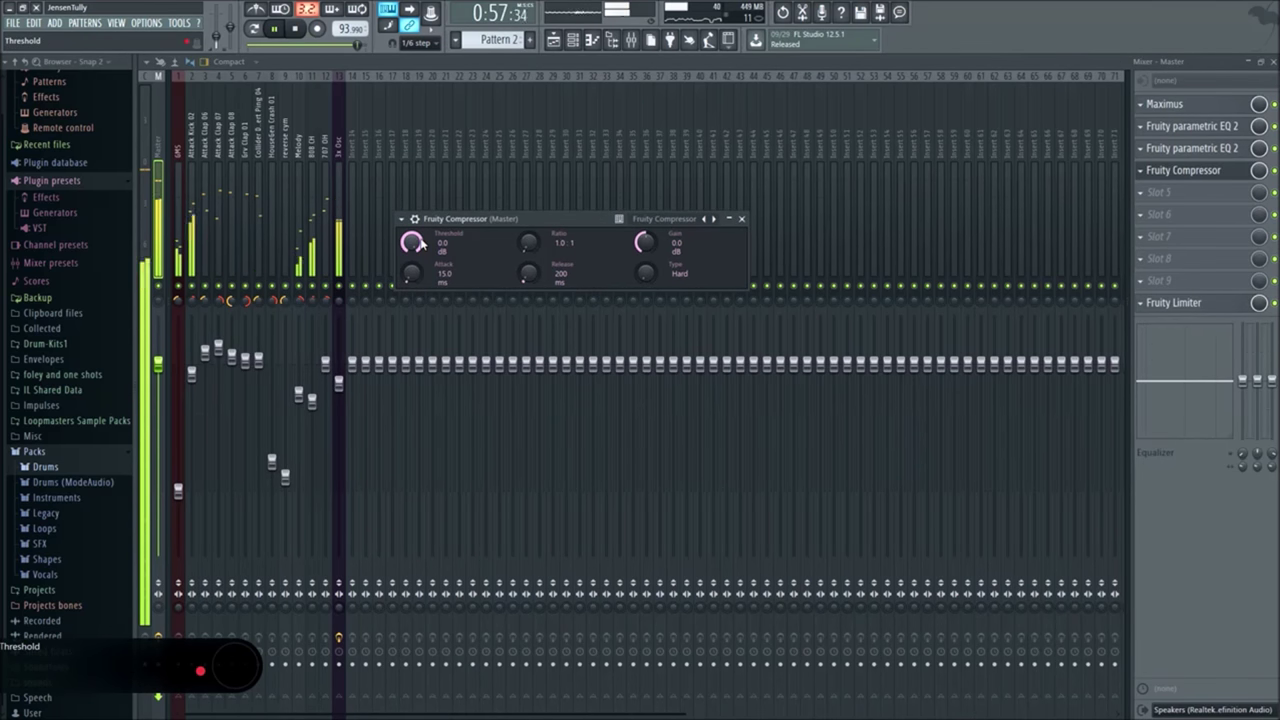
pyautogui.moveTo(420, 247); pyautogui.dragTo(420, 291)
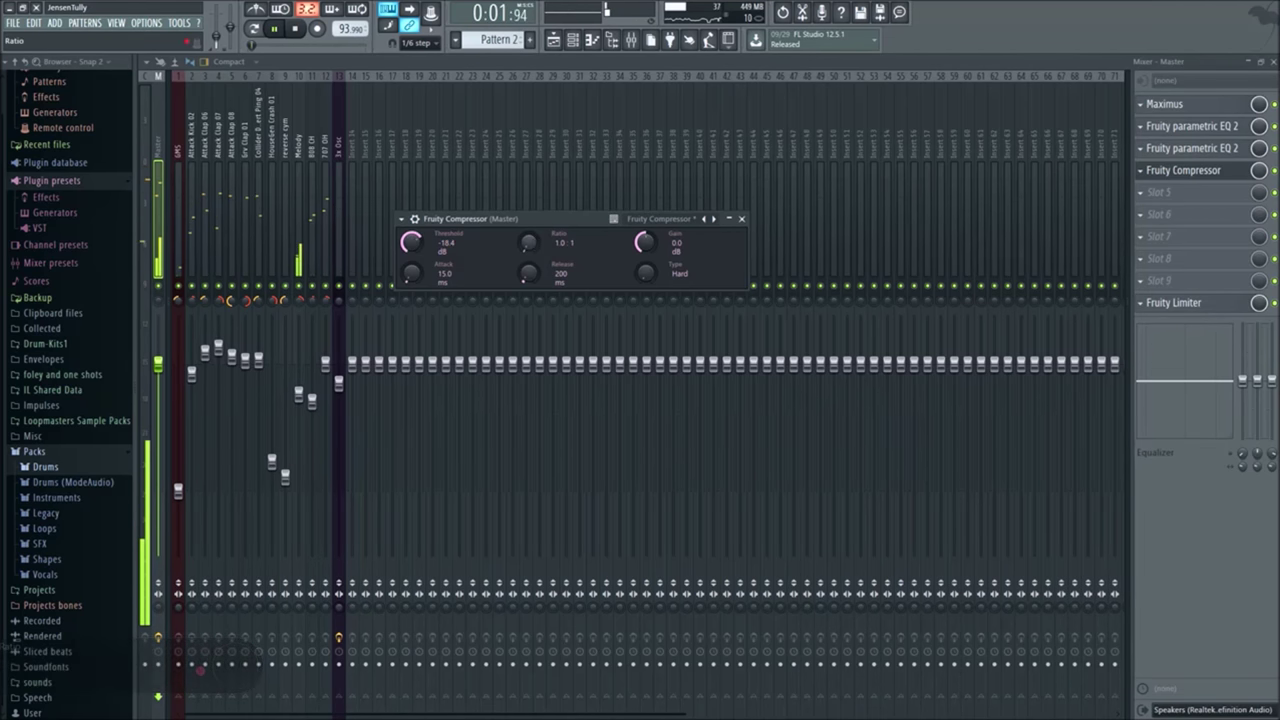
pyautogui.moveTo(521, 246); pyautogui.dragTo(521, 236)
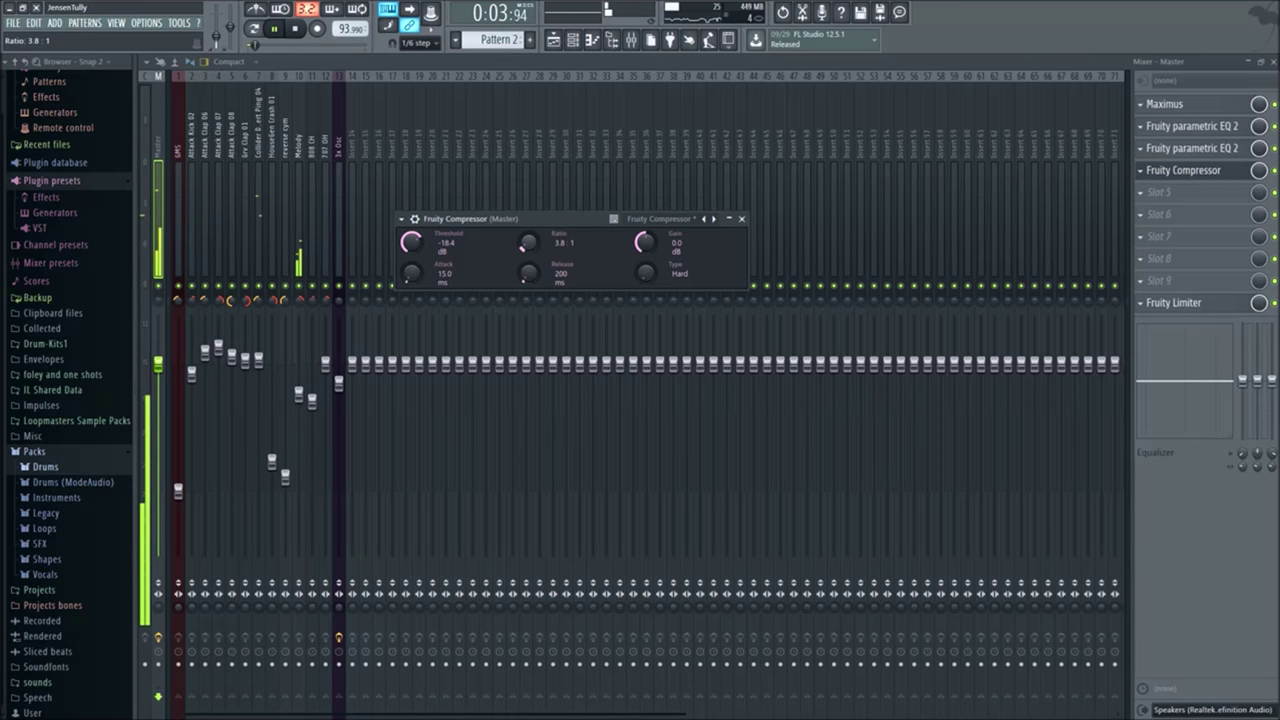
# Step: Sweep the compressor's threshold down to -60 dB, settle it at -20.3 dB while playing a later part, and close the compressor
pyautogui.moveTo(411, 242); pyautogui.dragTo(411, 270)
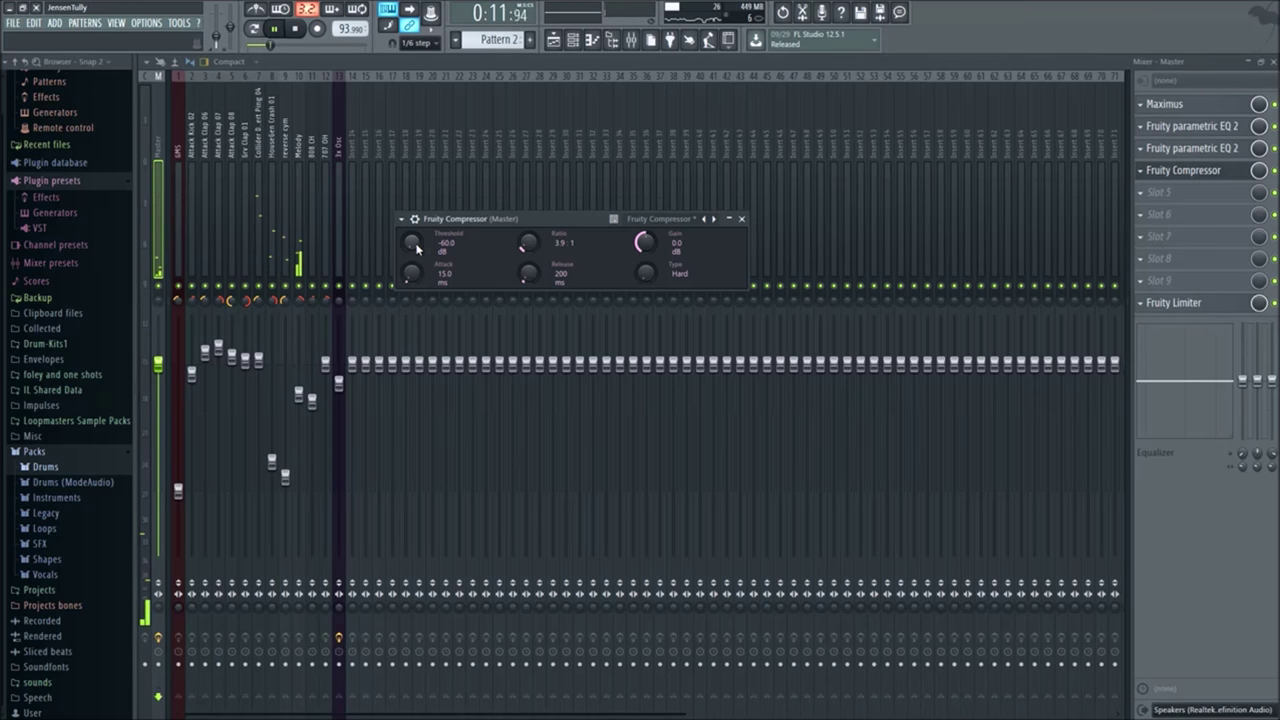
pyautogui.moveTo(411, 242); pyautogui.dragTo(411, 208)
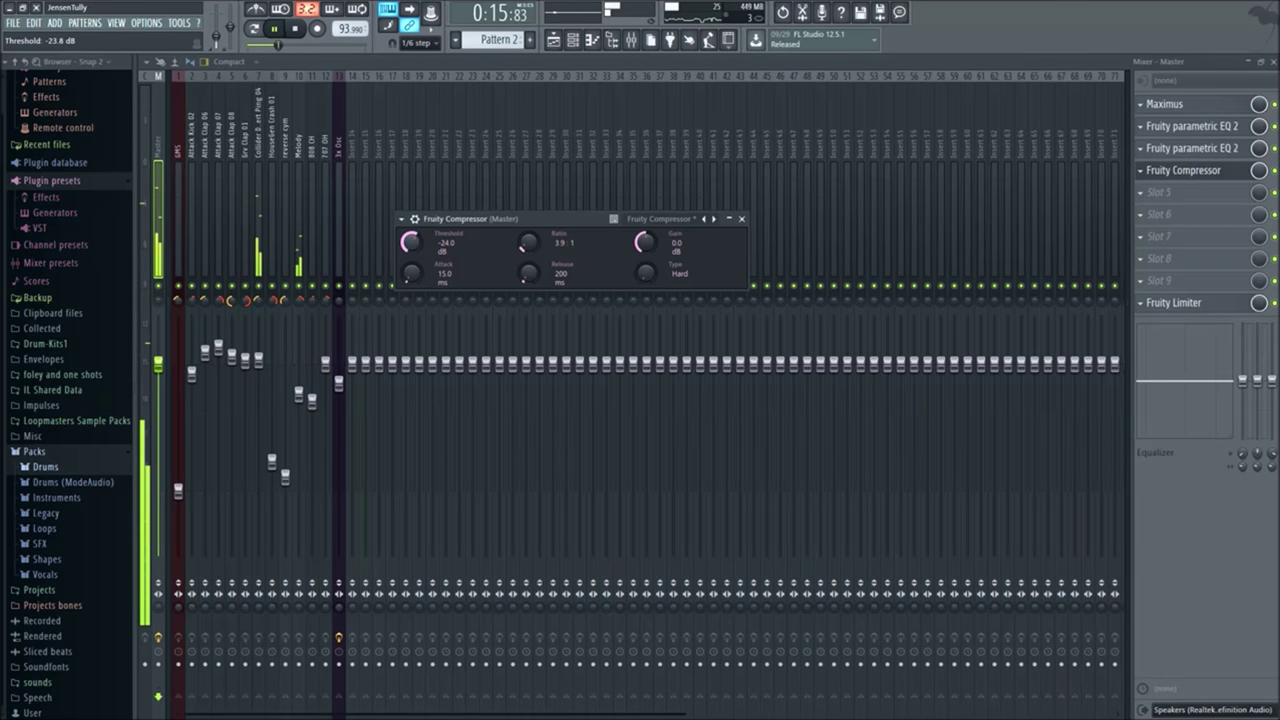
pyautogui.moveTo(411, 215); pyautogui.dragTo(411, 218)
pyautogui.moveTo(280, 44); pyautogui.dragTo(335, 44)
pyautogui.moveTo(412, 248)
pyautogui.mouseDown()
pyautogui.moveTo(412, 231)
pyautogui.moveTo(416, 248)
pyautogui.mouseUp()
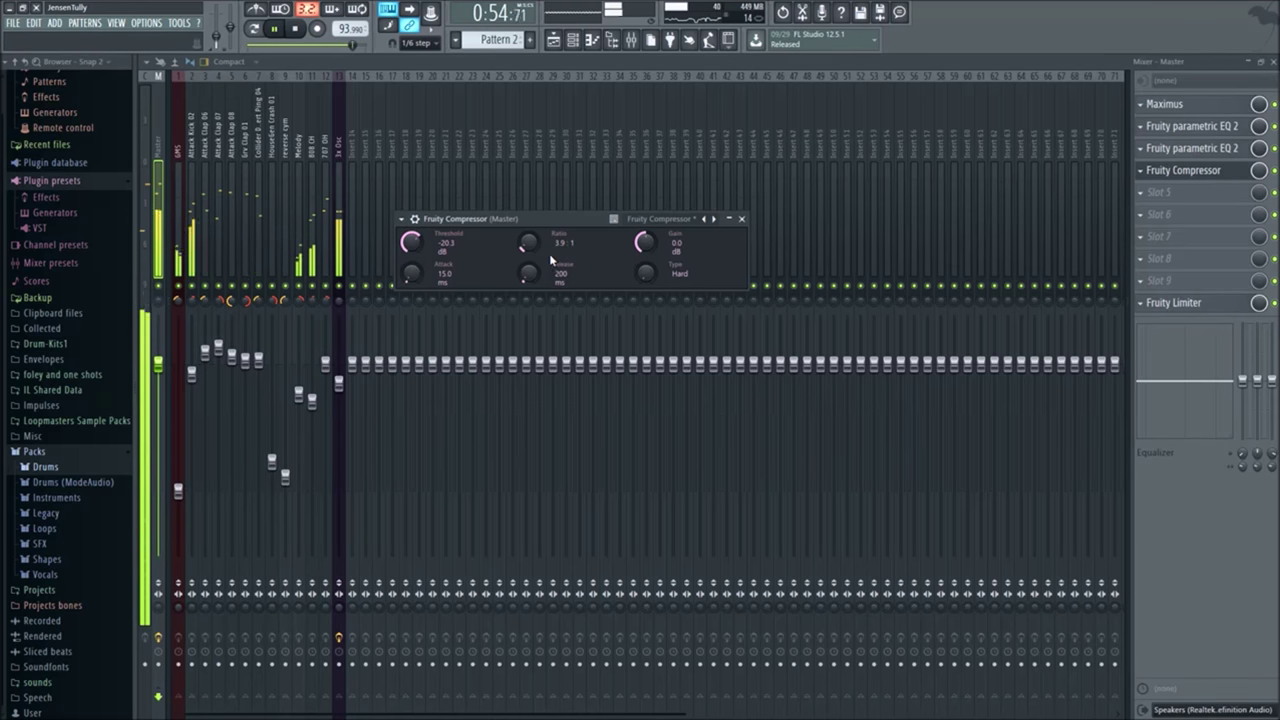
pyautogui.moveTo(644, 242); pyautogui.dragTo(615, 255)
pyautogui.click(160, 190)
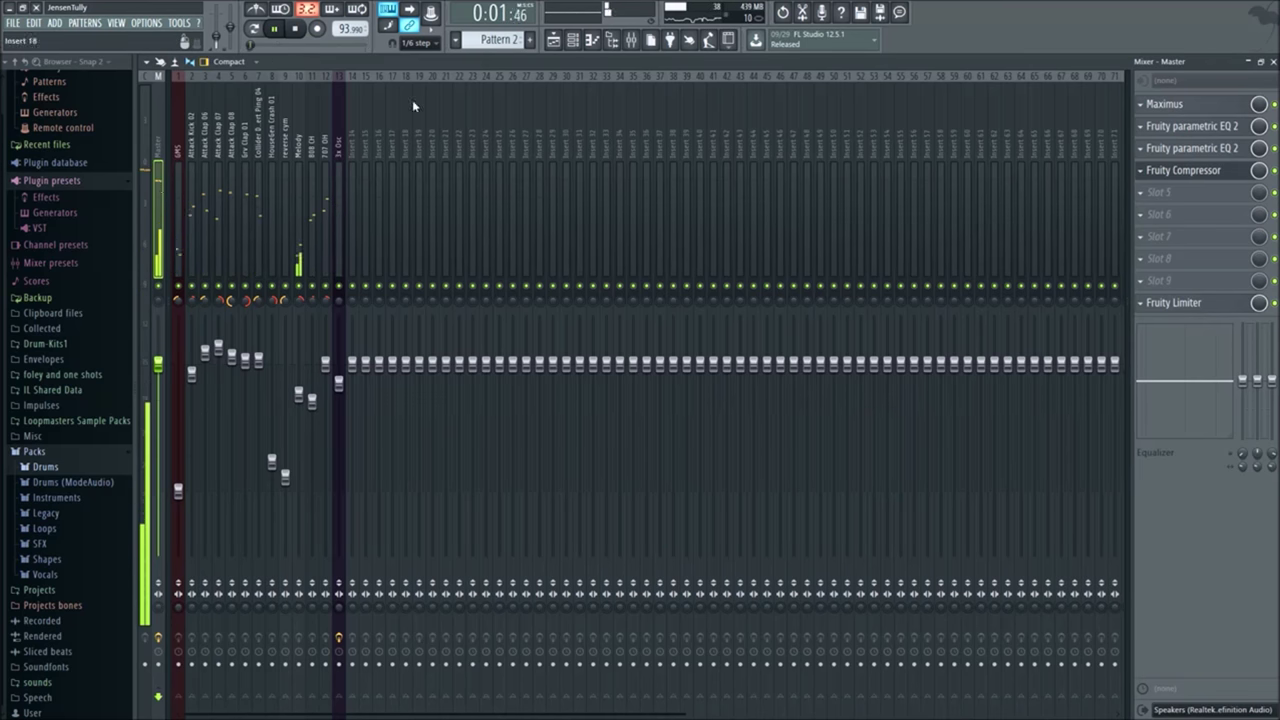
# Step: Reopen the Master's first Fruity Parametric EQ 2 and lower band 2 to a slight cut in the bass
pyautogui.click(1170, 148)
pyautogui.moveTo(500, 265); pyautogui.dragTo(498, 283)
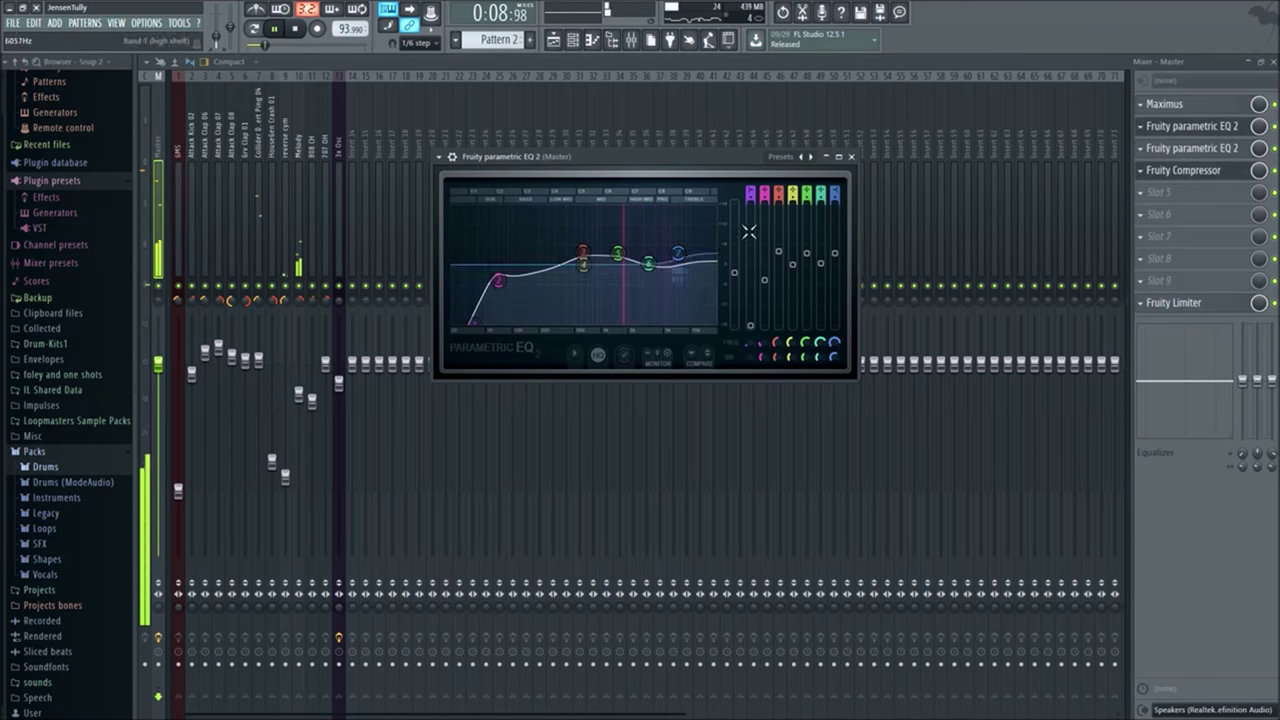
# Step: Load a third Fruity Parametric EQ 2 in Master slot 5 and lower band 1 to about -17.5 dB at 38 Hz
pyautogui.click(1160, 192)
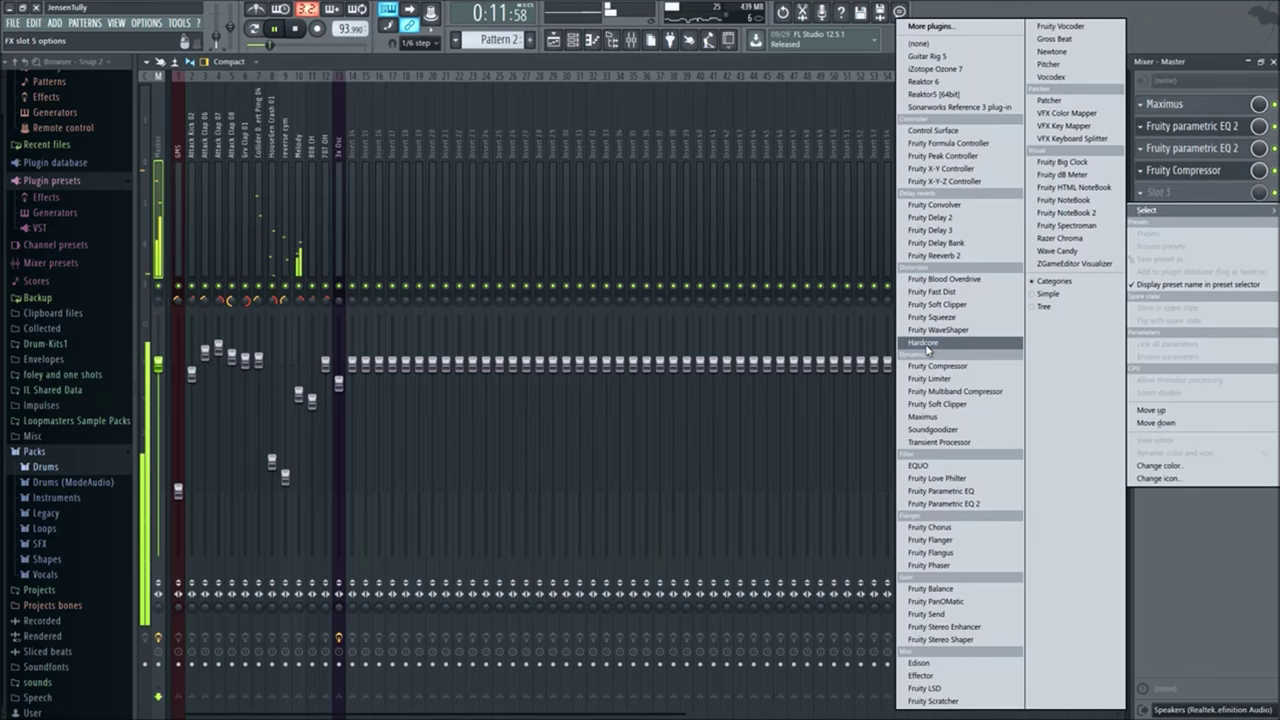
pyautogui.click(945, 505)
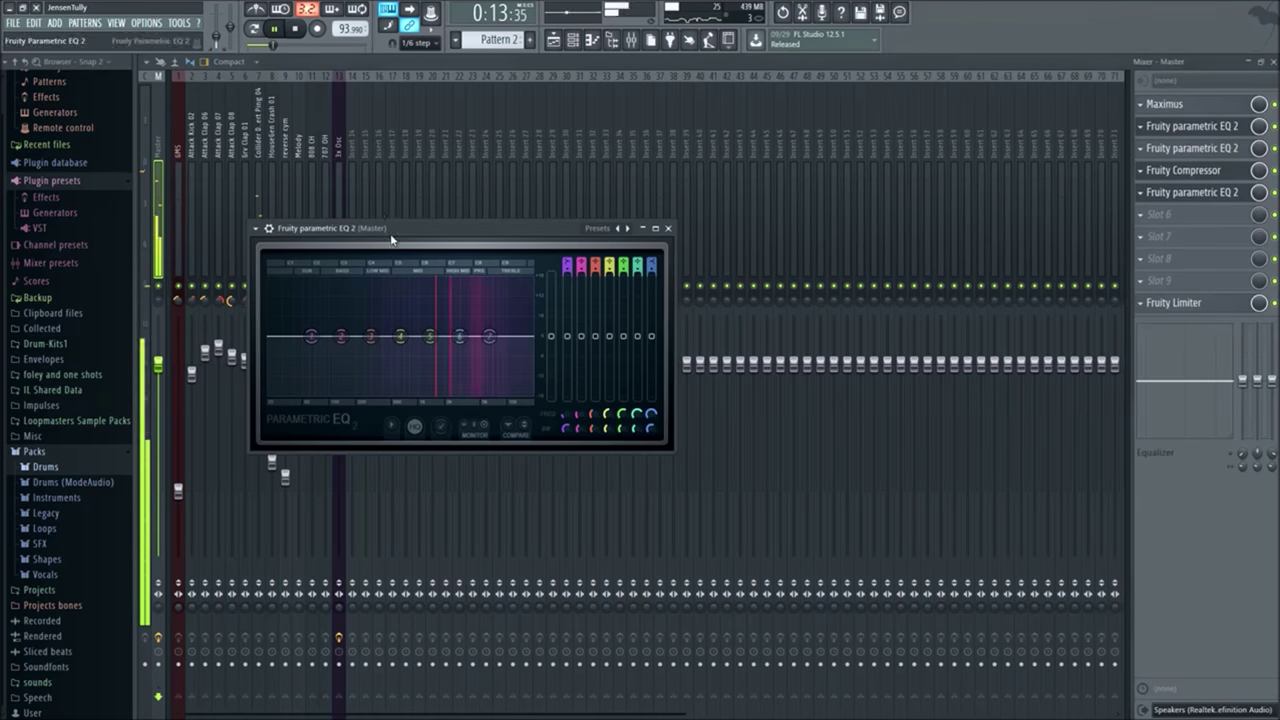
pyautogui.moveTo(426, 224); pyautogui.dragTo(609, 224)
pyautogui.moveTo(500, 333); pyautogui.dragTo(480, 386)
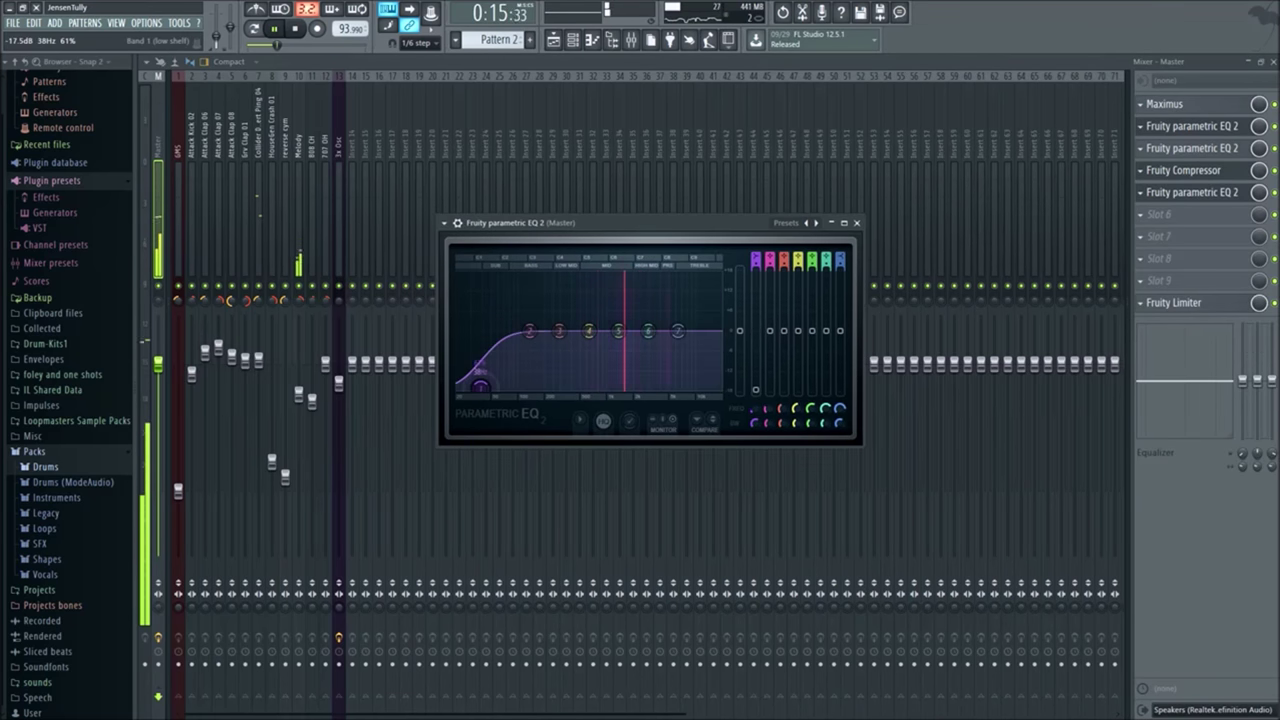
# Step: Pull the third EQ's band 2 down into the lowest frequencies and raise band 1 to a boost near 39 Hz over a later part
pyautogui.moveTo(533, 334); pyautogui.dragTo(464, 365)
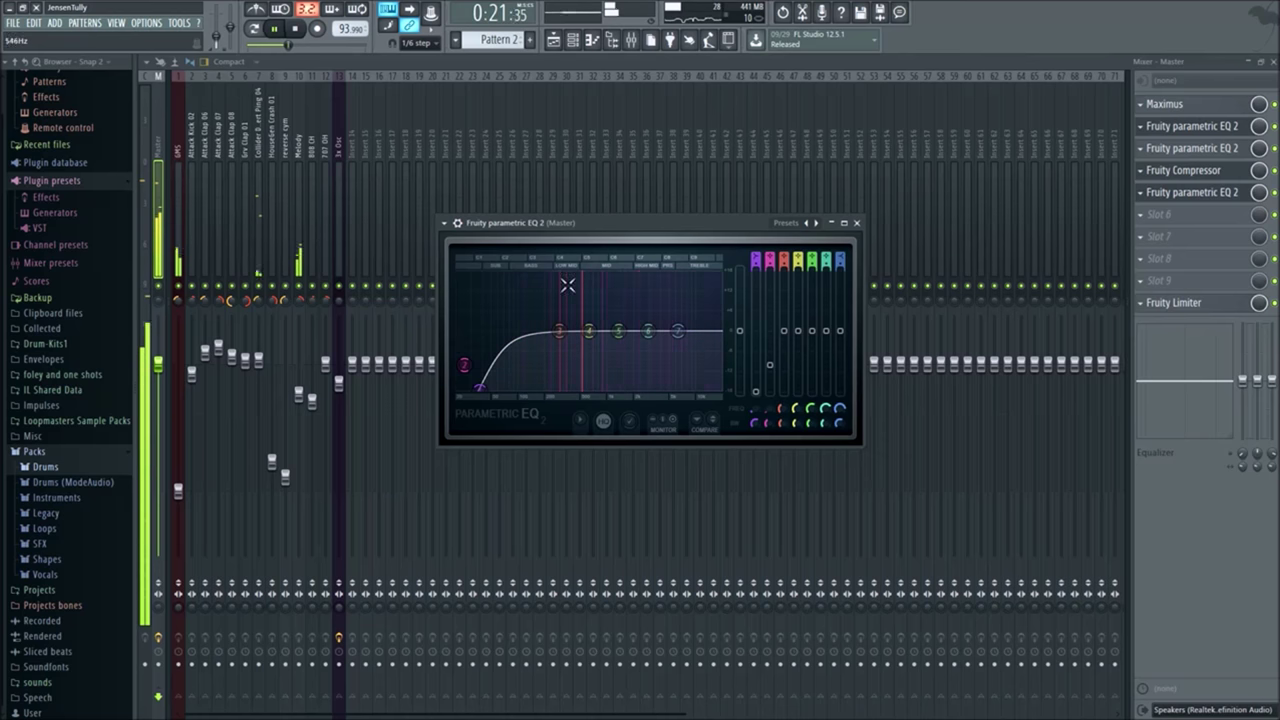
pyautogui.moveTo(293, 44); pyautogui.dragTo(331, 44)
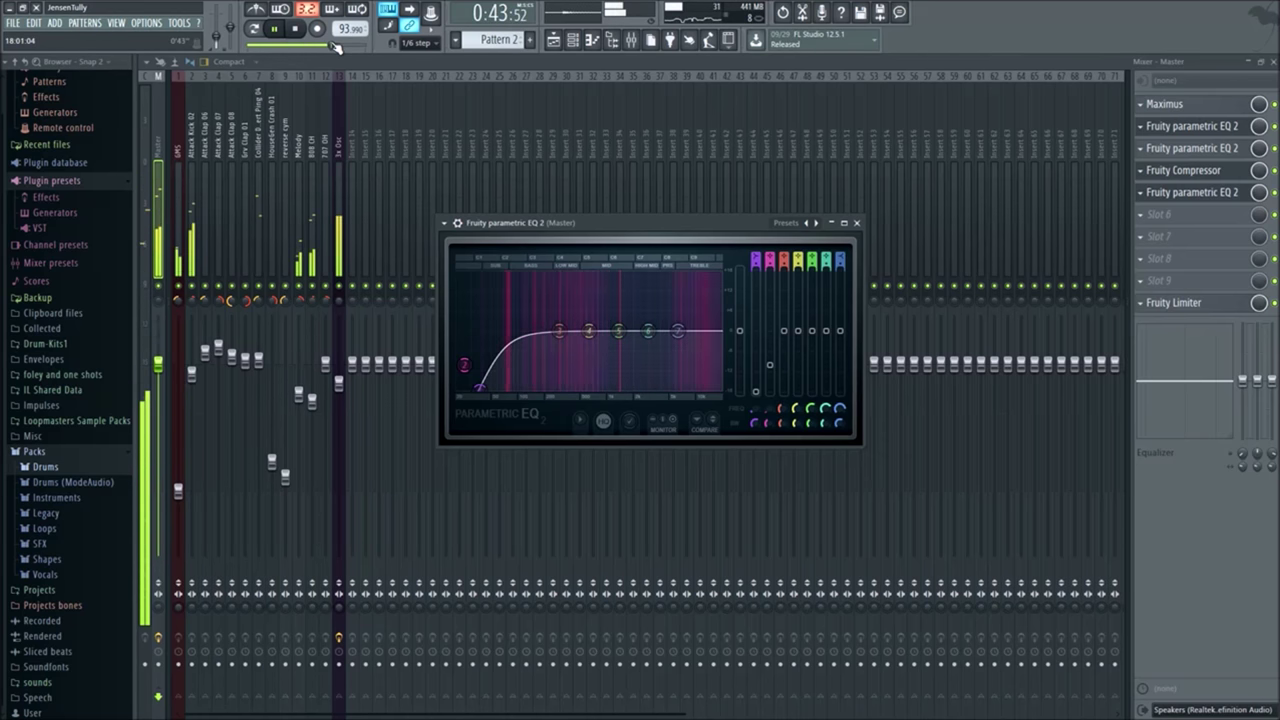
pyautogui.moveTo(479, 388); pyautogui.dragTo(483, 302)
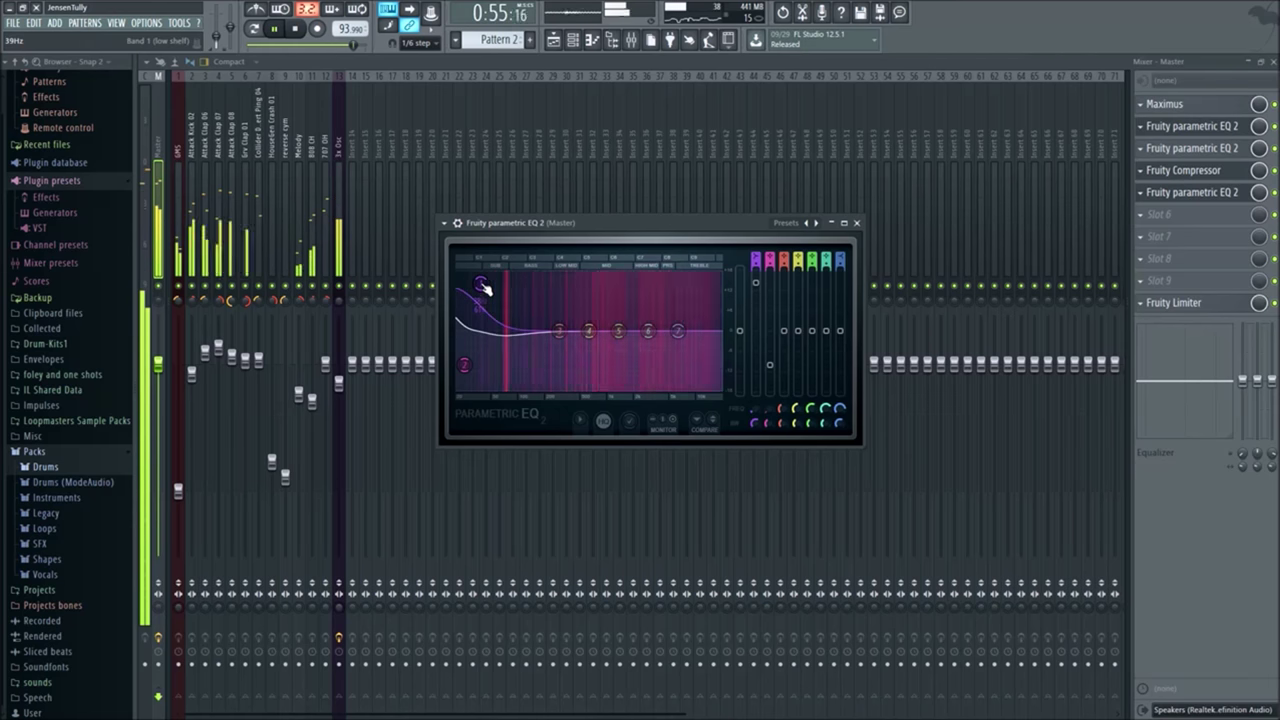
# Step: Remove the third Fruity Parametric EQ 2 from slot 5 of the Master track
pyautogui.click(1200, 192)
pyautogui.click(1141, 192)
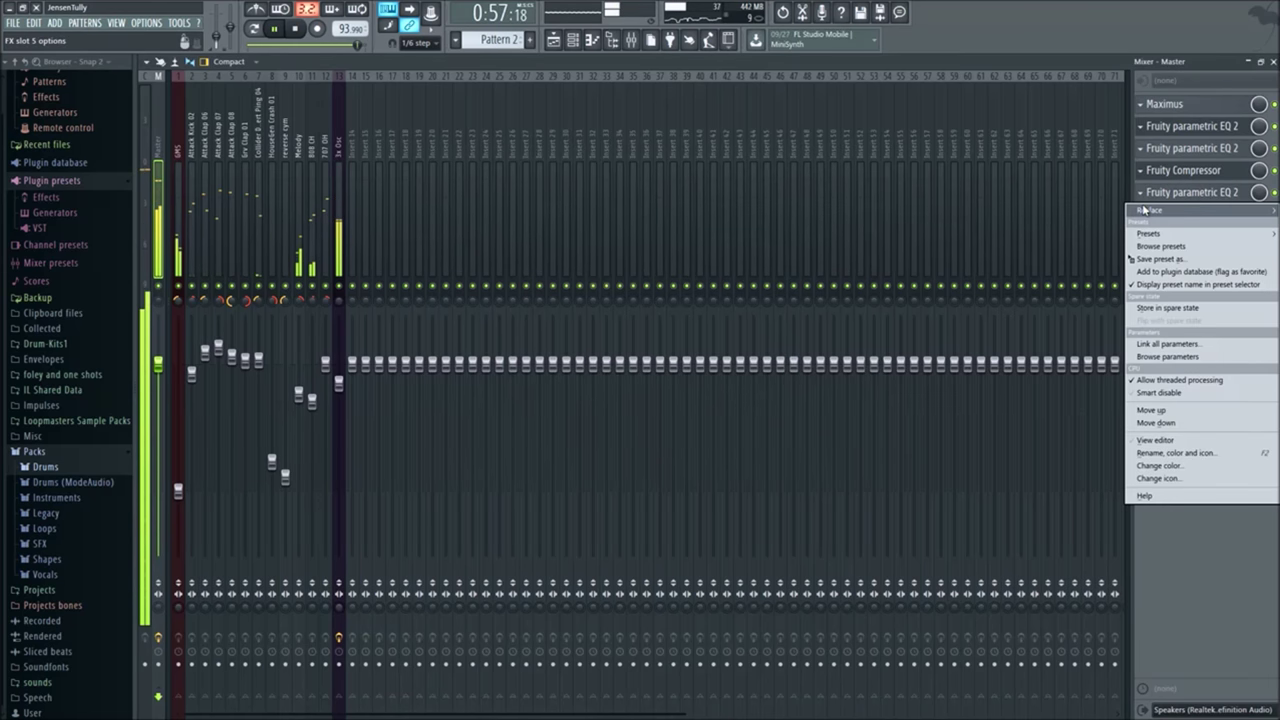
pyautogui.moveTo(1150, 210)
pyautogui.click(976, 45)
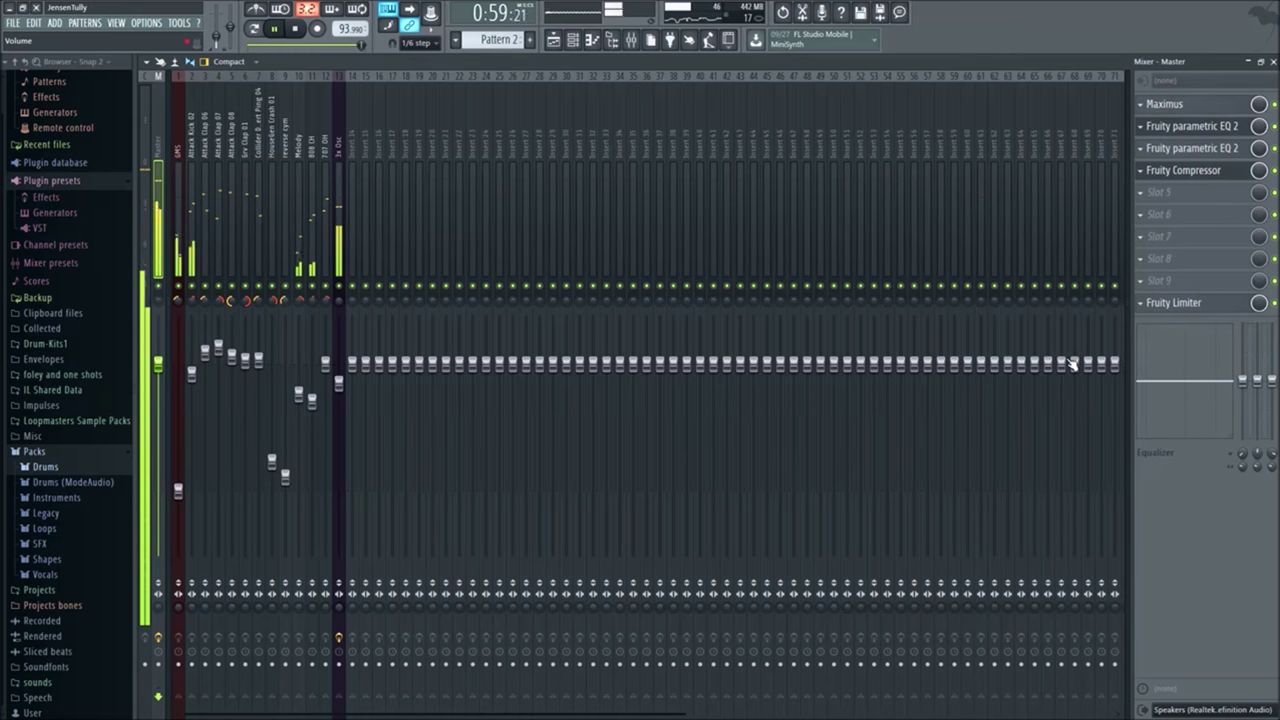
# Step: Raise the 3x Osc track's fader slightly, restart the song from the beginning and lower the Melody track's fader
pyautogui.moveTo(338, 383); pyautogui.dragTo(339, 363)
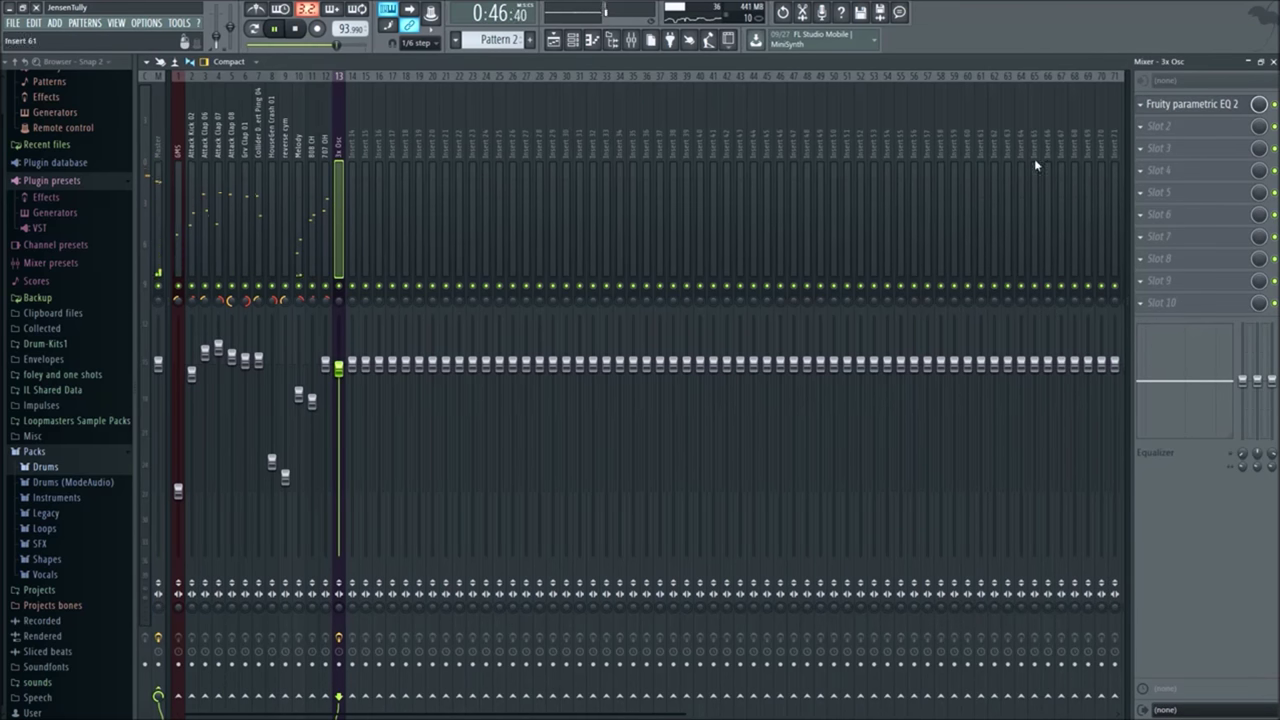
pyautogui.click(552, 42)
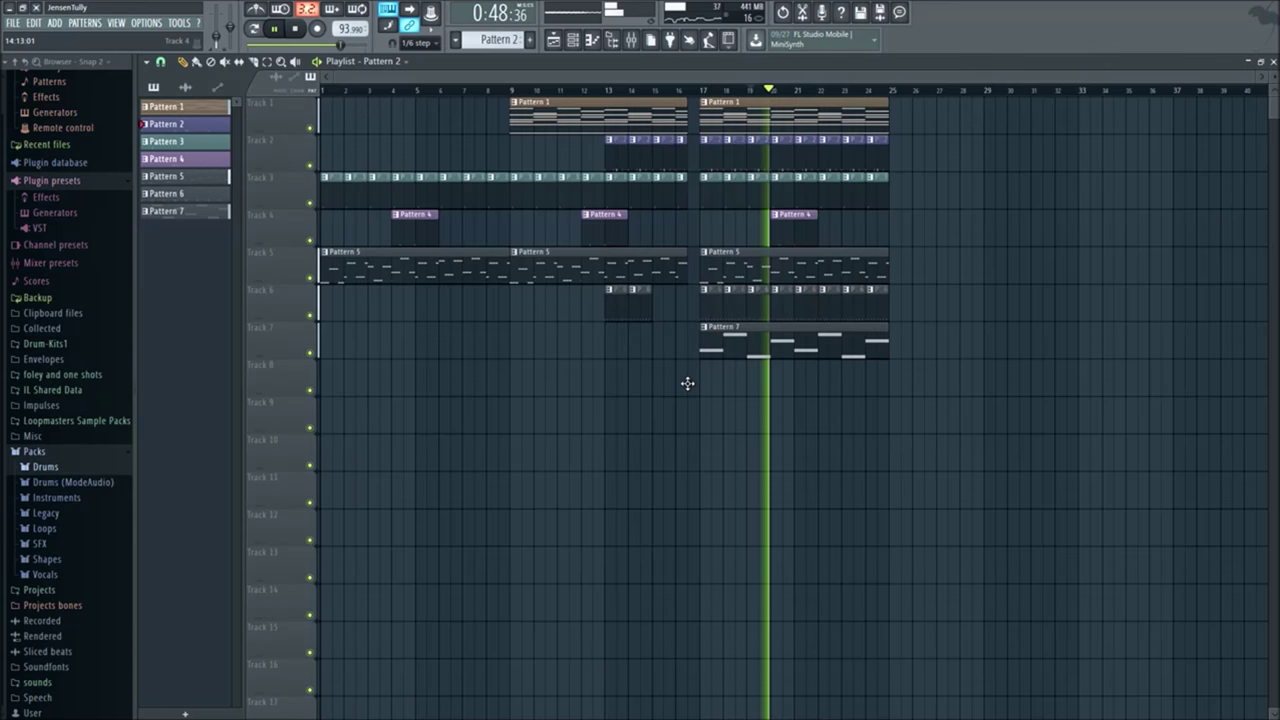
pyautogui.click(686, 91)
pyautogui.press('space')
pyautogui.press('space')
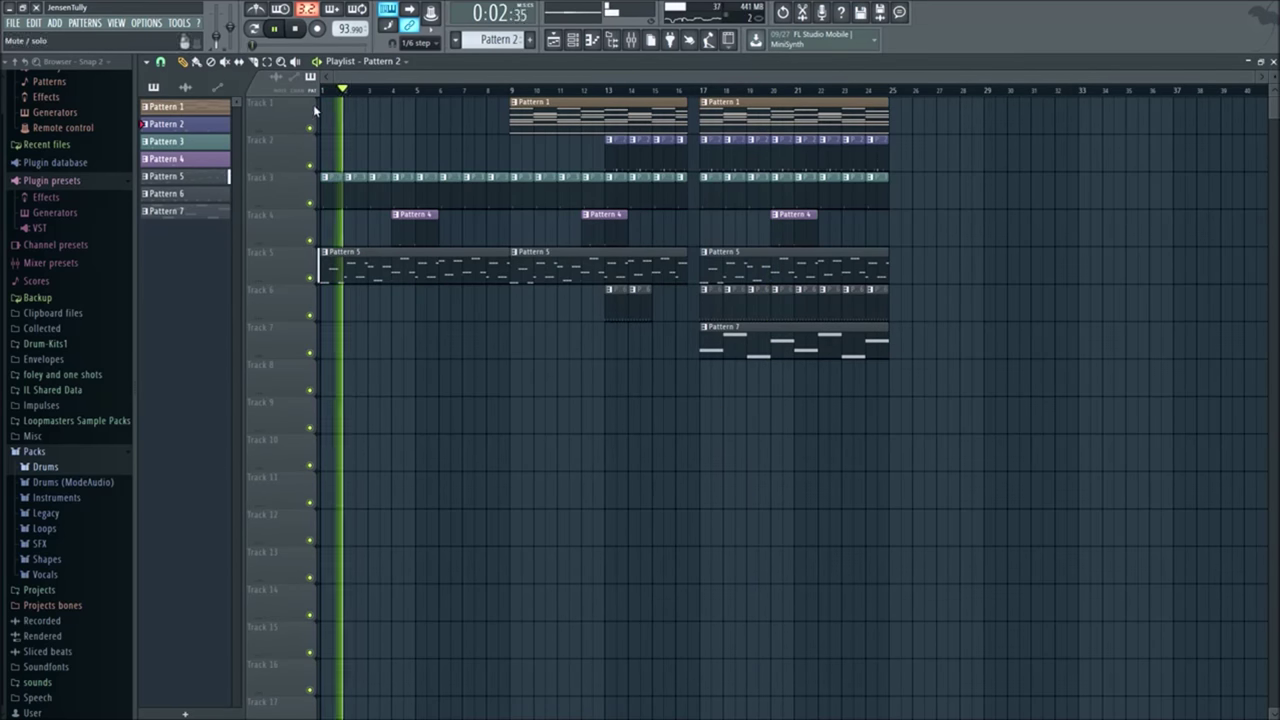
pyautogui.press('F9')
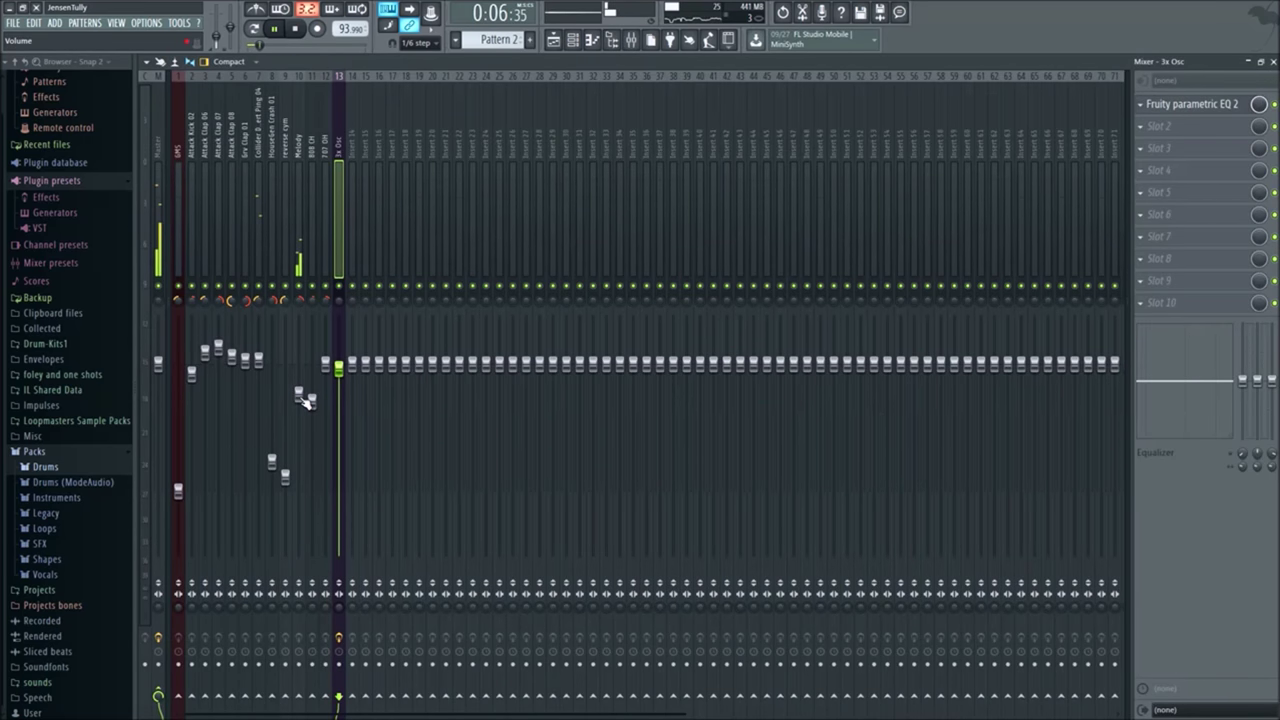
pyautogui.moveTo(299, 396); pyautogui.dragTo(299, 425)
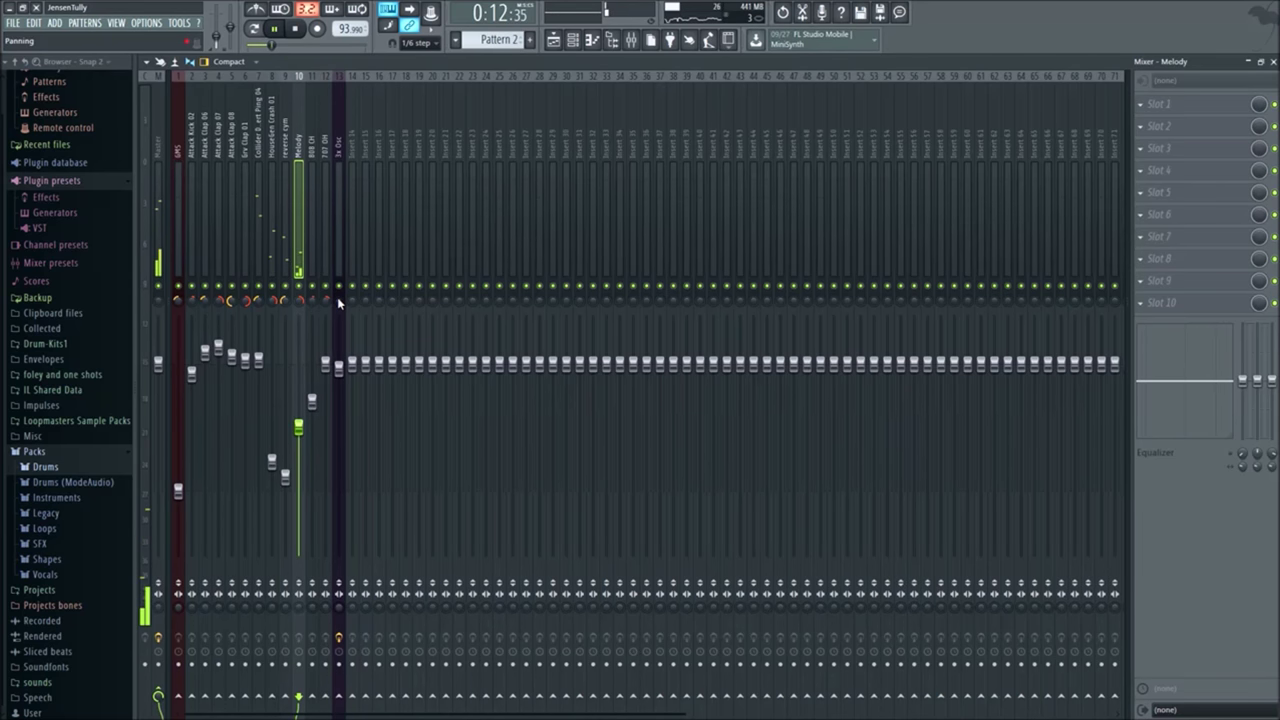
# Step: Set the 3x Osc track's fader to 100% (0.0 dB) and move band 2 of its EQ slightly higher in level and frequency
pyautogui.click(341, 384)
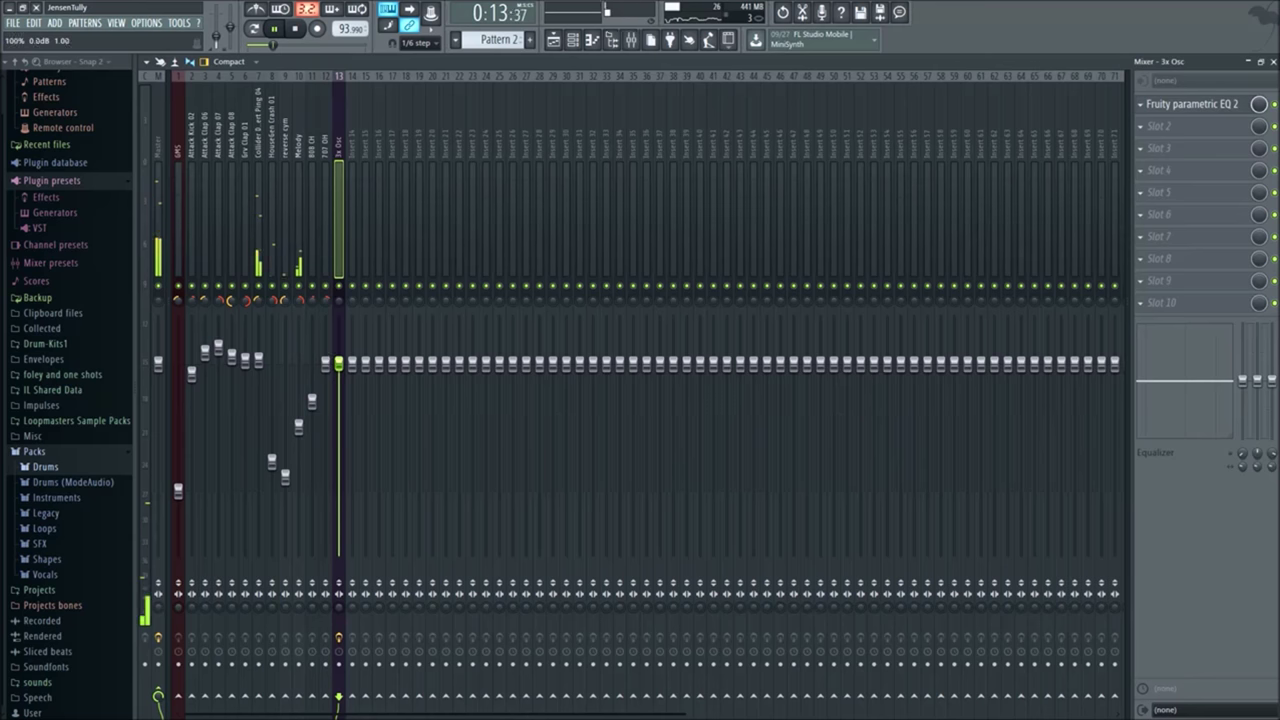
pyautogui.click(1148, 114)
pyautogui.moveTo(545, 414)
pyautogui.mouseDown()
pyautogui.moveTo(534, 420)
pyautogui.moveTo(538, 390)
pyautogui.moveTo(560, 403)
pyautogui.mouseUp()
# Step: Load Fruity Blood Overdrive in slot 2 of the 3x Osc track, with PreBand at about 0.022 and PreAmp at about 0.012
pyautogui.click(1172, 130)
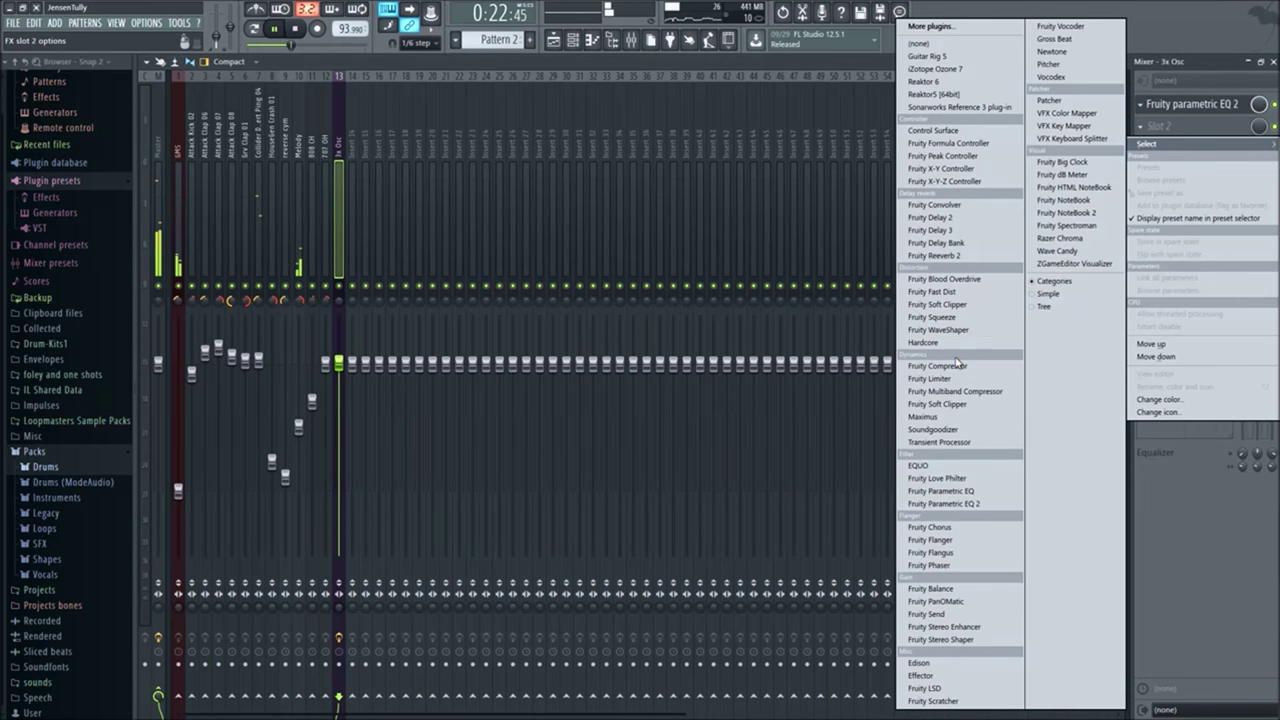
pyautogui.click(956, 280)
pyautogui.moveTo(420, 208); pyautogui.dragTo(619, 296)
pyautogui.scroll(1, 462, 318)
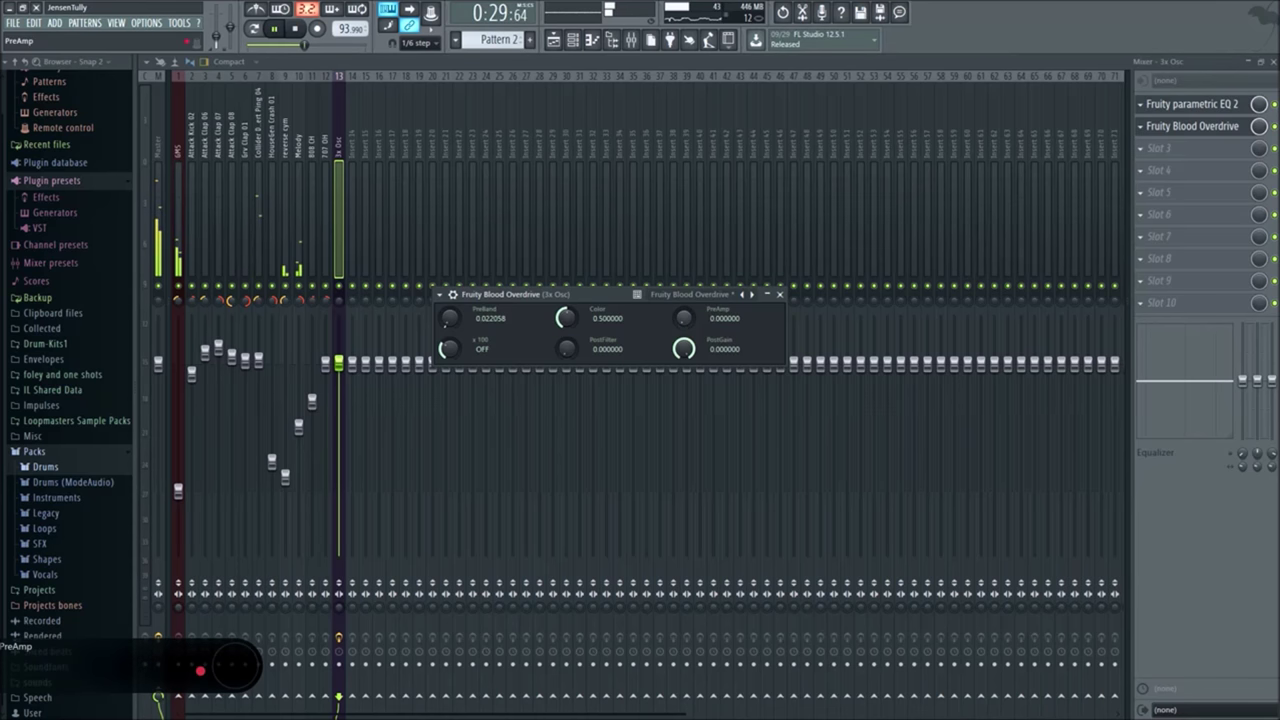
pyautogui.scroll(1, 684, 318)
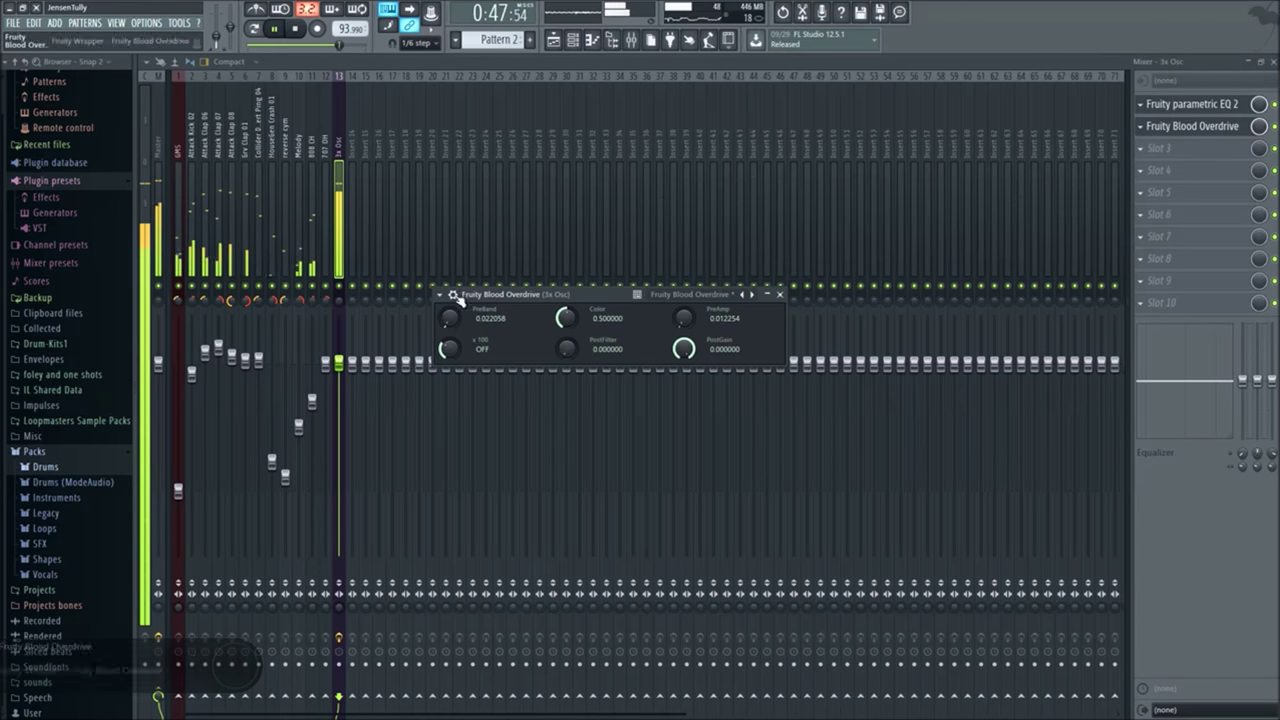
# Step: Try the overdrive's PostFilter and PreAmp at maximum, return PostFilter and PreBand to 0, and settle PreAmp at about 0.353
pyautogui.moveTo(684, 348); pyautogui.dragTo(641, 354)
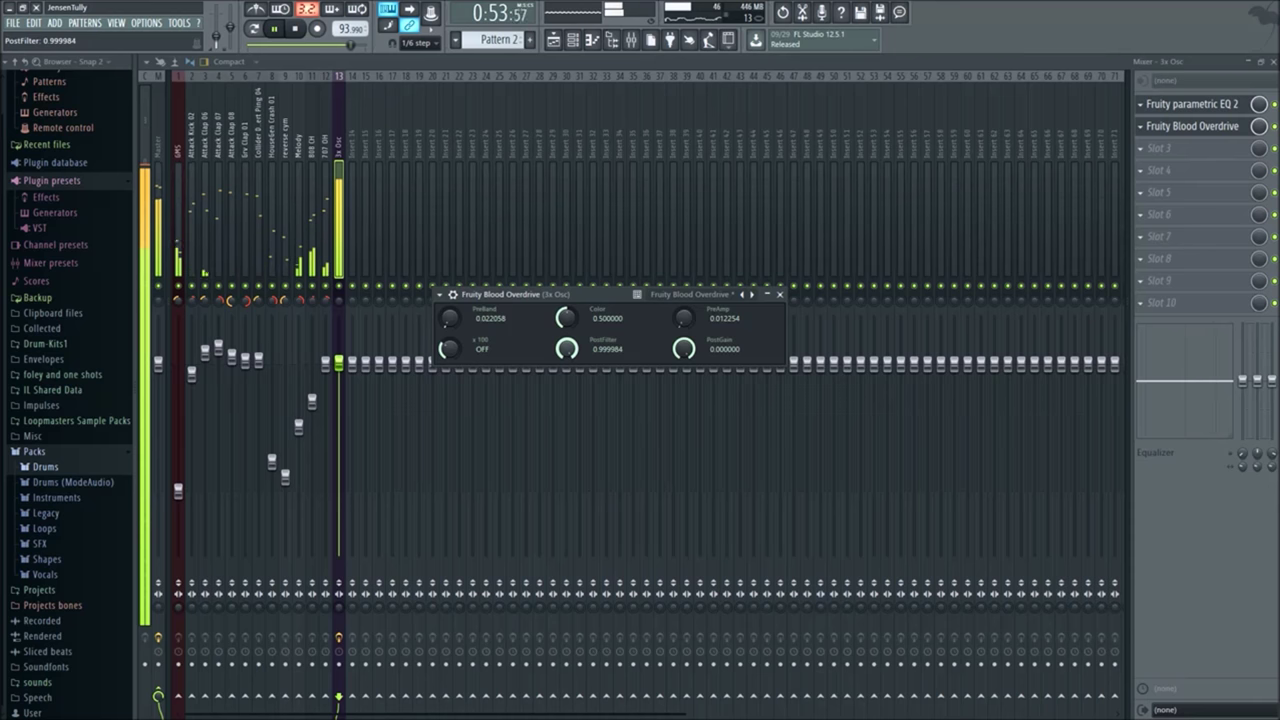
pyautogui.moveTo(450, 318); pyautogui.dragTo(504, 322)
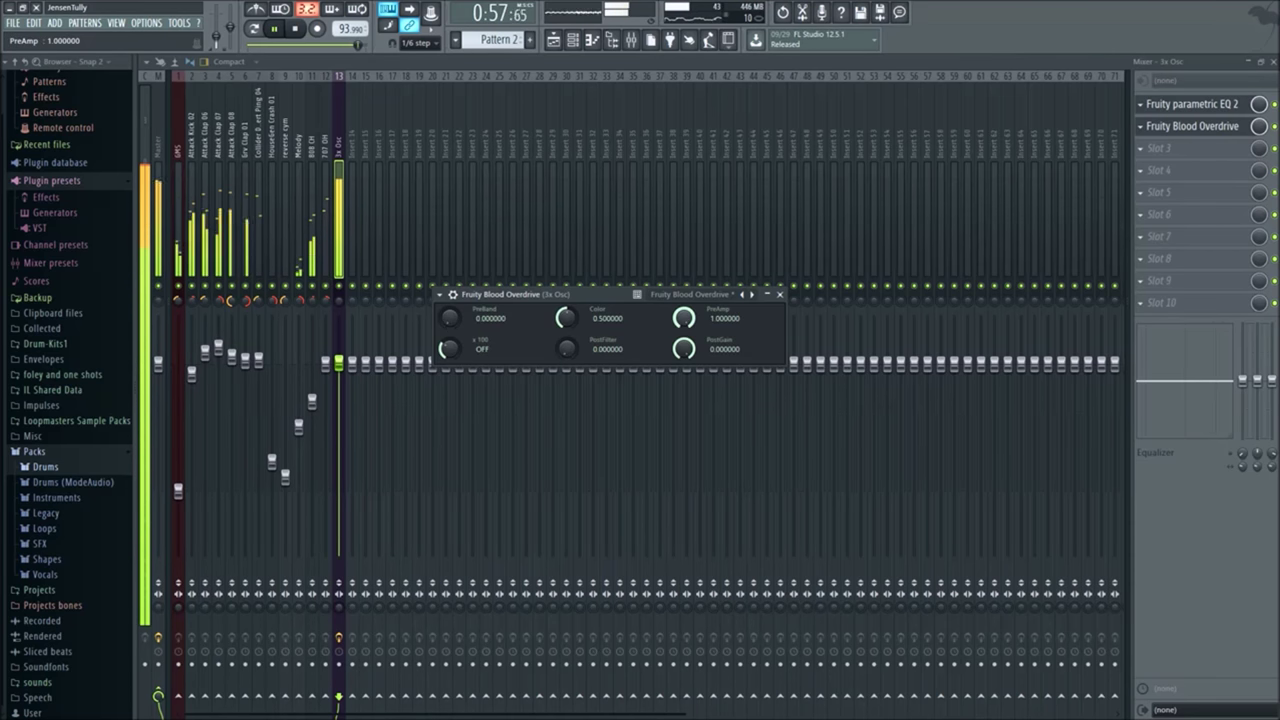
pyautogui.moveTo(683, 318); pyautogui.dragTo(683, 322)
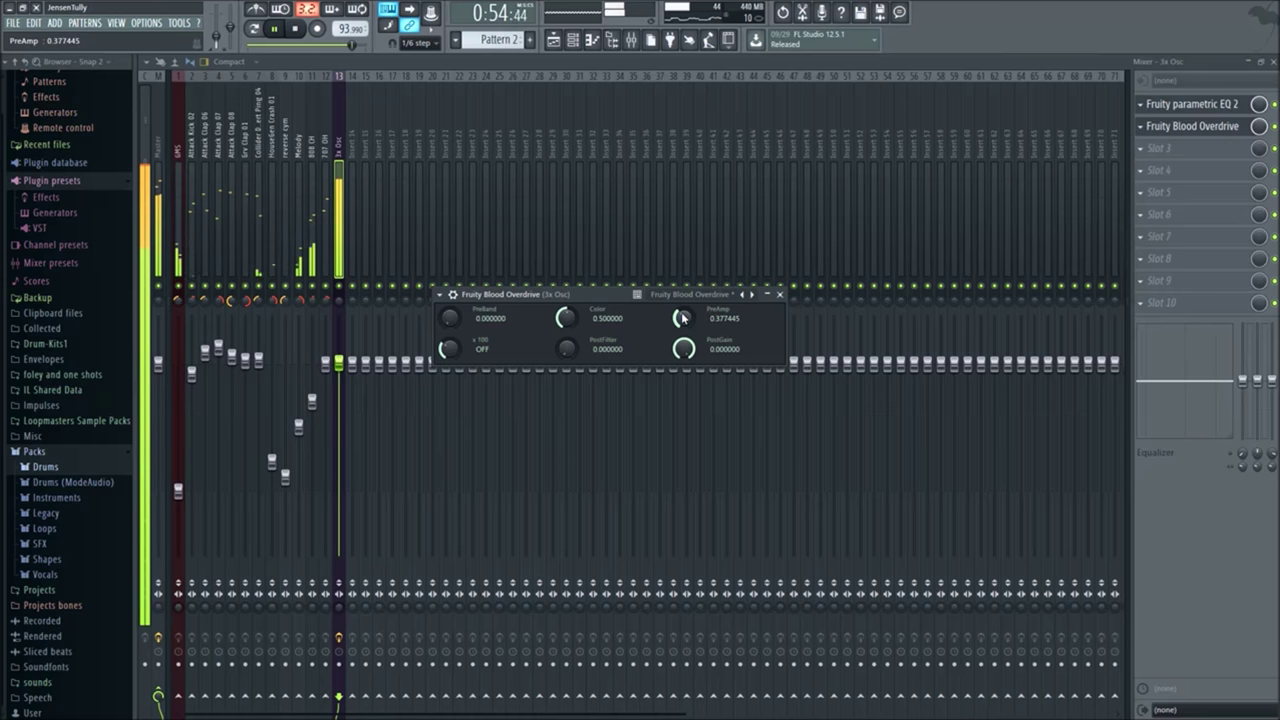
pyautogui.moveTo(682, 318); pyautogui.dragTo(682, 319)
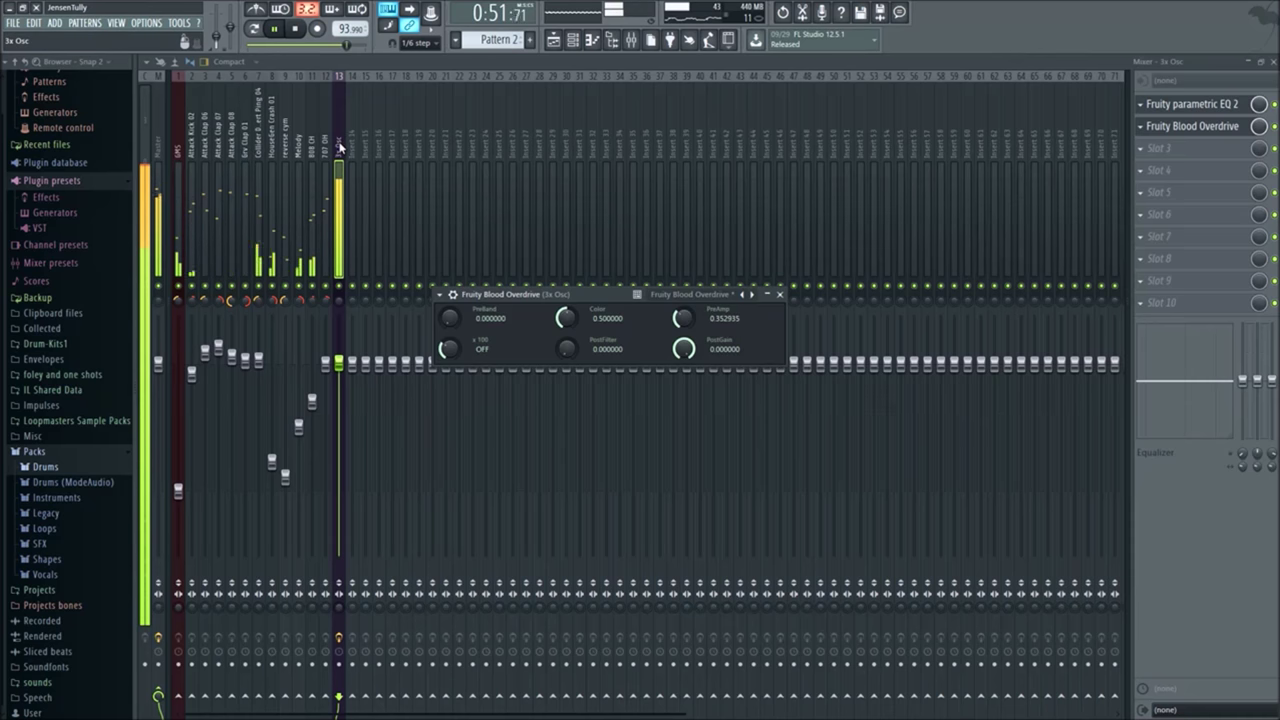
# Step: Set the overdrive's Color to about 0.382 and PreAmp to about 0.252, and close the 3x Osc track's effect windows
pyautogui.moveTo(565, 318); pyautogui.dragTo(565, 328)
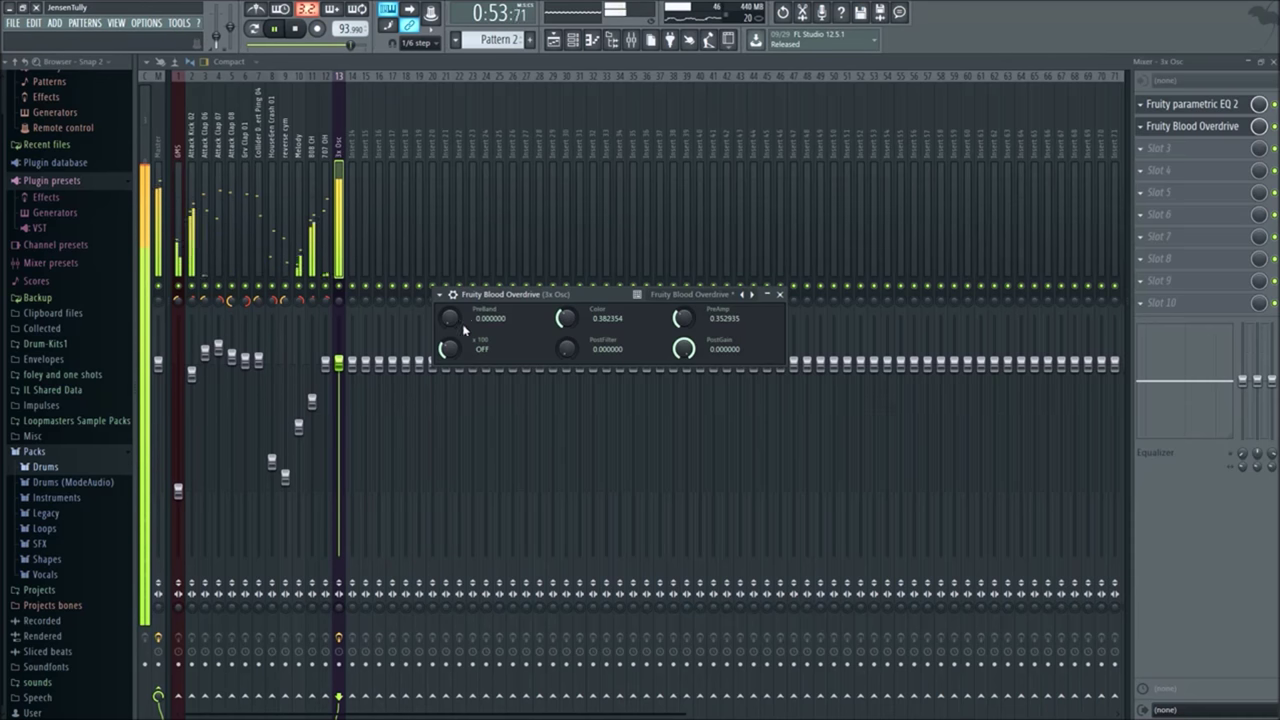
pyautogui.moveTo(682, 318); pyautogui.dragTo(682, 322)
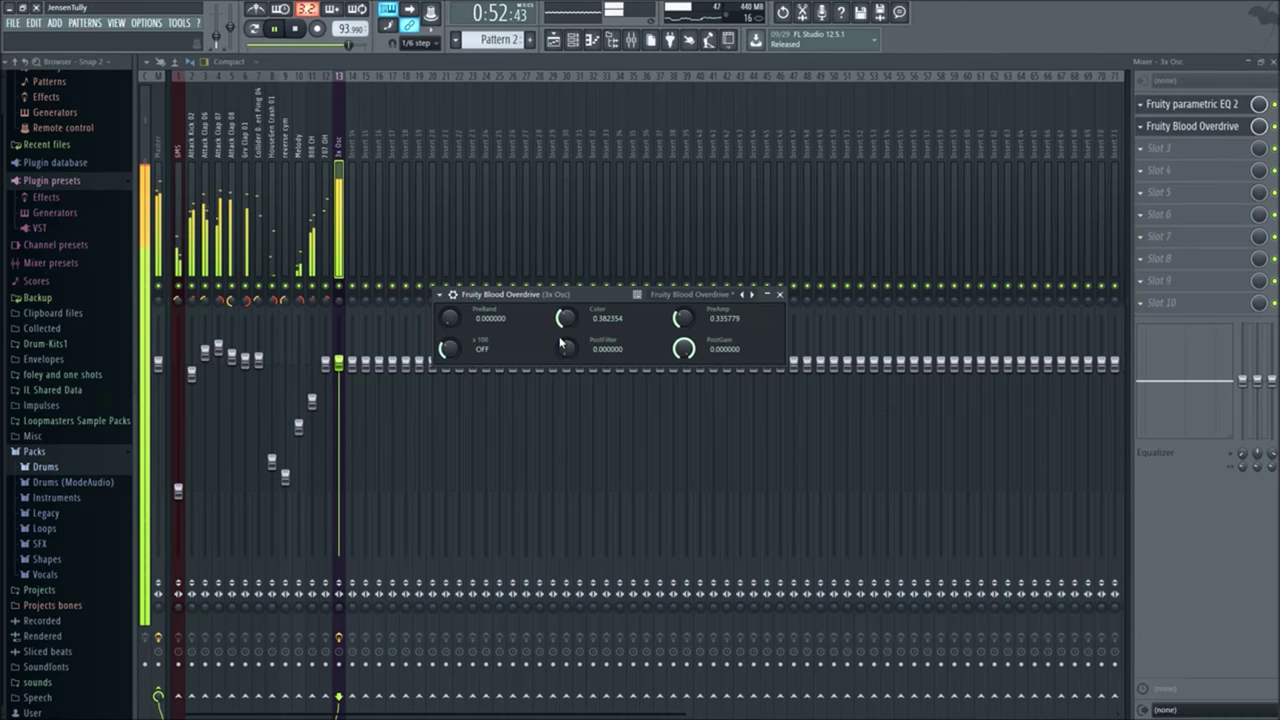
pyautogui.moveTo(683, 319); pyautogui.dragTo(683, 340)
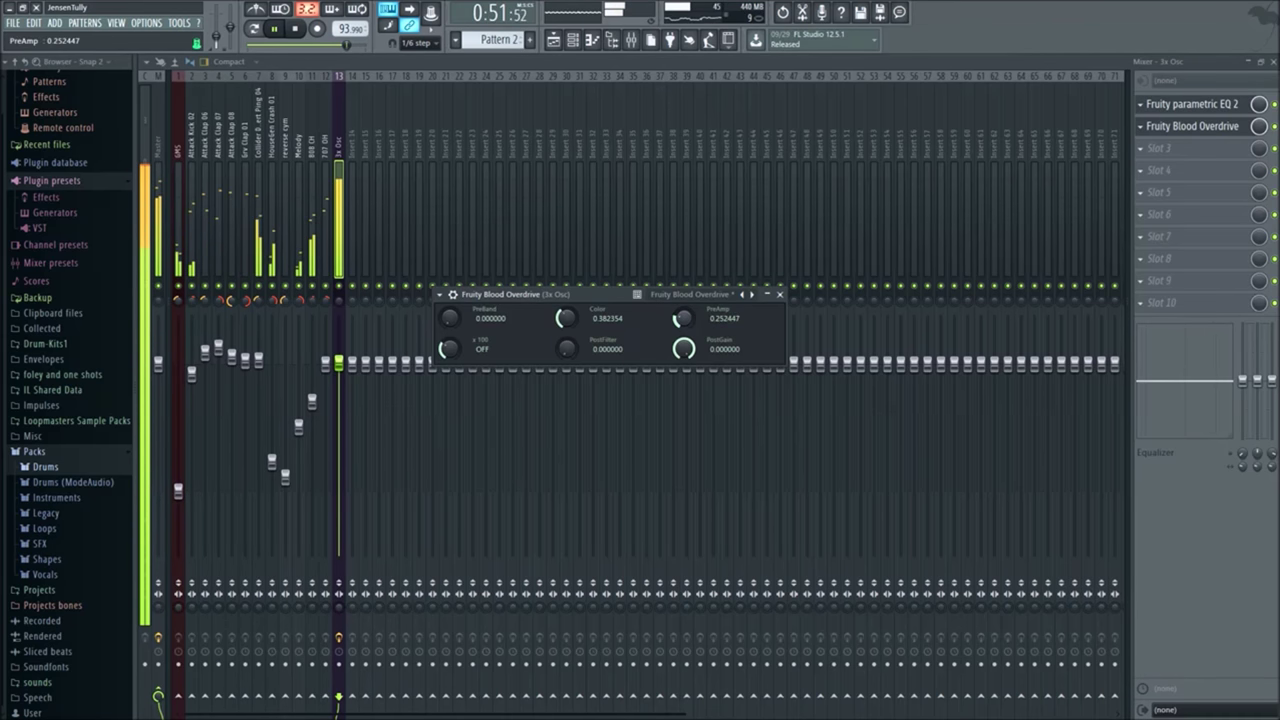
pyautogui.click(767, 294)
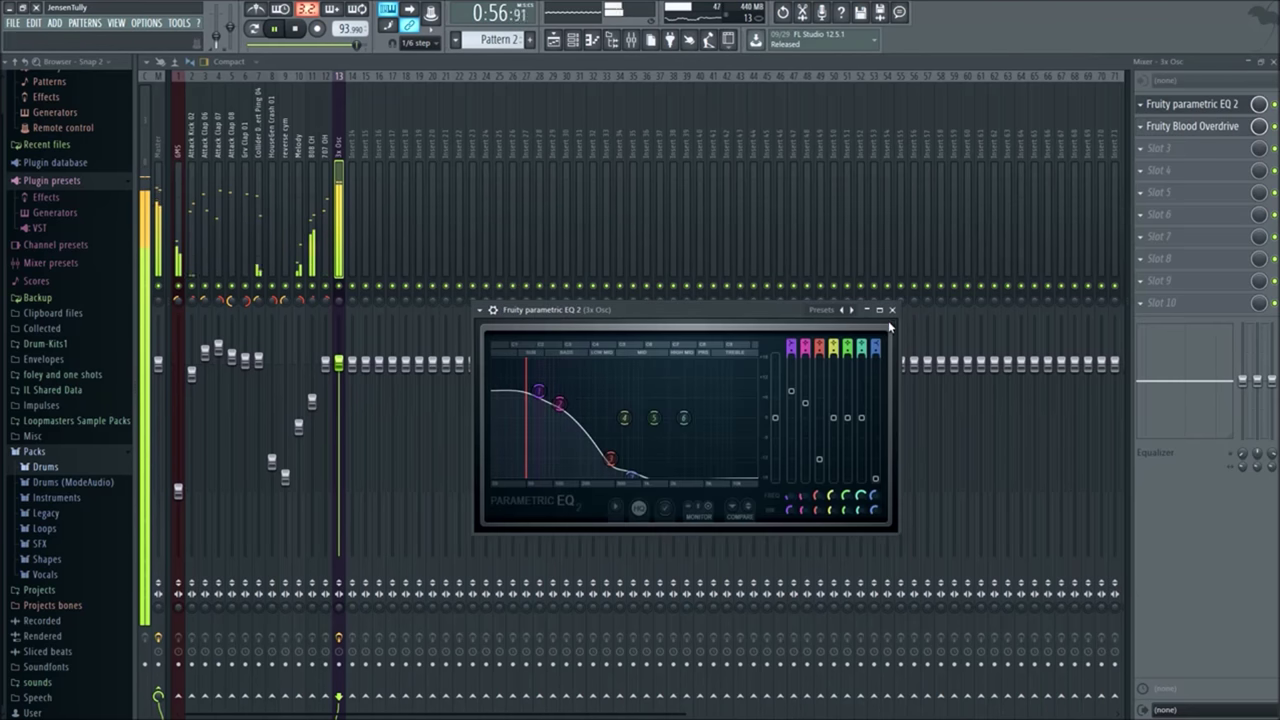
pyautogui.click(897, 308)
# Step: Select every clip of the 24-bar arrangement in the Playlist and duplicate them directly after it
pyautogui.press('F5')
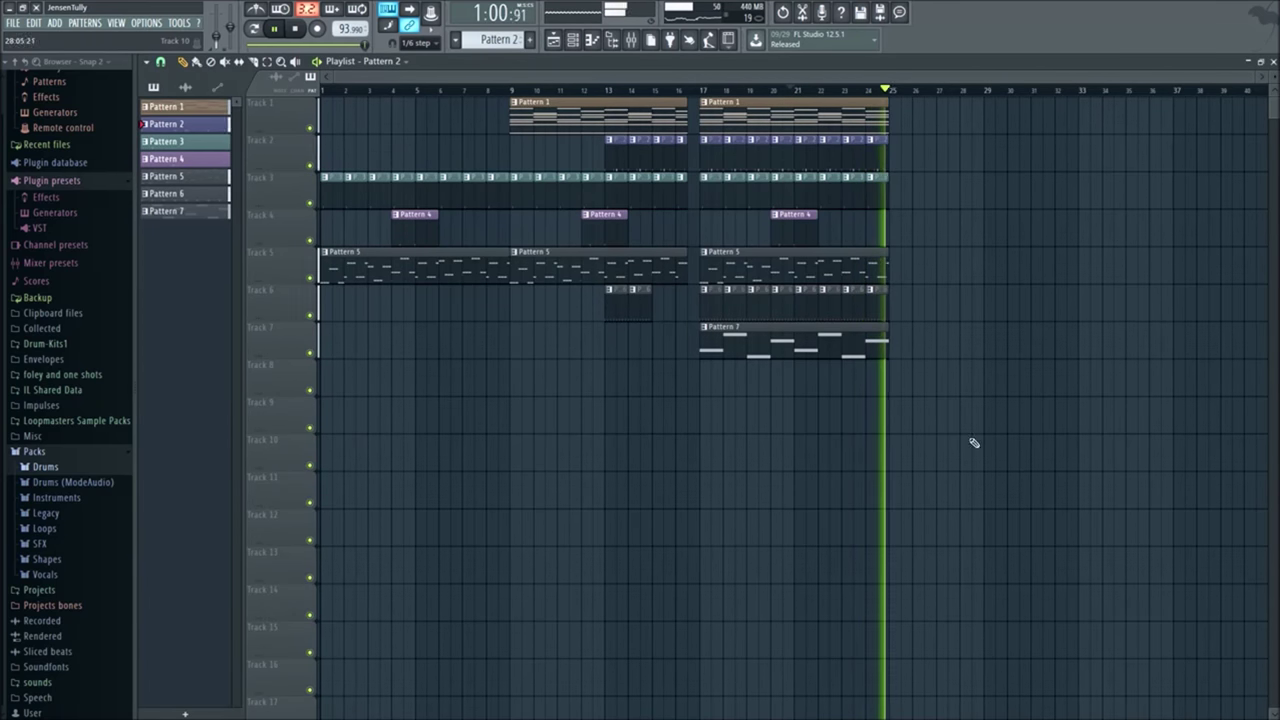
pyautogui.moveTo(1097, 431); pyautogui.dragTo(443, 100)
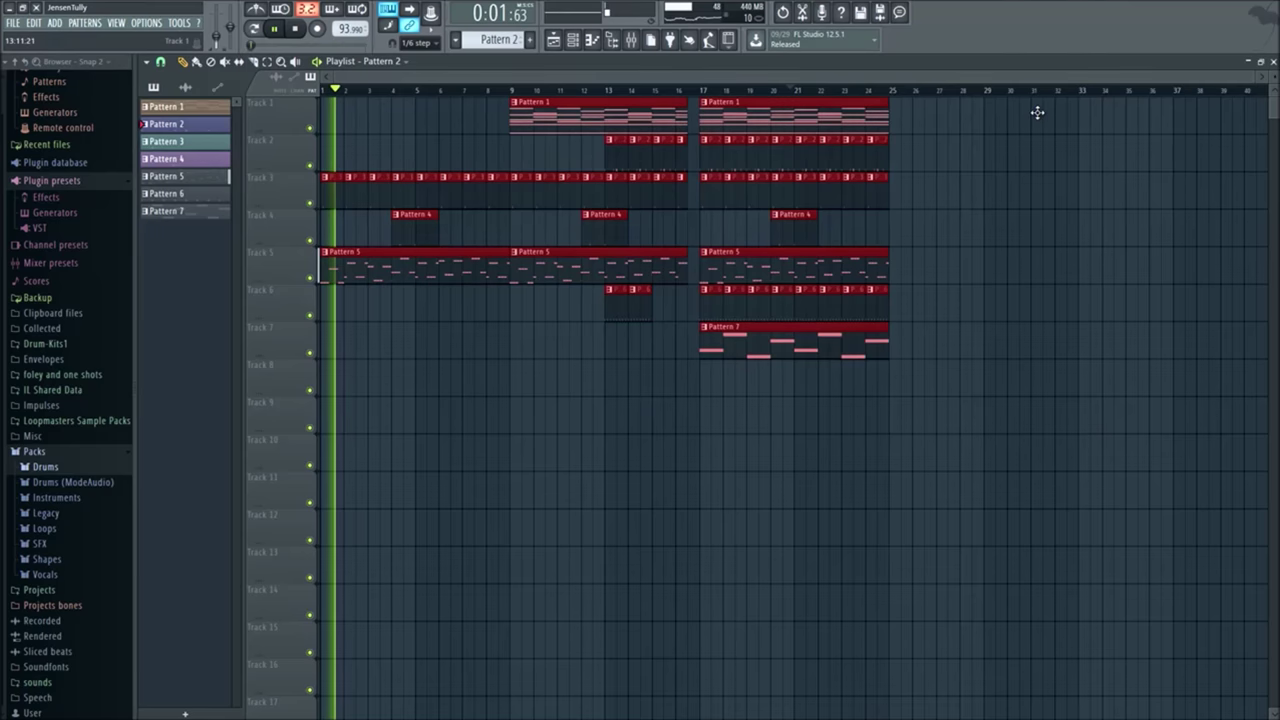
pyautogui.hotkey('ctrl', 'b')
pyautogui.moveTo(1023, 130); pyautogui.dragTo(1086, 134)
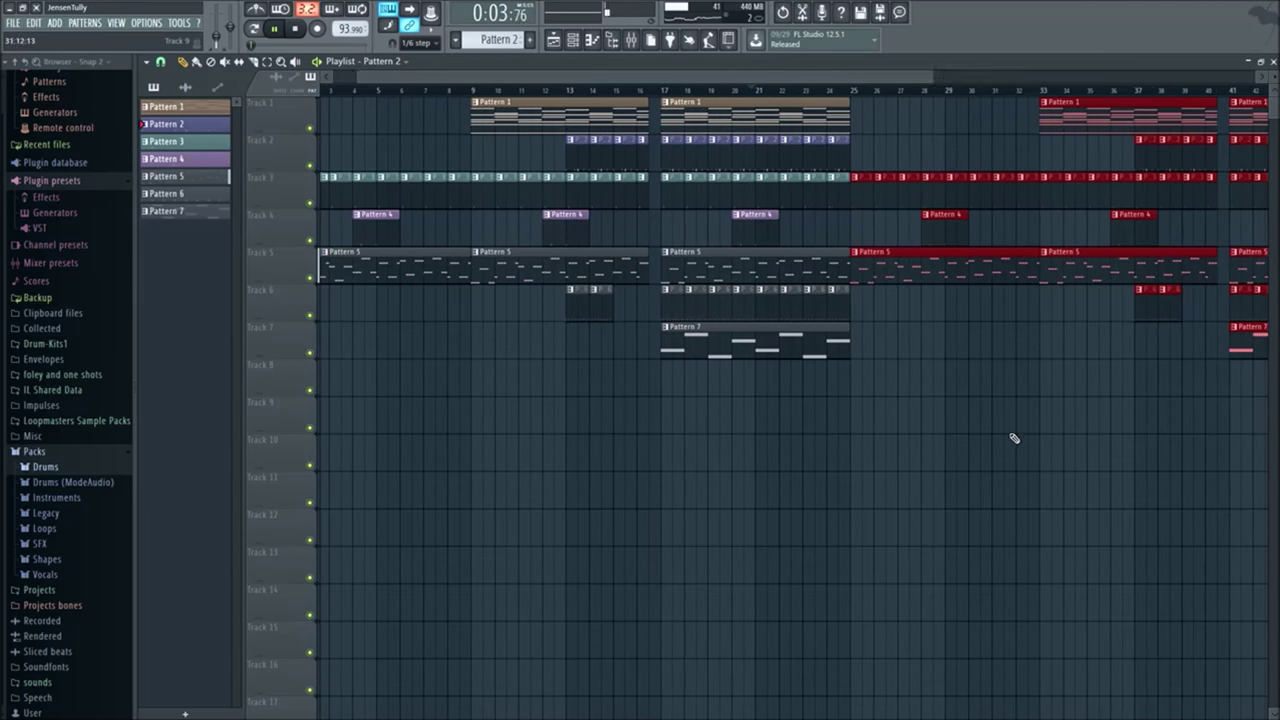
# Step: Select the duplicated clips and repeat them again to extend the arrangement to bar 97
pyautogui.scroll(-2, 1050, 355)
pyautogui.moveTo(1143, 434); pyautogui.dragTo(809, 171)
pyautogui.hotkey('ctrl', 'b')
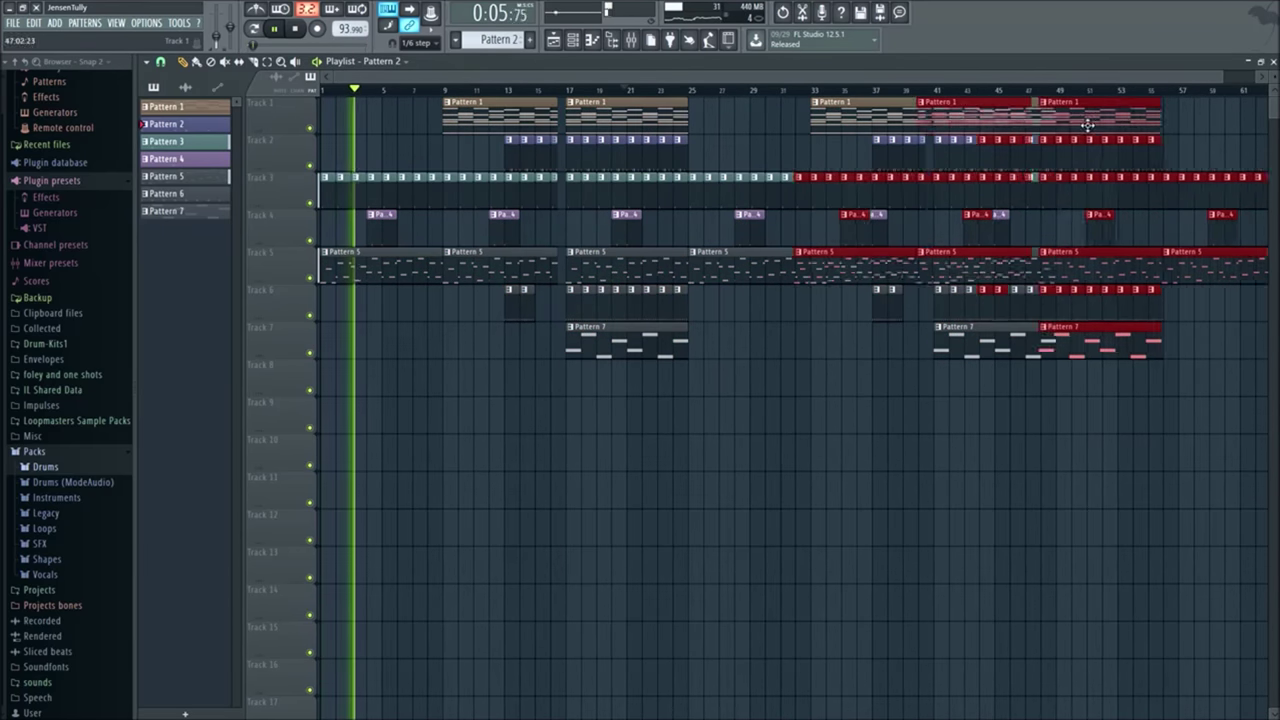
pyautogui.hotkey('ctrl', 'b')
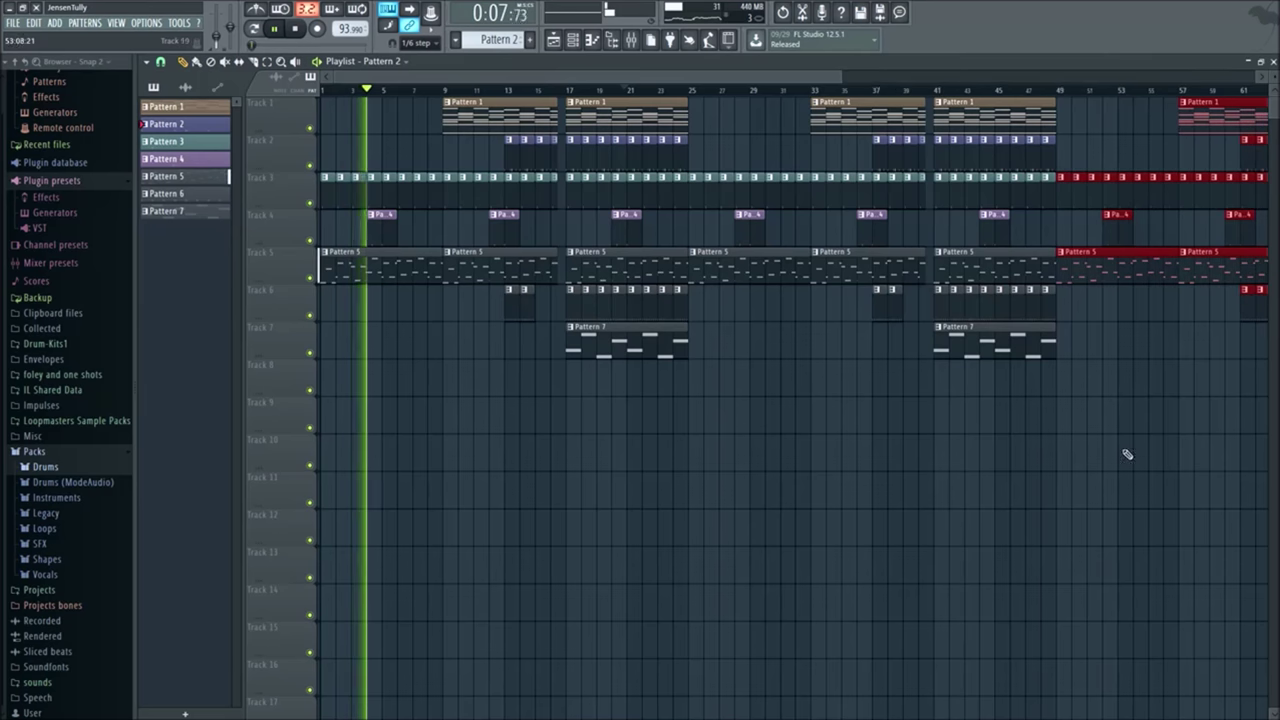
pyautogui.scroll(-2, 997, 421)
pyautogui.scroll(-1, 808, 420)
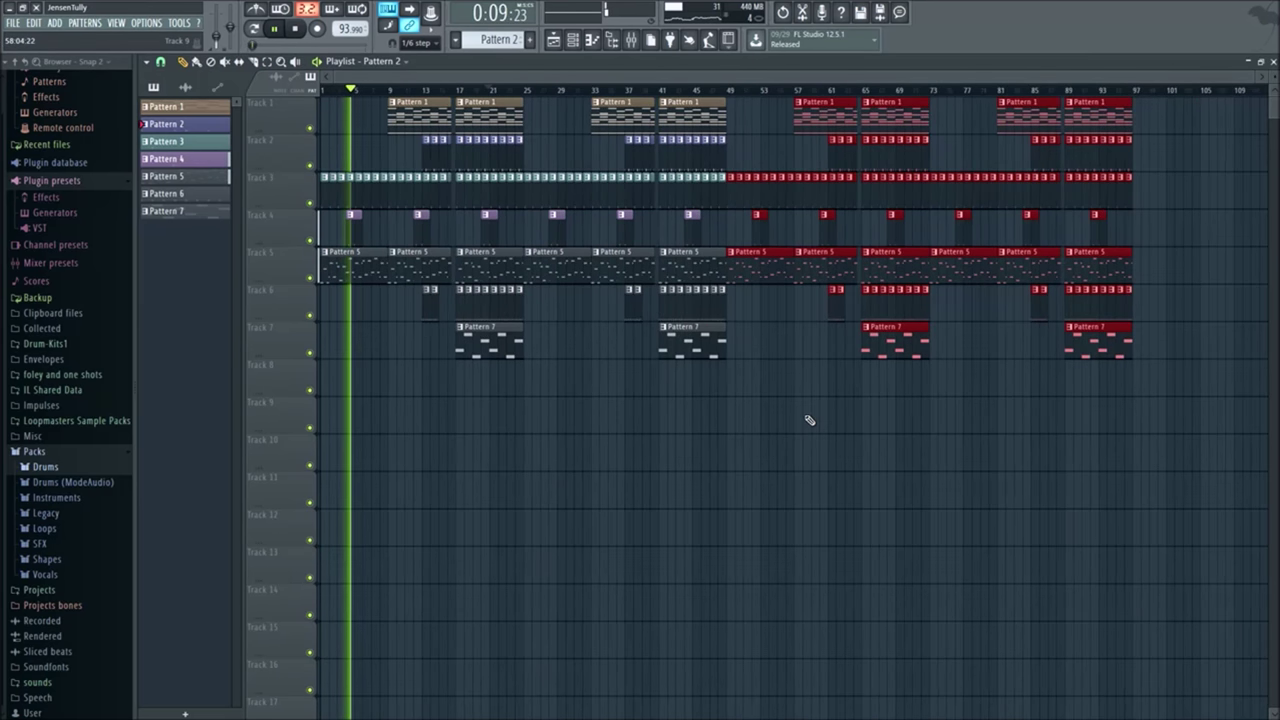
# Step: Play the end of the extended arrangement, deselect the clips, and delete all copies after bar 24
pyautogui.click(1121, 91)
pyautogui.click(365, 90)
pyautogui.hotkey('ctrl', 'd')
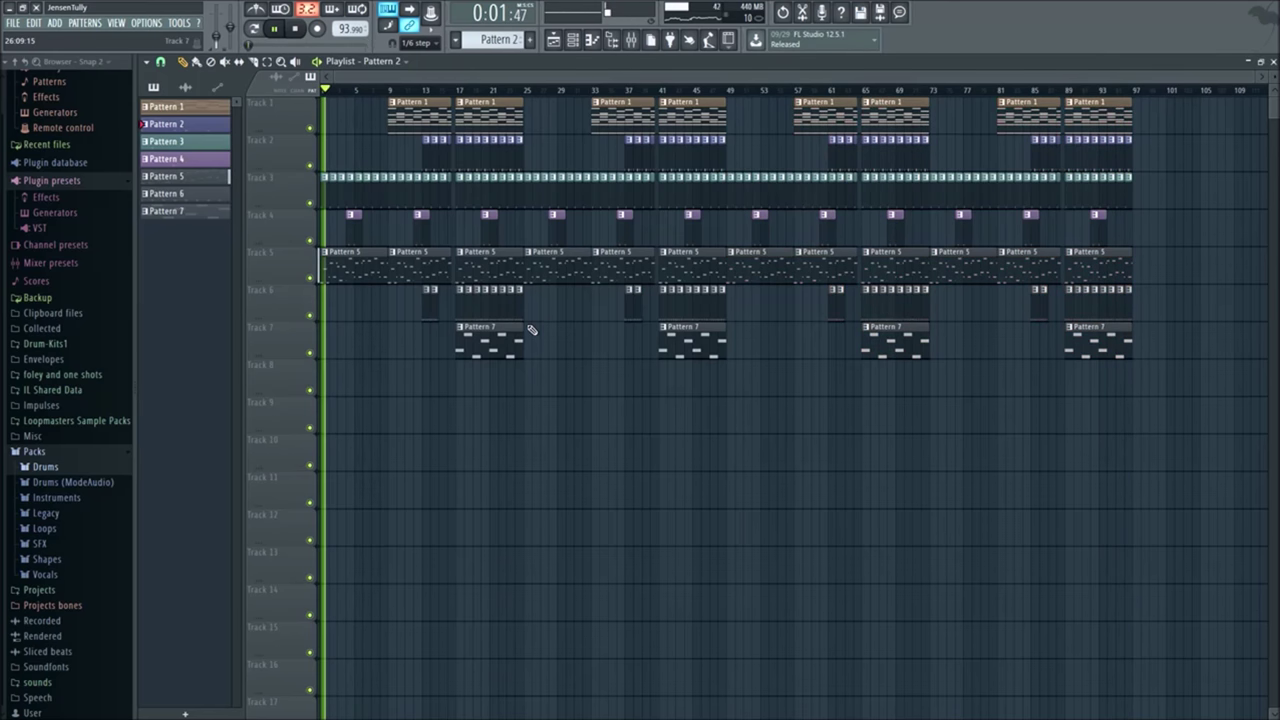
pyautogui.moveTo(528, 358); pyautogui.dragTo(1268, 100)
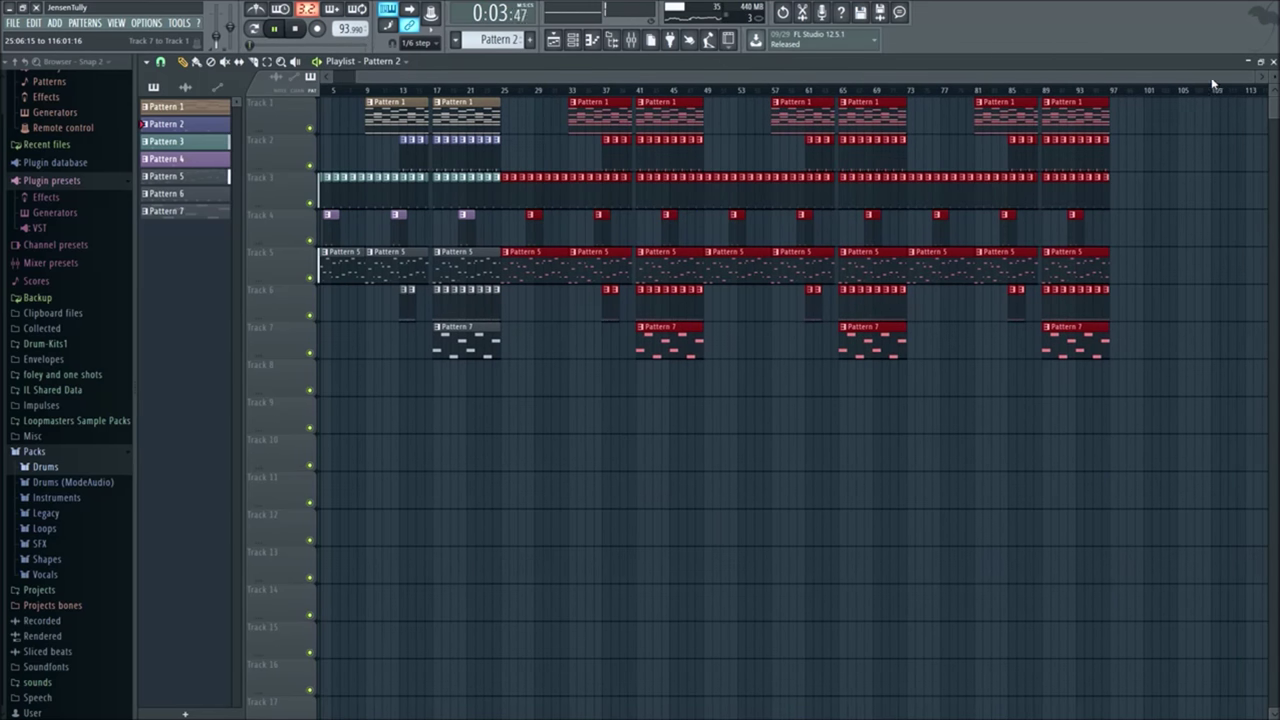
pyautogui.press('Delete')
pyautogui.moveTo(494, 97); pyautogui.dragTo(286, 126)
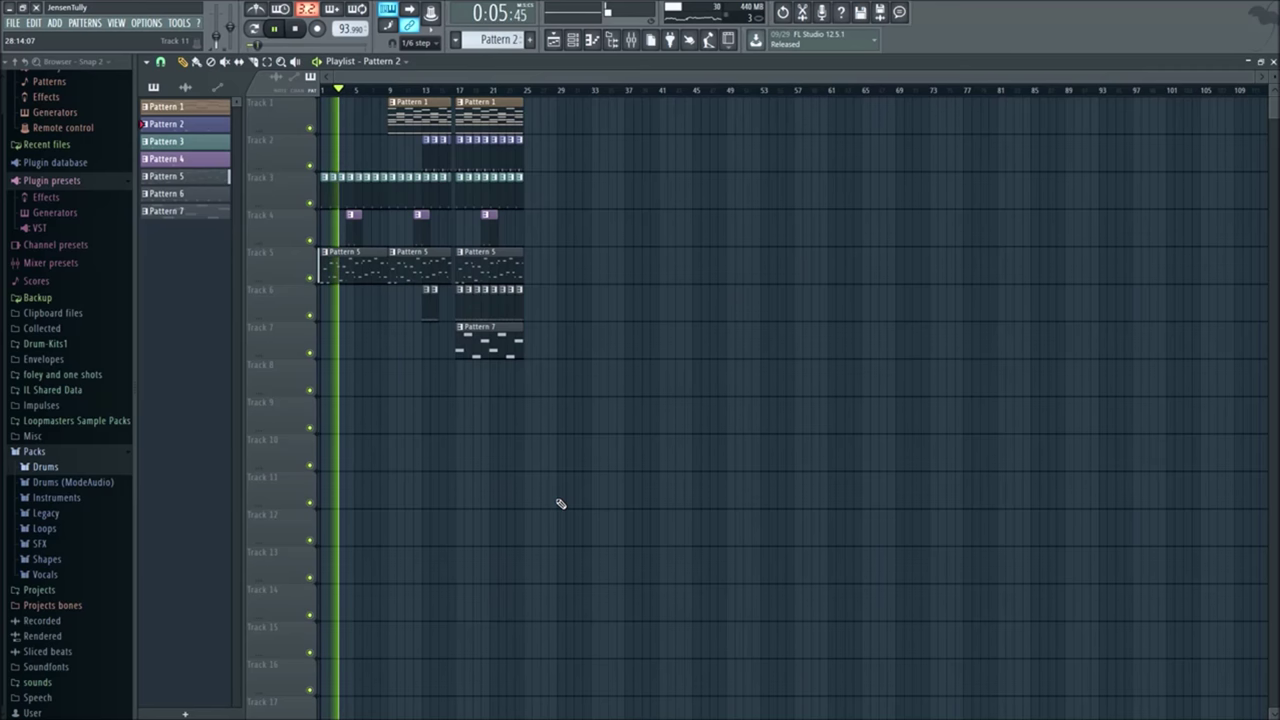
# Step: Close the Playlist and hide the Channel rack so the workspace is empty
pyautogui.press('F5')
pyautogui.press('F6')
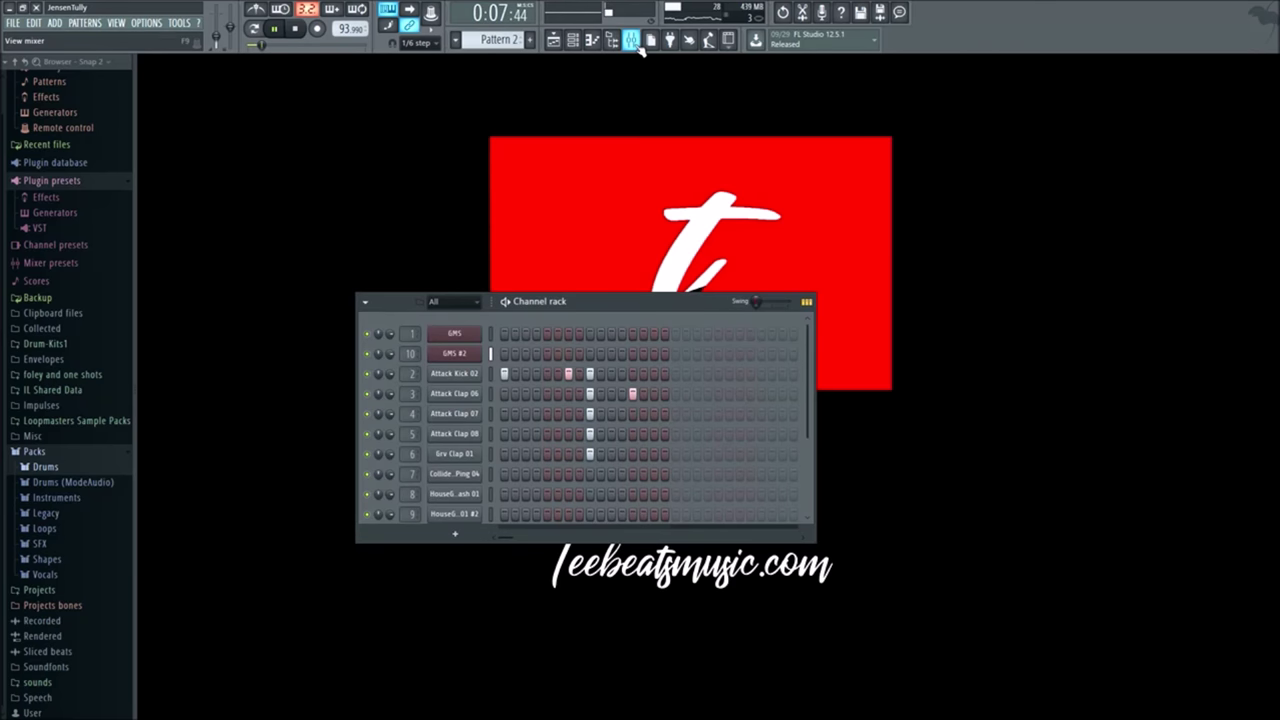
pyautogui.click(591, 40)
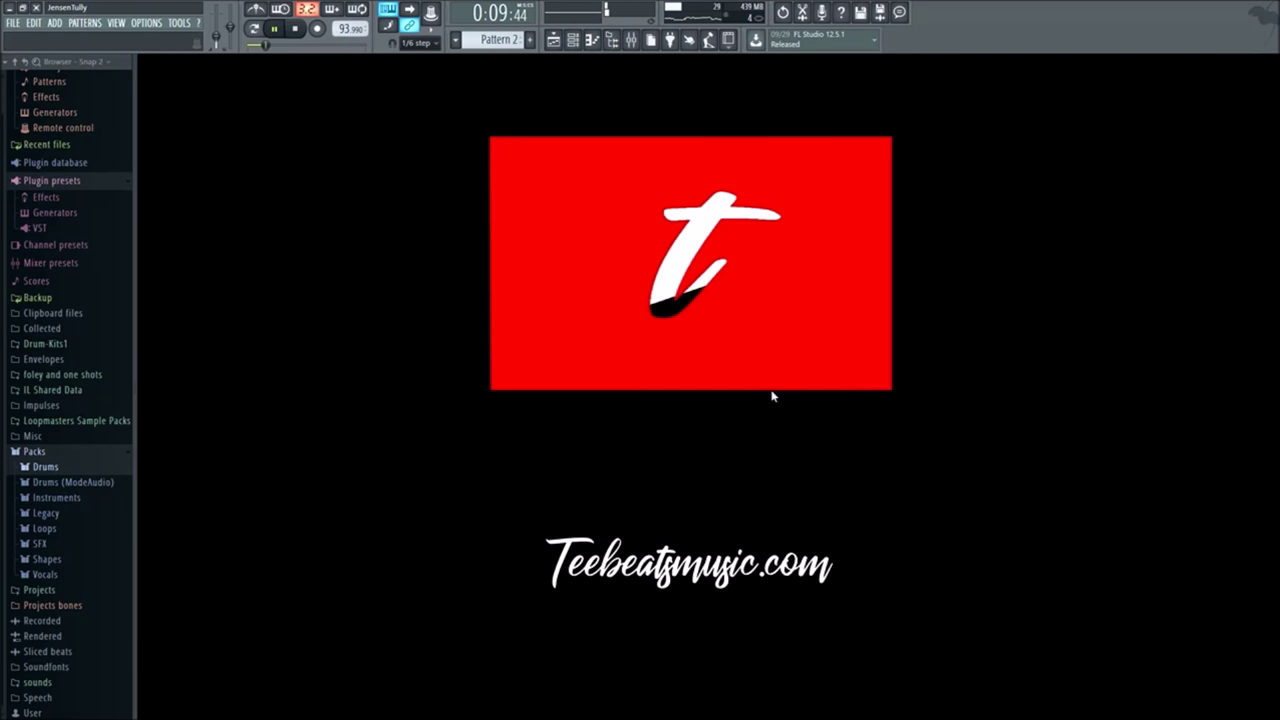